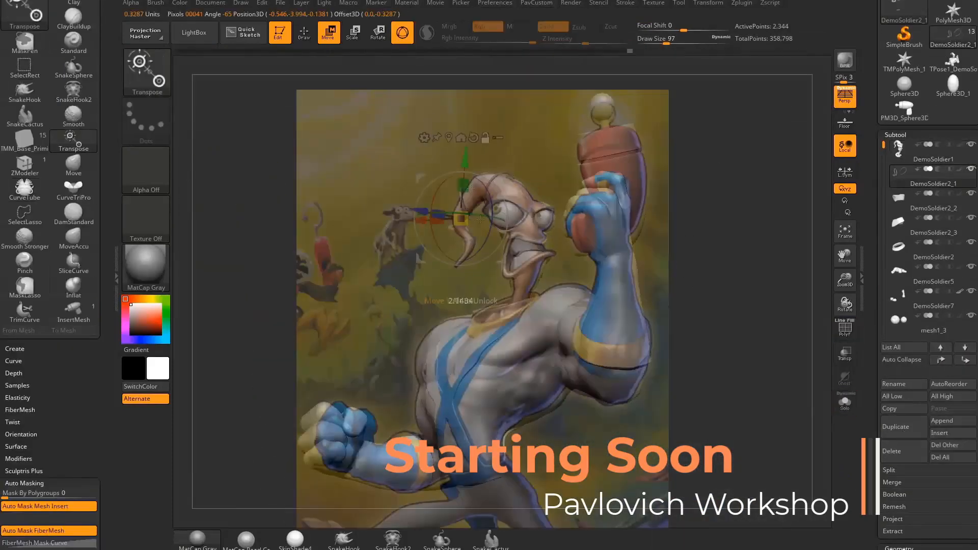
Search for 'emissive' and then 'area' items and drag each into place
left_click_drag(481, 219, 498, 189)
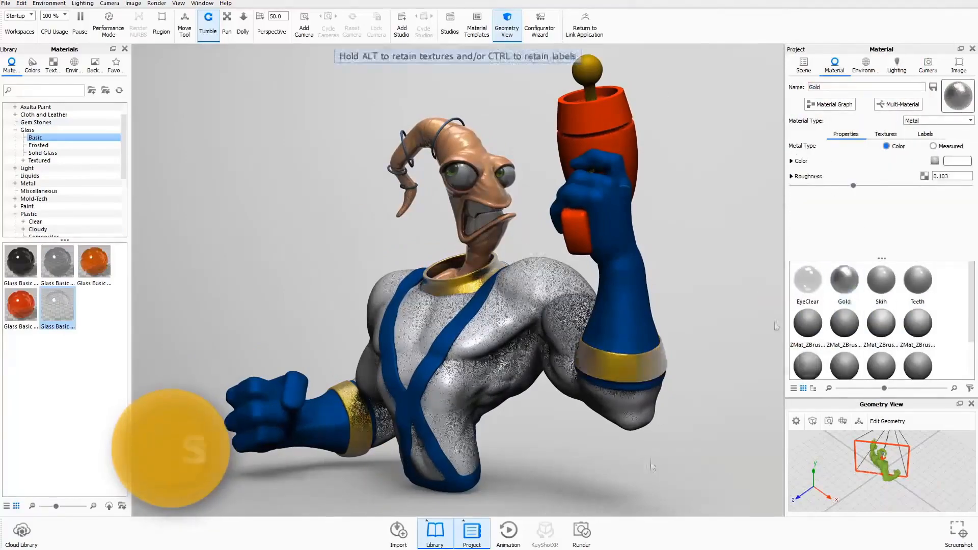
left_click(46, 91)
type("emissive")
left_click_drag(94, 262, 587, 70)
middle_click_drag(559, 108, 569, 159)
double_click(31, 90)
type("area")
left_click_drag(94, 262, 560, 138)
Change options in the right-hand panel and pick entries from the left-side list
left_click(951, 163)
left_click(948, 172)
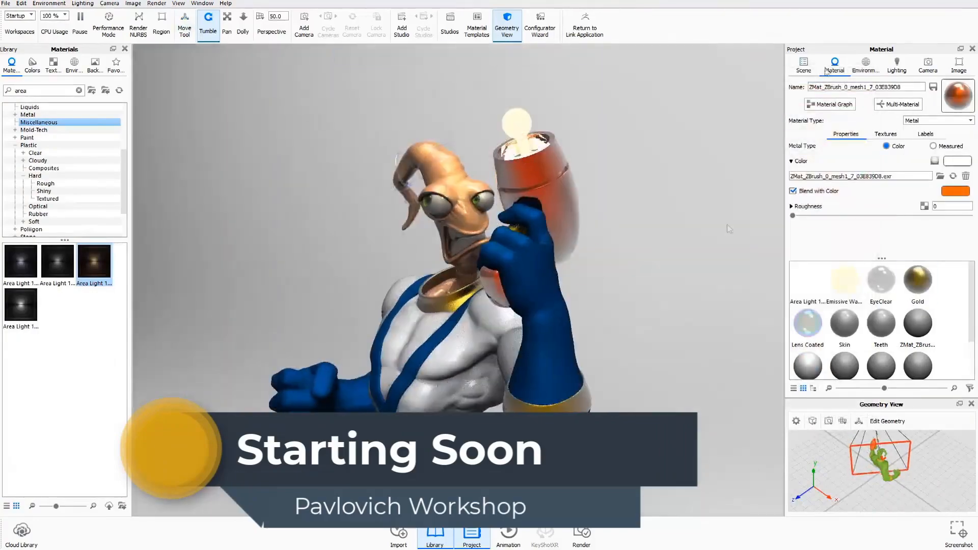
right_click(926, 271)
left_click(866, 66)
left_click(74, 65)
left_click(802, 363)
left_click(903, 248)
left_click(30, 153)
double_click(37, 392)
scroll(44, 359, "down", 15)
double_click(37, 428)
Drag and edit several value fields, then bring up the Exported videos folder
left_click_drag(421, 350, 560, 350, "ctrl")
double_click(462, 331)
left_click(866, 65)
left_click_drag(798, 373, 956, 373)
left_click_drag(459, 326, 585, 327, "ctrl")
double_click(586, 315)
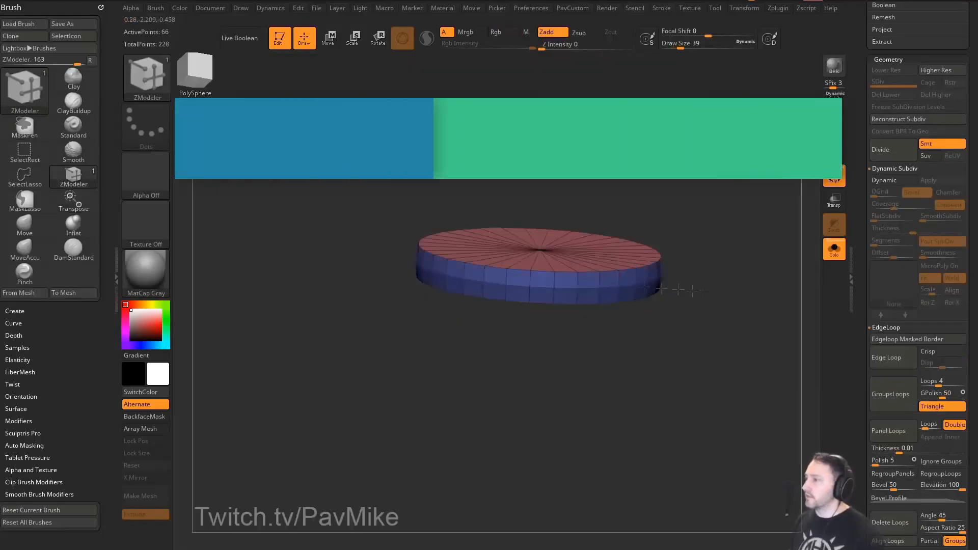
left_click(659, 288)
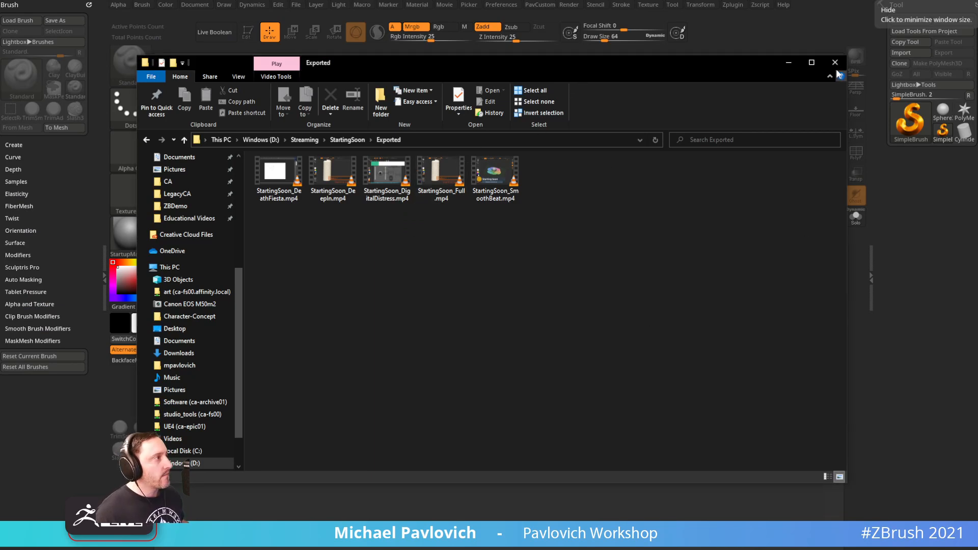
Select all five StartingSoon videos, nudge the Exported window down, and close it
left_click_drag(535, 258, 269, 160)
left_click_drag(766, 66, 760, 99)
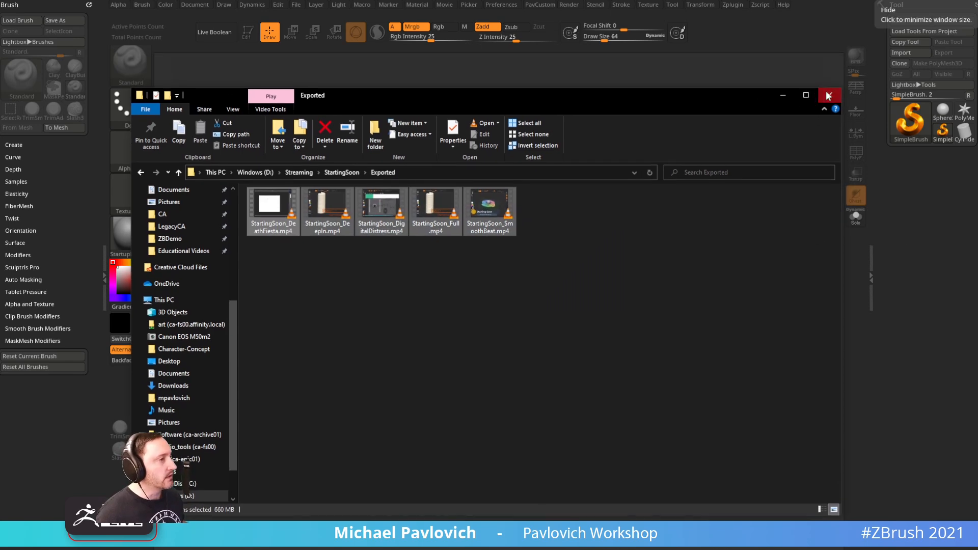
left_click(828, 95)
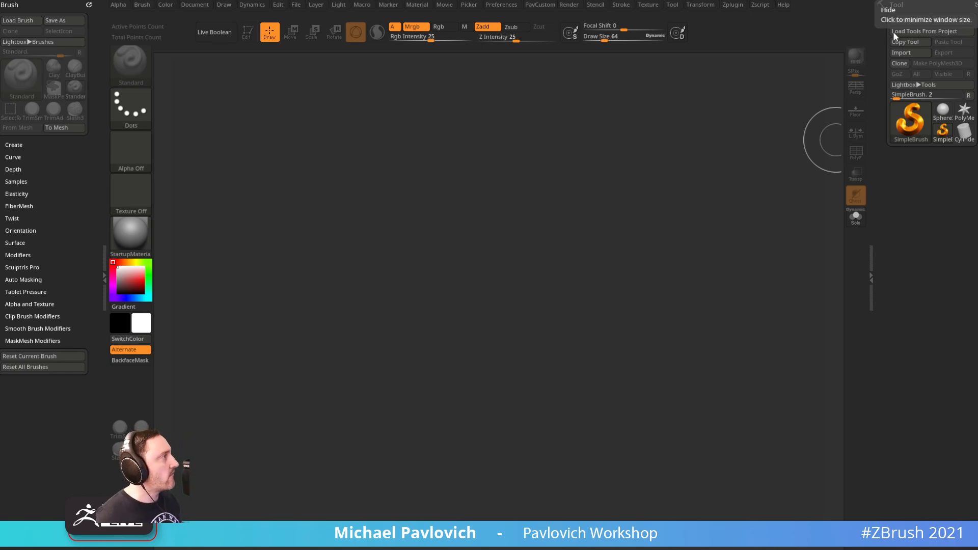
Load the Bebop blockout tool from the D:\Streaming\TurtlePower folder
left_click(909, 19)
scroll(38, 269, "up", 10)
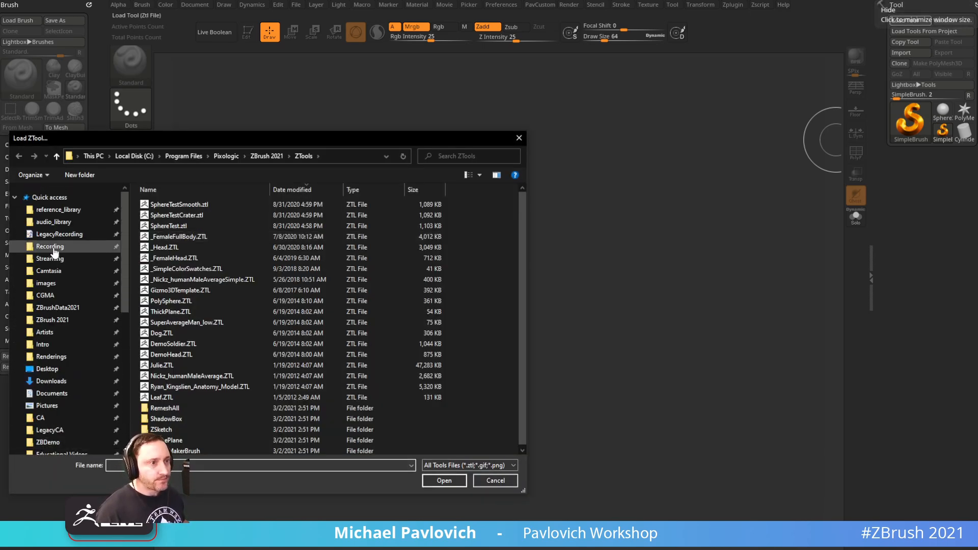
left_click(44, 246)
left_click(44, 259)
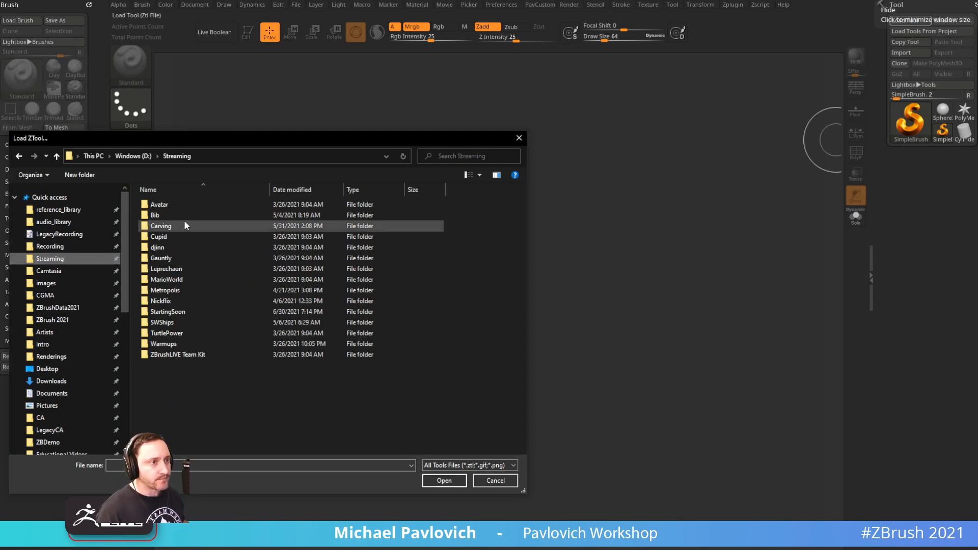
double_click(177, 334)
left_click_drag(234, 140, 408, 549)
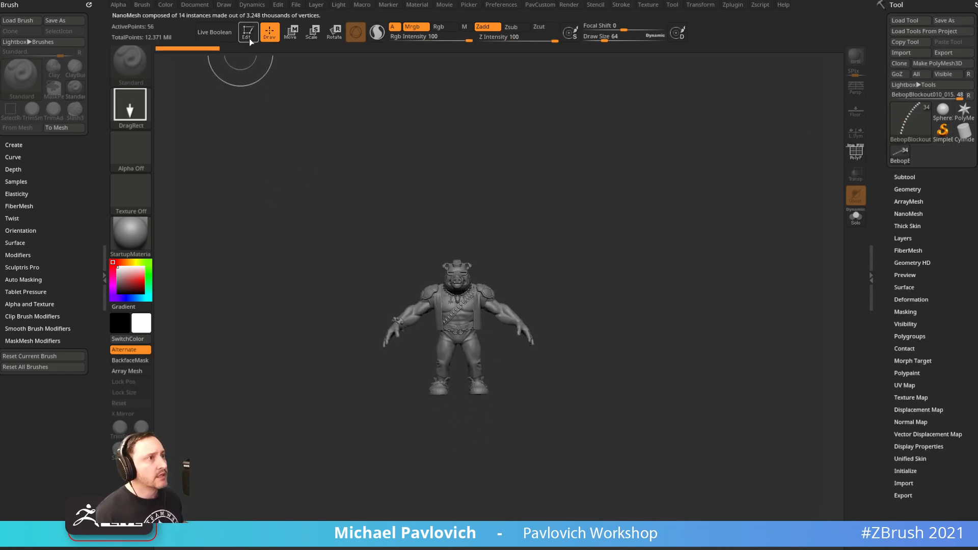
Frame the Bebop character in front view and set brush draw size to about 12
right_click_drag(579, 186, 648, 291, "ctrl")
right_click_drag(640, 189, 633, 180, "shift")
key("s")
left_click_drag(633, 180, 614, 181)
right_click_drag(664, 132, 683, 199, "alt")
key("s")
mouse_move(686, 199)
left_mouse_down()
mouse_move(705, 198)
mouse_move(691, 196)
left_mouse_up()
key("s")
right_click_drag(693, 197, 717, 223)
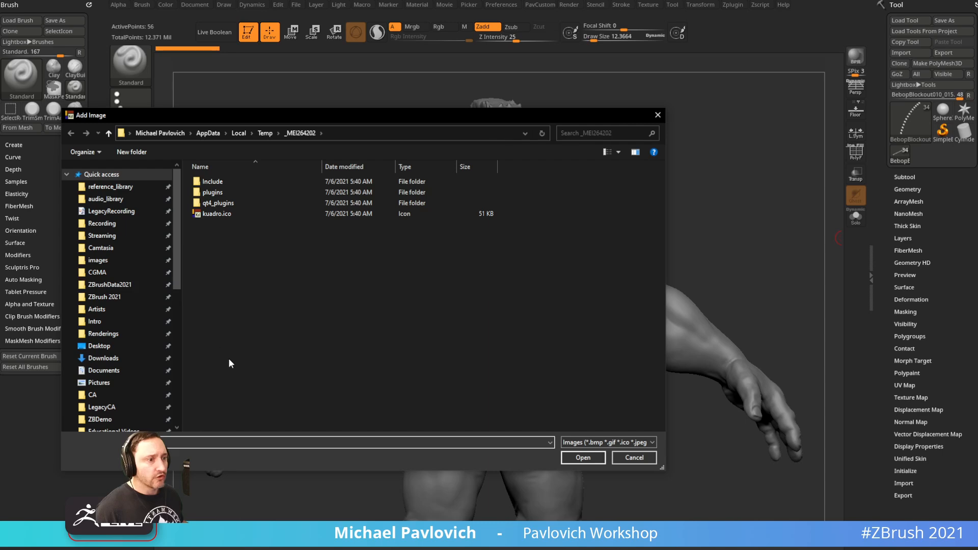
Add the three M67 grenade photos from the pasted folder path, then snap to front view
type("D:\\Streaming\\TurtlePower\\Bebop\\Reference\\M67")
key("Return")
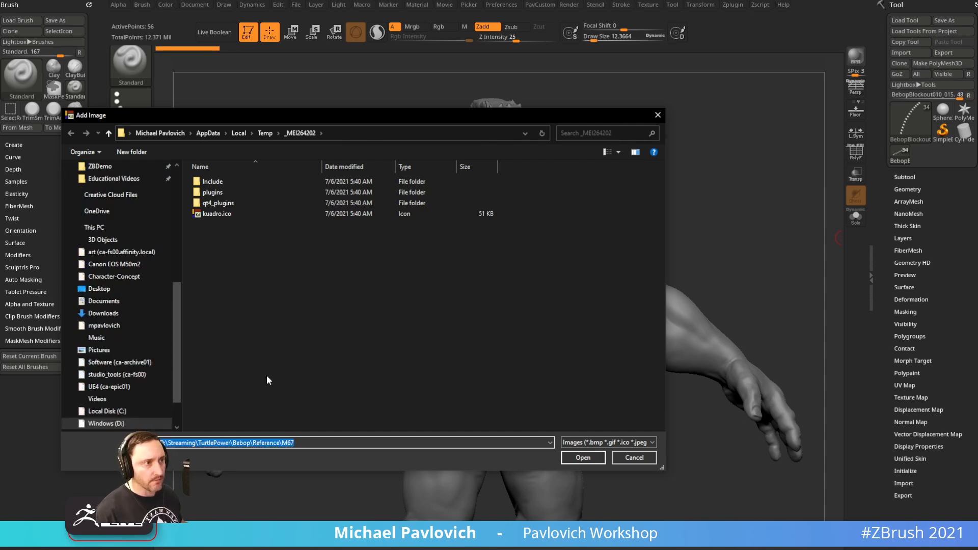
left_click(233, 213)
left_click(325, 203, "shift")
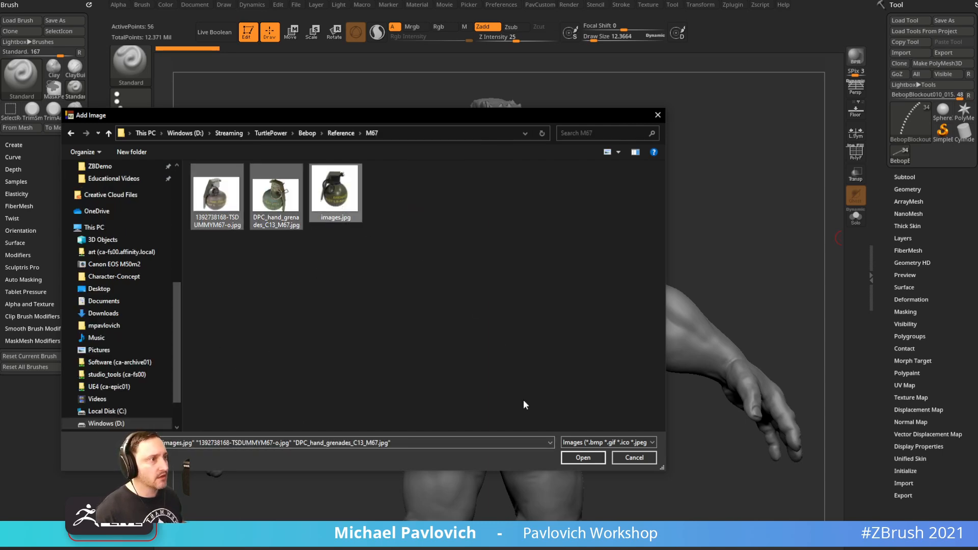
left_click(582, 458)
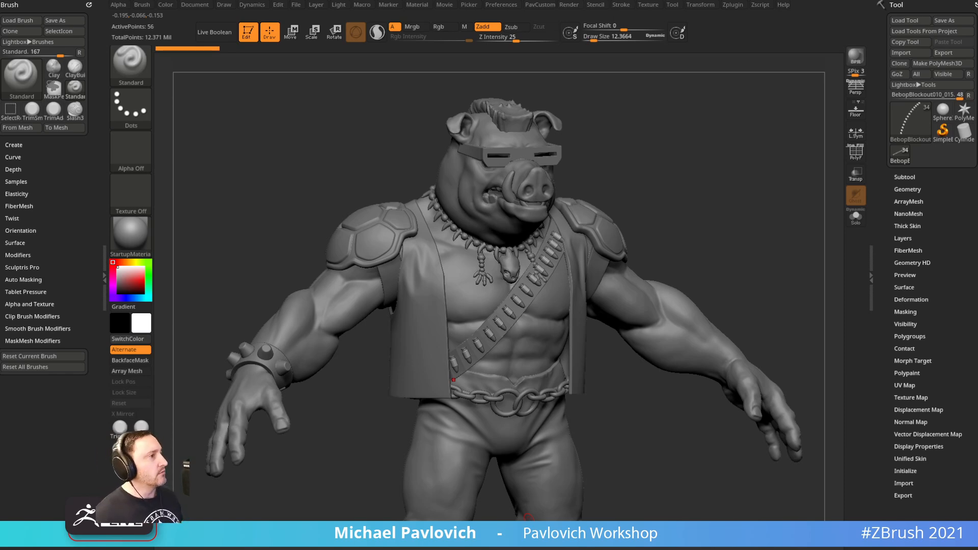
left_click_drag(643, 199, 710, 183, "shift")
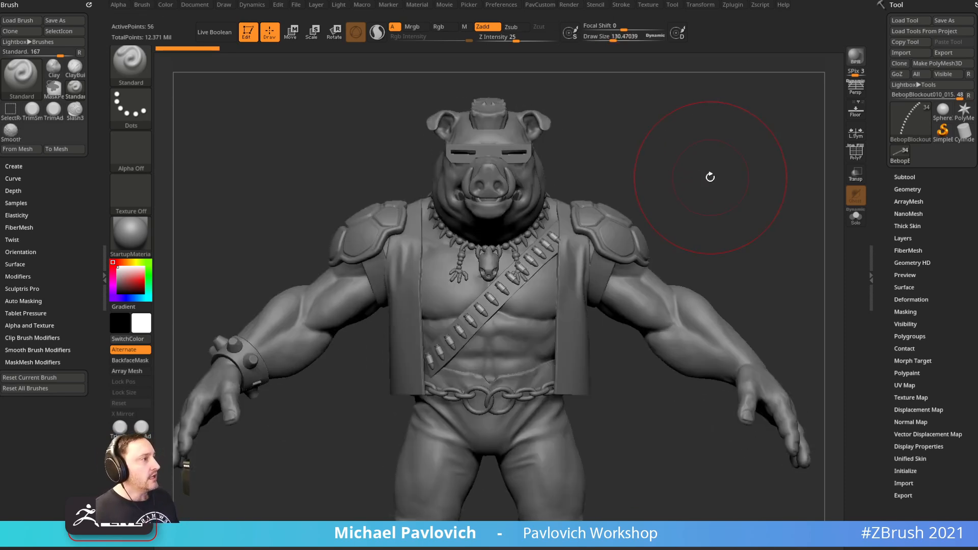
Leave Bebop's edit mode, confirm the 2.5D switch, and clear the canvas with Ctrl+N
left_click(248, 31)
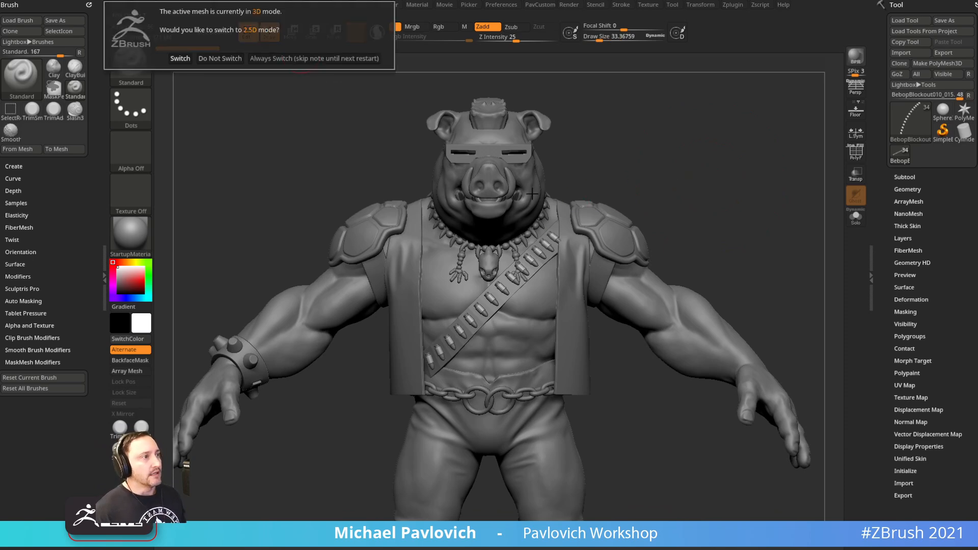
left_click(335, 62)
key("ctrl+n")
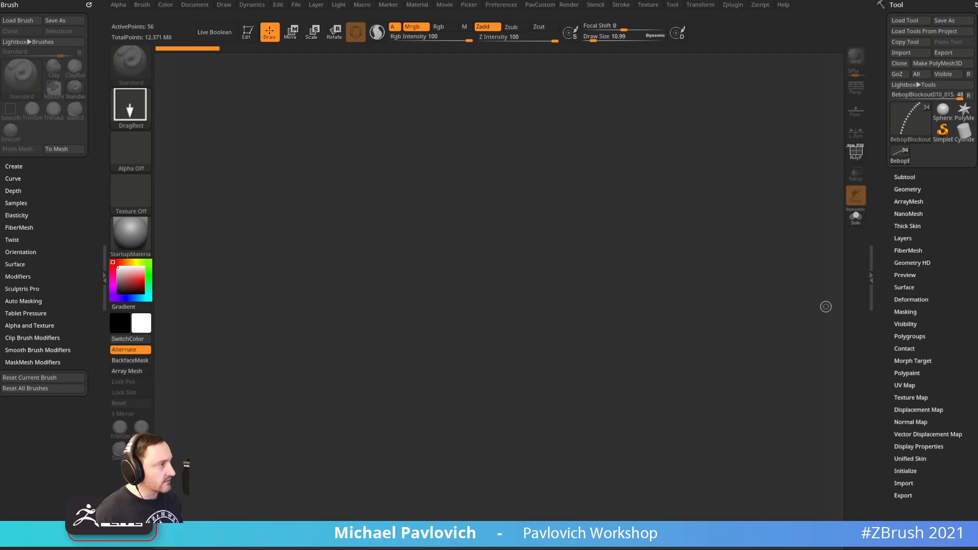
Import the M67b grenade texture and add it to Spotlight
left_click(653, 5)
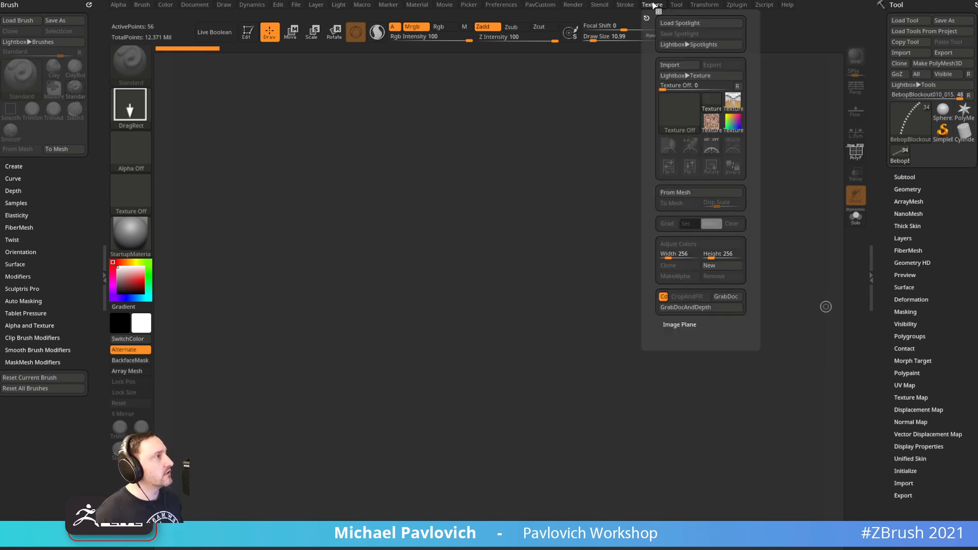
left_click(672, 66)
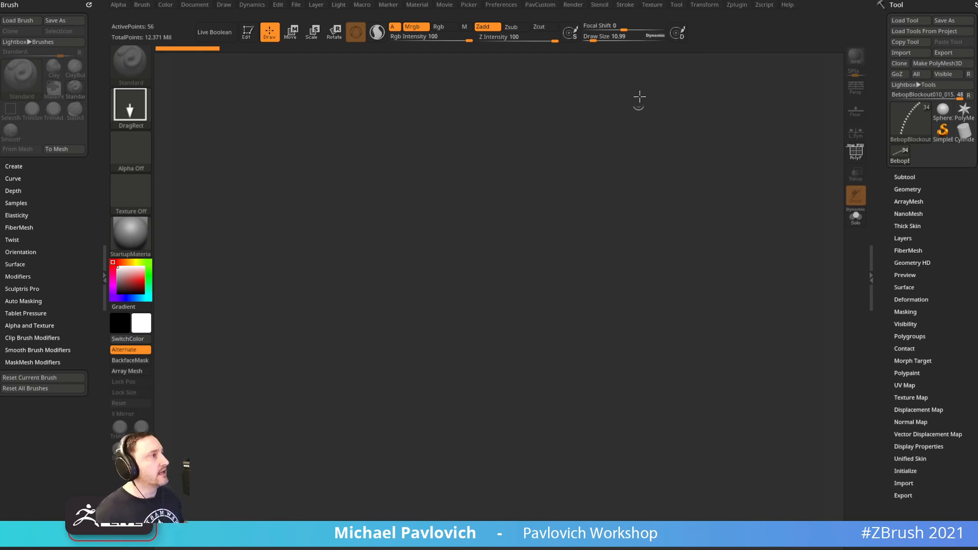
left_click(652, 5)
left_click(668, 144)
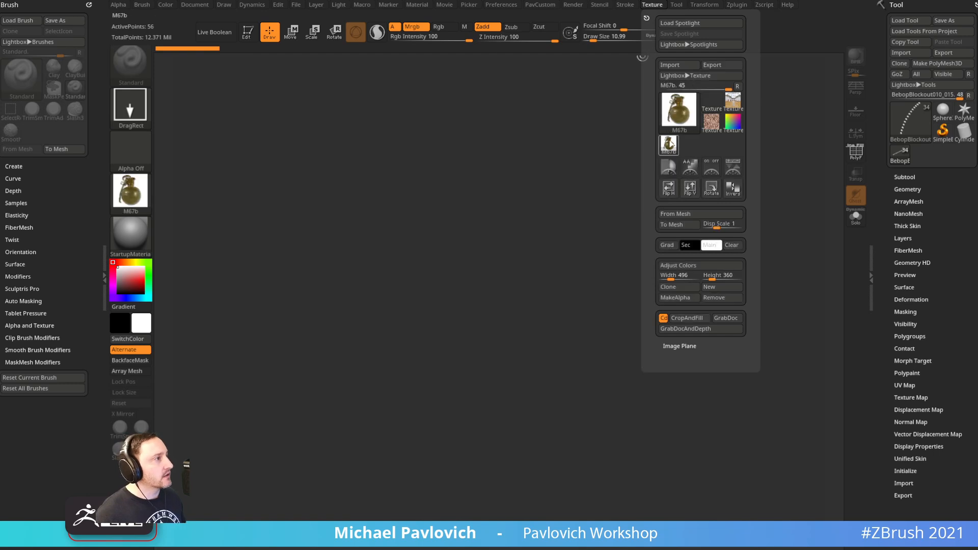
left_click(739, 167)
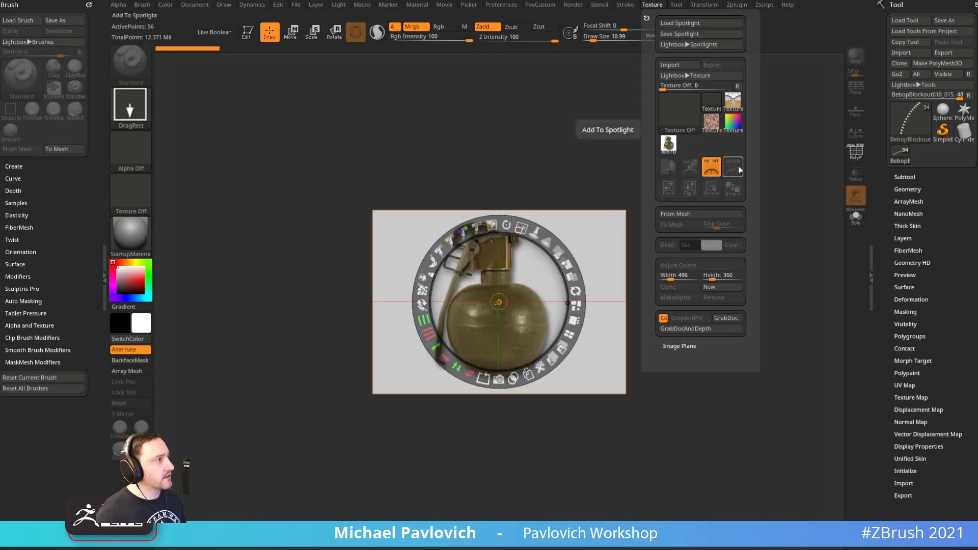
Scale the grenade reference to about double, lower its opacity, and set brush size about 55
left_click_drag(521, 226, 569, 274)
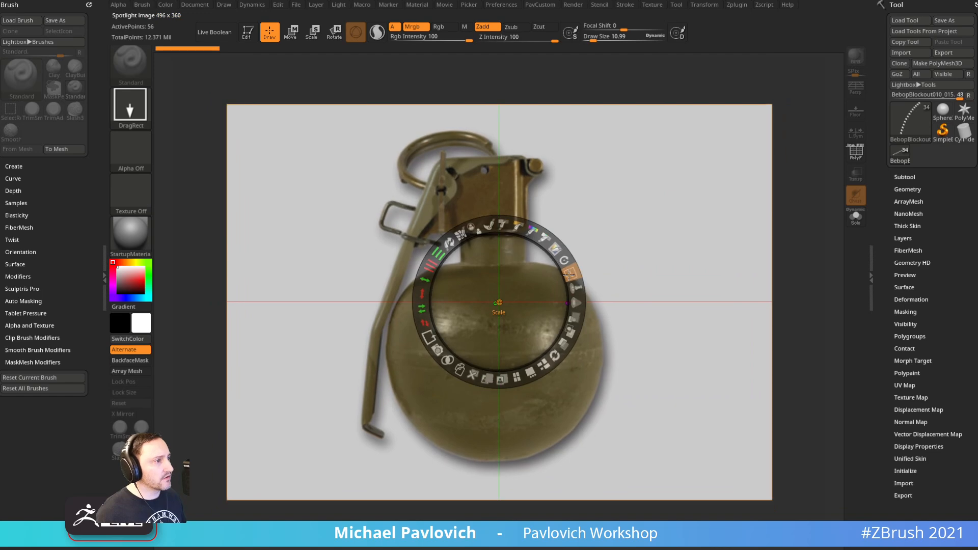
key("z")
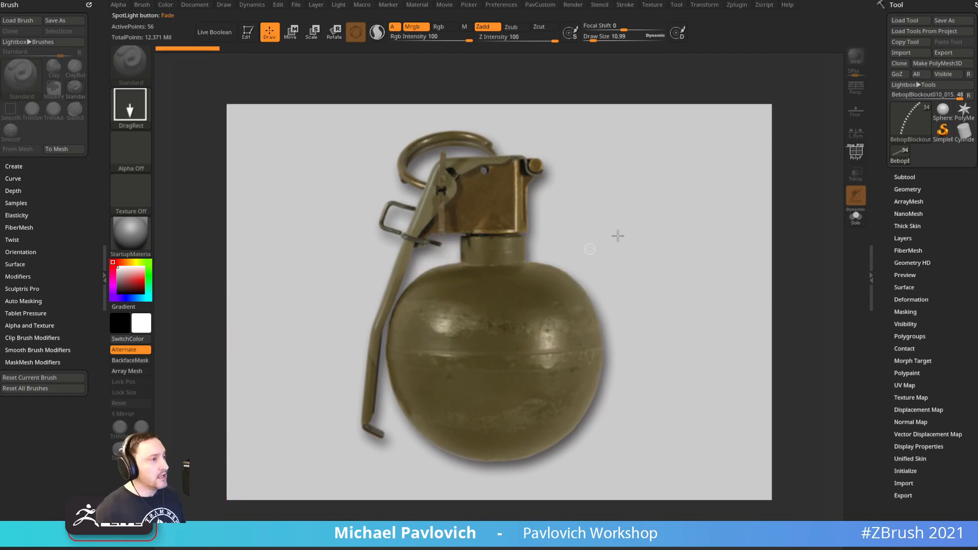
key("z")
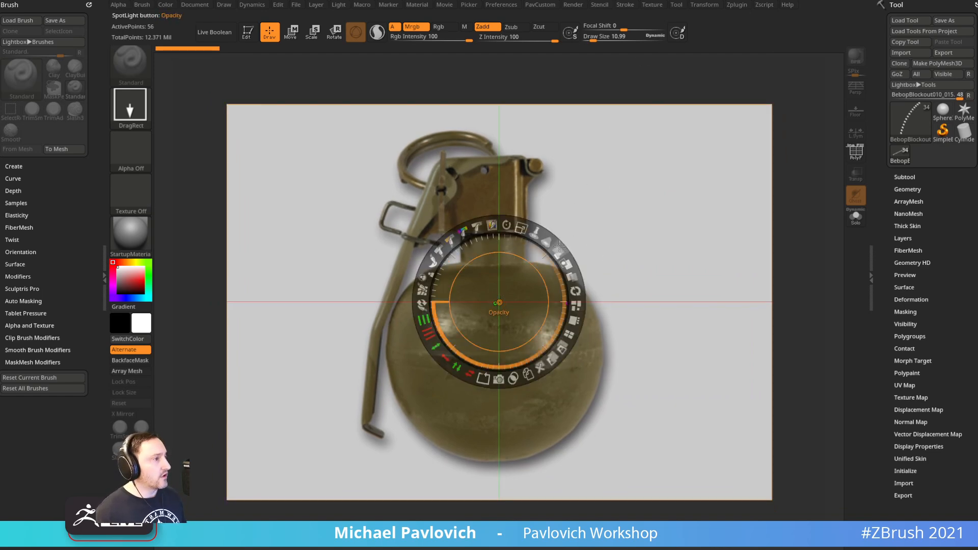
mouse_move(559, 252)
left_mouse_down()
mouse_move(524, 232)
mouse_move(504, 239)
left_mouse_up()
key("z")
key("s")
mouse_move(632, 272)
left_mouse_down()
mouse_move(650, 275)
mouse_move(634, 274)
left_mouse_up()
key("s")
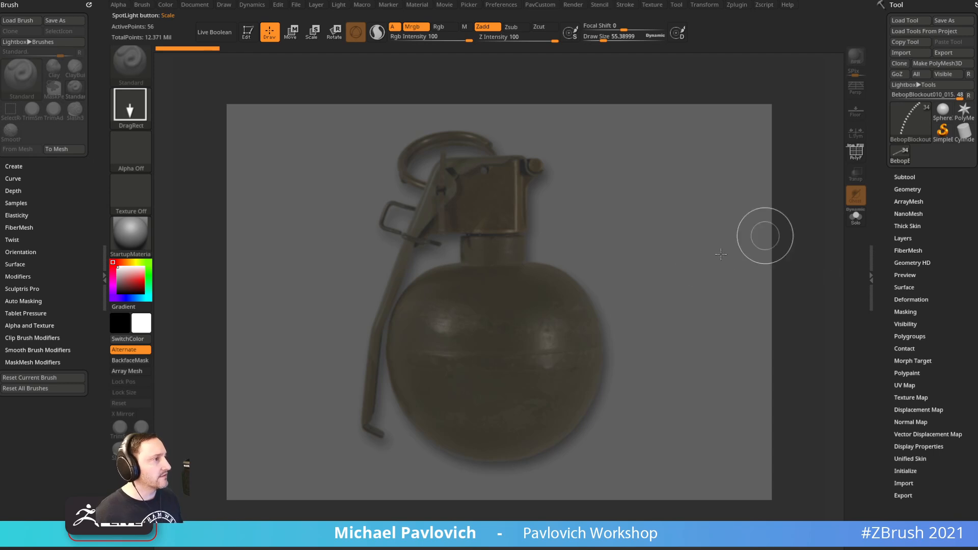
left_click(899, 176)
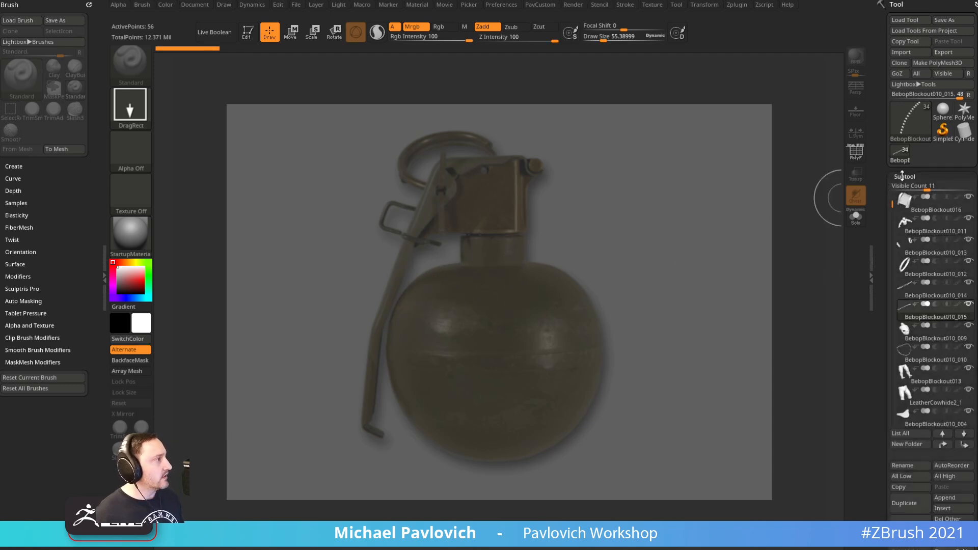
Pick a Sphere3D for the grenade body, enter edit mode, and show its wireframe
left_click(940, 113)
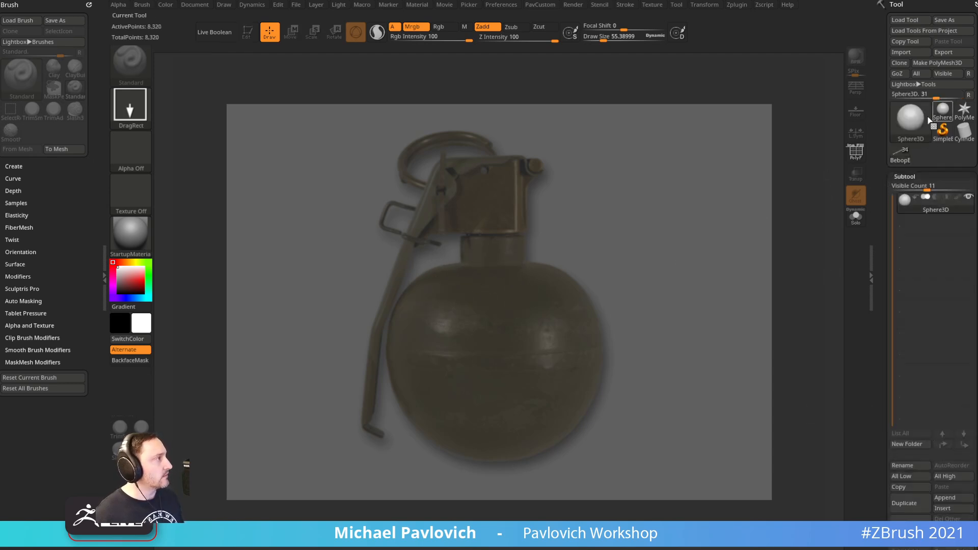
left_click(908, 125)
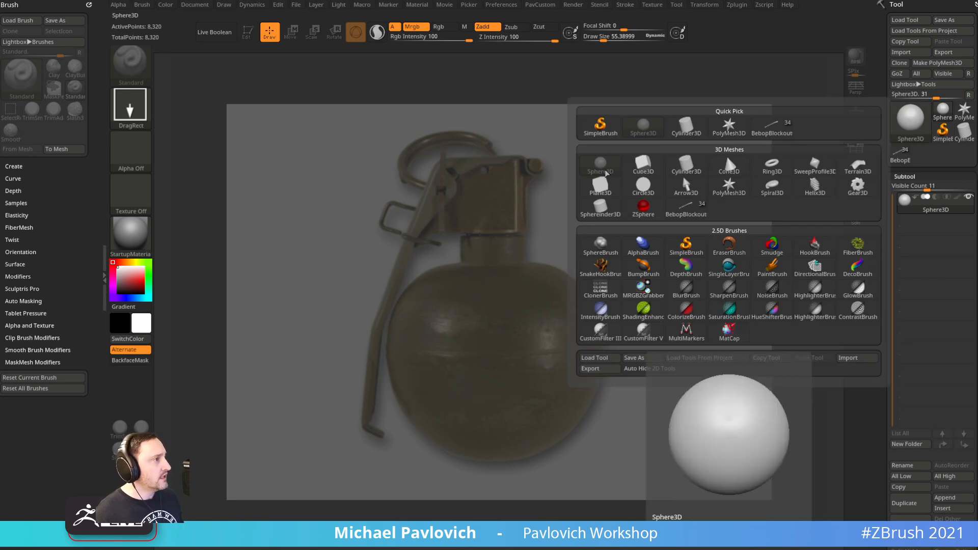
left_click(601, 164)
key("t")
key("shift+f")
left_click_drag(882, 329, 881, 216)
Set the sphere's HDivide and VDivide to 24 and convert it to PolyMesh3D in front view
left_click(902, 284)
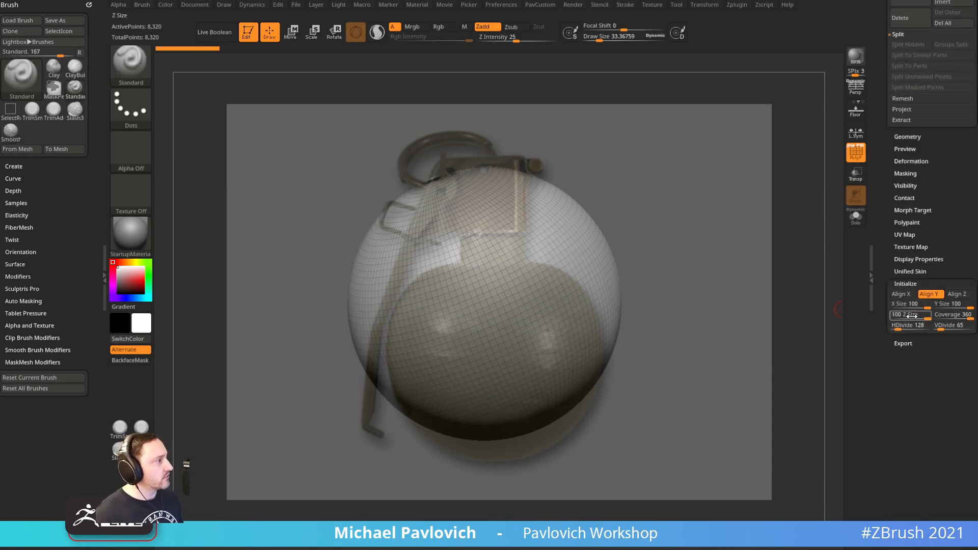
left_click_drag(902, 325, 909, 325)
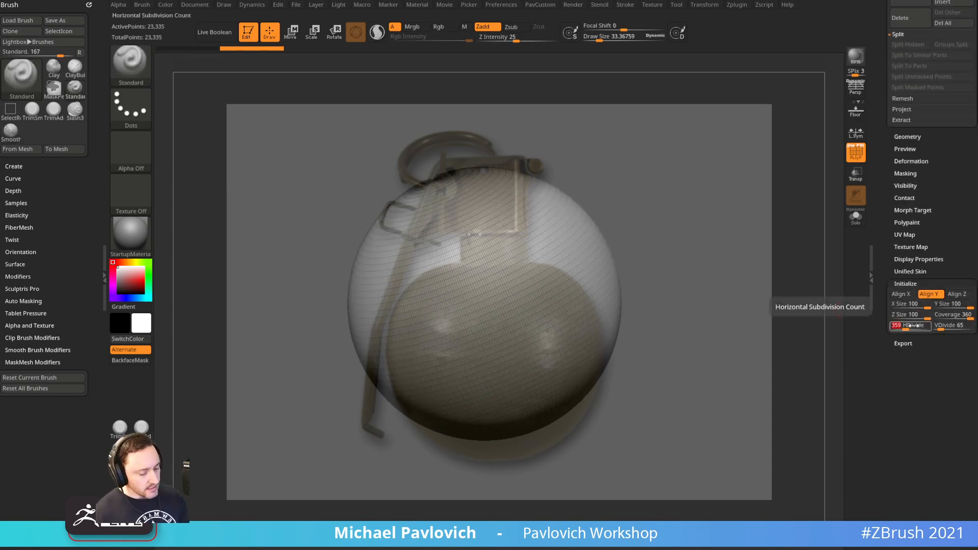
type("24")
key("Tab")
type("24")
key("Tab")
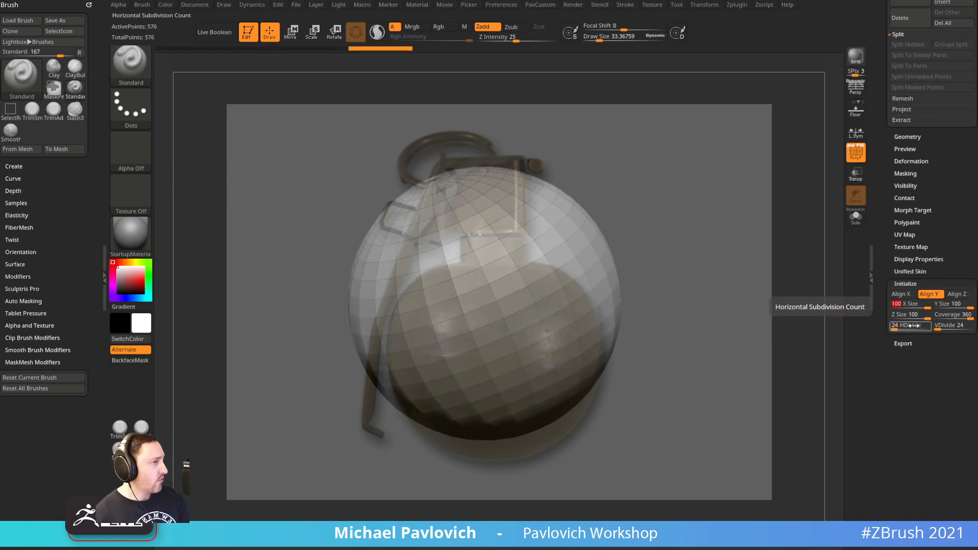
left_click_drag(694, 209, 679, 231, "shift")
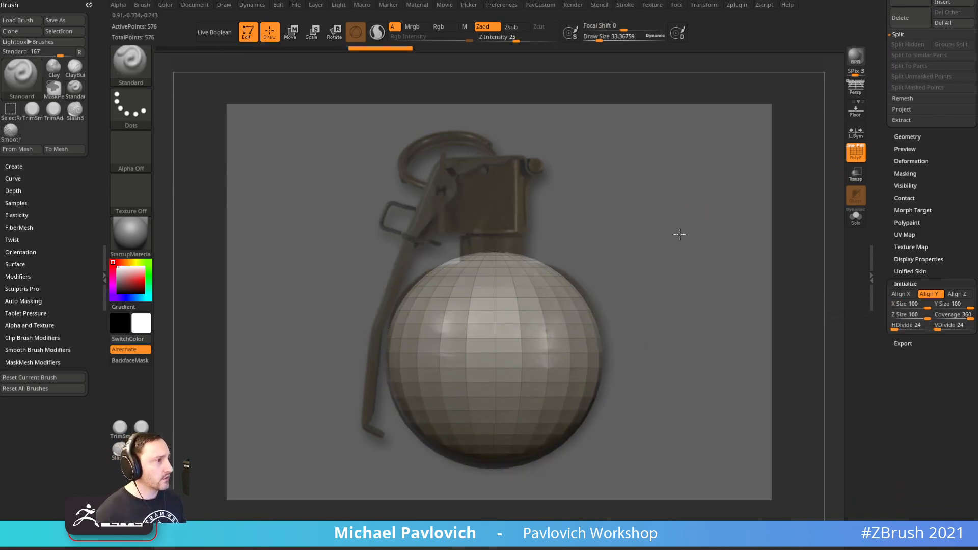
left_click(856, 135)
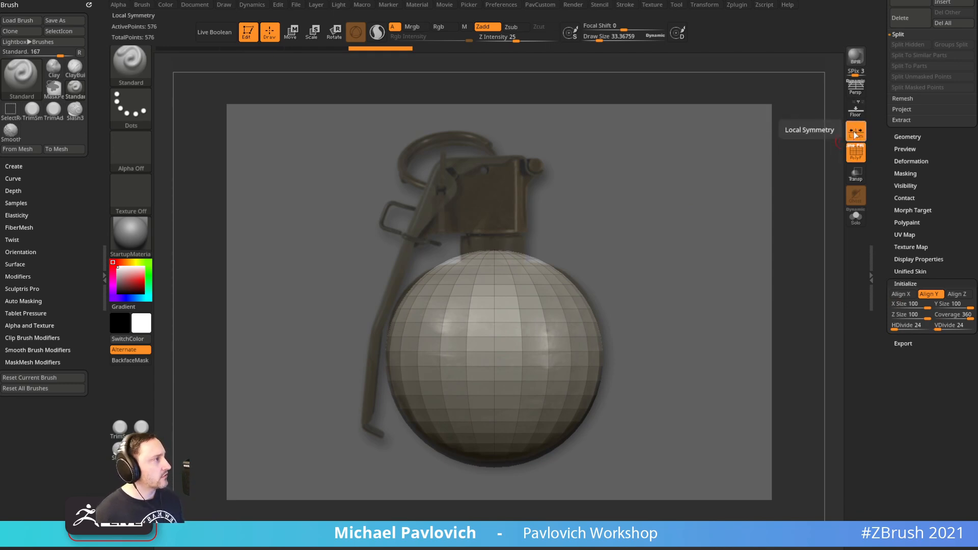
left_click(855, 140)
left_click_drag(877, 81, 880, 225)
left_click(937, 63)
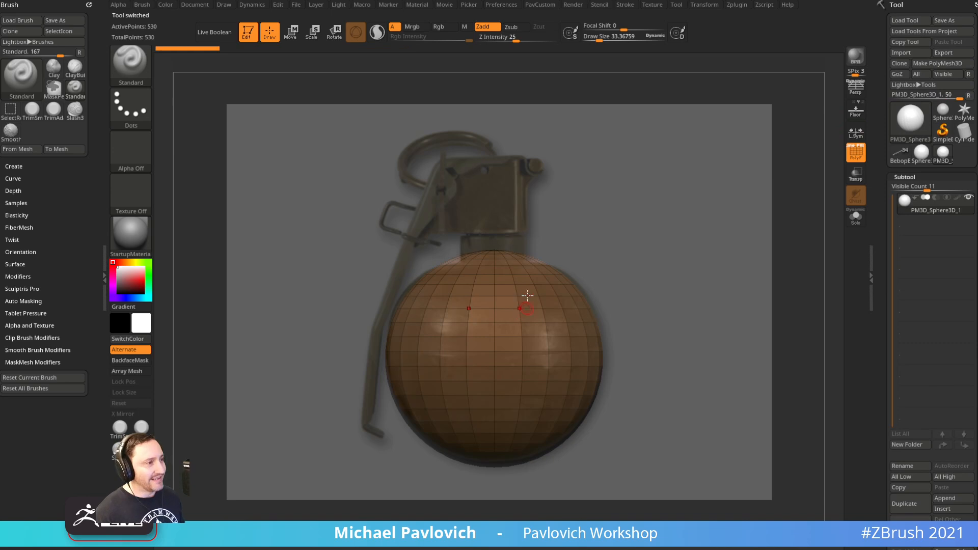
Enlarge the brush, activate symmetry, and switch to the Move brush
left_click_drag(594, 250, 586, 276)
key("s")
left_click_drag(587, 278, 609, 277)
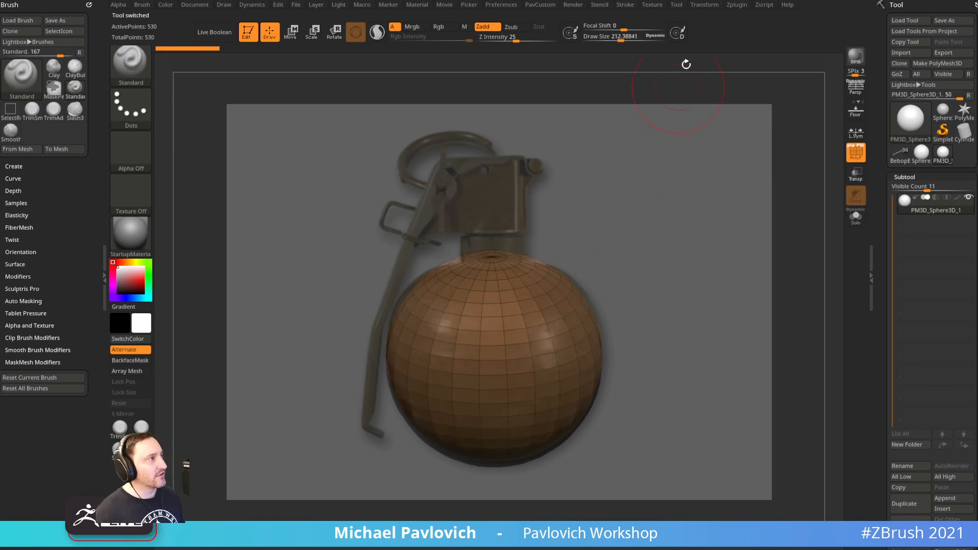
left_click(705, 6)
left_click(727, 266)
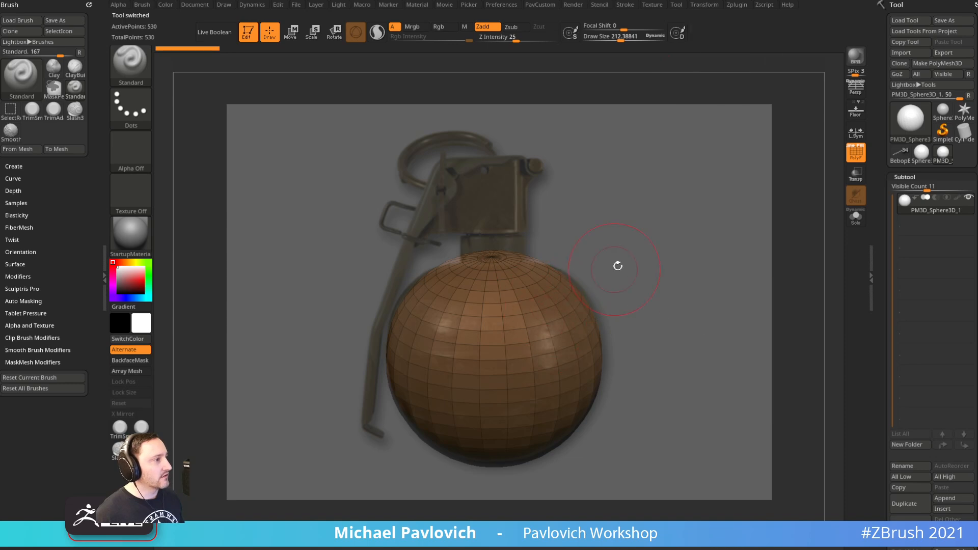
key("s")
mouse_move(570, 293)
left_mouse_down()
mouse_move(579, 292)
mouse_move(566, 301)
mouse_move(577, 288)
left_mouse_up()
key("b")
key("m")
key("v")
key("1")
left_click(591, 175)
key("s")
Undo the test Move pull, then turn off Y-axis and radial symmetry in Transform
key("ctrl+z")
key("w")
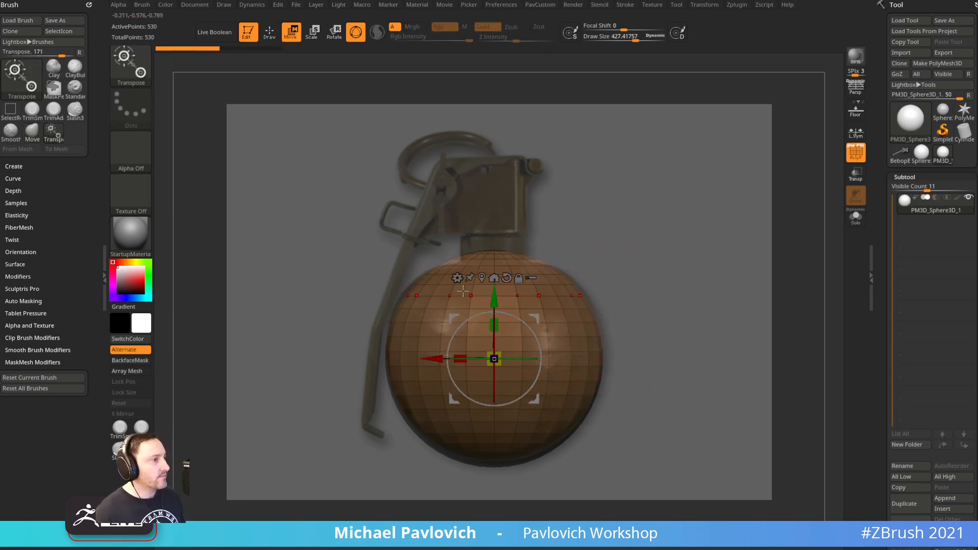
left_click(703, 6)
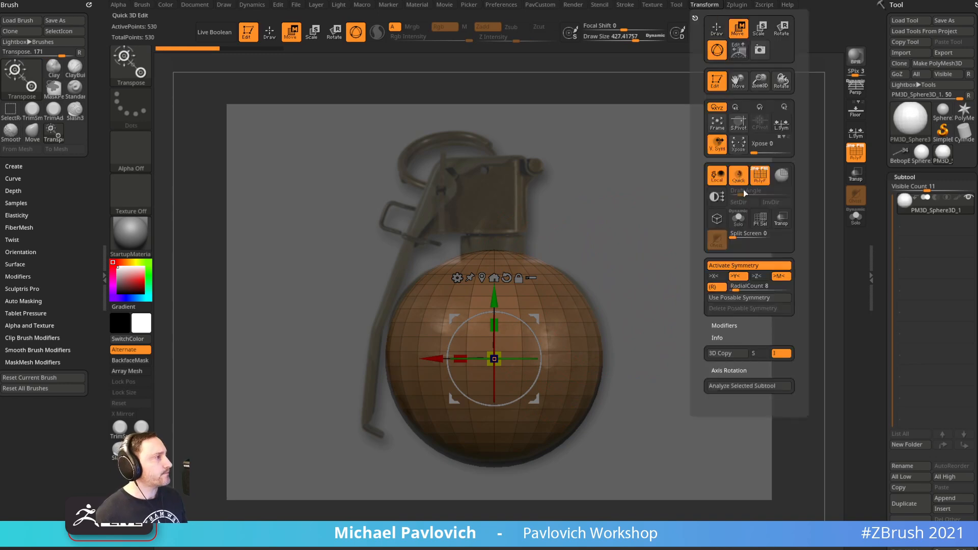
left_click(736, 279)
left_click(717, 286)
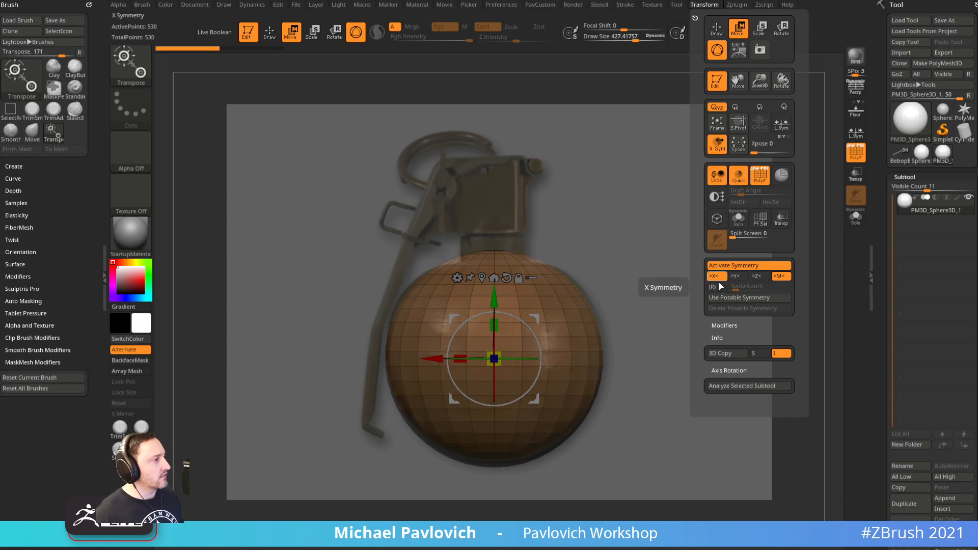
Add a deformer cage to the sphere and scale its top points up about 1.13
key("q")
key("w")
left_click(458, 278)
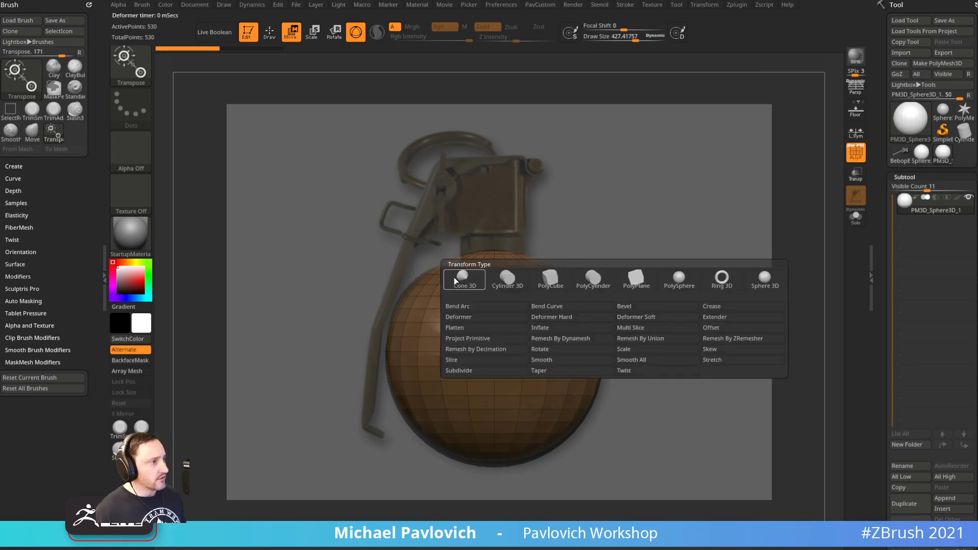
left_click(457, 278)
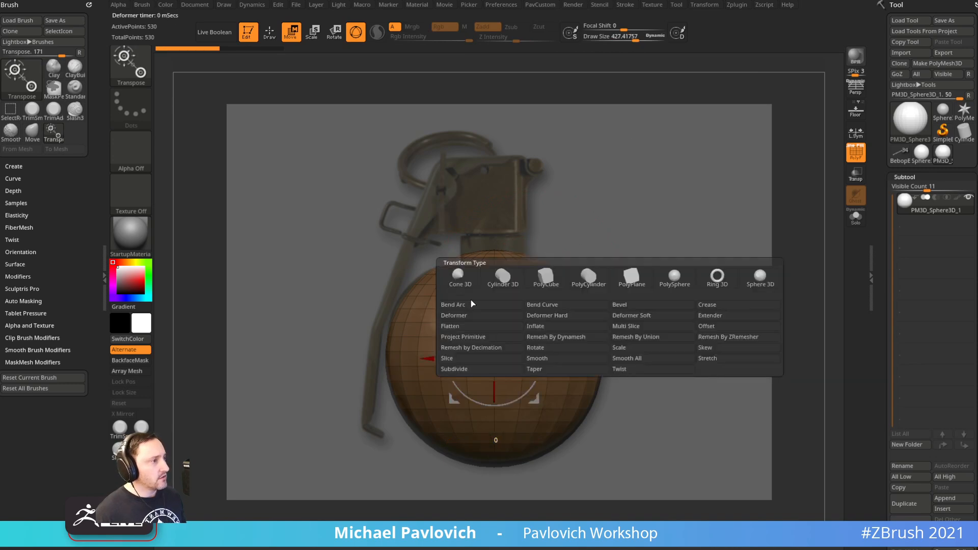
left_click(505, 314)
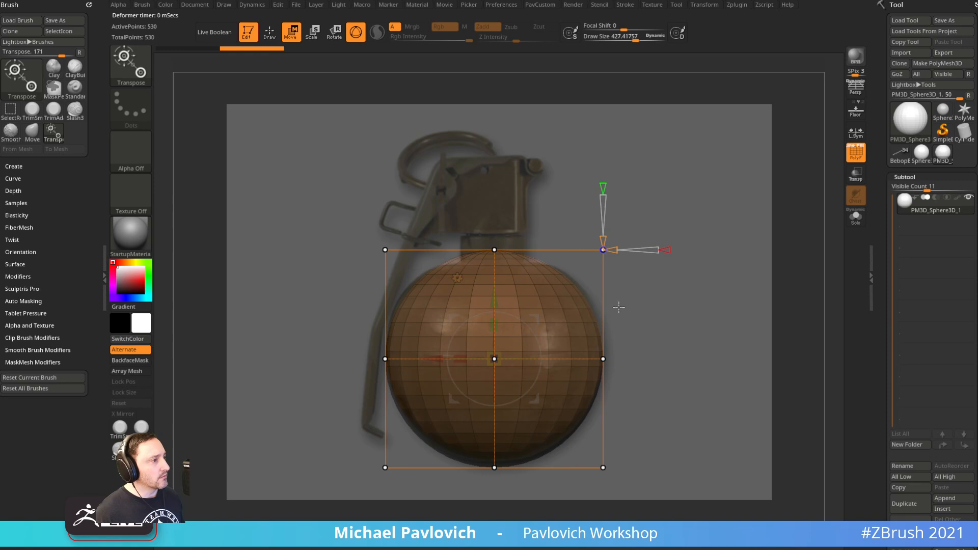
left_click_drag(689, 196, 359, 269, "ctrl")
left_click_drag(497, 248, 494, 196)
left_click_drag(455, 245, 452, 244)
left_click_drag(495, 195, 494, 197)
Shift the sphere higher in view, shrink the brush, and show the Movie timeline
key("q")
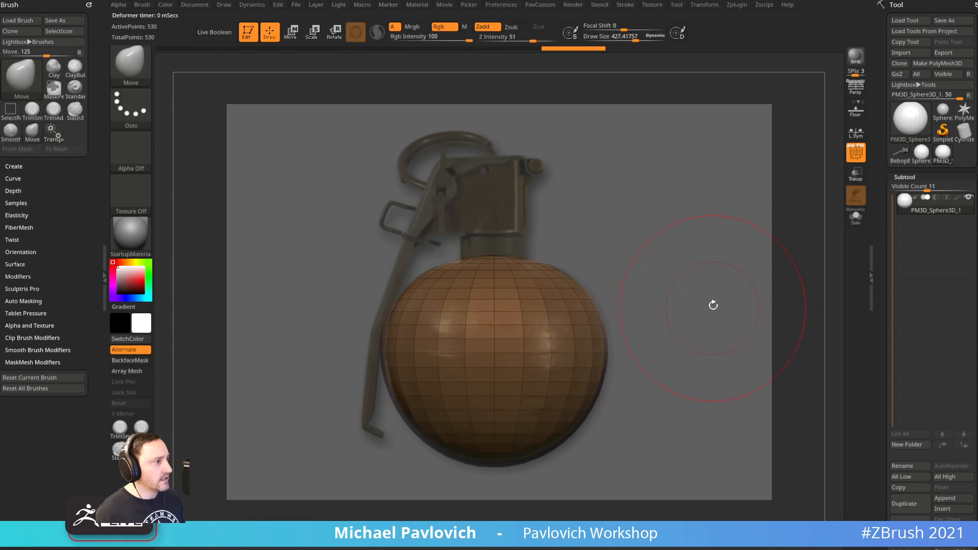
left_click_drag(715, 282, 684, 283, "shift")
key("s")
left_click(445, 5)
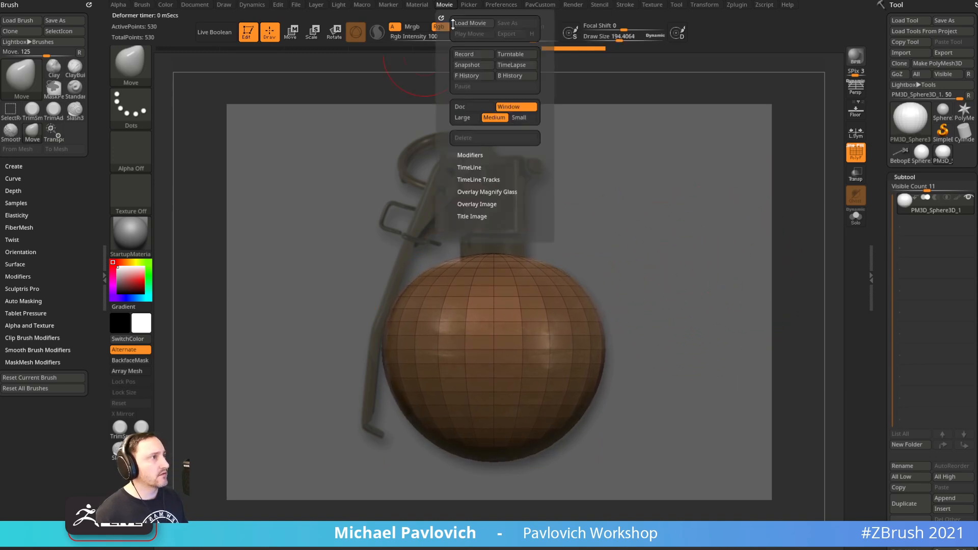
left_click(470, 168)
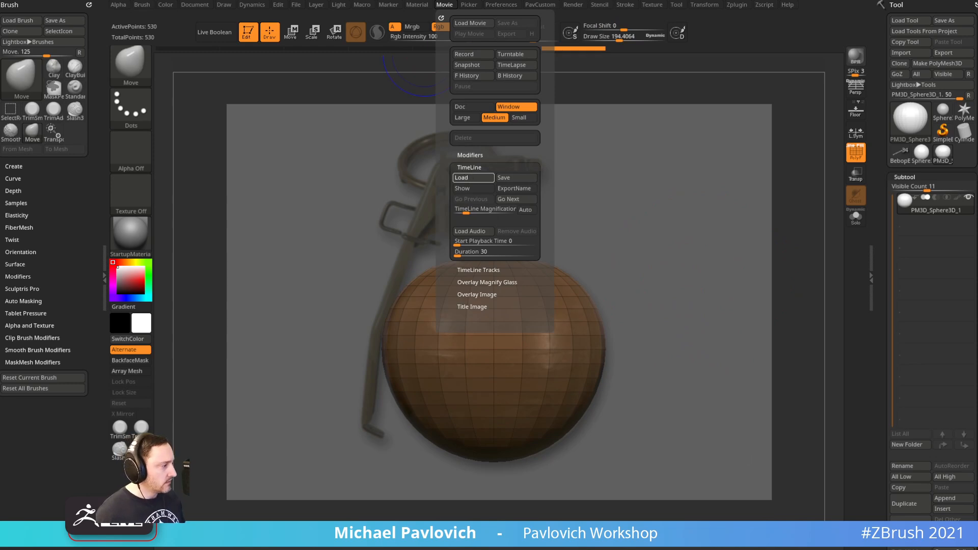
left_click(467, 189)
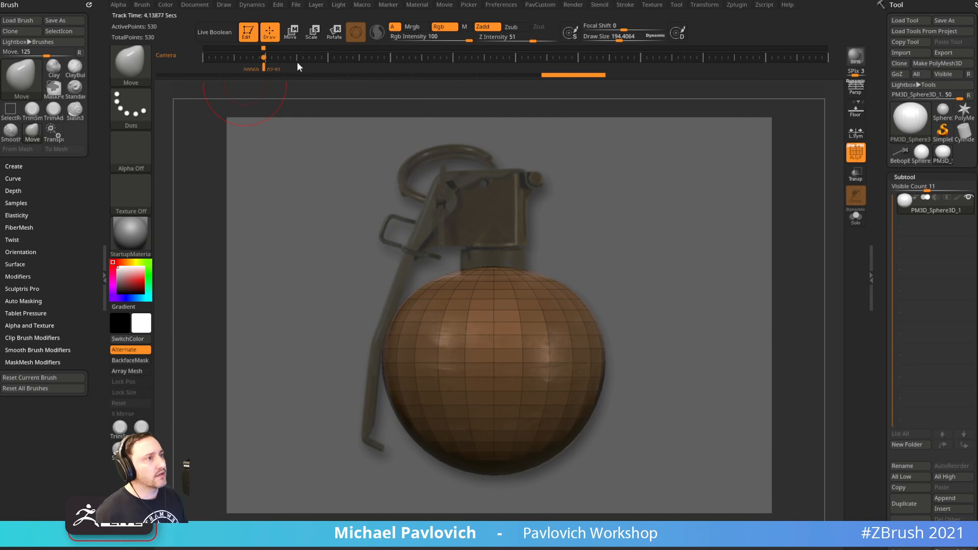
key("space")
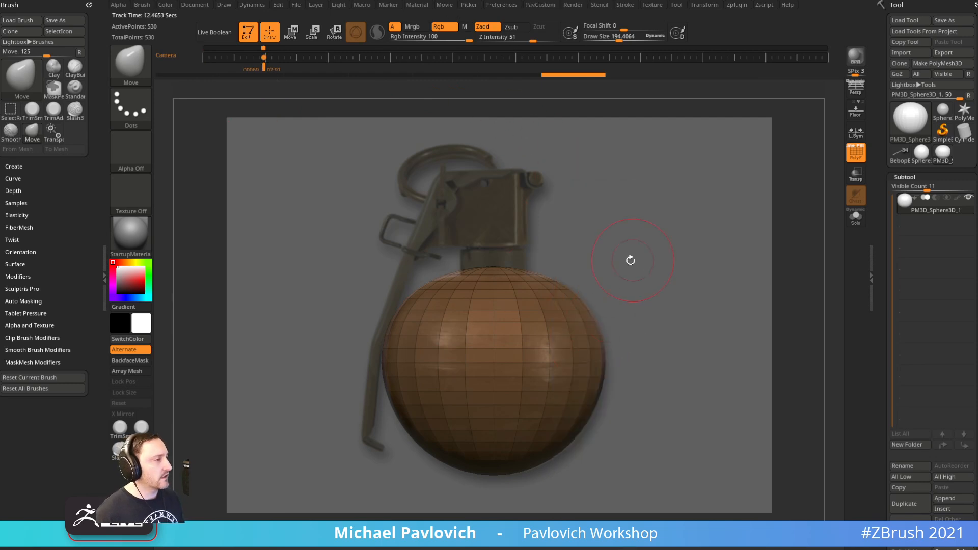
Hide the timeline and slice the sphere's top off across the neck with the curve clip brush
key("space")
left_click(639, 281)
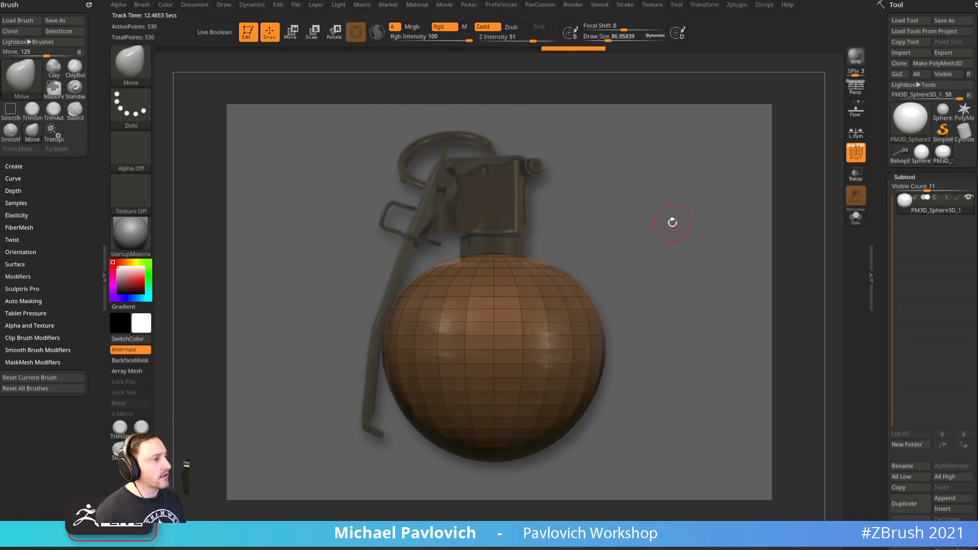
key("shift+z")
key("shift+z")
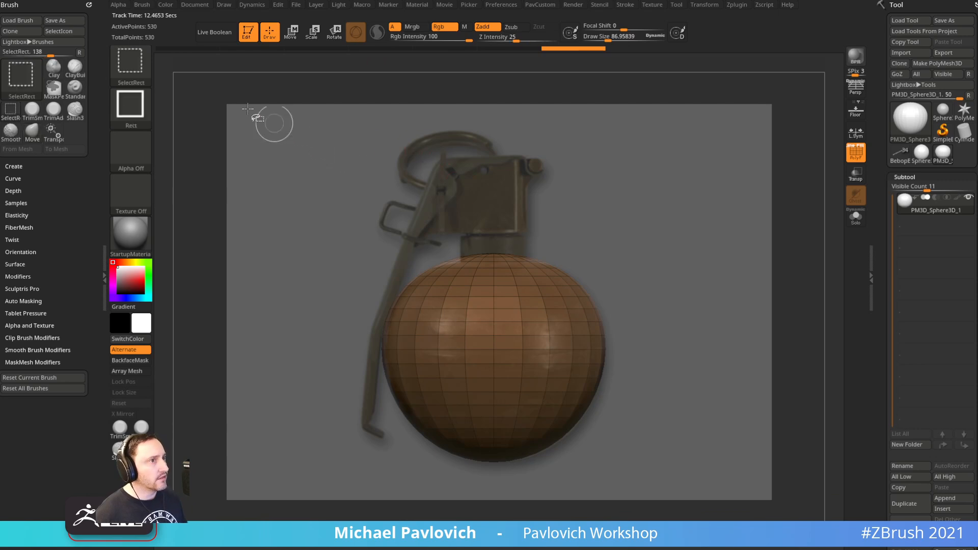
key("ctrl+shift+b")
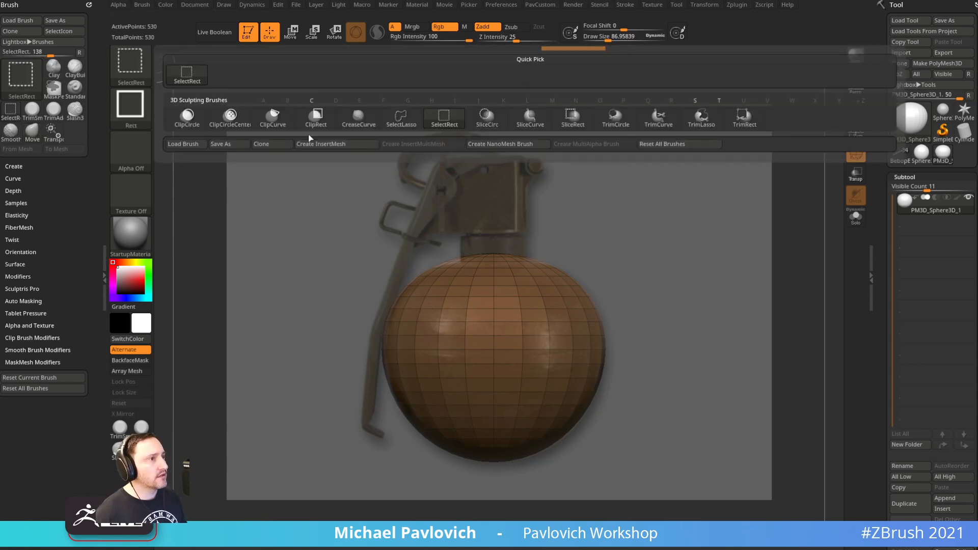
left_click(273, 117)
mouse_move(281, 254)
left_mouse_down("ctrl+shift")
mouse_move(672, 257)
mouse_move(734, 240)
left_mouse_up("ctrl+shift")
key("s")
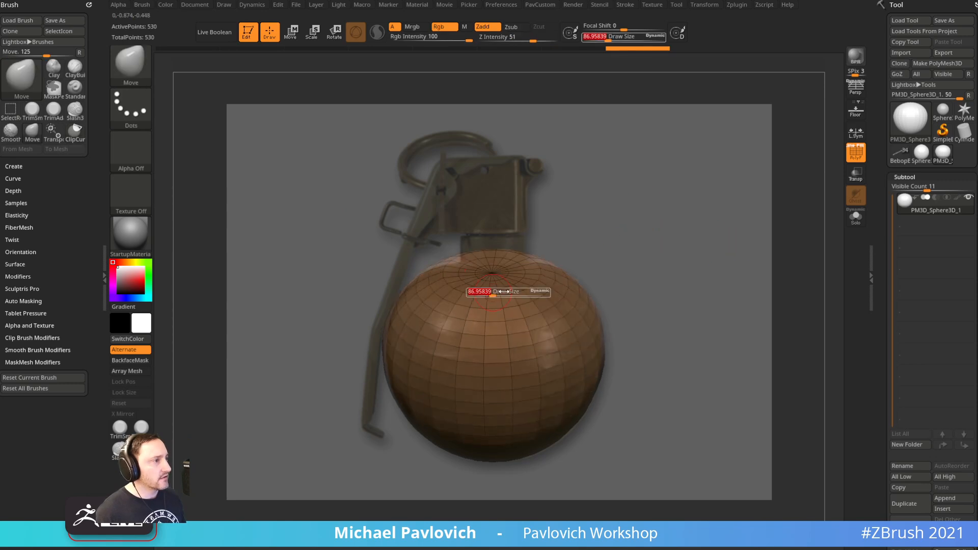
Switch to the Standard brush and enable Y-axis radial symmetry with 8 repeats
left_click_drag(498, 294, 504, 294)
key("b")
key("s")
key("t")
right_click_drag(553, 268, 545, 300)
left_click_drag(535, 253, 502, 272, "shift")
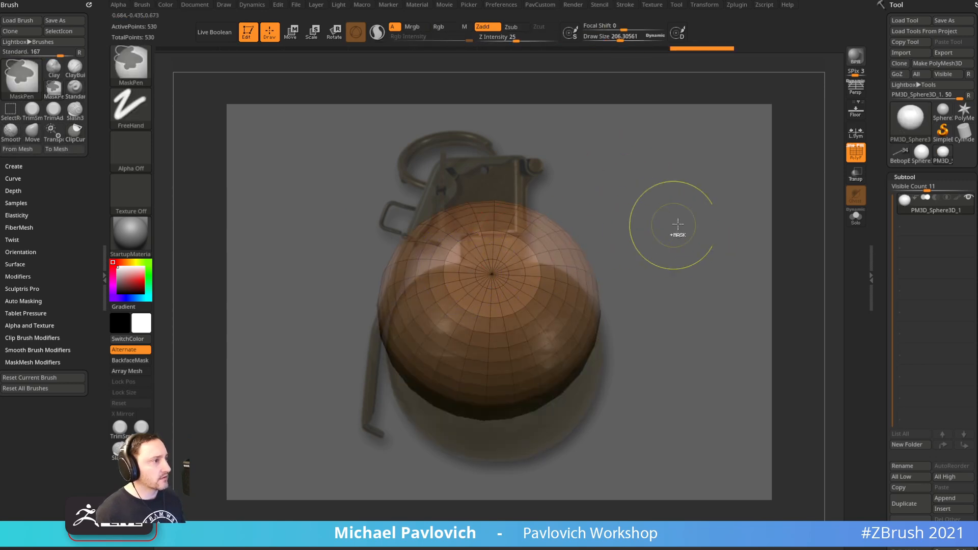
left_click(704, 5)
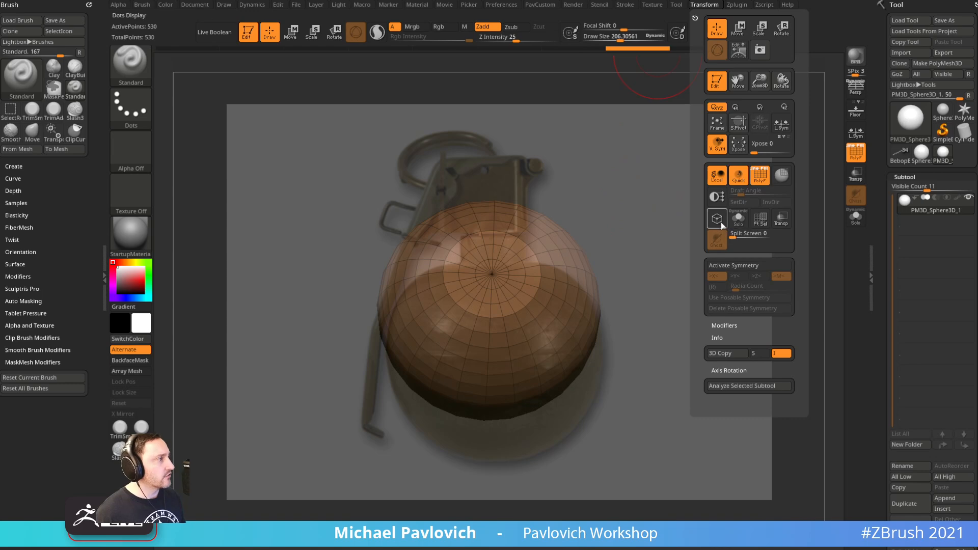
left_click(725, 265)
left_click(736, 275)
left_click(714, 275)
left_click(716, 287)
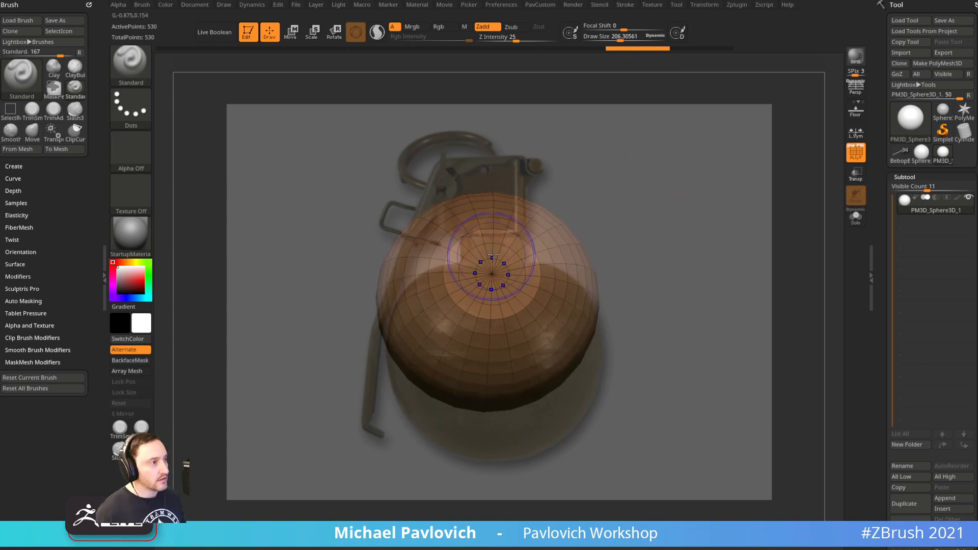
Smooth the clipped cap's edge, then undo back to the sphere's original position and framing
key("shift+z")
left_click_drag(480, 257, 506, 277, "shift")
mouse_move(655, 224)
left_mouse_down()
mouse_move(668, 152)
mouse_move(629, 219)
left_mouse_up()
key("s")
key("shift+z")
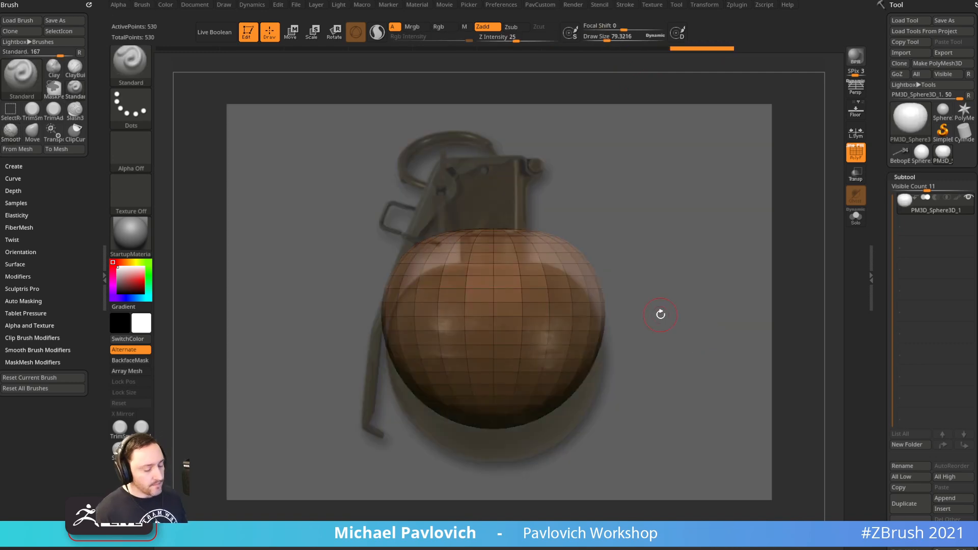
key("ctrl+z")
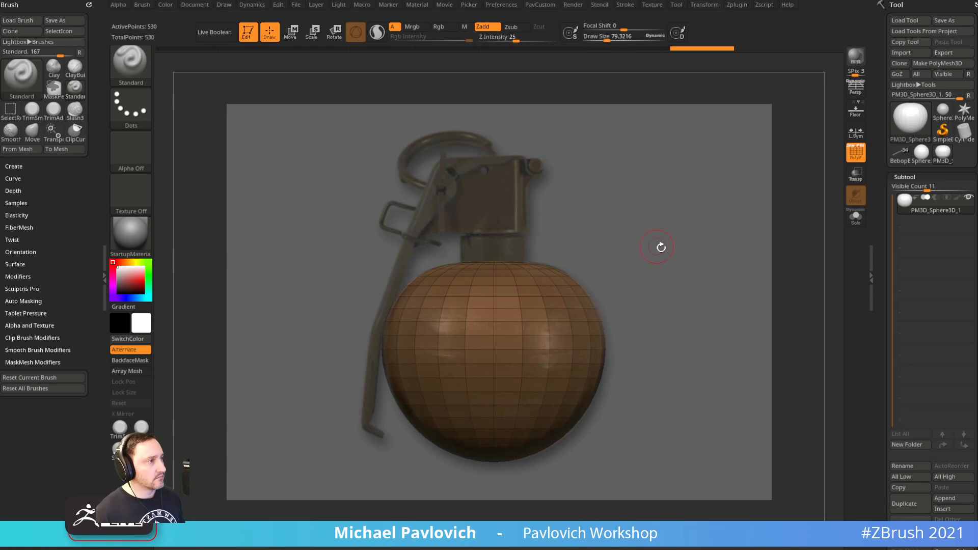
left_click_drag(657, 246, 598, 157, "alt")
key("ctrl+z")
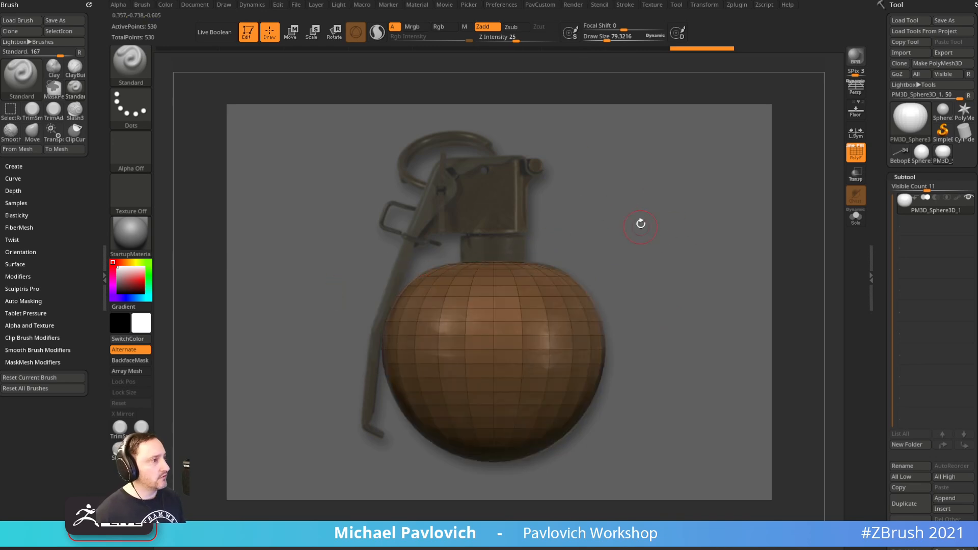
Isolate the upper part of the sphere with the rectangle selection brush
key("ctrl+shift+b")
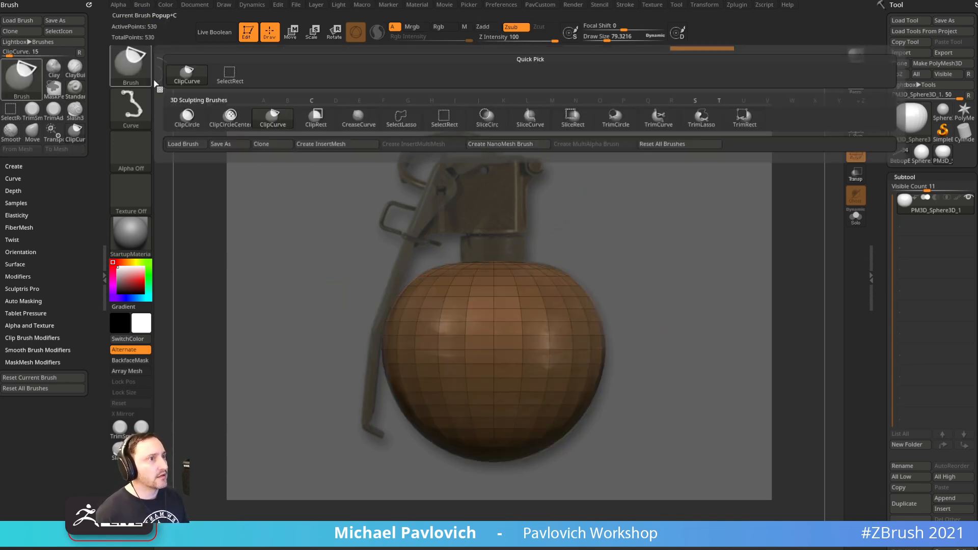
left_click(444, 119)
mouse_move(377, 209)
left_mouse_down("ctrl+shift")
mouse_move(696, 255)
mouse_move(690, 266)
left_mouse_up("ctrl+shift")
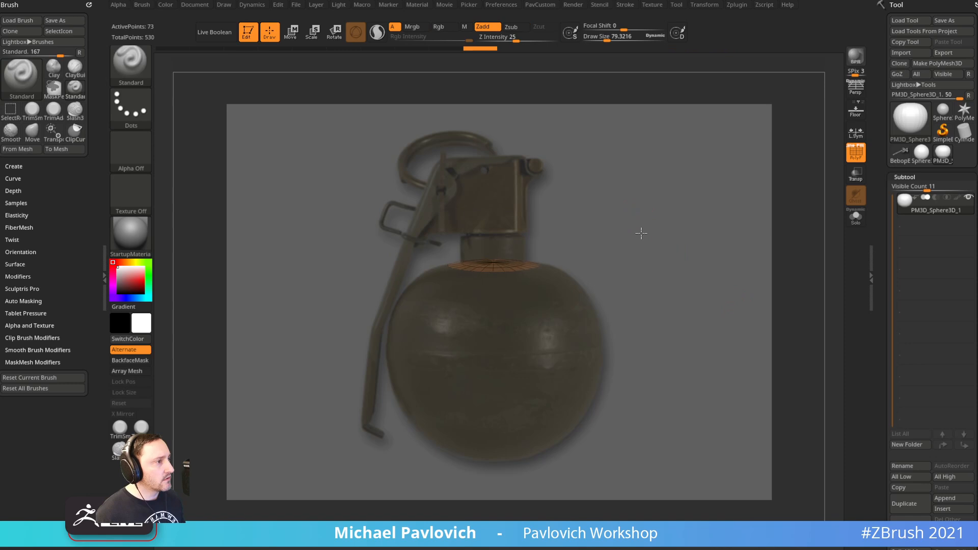
left_click_drag(642, 237, 656, 244)
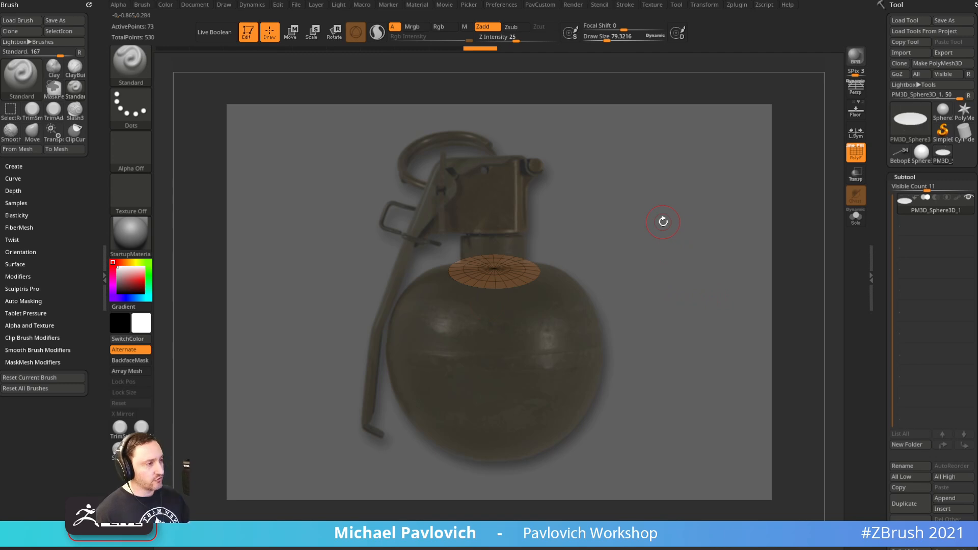
Shrink the visible cap by one ring, polygroup it with Ctrl+W, then unhide all and toggle Solo
key("ctrl+shift+s")
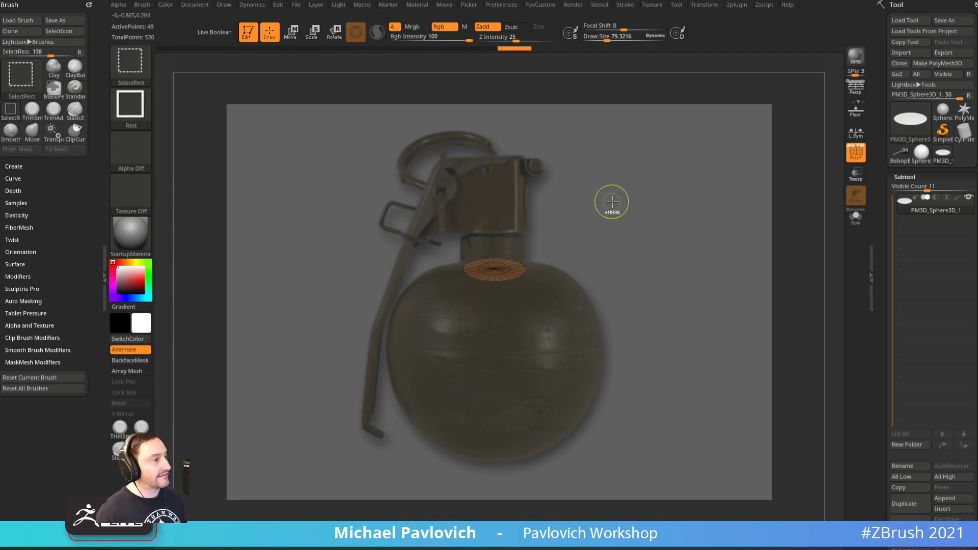
key("ctrl+w")
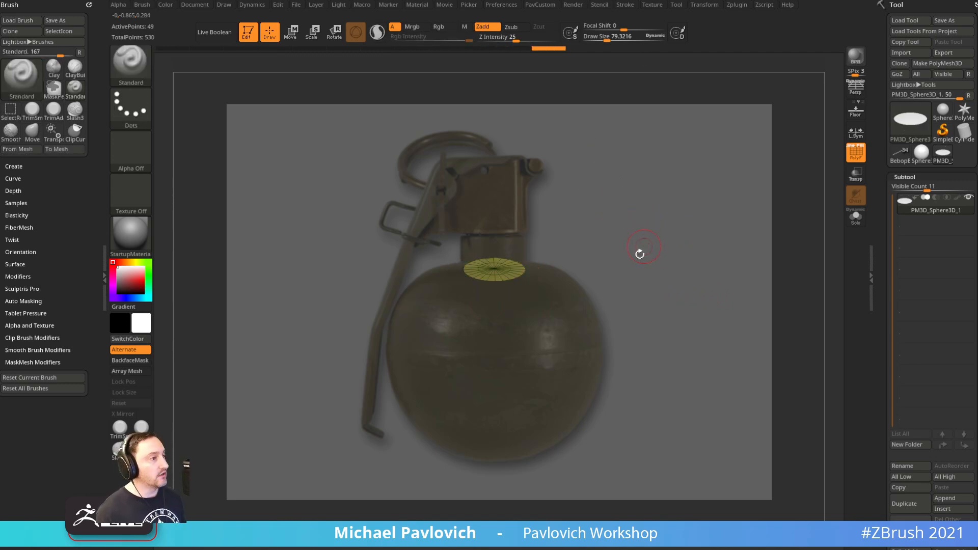
left_click(650, 206, "ctrl+shift")
left_click(856, 217)
left_click_drag(732, 225, 719, 194)
Mask everything except the top cap and pull it upward into a neck
key("f")
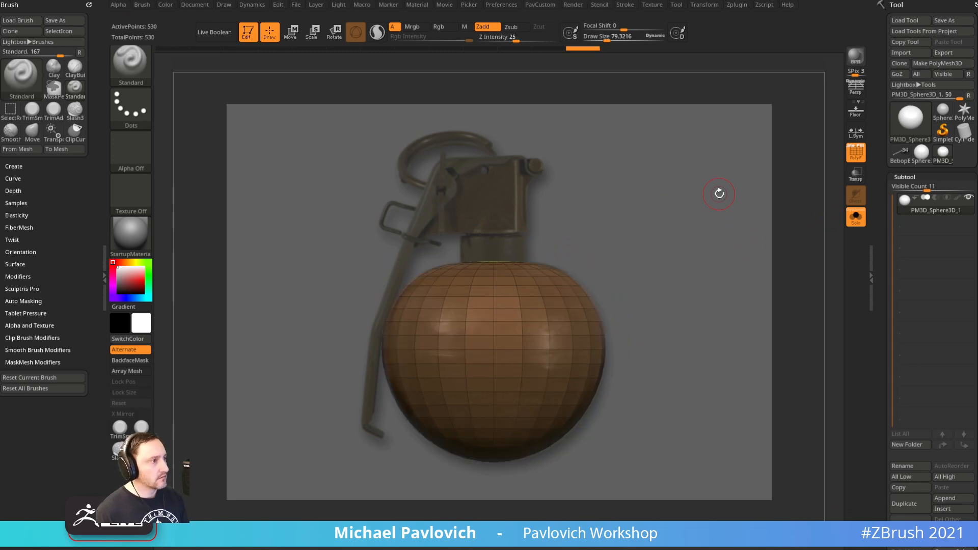
mouse_move(655, 189)
left_mouse_down()
mouse_move(646, 197)
mouse_move(659, 198)
left_mouse_up()
key("f")
key("b")
key("z")
key("m")
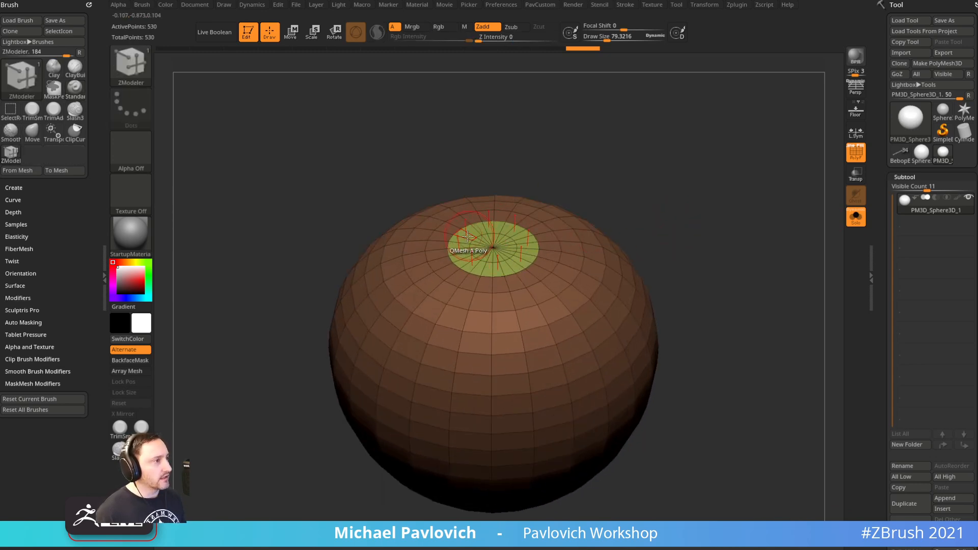
key("w")
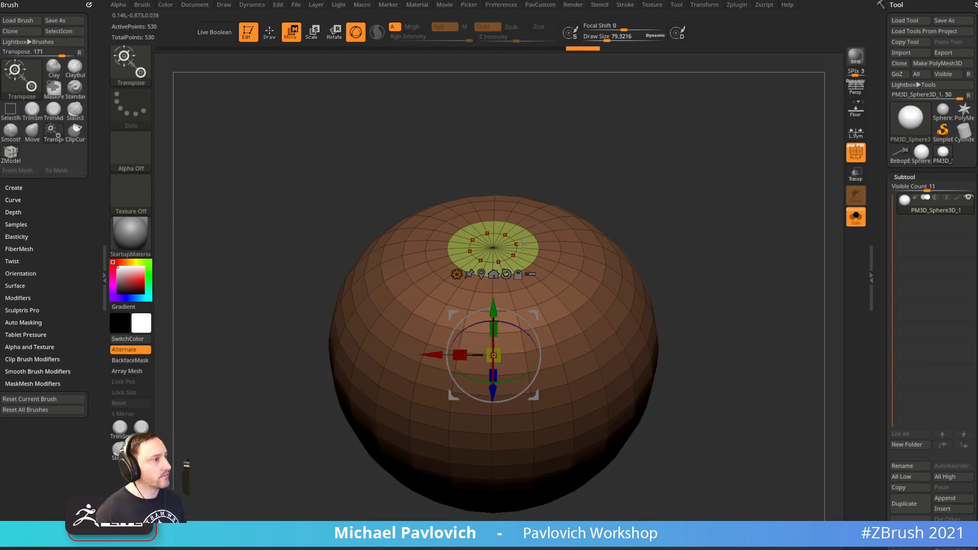
left_click(497, 248, "ctrl")
left_click_drag(669, 223, 670, 207)
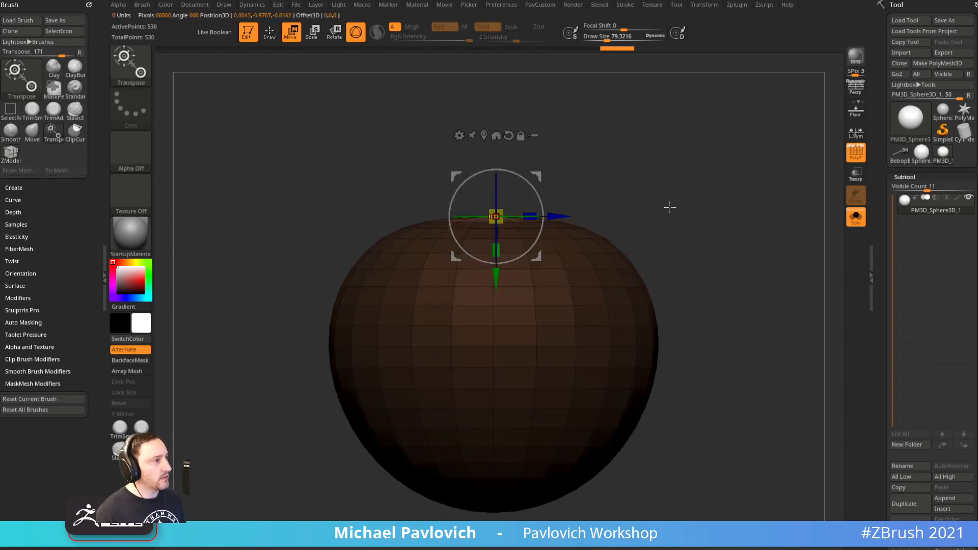
left_click_drag(496, 279, 496, 239, "ctrl")
In front view against the reference, lower the neck slightly to match the photo
key("q")
mouse_move(729, 184)
left_mouse_down()
mouse_move(733, 197)
mouse_move(704, 193)
left_mouse_up()
key("shift+z")
key("1")
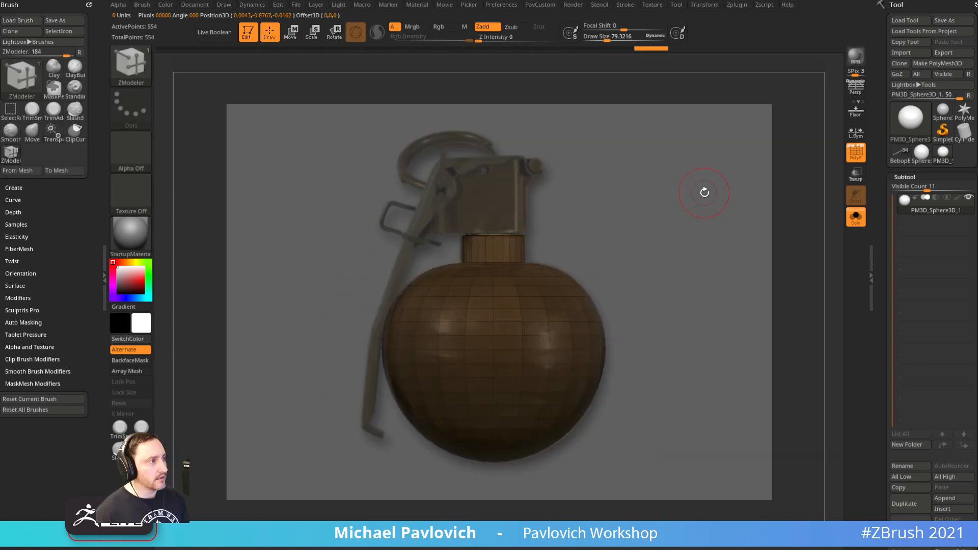
key("w")
left_click_drag(495, 286, 494, 294)
key("q")
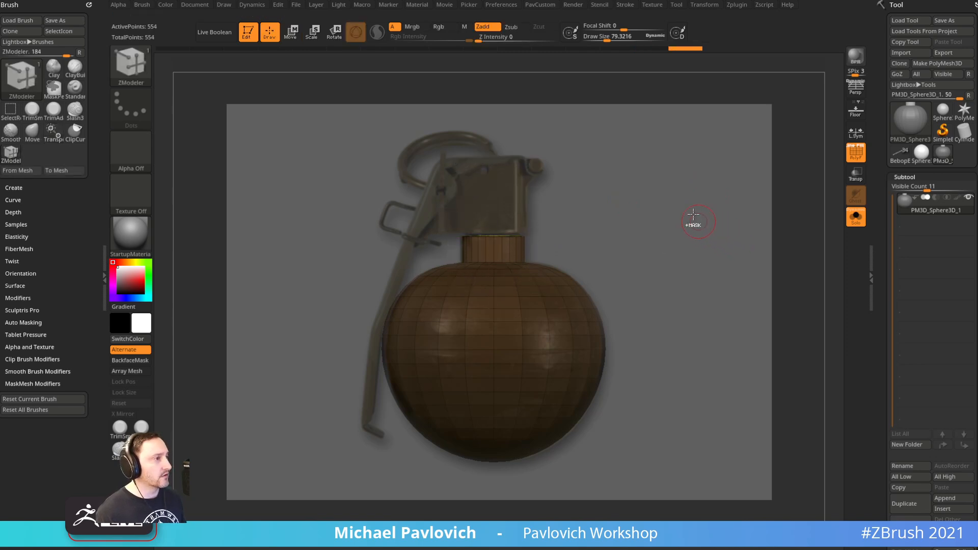
Clear the mask, turn off Solo, and reframe the grenade with the reference hidden
left_click_drag(698, 220, 718, 234, "ctrl")
mouse_move(718, 233)
right_mouse_down("ctrl")
mouse_move(710, 228)
mouse_move(716, 234)
right_mouse_up("ctrl")
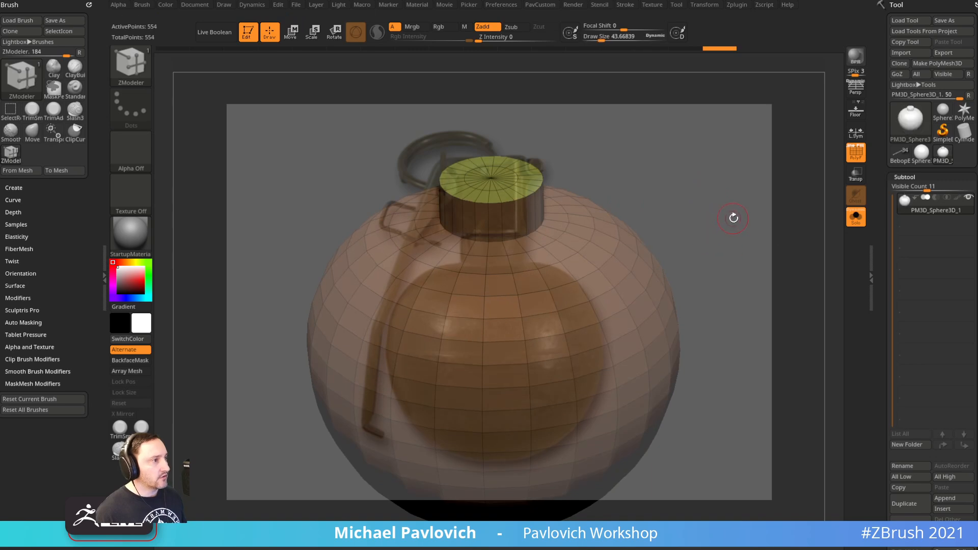
left_click(857, 217)
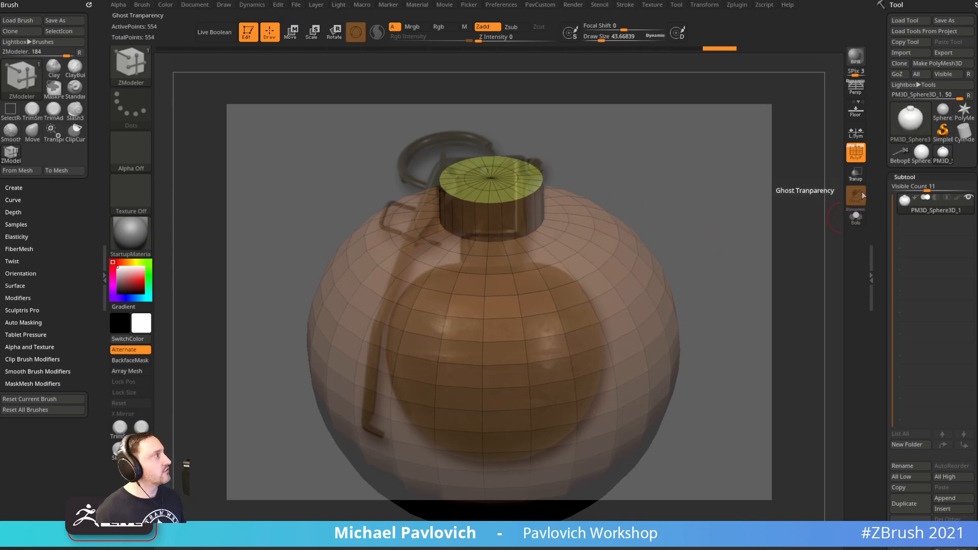
right_click_drag(977, 137, 674, 233)
right_click_drag(703, 176, 977, 115)
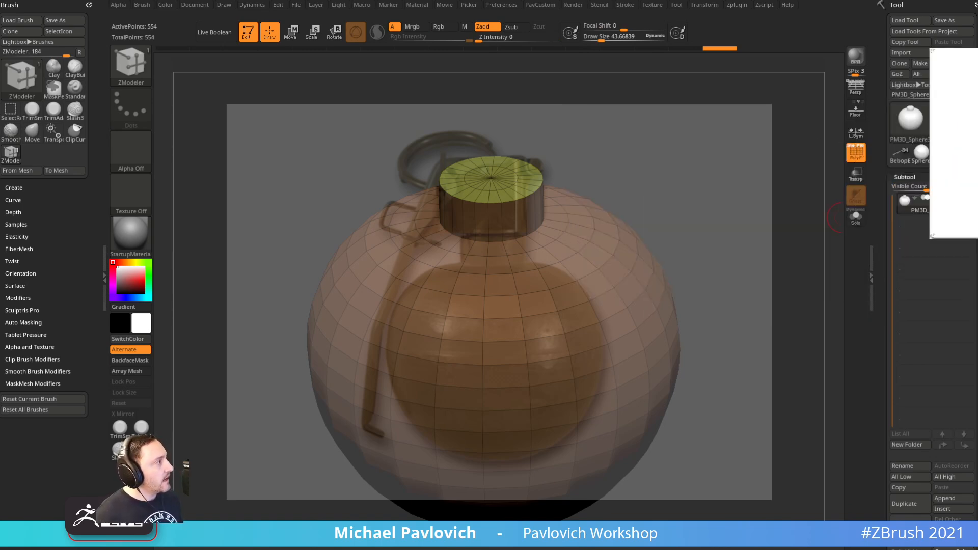
left_click_drag(621, 175, 671, 141, "shift")
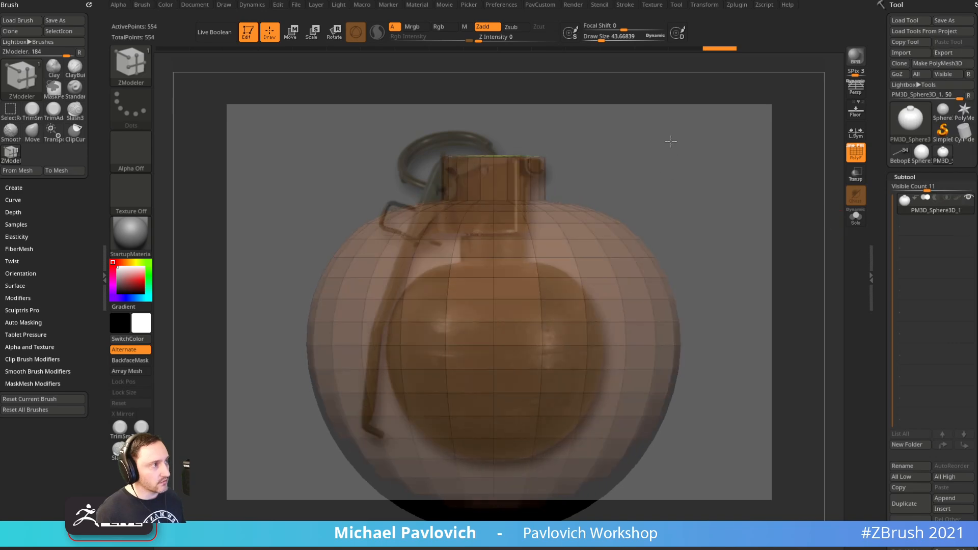
key("f")
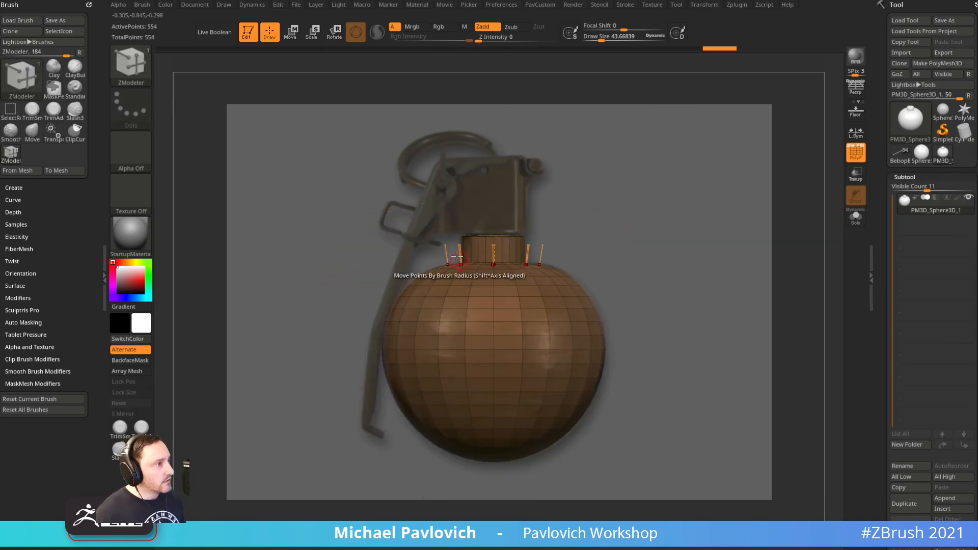
key("shift+z")
right_click_drag(644, 197, 637, 262, "ctrl")
right_click_drag(670, 115, 681, 302, "alt")
right_click_drag(607, 225, 642, 249)
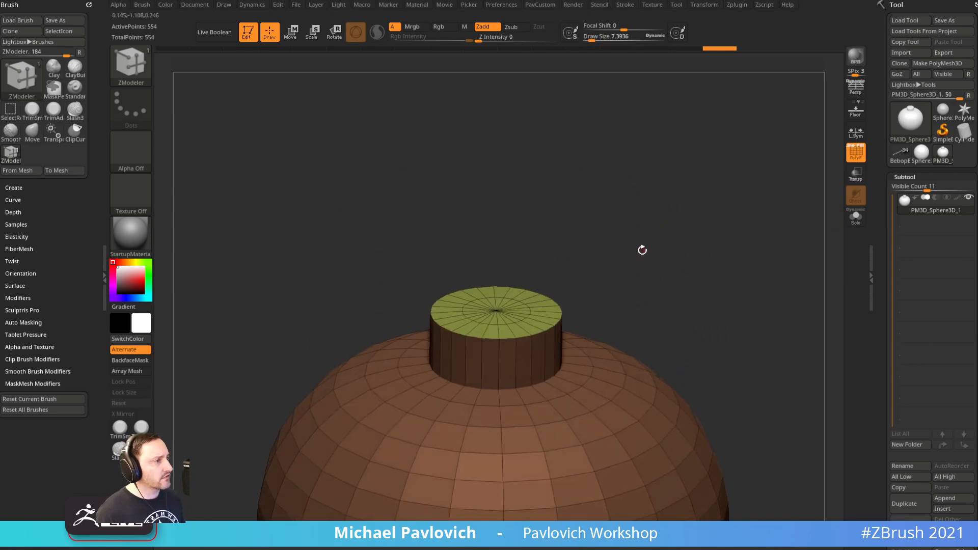
key("space")
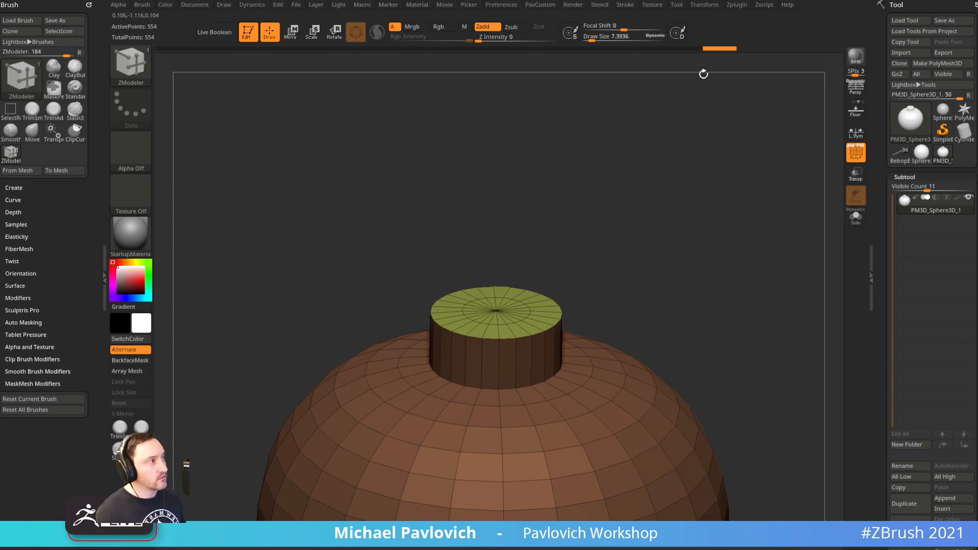
Turn off Y and radial symmetry and delete the cap's inner edge loop
left_click(710, 8)
left_click(735, 277)
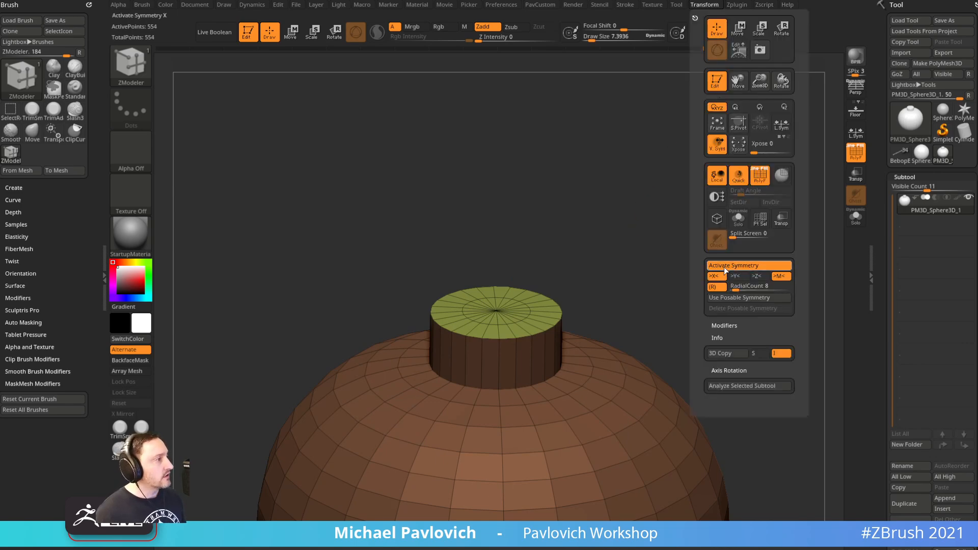
left_click(716, 287)
right_click_drag(683, 205, 673, 248)
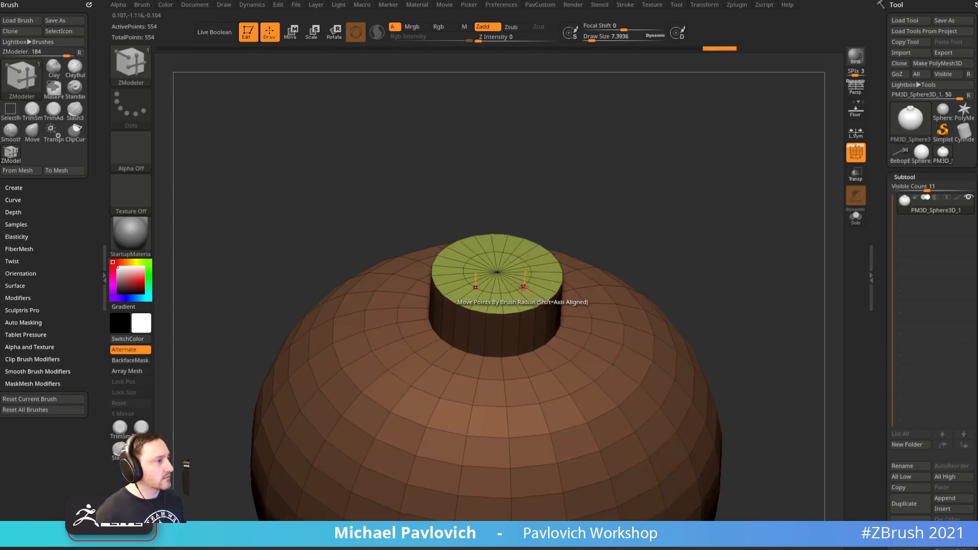
key("space")
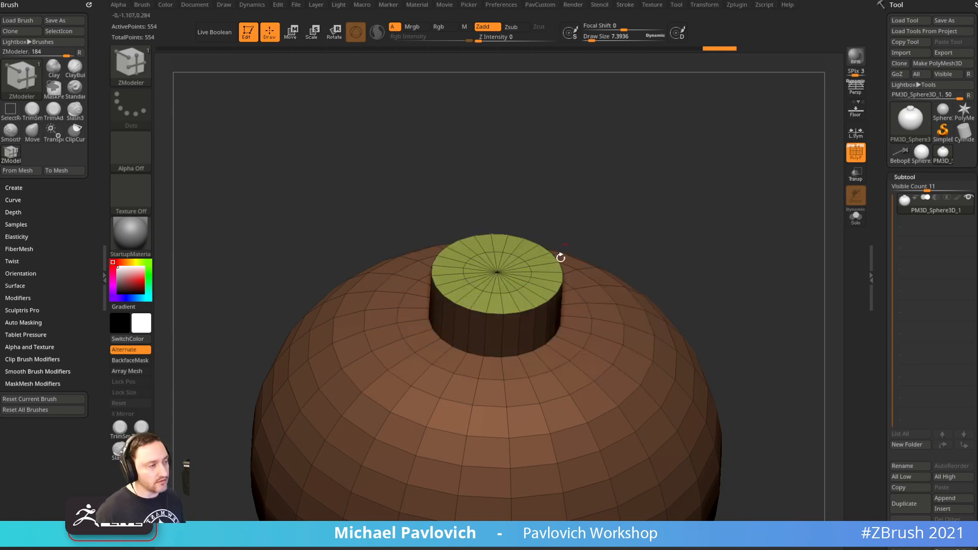
key("space")
key("space")
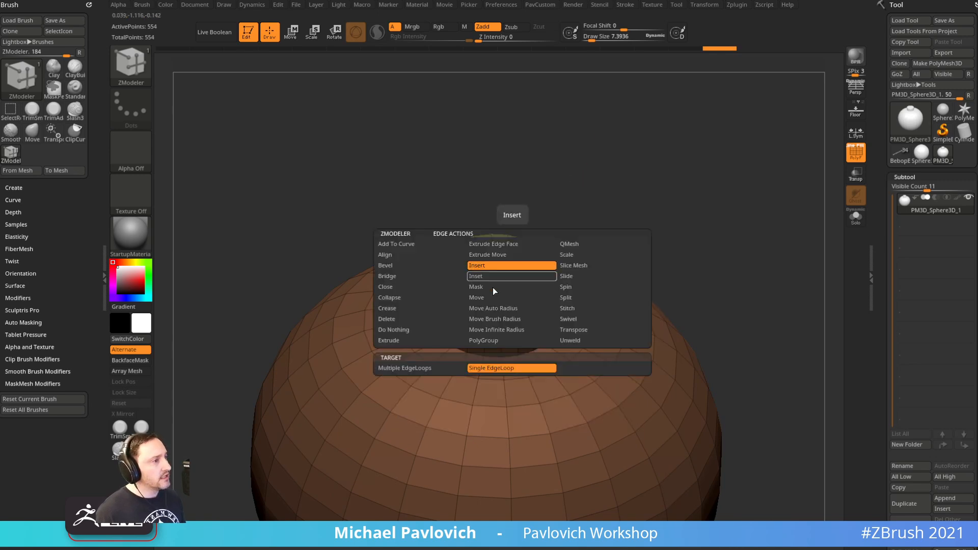
left_click(513, 292, "alt")
right_click_drag(640, 243, 641, 210, "shift")
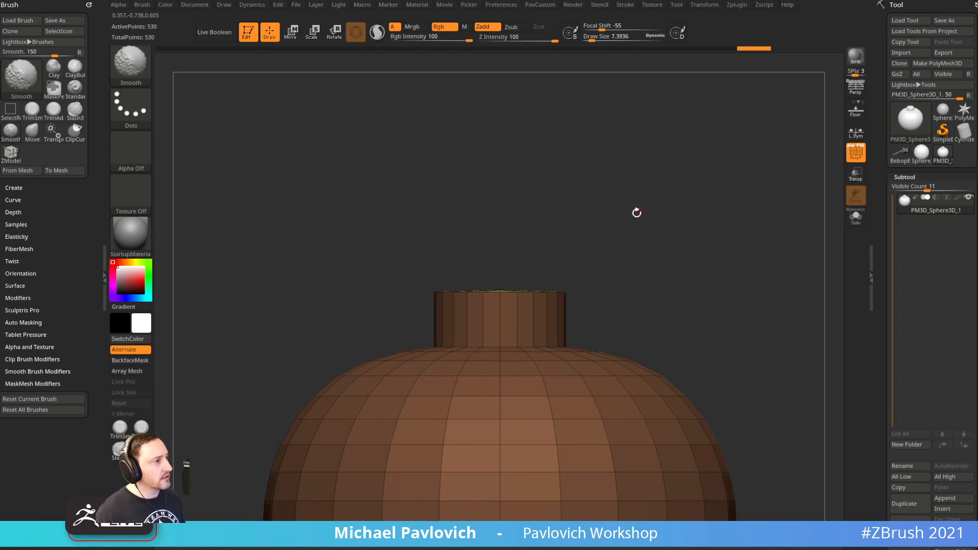
Mask all but the neck top and centre the move pivot on the cap
left_click_drag(377, 229, 662, 294, "ctrl")
left_click(681, 285, "ctrl")
left_click(693, 289, "ctrl")
left_click_drag(382, 227, 682, 322, "ctrl")
left_click(682, 322, "ctrl")
key("w")
left_click(516, 209)
left_click(492, 208)
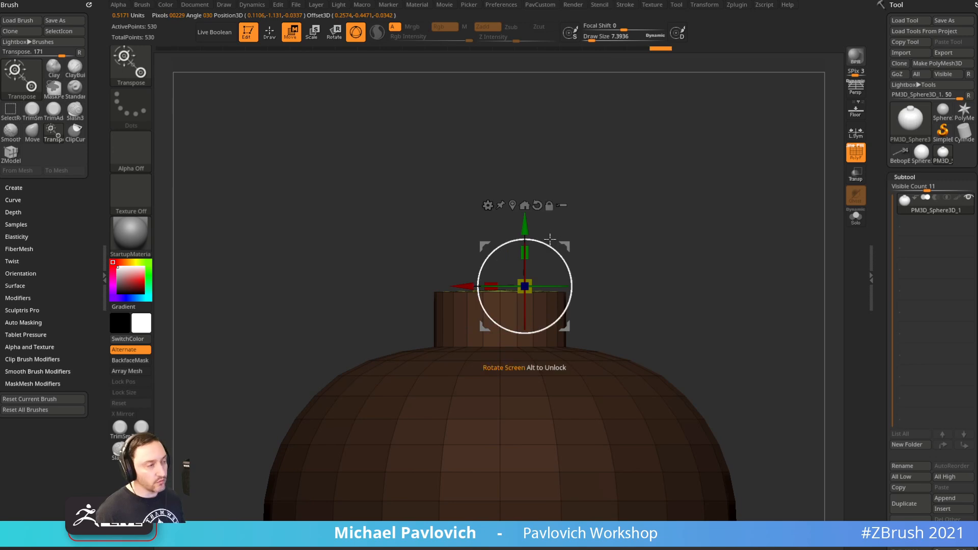
left_click(525, 205)
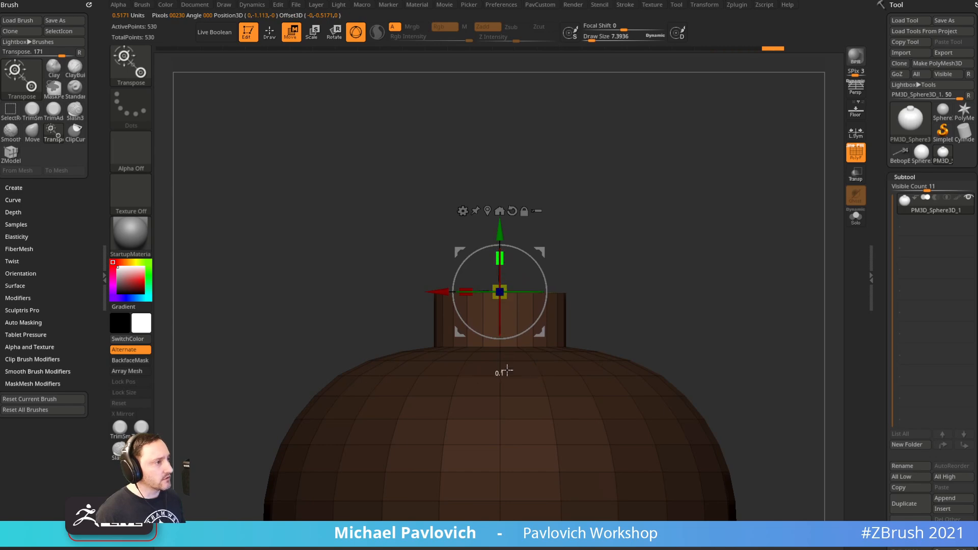
key("q")
mouse_move(657, 161)
left_mouse_down("ctrl")
mouse_move(671, 204)
mouse_move(646, 282)
mouse_move(676, 255)
mouse_move(671, 239)
left_mouse_up("ctrl")
Bevel the rim of the neck cap
left_click_drag(977, 193, 618, 250)
mouse_move(690, 230)
left_mouse_down()
mouse_move(757, 244)
mouse_move(977, 204)
left_mouse_up()
left_click_drag(655, 218, 677, 228)
key("space")
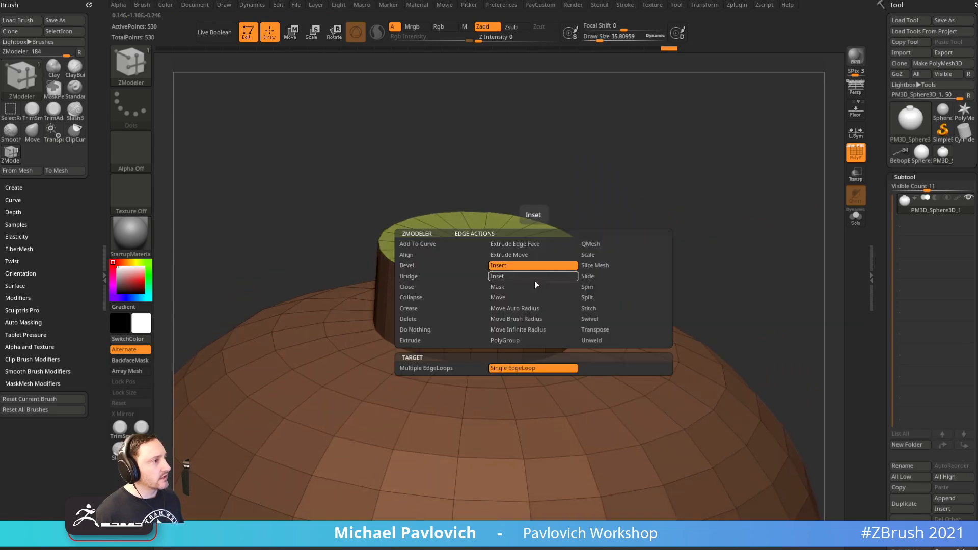
left_click(407, 266)
left_click(567, 273)
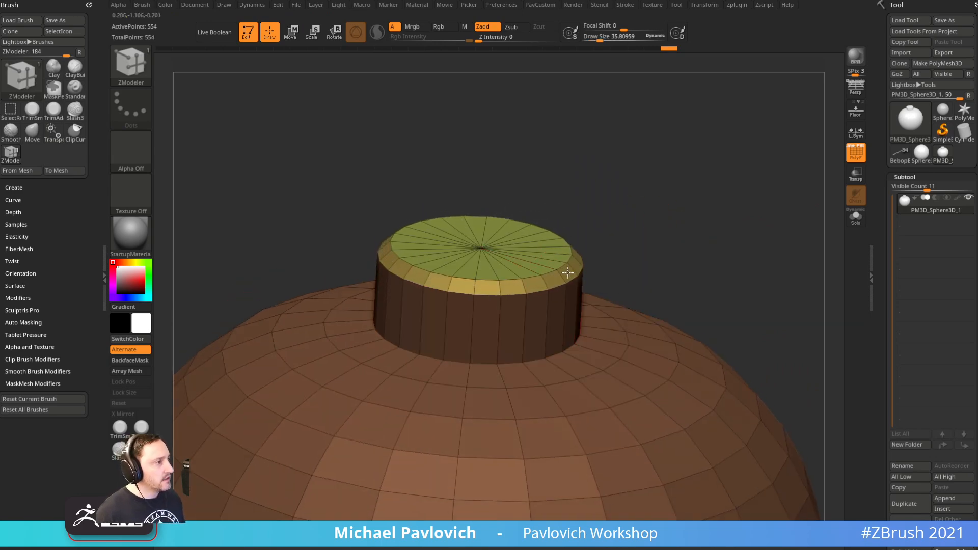
Set the edge action to insert multiple edge loops around the neck
left_click_drag(629, 229, 638, 225)
key("space")
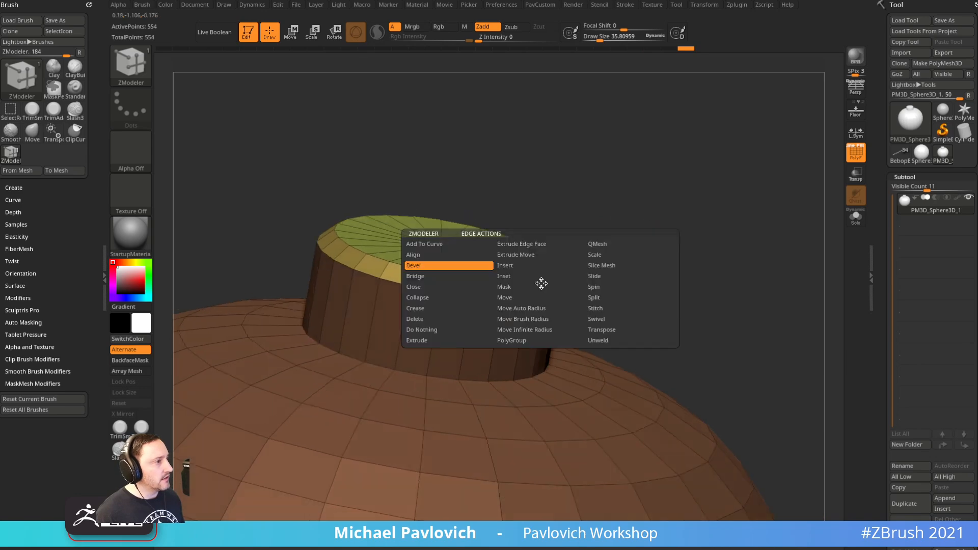
left_click(540, 265)
left_click(449, 368)
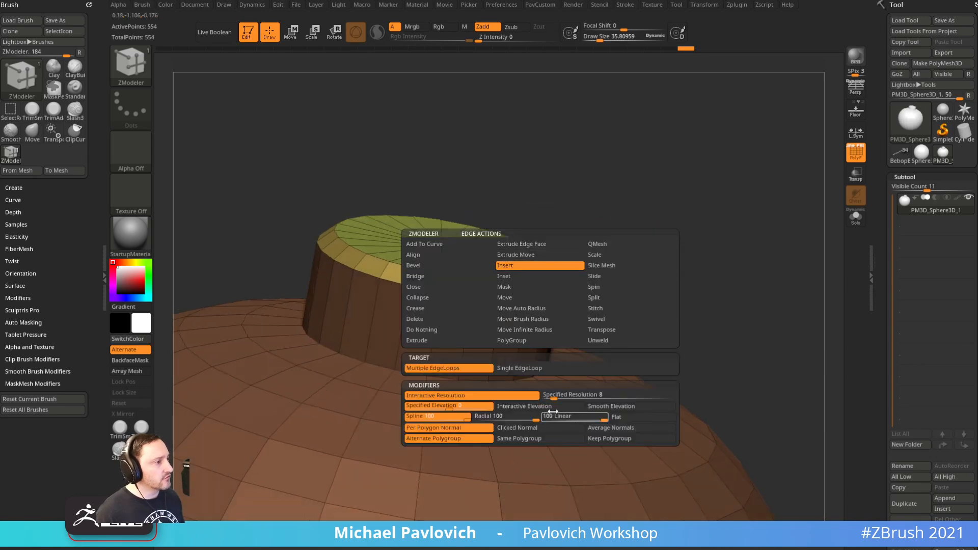
left_click_drag(631, 192, 558, 287)
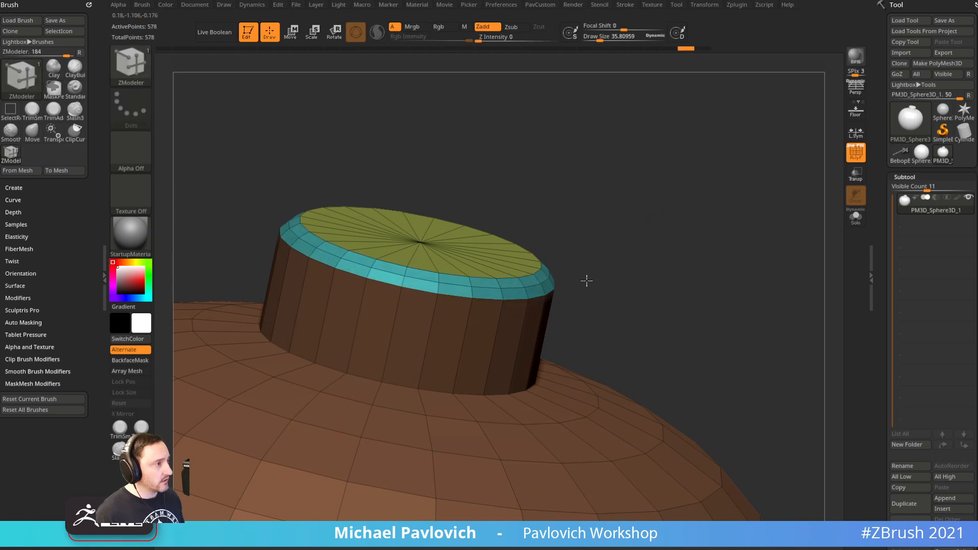
mouse_move(656, 262)
left_mouse_down()
mouse_move(701, 273)
mouse_move(691, 274)
mouse_move(703, 266)
mouse_move(689, 270)
left_mouse_up()
key("s")
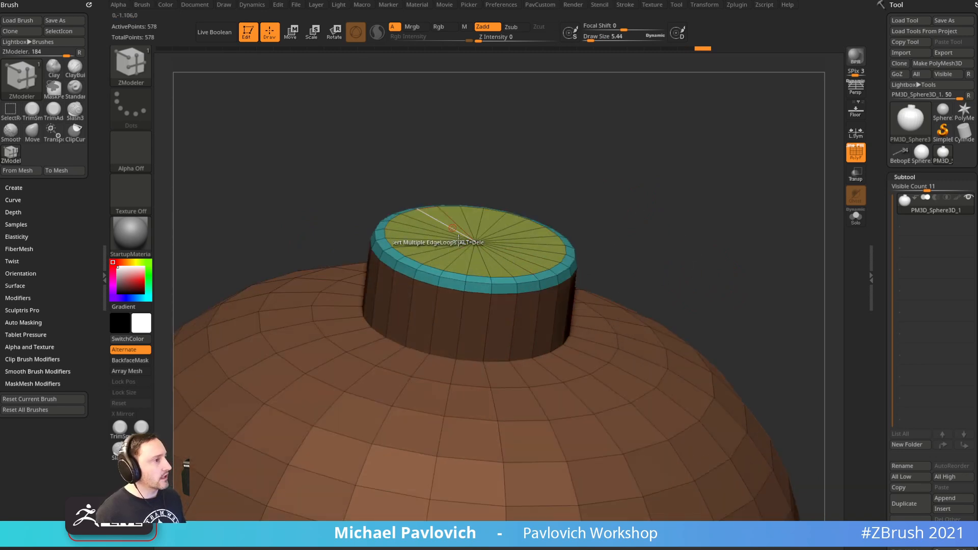
left_click_drag(597, 255, 571, 235)
Hide the yellow cap, regroup the visible body and neck as one polygroup, then show the cap
double_click(521, 272, "ctrl+shift")
left_click(589, 280, "ctrl+shift")
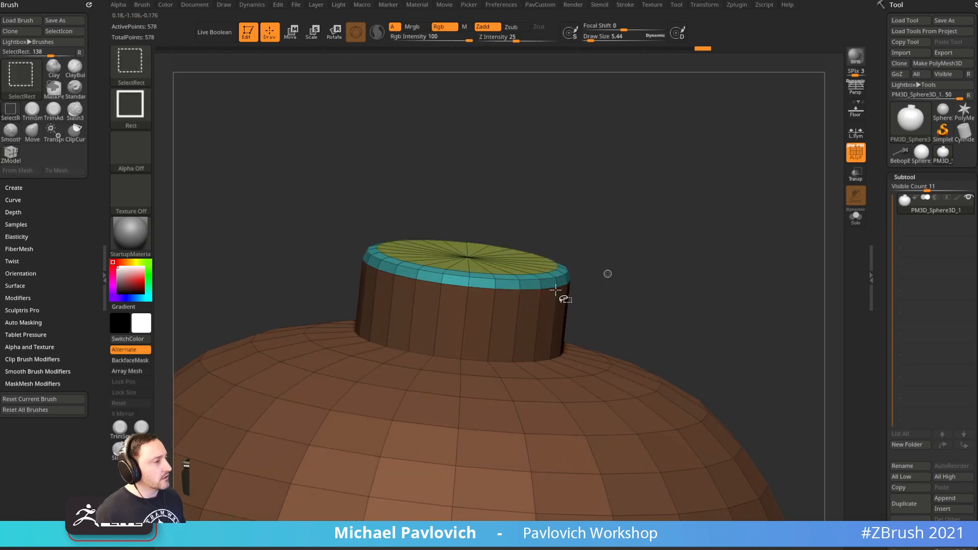
left_click(520, 290, "ctrl+shift")
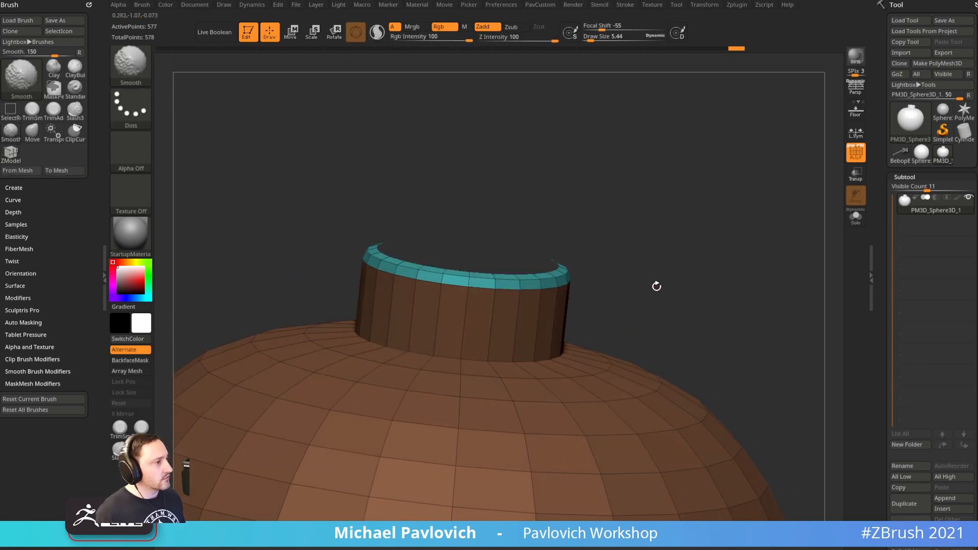
key("ctrl+w")
left_click_drag(653, 262, 688, 226)
left_click(503, 272, "ctrl+shift")
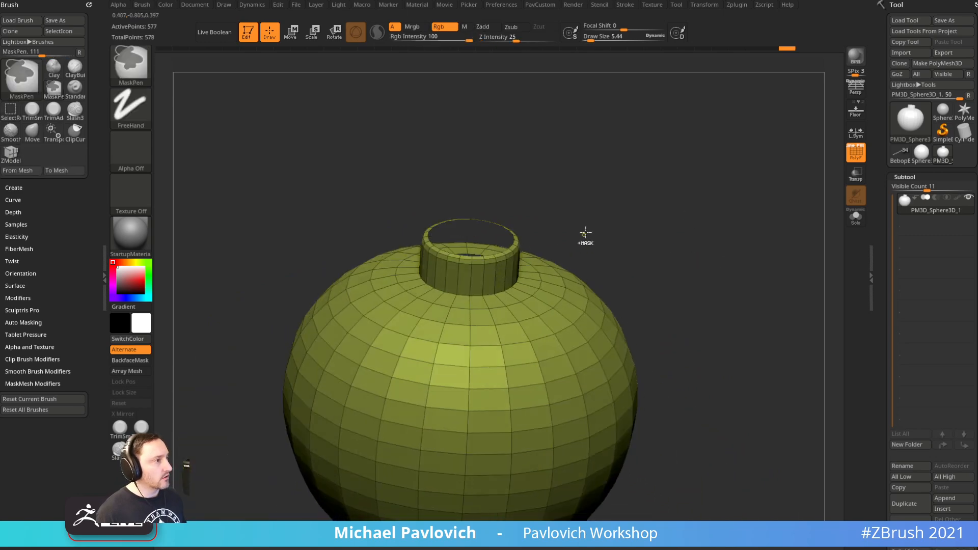
key("ctrl+w")
left_click(595, 239, "ctrl+shift")
left_click_drag(682, 225, 668, 221)
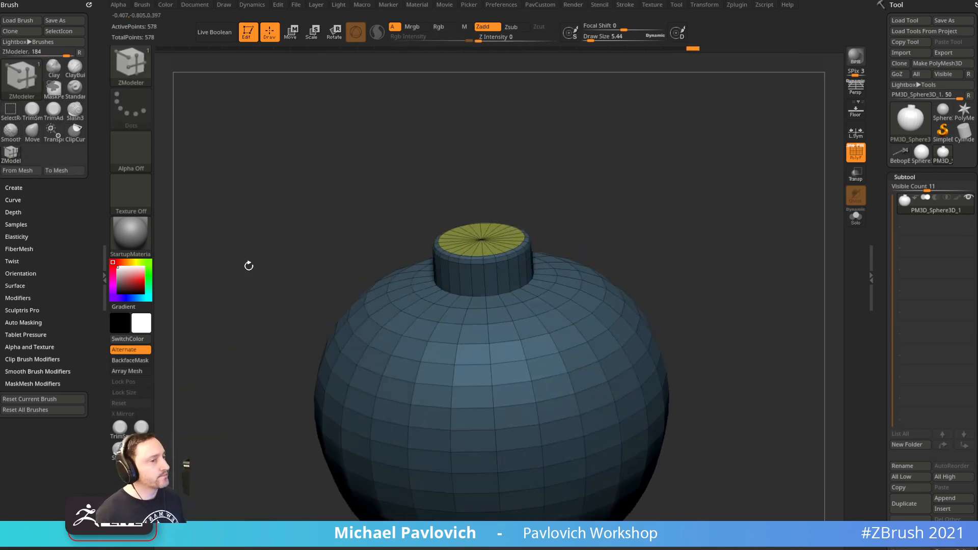
left_click(134, 231)
Apply the SkinShade4 material, show the reference, and set the brush size to about 65
left_click(701, 427)
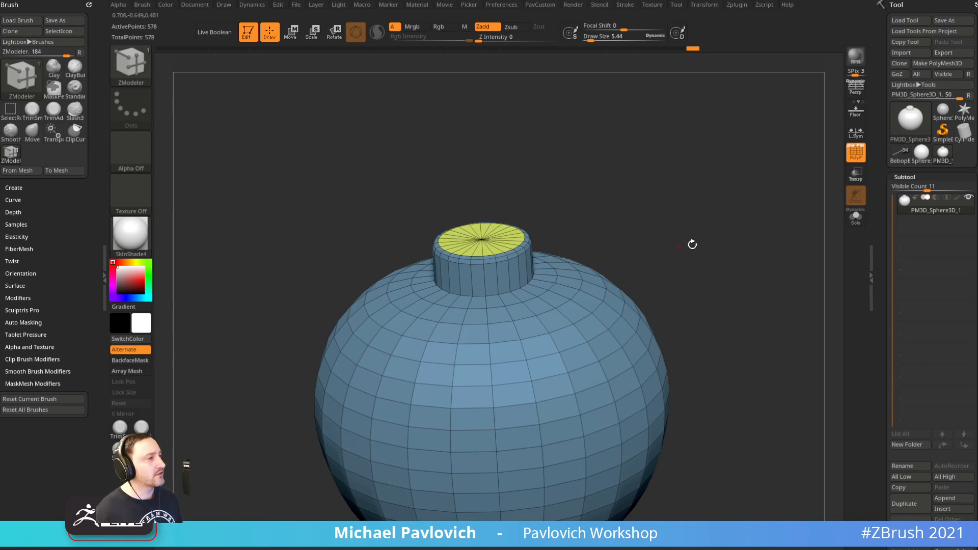
mouse_move(675, 254)
left_mouse_down("shift")
mouse_move(685, 247)
mouse_move(679, 275)
mouse_move(681, 250)
left_mouse_up("shift")
key("shift+z")
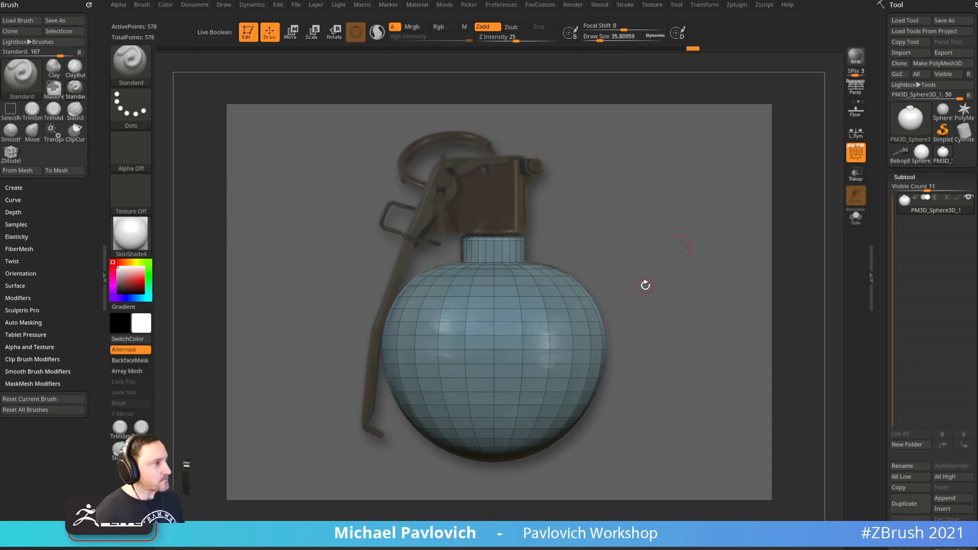
key("s")
mouse_move(675, 303)
left_mouse_down()
mouse_move(690, 302)
mouse_move(674, 302)
left_mouse_up()
key("s")
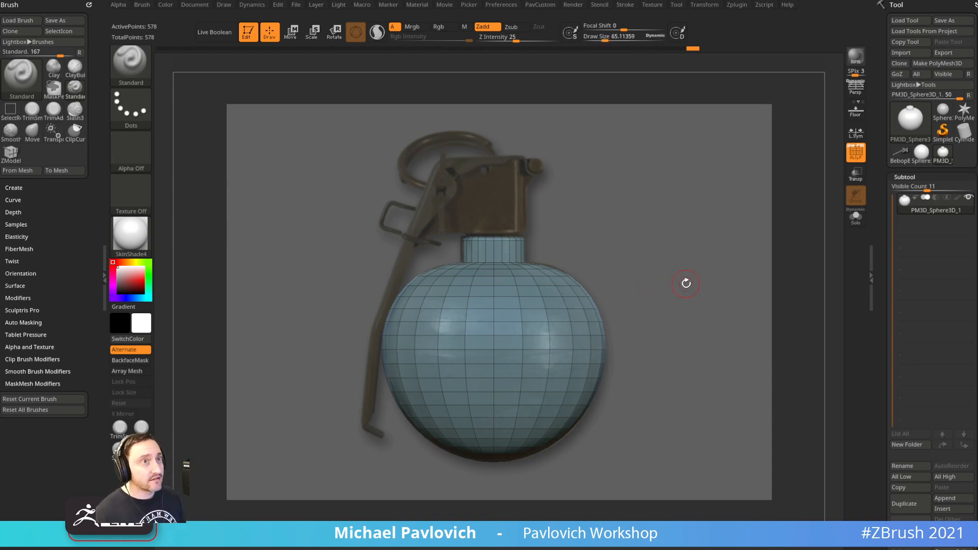
Centre the grenade reference on the canvas, resize the brush to 99 then 49, and hide the reference
right_click_drag(215, 231, 0, 94)
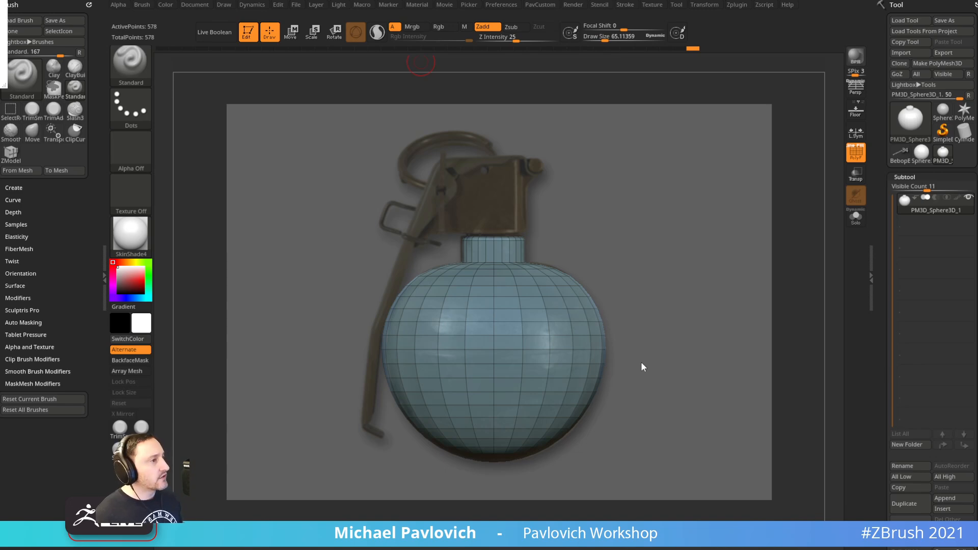
key("s")
key("s")
key("shift")
key("s")
mouse_move(613, 240)
left_mouse_down()
mouse_move(622, 240)
mouse_move(610, 238)
left_mouse_up()
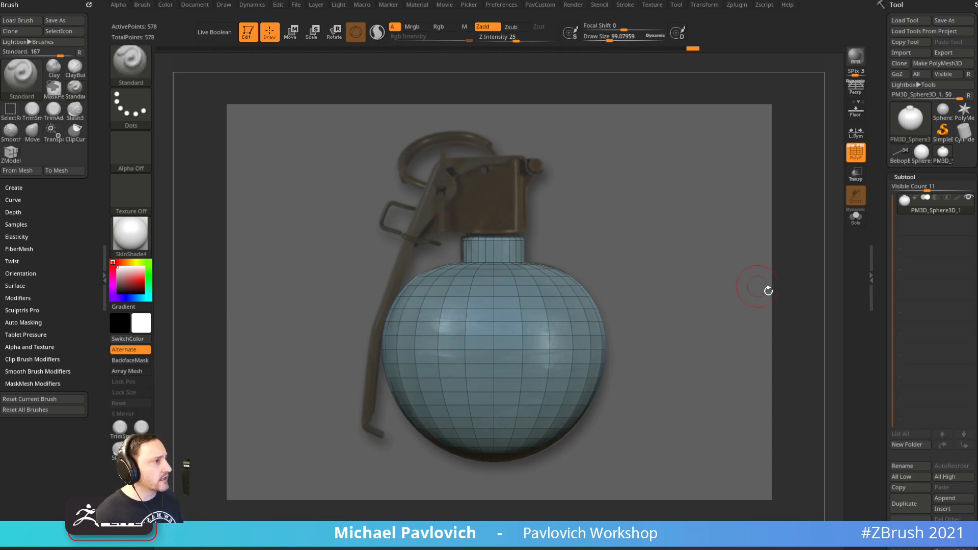
left_click_drag(640, 197, 612, 231)
key("s")
left_click_drag(542, 202, 535, 202)
key("shift+z")
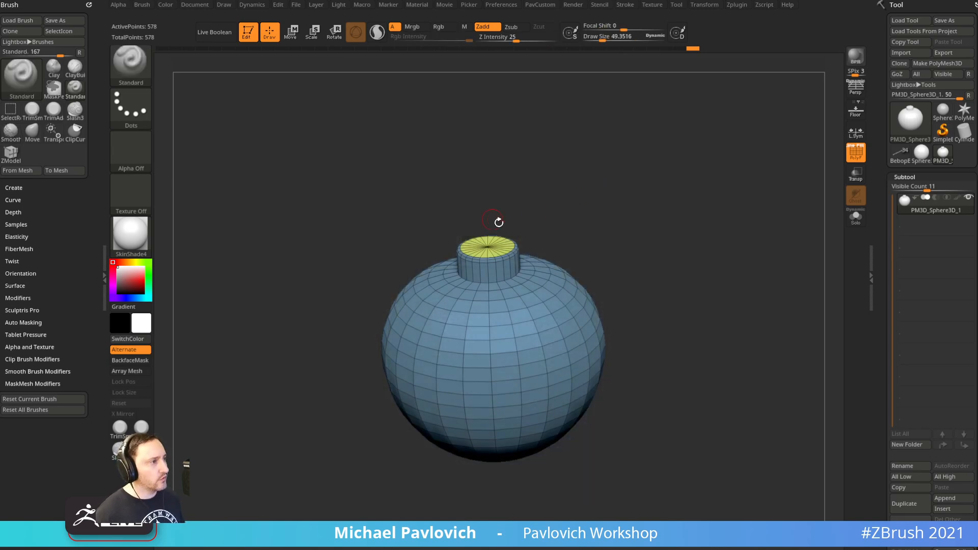
left_click_drag(888, 392, 887, 249)
Append a PolyMesh3D subtool and select PolyMesh3D1 in Solo mode
left_click(945, 355)
left_click(946, 355)
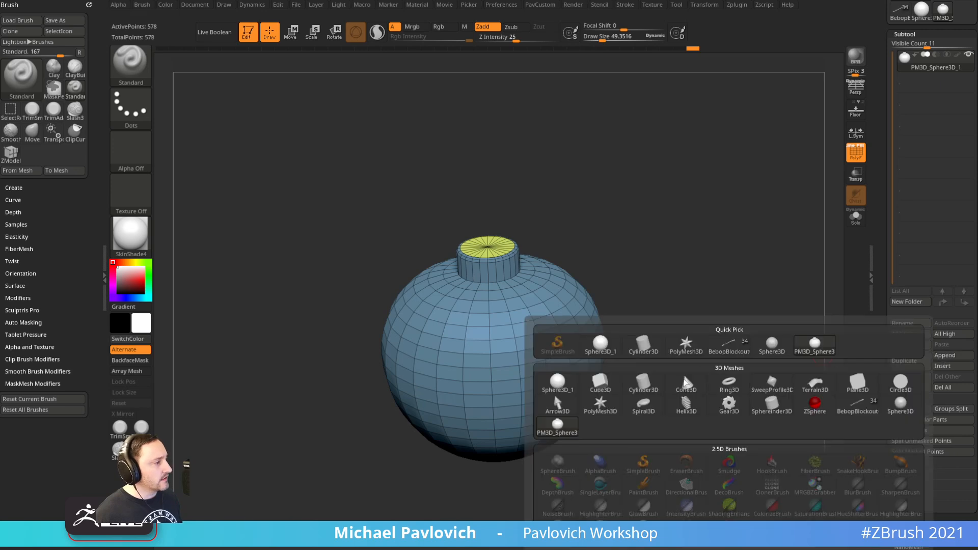
left_click(600, 406)
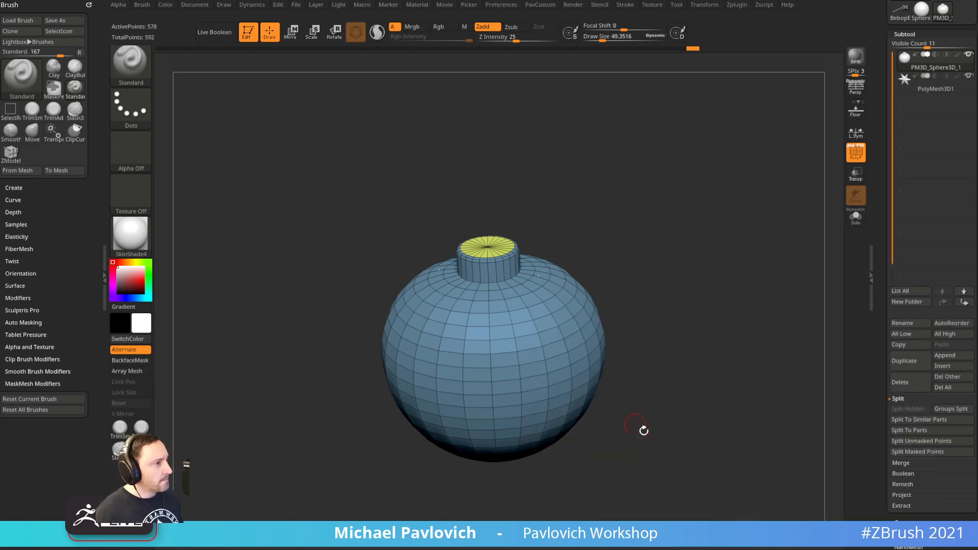
left_click(860, 224)
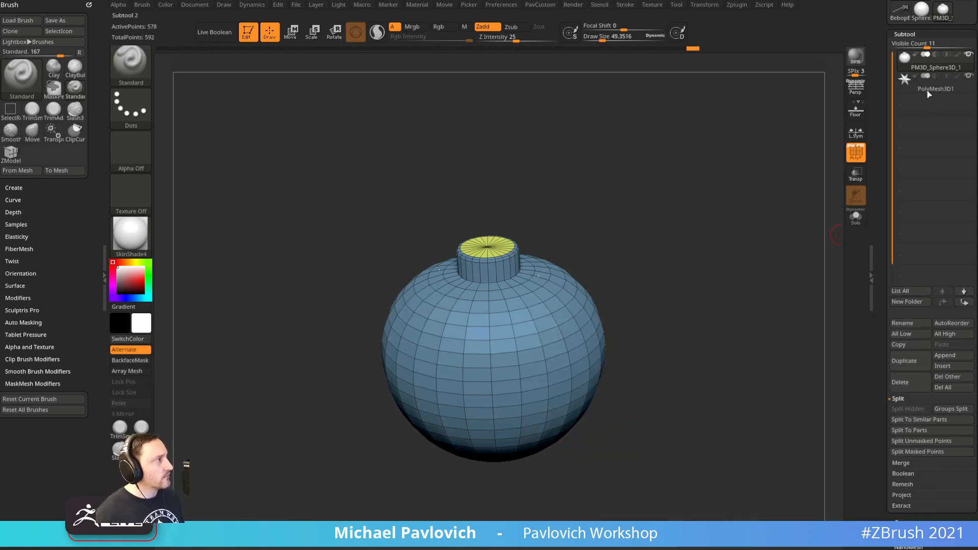
left_click(935, 90)
left_click(857, 221)
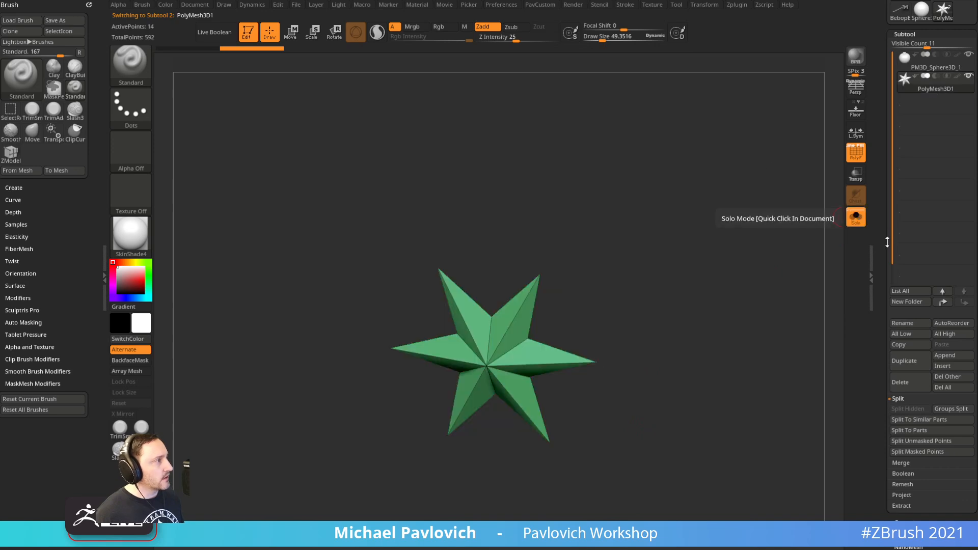
Initialize PolyMesh3D1 as a QCube, turn Solo off, and make the model see-through
scroll(891, 323, "down", 5)
left_click(901, 406)
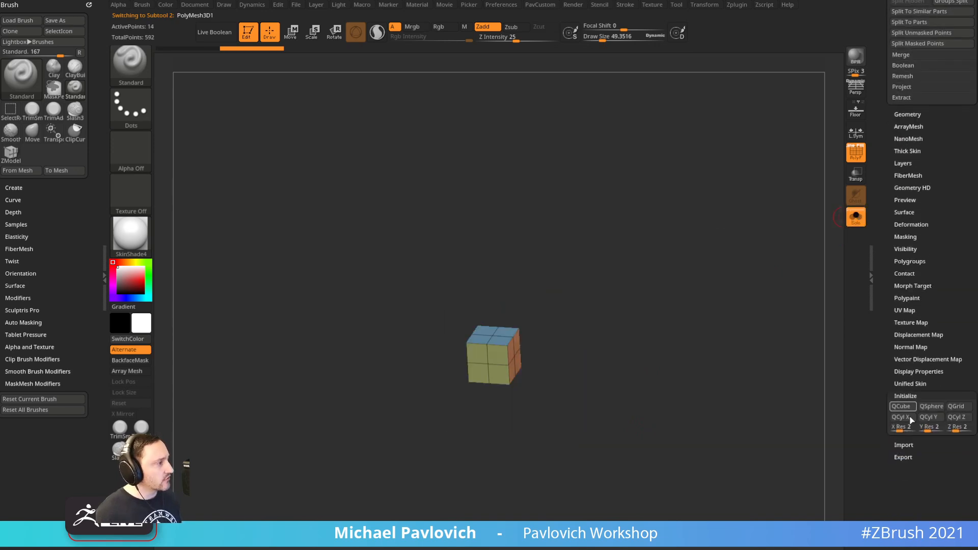
left_click(856, 217)
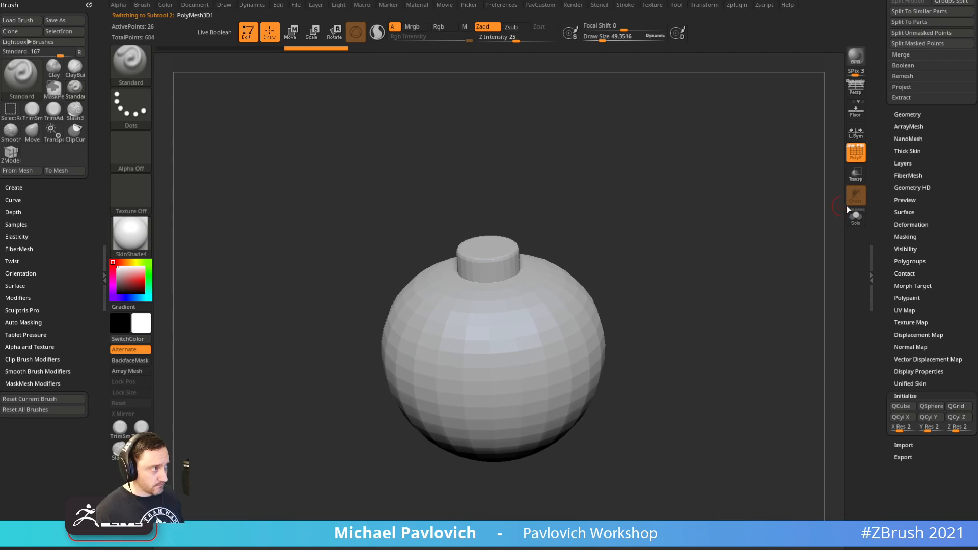
left_click(856, 177)
left_click_drag(633, 304, 692, 260, "shift")
Move the cube up onto the grenade neck and compare it with the reference image
key("w")
left_click_drag(493, 287, 493, 163)
left_click(856, 152)
right_click_drag(708, 215, 733, 232, "ctrl")
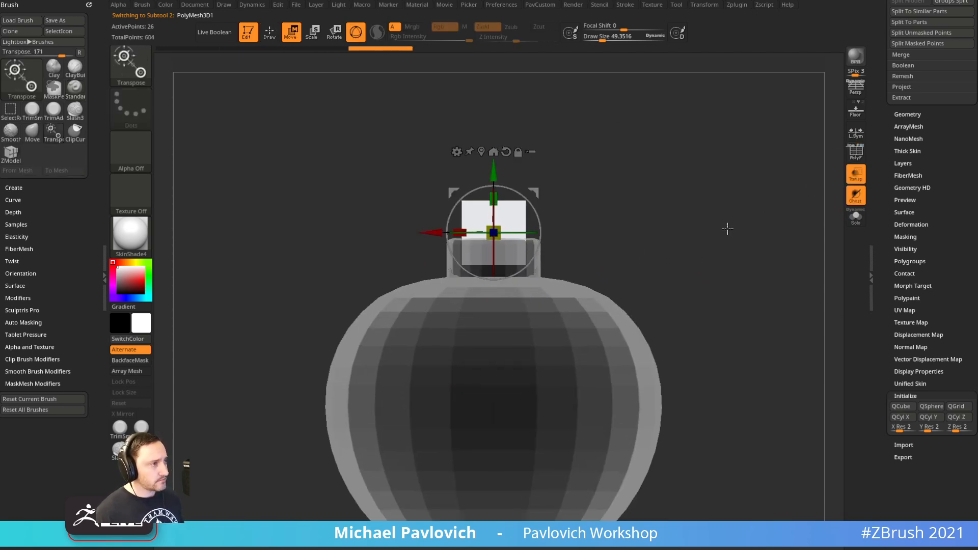
key("shift+z")
key("f")
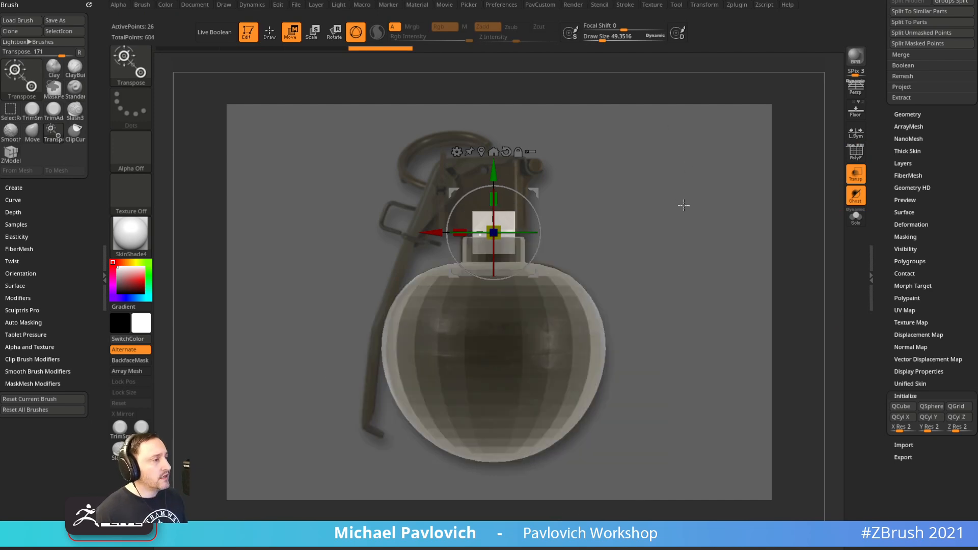
key("q")
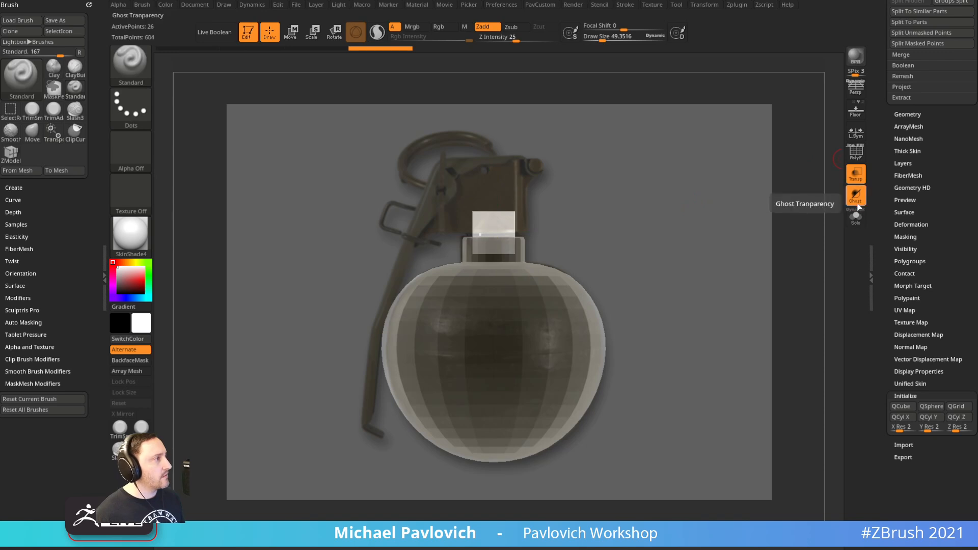
Make the model opaque, show the floor grid, and return to a framed front view
left_click(855, 175)
left_click(856, 110)
key("shift+z")
mouse_move(718, 183)
left_mouse_down()
mouse_move(711, 212)
mouse_move(635, 282)
left_mouse_up()
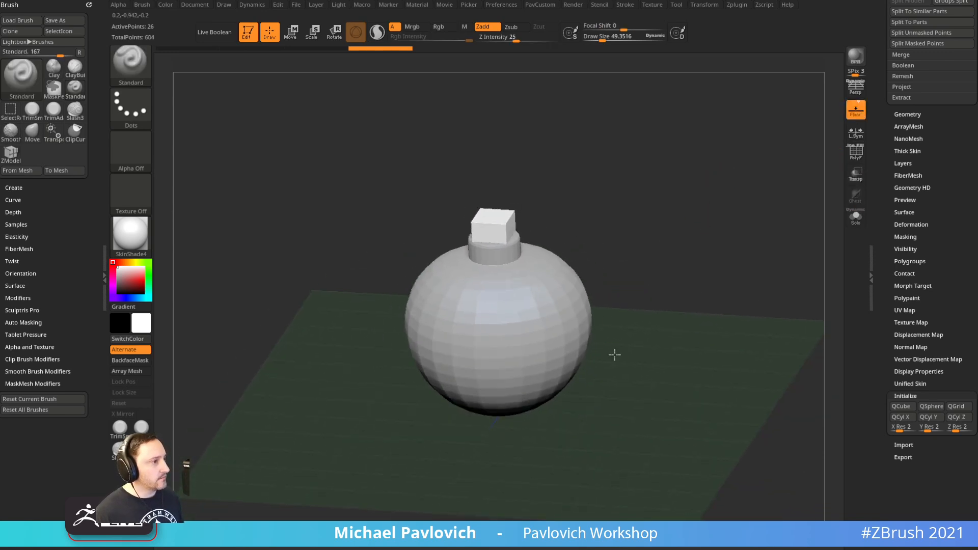
left_click_drag(618, 354, 652, 310)
left_click_drag(631, 256, 517, 423)
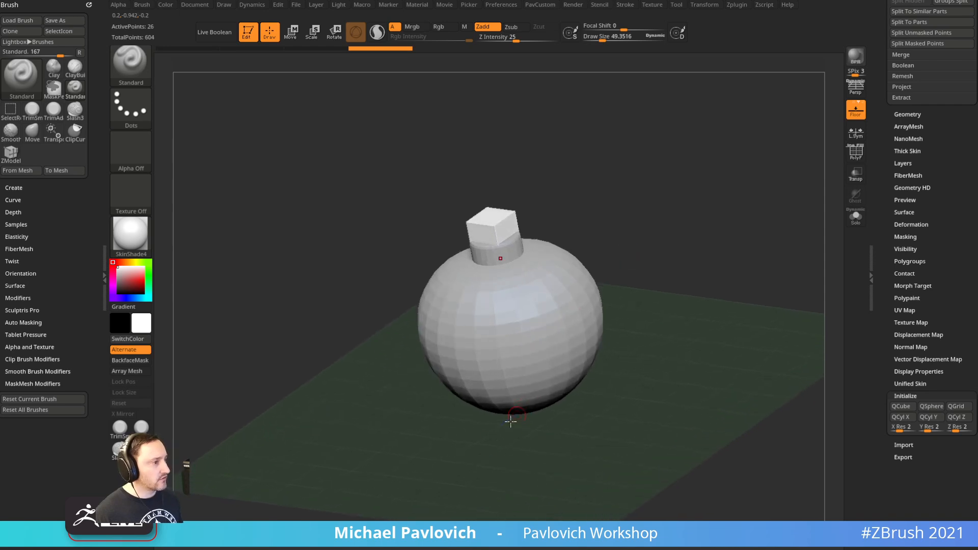
mouse_move(594, 354)
left_mouse_down("shift")
mouse_move(688, 252)
mouse_move(728, 248)
mouse_move(679, 270)
mouse_move(707, 259)
mouse_move(679, 292)
mouse_move(706, 287)
mouse_move(694, 297)
left_mouse_up("shift")
key("f")
key("shift+z")
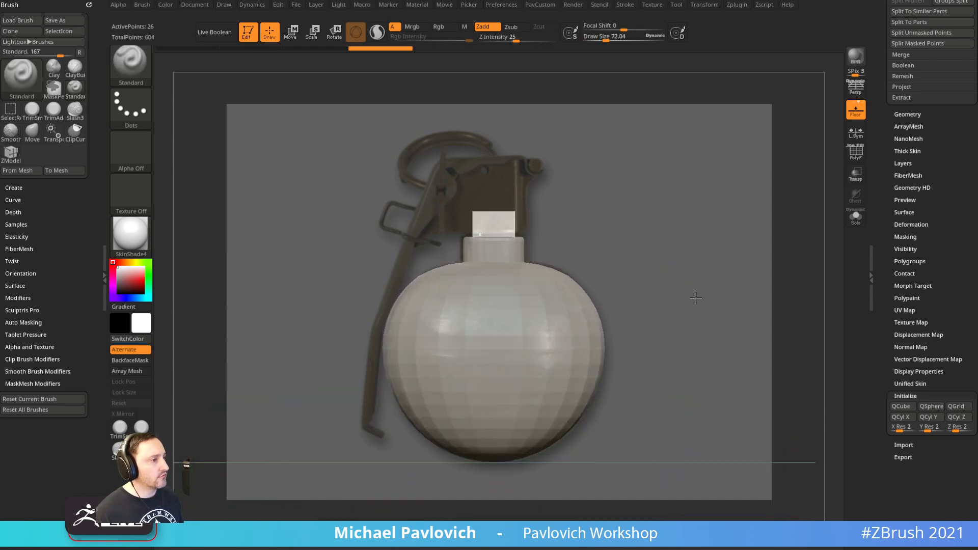
Tilt the view slightly and add a camera keyframe to the movie timeline
mouse_move(658, 251)
left_mouse_down()
mouse_move(601, 291)
mouse_move(673, 275)
mouse_move(683, 250)
left_mouse_up()
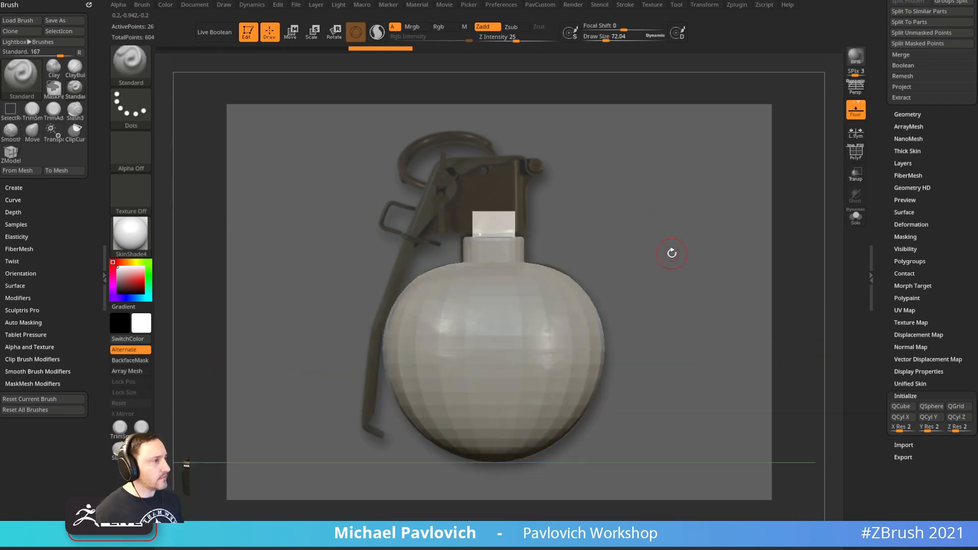
left_click_drag(702, 216, 701, 250)
key("space")
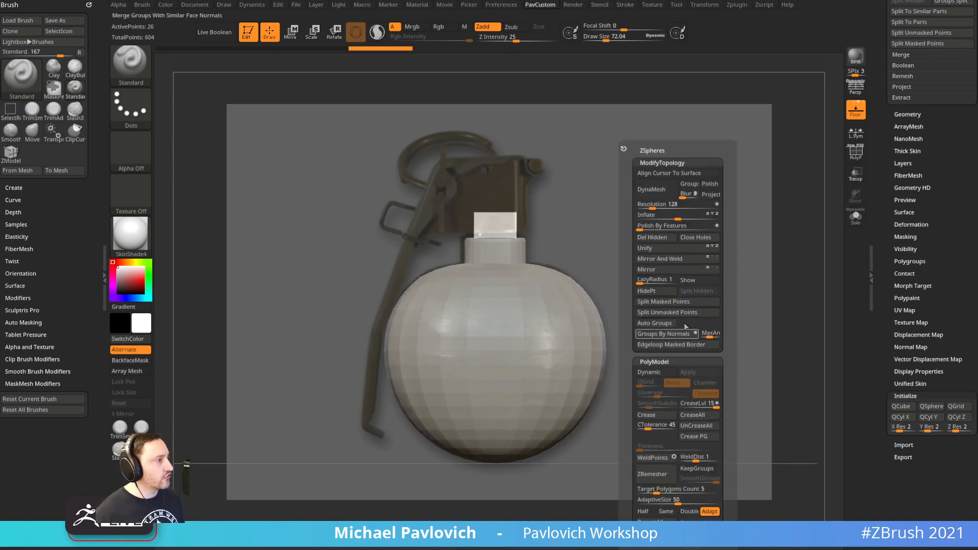
left_click(689, 281)
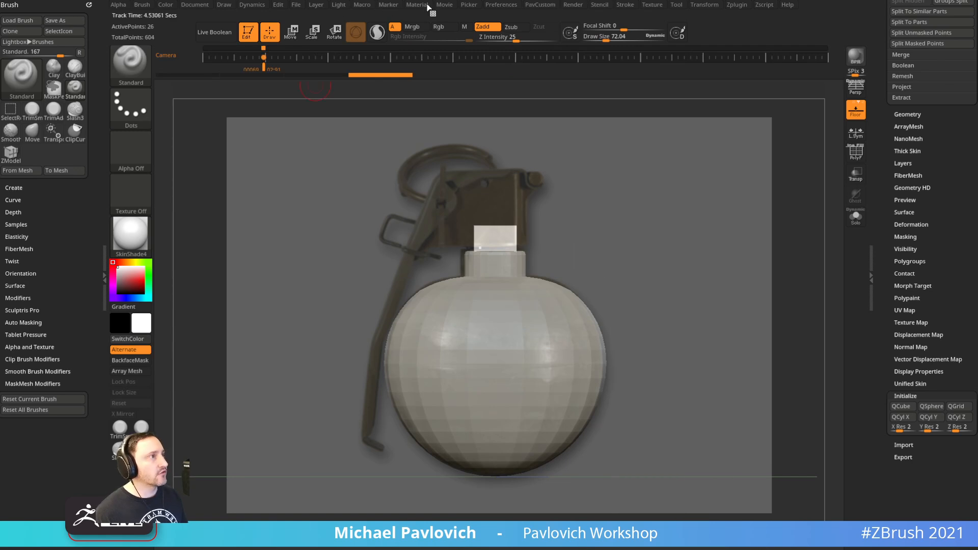
left_click(444, 5)
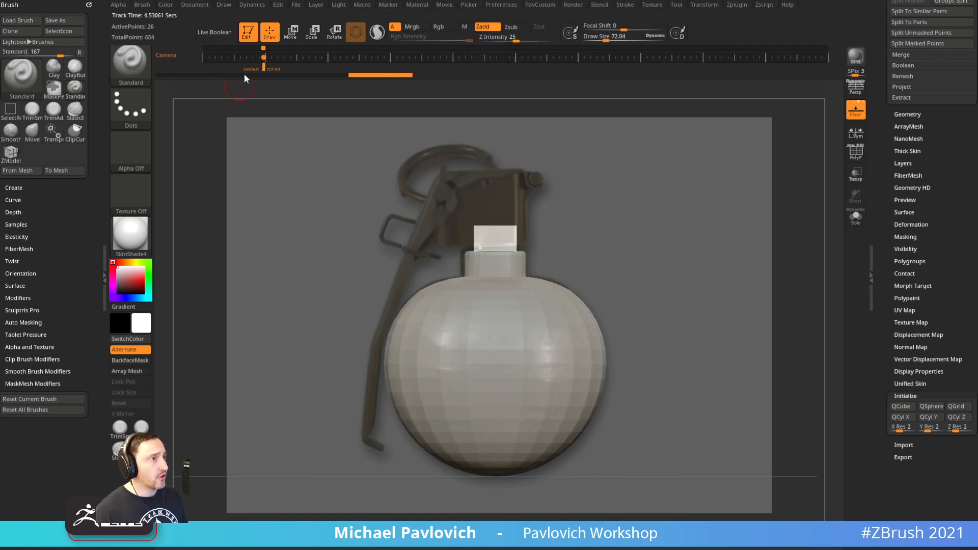
left_click(264, 57)
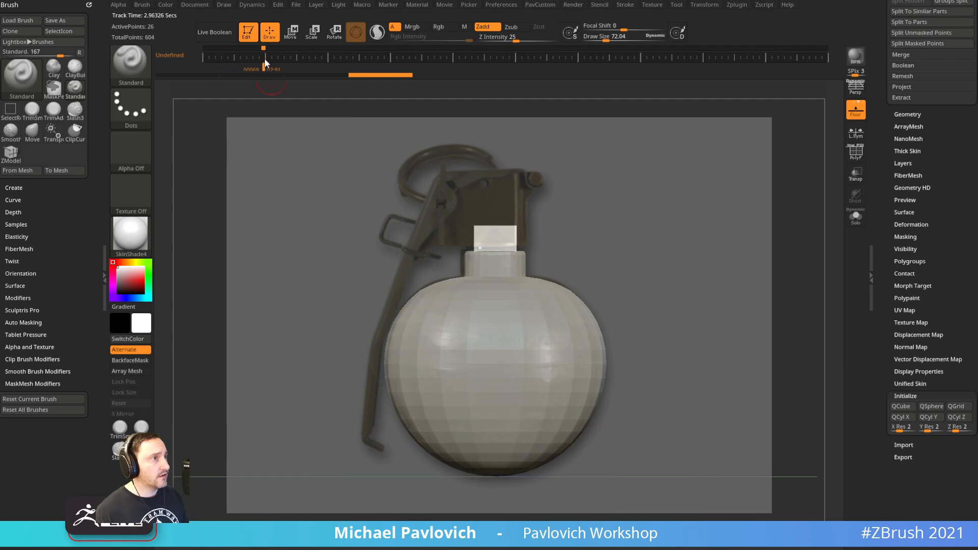
key("grave")
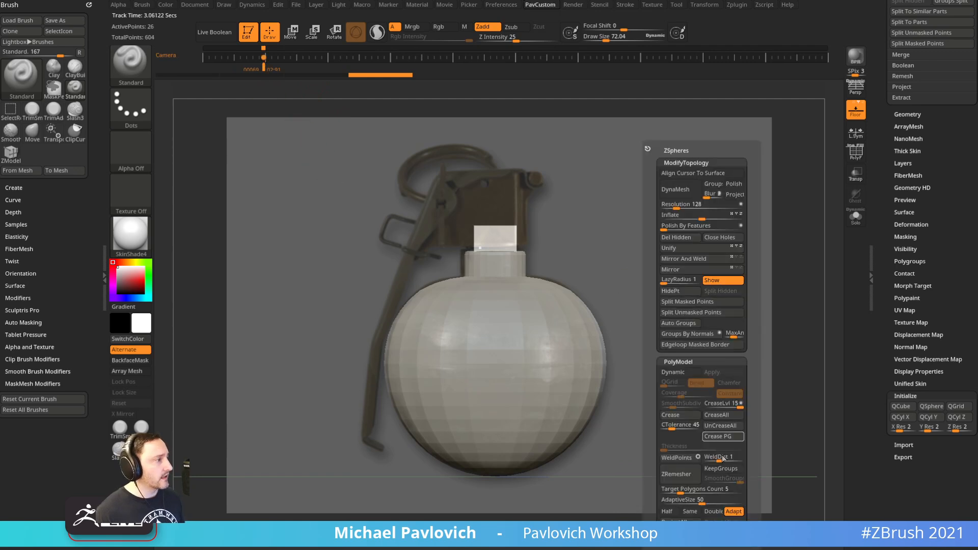
left_click(724, 281)
Return to the reference front camera, hide the reference, and select the sphere body
left_click_drag(674, 213, 640, 290)
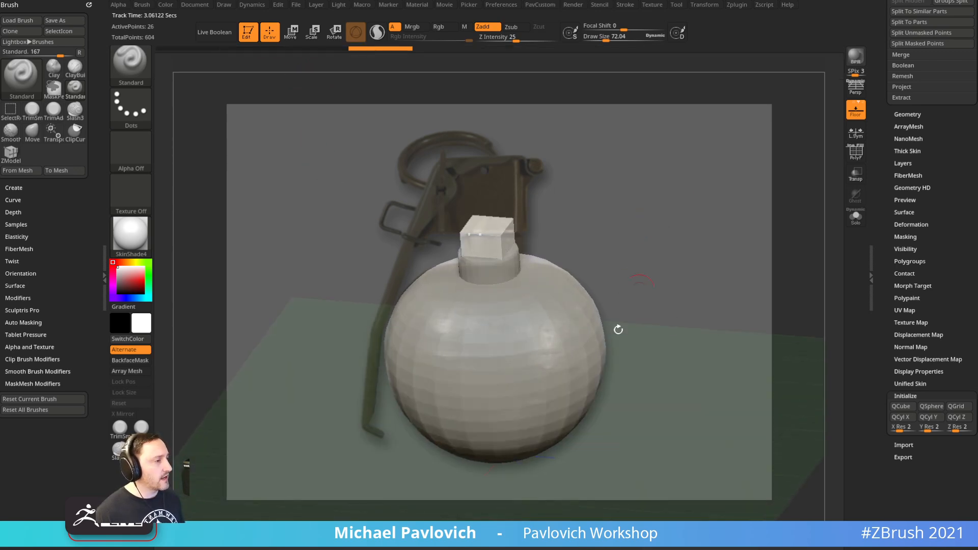
left_click_drag(693, 272, 692, 261, "alt")
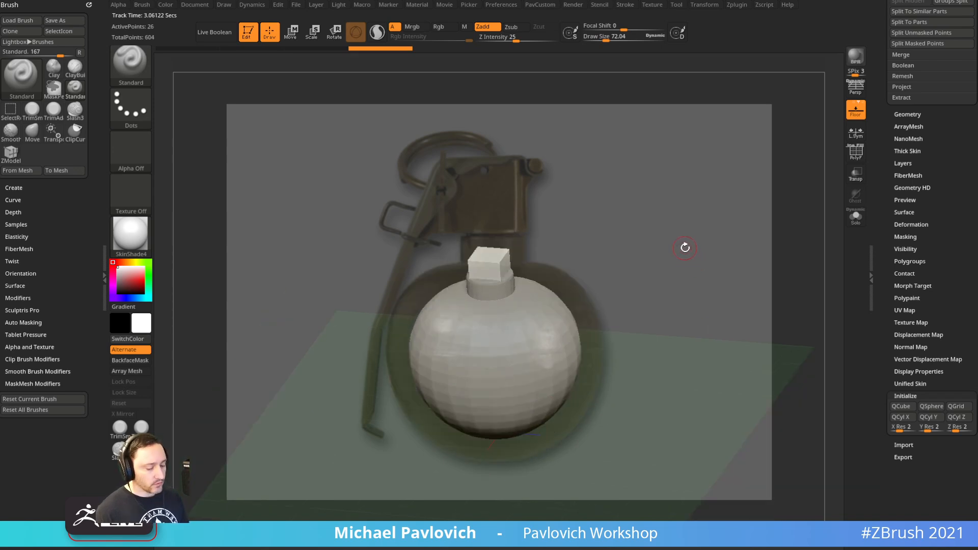
key("Right")
key("shift+z")
left_click_drag(660, 200, 616, 291)
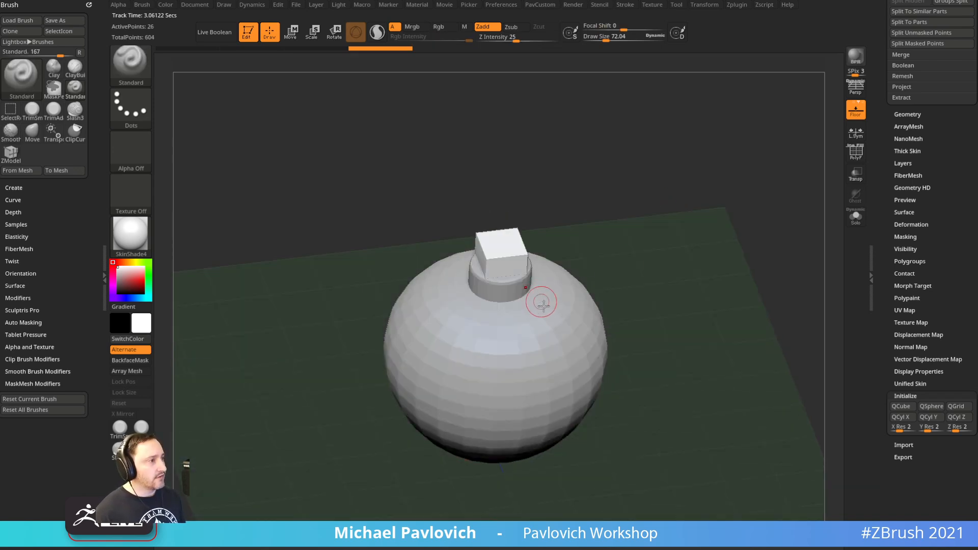
left_click(552, 314, "alt")
left_click_drag(632, 243, 659, 185)
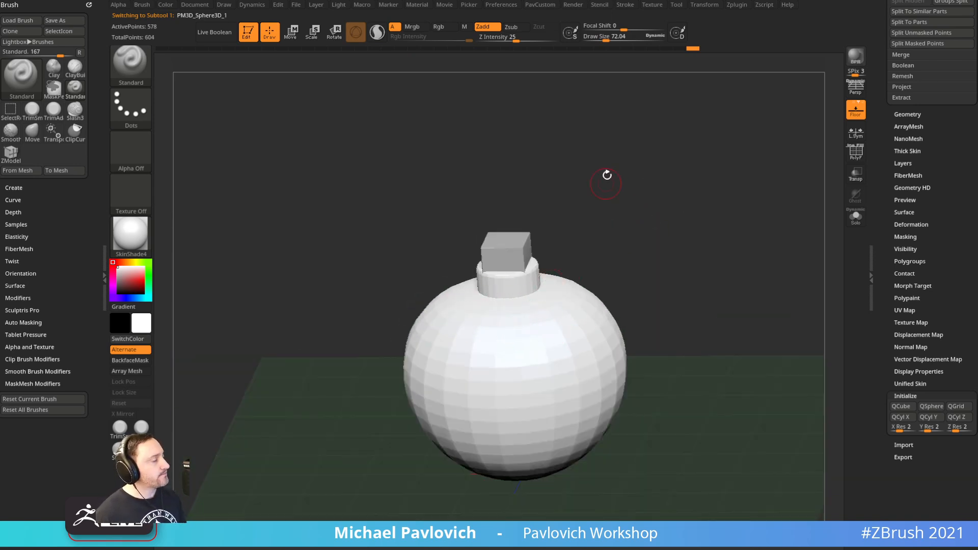
Select the top cube and raise it in front view against the reference
left_click_drag(606, 183, 610, 194)
left_click(503, 257, "alt")
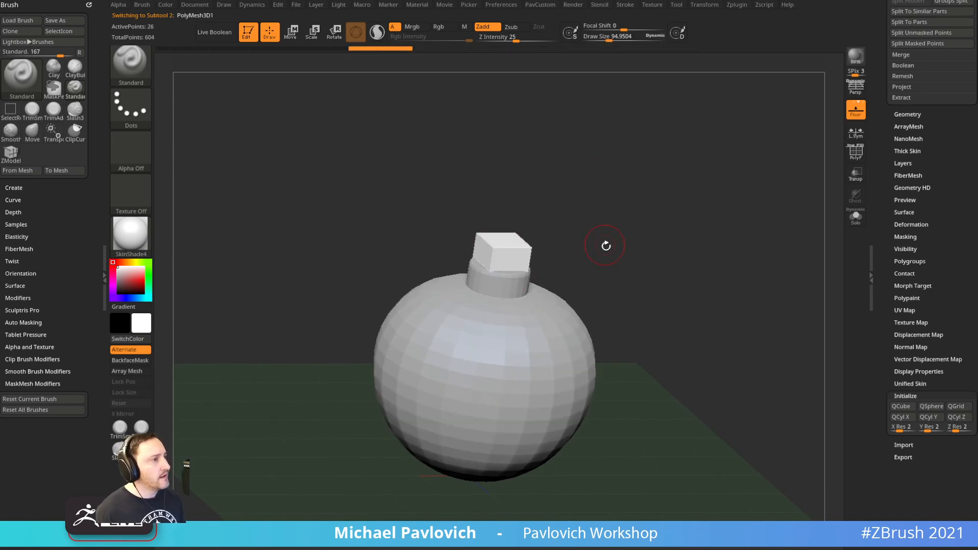
left_click_drag(605, 243, 632, 213, "shift")
key("1")
key("shift+z")
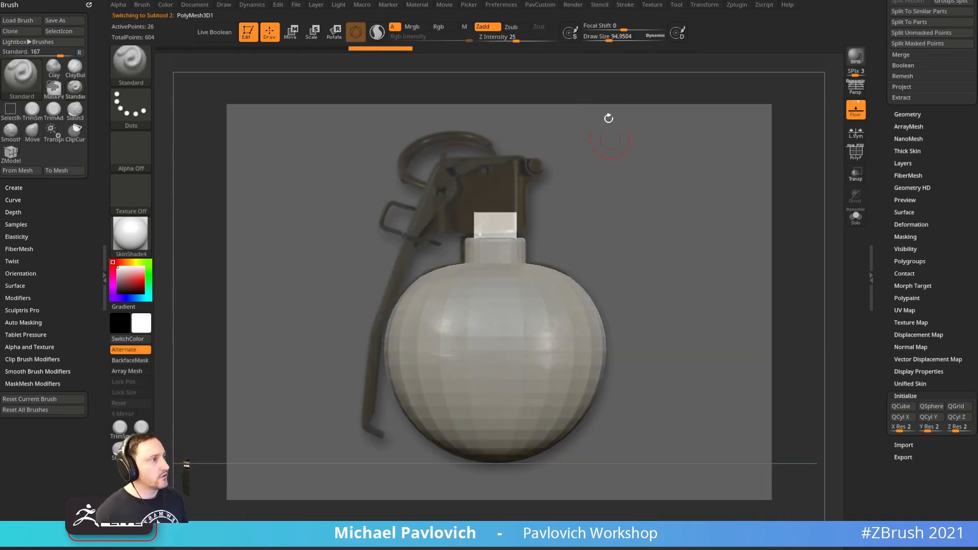
key("w")
left_click_drag(491, 172, 492, 131)
mouse_move(652, 146)
left_mouse_down()
mouse_move(605, 167)
mouse_move(649, 160)
left_mouse_up()
Recentre the Move gizmo on the cube and scale it up uniformly to match the reference
key("shift+f")
left_click_drag(572, 186, 676, 198)
left_click_drag(445, 211, 270, 270, "alt")
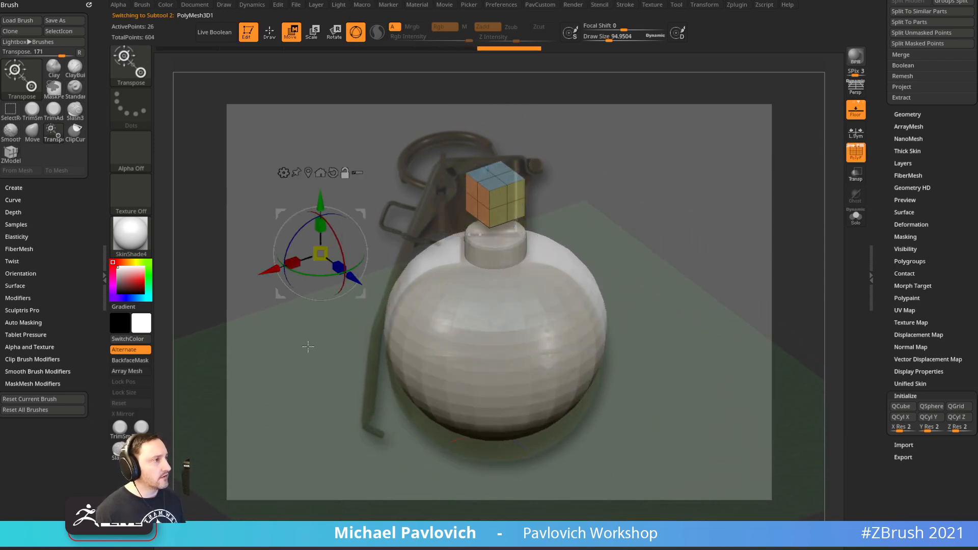
left_click_drag(361, 213, 333, 149, "alt")
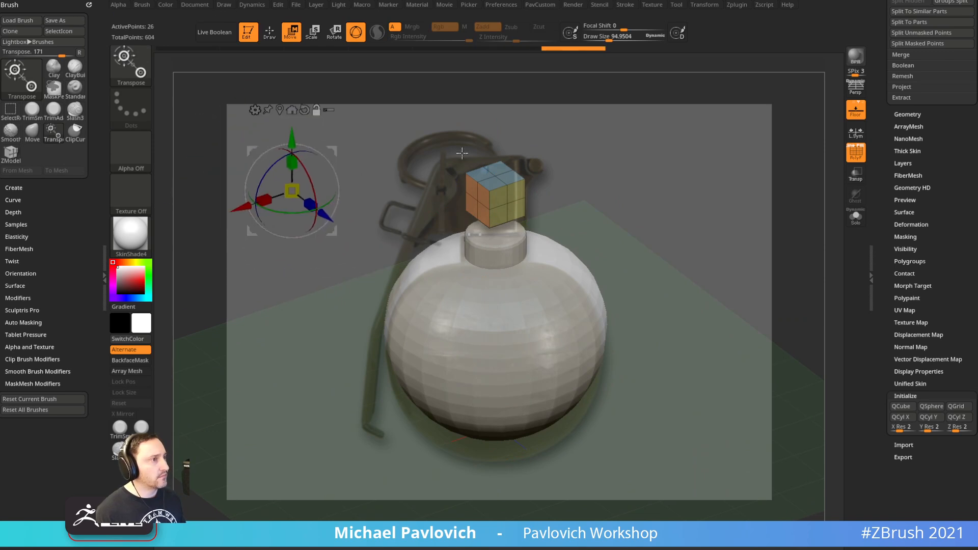
left_click(279, 110)
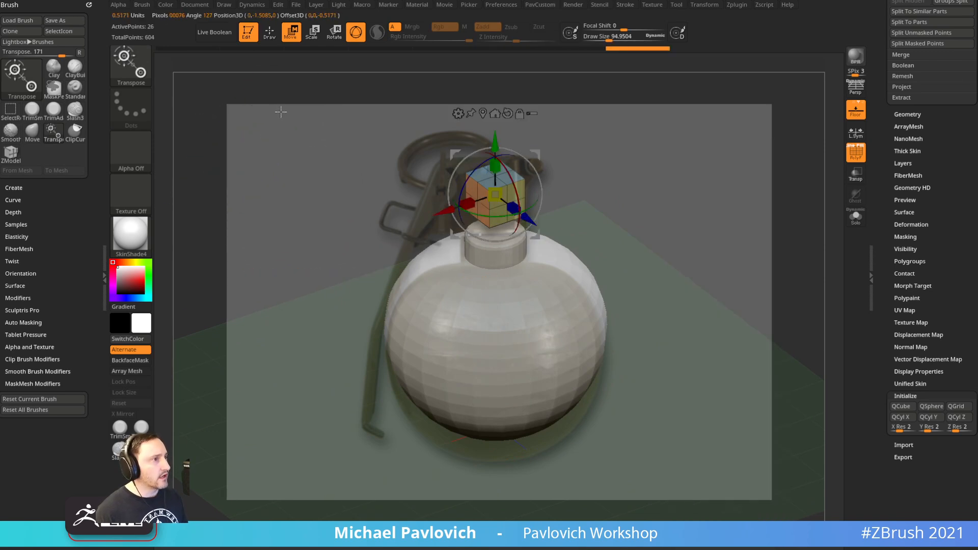
left_click(906, 236)
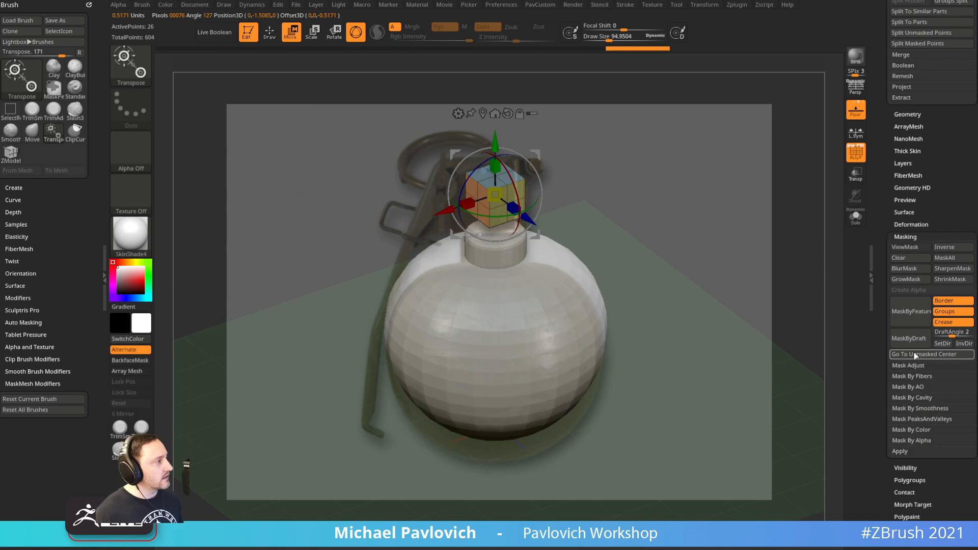
left_click_drag(683, 202, 693, 196, "shift")
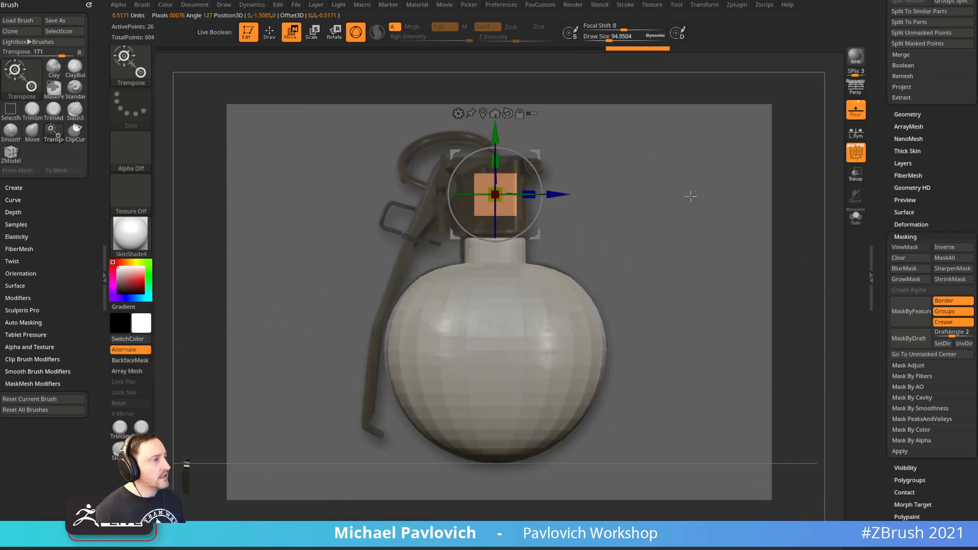
left_click_drag(495, 194, 498, 147)
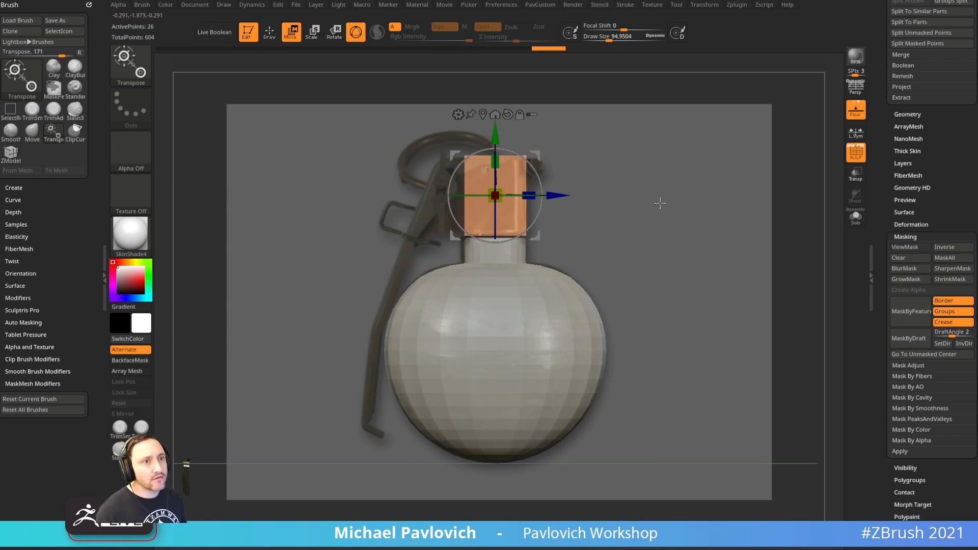
Mask half of the cube and stretch it sideways to widen it, then clear the mask
left_click_drag(679, 212, 658, 213)
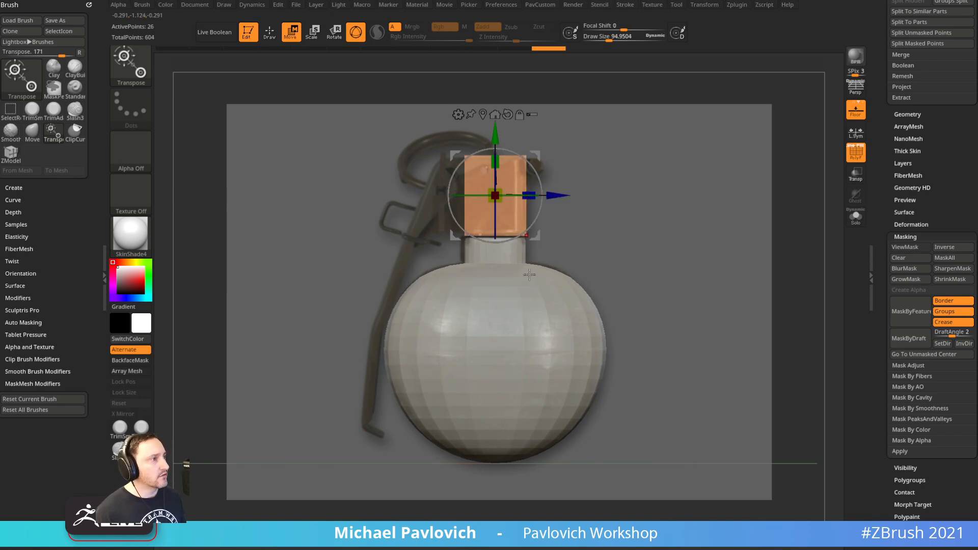
left_click_drag(366, 132, 543, 258, "ctrl")
left_click_drag(565, 197, 543, 195)
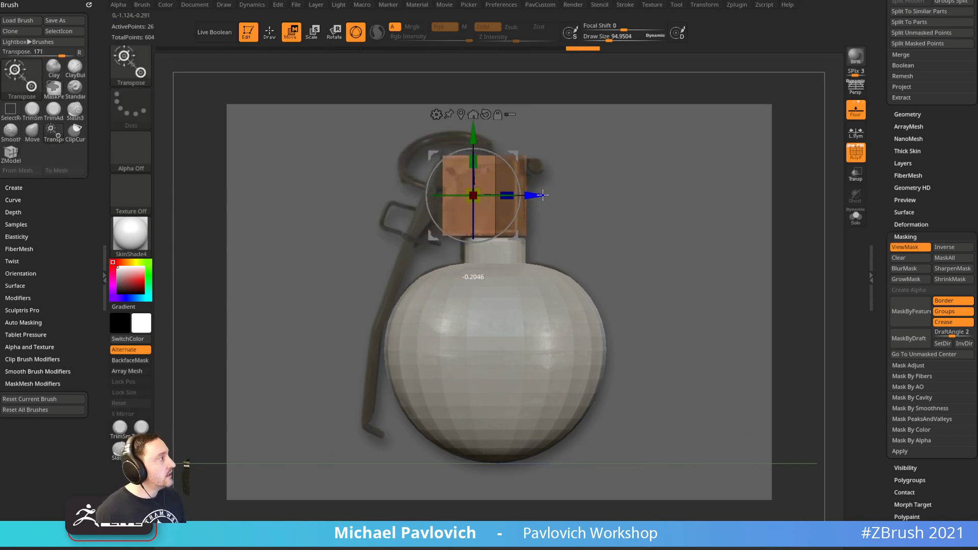
key("q")
left_click(681, 202, "ctrl")
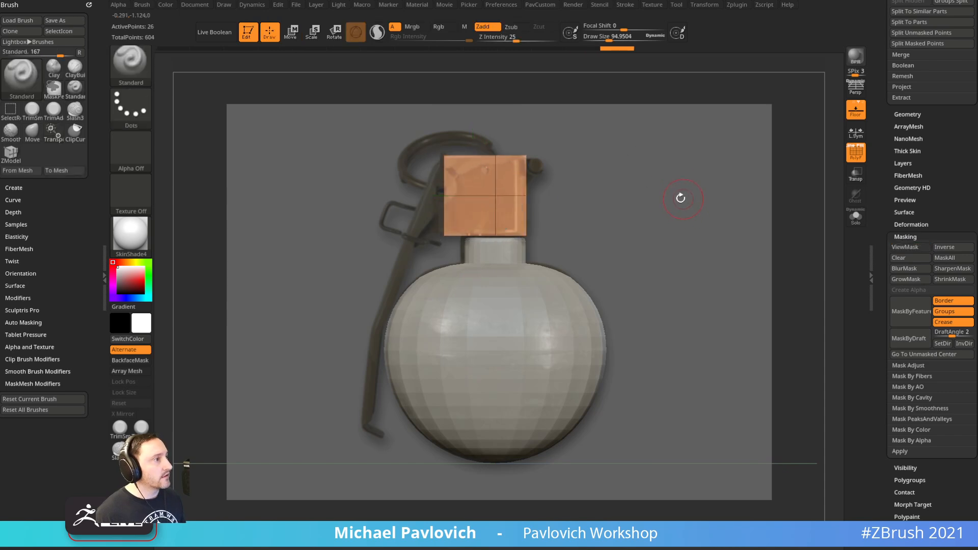
Shrink the brush and delete the cube's vertical and horizontal single edge loops in ZModeler
key("s")
mouse_move(614, 215)
left_mouse_down()
mouse_move(626, 216)
mouse_move(595, 214)
mouse_move(582, 229)
left_mouse_up()
key("s")
key("s")
key("b")
key("z")
key("m")
key("space")
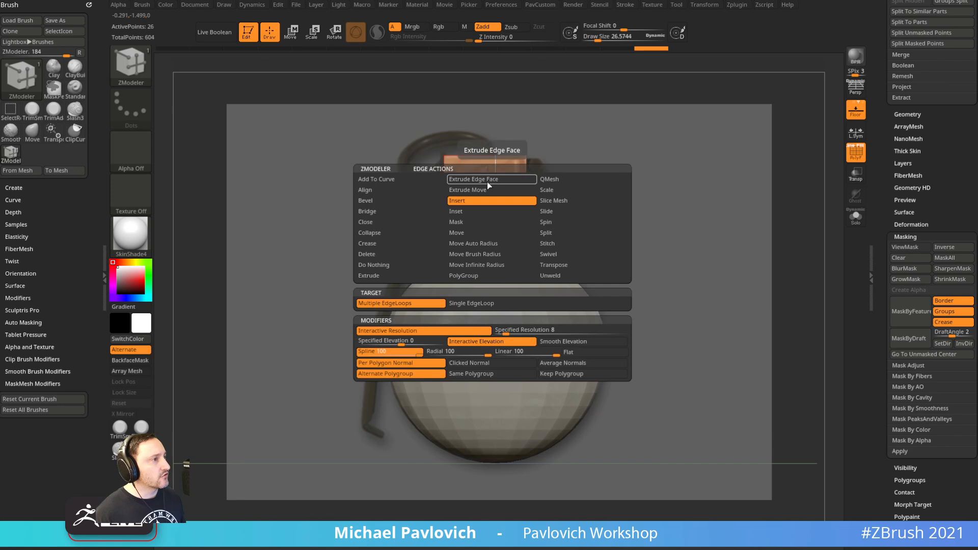
left_click(479, 303)
left_click(494, 190, "alt")
left_click(501, 196, "alt")
mouse_move(655, 190)
left_mouse_down()
mouse_move(612, 225)
mouse_move(640, 201)
left_mouse_up()
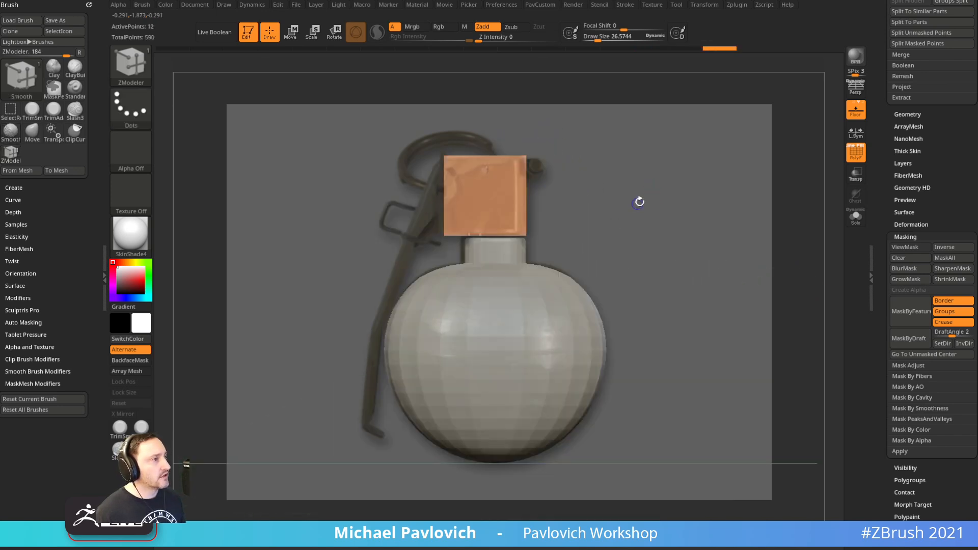
Turn on Dynamic Subdiv for the cube, lowering smooth subdivision and raising QGrid
left_click(901, 237)
left_click(904, 114)
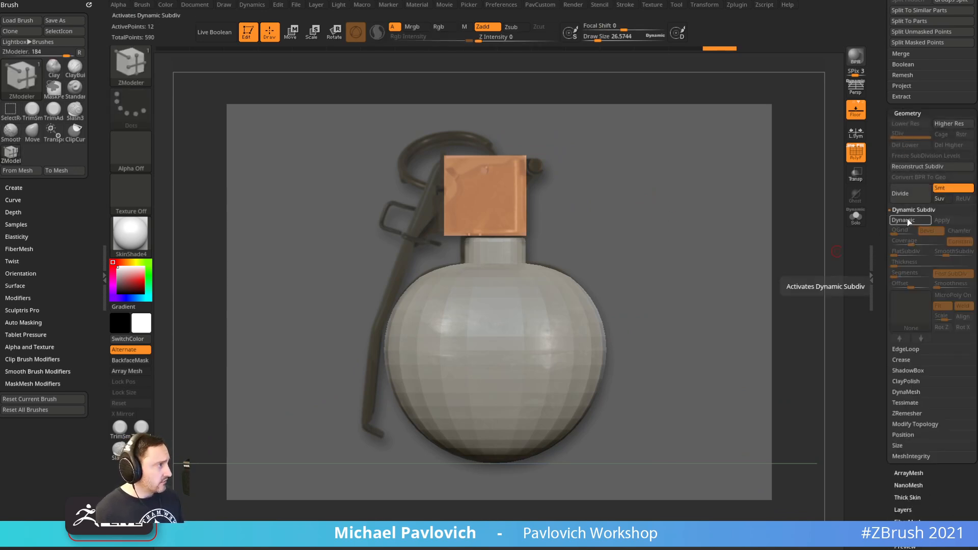
left_click(911, 220)
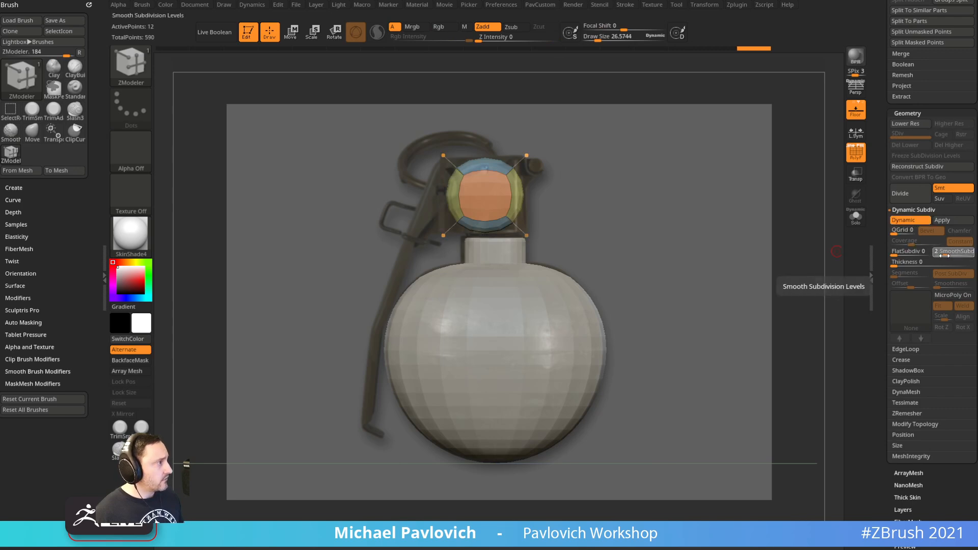
left_click_drag(945, 256, 941, 256)
left_click_drag(895, 233, 932, 244)
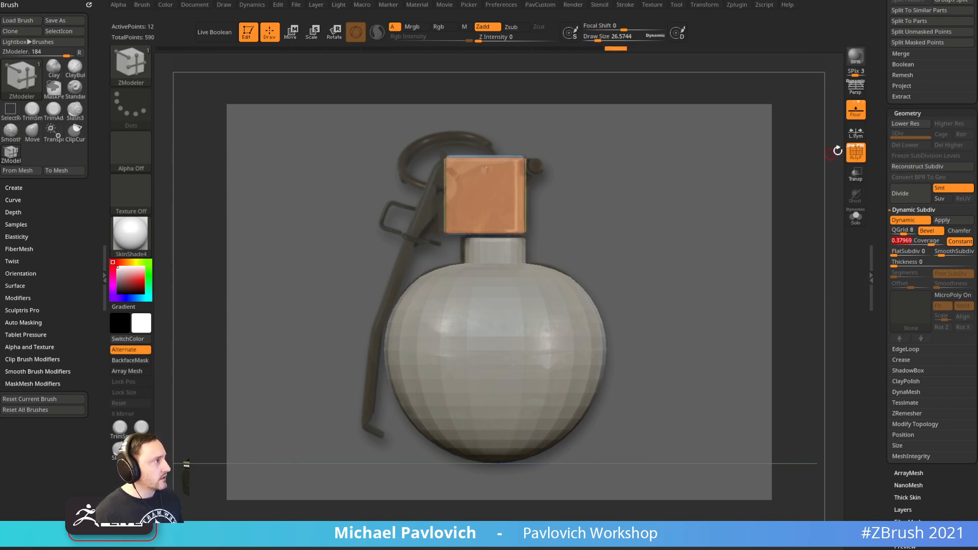
Apply StartupMaterial, switch edges to Chamfer, and set QGrid to 8 with coverage about 0.14
left_click(854, 155)
key("shift+z")
left_click_drag(765, 202, 572, 275)
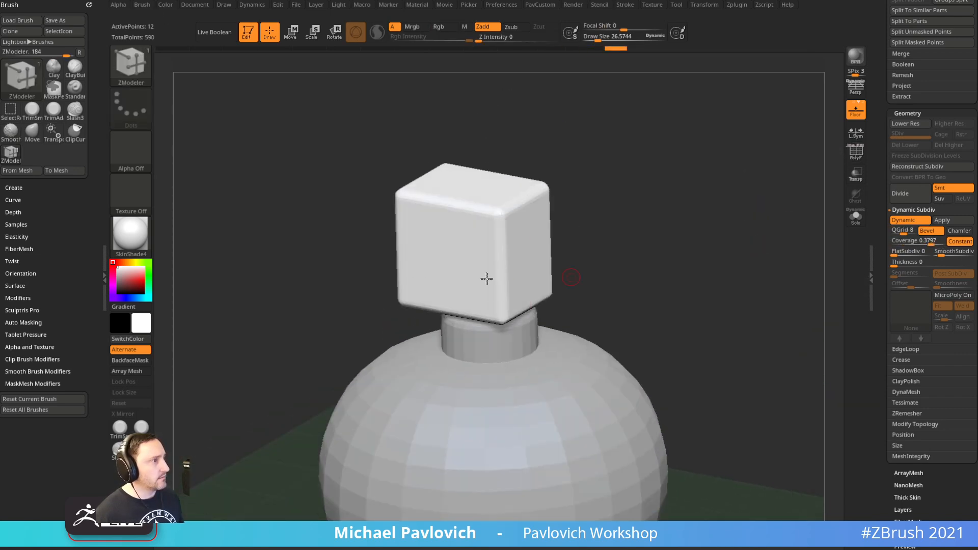
left_click(130, 234)
left_click(182, 250)
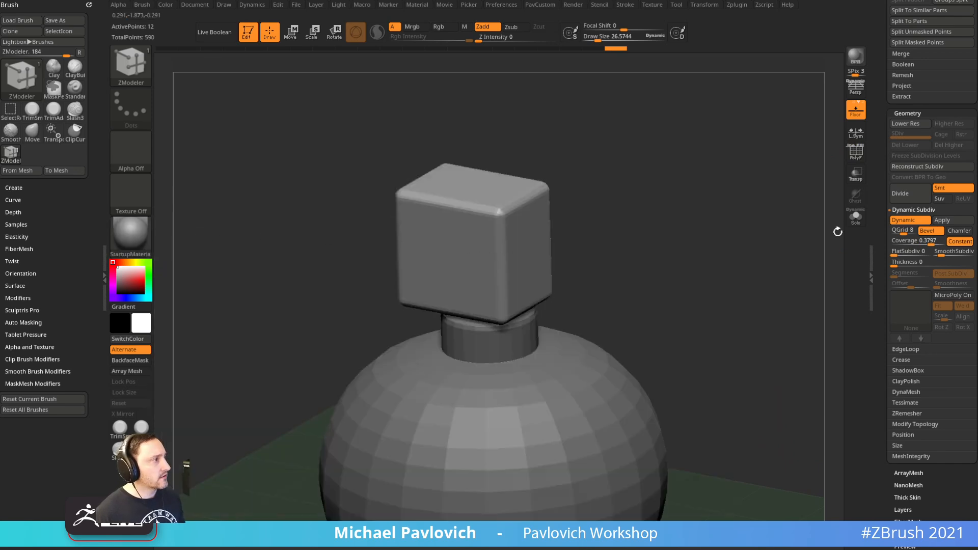
left_click(960, 232)
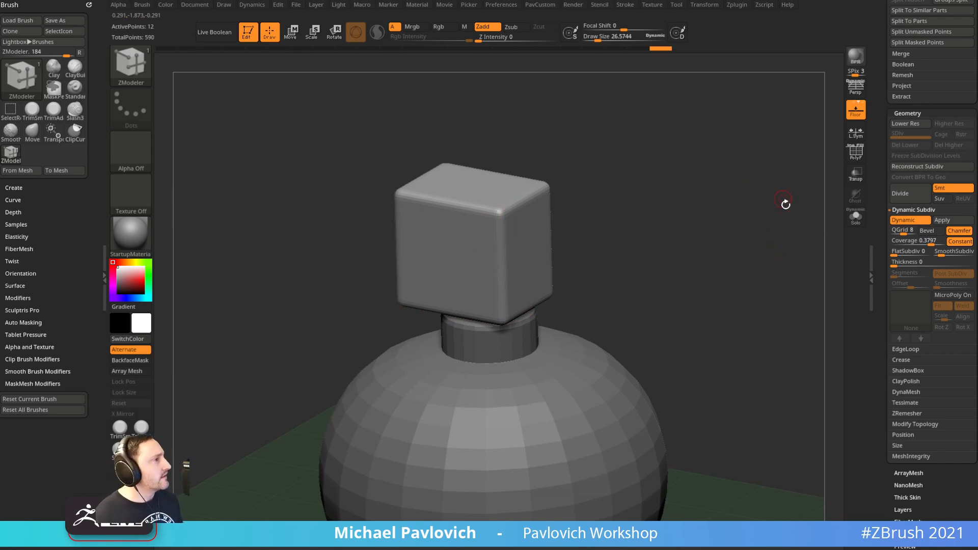
left_click_drag(902, 231, 924, 243)
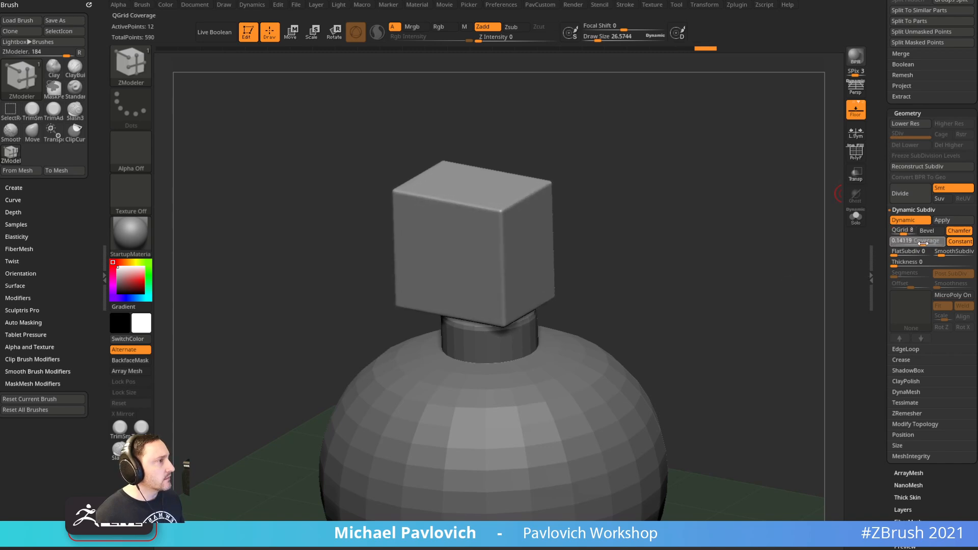
Nudge the cube slightly down on the neck and check it against the reference
left_click_drag(706, 247, 672, 262)
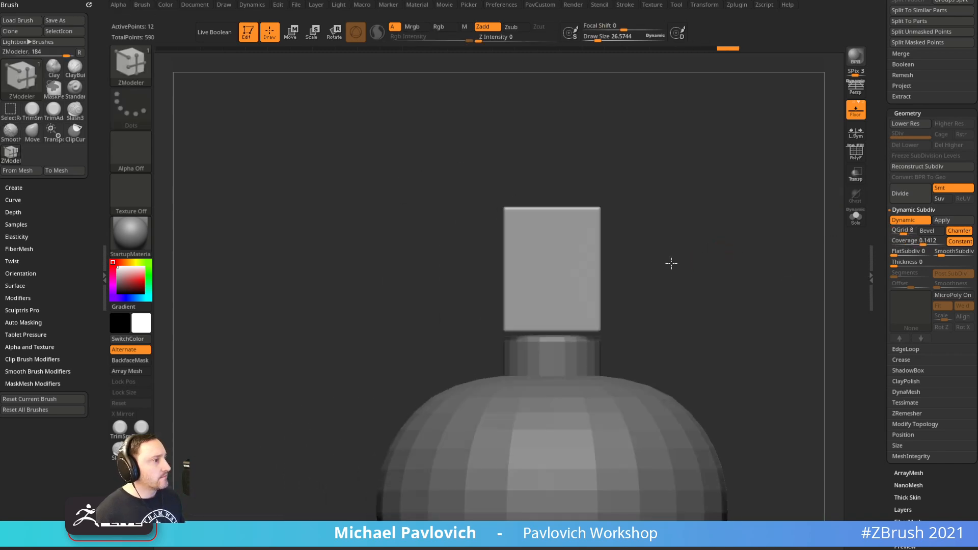
key("w")
left_click_drag(551, 214, 551, 218)
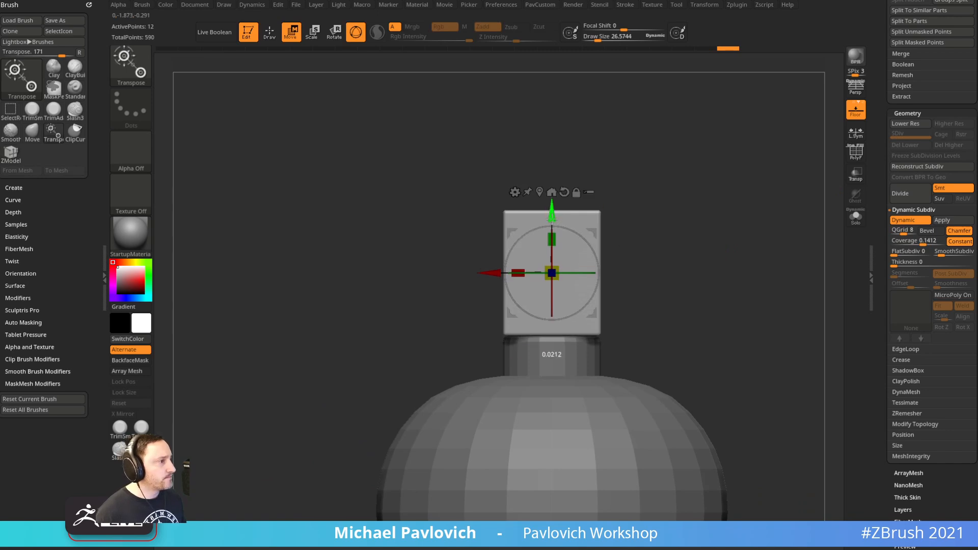
key("q")
left_click_drag(656, 246, 720, 255)
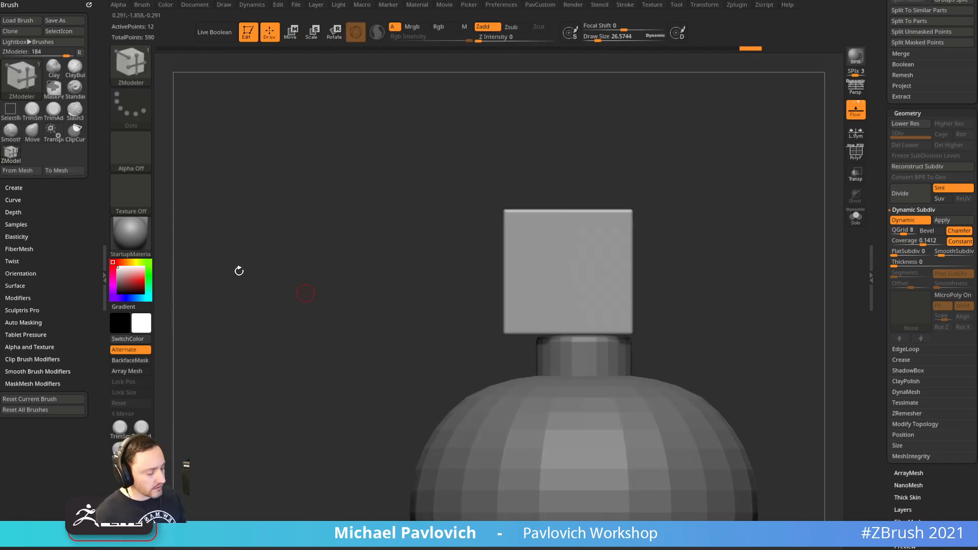
key("shift+z")
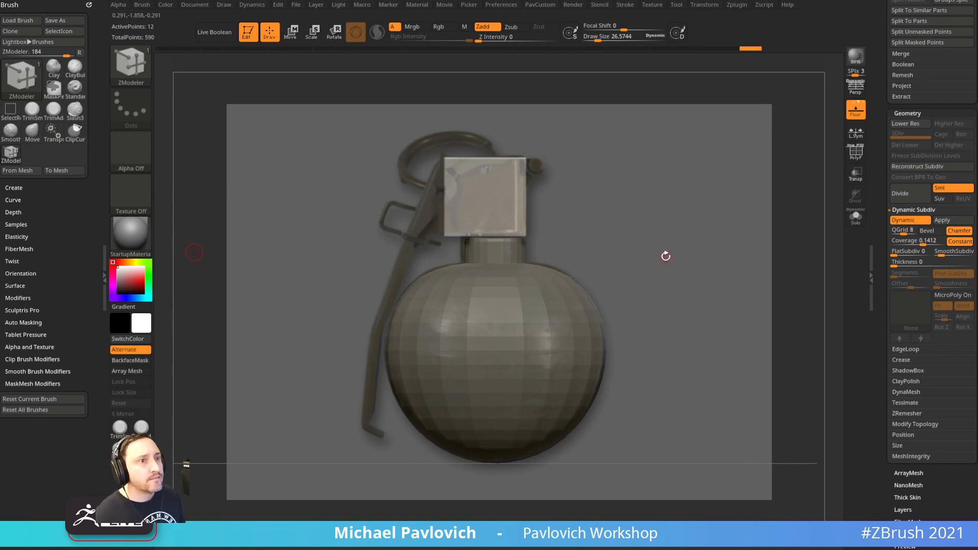
Turn on polygroup colours, hide the reference, and switch back to ZModeler
key("b")
key("s")
key("t")
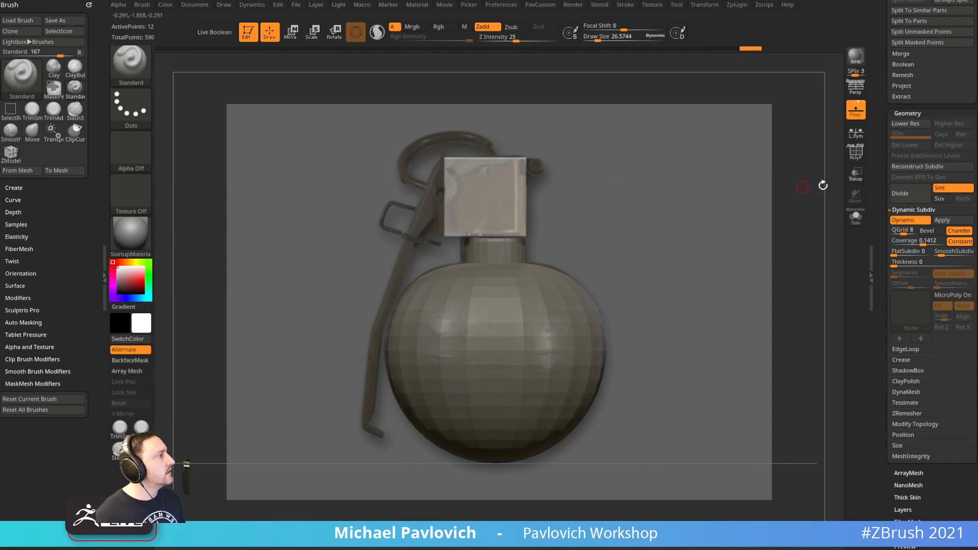
left_click(858, 155)
key("shift+z")
left_click_drag(694, 157, 629, 203)
key("b")
key("z")
key("m")
left_click_drag(540, 214, 557, 197)
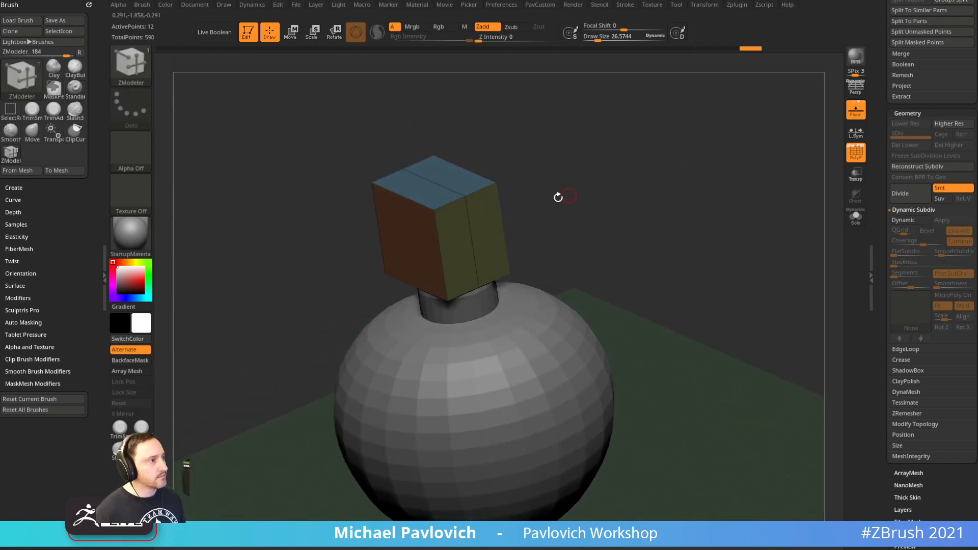
Apply SkinShade4, bevel the cube's middle edge loop, and Mirror And Weld it
left_click(135, 249)
left_click(702, 430)
key("space")
left_click(378, 245)
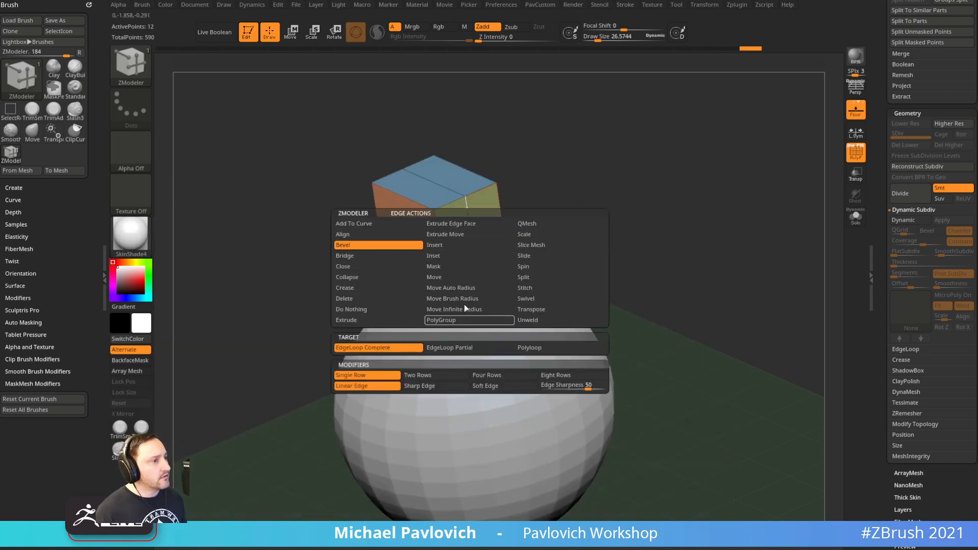
left_click(472, 246)
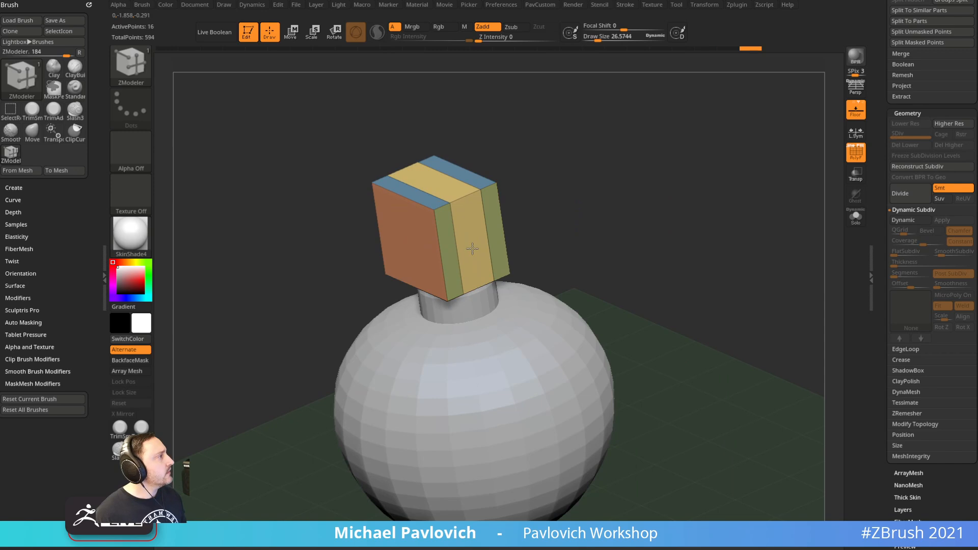
key("grave")
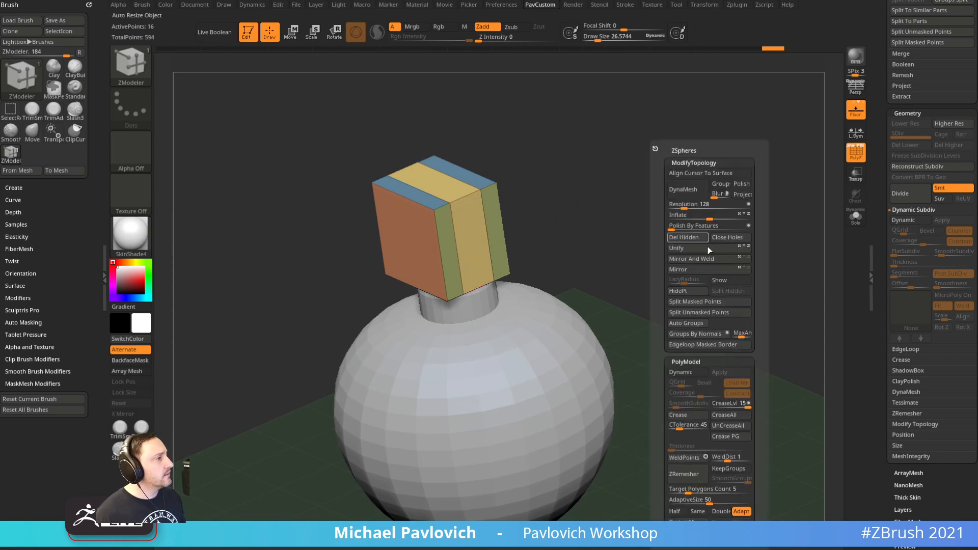
left_click(714, 259)
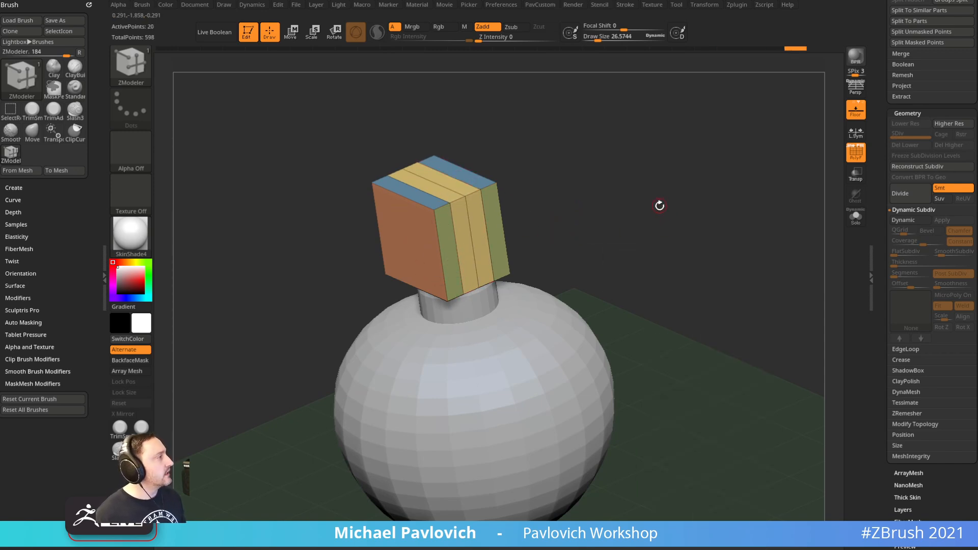
Insert a horizontal edge loop across the cube's front face
mouse_move(626, 197)
left_mouse_down()
mouse_move(637, 230)
mouse_move(644, 212)
mouse_move(627, 208)
left_mouse_up()
left_click_drag(518, 242, 519, 209)
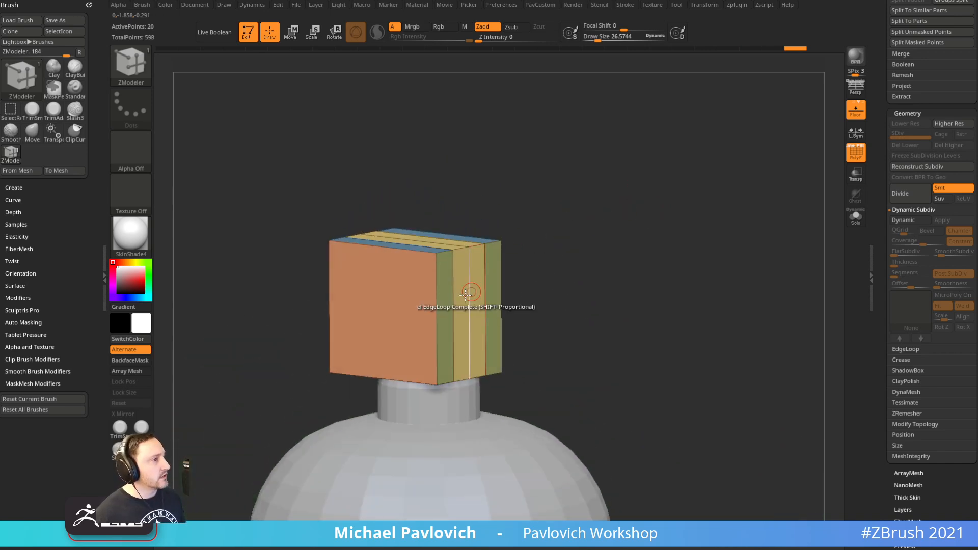
key("space")
left_click(435, 268)
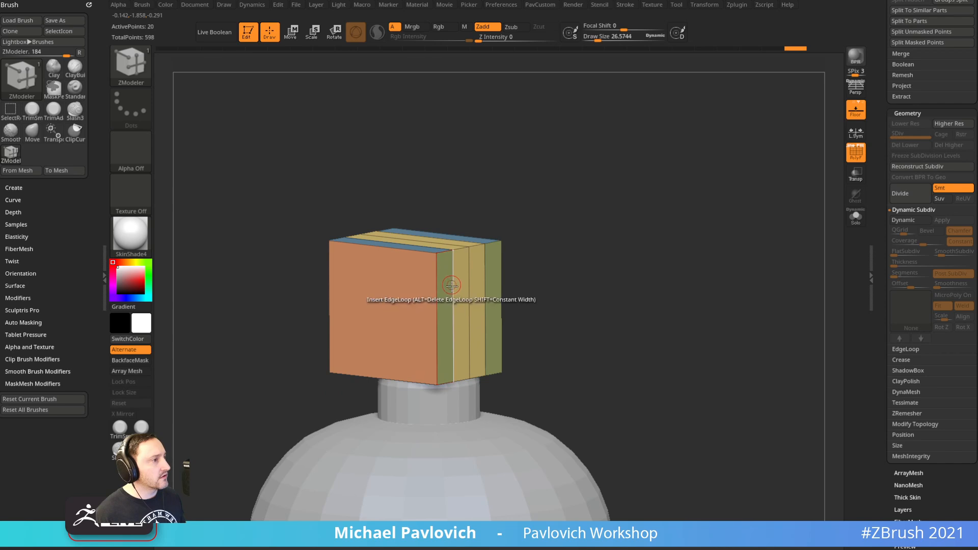
left_click_drag(554, 228, 573, 231)
left_click_drag(468, 289, 468, 293)
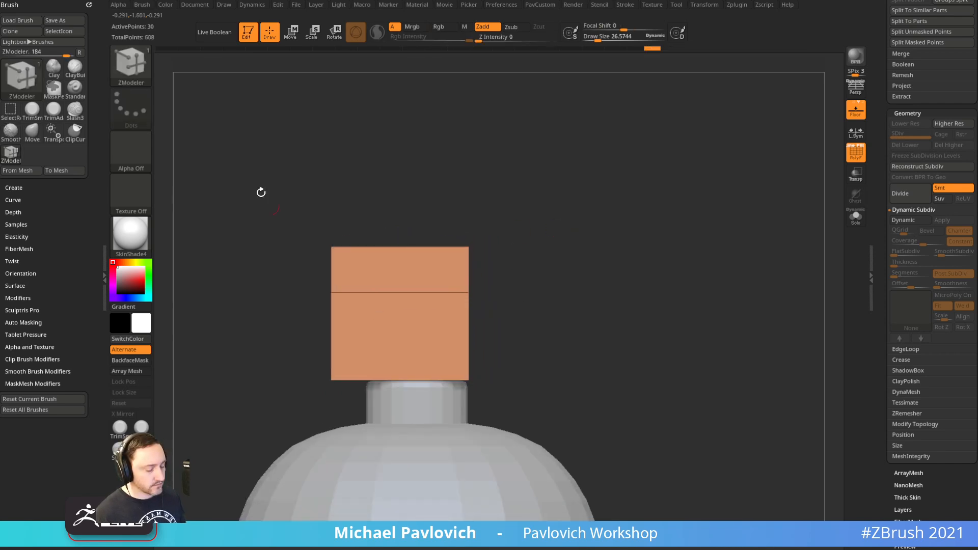
Lift the cube's horizontal edge loop slightly to match the reference
key("f")
key("shift+z")
key("w")
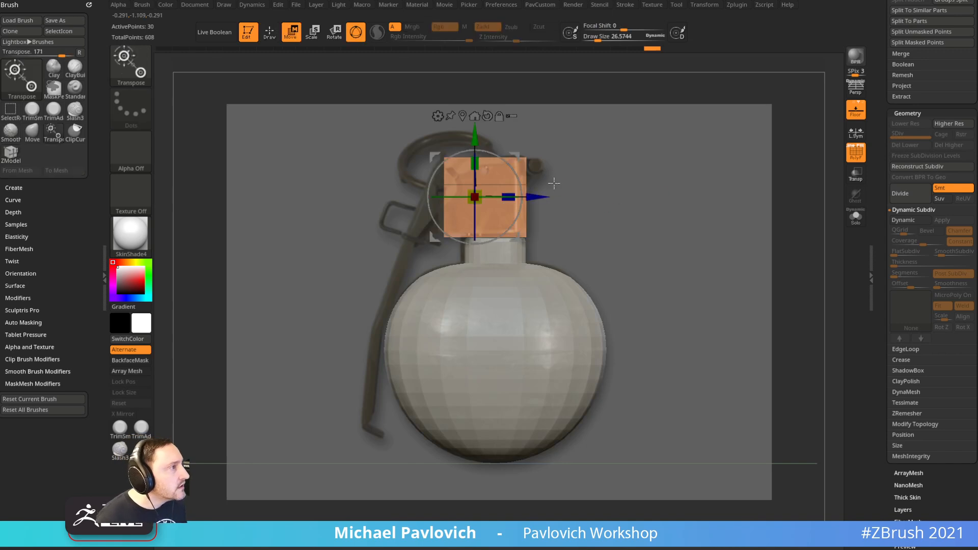
left_click_drag(475, 153, 475, 146)
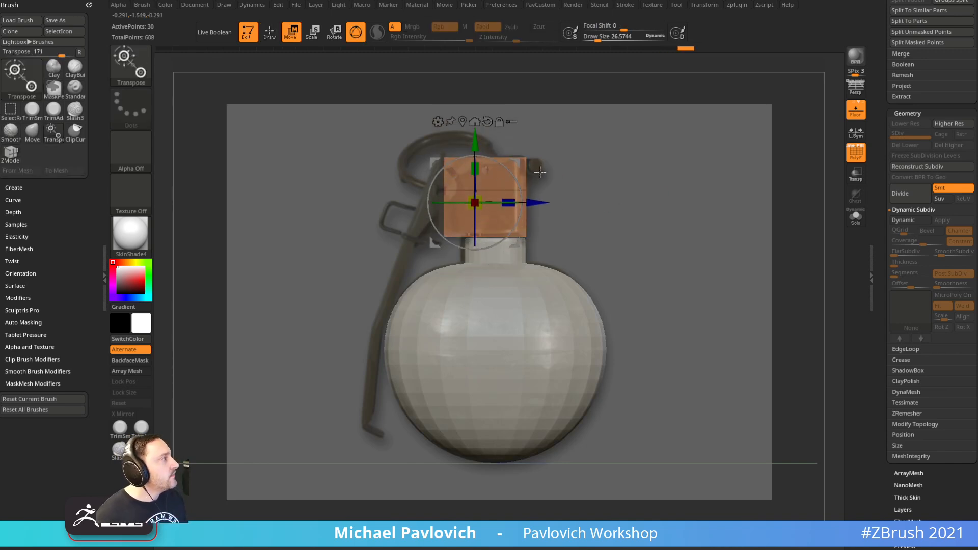
key("shift+z")
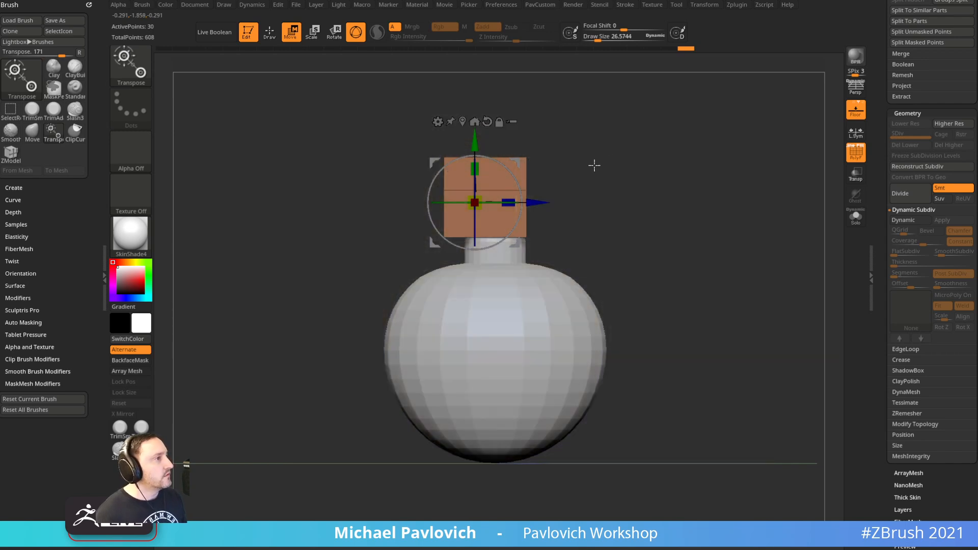
key("shift+z")
Set the Standard brush size to about 43.7, solo the cube, and open IMM_Base_Primitives inserts
key("q")
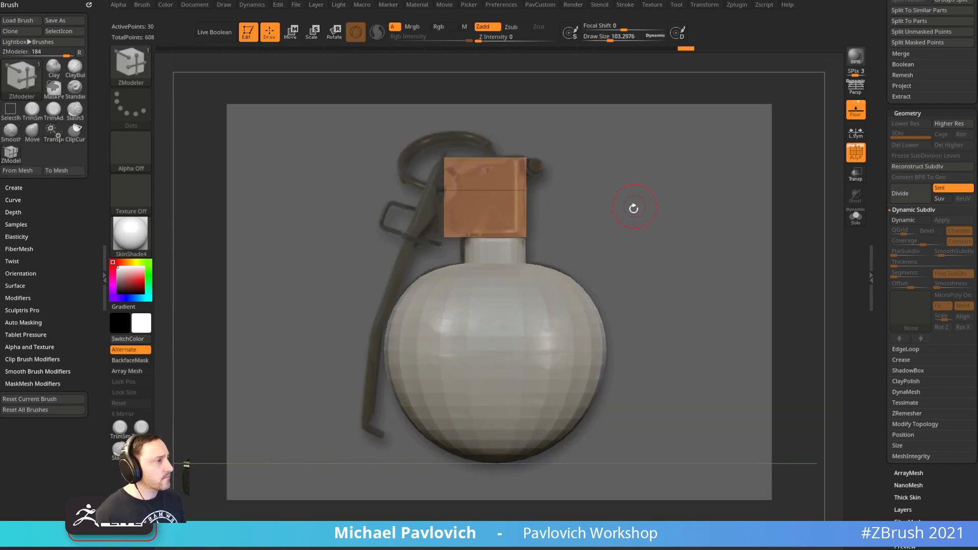
key("s")
left_click_drag(590, 211, 598, 205)
key("s")
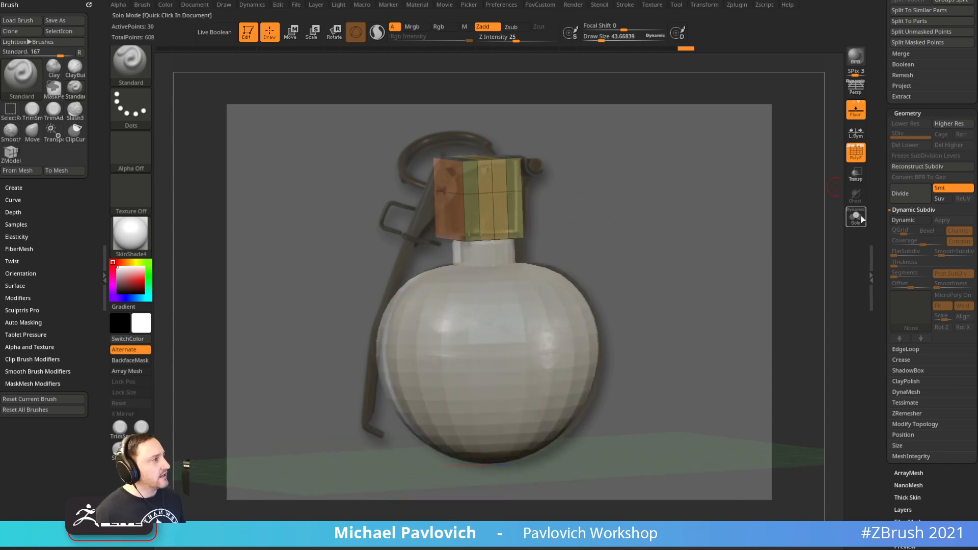
left_click(858, 216)
key("shift+z")
left_click_drag(662, 183, 666, 201)
key("m")
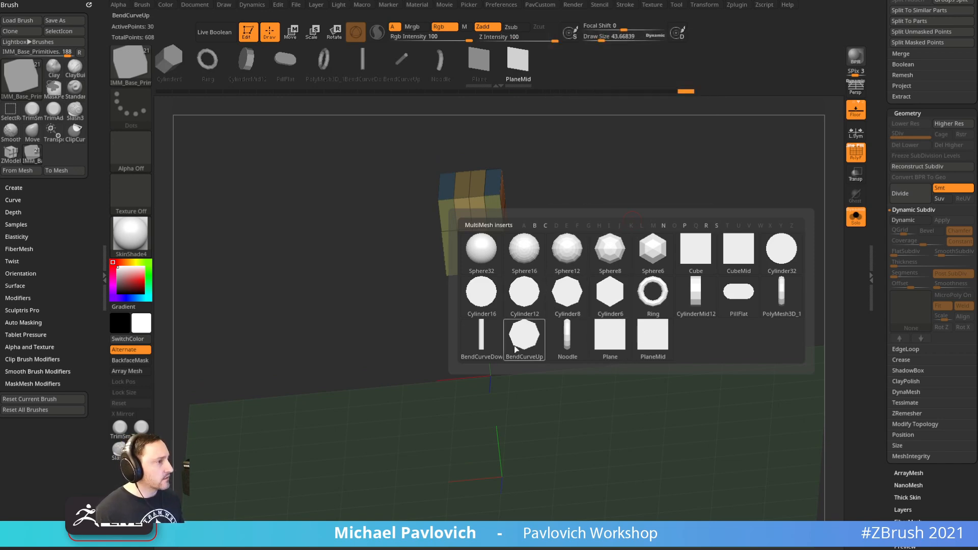
Insert a CylinderMid12 on the cube's side, split it into its own piece, and turn Solo off
left_click(699, 294)
mouse_move(640, 218)
left_mouse_down("shift")
mouse_move(467, 194)
mouse_move(544, 172)
left_mouse_up("shift")
left_click_drag(613, 189, 646, 216)
key("2")
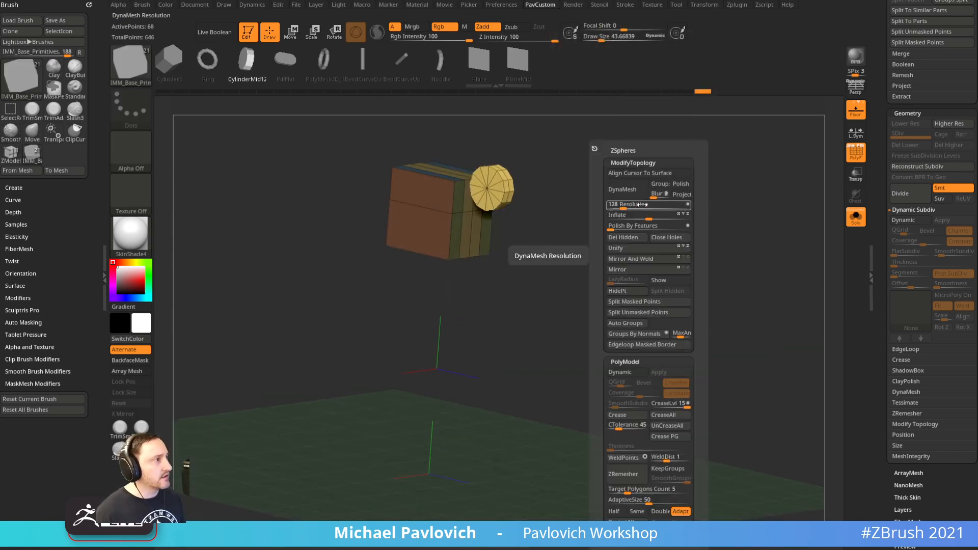
left_click(634, 303)
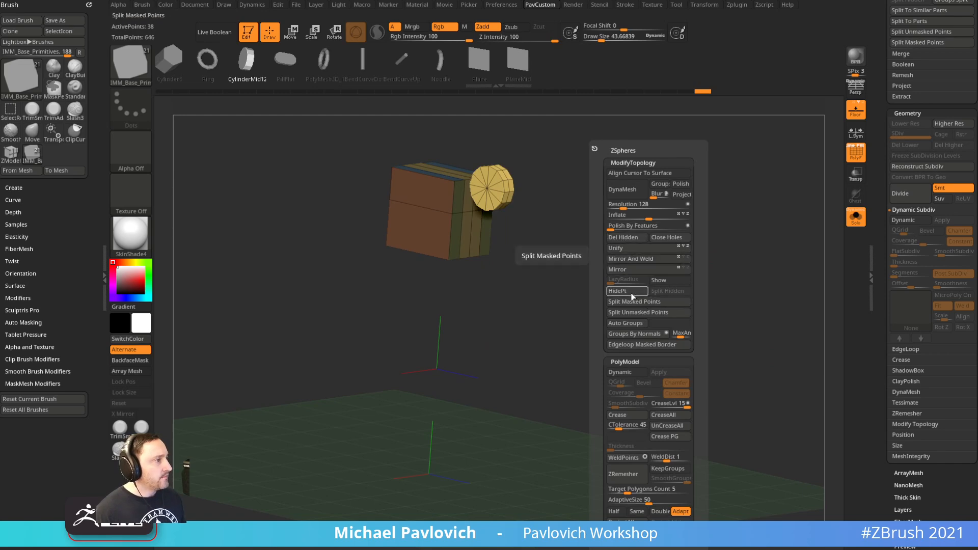
left_click_drag(590, 209, 601, 283, "alt")
left_click(856, 218)
key("shift+f")
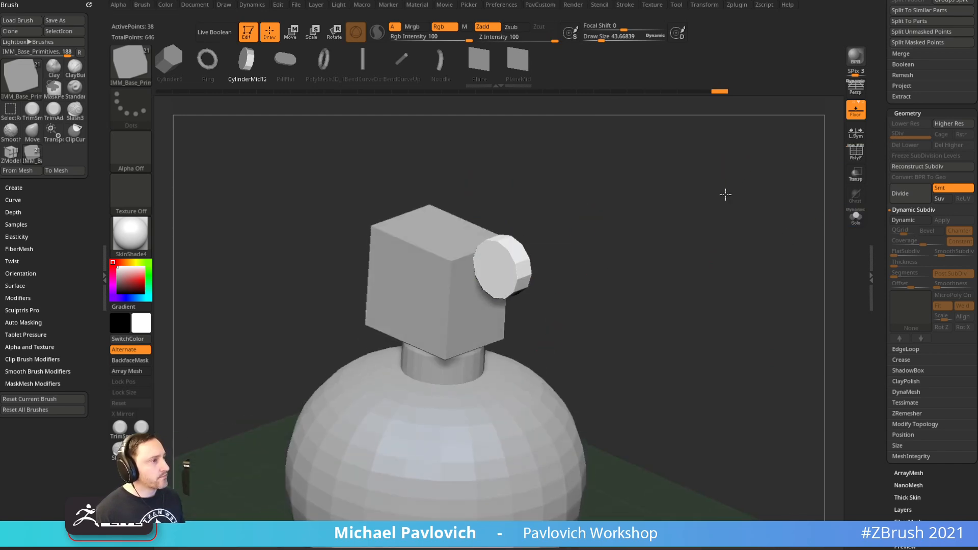
Browse IMM Primitives inserts, then return to base primitives with CylinderMid12 picked
key("b")
key("i")
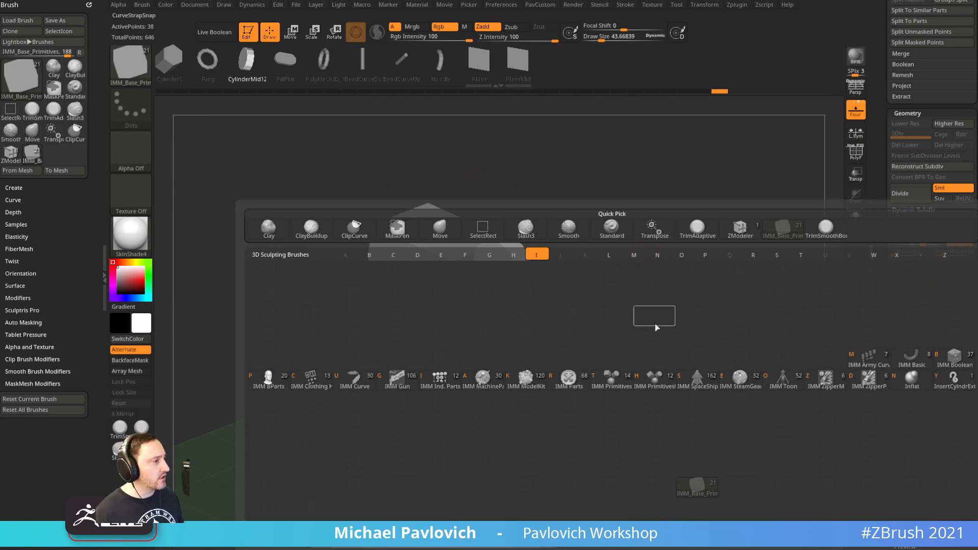
left_click(612, 379)
key("m")
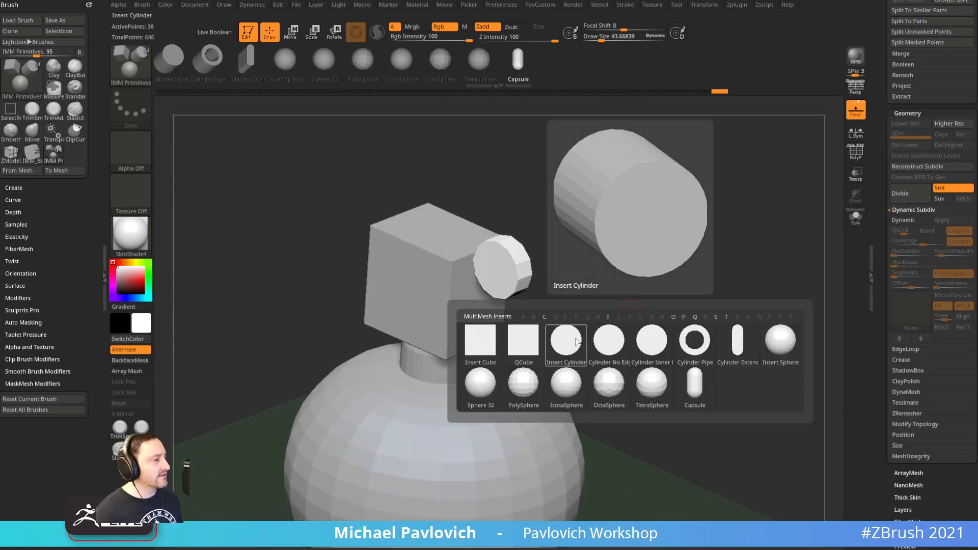
left_click(551, 330)
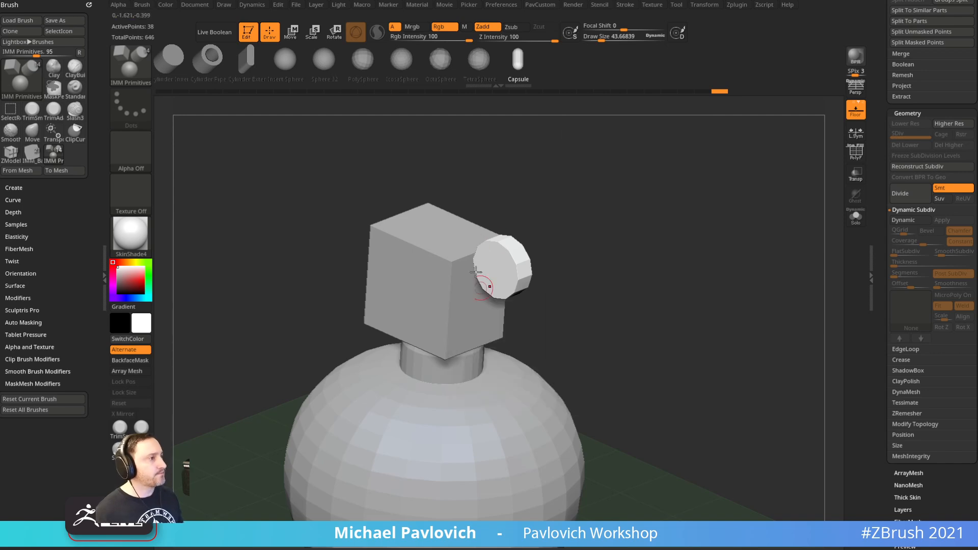
key("5")
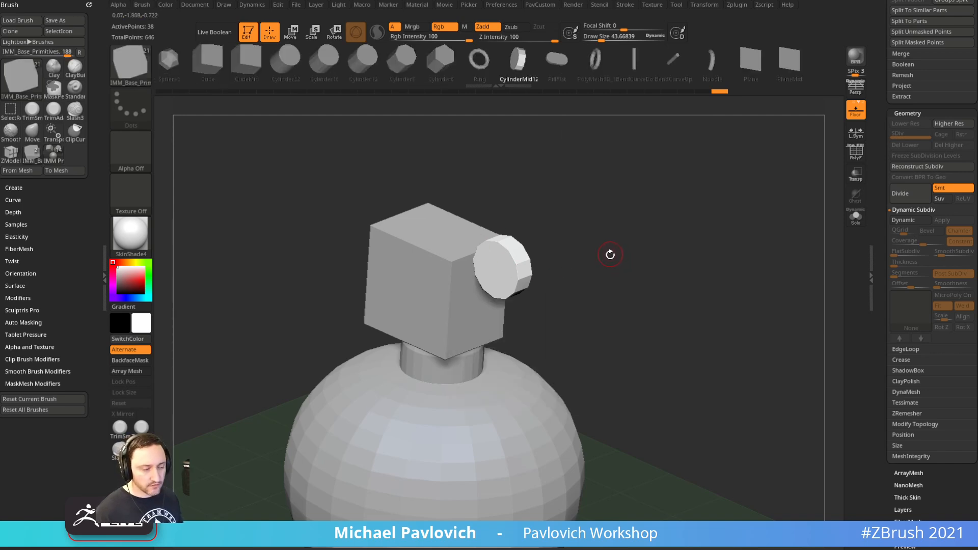
key("m")
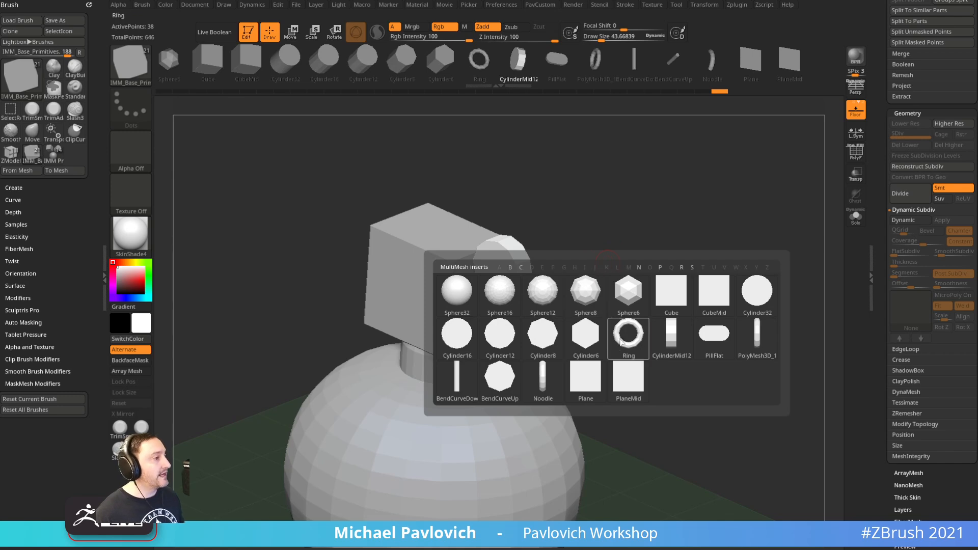
mouse_move(677, 337)
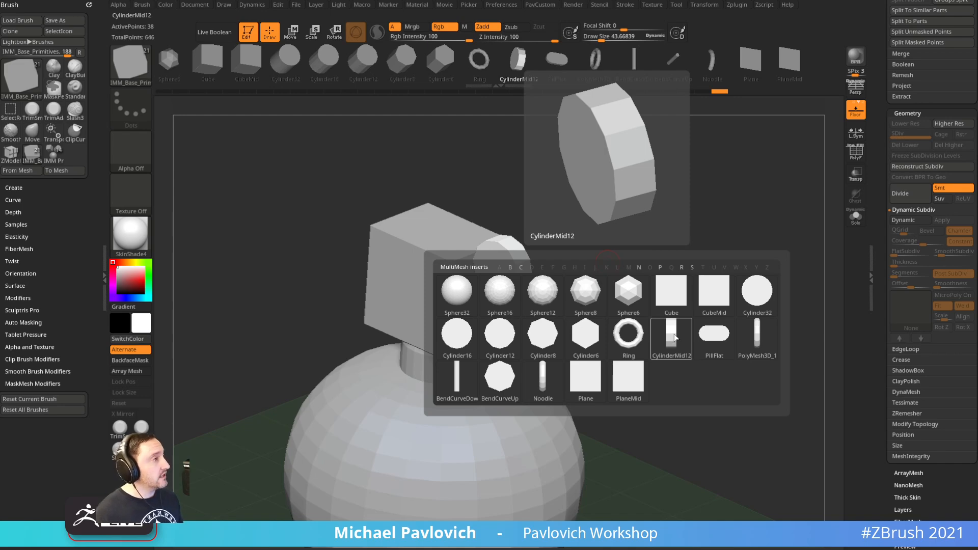
left_click_drag(680, 225, 653, 229, "shift")
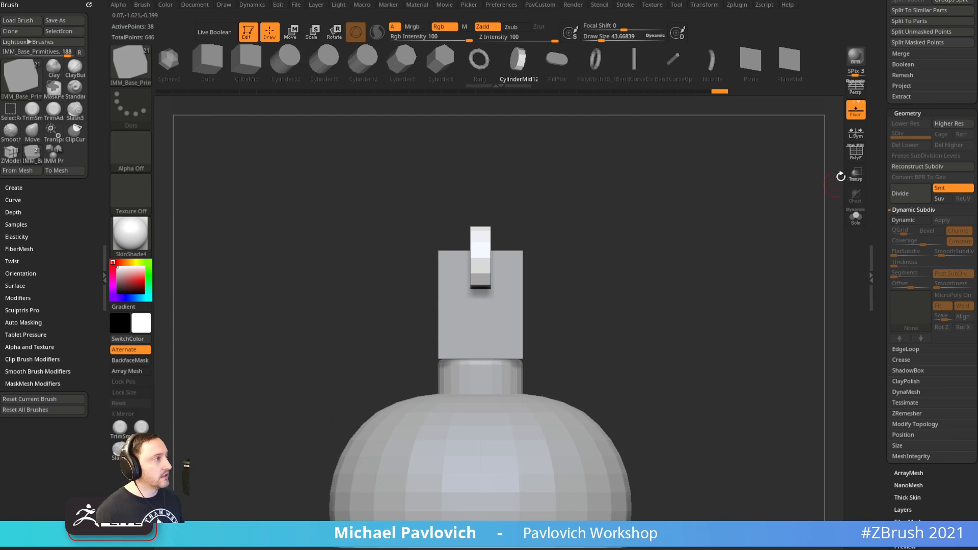
key("shift+f")
Mirror and weld the side cylinder, then select the cube subtool PolyMesh3D2
left_click_drag(699, 197, 720, 225)
key("space")
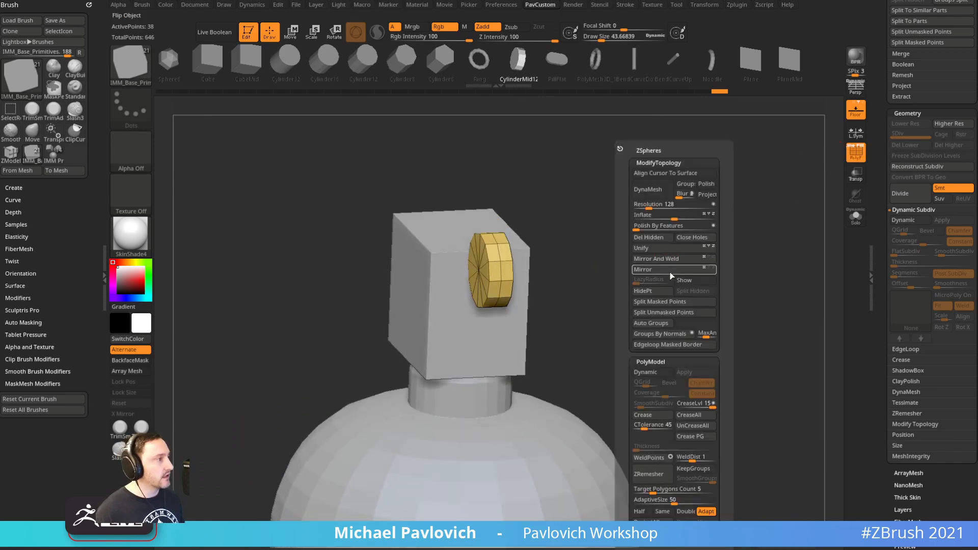
left_click(669, 258)
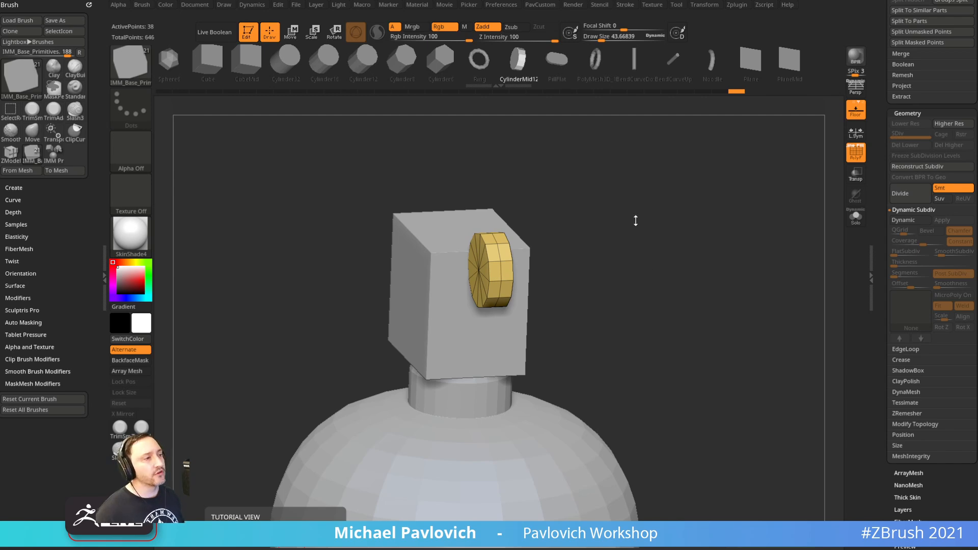
left_click(439, 263, "alt")
left_click_drag(622, 224, 665, 227)
Accept auto-activating Dynamic Subdiv on the fuse housing and toggle its preview off and on
key("d")
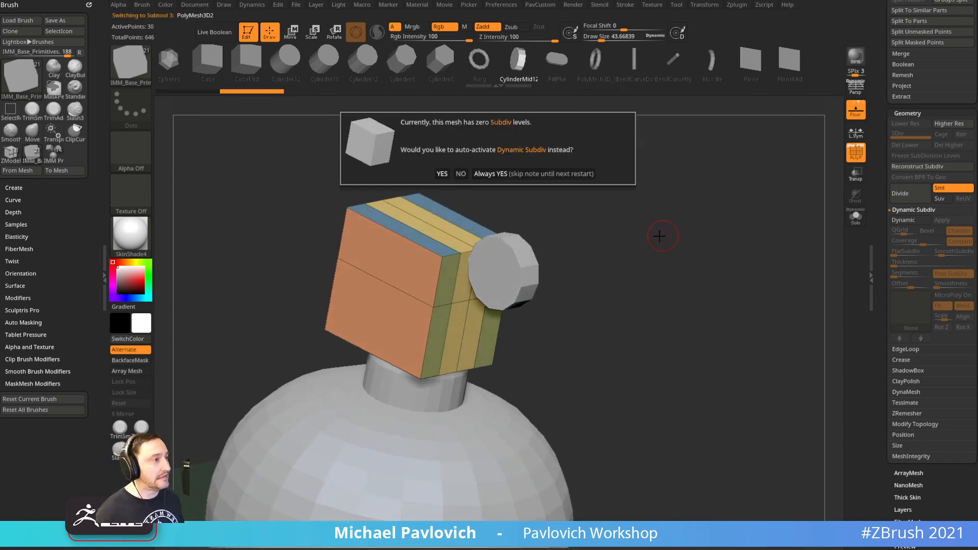
left_click(536, 175)
key("shift+d")
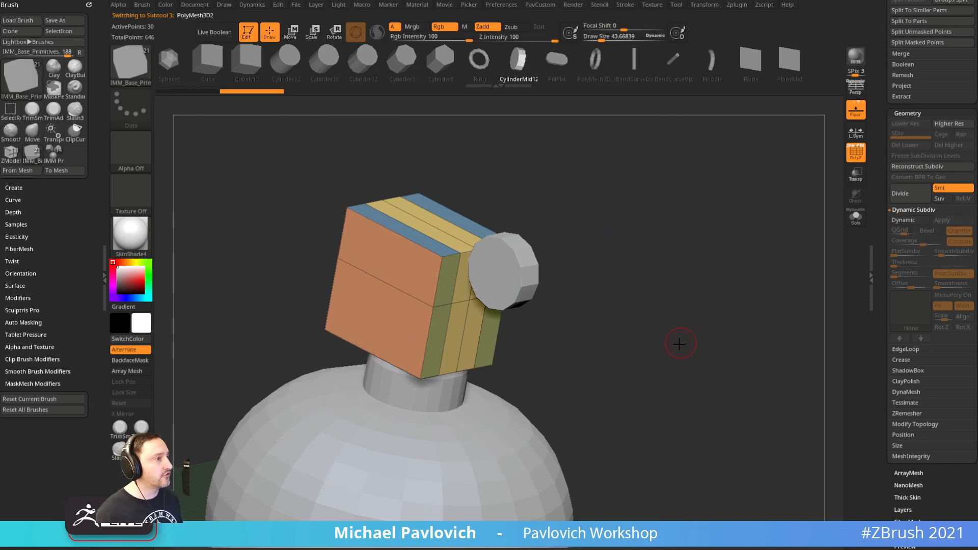
key("d")
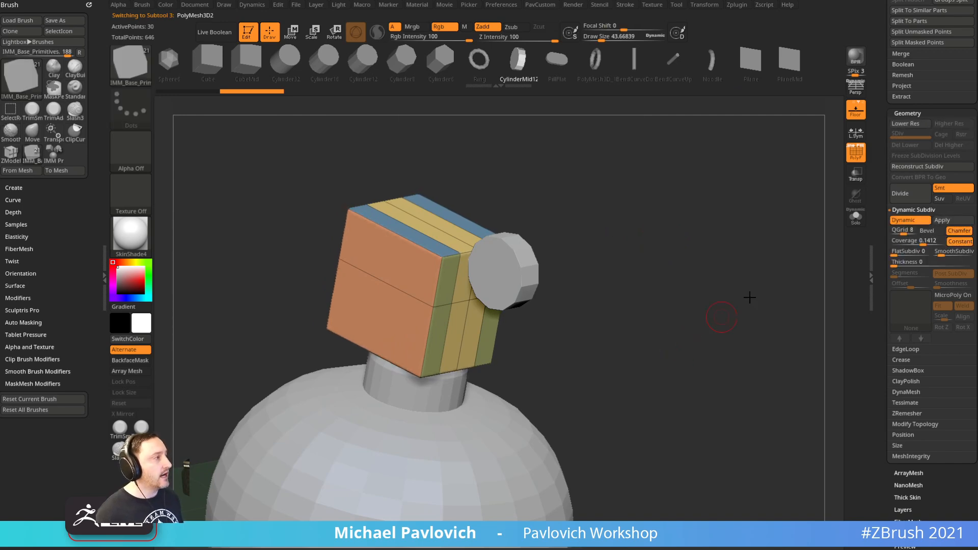
Apply the subdivision, step to SDiv level 1, and delete the higher levels
left_click(942, 220)
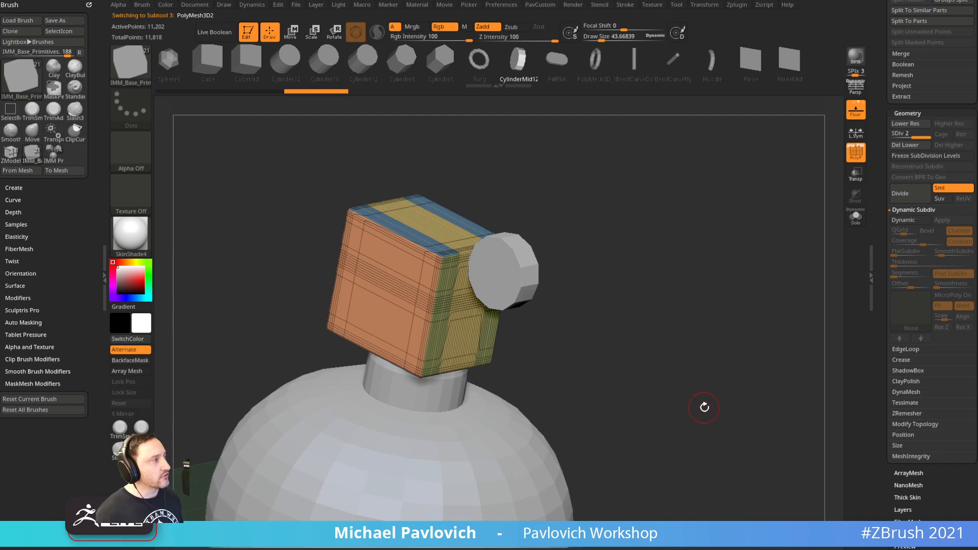
left_click_drag(914, 137, 882, 138)
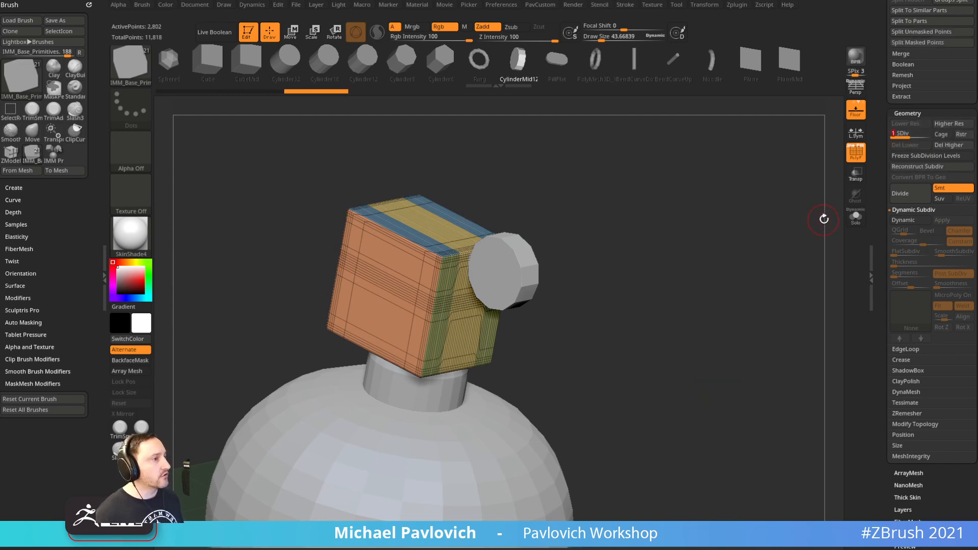
key("d")
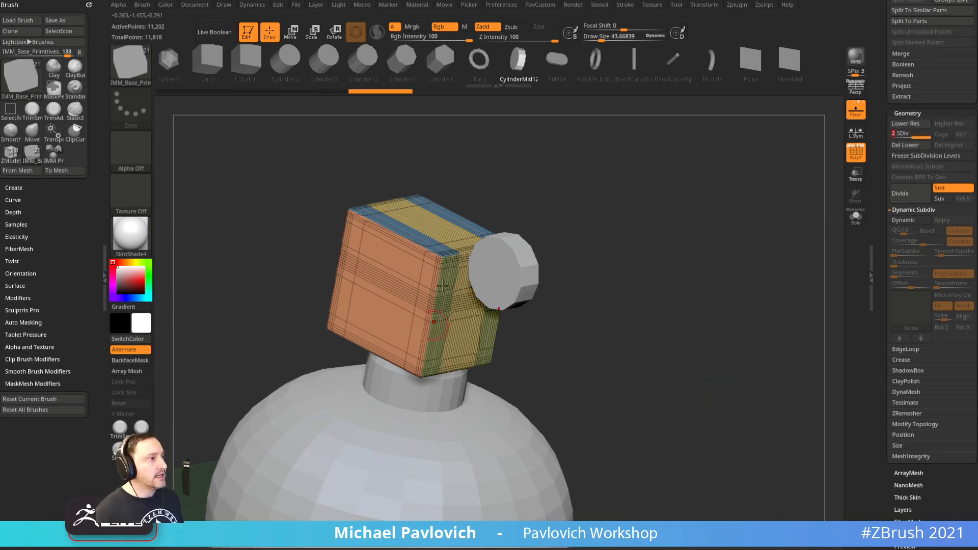
key("ctrl")
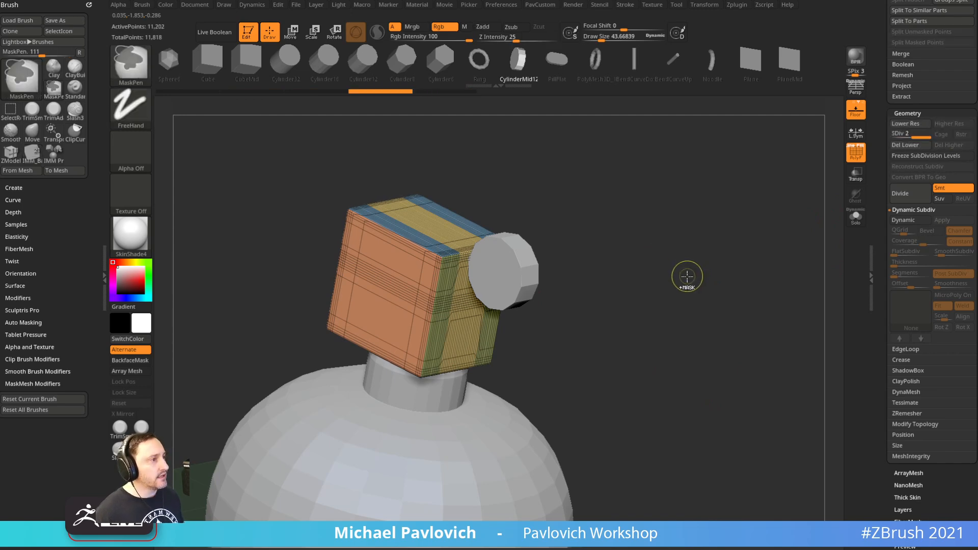
key("shift+d")
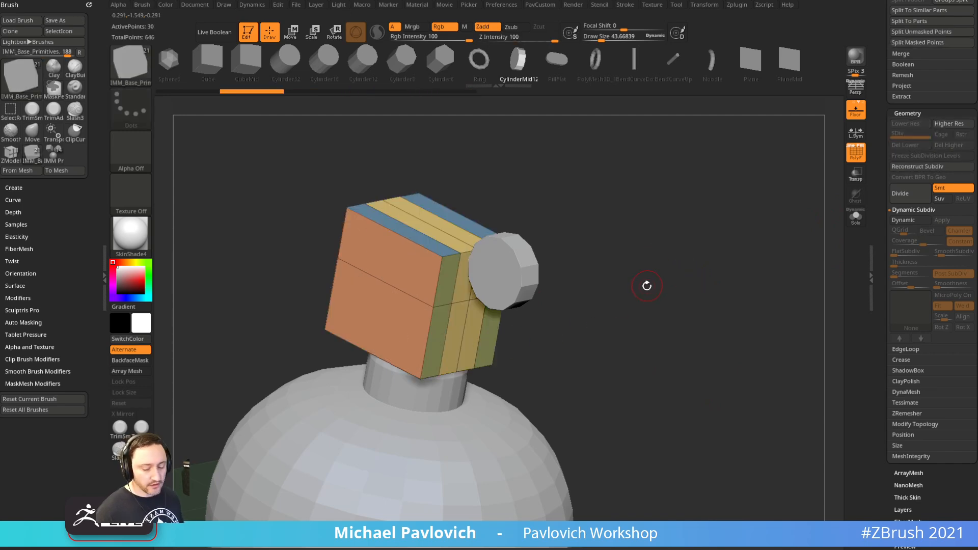
Toggle Dynamic Subdiv off again and snap to a straight front view
key("shift+d")
key("shift+d")
key("d")
key("shift+d")
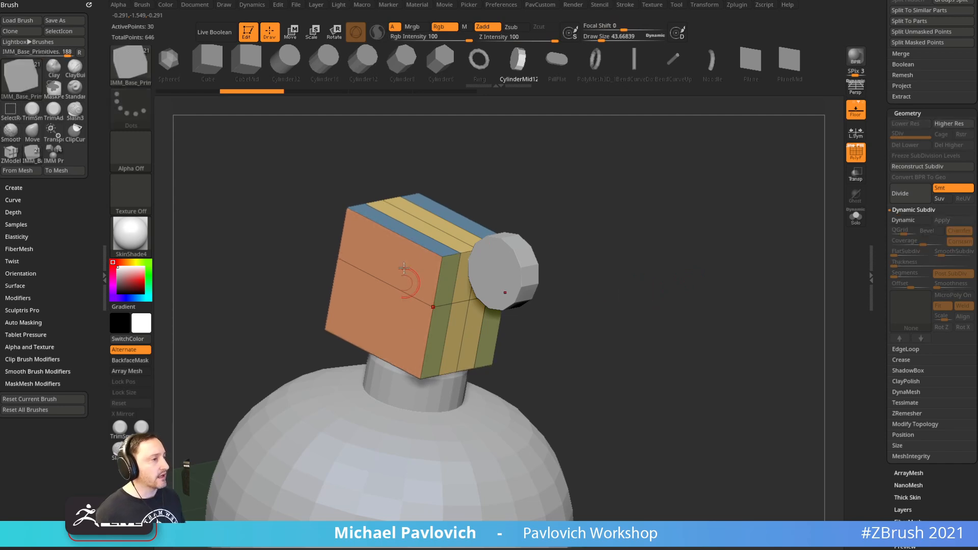
left_click_drag(666, 279, 650, 251, "shift")
key("s")
left_click(634, 262)
Select the side cylinder subtool and reset the Transpose gizmo's orientation and position
key("w")
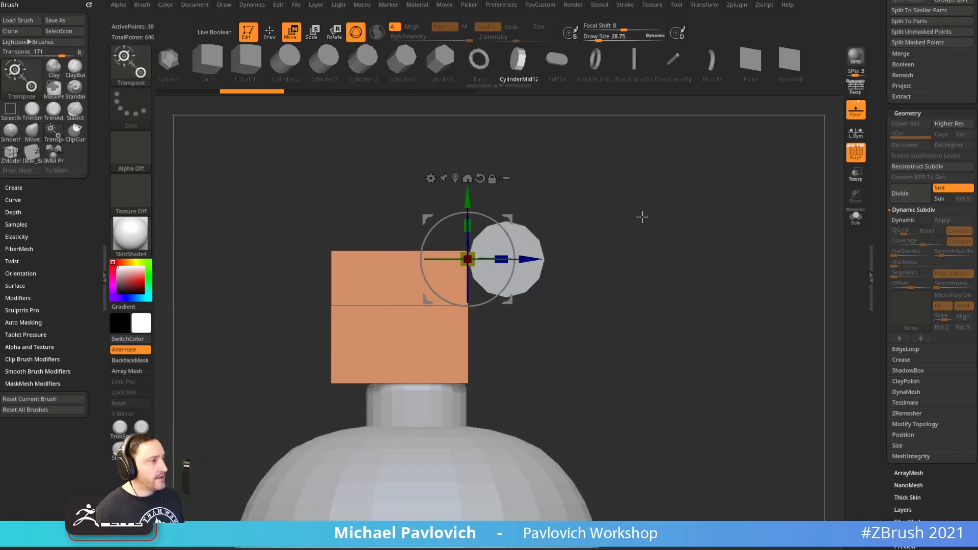
left_click(479, 178)
left_click_drag(604, 185, 588, 219)
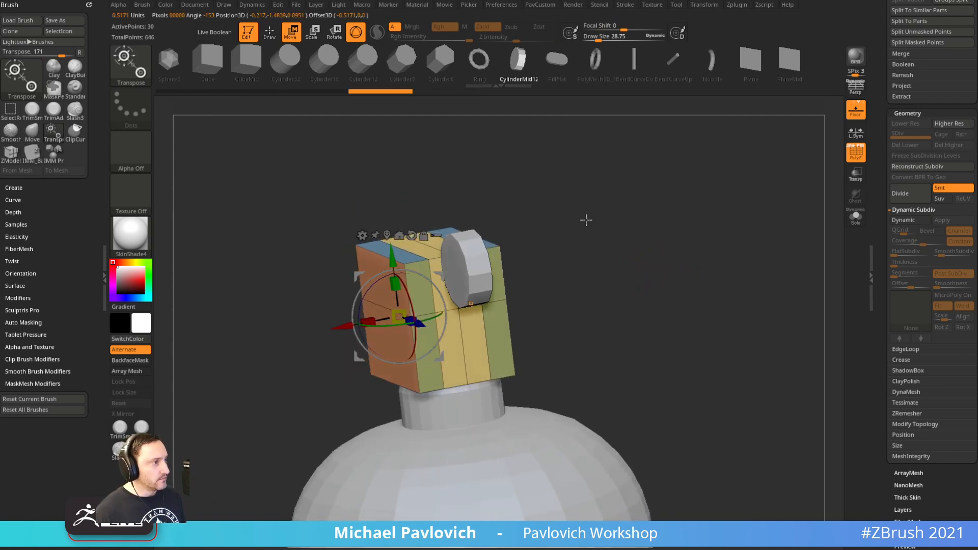
key("q")
left_click(476, 259, "alt")
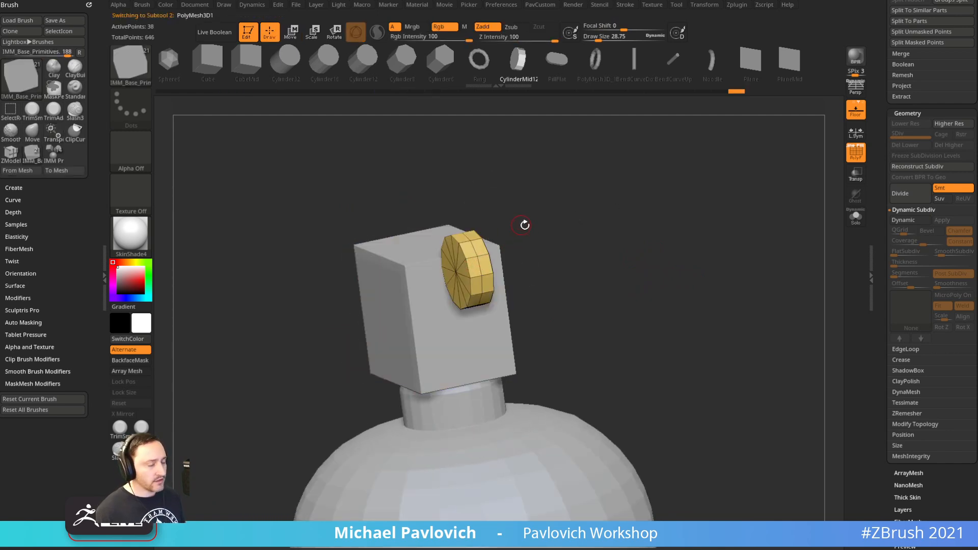
key("w")
left_click_drag(534, 230, 579, 225)
left_click(426, 198, "alt")
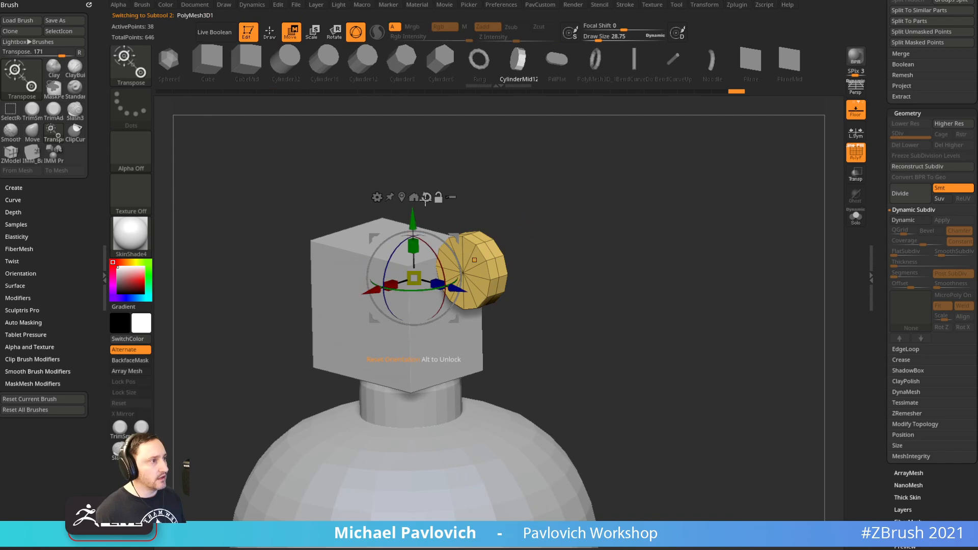
left_click(414, 197)
Snap to the stored side view showing the grenade reference
left_click_drag(402, 196, 526, 166, "shift")
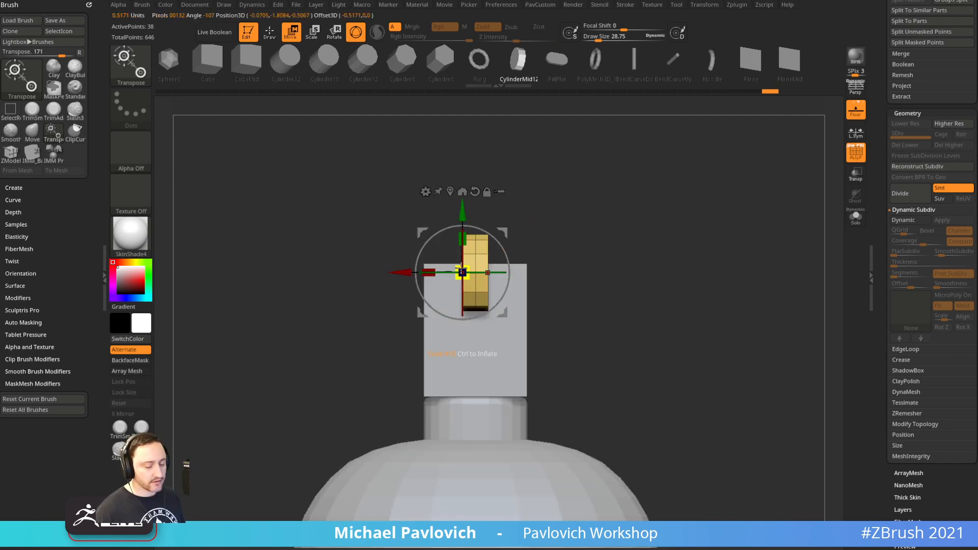
left_click(462, 191)
left_click_drag(547, 199, 651, 203)
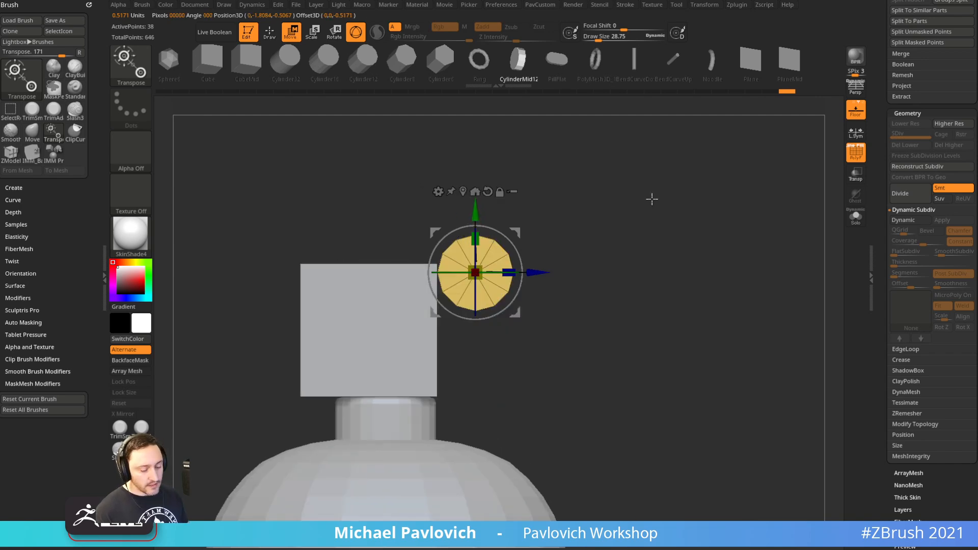
left_click(652, 199, "shift")
Shrink the cylinder and move it onto the fuse housing's upper corner
left_click_drag(554, 179, 538, 190)
left_click_drag(614, 182, 600, 181)
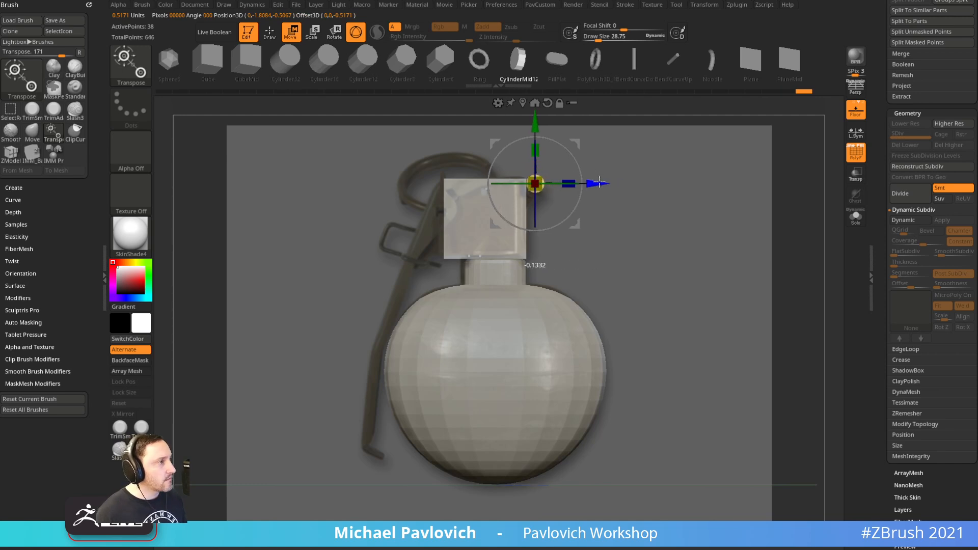
left_click_drag(542, 115, 543, 117)
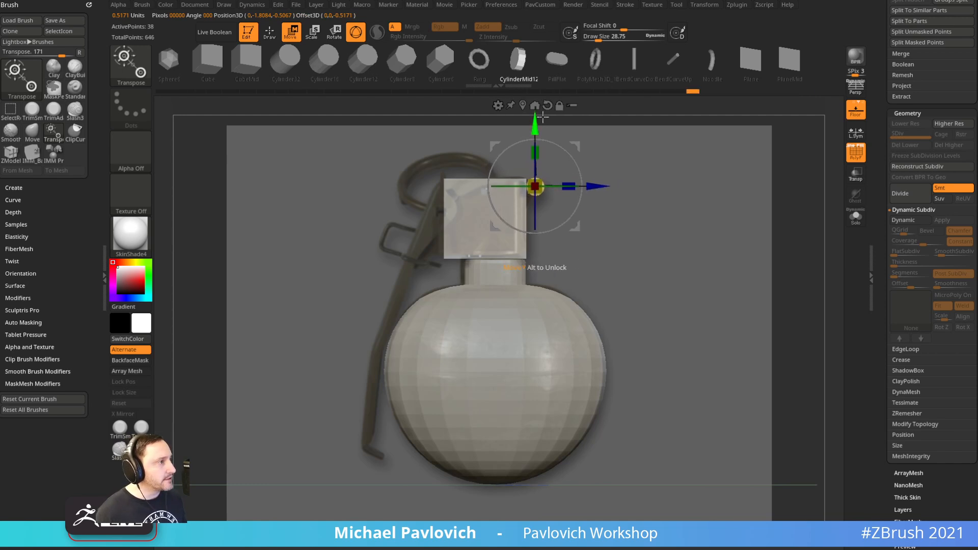
key("q")
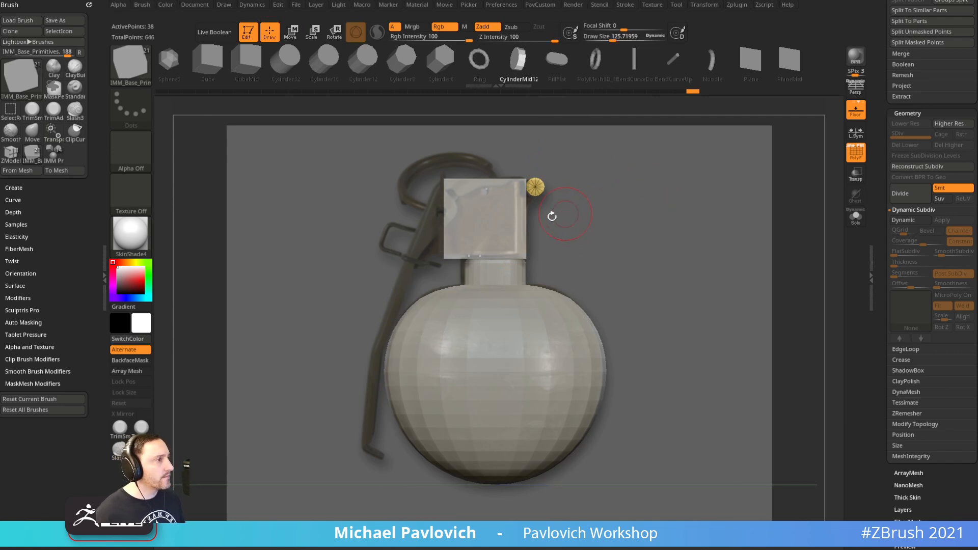
Make the fuse housing box the active subtool
key("b")
key("s")
key("t")
left_click(518, 211, "alt")
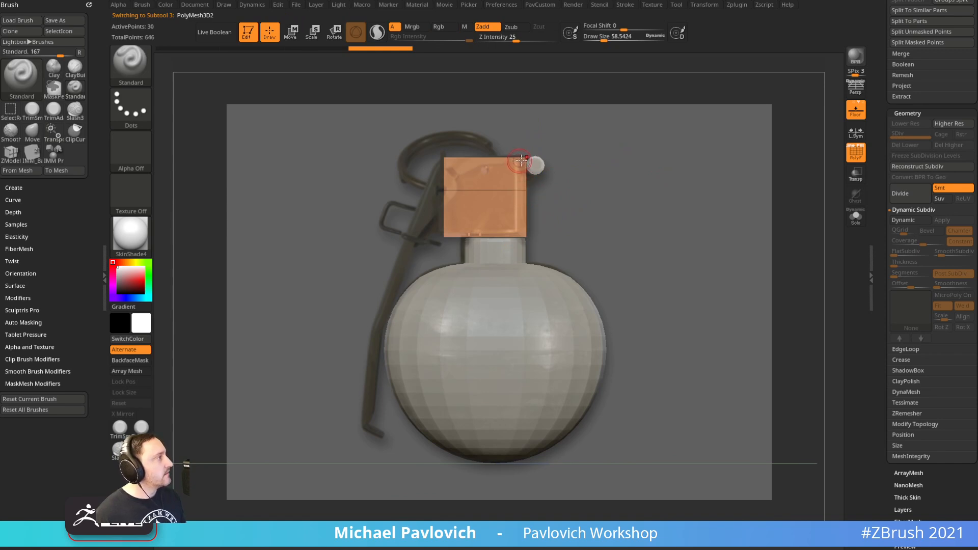
Hide the polygroup overlay and reference image, then select the small knob for gizmo moving
left_click_drag(621, 177, 702, 181)
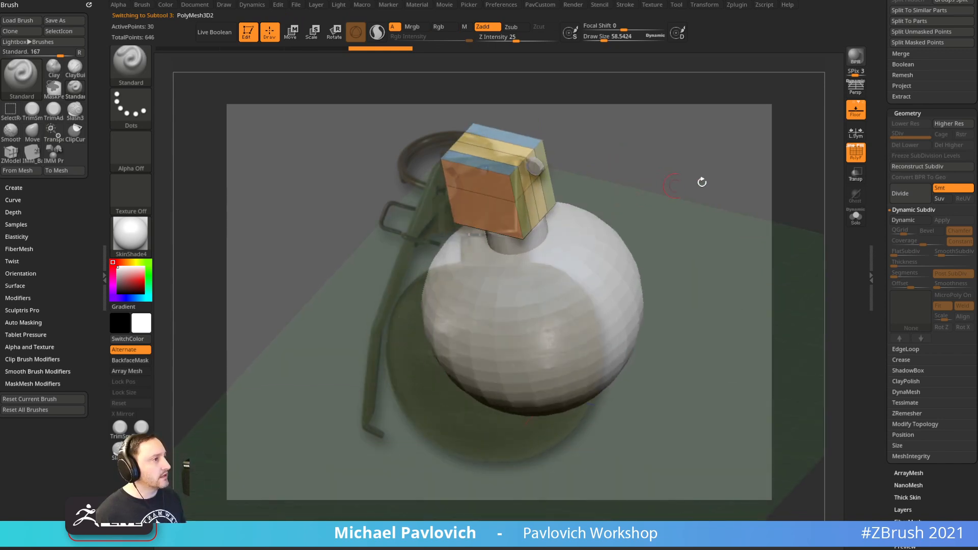
left_click(856, 160)
key("shift+z")
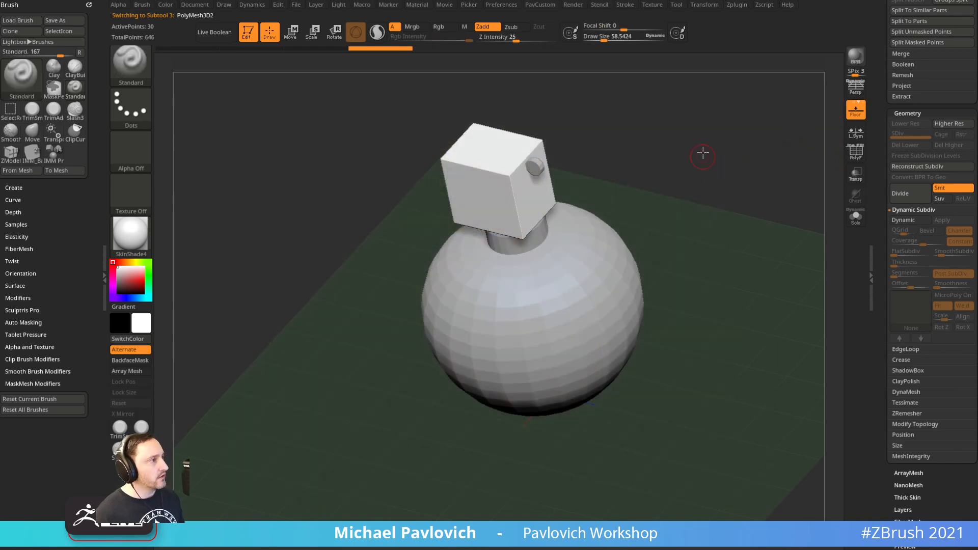
left_click_drag(703, 155, 681, 214, "alt")
key("s")
left_click_drag(565, 219, 585, 221)
left_click(519, 235, "alt")
key("w")
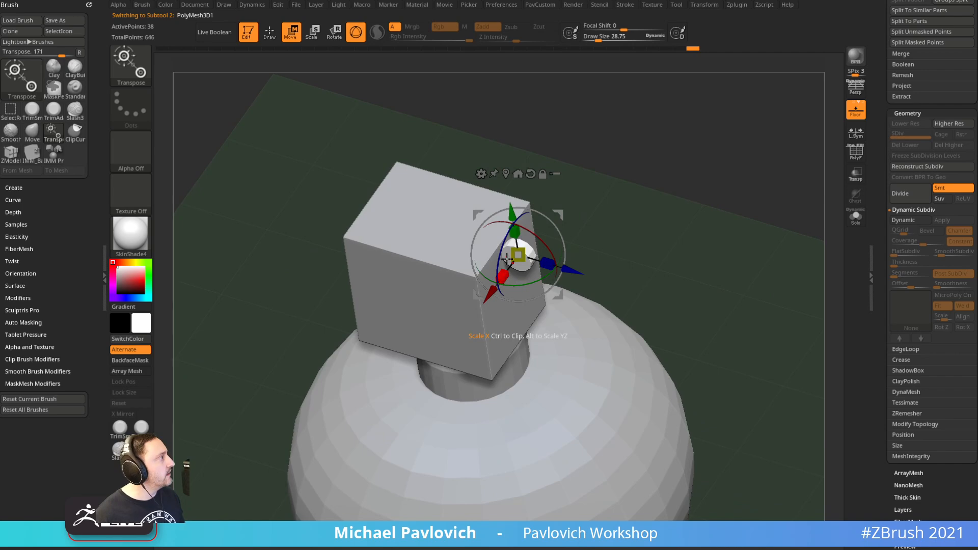
Stretch the knob lengthwise into a pin rod spanning the box's top edge
key("shift+z")
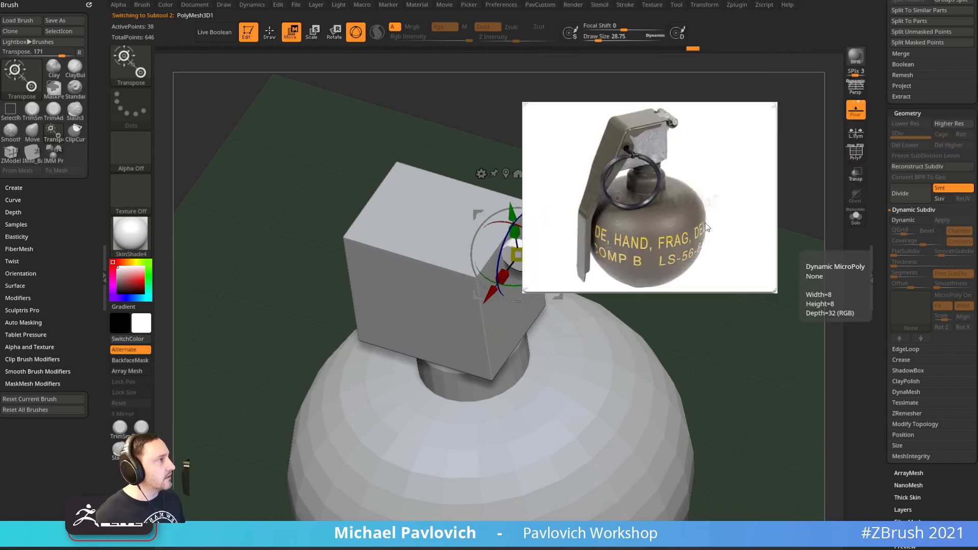
key("shift+z")
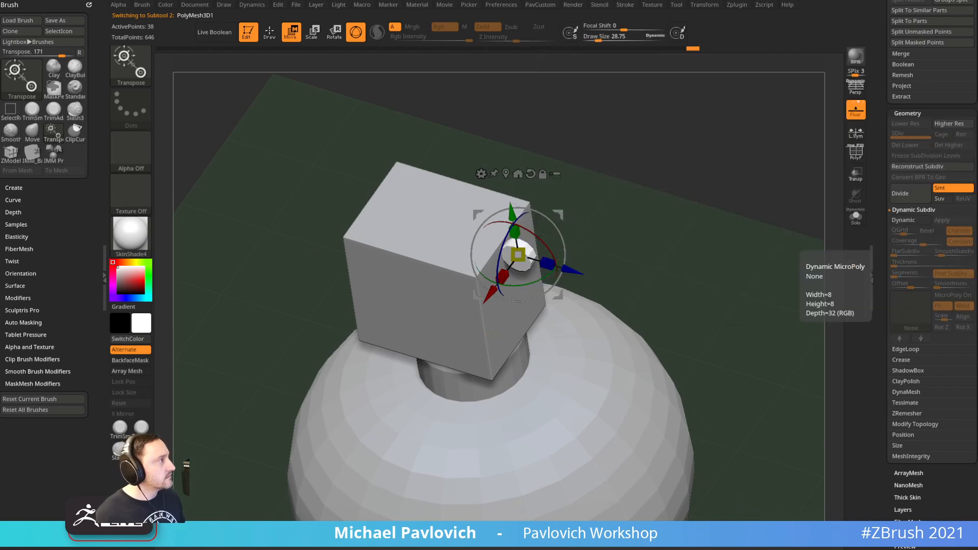
left_click_drag(549, 193, 591, 210)
left_click_drag(505, 282, 417, 406)
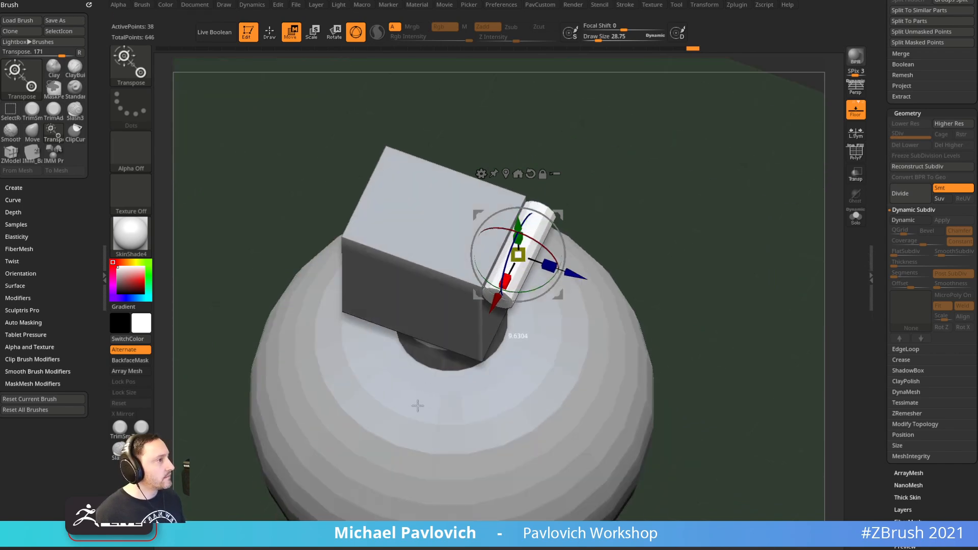
left_click_drag(685, 276, 677, 201)
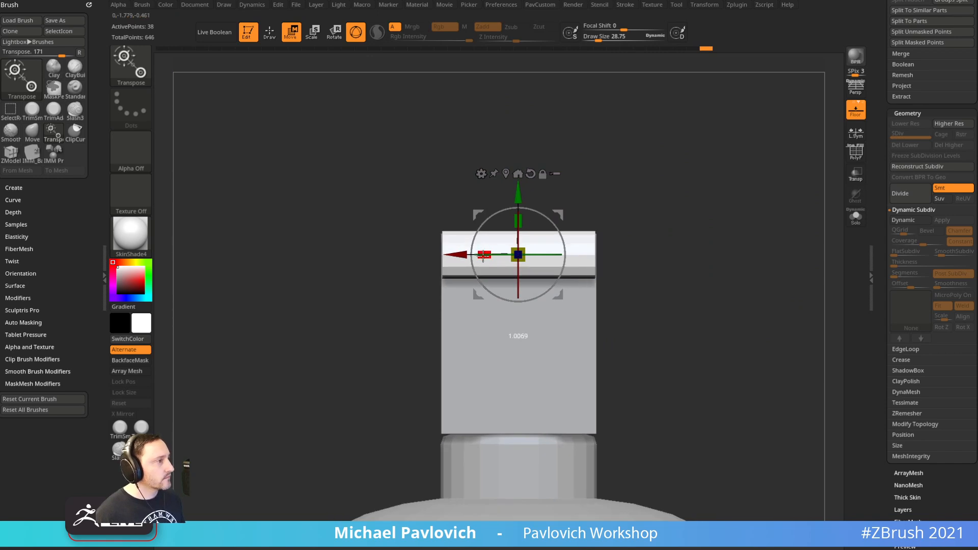
key("q")
mouse_move(670, 195)
left_mouse_down()
mouse_move(719, 221)
mouse_move(701, 234)
mouse_move(720, 256)
left_mouse_up()
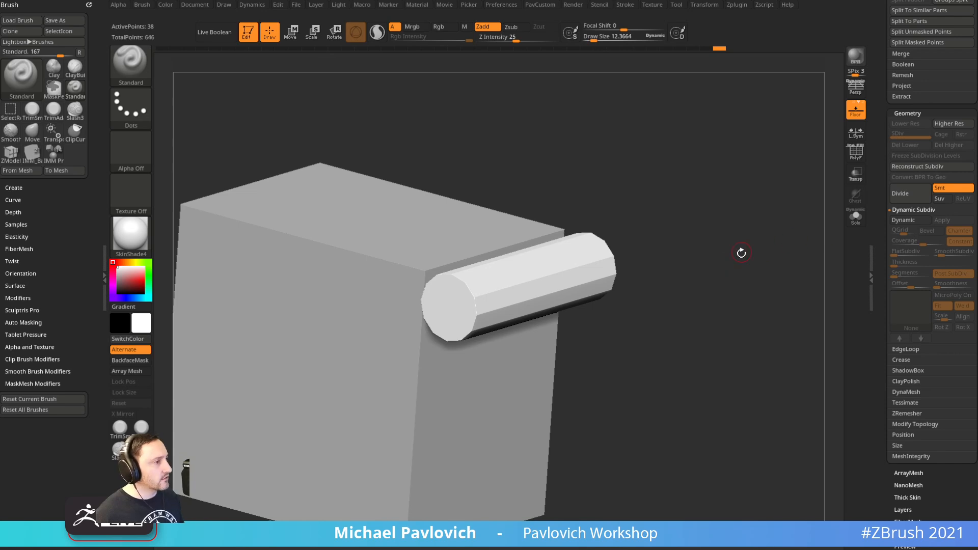
Give the pin Dynamic Subdiv with SmoothSubdiv 3, then toggle it off to see the base mesh
key("d")
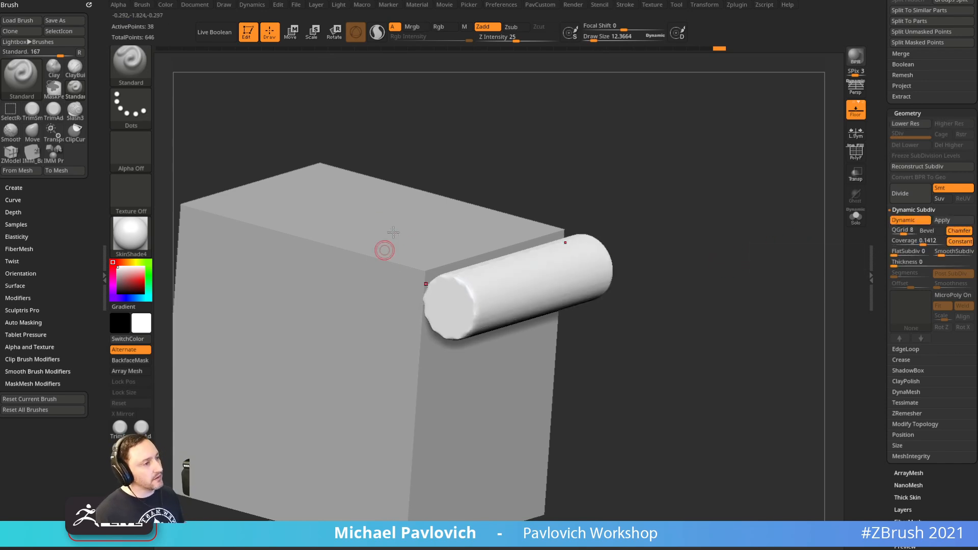
left_click_drag(901, 230, 886, 236)
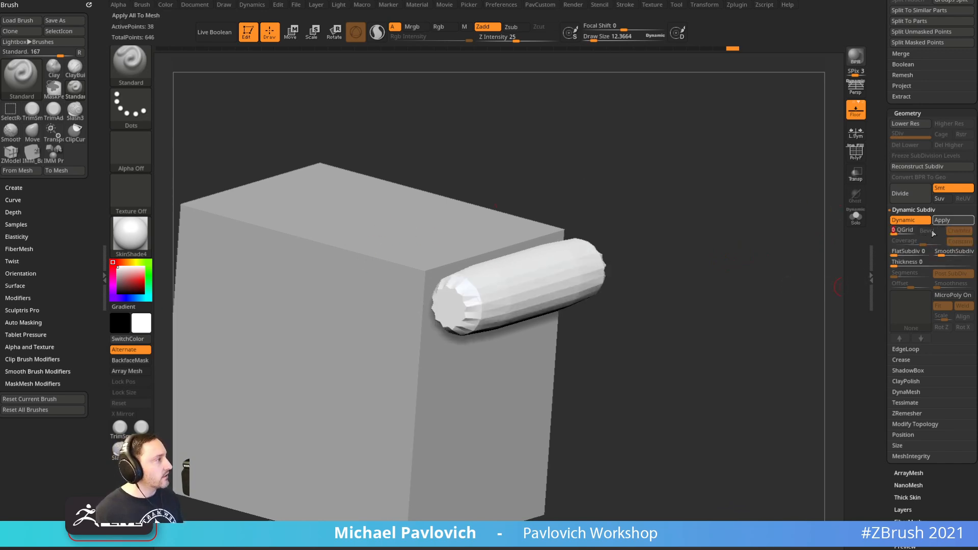
left_click(901, 359)
left_click(939, 252)
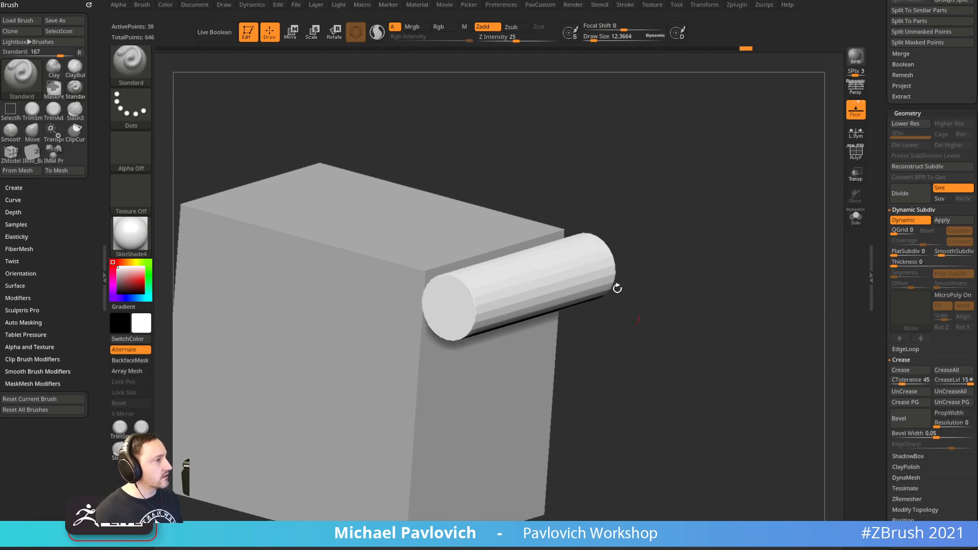
left_click(856, 153)
left_click_drag(673, 244, 604, 273)
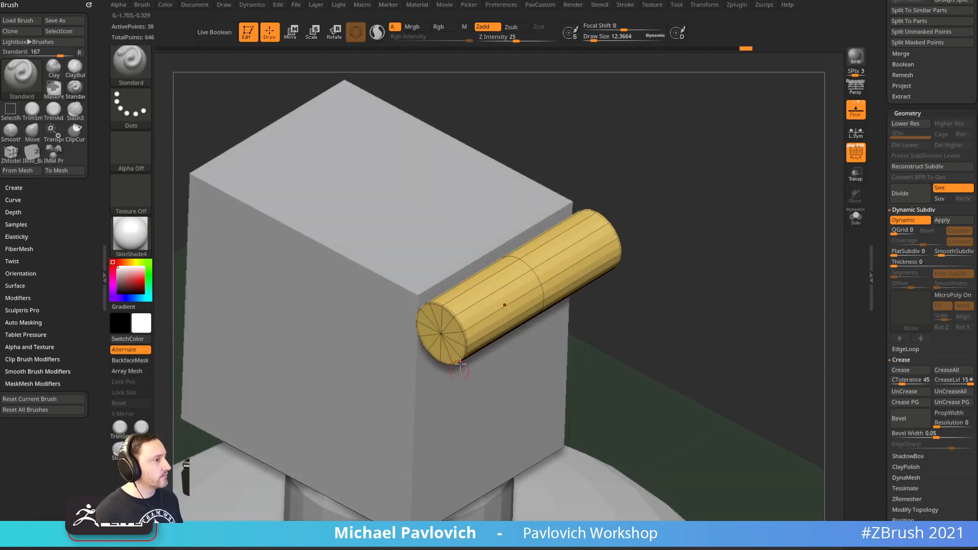
left_click_drag(701, 241, 678, 222)
left_click(942, 253)
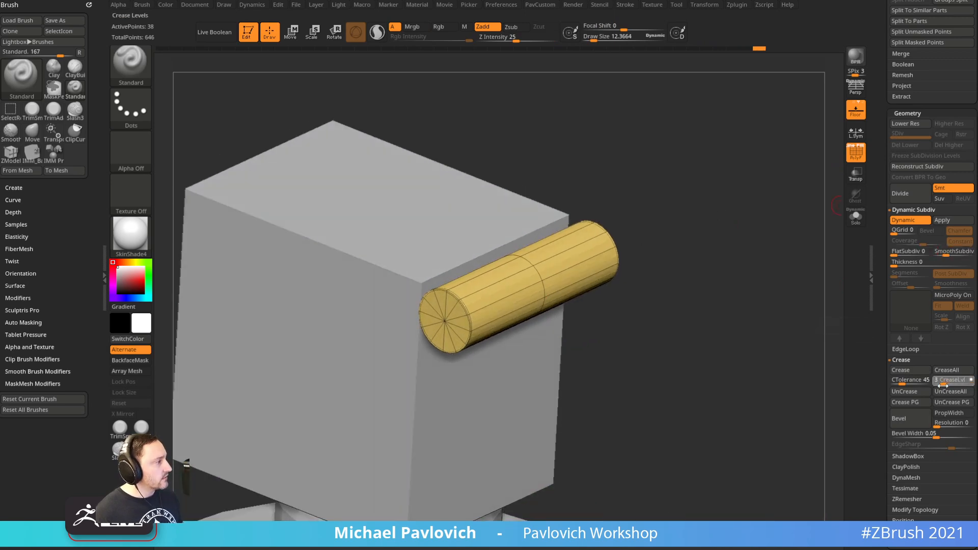
left_click(954, 255)
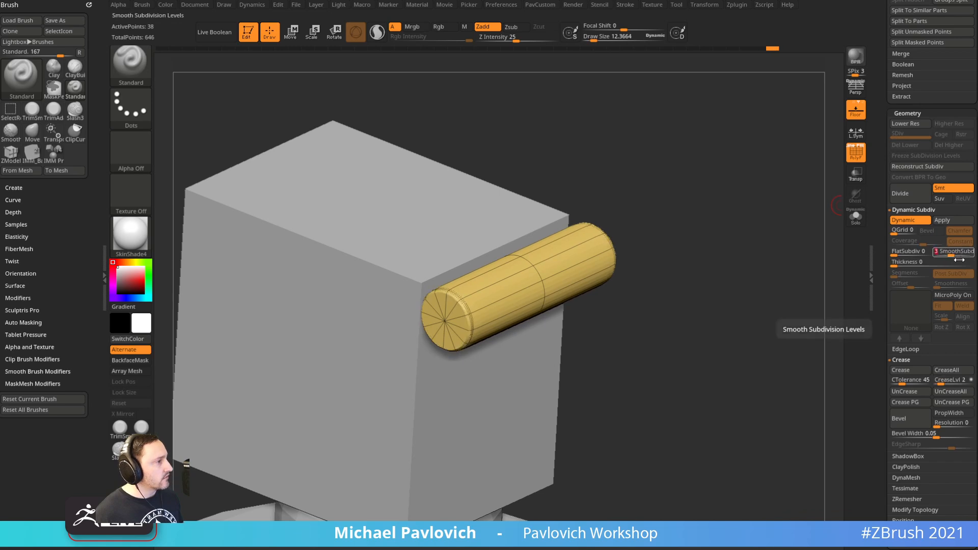
left_click(856, 151)
left_click_drag(813, 181, 760, 203)
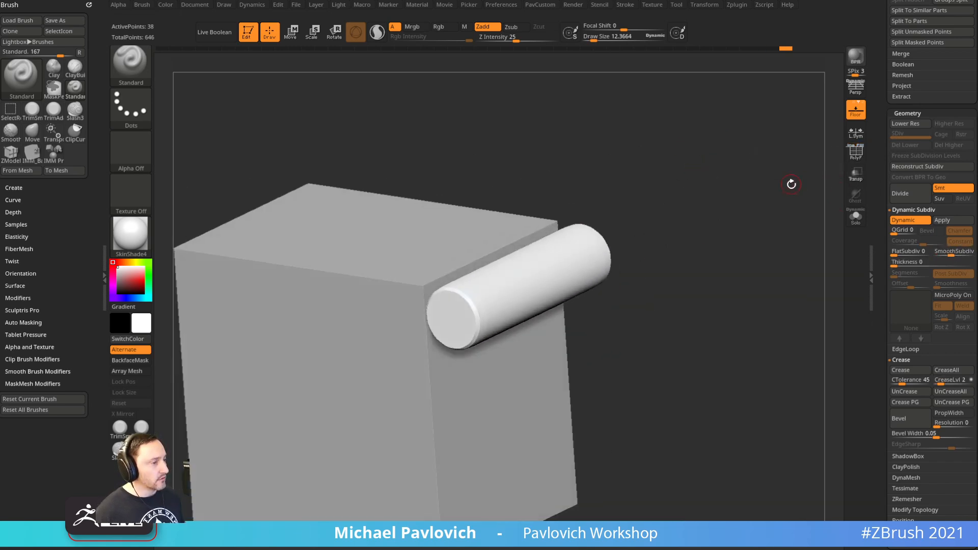
key("shift+d")
Switch to ZModeler and insert edge loops near both ends of the pin
key("d")
key("shift+f")
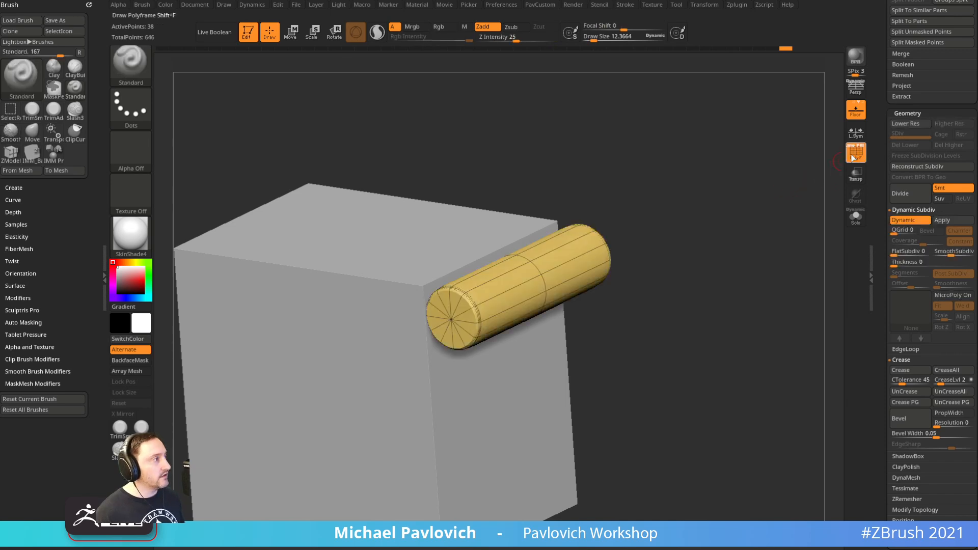
left_click_drag(807, 180, 744, 216)
key("b")
key("z")
key("m")
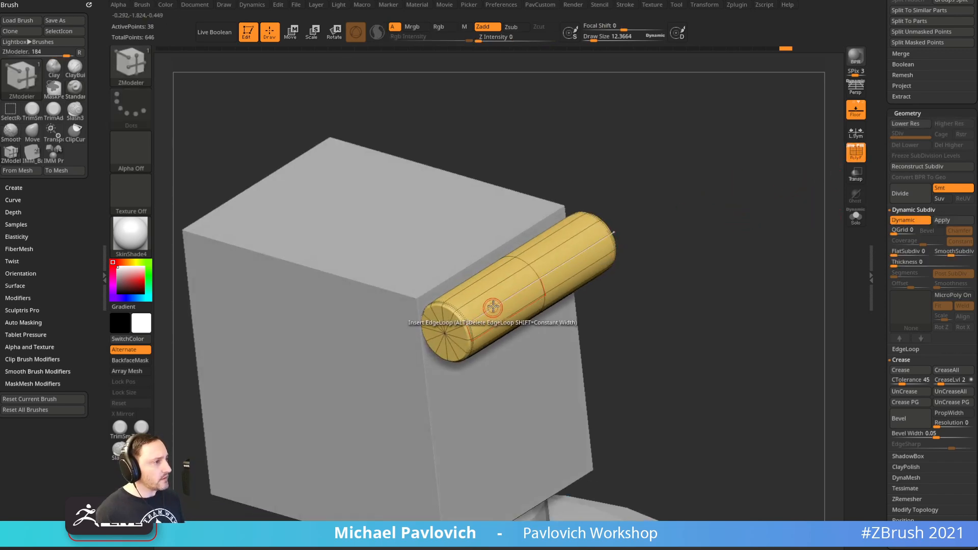
key("space")
left_click(482, 266)
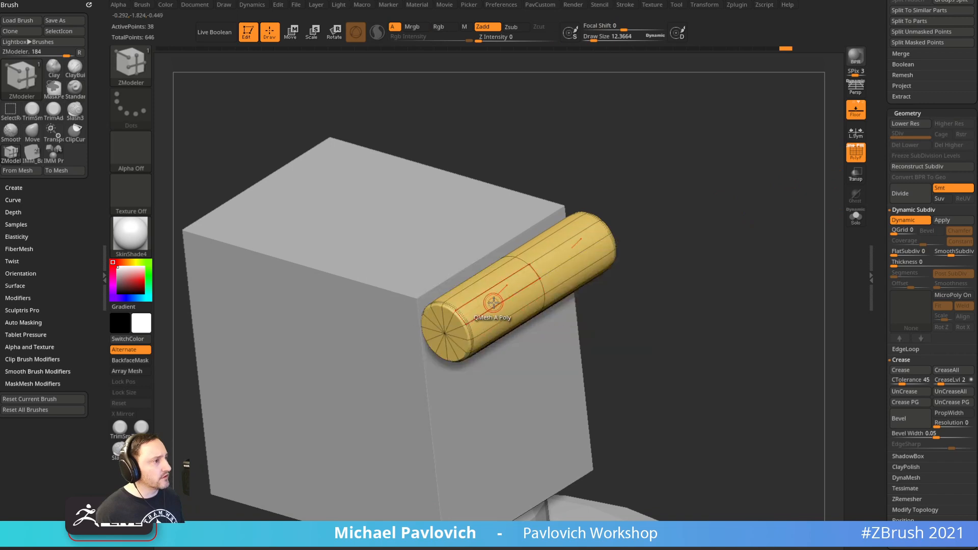
mouse_move(496, 305)
left_mouse_down()
mouse_move(464, 328)
mouse_move(483, 317)
left_mouse_up()
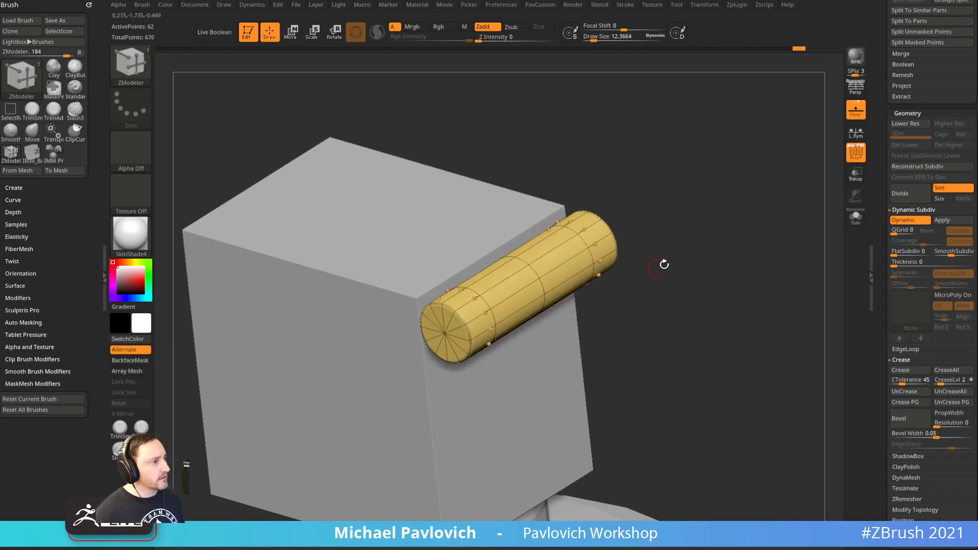
Inspect the new loops by toggling Dynamic Subdiv and the polygroup wireframe
left_click_drag(658, 267, 507, 323)
key("ctrl")
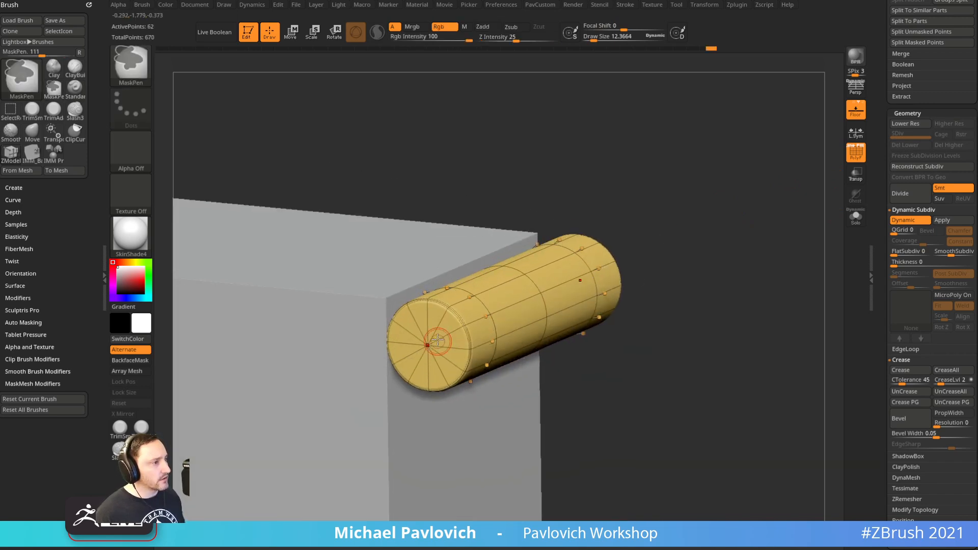
key("shift+d")
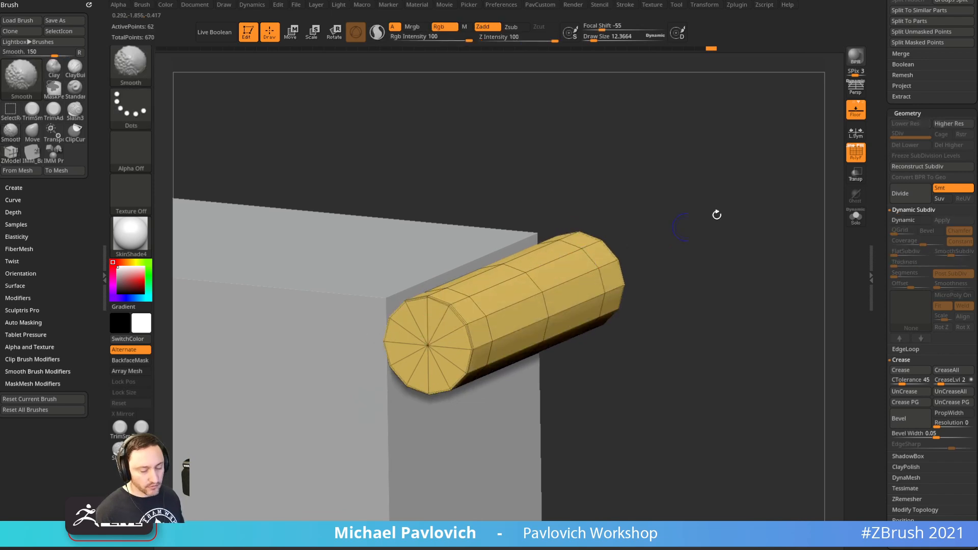
left_click(854, 157)
left_click_drag(743, 210, 783, 179)
left_click(854, 160)
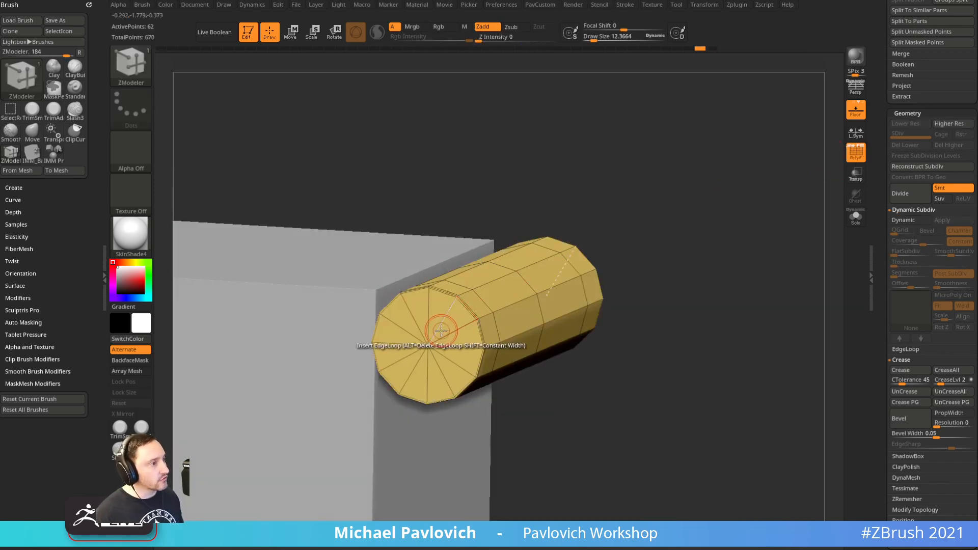
key("shift+d")
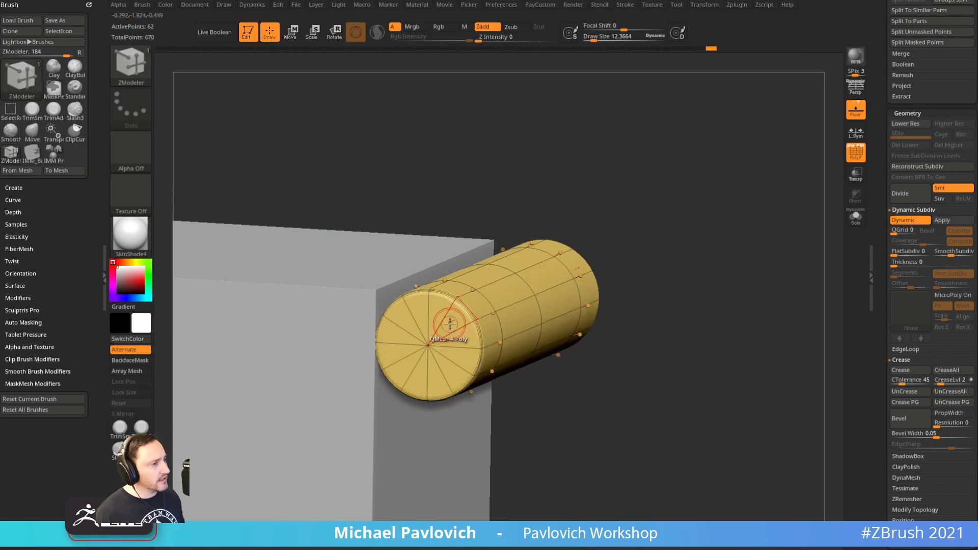
key("shift+d")
Inset the pin's end cap with Polygon Inset (Flat Inner) and check the smoothed result
key("space")
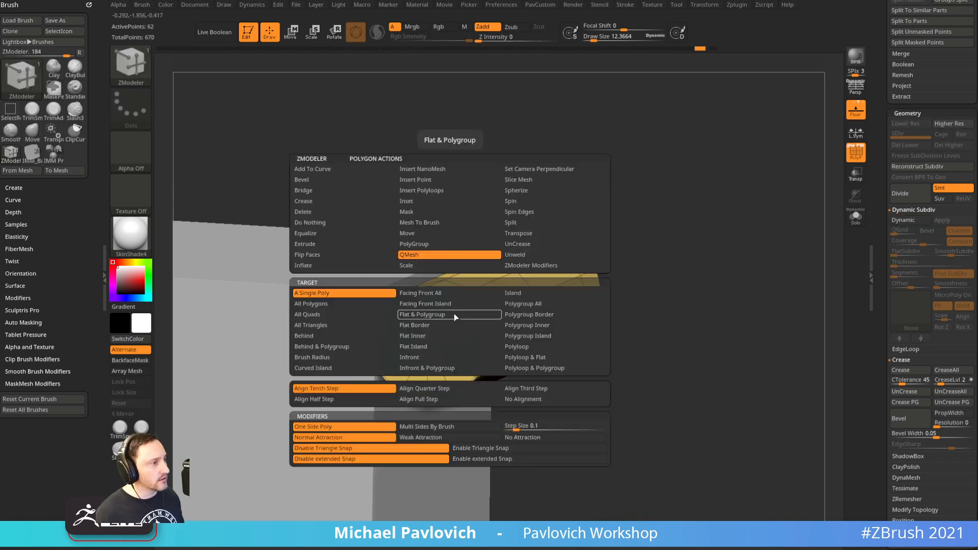
left_click(442, 201)
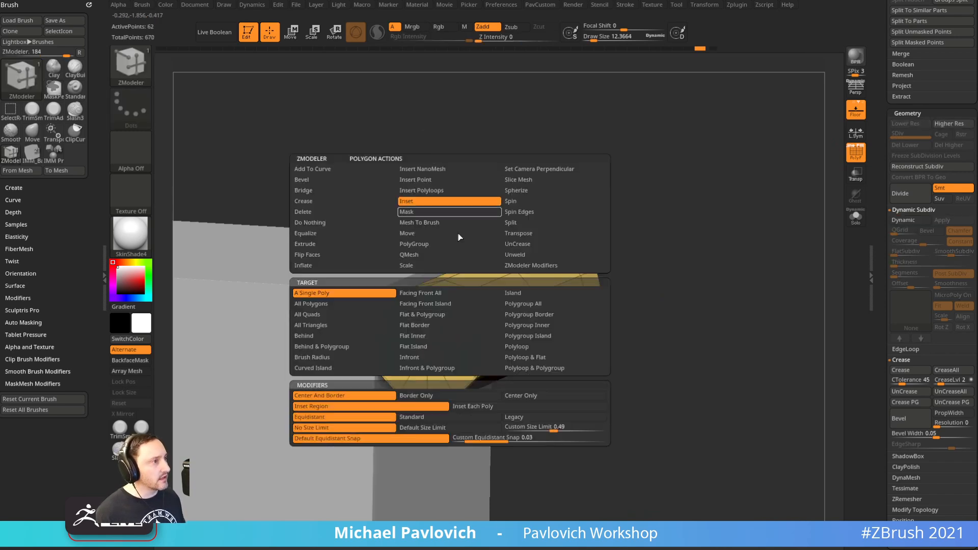
left_click(455, 340)
left_click_drag(448, 350, 446, 331)
left_click_drag(725, 260, 706, 269)
key("d")
left_click(862, 163)
left_click_drag(767, 235, 686, 194)
key("2")
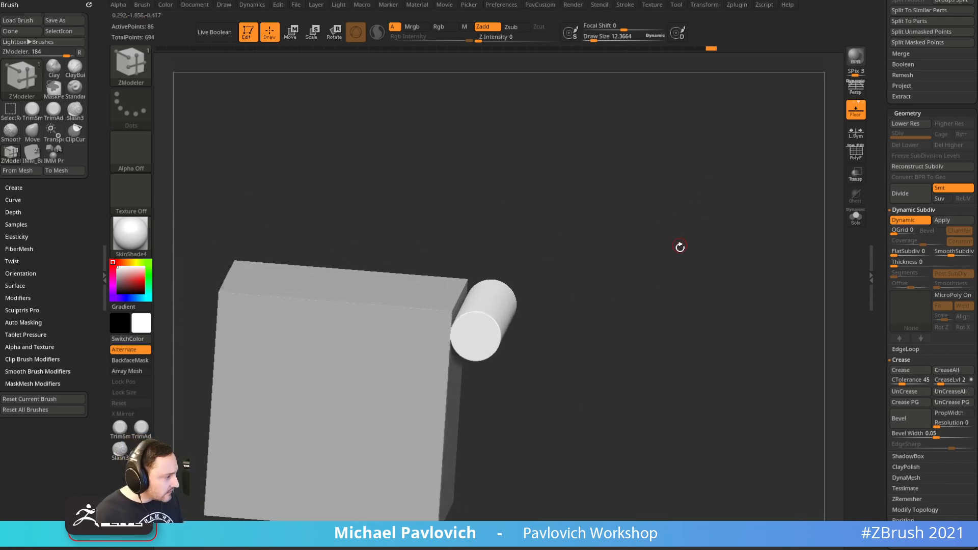
Select the fuse-housing box and nudge it about -0.03 with the gizmo to narrow it
left_click_drag(680, 259, 683, 241, "shift")
key("f")
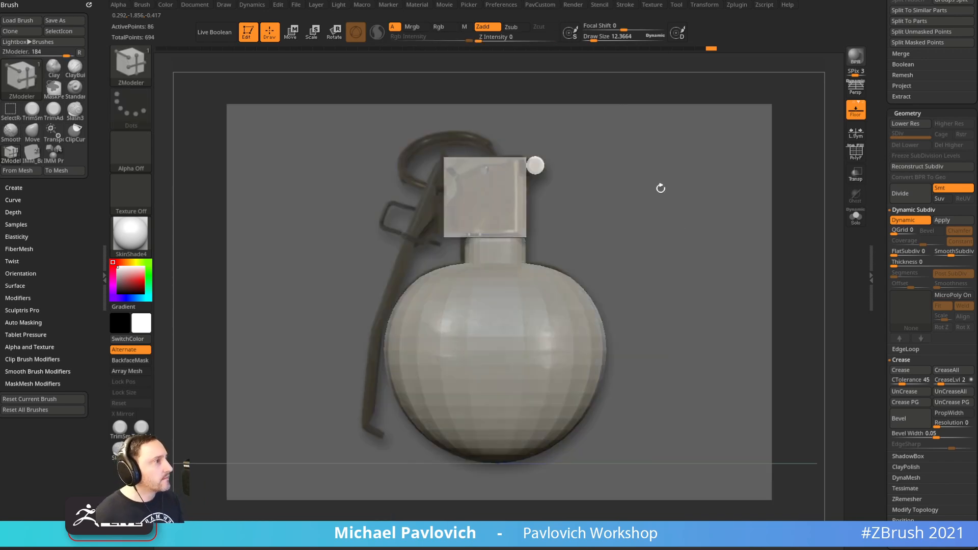
left_click(498, 210, "alt")
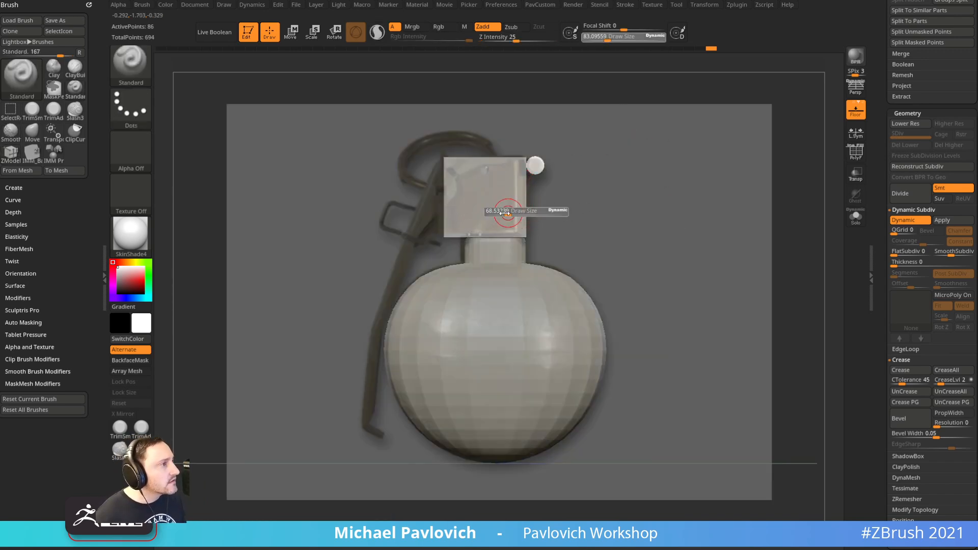
key("w")
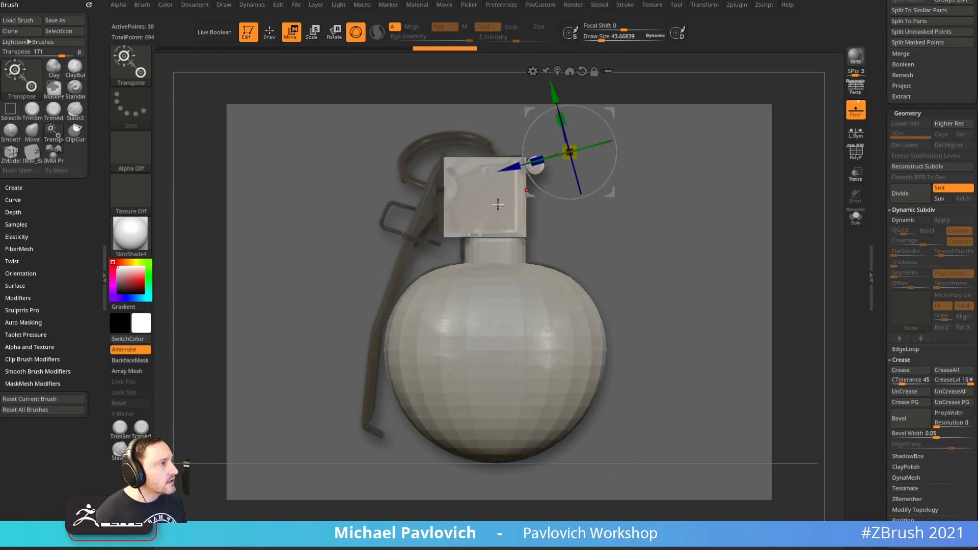
left_click(582, 71, "alt")
left_click(558, 72, "alt")
mouse_move(587, 196)
left_mouse_down()
mouse_move(577, 196)
mouse_move(606, 181)
mouse_move(593, 180)
left_mouse_up()
key("q")
Hide the reference image and zoom in toward the box
key("s")
key("s")
key("shift+z")
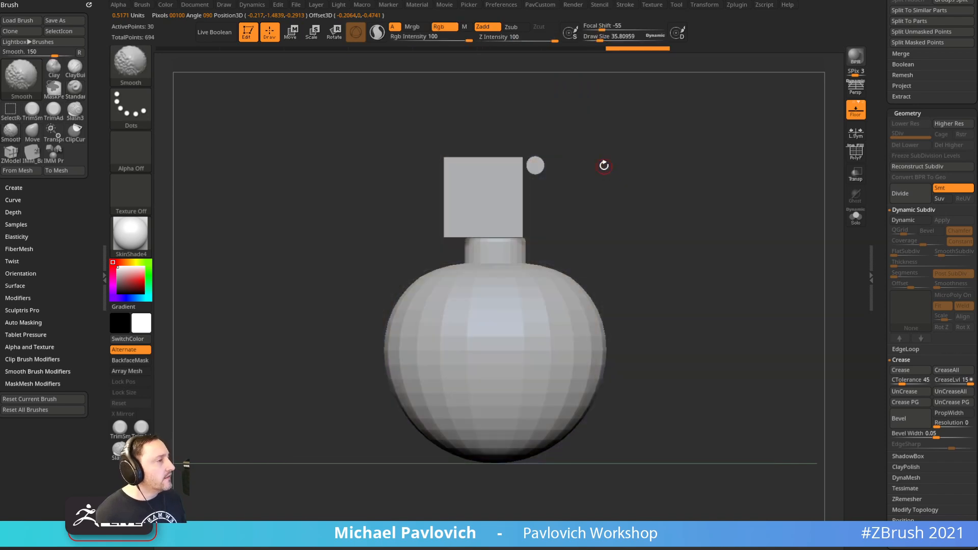
key("s")
mouse_move(657, 183)
left_mouse_down()
mouse_move(693, 170)
mouse_move(655, 277)
left_mouse_up()
Turn on PolyF, switch to ZModeler, and solo the fuse-housing box
left_click(856, 153)
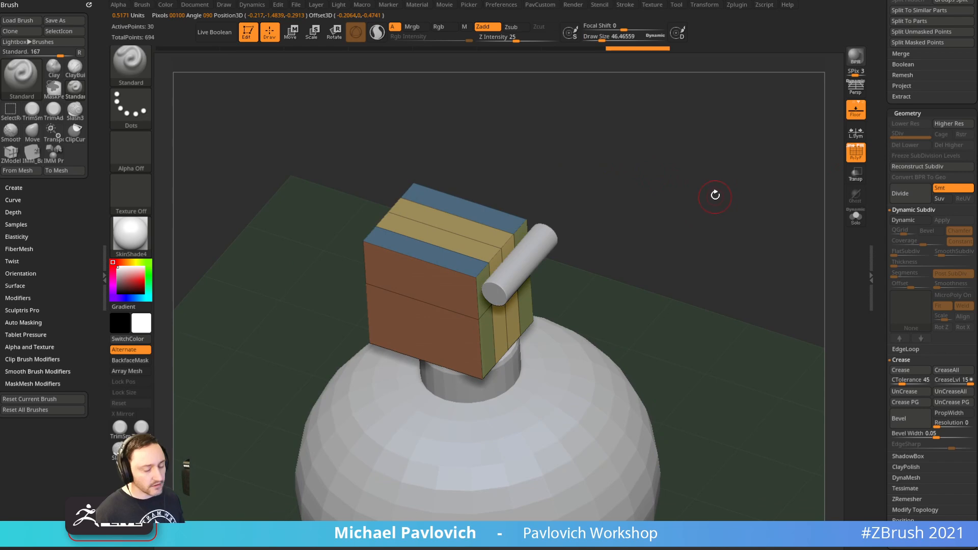
mouse_move(706, 174)
left_mouse_down("alt")
mouse_move(710, 194)
mouse_move(709, 179)
left_mouse_up("alt")
key("b")
key("z")
key("m")
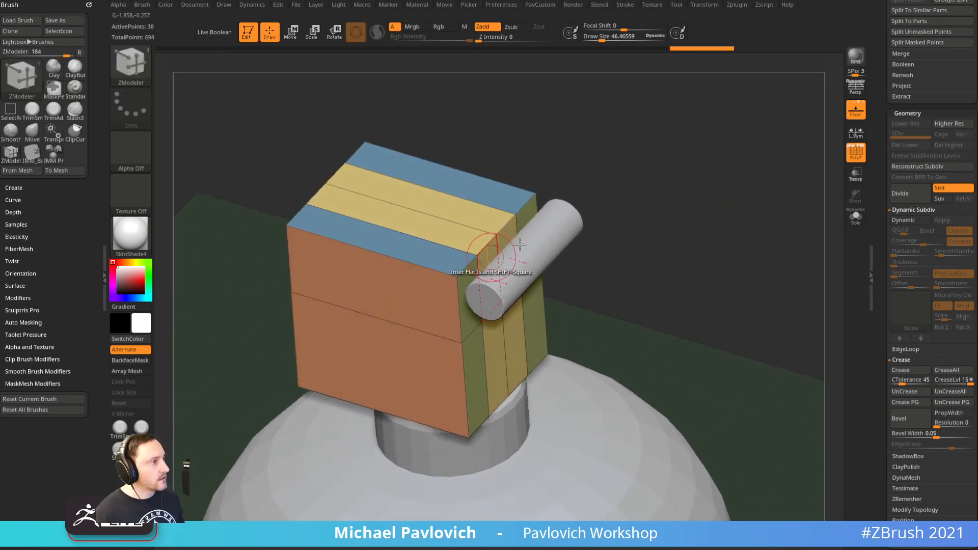
left_click(856, 217)
mouse_move(814, 218)
left_mouse_down()
mouse_move(772, 220)
mouse_move(501, 311)
left_mouse_up()
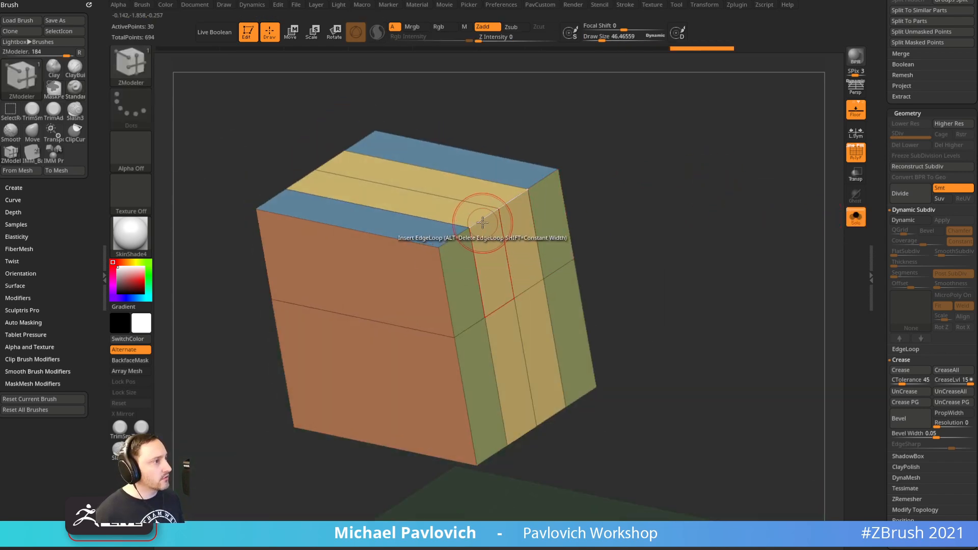
Pull the box's top edge into a tapered wedge with Edge QMesh, then turn Solo off
key("space")
left_click(393, 319)
left_click_drag(586, 214, 604, 191)
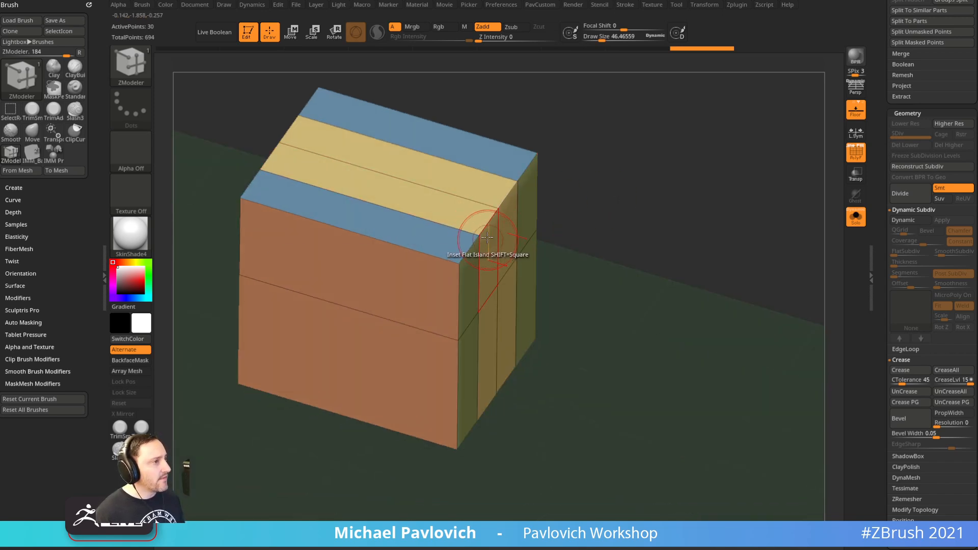
key("space")
left_click(544, 224)
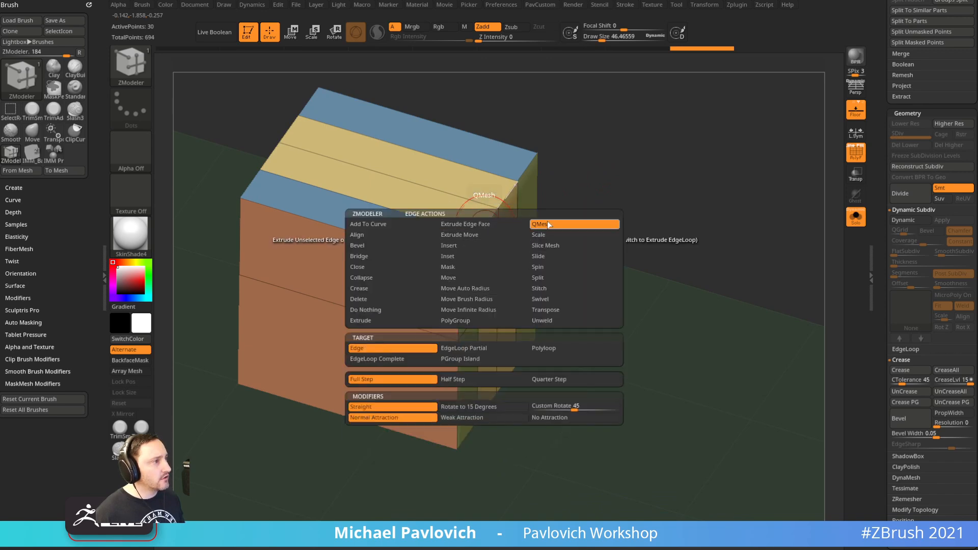
left_click_drag(505, 229, 520, 232)
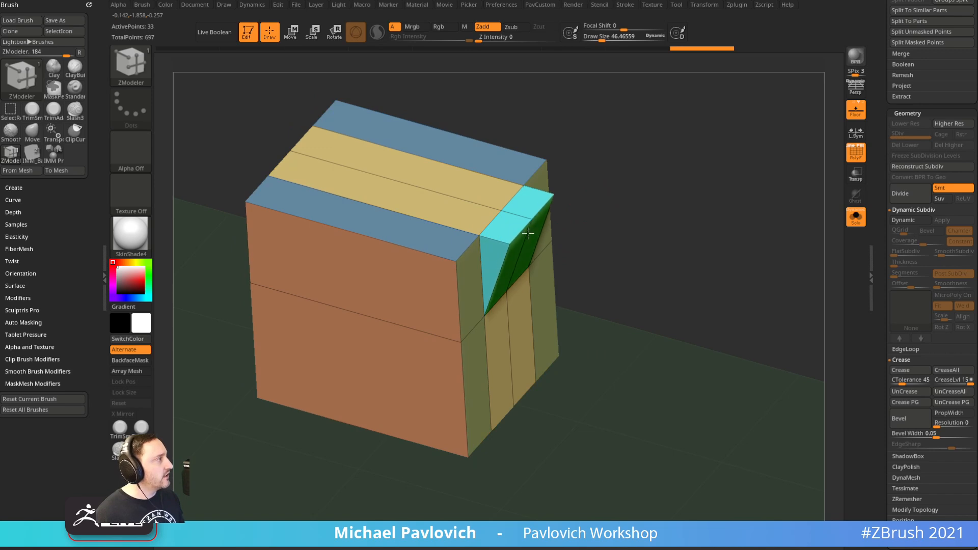
left_click_drag(675, 189, 694, 186, "shift")
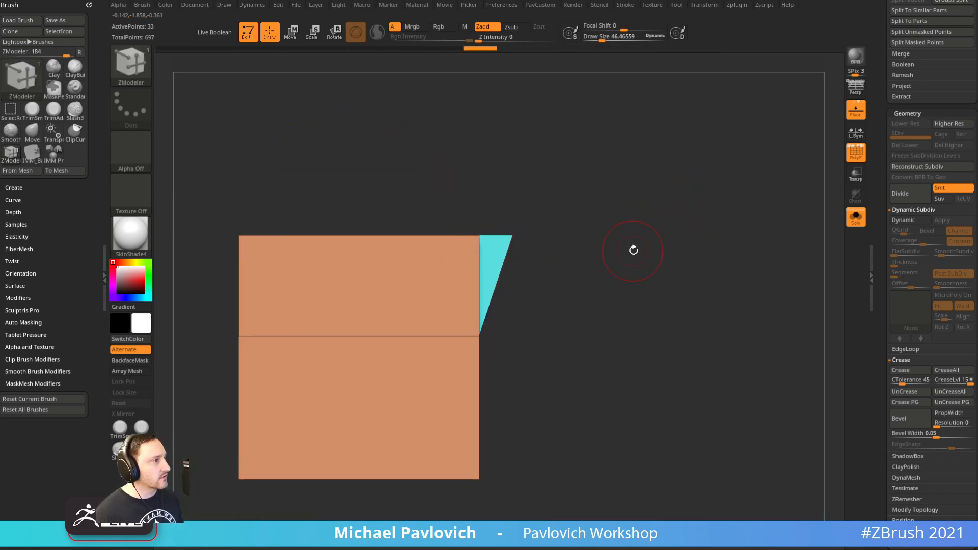
left_click(858, 218)
Mask everything but the wedge tip and stretch the tip outward with the move gizmo
left_click_drag(675, 208, 693, 210, "alt")
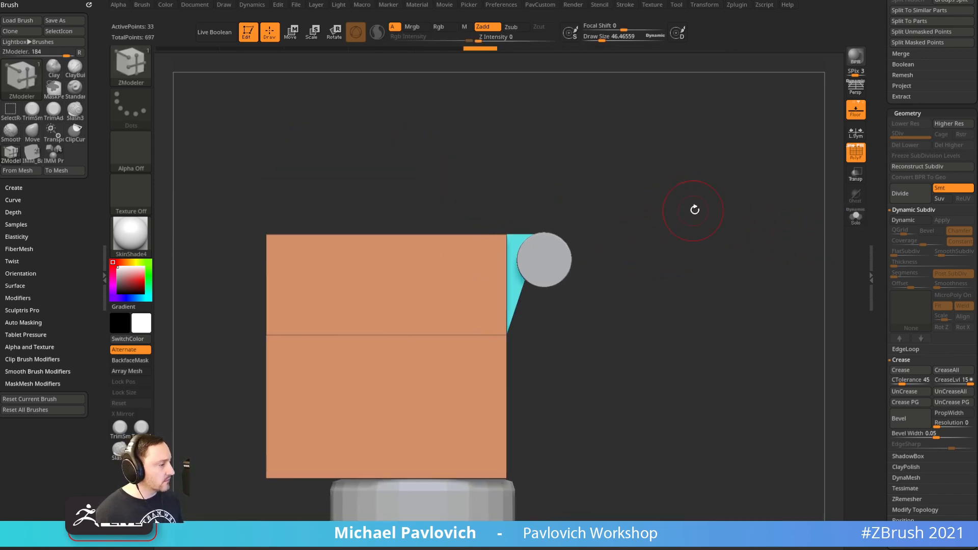
left_click_drag(618, 200, 537, 307, "ctrl+alt")
key("w")
mouse_move(567, 355)
left_mouse_down()
mouse_move(597, 354)
mouse_move(573, 355)
left_mouse_up()
key("q")
View the box from an angle with the wireframe hidden and the front reference image shown
mouse_move(615, 294)
left_mouse_down()
mouse_move(773, 277)
mouse_move(737, 201)
left_mouse_up()
left_click(850, 161)
mouse_move(732, 167)
left_mouse_down("alt")
mouse_move(714, 144)
mouse_move(679, 219)
left_mouse_up("alt")
key("1")
mouse_move(637, 242)
left_mouse_down("alt")
mouse_move(656, 225)
mouse_move(647, 231)
left_mouse_up("alt")
left_click_drag(647, 230, 667, 186, "alt")
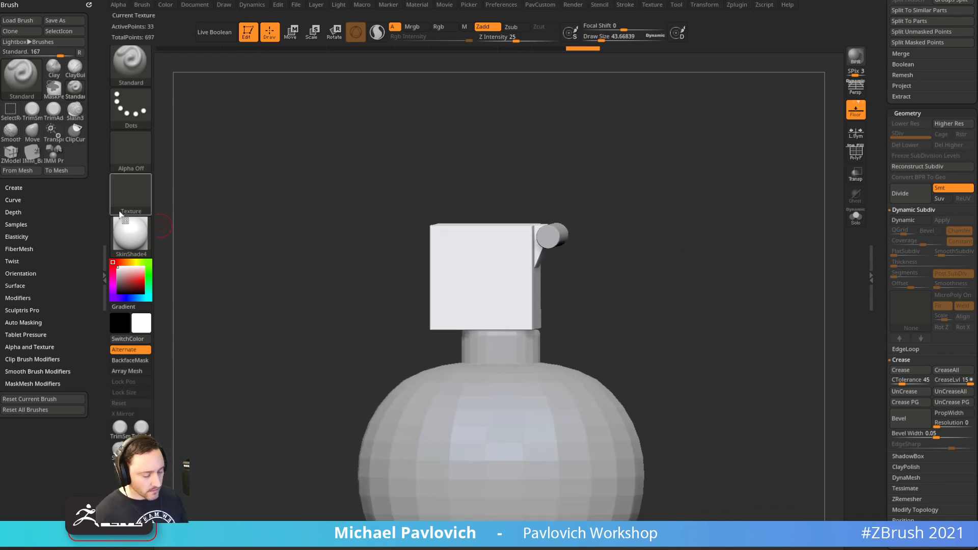
key("shift+z")
Enlarge the brush, isolate the box with Solo, and show polygroup colours and wireframe
key("s")
mouse_move(592, 203)
left_mouse_down()
mouse_move(611, 203)
mouse_move(583, 200)
left_mouse_up()
key("s")
left_click(857, 216)
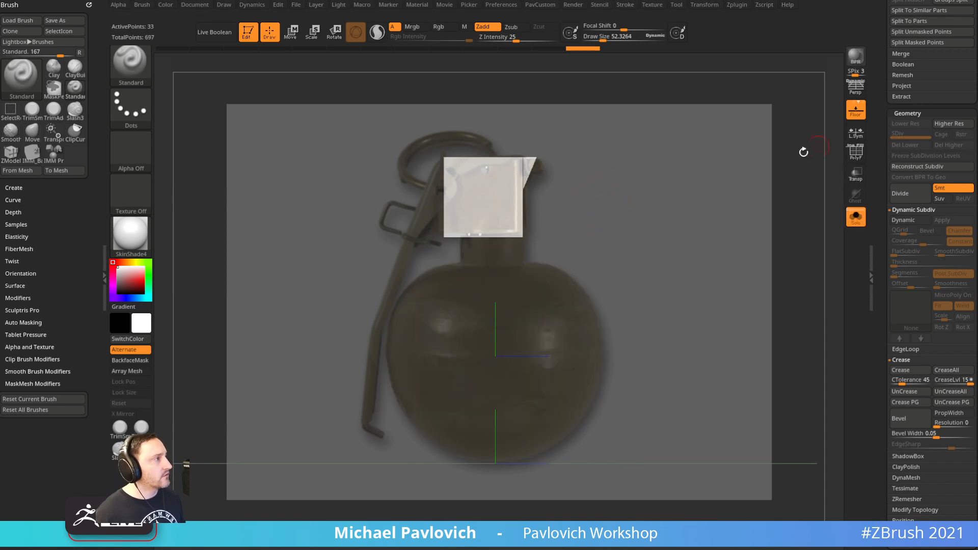
key("shift+z")
left_click_drag(736, 188, 737, 202)
left_click(856, 152)
left_click_drag(715, 295, 719, 275)
Turn on dynamic subdivision for the box and inspect it up close with polygroups shown
key("d")
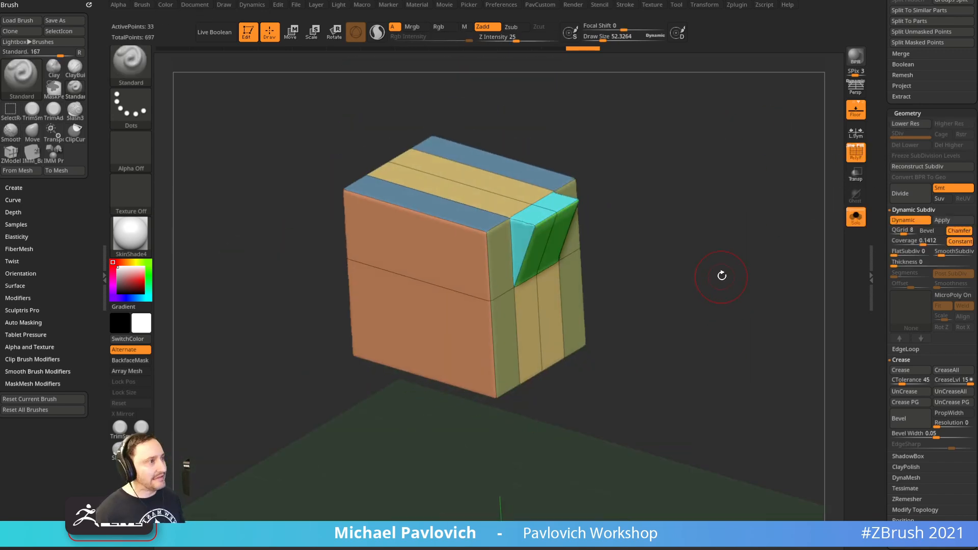
left_click(857, 159)
key("s")
left_click_drag(742, 195, 725, 199, "alt")
mouse_move(642, 213)
left_mouse_down()
mouse_move(625, 253)
mouse_move(679, 249)
left_mouse_up()
key("s")
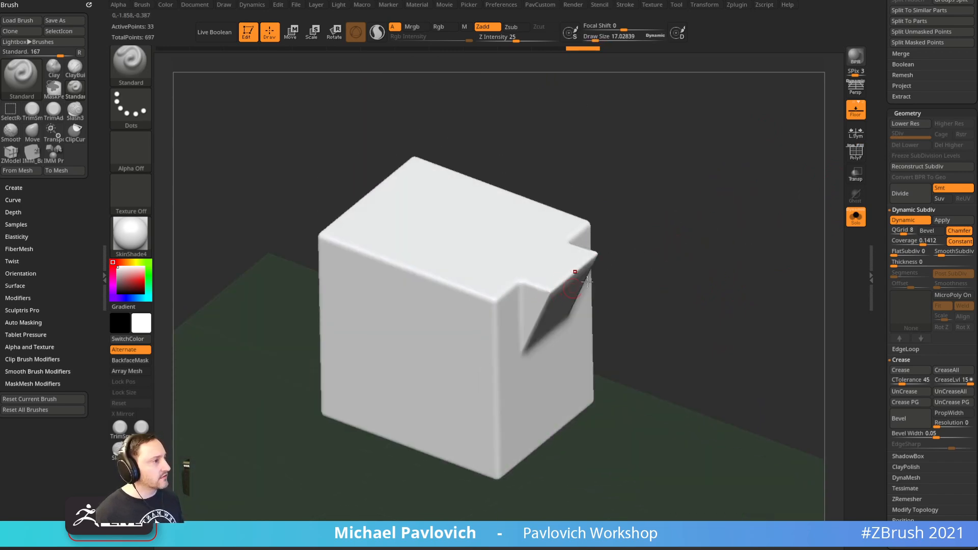
left_click(857, 158)
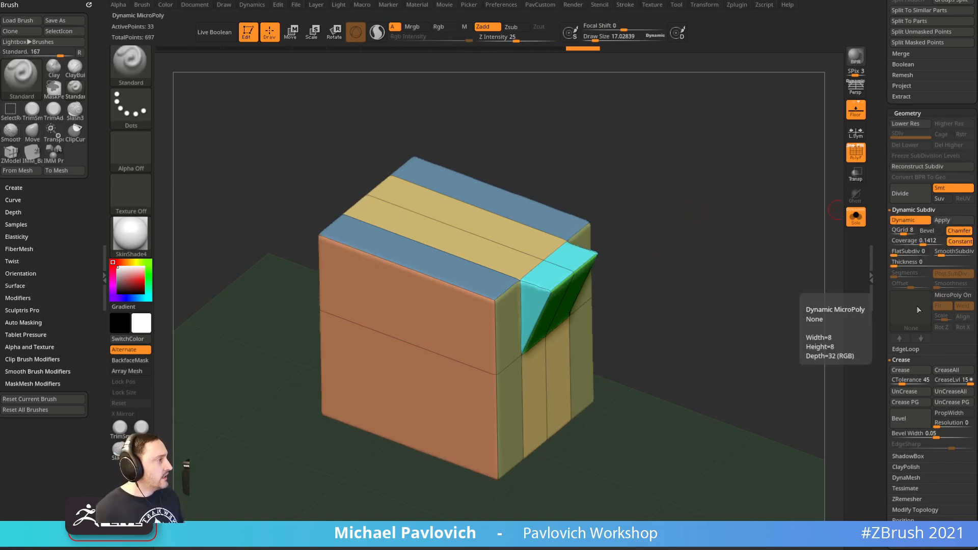
Crease the box borders, set QGrid to 0, and raise SmoothSubdiv to 4
left_click(910, 375)
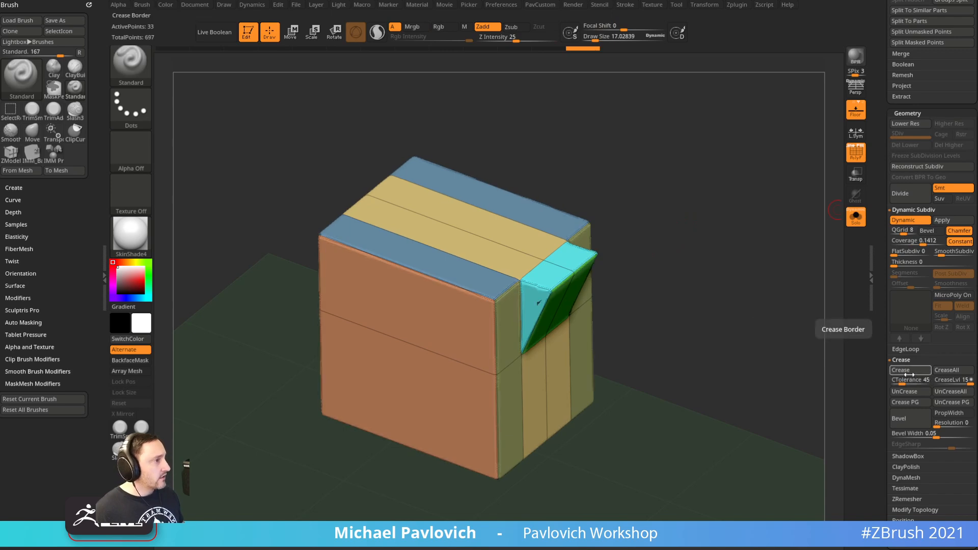
left_click_drag(903, 231, 890, 231)
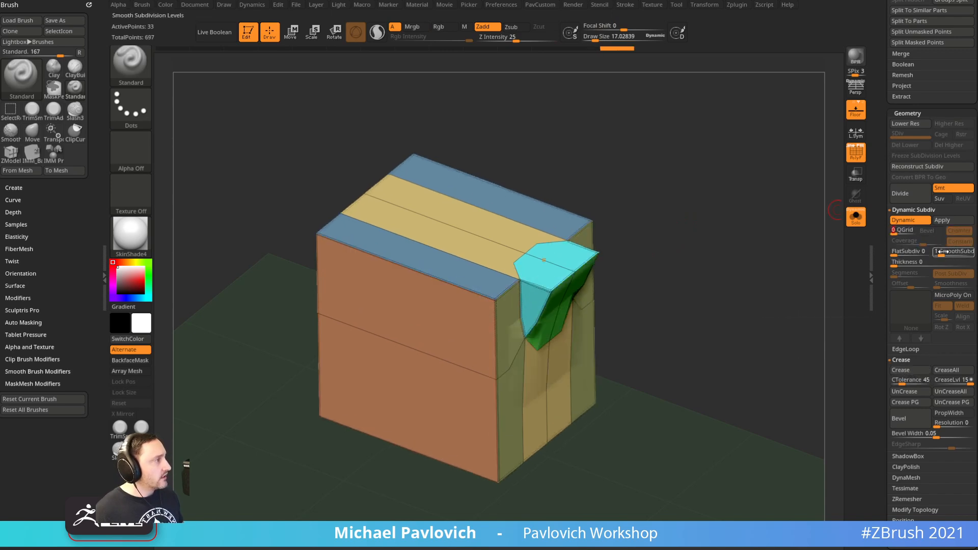
left_click_drag(943, 255, 951, 255)
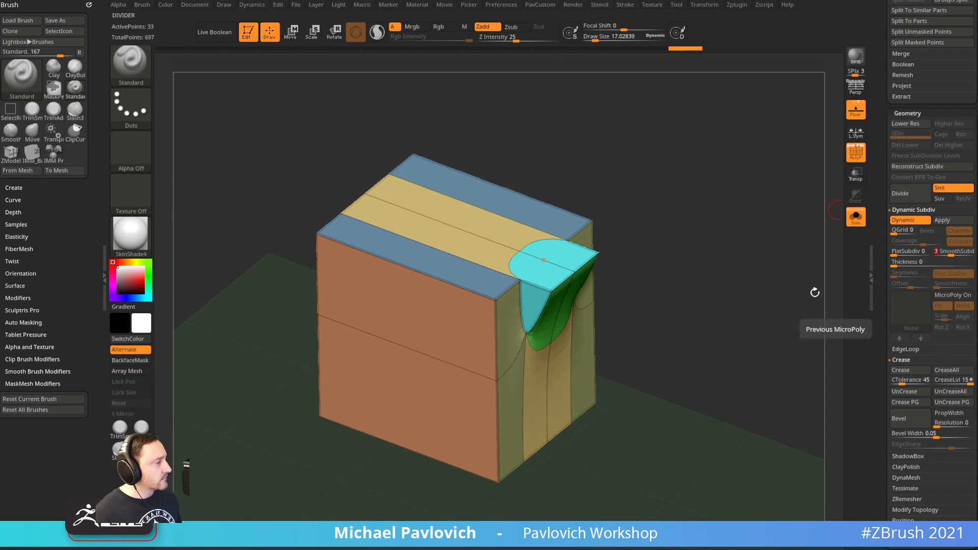
key("space")
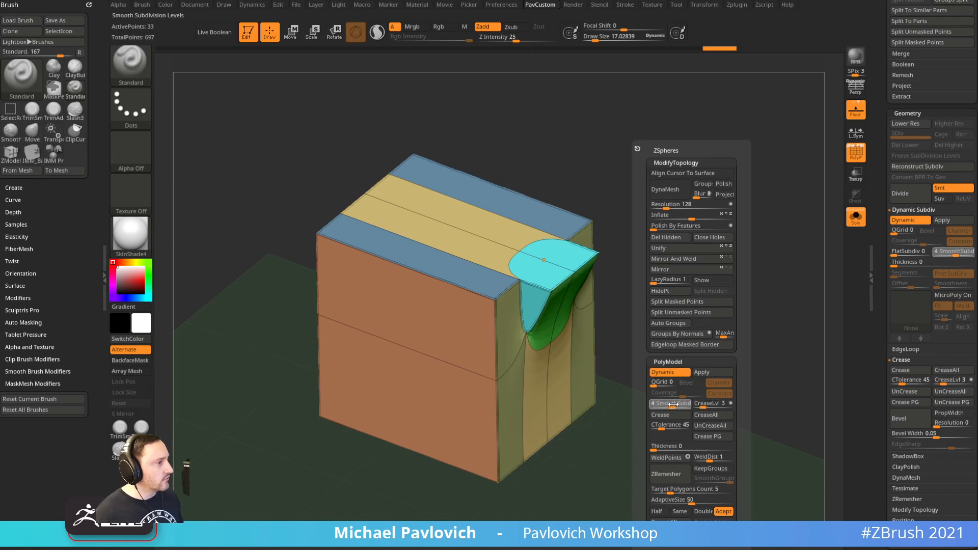
left_click_drag(673, 406, 678, 406)
Crease the notch's bottom edge loop using ZModeler Edge > Crease > EdgeLoop Complete
mouse_move(759, 351)
left_mouse_down()
mouse_move(670, 297)
mouse_move(663, 280)
left_mouse_up()
key("b")
key("z")
key("m")
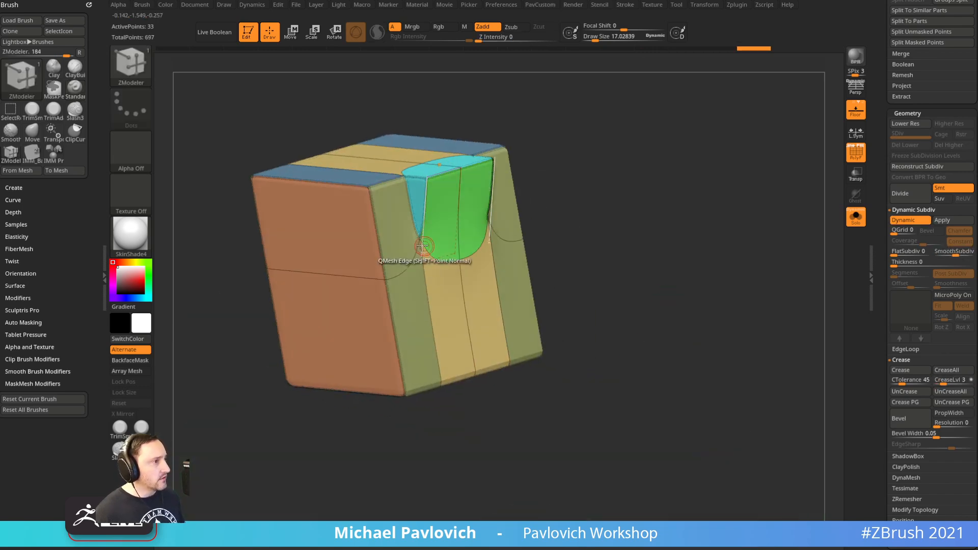
key("space")
left_click(327, 309)
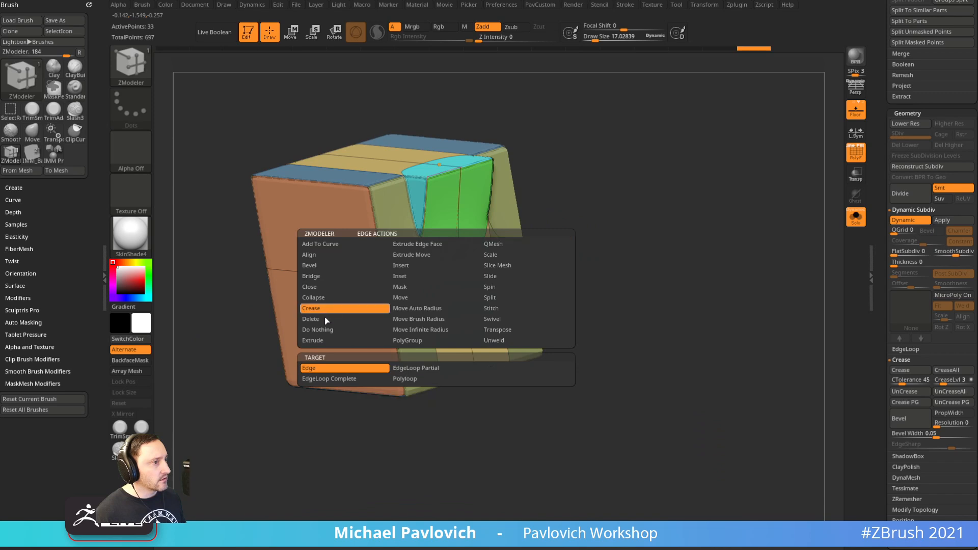
left_click(328, 379)
left_click(452, 261)
Unhide the other parts and hide the polygroup wireframe to review the rounded box
left_click_drag(608, 215, 812, 214)
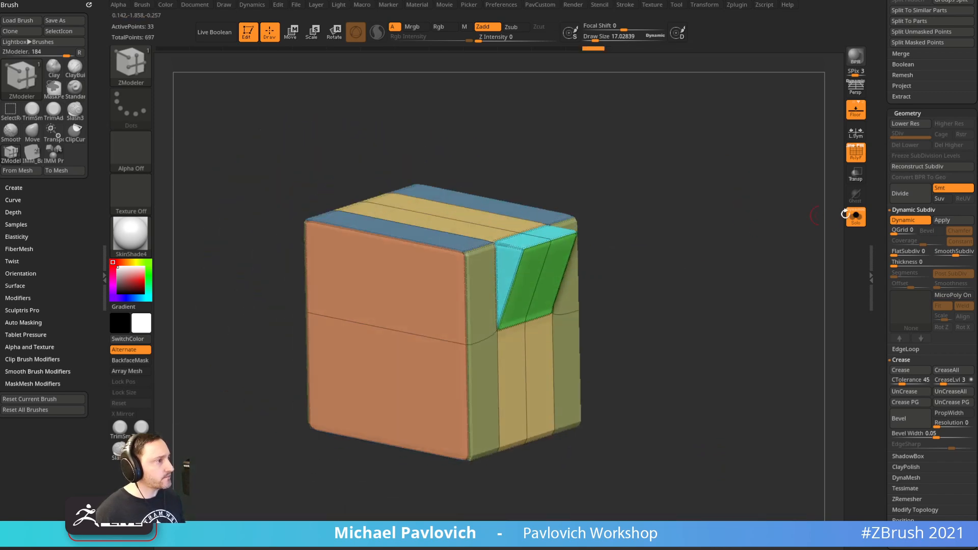
left_click(856, 216)
left_click(856, 153)
left_click_drag(749, 197, 745, 220)
Keep smooth subdivision at four levels and tilt the view so the box leans over the sphere
key("1")
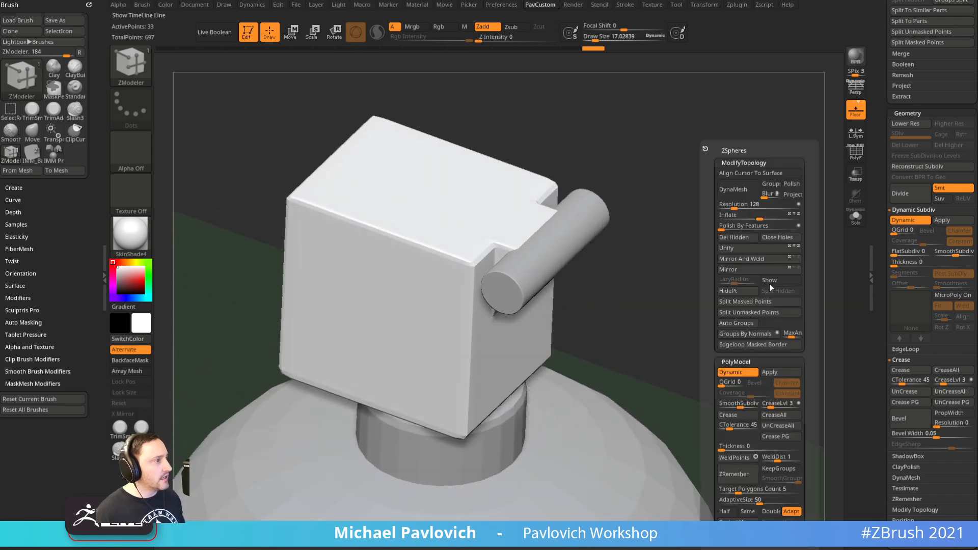
left_click(741, 404)
left_click_drag(706, 312, 716, 280)
key("s")
left_click(632, 214)
key("1")
mouse_move(633, 213)
left_mouse_down()
mouse_move(645, 249)
mouse_move(628, 193)
mouse_move(638, 258)
mouse_move(625, 259)
mouse_move(644, 238)
left_mouse_up()
Show the grenade reference, align the model with it, and select the sphere body
key("s")
key("shift+z")
key("f")
left_click_drag(602, 143, 574, 251)
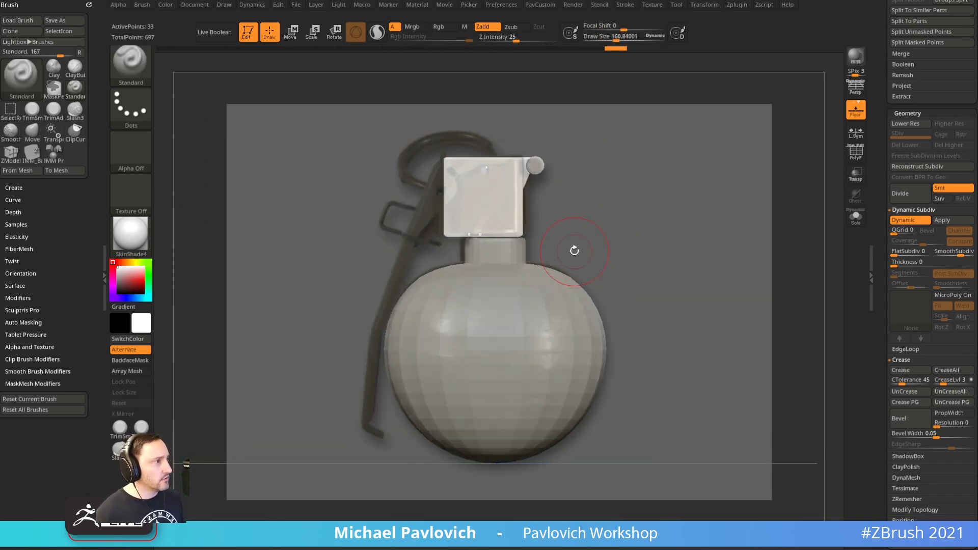
left_click(534, 302, "alt")
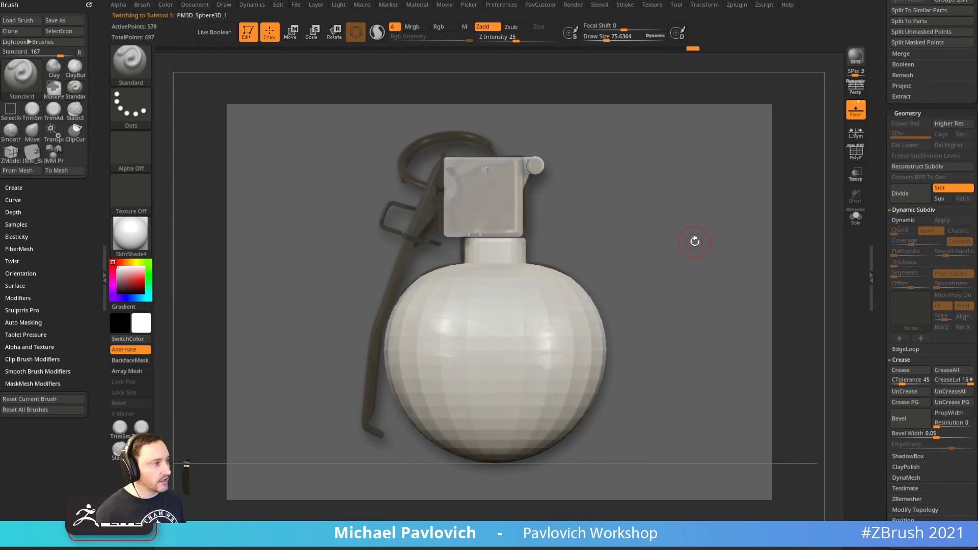
Isolate the sphere with its wireframe shown and move the reference photo out of the way
key("d")
left_click(858, 159)
left_click(856, 216)
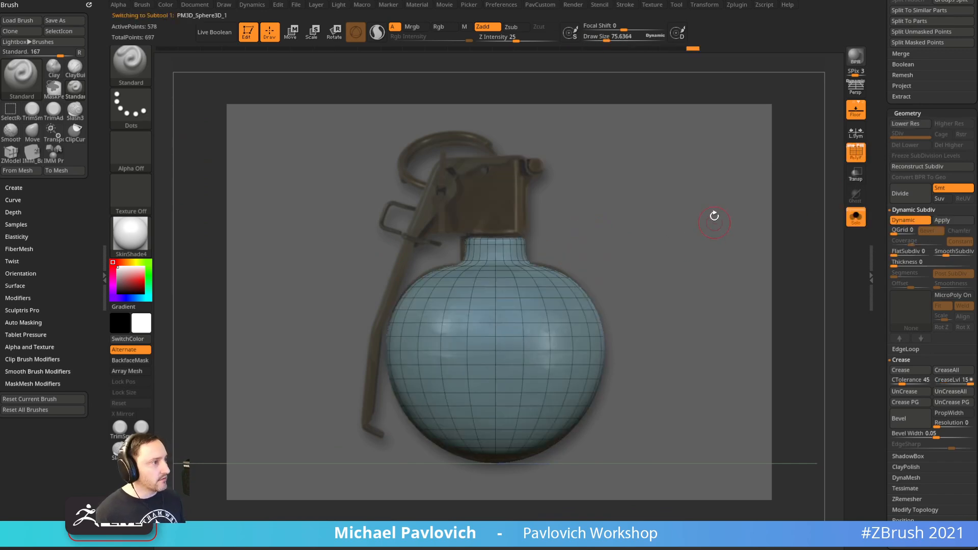
key("shift+d")
left_click_drag(721, 209, 722, 219)
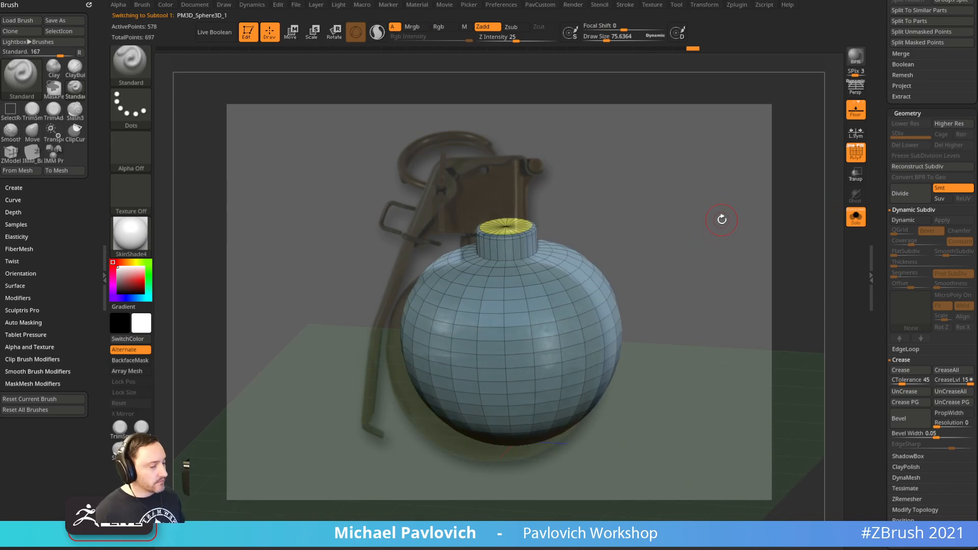
key("shift+z")
right_click_drag(735, 549, 729, 263)
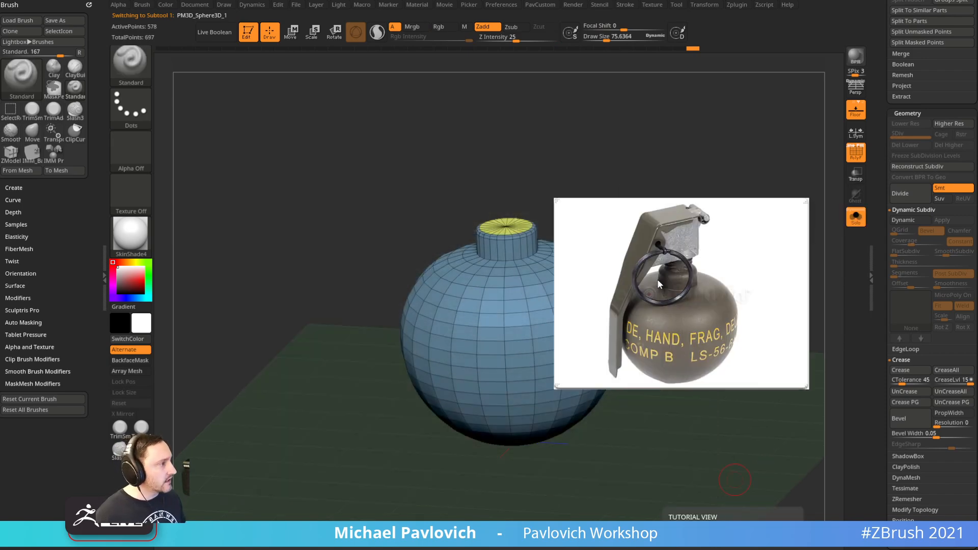
right_click_drag(656, 279, 754, 549)
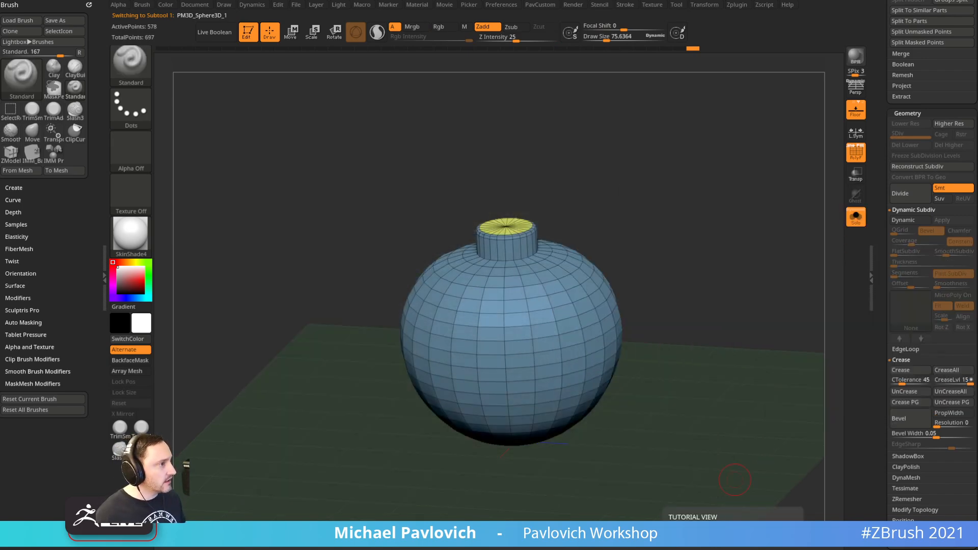
right_click_drag(638, 172, 692, 176)
Zoom onto the neck top, shrink the brush to 10.99, and set crease tolerance to 72
key("space")
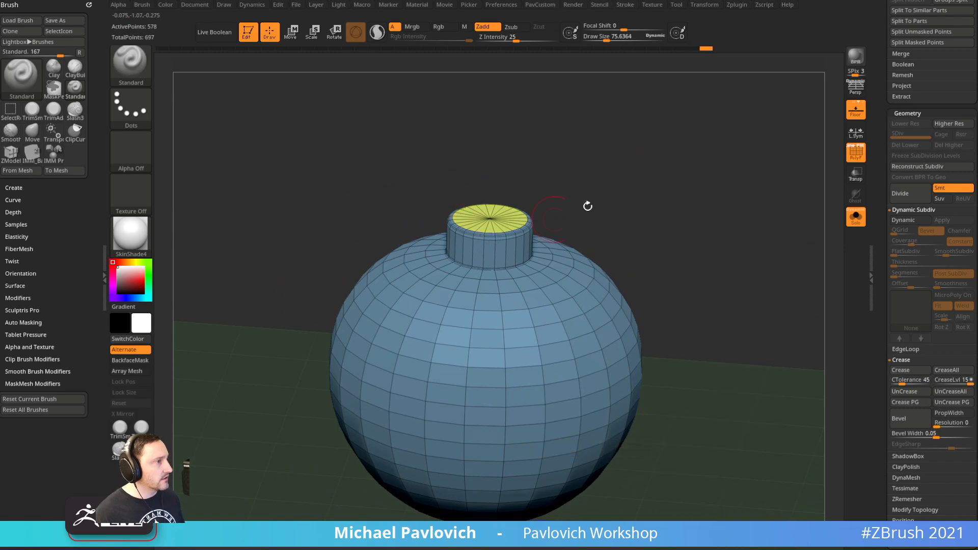
right_click_drag(555, 219, 577, 299, "ctrl")
right_click_drag(684, 136, 688, 255, "alt")
key("s")
left_click(653, 257)
right_click_drag(662, 222, 621, 245)
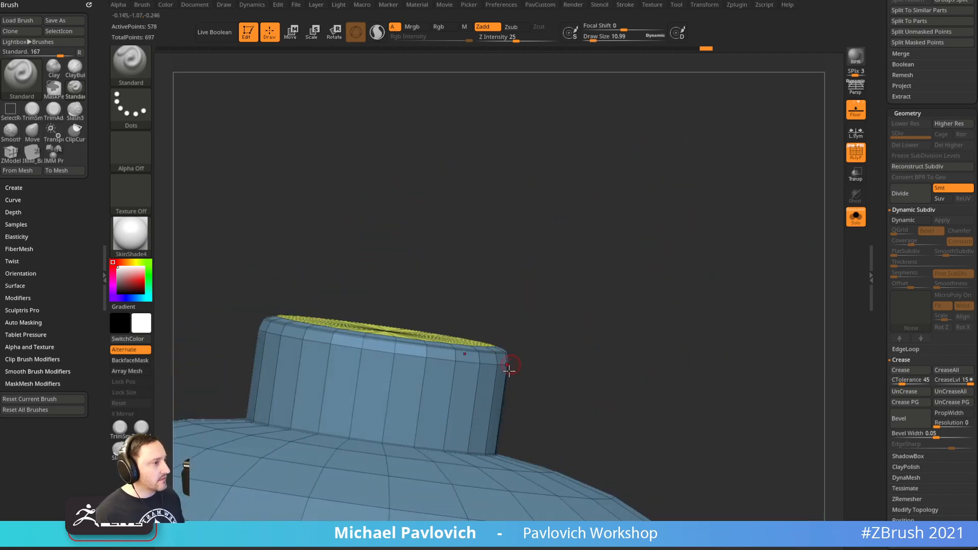
right_click_drag(651, 341, 661, 328)
key("space")
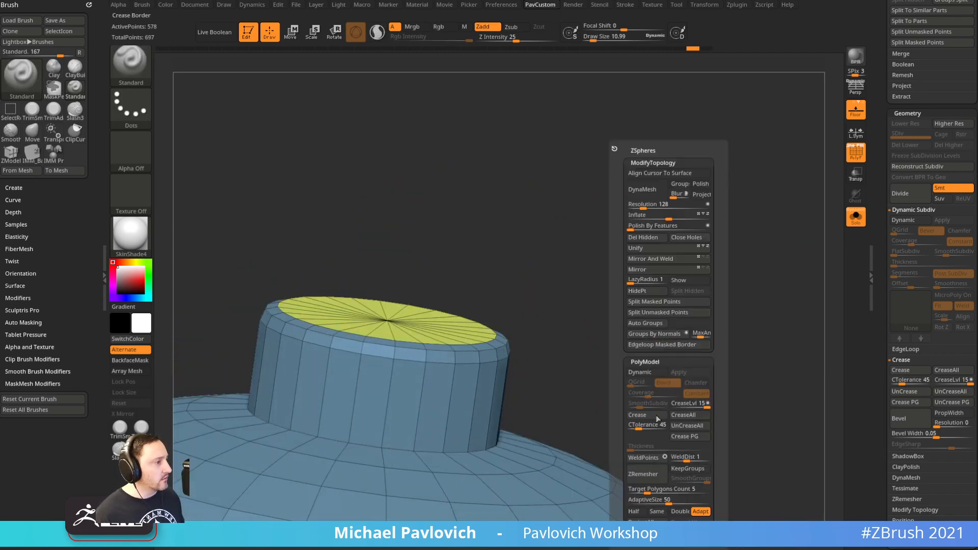
left_click_drag(639, 429, 644, 429)
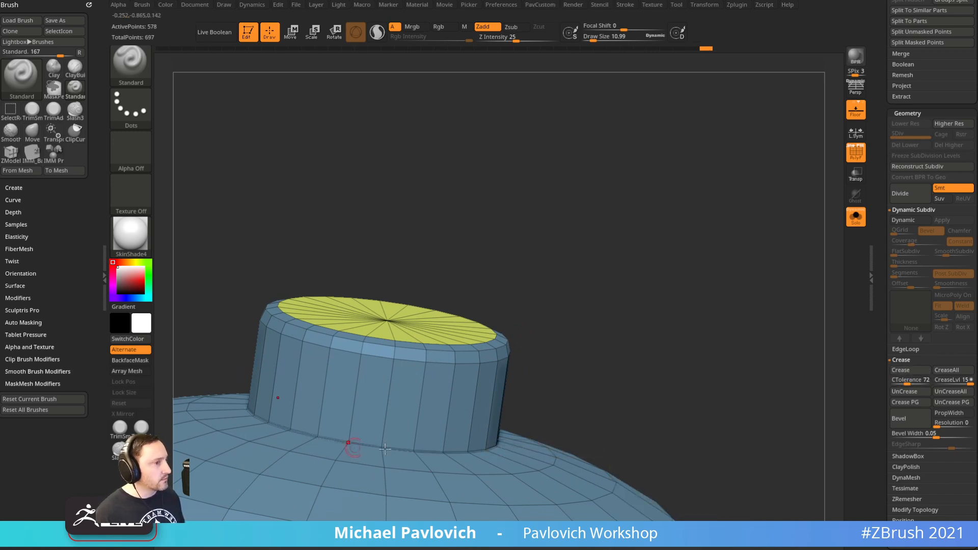
Enable dynamic subdivision on the body, lower crease level to 5, and raise SmoothSubdiv
key("d")
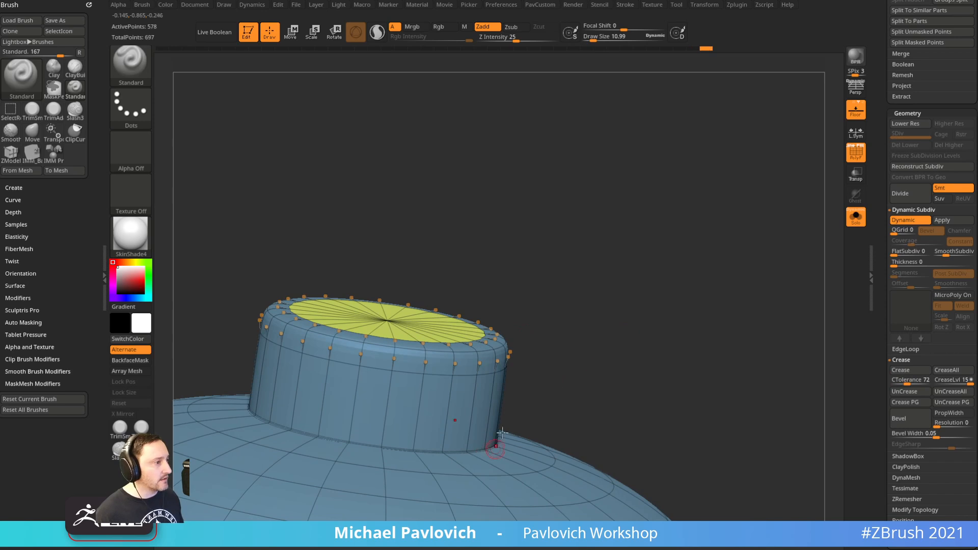
left_click(856, 154)
right_click_drag(756, 218, 706, 330, "ctrl")
key("space")
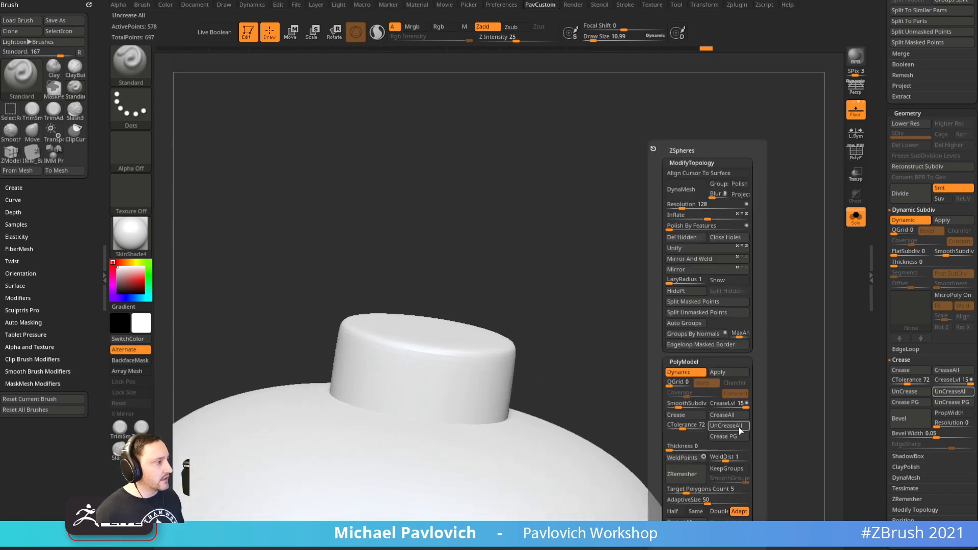
left_click(722, 408)
left_click_drag(680, 407, 689, 407)
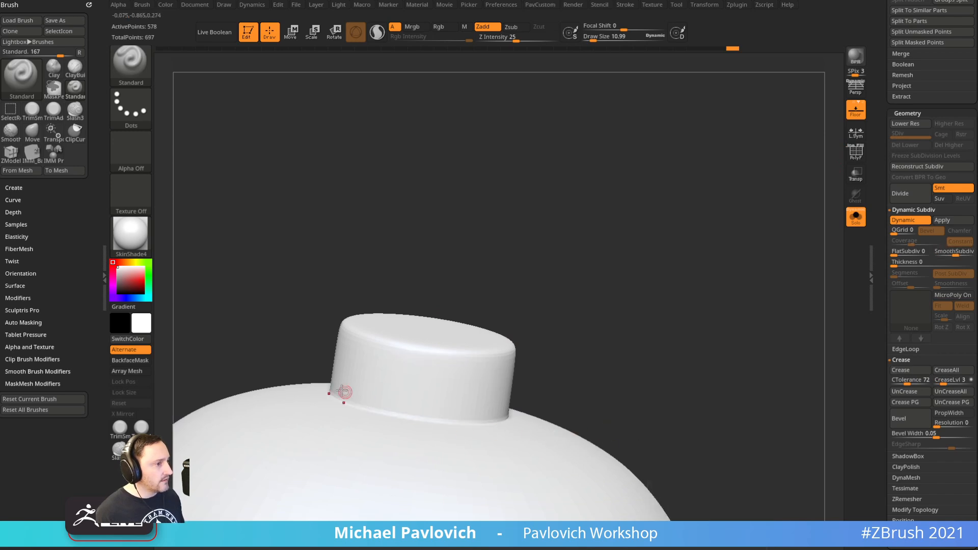
Frame the whole grenade with the housing and pin visible again in front view
key("f")
left_click(856, 216)
left_click_drag(742, 303, 726, 264, "shift")
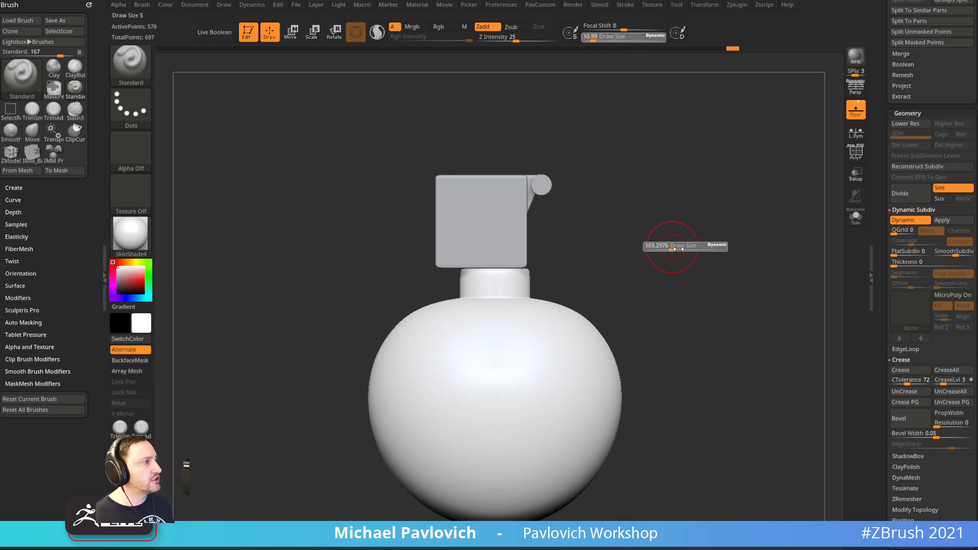
Select the fuse housing and shift it along one axis with the Transpose gizmo
key("w")
left_click(533, 195, "alt")
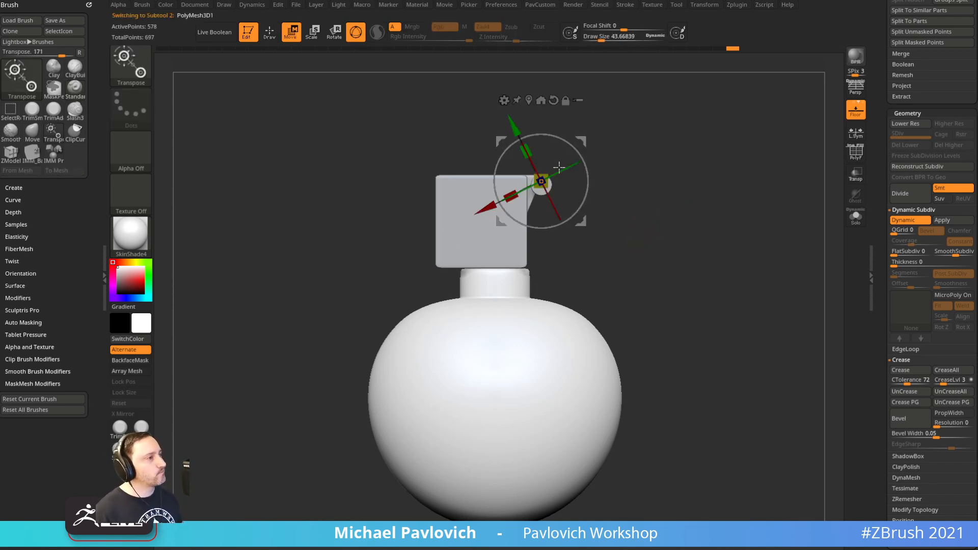
left_click(517, 194, "alt")
left_click_drag(579, 168, 606, 190)
left_click_drag(529, 221, 554, 224)
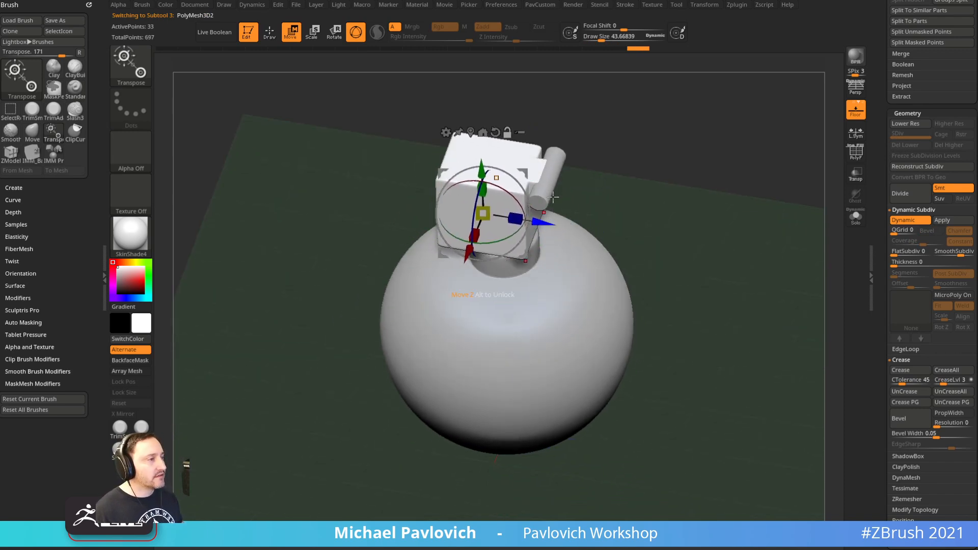
Re-centre the gizmo on the sphere body in front view and open the Transform menu
left_click_drag(587, 180, 579, 159, "shift")
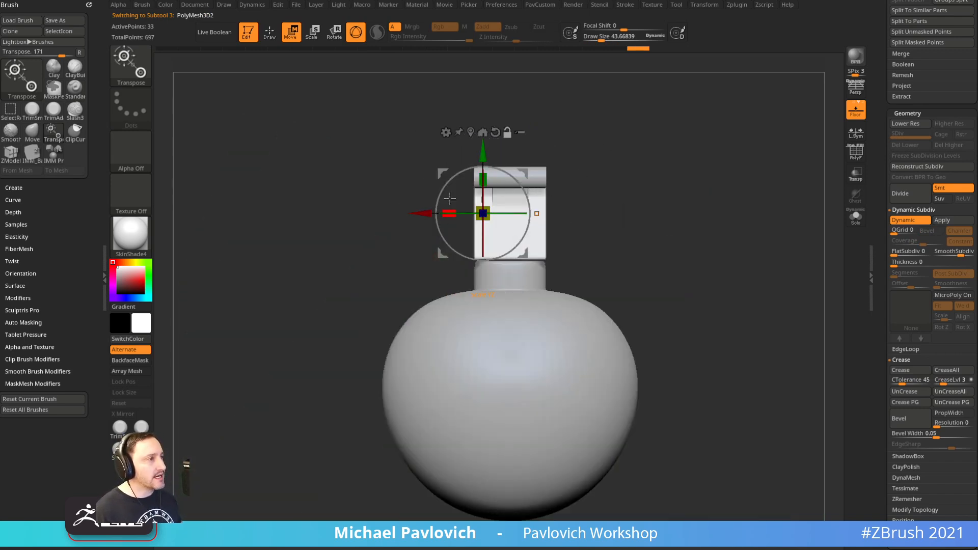
left_click_drag(482, 153, 482, 300, "alt")
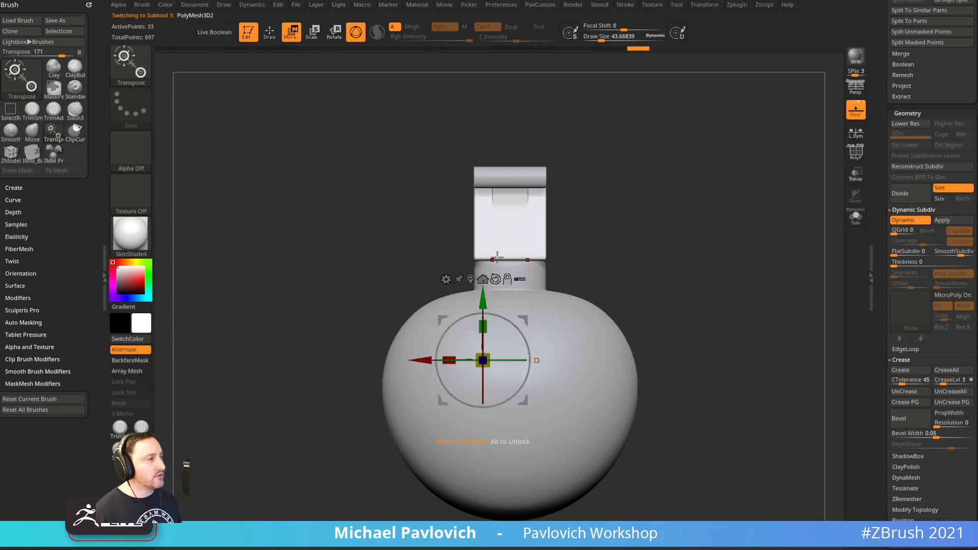
left_click(703, 5)
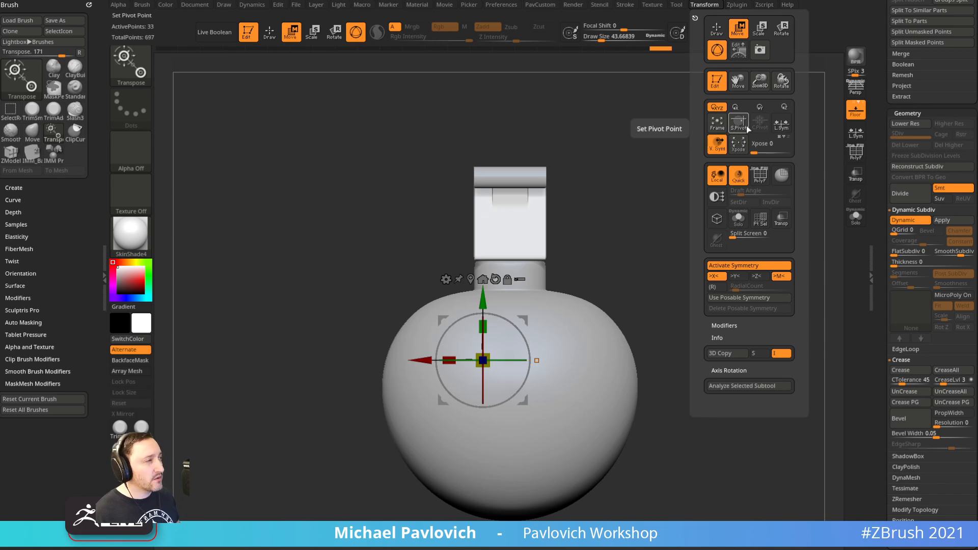
key("ctrl")
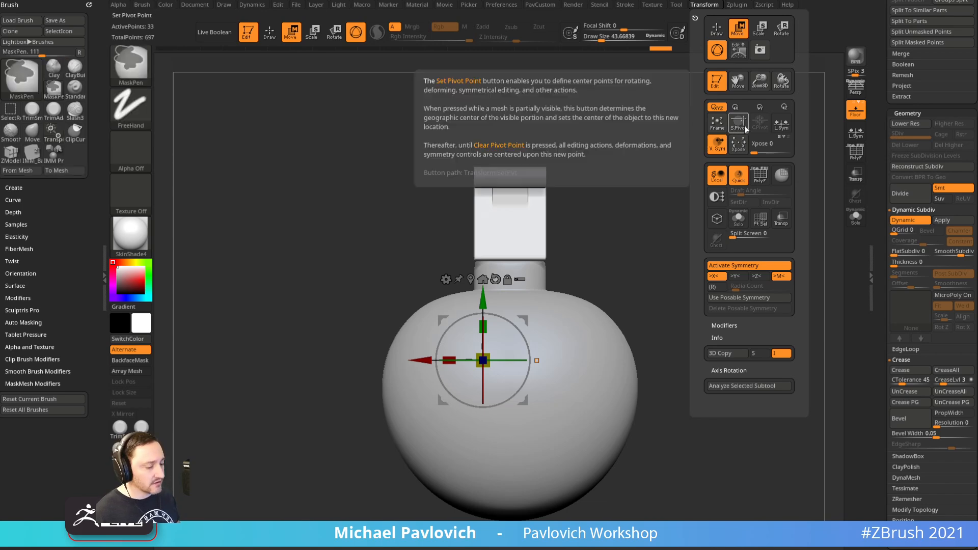
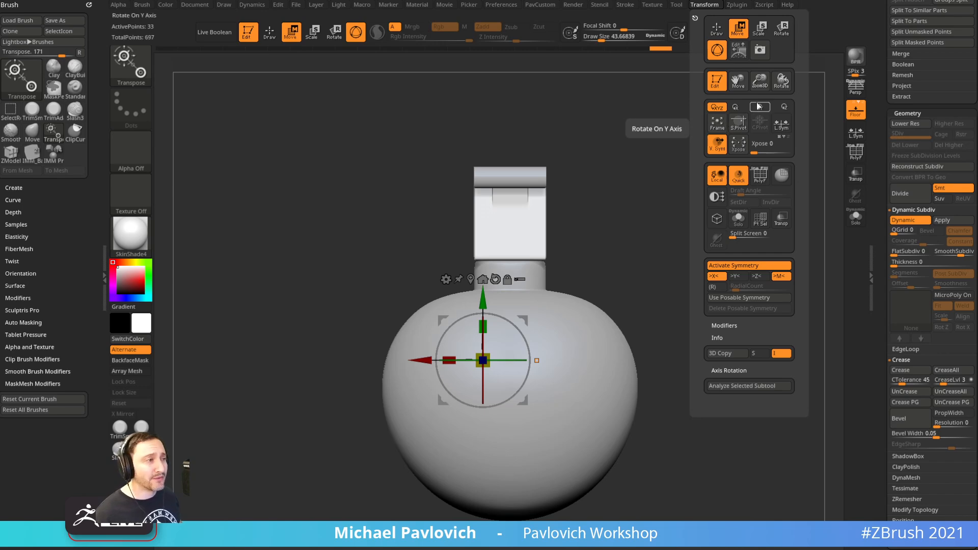
Leave Move mode for Draw and drop the brush Draw Size to 90.91
mouse_move(696, 180)
left_mouse_down()
mouse_move(732, 194)
mouse_move(681, 210)
mouse_move(639, 209)
left_mouse_up()
key("s")
key("q")
key("s")
key("s")
left_click(702, 7)
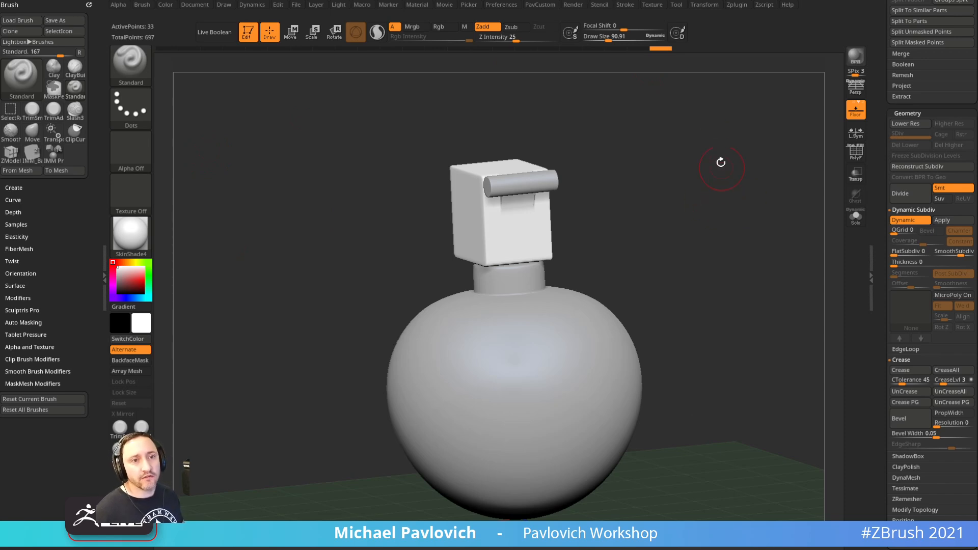
Show PolyF wireframe, turn off Dynamic Subdiv, and solo the cube head close up
left_click_drag(695, 210, 701, 212)
key("s")
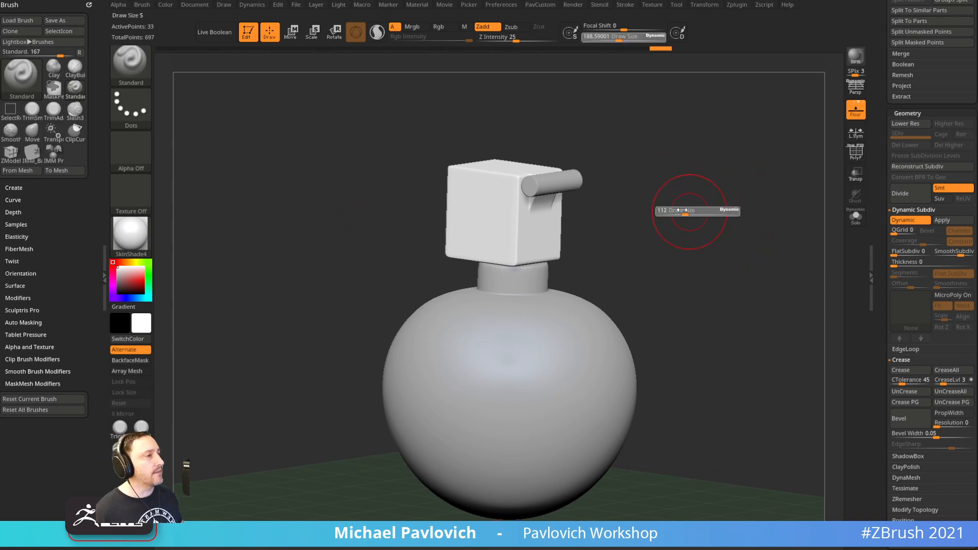
key("shift+f")
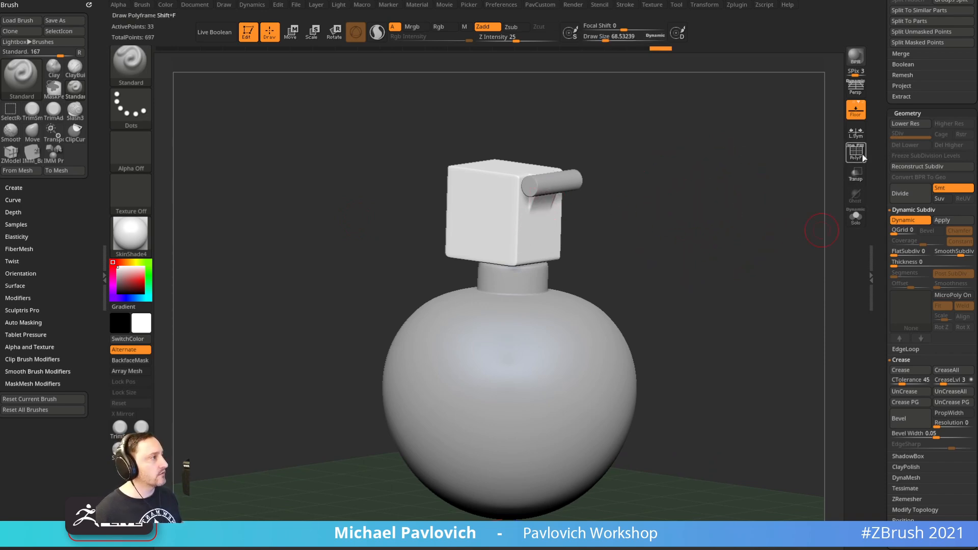
key("shift+d")
left_click(857, 222)
right_click_drag(751, 171, 726, 285, "ctrl")
key("s")
left_click_drag(726, 285, 716, 286)
right_click_drag(681, 265, 628, 262)
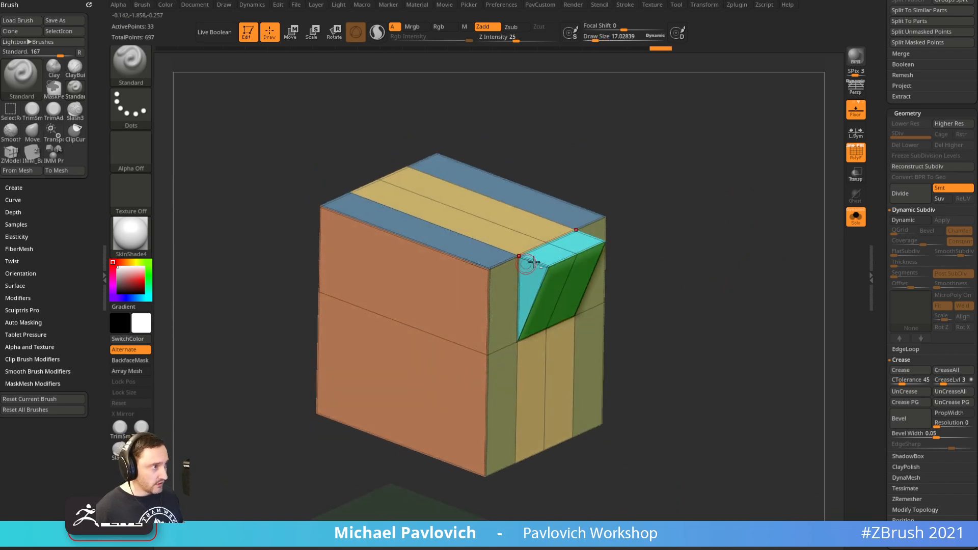
Pick the ZModeler brush with Crease as the edge action, then unsolo the model
key("b")
key("z")
key("m")
key("b")
key("z")
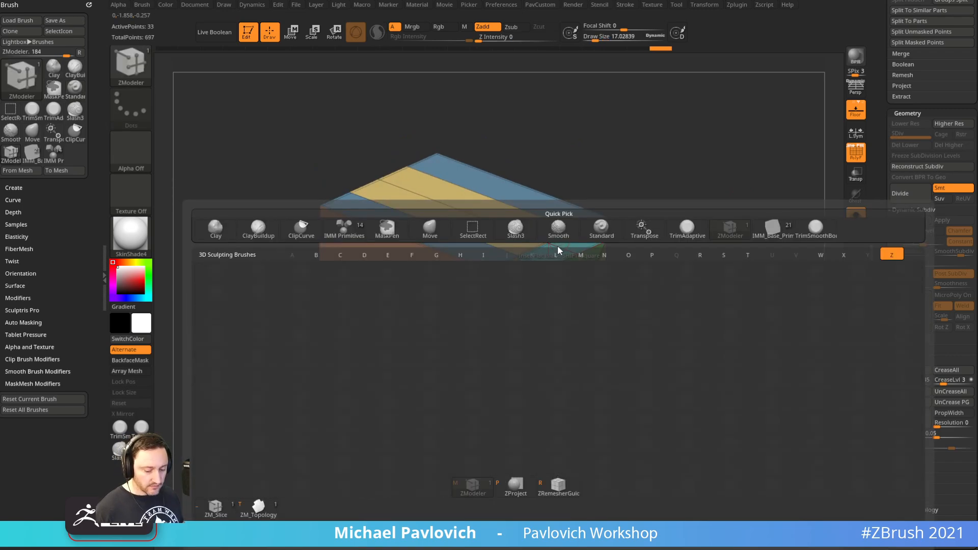
key("m")
key("space")
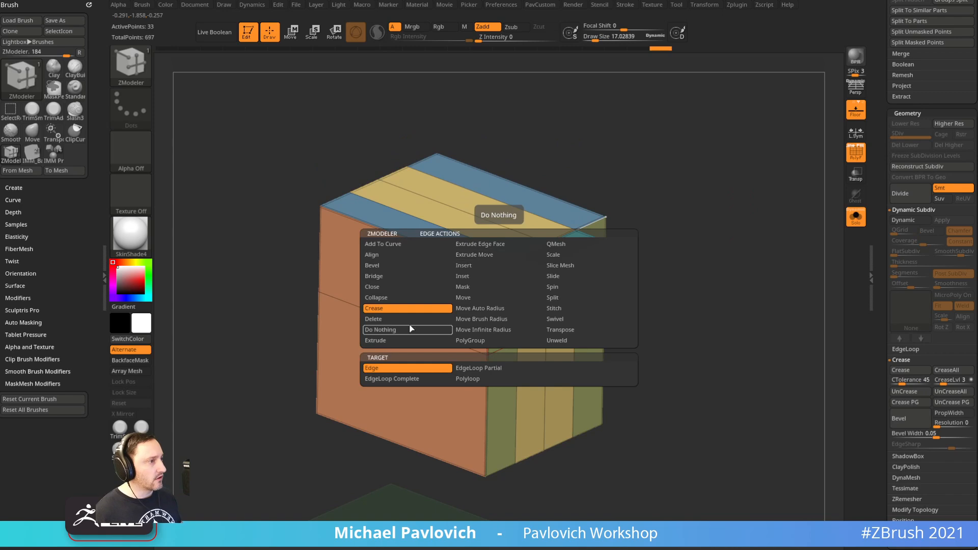
left_click(410, 312)
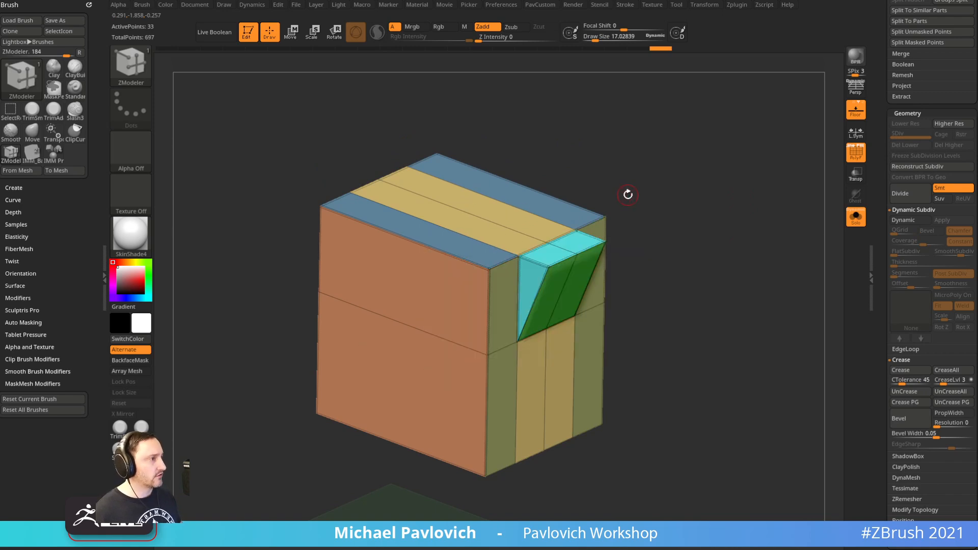
left_click(633, 292)
Select the sphere base subtool, solo it and frame its top
left_click(566, 500, "alt")
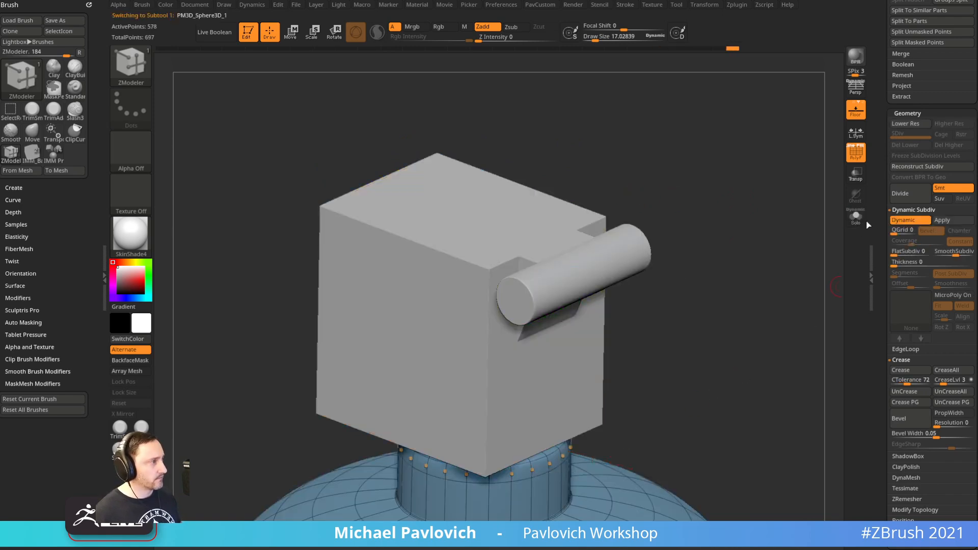
left_click(856, 217)
key("f")
Run UnCreaseAll then Crease on the sphere, turn off Dynamic Subdiv, zoom to the neck
key("space")
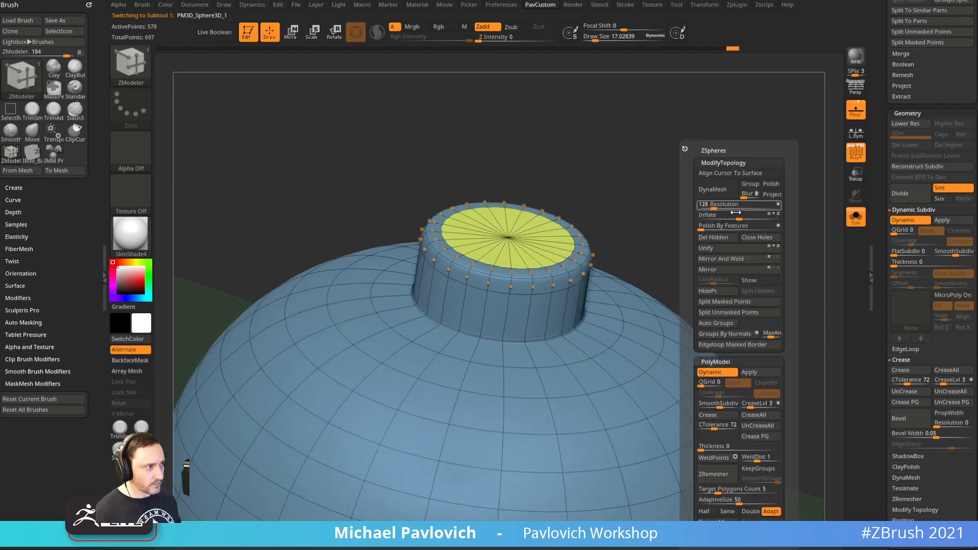
key("grave")
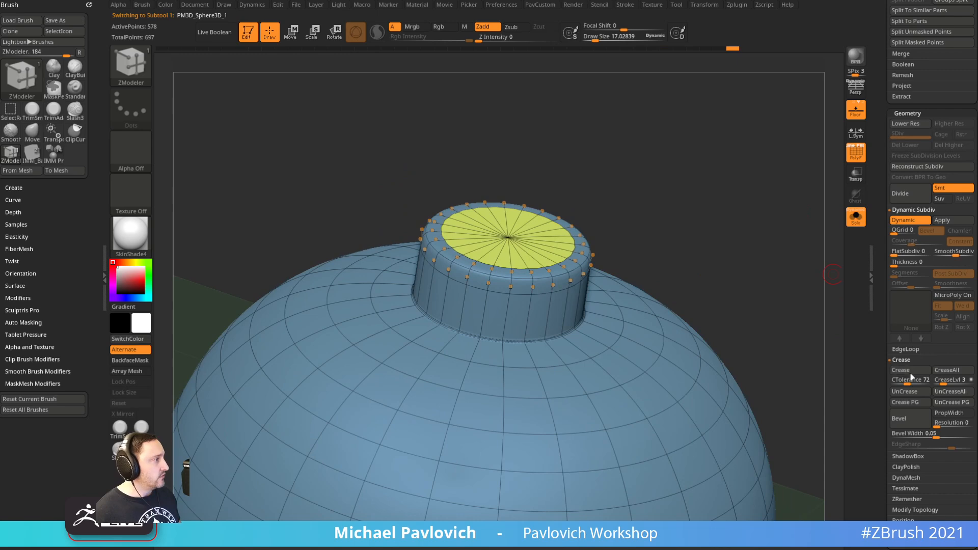
key("grave")
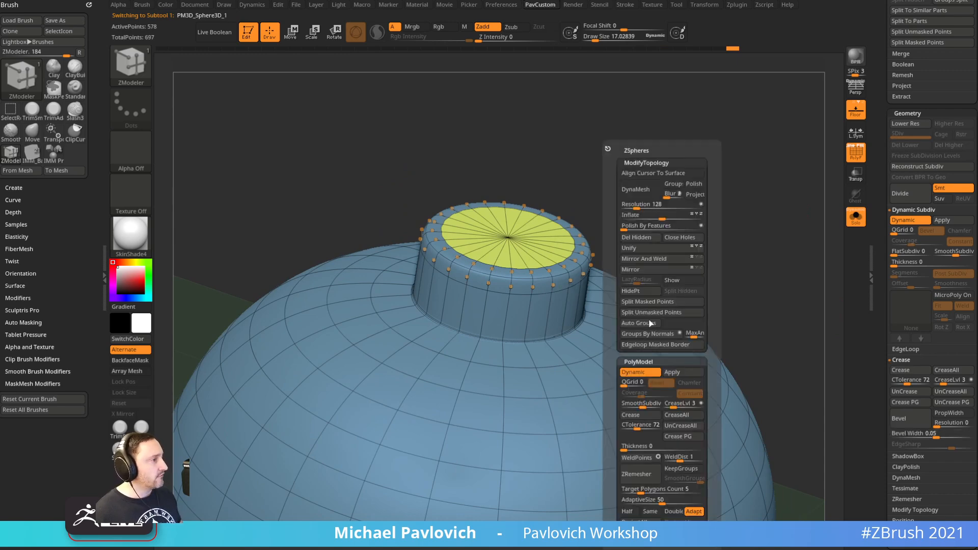
left_click(681, 429)
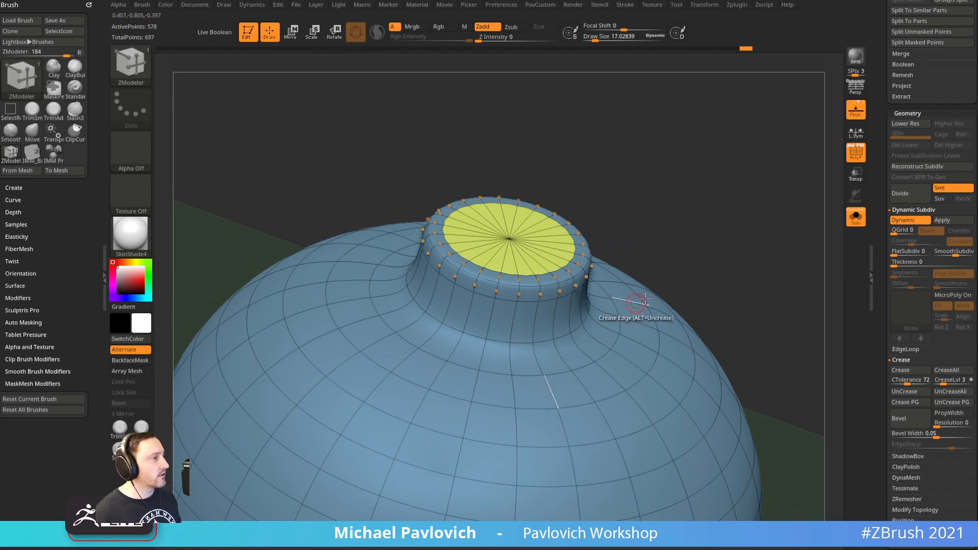
key("grave")
left_click(678, 417)
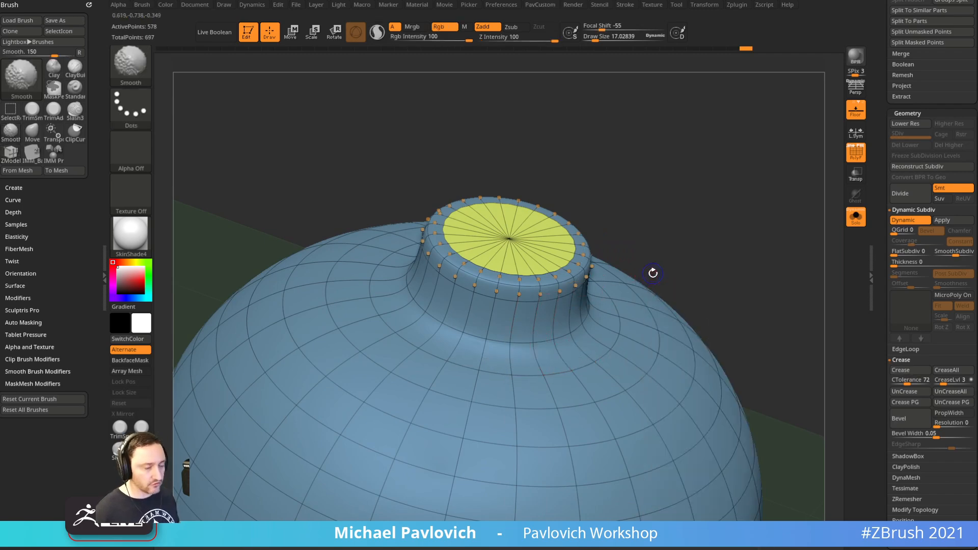
key("shift+d")
left_click_drag(701, 278, 730, 248, "alt")
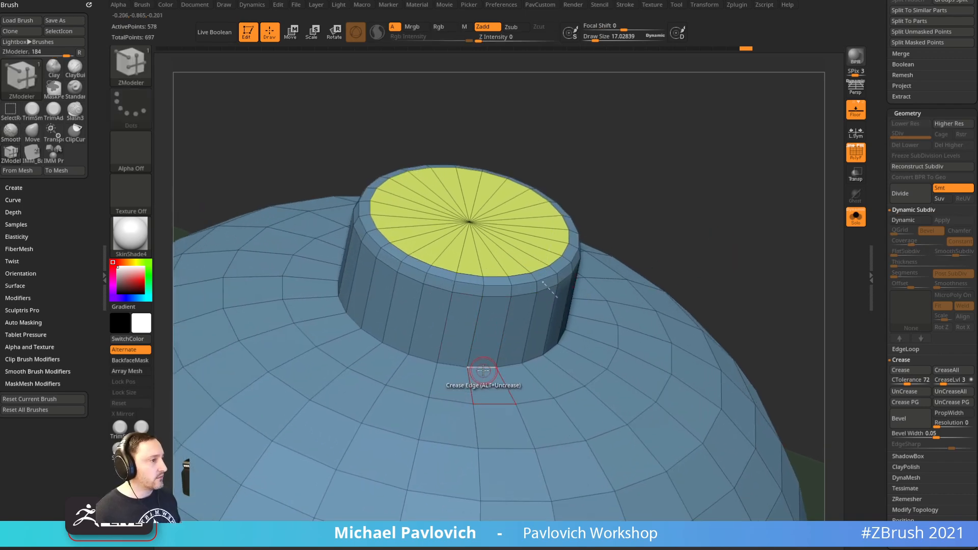
Crease the complete edge loop around the base of the sphere's neck
key("space")
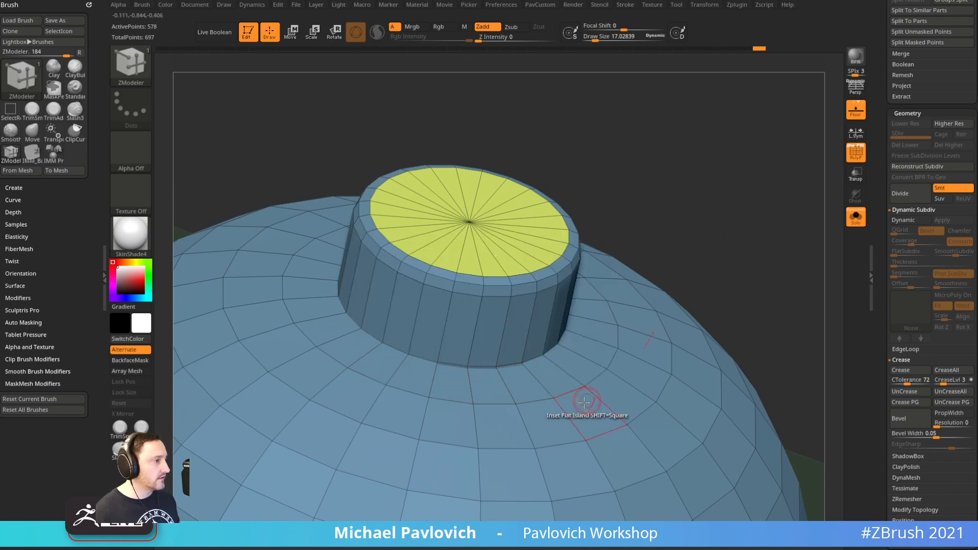
key("space")
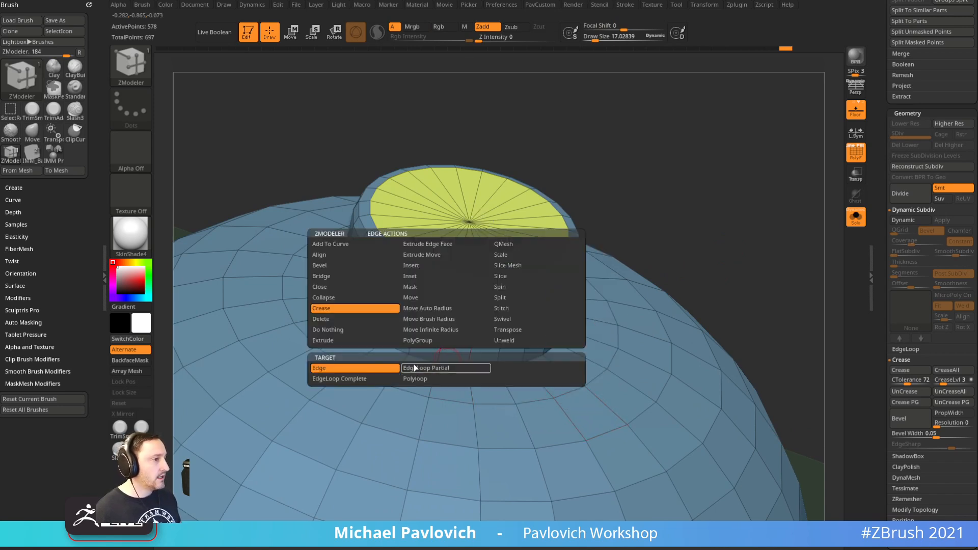
left_click(355, 379)
left_click(453, 367)
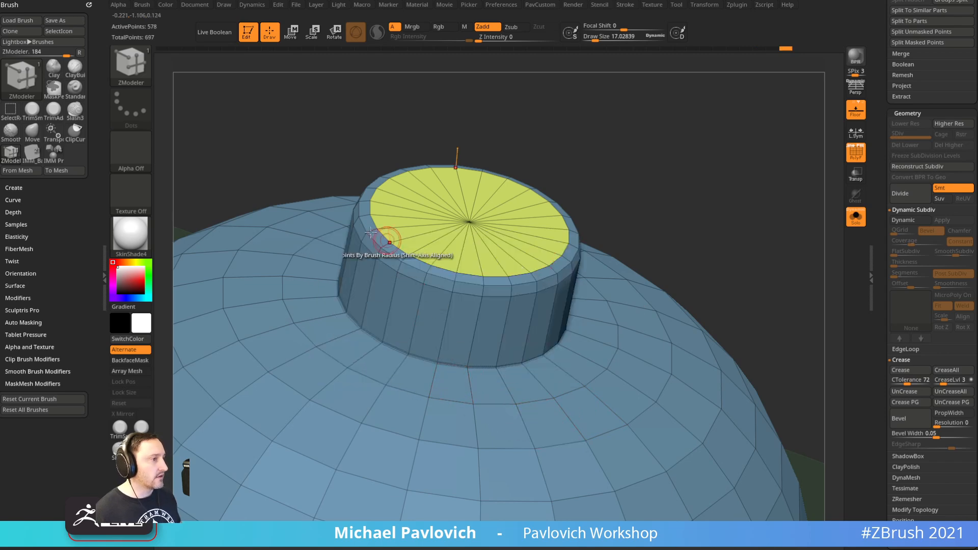
Preview the crease with Dynamic Subdiv on the whole grenade, then re-solo the sphere with PolyF
right_click_drag(695, 245, 731, 232, "ctrl")
key("d")
left_click(852, 218)
left_click(851, 153)
right_click_drag(730, 231, 830, 220, "ctrl")
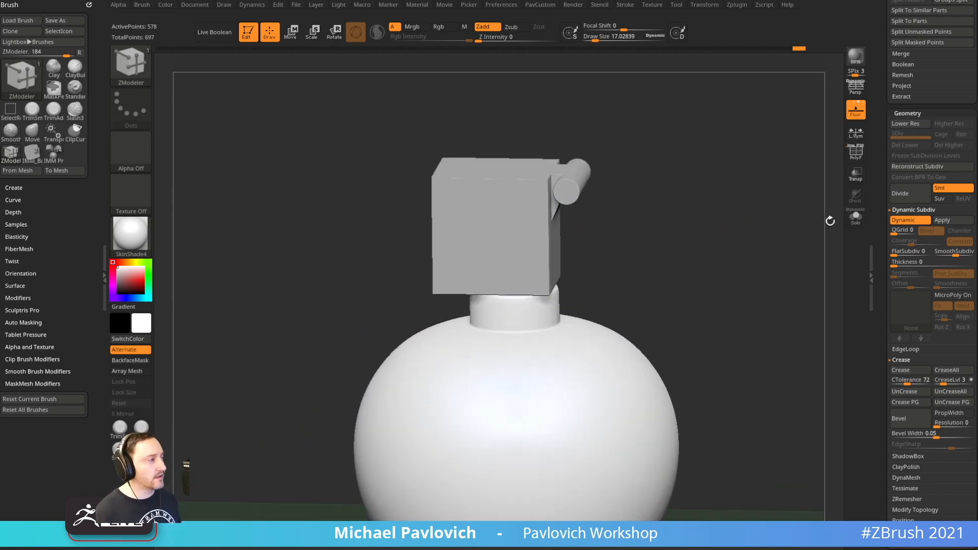
left_click(856, 218)
left_click(852, 155)
right_click_drag(815, 171, 788, 191, "ctrl")
right_click_drag(787, 191, 749, 242)
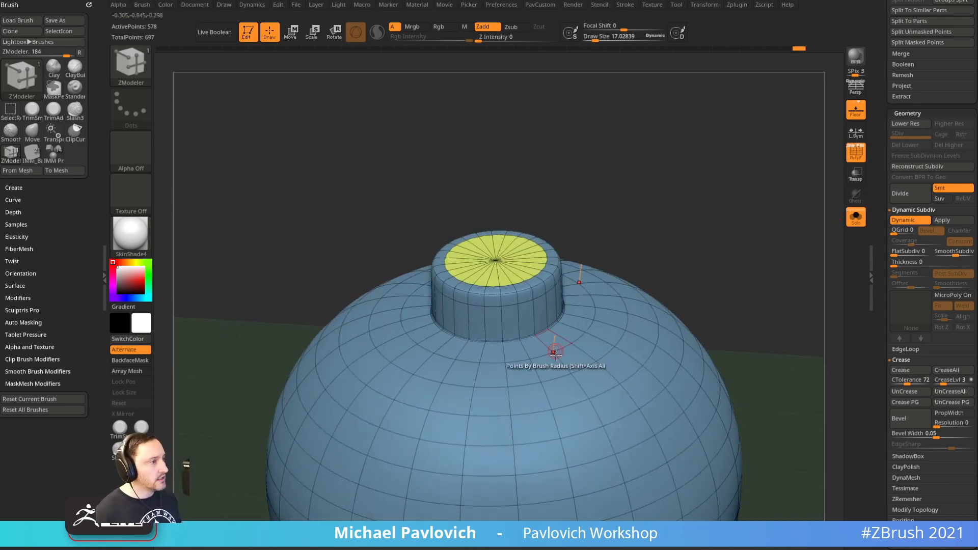
Look through the polygon and edge action lists, then open the brush library
key("space")
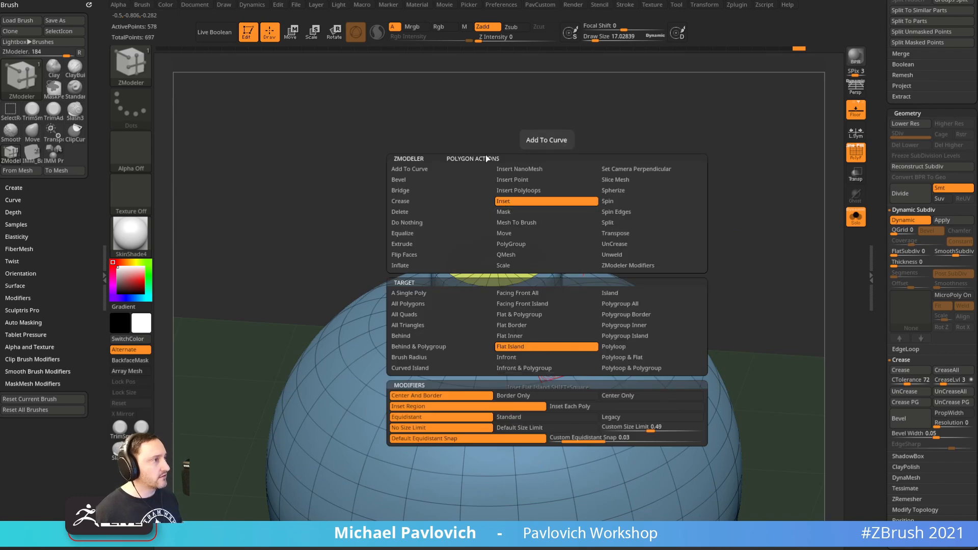
key("space")
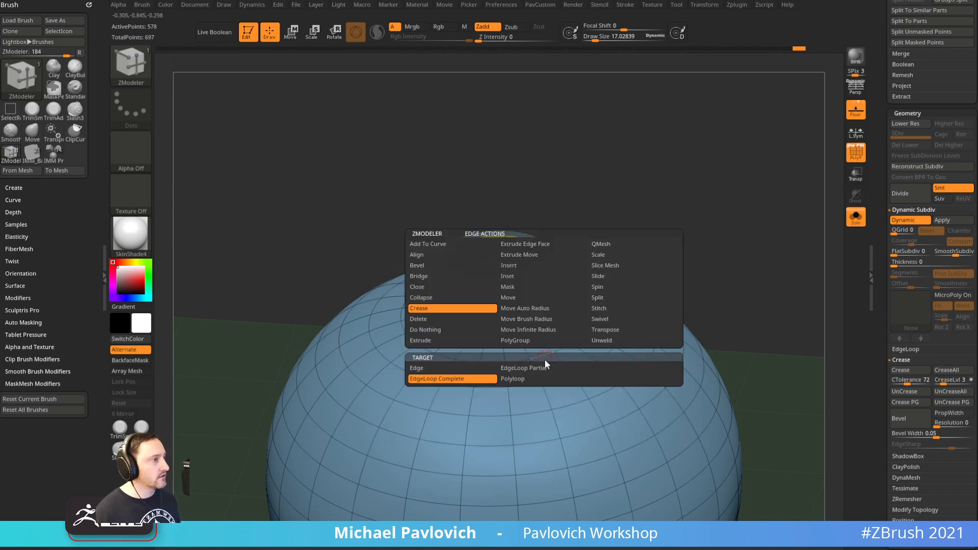
key("space")
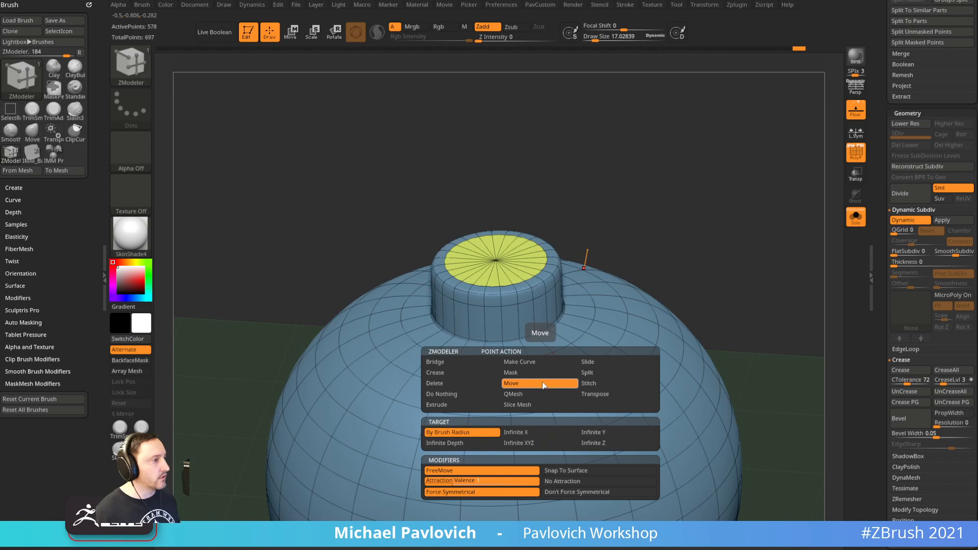
key("b")
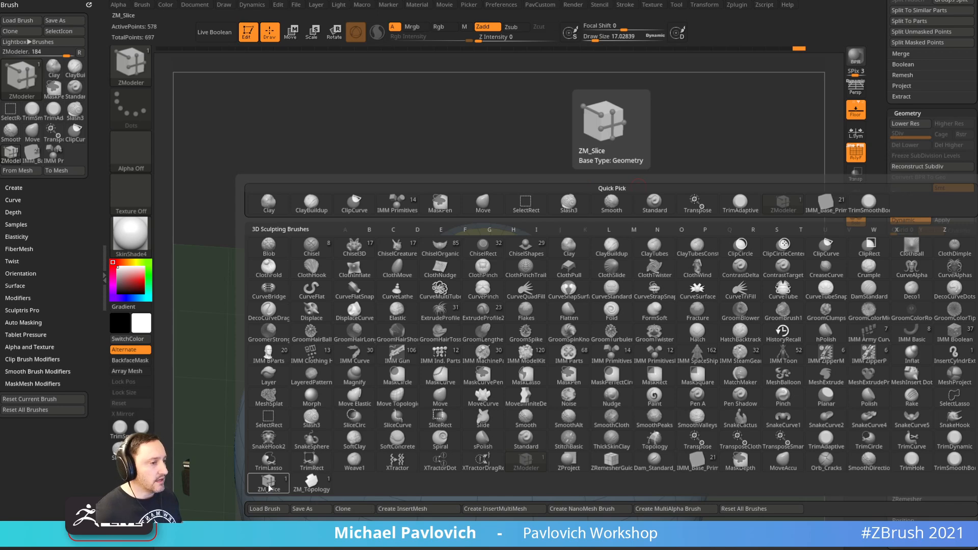
Choose ZM_Topology, set edge extrusion for edge loops and point snapping to the surface
left_click(312, 483)
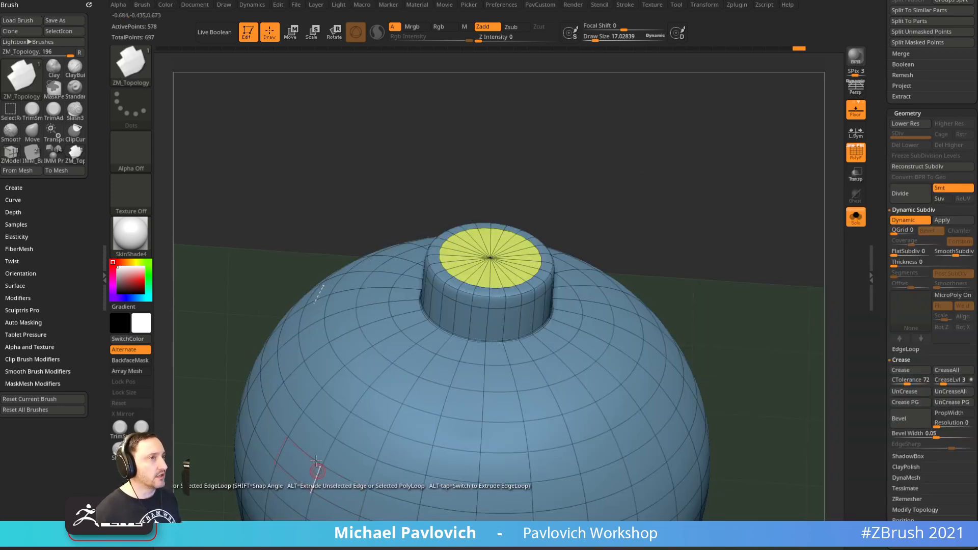
left_click_drag(438, 188, 634, 276)
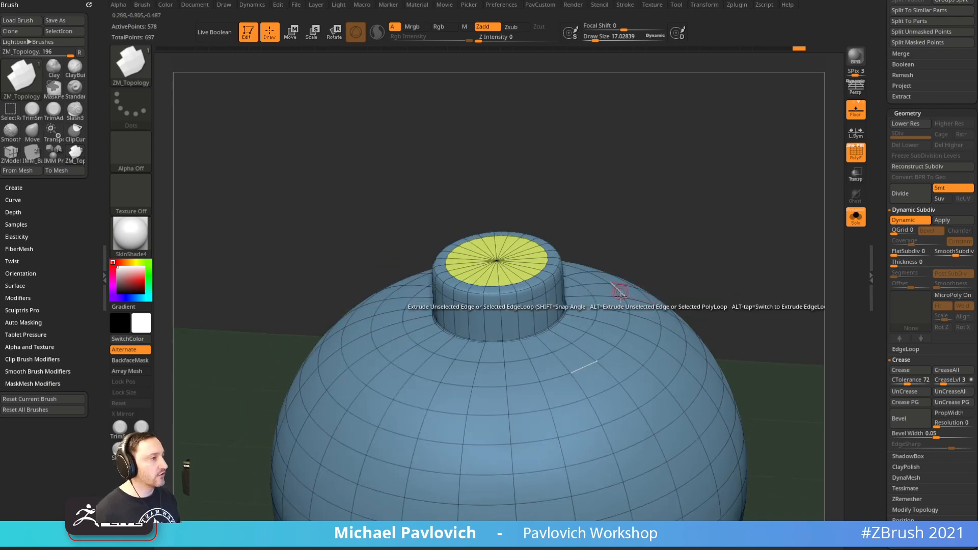
key("space")
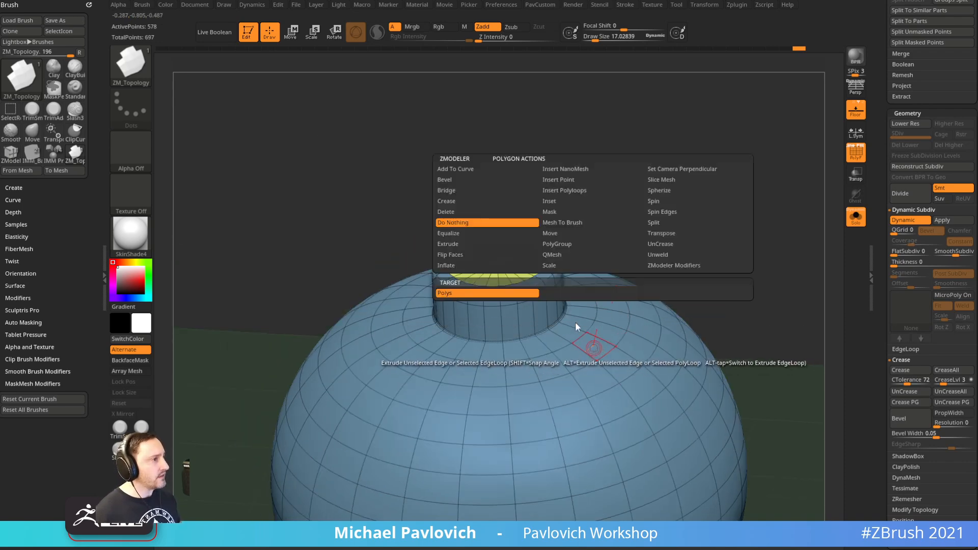
key("space")
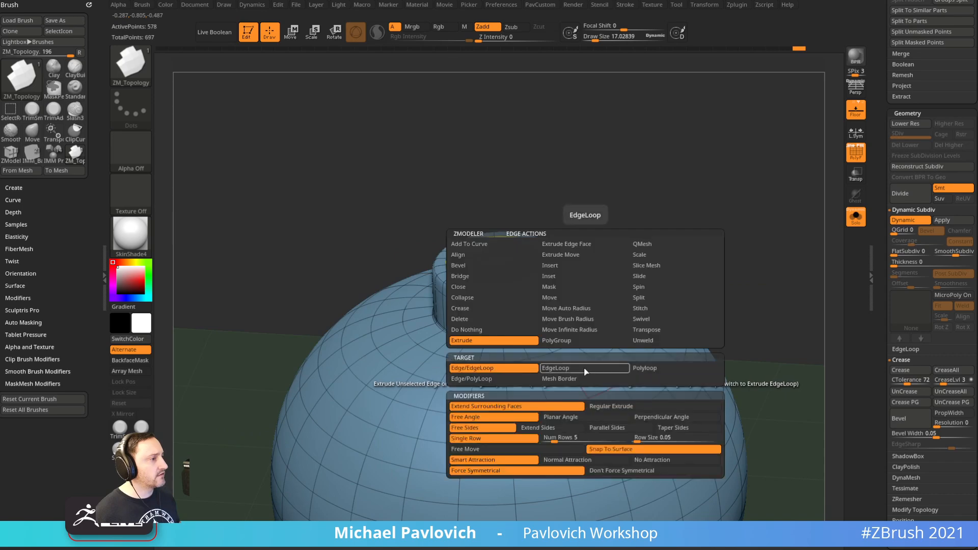
left_click(500, 368)
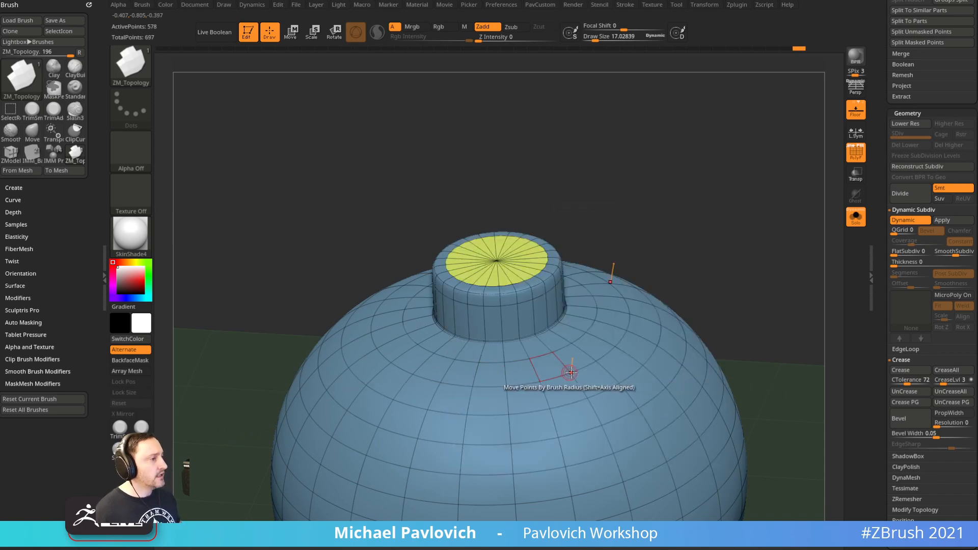
key("space")
left_click(614, 474)
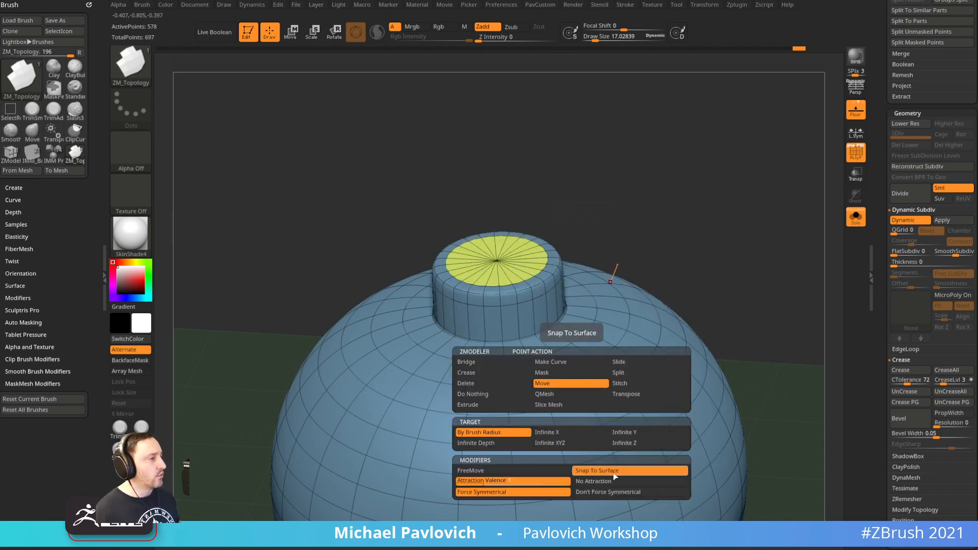
Switch briefly to the Standard brush, then back to ZModeler at draw size about 26.57
mouse_move(662, 251)
left_mouse_down()
mouse_move(675, 256)
mouse_move(650, 242)
left_mouse_up()
key("b")
key("s")
key("t")
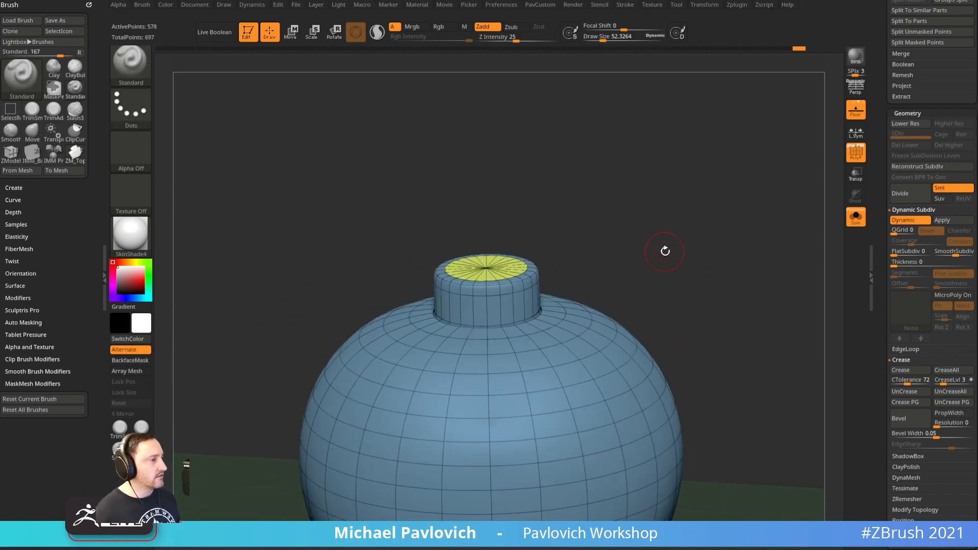
key("b")
key("z")
key("m")
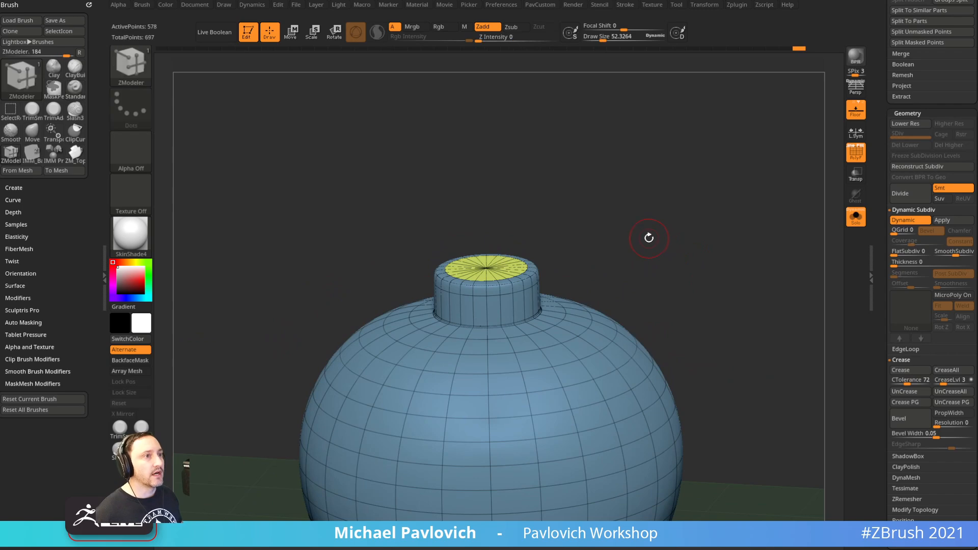
left_click_drag(665, 255, 659, 249)
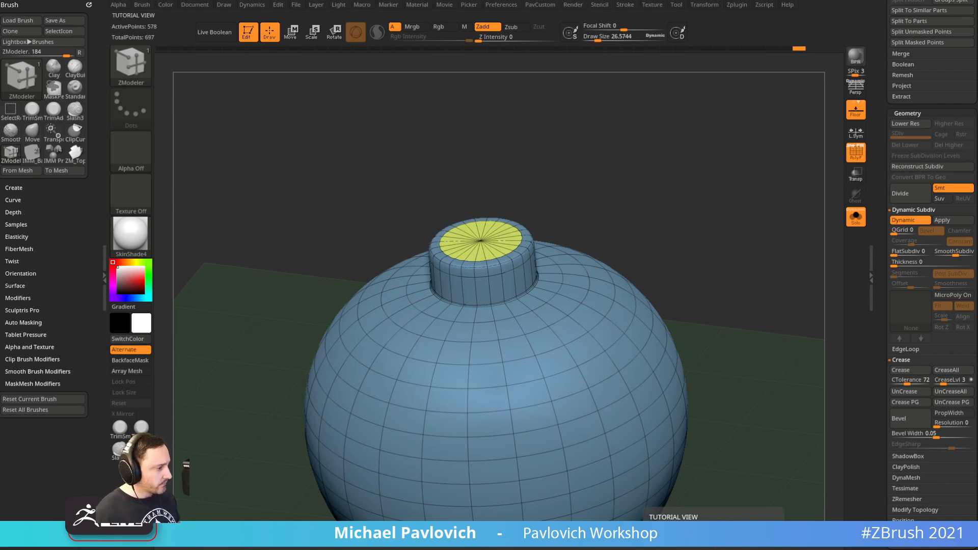
Bring Chrome over ZBrush and open the 'ZBrush 2021 - What's New' ArtStation post
left_click_drag(616, 549, 682, 33)
scroll(457, 214, "down", 6)
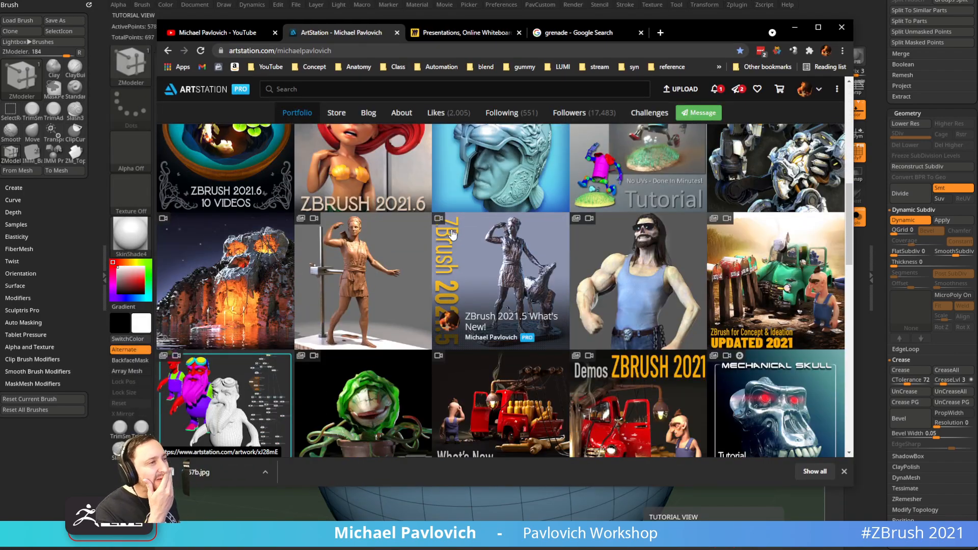
scroll(449, 238, "up", 1)
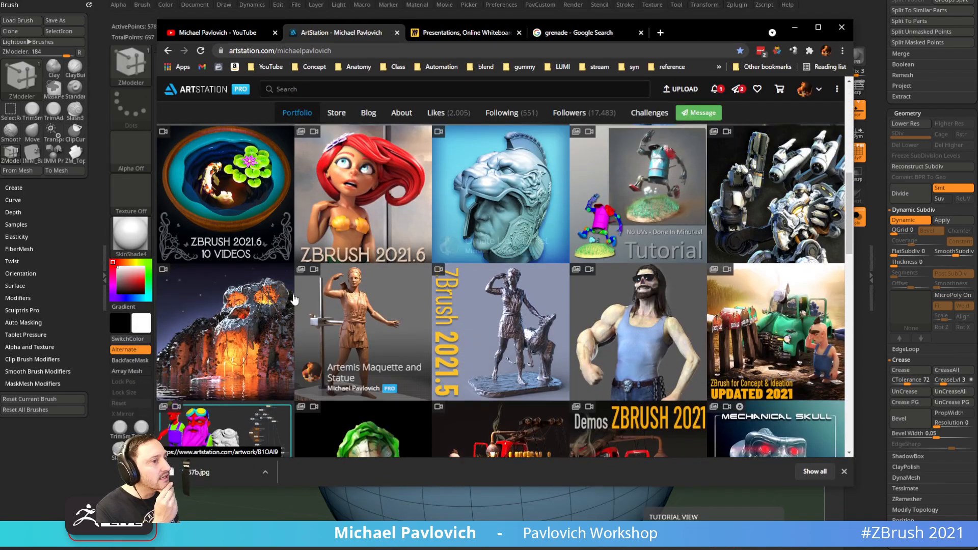
scroll(352, 295, "down", 2)
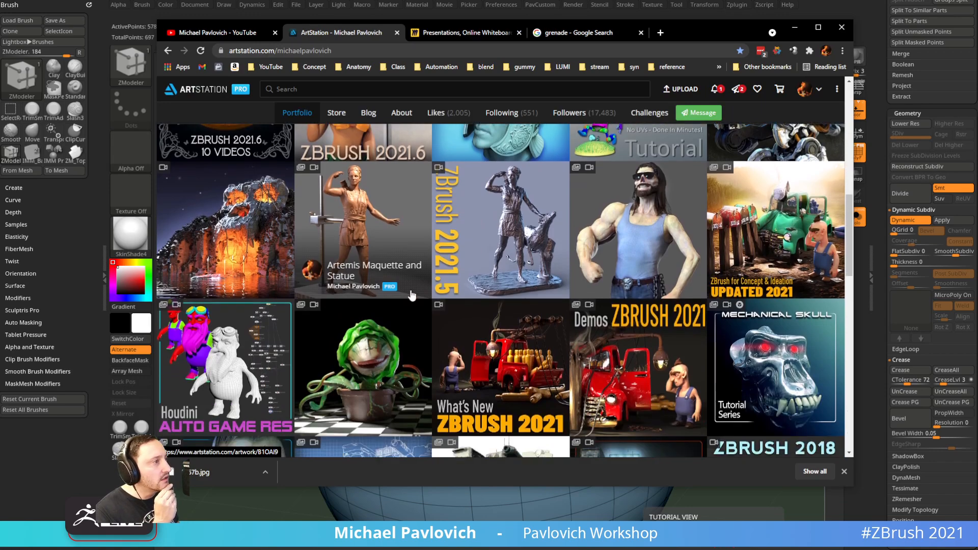
scroll(590, 248, "down", 1)
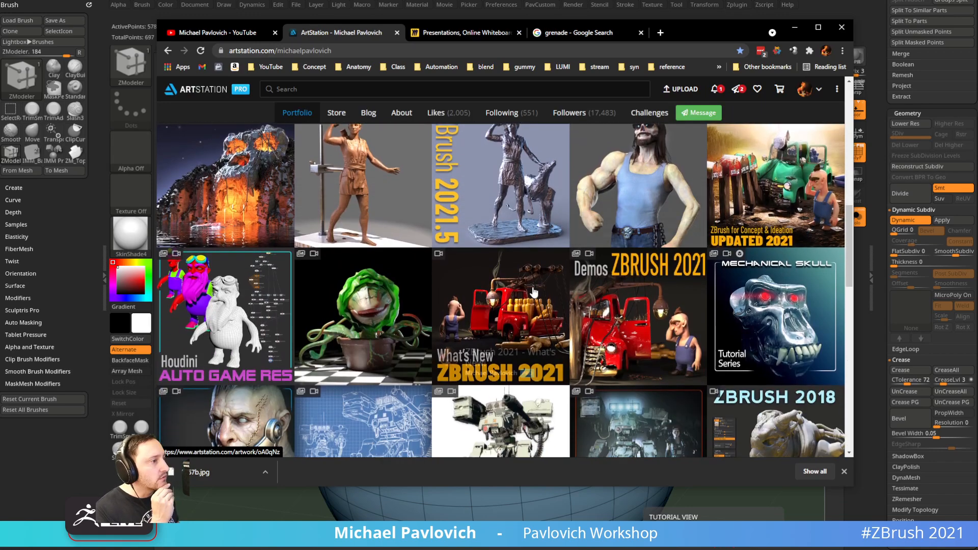
left_click(521, 304)
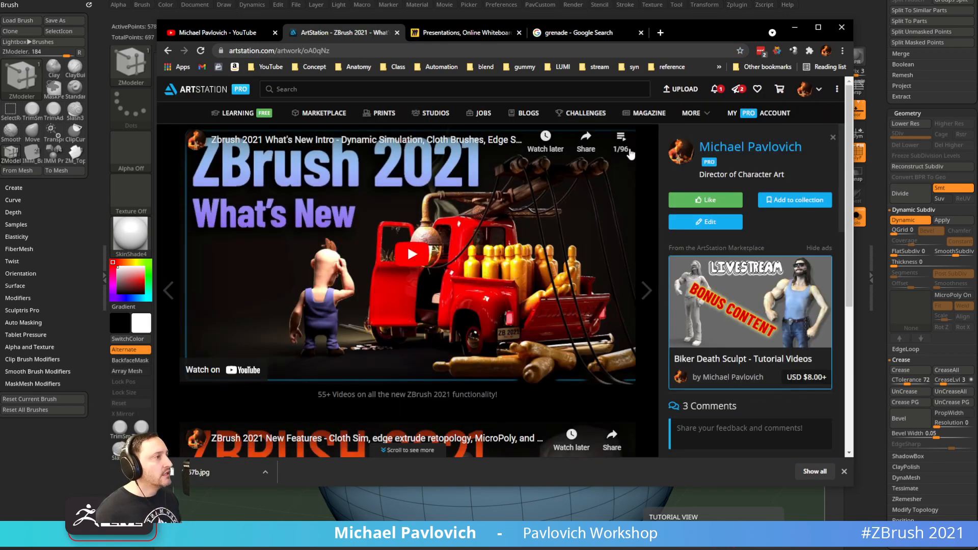
Browse the post's video playlist, then play the embedded video from 0:00
left_click(621, 141)
scroll(576, 249, "down", 6)
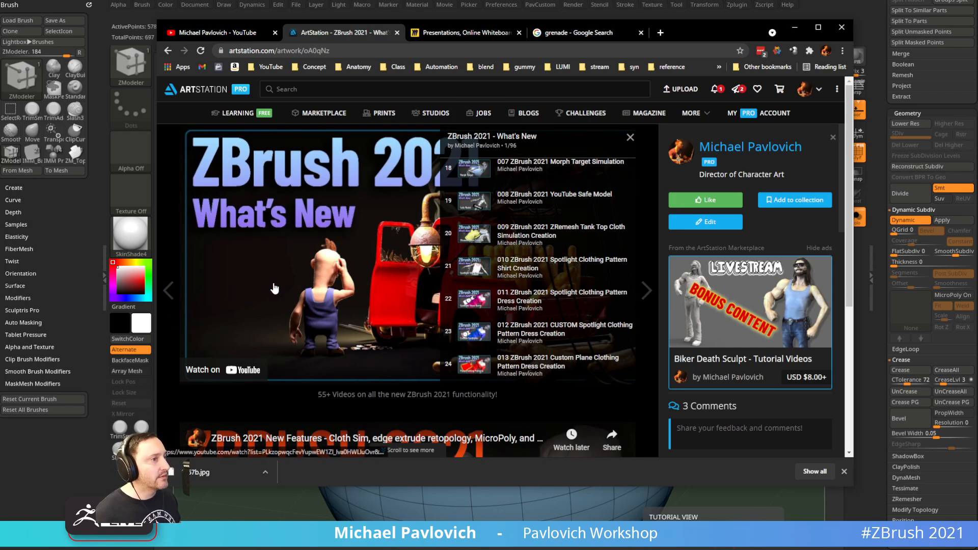
left_click(631, 137)
left_click(413, 255)
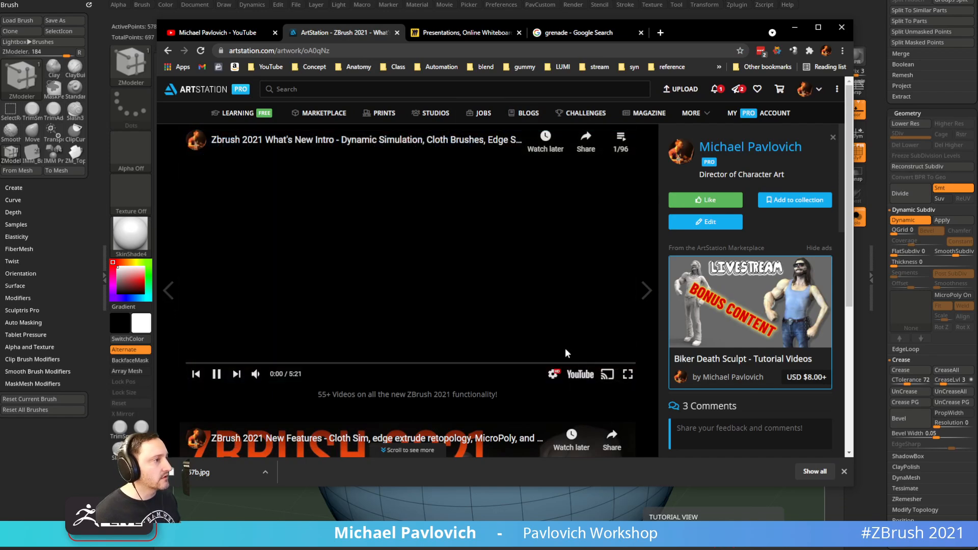
Open the video on YouTube, pause it, find 'zmod' on the page and copy its address
left_click(580, 374)
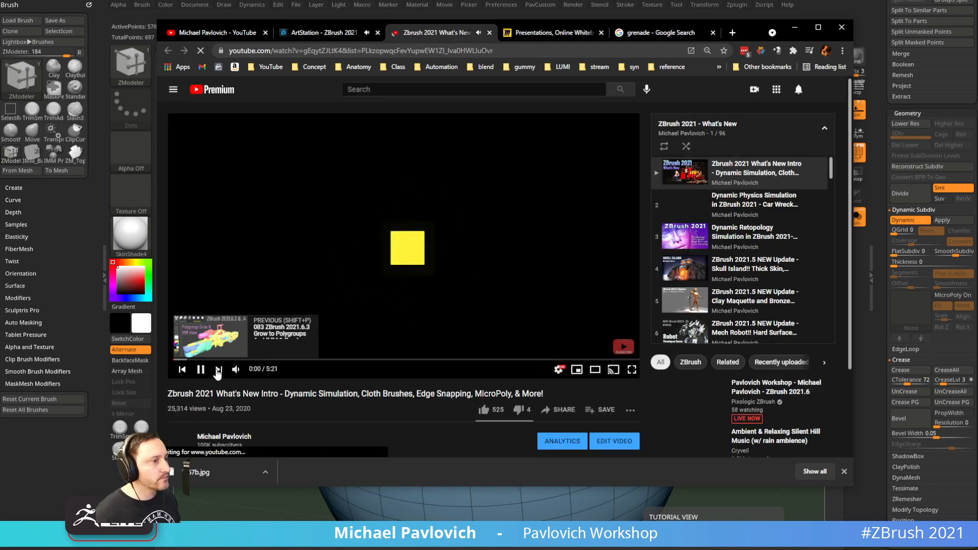
left_click(200, 370)
scroll(764, 234, "down", 20)
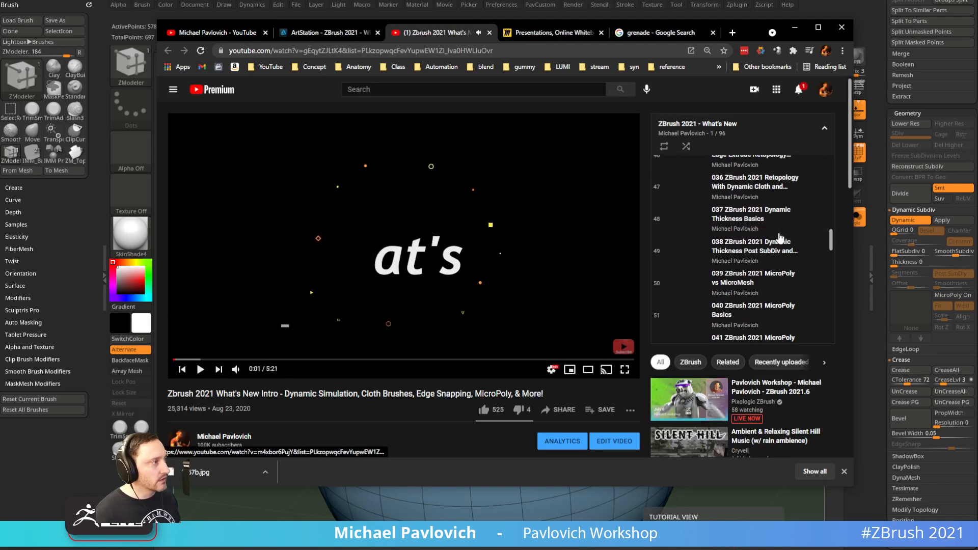
key("ctrl+f")
type("zmod")
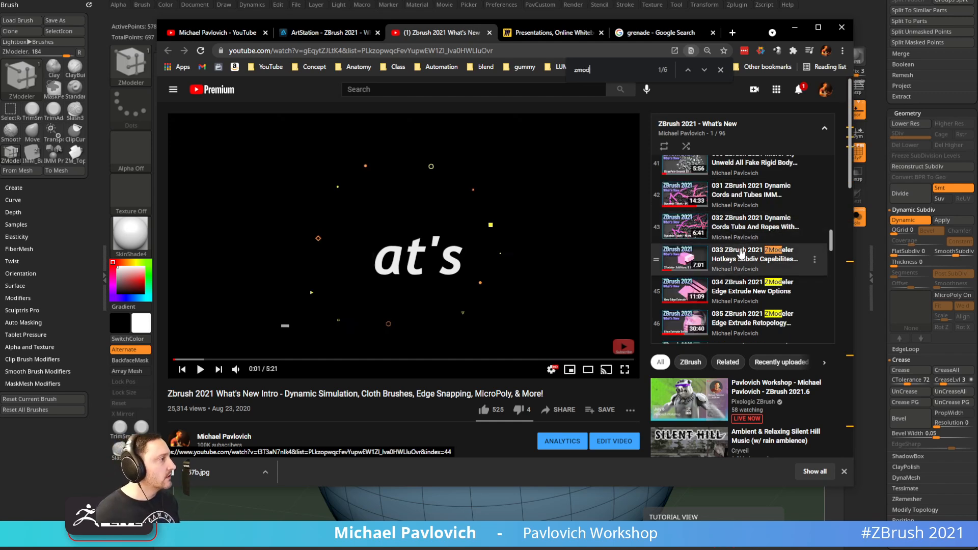
scroll(742, 271, "down", 1)
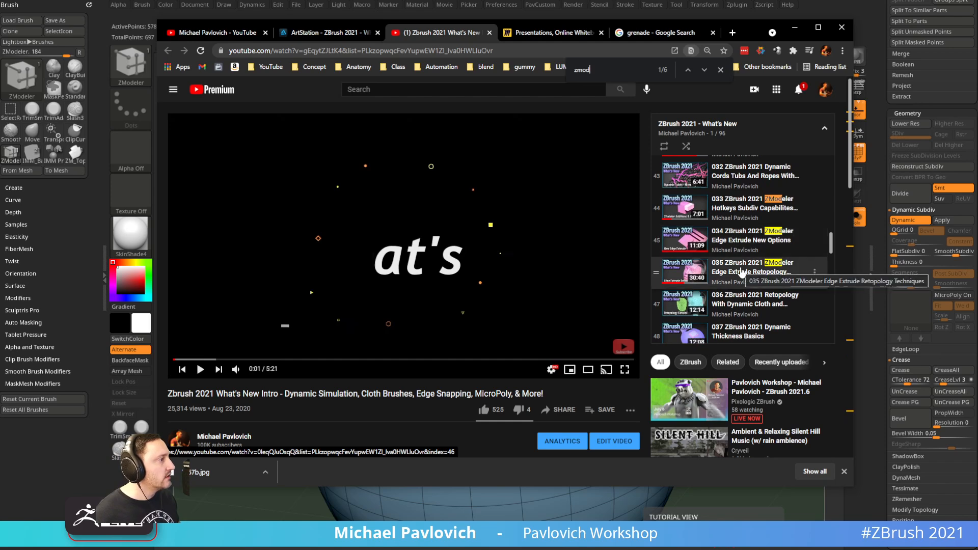
scroll(734, 286, "up", 1)
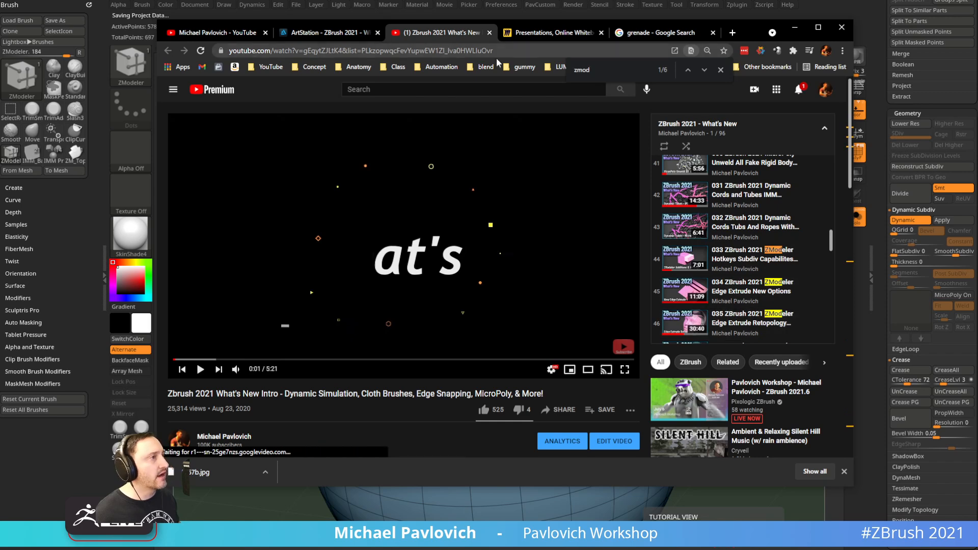
left_click(516, 50)
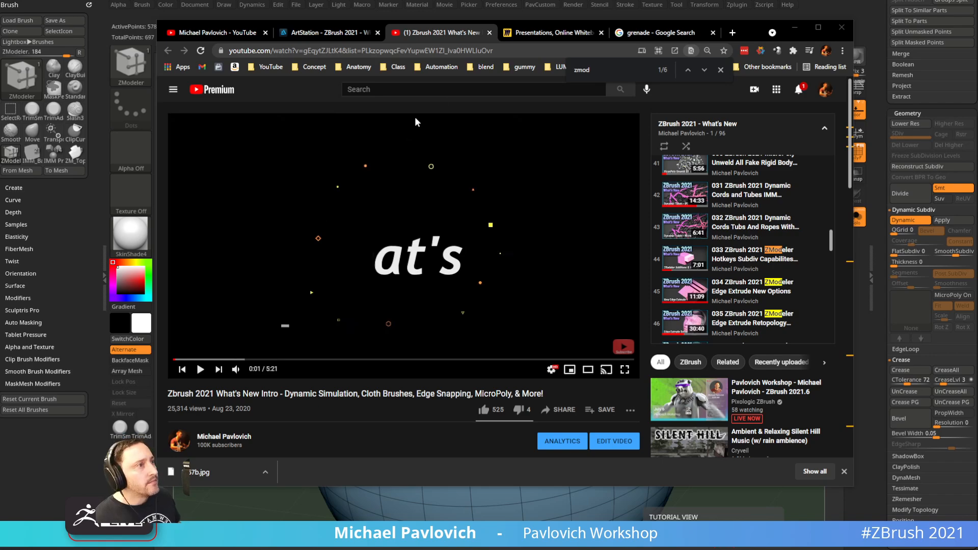
Search the YouTube channel for zmodeler and copy the results page address
left_click_drag(751, 33, 737, 96)
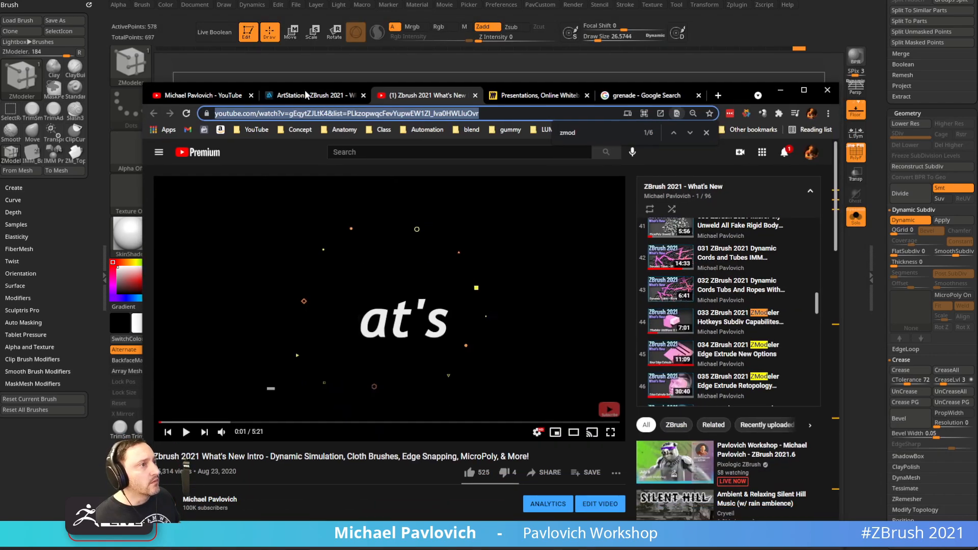
left_click(214, 96)
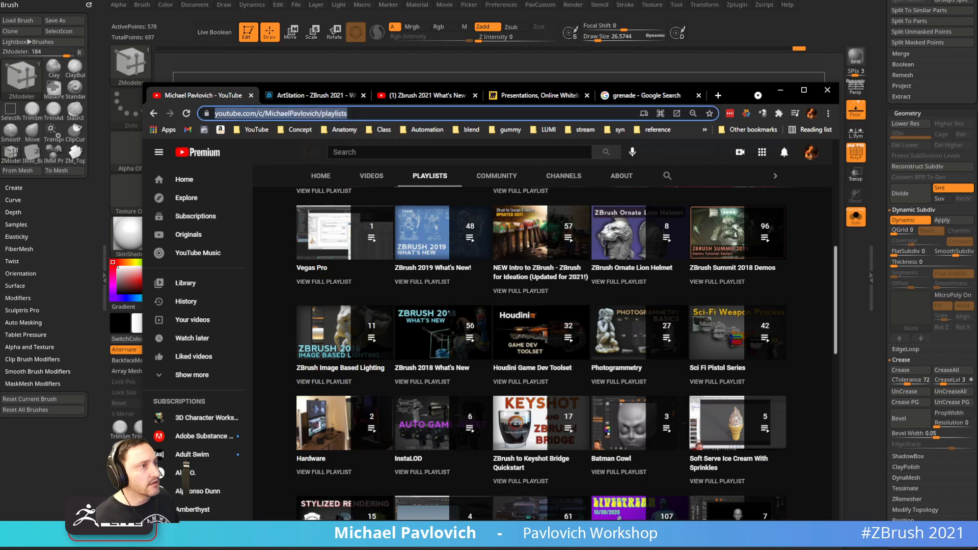
key("alt+Tab")
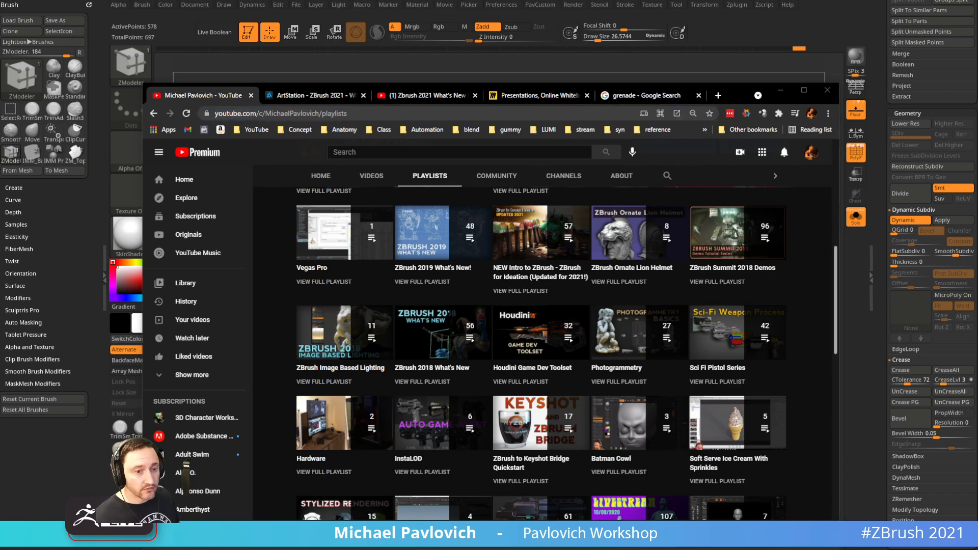
left_click(667, 176)
type("zmodeel")
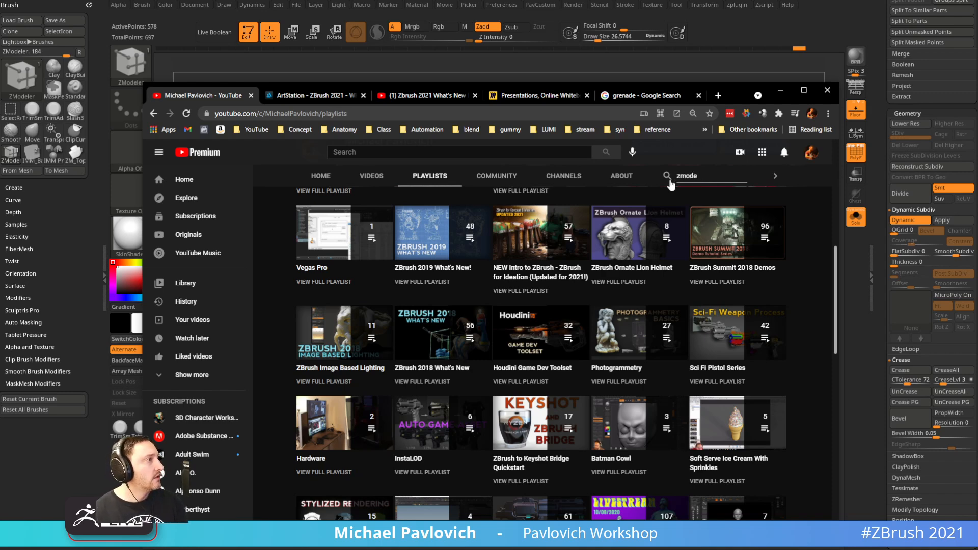
key("Return")
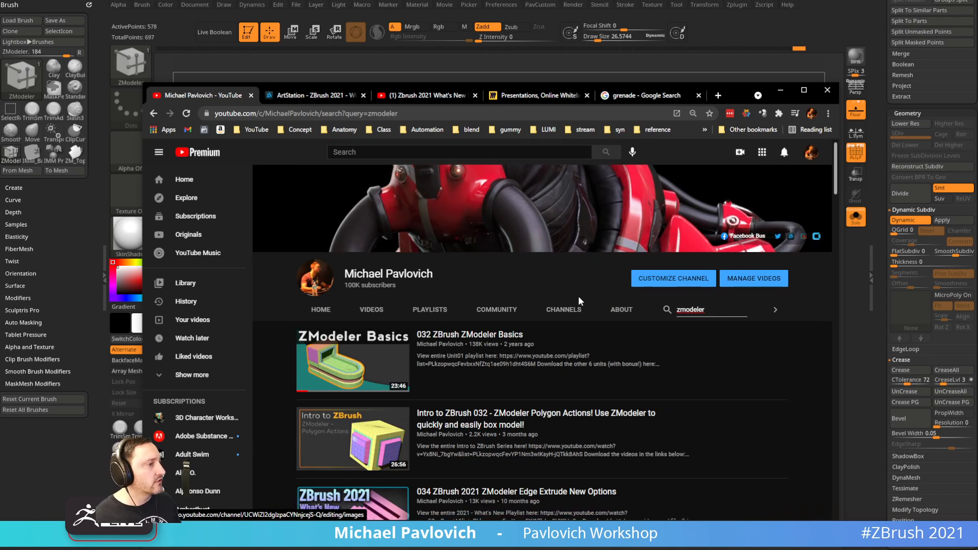
scroll(581, 302, "down", 5)
scroll(582, 302, "down", 5)
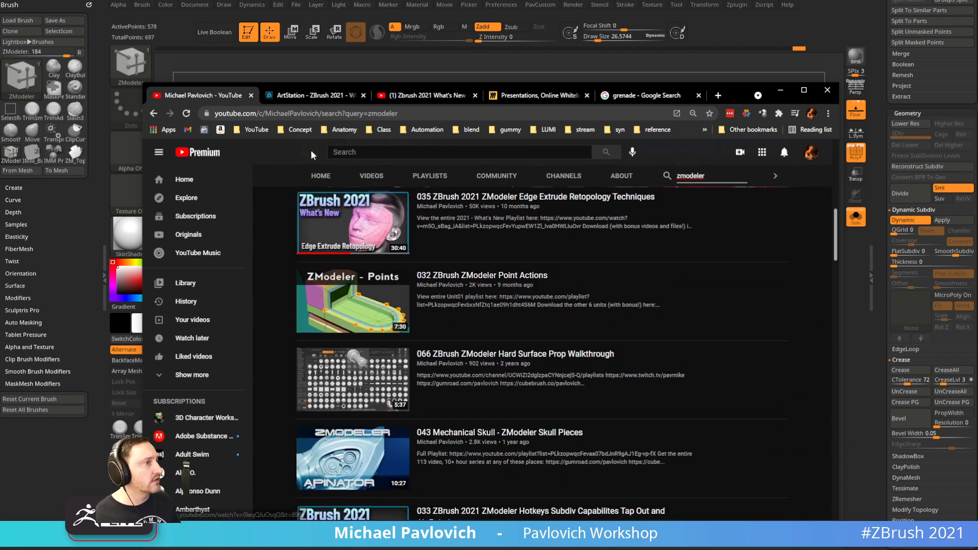
left_click(414, 112)
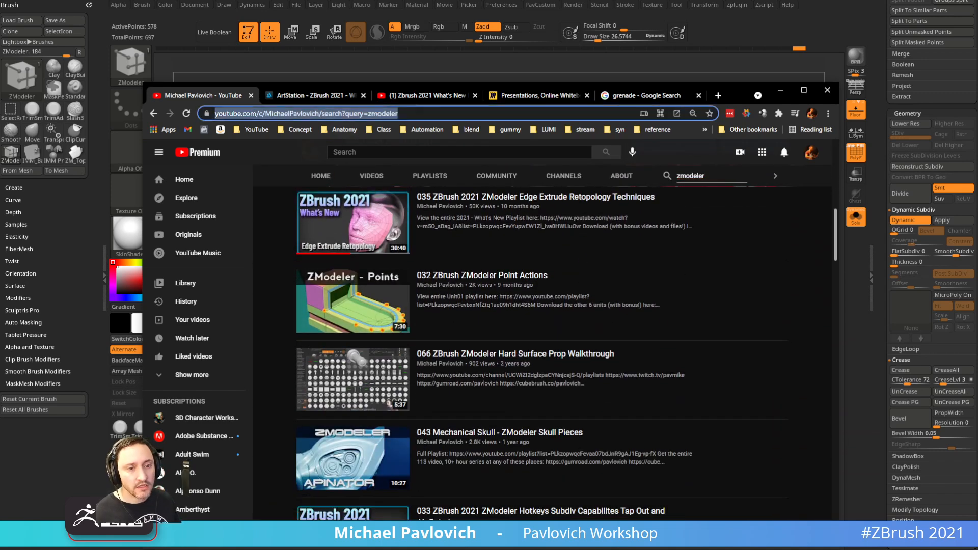
Go back to the ArtStation portfolio page
key("alt+Tab")
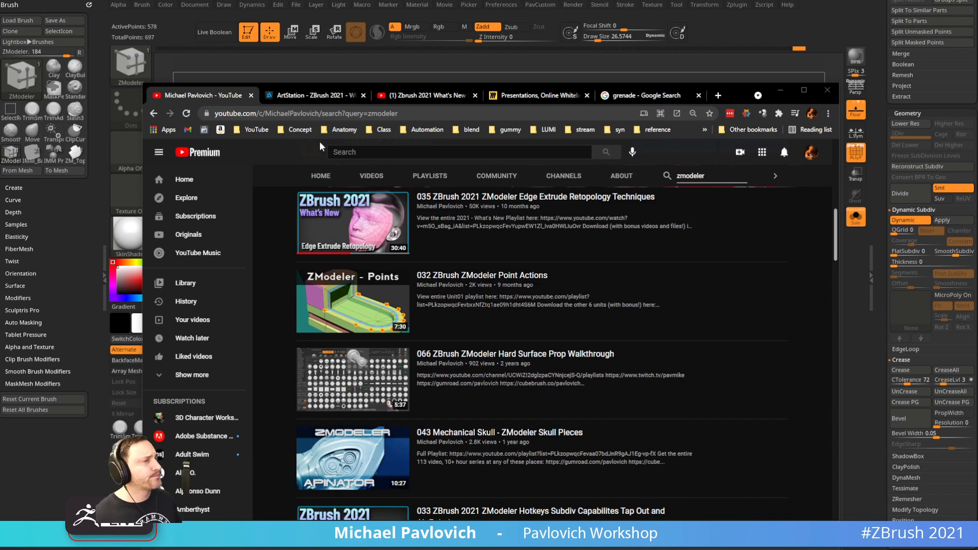
left_click(316, 96)
left_click(153, 114)
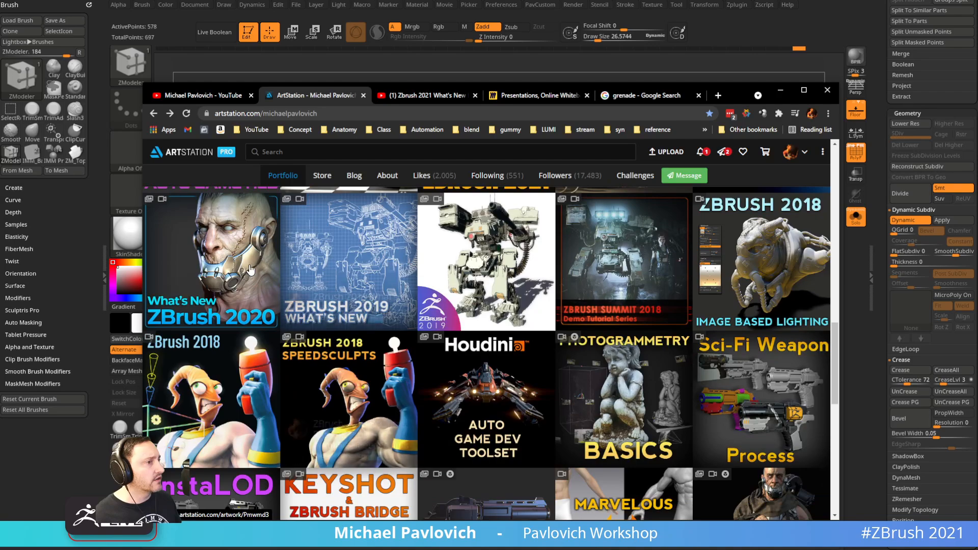
Scroll to the top of the ArtStation portfolio and copy its page address
scroll(770, 402, "up", 10)
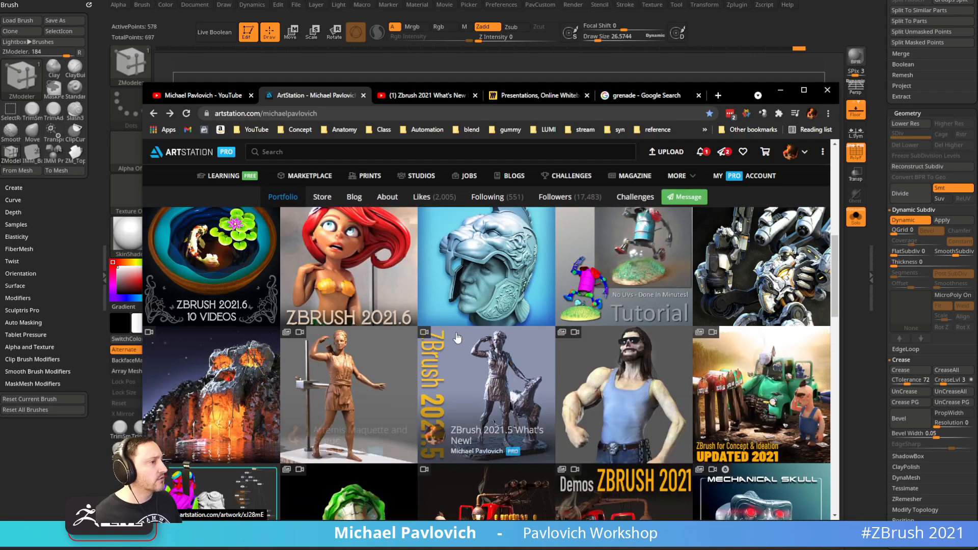
scroll(770, 402, "up", 4)
left_click(343, 112)
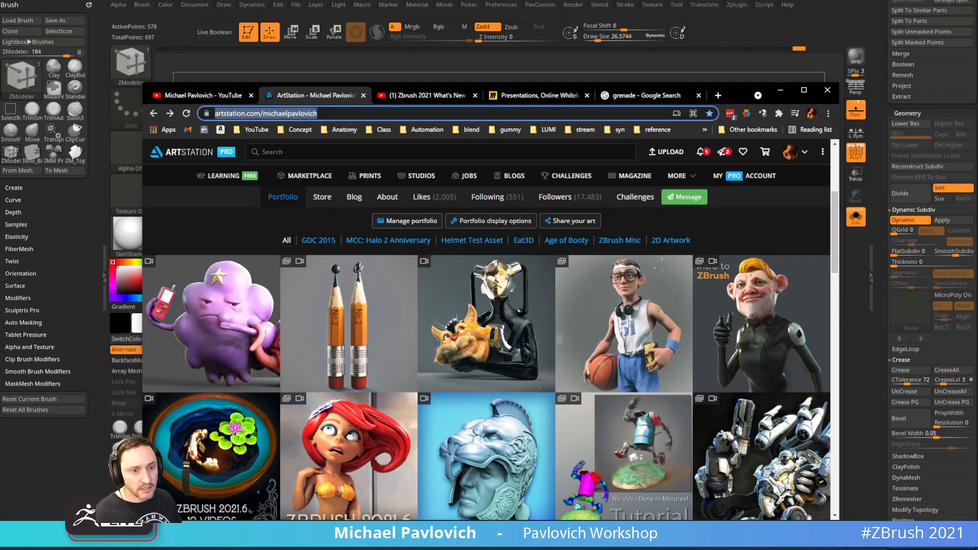
key("alt+Tab")
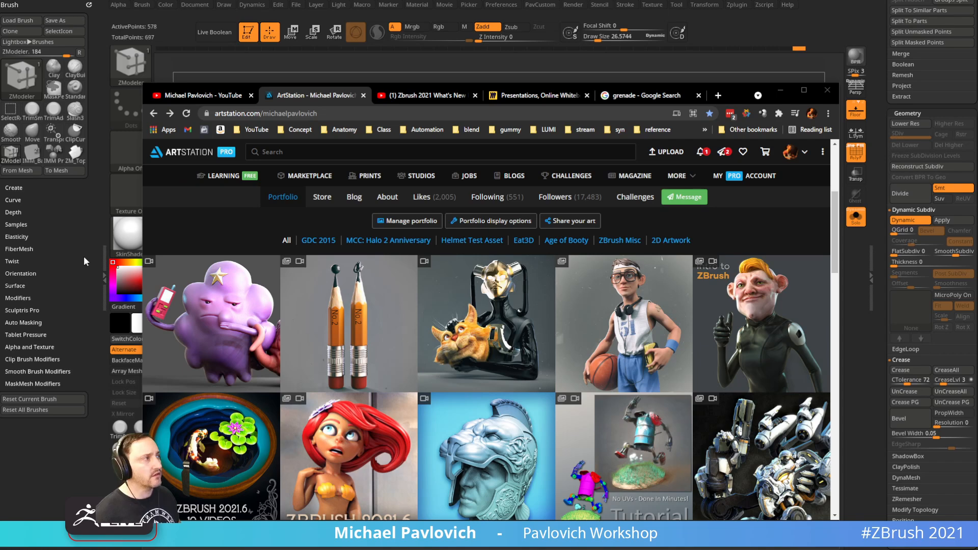
left_click(780, 91)
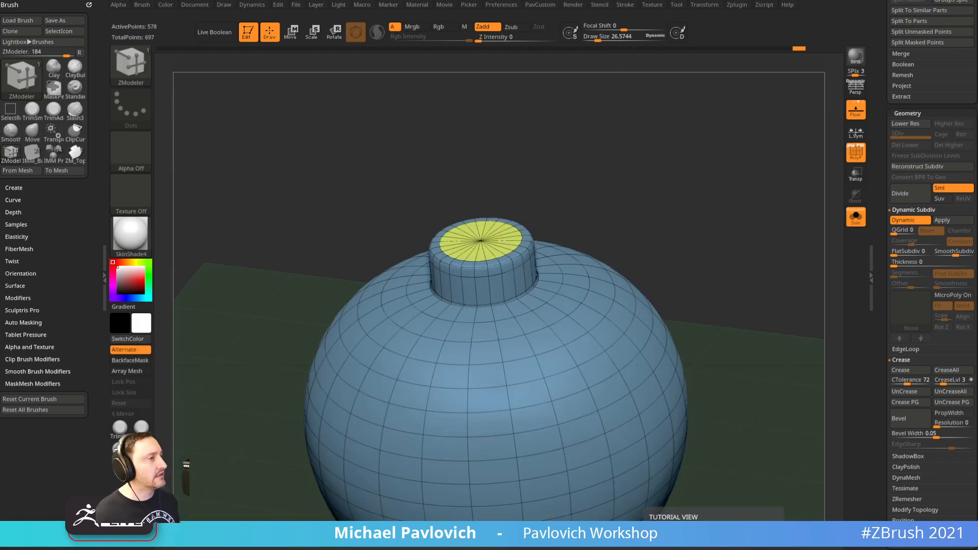
left_click(855, 217)
left_click(856, 152)
left_click_drag(699, 208, 528, 227, "shift")
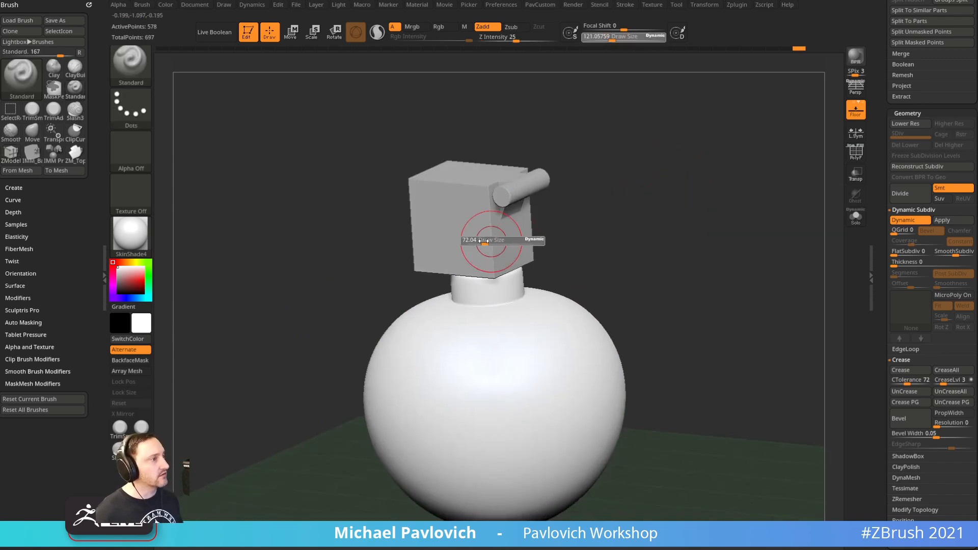
left_click(518, 201, "alt")
left_click(857, 157)
left_click_drag(681, 184, 852, 211)
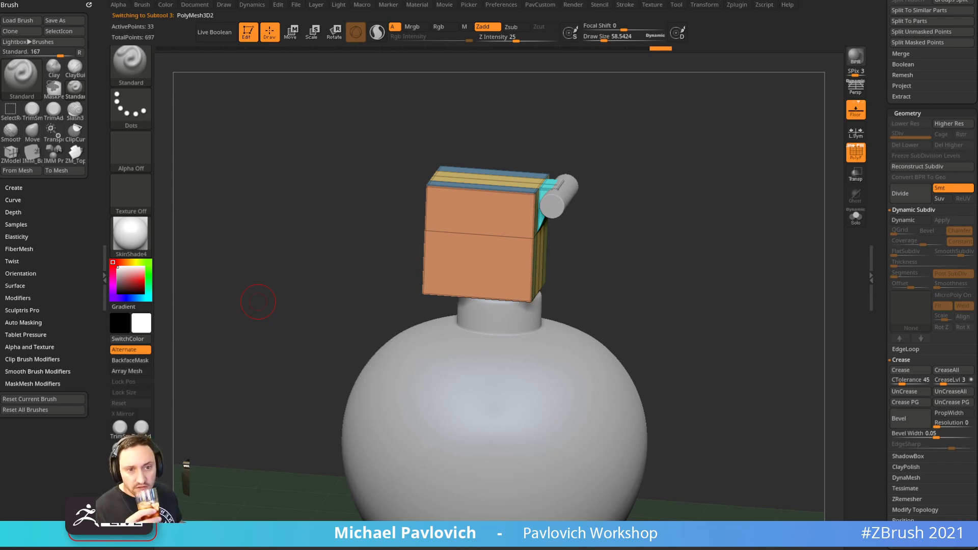
left_click_drag(703, 244, 560, 257)
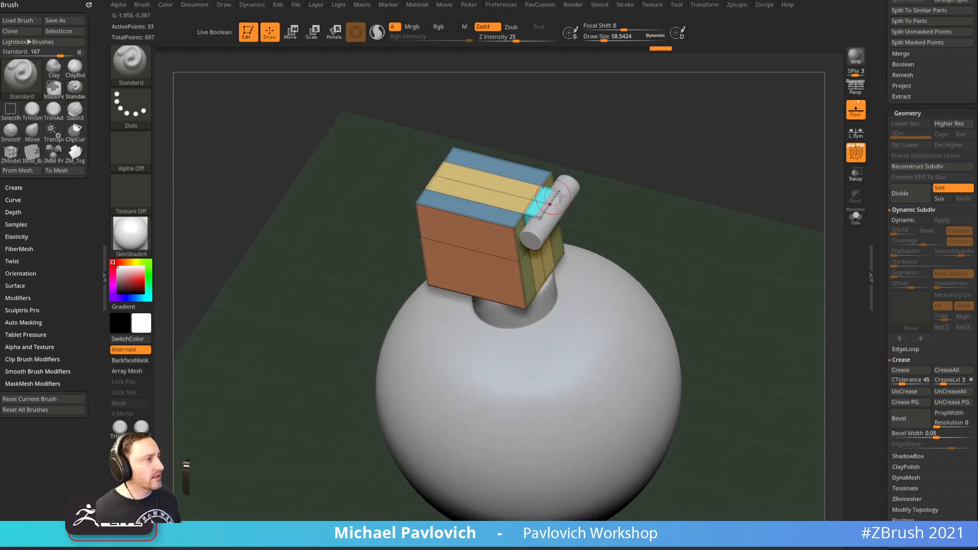
left_click_drag(591, 184, 564, 199)
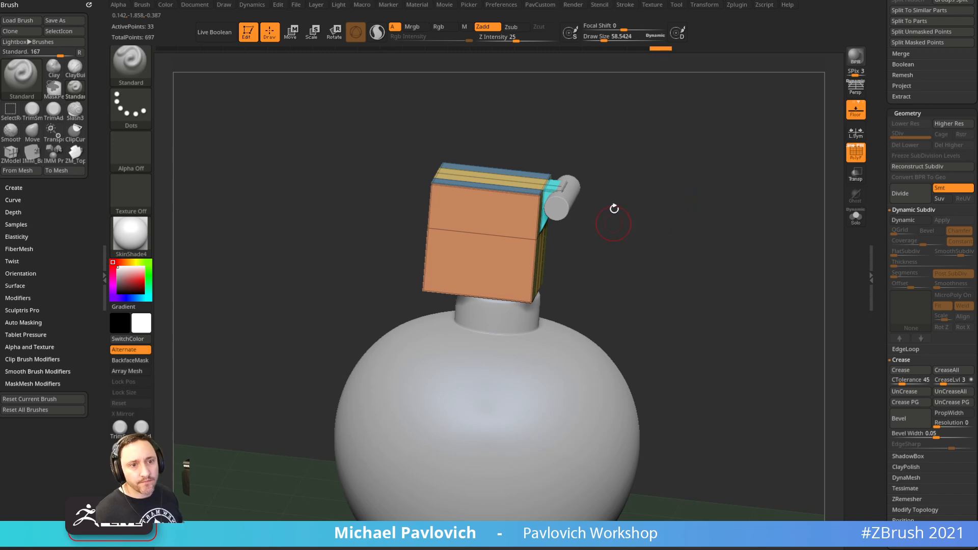
left_click_drag(686, 221, 825, 216)
left_click(856, 217)
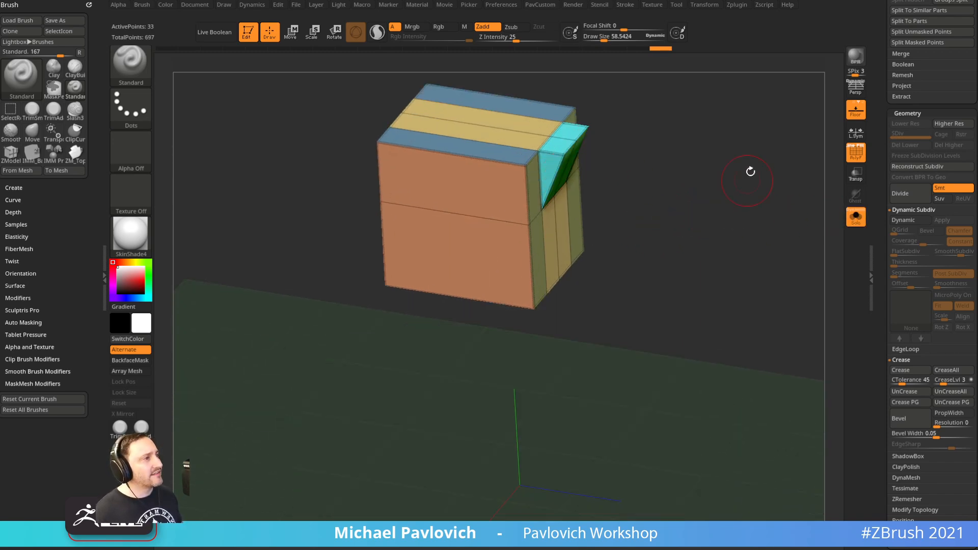
left_click_drag(747, 179, 716, 240, "alt")
key("bracketright")
key("bracketright")
key("bracketright")
key("bracketright")
key("bracketleft")
key("bracketleft")
key("bracketleft")
key("bracketleft")
key("bracketleft")
key("s")
left_click(650, 244)
mouse_move(687, 198)
left_mouse_down("alt")
mouse_move(662, 251)
mouse_move(624, 227)
mouse_move(677, 227)
left_mouse_up("alt")
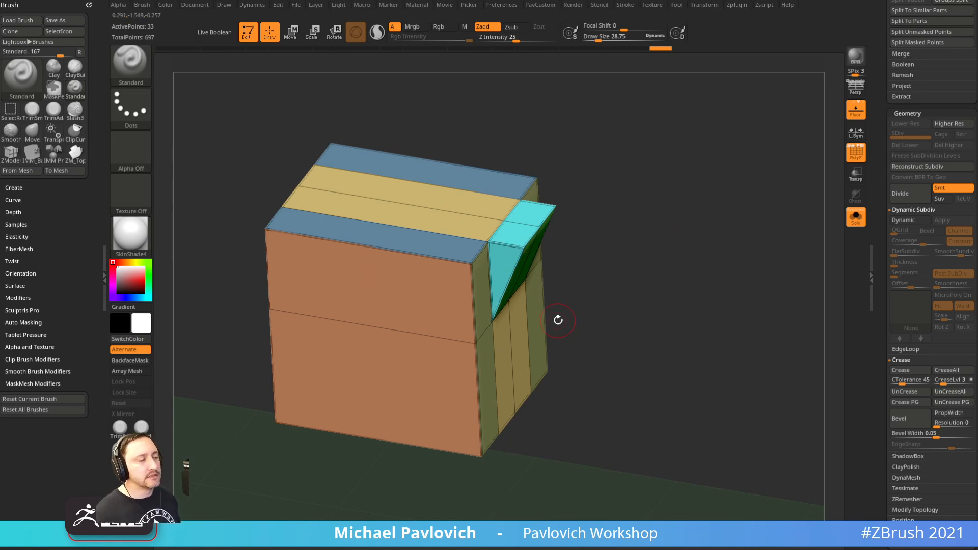
mouse_move(640, 152)
left_mouse_down()
mouse_move(615, 152)
mouse_move(630, 155)
left_mouse_up()
left_click(856, 220)
key("s")
mouse_move(541, 250)
left_mouse_down()
mouse_move(557, 250)
mouse_move(495, 245)
left_mouse_up()
key("s")
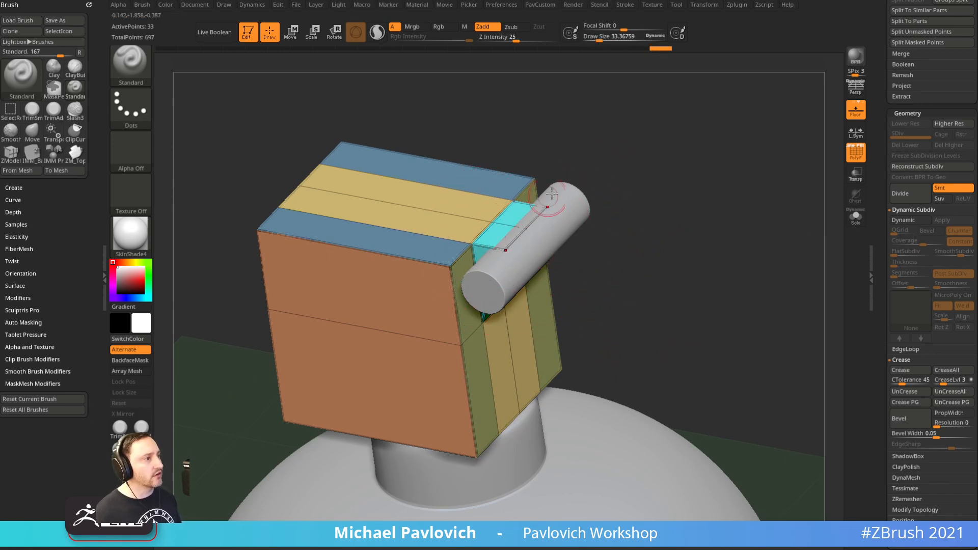
left_click_drag(640, 214, 690, 210)
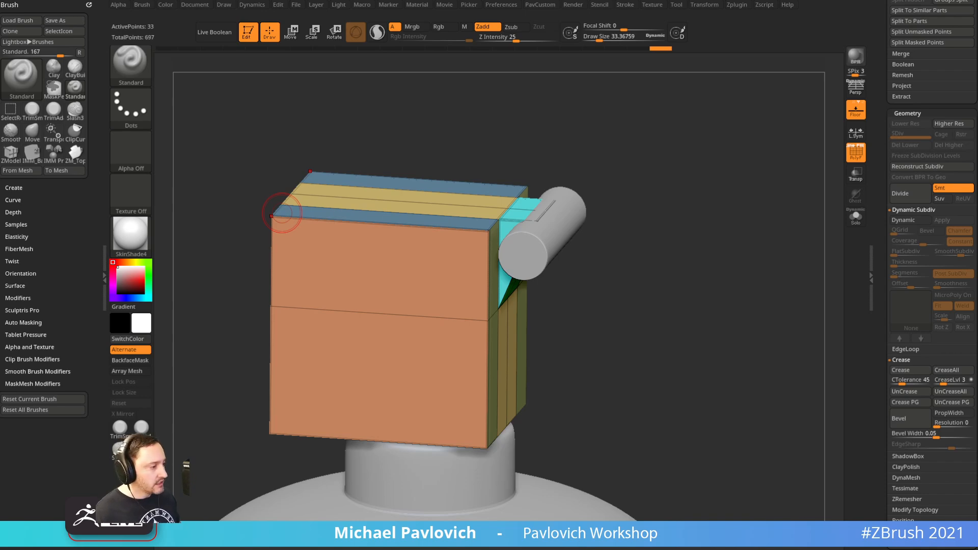
Replace the YouTube channel search with 'zsphere' and run it
key("alt+Tab")
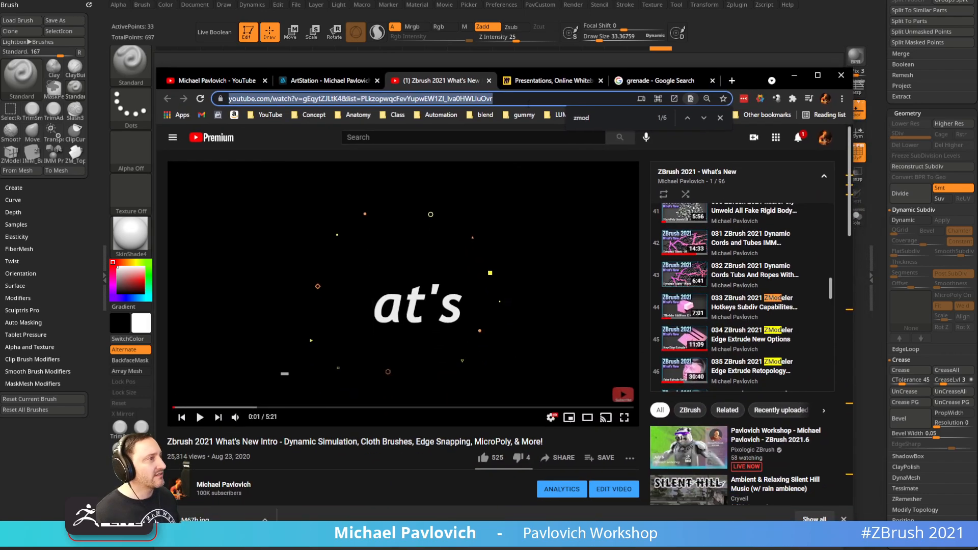
left_click(196, 81)
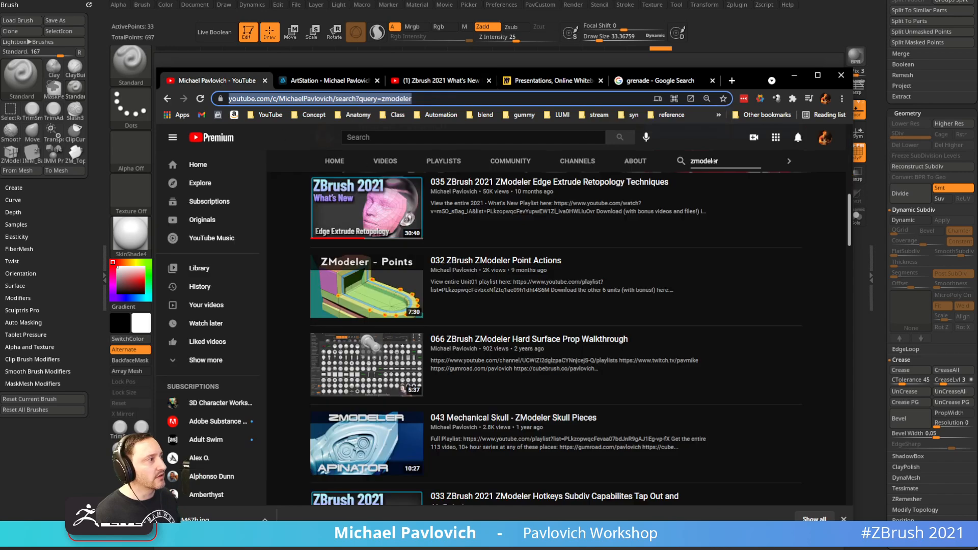
left_click(634, 162)
type("zsphere")
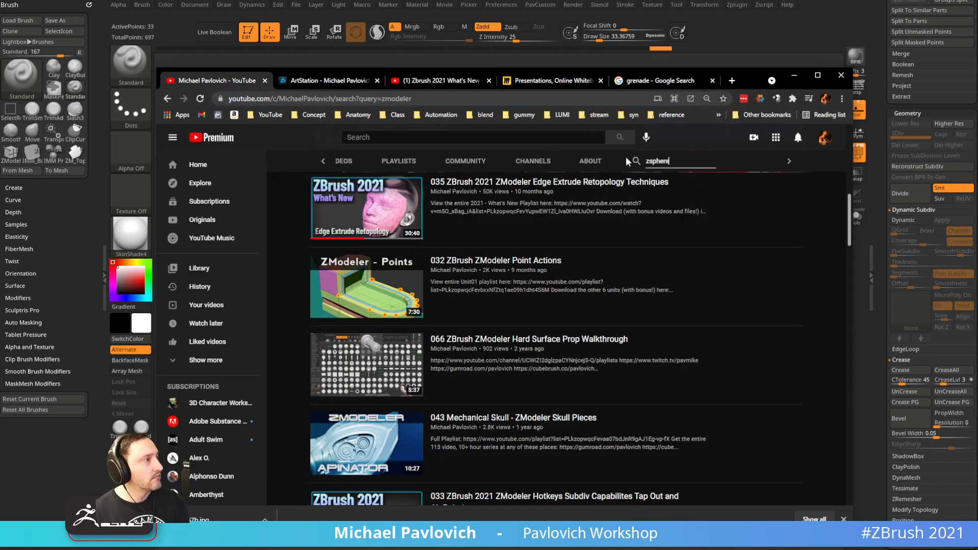
key("Return")
Scroll through the zsphere results and copy the page address
scroll(591, 301, "down", 2)
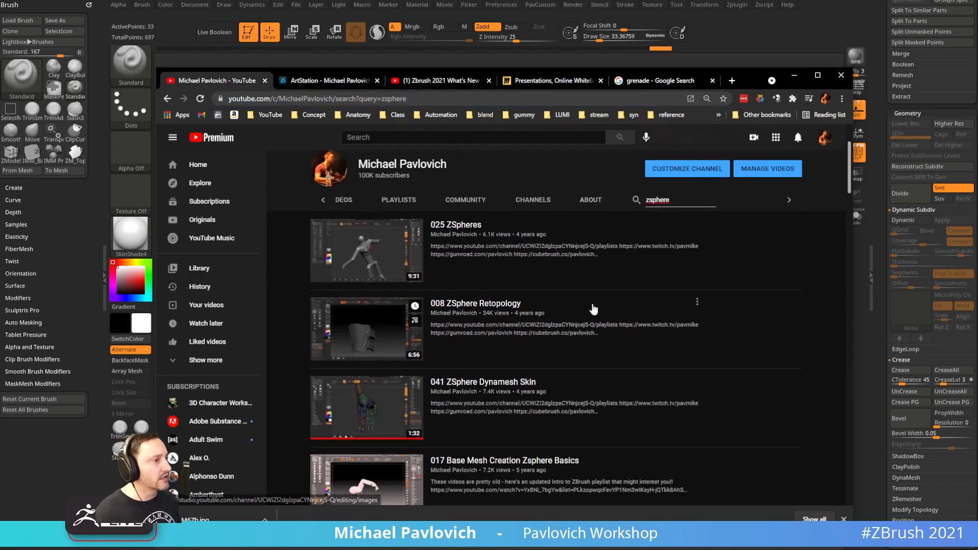
scroll(569, 275, "down", 1)
scroll(565, 284, "down", 5)
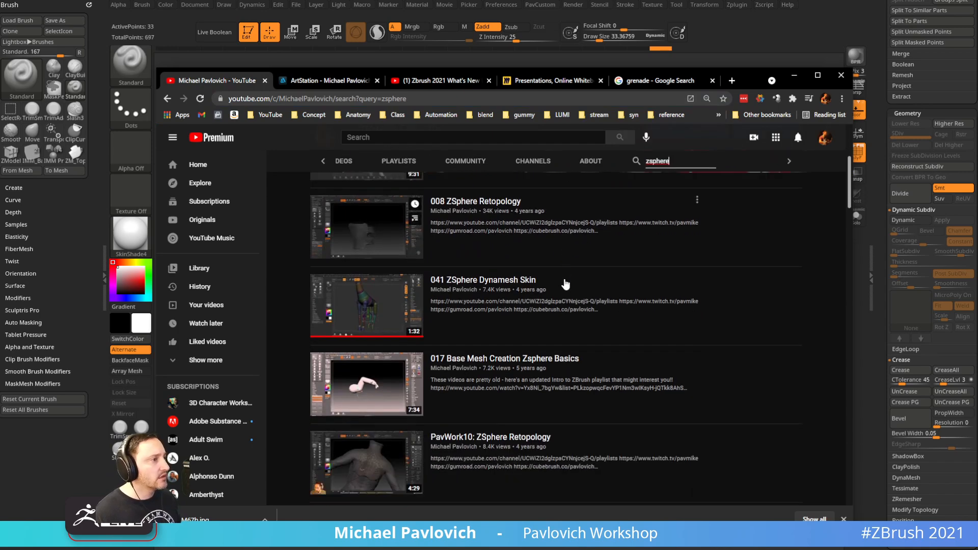
scroll(579, 324, "down", 5)
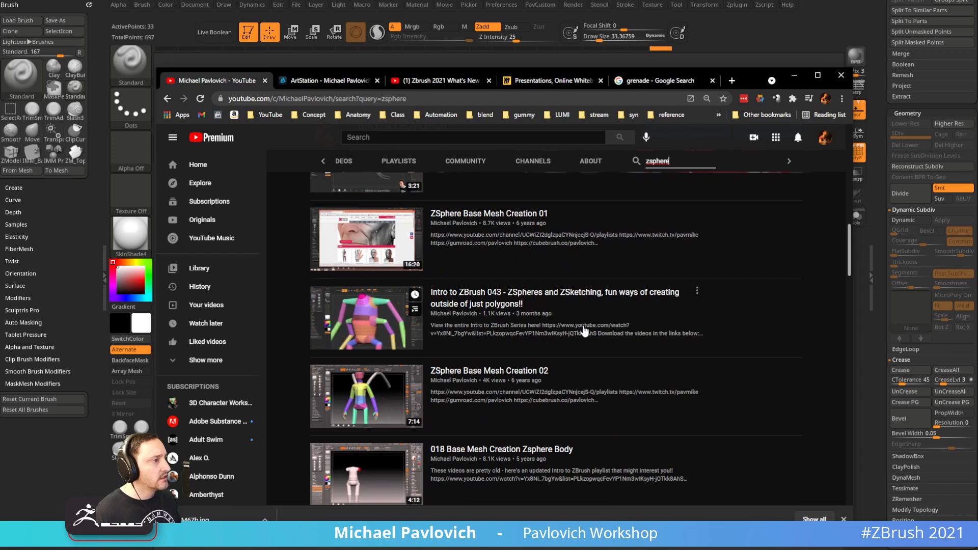
scroll(584, 331, "down", 6)
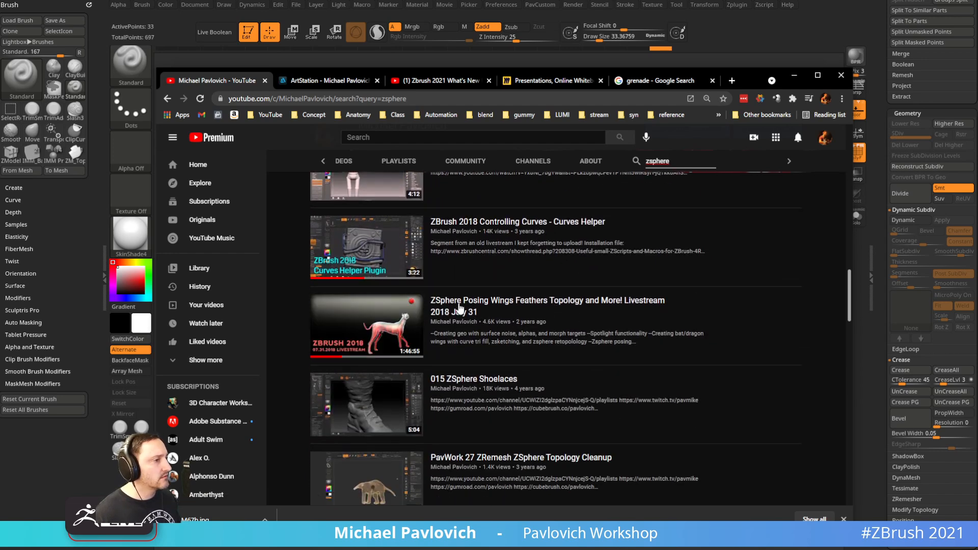
scroll(671, 448, "down", 4)
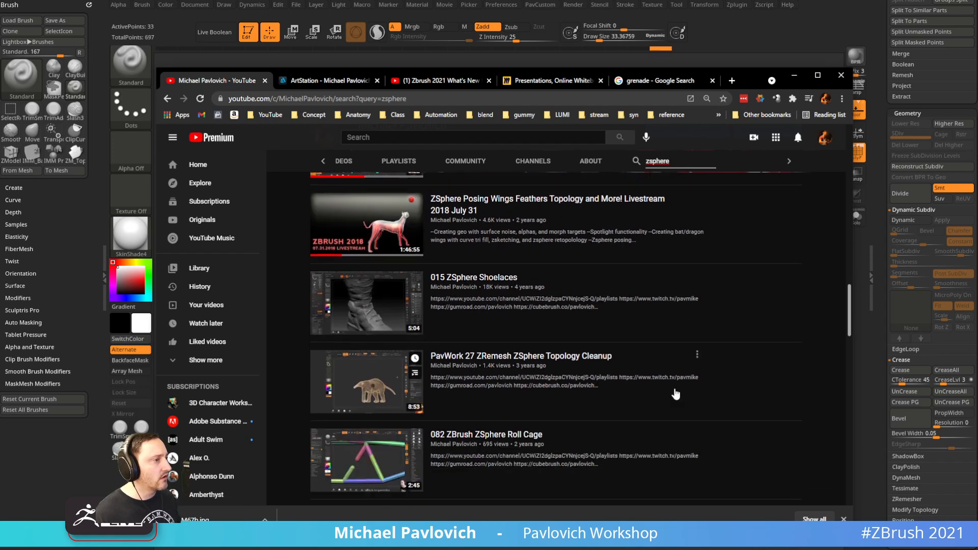
scroll(723, 398, "up", 5)
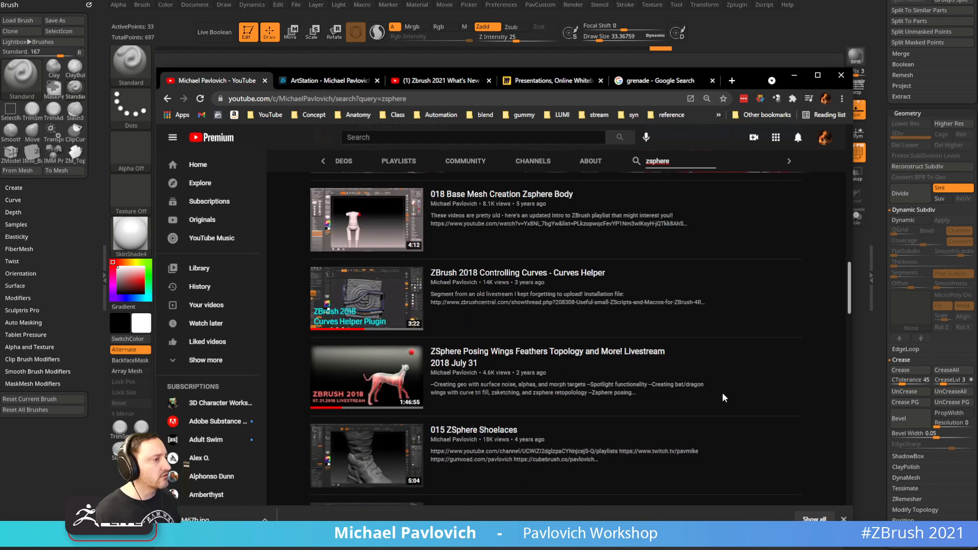
left_click(463, 99)
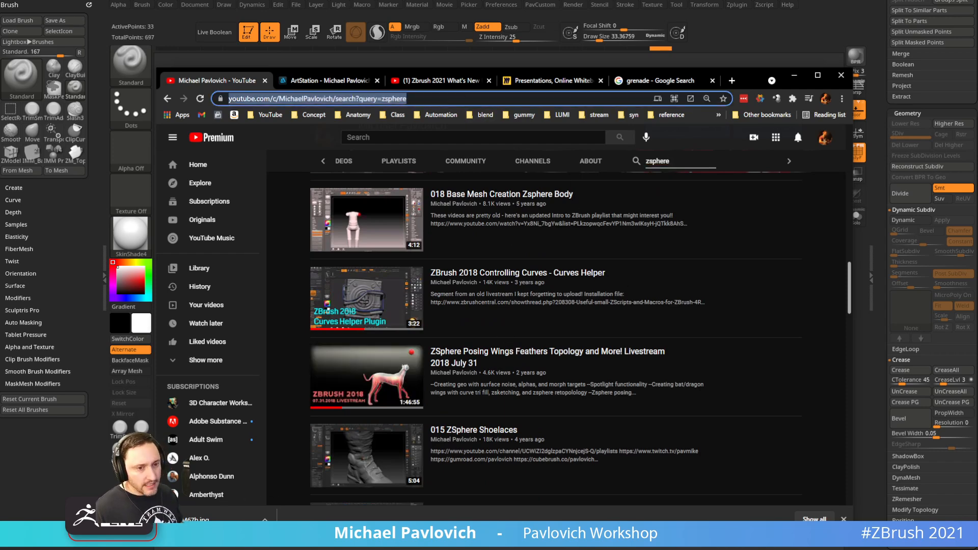
key("alt+Tab")
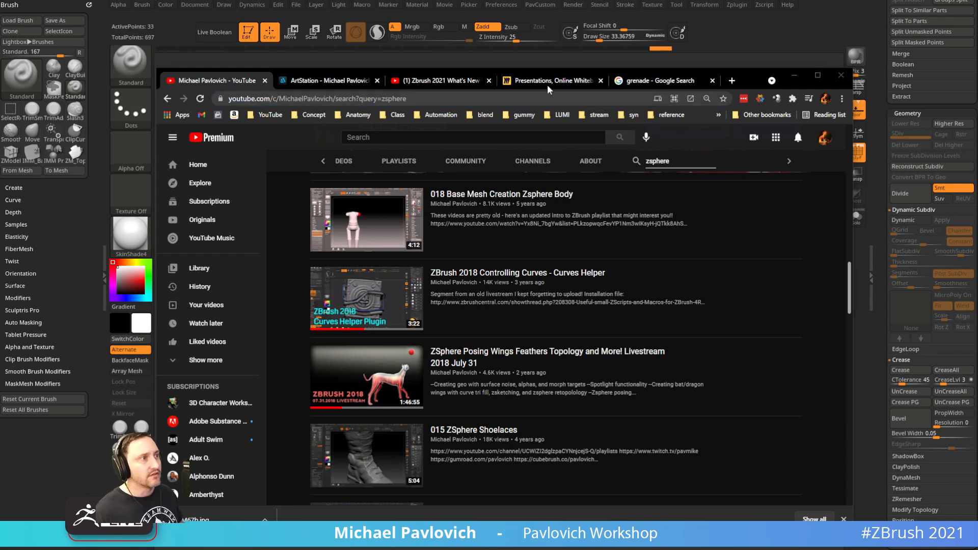
Minimize Chrome, orbit the lever block in ZBrush, and bring up Wacom Tablet Properties
left_click(794, 75)
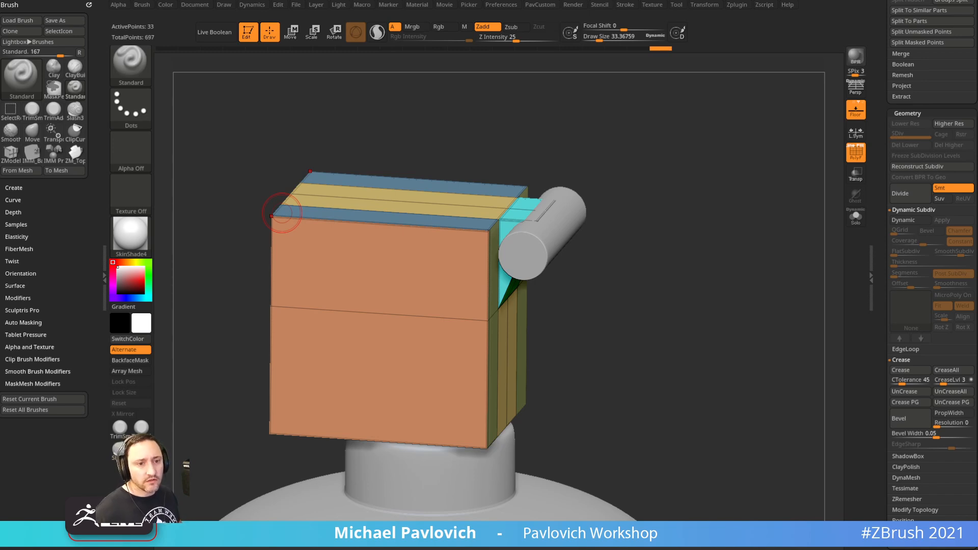
left_click_drag(658, 200, 671, 203)
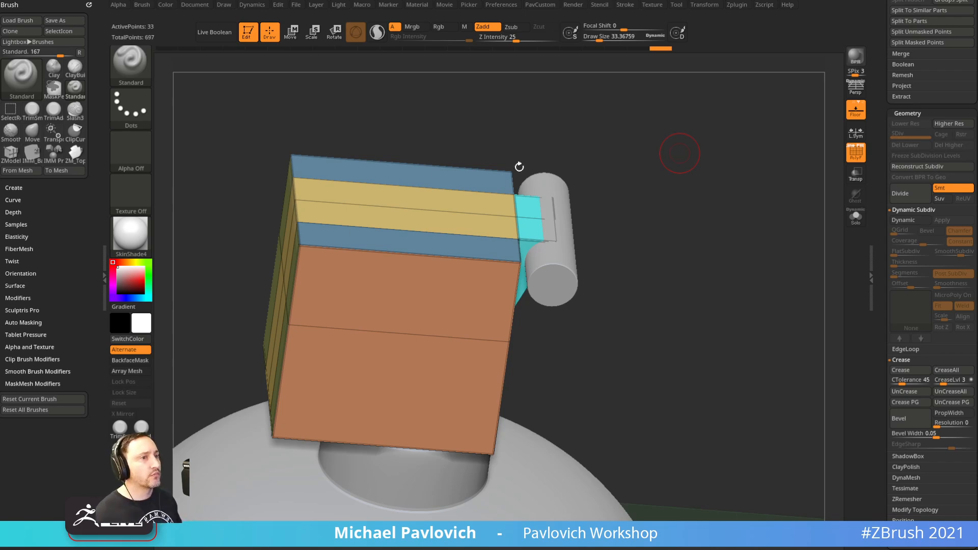
left_click_drag(0, 181, 546, 140)
Check the Grip Pen's Mapping and Pen tab settings, then minimize Wacom Tablet Properties
left_click(427, 244)
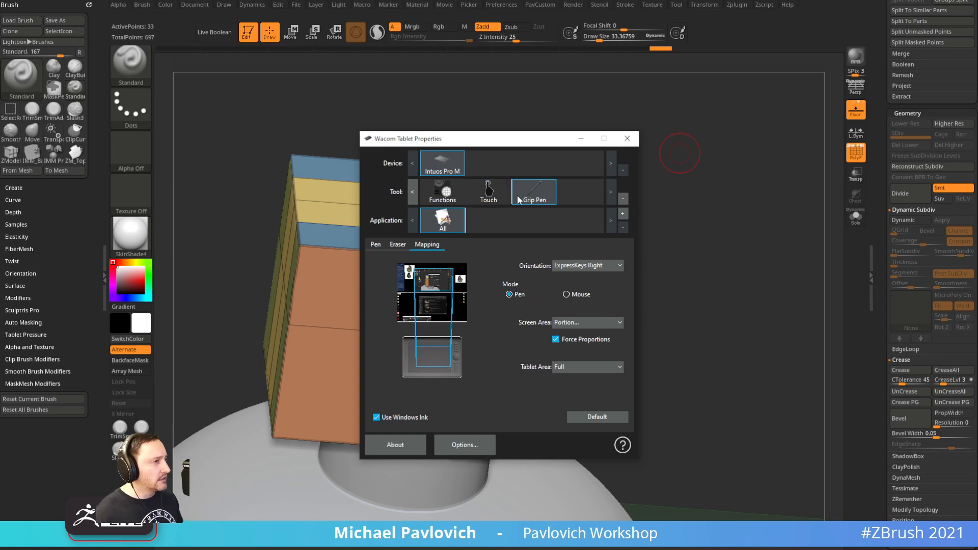
left_click(379, 244)
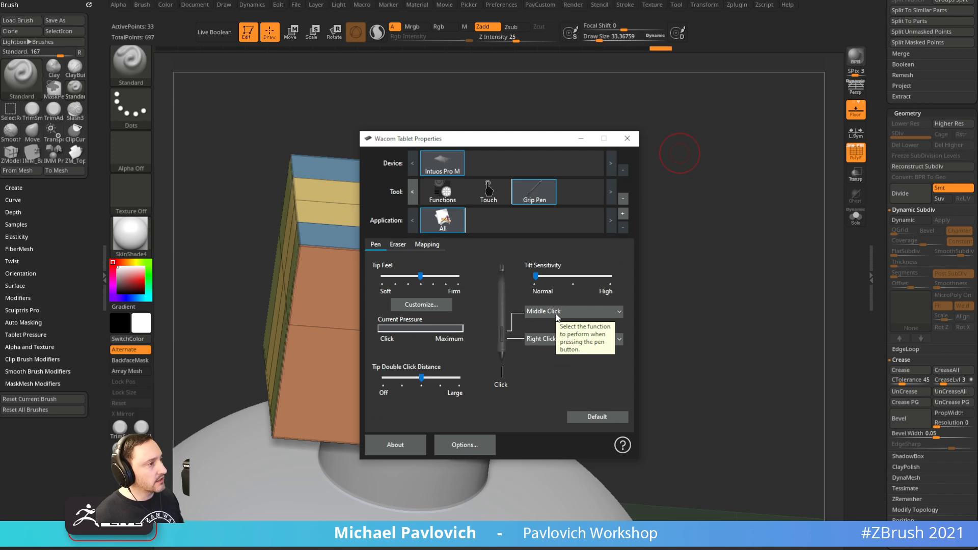
left_click(580, 138)
Orbit and zoom around the block's green faces, ending on a straight-on side view
left_click_drag(579, 142, 682, 225)
right_click_drag(683, 225, 741, 347)
mouse_move(668, 196)
right_mouse_down("alt")
mouse_move(620, 267)
mouse_move(650, 312)
mouse_move(635, 379)
right_mouse_up("alt")
key("s")
left_click_drag(644, 266, 591, 267)
mouse_move(832, 231)
right_mouse_down("alt")
mouse_move(831, 244)
mouse_move(815, 226)
mouse_move(861, 240)
mouse_move(834, 241)
right_mouse_up("alt")
right_click_drag(527, 249, 527, 249)
mouse_move(600, 264)
right_mouse_down()
mouse_move(578, 206)
mouse_move(526, 198)
mouse_move(595, 266)
right_mouse_up()
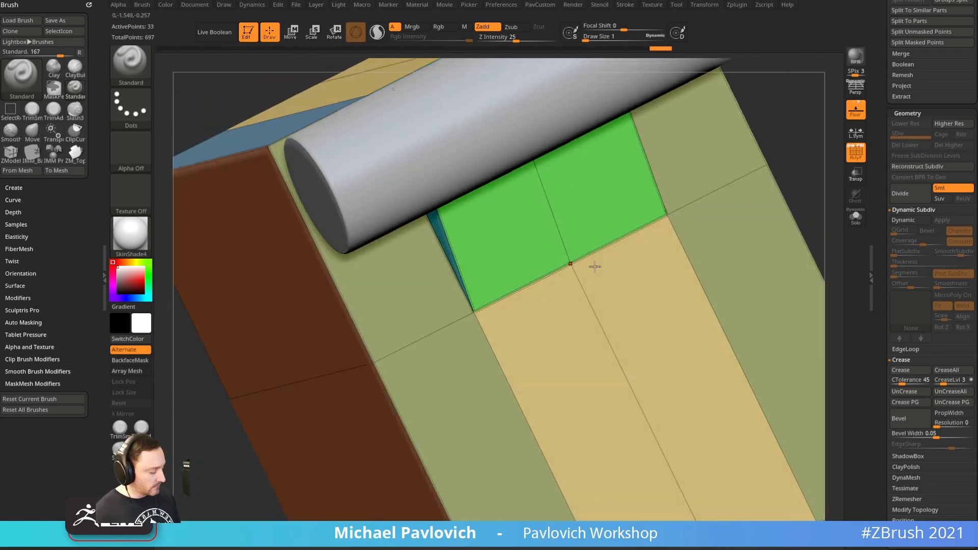
right_click_drag(596, 305, 543, 245, "ctrl")
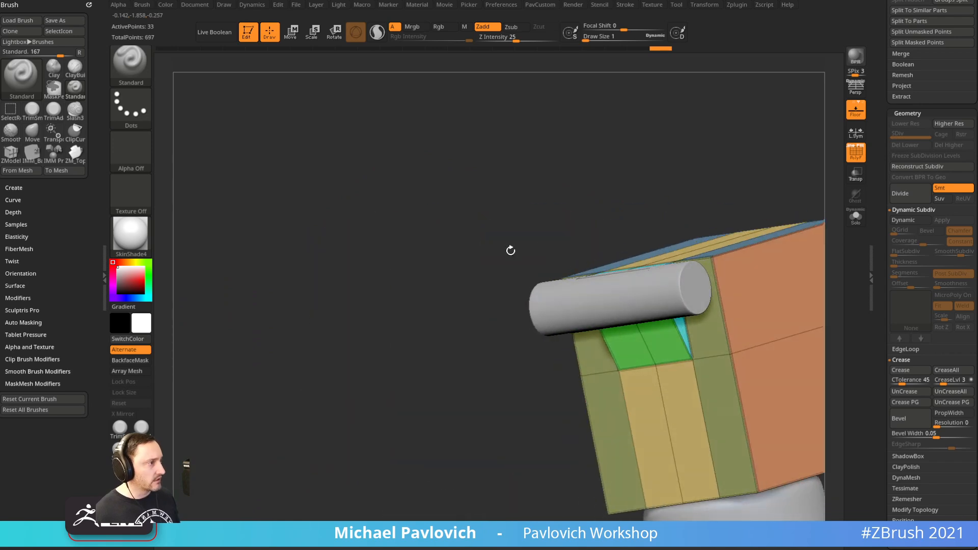
right_click_drag(372, 206, 620, 233)
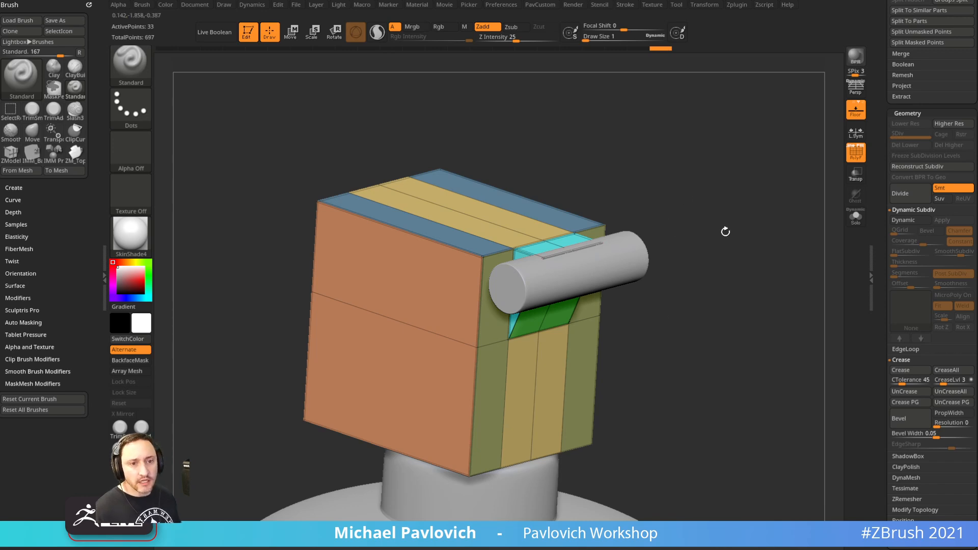
left_click_drag(724, 229, 752, 233)
mouse_move(691, 222)
left_mouse_down("shift")
mouse_move(847, 226)
mouse_move(734, 285)
left_mouse_up("shift")
Hide the floor, show polygroups, Solo the lever block, and place the grenade reference photo beside it
left_click(858, 158)
left_click(856, 112)
key("s")
left_click(735, 272)
left_click(860, 160)
left_click_drag(749, 245, 831, 232)
left_click(857, 218)
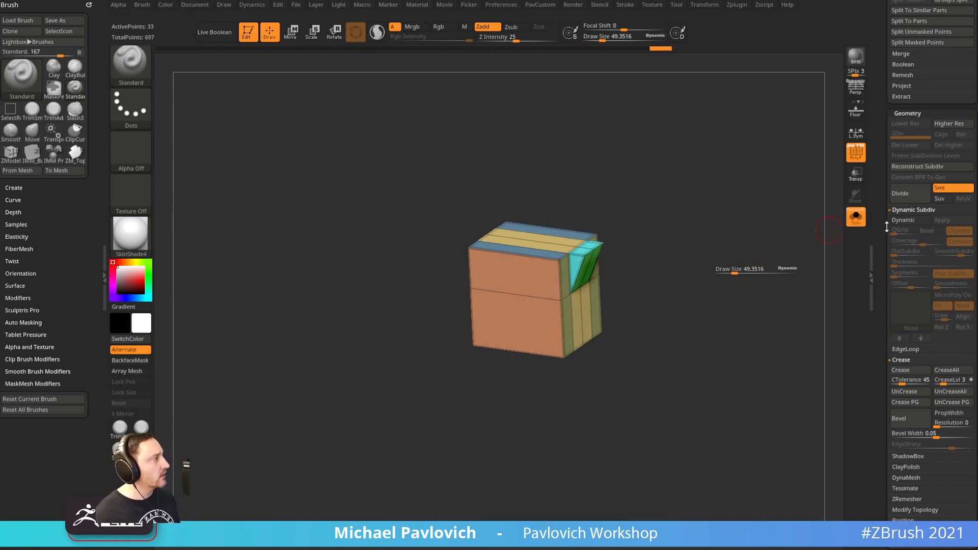
right_click_drag(977, 339, 821, 387)
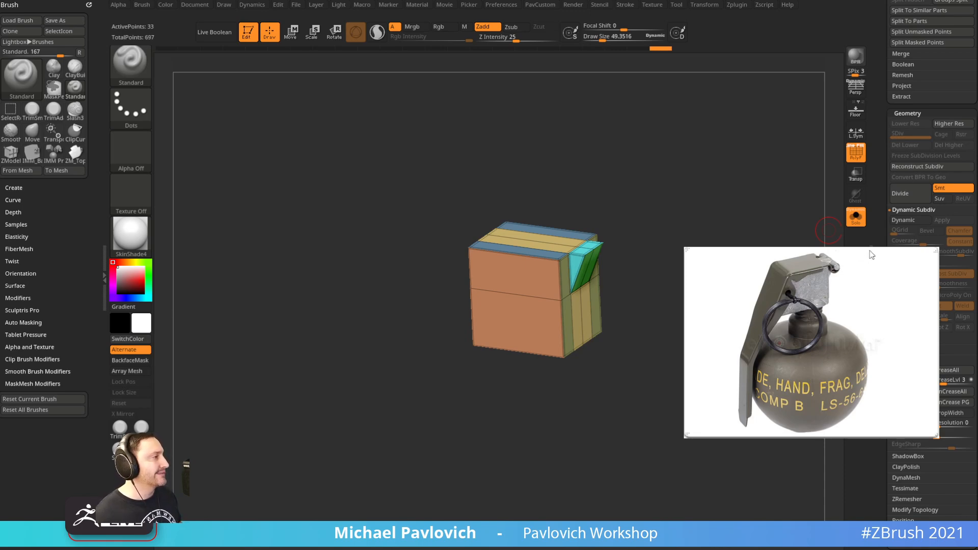
Show all parts, snap to the front view and overlay the grenade reference with polygroups visible
key("ctrl+m")
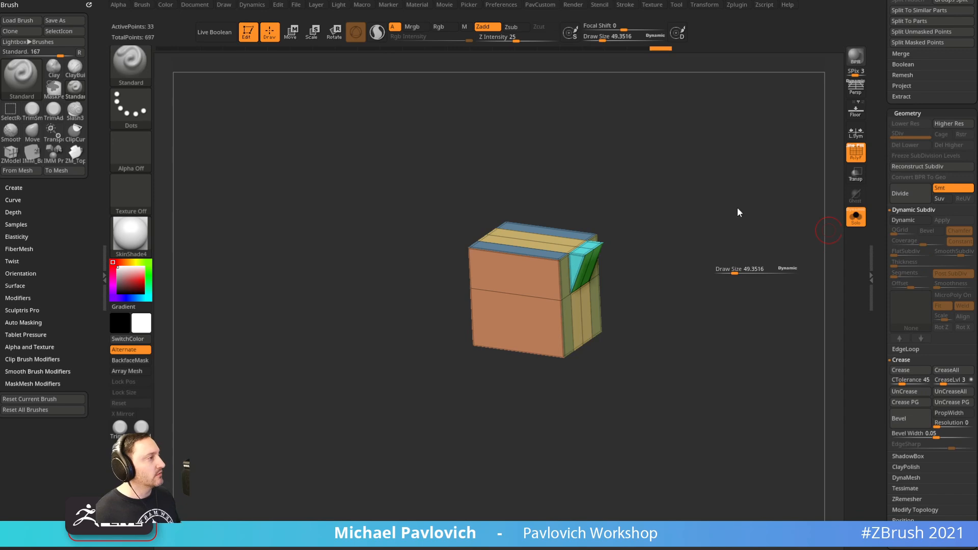
left_click(855, 217)
key("shift+f")
key("1")
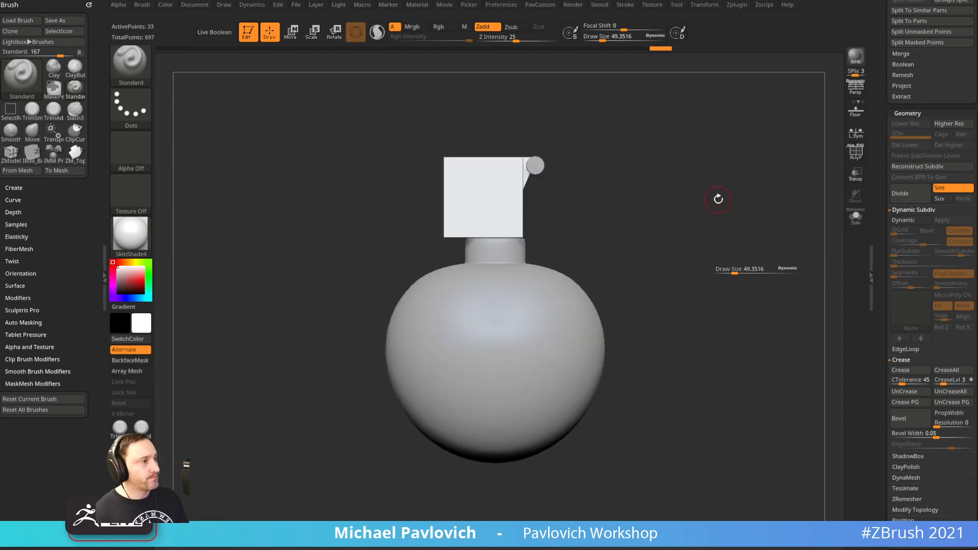
key("shift+z")
left_click(861, 156)
Set Draw Size to about 83 and scroll the tray up to the Subtool palette
key("s")
left_click(491, 188)
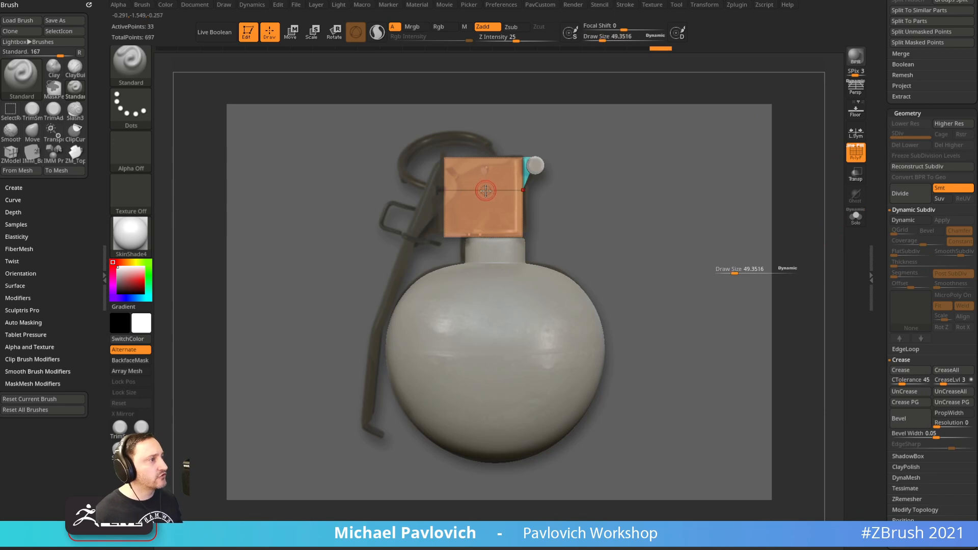
left_click_drag(760, 264, 746, 272)
key("s")
left_click_drag(748, 264, 747, 259, "shift")
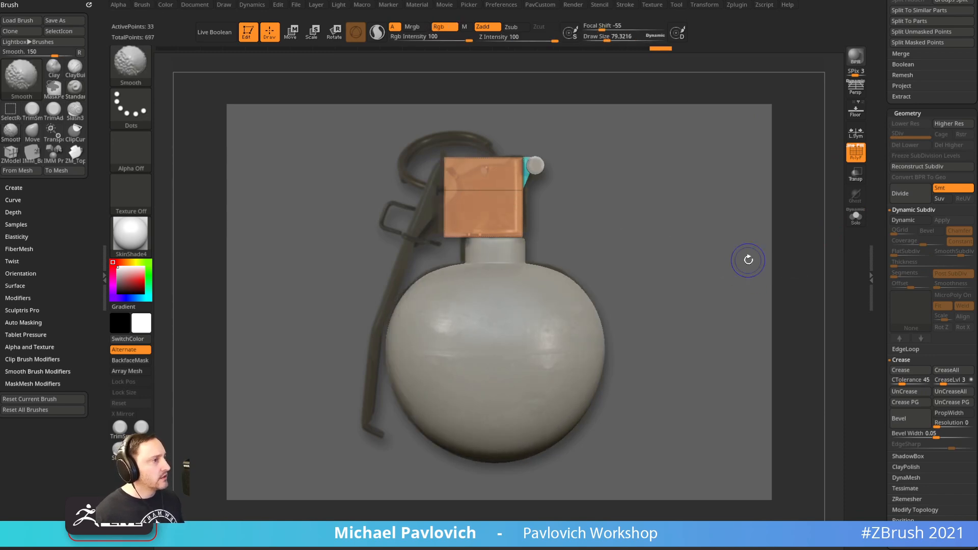
key("s")
left_click_drag(478, 204, 476, 204)
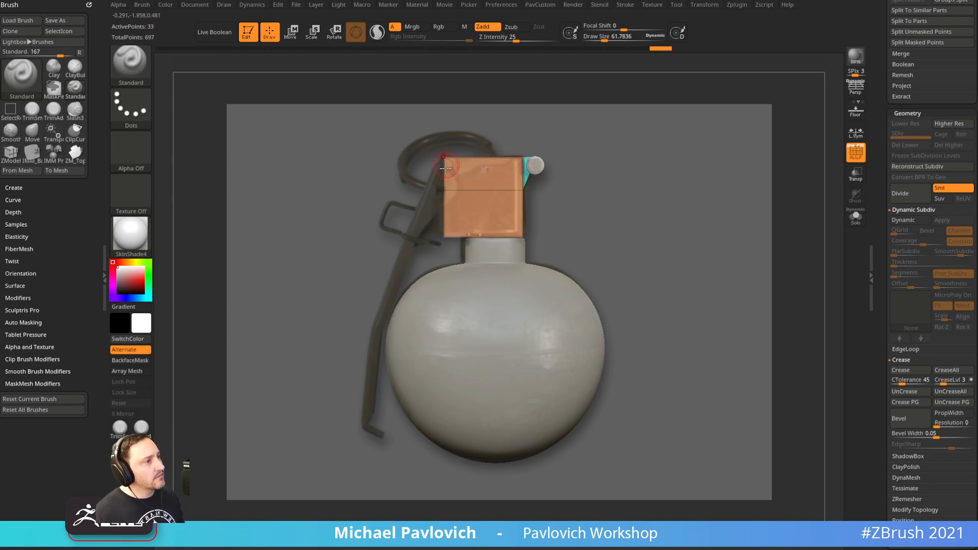
key("s")
left_click_drag(671, 243, 675, 246)
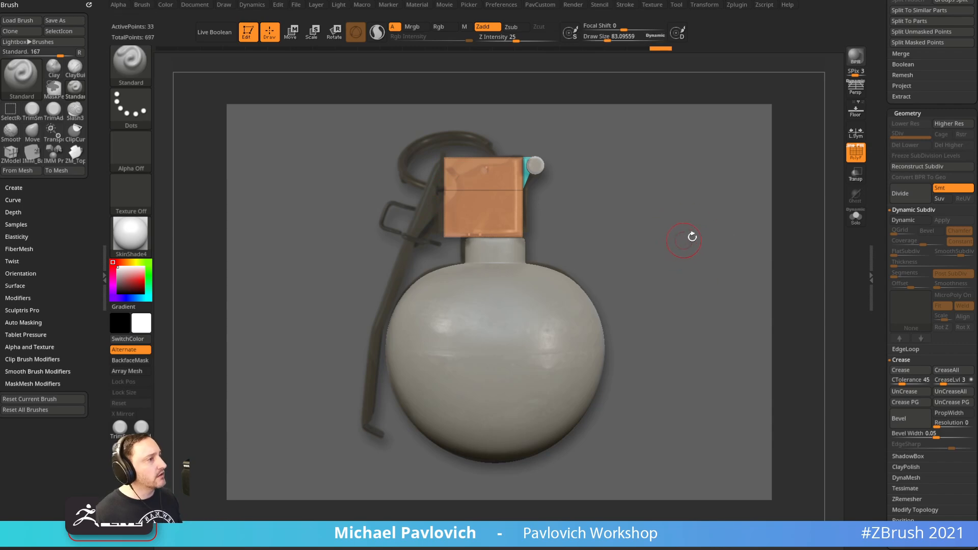
scroll(943, 306, "up", 10)
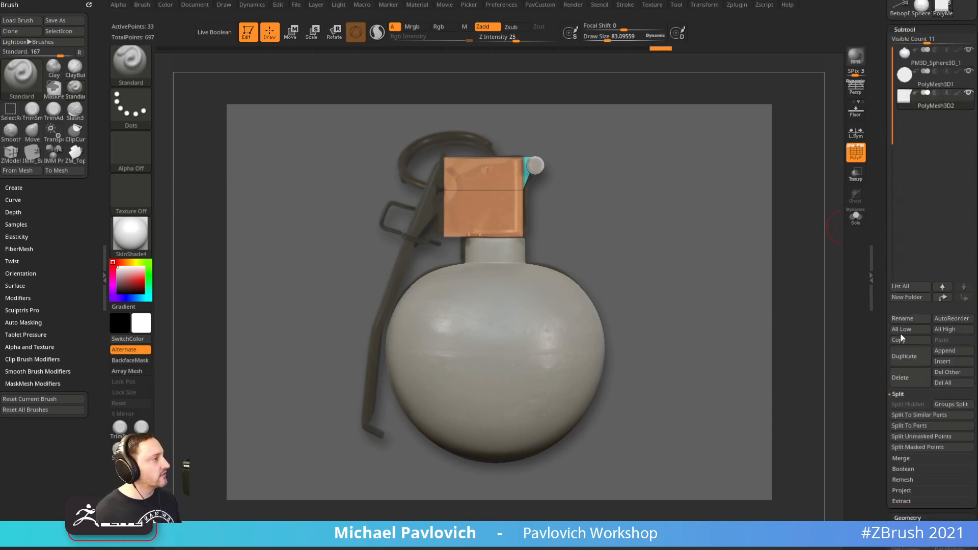
Append a Plane3D subtool and make PM3D_Plane3D1 the active subtool
left_click(952, 352)
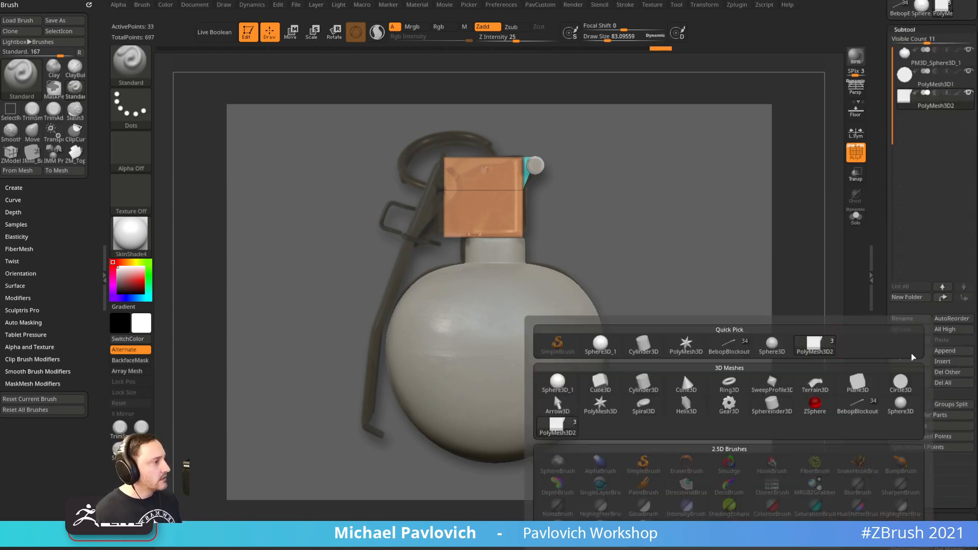
left_click(850, 383)
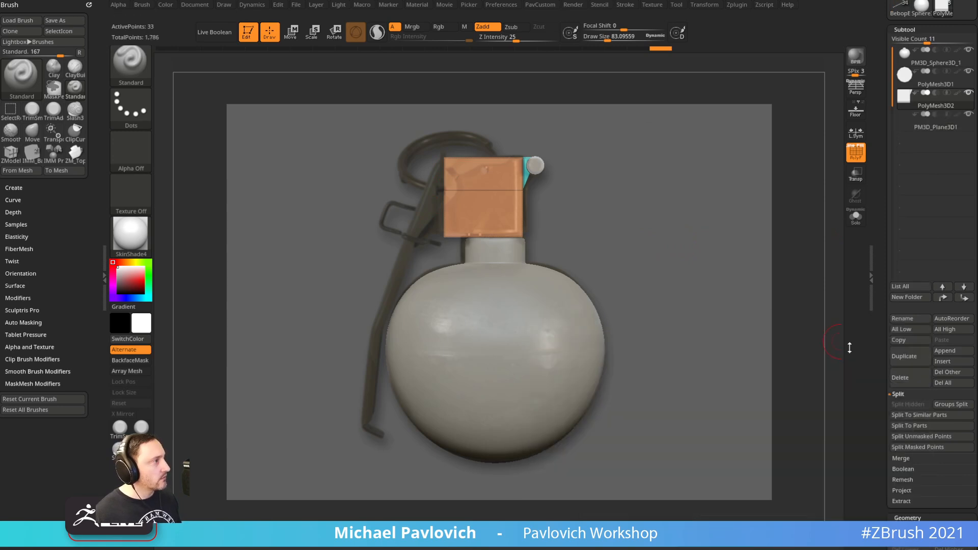
left_click(922, 127)
right_click_drag(705, 190, 696, 238, "ctrl")
Rotate the plane about 100 degrees to face front, scale it over the grenade, and Solo it
key("w")
left_click_drag(562, 301, 469, 316, "shift")
right_click_drag(703, 250, 702, 228, "shift")
key("ctrl+1")
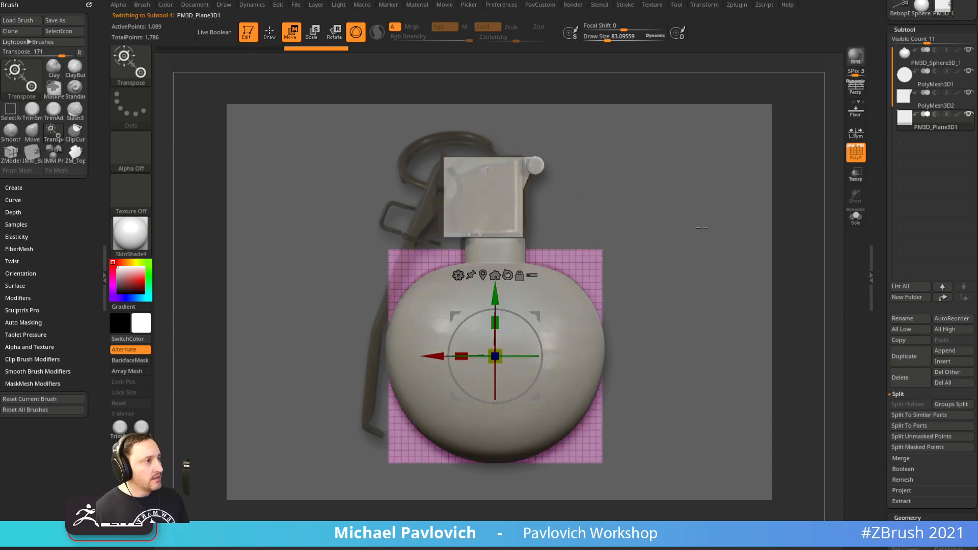
left_click_drag(503, 348, 451, 285)
left_click_drag(430, 253, 430, 242)
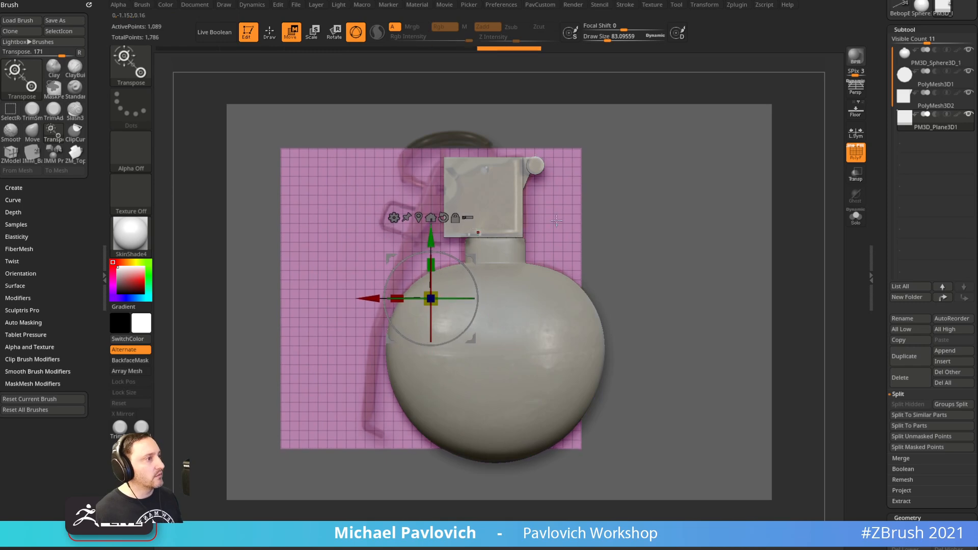
key("q")
left_click(854, 218)
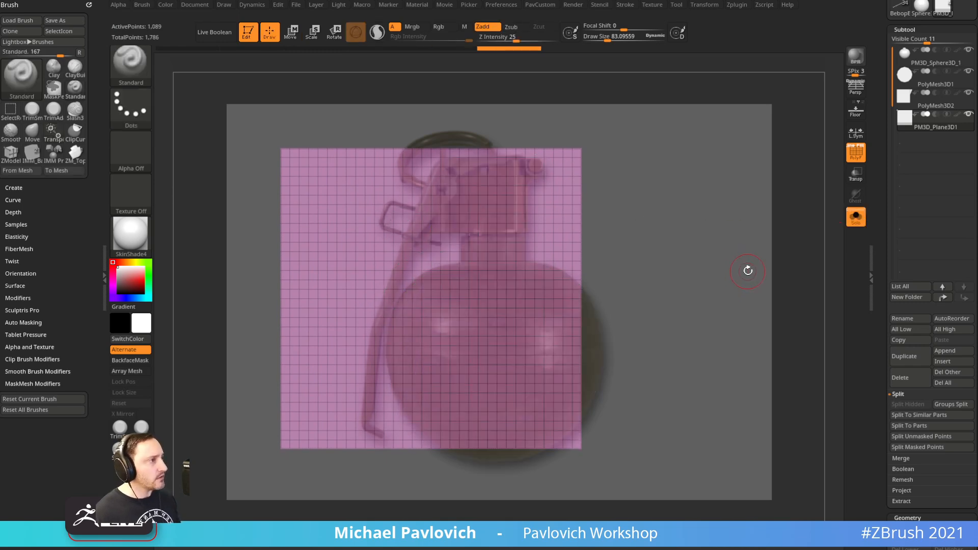
Subdivide the plane to about 1.05 million points, turn off PolyF and enable Rgb
key("ctrl+d")
key("ctrl+d")
key("ctrl+d")
key("ctrl+d")
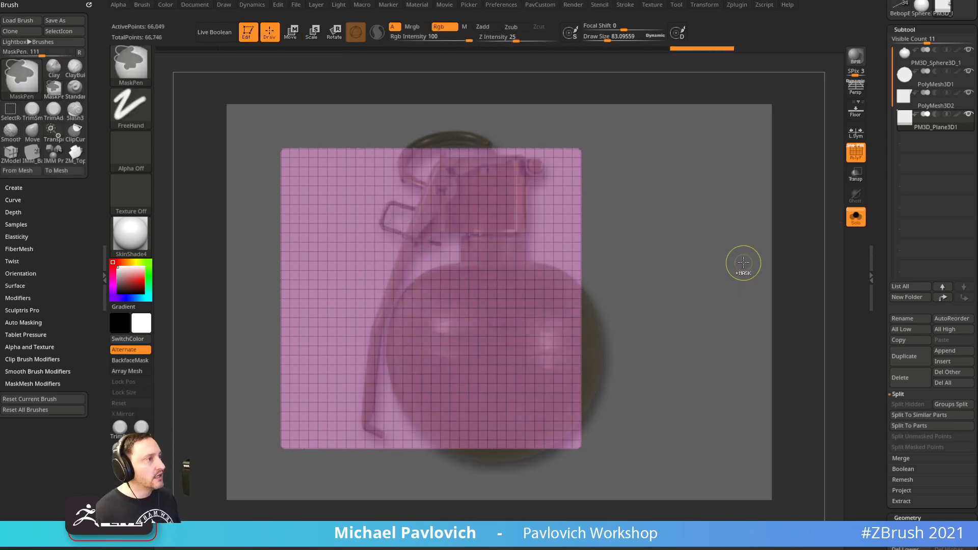
key("ctrl+d")
key("s")
mouse_move(649, 259)
left_mouse_down()
mouse_move(664, 259)
mouse_move(649, 258)
left_mouse_up()
key("s")
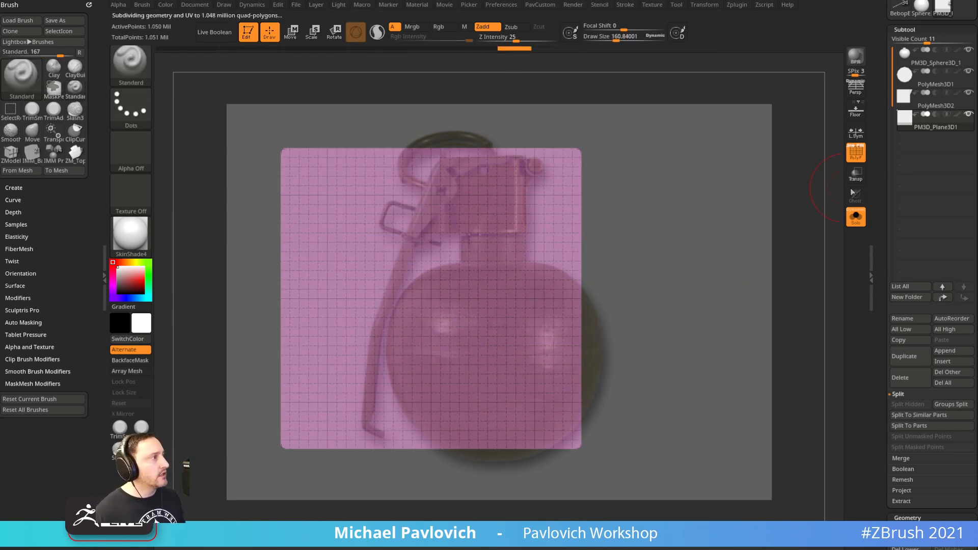
left_click(856, 151)
left_click(439, 26)
left_click(485, 26)
left_click(484, 27)
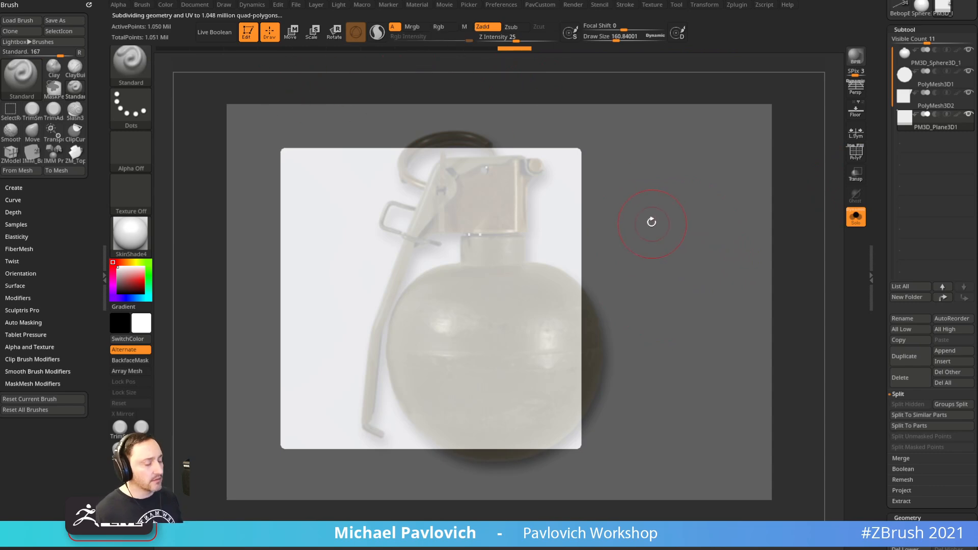
Pick the Paint brush and paint the grenade reference photo onto the plane
key("b")
key("p")
key("a")
key("s")
mouse_move(475, 231)
left_mouse_down()
mouse_move(485, 230)
mouse_move(468, 227)
left_mouse_up()
key("b")
key("s")
key("t")
Zoom in on the lever area and shrink the brush to about 8.5
key("s")
key("b")
key("p")
key("a")
mouse_move(477, 189)
left_mouse_down()
mouse_move(442, 190)
mouse_move(495, 155)
mouse_move(520, 219)
mouse_move(408, 234)
mouse_move(371, 406)
mouse_move(415, 323)
left_mouse_up()
key("shift+z")
key("b")
key("s")
key("t")
key("s")
left_click_drag(650, 225, 631, 225)
mouse_move(657, 225)
right_mouse_down("ctrl")
mouse_move(683, 265)
mouse_move(680, 327)
right_mouse_up("ctrl")
key("s")
left_click(725, 239)
right_click_drag(732, 238, 761, 236, "alt")
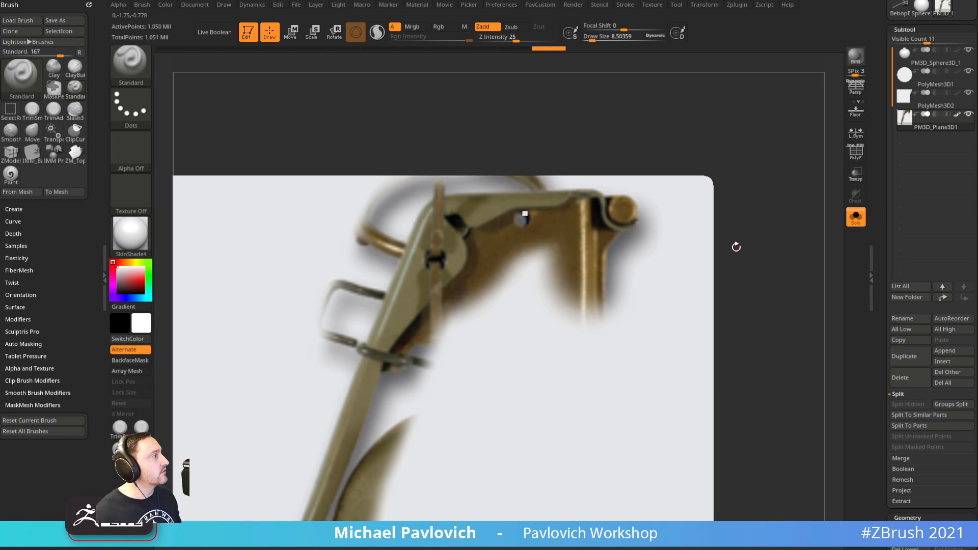
Mask along the lever arm's upper edge and the bracket's inner edge, undoing stray strokes
right_click_drag(785, 218, 772, 237, "alt")
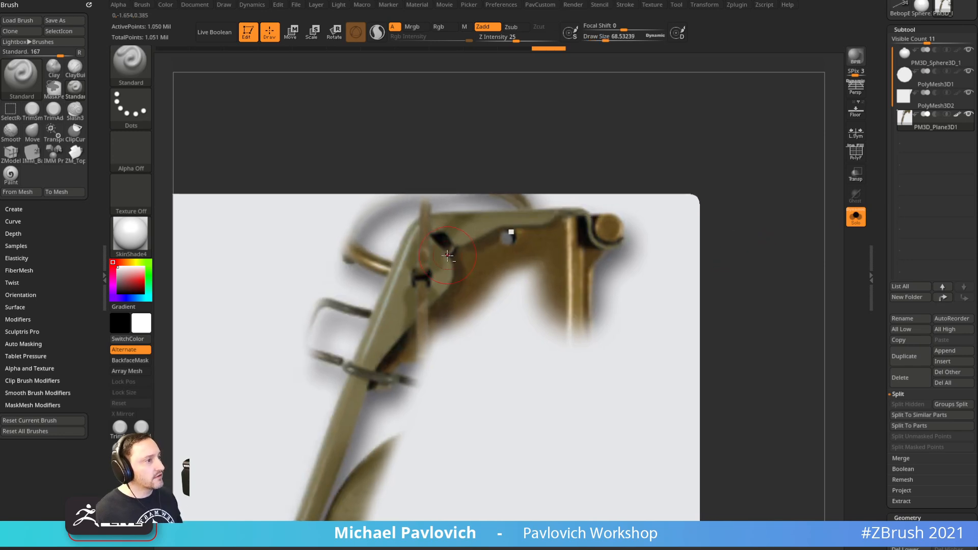
mouse_move(417, 236)
left_mouse_down("ctrl")
mouse_move(404, 262)
mouse_move(417, 236)
mouse_move(461, 218)
mouse_move(586, 215)
mouse_move(599, 246)
mouse_move(624, 238)
left_mouse_up("ctrl")
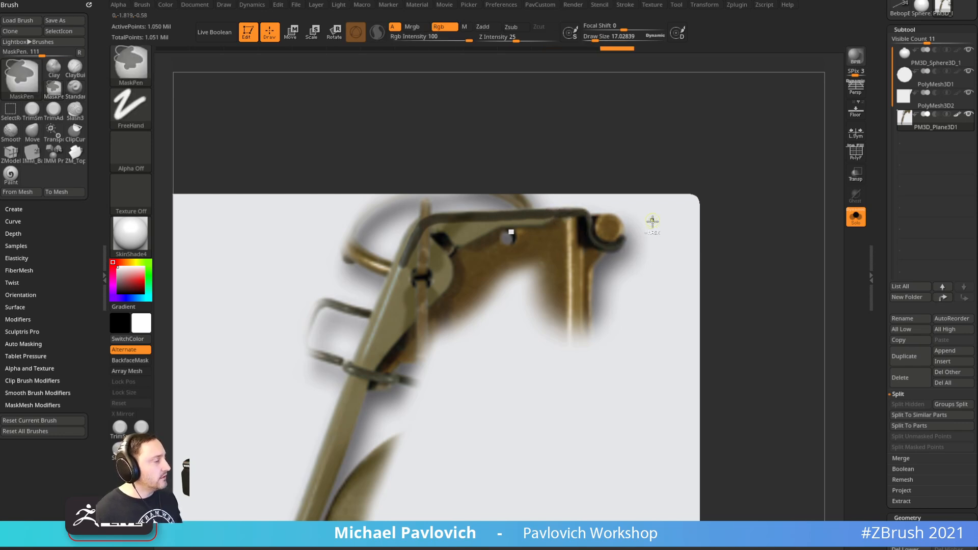
key("ctrl+z")
key("ctrl")
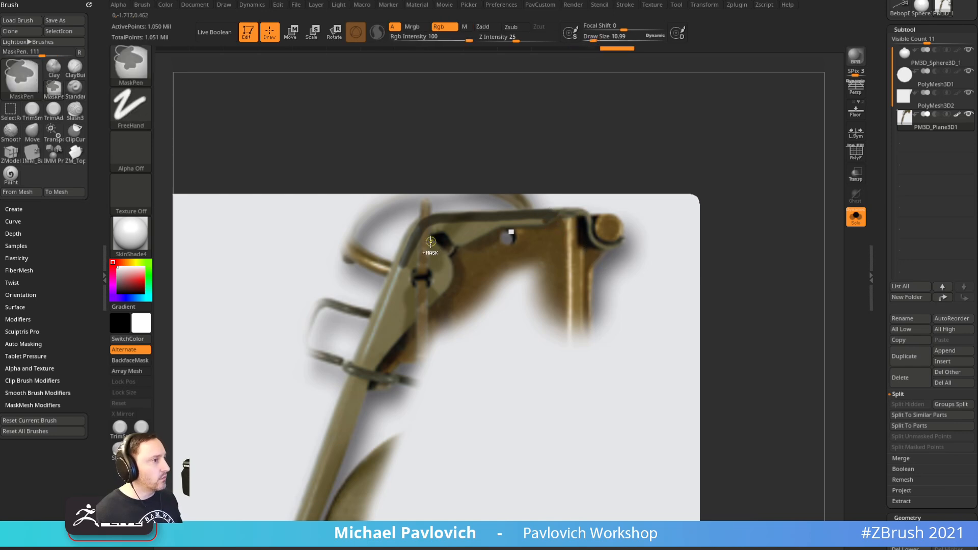
mouse_move(464, 242)
left_mouse_down("ctrl")
mouse_move(492, 225)
mouse_move(544, 221)
left_mouse_up("ctrl")
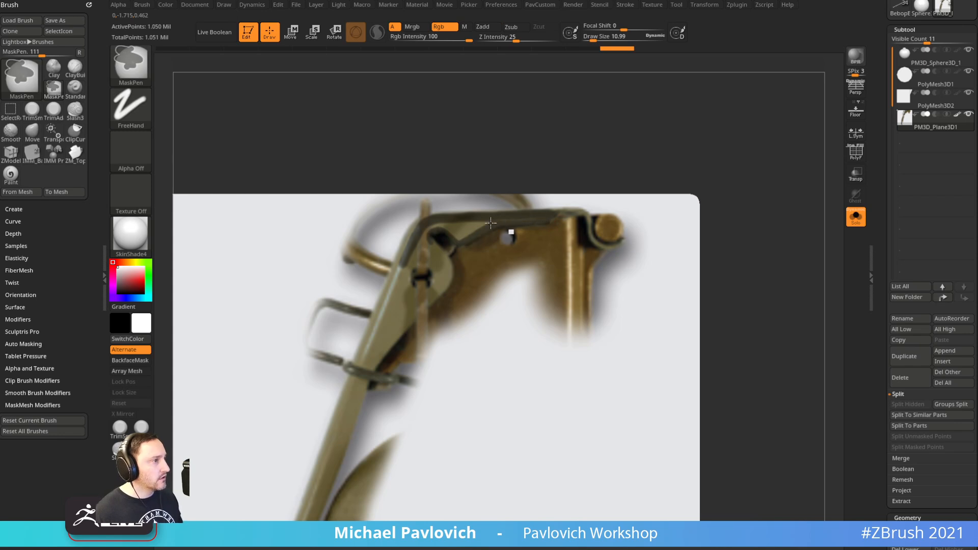
key("space")
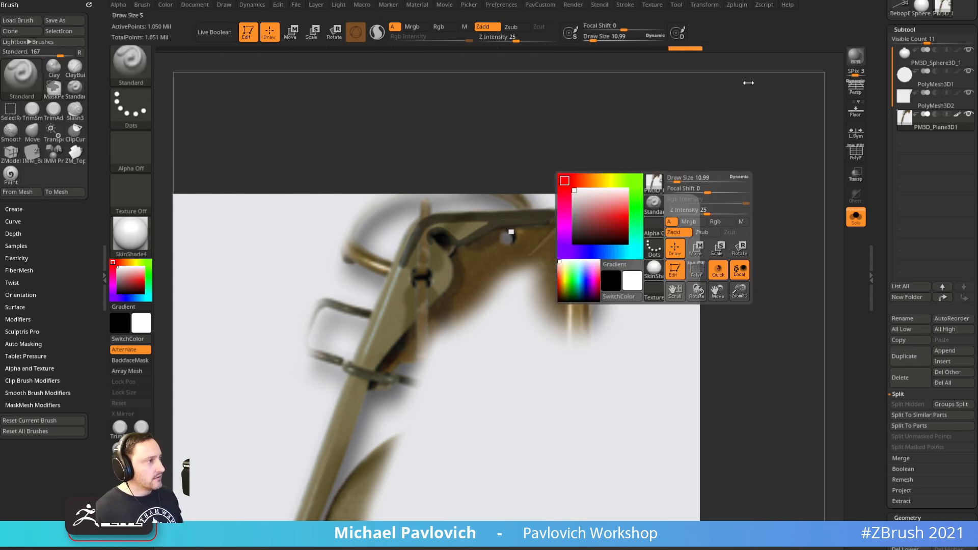
key("space")
key("space")
left_click_drag(714, 191, 789, 110, "alt")
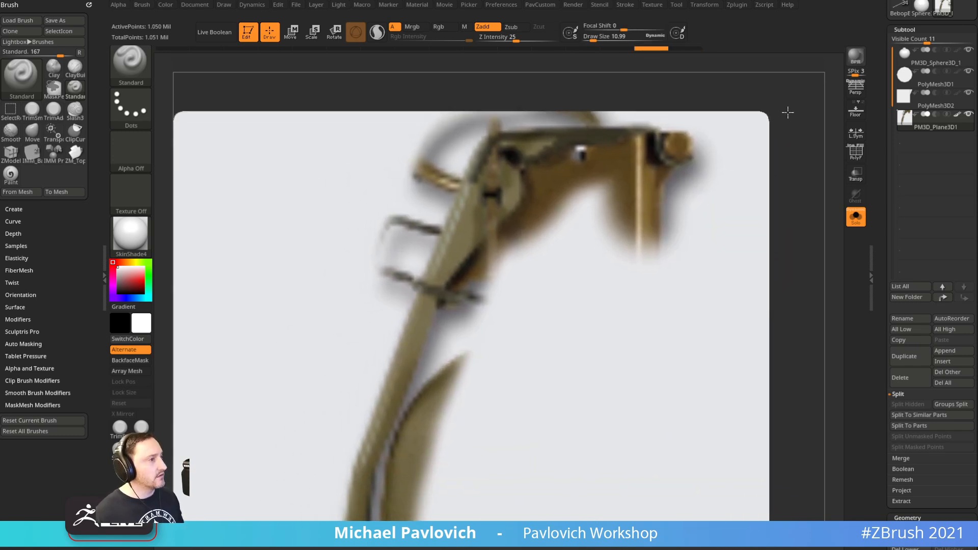
key("ctrl")
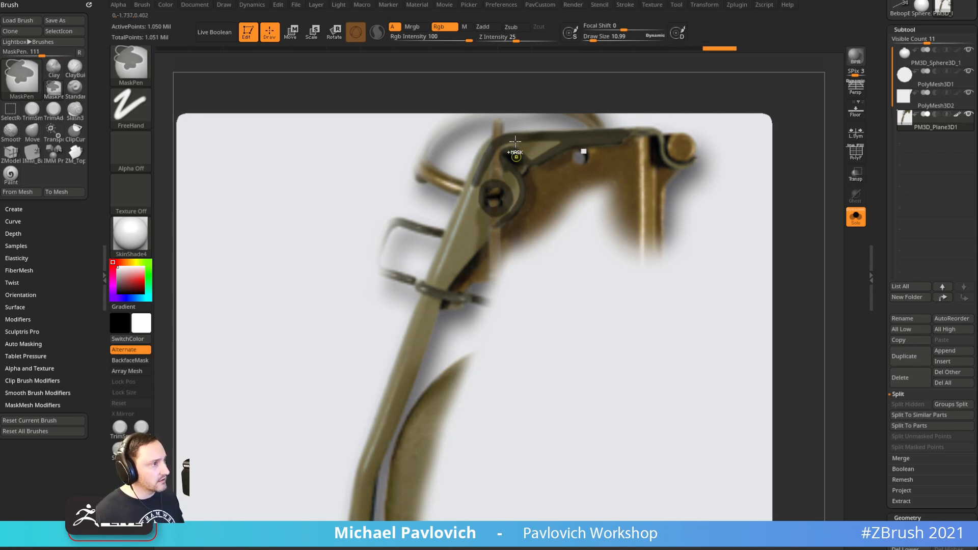
left_click_drag(459, 217, 437, 278, "ctrl")
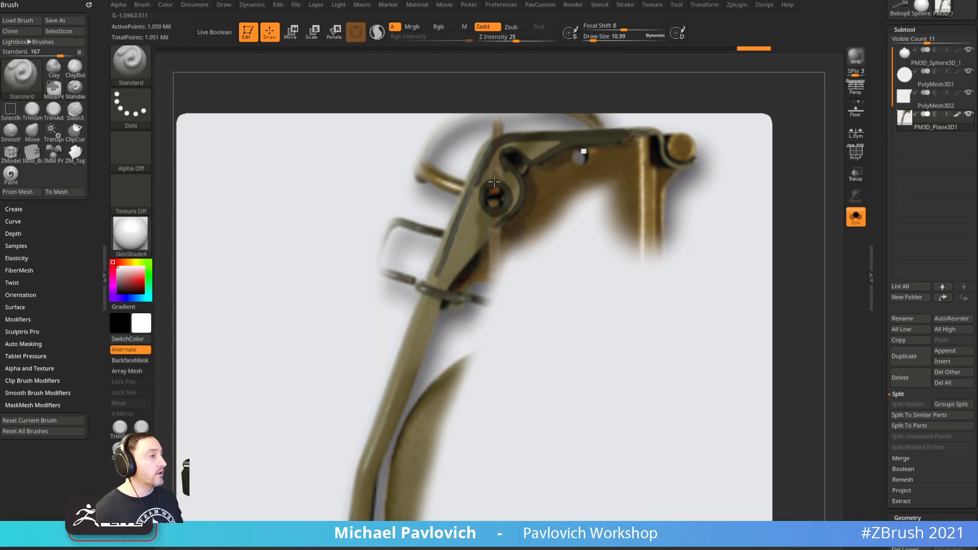
key("ctrl+z")
Set Draw Size to about 12.4 and mask the lever edge up from the pivot
key("s")
left_click(475, 202)
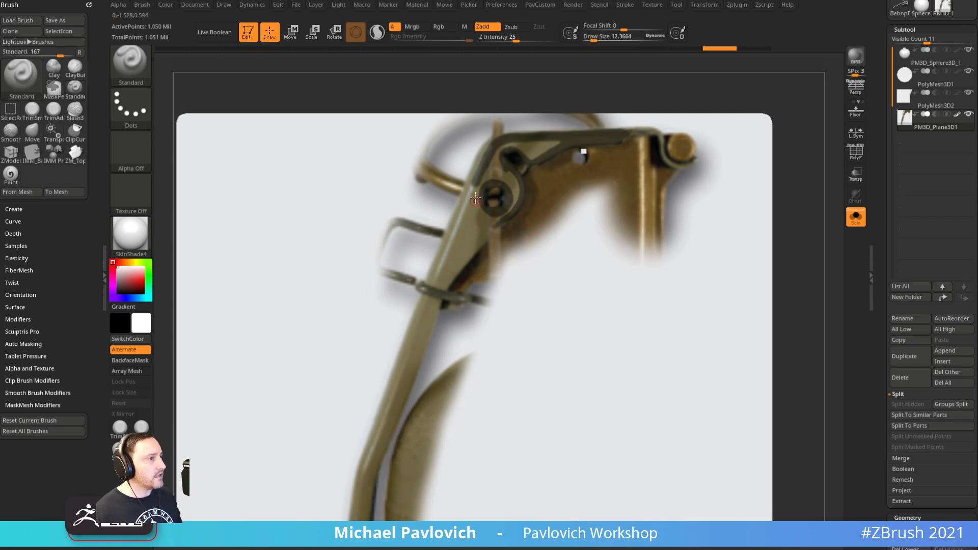
key("ctrl")
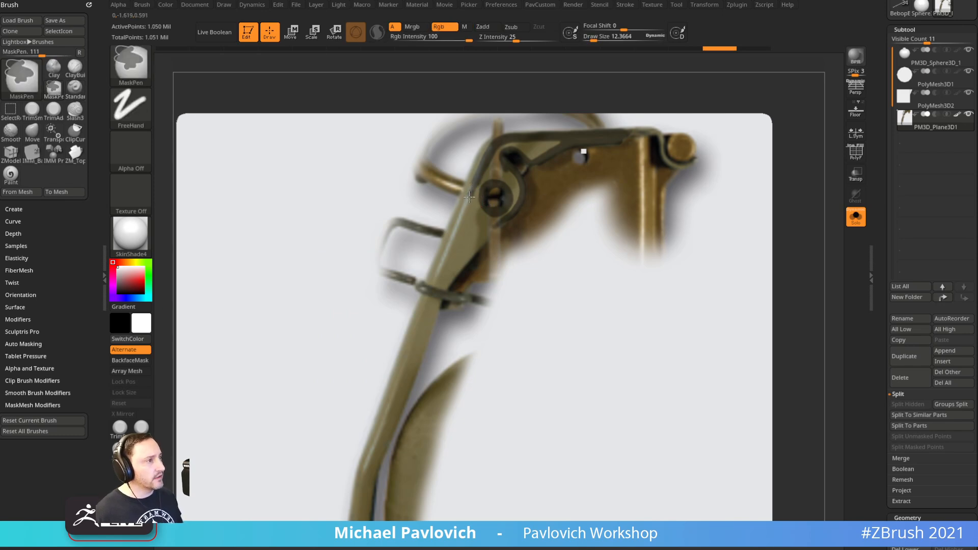
mouse_move(469, 198)
left_mouse_down("ctrl")
mouse_move(477, 180)
mouse_move(361, 433)
left_mouse_up("ctrl")
key("ctrl+z")
key("ctrl+z")
key("ctrl+z")
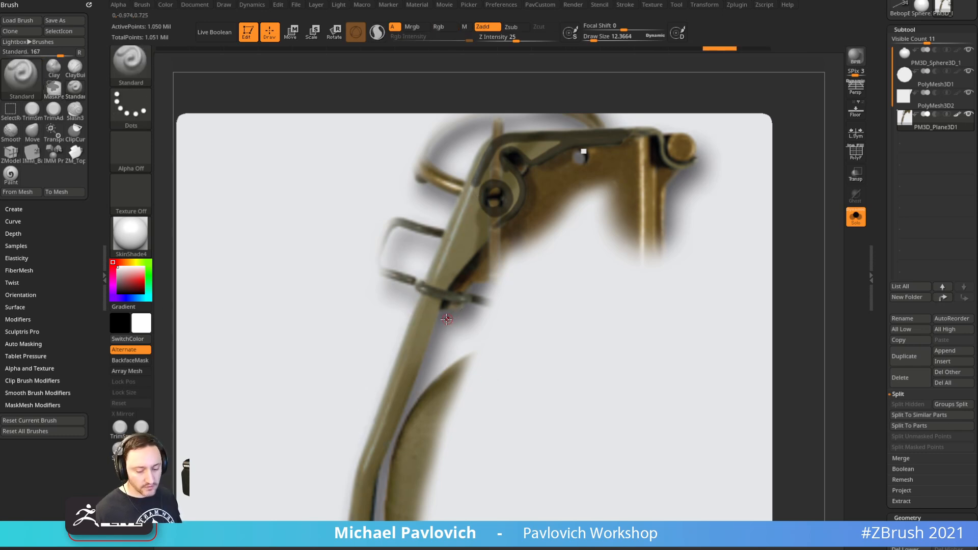
Lay a Transpose line along the lever to rotate the view so it lies horizontal
key("w")
key("y")
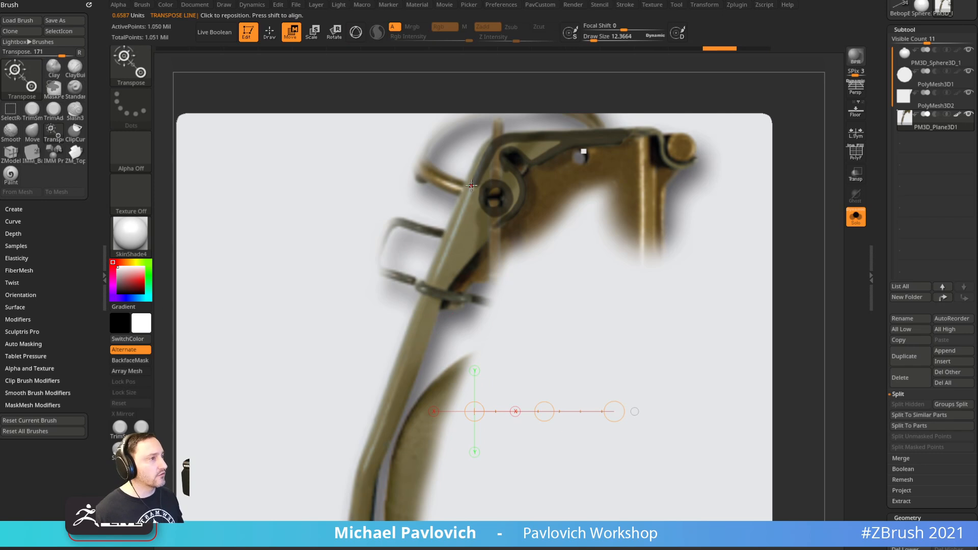
left_click_drag(472, 184, 362, 473)
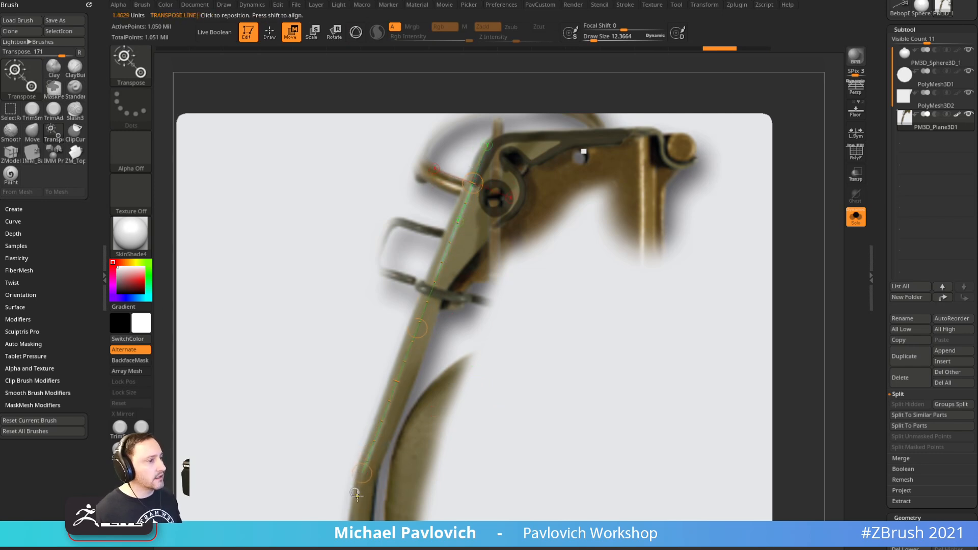
key("a")
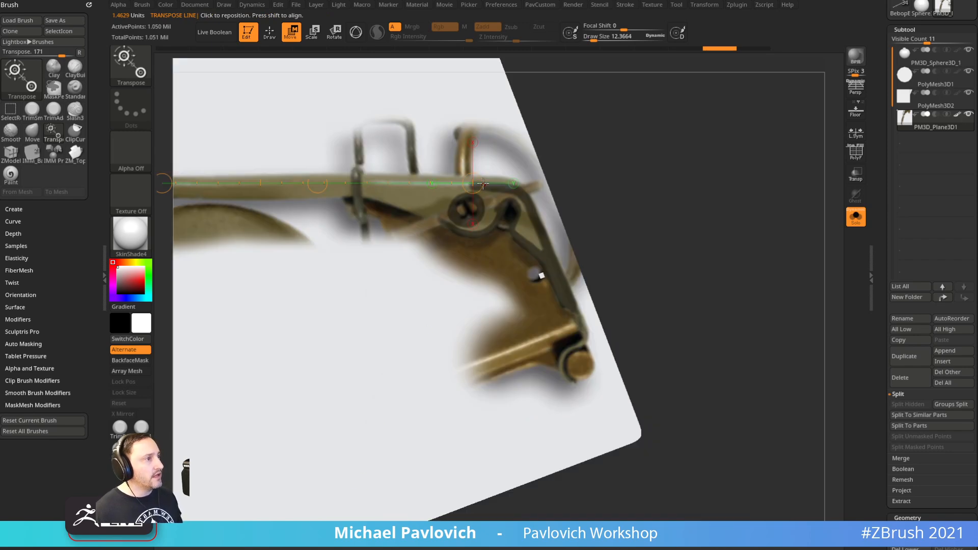
right_click(589, 205)
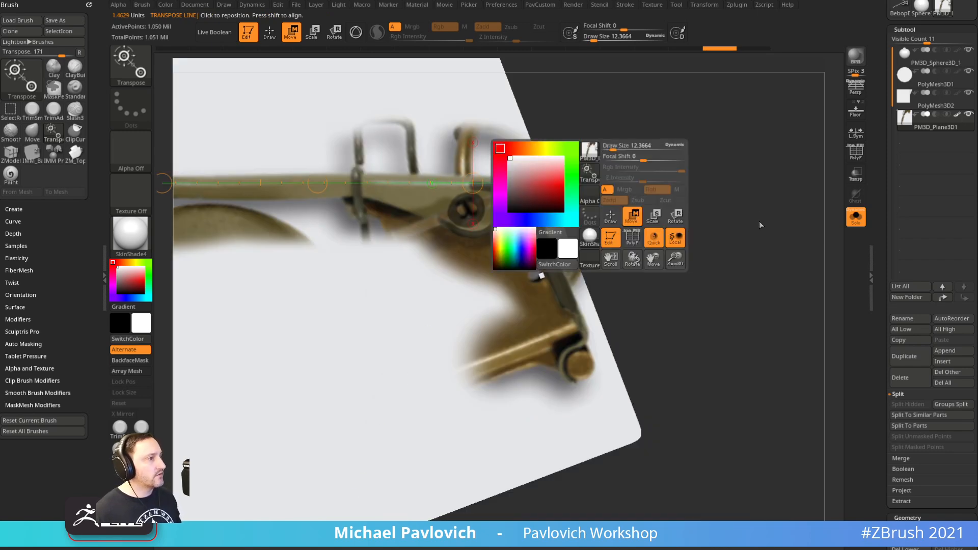
right_click_drag(663, 133, 880, 210, "alt")
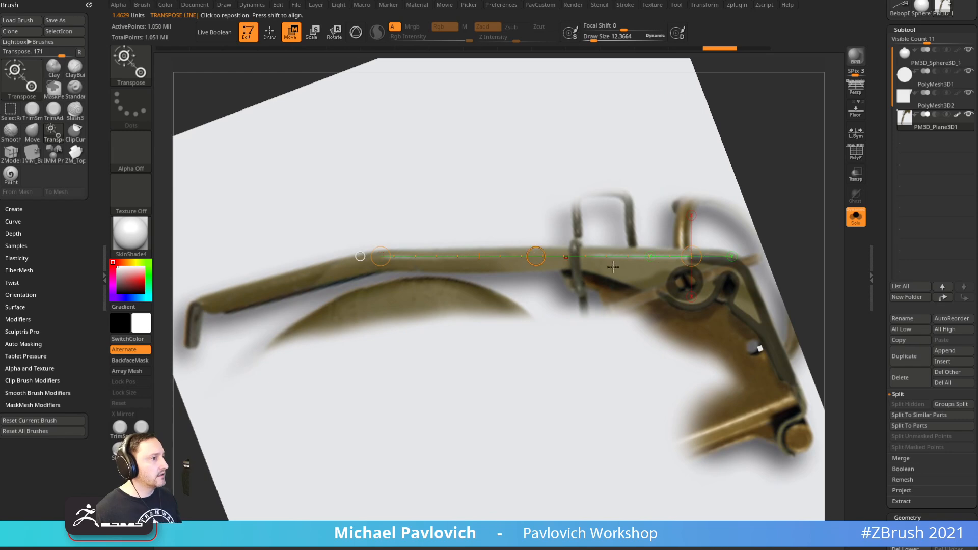
key("a")
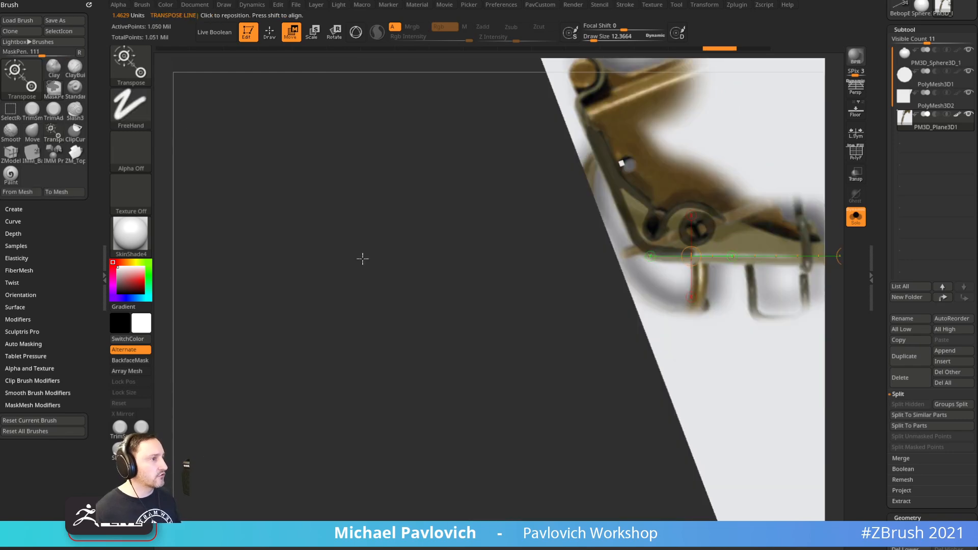
right_click_drag(492, 266, 94, 328, "alt")
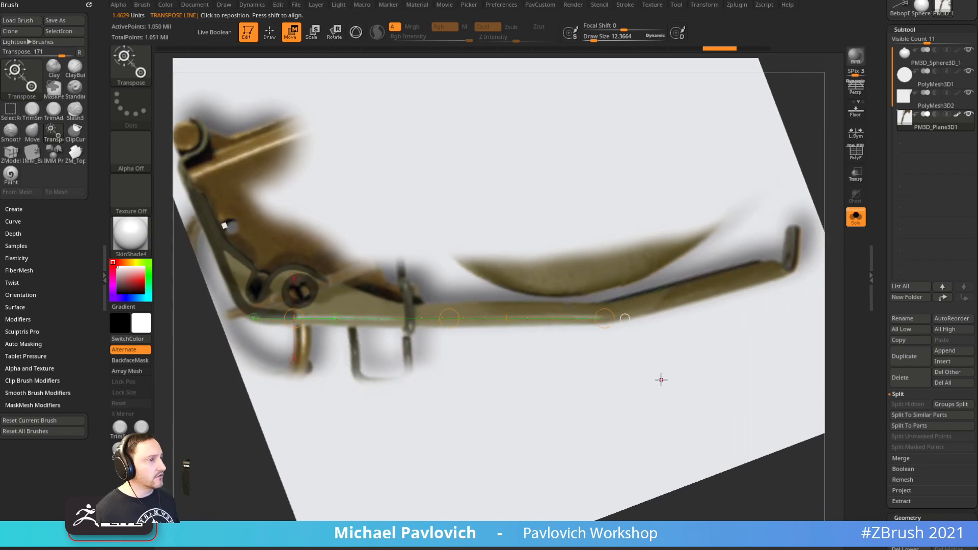
key("y")
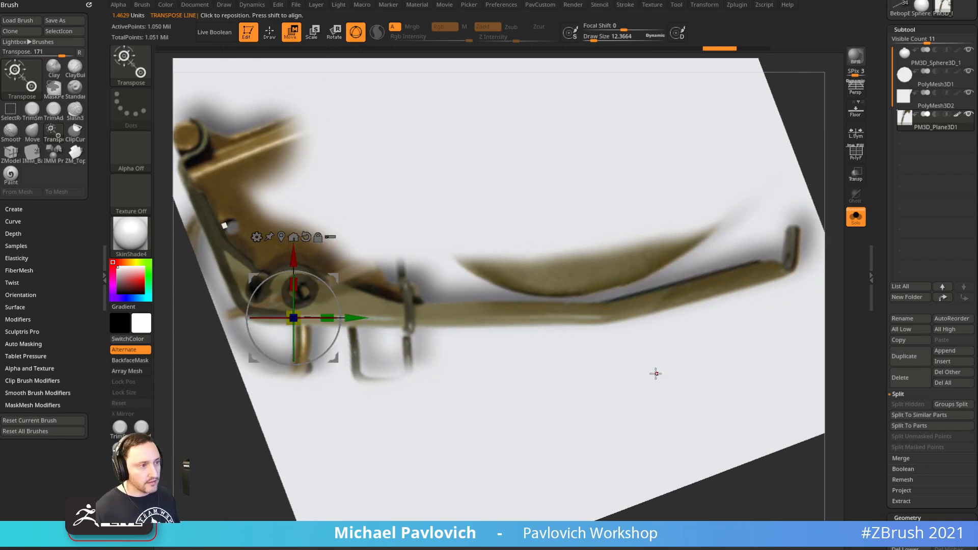
Mask the lever's straight handle with a rectangle
key("ctrl")
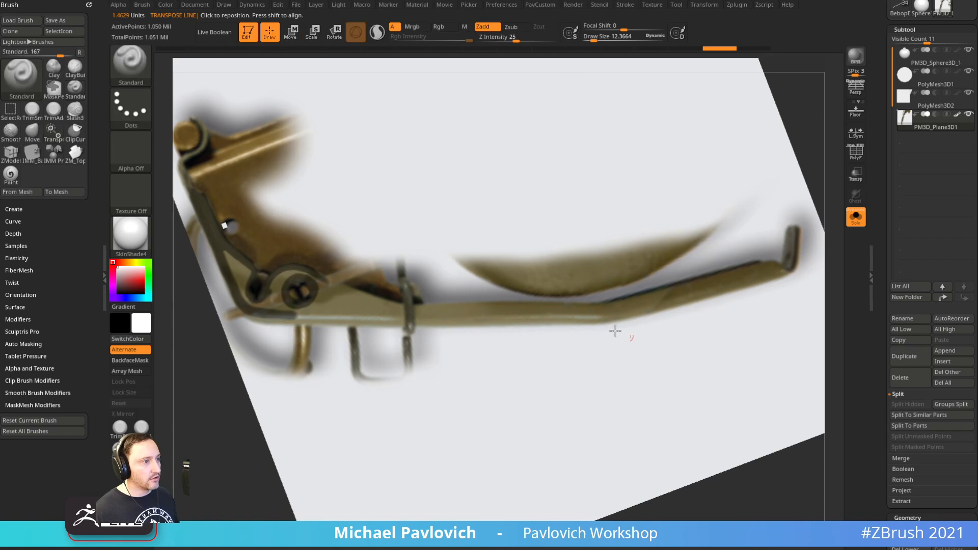
left_click_drag(344, 318, 572, 320, "ctrl")
key("ctrl+z")
key("space")
left_click_drag(241, 417, 601, 319, "ctrl")
Realign the view to the handle with a Transpose line and extend the mask to its end
key("w")
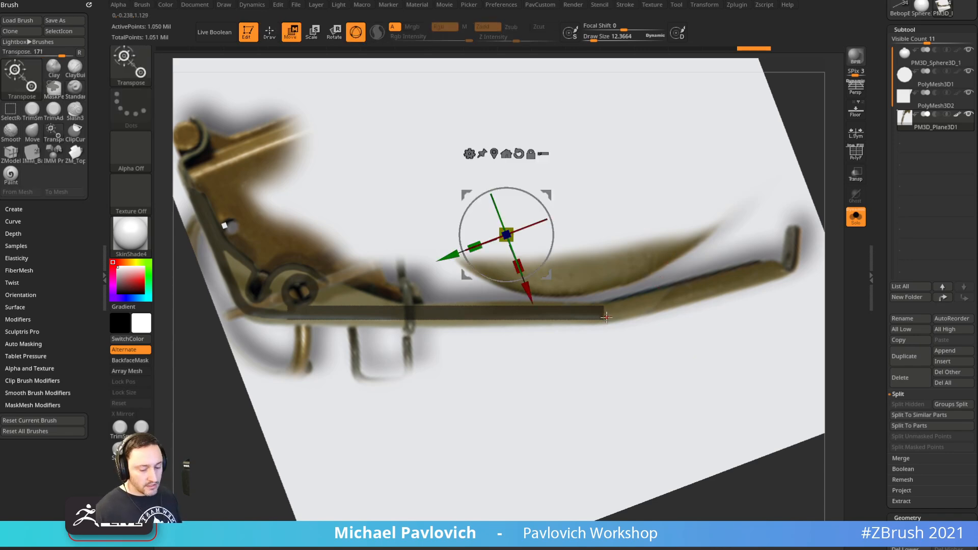
key("y")
left_click_drag(785, 272, 604, 318)
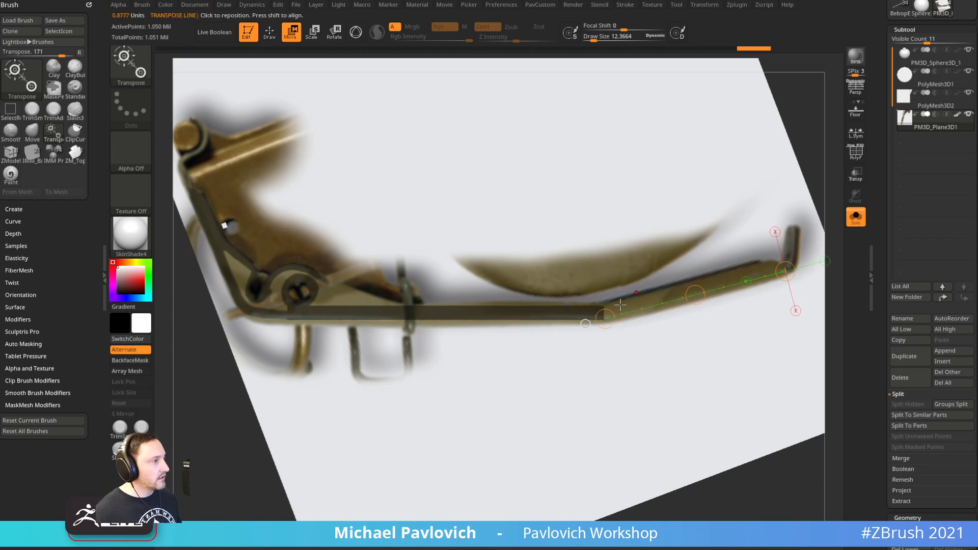
left_click(587, 324)
left_click_drag(681, 480, 476, 520, "alt")
key("q")
mouse_move(667, 284)
left_mouse_down("ctrl")
mouse_move(714, 312)
mouse_move(438, 336)
mouse_move(435, 317)
mouse_move(573, 317)
left_mouse_up("ctrl")
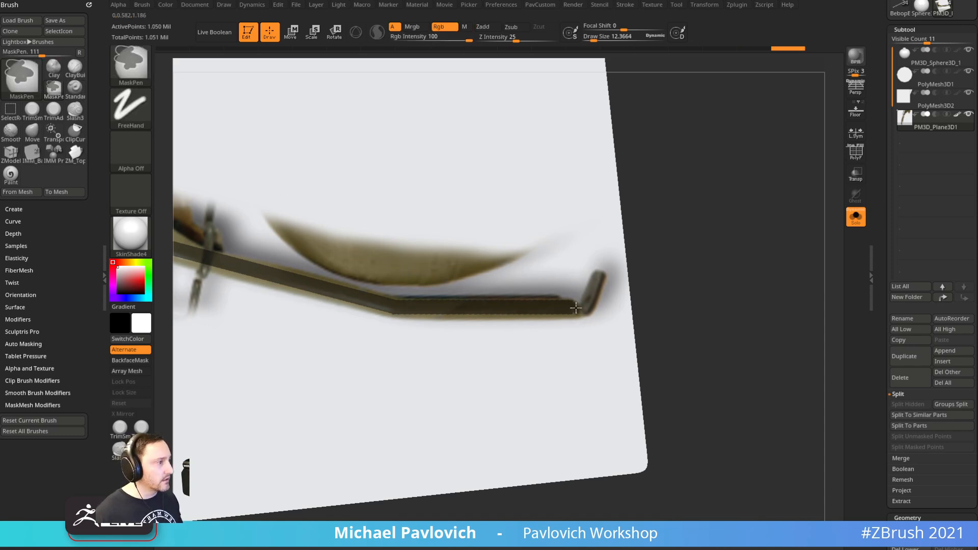
left_click_drag(565, 310, 582, 315, "ctrl")
left_click_drag(681, 198, 965, 274, "alt")
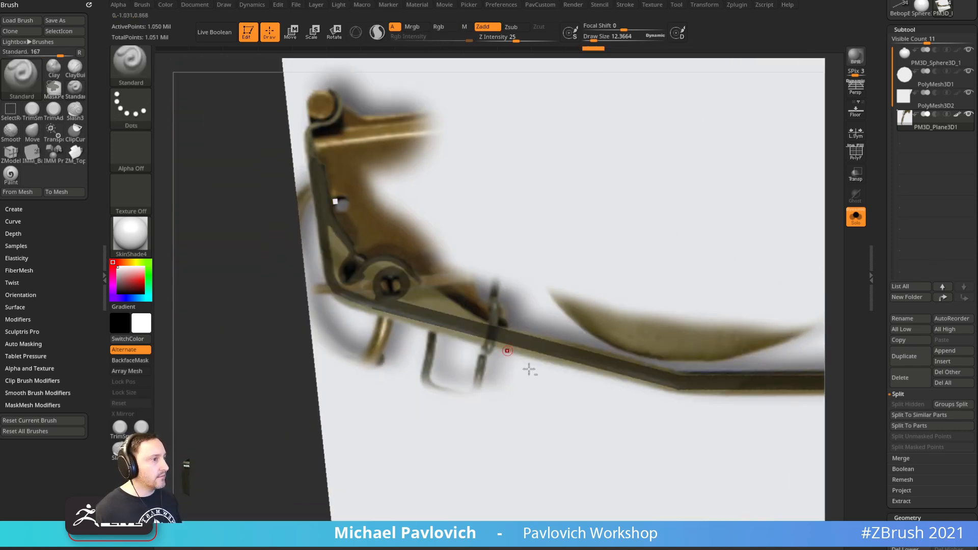
left_click_drag(258, 332, 223, 357, "alt")
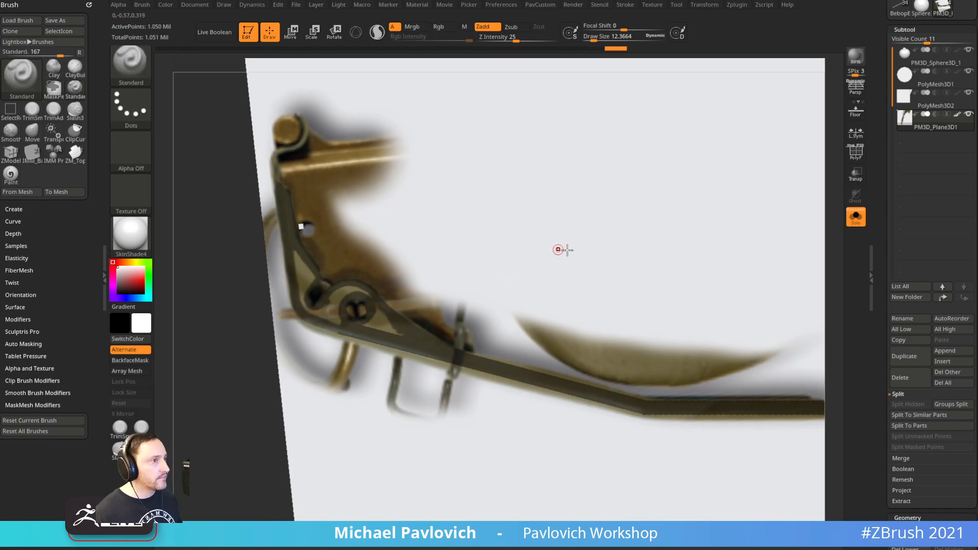
Select PM3D_Plane3D1 in Solo, zoom out and rotate the plane upright
left_click(949, 122)
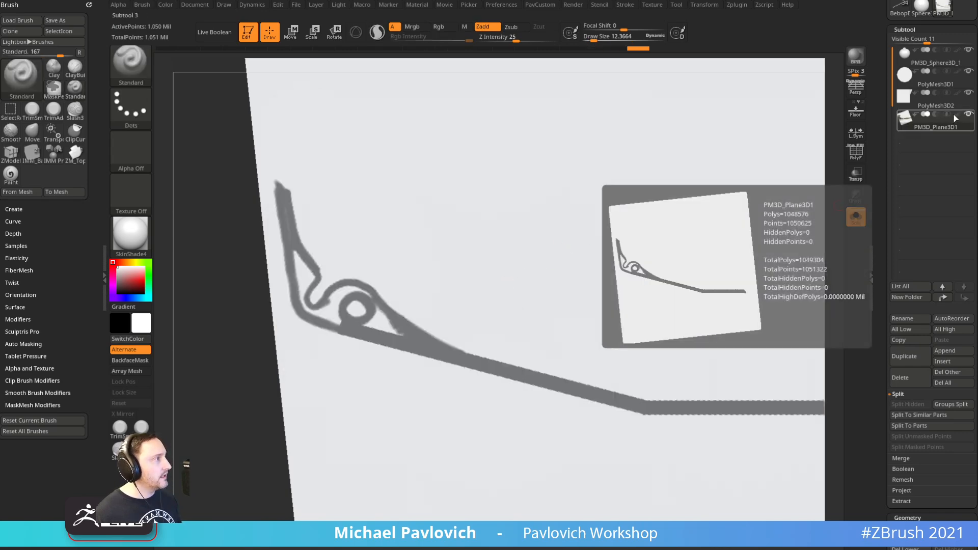
left_click_drag(224, 426, 239, 331, "alt")
mouse_move(671, 212)
left_mouse_down()
mouse_move(687, 179)
mouse_move(622, 194)
mouse_move(698, 262)
left_mouse_up()
Mask-paint with a size-17 brush to fill gaps in the lever outline and around the pivot hole
left_click_drag(653, 144, 740, 232, "alt")
left_click_drag(424, 336, 430, 308, "ctrl")
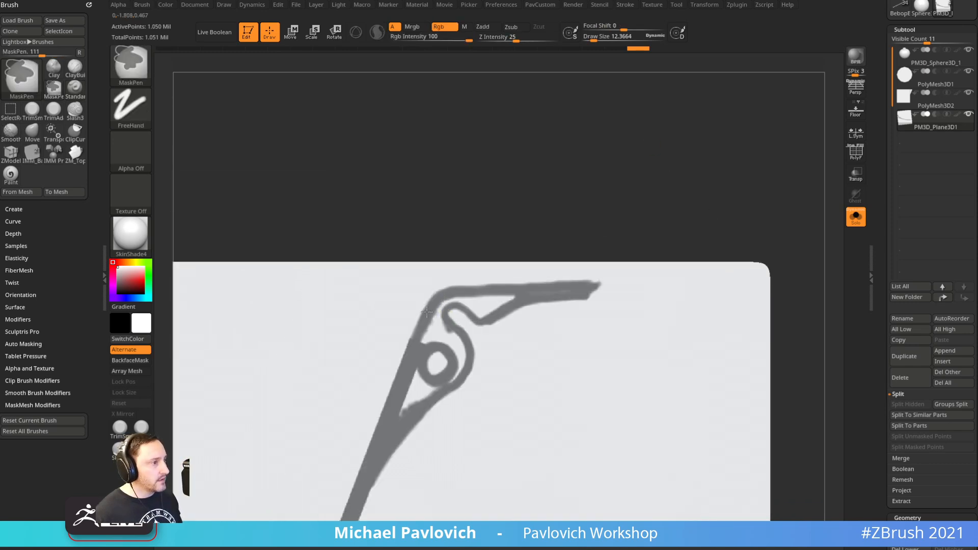
key("s")
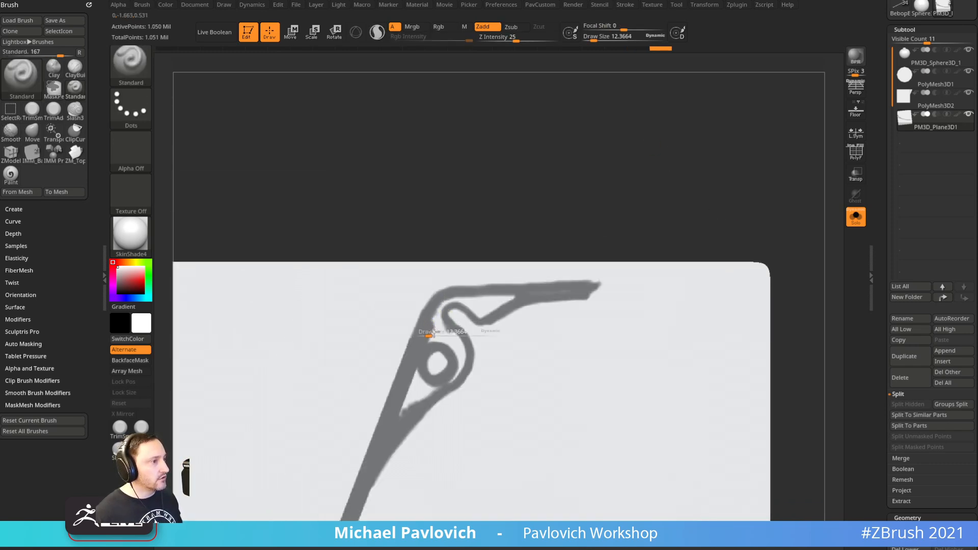
left_click_drag(429, 333, 431, 333)
key("ctrl")
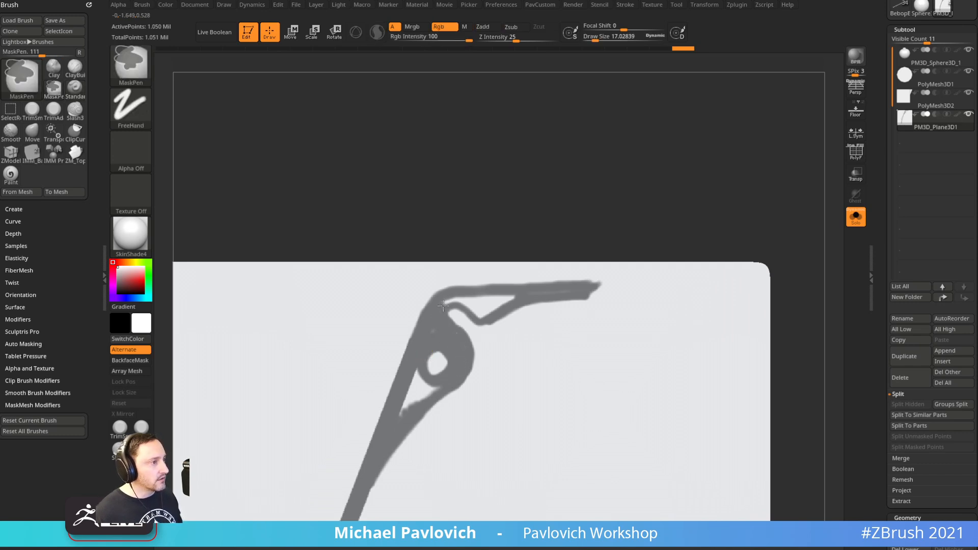
left_click_drag(520, 212, 504, 196, "ctrl")
key("ctrl+z")
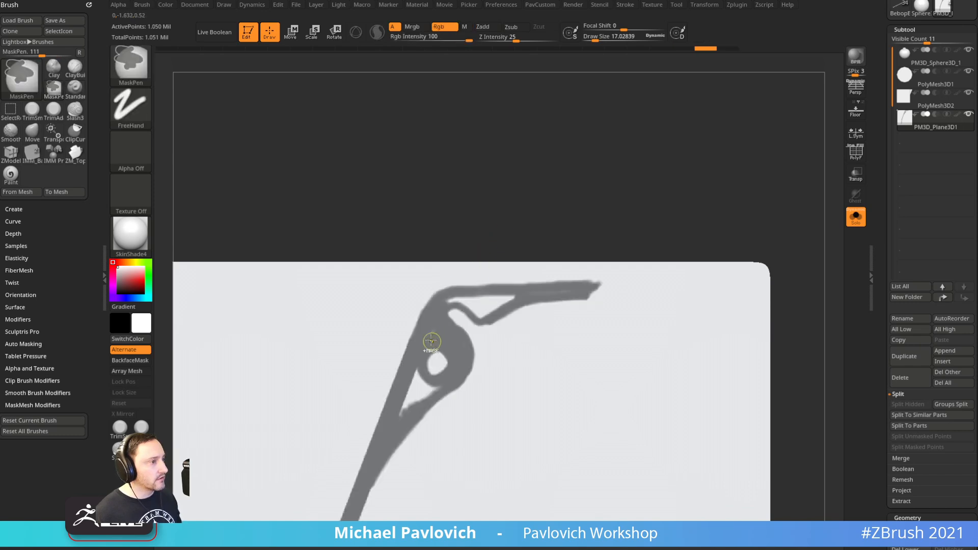
left_click_drag(488, 315, 479, 297, "ctrl")
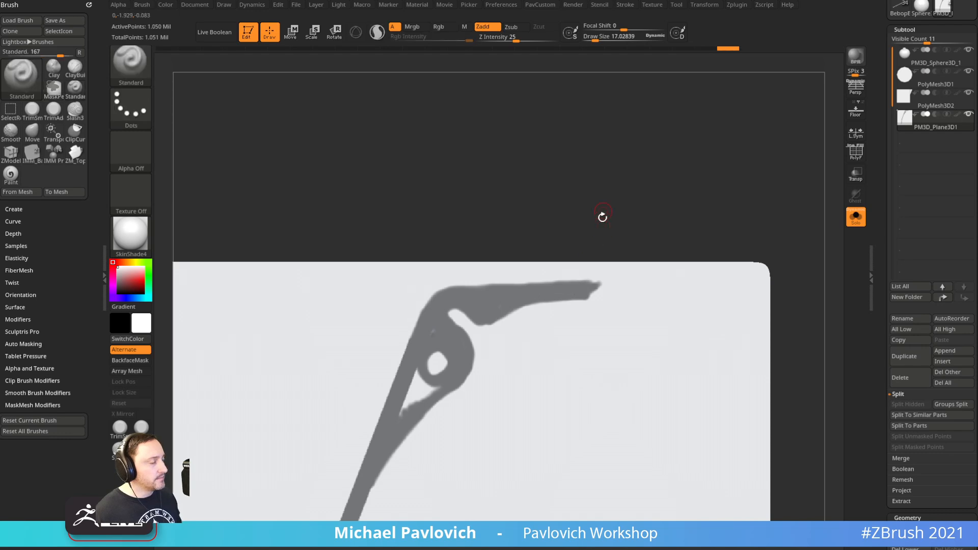
left_click_drag(603, 209, 624, 112, "alt")
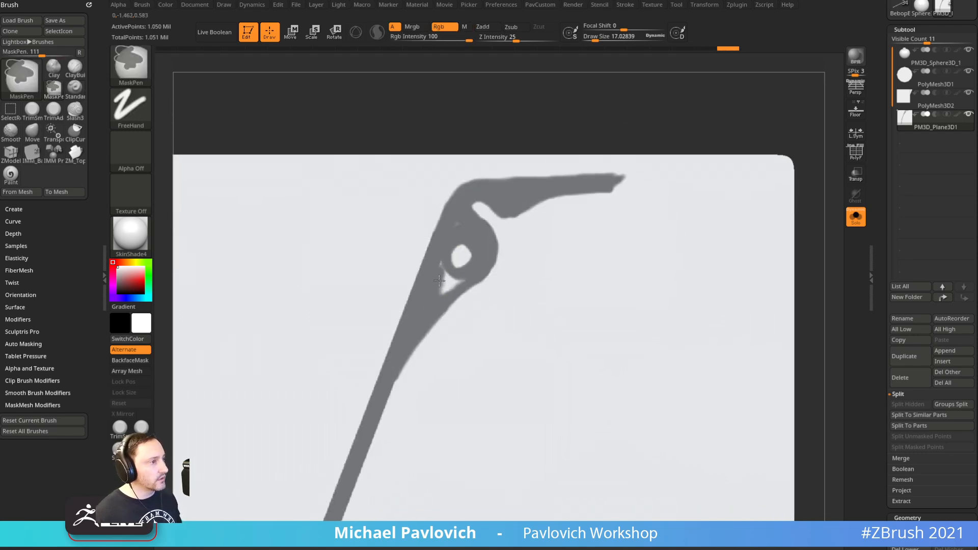
left_click_drag(462, 279, 477, 241, "ctrl")
Blur the lever mask edges, then invert the mask so only the lever is unmasked
left_click_drag(710, 116, 732, 89, "alt")
left_click_drag(718, 183, 729, 151, "alt")
key("ctrl")
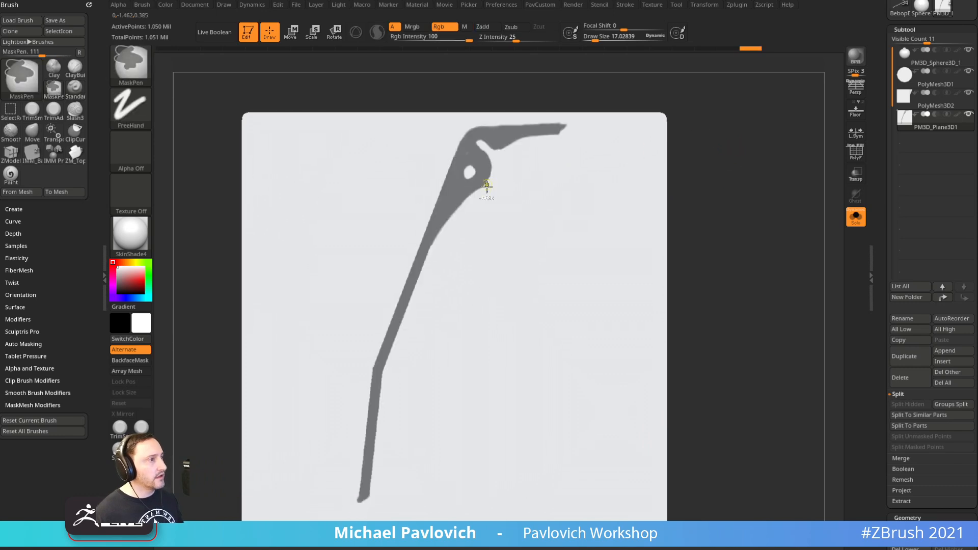
left_click(453, 195, "ctrl")
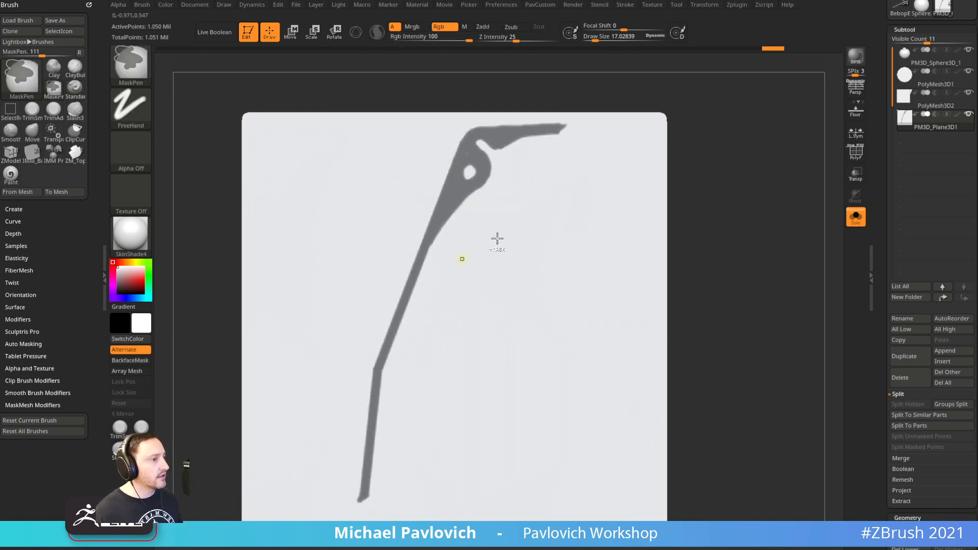
left_click_drag(739, 225, 723, 241, "alt")
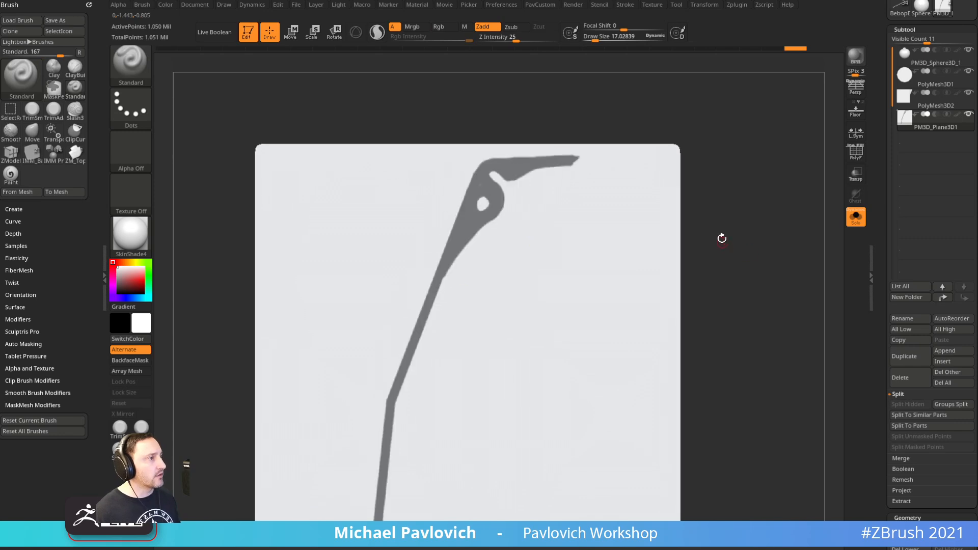
key("ctrl")
left_click_drag(729, 113, 797, 115, "alt")
left_click_drag(636, 90, 587, 265, "alt")
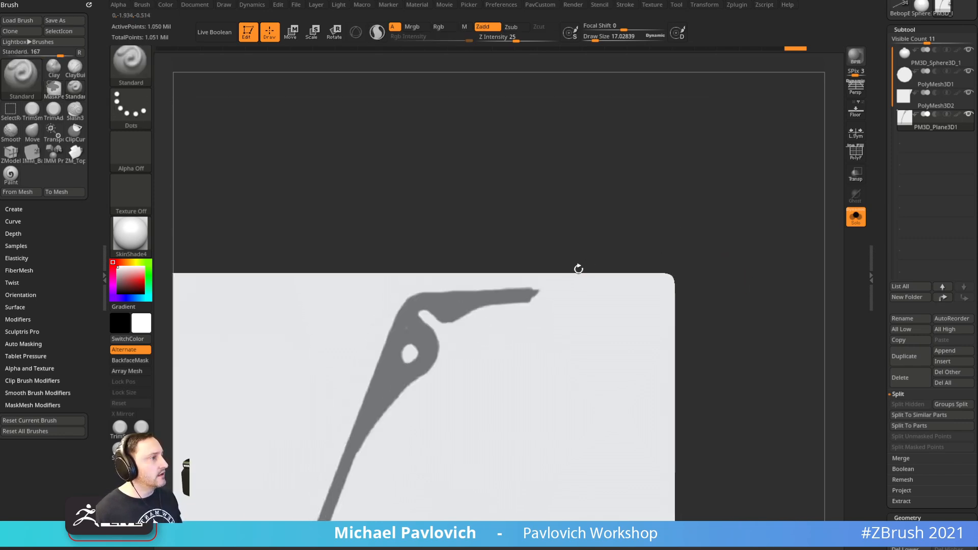
key("ctrl")
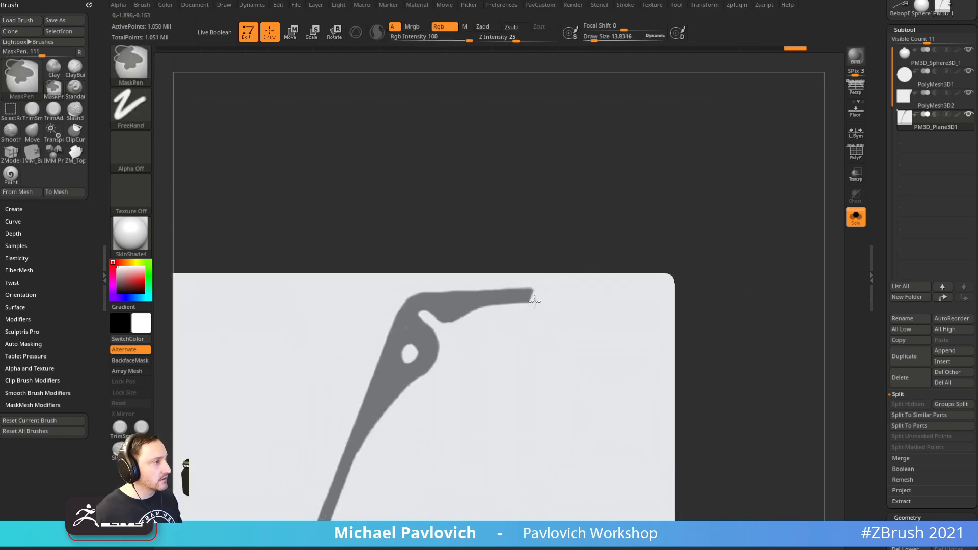
left_click_drag(742, 347, 754, 155, "alt")
left_click_drag(743, 277, 768, 173, "alt")
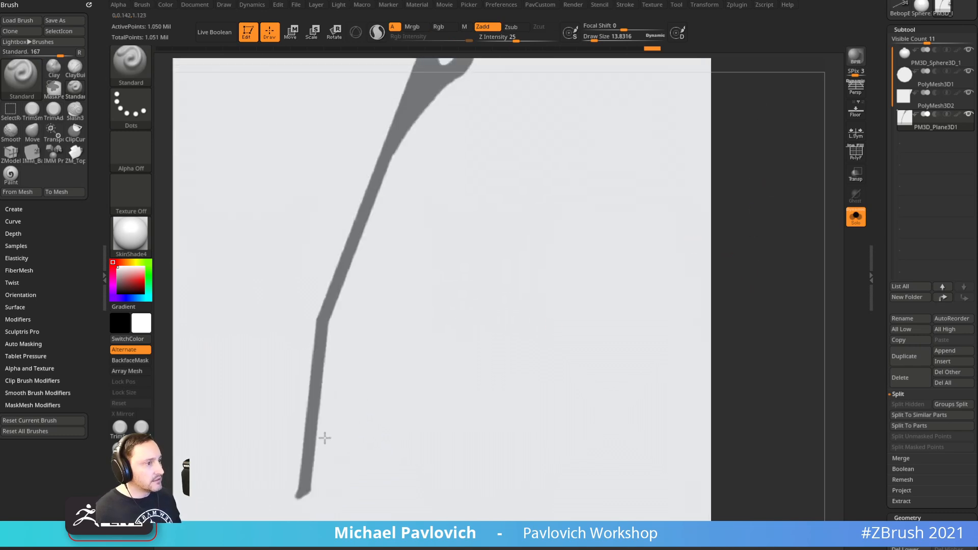
mouse_move(734, 305)
left_mouse_down("alt")
mouse_move(753, 196)
mouse_move(774, 270)
mouse_move(731, 223)
left_mouse_up("alt")
key("ctrl")
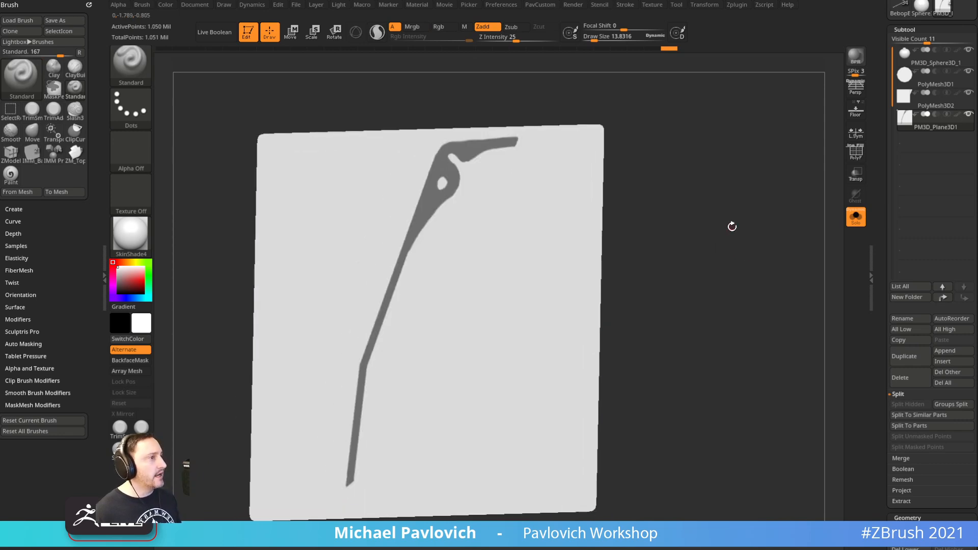
left_click(731, 225, "ctrl")
left_click_drag(882, 325, 886, 197)
left_click_drag(883, 263, 886, 234)
Open the Deformation options and turn on the floor grid
key("shift")
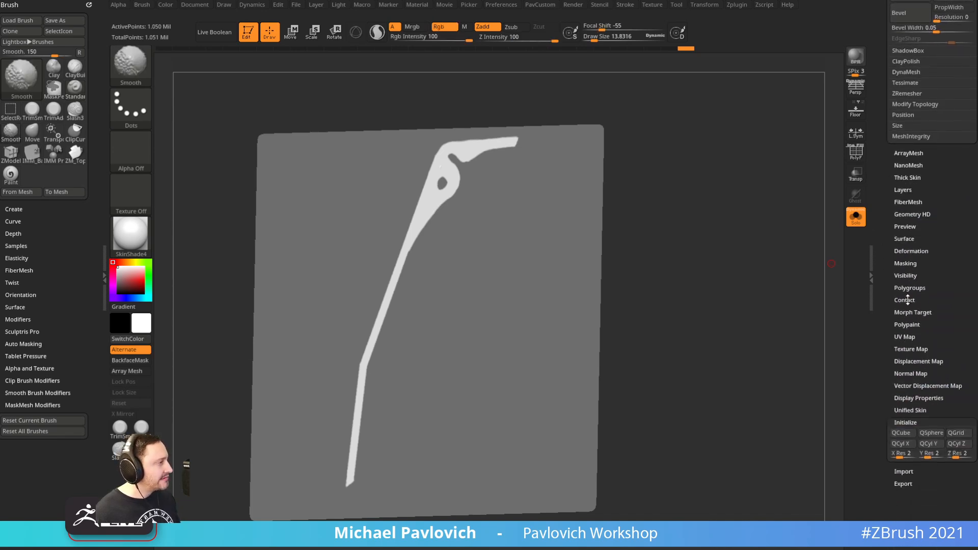
left_click(907, 249, "shift")
left_click_drag(882, 271, 884, 207)
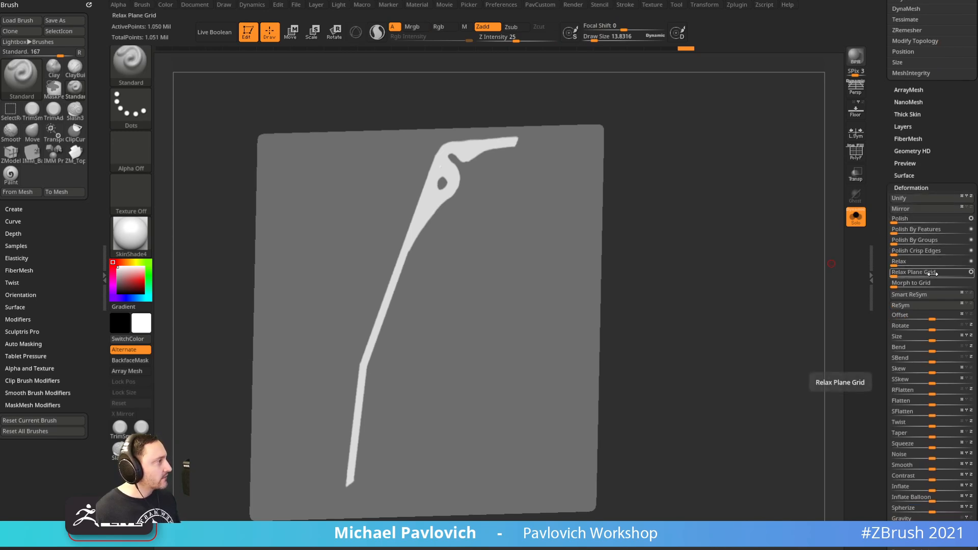
left_click_drag(881, 260, 882, 162)
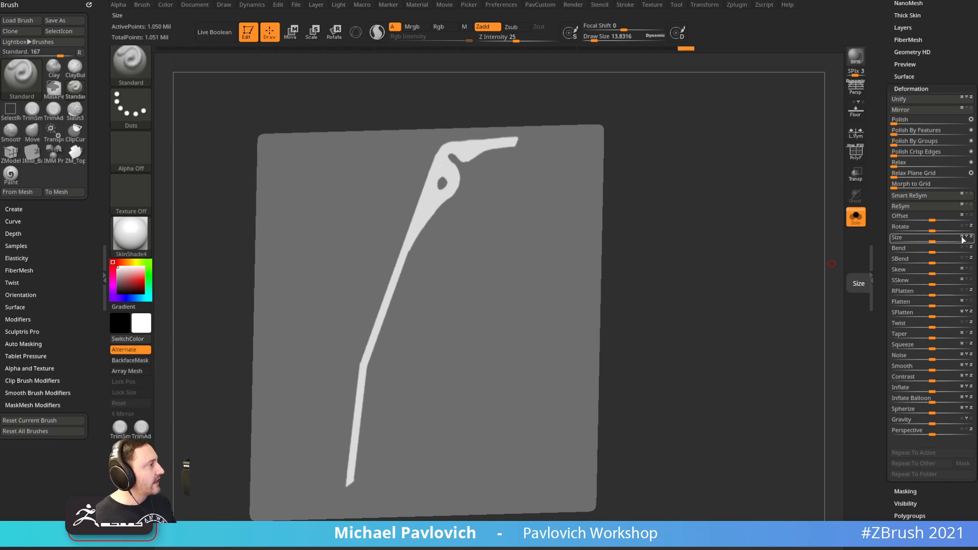
left_click(857, 113)
left_click_drag(754, 172, 747, 203)
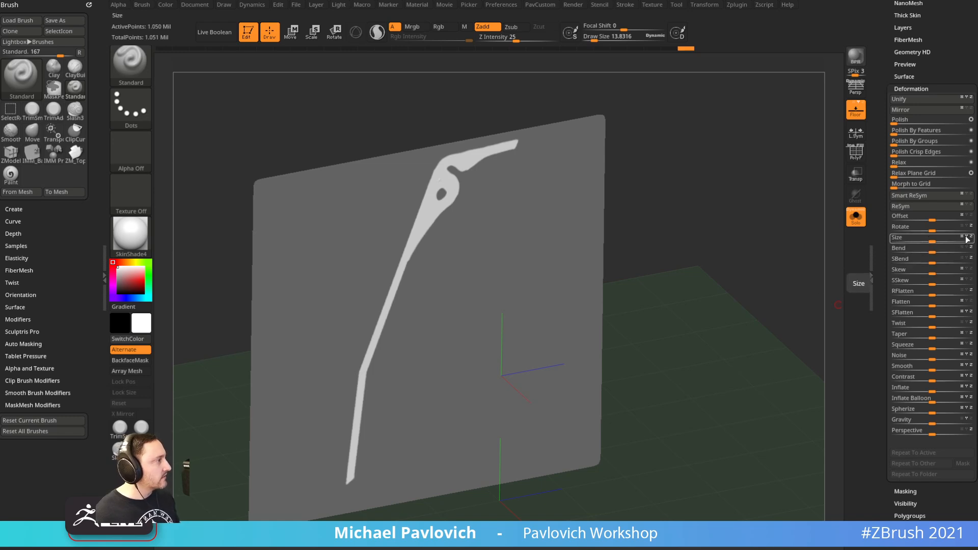
Scale the plane down slightly with the Size slider and show the whole grenade model again
left_click_drag(932, 241, 927, 240)
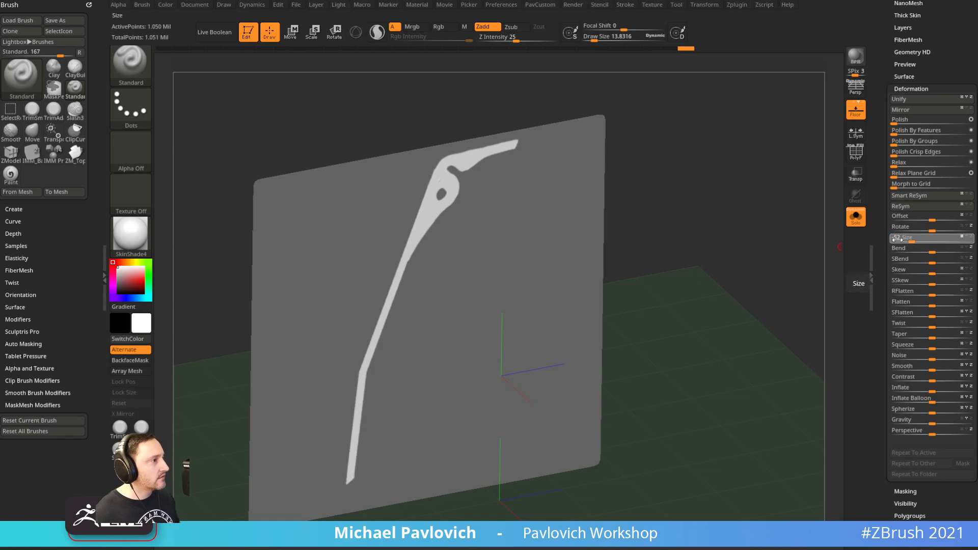
left_click_drag(924, 241, 889, 240)
left_click_drag(744, 232, 782, 191)
left_click(856, 219)
Isolate the plane, invert its mask and make the lever shape its own polygroup
left_click(857, 217)
key("f")
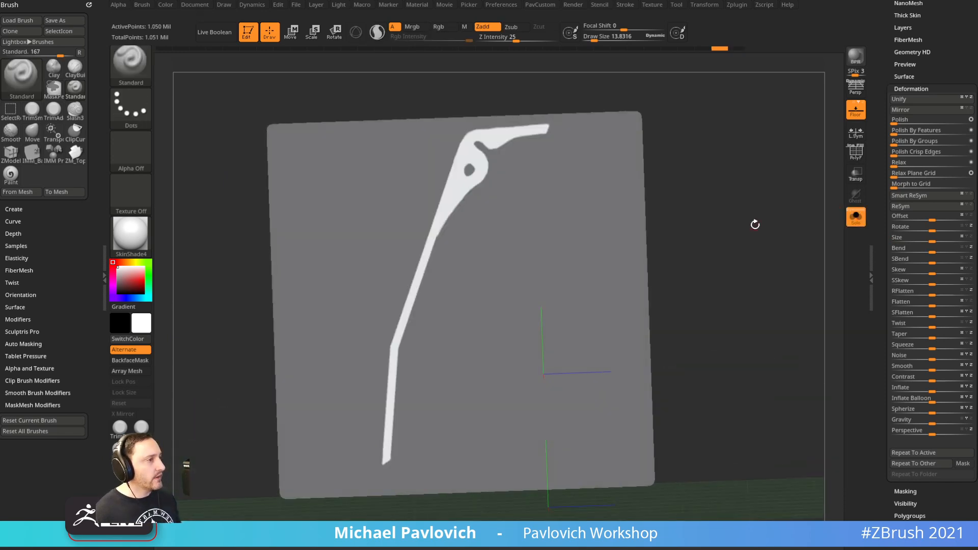
left_click(864, 151)
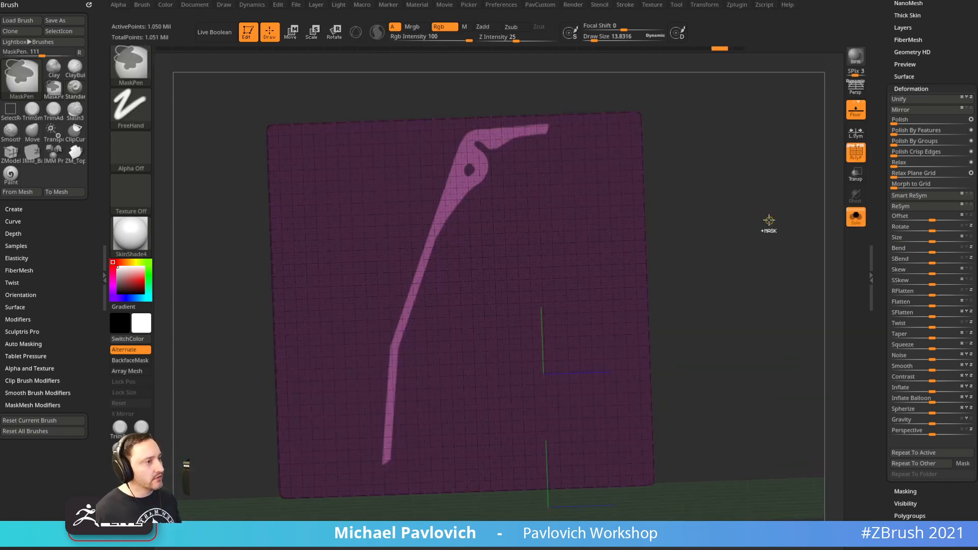
left_click(771, 219, "ctrl")
key("ctrl+w")
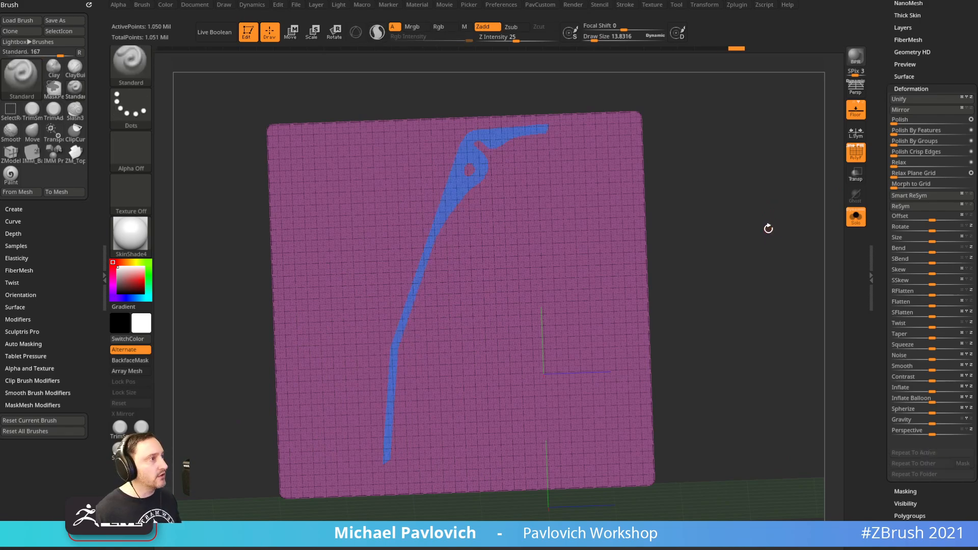
left_click_drag(745, 225, 757, 210)
left_click_drag(784, 167, 740, 255, "alt")
Run Auto Groups and keep only the lever strip and green ring groups visible
left_click(601, 241, "ctrl+shift")
key("space")
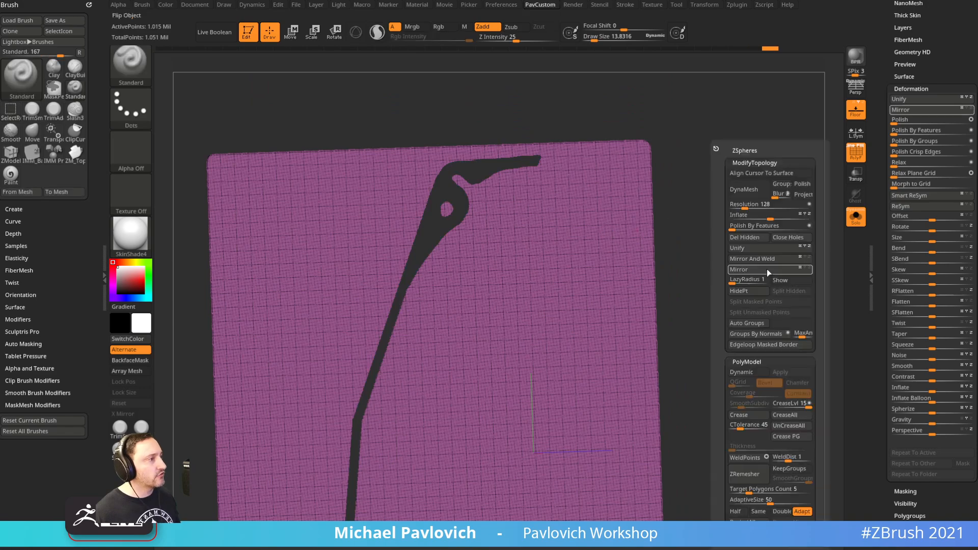
left_click(750, 323)
left_click(747, 312, "ctrl+shift")
left_click_drag(747, 312, 754, 286, "alt")
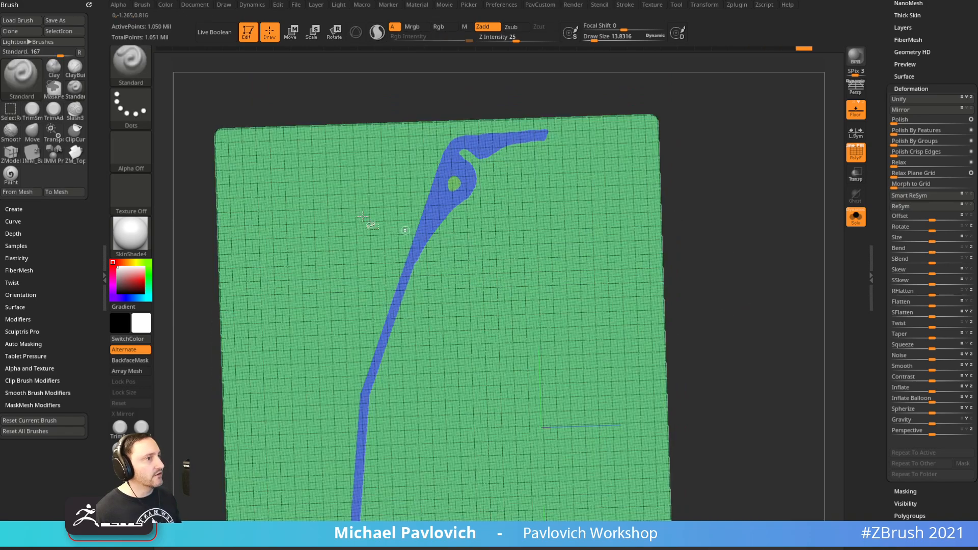
left_click(147, 74, "ctrl+shift")
left_click(454, 185, "ctrl+shift")
left_click(567, 174, "ctrl+shift")
left_click(471, 176, "ctrl+shift")
left_click_drag(731, 141, 775, 240, "ctrl+shift")
left_click_drag(886, 216, 886, 316)
left_click_drag(882, 162, 878, 306)
Delete the lower subdivision levels and Mirror And Weld the lever into one mesh
left_click(899, 442)
key("3")
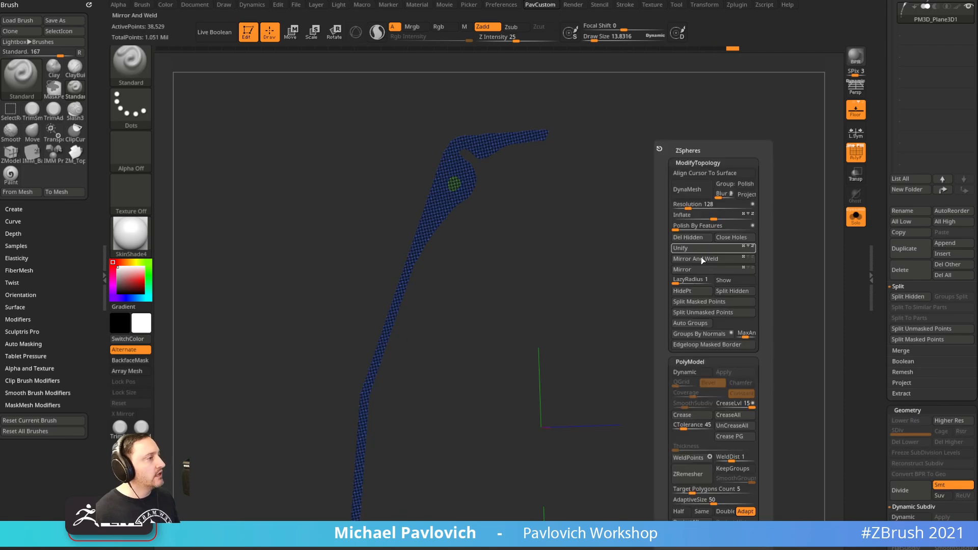
left_click(699, 259)
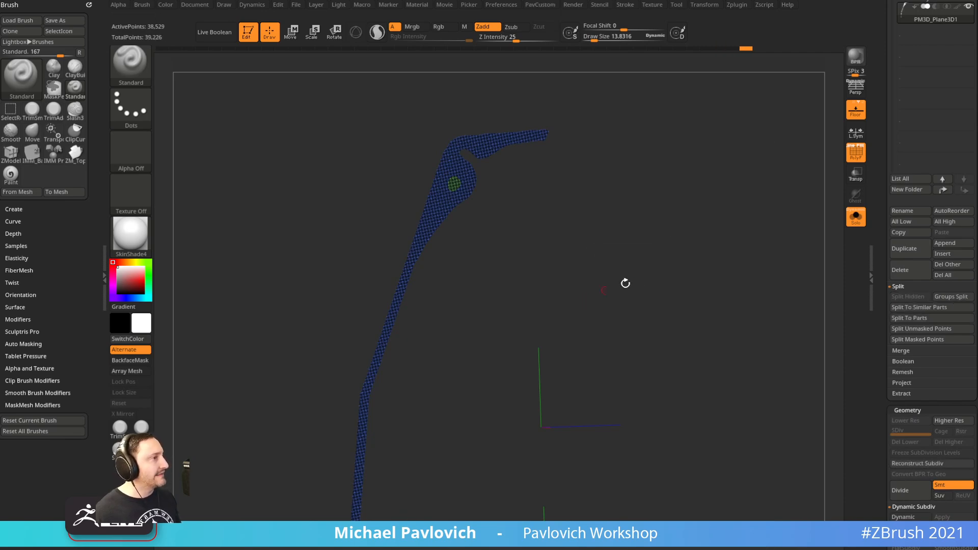
key("f")
right_click_drag(684, 282, 681, 312, "ctrl")
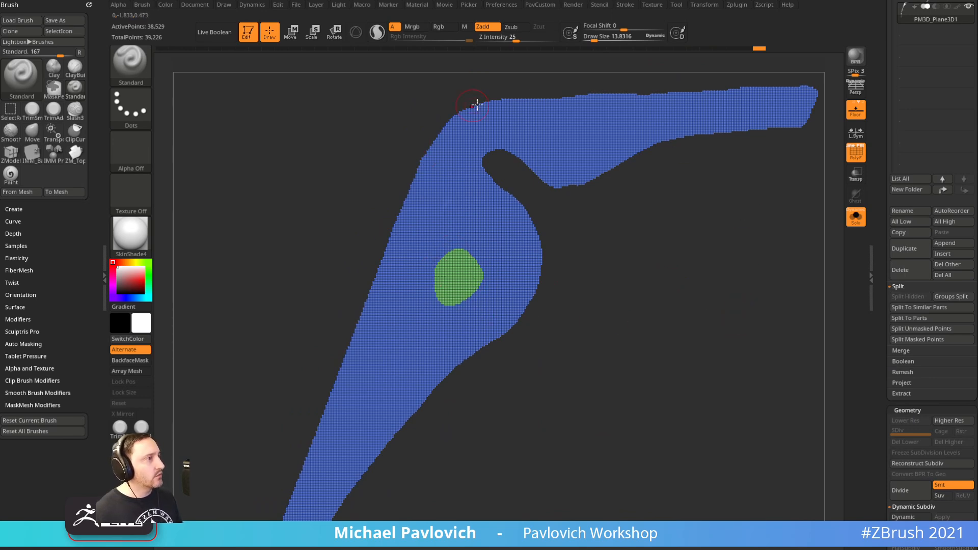
With Masking Groups off, mask the lever's border via MaskByFeature and grow the mask
scroll(907, 280, "down", 6)
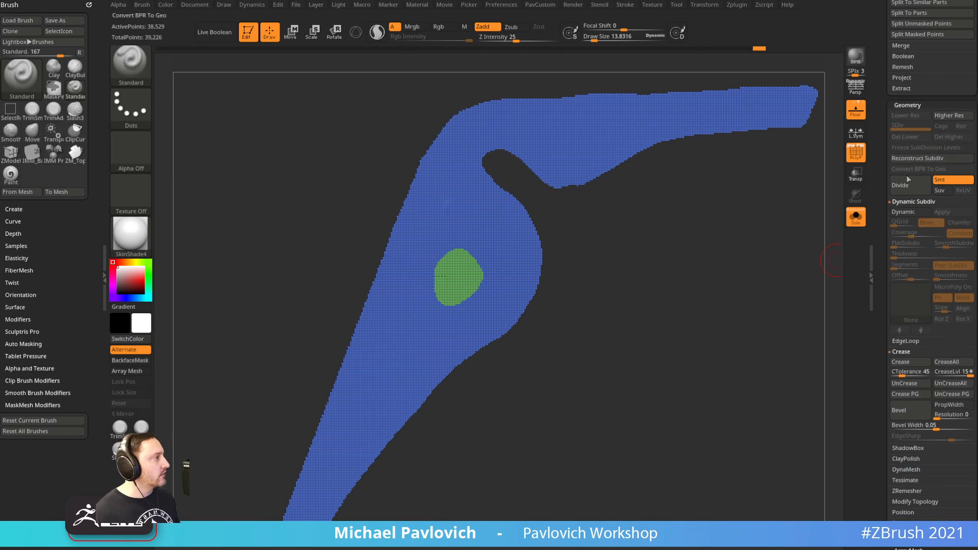
key("shift")
left_click(907, 340)
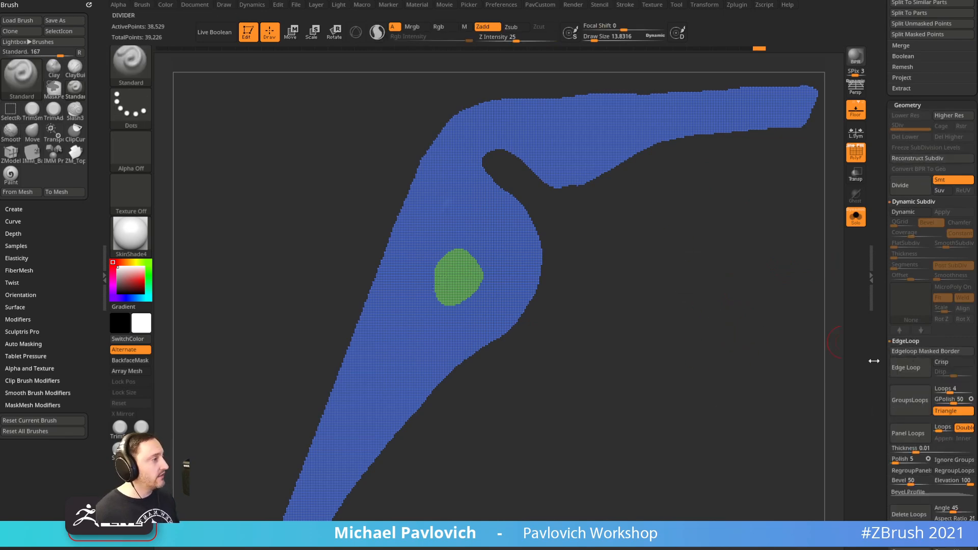
scroll(907, 204, "down", 10)
key("shift")
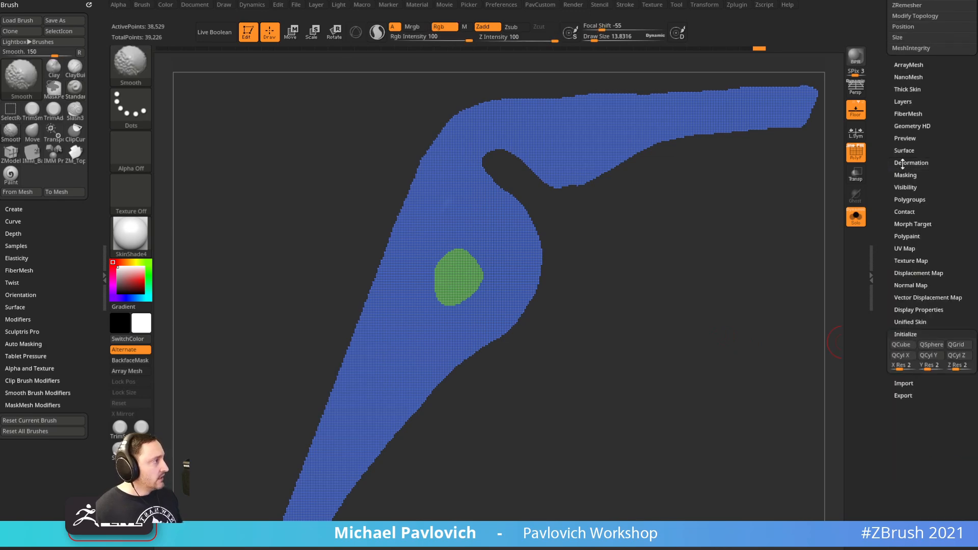
left_click(906, 175)
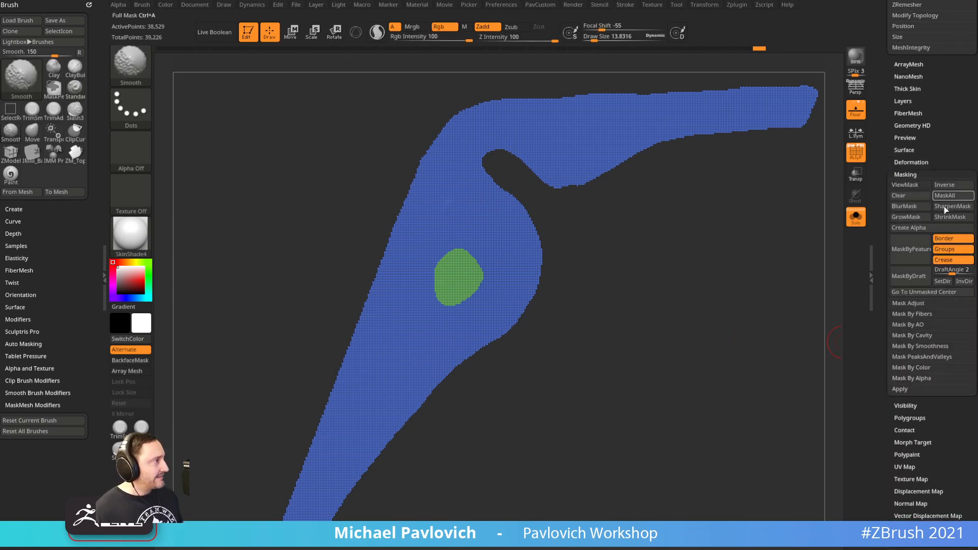
left_click(947, 249)
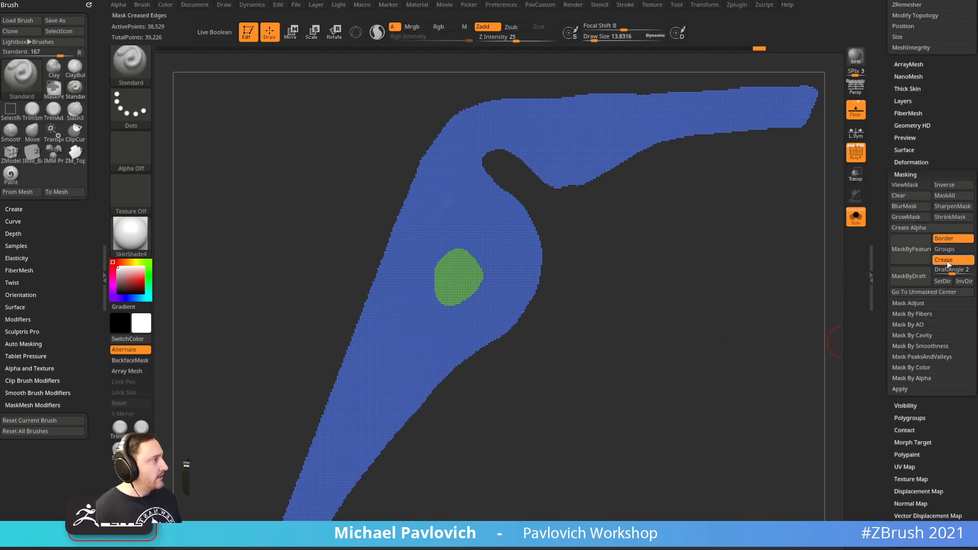
left_click(910, 255)
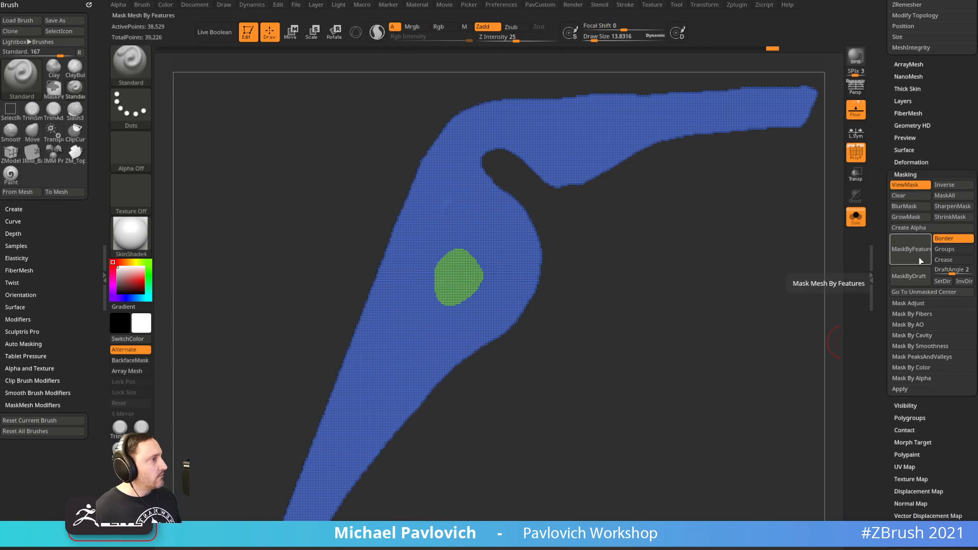
left_click(914, 219)
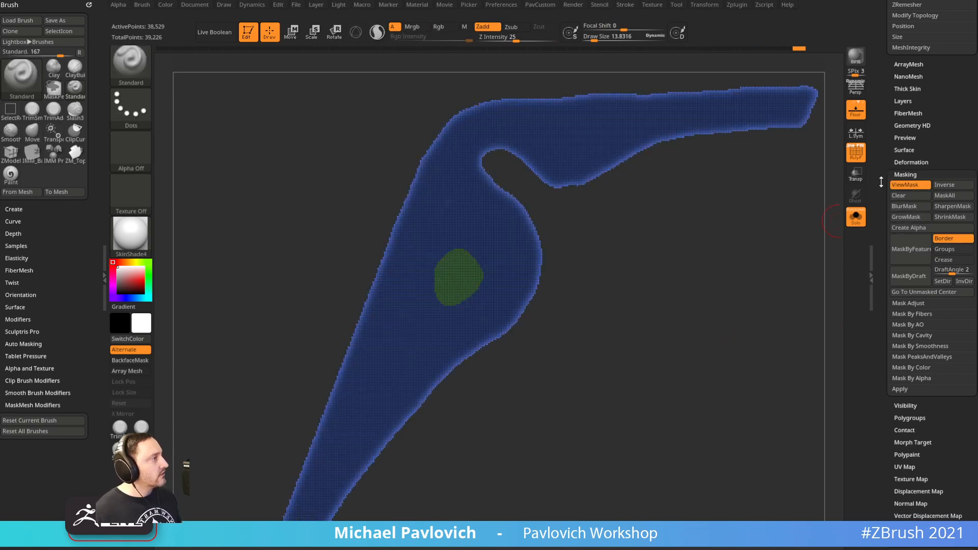
Regroup the lever as one purple polygroup with Ctrl+W and show the other parts
left_click(912, 162)
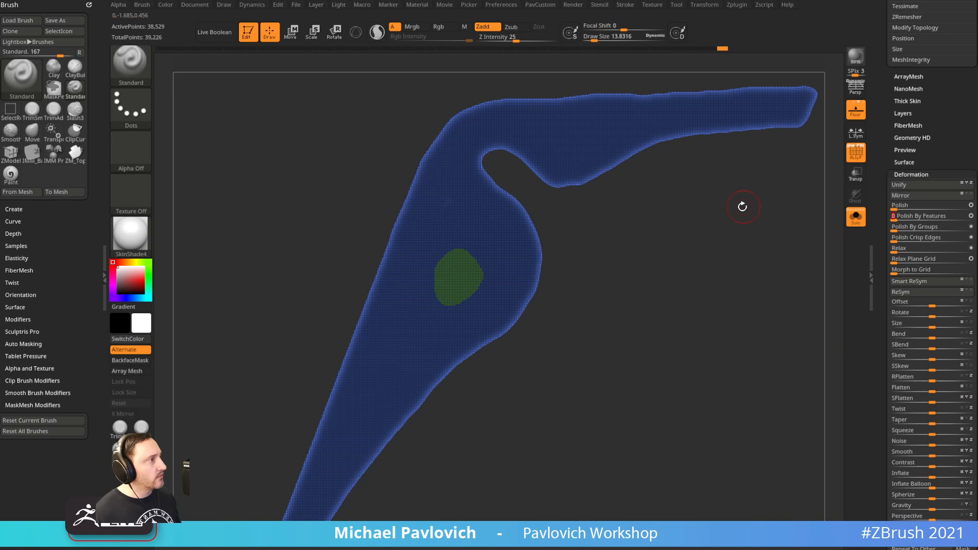
left_click_drag(703, 212, 693, 246)
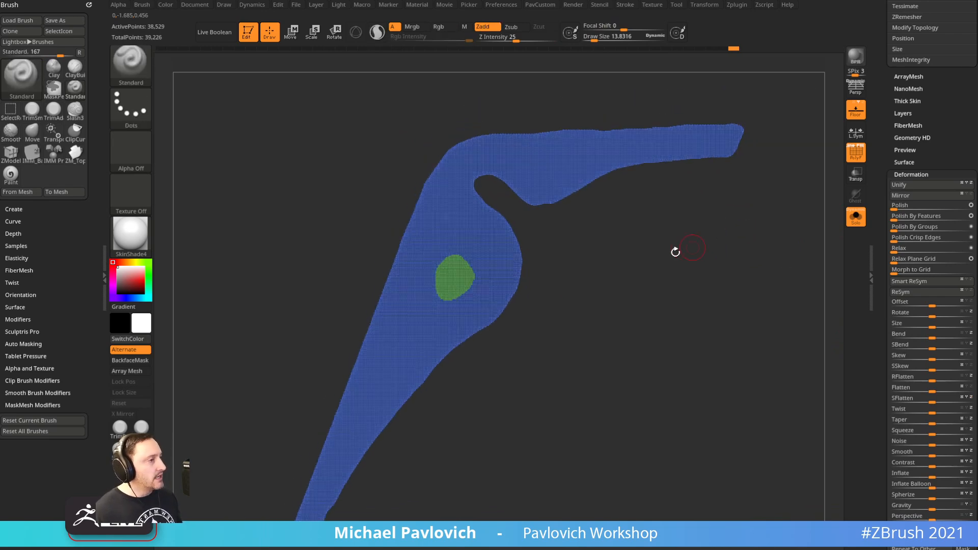
key("ctrl")
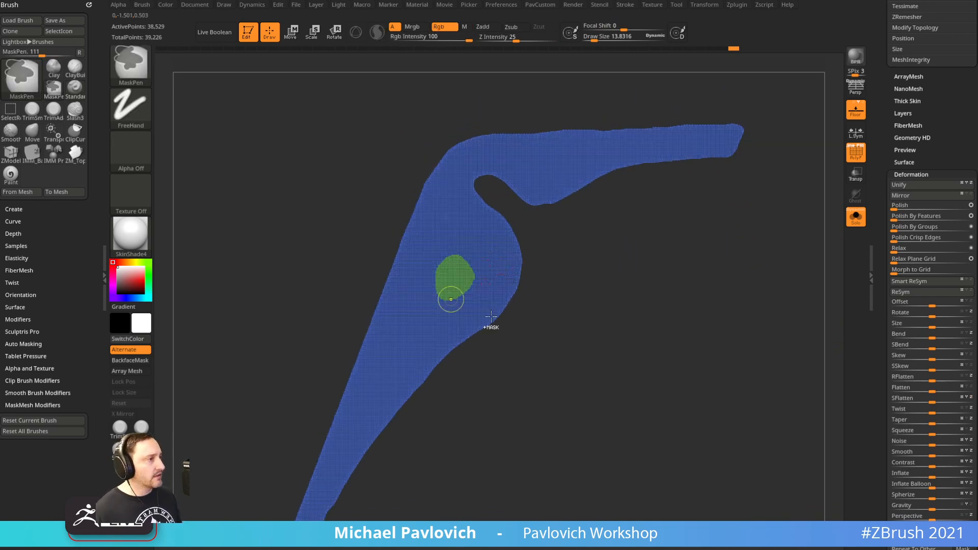
key("ctrl+w")
left_click(855, 217)
Isolate the lever with polygroups visible and pick the SliceCirc brush with a changed stroke shape
left_click(856, 152)
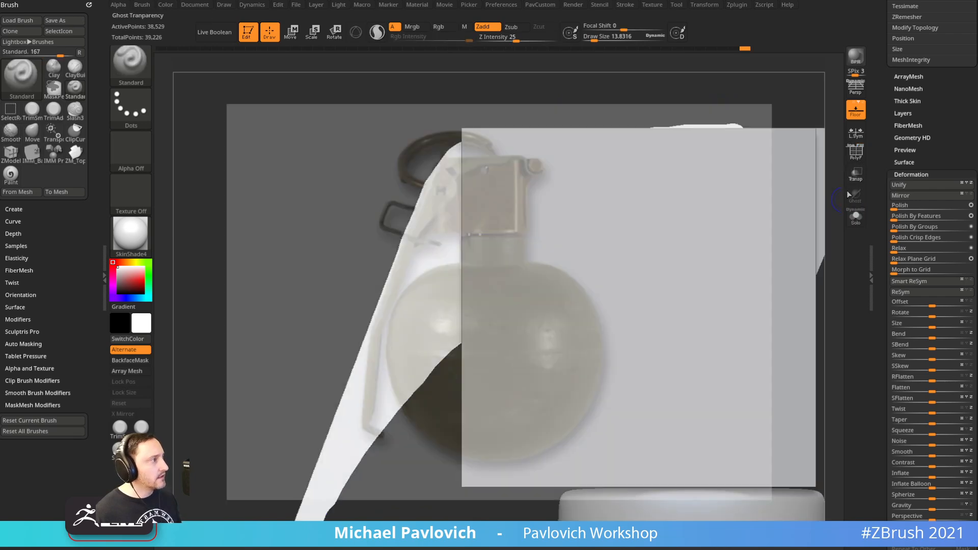
left_click(856, 160)
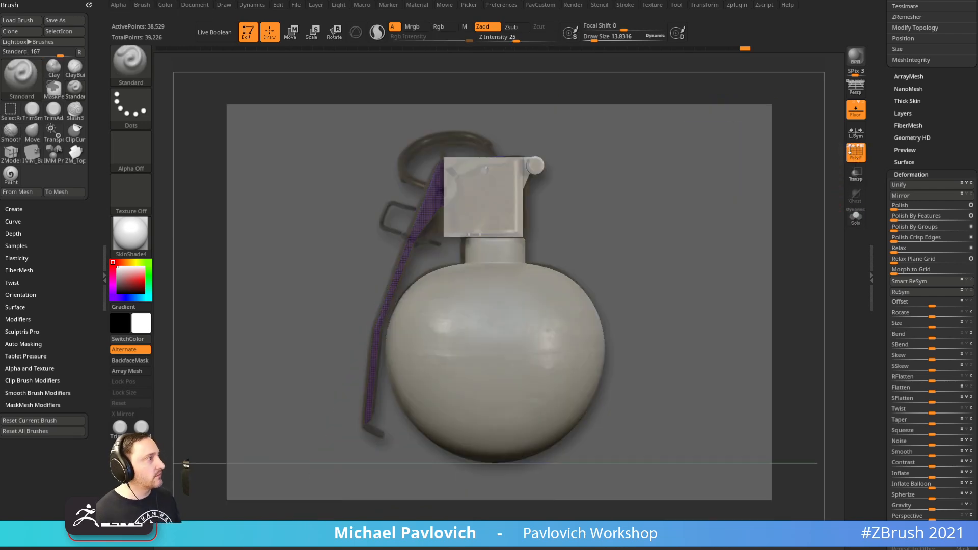
left_click_drag(880, 155, 881, 496)
left_click(853, 221)
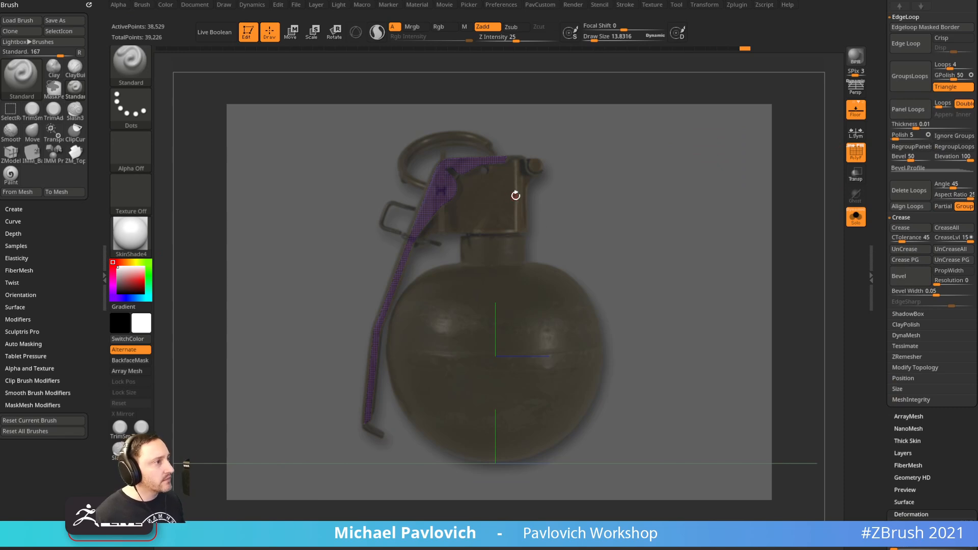
key("ctrl+shift")
key("b")
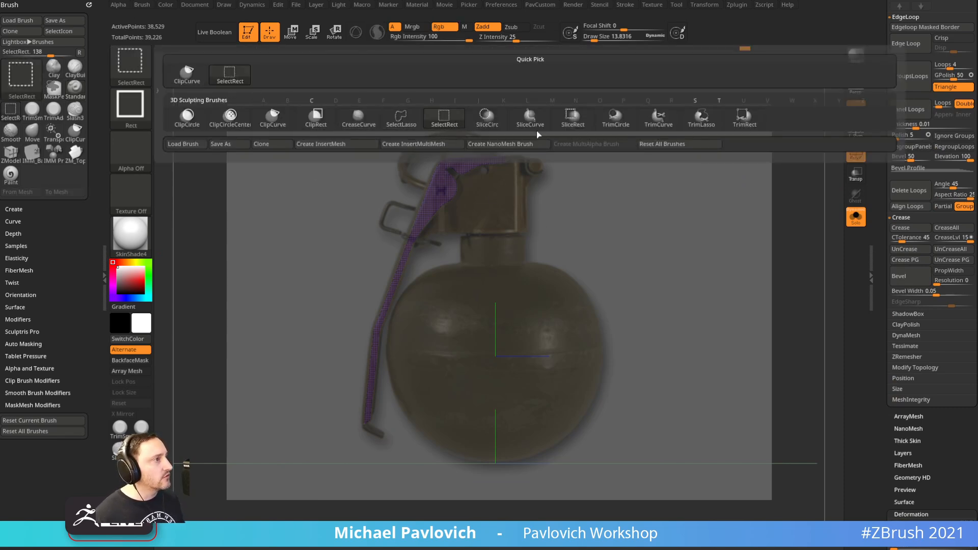
left_click(495, 117)
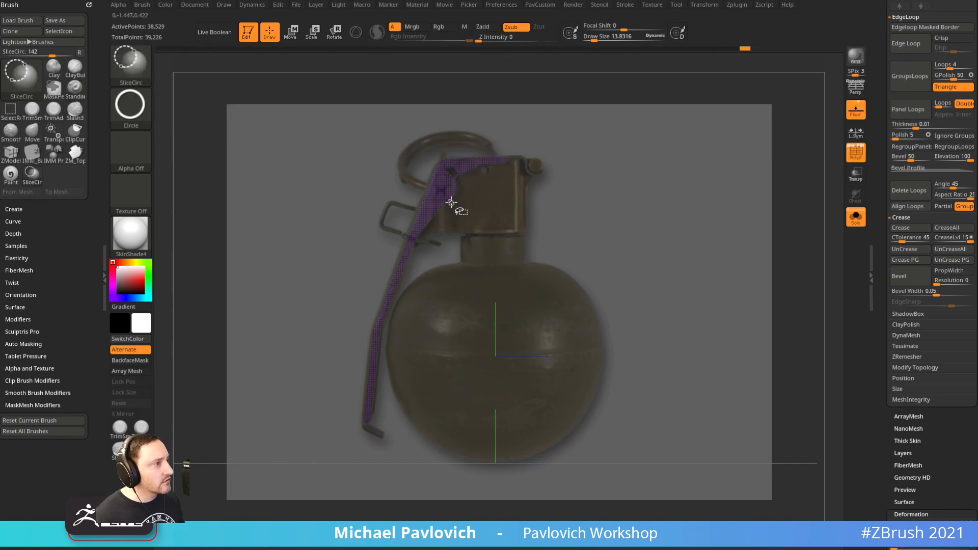
left_click(135, 114, "ctrl+shift")
left_click(370, 145, "ctrl+shift")
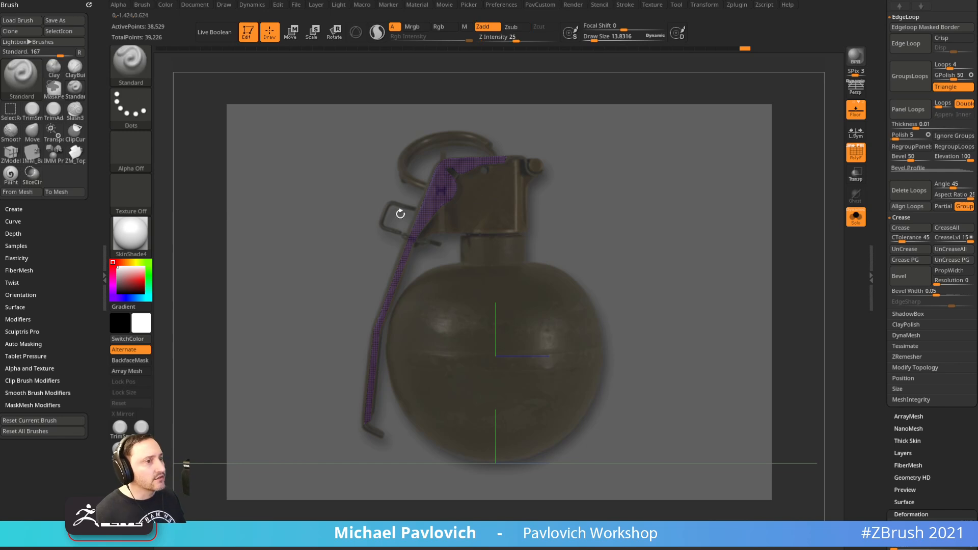
Frame the lever's hooked top and hide the circular pivot-hole polygroup
left_click(855, 150)
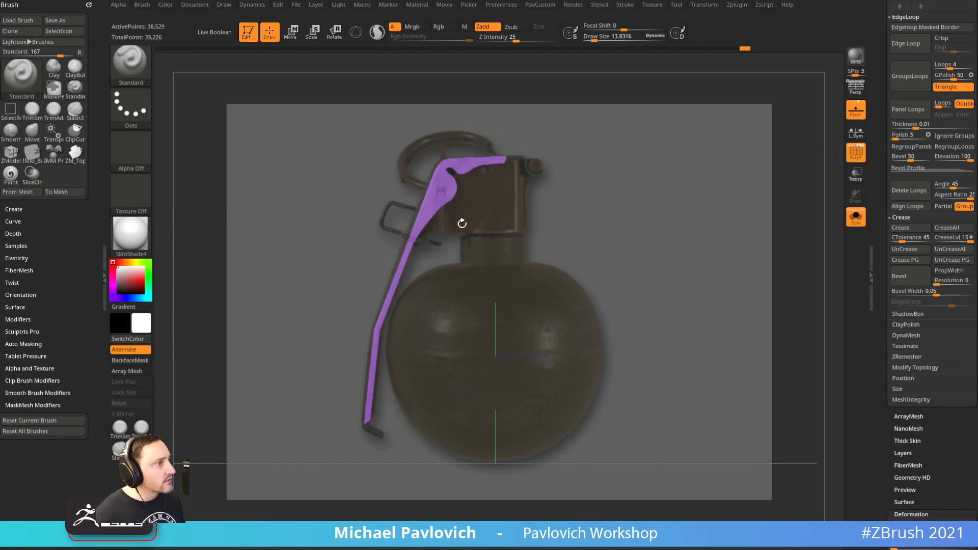
key("ctrl+shift")
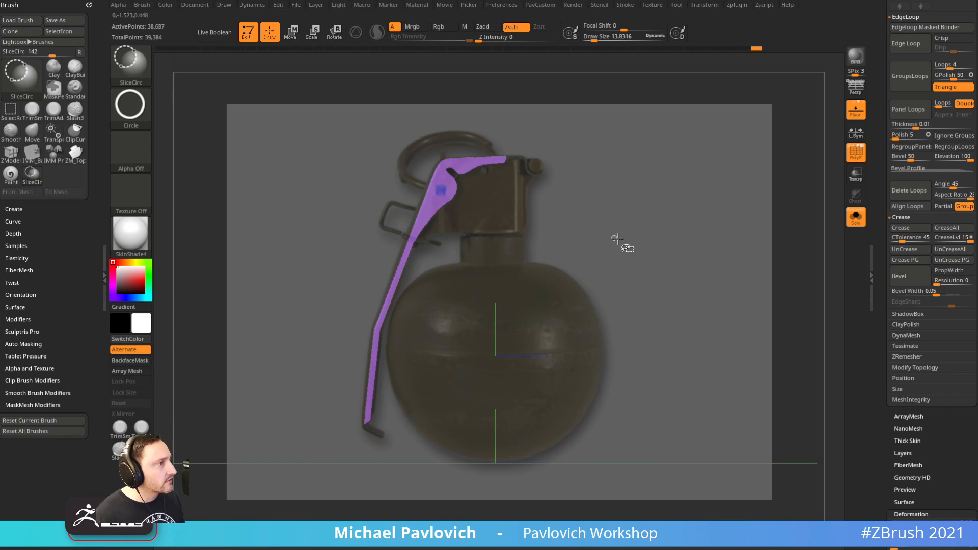
left_click(856, 218)
left_click(856, 156)
mouse_move(812, 173)
left_mouse_down("alt")
mouse_move(774, 189)
mouse_move(763, 218)
left_mouse_up("alt")
left_click(856, 156)
left_click(856, 217)
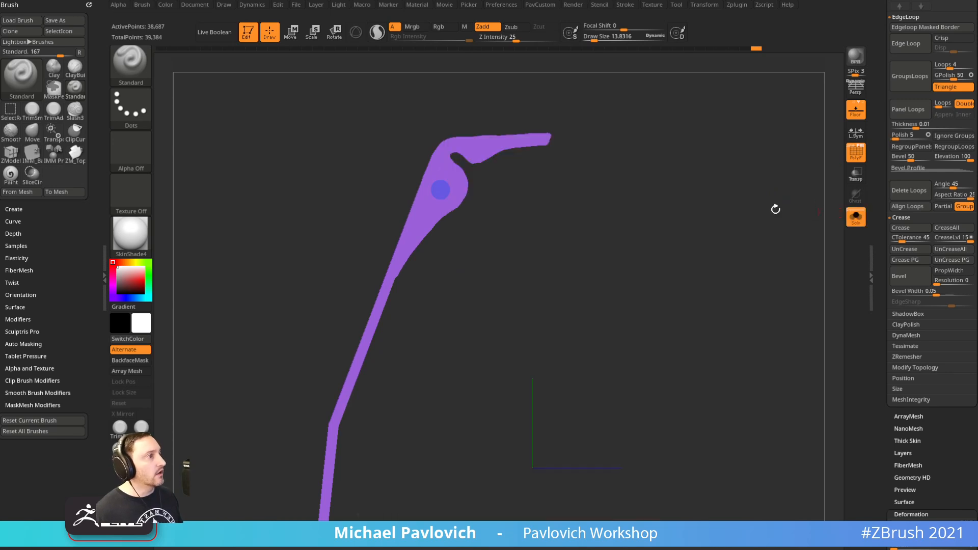
left_click_drag(607, 221, 626, 276, "alt")
mouse_move(616, 242)
left_mouse_down("alt")
mouse_move(600, 285)
mouse_move(589, 274)
left_mouse_up("alt")
left_click(856, 152)
left_click_drag(801, 174, 699, 297)
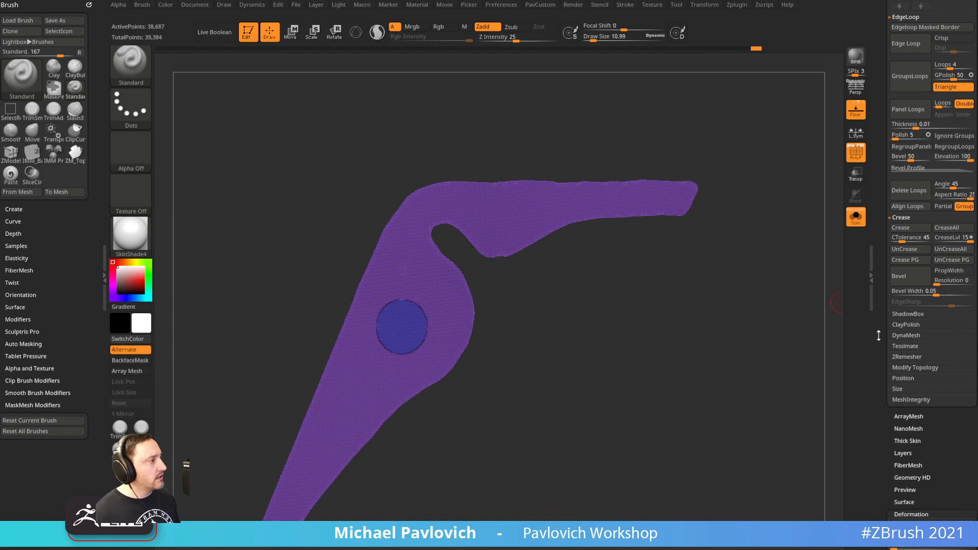
left_click_drag(879, 338, 879, 257)
left_click(423, 278, "ctrl+shift")
Split off the hidden circle piece and bring up the ZRemesher options
key("1")
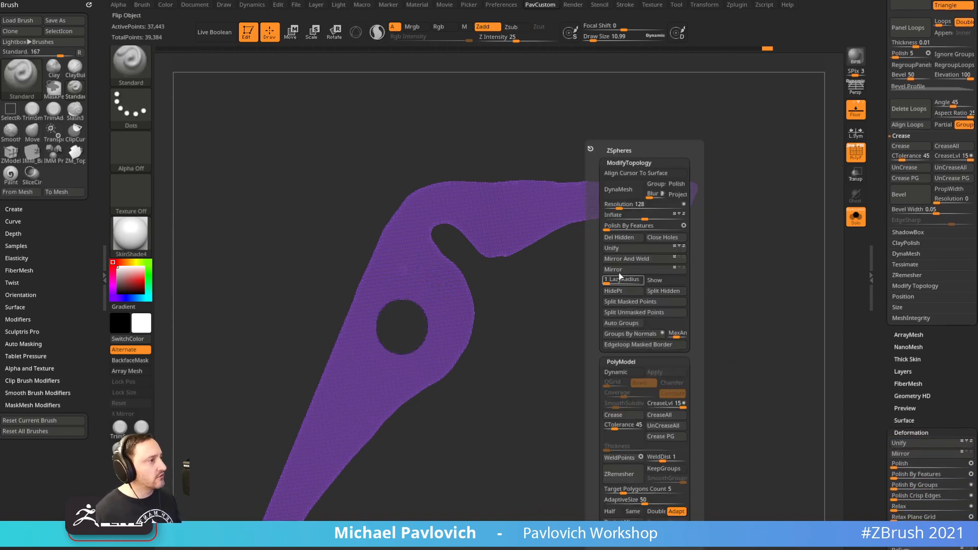
left_click(663, 291)
left_click_drag(884, 336, 882, 243)
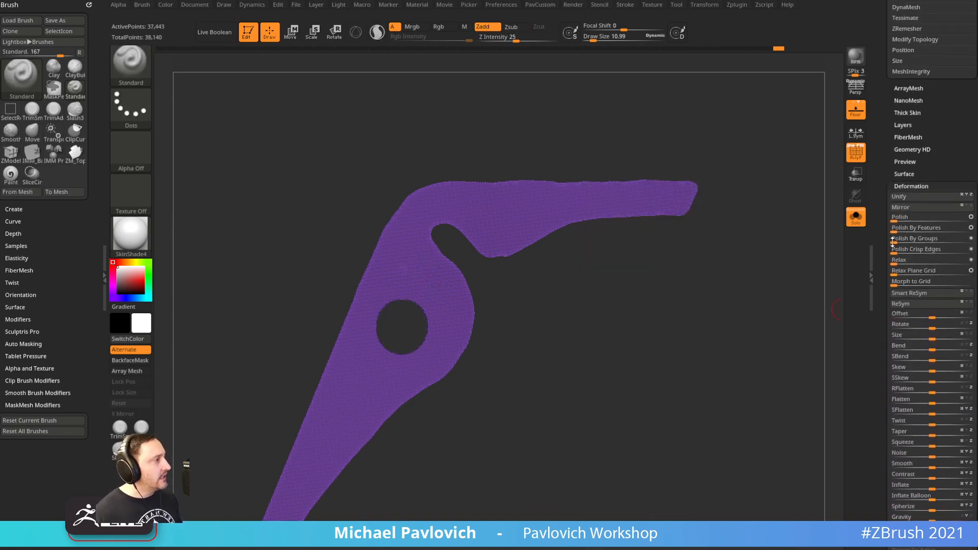
left_click(912, 186)
left_click(912, 198)
left_click(902, 205, "shift")
scroll(902, 282, "up", 5)
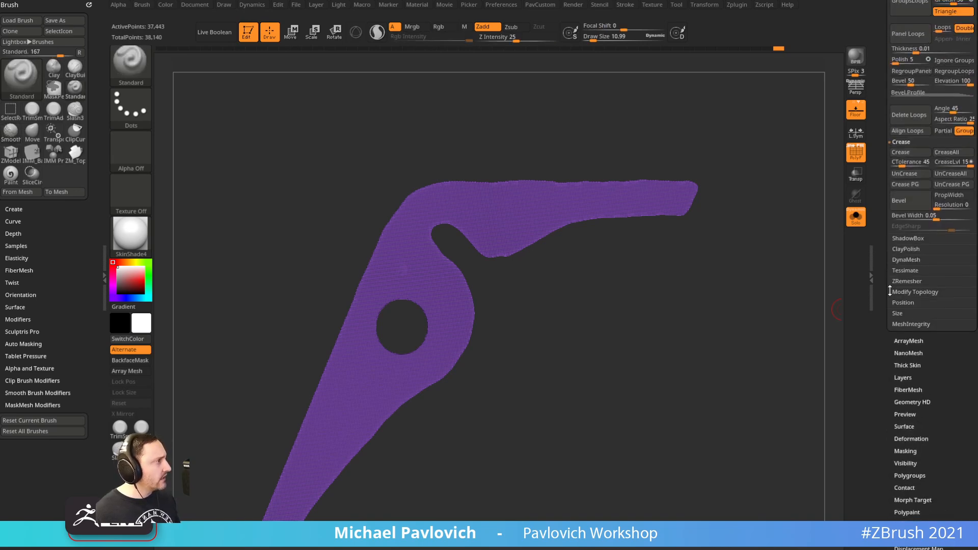
left_click(907, 281)
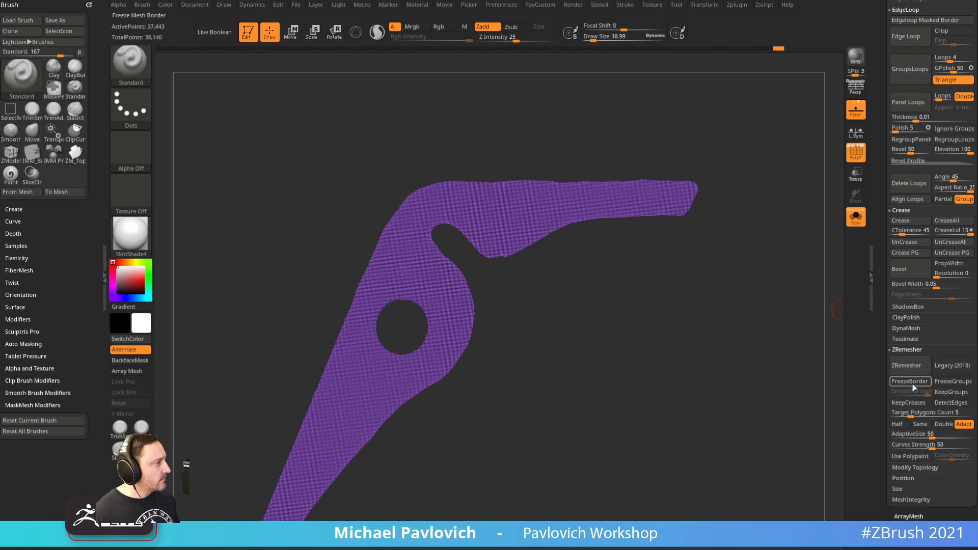
Set AdaptiveSize 11 and Target Polygons Count 2.44876, then run ZRemesher on the lever
left_click(910, 434)
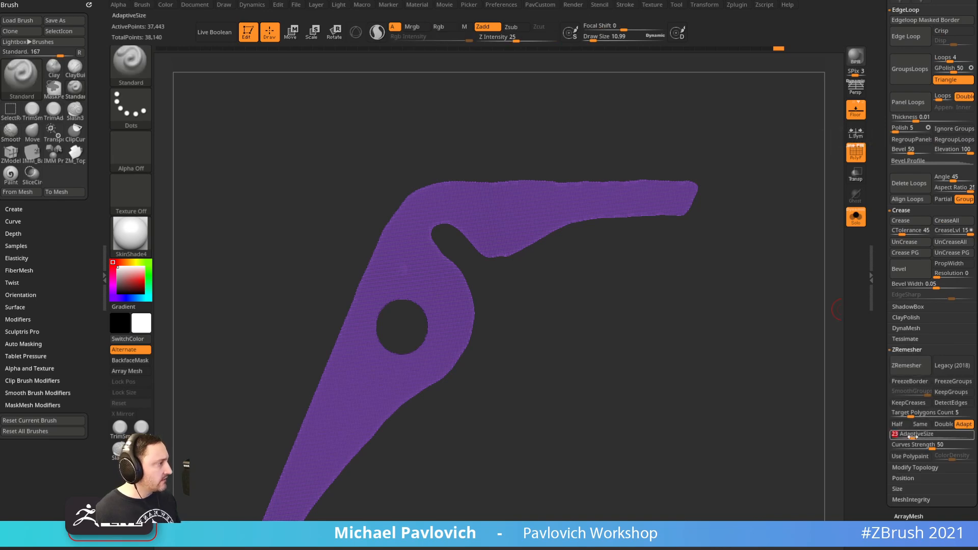
right_click_drag(734, 466, 762, 318, "ctrl")
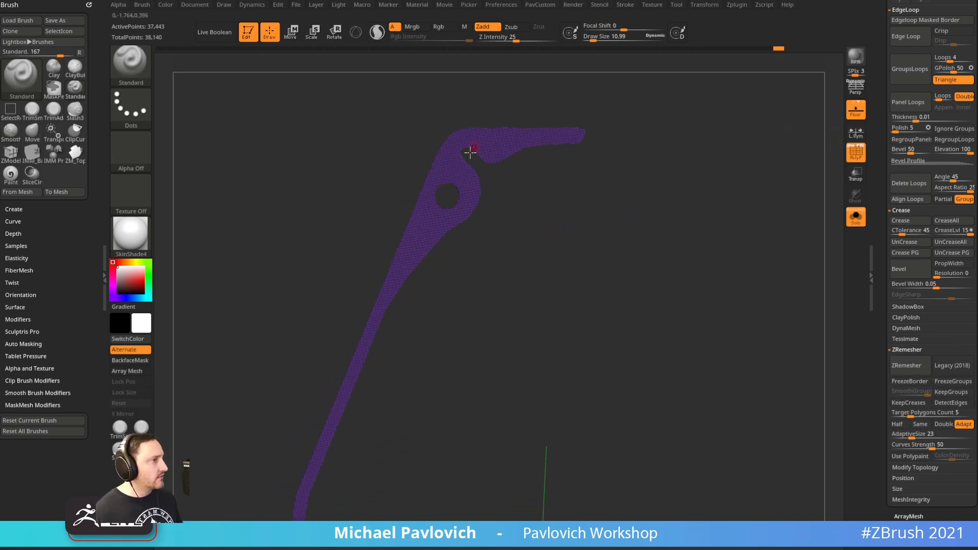
left_click(902, 437)
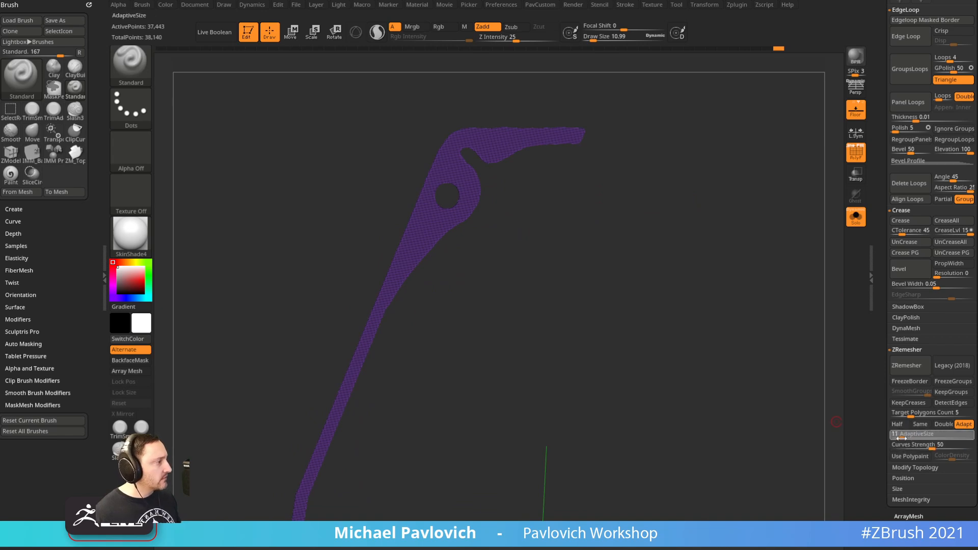
left_click_drag(903, 438, 903, 438)
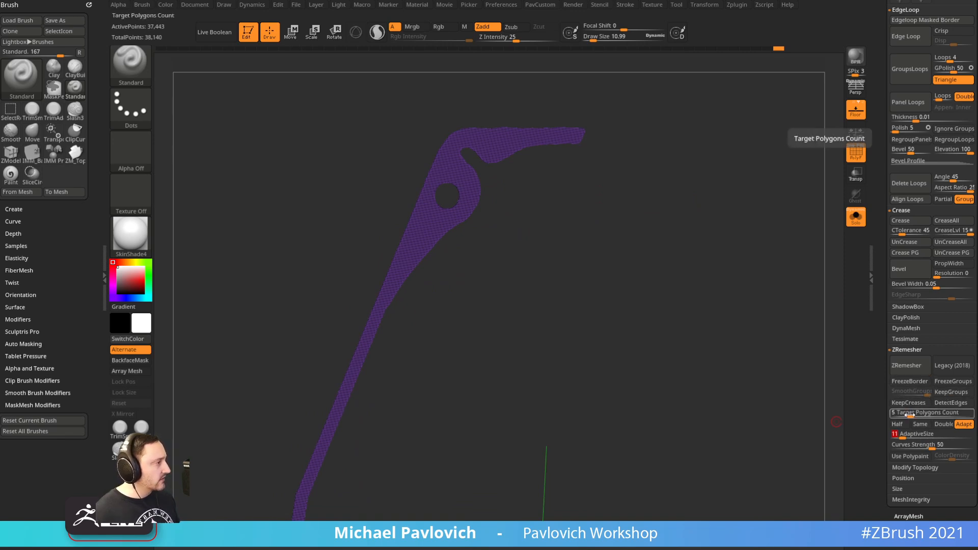
left_click_drag(901, 415, 918, 415)
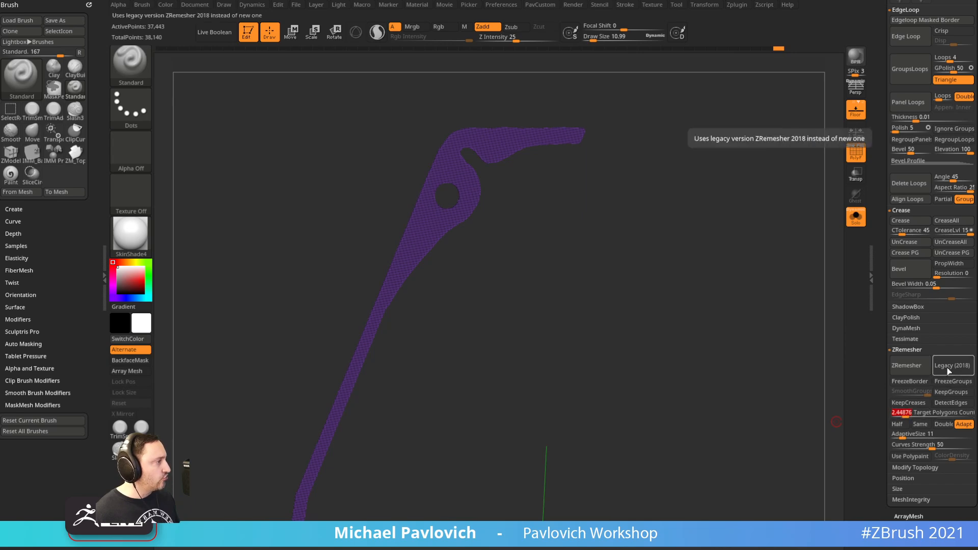
left_click(910, 365)
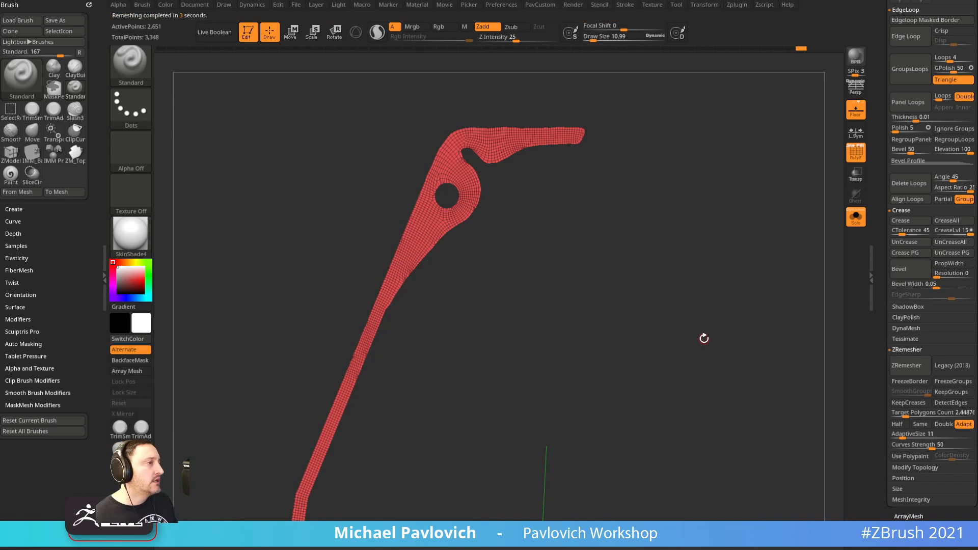
Enable Half in the PavCustom popup and remesh the lever down to 1,312 points
right_click_drag(684, 339, 732, 426, "ctrl")
right_click_drag(706, 393, 691, 362)
right_click_drag(691, 362, 719, 372)
key("2")
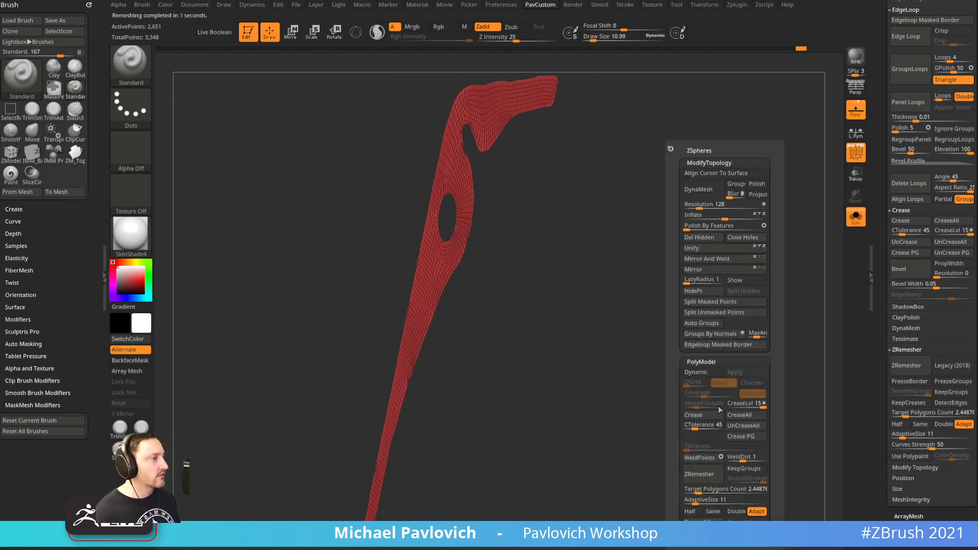
left_click(691, 512)
left_click(714, 473)
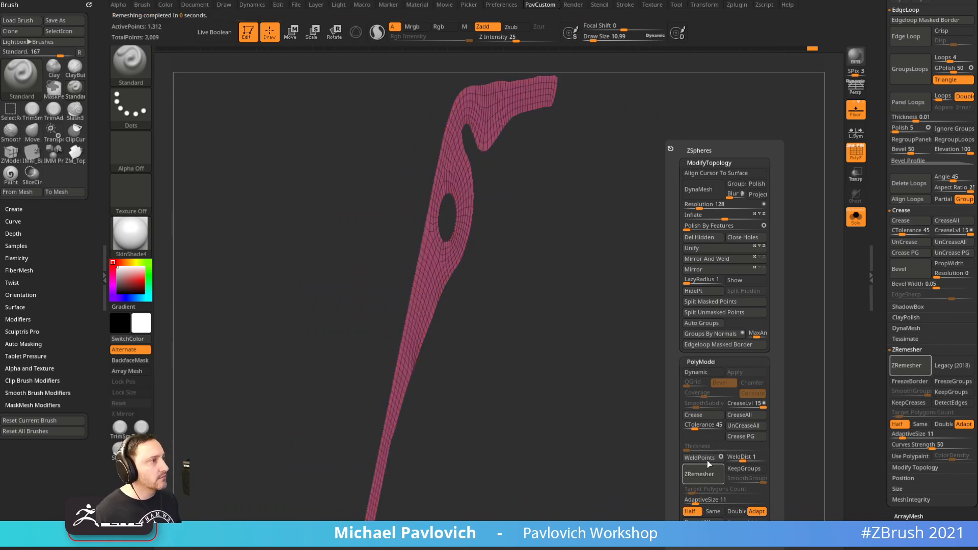
right_click_drag(652, 366, 656, 347, "ctrl")
right_click_drag(722, 361, 689, 387)
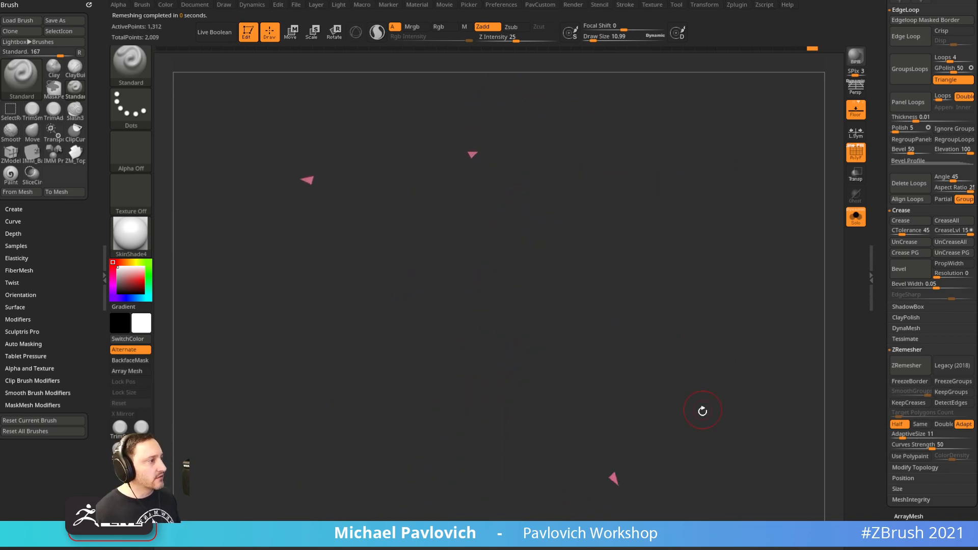
Set ZModeler to Delete A Single Poly and remove the stray triangles around the lever
key("b")
key("z")
key("m")
key("space")
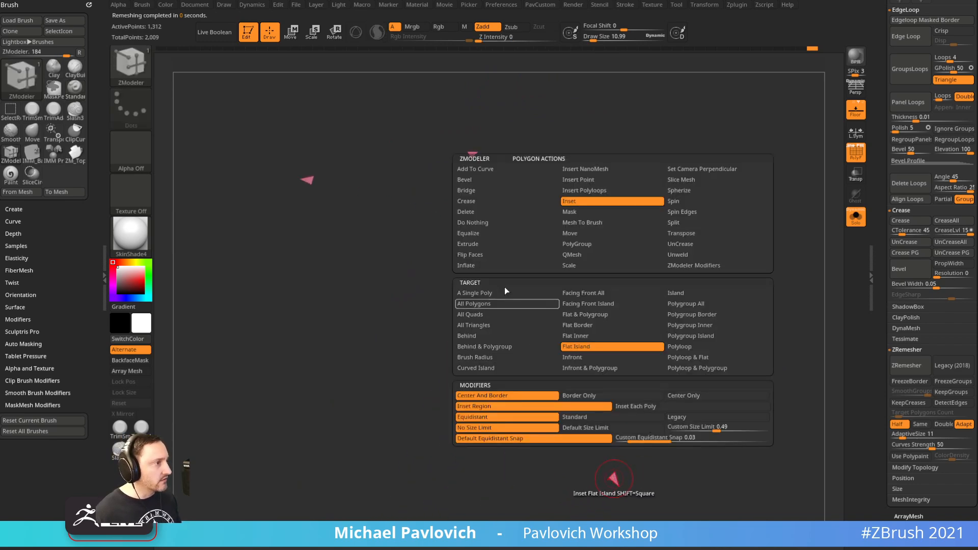
key("space")
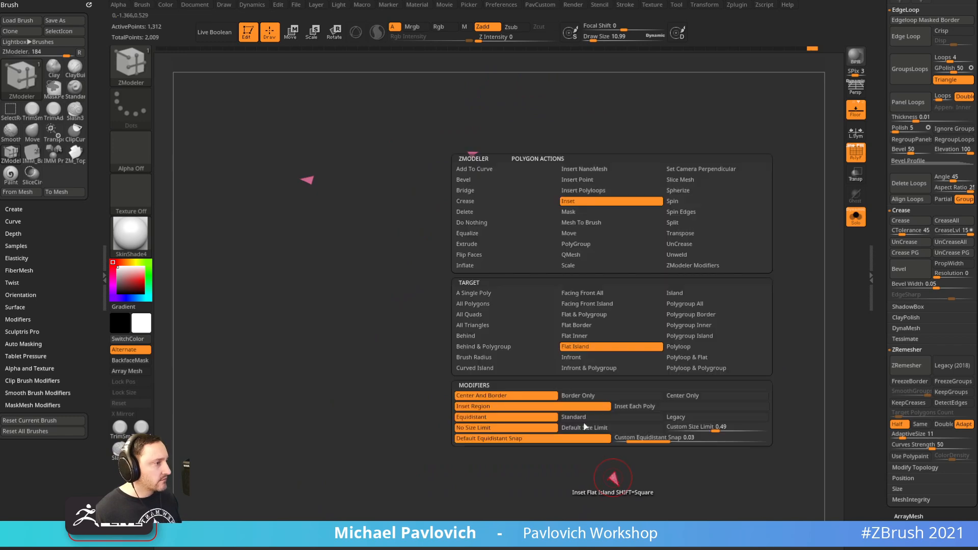
left_click(477, 212)
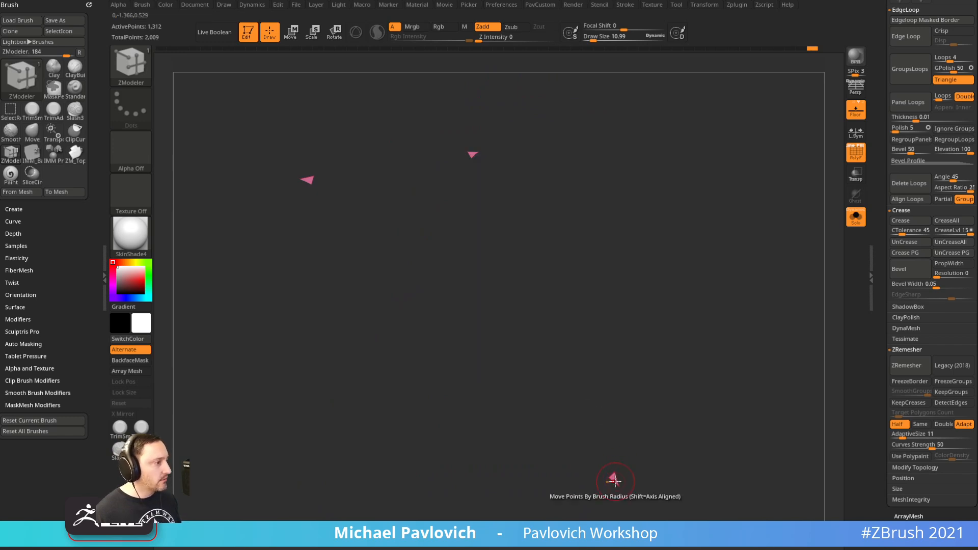
left_click(614, 476)
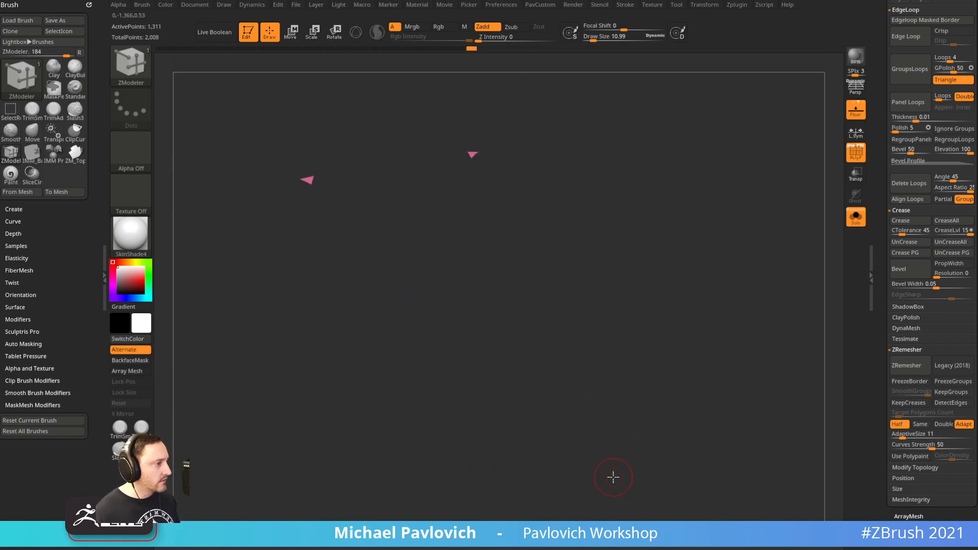
left_click(516, 278)
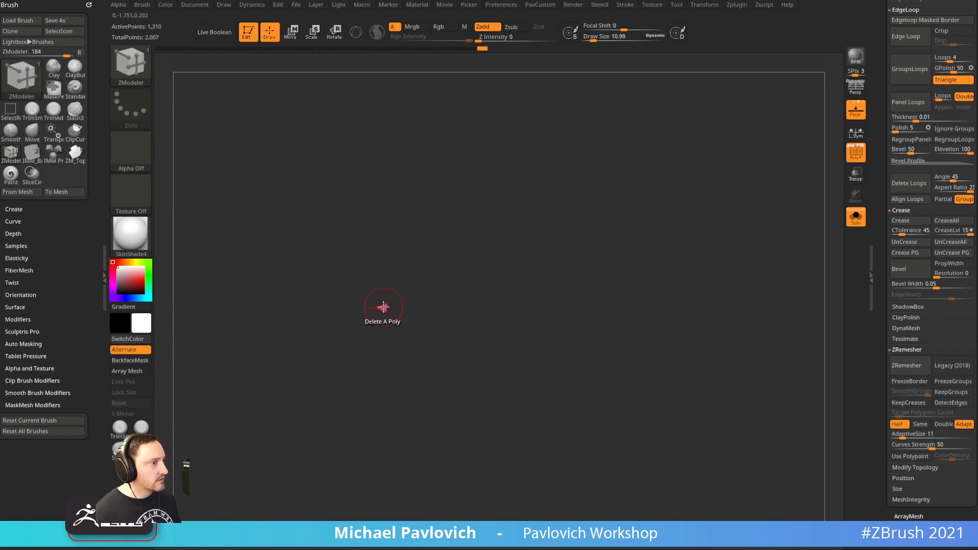
right_click_drag(707, 247, 660, 338)
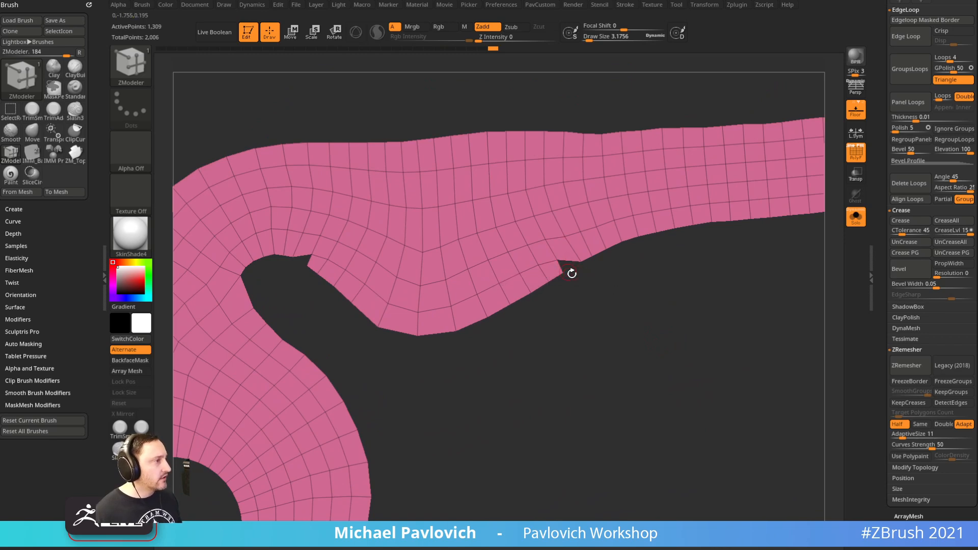
Zoom in on a lever-edge notch and set ZModeler's point action to Stitch Two Points
right_click_drag(563, 271, 609, 332, "ctrl")
key("space")
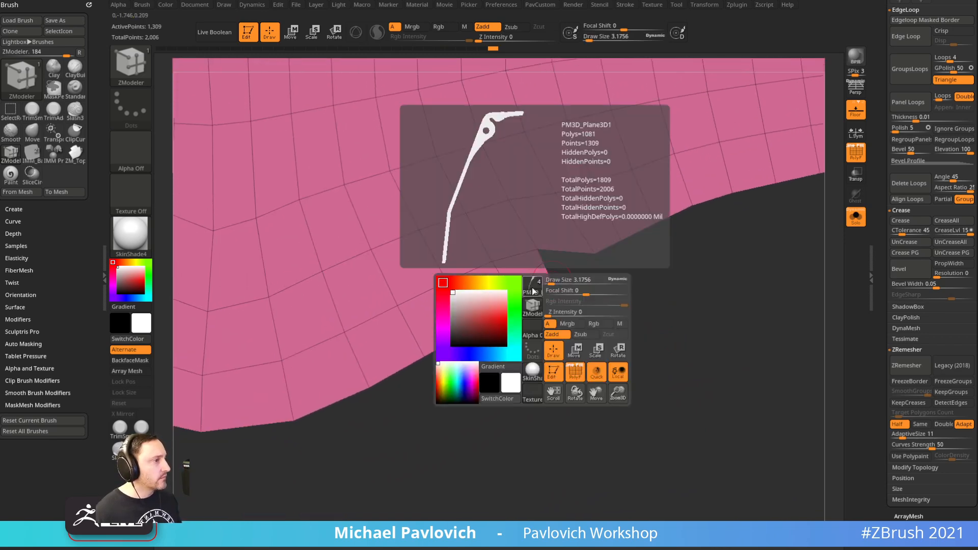
right_click_drag(604, 301, 548, 286)
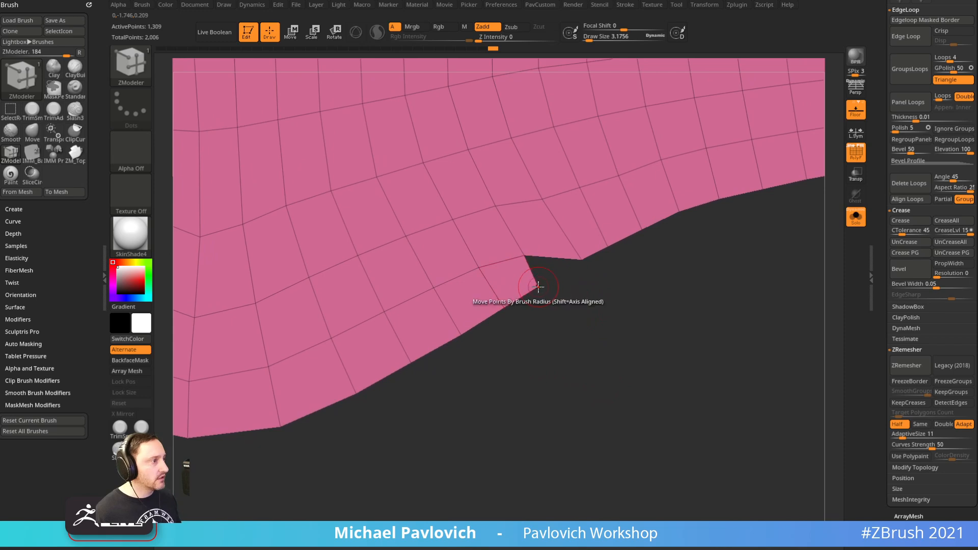
key("space")
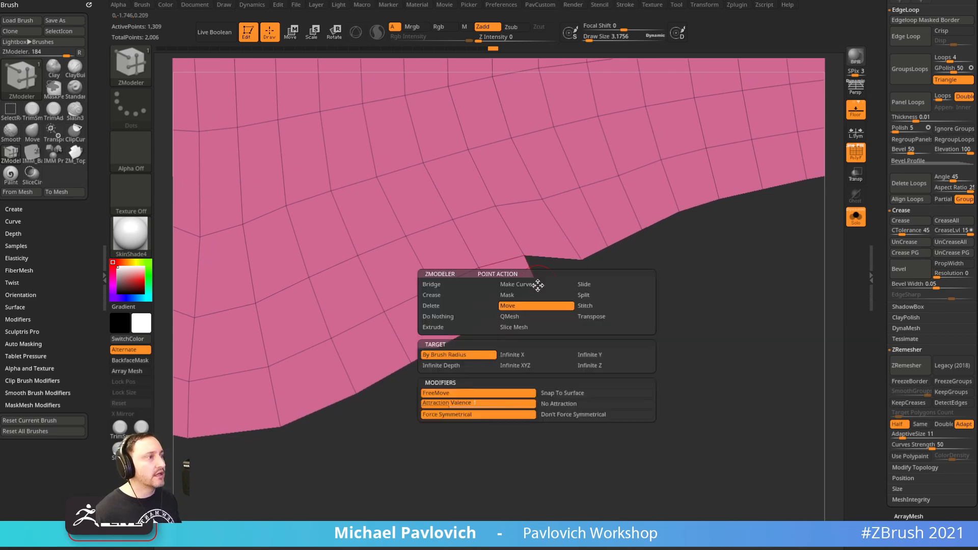
left_click(479, 285)
left_click(527, 352)
left_click(537, 287)
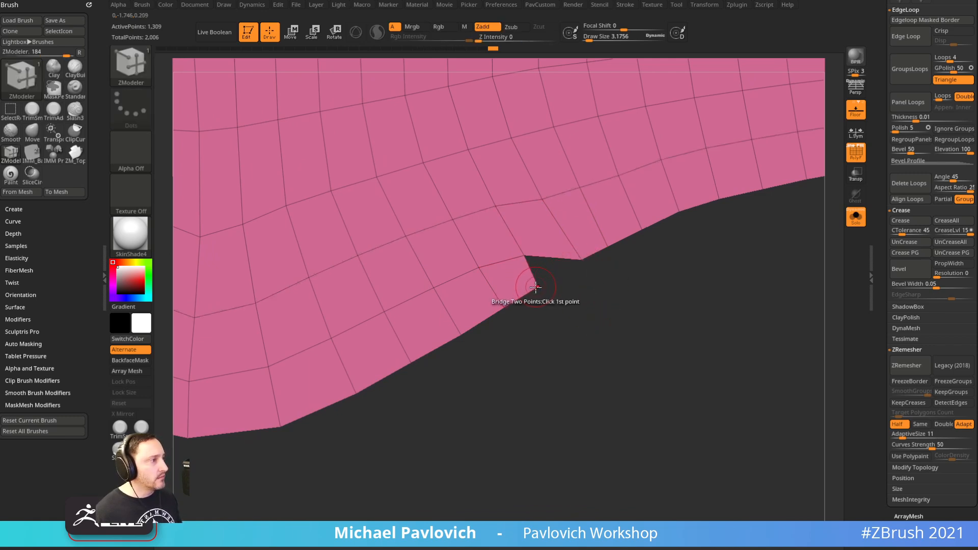
key("space")
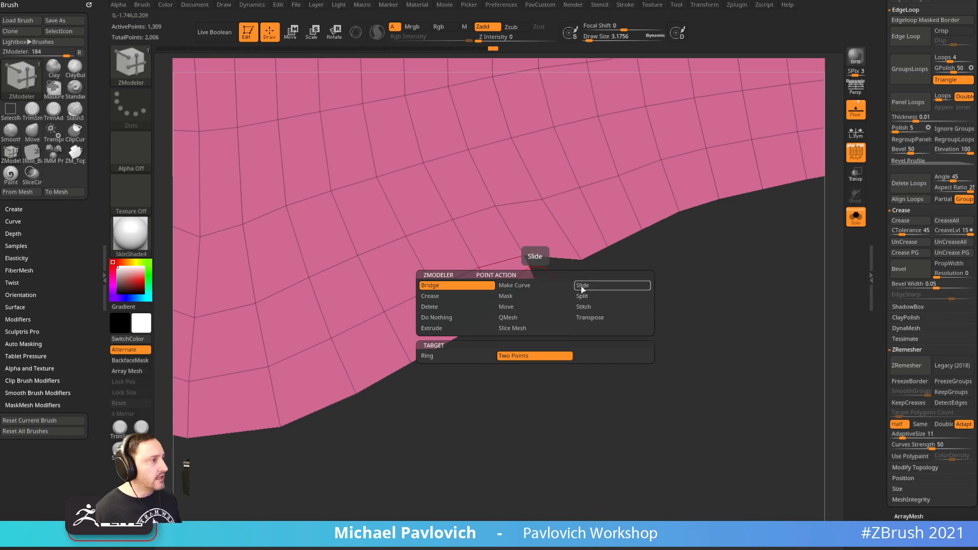
left_click(586, 308)
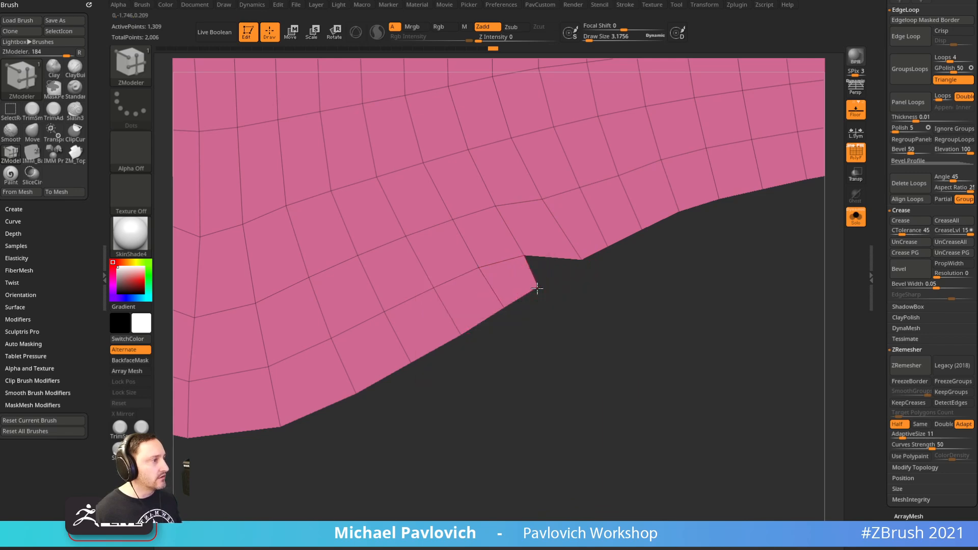
Stitch the notch below the pivot hole closed, then zoom out to the whole hooked lever
right_click_drag(589, 263, 670, 260, "ctrl")
right_click_drag(510, 153, 576, 307, "alt")
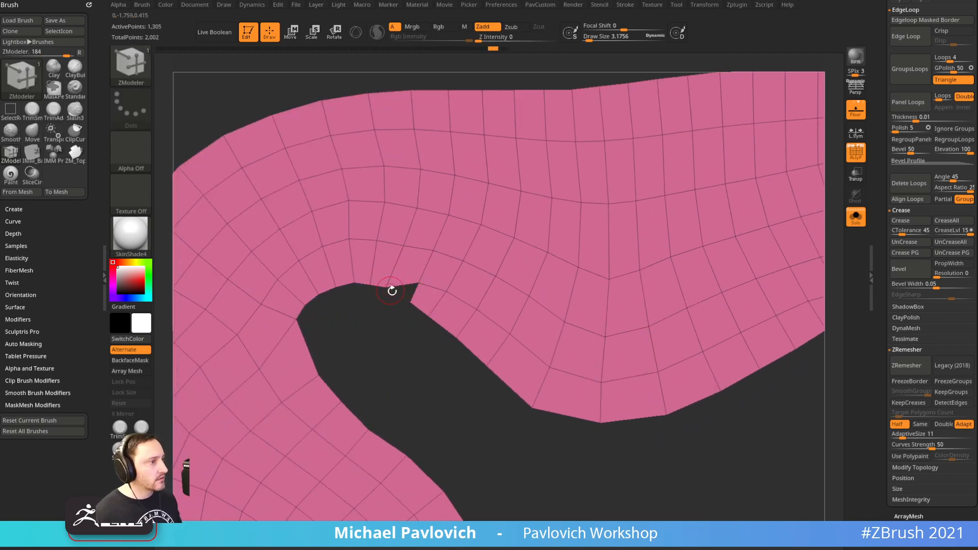
key("space")
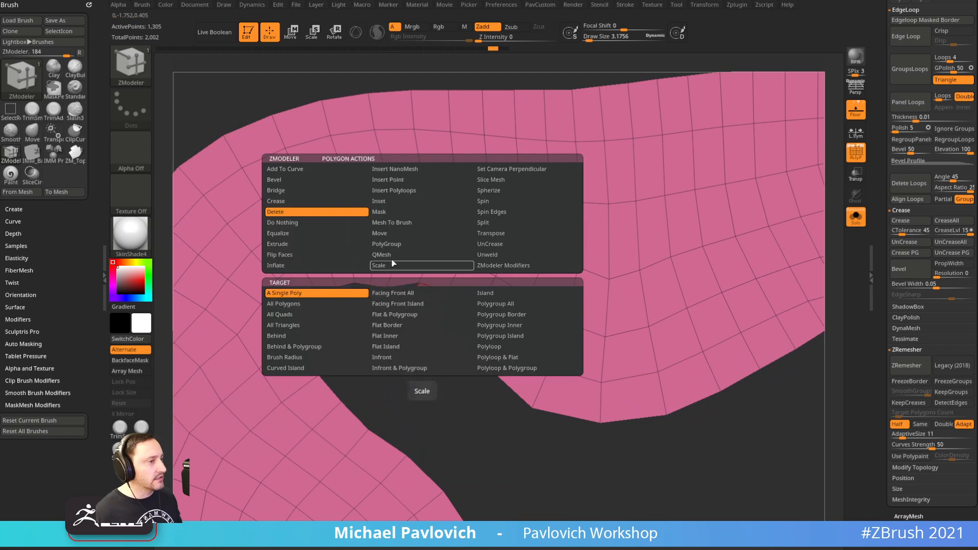
left_click(292, 223)
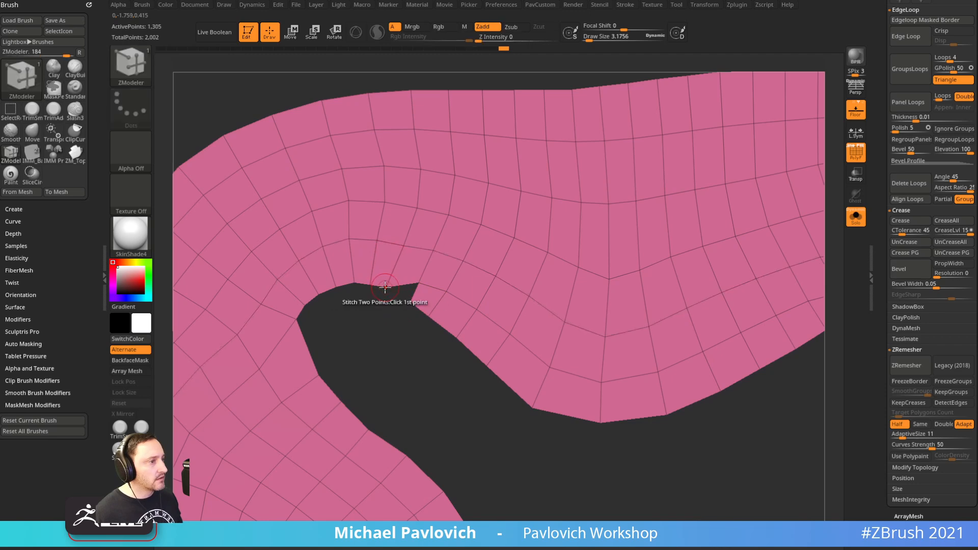
left_click_drag(430, 374, 423, 287)
left_click(419, 286)
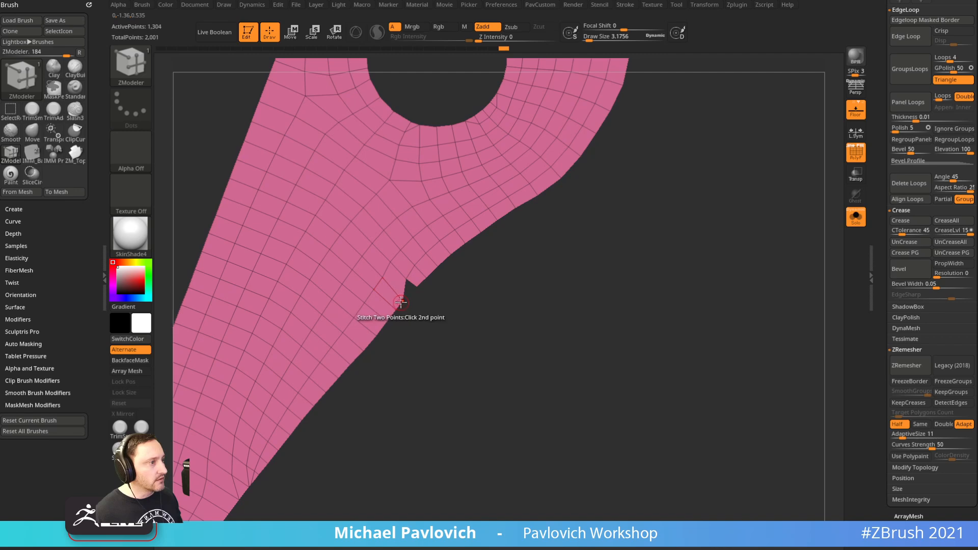
left_click_drag(555, 353, 564, 330, "alt")
key("grave")
Run ZRemesher at Half three times, coarsening the lever to 214 points around an octagonal hole
left_click(624, 477)
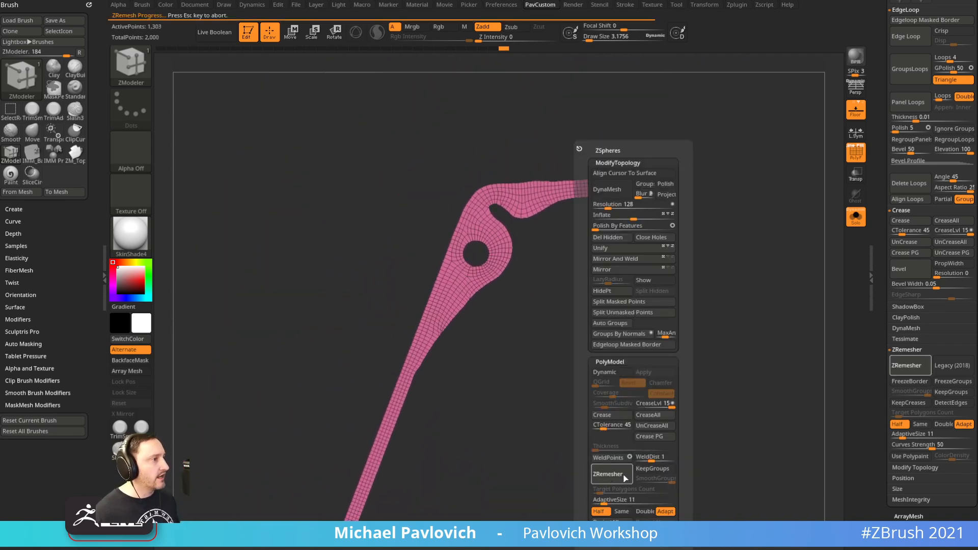
left_click(616, 475)
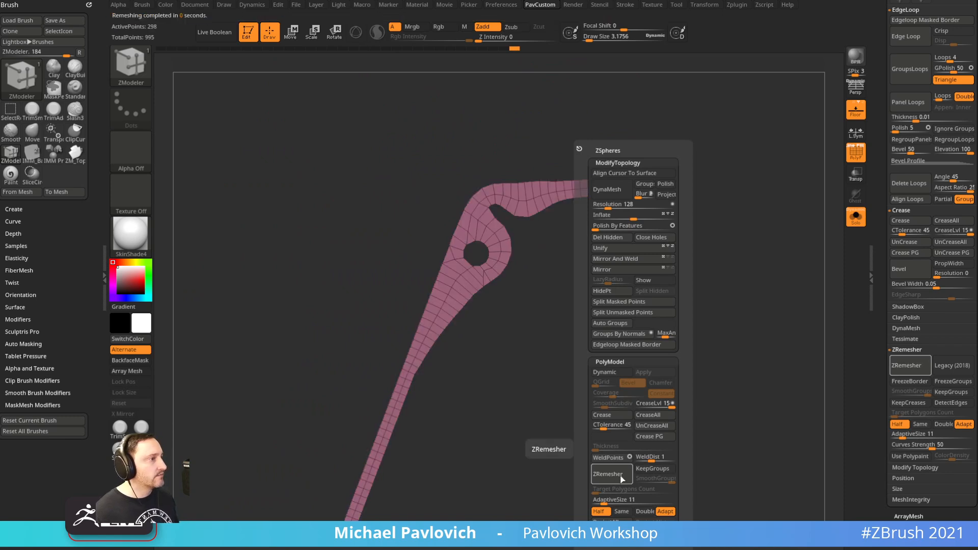
left_click_drag(513, 458, 664, 312)
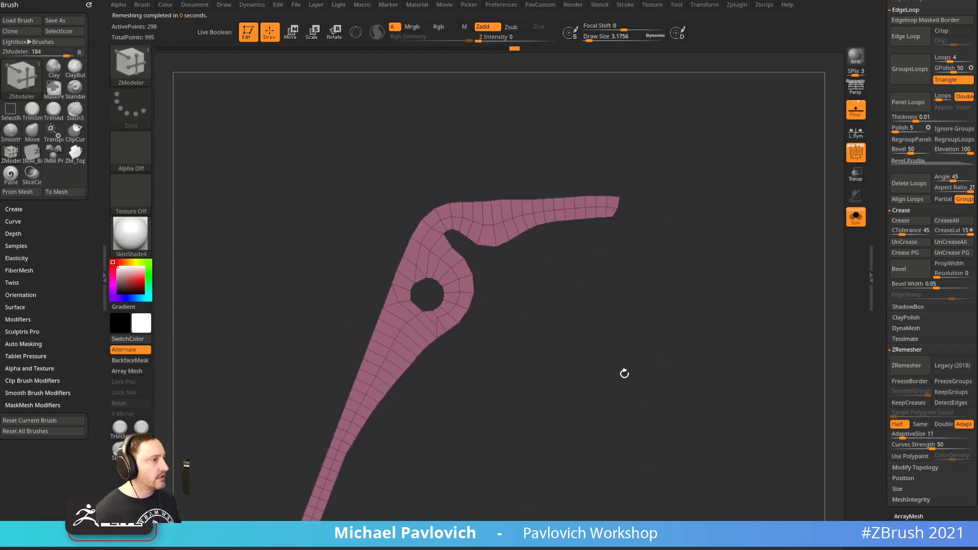
key("space")
left_click(609, 474)
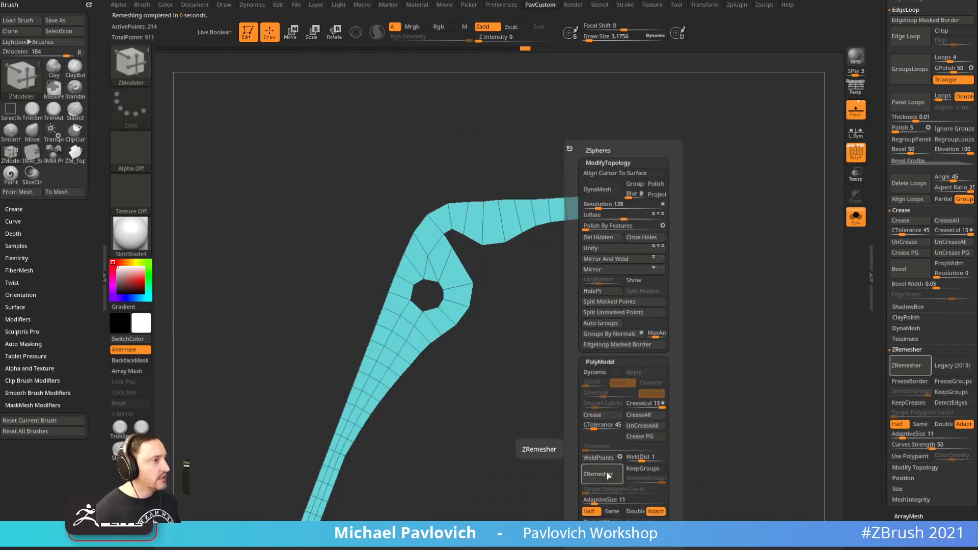
left_click_drag(557, 424, 614, 286, "alt")
left_click_drag(553, 208, 593, 357, "alt")
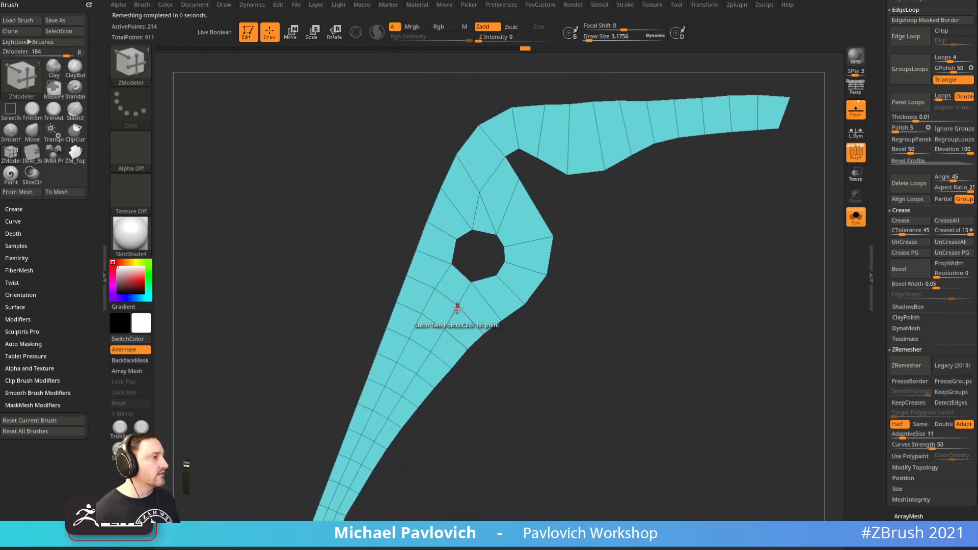
key("b")
key("m")
key("v")
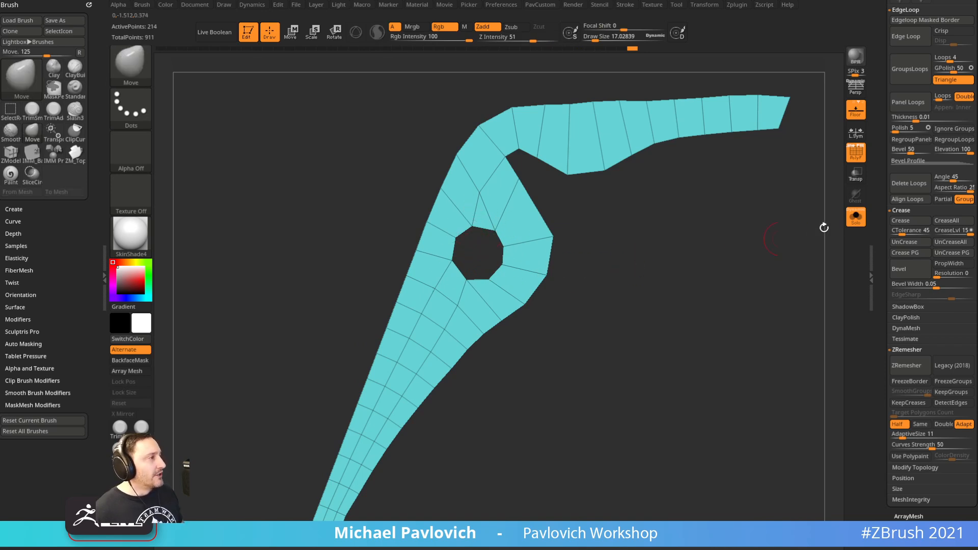
Isolate the lever, zoom in on its hole, and set ZModeler's edge action to Collapse
left_click(864, 221)
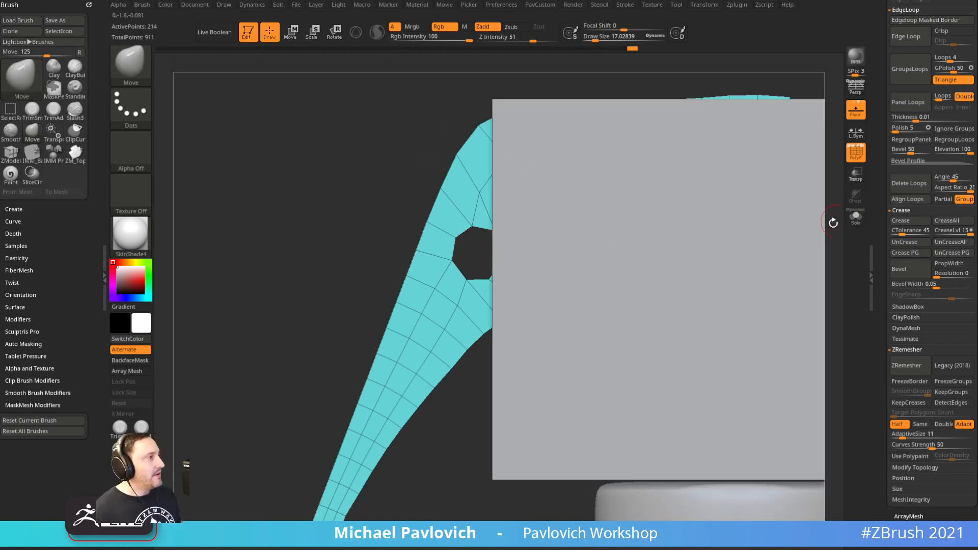
left_click(855, 219)
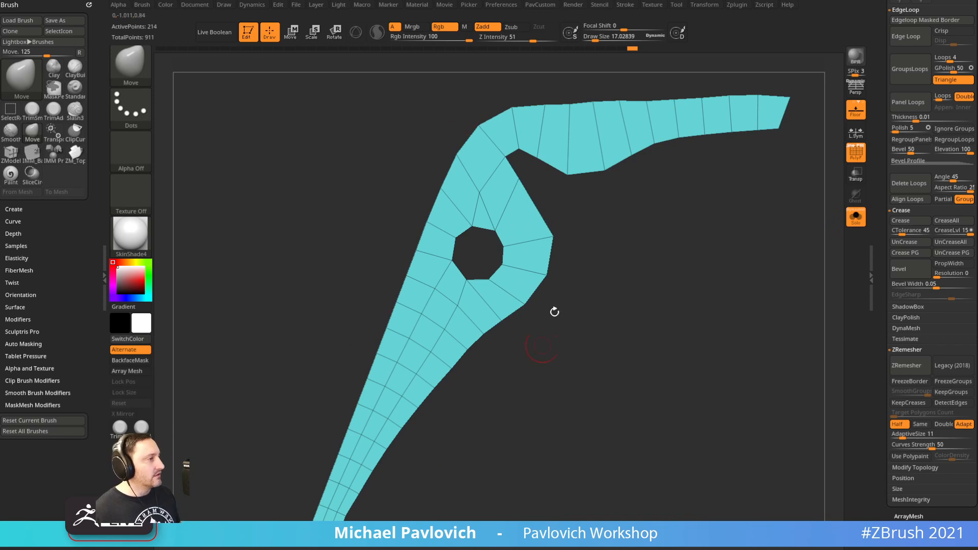
left_click_drag(755, 139, 510, 104)
left_click_drag(597, 236, 557, 284)
mouse_move(603, 179)
left_mouse_down("alt")
mouse_move(592, 325)
mouse_move(656, 398)
left_mouse_up("alt")
left_click_drag(653, 314, 648, 335, "alt")
key("b")
key("z")
key("m")
key("space")
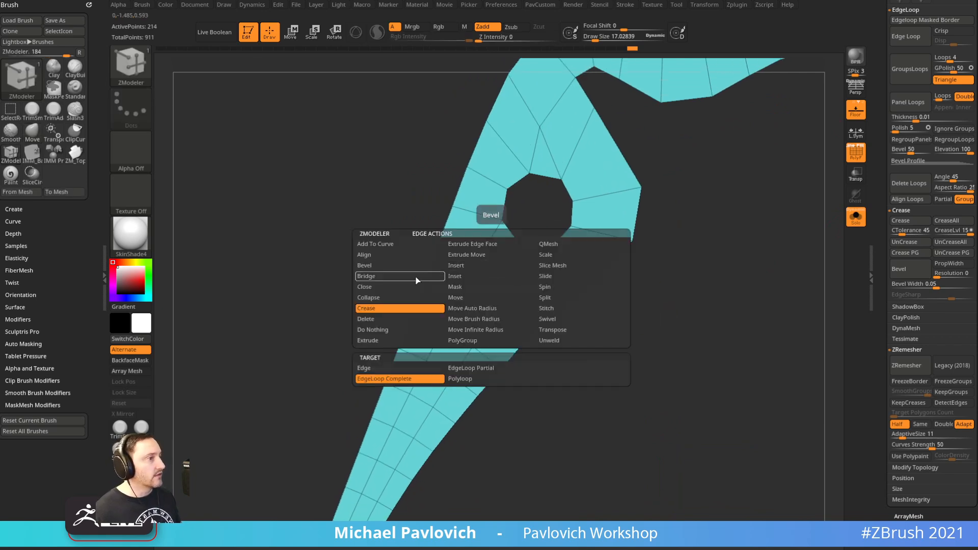
left_click(380, 298)
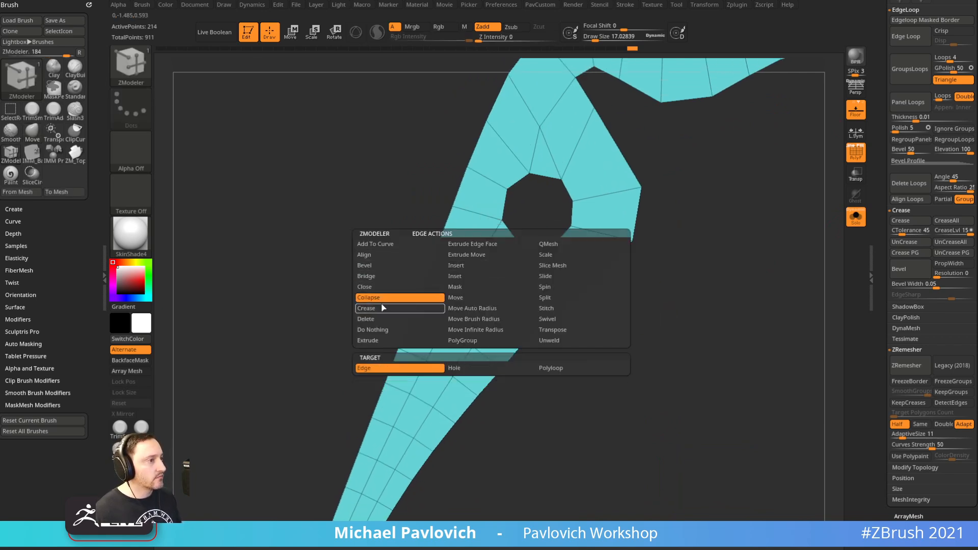
Collapse six cross edges along the lever strip
left_click(492, 278)
left_click(478, 305)
left_click(459, 340)
left_click_drag(576, 381, 572, 336, "alt")
left_click(464, 272)
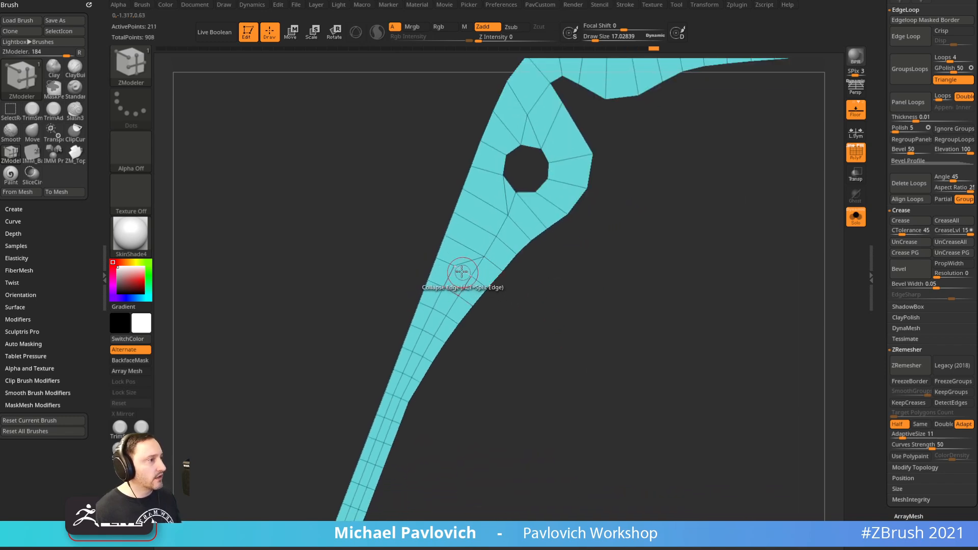
left_click(449, 292)
left_click(445, 305)
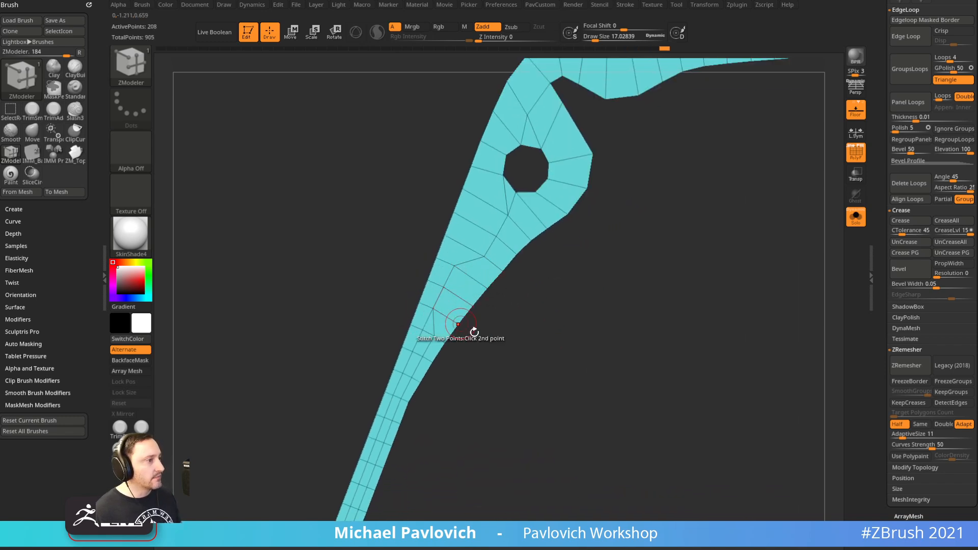
Switch the collapse target to PolyLoop and collapse the strip's centre polyloop
left_click_drag(508, 368, 563, 254, "alt")
left_click_drag(564, 316, 620, 104, "alt")
left_click_drag(527, 309, 584, 412, "alt")
key("space")
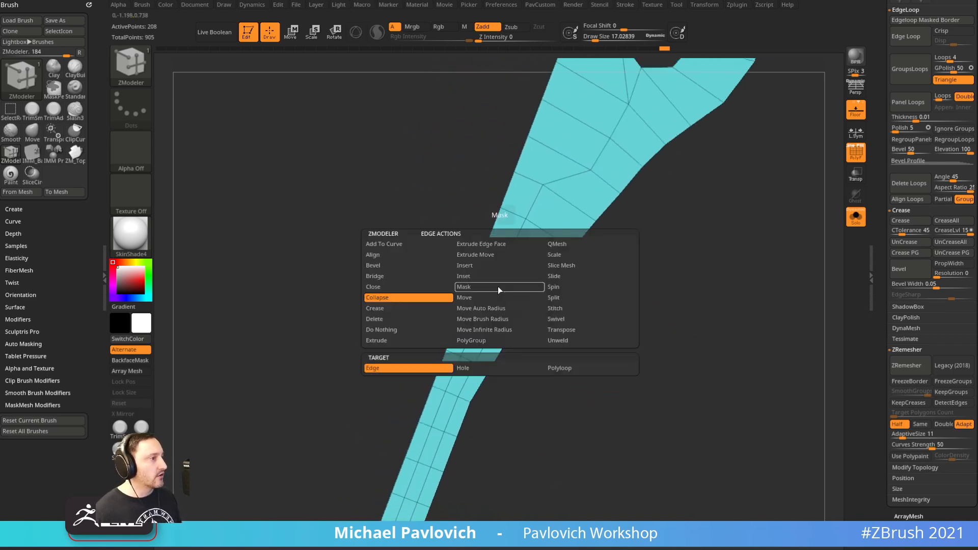
left_click(562, 370)
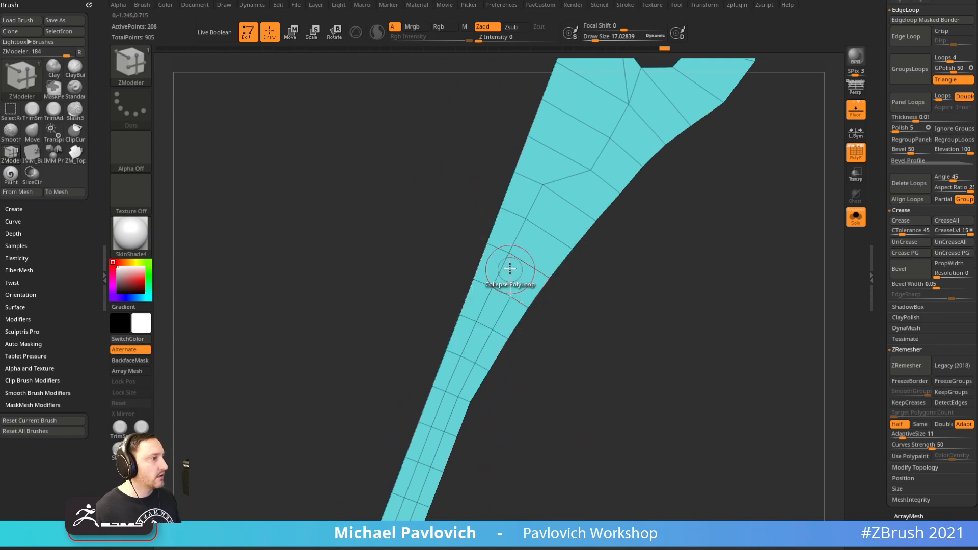
left_click_drag(590, 323, 598, 310, "alt")
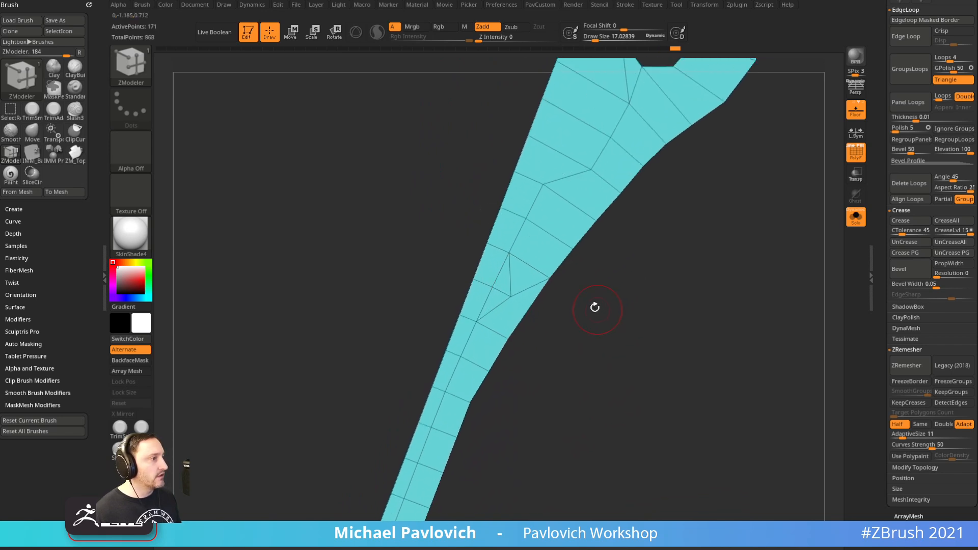
left_click_drag(499, 292, 487, 278)
left_click_drag(618, 332, 598, 379, "alt")
Collapse a single edge on the strip's left side, undo it, and shift the remaining vertex
key("space")
left_click(374, 368)
left_click(448, 313)
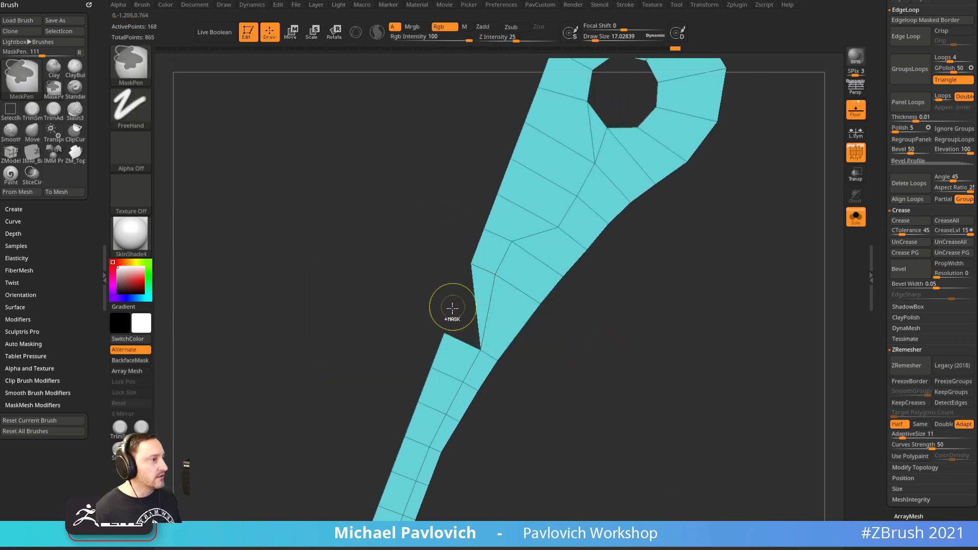
key("ctrl+z")
left_click_drag(447, 314, 464, 269)
left_click_drag(640, 307, 609, 301, "alt")
Reshape the lever outline against the grenade reference with the Move brush at size about 24.5
key("s")
left_click_drag(507, 326, 502, 327)
key("b")
key("m")
key("v")
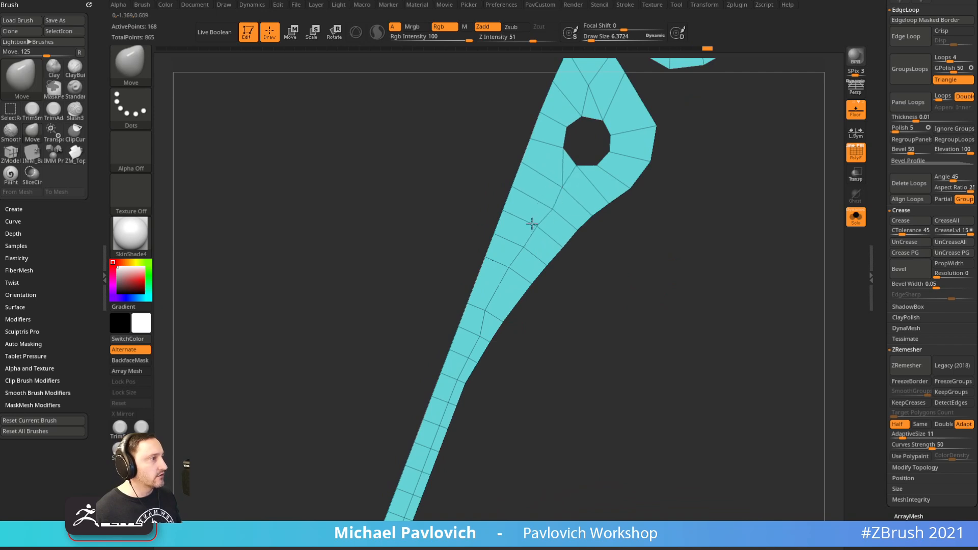
left_click_drag(624, 252, 508, 289)
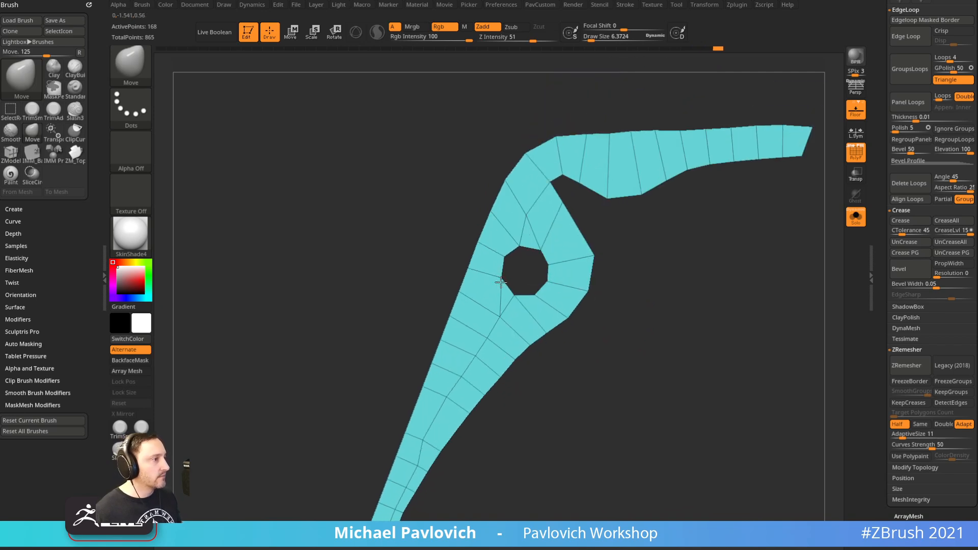
left_click_drag(700, 286, 609, 352, "alt")
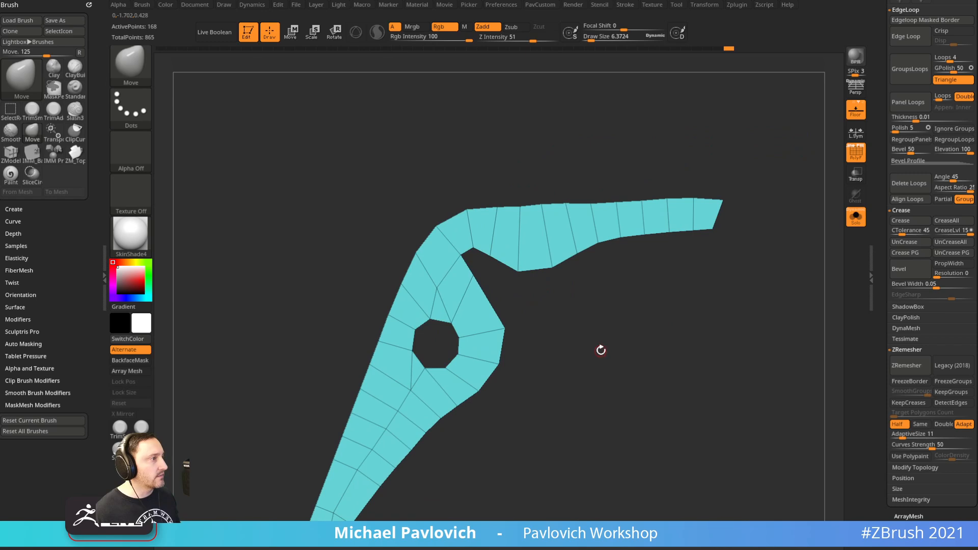
left_click_drag(577, 256, 593, 257)
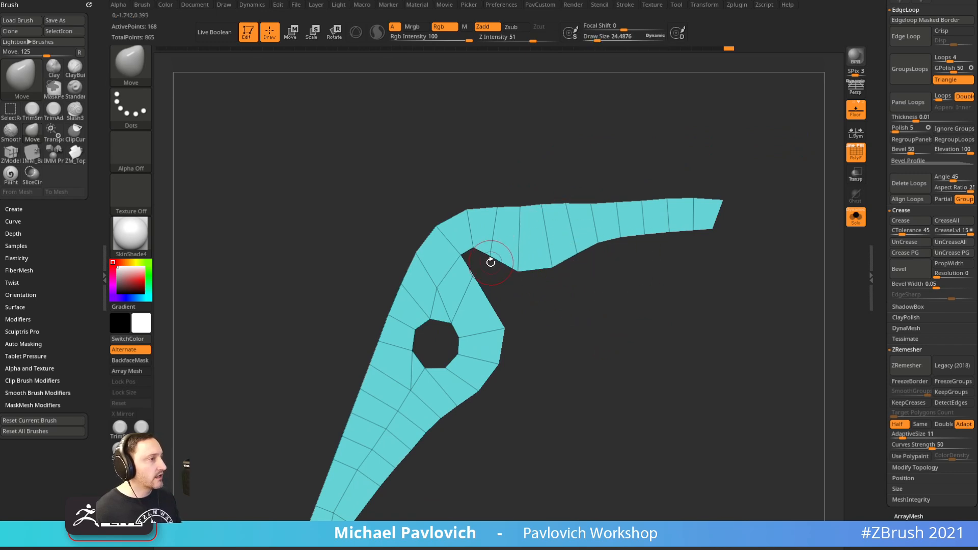
left_click_drag(516, 275, 517, 278)
mouse_move(560, 301)
left_mouse_down()
mouse_move(504, 290)
mouse_move(579, 319)
mouse_move(572, 294)
left_mouse_up()
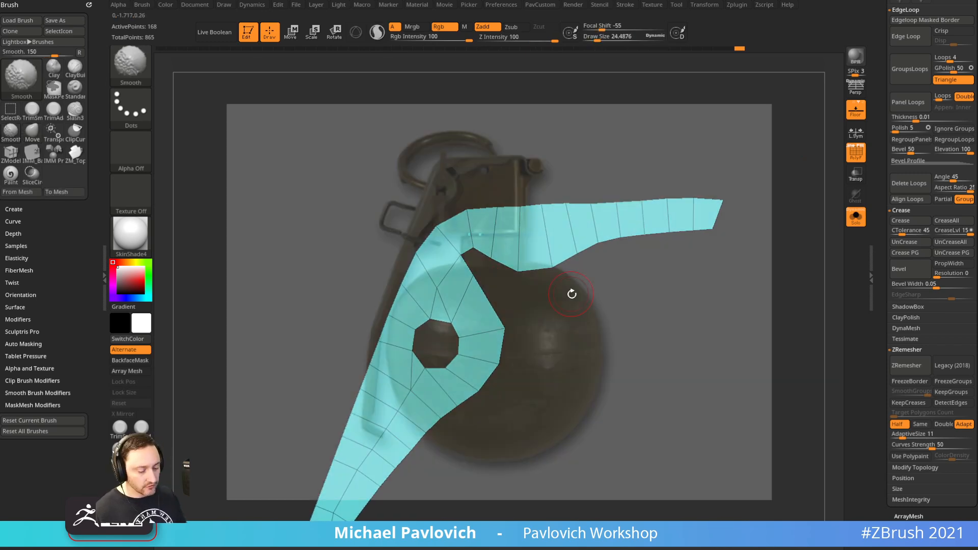
key("f")
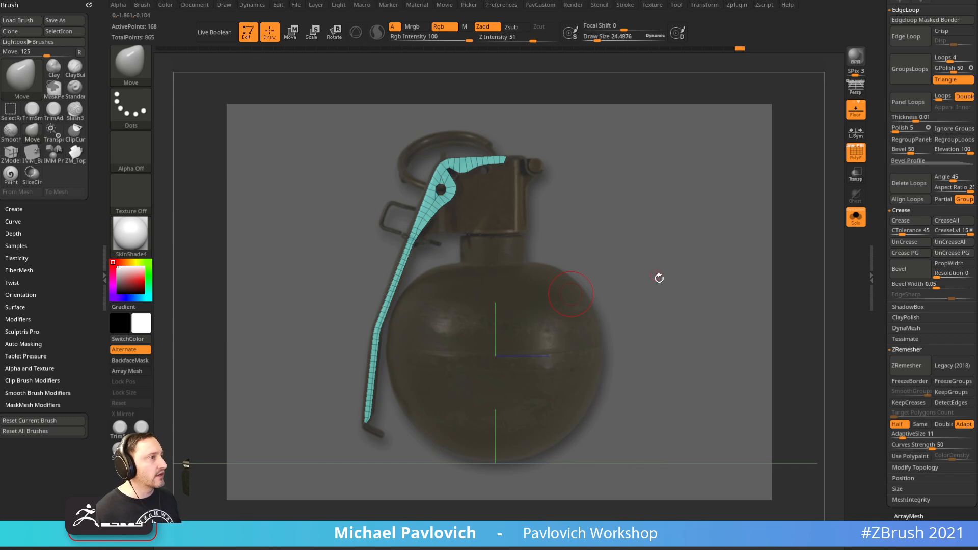
left_click_drag(650, 276, 629, 438)
key("b")
key("z")
key("m")
key("space")
Collapse an edge and a lengthwise polyloop in the lever strip
left_click(486, 337)
left_click_drag(518, 371, 562, 244, "alt")
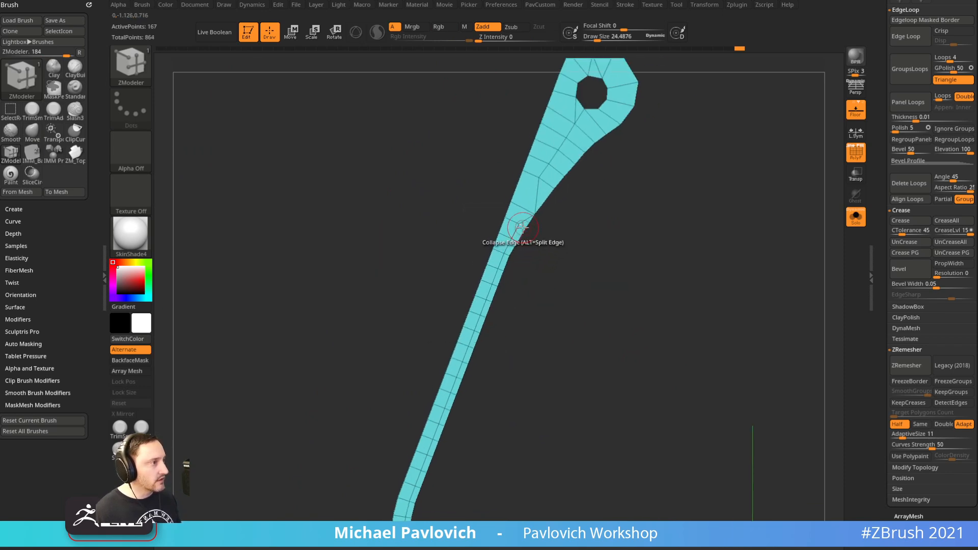
key("space")
left_click(407, 279)
left_click(611, 352)
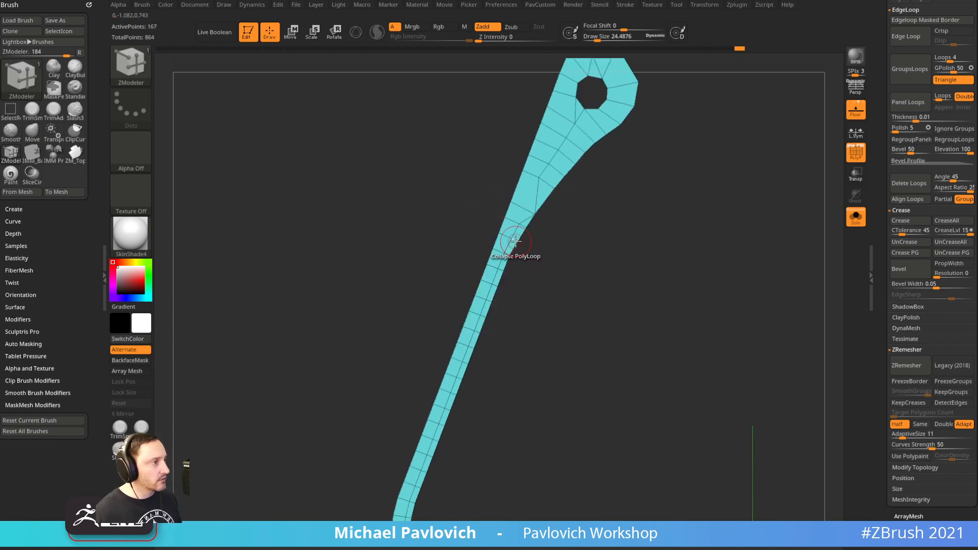
mouse_move(558, 282)
left_mouse_down("alt")
mouse_move(552, 211)
mouse_move(545, 353)
mouse_move(612, 299)
mouse_move(542, 390)
mouse_move(485, 360)
left_mouse_up("alt")
Slice a diagonal SliceCurve line across the lever and merge all polygroups into one
key("bracketleft")
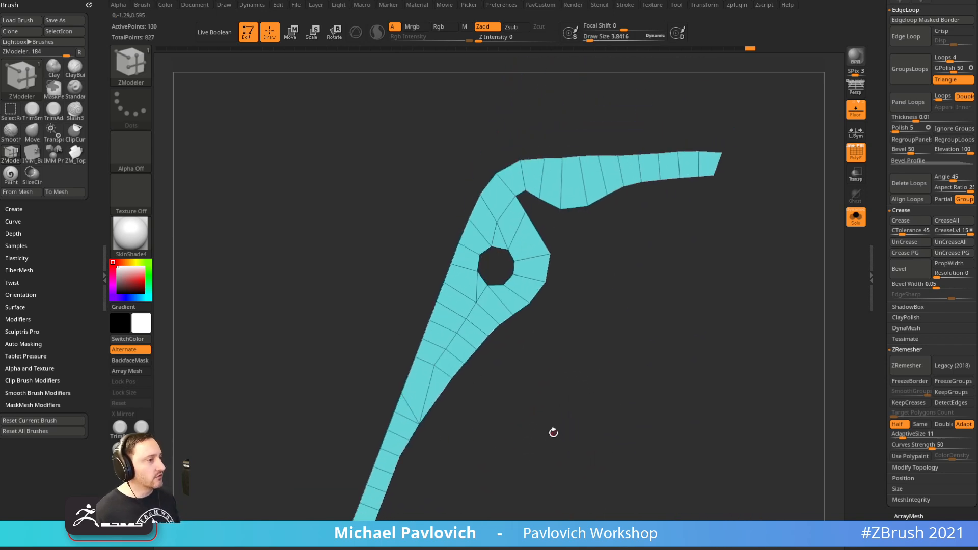
left_click(134, 69, "ctrl+shift")
left_click(138, 71, "ctrl+shift")
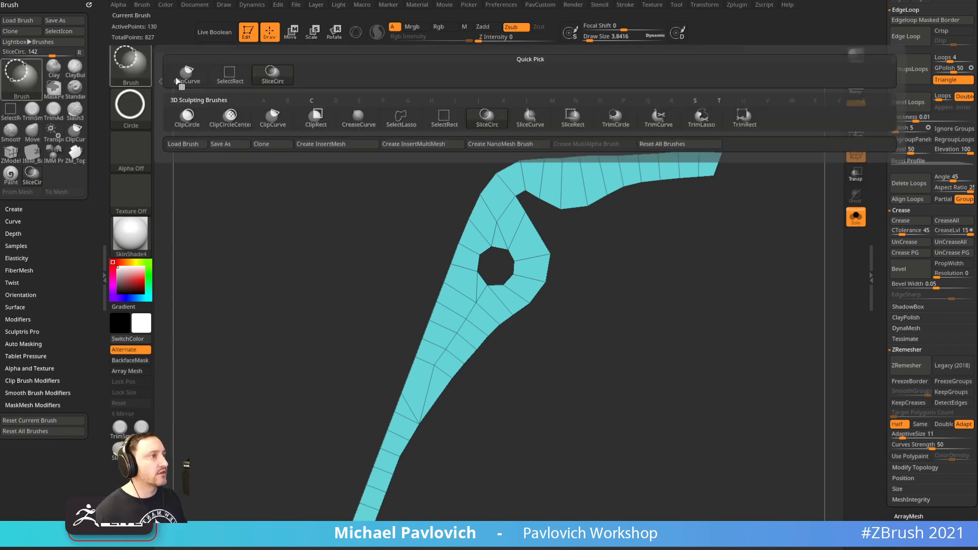
left_click(530, 117)
left_click_drag(230, 301, 676, 492, "ctrl+shift")
left_click_drag(642, 413, 678, 404, "alt")
key("ctrl+w")
left_click_drag(652, 333, 634, 353, "alt")
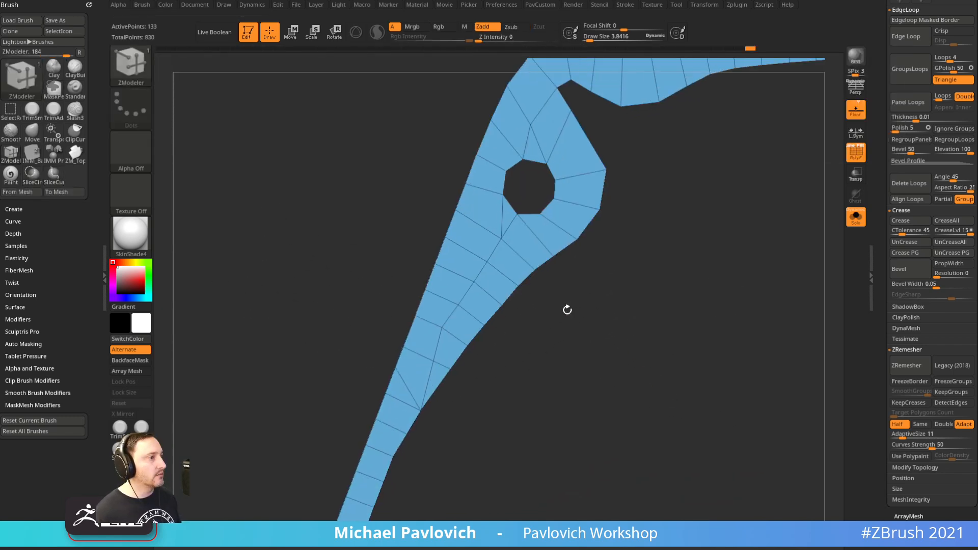
Collapse more single edges down to 132 points, then frame the lever with the Move brush active
key("space")
left_click(307, 297)
key("space")
left_click(308, 370)
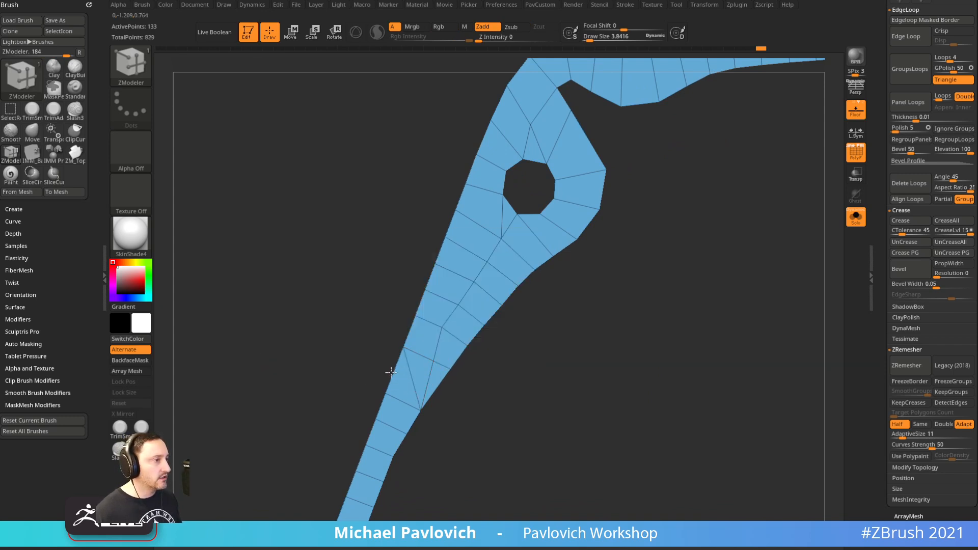
key("space")
left_click(316, 319)
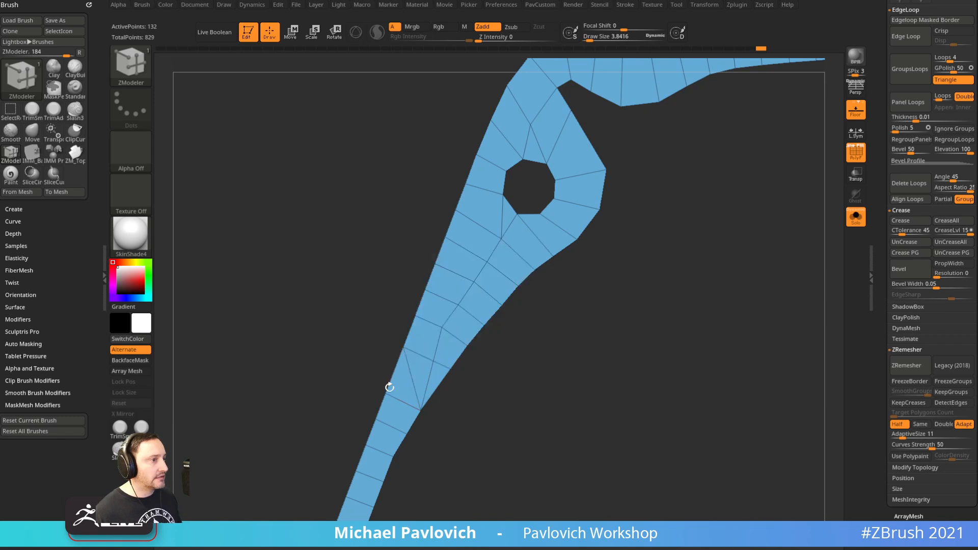
key("b")
key("m")
key("v")
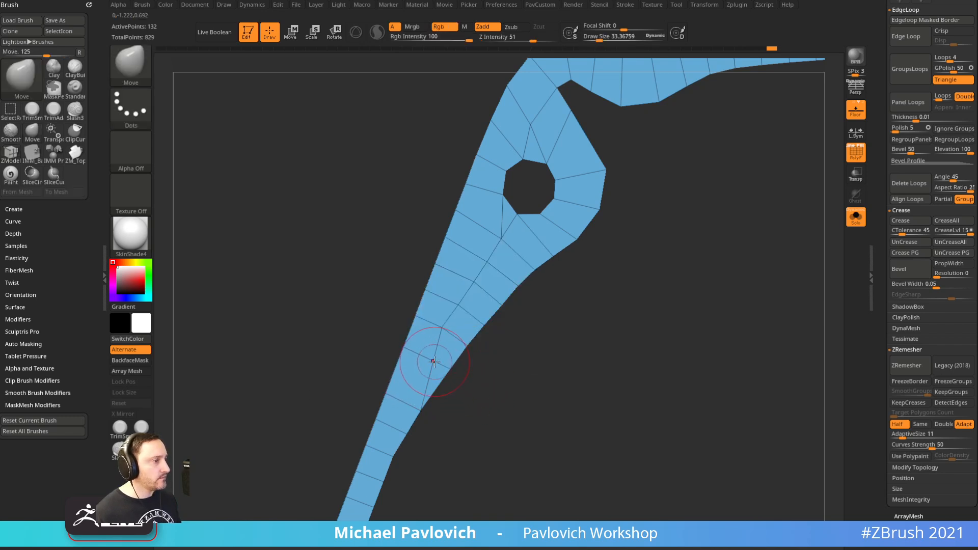
mouse_move(555, 376)
left_mouse_down()
mouse_move(511, 376)
mouse_move(557, 377)
left_mouse_up()
left_click_drag(680, 308, 648, 303, "alt")
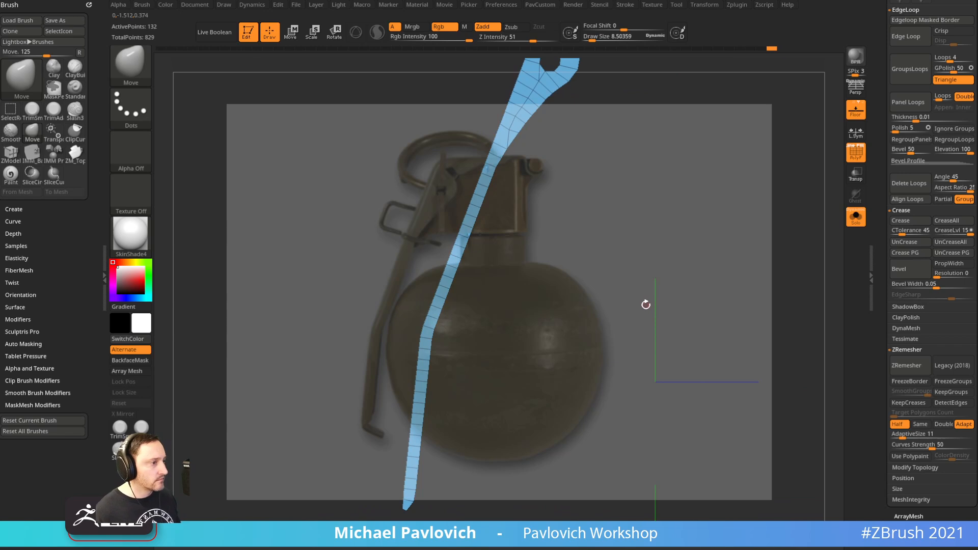
key("f")
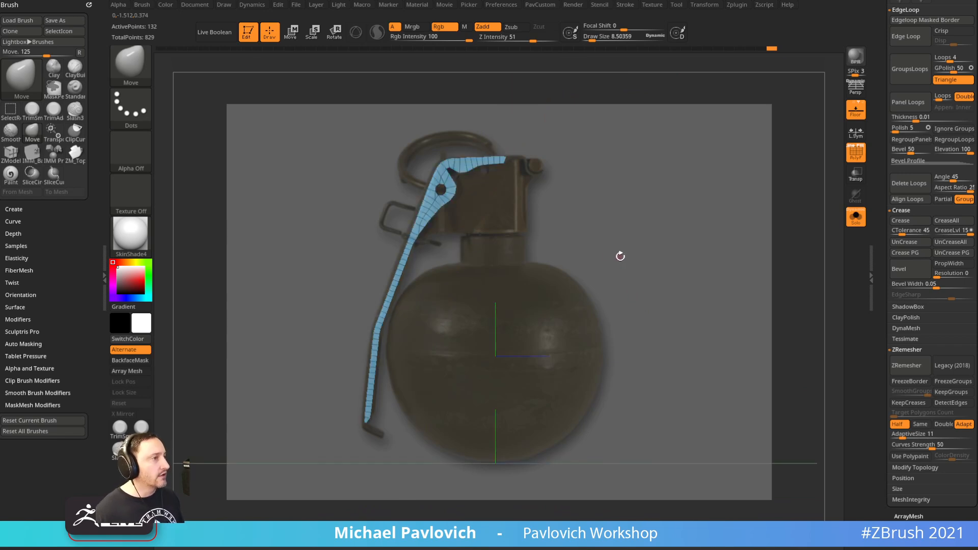
Hide the reference photo and zoom in on the flat lever mesh
key("shift+z")
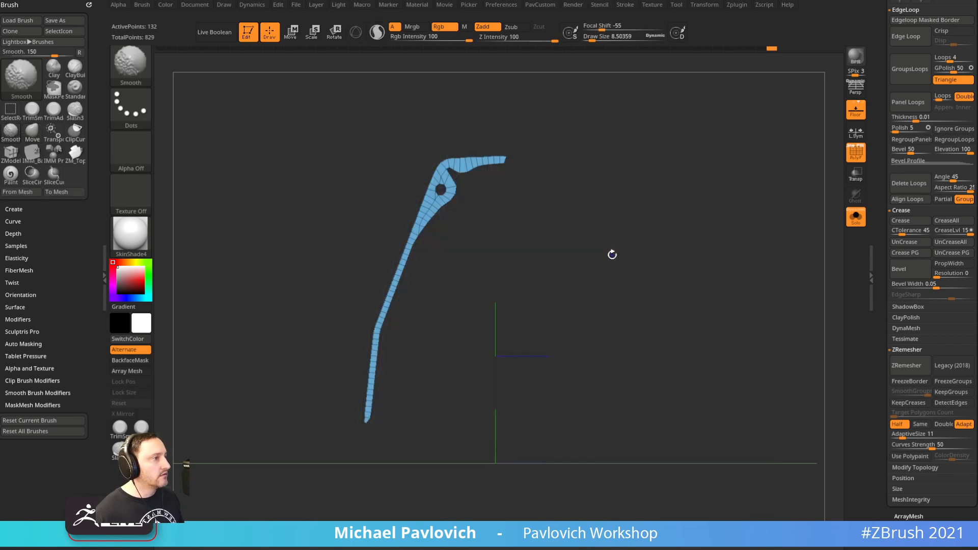
left_click_drag(623, 234, 643, 384, "alt")
key("s")
mouse_move(602, 304)
left_mouse_down()
mouse_move(618, 305)
mouse_move(585, 314)
mouse_move(648, 284)
mouse_move(640, 286)
left_mouse_up()
key("b")
key("s")
key("t")
With ZModeler, extrude the whole lever polygroup into a thick shape
key("b")
key("z")
key("m")
key("space")
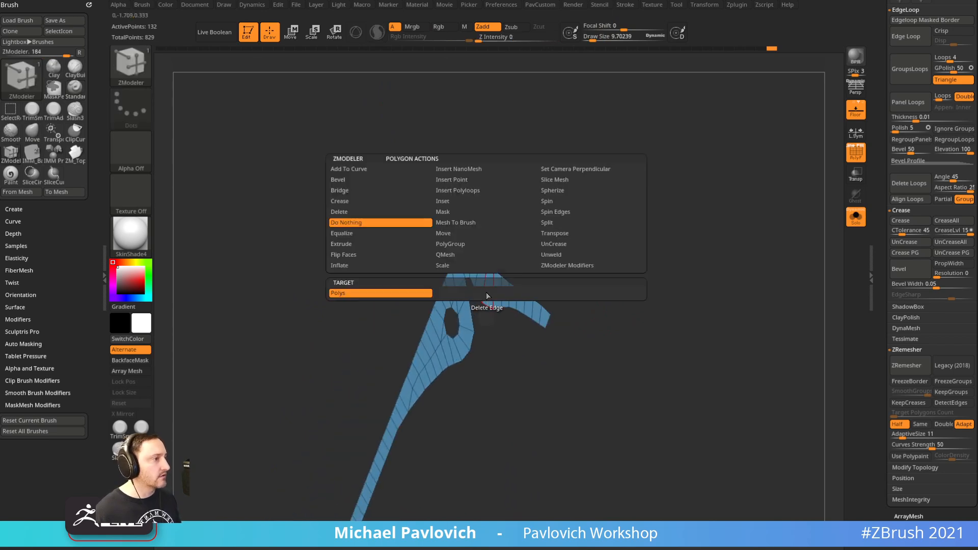
left_click(361, 245)
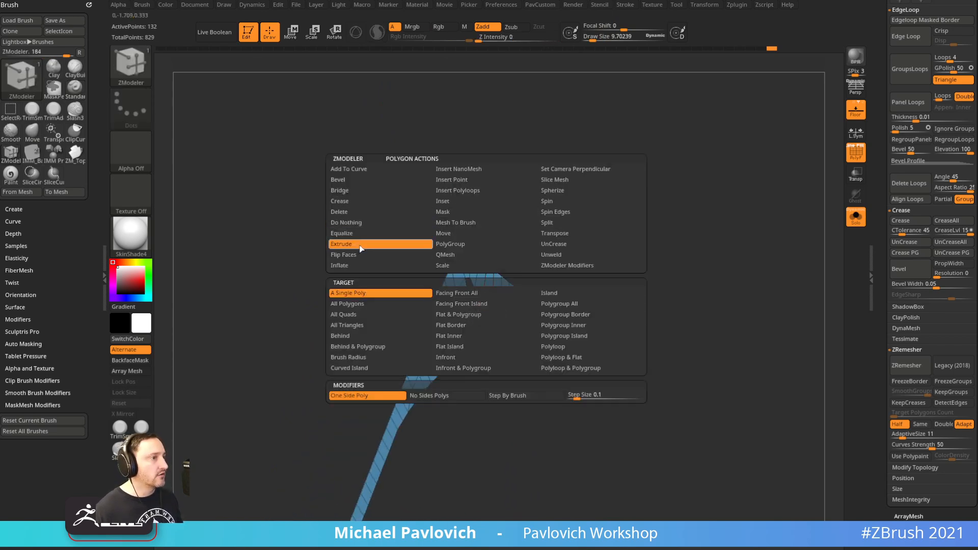
left_click(561, 304)
left_click_drag(623, 251, 599, 283)
Flip the lever's normals outward, then show the whole model without wireframe
key("grave")
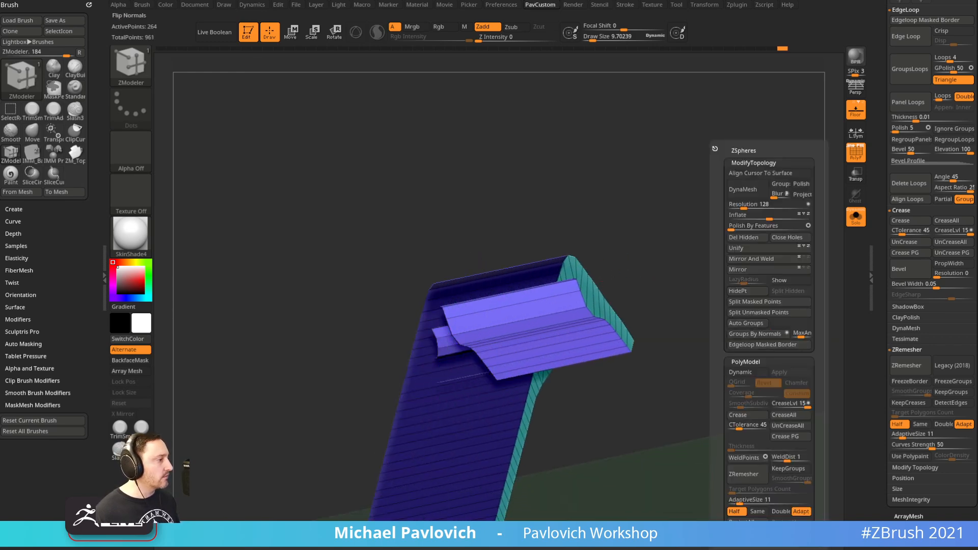
left_click(748, 534)
scroll(881, 406, "down", 10)
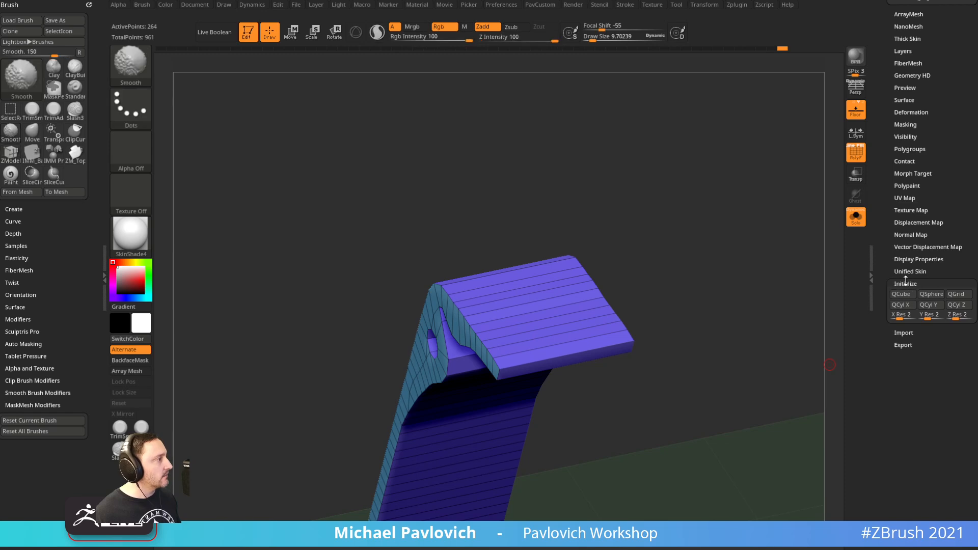
mouse_move(830, 365)
right_mouse_down("ctrl")
mouse_move(736, 321)
mouse_move(731, 236)
mouse_move(760, 216)
mouse_move(769, 194)
right_mouse_up("ctrl")
left_click(856, 217)
key("shift+f")
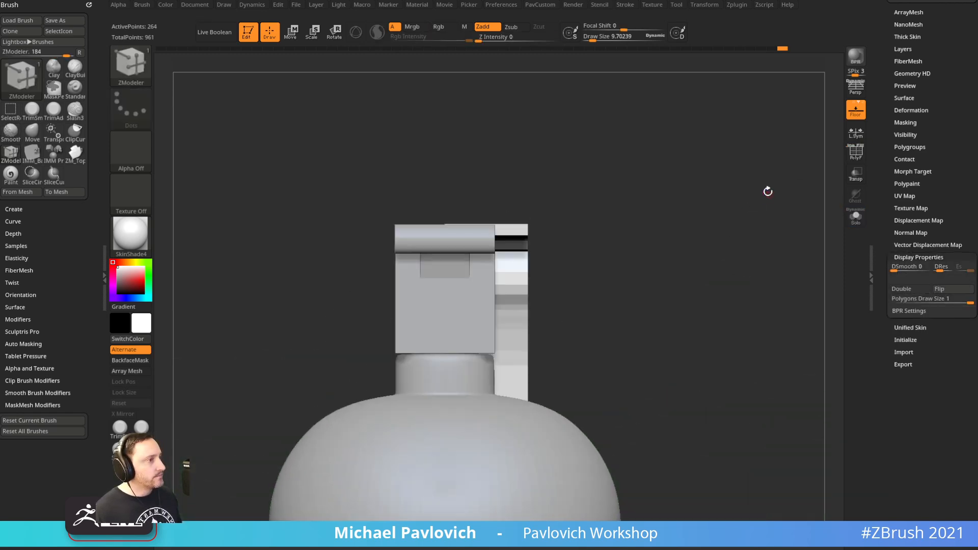
Move the offset part behind the model with the Gizmo in front view
key("w")
right_click_drag(651, 200, 674, 249)
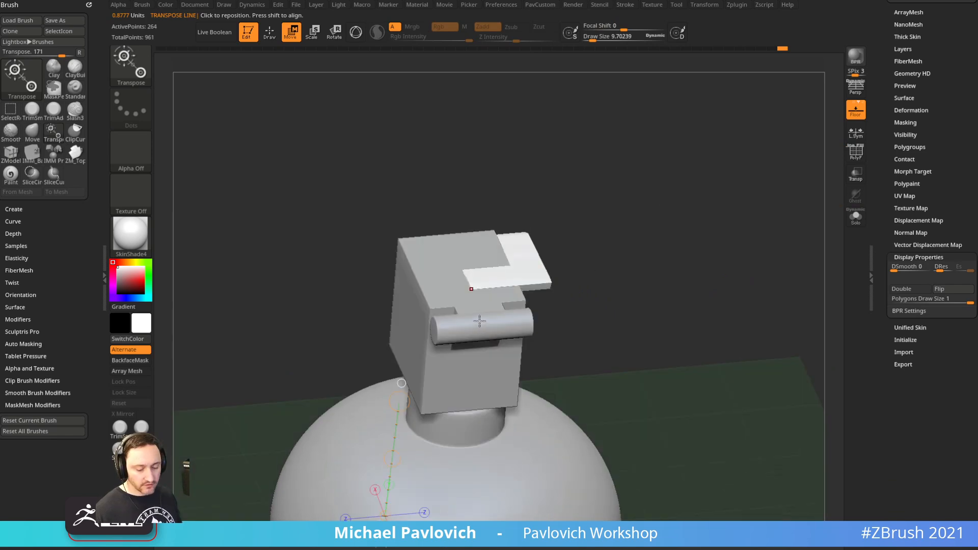
key("y")
right_click_drag(444, 297, 570, 270)
left_click_drag(407, 398, 366, 397)
Mirror and weld the strap into a full piece with polyframe showing
key("q")
left_click(861, 157)
right_click_drag(705, 232, 761, 283)
key("grave")
left_click(764, 262)
Widen the strap along X with the Gizmo, other parts see-through
left_click(856, 216)
right_click_drag(805, 229, 764, 244)
key("w")
left_click(856, 217)
left_click(856, 174)
mouse_move(703, 193)
right_mouse_down()
mouse_move(716, 255)
mouse_move(710, 208)
right_mouse_up()
mouse_move(402, 331)
left_mouse_down()
mouse_move(356, 346)
mouse_move(364, 344)
left_mouse_up()
key("q")
right_click_drag(744, 206, 751, 220, "shift")
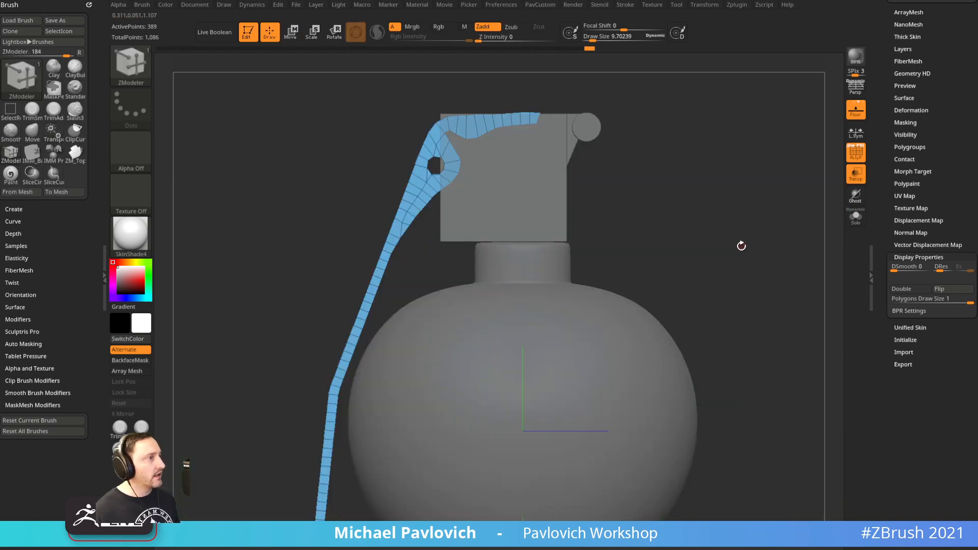
Compare the strap against the grenade reference photo, then select the top box part
right_click_drag(718, 191, 703, 216, "alt")
key("shift+z")
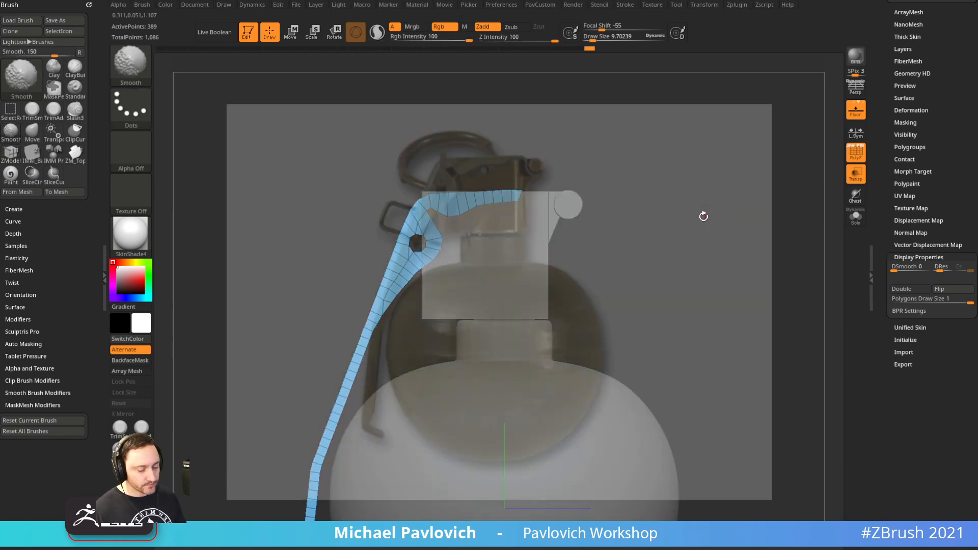
key("f")
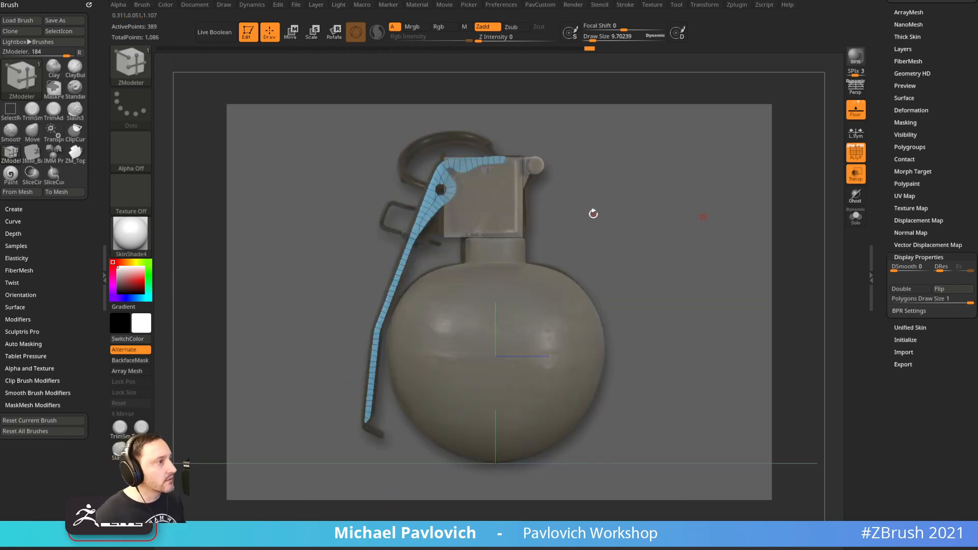
key("shift+z")
left_click(511, 219, "alt")
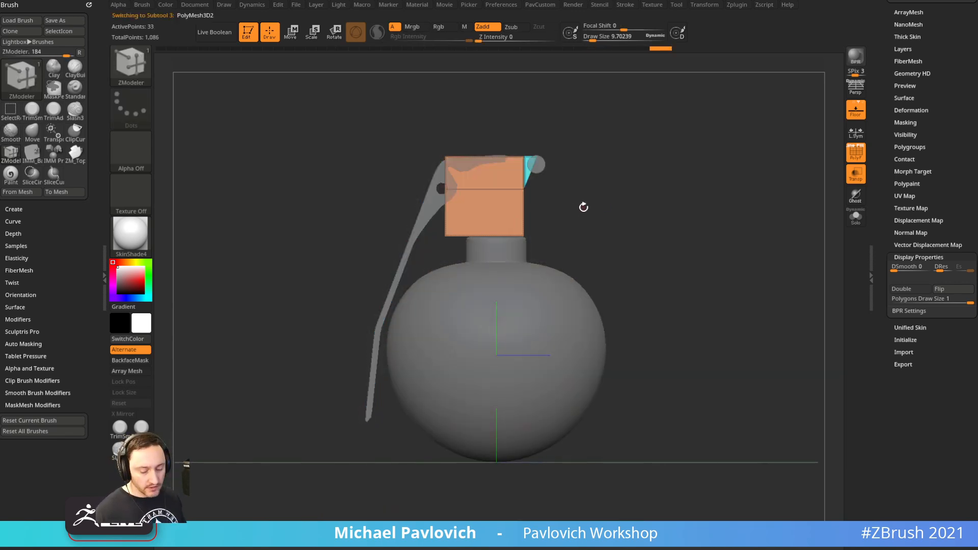
Make the lever the active subtool and check it against the reference photo
key("shift+z")
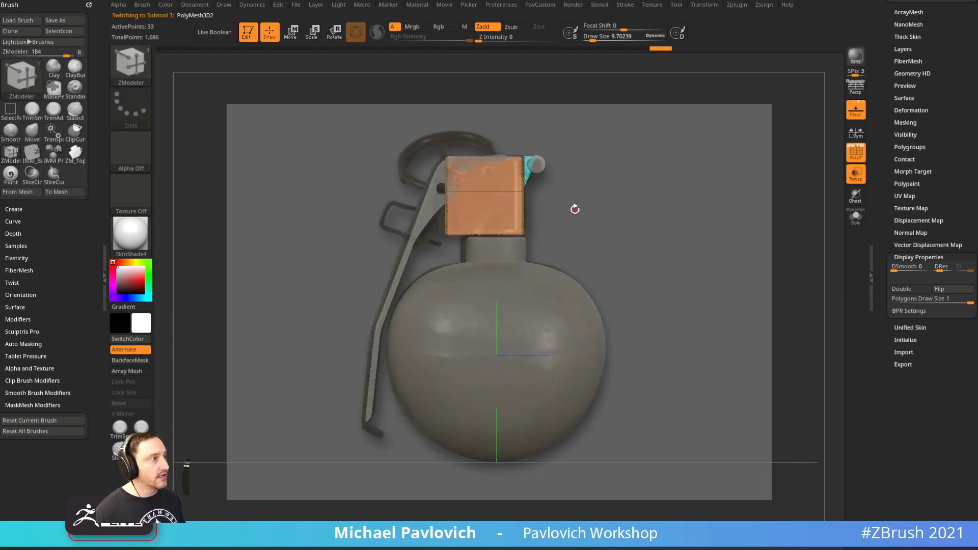
left_click(428, 206, "alt")
key("shift+z")
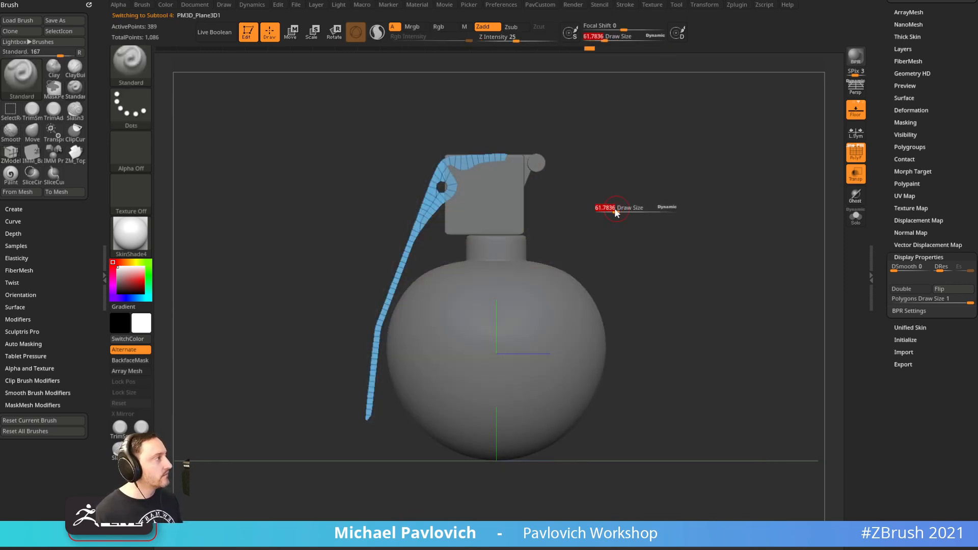
key("shift+z")
mouse_move(620, 204)
left_mouse_down("alt")
mouse_move(647, 286)
mouse_move(627, 306)
left_mouse_up("alt")
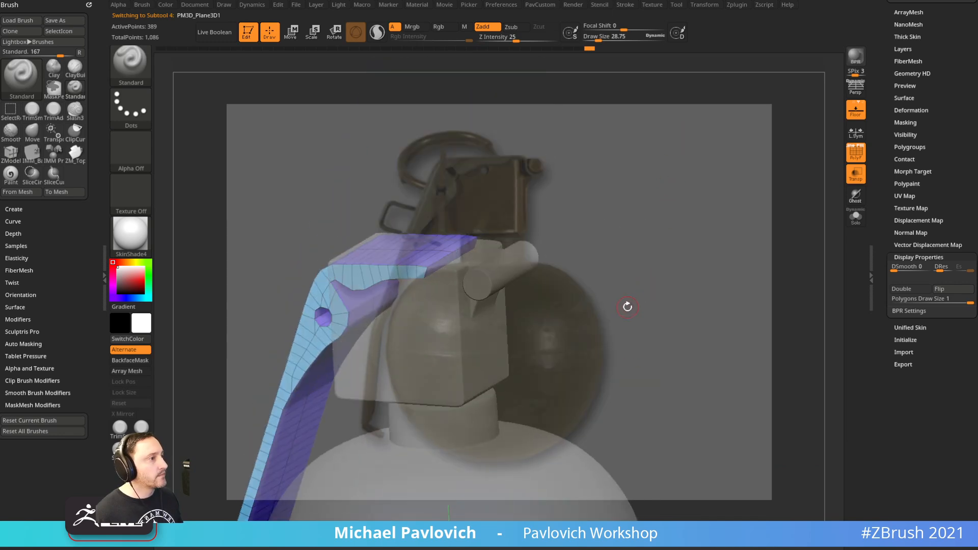
left_click_drag(610, 265, 627, 264)
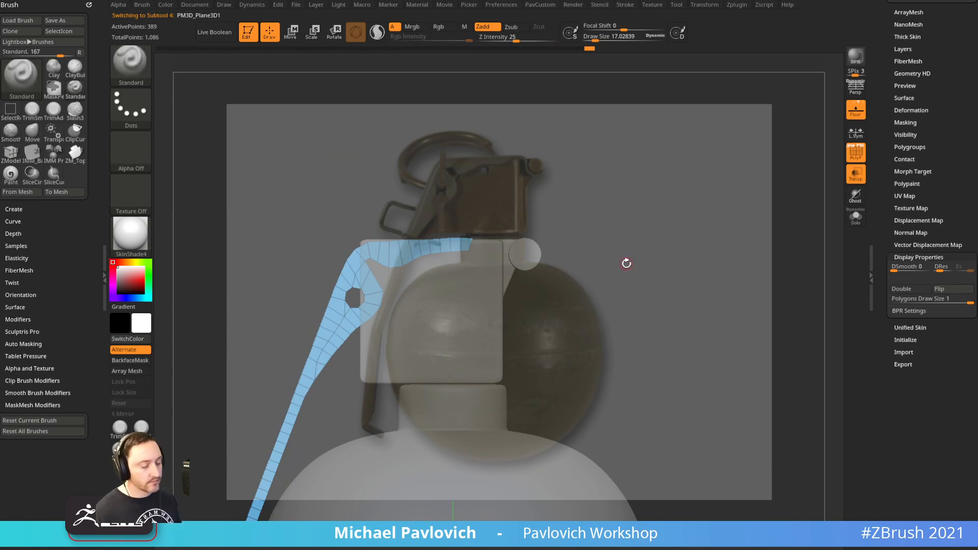
key("shift+z")
Zoom to the lever's top and shrink the draw size to about 13.8
left_click_drag(625, 264, 673, 333, "alt")
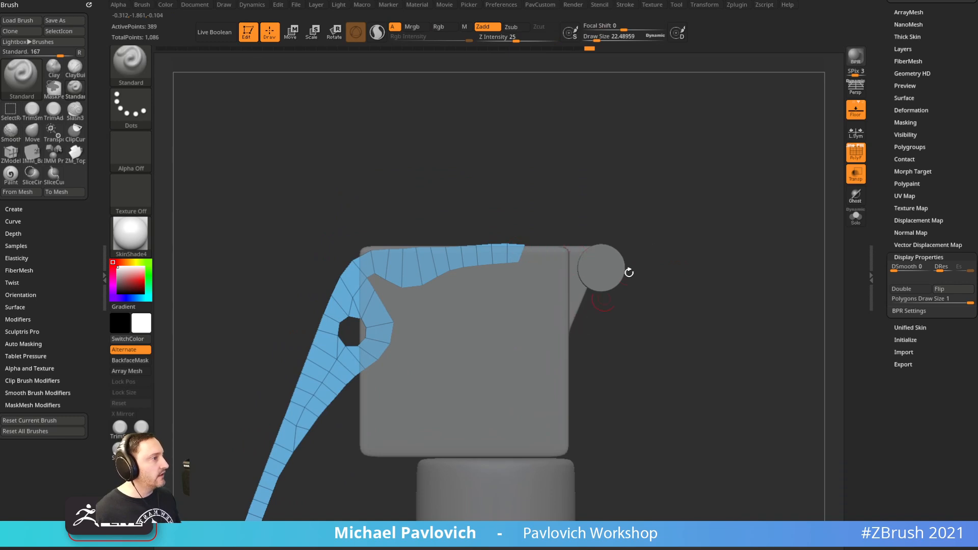
left_click_drag(656, 207, 705, 273, "alt")
key("s")
left_click_drag(489, 297, 486, 297)
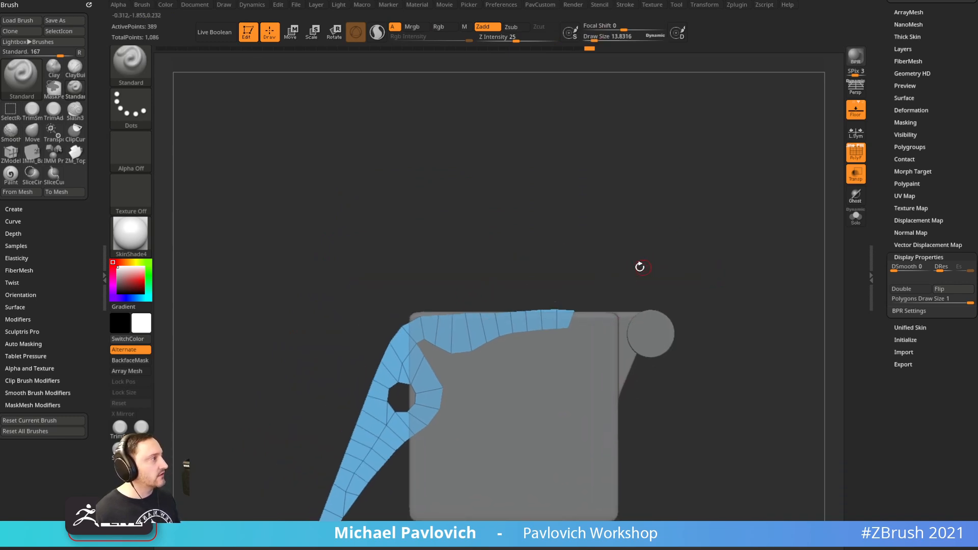
Mask and invert, then scale the lever's top bar flat along Y
mouse_move(597, 249)
left_mouse_down("ctrl")
mouse_move(428, 290)
mouse_move(412, 323)
left_mouse_up("ctrl")
left_click(432, 309, "ctrl")
left_click(856, 218)
key("w")
key("y")
left_click_drag(498, 346, 514, 213)
key("ctrl+z")
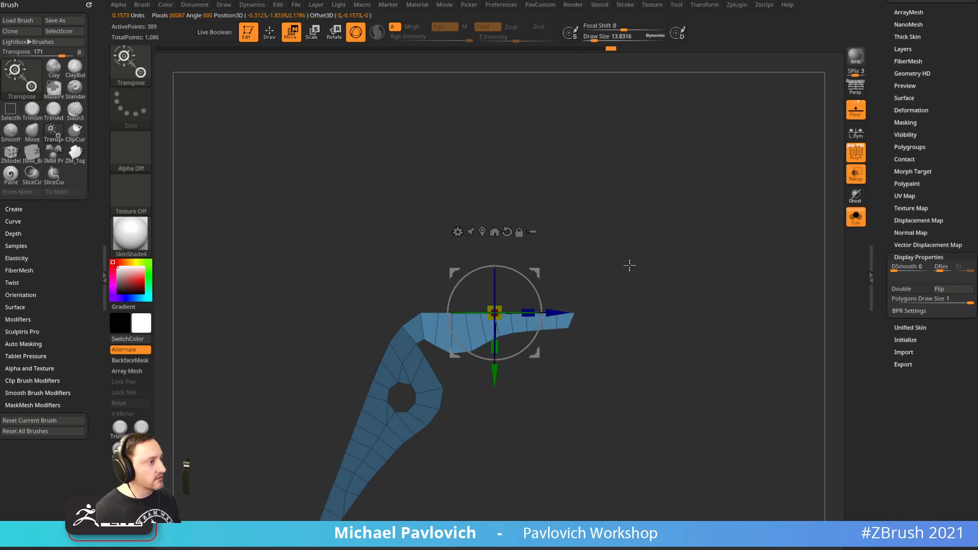
key("q")
Mask off all but the lever tip and tilt the tip about 10°
mouse_move(671, 265)
left_mouse_down("ctrl")
mouse_move(690, 271)
mouse_move(662, 279)
mouse_move(653, 267)
left_mouse_up("ctrl")
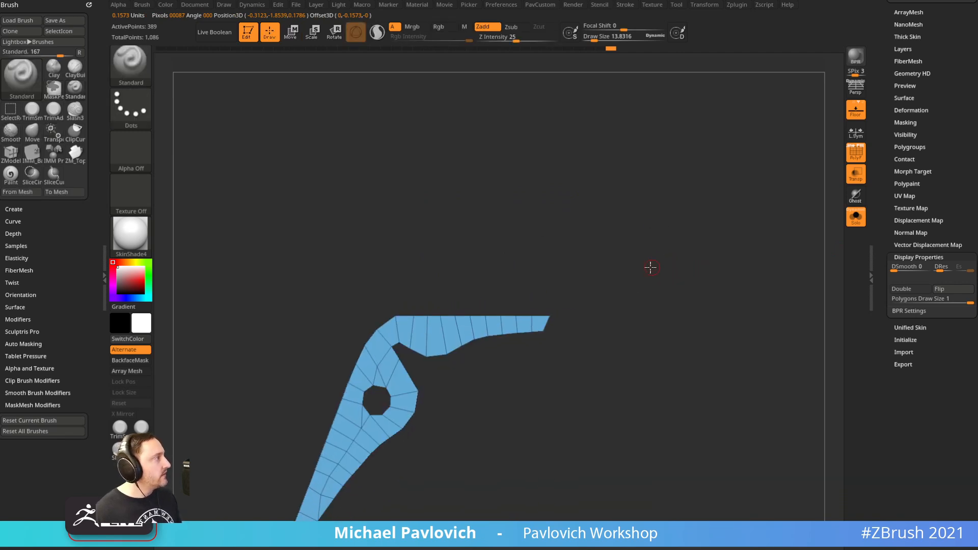
right_click_drag(652, 268, 659, 279, "ctrl")
left_click_drag(605, 378, 556, 293, "ctrl")
left_click(590, 286, "ctrl")
key("w")
left_click(556, 335)
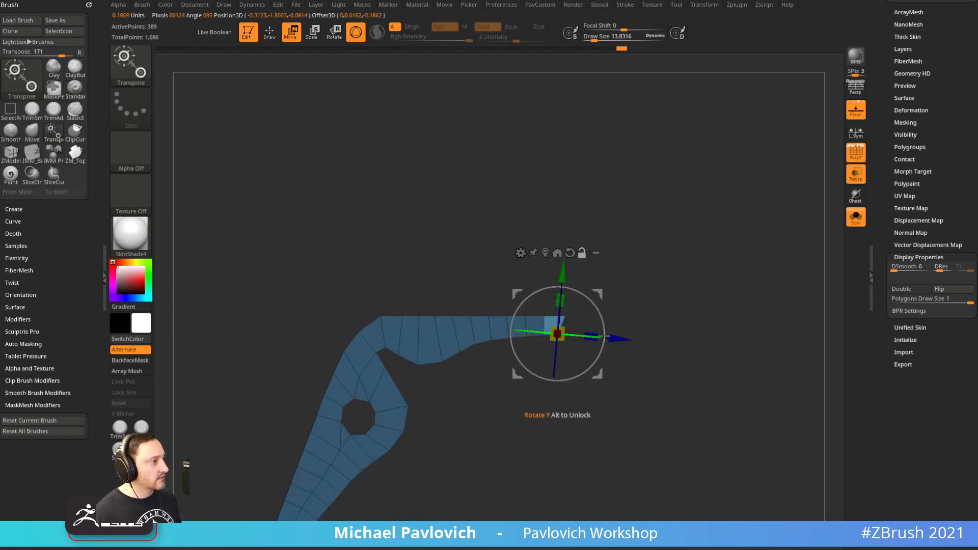
mouse_move(611, 336)
left_mouse_down()
mouse_move(606, 325)
mouse_move(622, 334)
left_mouse_up()
left_click_drag(670, 282, 705, 290, "ctrl")
key("q")
Check the lever against the reference and centre its top in view
key("shift+z")
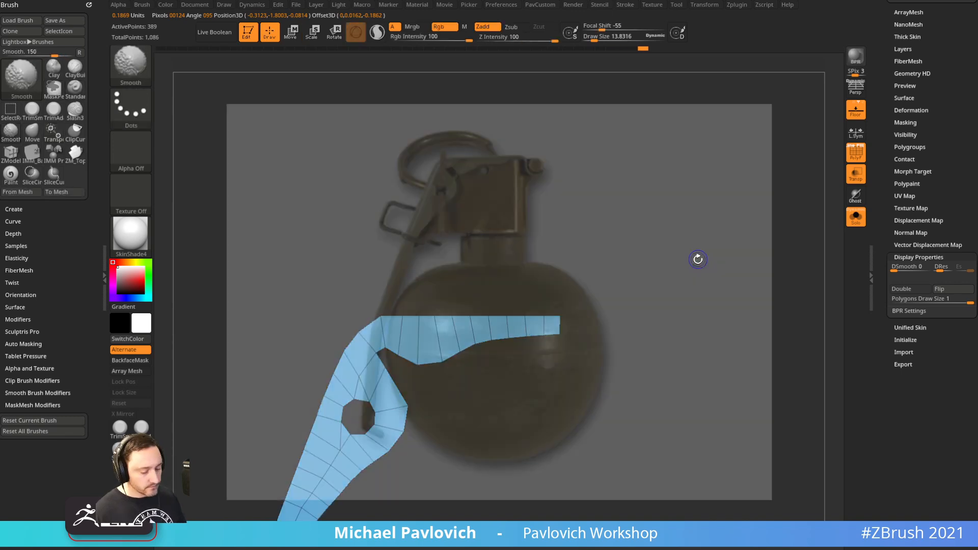
key("f")
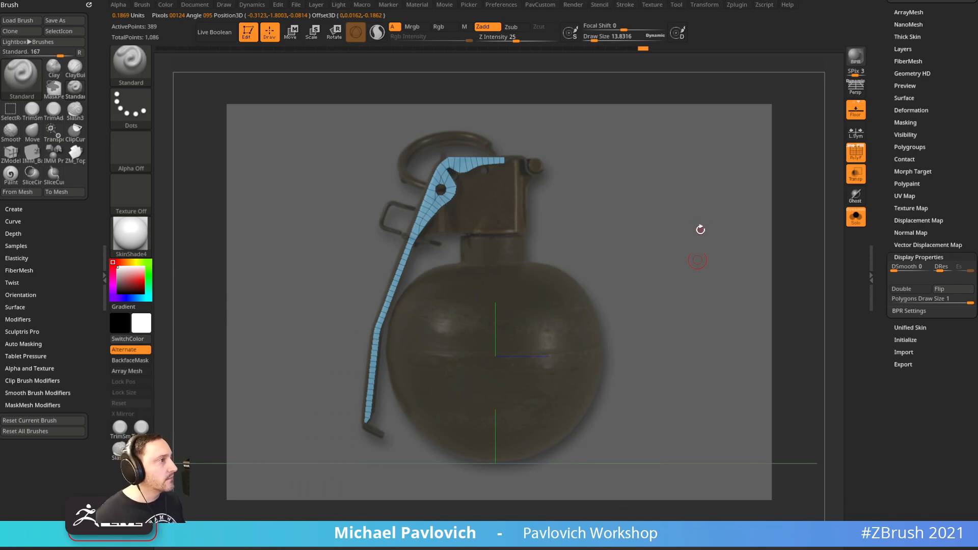
key("shift+z")
left_click_drag(705, 232, 716, 337, "alt")
left_click_drag(661, 153, 703, 441, "alt")
left_click_drag(606, 191, 596, 326, "alt")
Mask all but the lever's end corner and push the corner outward
left_click_drag(608, 232, 530, 304, "ctrl")
left_click(542, 297, "ctrl")
key("w")
left_click_drag(601, 309, 616, 309)
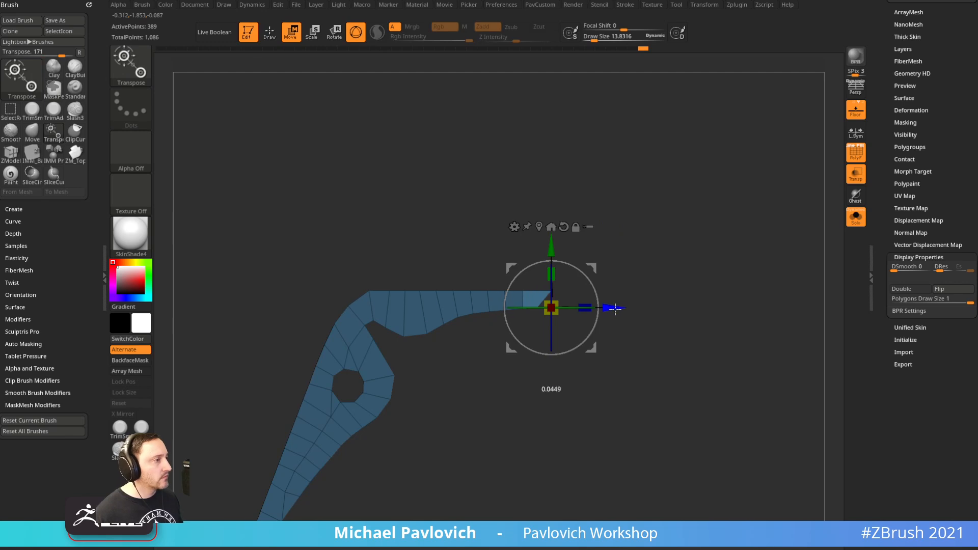
left_click_drag(672, 271, 679, 264, "ctrl")
key("q")
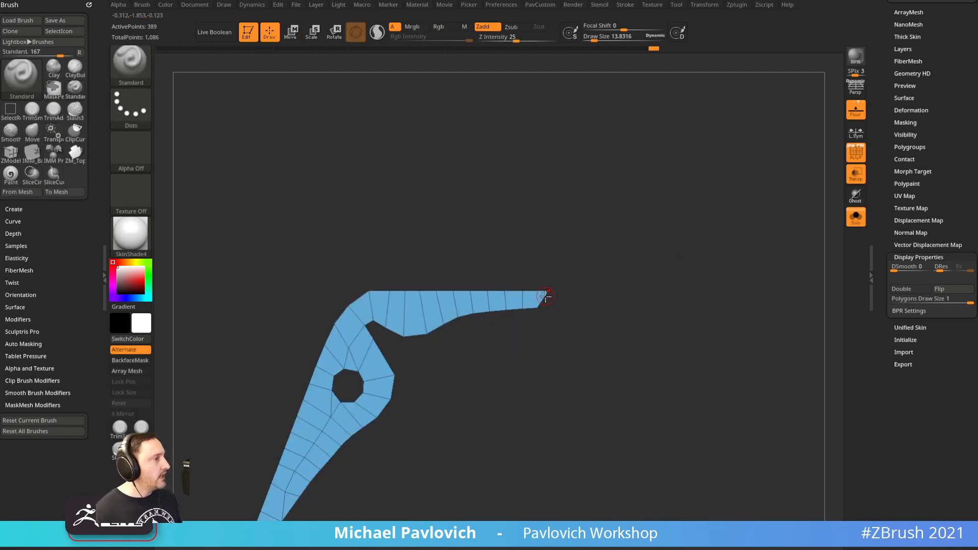
Insert a single edge loop near the lever's end with ZModeler
key("b")
key("z")
key("m")
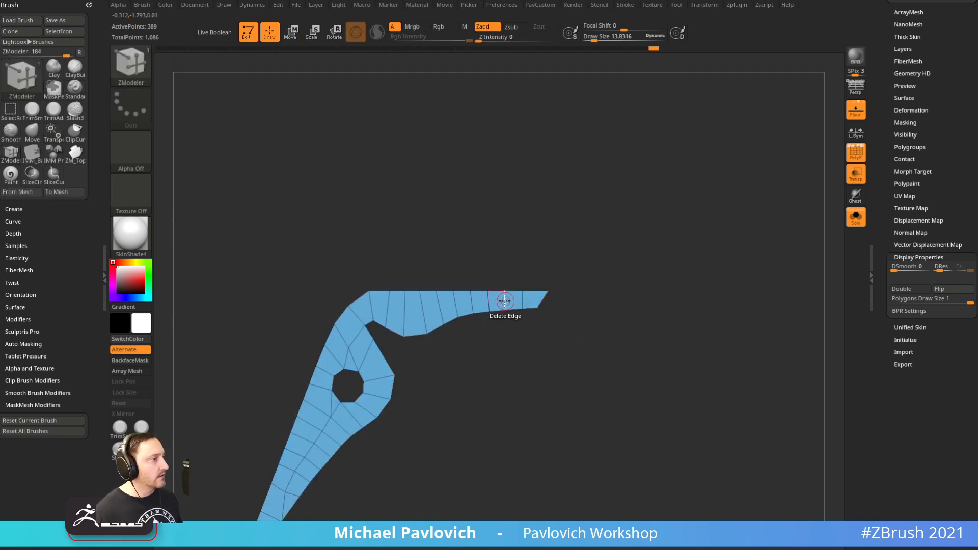
key("space")
left_click(470, 265)
left_click(522, 298)
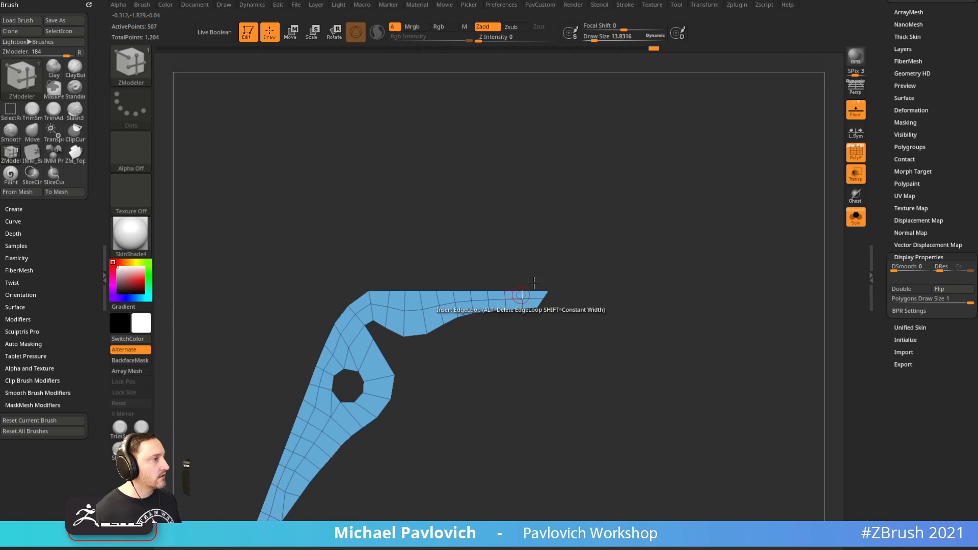
Try moving the lever tip with the Gizmo, undo the extrusion and clear the mask
left_click_drag(604, 275, 589, 286)
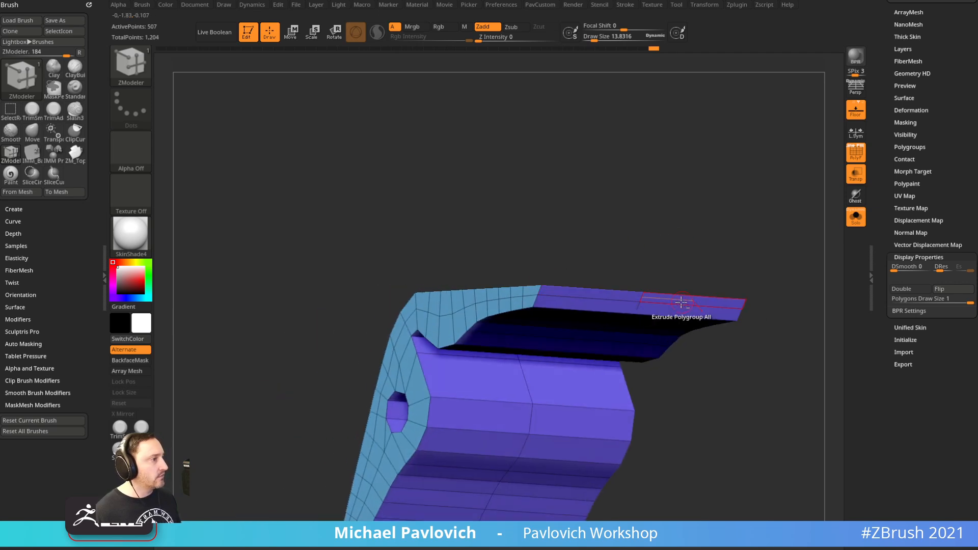
left_click_drag(701, 263, 653, 254)
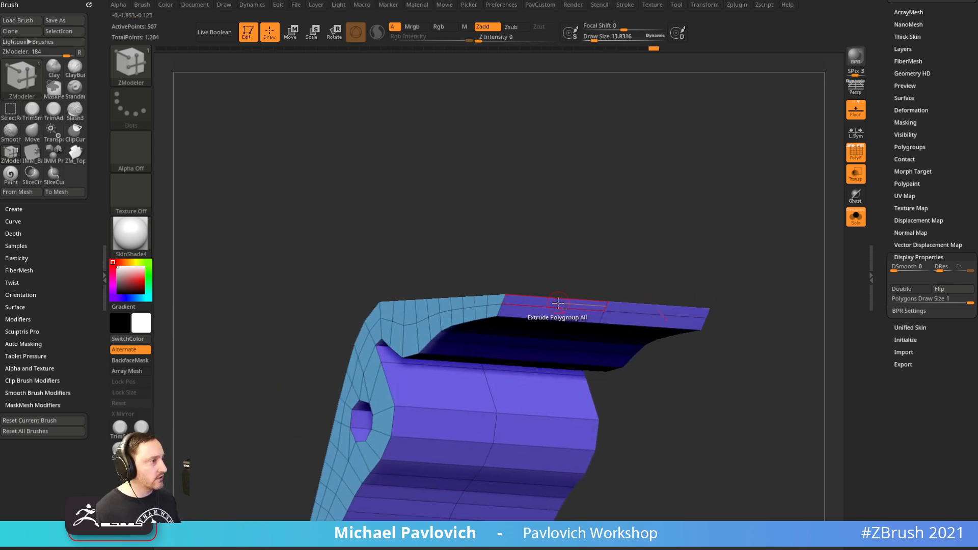
left_click_drag(625, 218, 653, 236)
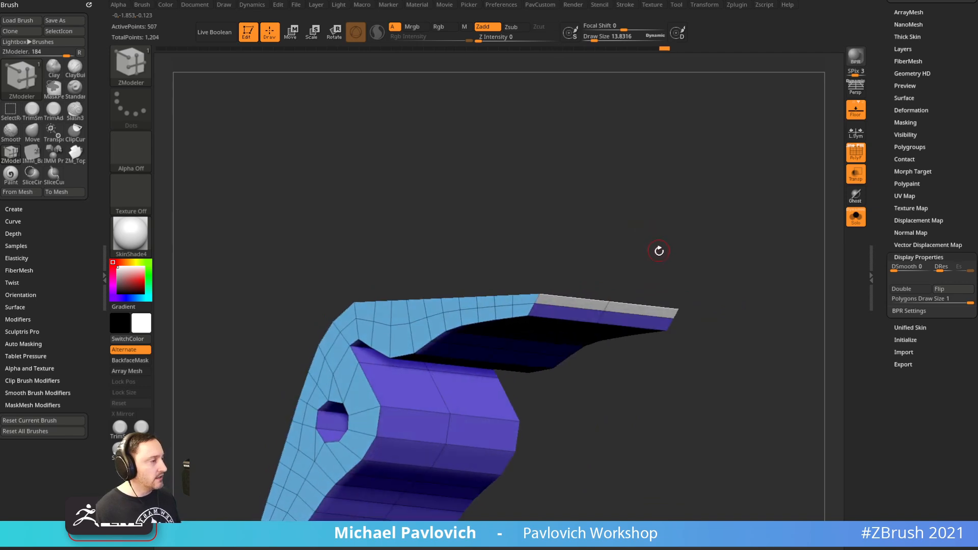
key("w")
left_click(626, 308)
left_click_drag(642, 290, 718, 254)
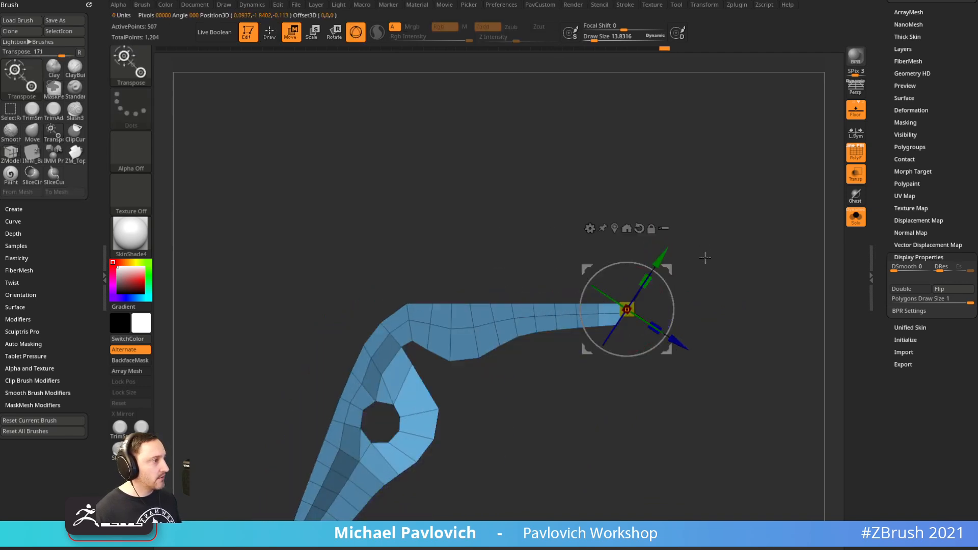
left_click(639, 229, "alt")
left_click_drag(667, 307, 641, 185)
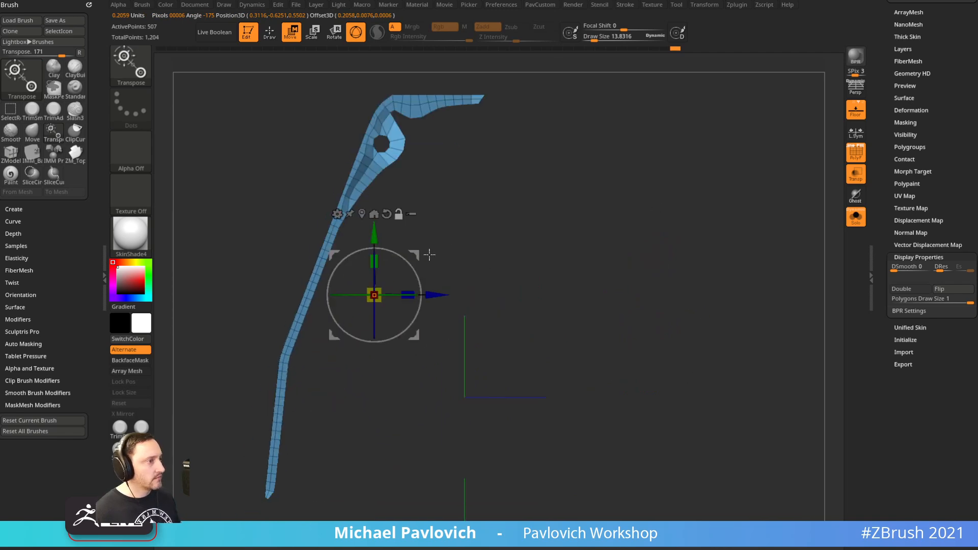
left_click_drag(418, 253, 592, 127, "ctrl")
key("ctrl+z")
left_click_drag(641, 166, 690, 214, "ctrl")
mouse_move(604, 154)
left_mouse_down("alt")
mouse_move(662, 284)
mouse_move(677, 229)
mouse_move(688, 299)
left_mouse_up("alt")
Move the end polygons to stretch the lever's top strip further out
key("q")
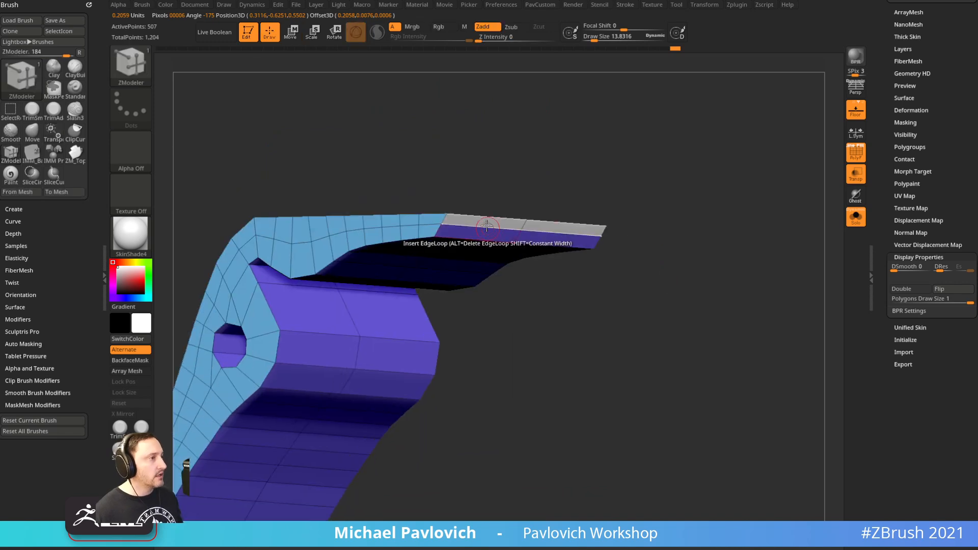
key("space")
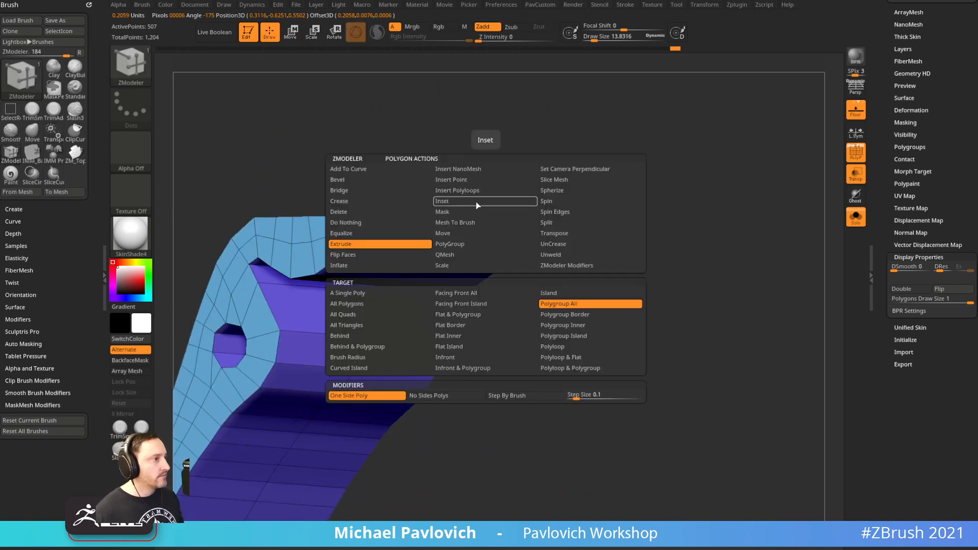
left_click(555, 235)
left_click(403, 297)
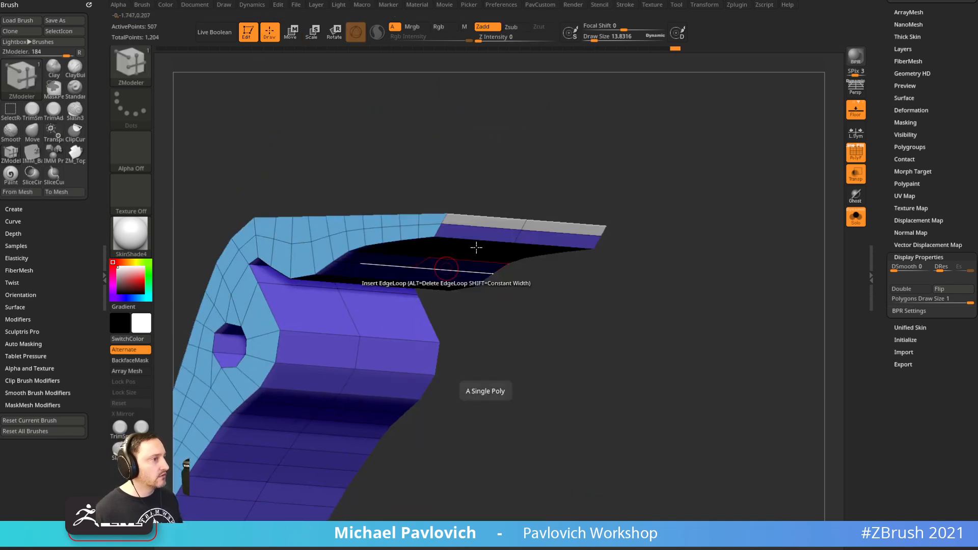
left_click(481, 222)
left_click_drag(585, 197, 643, 175)
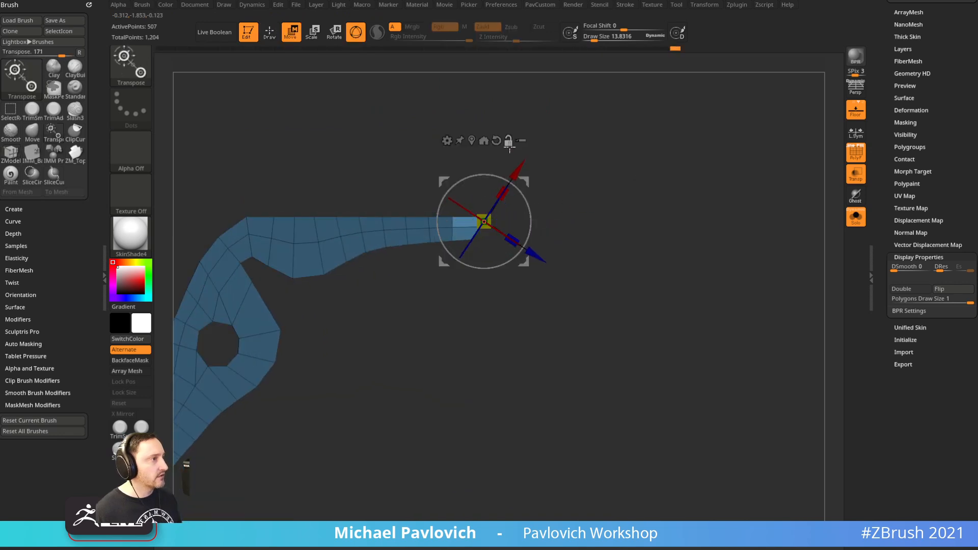
left_click(496, 138)
left_click_drag(575, 220, 630, 221, "ctrl")
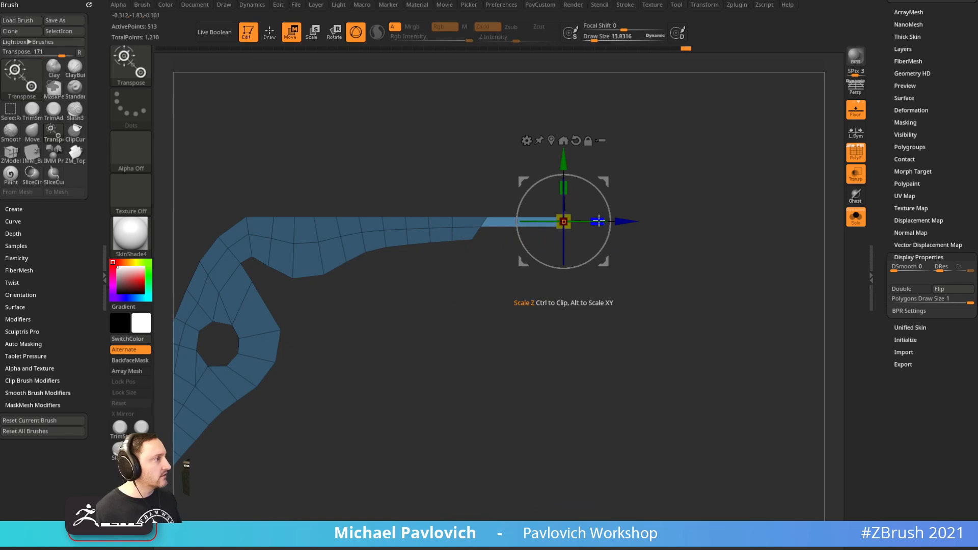
mouse_move(632, 222)
left_mouse_down()
mouse_move(568, 223)
mouse_move(621, 226)
left_mouse_up()
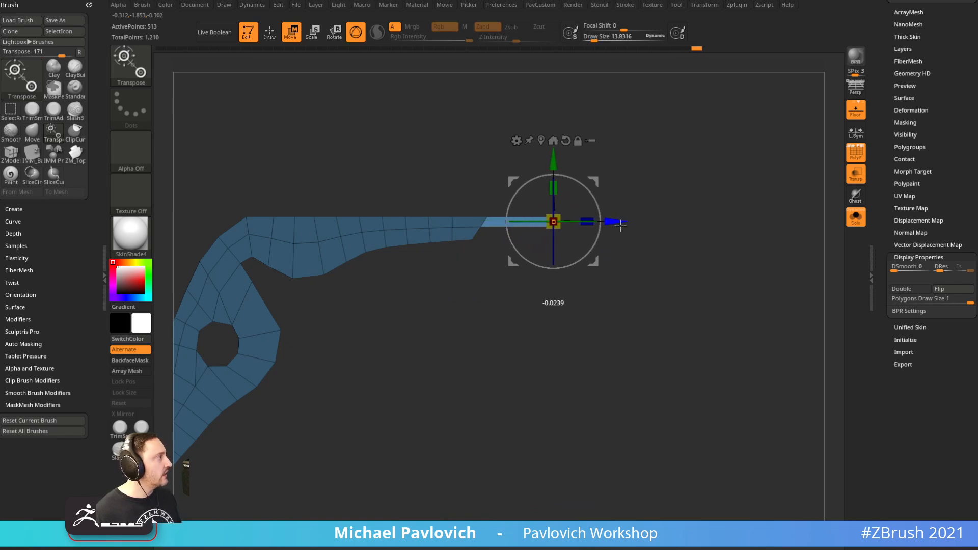
Line the strip end up with the fuse head in the reference, then clear the mask
key("f")
key("shift+z")
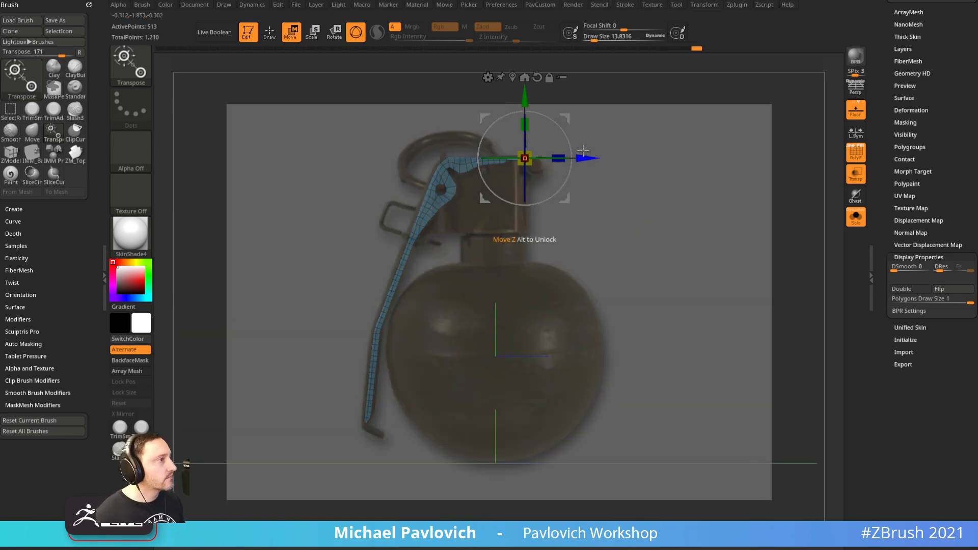
left_click_drag(587, 158, 708, 155)
key("shift+z")
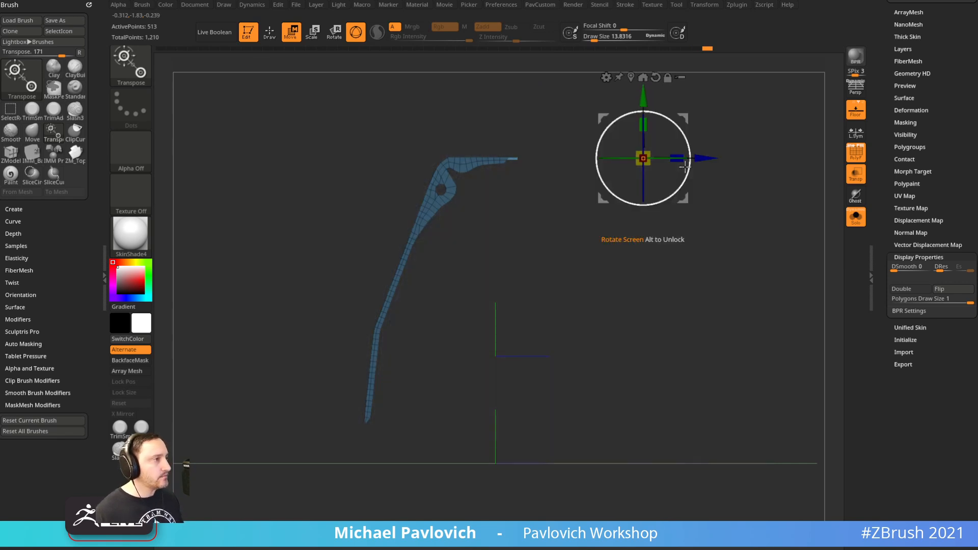
left_click_drag(602, 254, 624, 282, "ctrl")
key("q")
right_click_drag(615, 286, 606, 174, "ctrl")
mouse_move(606, 173)
right_mouse_down("alt")
mouse_move(581, 344)
mouse_move(652, 336)
mouse_move(666, 255)
mouse_move(591, 246)
mouse_move(598, 326)
right_mouse_up("alt")
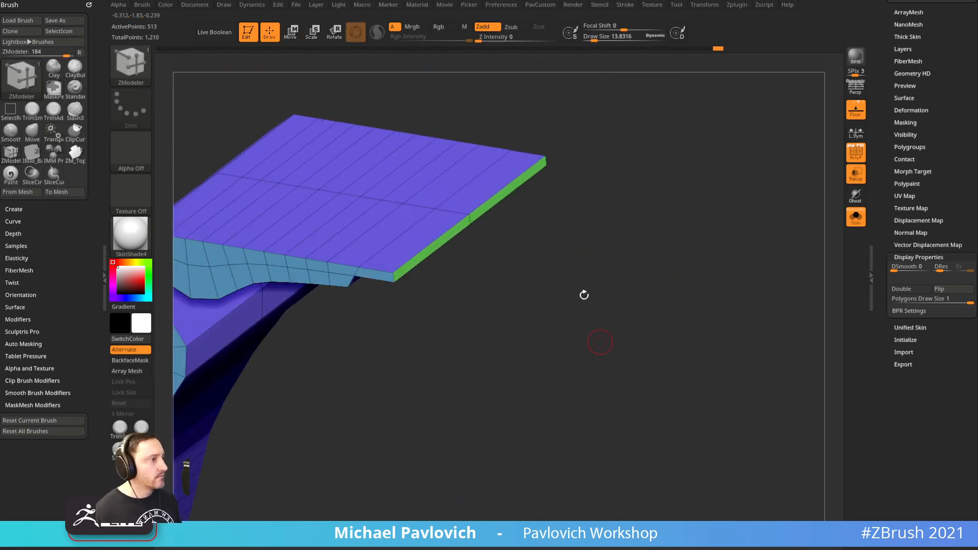
QMesh a small bar off the lever's front edge and mask everything else
key("space")
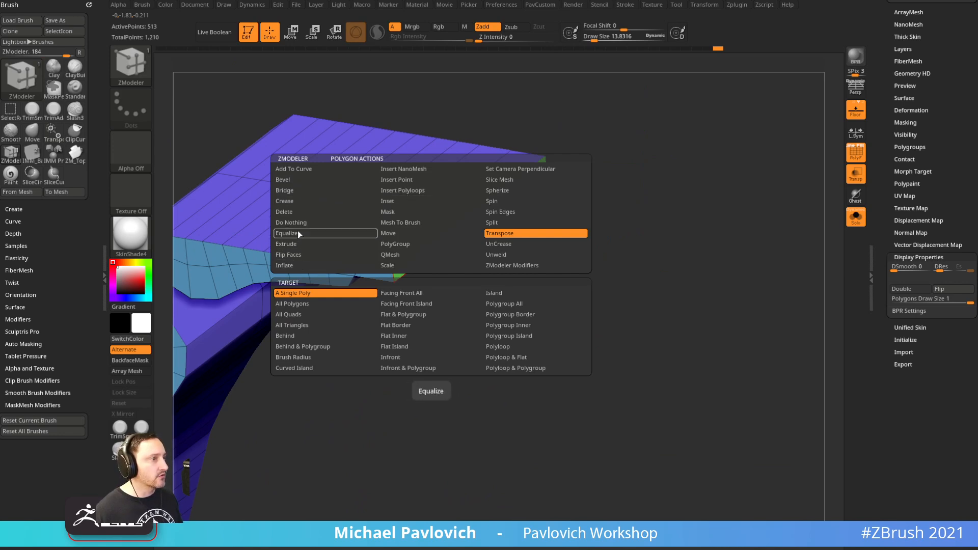
left_click(392, 255)
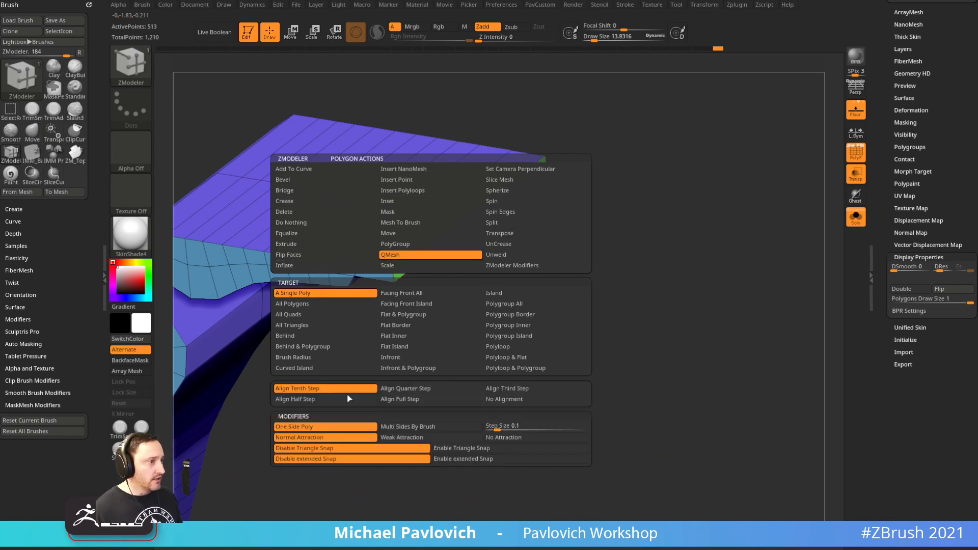
left_click_drag(458, 227, 479, 242, "ctrl")
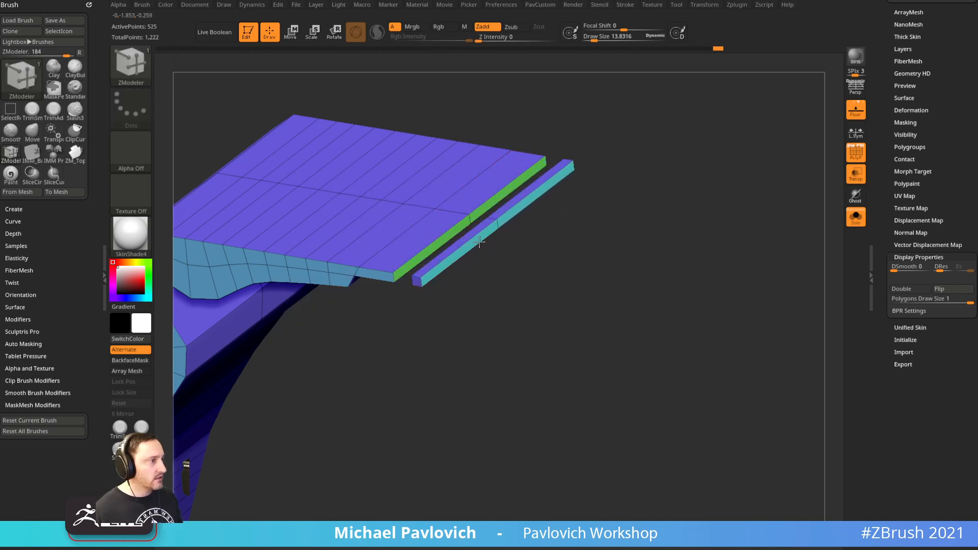
left_click_drag(607, 200, 618, 186, "shift")
mouse_move(553, 168)
left_mouse_down("ctrl")
mouse_move(506, 260)
mouse_move(475, 275)
left_mouse_up("ctrl")
left_click(483, 258, "ctrl")
Position the bar against the reference, rotate it about 33° clockwise, and clear the mask
key("w")
key("f")
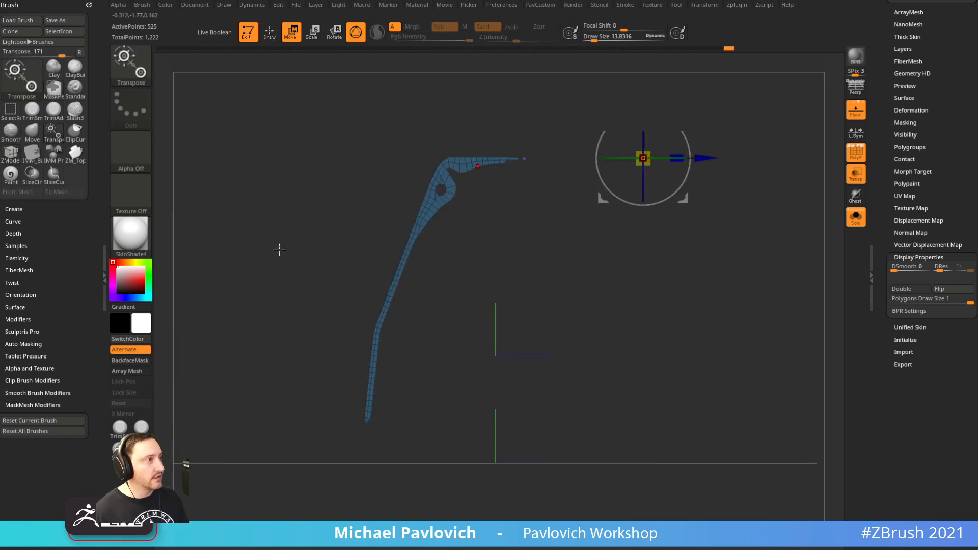
key("shift+z")
left_click_drag(684, 118, 703, 129)
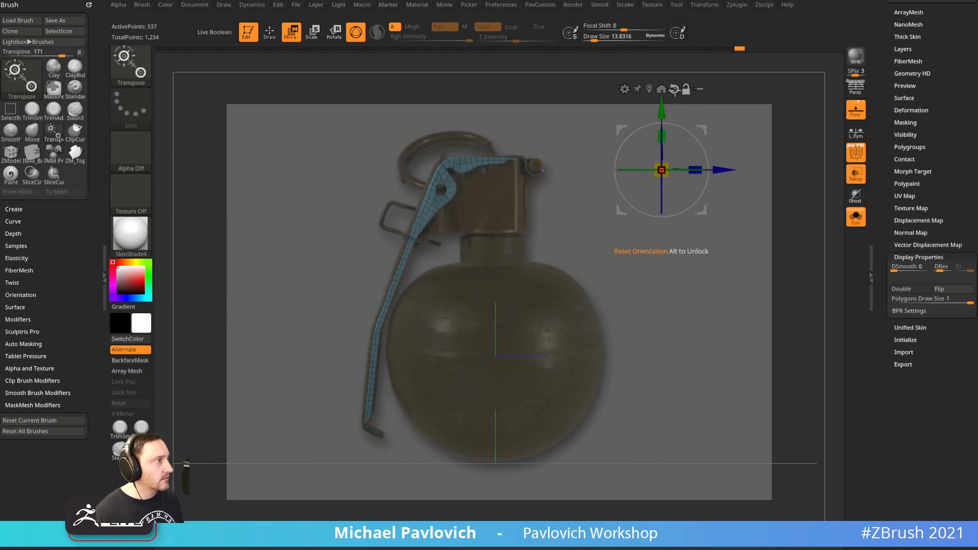
left_click(650, 89, "alt")
left_click_drag(587, 158, 587, 186)
left_click_drag(644, 137, 657, 174, "alt")
left_click_drag(672, 121, 699, 172, "ctrl")
mouse_move(704, 165)
left_mouse_down("alt")
mouse_move(719, 285)
mouse_move(675, 139)
mouse_move(690, 152)
mouse_move(668, 186)
mouse_move(671, 198)
mouse_move(439, 247)
mouse_move(481, 207)
mouse_move(420, 266)
mouse_move(430, 267)
left_mouse_up("alt")
Return to ZModeler with a smaller brush size and reopen the polygon actions
key("q")
key("s")
left_click(664, 186)
key("space")
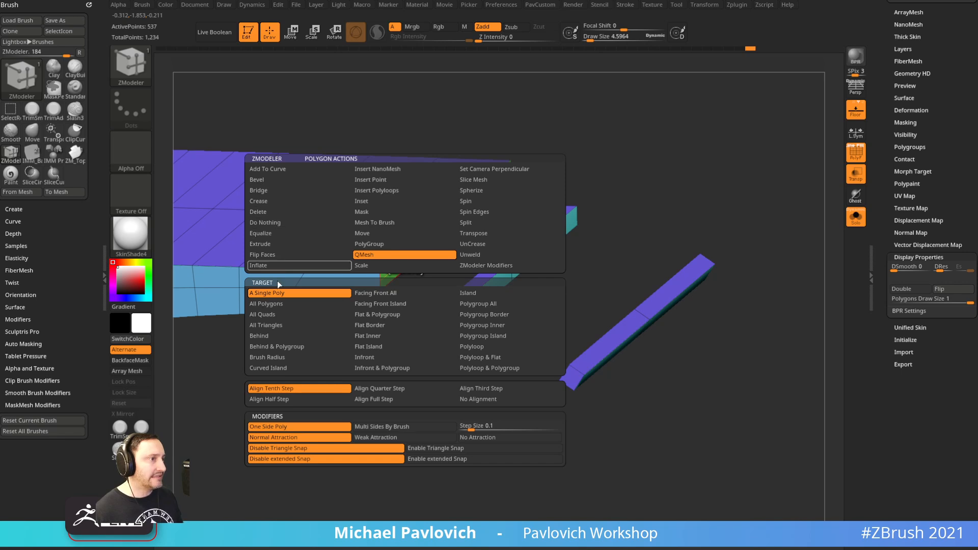
Set the ZModeler polygon action to Delete and remove the top polygons of the left bar
left_click(273, 201)
left_click(273, 193)
left_click(268, 220)
left_click(268, 214)
left_click_drag(408, 255, 512, 241)
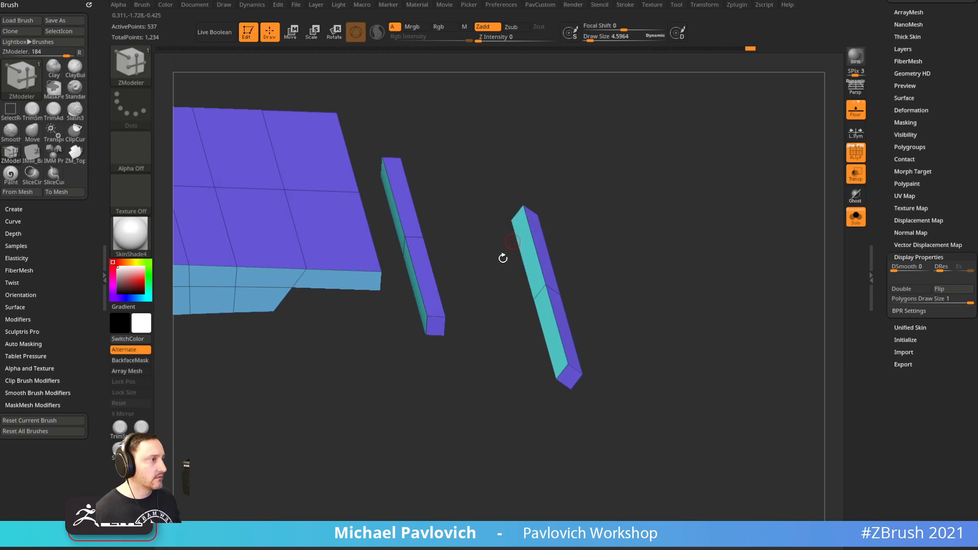
left_click(429, 284)
left_click_drag(498, 285, 398, 273)
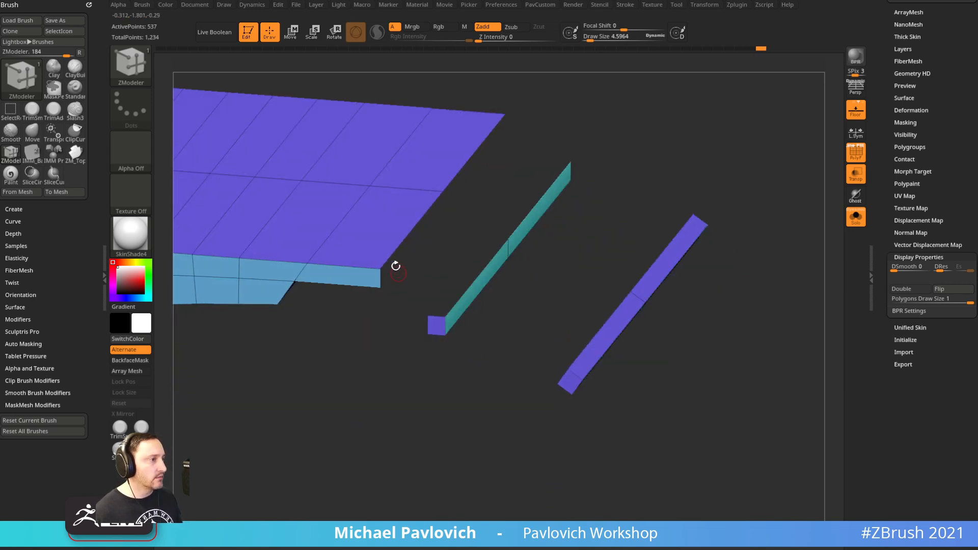
Bridge the slab-edge hole to the bar's hole with Bridge Two Holes, forming the curled tip
key("space")
left_click(268, 276)
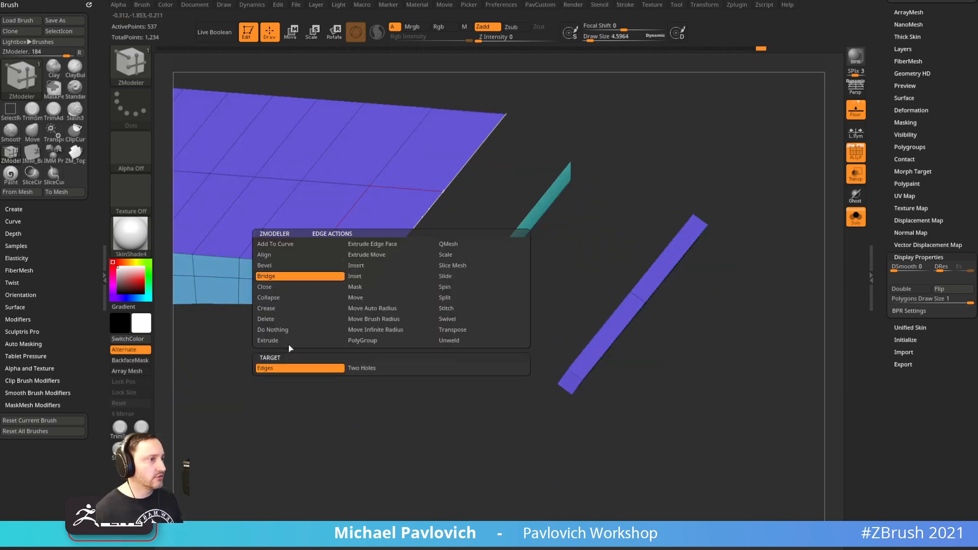
left_click(386, 367)
left_click(412, 227)
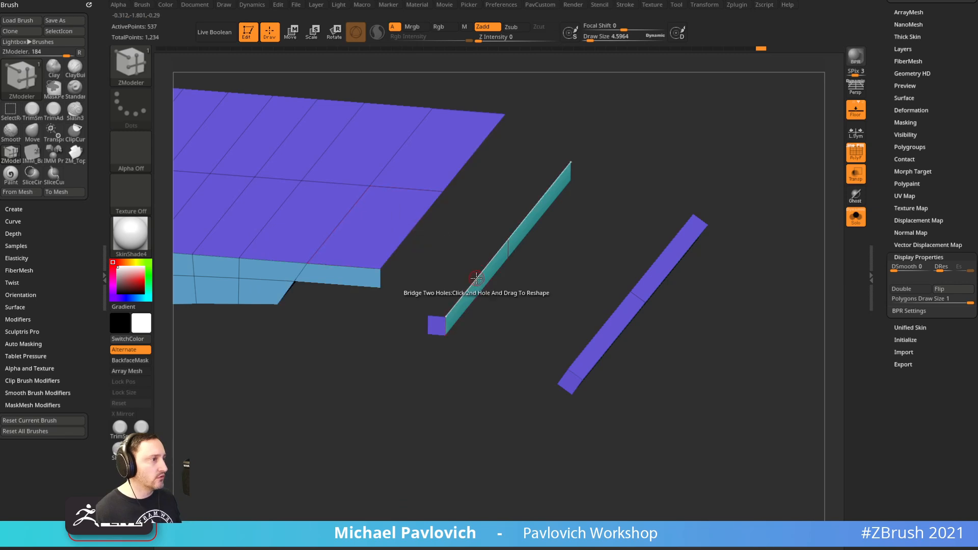
left_click(512, 270)
left_click_drag(585, 231, 422, 312)
left_click_drag(433, 272, 424, 203)
left_click_drag(629, 207, 675, 235)
key("shift+z")
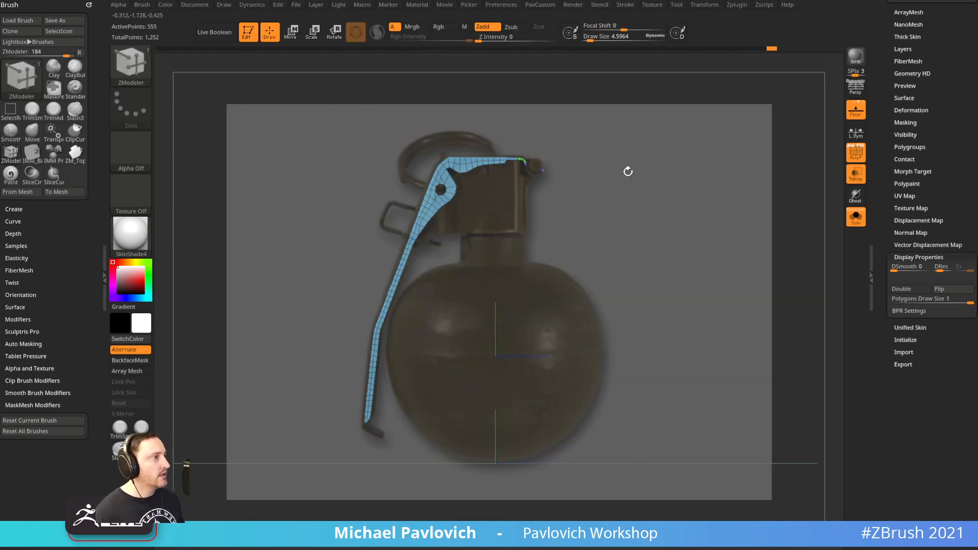
left_click_drag(628, 182, 693, 226)
Slice across the lever tip with SliceCurve and delete the sliced-off polygons
left_click_drag(686, 112, 652, 345, "alt")
key("shift+z")
left_click_drag(665, 130, 671, 283, "alt")
left_click_drag(669, 192, 622, 411, "alt")
left_click_drag(517, 272, 586, 353, "ctrl+shift")
key("3")
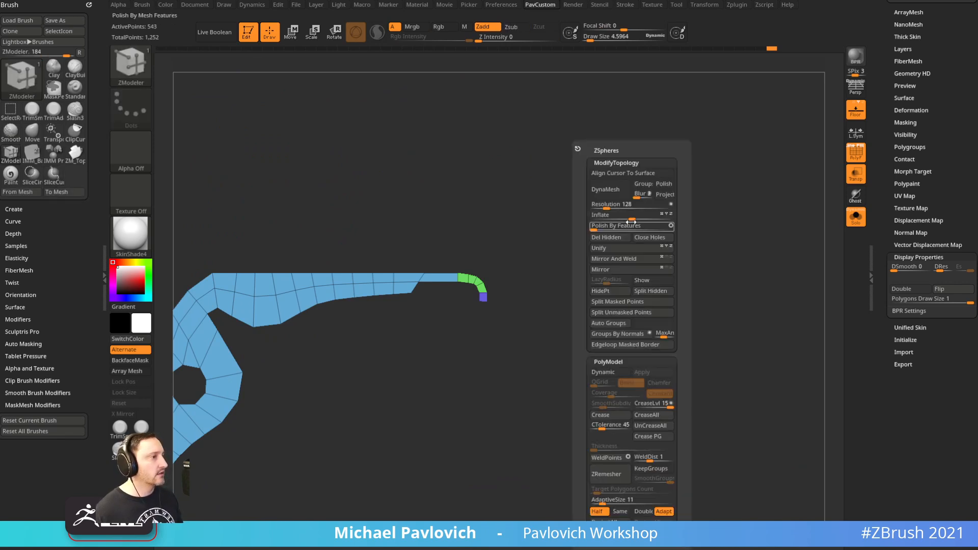
left_click(615, 238)
Show all parts again and adjust the Standard brush size
left_click(851, 220)
key("s")
key("b")
key("s")
key("t")
key("s")
mouse_move(622, 273)
left_mouse_down()
mouse_move(637, 225)
mouse_move(656, 260)
left_mouse_up()
Duplicate the circle subtool as PolyMesh3D2_1 and solo it with the reference hidden
left_click(518, 290, "alt")
left_click_drag(881, 196, 873, 408)
left_click(910, 363)
left_click(856, 218)
key("shift+z")
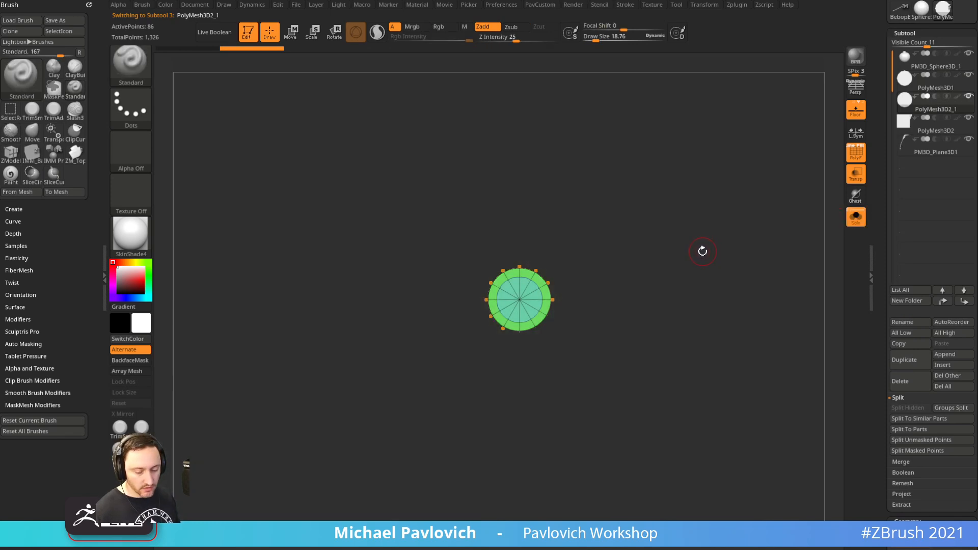
Reselect the duplicated circle, orient it straight-on and isolate it with Solo
left_click_drag(747, 238, 731, 257)
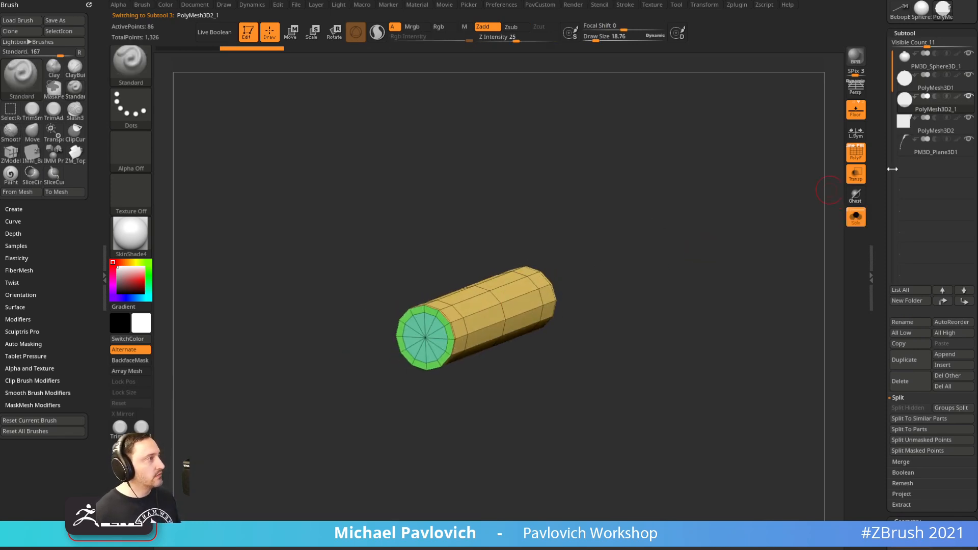
left_click_drag(668, 246, 756, 225)
left_click(856, 218)
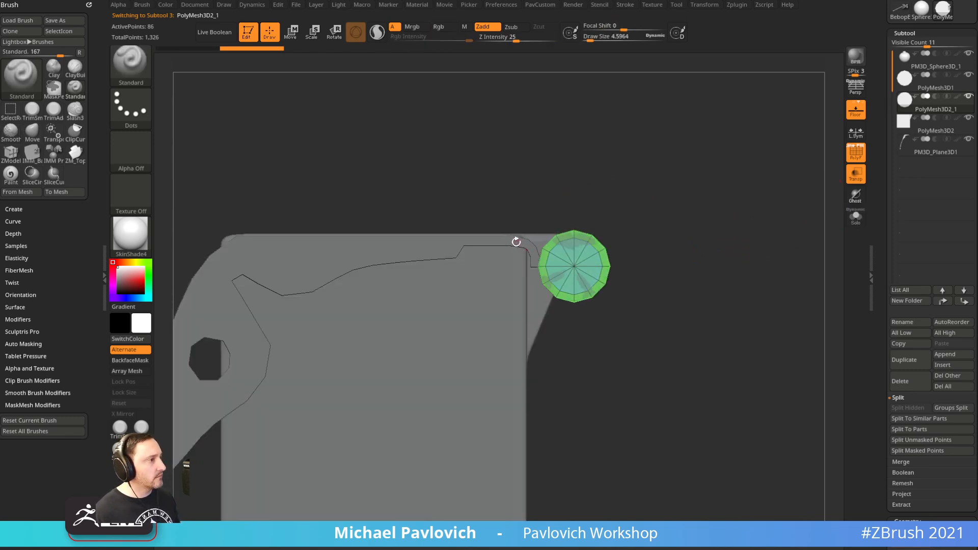
left_click(533, 255, "alt")
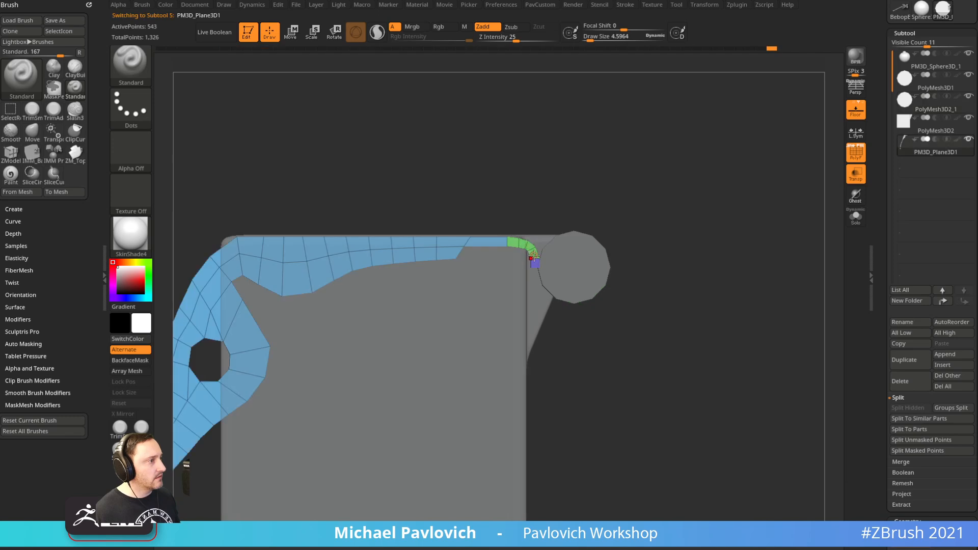
left_click(536, 291, "alt")
left_click_drag(597, 279, 621, 462)
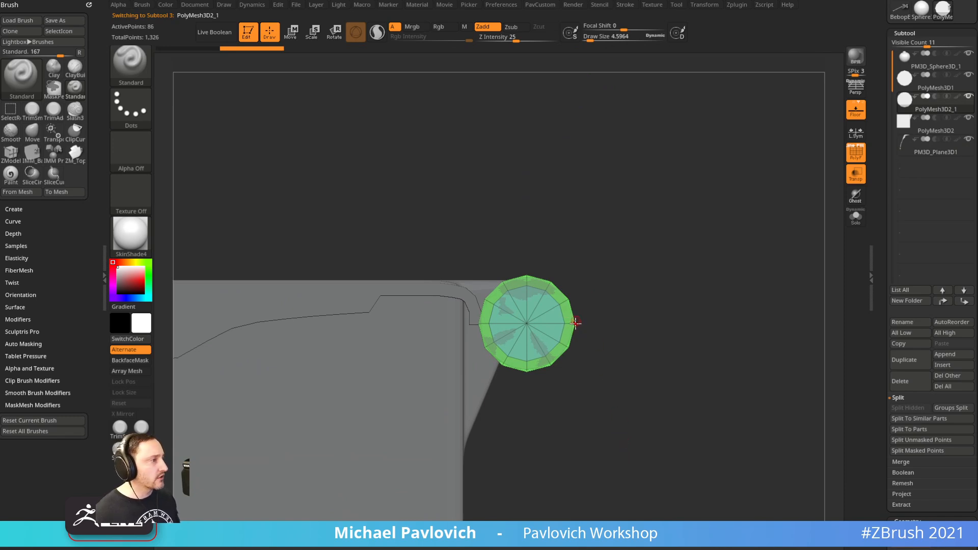
left_click(856, 218)
mouse_move(759, 257)
left_mouse_down()
mouse_move(741, 240)
mouse_move(736, 247)
left_mouse_up()
Switch to ZModeler and polygroup the cylinder's end bands white
key("b")
key("z")
key("m")
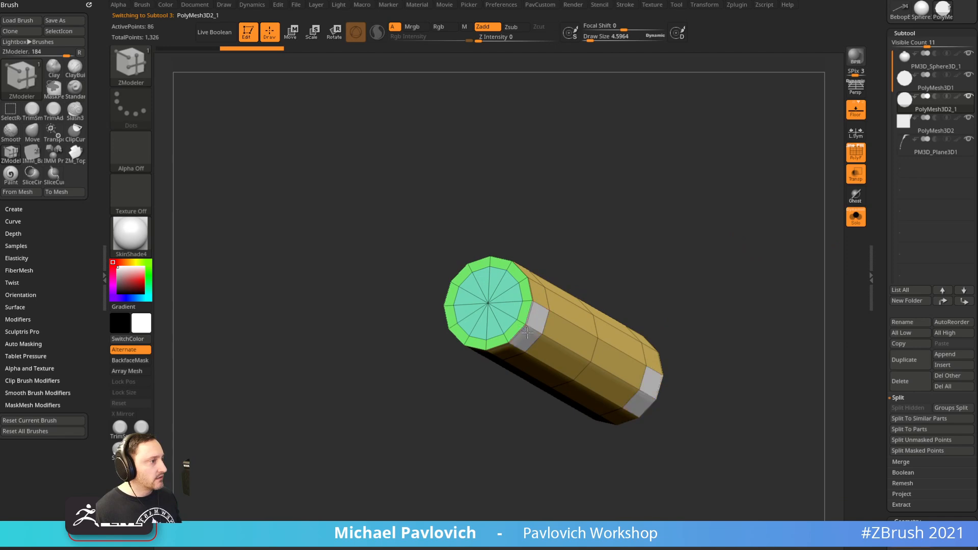
left_click_drag(587, 252, 607, 231)
left_click_drag(478, 353, 441, 327, "alt")
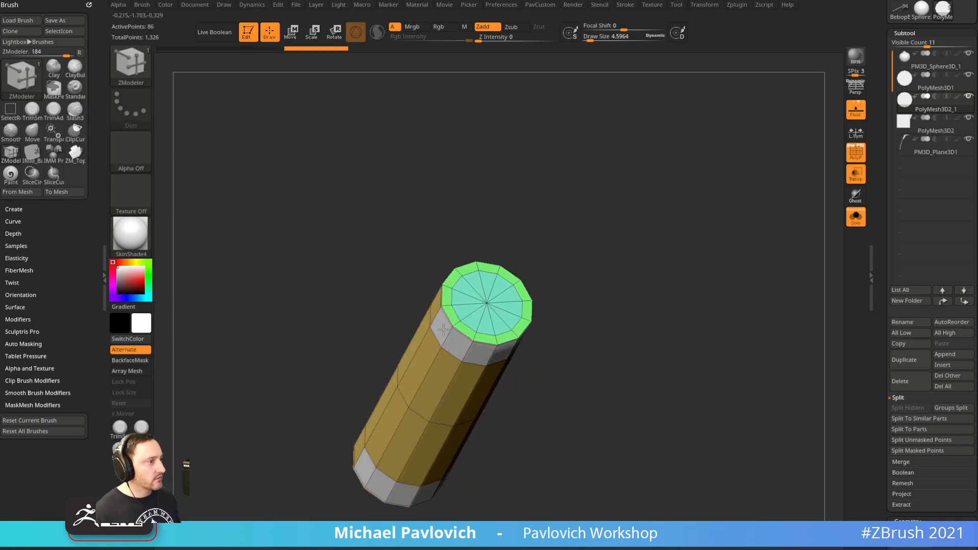
left_click_drag(570, 286, 561, 271)
Hide the caps and middle section, delete the hidden polygons, and choose the QMesh action
left_click(484, 342, "ctrl+shift")
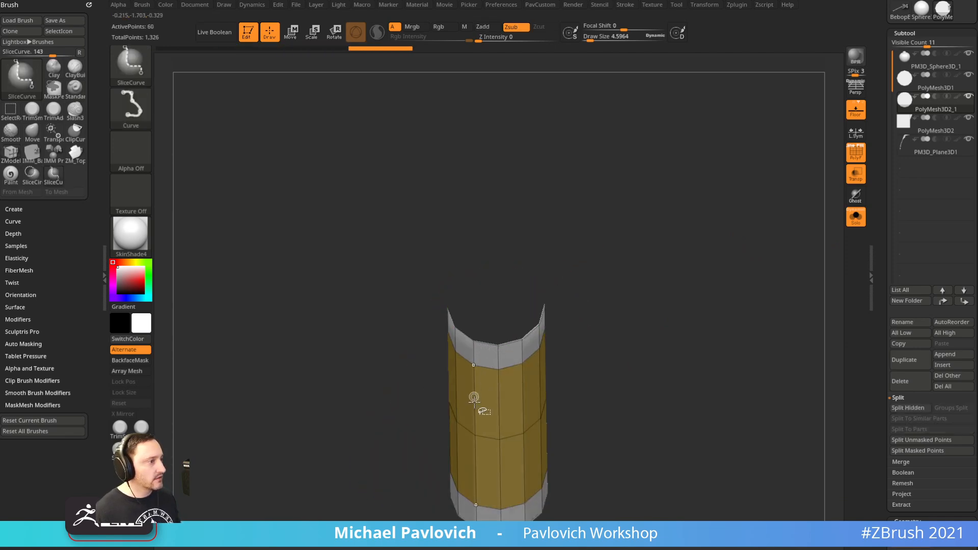
left_click(496, 388, "ctrl+shift")
key("5")
left_click(642, 237)
right_click_drag(592, 274, 586, 286, "ctrl")
key("space")
left_click(496, 254)
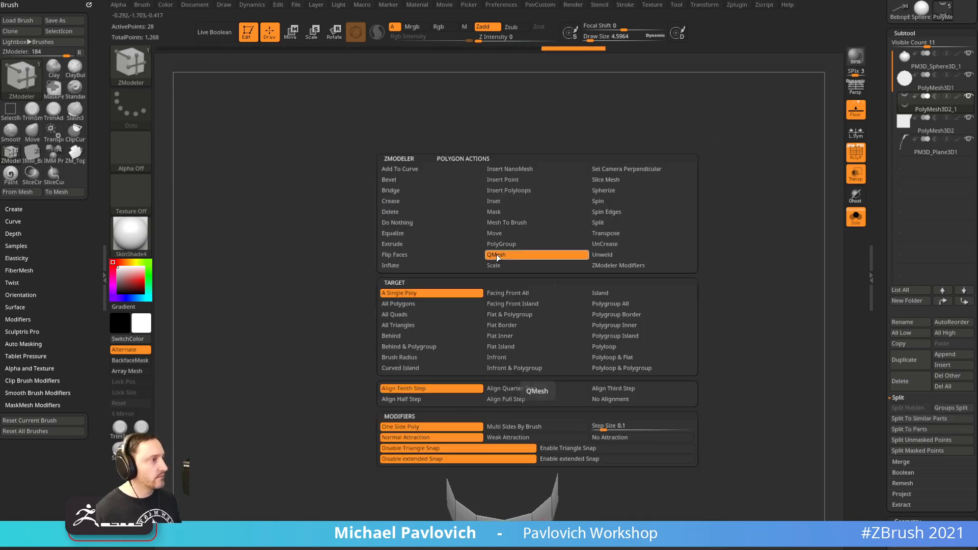
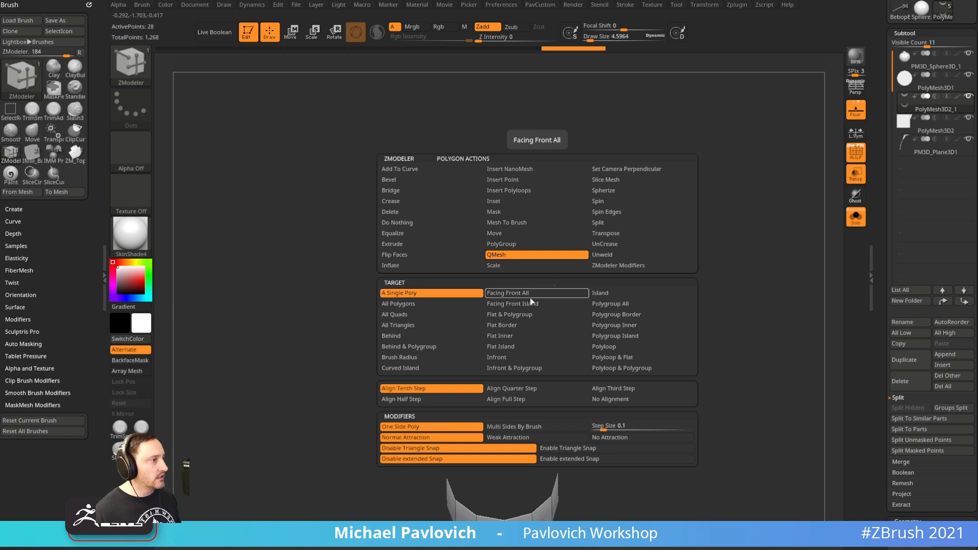
Extrude the arc's top polygroup with QMesh Polygroup All, then turn Solo off to view it beside the cylinder
left_click(609, 304)
left_click(540, 359)
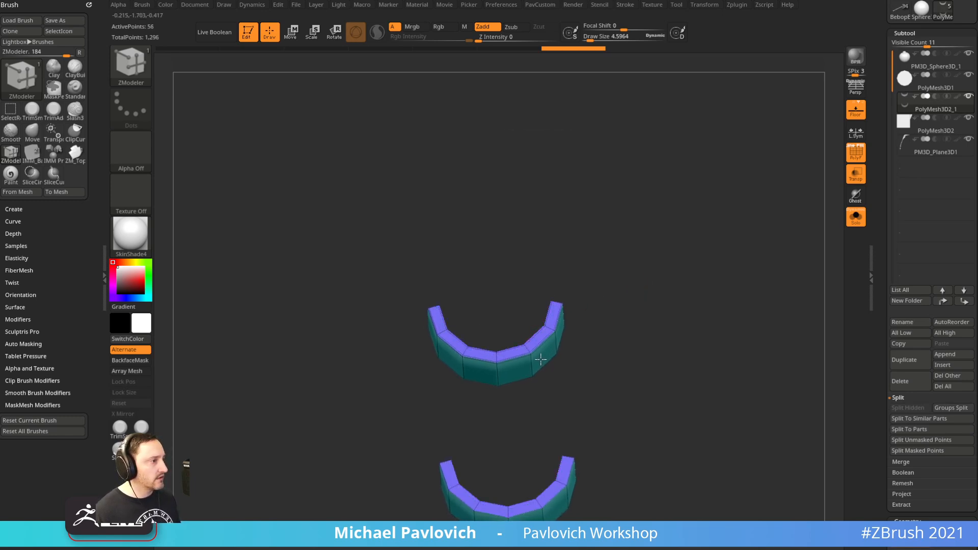
left_click(856, 216)
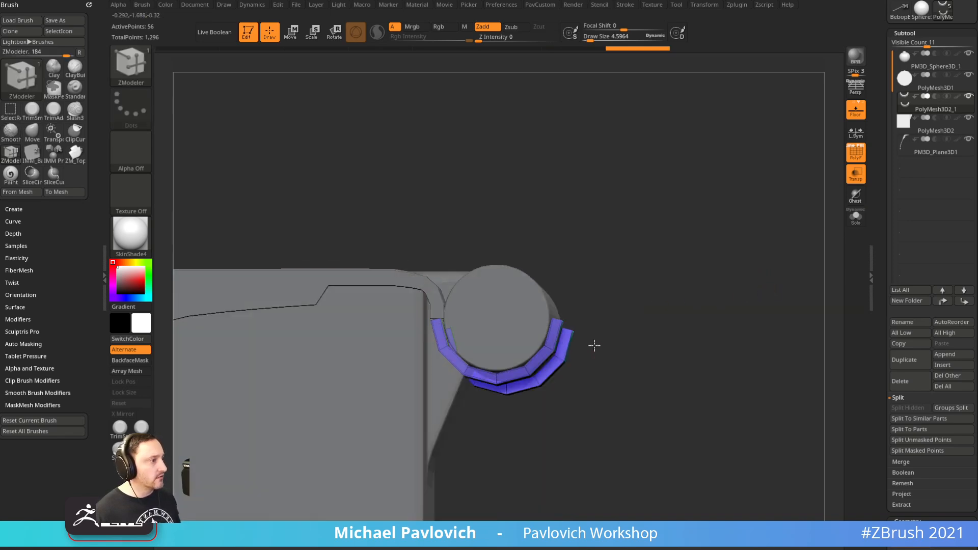
left_click_drag(597, 351, 554, 336)
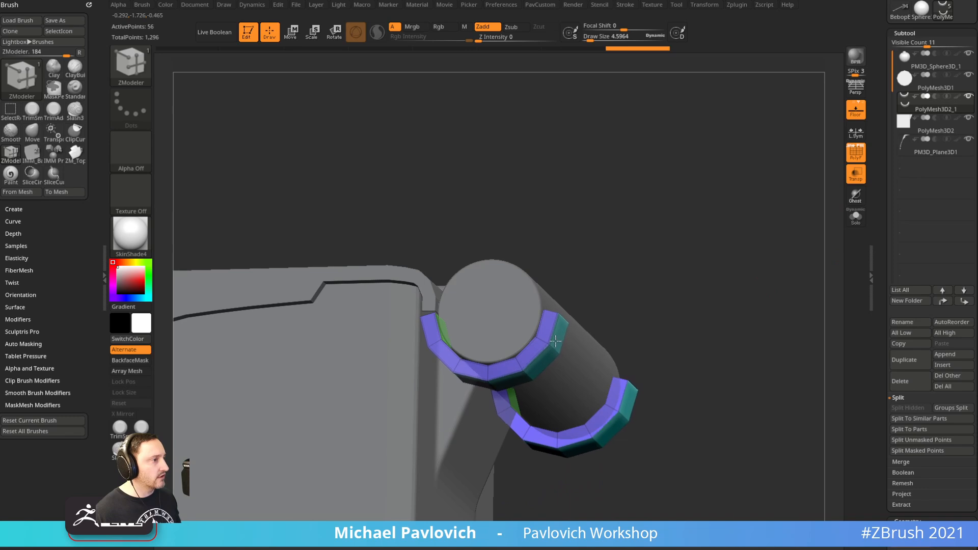
key("shift")
mouse_move(559, 337)
left_mouse_down("shift")
mouse_move(594, 312)
mouse_move(667, 229)
mouse_move(688, 266)
left_mouse_up("shift")
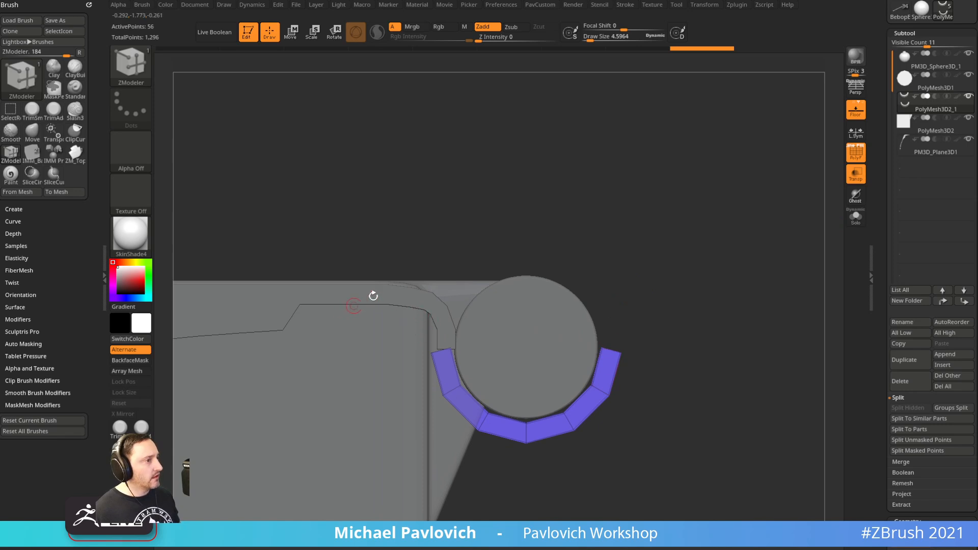
Move the arc and lever plate down the Subtool list and solo the two of them
left_click(964, 290, "shift")
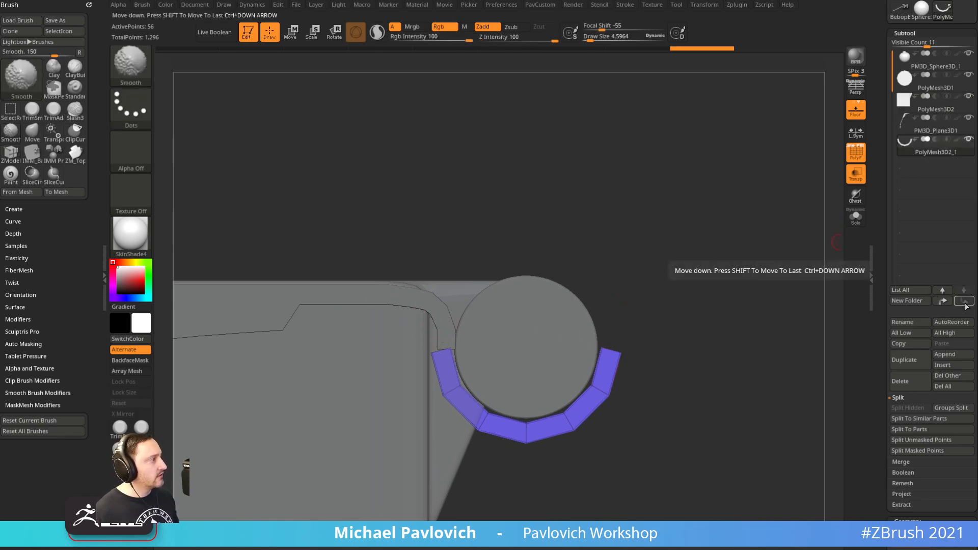
left_click(430, 322, "alt")
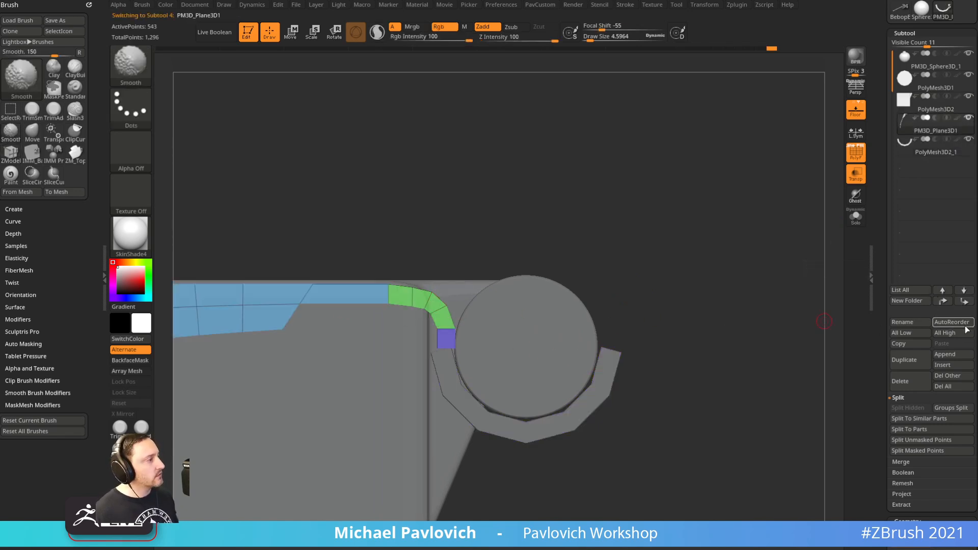
left_click(965, 300, "shift")
left_click(968, 117, "shift")
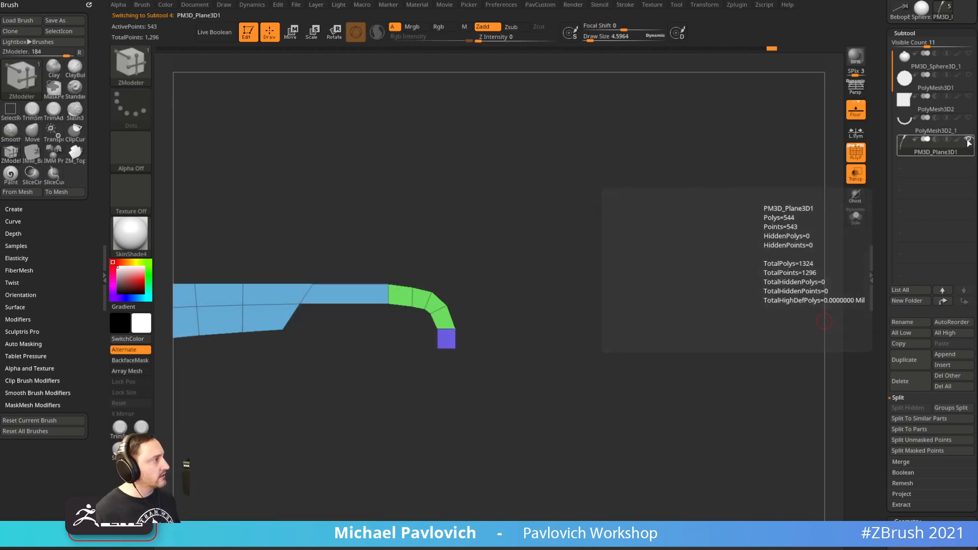
left_click_drag(724, 229, 668, 238)
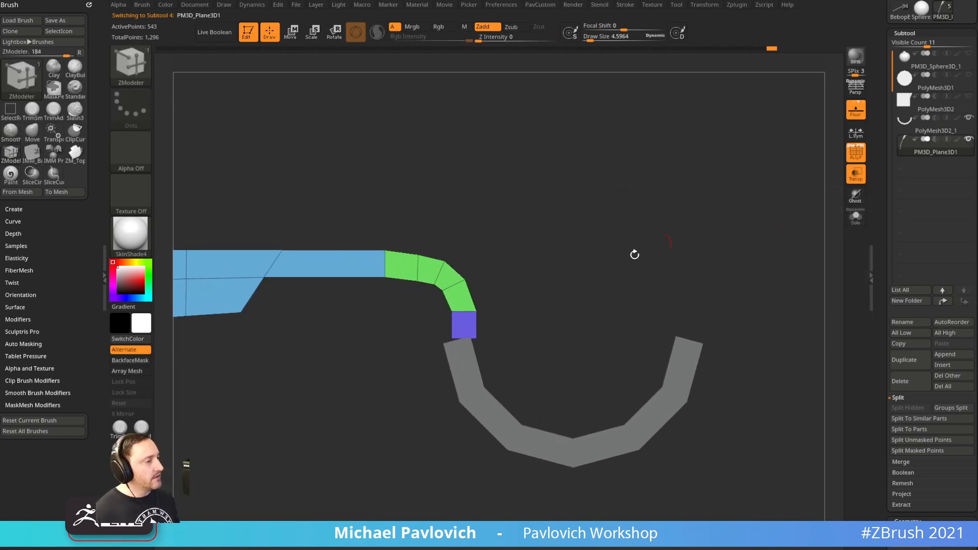
left_click_drag(552, 281, 586, 264)
Mask all but the arc's teal clip end and shift it slightly left
left_click(496, 364, "alt")
left_click_drag(657, 265, 677, 270)
left_click_drag(687, 232, 627, 250)
left_click_drag(576, 134, 483, 122, "alt")
left_click_drag(441, 201, 546, 421, "ctrl")
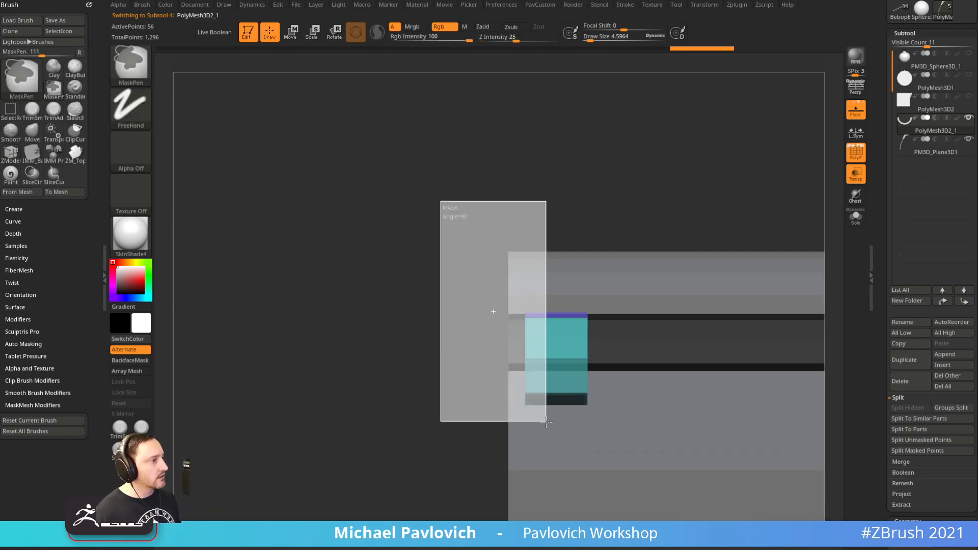
key("w")
left_click_drag(694, 310, 687, 311)
key("q")
Mirror the clip across and weld it with Mirror And Weld
left_click_drag(408, 432, 540, 433)
left_click_drag(747, 186, 538, 171, "alt")
left_click_drag(610, 192, 604, 178, "ctrl")
mouse_move(603, 178)
left_mouse_down("alt")
mouse_move(594, 158)
mouse_move(426, 383)
left_mouse_up("alt")
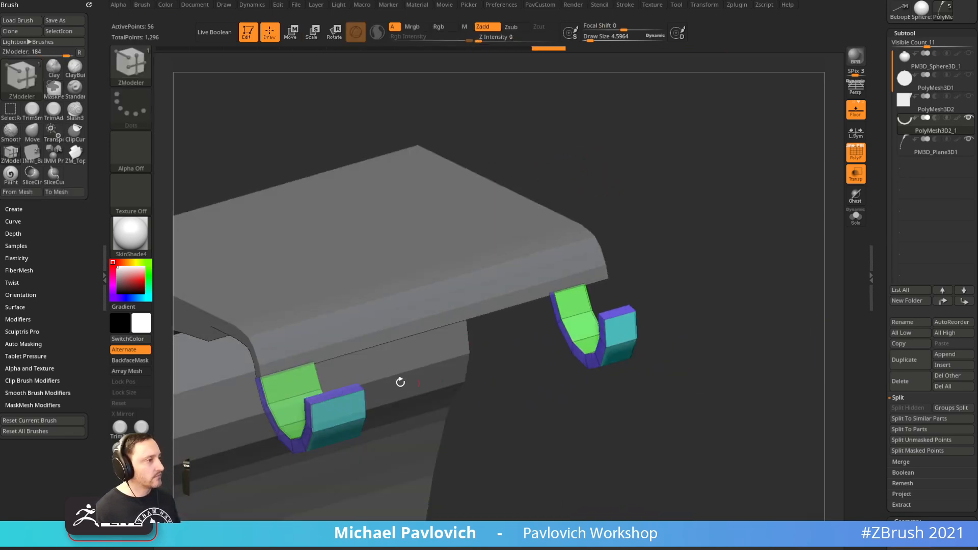
left_click_drag(663, 270, 656, 250, "alt")
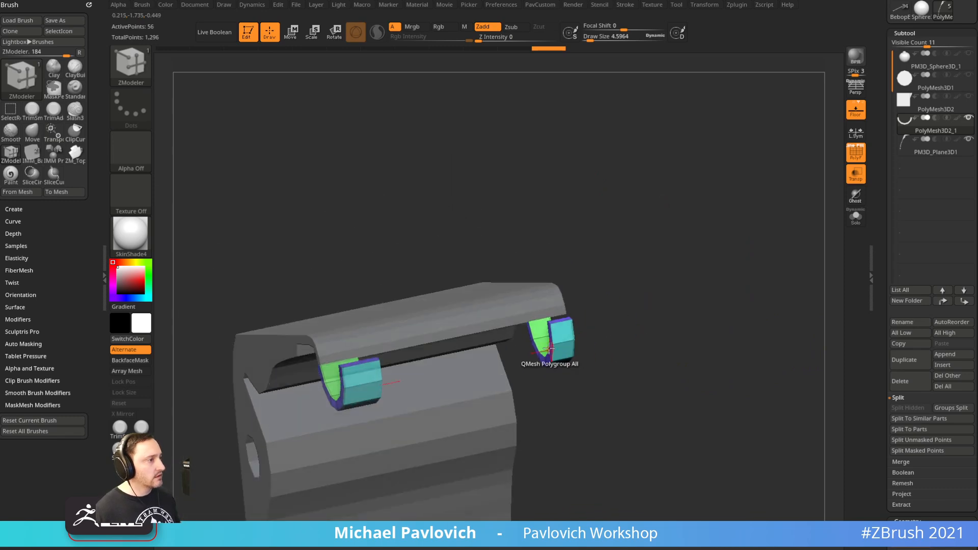
key("grave")
left_click(677, 259)
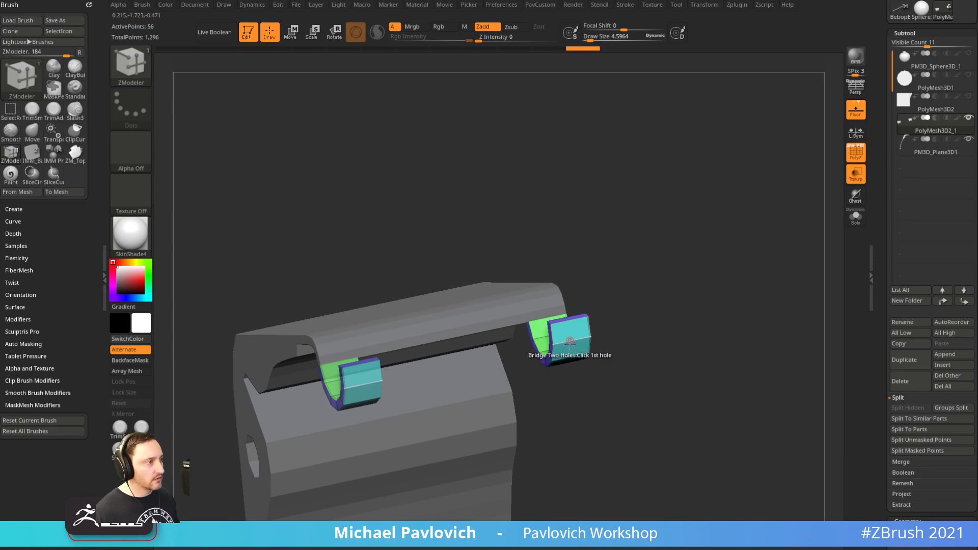
left_click_drag(611, 316, 534, 292)
Insert an edge loop across the lever plate's edge band
left_click(487, 292, "alt")
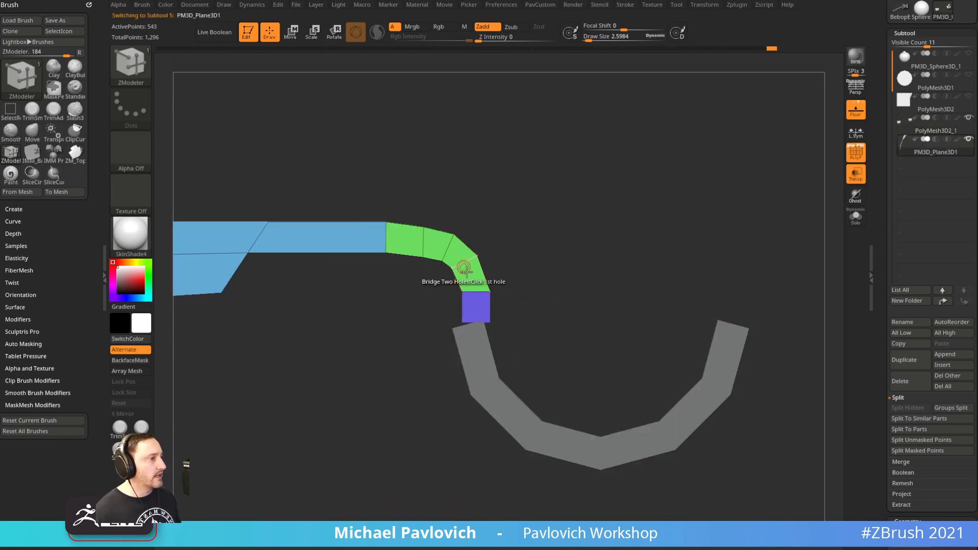
left_click_drag(520, 366, 568, 347)
left_click_drag(568, 281, 566, 261)
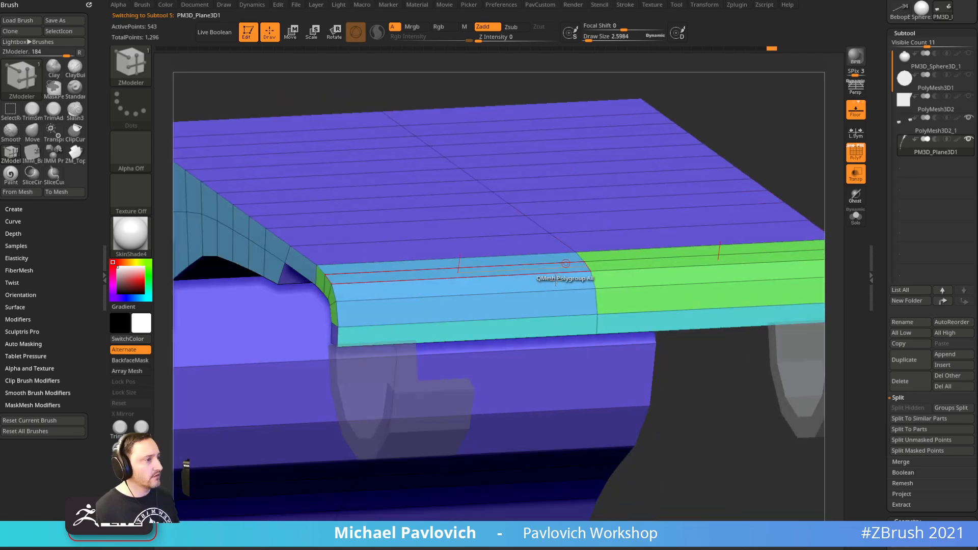
key("space")
left_click(449, 267)
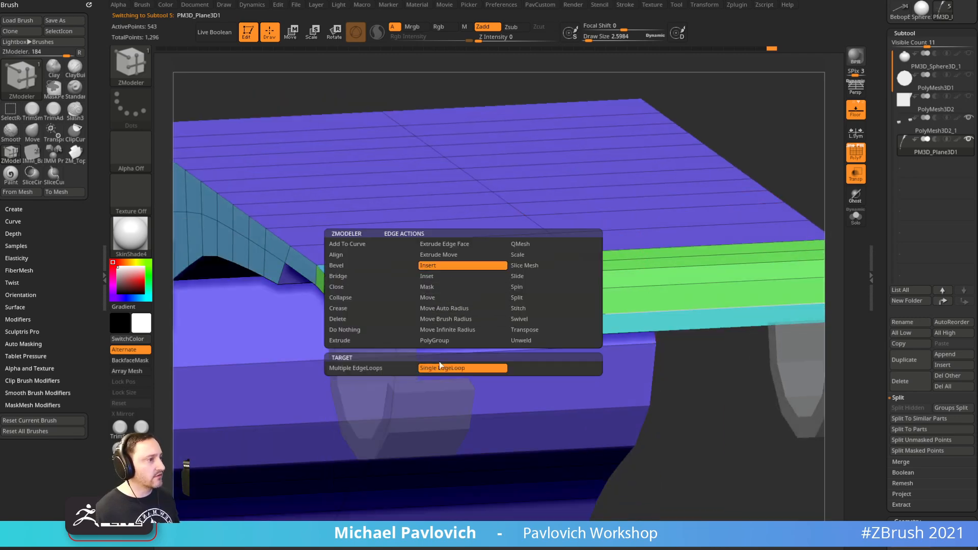
left_click_drag(805, 120, 766, 141)
left_click(485, 308)
left_click_drag(504, 405, 478, 277)
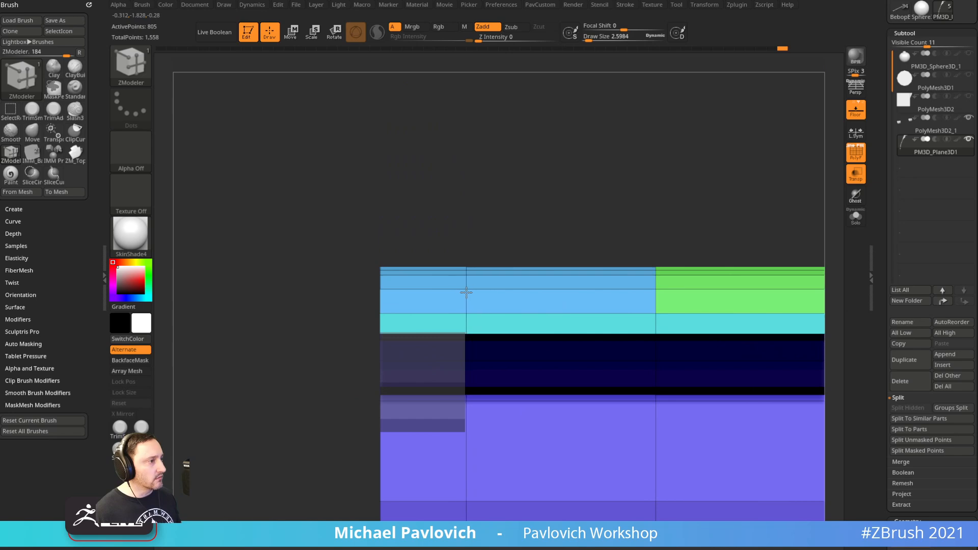
left_click_drag(549, 172, 724, 266)
left_click_drag(635, 275, 540, 344)
Mask all but the hook's top segment and Transpose-rotate it about 13°
left_click(461, 408, "alt")
left_click_drag(422, 369, 422, 369, "ctrl")
key("w")
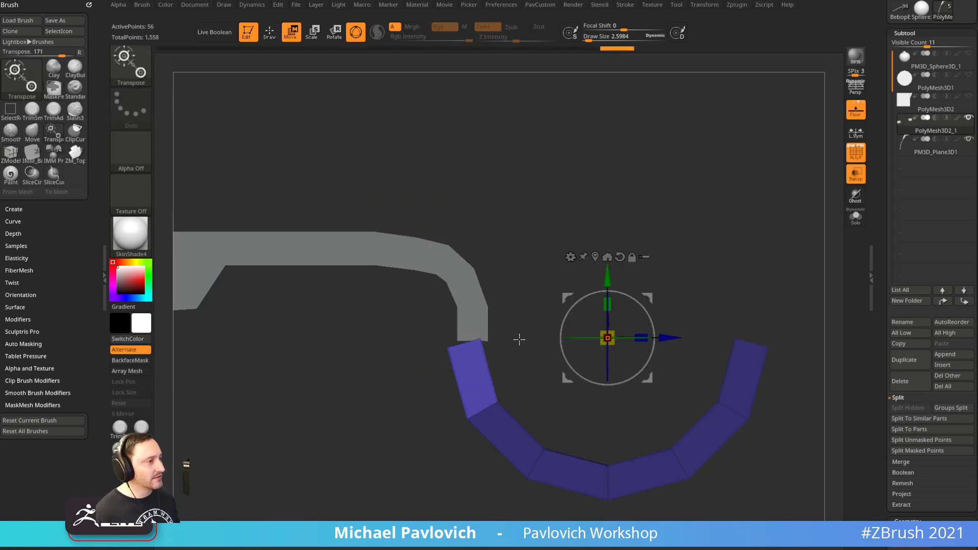
left_click_drag(647, 298, 516, 310, "alt")
key("q")
mouse_move(573, 271)
left_mouse_down("ctrl")
mouse_move(607, 286)
mouse_move(579, 328)
mouse_move(591, 318)
left_mouse_up("ctrl")
Return to the Standard brush and make the hook subtool active for merging
key("s")
key("b")
key("s")
key("t")
left_click(456, 359, "alt")
mouse_move(490, 407)
left_mouse_down("alt")
mouse_move(526, 337)
mouse_move(525, 344)
mouse_move(537, 339)
left_mouse_up("alt")
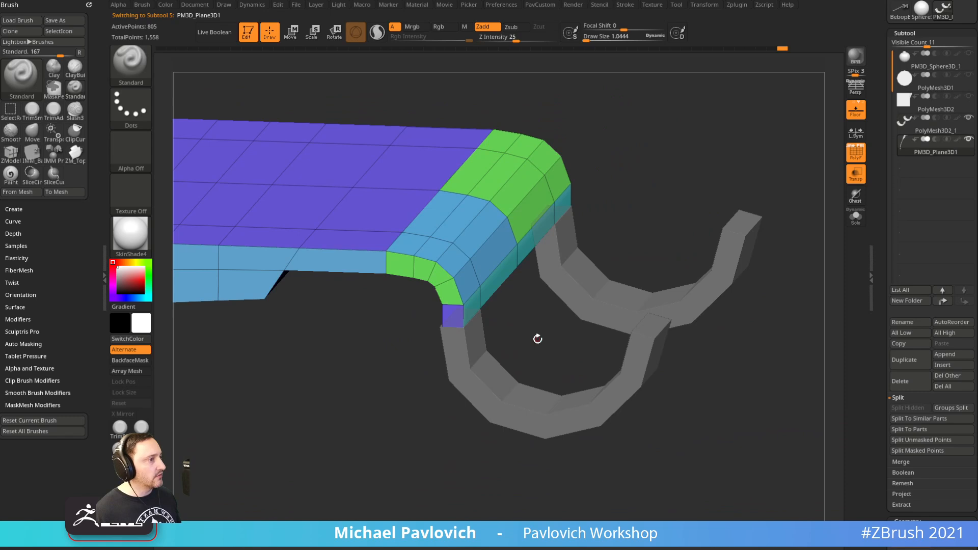
left_click(937, 132)
left_click(901, 462)
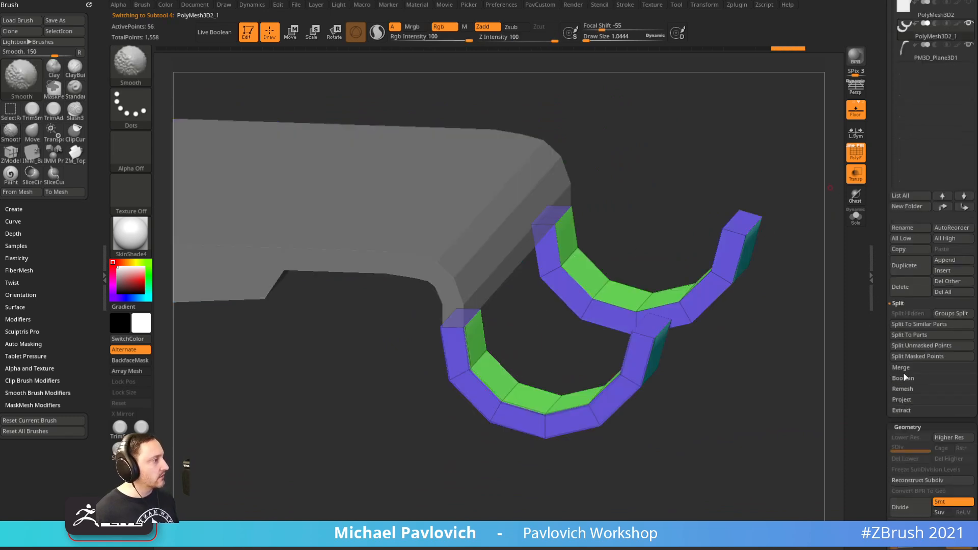
MergeDown the hook subtool into the lever plate and confirm the merge
left_click(902, 381)
left_click(816, 401)
left_click_drag(778, 389, 771, 298)
mouse_move(752, 174)
left_mouse_down()
mouse_move(716, 219)
mouse_move(693, 316)
mouse_move(672, 372)
mouse_move(660, 375)
mouse_move(682, 352)
left_mouse_up()
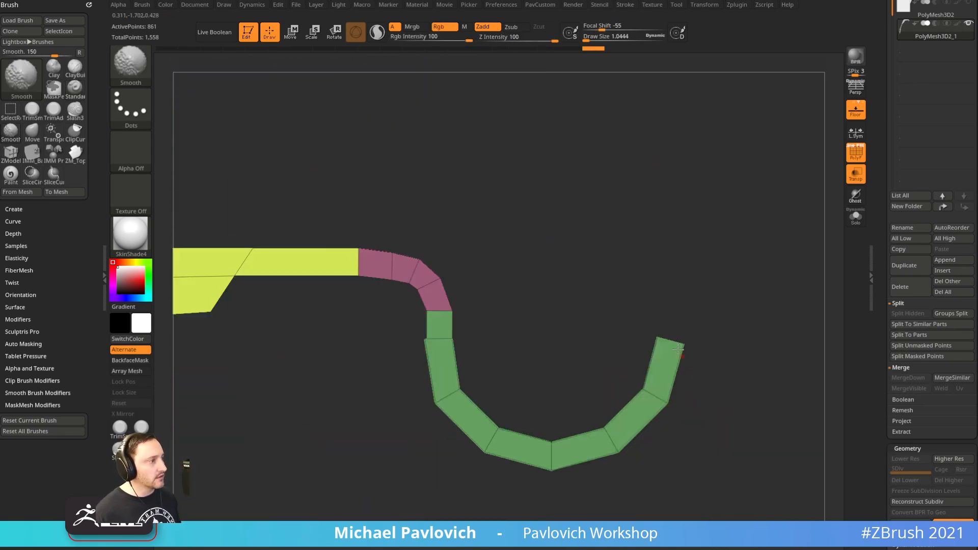
Pick SelectRect and trial hiding parts of the merged mesh, then reveal it all
left_click(136, 73, "ctrl+shift")
left_click(230, 73)
left_click_drag(566, 209, 433, 344)
left_click_drag(366, 412, 395, 411, "ctrl+shift")
left_click_drag(661, 242, 735, 199, "ctrl+shift")
key("2")
left_click(693, 220)
left_click_drag(611, 252, 662, 224)
left_click_drag(676, 180, 739, 148, "ctrl+shift")
left_click(713, 205, "ctrl+shift")
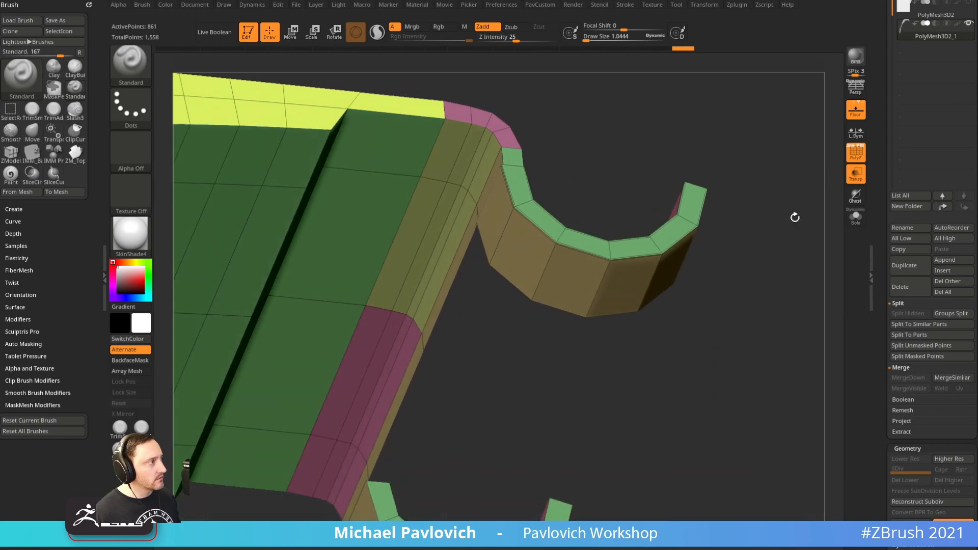
Hide everything except the two hook pieces, frame them and switch to ZModeler
key("2")
left_click_drag(713, 490, 706, 254)
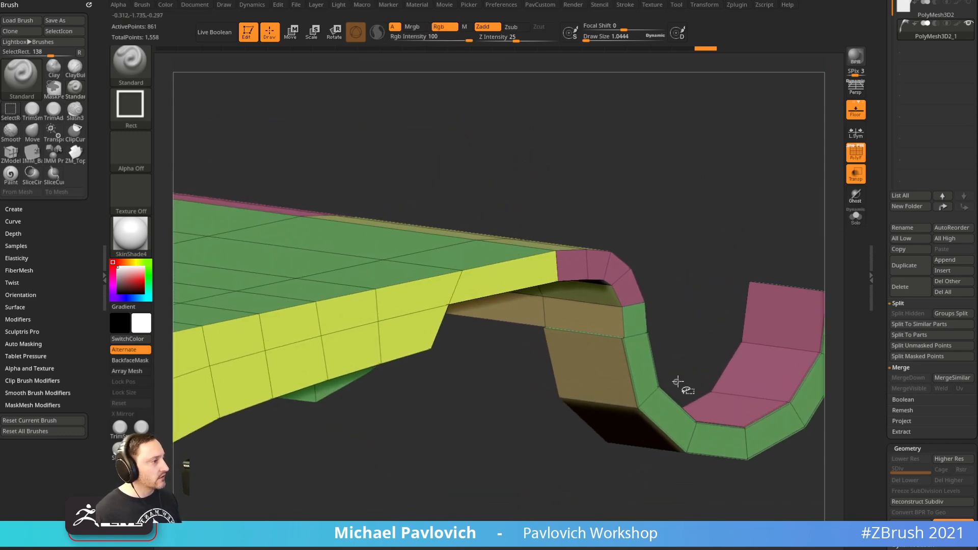
left_click_drag(686, 356, 803, 485, "ctrl+shift")
key("f")
key("b")
key("z")
key("m")
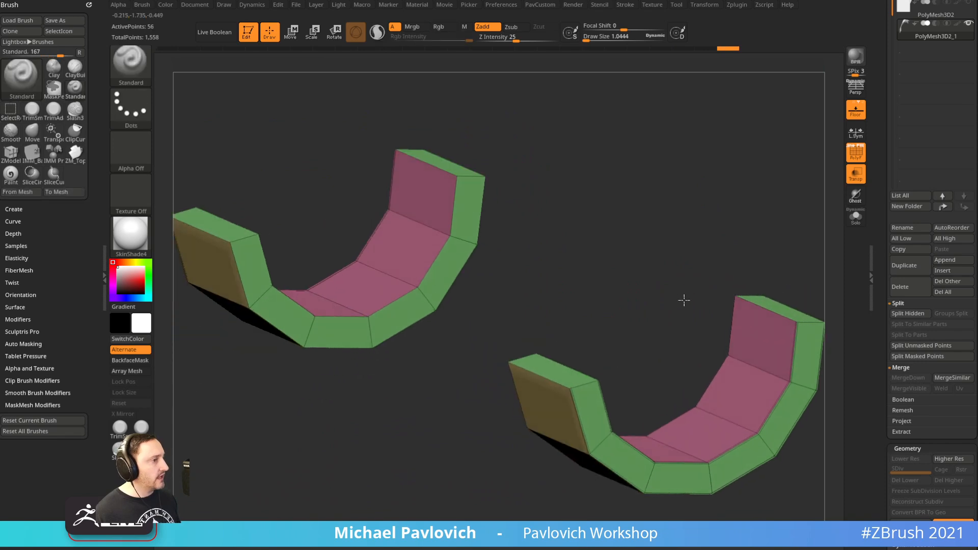
key("space")
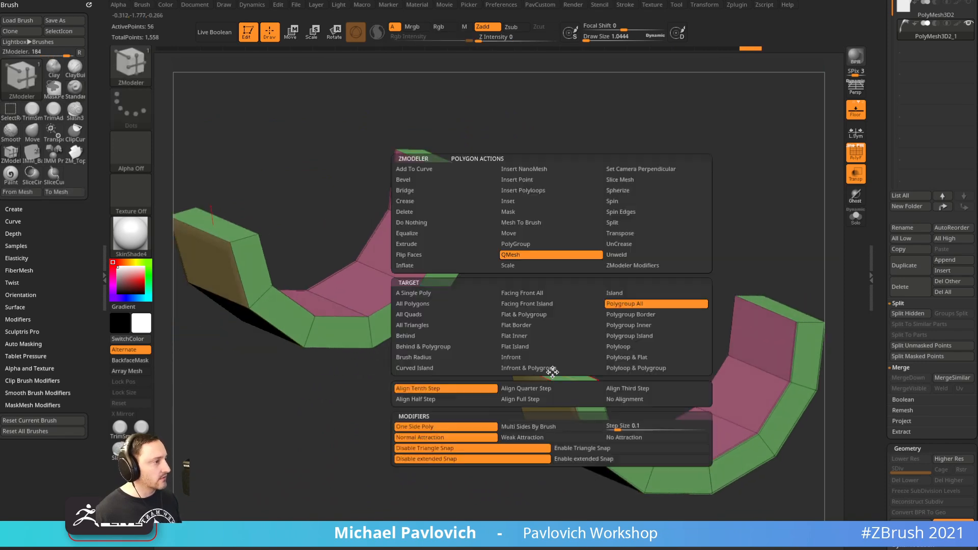
Unhide the lever plate and stitch the hook's open corner points together with Point Stitch
left_click(417, 223)
left_click(645, 294, "ctrl+shift")
mouse_move(652, 280)
left_mouse_down()
mouse_move(671, 249)
mouse_move(631, 246)
mouse_move(652, 187)
mouse_move(689, 185)
mouse_move(675, 240)
mouse_move(664, 234)
mouse_move(661, 249)
mouse_move(738, 295)
mouse_move(563, 353)
left_mouse_up()
key("space")
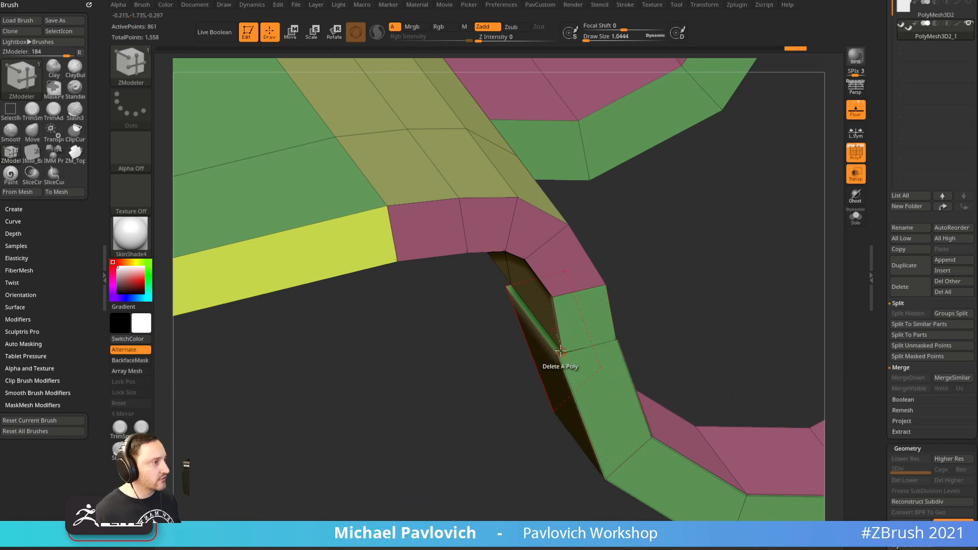
left_click(562, 352)
left_click_drag(491, 357, 609, 344)
left_click_drag(518, 441, 637, 402)
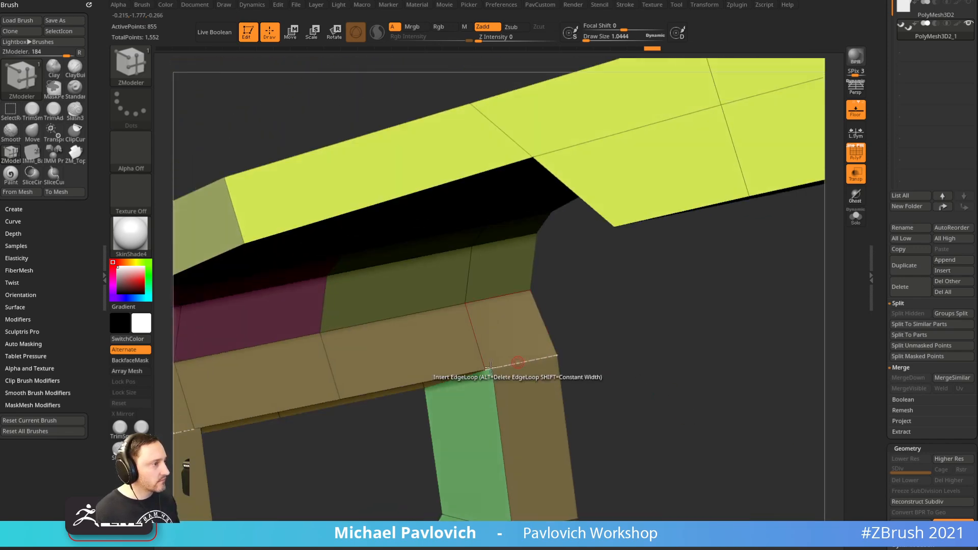
left_click(494, 368)
left_click(490, 371)
Bridge the gap between the hook arc and the lever plate with the Edge Bridge action
left_click_drag(583, 346, 657, 359)
left_click_drag(626, 398, 596, 291)
left_click_drag(808, 266, 577, 232)
key("space")
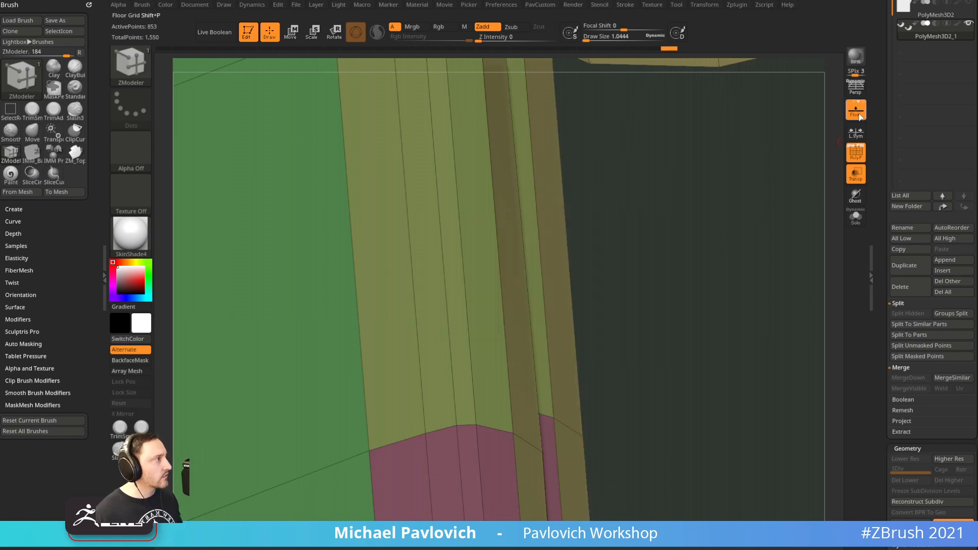
key("space")
left_click(454, 268)
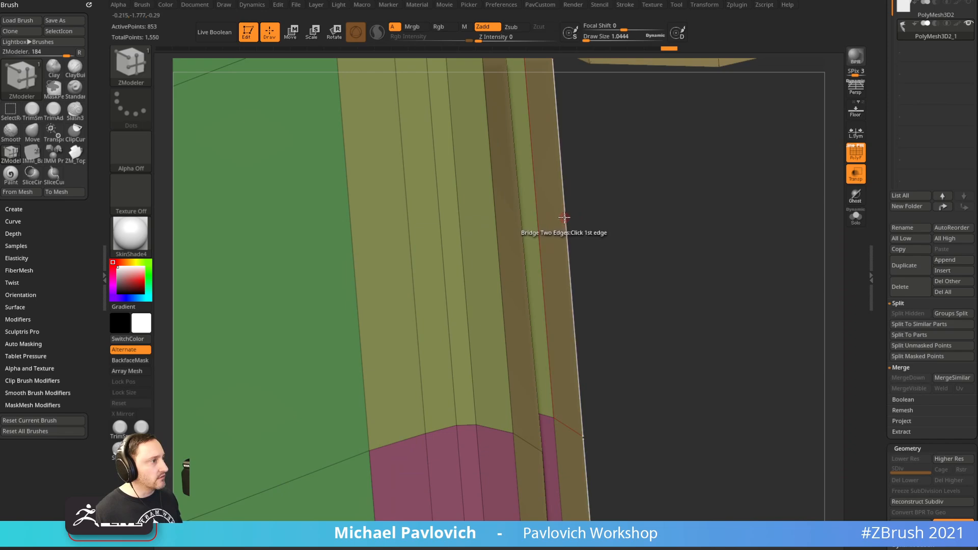
right_click_drag(526, 223, 632, 232, "ctrl")
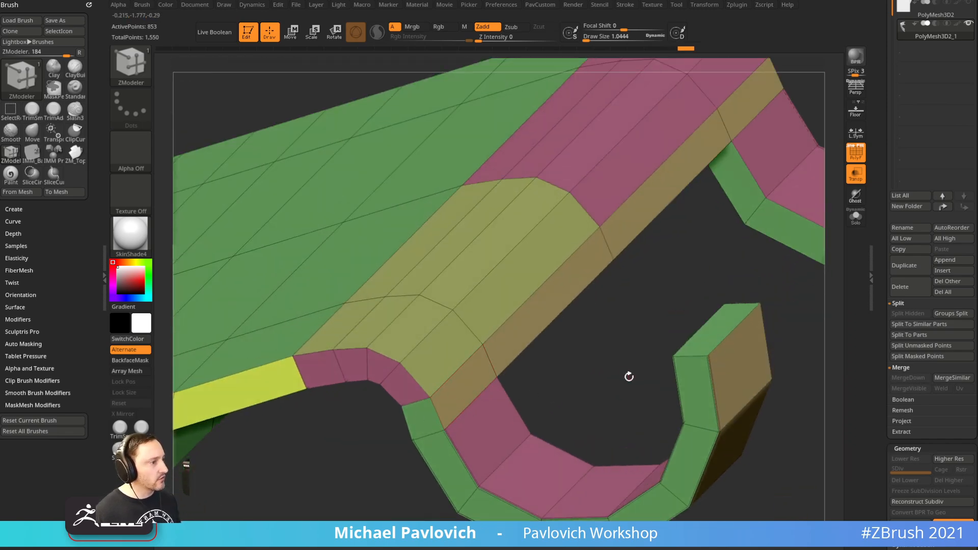
Set WeldDist to 4.2035 and weld the overlapping mirrored points with WeldPoints
key("space")
left_click(653, 461)
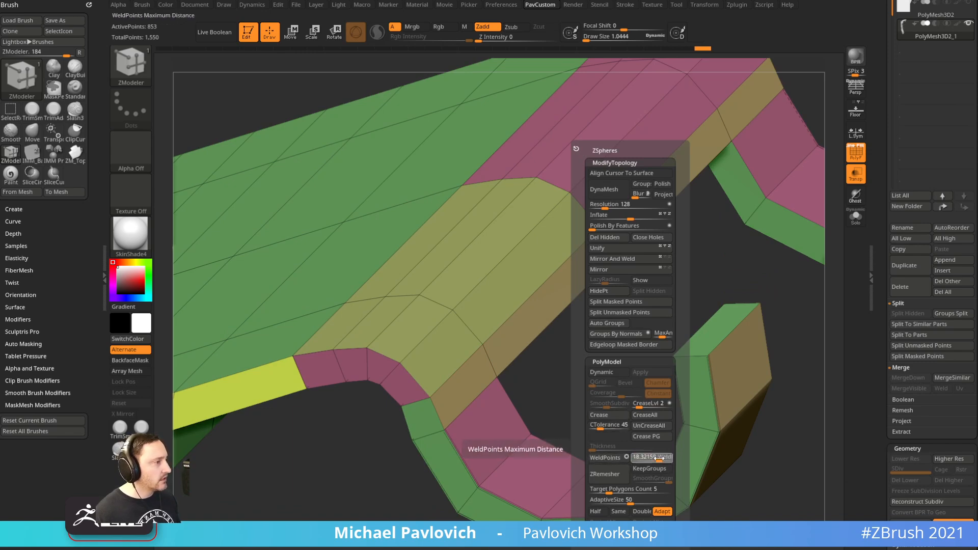
left_click(611, 458)
left_click_drag(545, 392, 582, 373)
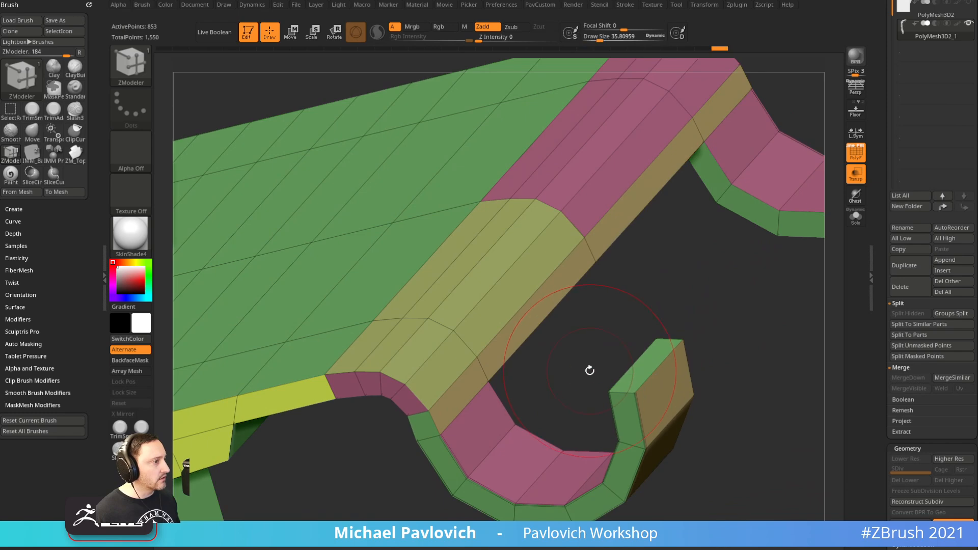
Smooth the lever beam's edge, resizing the brush from about 12 to 31
left_click_drag(484, 369, 483, 420, "shift")
mouse_move(541, 391)
right_mouse_down()
mouse_move(601, 282)
mouse_move(576, 307)
mouse_move(655, 280)
mouse_move(622, 255)
mouse_move(541, 301)
mouse_move(583, 225)
mouse_move(434, 321)
mouse_move(677, 277)
mouse_move(778, 315)
mouse_move(709, 273)
mouse_move(693, 292)
mouse_move(691, 334)
mouse_move(658, 319)
right_mouse_up()
key("s")
left_click(681, 292)
key("s")
mouse_move(658, 318)
left_mouse_down()
mouse_move(668, 317)
mouse_move(649, 308)
left_mouse_up()
Zoom in on the lever strip, snap it front-on and return to ZModeler
key("b")
key("s")
key("t")
key("s")
right_click_drag(651, 308, 617, 303, "ctrl")
mouse_move(560, 295)
right_mouse_down()
mouse_move(514, 280)
mouse_move(620, 323)
right_mouse_up()
key("b")
key("z")
key("m")
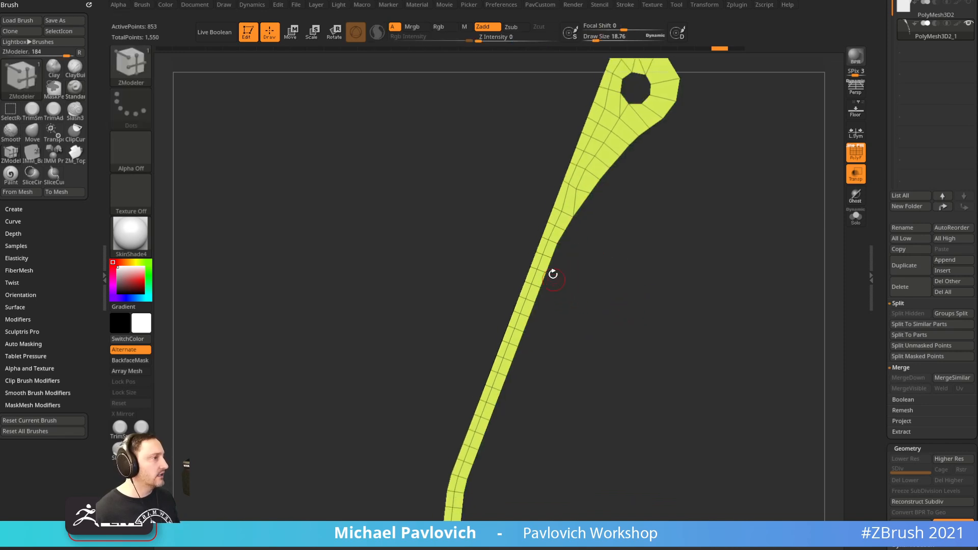
Delete the extra cross edge loops along the upper lever strip with Delete Loop
key("space")
right_click_drag(603, 323, 605, 284, "alt")
left_click(545, 232, "alt")
left_click(533, 270, "alt")
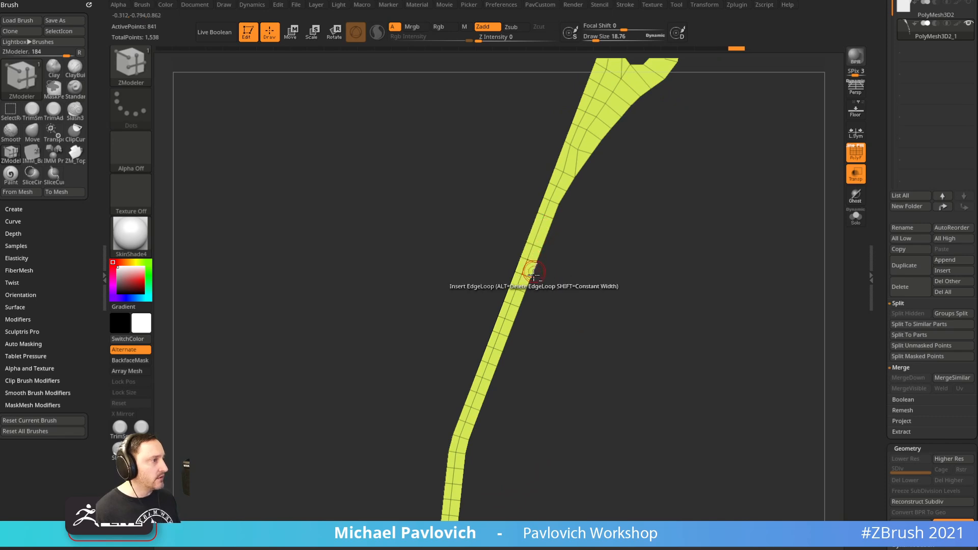
left_click(534, 260, "alt")
left_click(521, 291, "alt")
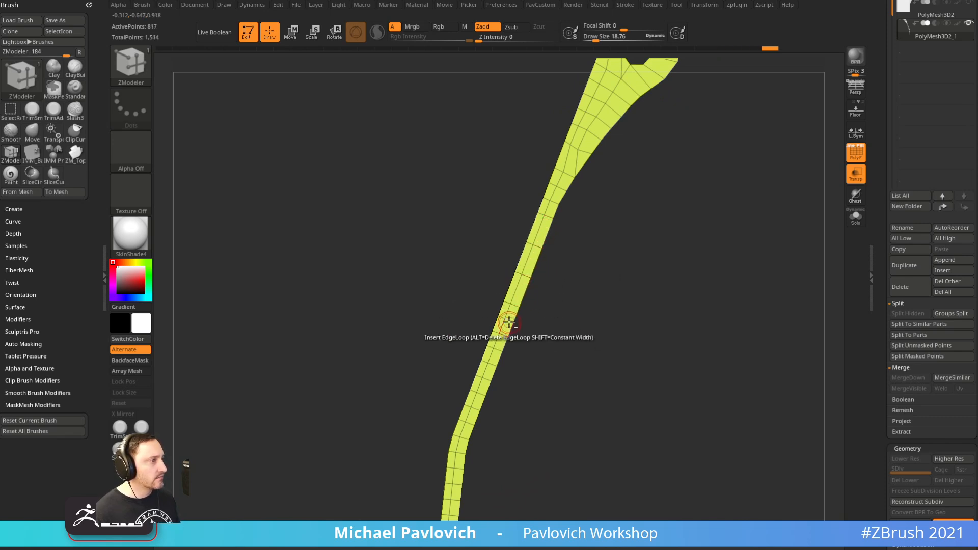
left_click(495, 359, "alt")
left_click(484, 375, "alt")
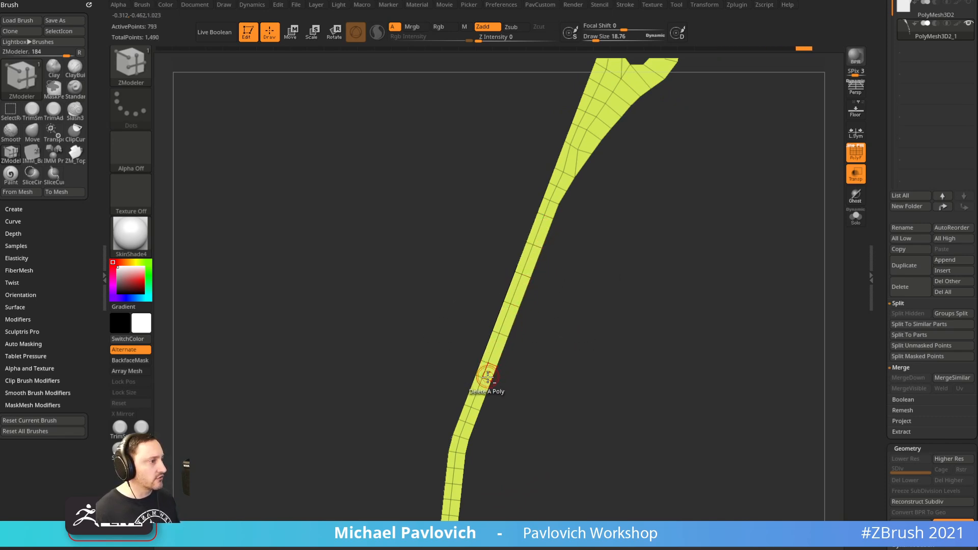
right_click_drag(515, 370, 544, 319)
left_click(515, 292, "alt")
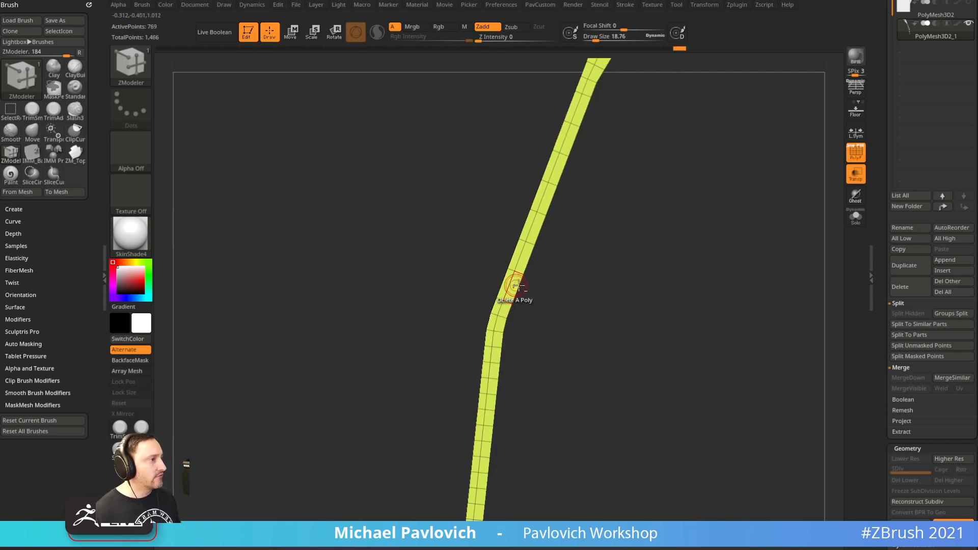
Delete the remaining cross edge loops down to the strip's lower end, leaving 649 points
right_click_drag(561, 378, 542, 198)
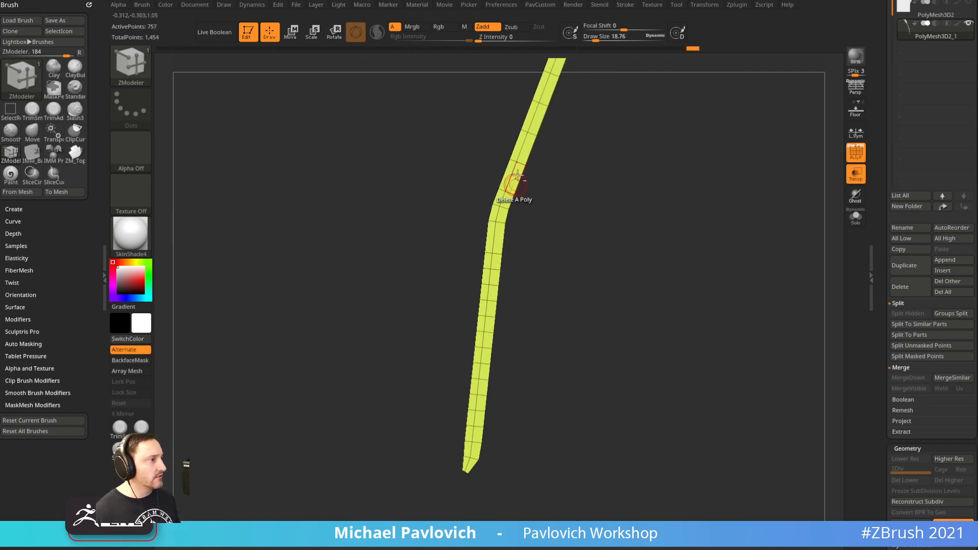
left_click(495, 269, "alt")
left_click(494, 284, "alt")
left_click(492, 301, "alt")
left_click(490, 316, "alt")
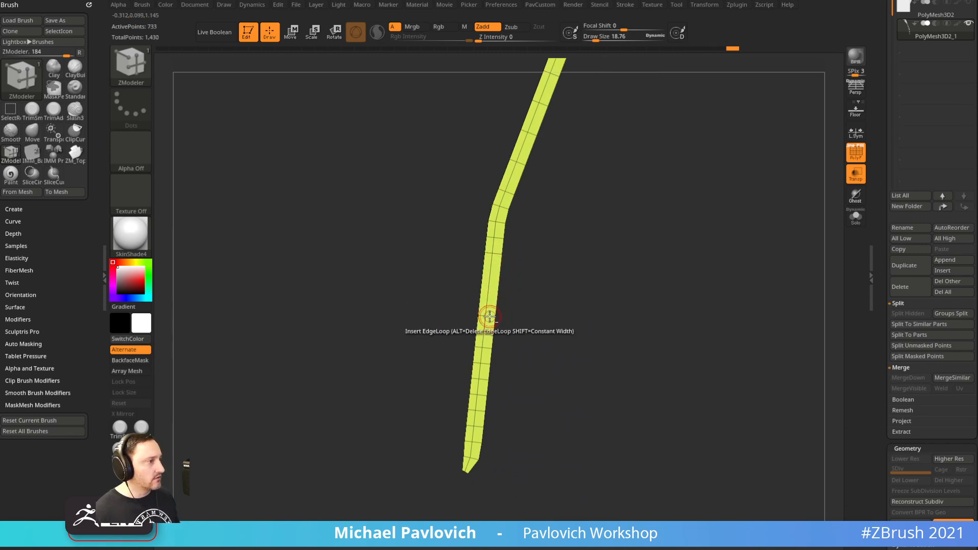
left_click(487, 332, "alt")
left_click(486, 348, "alt")
left_click(484, 363, "alt")
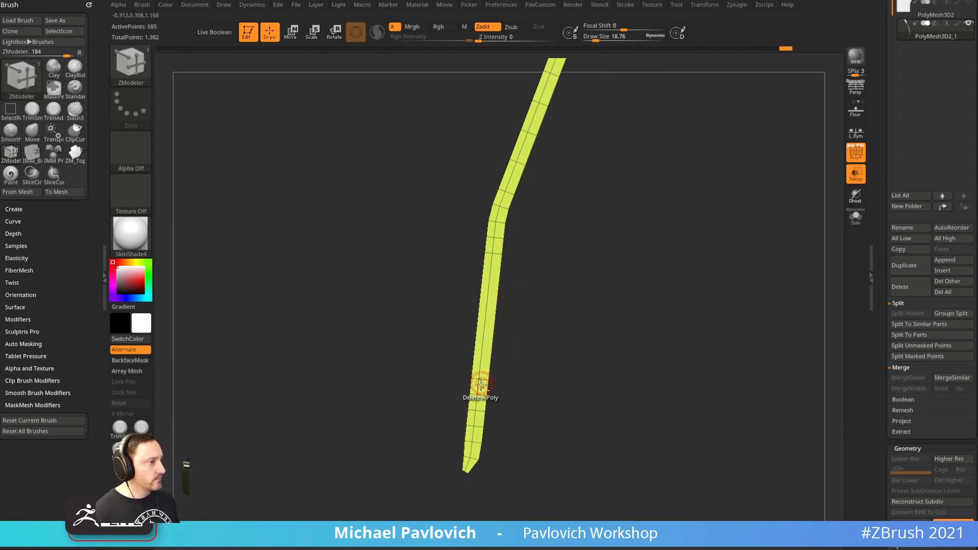
left_click(482, 396, "alt")
left_click(480, 411, "alt")
Turn off Transp and PolyF and line the grey lever up with the Spotlight grenade reference
left_click_drag(632, 288, 538, 486, "alt")
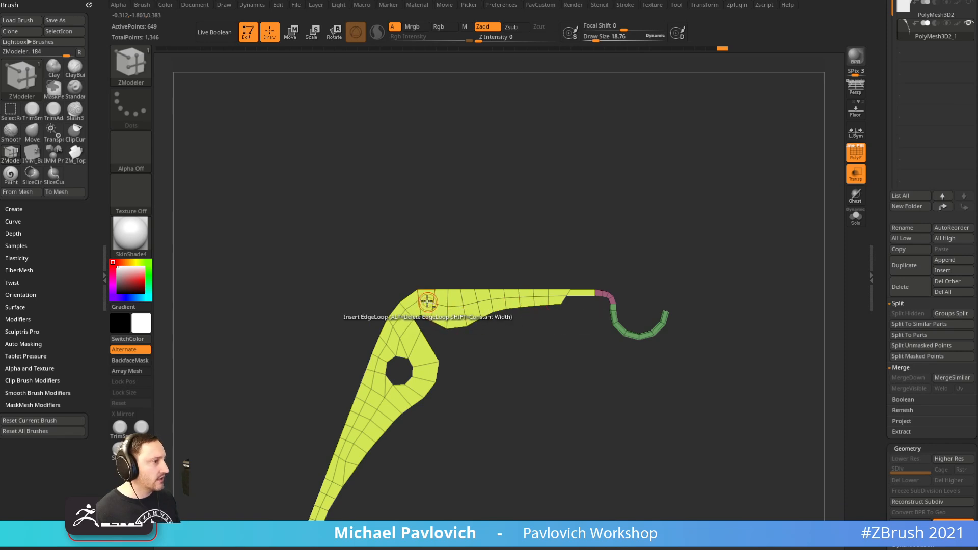
left_click_drag(531, 390, 528, 356, "alt")
left_click_drag(532, 457, 596, 254, "alt")
left_click_drag(733, 245, 657, 296)
left_click(857, 176)
left_click(862, 155)
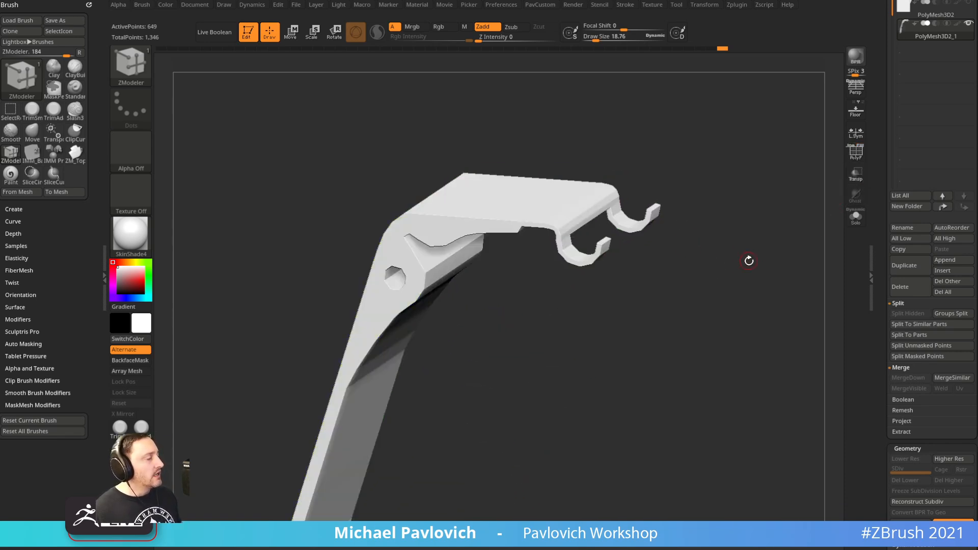
key("shift+z")
left_click_drag(751, 255, 834, 245, "shift")
key("f")
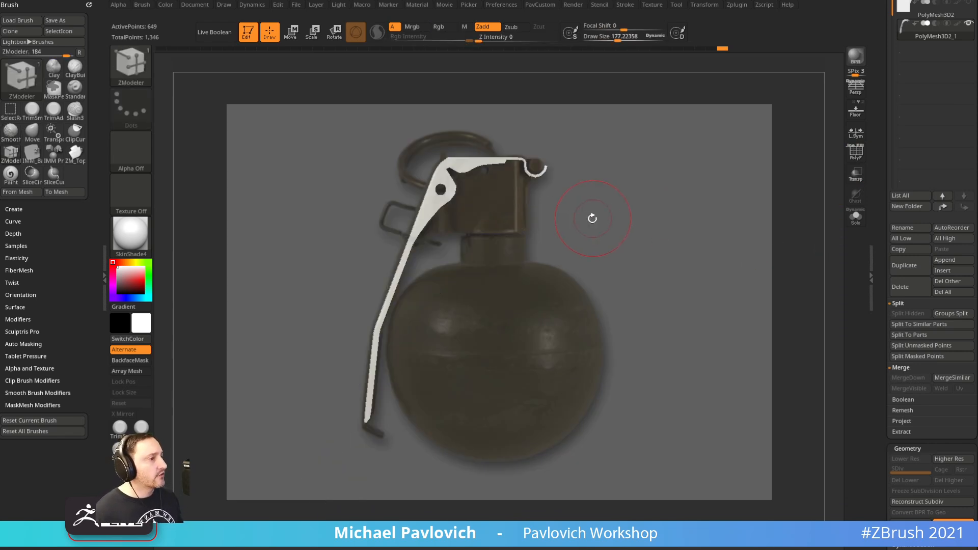
key("b")
key("s")
key("t")
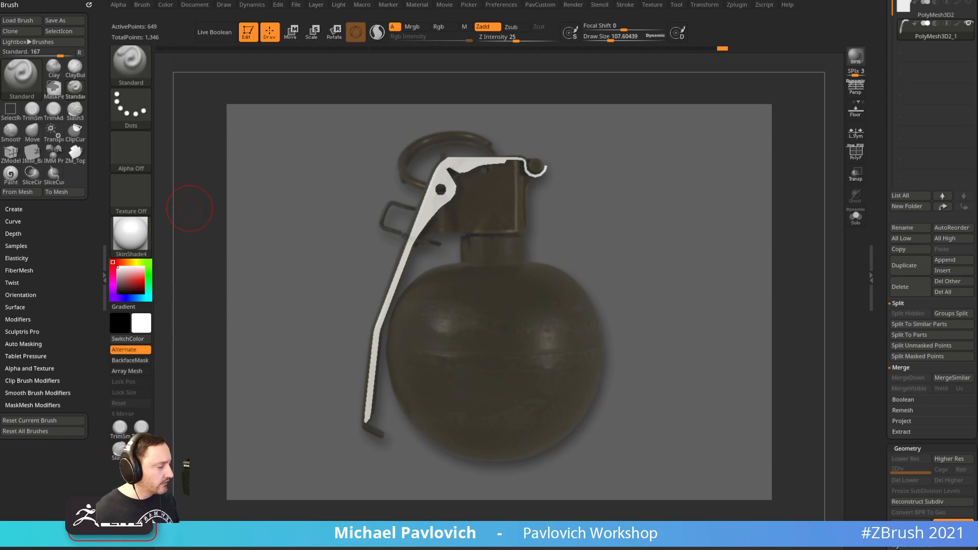
Browse the Gumroad store and view the Creature Production product page
key("alt+Tab")
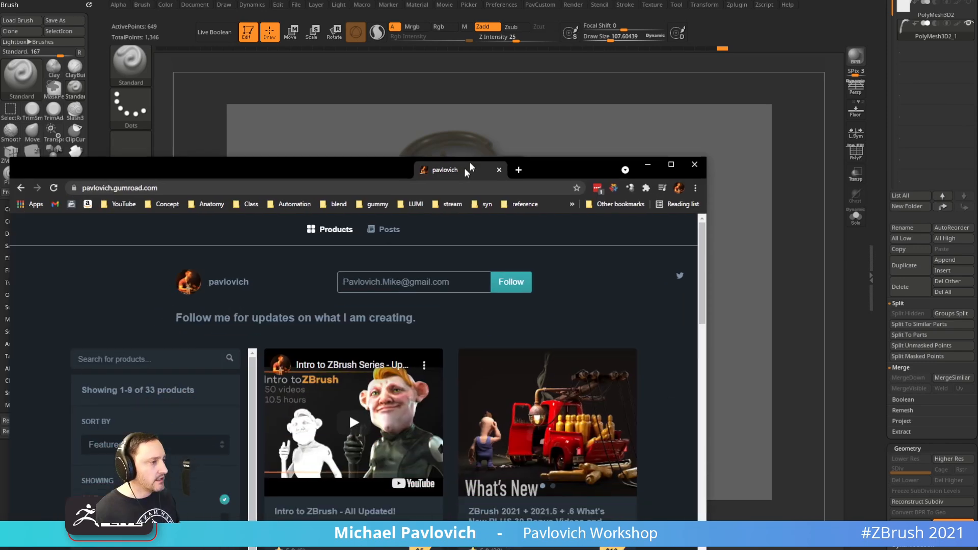
scroll(482, 337, "down", 10)
scroll(482, 338, "down", 12)
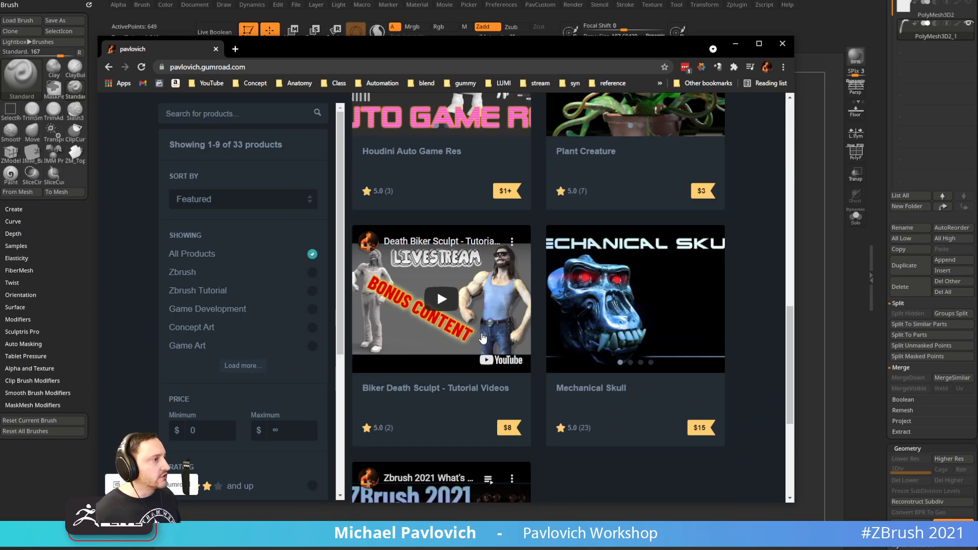
scroll(503, 340, "down", 13)
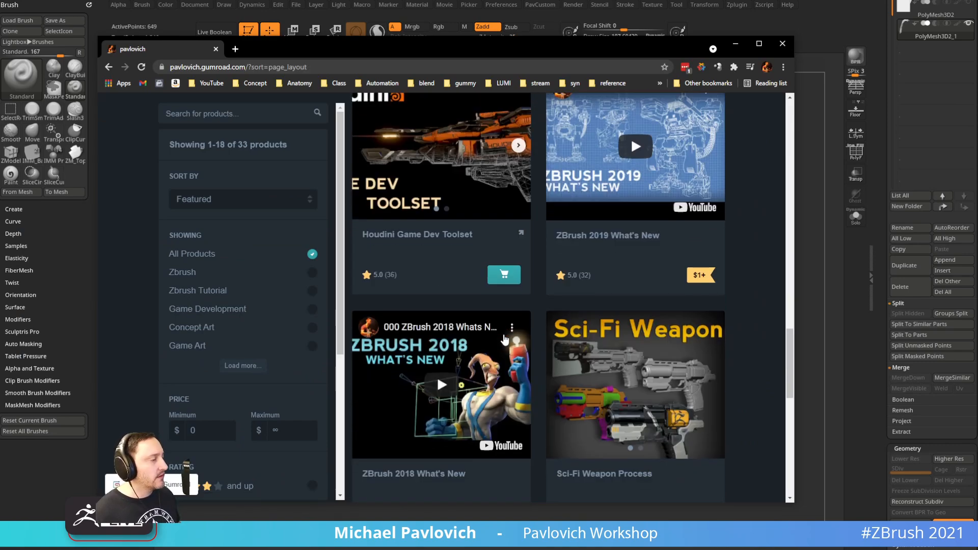
scroll(484, 334, "up", 2)
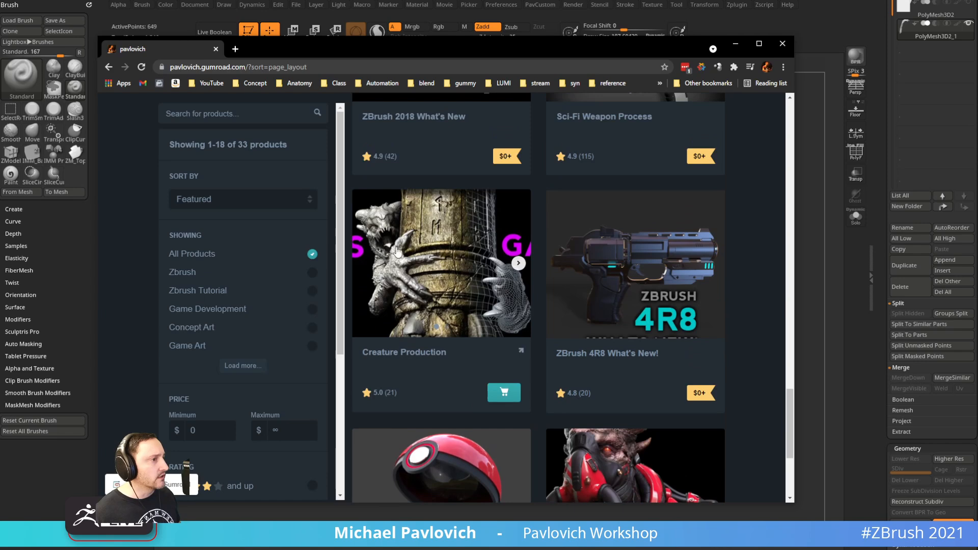
left_click(521, 351)
scroll(442, 287, "down", 5)
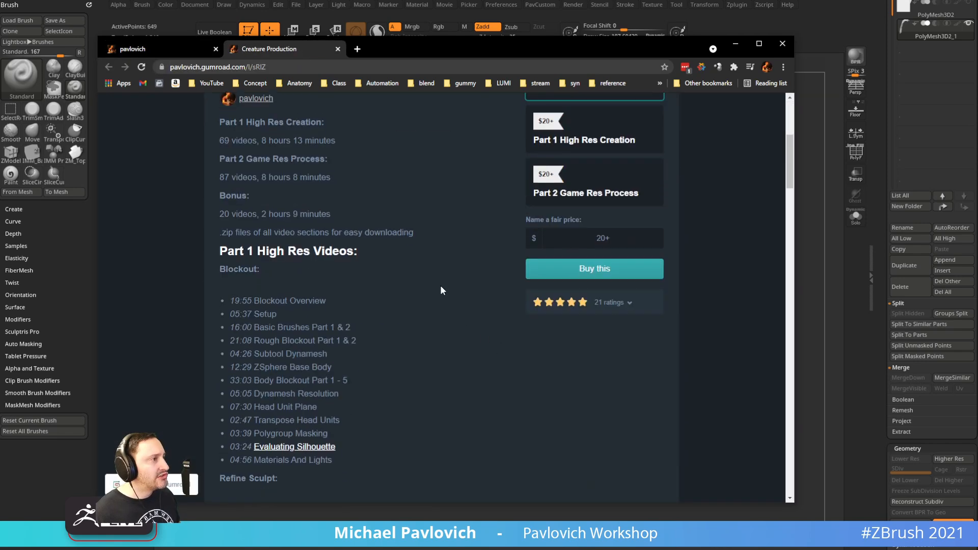
scroll(441, 290, "up", 1)
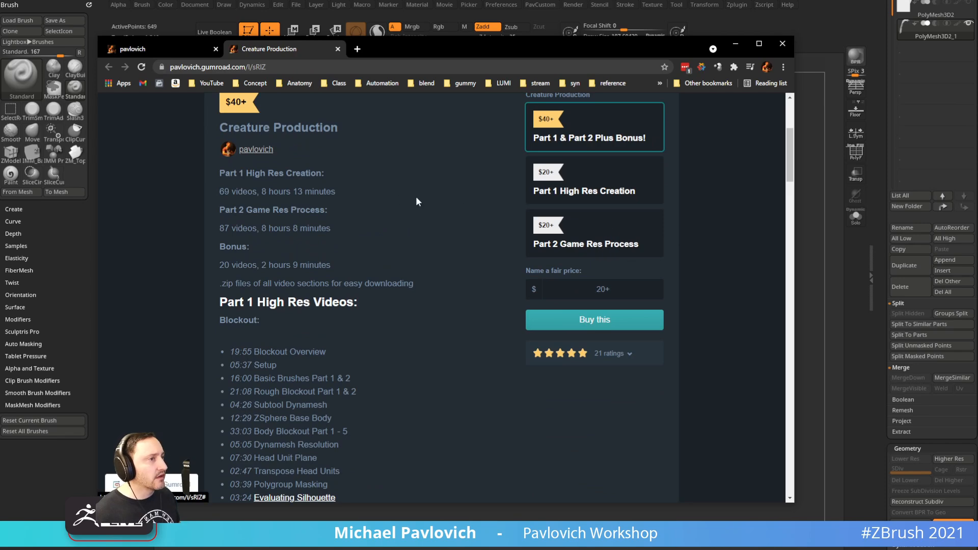
left_click(149, 50)
Open the Mechanical Skull product page and its bit.ly full video list
scroll(378, 302, "up", 13)
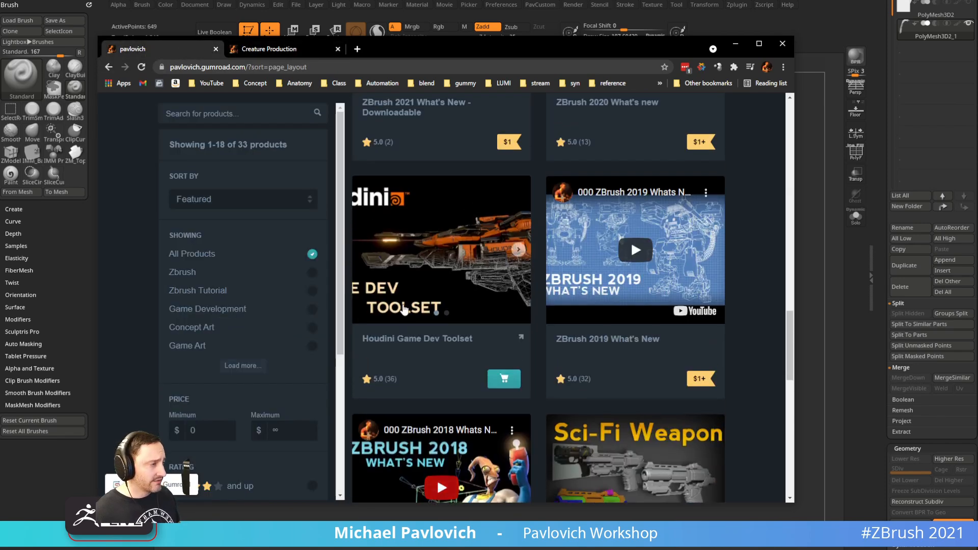
scroll(404, 309, "up", 4)
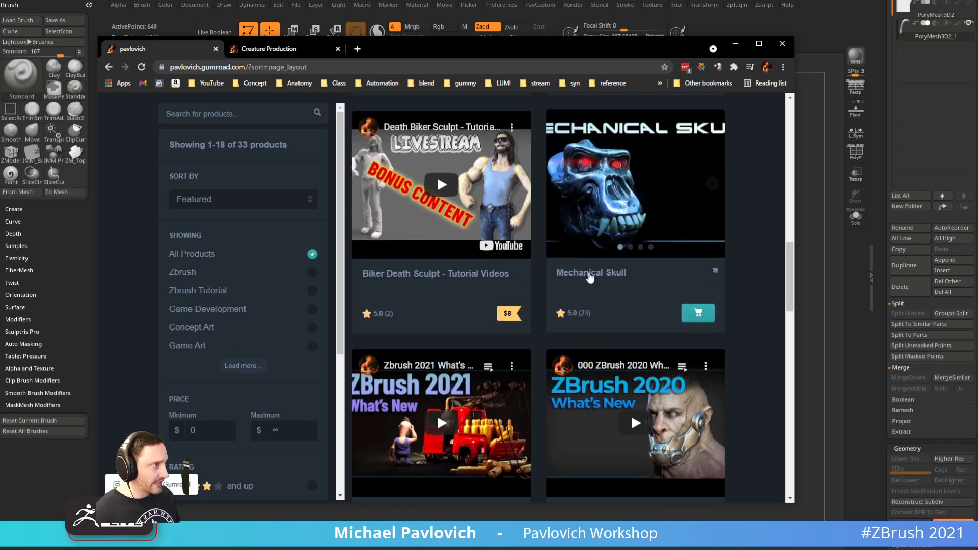
left_click(714, 275)
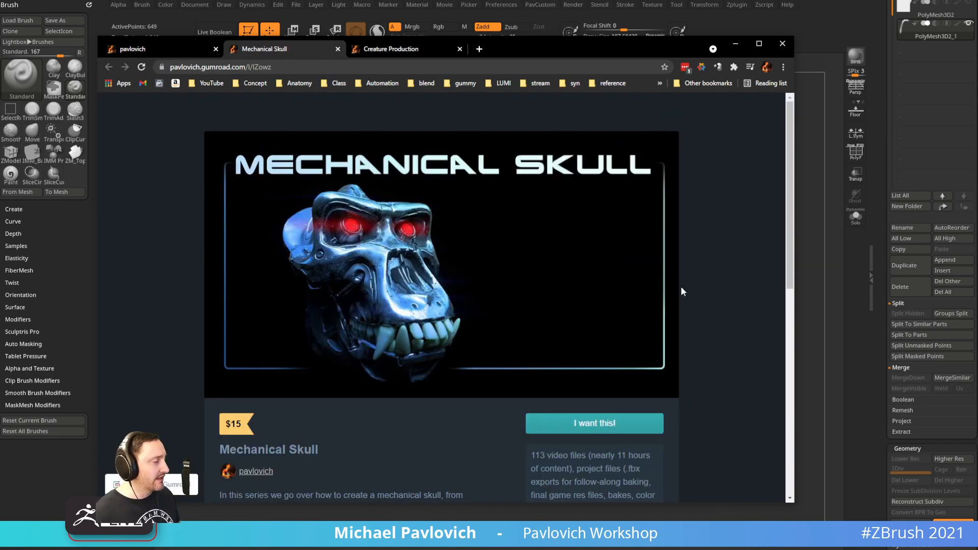
scroll(514, 255, "down", 5)
scroll(515, 251, "down", 6)
scroll(514, 253, "up", 6)
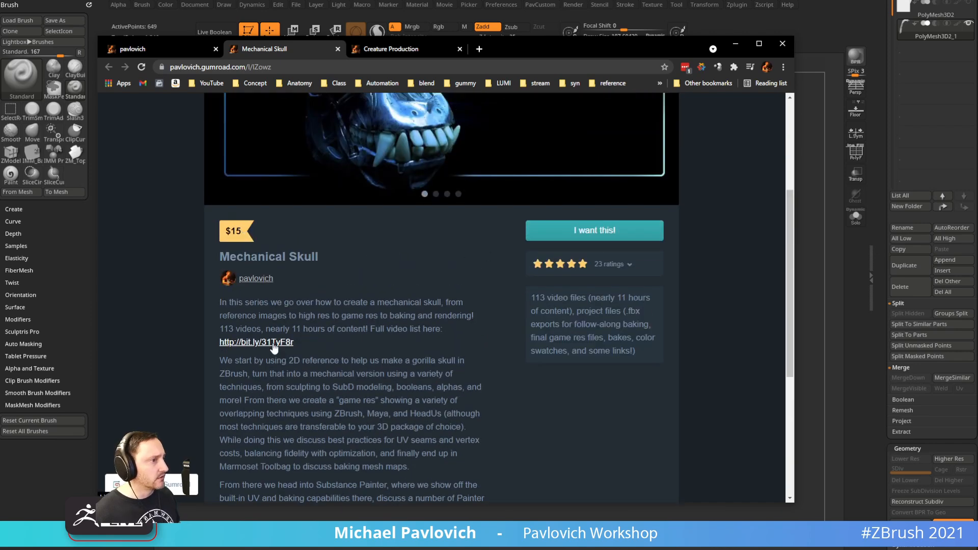
left_click(274, 344)
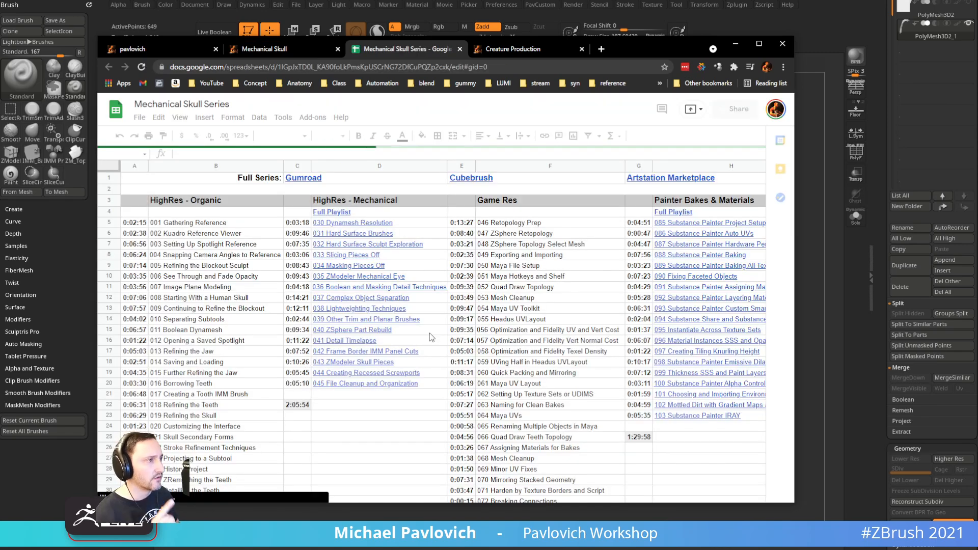
Dismiss the meeting tip, scroll the video-list spreadsheet, and return to the store listing
left_click_drag(299, 480, 376, 487)
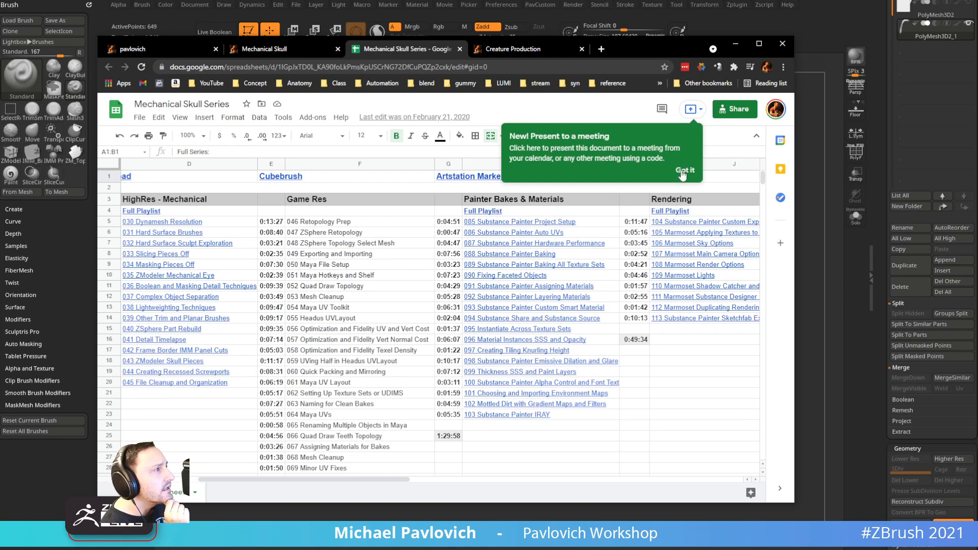
left_click(683, 173)
scroll(377, 226, "down", 5)
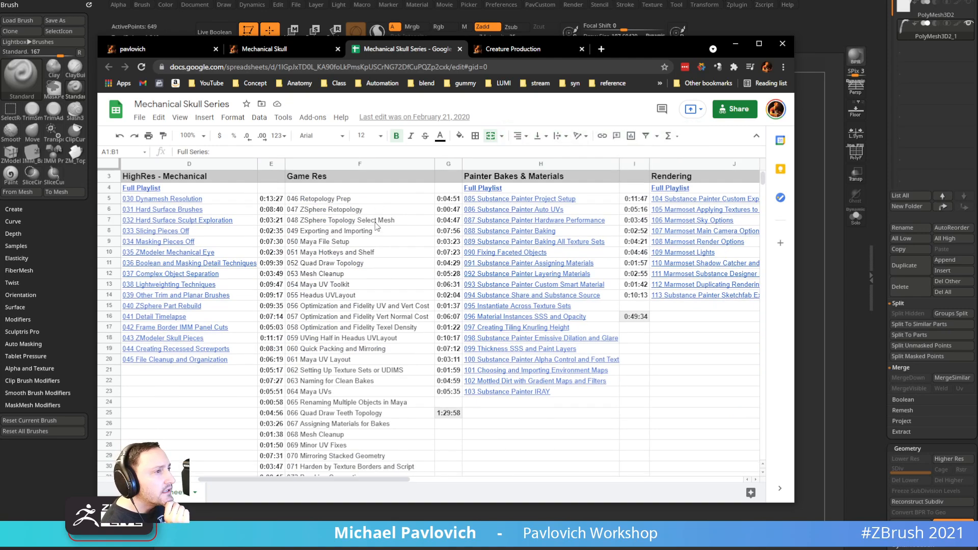
scroll(355, 295, "up", 5)
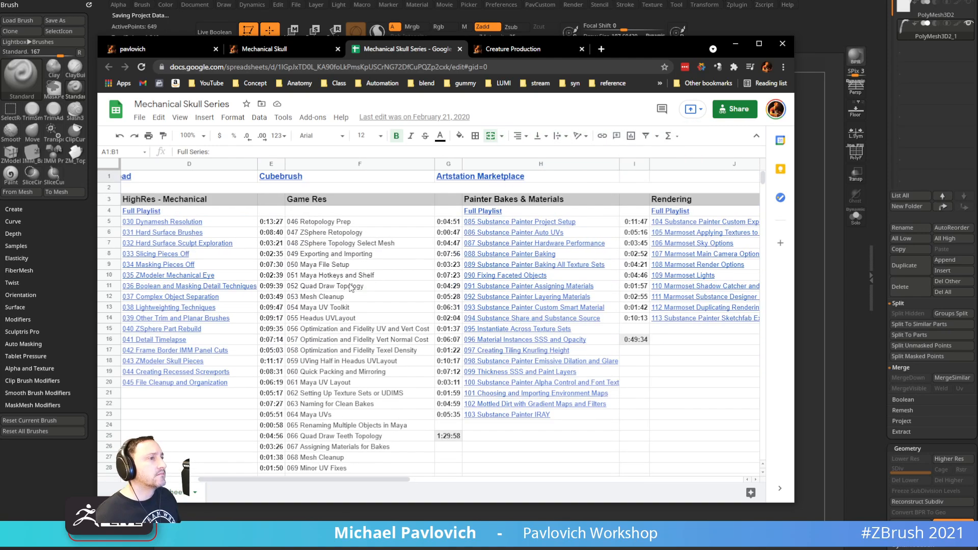
scroll(330, 235, "down", 3)
scroll(330, 235, "up", 3)
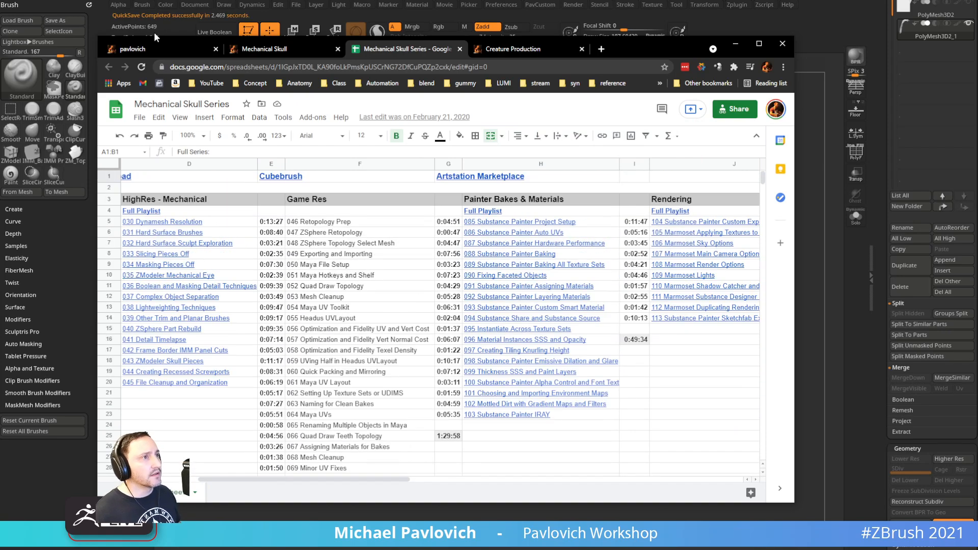
left_click(264, 48)
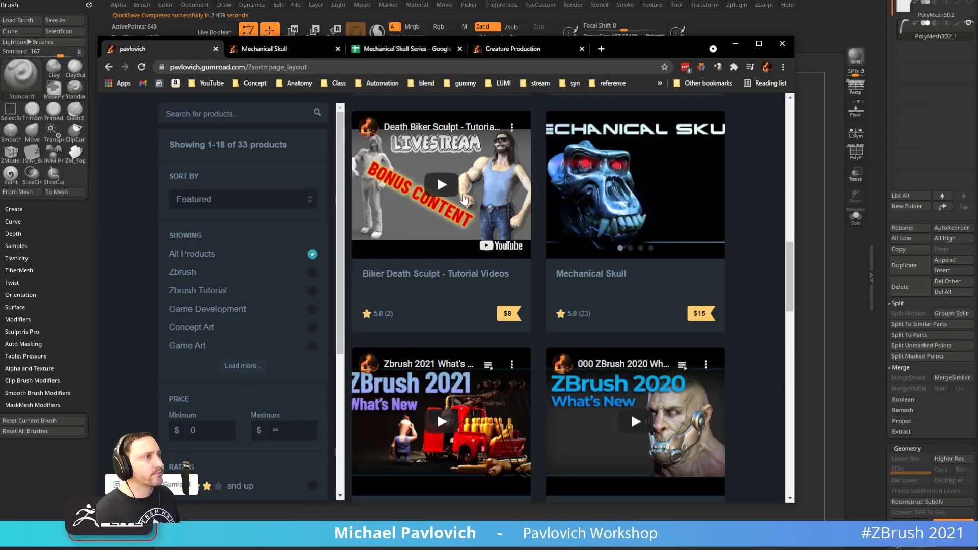
scroll(289, 102, "up", 13)
left_click(375, 65)
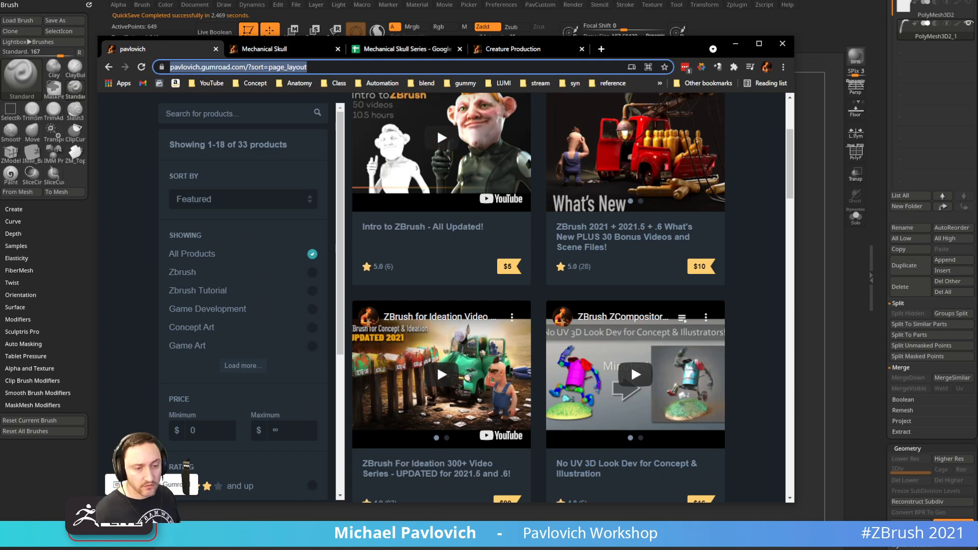
key("alt+Tab")
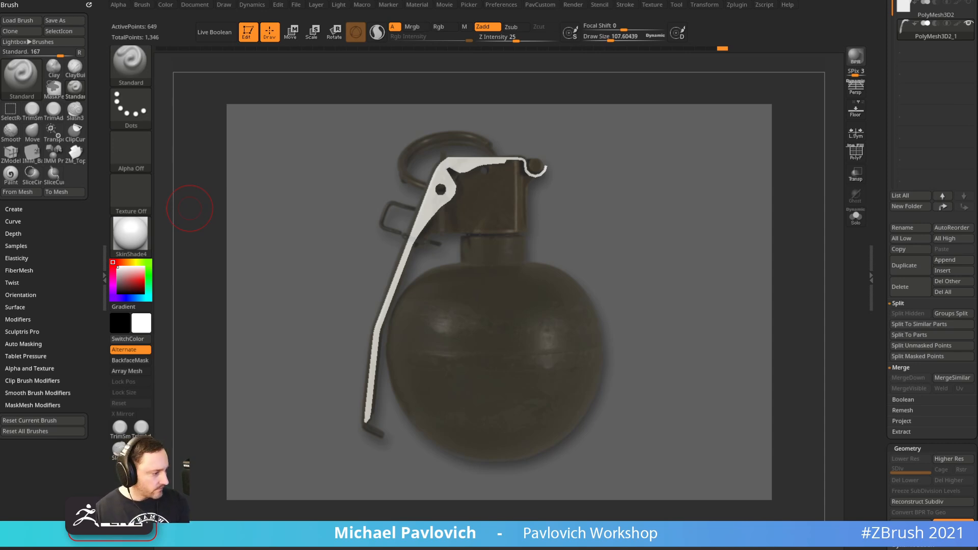
Scroll the YouTube channel's nomad search results, copy its address, and drag the browser off screen
left_click_drag(190, 208, 614, 23)
scroll(397, 204, "down", 4)
scroll(487, 219, "up", 3)
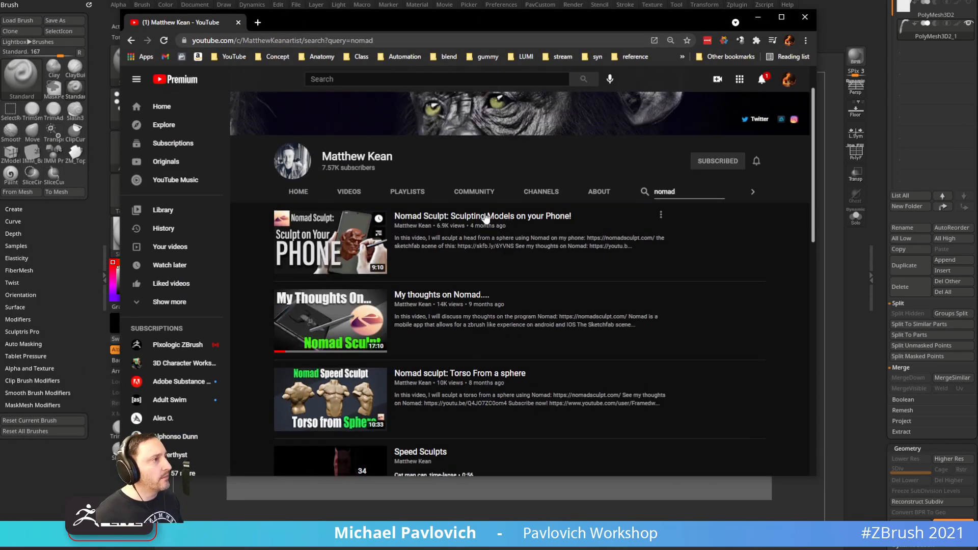
scroll(595, 245, "down", 3)
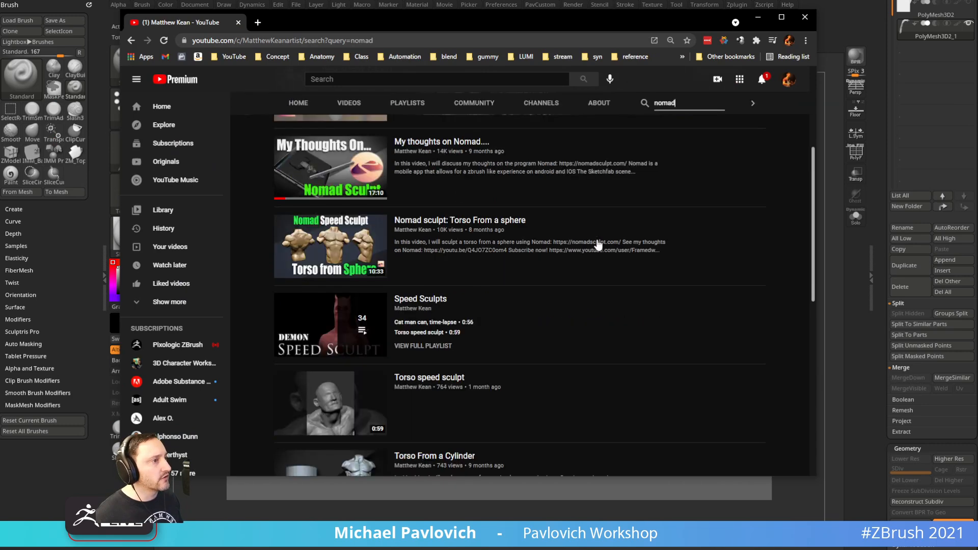
scroll(517, 244, "down", 2)
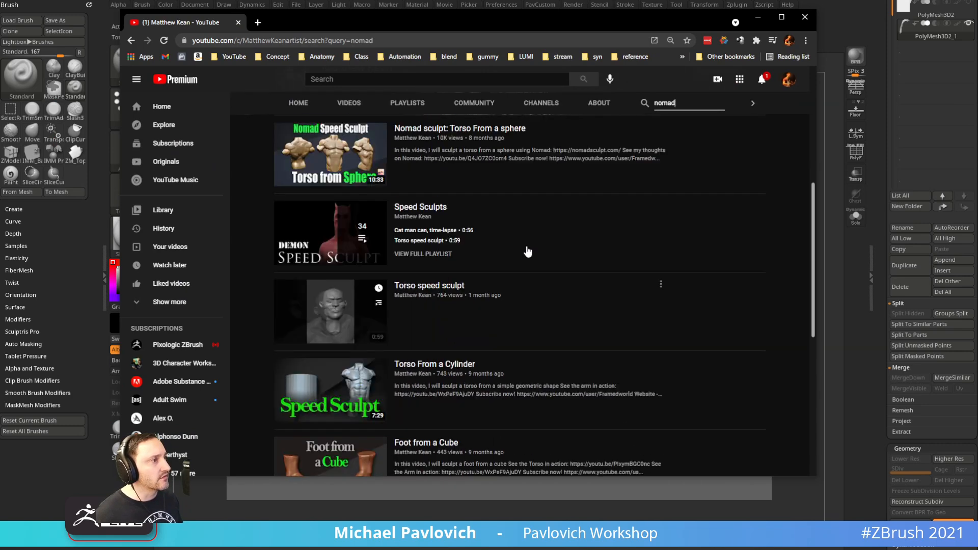
scroll(528, 252, "up", 5)
left_click(412, 41)
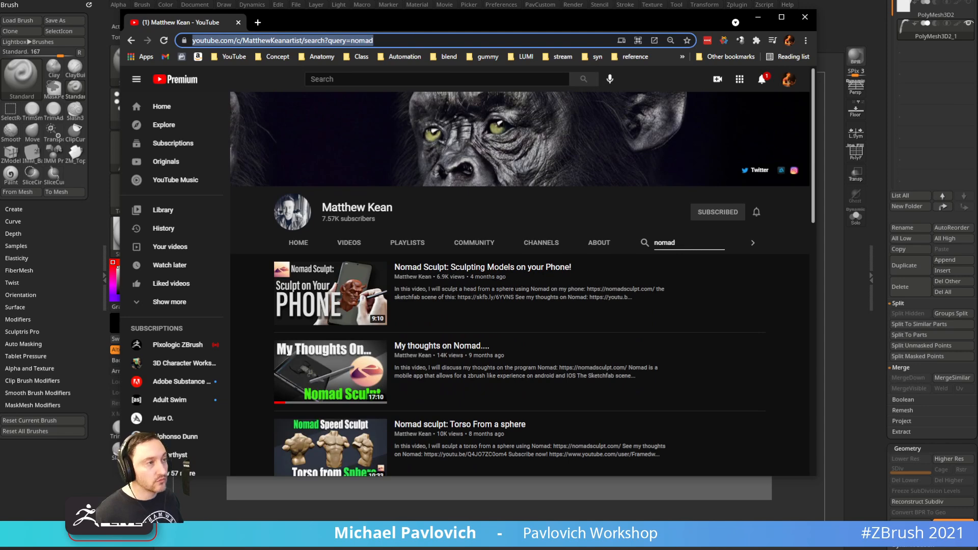
key("alt+Tab")
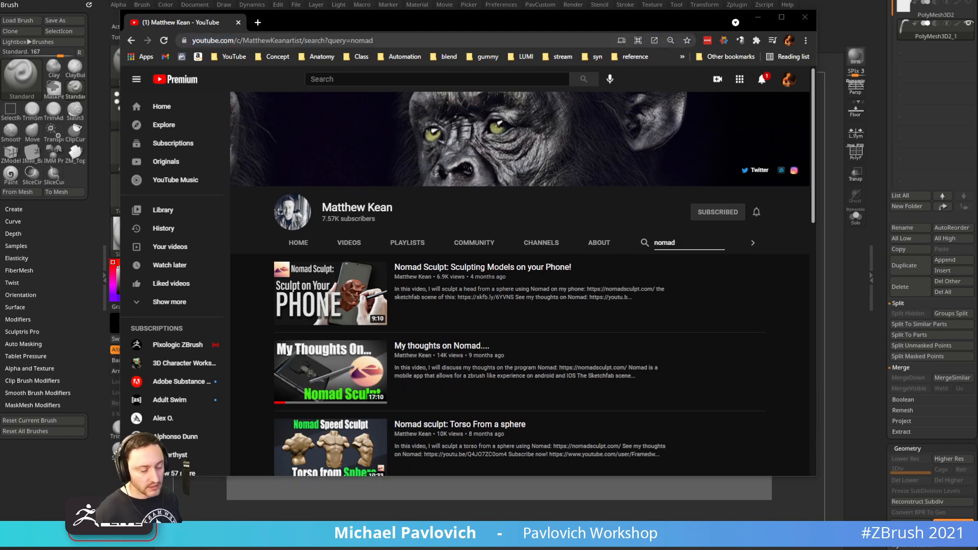
left_click_drag(286, 22, 357, 548)
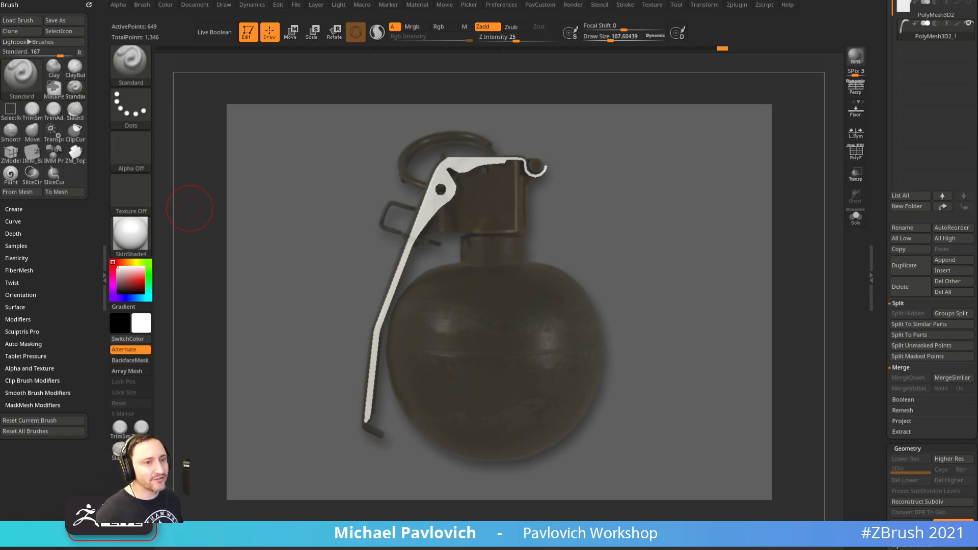
Open the vnlxqc.jpg robot image from File Explorer in XnView and place it over the canvas
key("super+e")
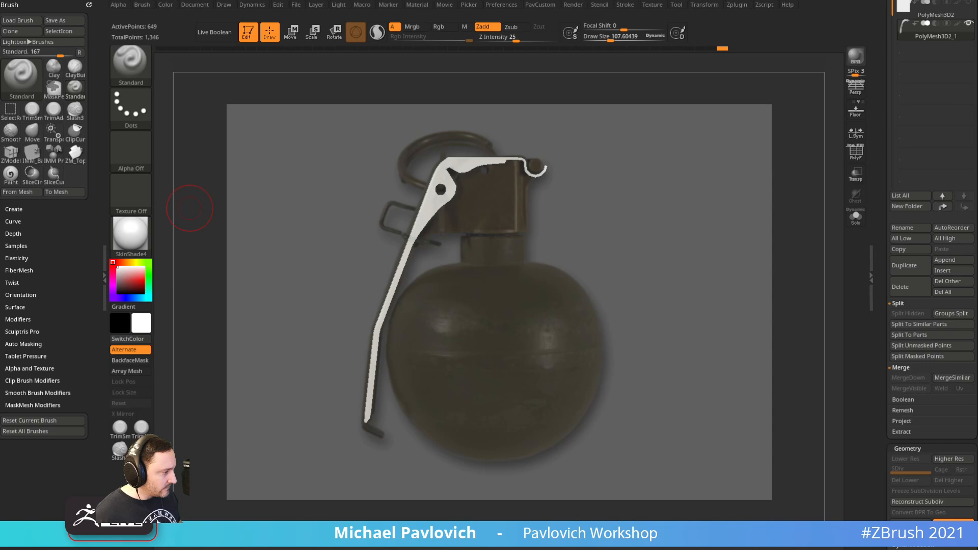
key("alt+Tab")
mouse_move(202, 4)
left_mouse_down()
mouse_move(231, 24)
mouse_move(523, 58)
left_mouse_up()
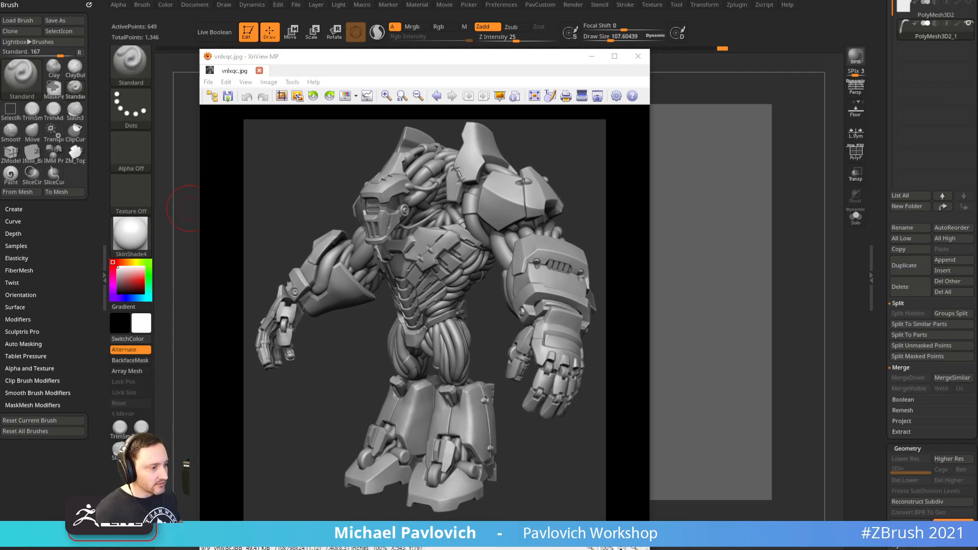
Open the Bird Robot artwork on ArtStation and scroll to its turnarounds
left_click_drag(734, 1, 737, 16)
scroll(589, 233, "down", 6)
scroll(591, 232, "up", 2)
left_click(752, 195)
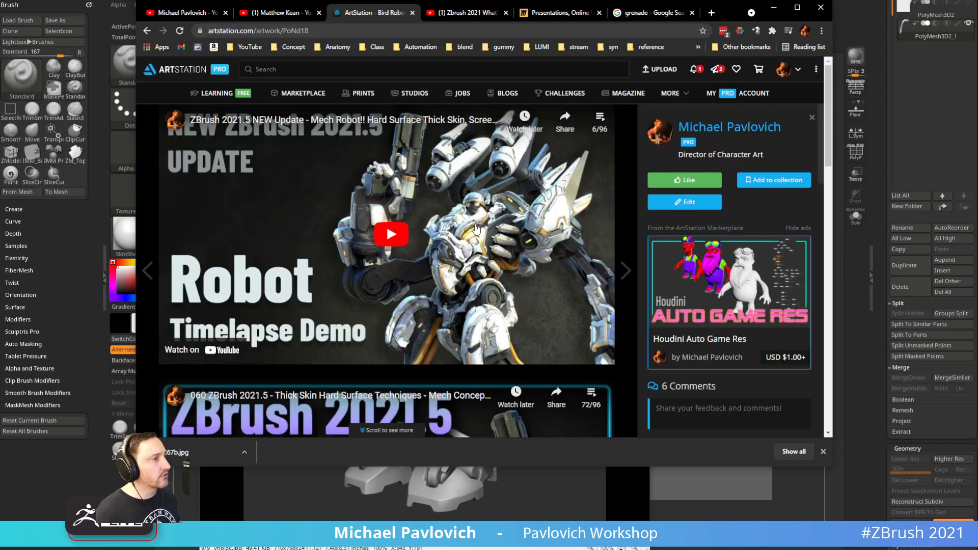
scroll(476, 229, "down", 1)
scroll(476, 229, "down", 10)
scroll(481, 231, "up", 8)
scroll(482, 230, "up", 4)
scroll(476, 237, "down", 15)
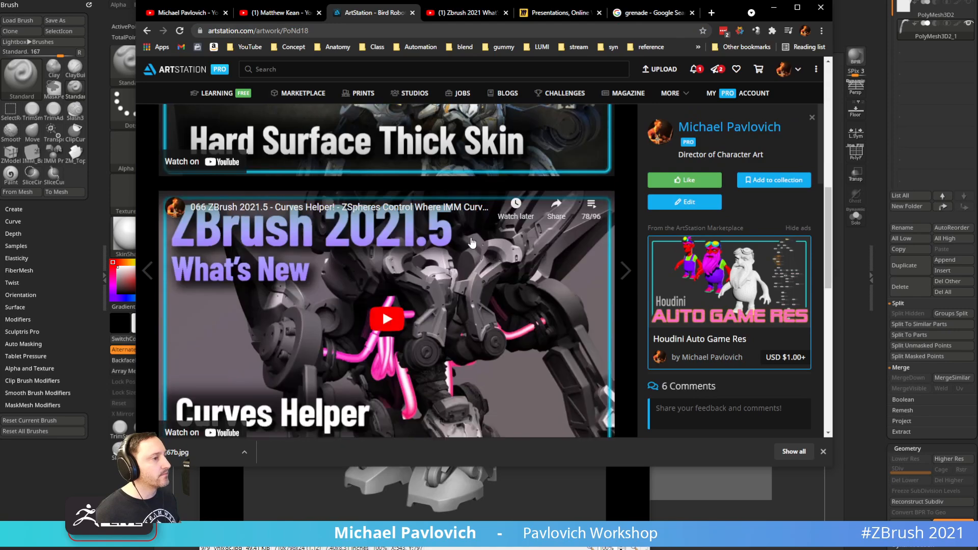
scroll(353, 302, "up", 2)
scroll(345, 304, "down", 2)
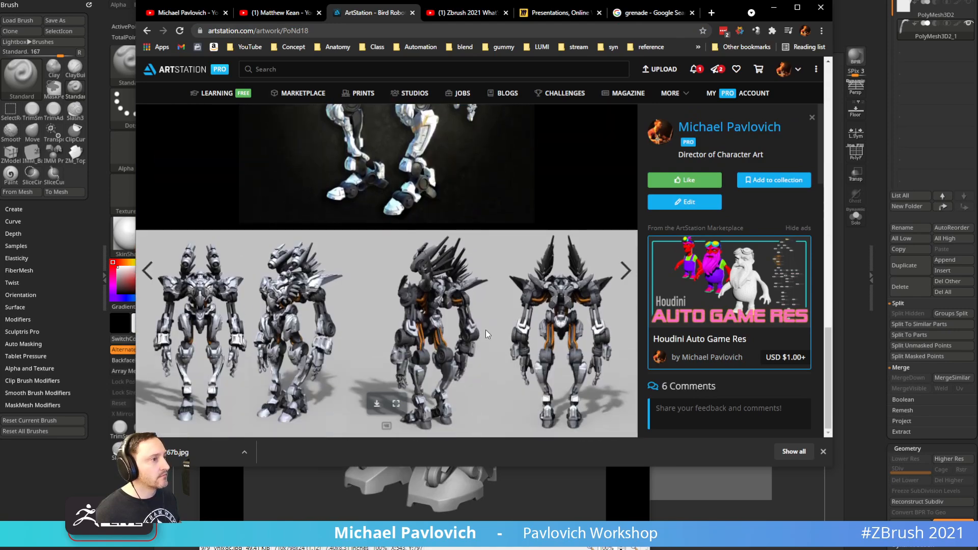
View the Bird Robot turnaround image at full size, then minimize Chrome
left_click(396, 404)
left_click(479, 288)
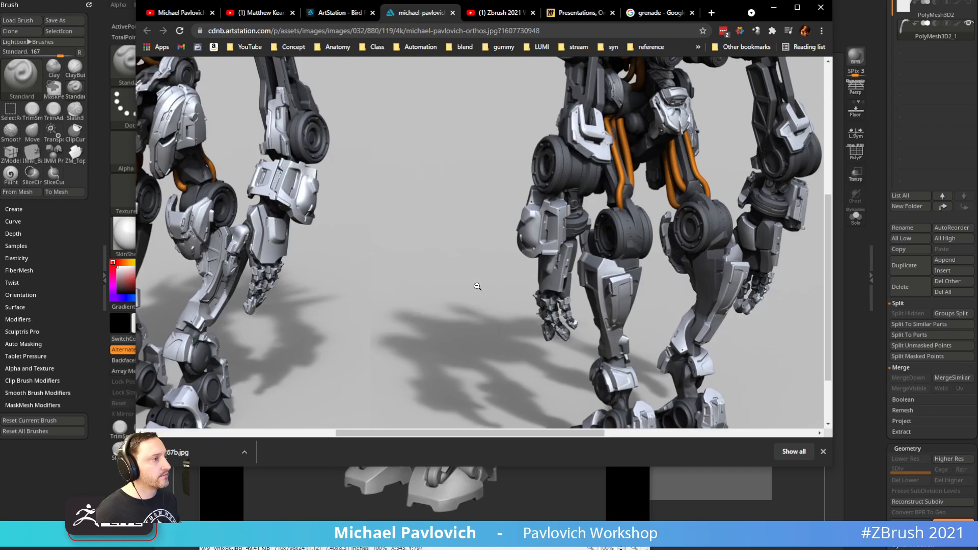
left_click_drag(357, 434, 165, 432)
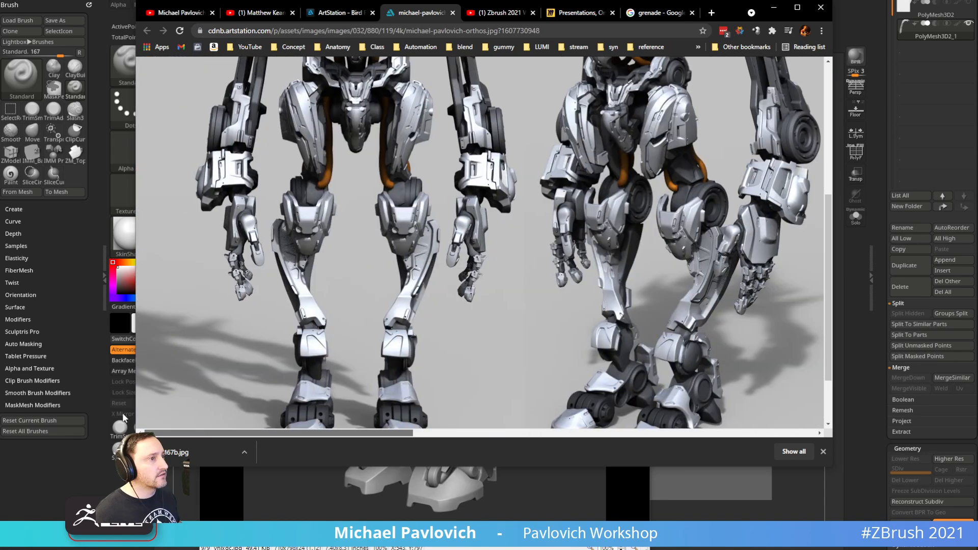
scroll(316, 238, "up", 5)
scroll(388, 194, "down", 3)
scroll(566, 367, "up", 3)
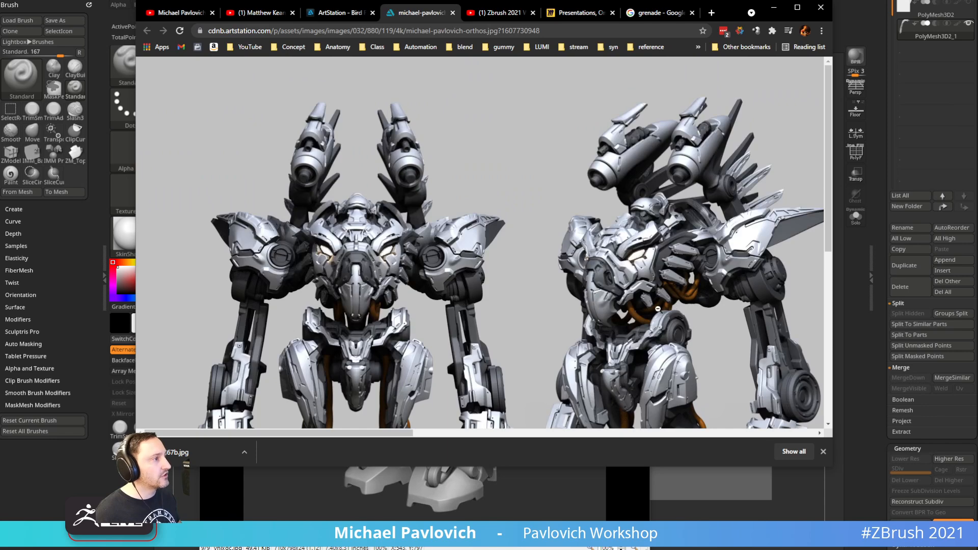
left_click(774, 8)
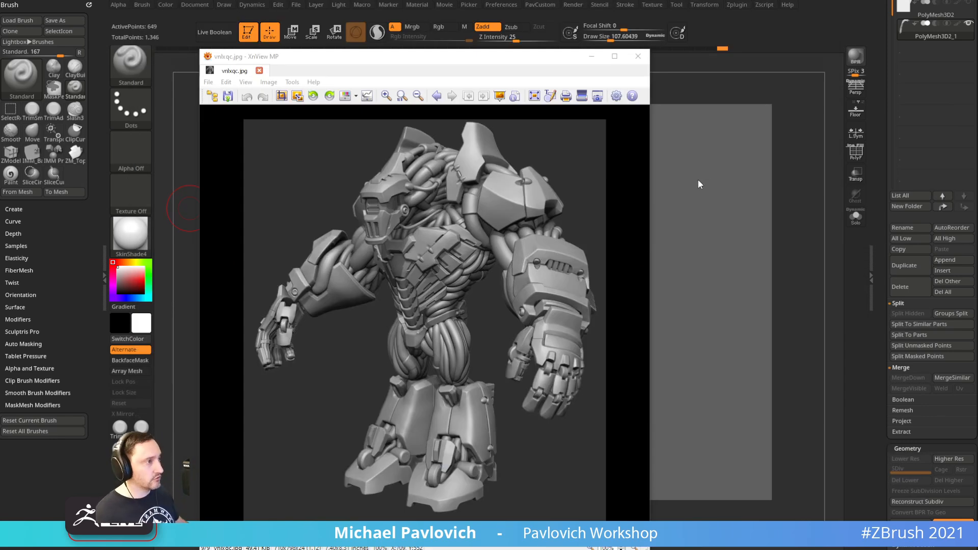
Drag the XnView robot picture window's top edge down to shrink it off the canvas
left_click_drag(565, 50, 492, 549)
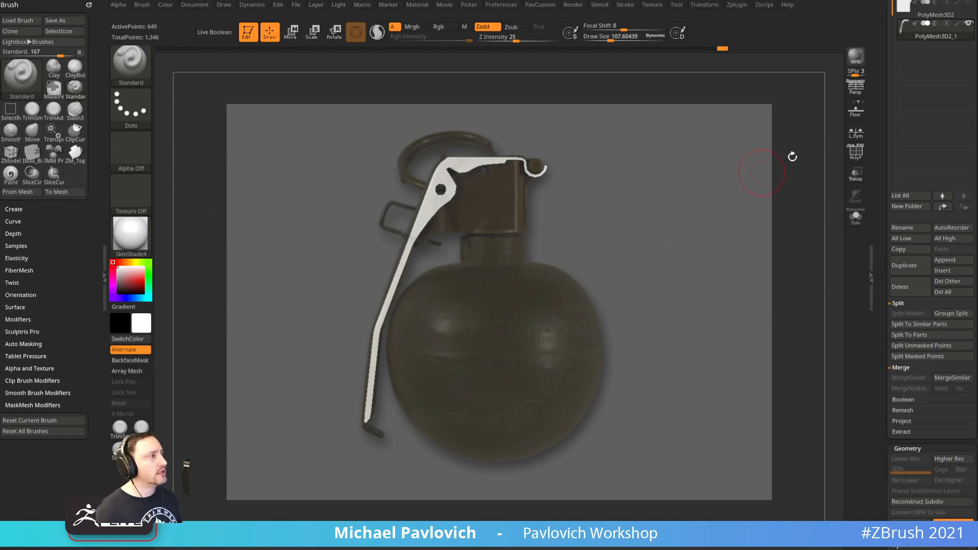
Turn on PolyF, hide the grenade reference, zoom to the lever with brush size ~38, and reveal Load Tool
key("shift+f")
key("shift+z")
right_click_drag(615, 213, 645, 298, "ctrl")
right_click_drag(528, 240, 587, 403, "alt")
key("s")
key("s")
left_click(561, 341)
mouse_move(567, 357)
right_mouse_down("alt")
mouse_move(572, 322)
mouse_move(587, 313)
right_mouse_up("alt")
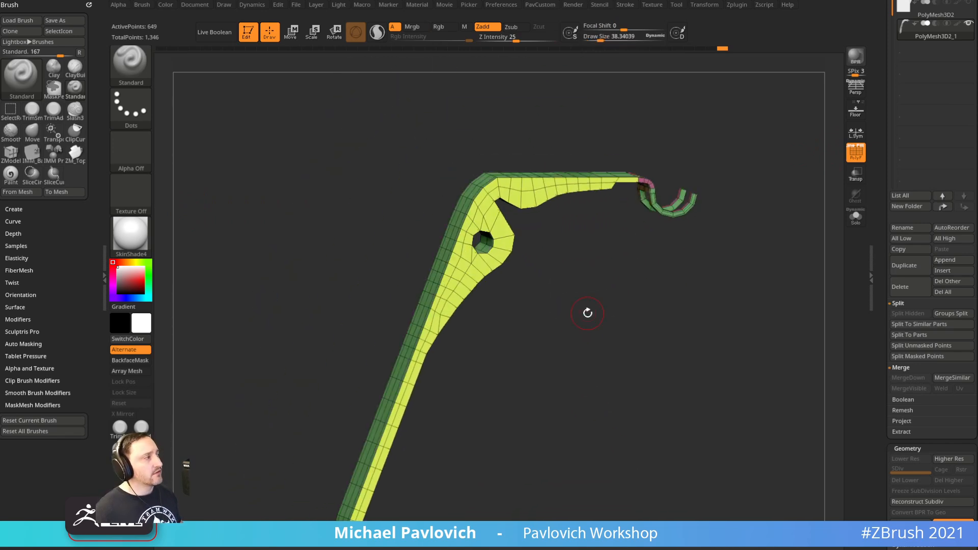
left_click_drag(611, 549, 520, 549)
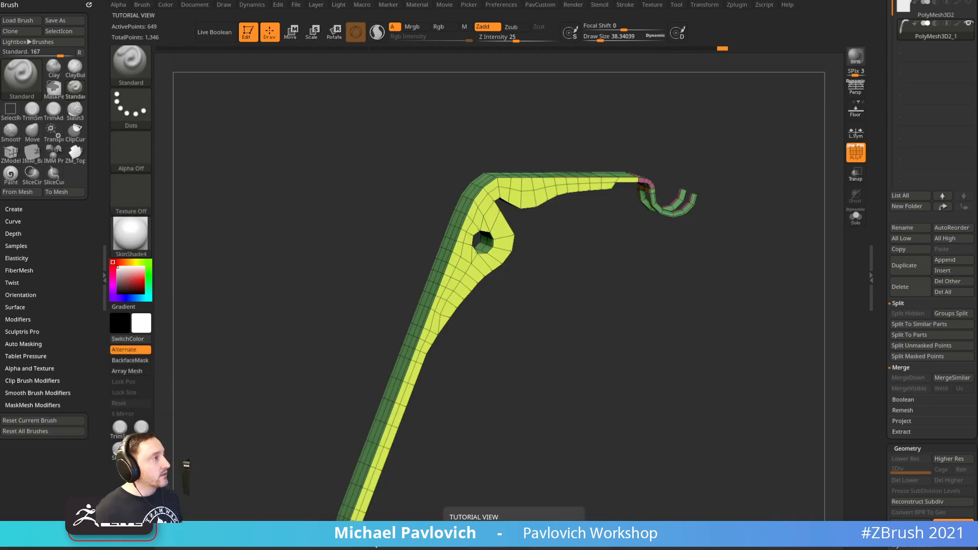
left_click_drag(884, 126, 845, 428)
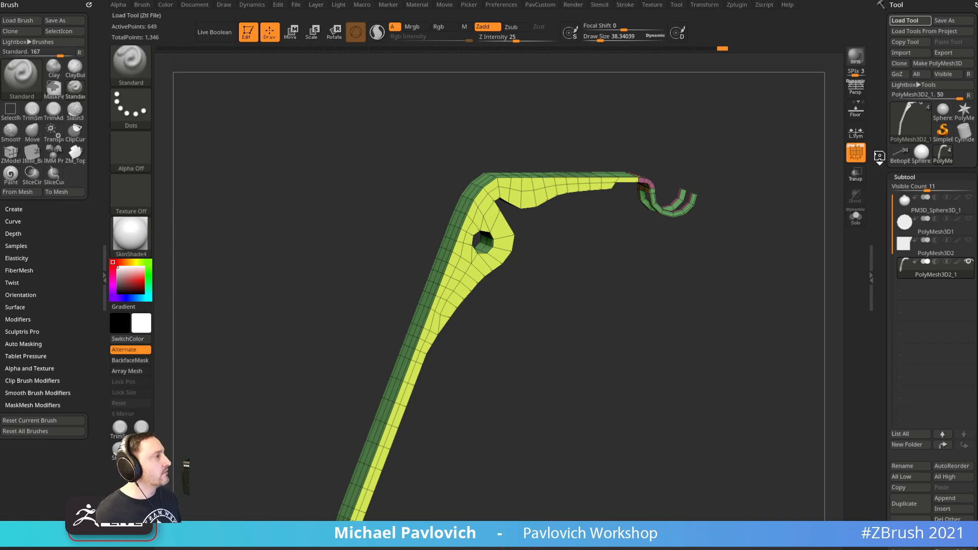
QuickSave the grenade project, turn off PolyF, frame the robot, and apply StartupMaterial
key("ctrl+s")
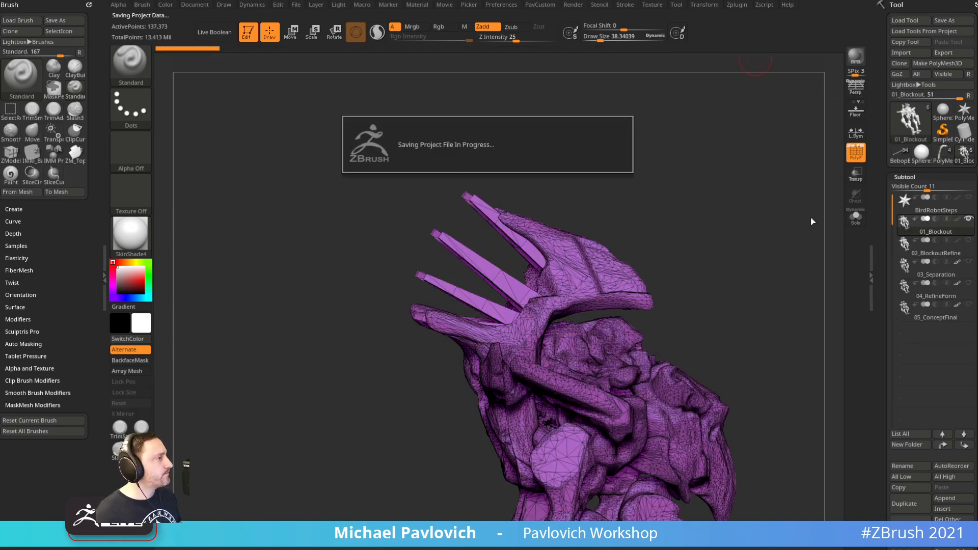
left_click(858, 158)
right_click_drag(728, 216, 770, 298, "shift")
key("f")
left_click(131, 233)
left_click(185, 246)
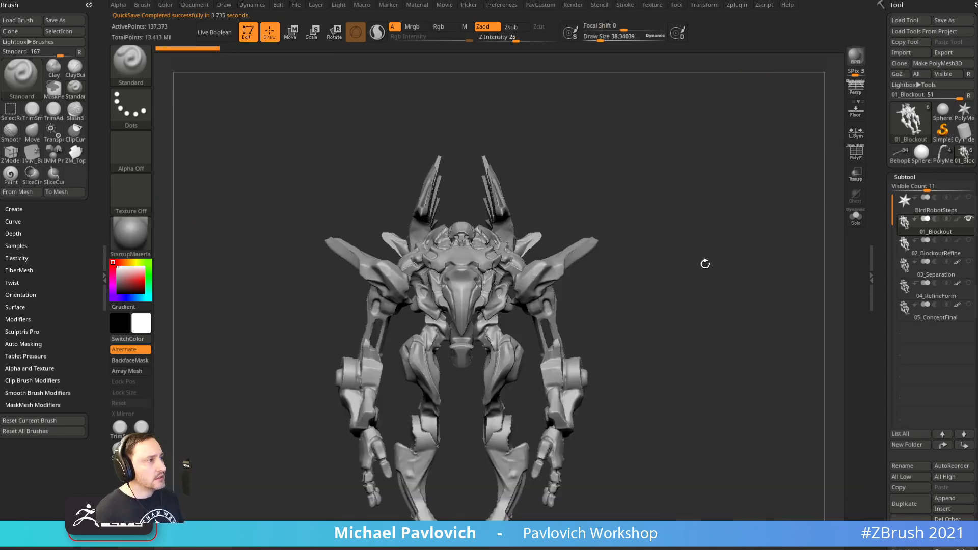
Hide the 01_Blockout stage and set the brush size to 49.35
left_click_drag(693, 237, 742, 238)
left_click(943, 231)
right_click_drag(759, 295, 640, 287)
key("s")
left_click_drag(639, 287, 645, 286)
right_click_drag(644, 287, 606, 300)
right_click_drag(607, 300, 660, 299, "ctrl")
key("s")
left_click_drag(660, 300, 656, 300)
Lower the brush size to 43.67 and switch the robot to its 02_BlockoutRefine stage
mouse_move(706, 286)
right_mouse_down()
mouse_move(590, 283)
mouse_move(712, 287)
mouse_move(691, 300)
right_mouse_up()
key("s")
left_click_drag(691, 300, 688, 300)
key("s")
mouse_move(935, 255)
right_click_drag(693, 234, 588, 199)
left_click(937, 245)
right_click_drag(641, 239, 719, 278)
Switch to the 03_Separation stage and set the brush size to 52.33, then 75.64
left_click(932, 275)
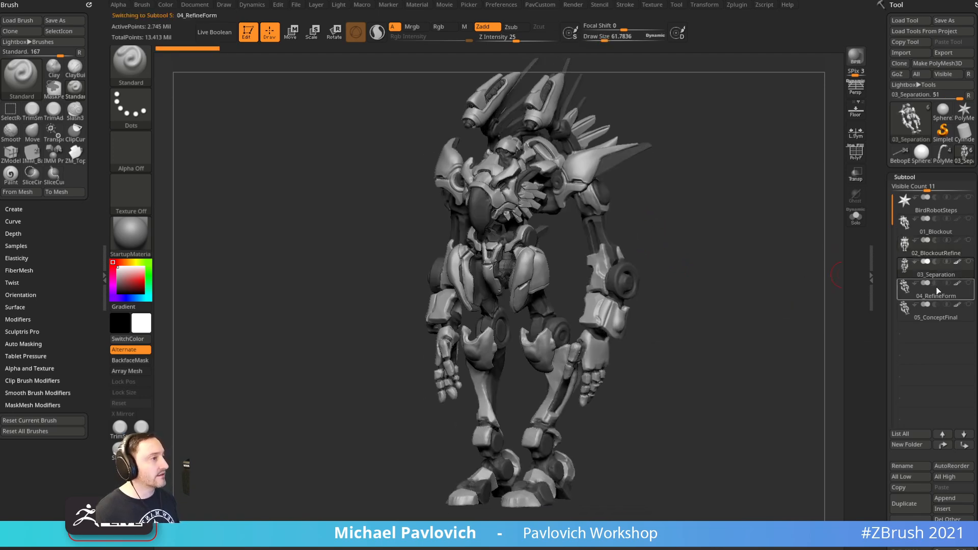
key("s")
left_click_drag(679, 220, 686, 218)
key("s")
left_click_drag(684, 217, 680, 216)
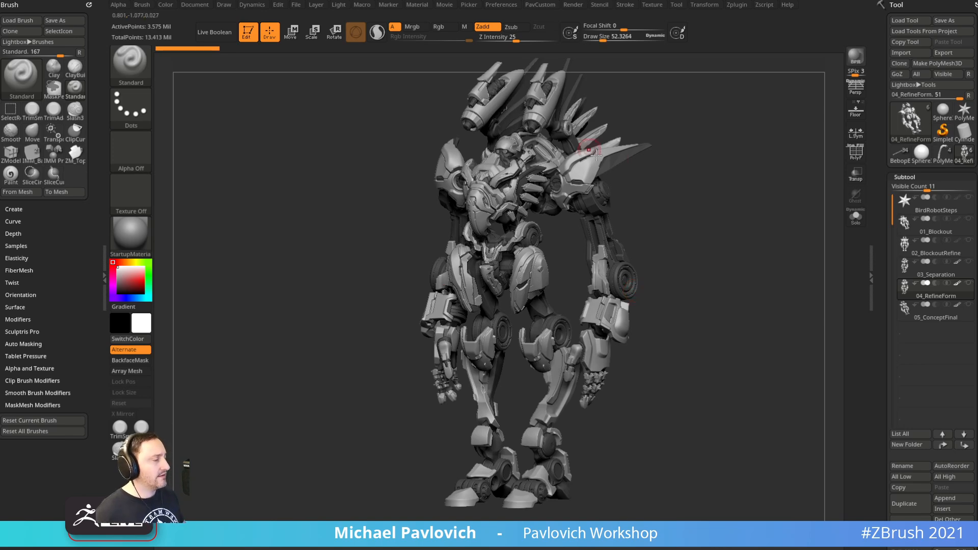
key("s")
left_click_drag(652, 186, 652, 184)
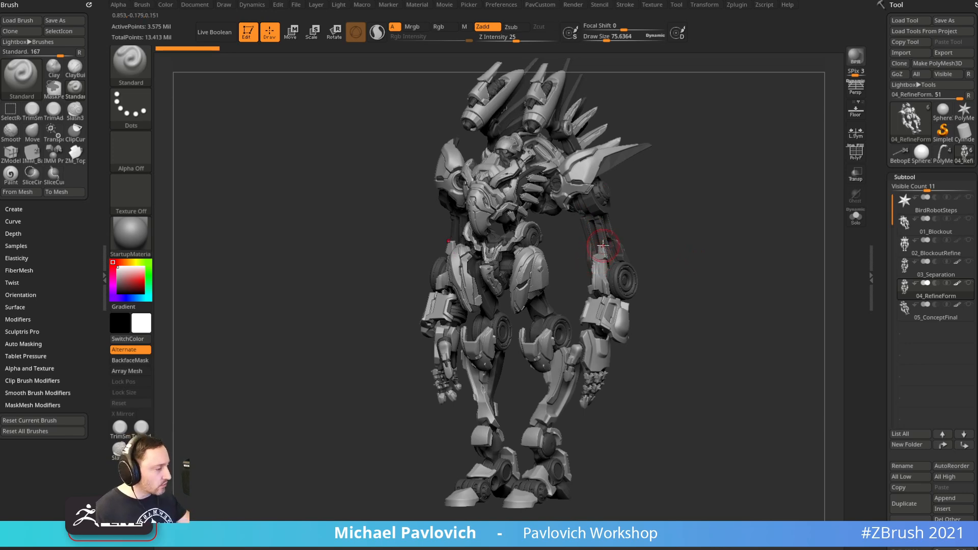
Rotate the robot to front view and zoom into its torso and arms
mouse_move(683, 262)
left_mouse_down()
mouse_move(651, 275)
mouse_move(747, 271)
mouse_move(696, 267)
mouse_move(711, 327)
left_mouse_up()
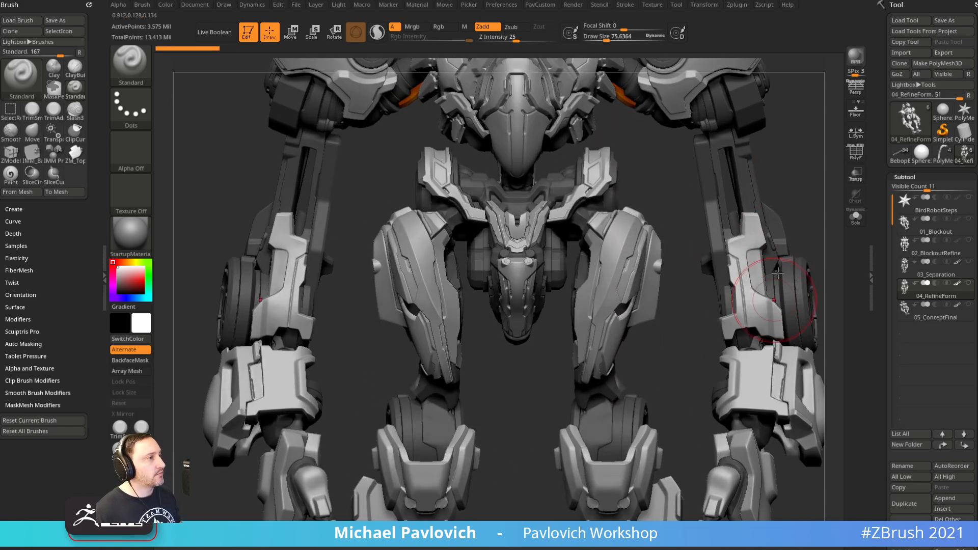
left_click_drag(814, 135, 786, 305, "alt")
mouse_move(931, 320)
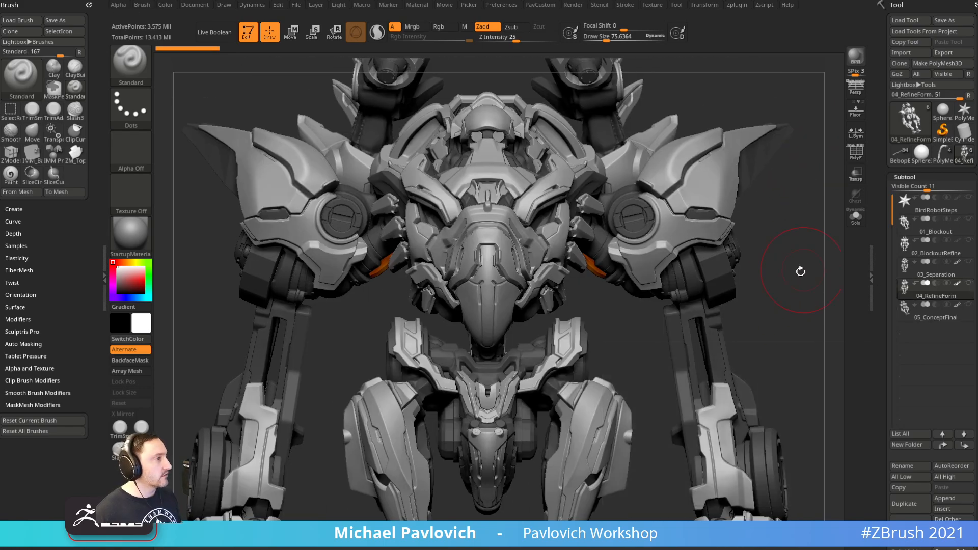
left_click_drag(803, 271, 791, 279)
Show the 05_ConceptFinal stage, turn the robot around, and drag the turnaround browser over it
left_click(917, 312)
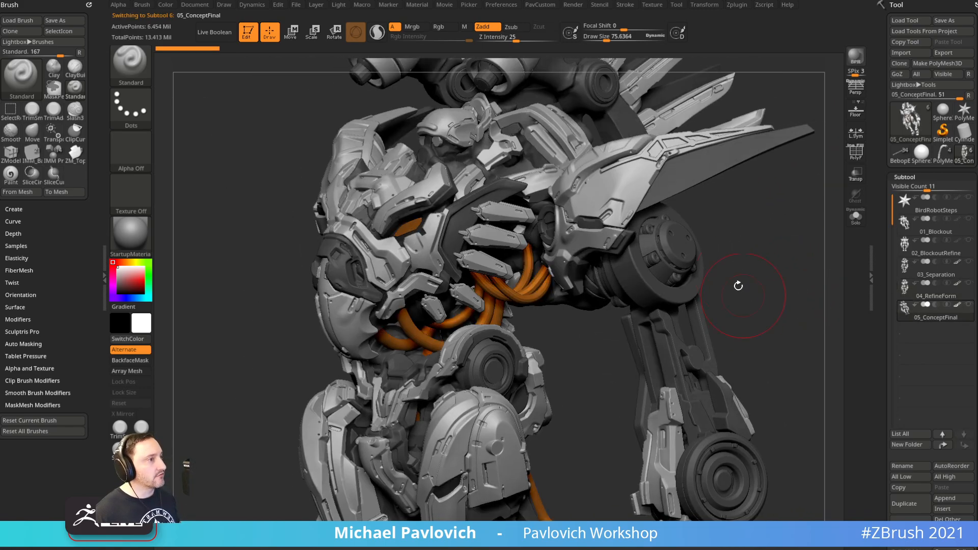
left_click_drag(734, 264, 907, 268)
left_click_drag(795, 277, 748, 197, "alt")
mouse_move(751, 242)
left_mouse_down("shift")
mouse_move(769, 260)
mouse_move(497, 298)
left_mouse_up("shift")
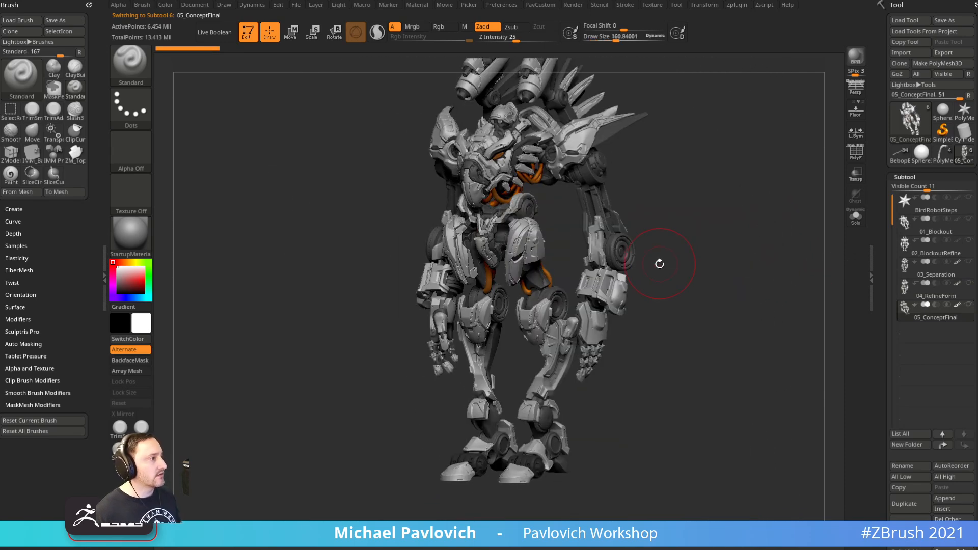
left_click_drag(737, 269, 750, 237)
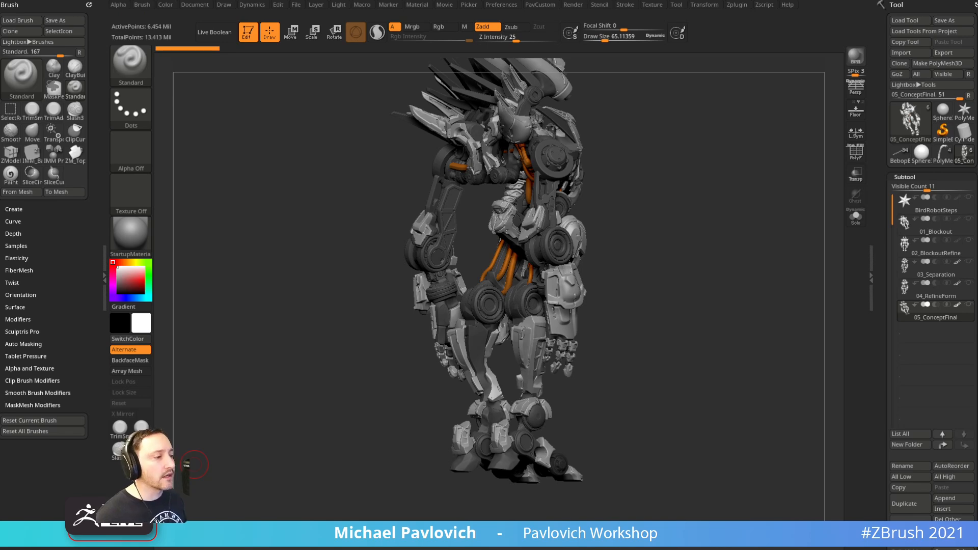
left_click_drag(560, 549, 590, 106)
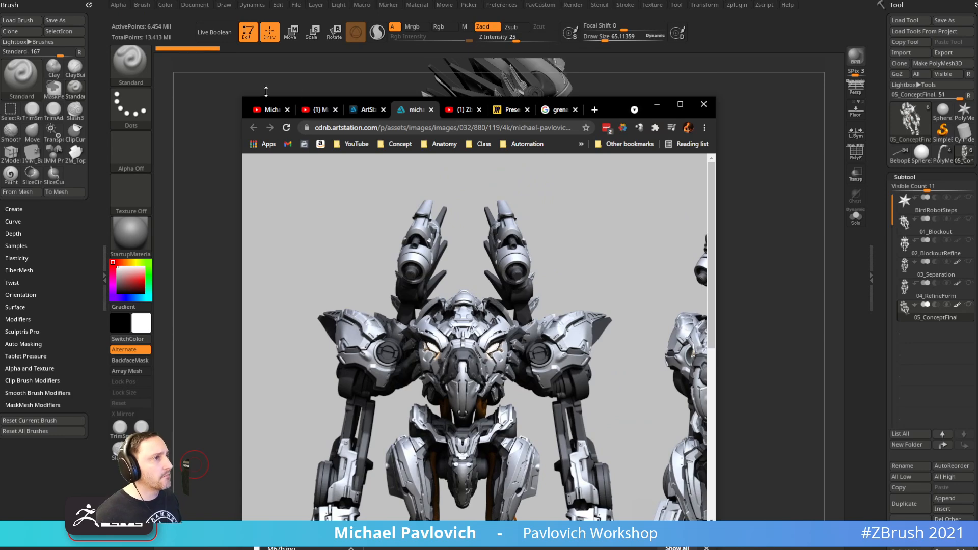
Enlarge the reference browser, dismiss the download notice, and close the orthos image tab
left_click_drag(250, 98, 1, 1)
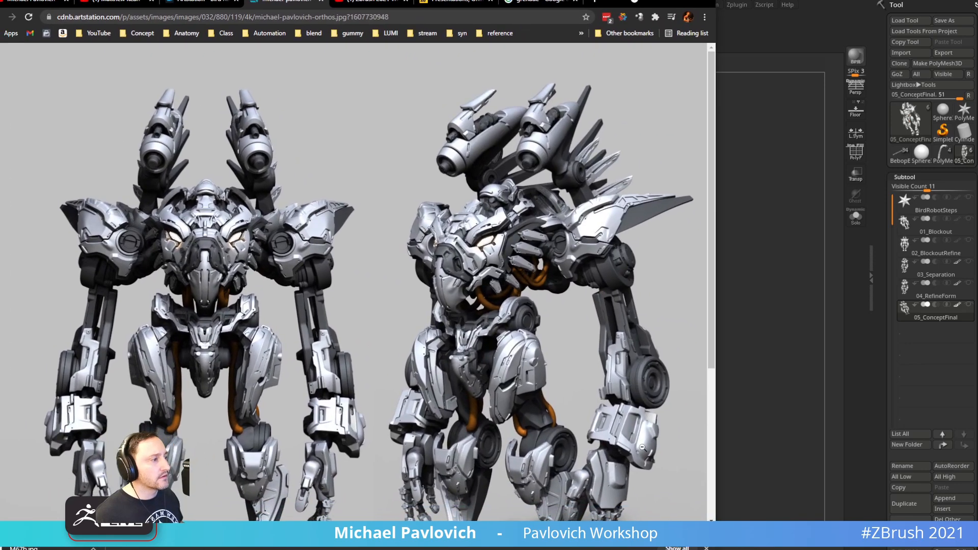
left_click_drag(716, 549, 977, 549)
left_click(976, 536)
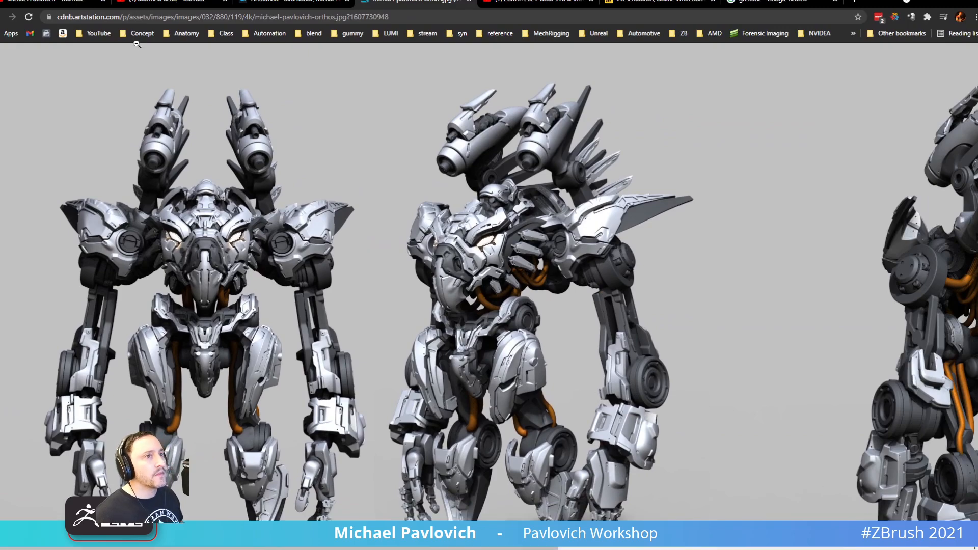
middle_click(434, 2)
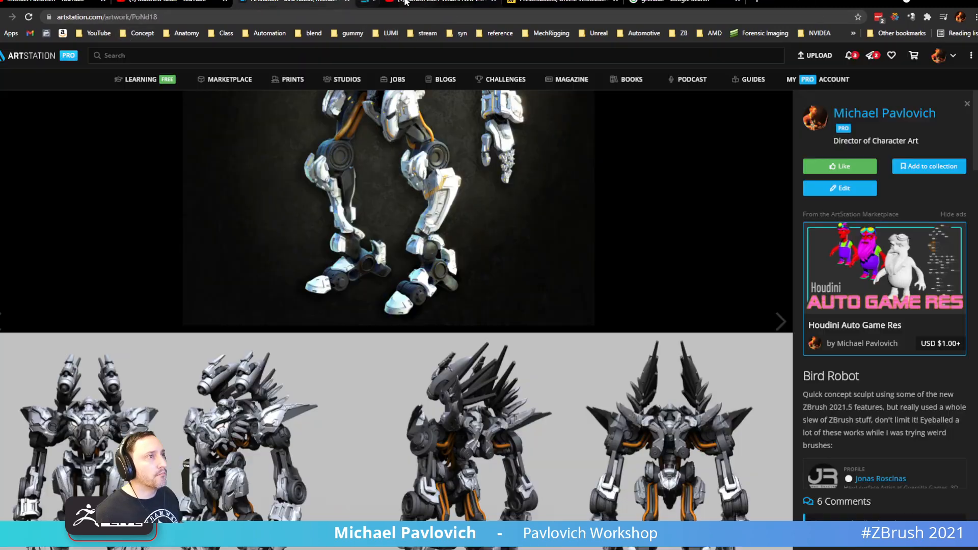
left_click(54, 2)
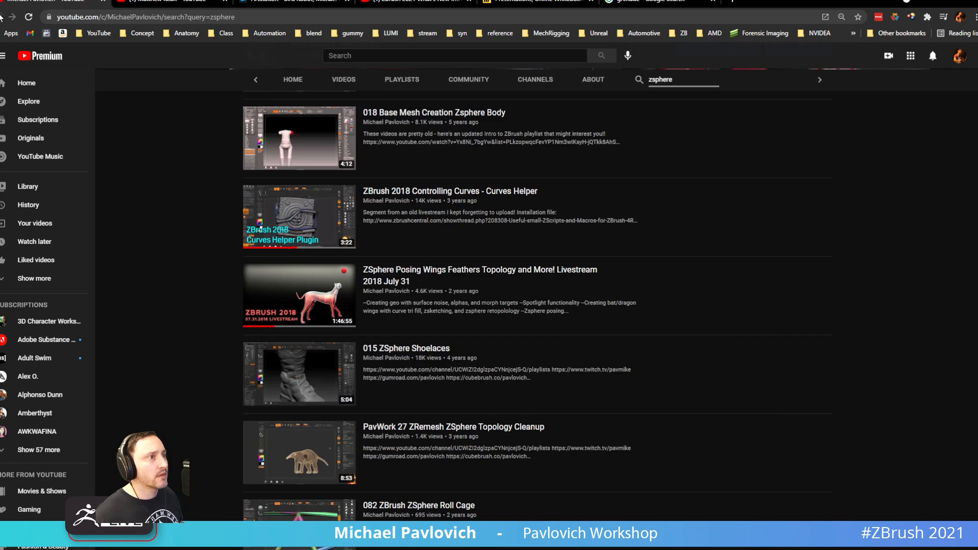
left_click(288, 3)
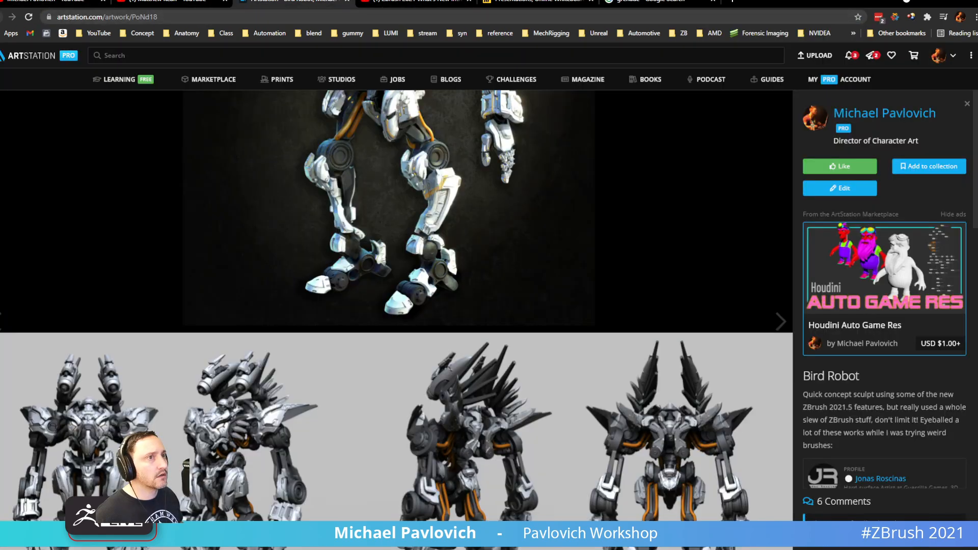
Return to the portfolio and open the ZBrush 2021.5 What's New page's video playlist
key("alt+Left")
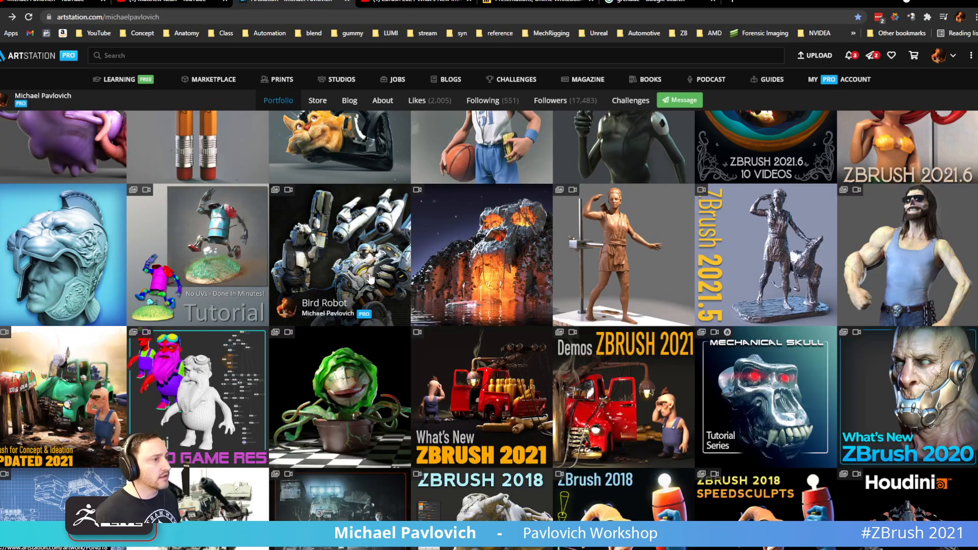
scroll(371, 279, "up", 2)
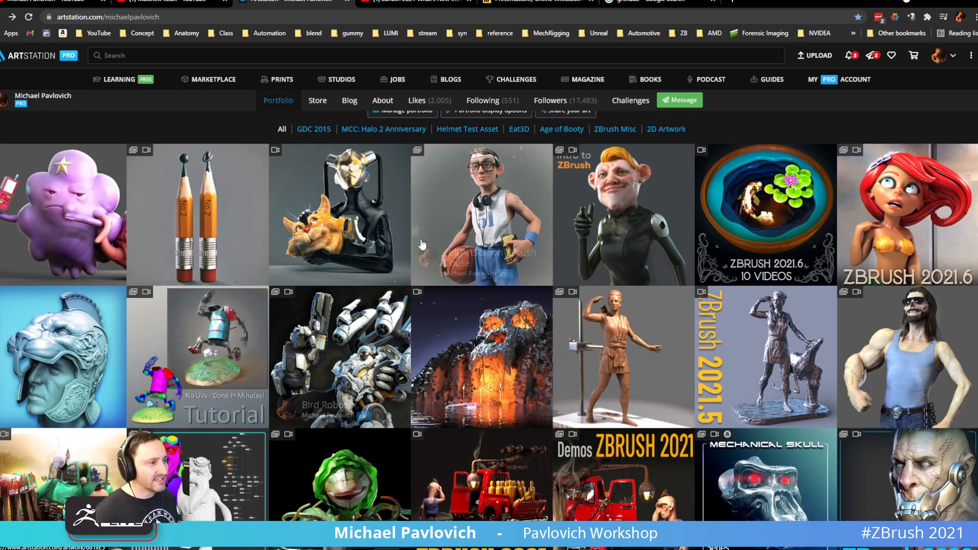
scroll(423, 245, "down", 2)
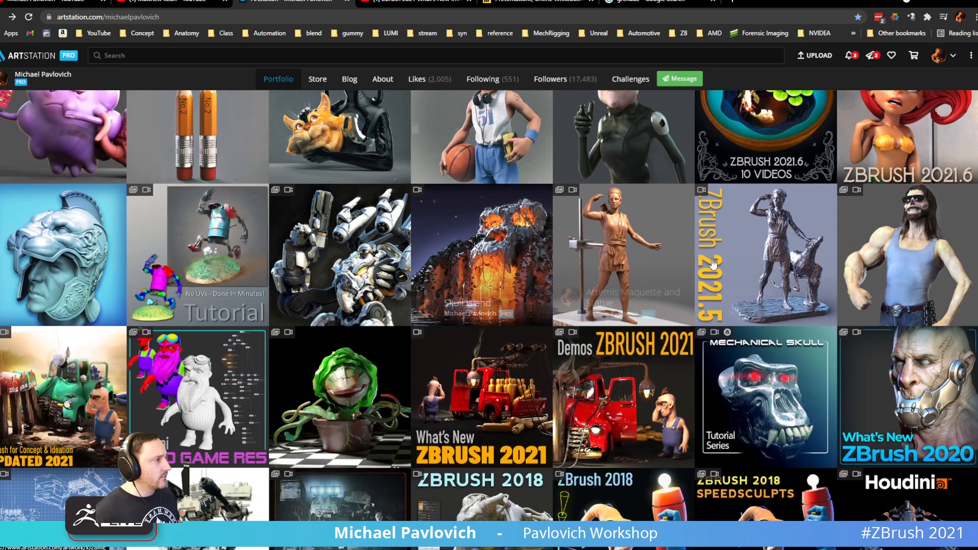
left_click(752, 238)
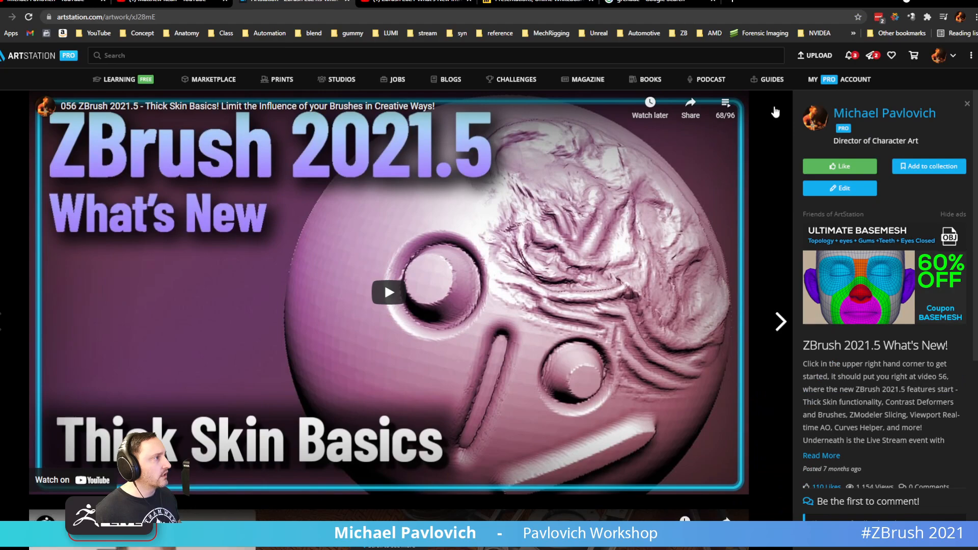
left_click(726, 104)
scroll(645, 314, "down", 10)
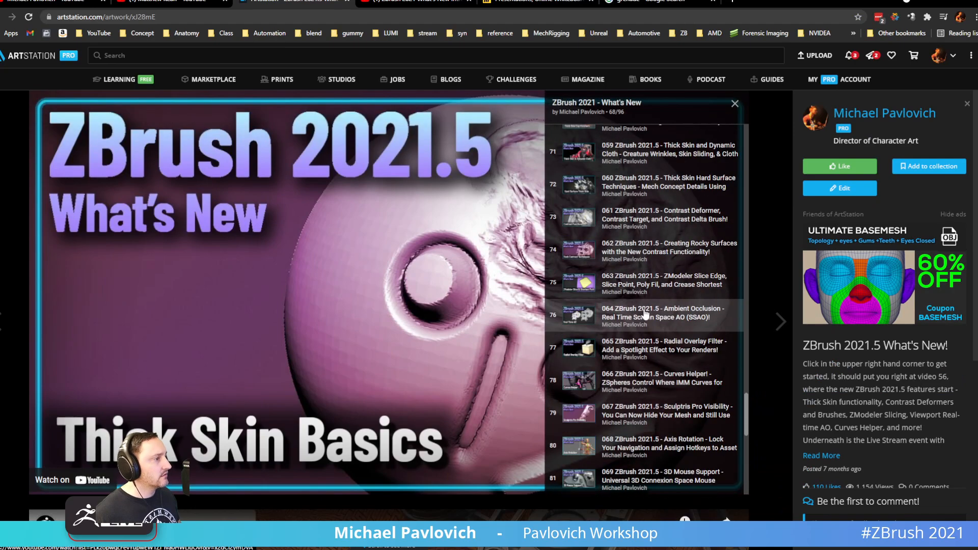
scroll(645, 313, "down", 5)
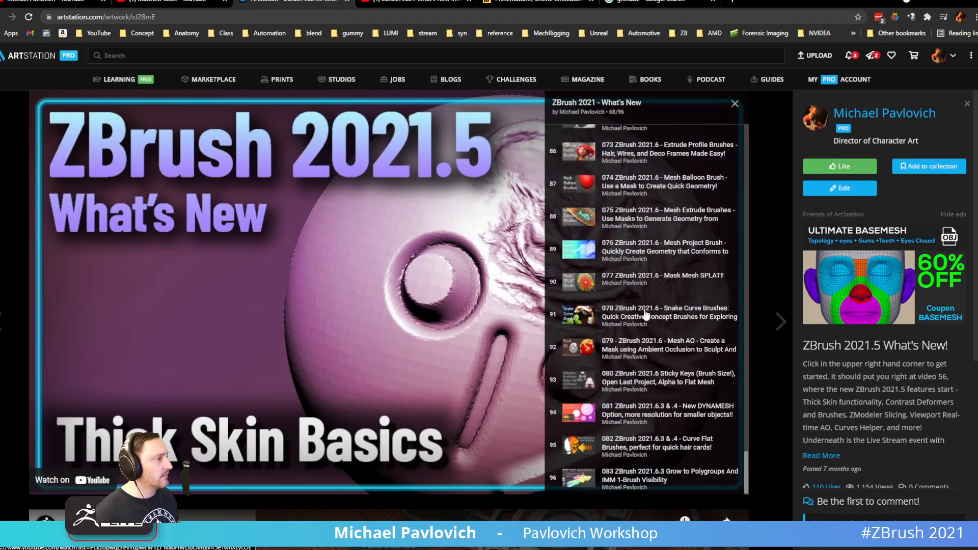
scroll(720, 356, "up", 8)
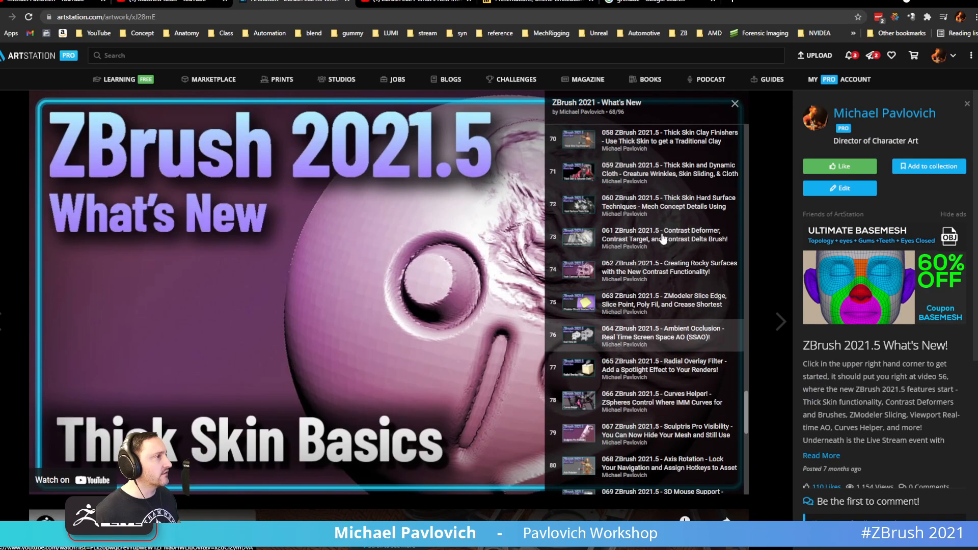
scroll(612, 183, "up", 3)
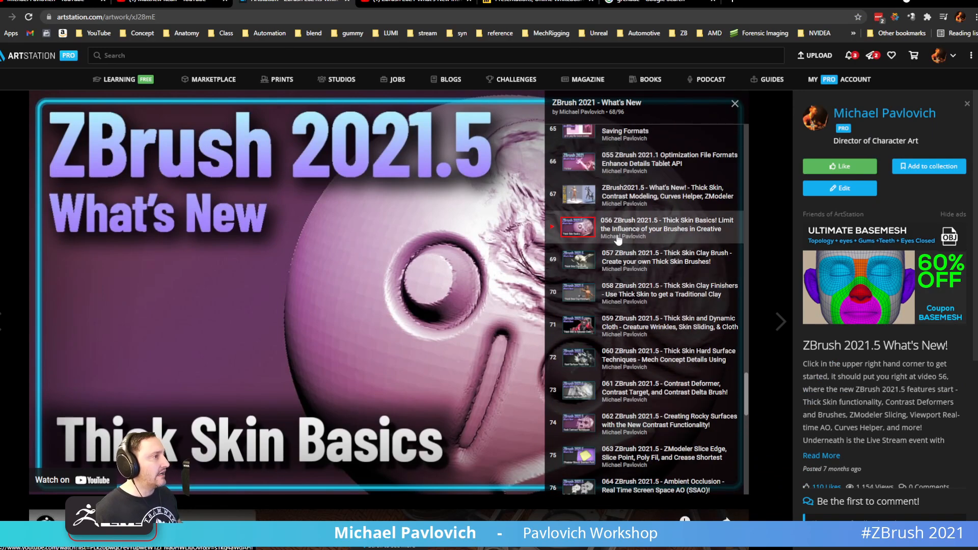
scroll(648, 246, "up", 1)
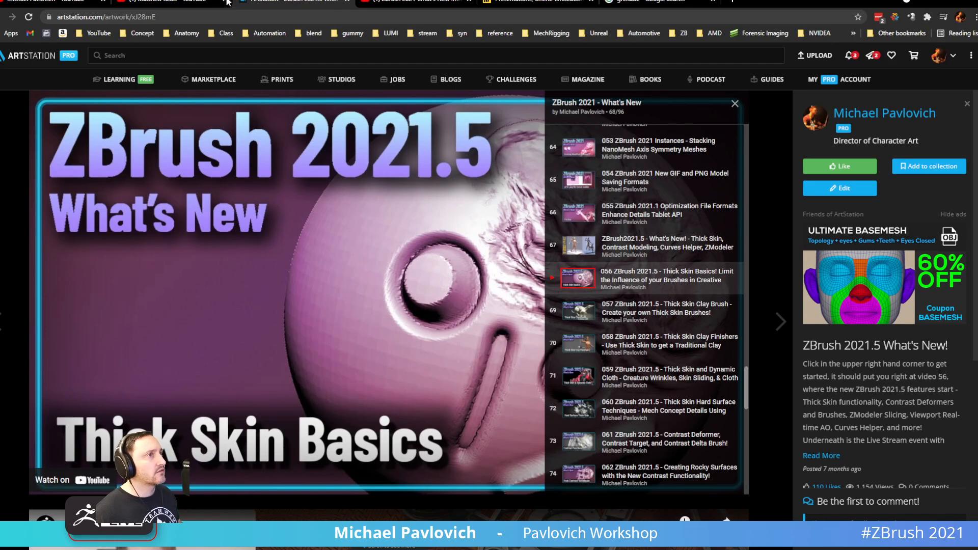
left_click(64, 2)
Move the browser aside and orbit the bird robot to view its head and orange cables
left_click_drag(840, 5, 861, 549)
mouse_move(699, 249)
left_mouse_down()
mouse_move(659, 208)
mouse_move(749, 166)
mouse_move(788, 221)
mouse_move(780, 342)
mouse_move(784, 275)
left_mouse_up()
key("s")
left_click_drag(638, 345, 625, 346)
mouse_move(680, 399)
left_mouse_down()
mouse_move(609, 363)
mouse_move(622, 360)
mouse_move(614, 369)
left_mouse_up()
key("s")
mouse_move(613, 401)
left_mouse_down()
mouse_move(644, 417)
mouse_move(710, 400)
mouse_move(709, 382)
mouse_move(672, 377)
mouse_move(600, 395)
mouse_move(661, 453)
mouse_move(607, 393)
mouse_move(591, 354)
left_mouse_up()
mouse_move(662, 349)
left_mouse_down()
mouse_move(647, 418)
mouse_move(698, 382)
mouse_move(645, 347)
left_mouse_up()
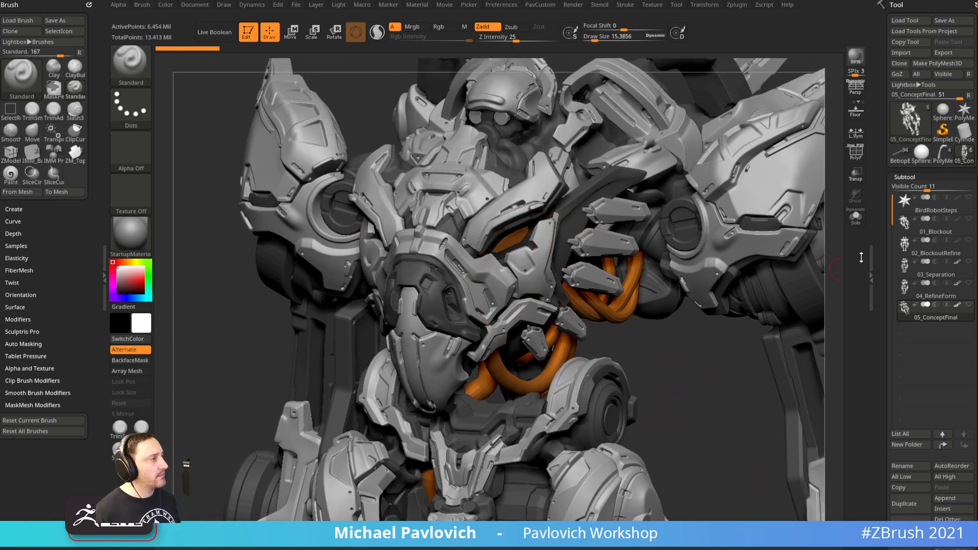
Briefly show and hide the polygroup colours on the robot
left_click(856, 151)
left_click(856, 151)
left_click_drag(694, 369, 572, 305)
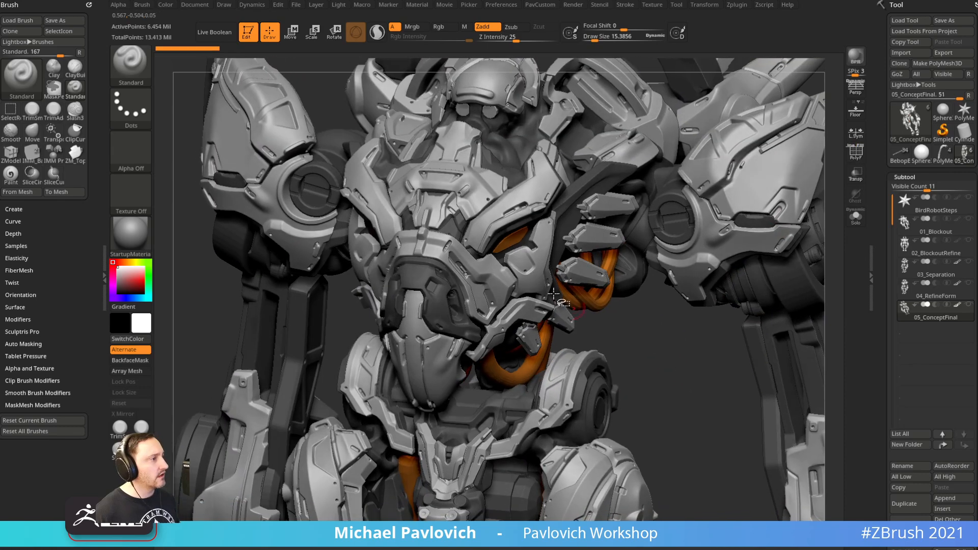
Isolate the armour plate polygroup, split it into its own subtool and frame it
left_click(538, 271, "ctrl+shift")
key("space")
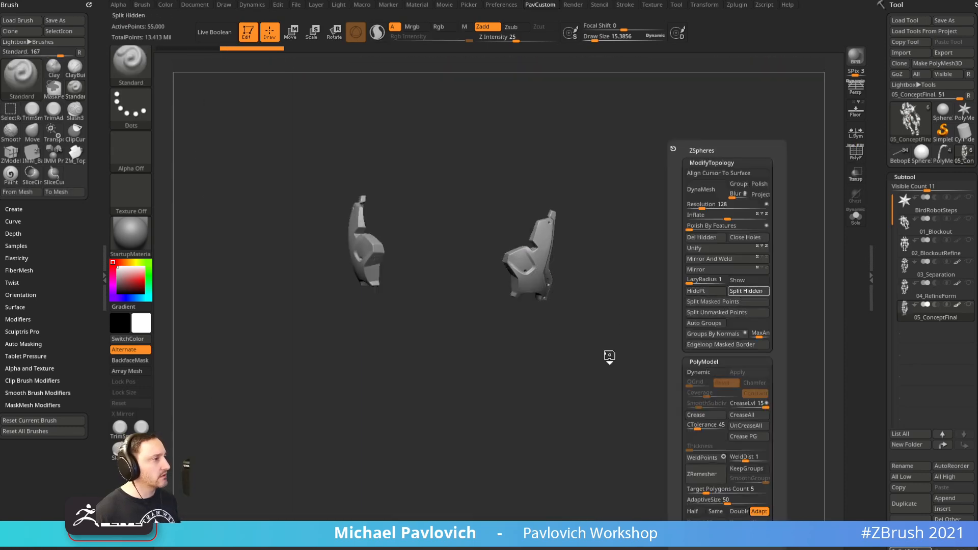
key("f")
key("s")
key("s")
left_click_drag(673, 300, 674, 299)
Orbit around the isolated plate to inspect its bevels, bolt holes and slot
mouse_move(671, 296)
left_mouse_down()
mouse_move(651, 292)
mouse_move(718, 282)
mouse_move(656, 285)
mouse_move(593, 255)
left_mouse_up()
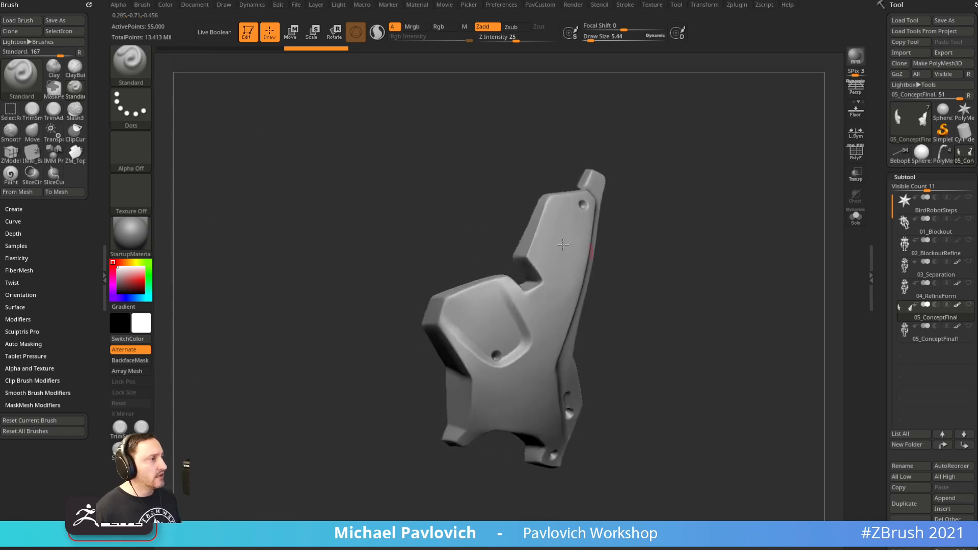
left_click_drag(668, 367, 664, 349)
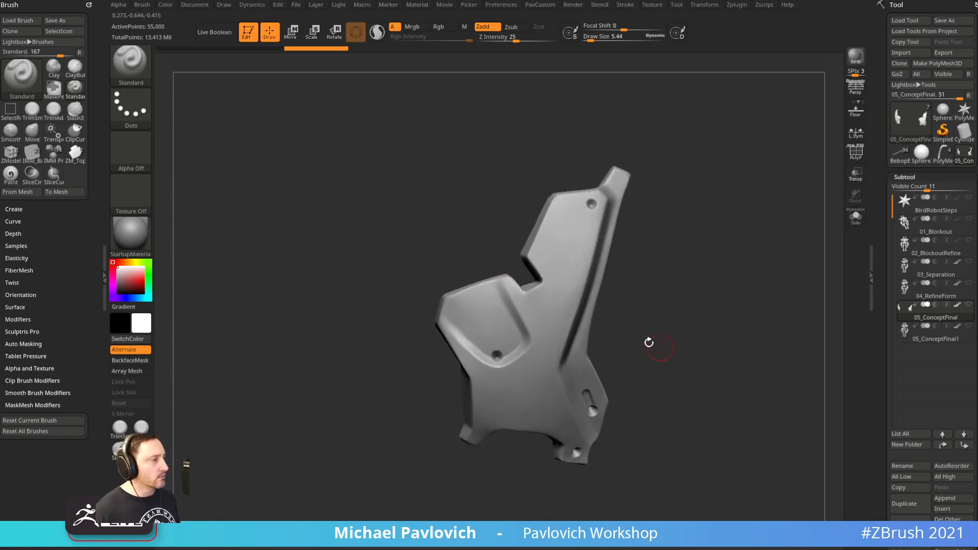
mouse_move(633, 311)
left_mouse_down()
mouse_move(675, 299)
mouse_move(646, 286)
left_mouse_up()
key("s")
key("s")
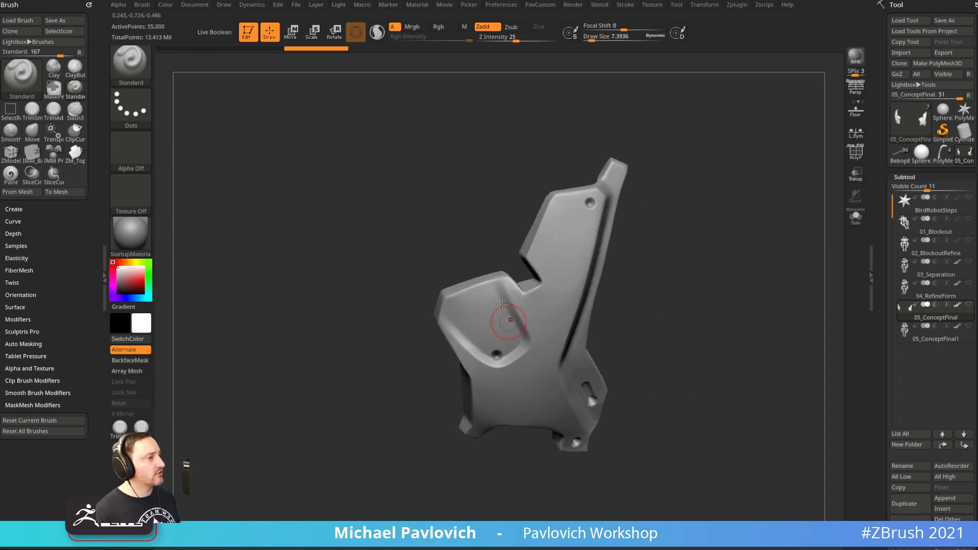
left_click_drag(685, 306, 651, 266)
key("s")
key("s")
key("s")
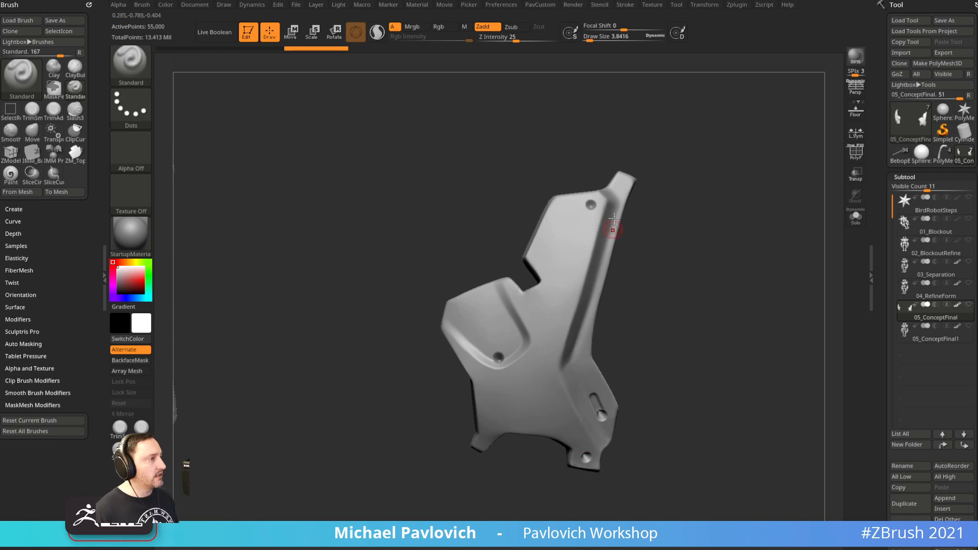
left_click_drag(632, 405, 666, 357)
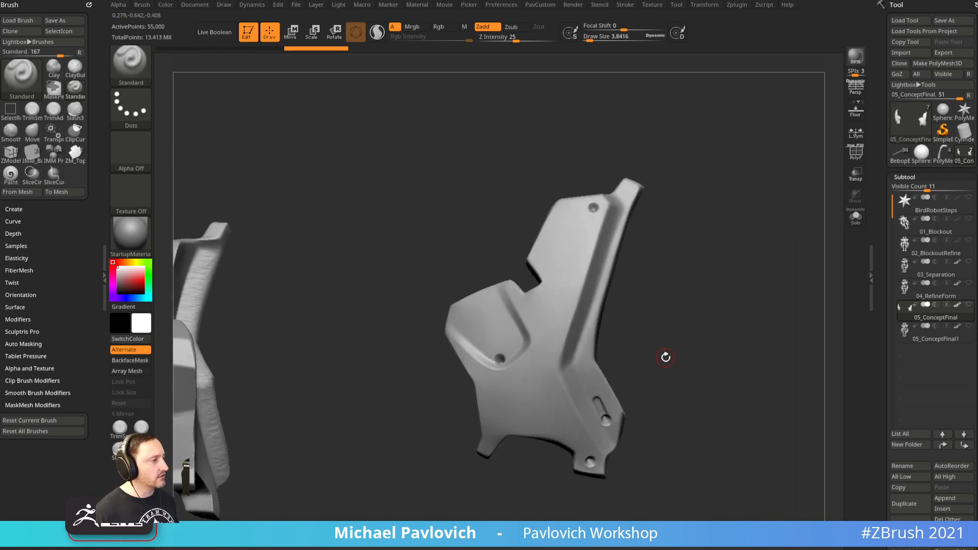
left_click_drag(658, 272, 588, 285)
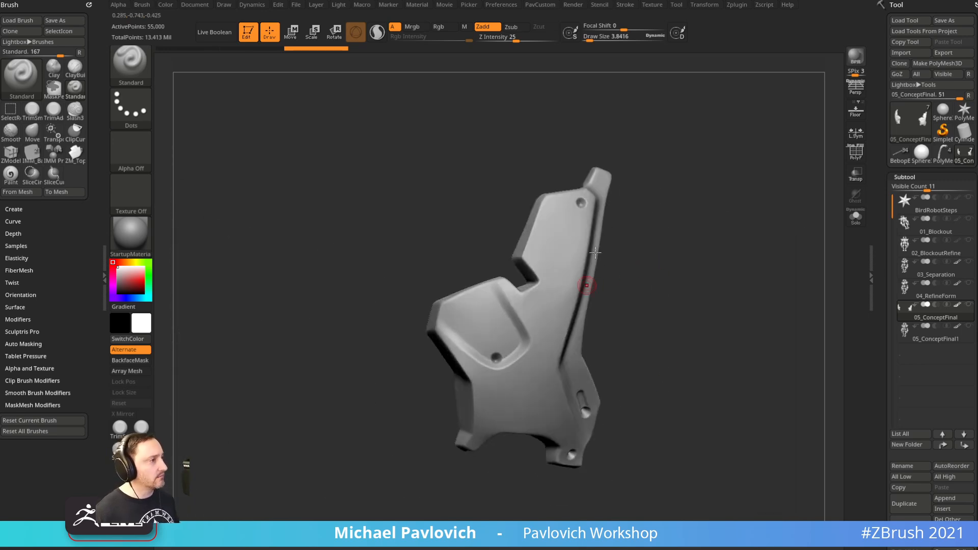
mouse_move(630, 309)
left_mouse_down()
mouse_move(698, 321)
mouse_move(699, 334)
mouse_move(658, 312)
mouse_move(507, 350)
mouse_move(533, 341)
mouse_move(515, 346)
mouse_move(615, 416)
left_mouse_up()
key("s")
key("s")
key("s")
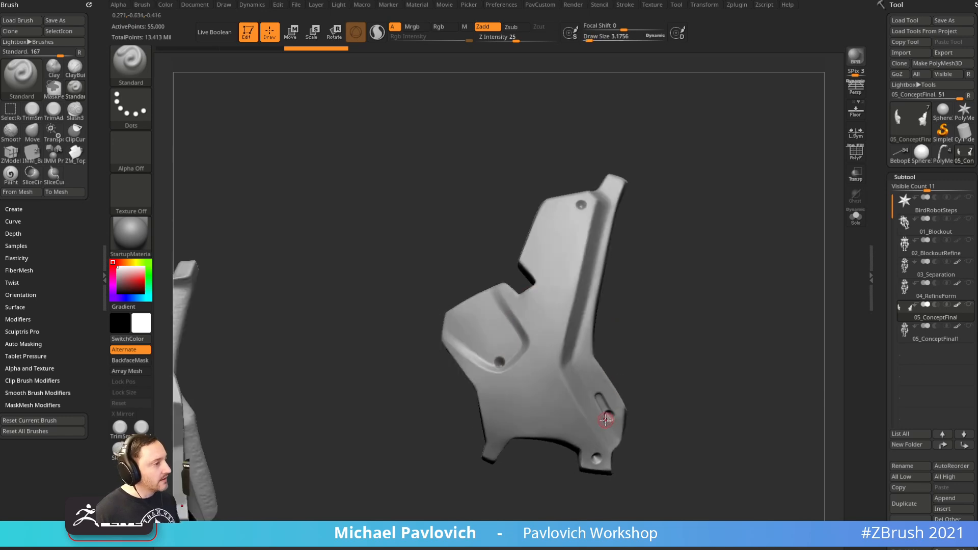
Undo back and DynaMesh the plate at resolution 1720
left_click_drag(685, 362, 676, 338, "alt")
key("4")
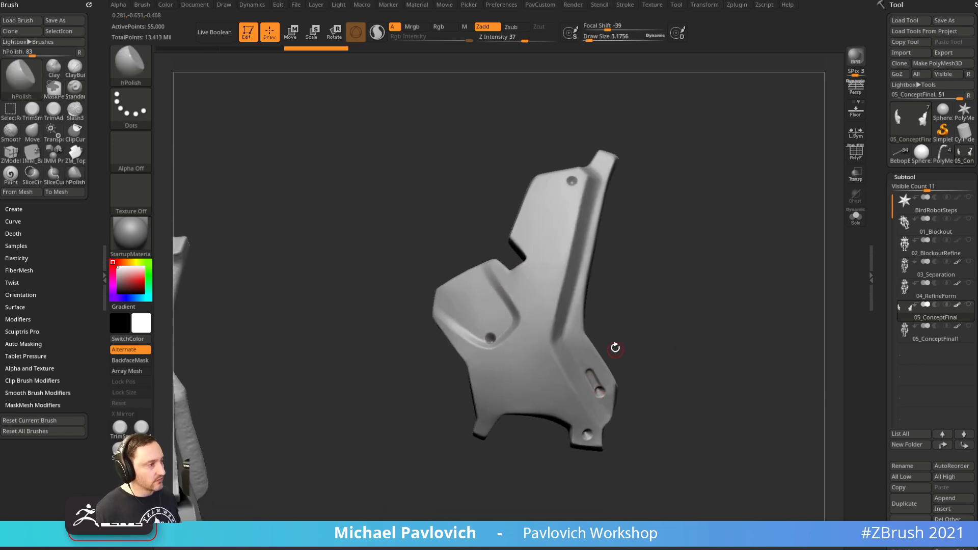
key("space")
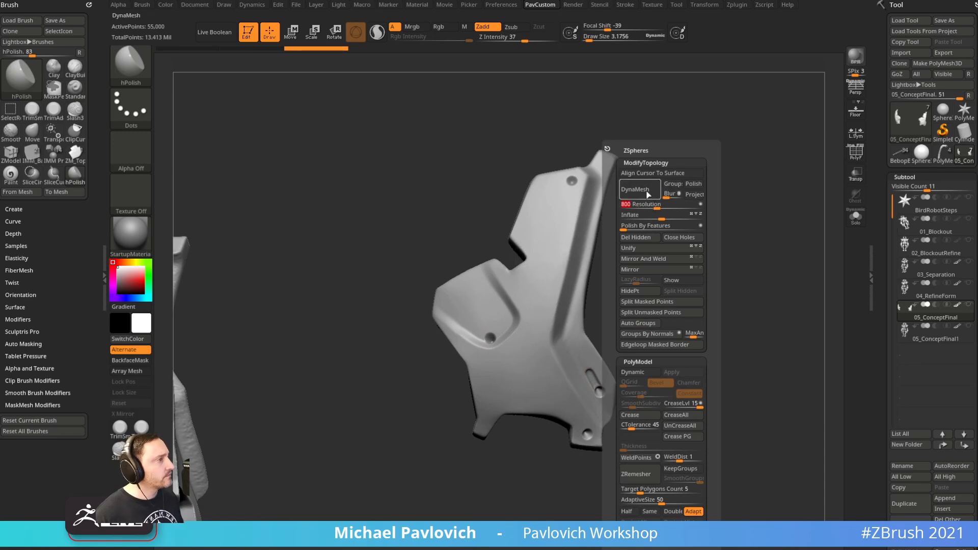
key("ctrl")
key("ctrl+z")
left_click_drag(658, 209, 690, 206)
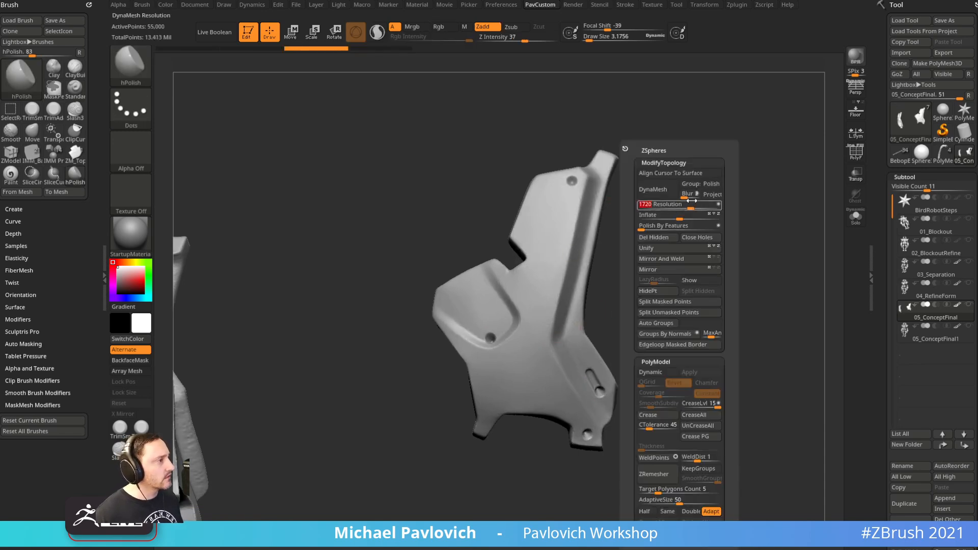
left_click(666, 196)
Switch to the Clay brush at a small size and build clay into the first hole
left_click_drag(674, 328, 664, 270, "alt")
key("b")
key("c")
key("l")
key("s")
mouse_move(595, 355)
left_mouse_down()
mouse_move(603, 357)
mouse_move(587, 355)
mouse_move(590, 363)
mouse_move(587, 353)
mouse_move(601, 380)
left_mouse_up()
key("s")
Fill the lower-left and upper holes with clay at brush size 3.84
key("s")
Polish the clay fills and the inset corner flat with the hPolish brush
key("s")
key("s")
left_click_drag(587, 431, 583, 426)
left_click_drag(676, 317, 689, 367, "alt")
key("s")
left_click_drag(485, 352, 483, 352)
left_click_drag(480, 357, 482, 355)
left_click_drag(660, 222, 639, 274, "alt")
left_click_drag(556, 218, 561, 245)
key("b")
key("h")
key("p")
key("s")
left_click_drag(630, 239, 630, 182, "alt")
mouse_move(459, 344)
left_mouse_down()
mouse_move(467, 323)
mouse_move(459, 348)
left_mouse_up()
left_click_drag(655, 271, 682, 257)
key("s")
mouse_move(488, 326)
left_mouse_down()
mouse_move(463, 331)
mouse_move(468, 339)
left_mouse_up()
key("s")
left_click_drag(468, 338, 466, 336)
left_click_drag(466, 337, 473, 329, "shift")
left_click_drag(643, 311, 595, 302)
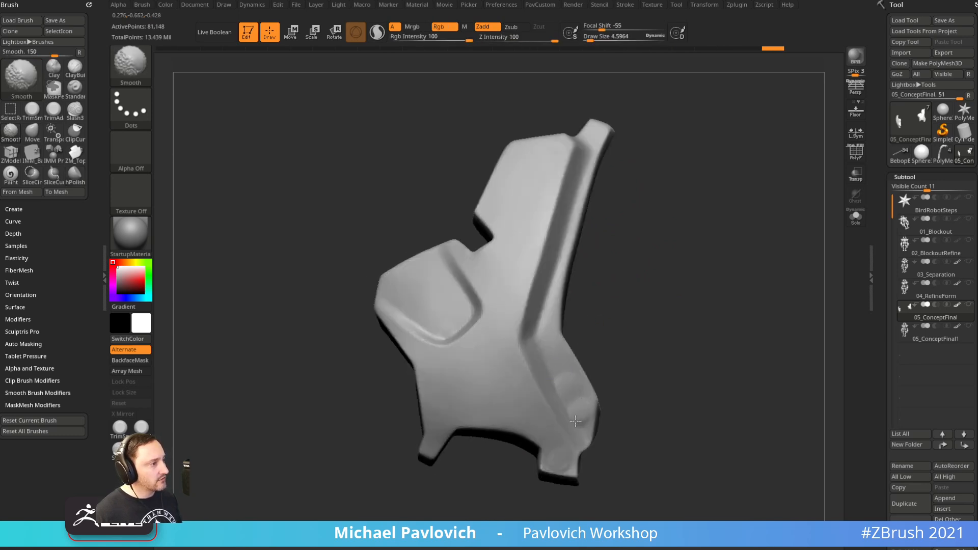
Orbit the armour piece to inspect its flat faces from several angles
left_click_drag(620, 347, 597, 315, "alt")
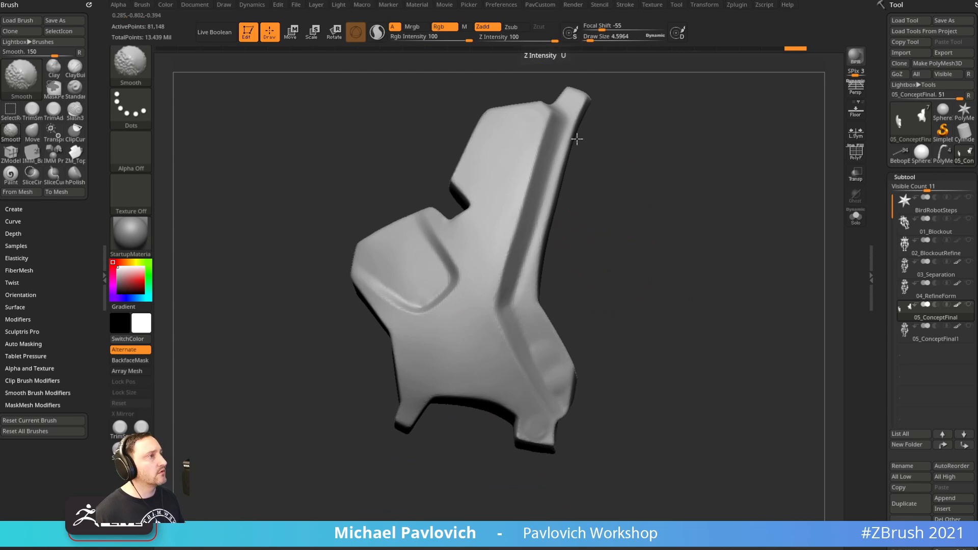
left_click_drag(612, 386, 604, 392)
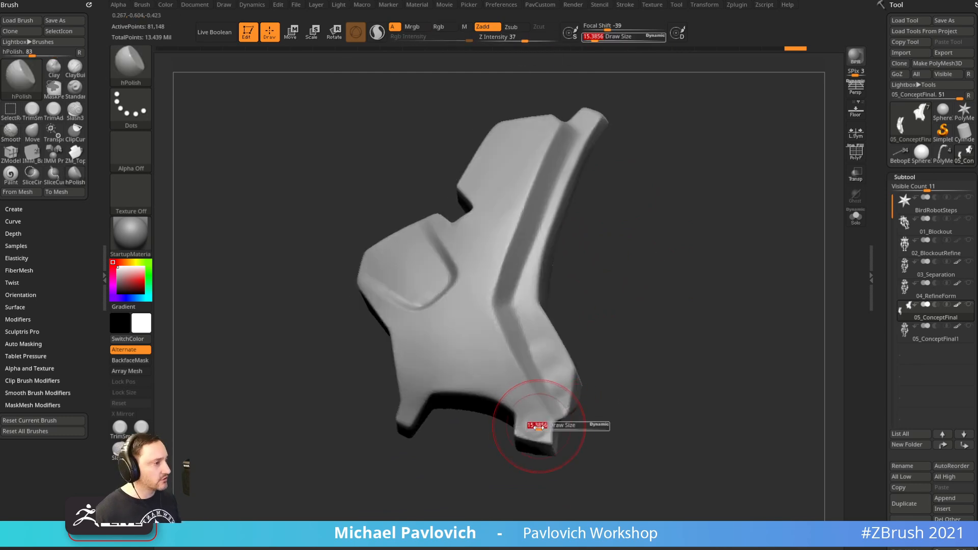
left_click_drag(585, 343, 581, 335)
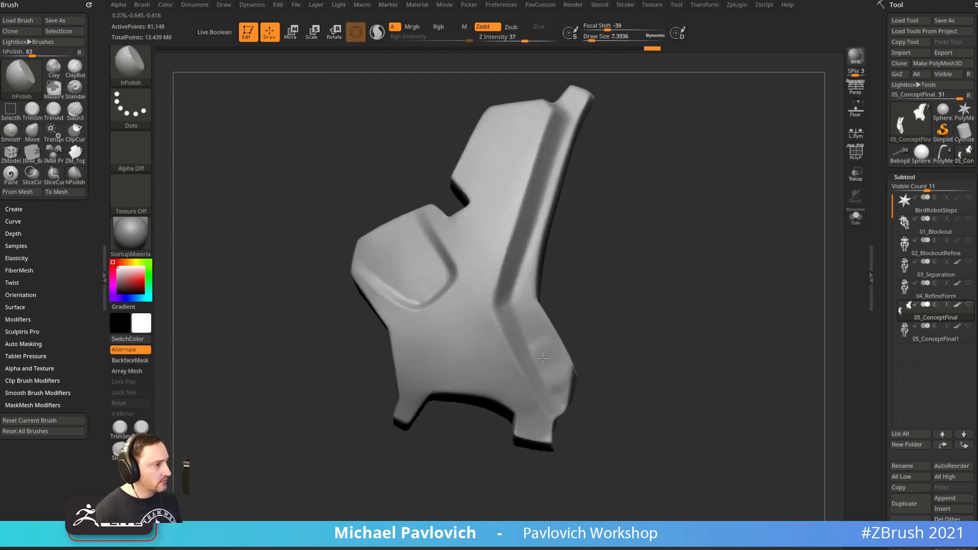
left_click_drag(557, 379, 577, 328)
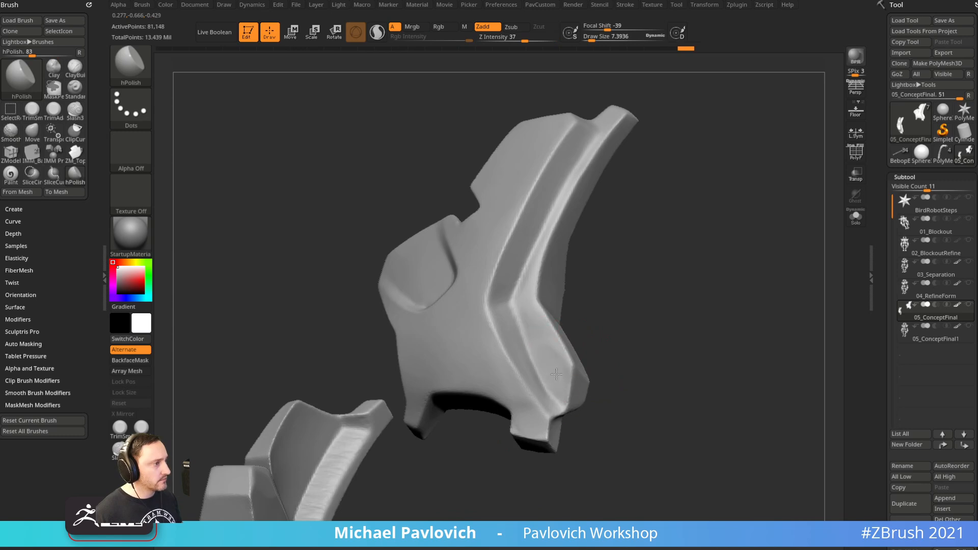
left_click_drag(560, 391, 515, 360)
mouse_move(518, 323)
left_mouse_down()
mouse_move(556, 368)
mouse_move(620, 313)
mouse_move(703, 329)
mouse_move(661, 353)
mouse_move(666, 332)
mouse_move(634, 306)
mouse_move(476, 280)
left_mouse_up()
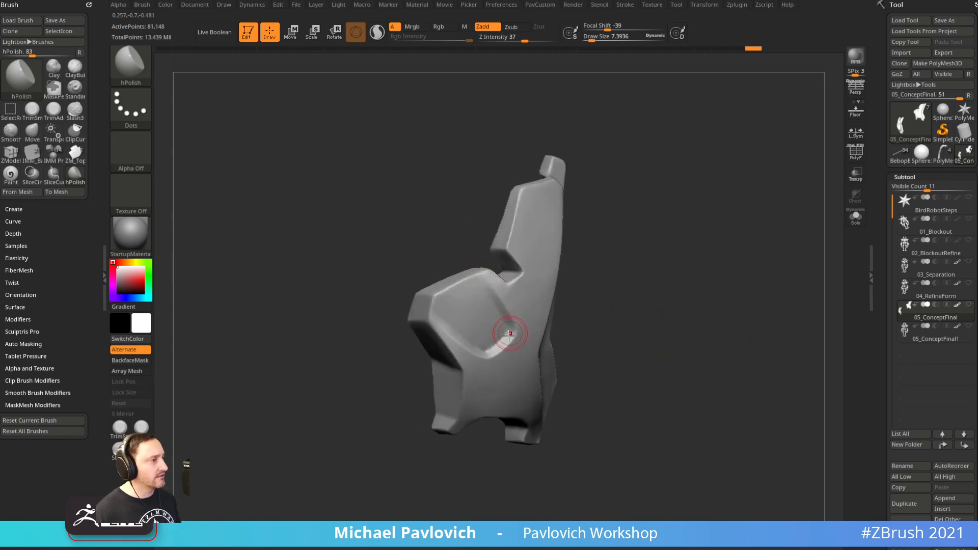
left_click_drag(603, 323, 544, 291)
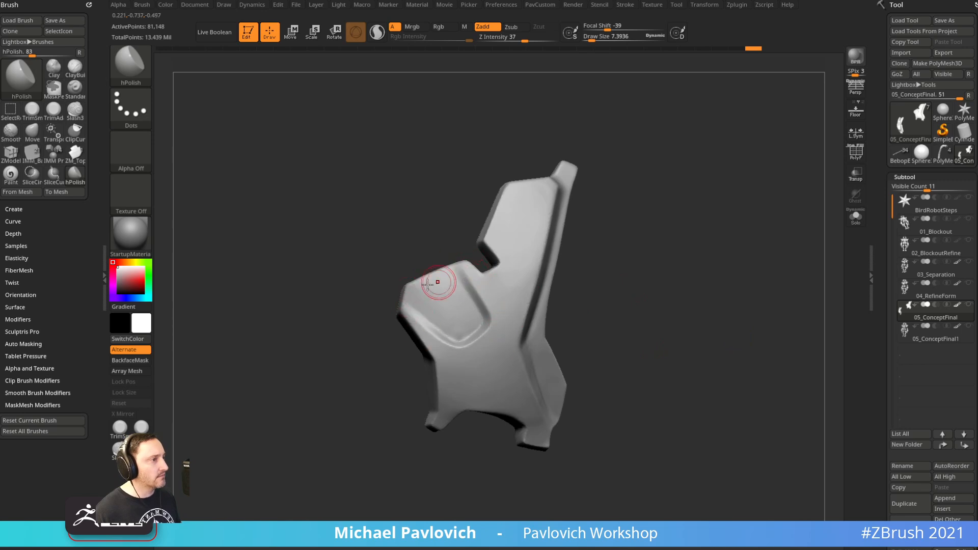
left_click_drag(624, 309, 686, 288)
mouse_move(423, 344)
left_mouse_down()
mouse_move(633, 247)
mouse_move(603, 260)
mouse_move(579, 254)
left_mouse_up()
Switch to the Standard brush at about 5.4 size and rotate to a low side view
key("b")
key("s")
key("t")
key("s")
mouse_move(575, 220)
left_mouse_down()
mouse_move(622, 218)
mouse_move(657, 170)
mouse_move(640, 314)
mouse_move(615, 289)
left_mouse_up()
key("s")
mouse_move(614, 289)
left_mouse_down()
mouse_move(590, 316)
mouse_move(633, 277)
mouse_move(594, 293)
left_mouse_up()
mouse_move(659, 289)
left_mouse_down()
mouse_move(717, 282)
mouse_move(646, 230)
left_mouse_up()
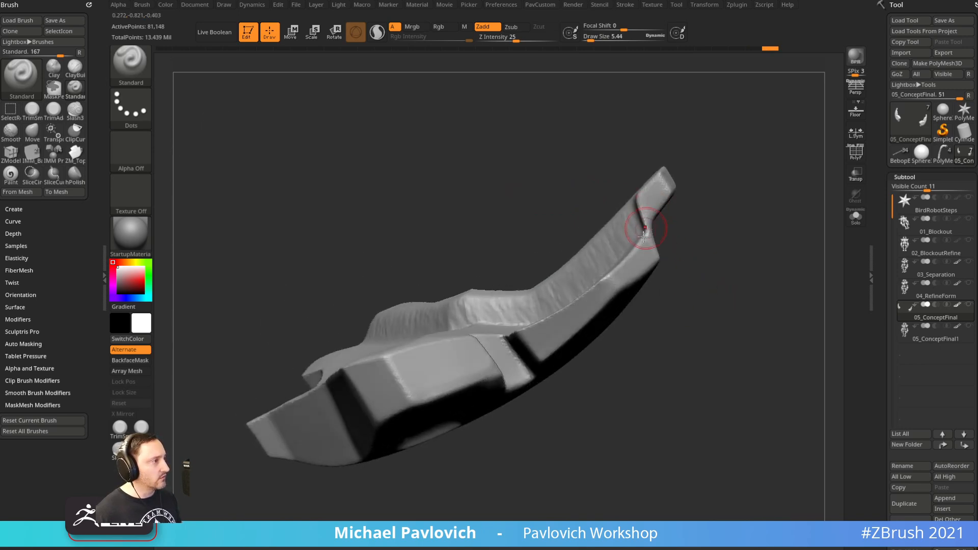
Reshape the ridge near the tip with the Move brush and BackfaceMask on
key("b")
key("m")
key("v")
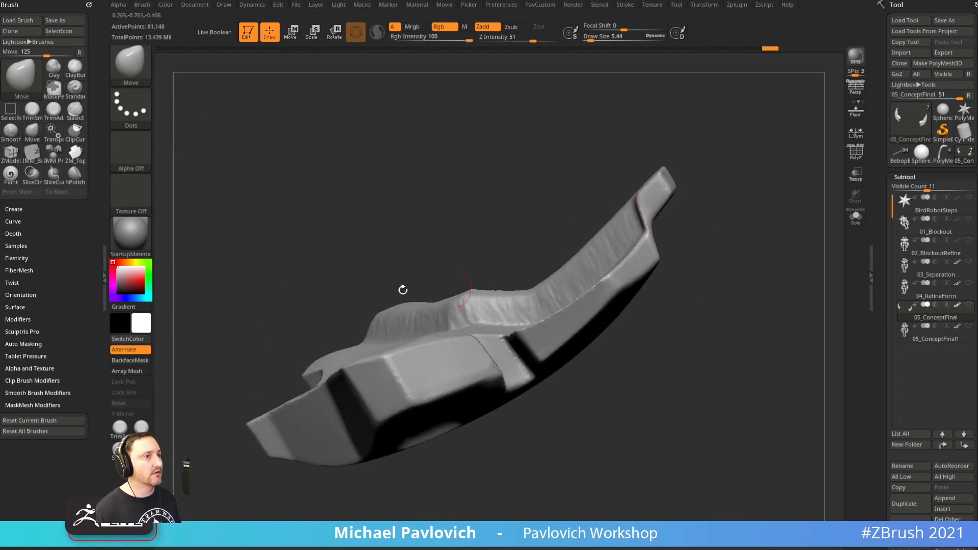
left_click(129, 361)
key("bracketright")
left_click_drag(634, 248, 605, 206)
key("ctrl+z")
key("s")
mouse_move(659, 231)
left_mouse_down()
mouse_move(655, 243)
mouse_move(623, 214)
left_mouse_up()
key("s")
left_click_drag(630, 216, 626, 205)
mouse_move(685, 196)
left_mouse_down()
mouse_move(746, 199)
mouse_move(706, 167)
left_mouse_up()
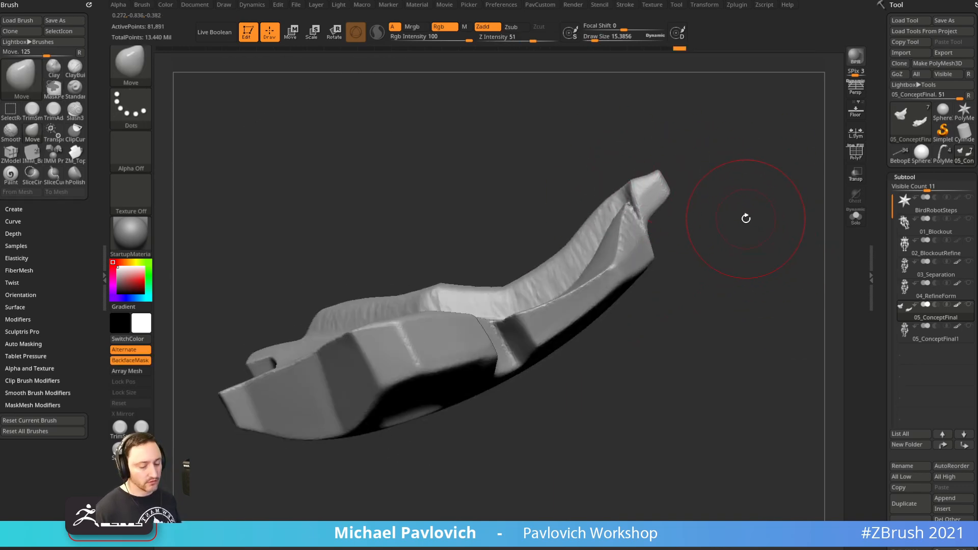
Flatten the tip with hPolish and smooth the rough ridge along the strip
key("b")
key("h")
key("p")
left_click_drag(748, 219, 725, 225)
key("s")
mouse_move(630, 196)
left_mouse_down()
mouse_move(636, 177)
mouse_move(622, 207)
left_mouse_up()
left_click_drag(705, 235, 681, 235)
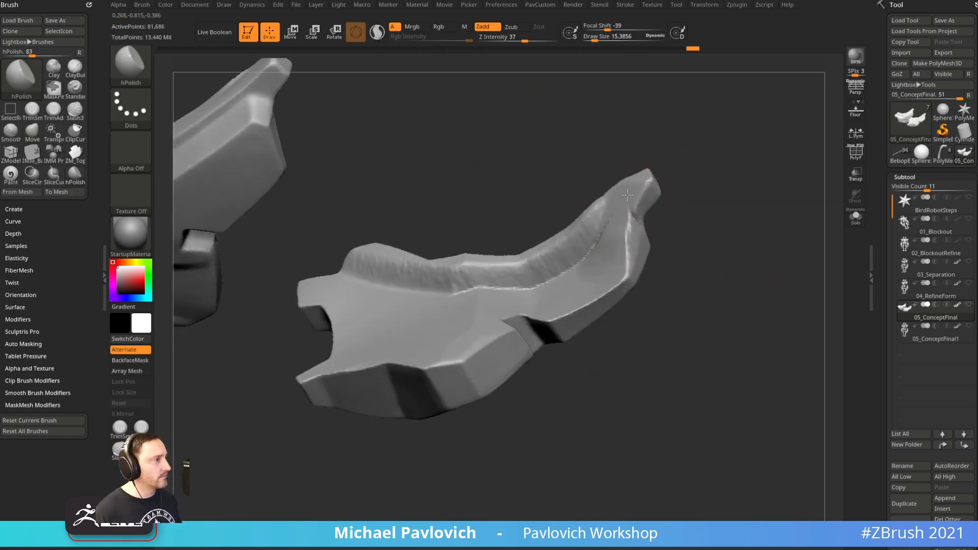
left_click_drag(616, 224, 622, 216)
left_click_drag(690, 194, 635, 223)
key("s")
left_click_drag(631, 224, 633, 218)
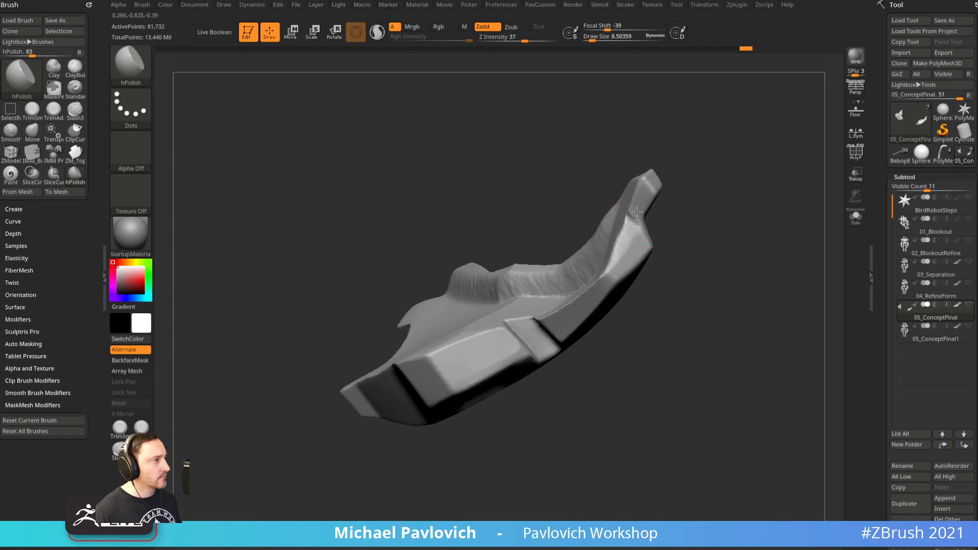
mouse_move(687, 179)
left_mouse_down()
mouse_move(745, 163)
mouse_move(720, 137)
mouse_move(705, 149)
left_mouse_up()
key("shift")
mouse_move(723, 210)
left_mouse_down()
mouse_move(643, 205)
mouse_move(716, 195)
mouse_move(684, 160)
mouse_move(753, 142)
mouse_move(710, 175)
mouse_move(782, 174)
mouse_move(786, 148)
mouse_move(716, 408)
mouse_move(753, 308)
mouse_move(545, 253)
mouse_move(663, 194)
left_mouse_up()
Carve a groove down the strip, add clay, and move its lower part up-left
key("ctrl")
left_click_drag(512, 274, 475, 336)
mouse_move(592, 206)
left_mouse_down()
mouse_move(596, 228)
mouse_move(605, 226)
left_mouse_up()
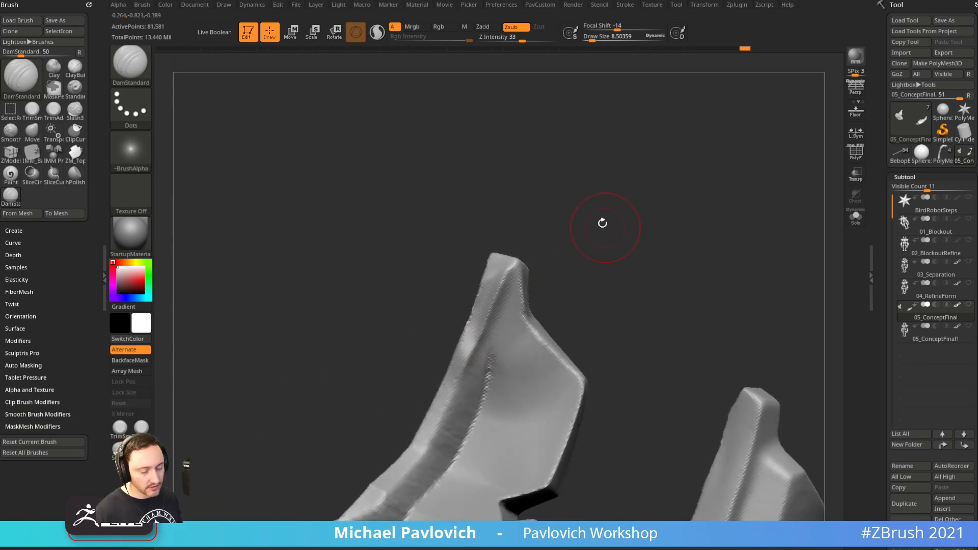
key("2")
key("s")
left_click_drag(510, 299, 474, 337)
mouse_move(586, 244)
left_mouse_down()
mouse_move(553, 247)
mouse_move(580, 242)
left_mouse_up()
key("s")
key("1")
left_click_drag(483, 333, 495, 324)
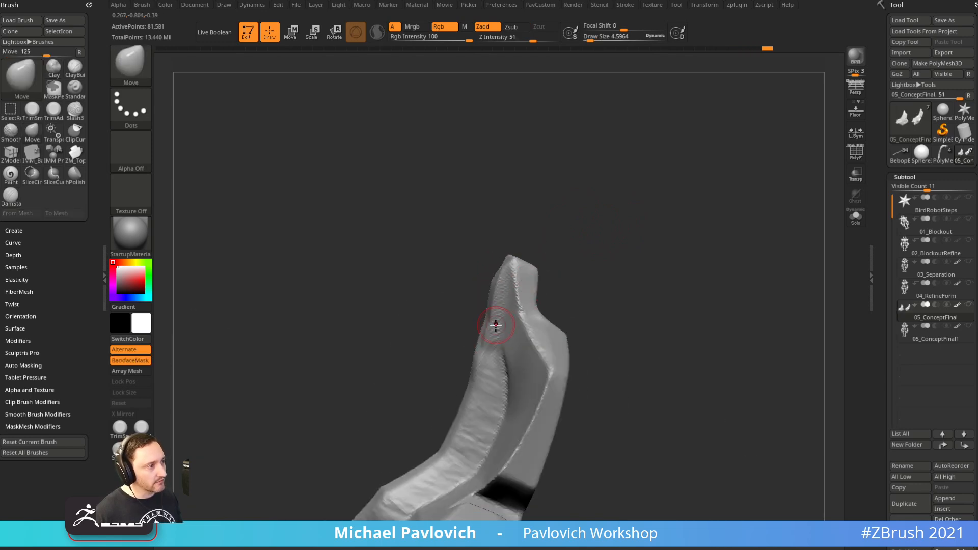
Polish the tip and upper strip with hPolish, then view both mirrored halves
key("4")
mouse_move(577, 225)
left_mouse_down()
mouse_move(582, 234)
mouse_move(552, 237)
left_mouse_up()
mouse_move(517, 264)
left_mouse_down()
mouse_move(509, 266)
mouse_move(543, 238)
left_mouse_up()
mouse_move(516, 283)
left_mouse_down()
mouse_move(501, 312)
mouse_move(521, 270)
left_mouse_up()
mouse_move(606, 234)
left_mouse_down()
mouse_move(672, 258)
mouse_move(657, 244)
mouse_move(655, 255)
mouse_move(705, 253)
mouse_move(647, 255)
mouse_move(646, 247)
mouse_move(590, 229)
mouse_move(734, 236)
mouse_move(769, 254)
mouse_move(751, 292)
mouse_move(644, 277)
mouse_move(737, 269)
mouse_move(694, 257)
left_mouse_up()
Set the Standard brush to about 24 and select the full robot subtool
key("s")
key("b")
key("s")
key("t")
key("s")
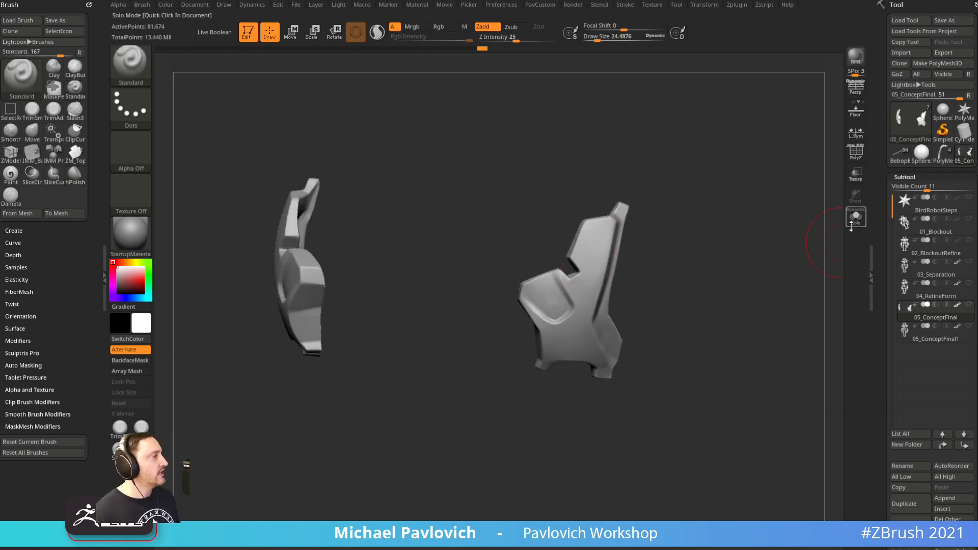
mouse_move(965, 309)
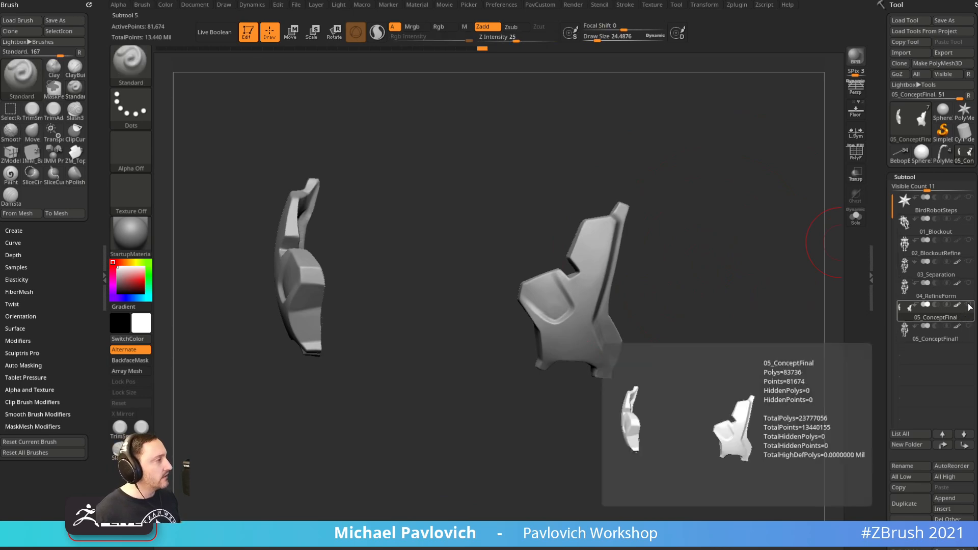
left_click(916, 338)
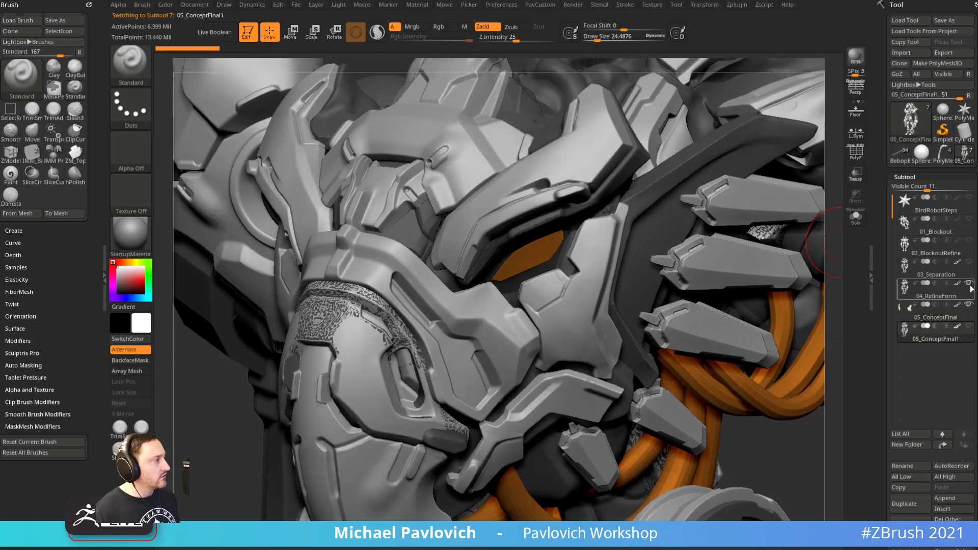
Zoom in on the robot's head and choose Subtool > Delete All
key("s")
key("s")
left_click_drag(797, 434, 793, 436)
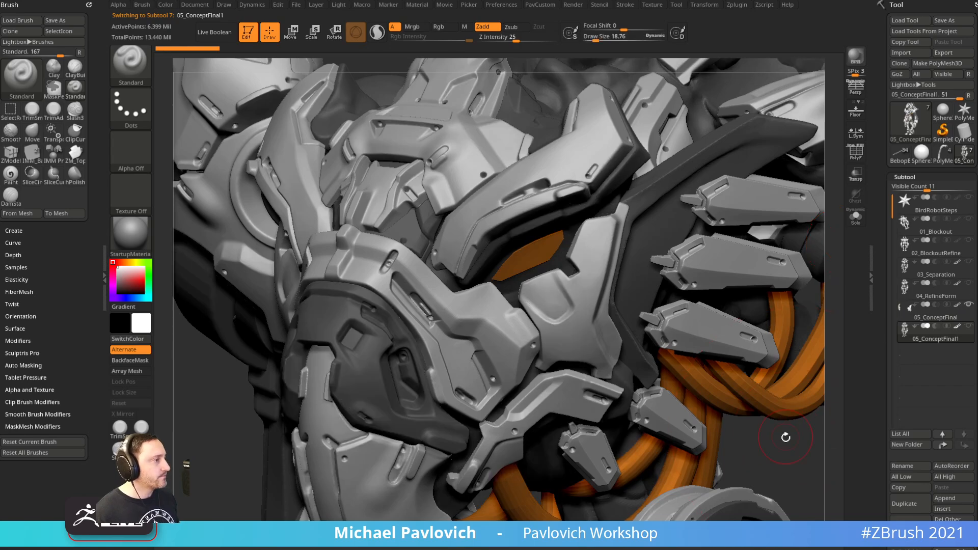
right_click_drag(793, 438, 712, 311, "ctrl")
right_click_drag(727, 351, 754, 460, "ctrl")
mouse_move(670, 404)
right_mouse_down()
mouse_move(646, 355)
mouse_move(748, 267)
mouse_move(741, 402)
mouse_move(708, 509)
mouse_move(675, 524)
mouse_move(628, 267)
mouse_move(569, 124)
mouse_move(730, 402)
mouse_move(788, 367)
mouse_move(793, 308)
mouse_move(774, 310)
right_mouse_up()
left_click(949, 530)
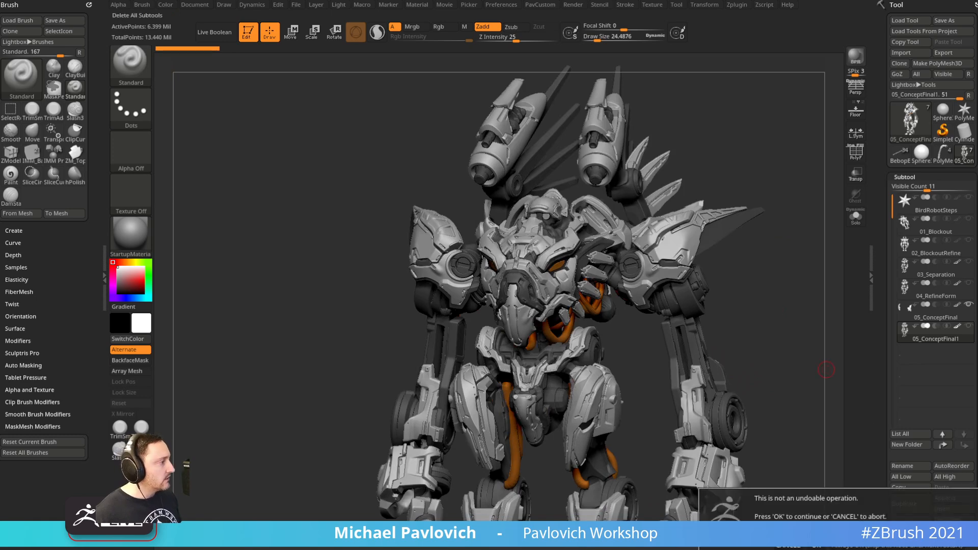
Confirm deleting the robot tool and view the low-poly grenade lever with PolyFrame on
left_click(876, 547)
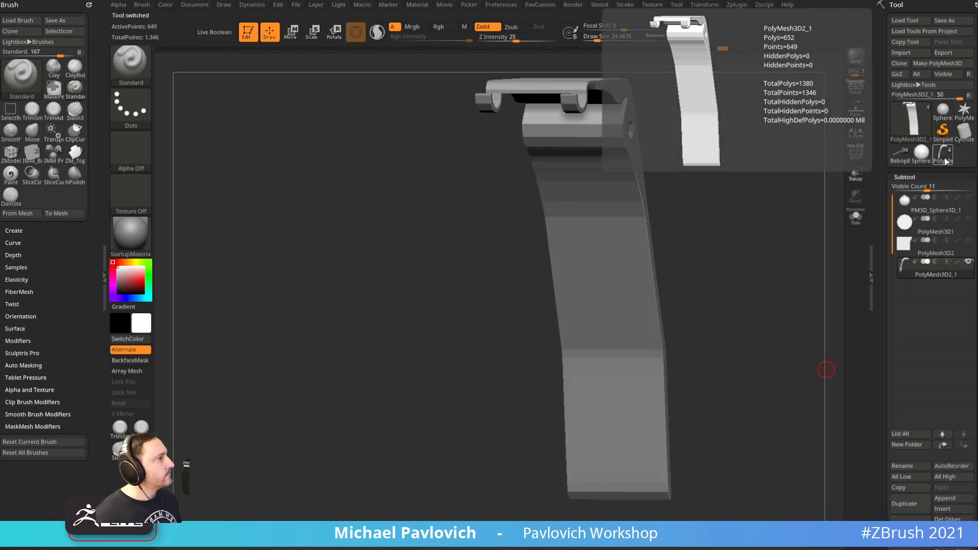
right_click_drag(719, 227, 747, 222)
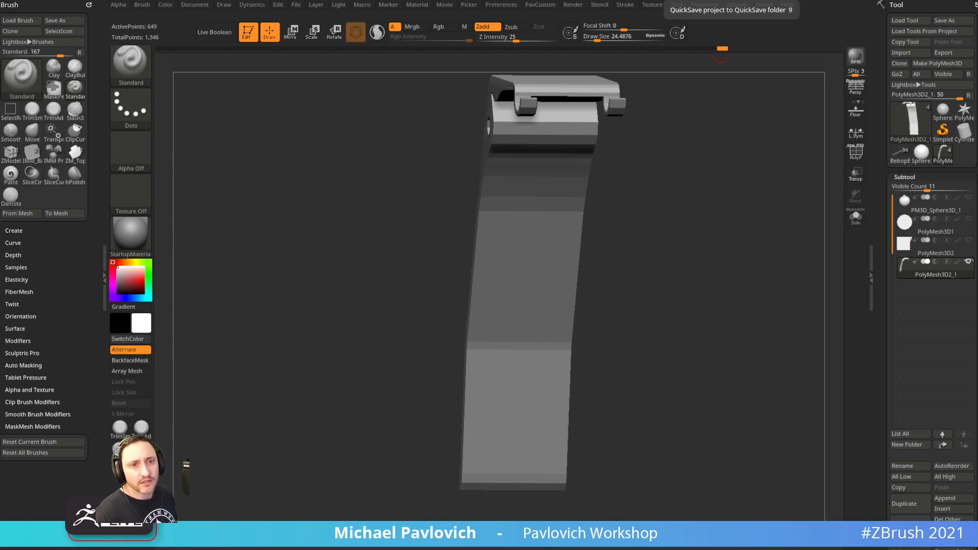
left_click_drag(624, 146, 709, 225)
key("shift+f")
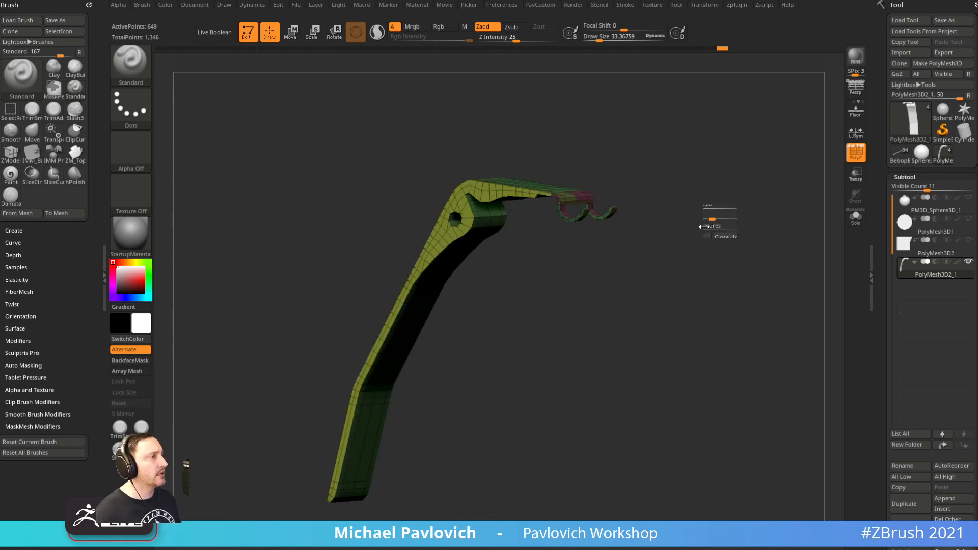
Bring the browser with the 'zmodeler' channel search back over ZBrush
key("2")
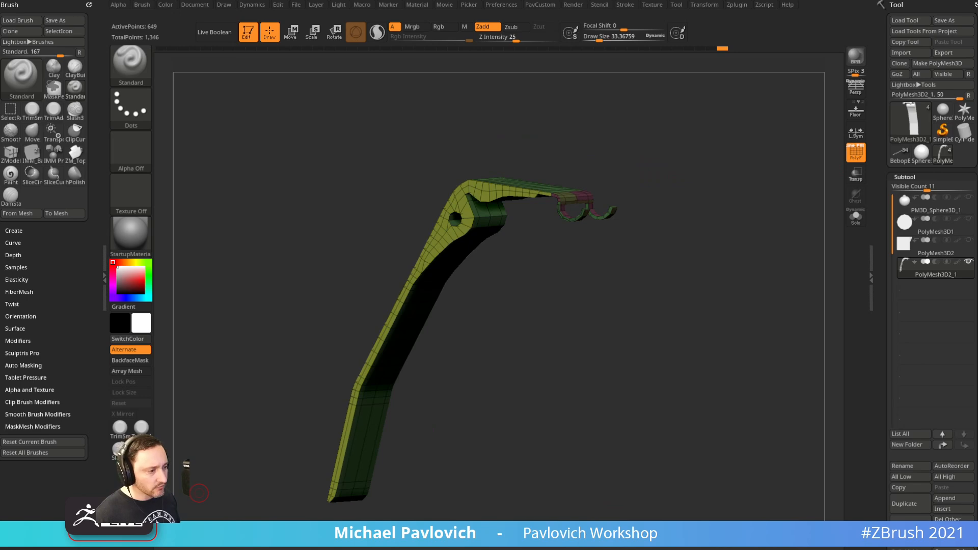
left_click_drag(889, 549, 867, 28)
left_click_drag(780, 109, 678, 109)
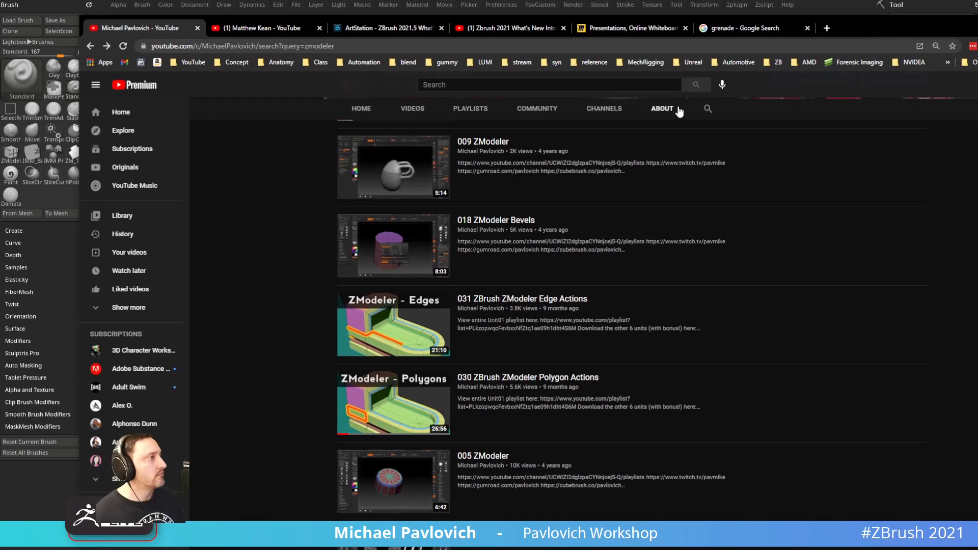
Search the YouTube channel for 'custom' and scroll through the results
left_click(708, 110)
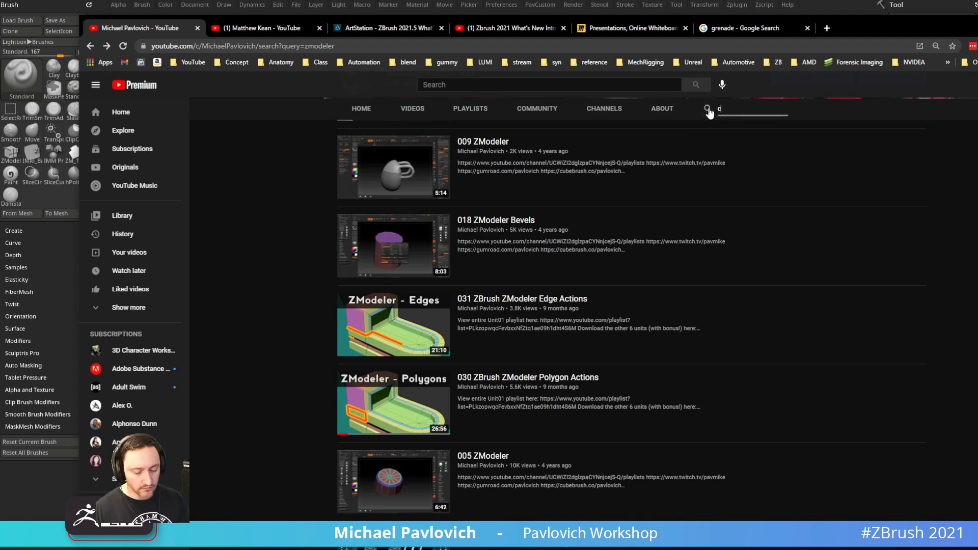
key("Return")
scroll(705, 224, "down", 2)
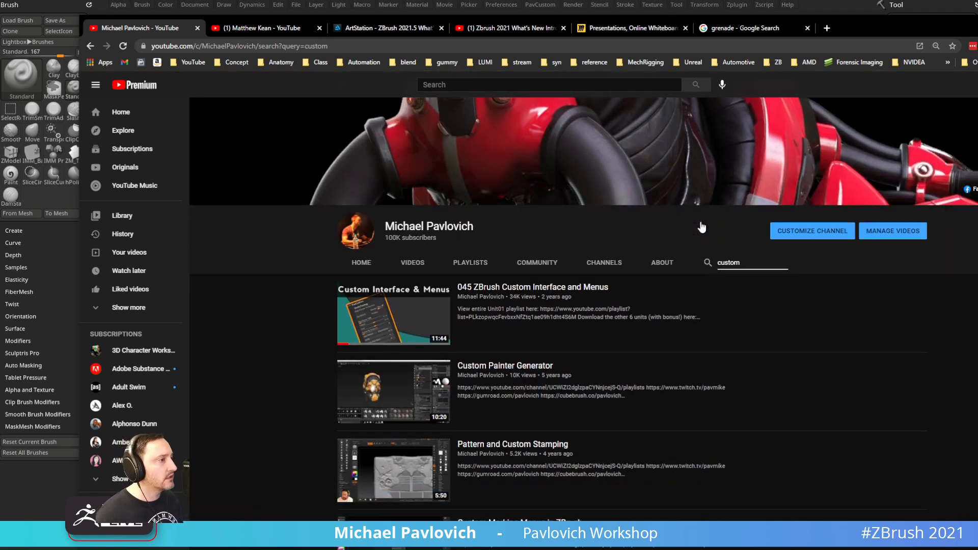
scroll(742, 219, "down", 5)
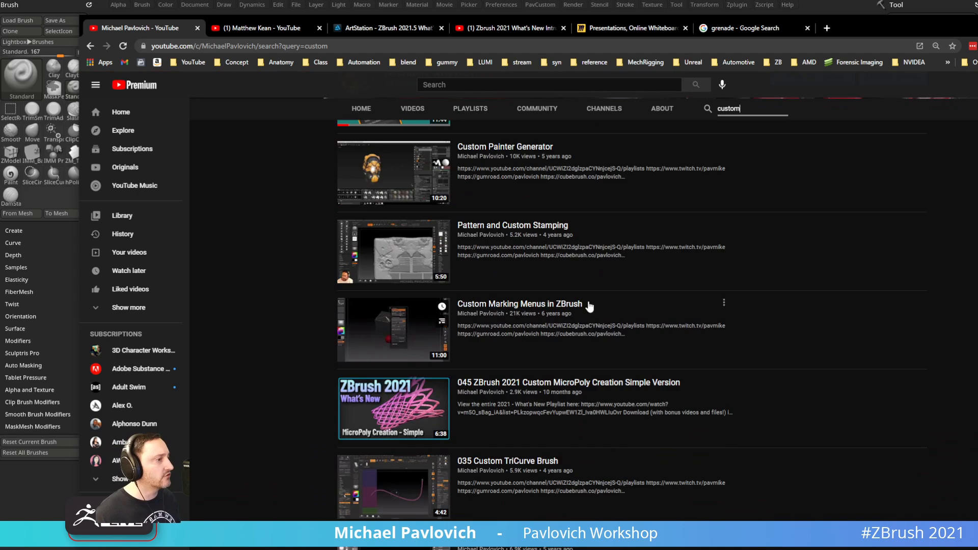
scroll(647, 306, "up", 8)
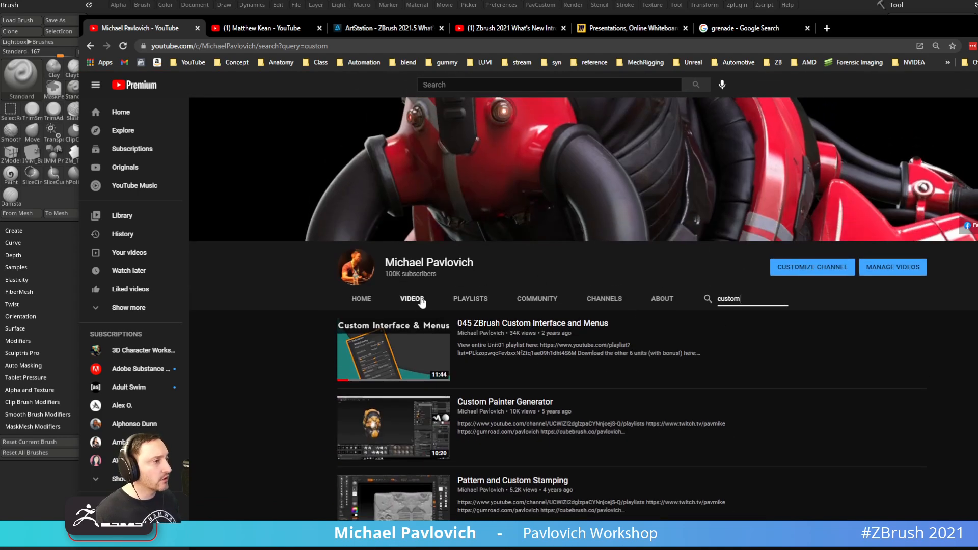
Open the channel's Playlists and view the full Intro to ZBrush - New and Updated! playlist
left_click(462, 301)
scroll(484, 313, "down", 3)
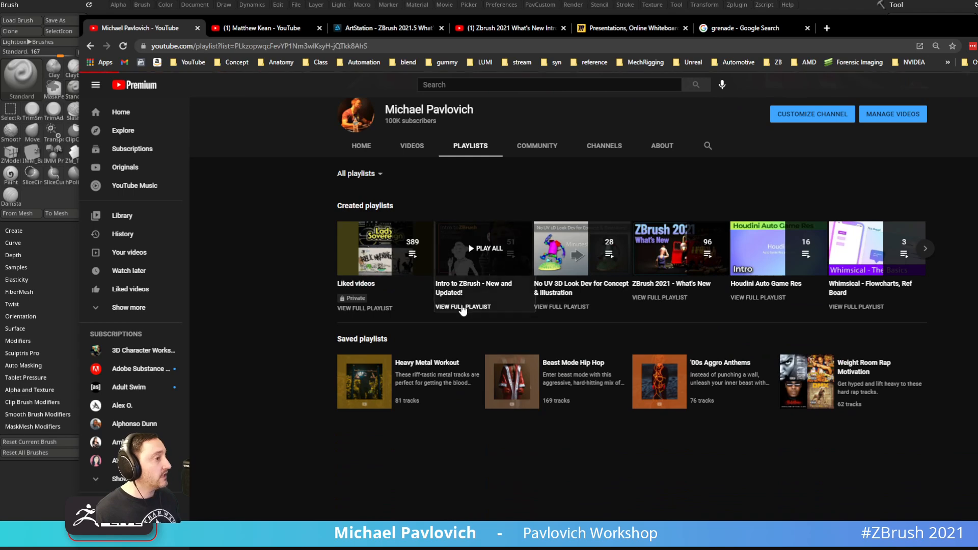
left_click(465, 303)
scroll(568, 332, "down", 4)
scroll(568, 332, "up", 5)
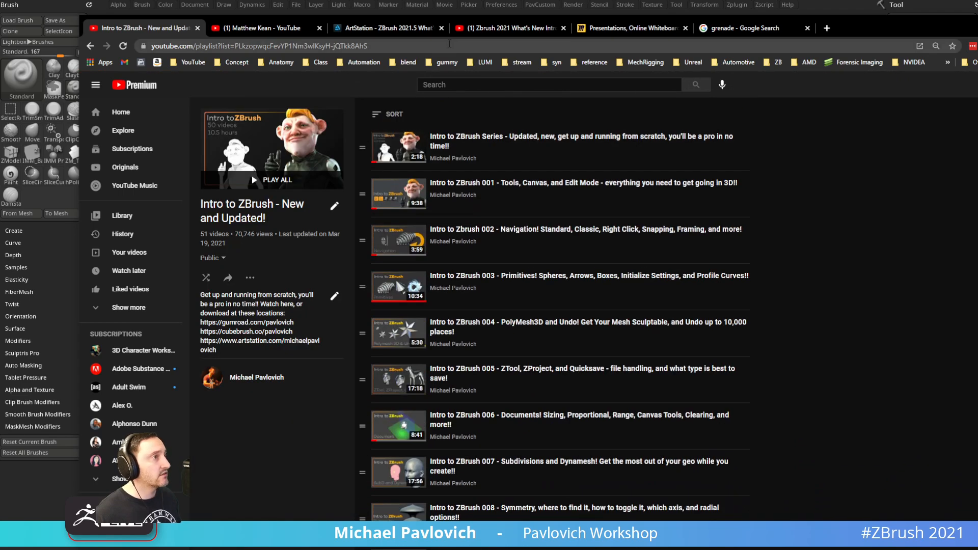
Copy the playlist's URL and drag the browser off screen
left_click(449, 45)
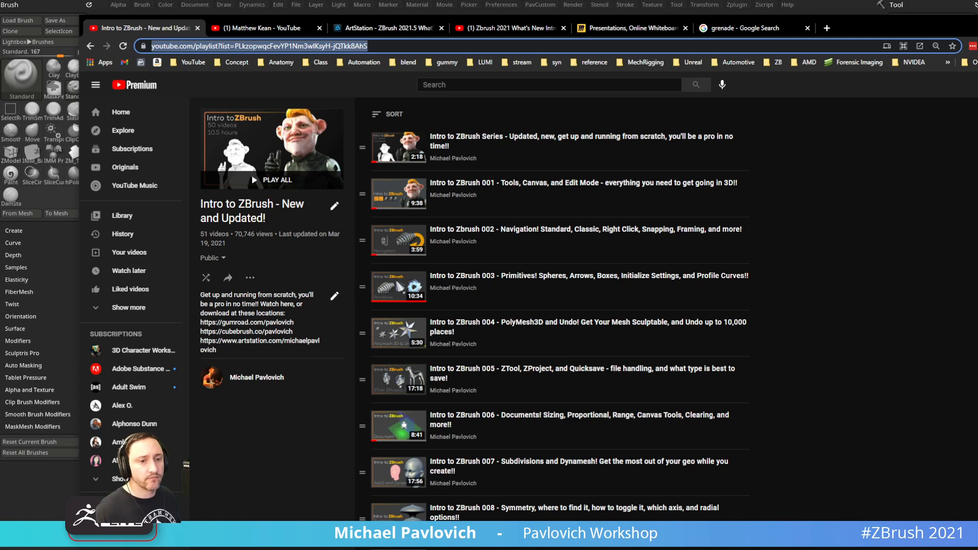
key("alt+Tab")
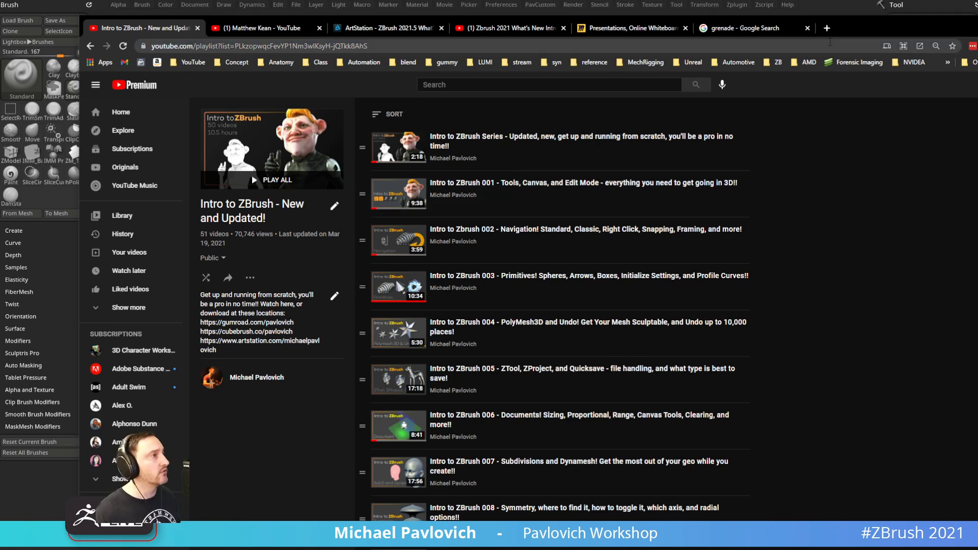
left_click_drag(881, 29, 977, 28)
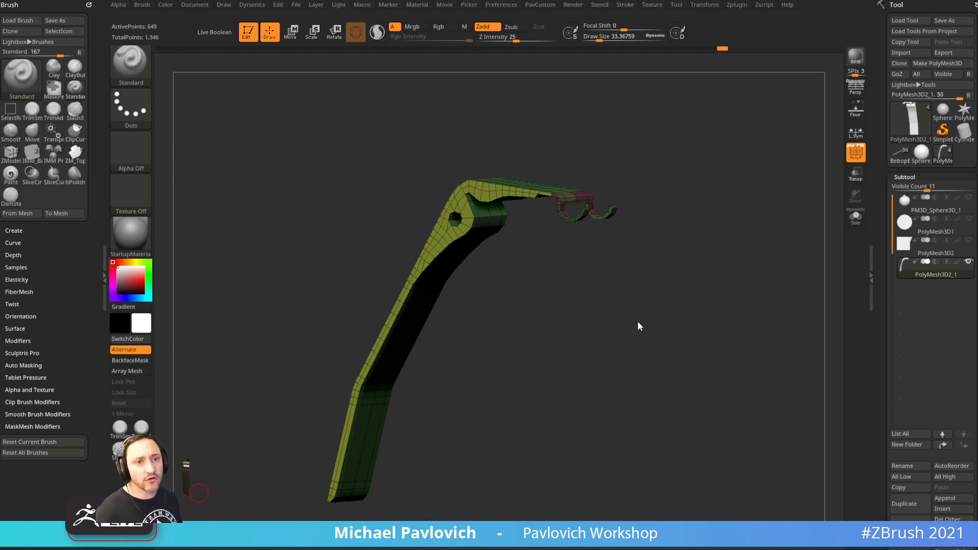
Enlarge the brush to about 126 and isolate the wireframed lever with Solo in side view
key("s")
left_click_drag(643, 325, 656, 324)
left_click(856, 152)
left_click_drag(703, 261, 730, 251, "shift")
key("f")
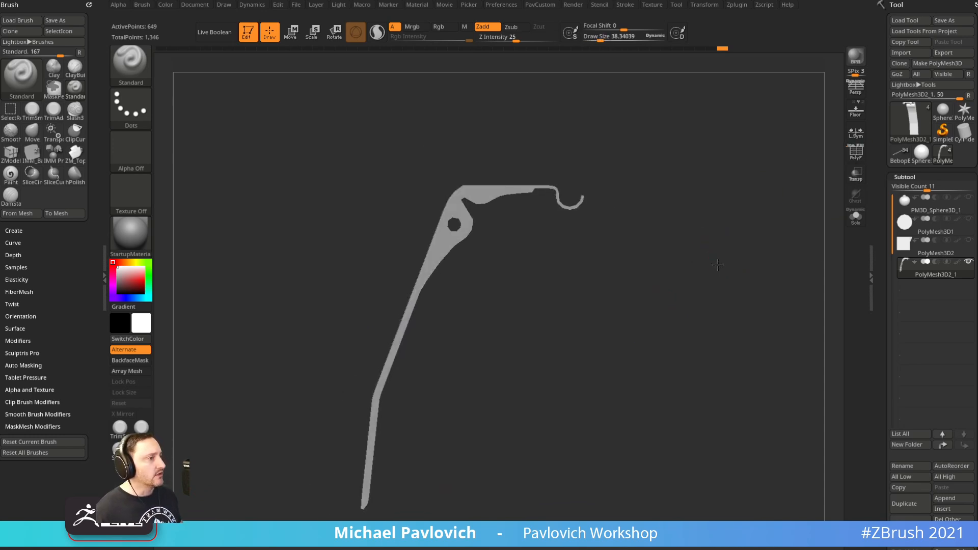
left_click(856, 218)
left_click(856, 152)
left_click_drag(800, 192, 747, 223, "shift")
Apply the SkinShade4 material to the lever and briefly compare it with the grenade reference
key("m")
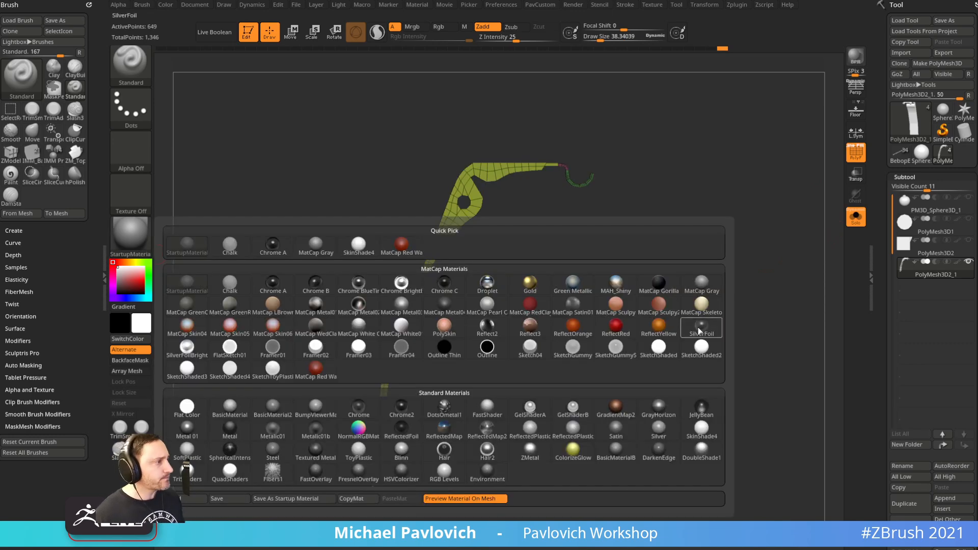
left_click(702, 431)
key("f")
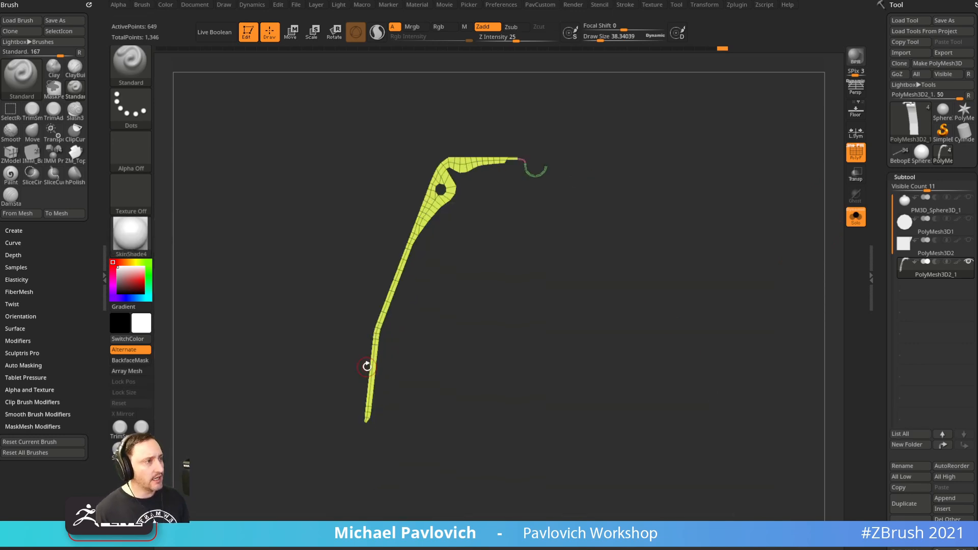
key("shift+z")
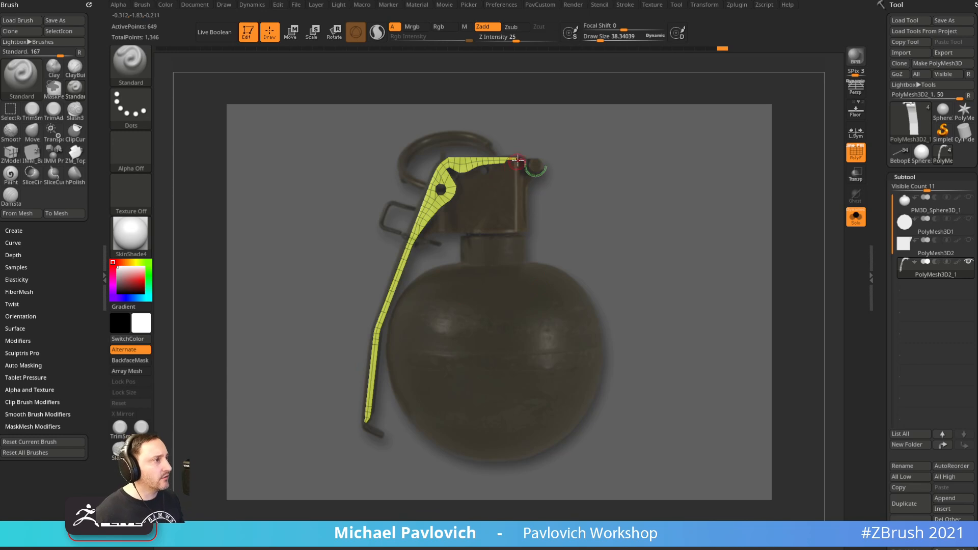
key("shift+z")
left_click_drag(661, 216, 705, 271)
Regroup the lever by normals, then merge the green and pink polygroups with Ctrl+W
key("2")
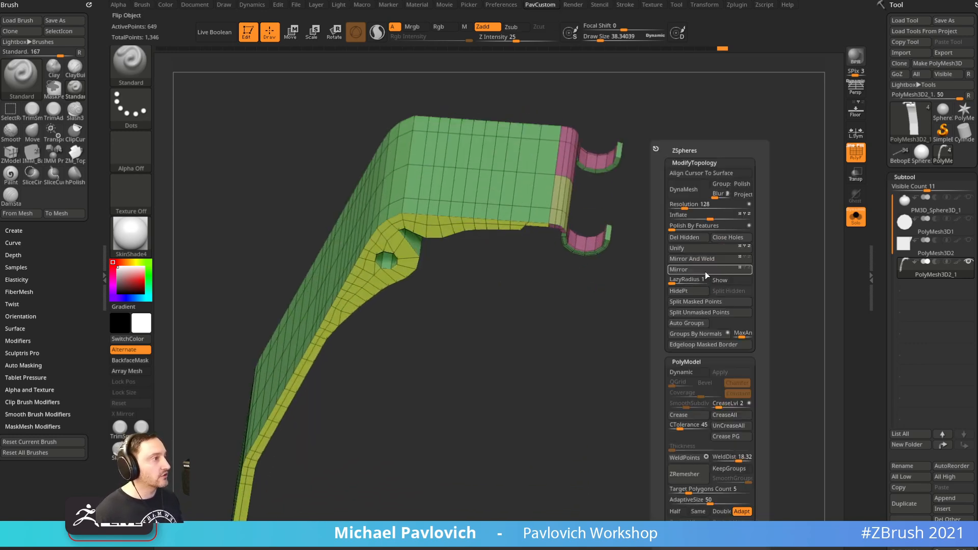
left_click(694, 332)
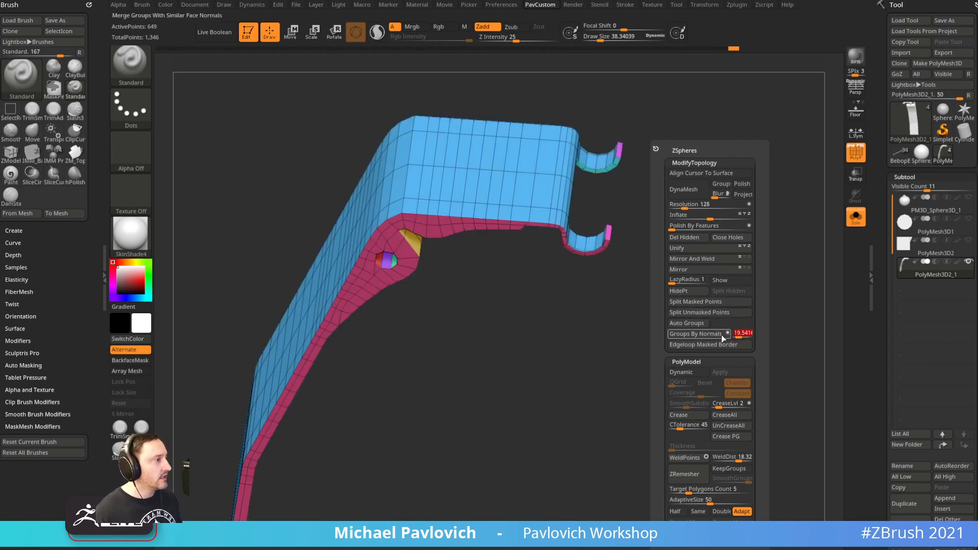
left_click(724, 338)
left_click_drag(601, 373, 657, 254)
left_click(589, 134, "ctrl+shift")
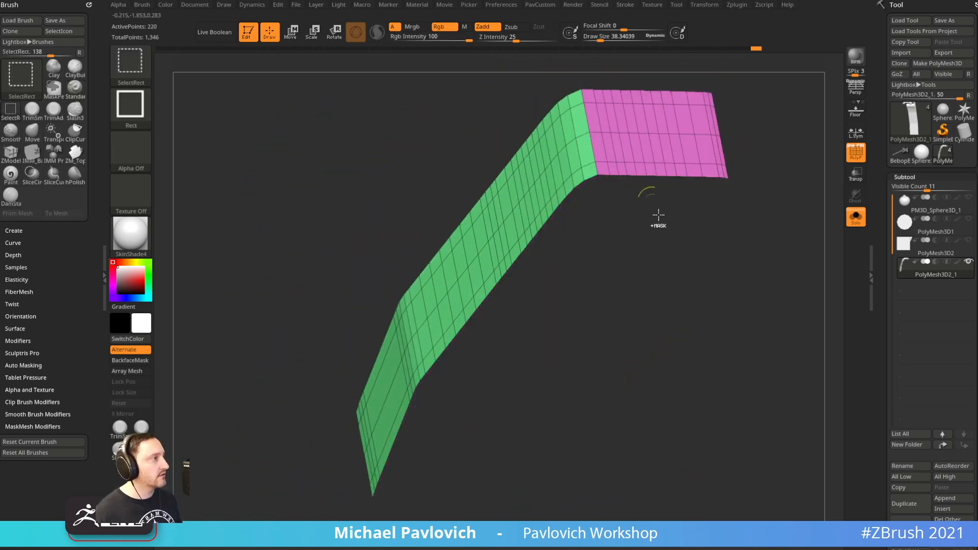
key("ctrl+w")
left_click(703, 316, "ctrl+shift")
Thicken the lever's top surface with ZModeler QMesh set to Polygroup All
left_click_drag(712, 323, 606, 108)
mouse_move(743, 266)
left_mouse_down("alt")
mouse_move(641, 348)
mouse_move(655, 337)
left_mouse_up("alt")
key("b")
key("z")
key("m")
key("space")
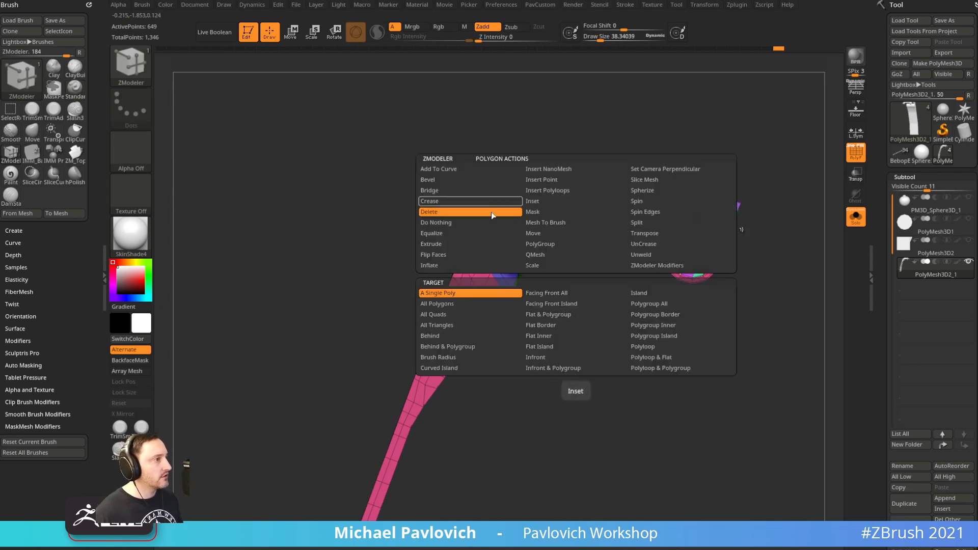
left_click(533, 257)
left_click_drag(782, 219, 804, 221)
left_click_drag(601, 219, 600, 219)
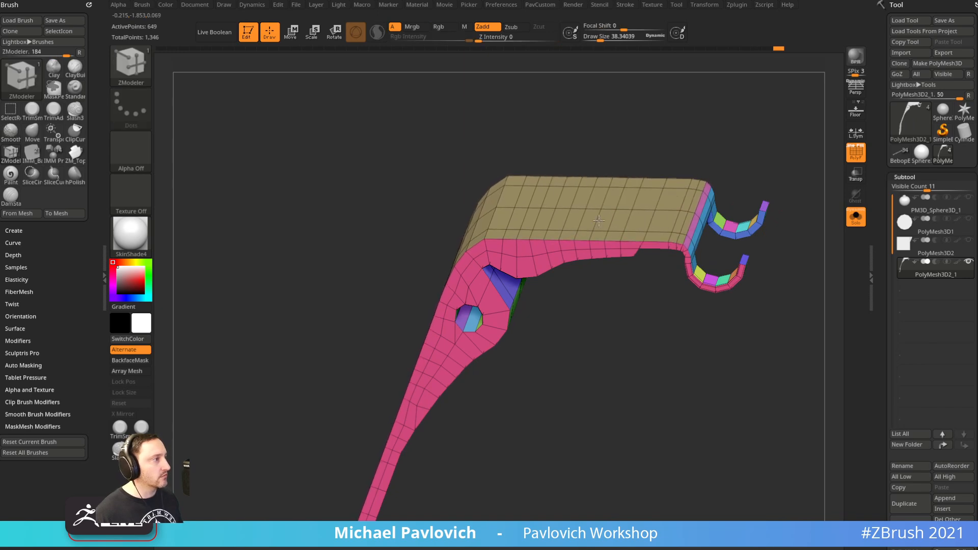
Check the lever against the grenade reference, then zoom in on its top and hooks
left_click_drag(632, 364, 624, 387, "shift")
key("shift+z")
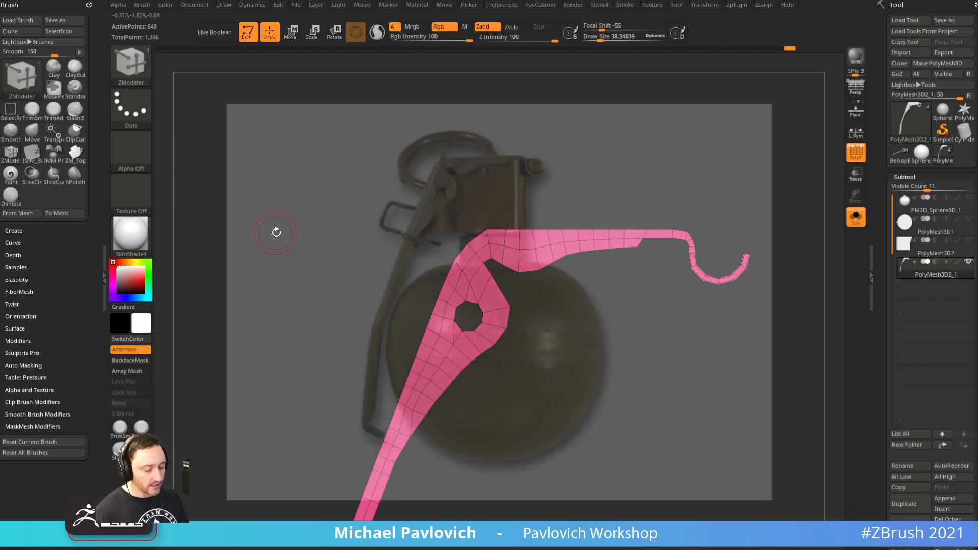
key("f")
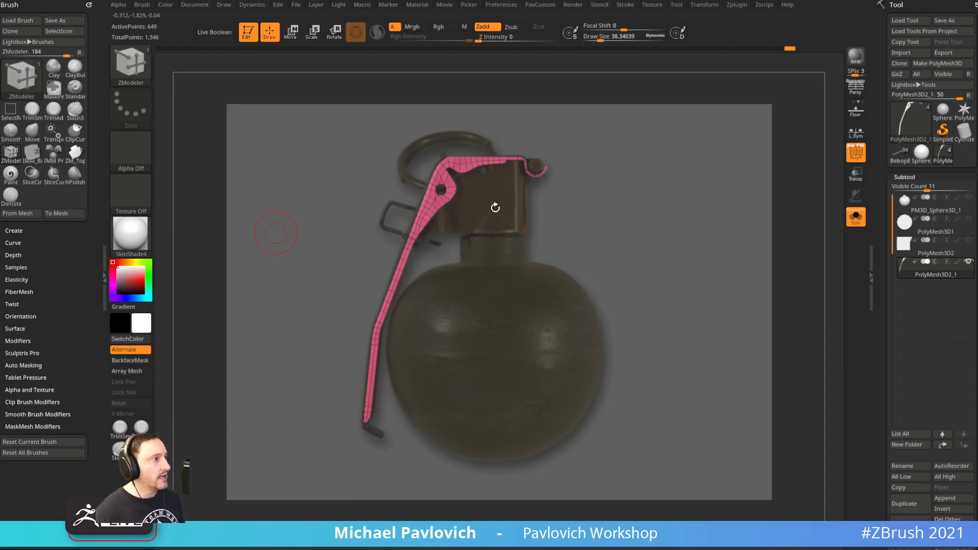
key("shift+z")
left_click_drag(726, 224, 677, 214, "alt")
left_click_drag(677, 214, 564, 357)
left_click_drag(564, 358, 719, 248)
Run Groups By Normals again to merge the hook groups and realign with the reference
key("3")
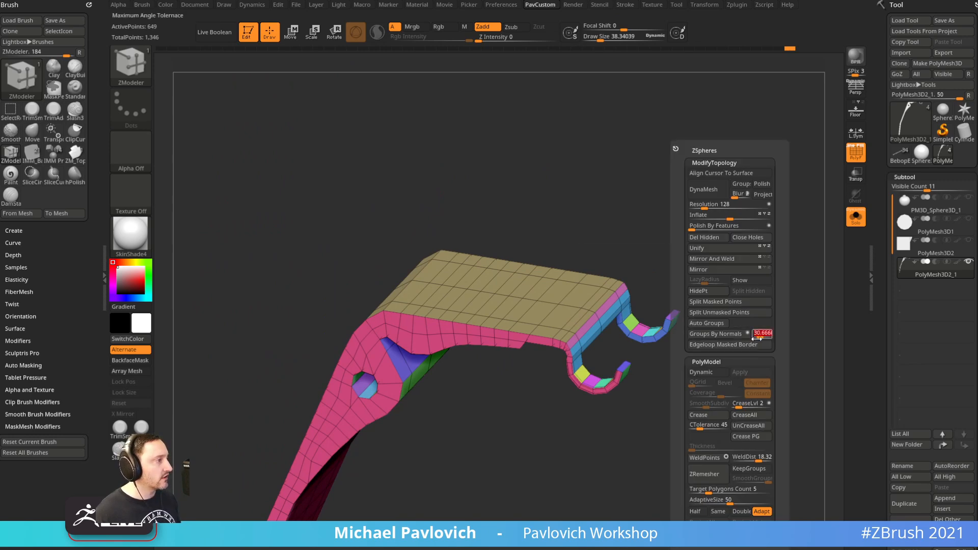
left_click(730, 336)
key("3")
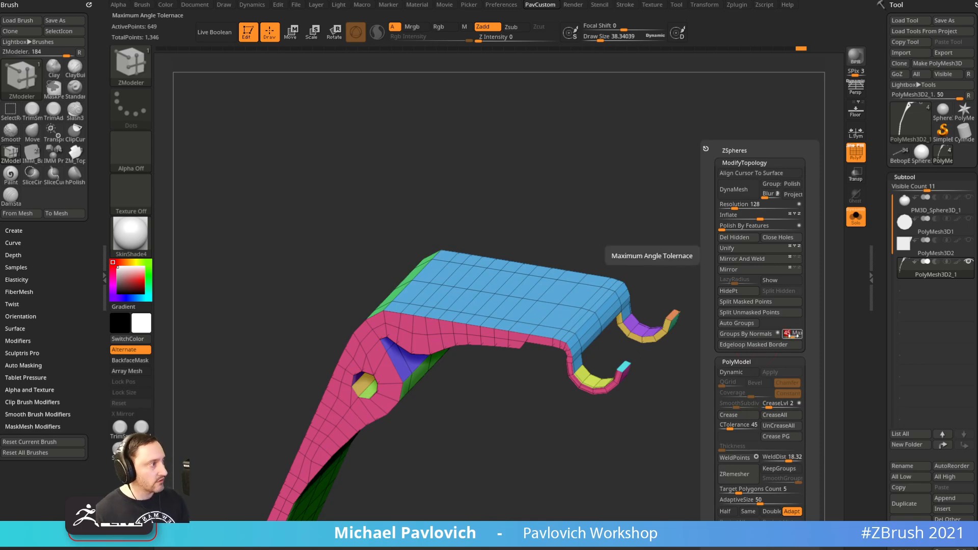
left_click_drag(708, 400, 583, 332)
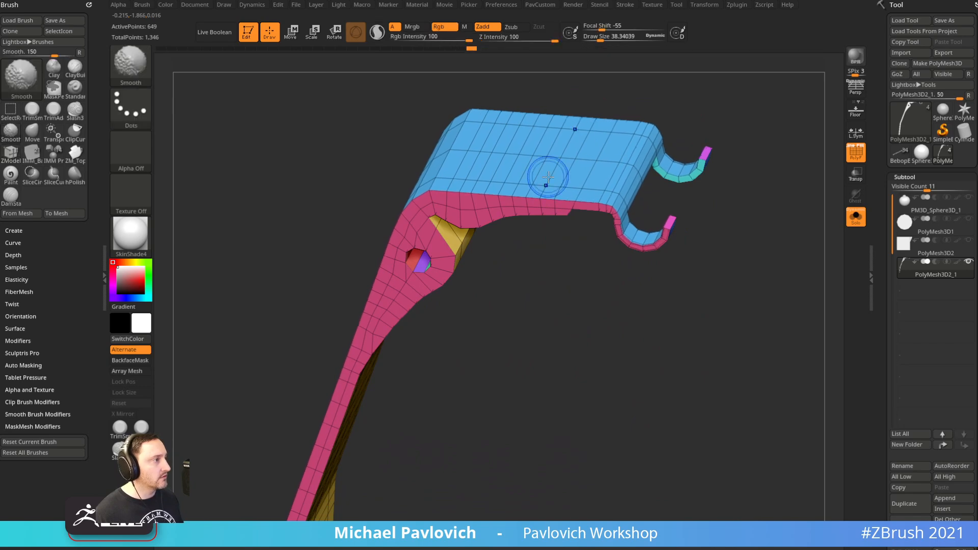
left_click_drag(640, 376, 628, 391, "shift")
key("shift+z")
key("Right")
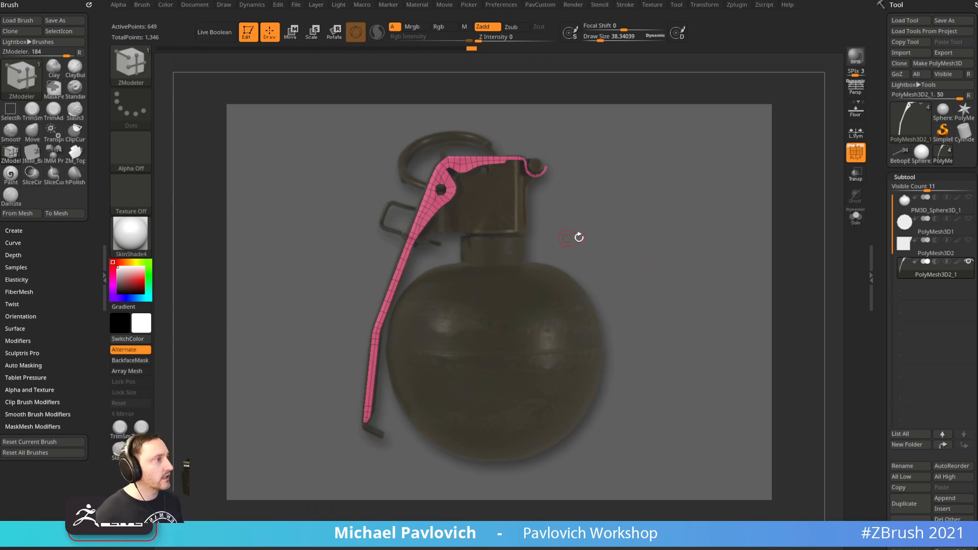
Unhide the grenade body and cap and switch to the Standard brush
left_click(968, 262)
key("s")
mouse_move(626, 249)
left_mouse_down()
mouse_move(642, 248)
mouse_move(625, 245)
left_mouse_up()
key("b")
key("s")
key("t")
key("s")
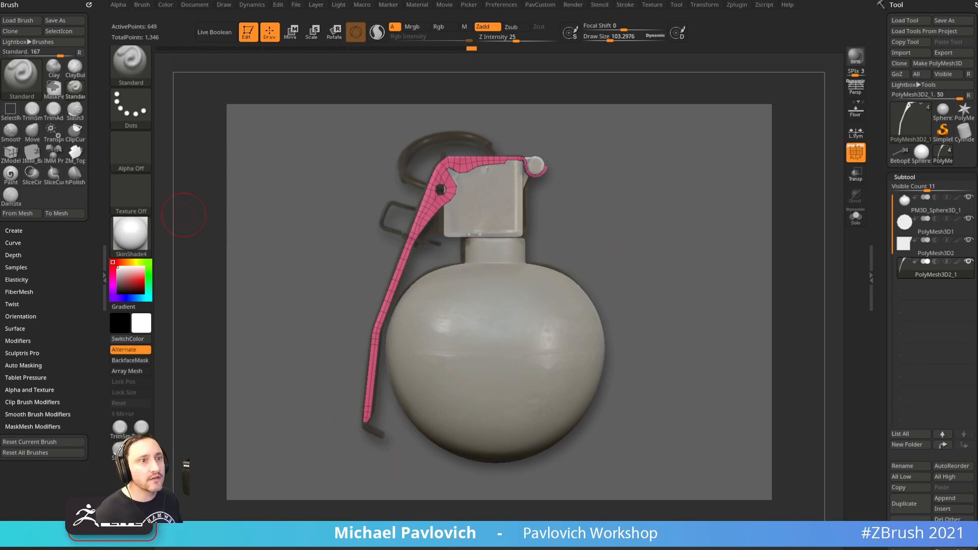
Drag the Spotlight reference image aside, set brush size 46 and hide the reference
left_click_drag(1, 184, 324, 183)
mouse_move(339, 250)
left_mouse_down()
mouse_move(0, 245)
mouse_move(412, 268)
left_mouse_up()
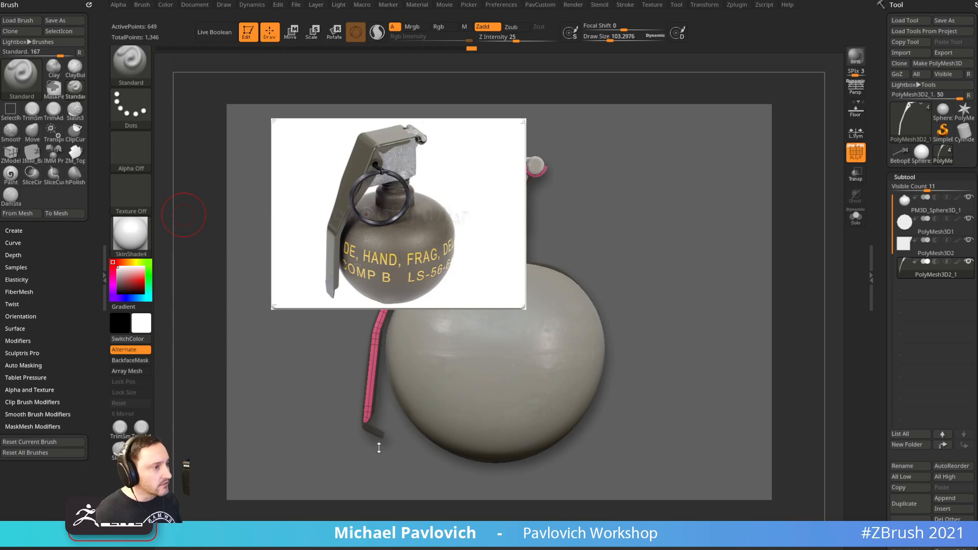
left_click_drag(360, 305, 977, 336)
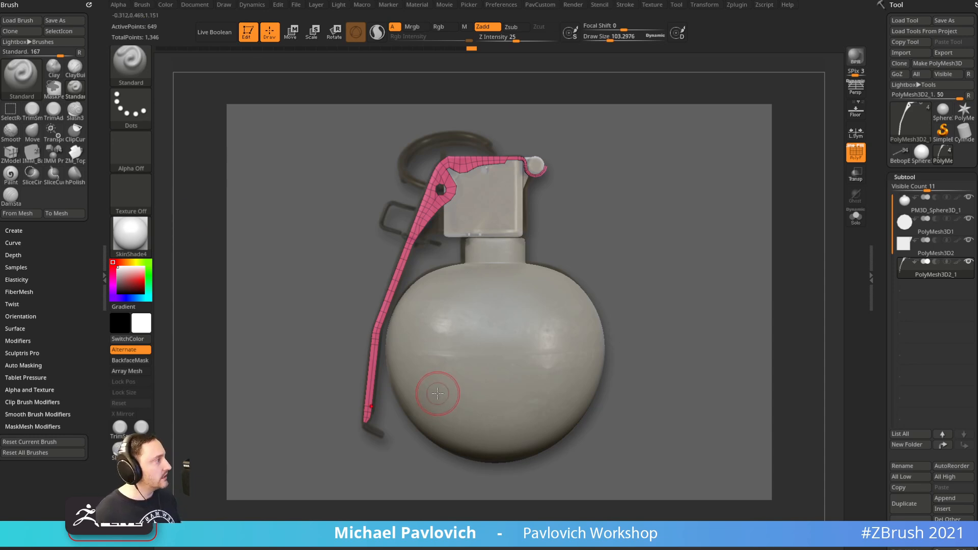
key("s")
left_click_drag(426, 396, 418, 398)
key("shift+z")
Mask the lever except its lower tip and place the Transpose Move handle there
mouse_move(394, 476)
left_mouse_down("alt")
mouse_move(456, 382)
mouse_move(421, 432)
left_mouse_up("alt")
mouse_move(294, 510)
left_mouse_down("alt")
mouse_move(325, 486)
mouse_move(365, 485)
mouse_move(345, 454)
mouse_move(384, 481)
mouse_move(534, 271)
left_mouse_up("alt")
mouse_move(559, 307)
left_mouse_down()
mouse_move(530, 336)
mouse_move(521, 304)
mouse_move(568, 328)
left_mouse_up()
key("ctrl")
left_click_drag(470, 298, 555, 348, "ctrl")
key("w")
left_click(508, 306)
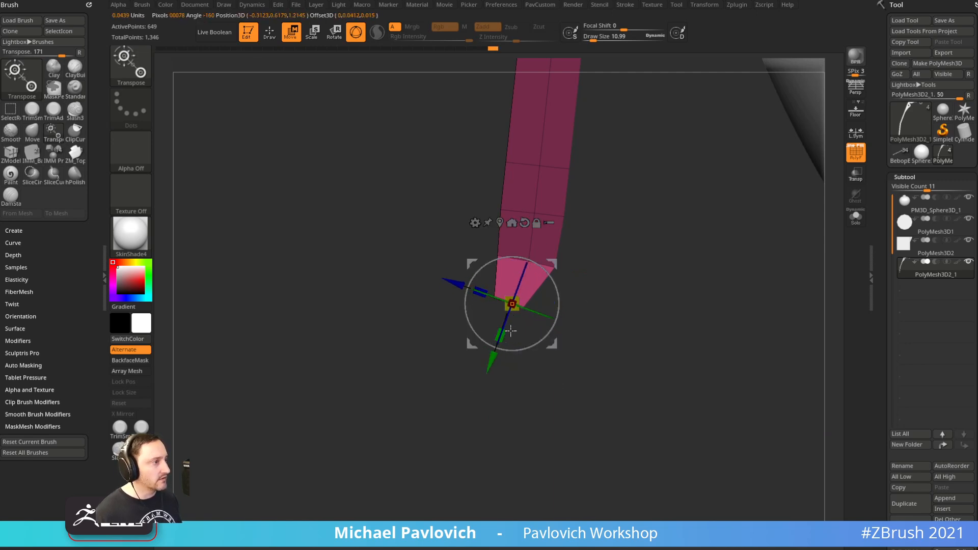
Extrude a new segment from the lever's bottom edge with ZModeler
key("q")
mouse_move(597, 301)
left_mouse_down("ctrl")
mouse_move(617, 334)
mouse_move(615, 316)
mouse_move(597, 350)
left_mouse_up("ctrl")
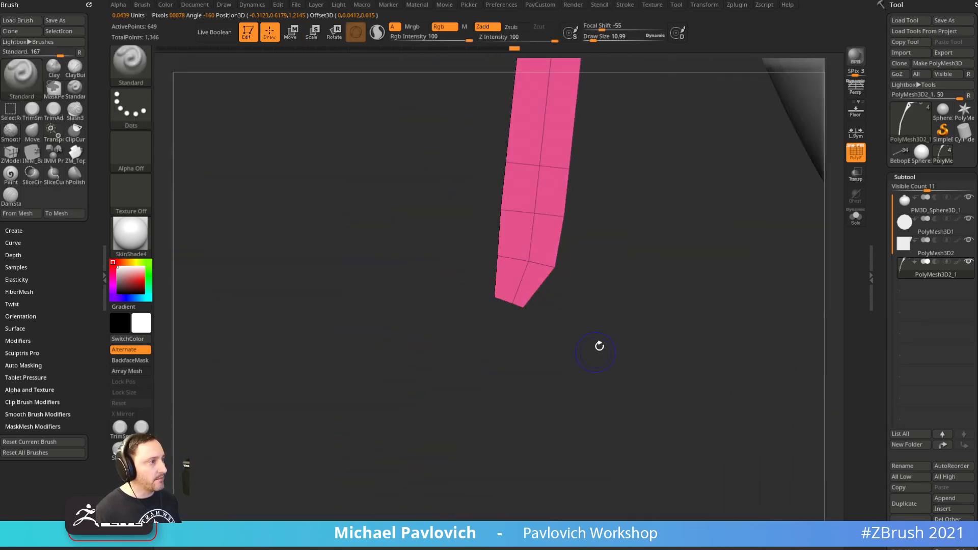
key("b")
key("z")
key("m")
mouse_move(528, 388)
left_mouse_down()
mouse_move(511, 341)
mouse_move(495, 365)
mouse_move(484, 433)
left_mouse_up()
left_click(497, 362, "alt")
Mask all but the new tip, angle it with the world-aligned Transpose gizmo, then clear the mask
left_click_drag(627, 356, 631, 400, "shift")
left_click_drag(586, 430, 433, 491, "alt")
left_click(432, 491, "ctrl")
left_click_drag(577, 449, 575, 405, "alt")
key("w")
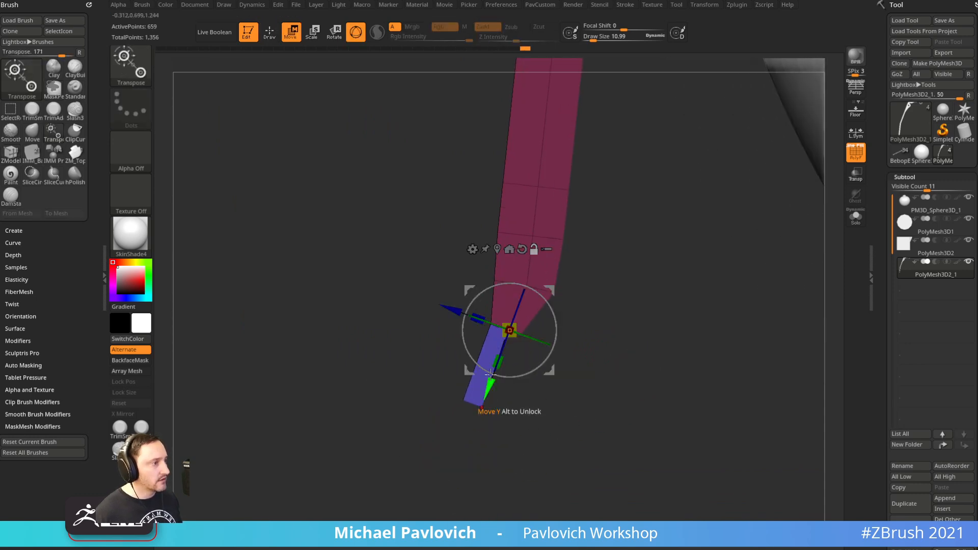
left_click(522, 249, "alt")
left_click(497, 249)
left_click_drag(498, 390, 522, 367)
left_click(625, 338, "ctrl")
From the stored reference view, mask the lever and stretch its tip further down, then unmask
key("b")
key("z")
key("m")
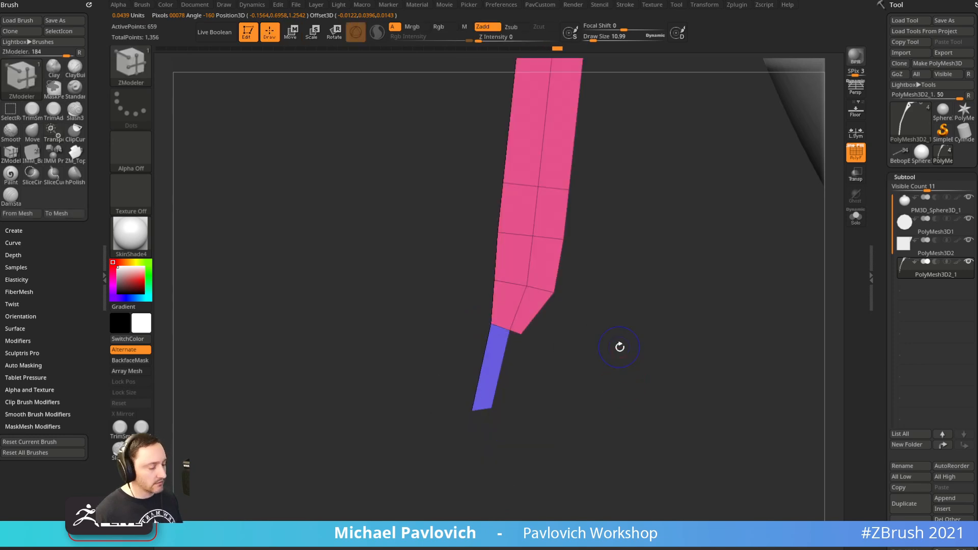
key("1")
key("w")
left_click_drag(401, 393, 402, 402)
key("ctrl+z")
mouse_move(433, 487)
left_mouse_down("ctrl")
mouse_move(341, 448)
mouse_move(333, 427)
left_mouse_up("ctrl")
left_click(334, 426, "ctrl")
left_click_drag(404, 390, 402, 407)
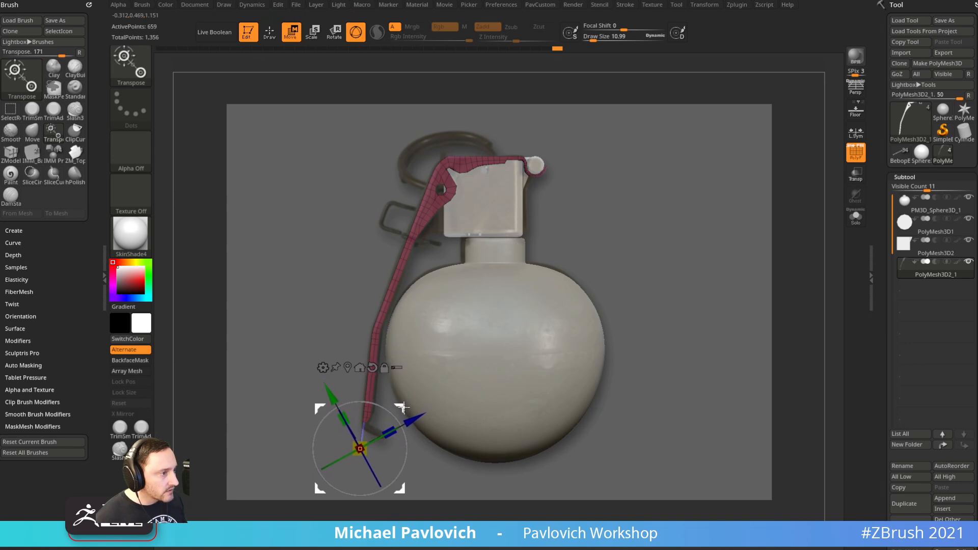
key("q")
left_click_drag(678, 270, 720, 280, "ctrl")
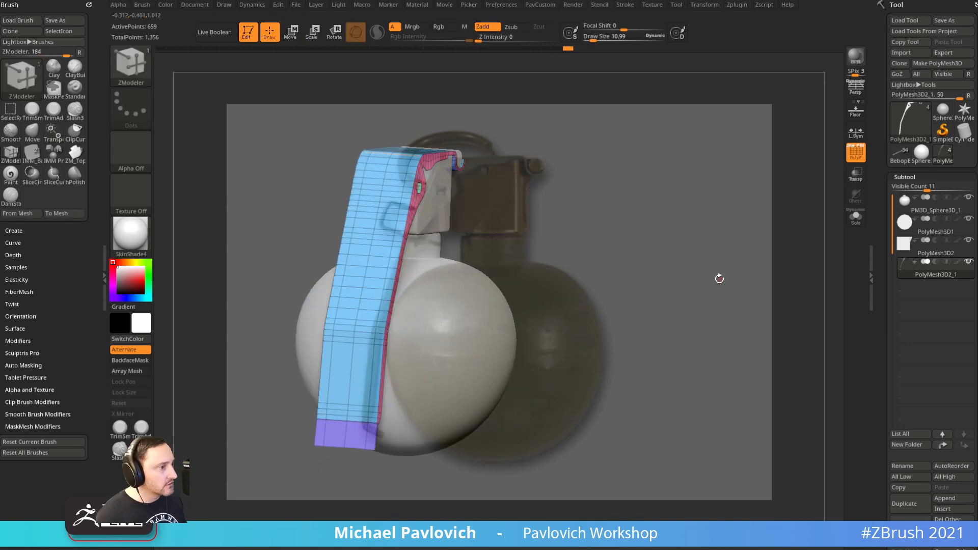
Mask all but the strip's bottom edge, centre the move gizmo on it, then clear the mask
key("shift+z")
left_click_drag(555, 395, 574, 397, "shift")
left_click_drag(575, 397, 436, 308, "alt")
left_click(434, 305, "ctrl")
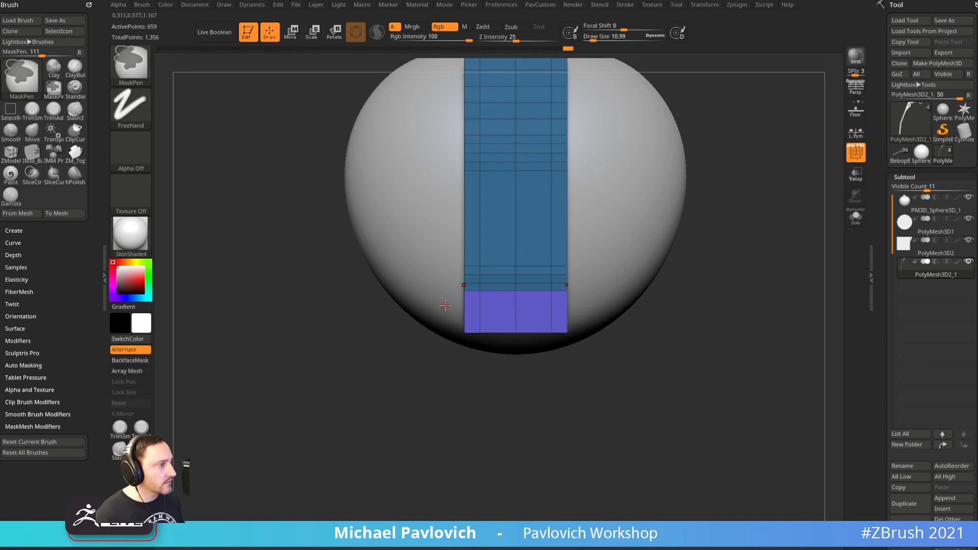
key("w")
left_click(529, 252)
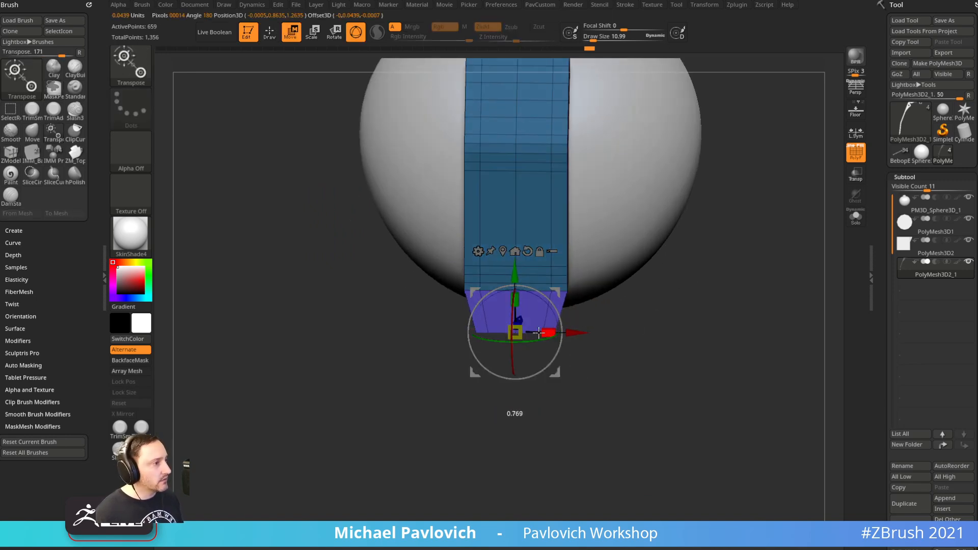
key("q")
mouse_move(616, 367)
left_mouse_down()
mouse_move(622, 398)
mouse_move(590, 392)
mouse_move(627, 419)
left_mouse_up()
left_click_drag(626, 417, 576, 418, "alt")
left_click_drag(601, 377, 757, 317, "shift")
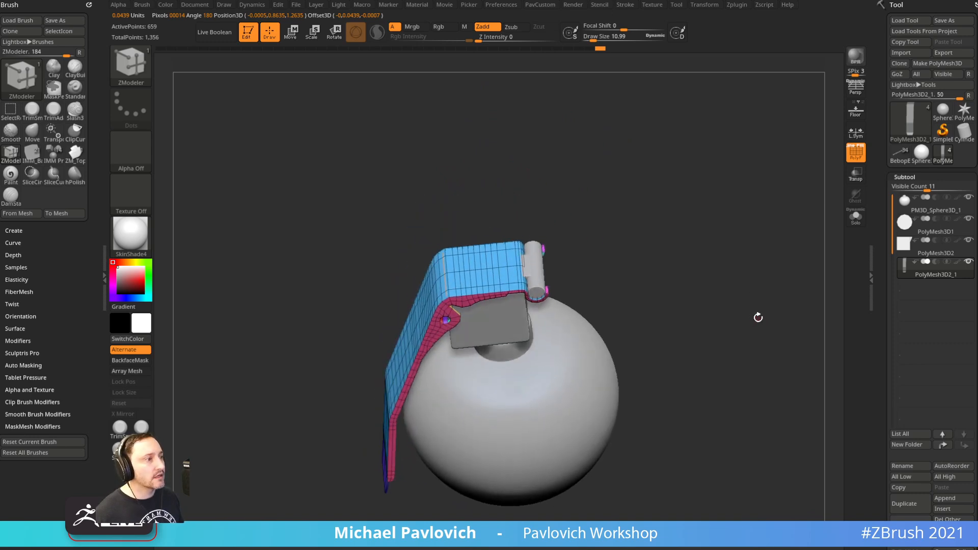
mouse_move(723, 278)
left_mouse_down()
mouse_move(764, 286)
mouse_move(763, 261)
mouse_move(753, 276)
mouse_move(725, 236)
mouse_move(703, 280)
mouse_move(653, 218)
mouse_move(688, 332)
mouse_move(647, 277)
mouse_move(520, 196)
left_mouse_up()
Solo the lever, switch to the Standard brush and inspect its yellow front face without wireframe
left_click(856, 217)
key("s")
key("b")
key("s")
key("t")
key("s")
mouse_move(566, 289)
left_mouse_down("alt")
mouse_move(559, 190)
mouse_move(602, 220)
mouse_move(586, 224)
left_mouse_up("alt")
mouse_move(434, 274)
left_mouse_down()
mouse_move(549, 248)
mouse_move(622, 255)
mouse_move(644, 240)
mouse_move(624, 201)
mouse_move(625, 210)
mouse_move(610, 207)
mouse_move(628, 214)
mouse_move(723, 157)
mouse_move(749, 221)
mouse_move(758, 214)
mouse_move(574, 278)
mouse_move(648, 258)
left_mouse_up()
key("s")
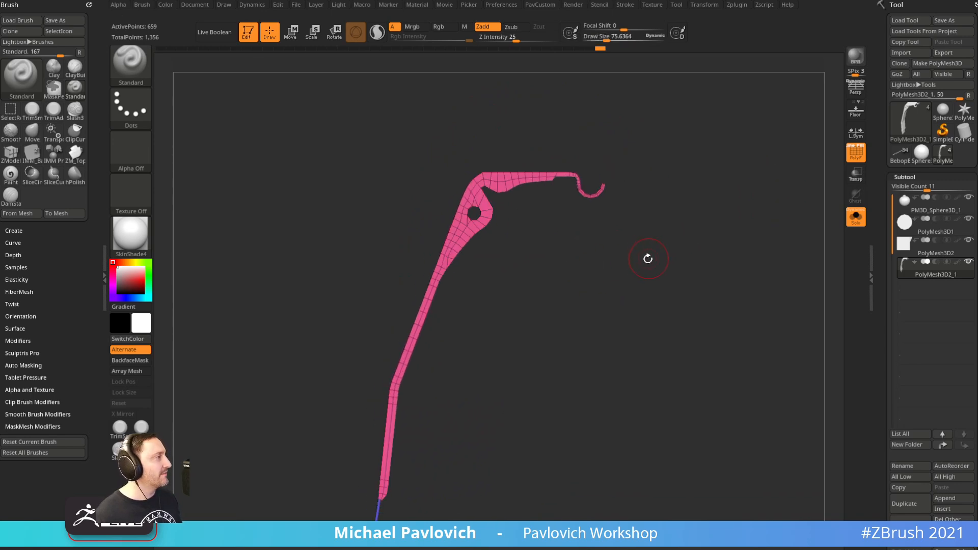
key("shift+f")
Show all grenade parts to review them from the side, then turn the wireframe back on
left_click(854, 217)
left_click_drag(739, 219, 707, 296, "alt")
left_click_drag(622, 343, 702, 287, "alt")
left_click_drag(702, 286, 641, 324)
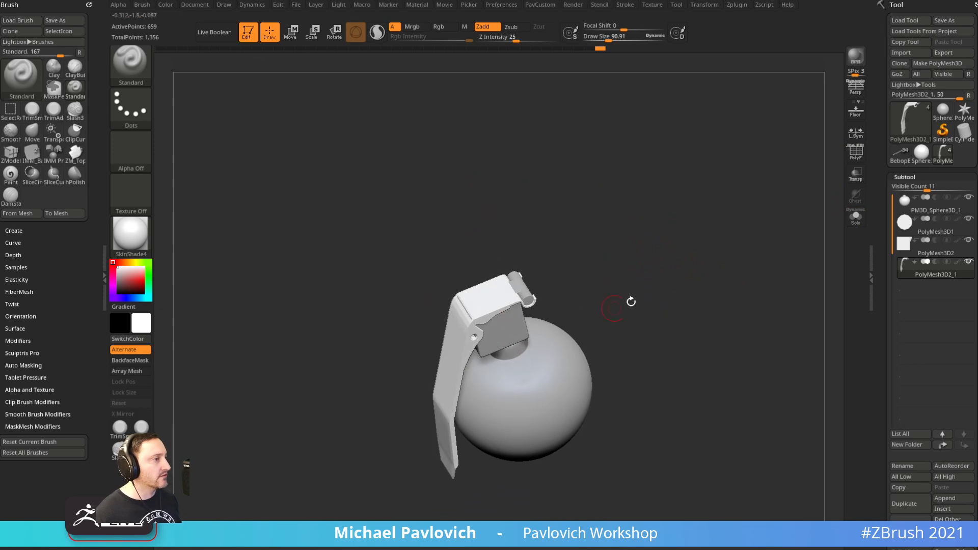
mouse_move(640, 264)
left_mouse_down("alt")
mouse_move(625, 221)
mouse_move(627, 350)
mouse_move(609, 391)
mouse_move(631, 312)
mouse_move(711, 344)
mouse_move(764, 240)
mouse_move(731, 310)
mouse_move(775, 306)
left_mouse_up("alt")
left_click_drag(774, 305, 737, 288, "shift")
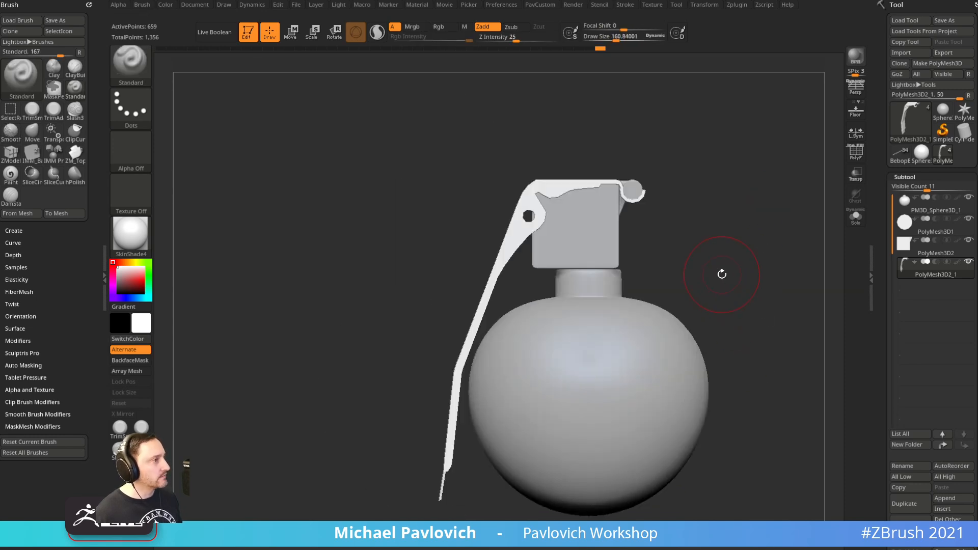
left_click_drag(746, 242, 727, 270, "alt")
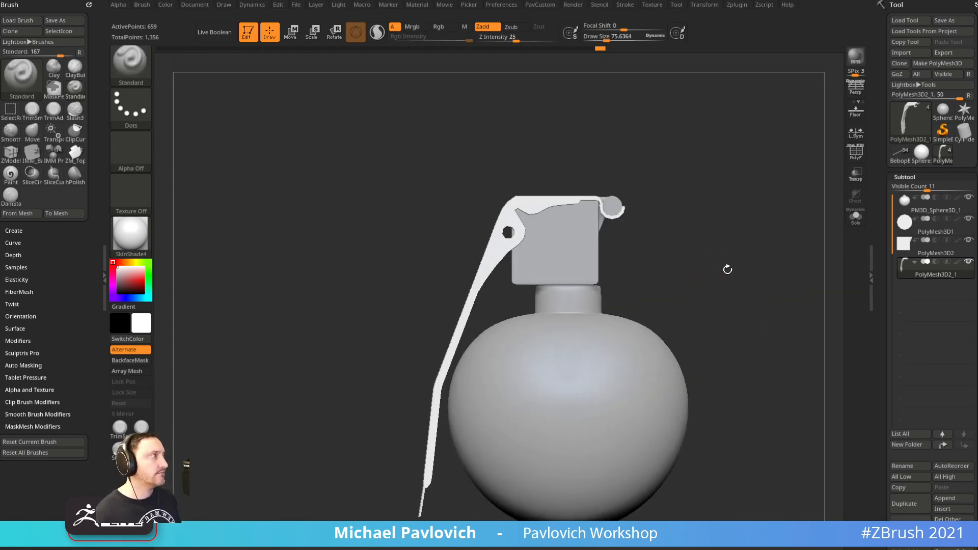
left_click(855, 159)
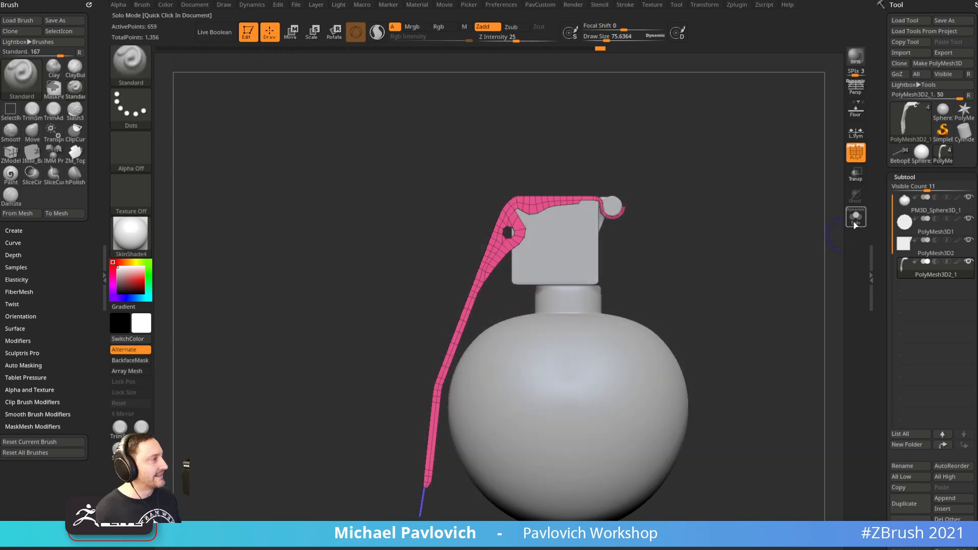
Solo the lever again, set brush size 38 and Ctrl+Shift select to keep only the hook end
left_click(856, 218)
left_click_drag(751, 282, 723, 290)
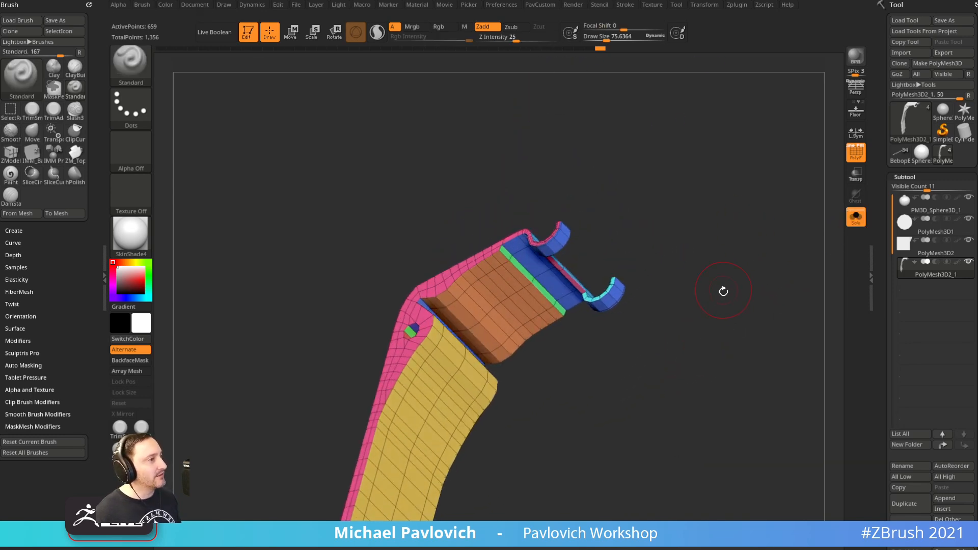
mouse_move(616, 247)
left_mouse_down("shift")
mouse_move(663, 212)
mouse_move(659, 238)
left_mouse_up("shift")
key("s")
left_click_drag(705, 227, 662, 234, "alt")
key("ctrl+shift")
mouse_move(741, 157)
left_mouse_down("ctrl+shift")
mouse_move(583, 345)
mouse_move(571, 345)
left_mouse_up("ctrl+shift")
left_click_drag(751, 234, 767, 257)
Split the hidden part of the mesh into a new subtool and show the whole grenade
key("1")
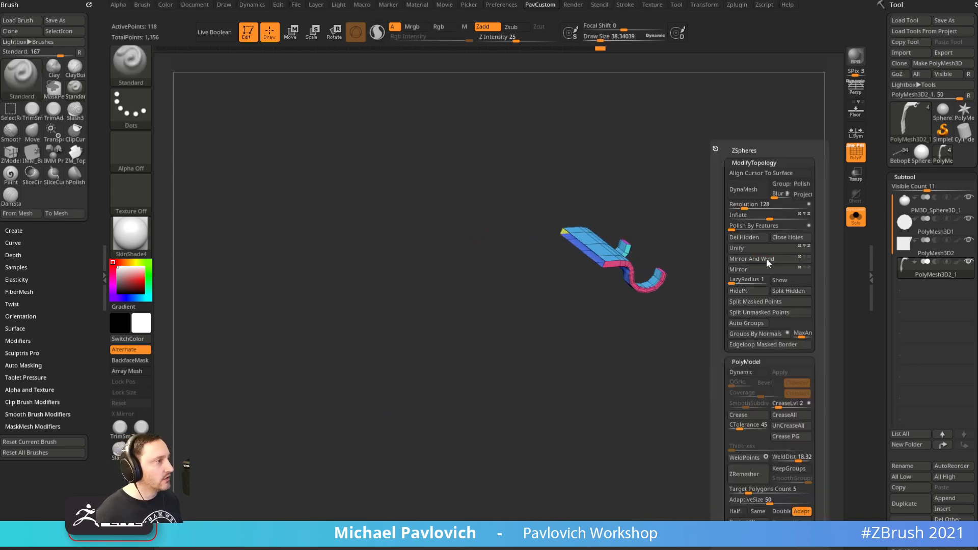
left_click(789, 291)
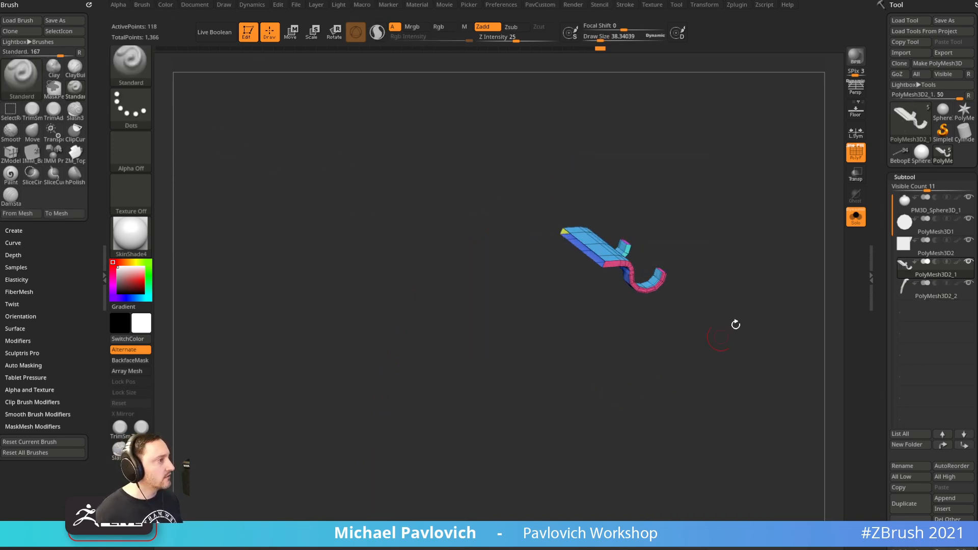
left_click(856, 219)
Solo the lever subtool PolyMesh3D2_2 and regroup its faces by normals
left_click(537, 261, "alt")
left_click(856, 216)
mouse_move(790, 226)
left_mouse_down()
mouse_move(734, 247)
mouse_move(758, 184)
mouse_move(766, 234)
mouse_move(729, 193)
mouse_move(702, 230)
left_mouse_up()
key("ctrl+shift")
key("4")
left_click(735, 335)
left_click_drag(683, 357, 632, 238)
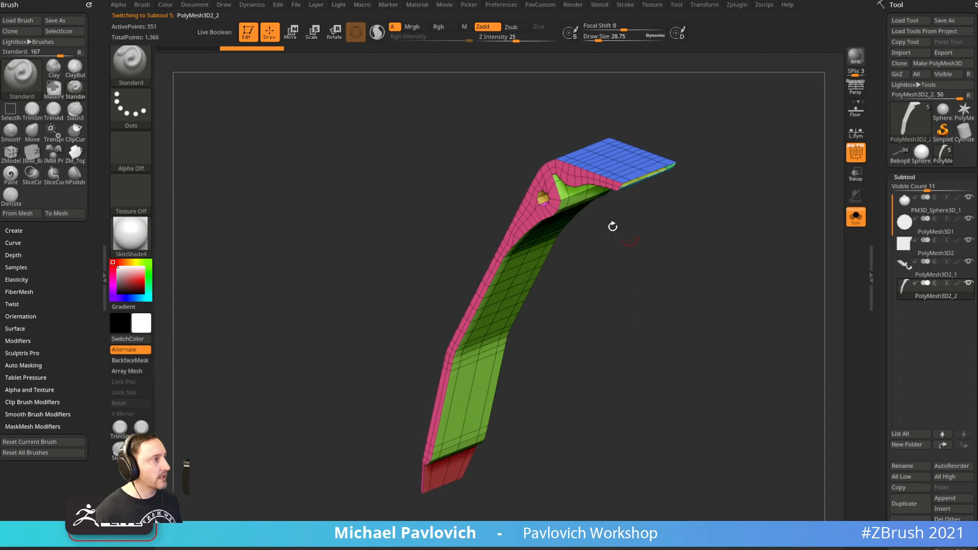
Hide the pink flange and blue top polygroups, then unhide all polygroups
left_click(567, 174, "ctrl+shift")
left_click(619, 181, "ctrl+shift")
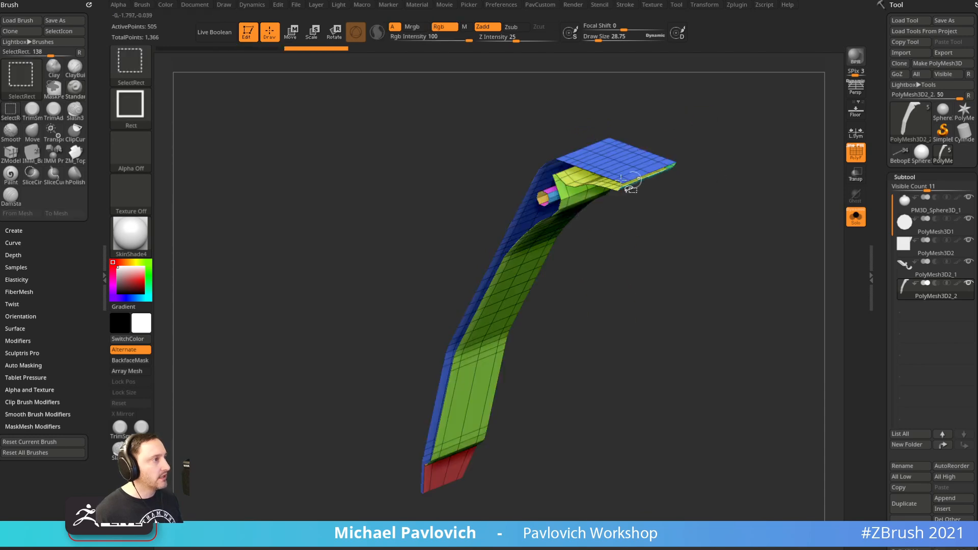
left_click(573, 156, "ctrl+shift")
left_click_drag(797, 170, 623, 169)
left_click(587, 350, "ctrl+shift")
mouse_move(588, 350)
left_mouse_down()
mouse_move(575, 357)
mouse_move(698, 273)
mouse_move(740, 261)
left_mouse_up()
Delete the hidden polygons with Del Hidden, dropping total points from 1,366 to 1,223
key("2")
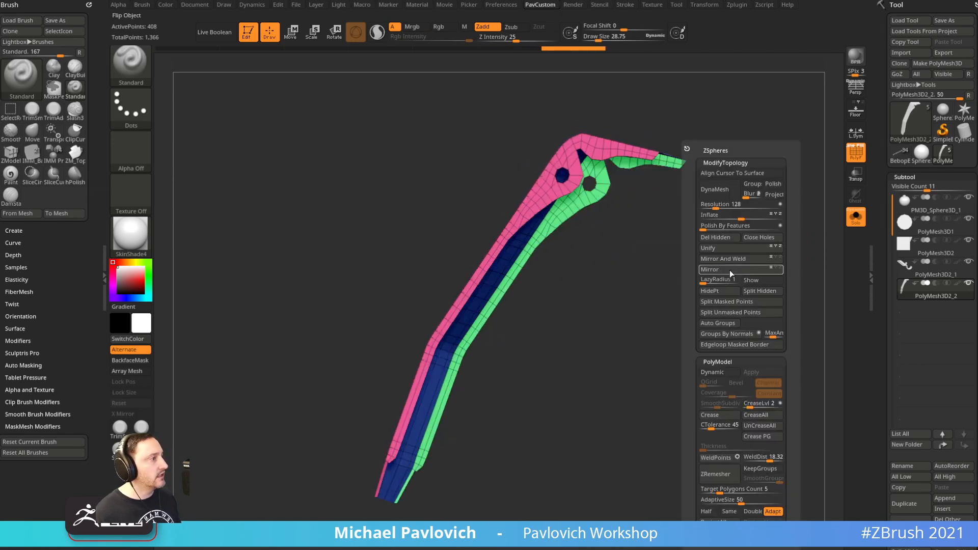
left_click(724, 237)
left_click_drag(738, 220, 701, 286, "alt")
left_click_drag(753, 240, 751, 257)
Switch to the ZModeler brush with its polygon action set to Extrude
key("2")
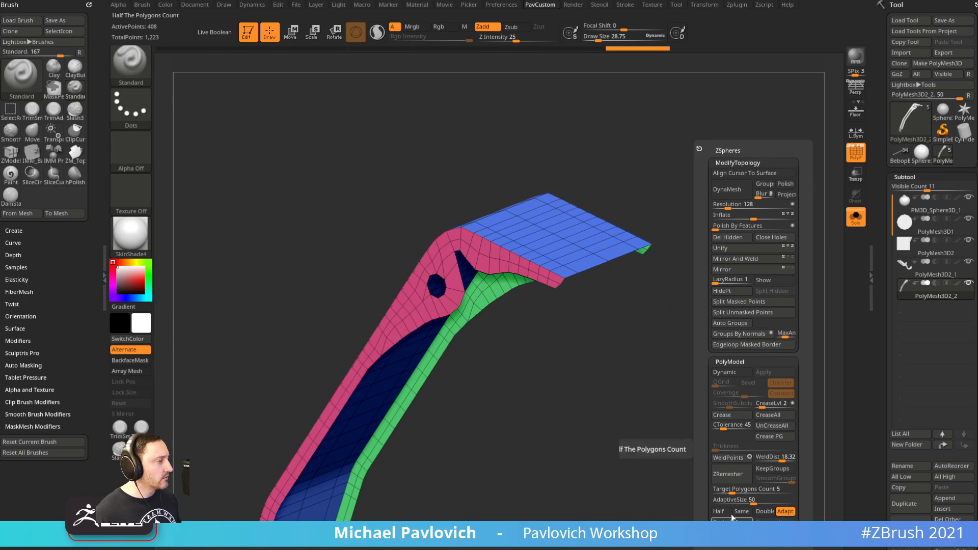
left_click_drag(880, 351, 882, 161)
mouse_move(758, 257)
left_mouse_down()
mouse_move(783, 304)
mouse_move(768, 277)
mouse_move(705, 246)
left_mouse_up()
key("b")
key("z")
key("m")
key("space")
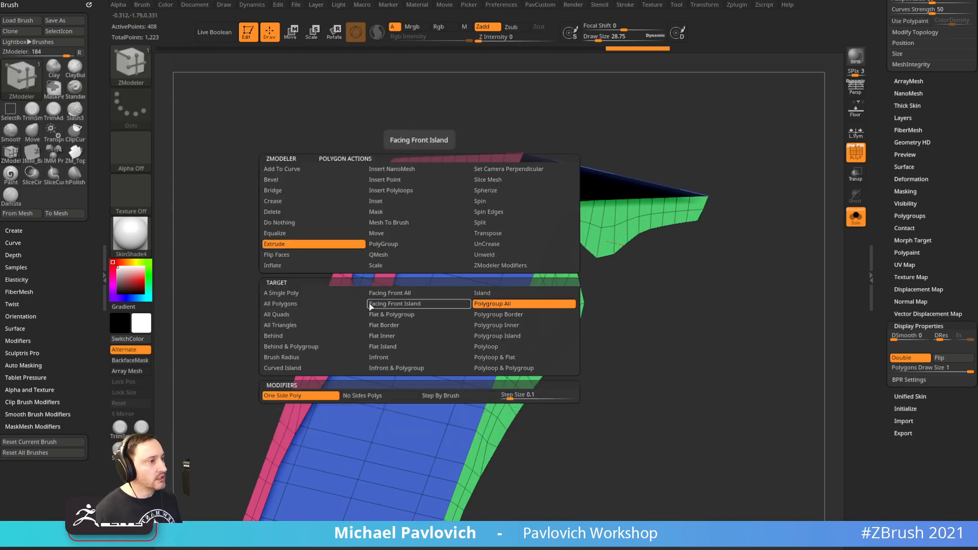
left_click(339, 306)
left_click_drag(386, 253, 397, 261)
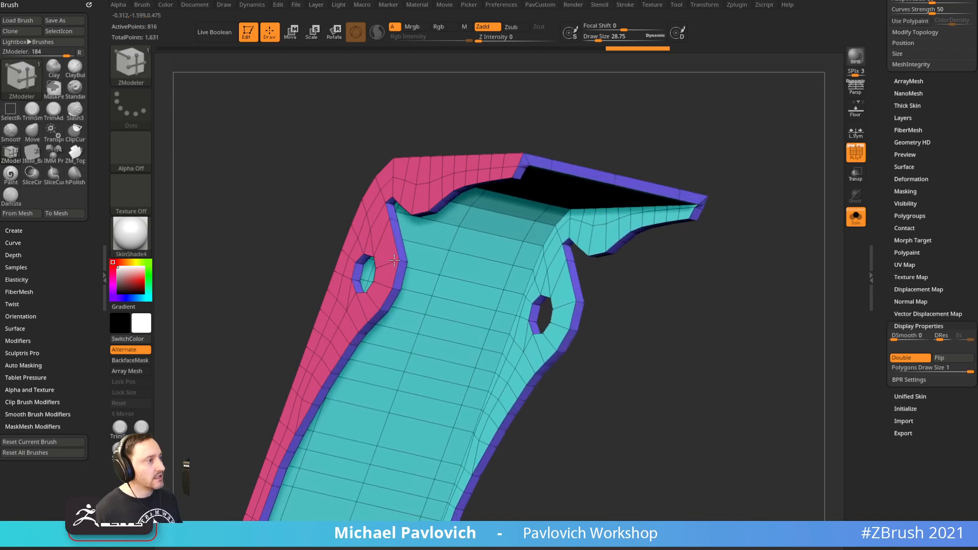
left_click_drag(683, 326, 720, 295)
mouse_move(688, 174)
left_mouse_down()
mouse_move(747, 175)
mouse_move(725, 188)
mouse_move(666, 185)
mouse_move(758, 198)
mouse_move(718, 144)
mouse_move(683, 160)
left_mouse_up()
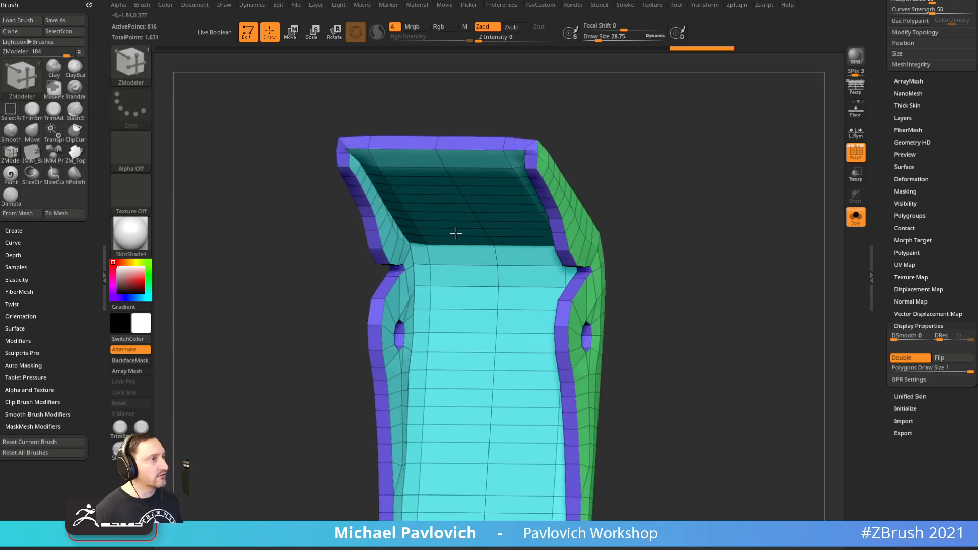
key("space")
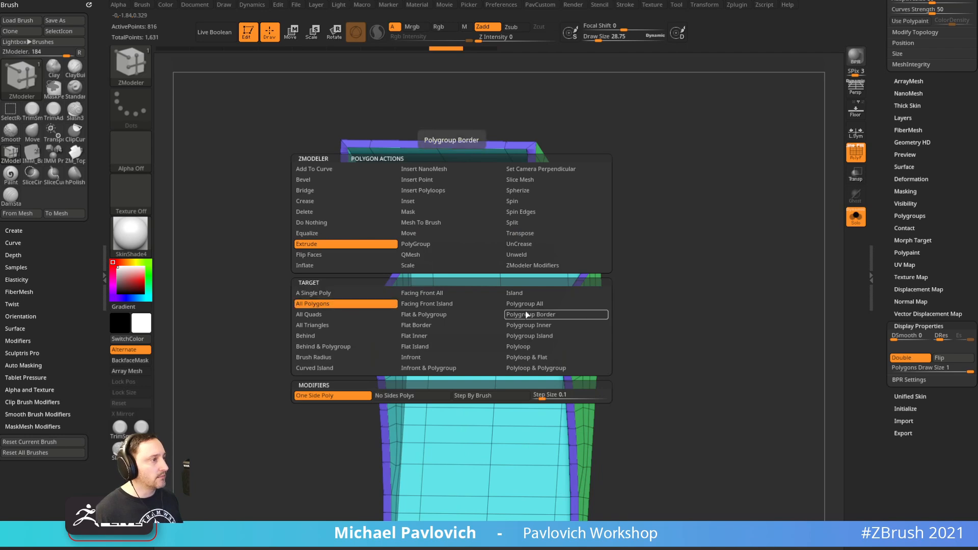
left_click_drag(616, 188, 604, 193)
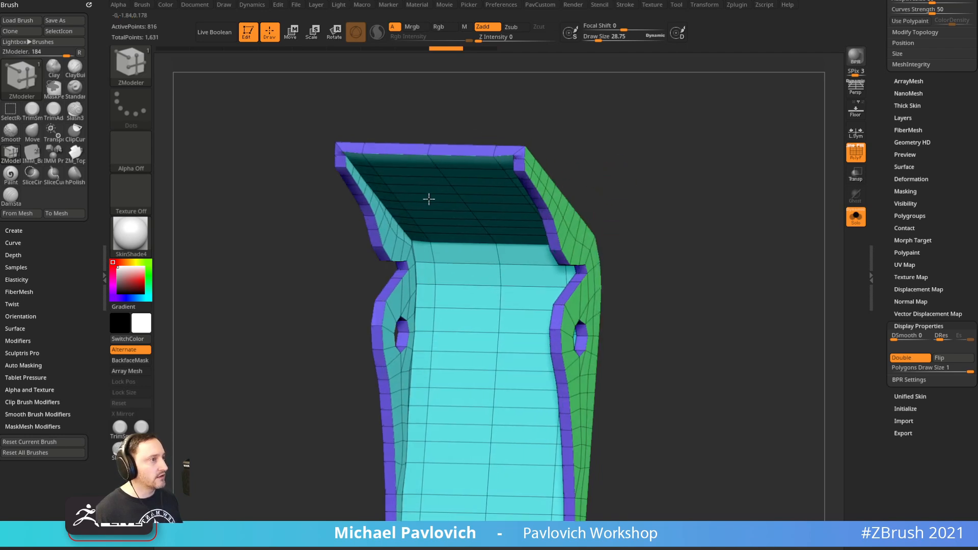
left_click_drag(636, 179, 743, 235)
key("ctrl+z")
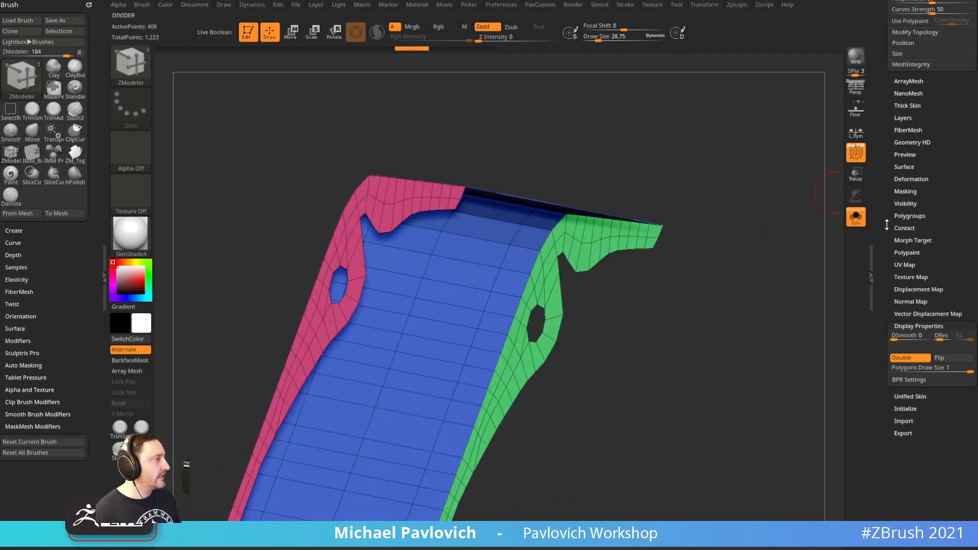
Quick-save the project
key("shift")
left_click_drag(887, 91, 891, 177)
left_click(749, 2)
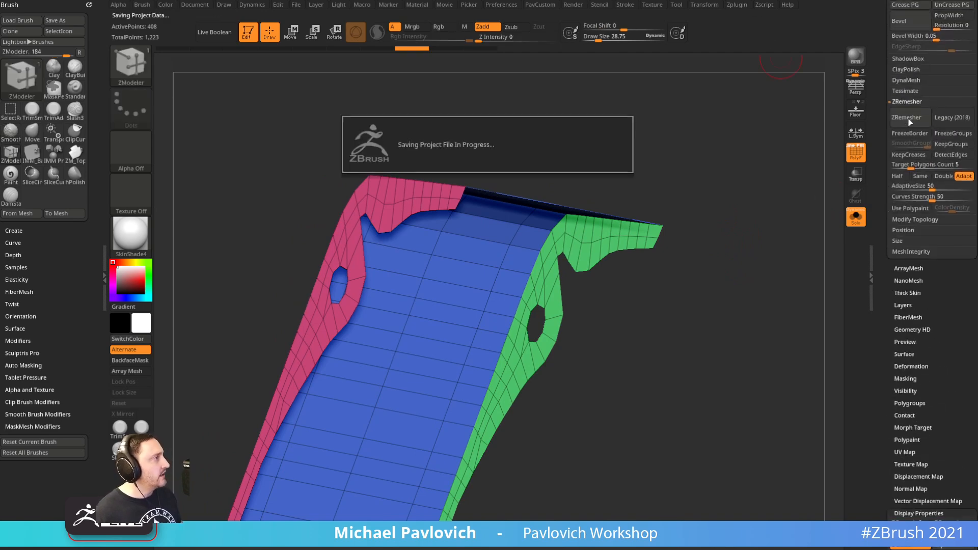
Apply Panel Loops to the lever with elevation -100 and thickness 0.02271
left_click_drag(885, 112, 878, 225)
left_click_drag(881, 137, 885, 104)
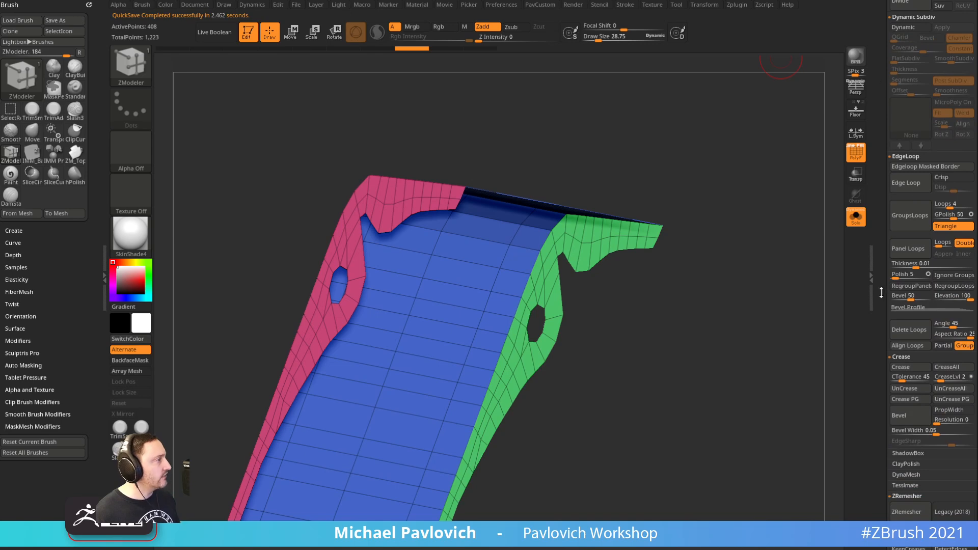
left_click_drag(882, 290, 883, 261)
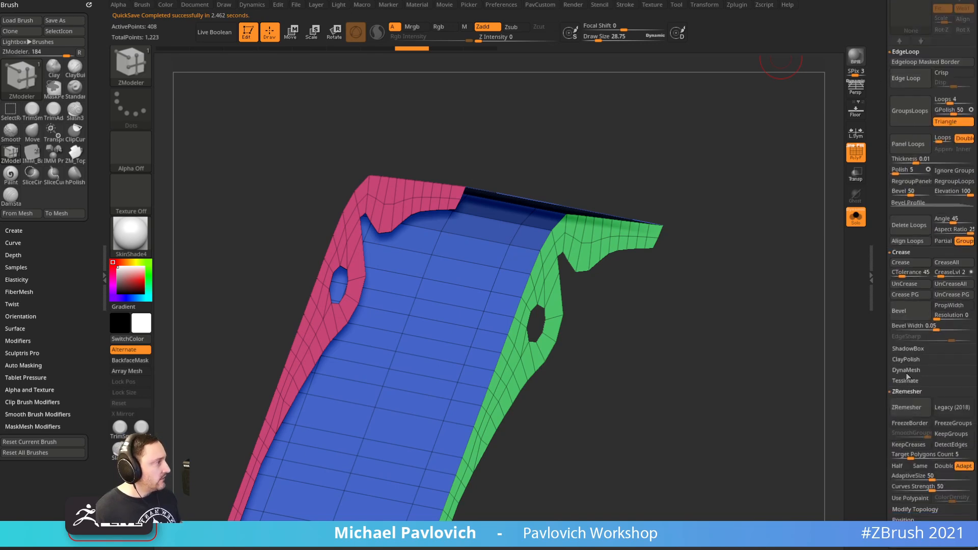
left_click_drag(882, 371, 882, 344)
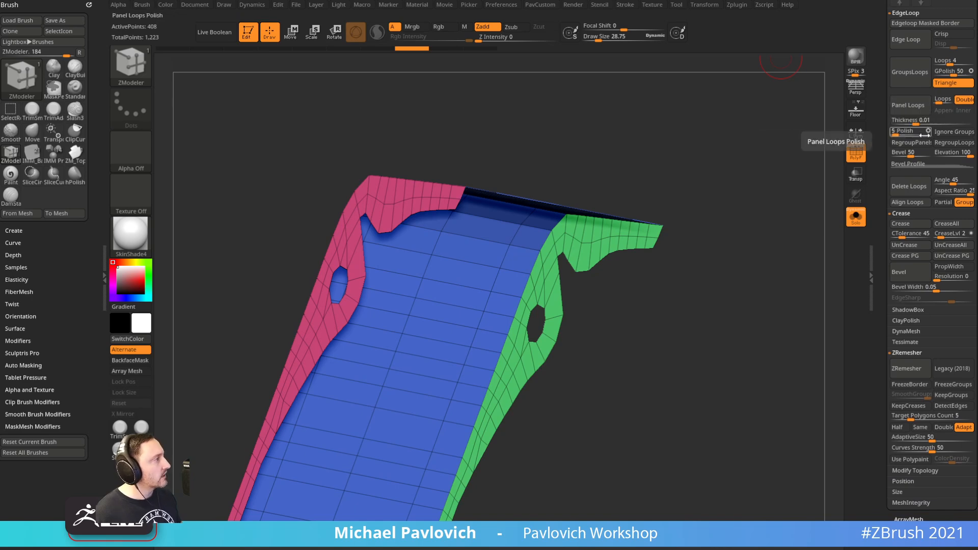
left_click_drag(950, 154, 932, 155)
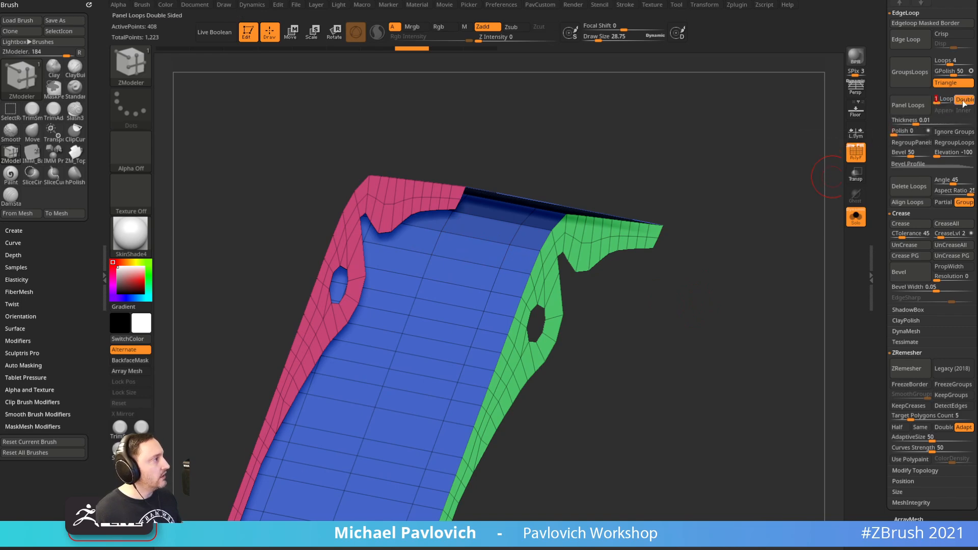
left_click(915, 106)
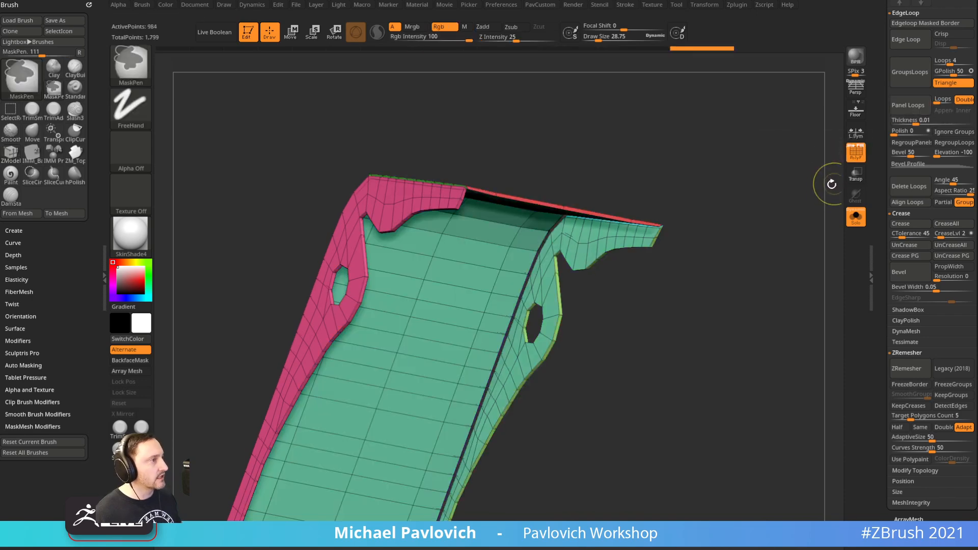
left_click_drag(912, 120, 920, 120)
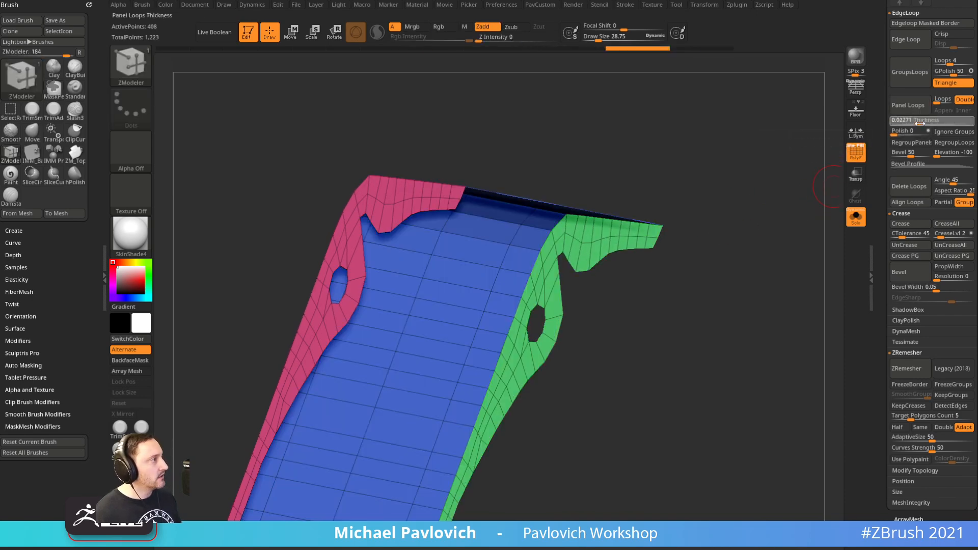
left_click(921, 107)
Redo the panel loops with Ignore Groups enabled
left_click_drag(818, 151, 612, 247)
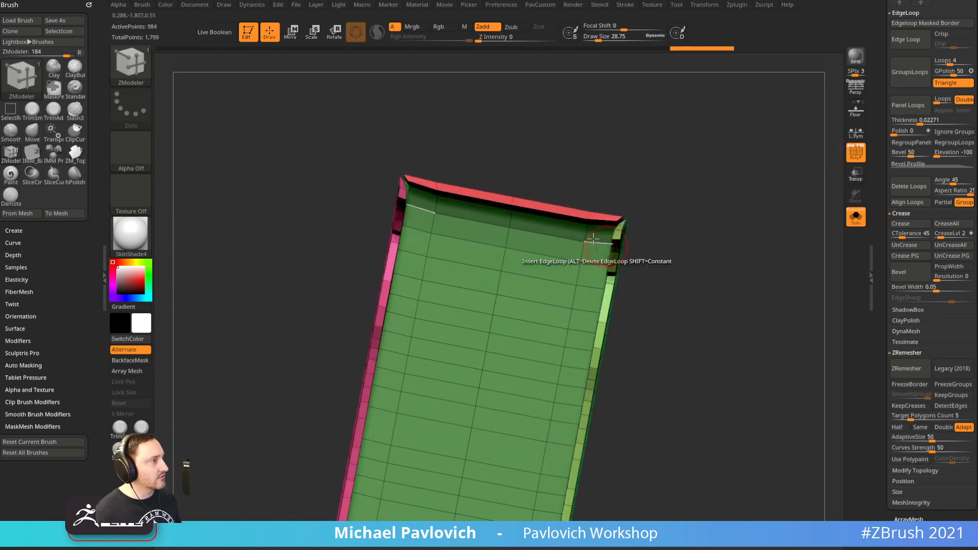
left_click_drag(701, 216, 760, 192)
key("ctrl+z")
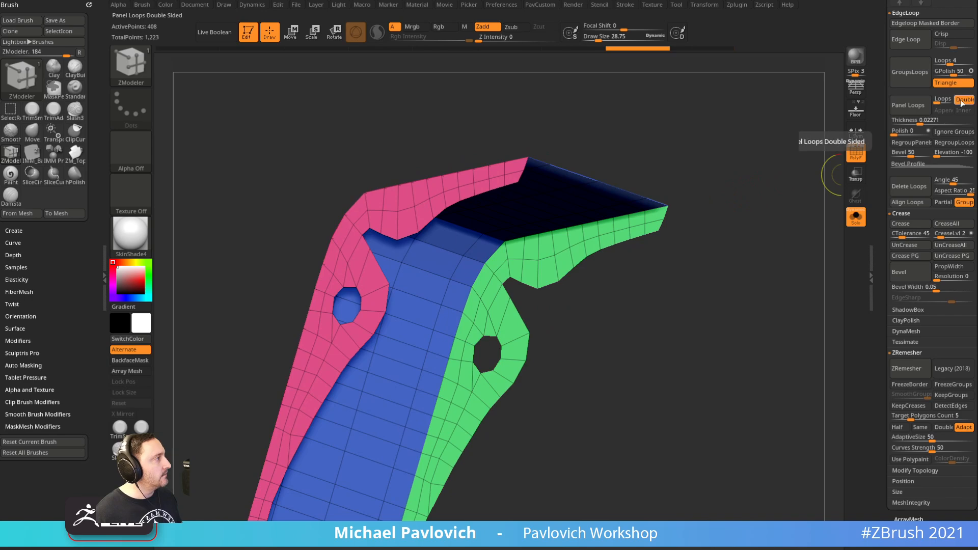
left_click(953, 131)
left_click(901, 107)
Rebuild the panel loops at thickness 0.03313
left_click_drag(793, 184, 757, 261)
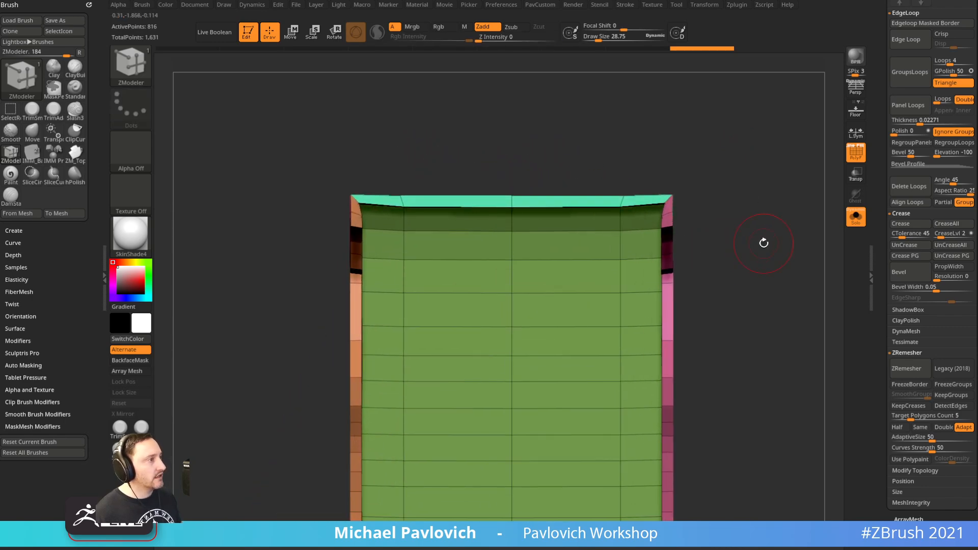
key("ctrl+z")
left_click(922, 122)
left_click(920, 111)
Compare the thickened lever against the whole grenade, then solo the lever again
left_click_drag(779, 153, 783, 69, "alt")
left_click(855, 216)
left_click_drag(771, 204, 746, 190, "alt")
left_click_drag(747, 190, 800, 157)
left_click(856, 224)
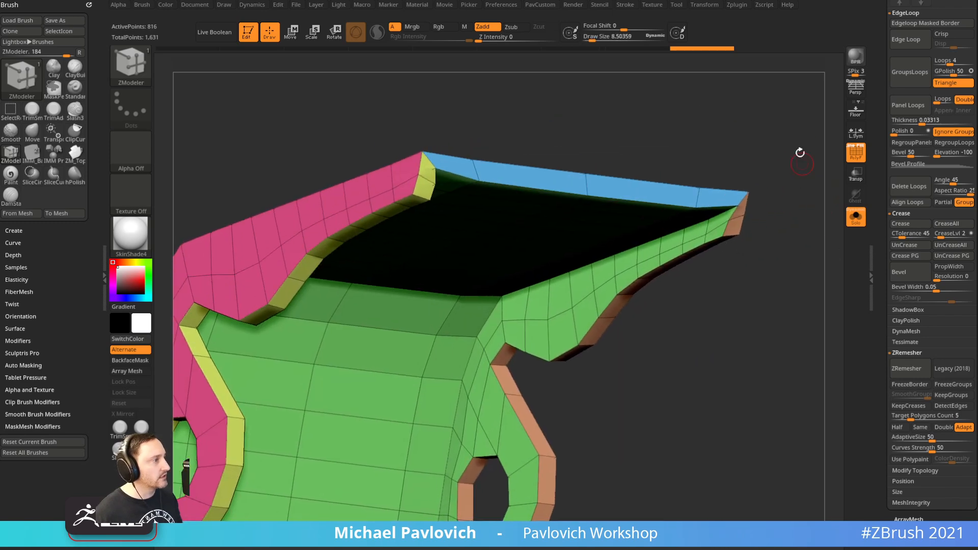
Mirror the thickened lever across its axis so both flanges match
key("2")
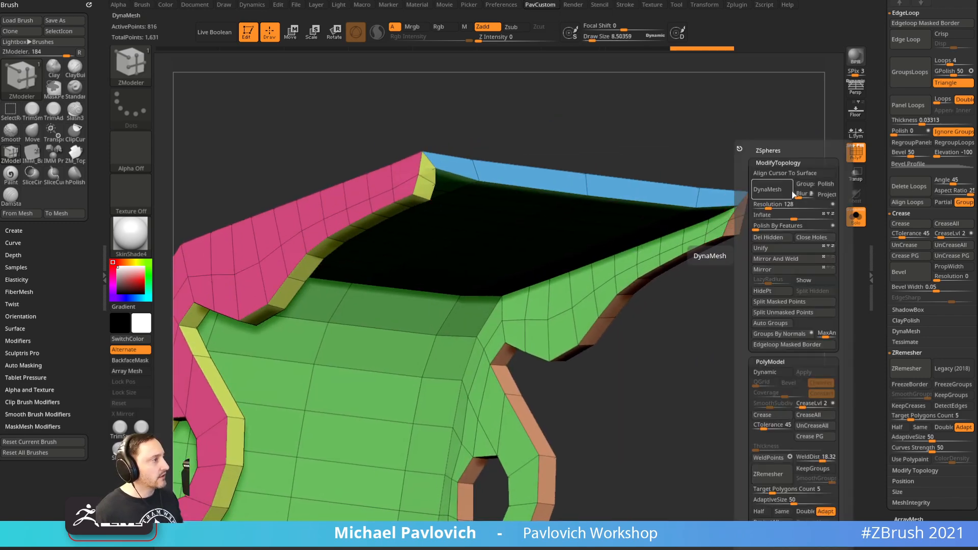
left_click(770, 237)
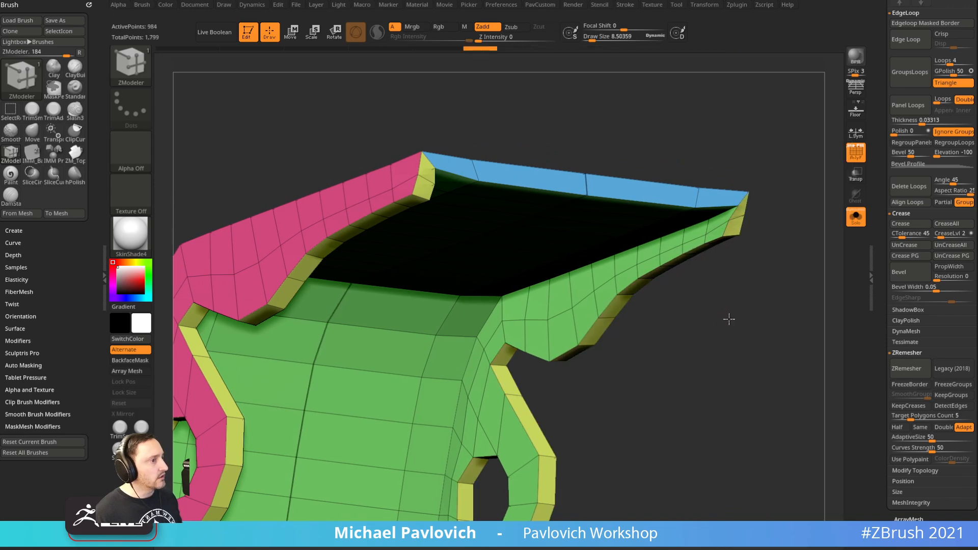
left_click_drag(729, 321, 598, 320)
key("ctrl+z")
key("2")
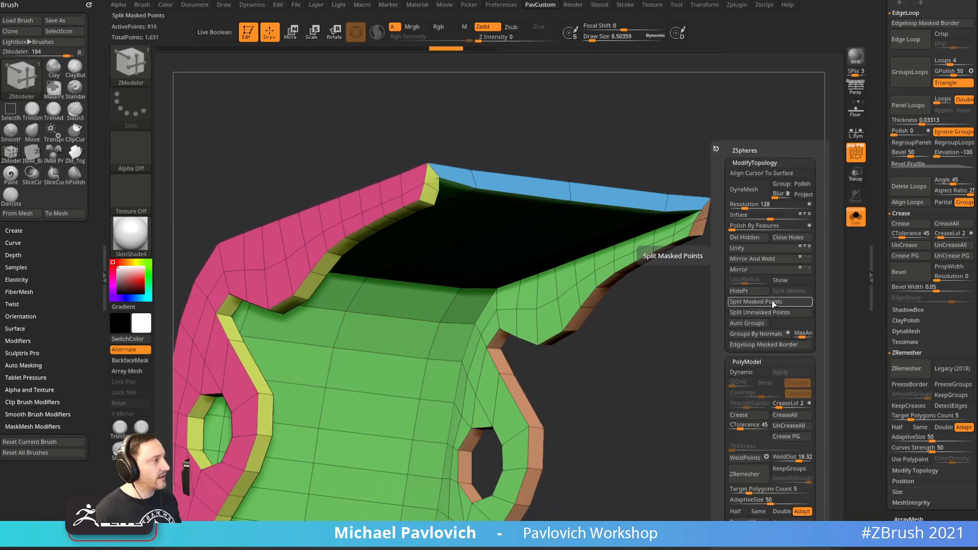
left_click(790, 270)
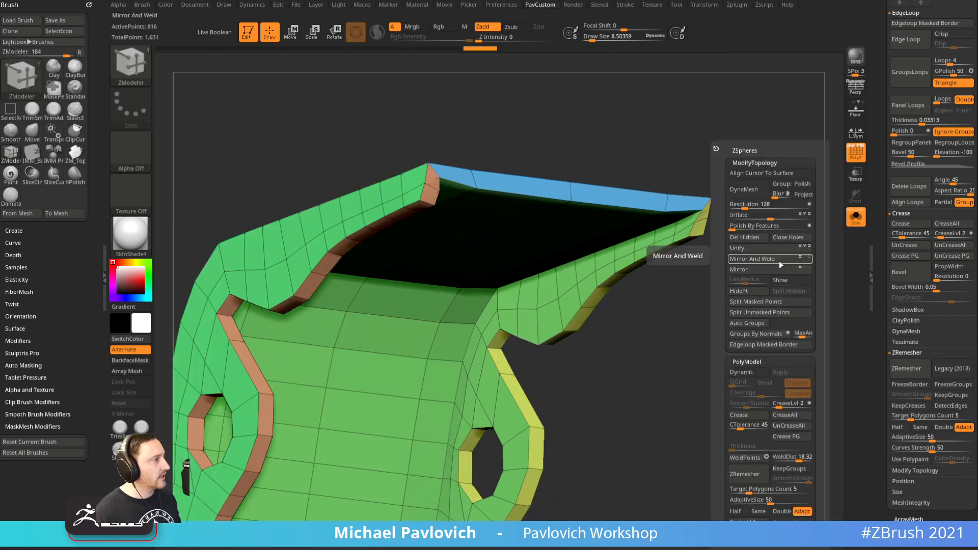
left_click_drag(642, 268, 728, 253)
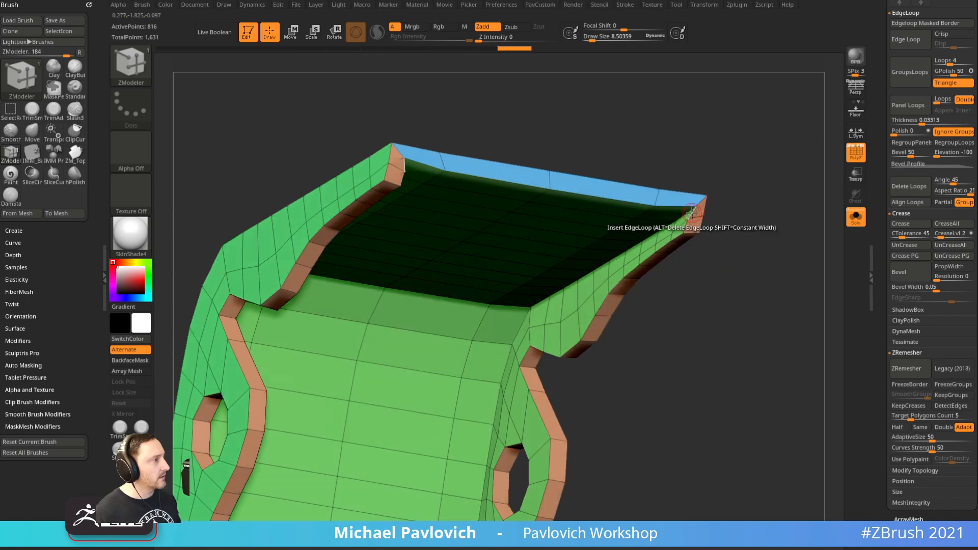
Set the ZModeler edge action to Collapse and collapse the corner edges
key("space")
left_click(574, 264)
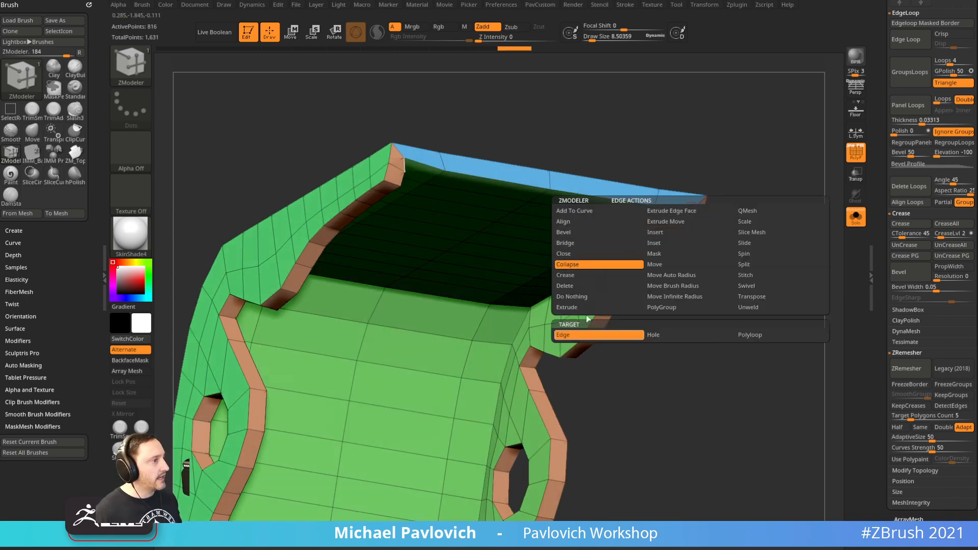
left_click(693, 212)
mouse_move(722, 211)
left_mouse_down()
mouse_move(723, 196)
mouse_move(742, 197)
mouse_move(733, 197)
mouse_move(727, 222)
left_mouse_up()
key("ctrl+z")
left_click(689, 223)
left_click(667, 235)
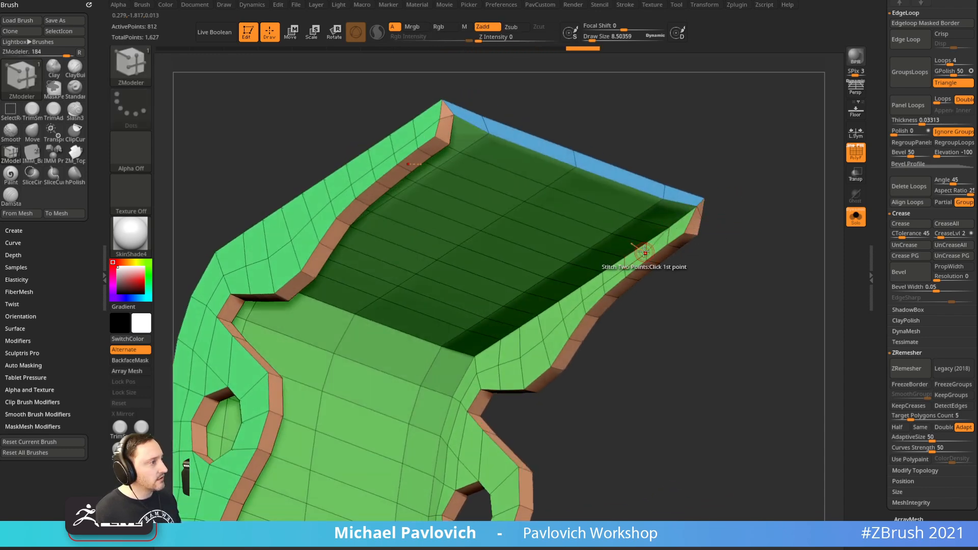
Collapse the extra flange edge loops along the lever
left_click(645, 250)
key("ctrl+z")
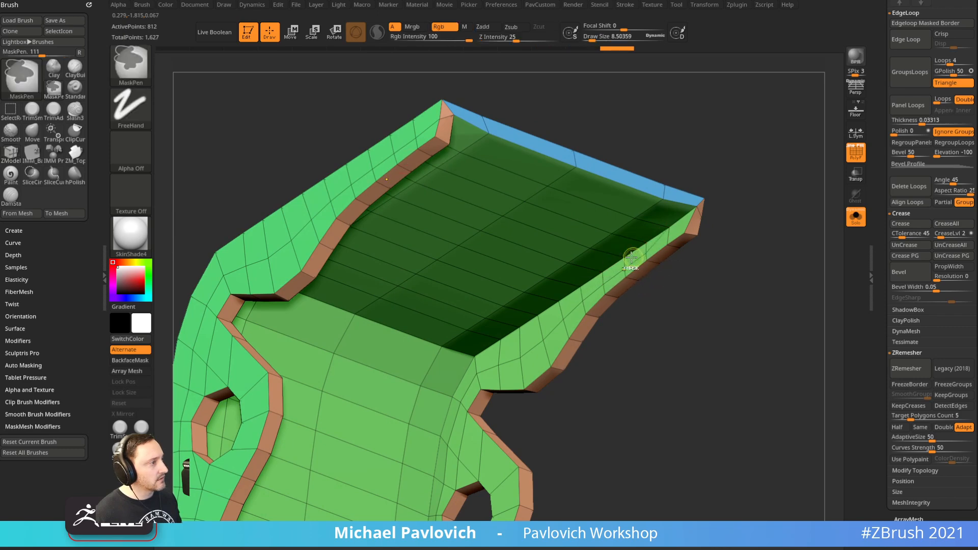
left_click(646, 250)
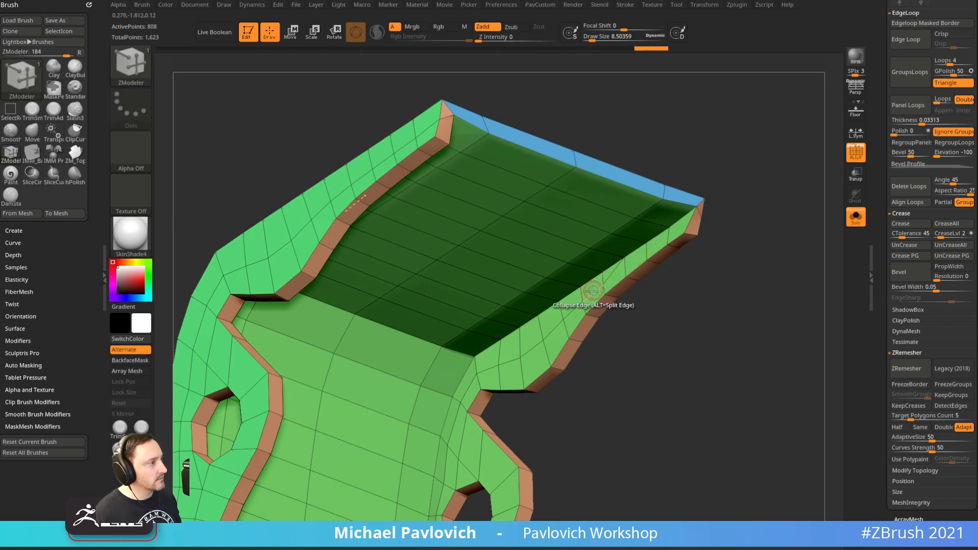
left_click(601, 275)
left_click(560, 314)
left_click(497, 370)
left_click(500, 372)
Frame the lever top and switch to the Move brush
right_click_drag(576, 423, 631, 311, "ctrl")
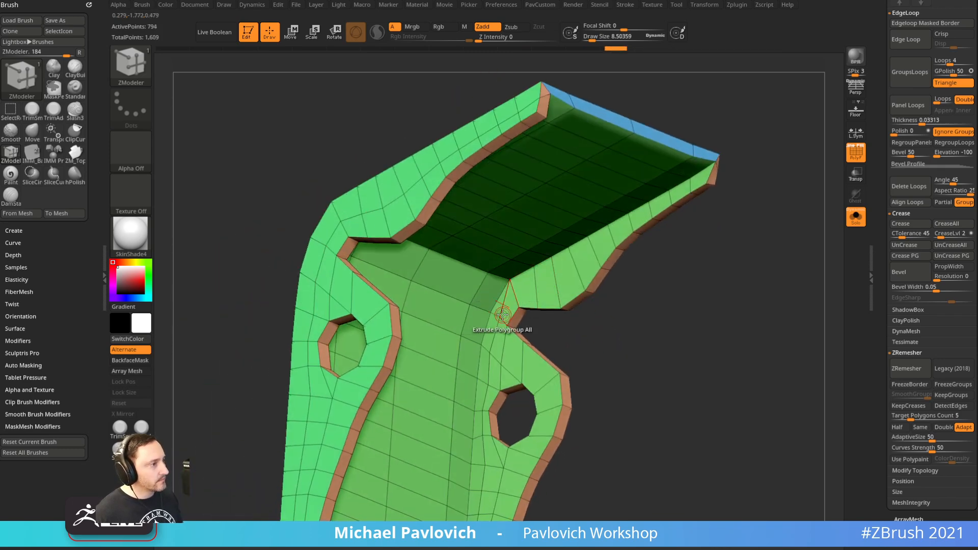
mouse_move(586, 323)
right_mouse_down("ctrl")
mouse_move(659, 307)
mouse_move(645, 327)
right_mouse_up("ctrl")
right_click_drag(670, 293, 637, 248, "ctrl")
right_click_drag(637, 248, 679, 255, "alt")
key("b")
key("m")
key("v")
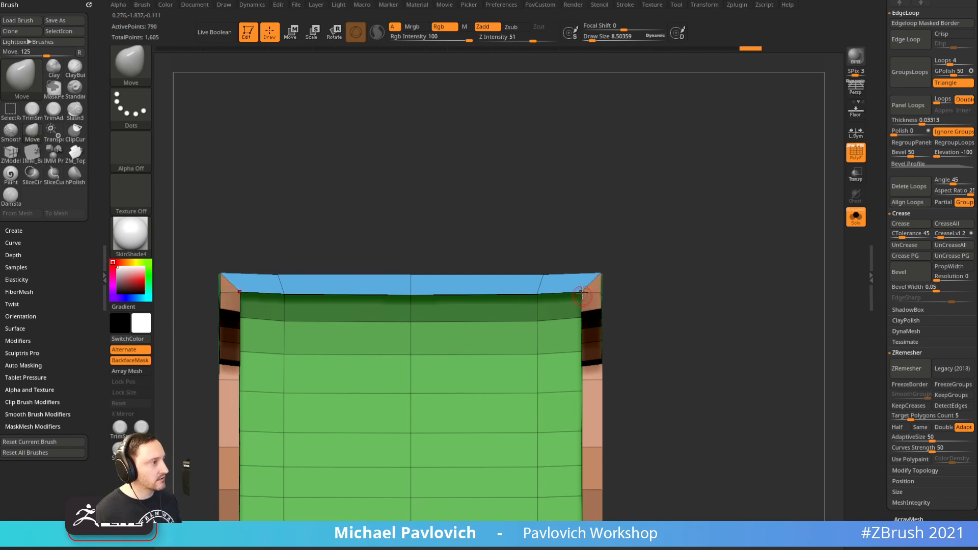
Frame the lever side-on and show the whole grenade without polygroup wireframe
mouse_move(663, 264)
right_mouse_down()
mouse_move(705, 229)
mouse_move(701, 220)
mouse_move(762, 282)
mouse_move(688, 240)
mouse_move(740, 268)
mouse_move(754, 257)
right_mouse_up()
key("f")
key("s")
key("b")
key("s")
key("t")
left_click(850, 225)
key("shift+f")
right_click_drag(777, 188, 786, 260, "ctrl")
Compare the grenade with the Spotlight reference image from the matching camera
key("shift+z")
key("9")
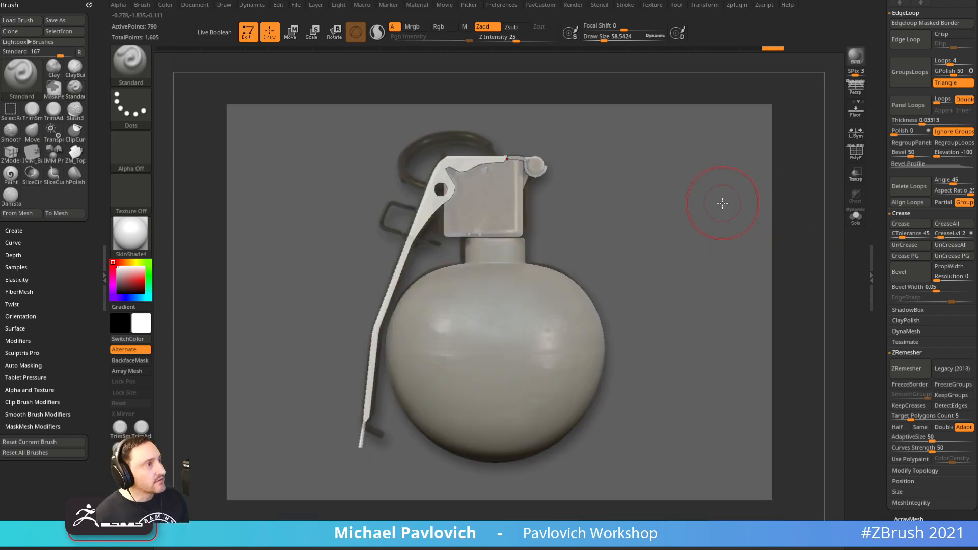
key("shift+z")
key("shift+z")
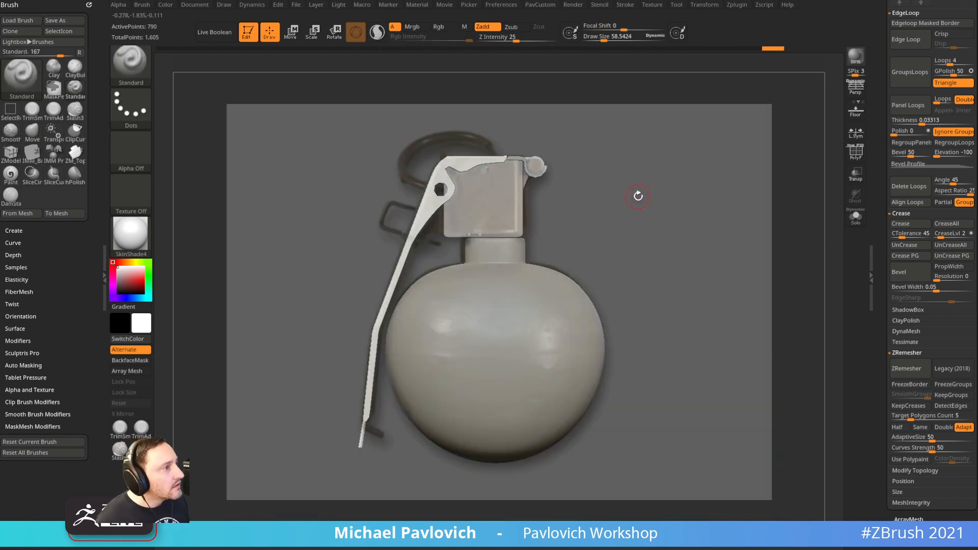
key("shift+z")
key("shift+z")
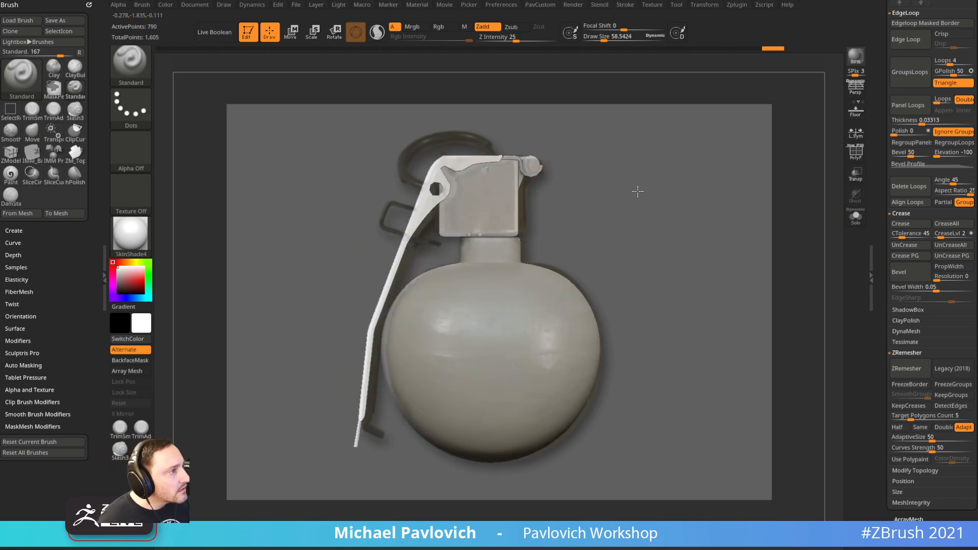
key("shift+z")
right_click_drag(659, 182, 718, 162, "ctrl")
right_click_drag(784, 112, 897, 499, "alt")
Mask a circle around the lever's hole with MaskCircle at brush size about 24
key("shift+f")
key("s")
left_click_drag(410, 372, 403, 372)
right_click_drag(437, 320, 445, 414, "alt")
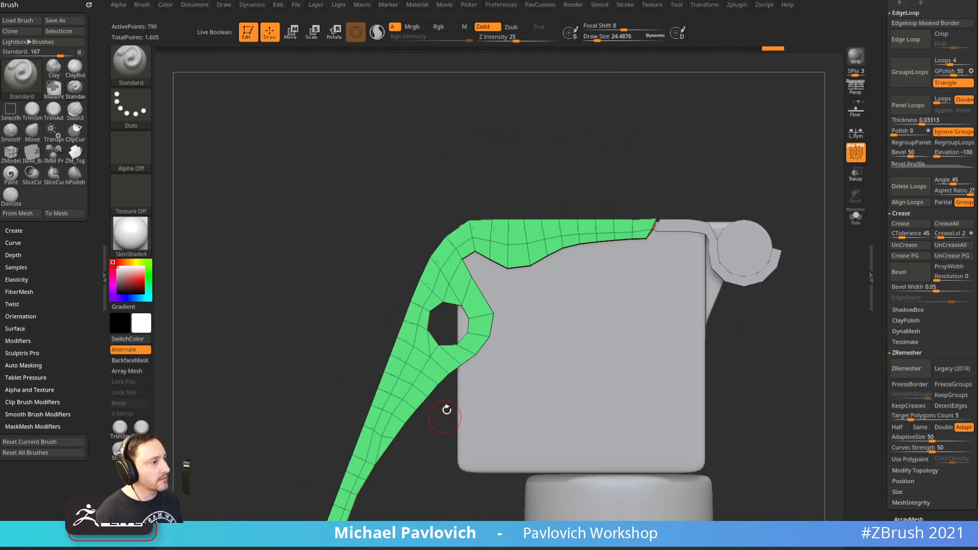
left_click(147, 79)
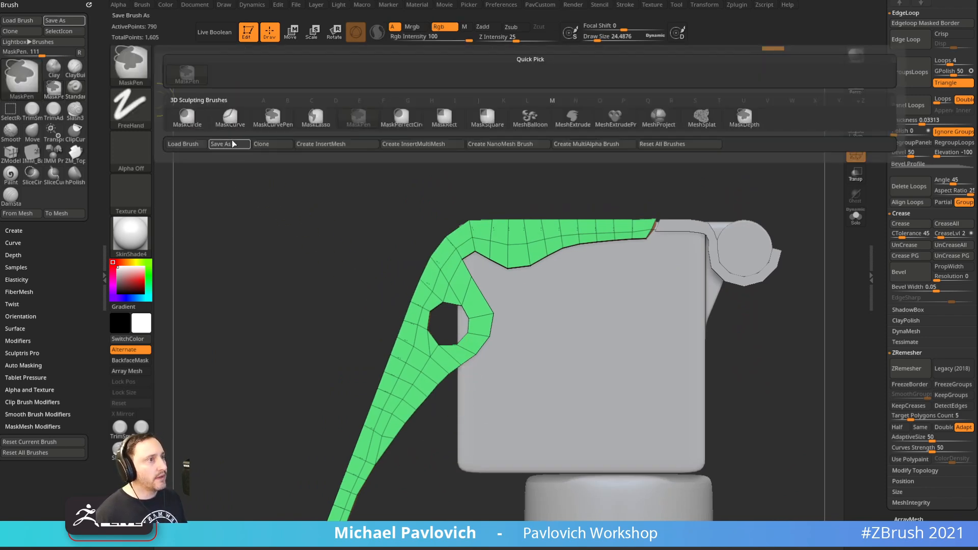
left_click(187, 117)
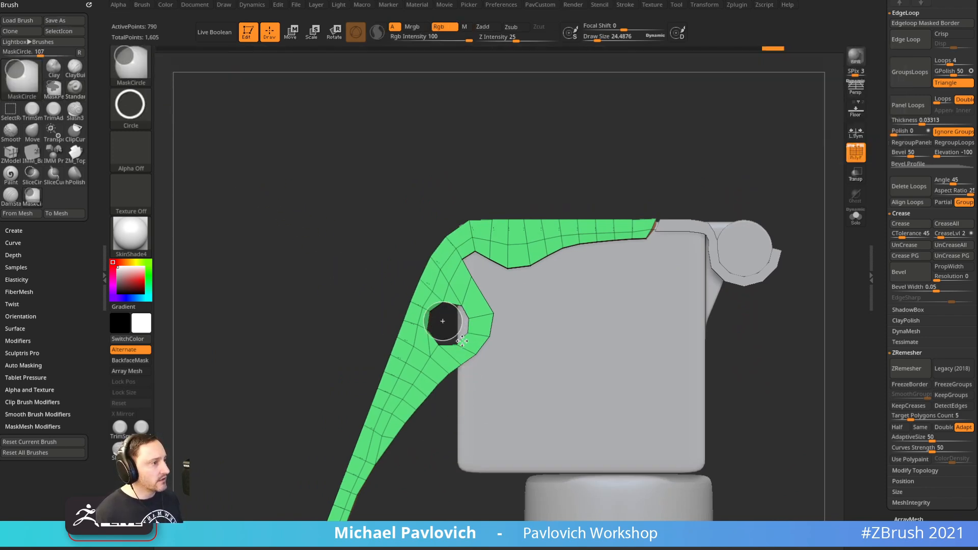
left_click_drag(477, 348, 478, 348, "ctrl")
Invert the mask and scale the ring around the hole with the Transpose gizmo
left_click(734, 159, "ctrl")
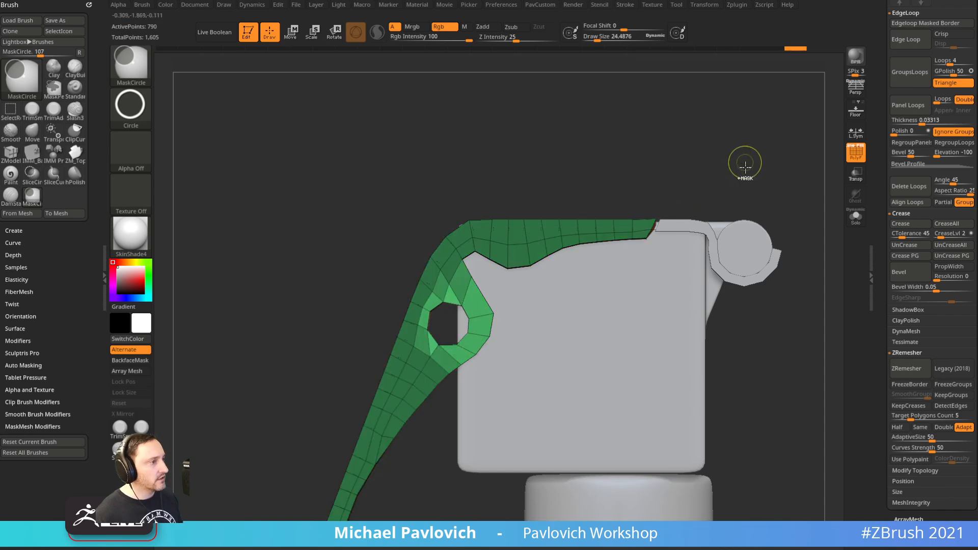
key("w")
left_click(462, 259)
left_click(473, 176)
left_click_drag(799, 185, 661, 224, "shift")
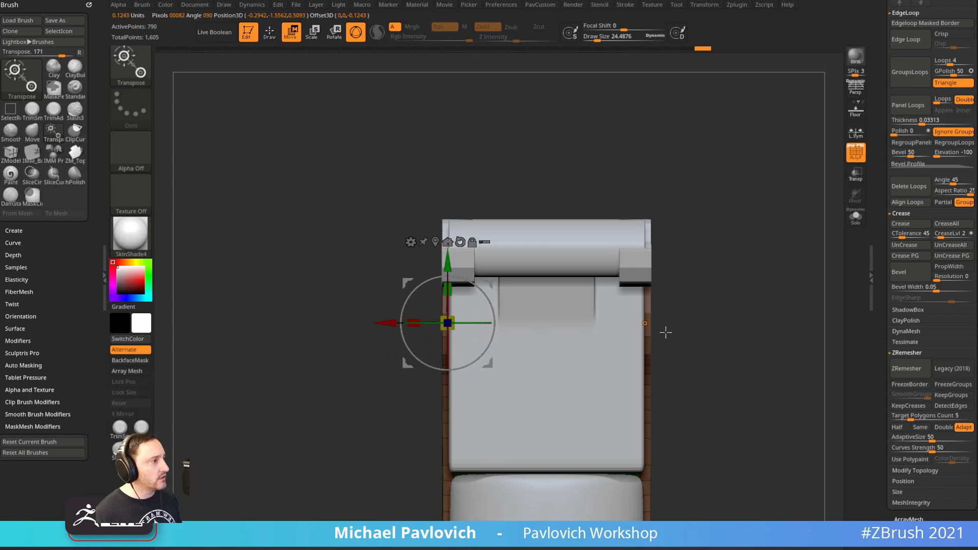
left_click(645, 323)
left_click_drag(784, 243, 725, 240, "alt")
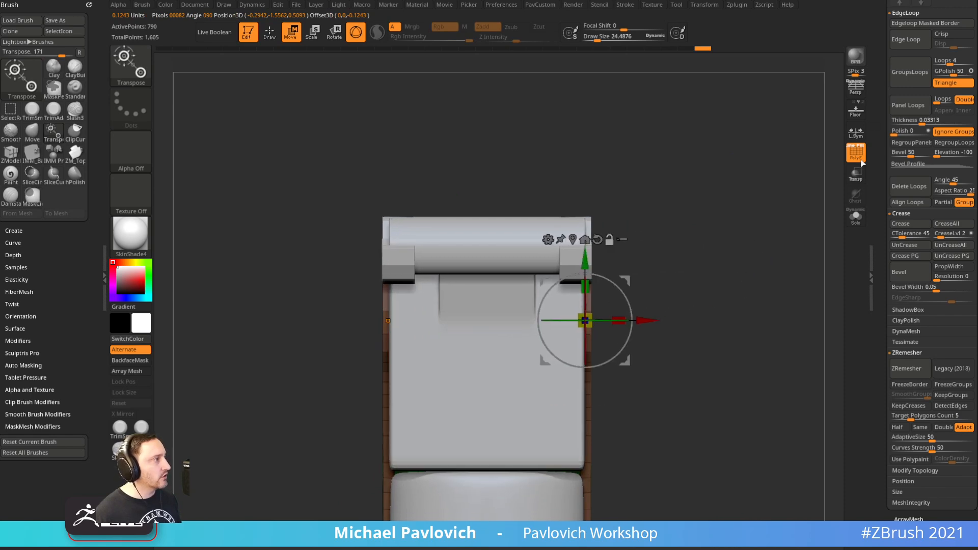
left_click_drag(590, 316, 712, 252)
left_click_drag(780, 224, 723, 255)
key("ctrl+z")
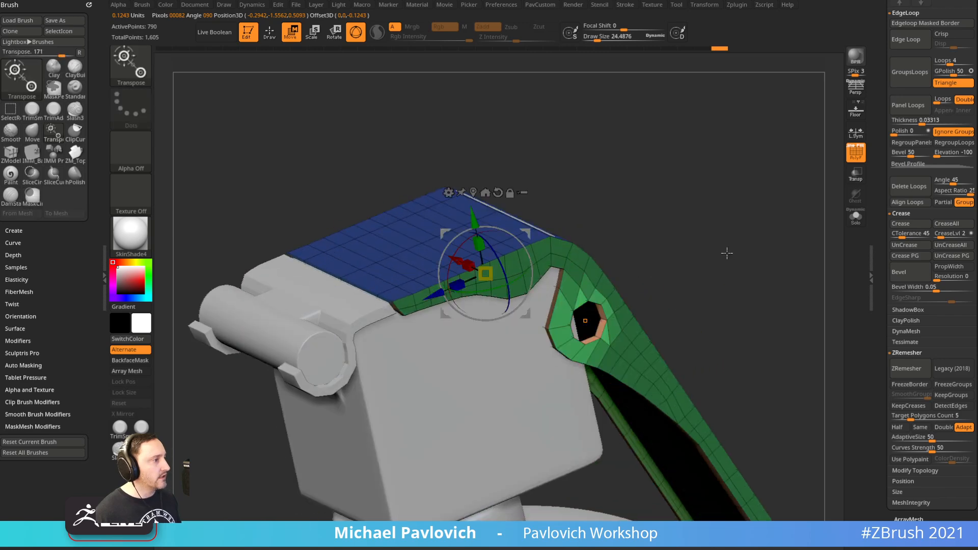
Enable local symmetry and shrink the ring around the hole on both sides
left_click(856, 137)
left_click_drag(759, 221, 790, 279)
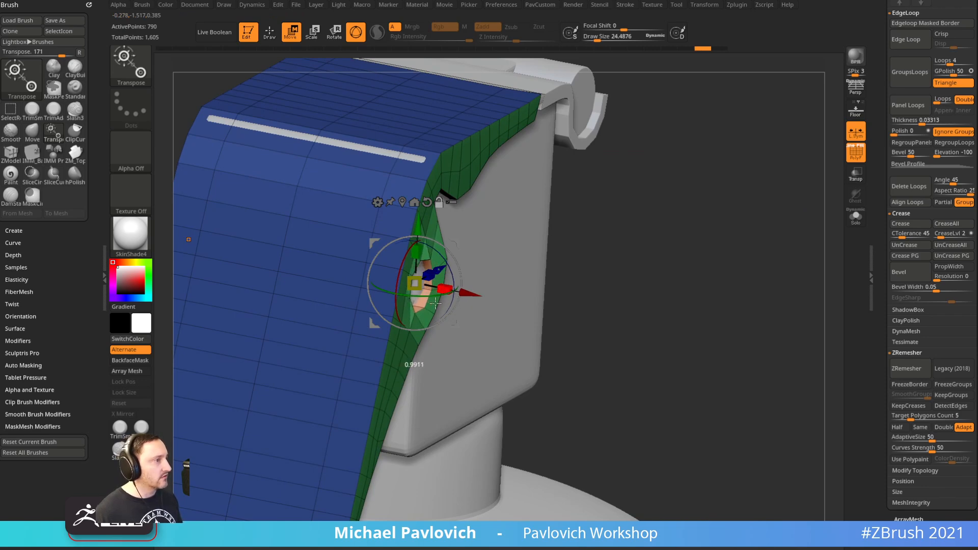
left_click_drag(545, 251, 500, 263)
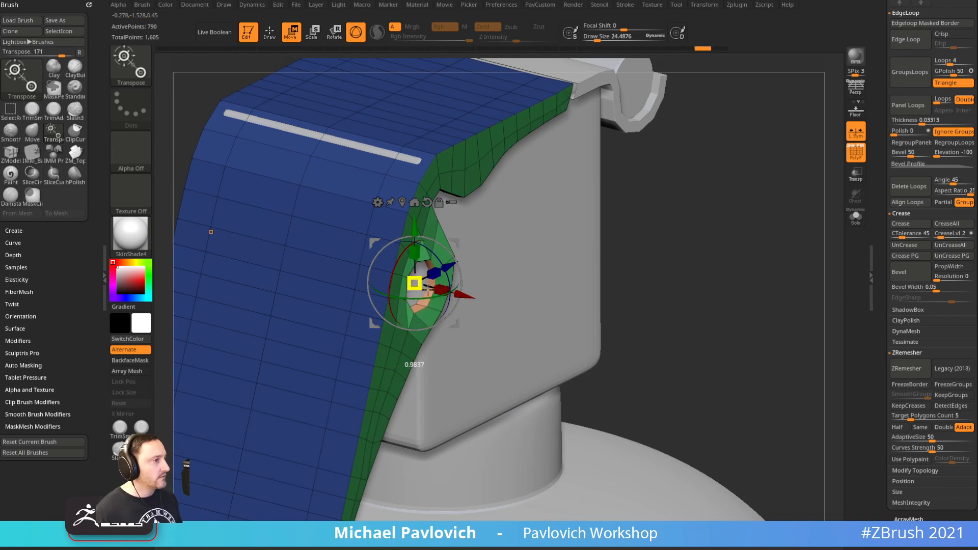
left_click_drag(649, 216, 504, 257)
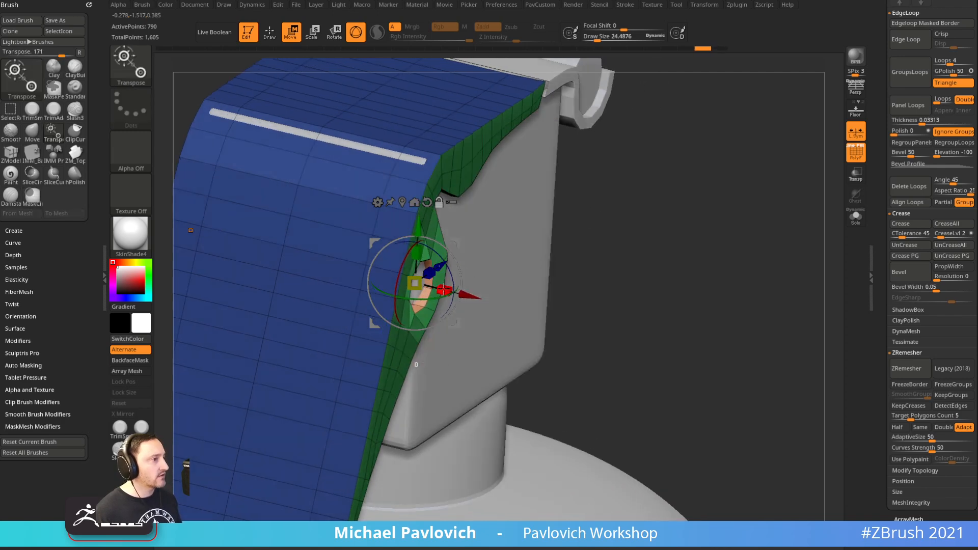
left_click(853, 220)
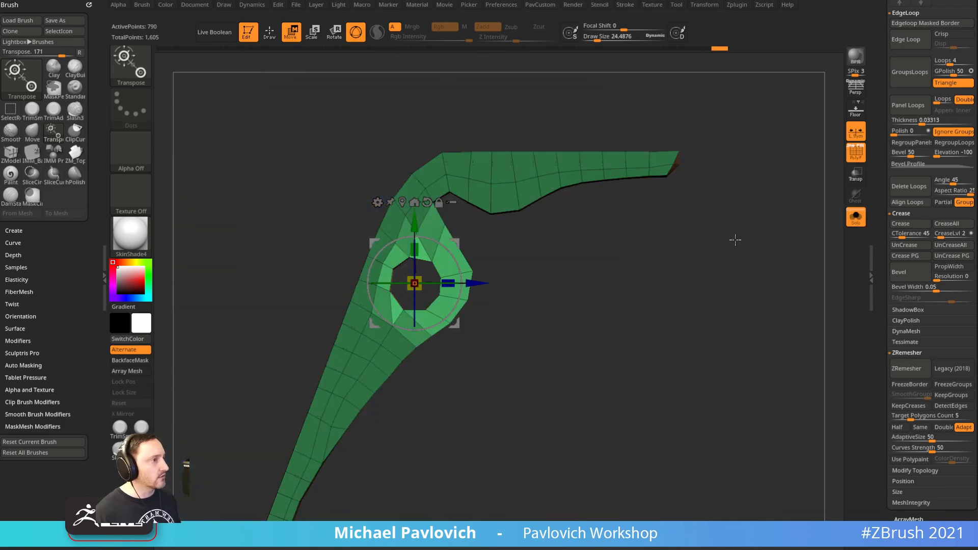
left_click_drag(582, 317, 611, 331)
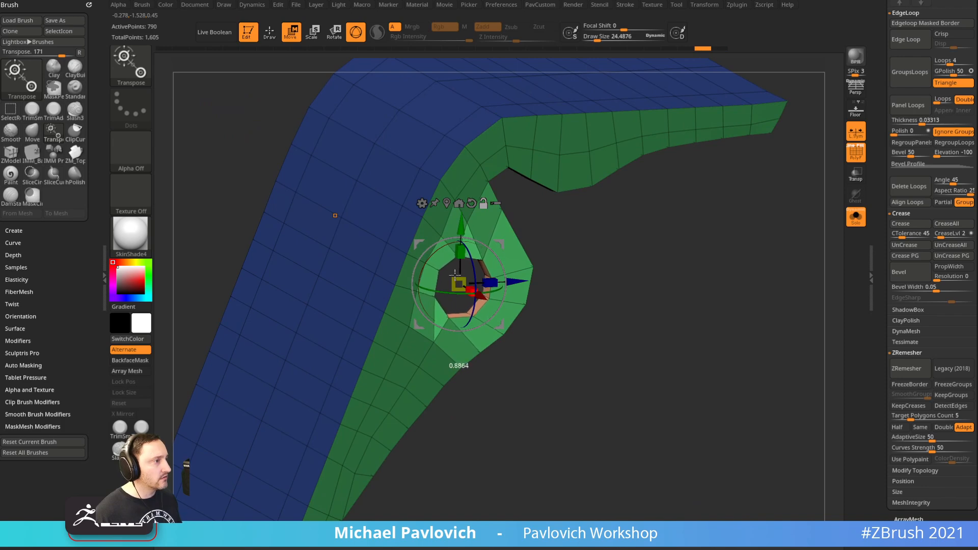
left_click_drag(594, 259, 622, 281)
Clear the mask and view the lever strip in perspective
key("q")
left_click_drag(663, 324, 689, 295, "ctrl")
right_click_drag(706, 264, 708, 310, "ctrl")
key("5")
left_click_drag(611, 376, 753, 336)
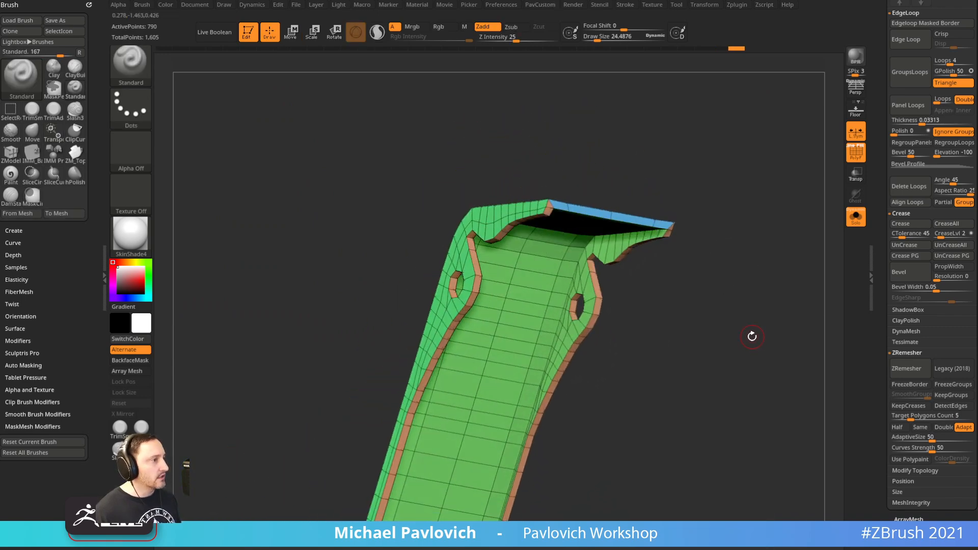
Turn on PolyModel Dynamic subdivision from the PavCustom popup
key("5")
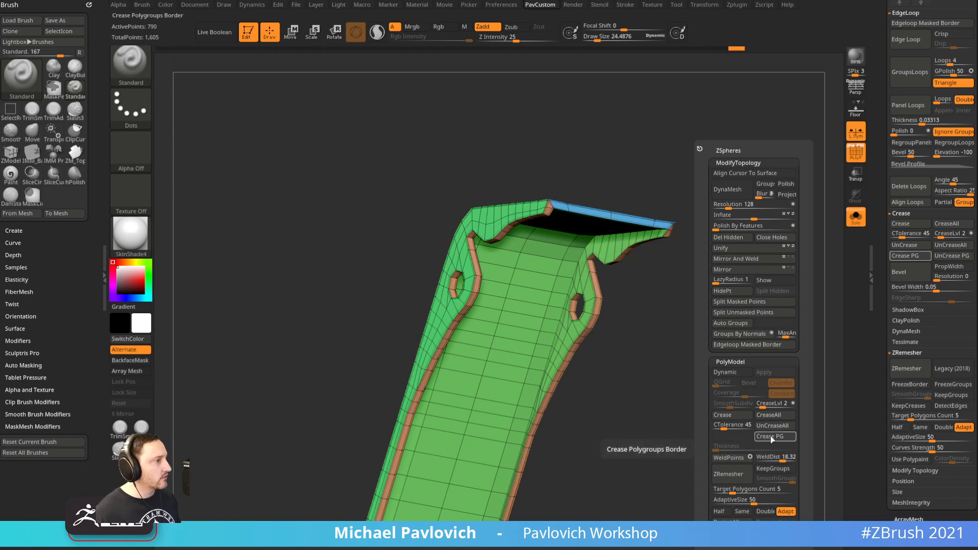
left_click(737, 372)
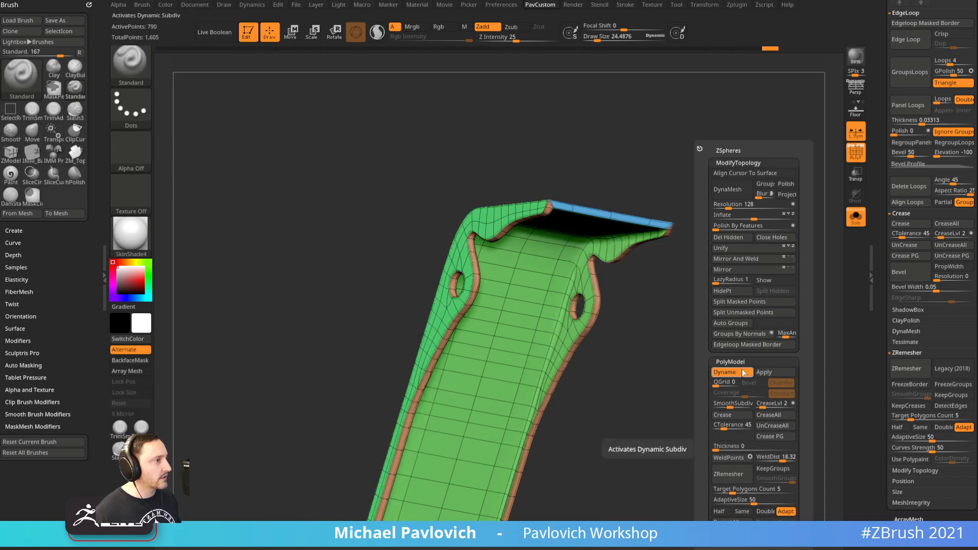
left_click_drag(683, 407, 703, 324)
Check the smoothed lever against the whole grenade and the reference image
left_click(856, 217)
key("shift+f")
left_click_drag(747, 220, 775, 289)
left_click_drag(777, 219, 800, 289, "alt")
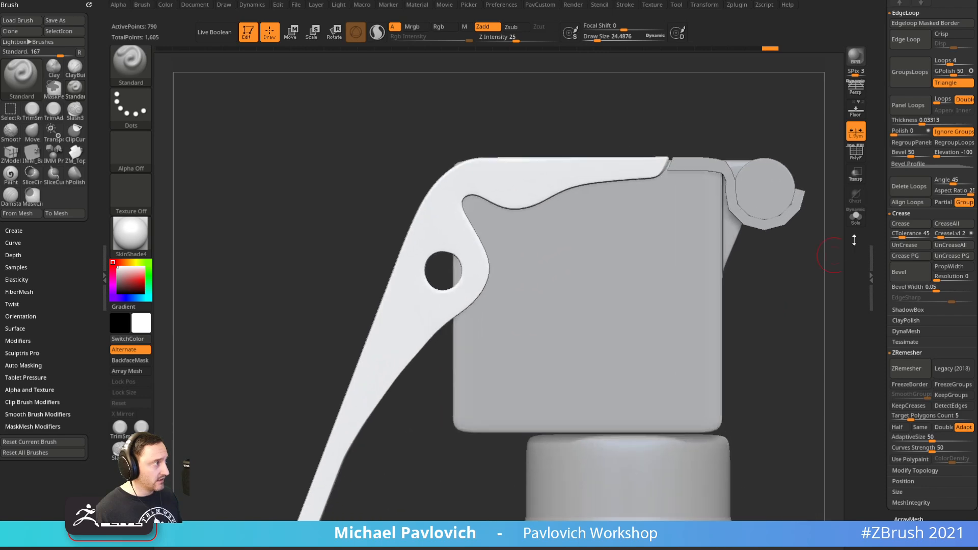
left_click(856, 217)
key("shift+z")
left_click(856, 217)
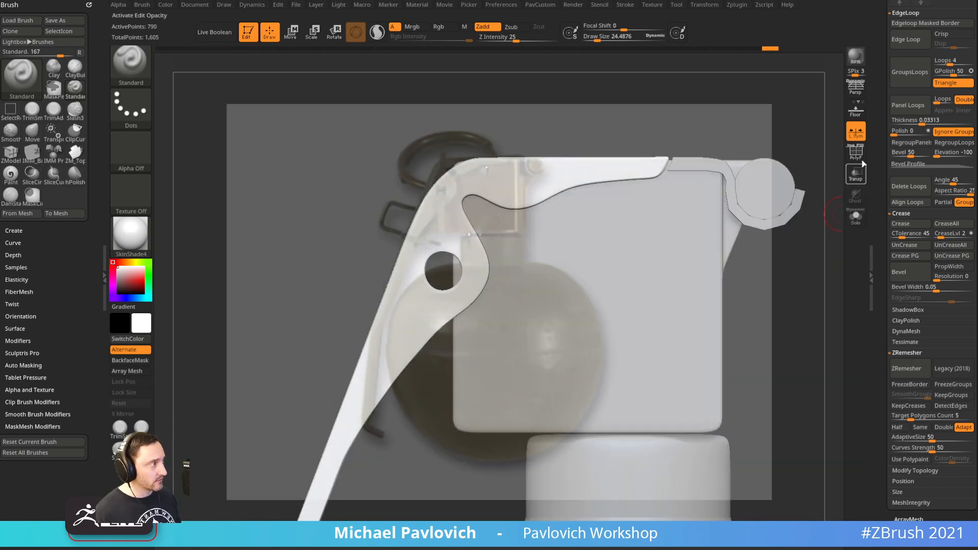
left_click(856, 153)
key("shift+z")
Zoom in on the lever's hole and shrink the brush to about 11
left_click_drag(789, 277, 758, 312, "alt")
mouse_move(255, 222)
left_mouse_down("alt")
mouse_move(249, 284)
mouse_move(265, 297)
left_mouse_up("alt")
key("s")
left_click_drag(265, 297, 260, 293)
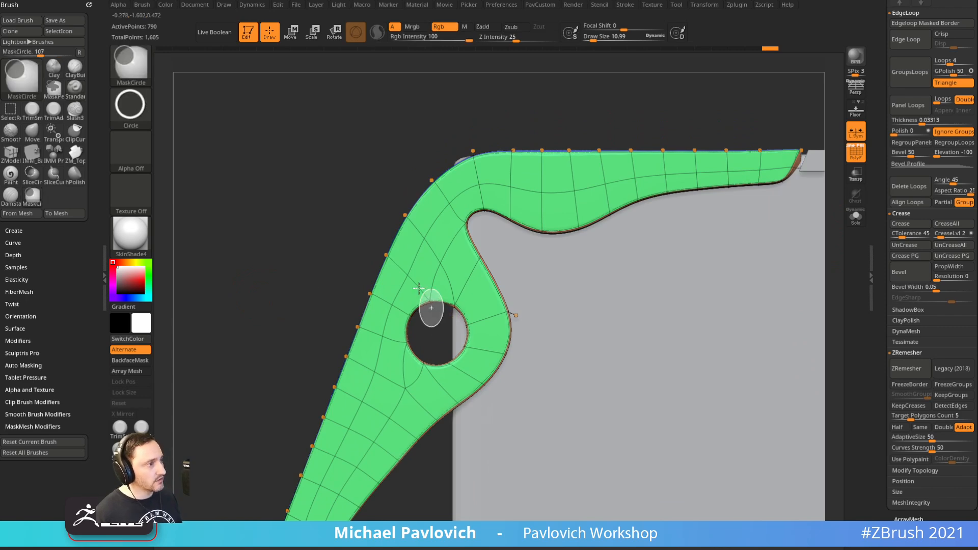
Switch to ZModeler with the point action set to Mask and edge and polygon actions set to Do Nothing
key("b")
key("z")
key("m")
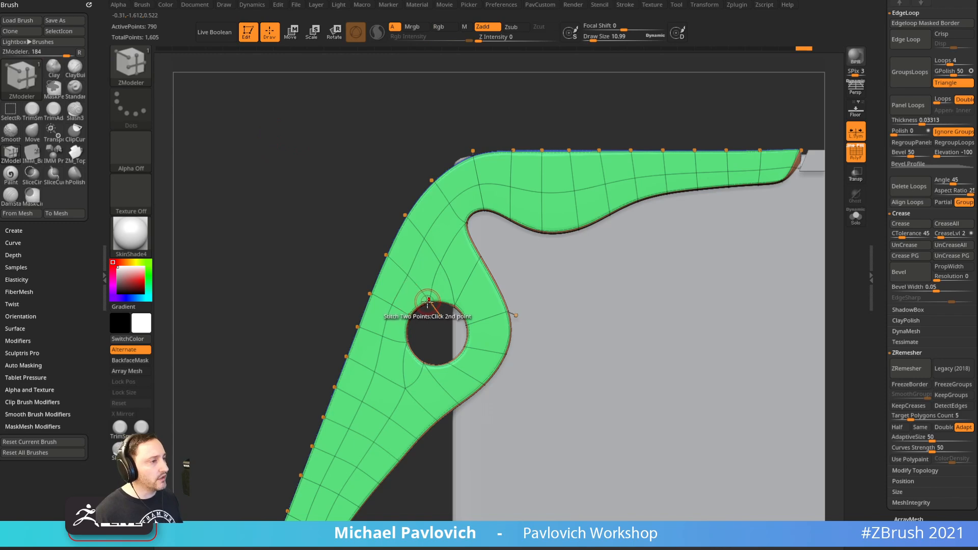
key("space")
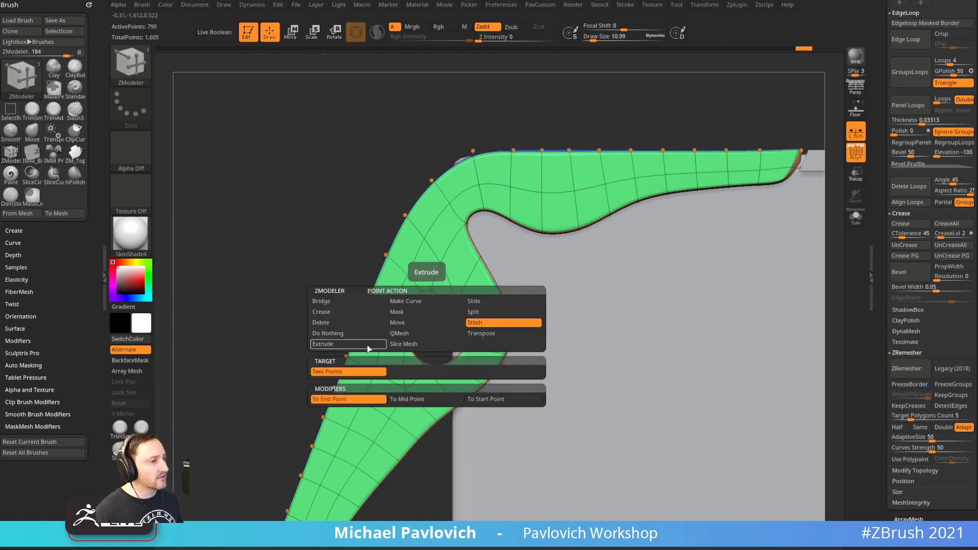
left_click(415, 312)
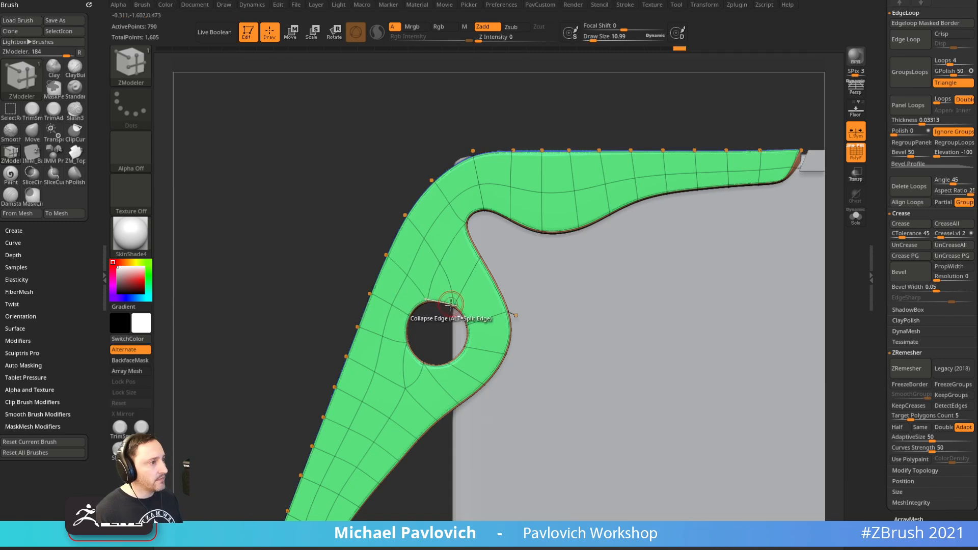
key("space")
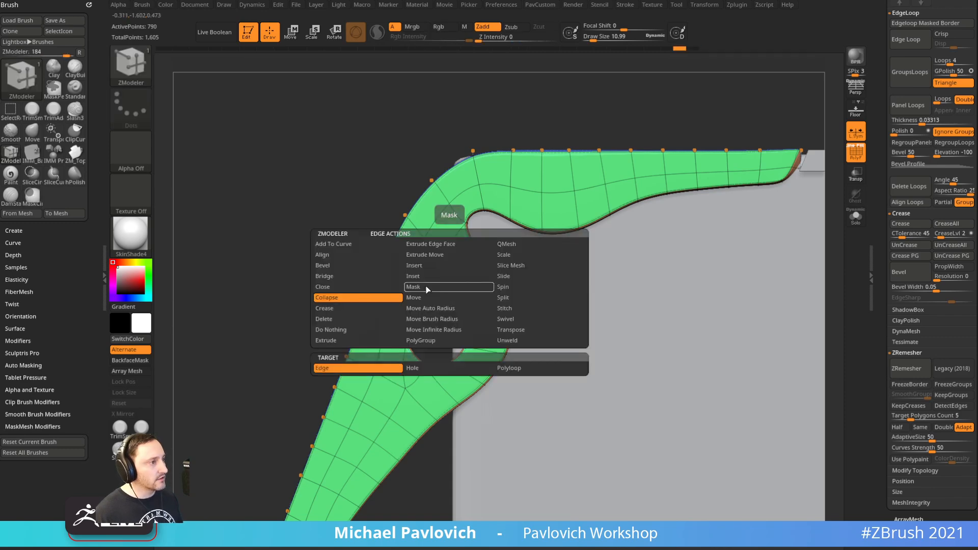
left_click(365, 330)
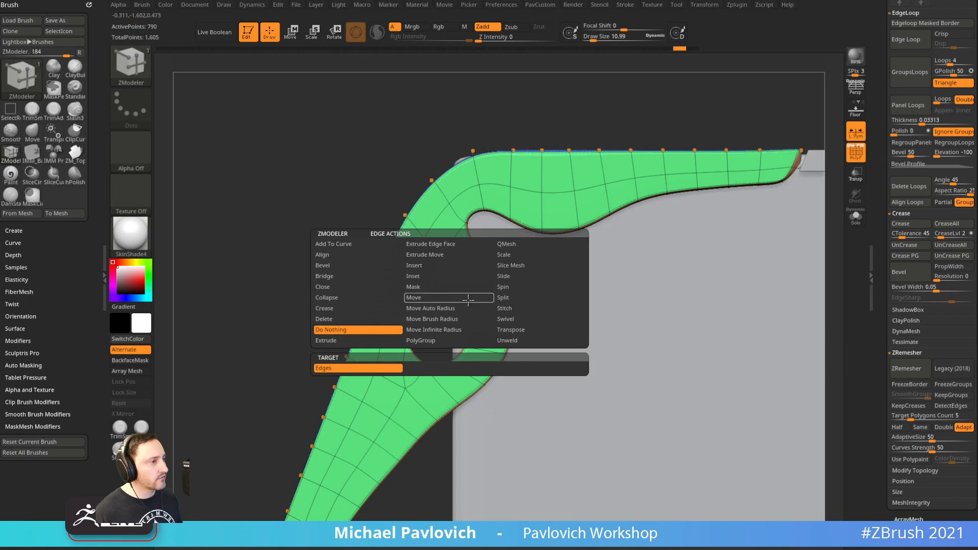
key("space")
left_click(364, 227)
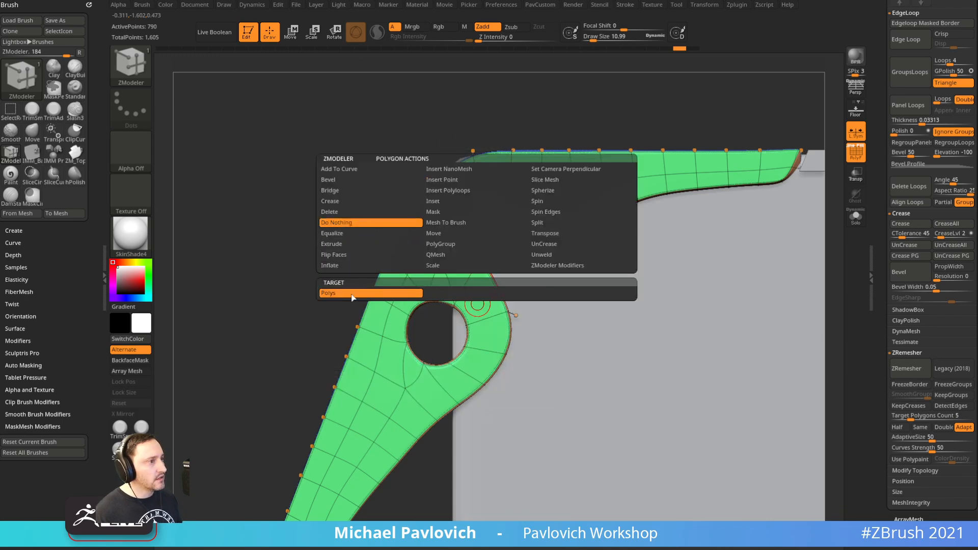
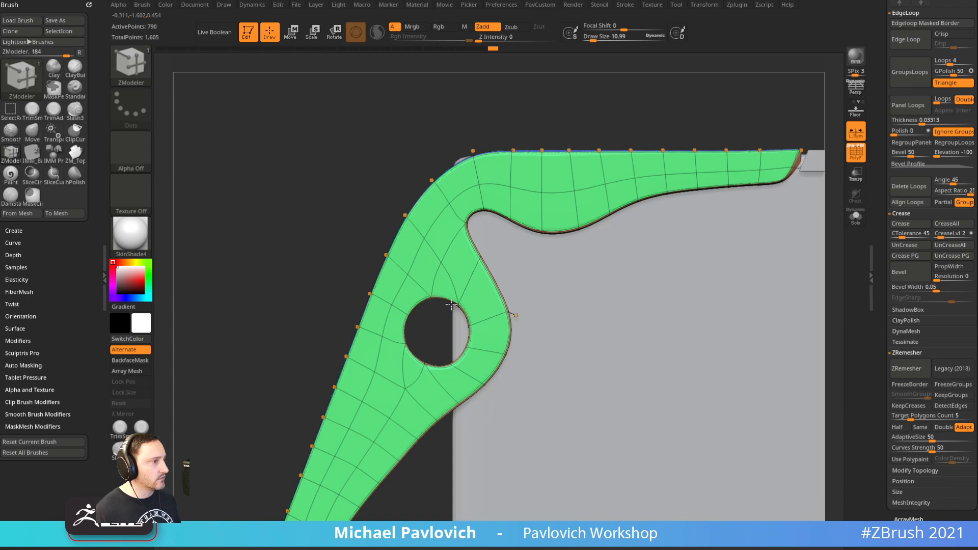
Switch to the Move brush with B, M, V
key("b")
key("m")
key("v")
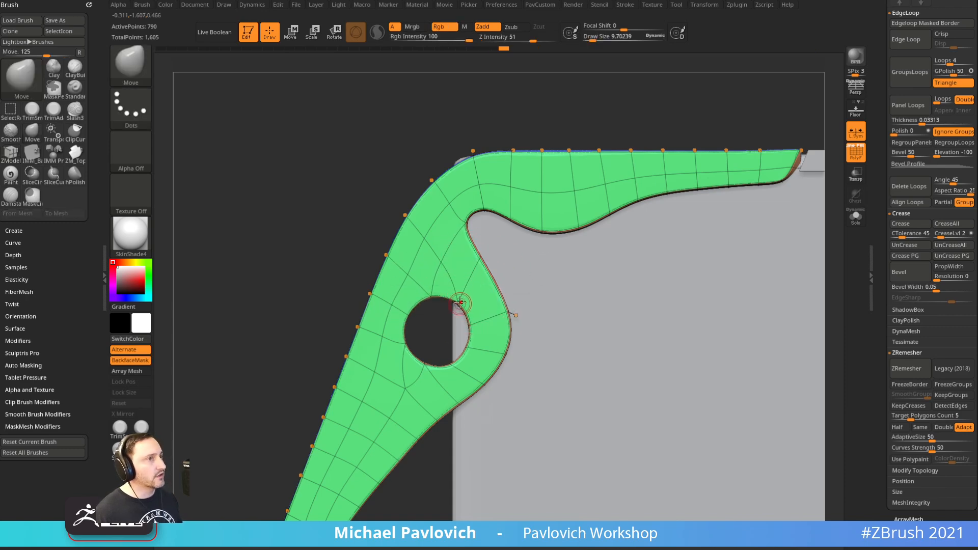
Dock the Transform palette in the left tray and bring the YouTube browser page over ZBrush
mouse_move(696, 10)
mouse_move(695, 14)
left_mouse_down()
mouse_move(31, 39)
mouse_move(40, 43)
left_mouse_up()
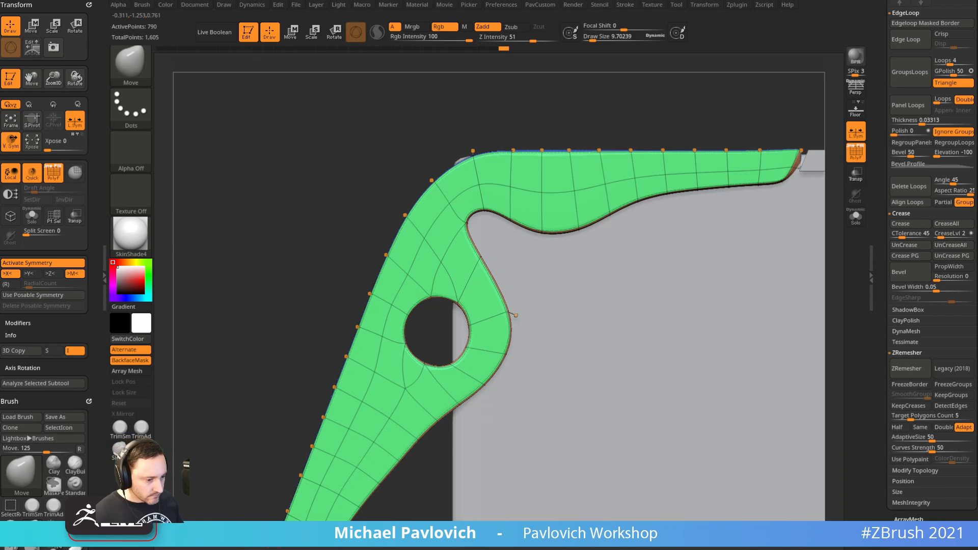
left_click_drag(800, 0, 782, 6)
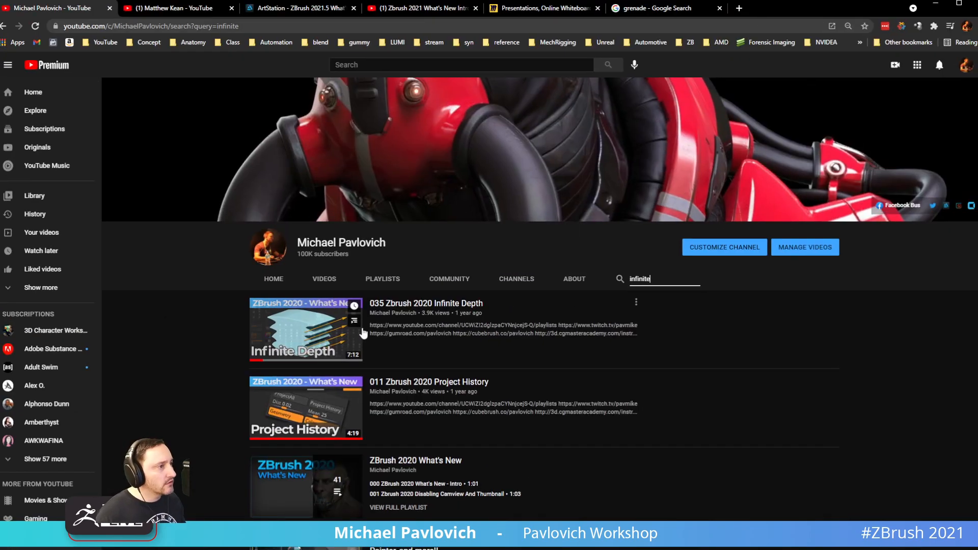
Play the '035 Zbrush 2020 Infinite Depth' video, then minimize the browser back to ZBrush
left_click(423, 306)
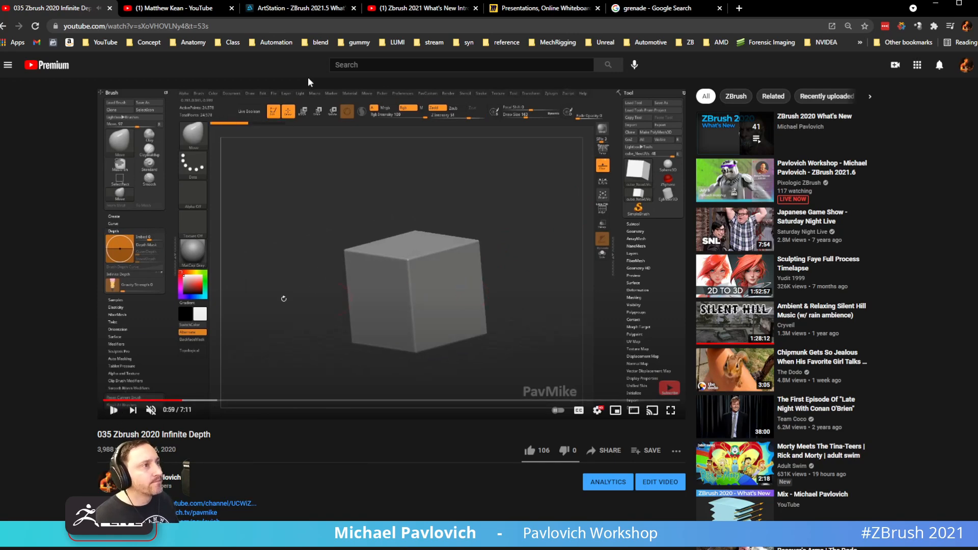
left_click(936, 4)
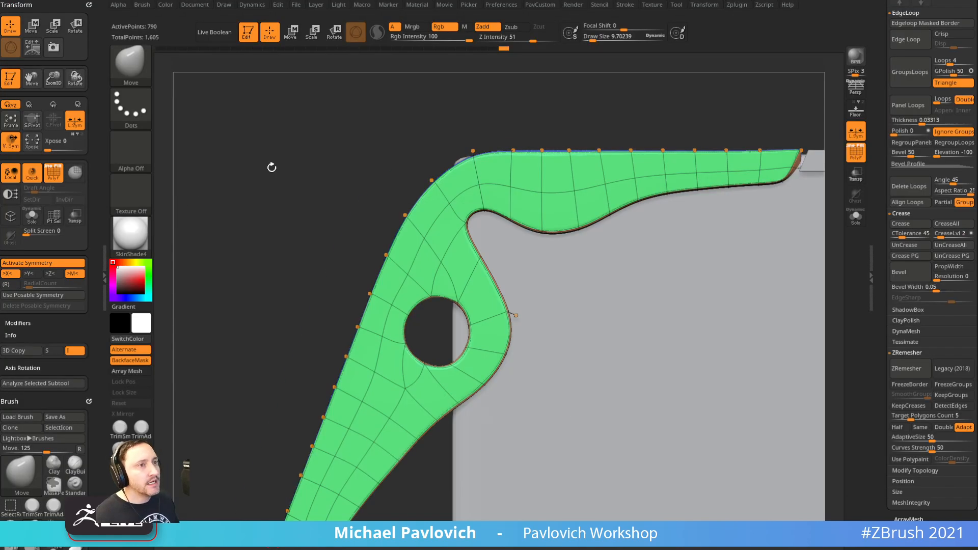
Remove the Transform palette and try Infinite Depth under Brush > Depth, leaving it off
left_click_drag(269, 167, 249, 154)
left_click(88, 5)
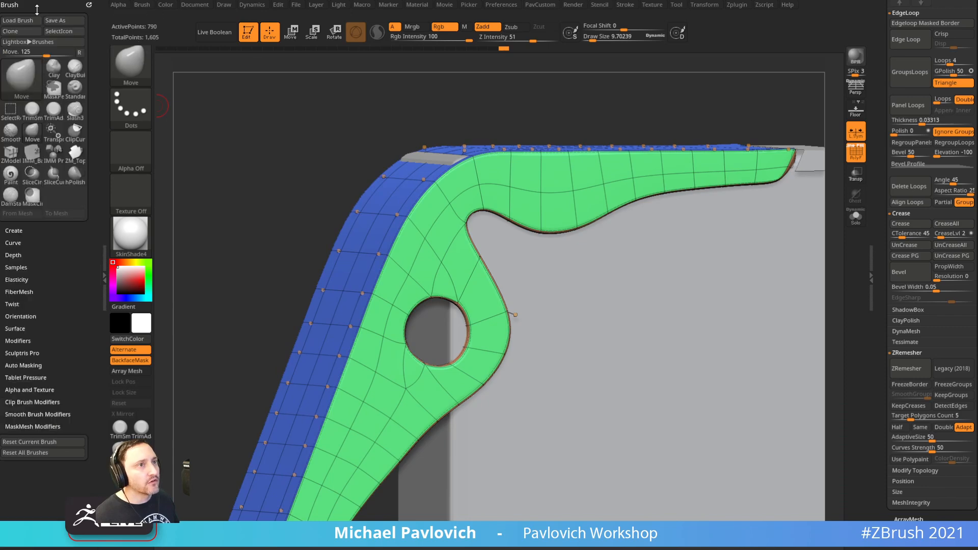
left_click(13, 256)
left_click(36, 319)
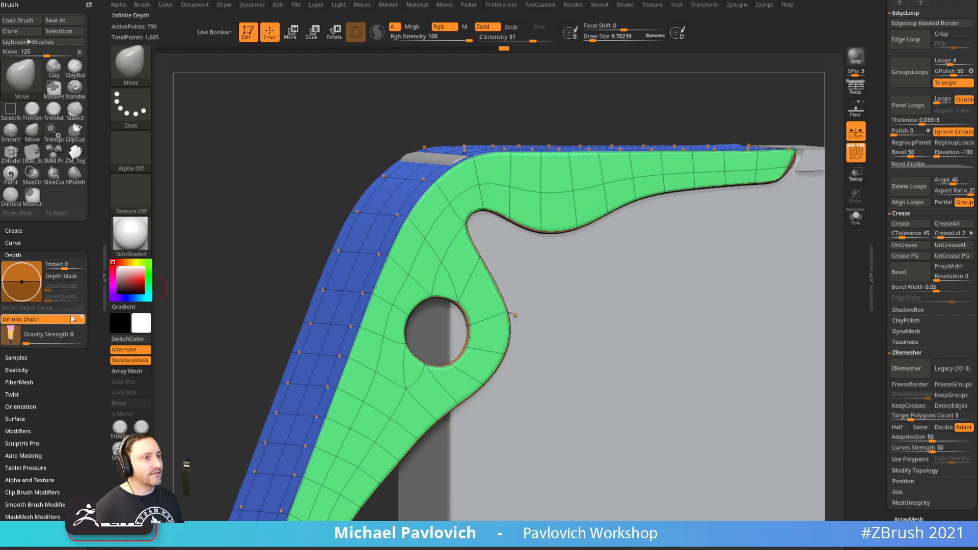
left_click(83, 319)
Turn on the Floor grid and set the brush size to about 26.6
right_click_drag(244, 205, 204, 239, "ctrl")
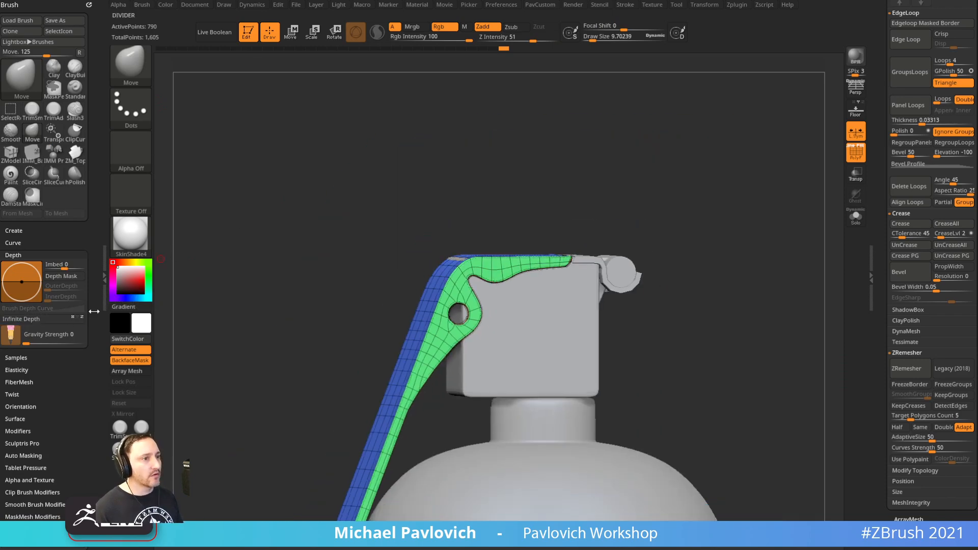
right_click_drag(642, 154, 769, 160)
left_click(859, 111)
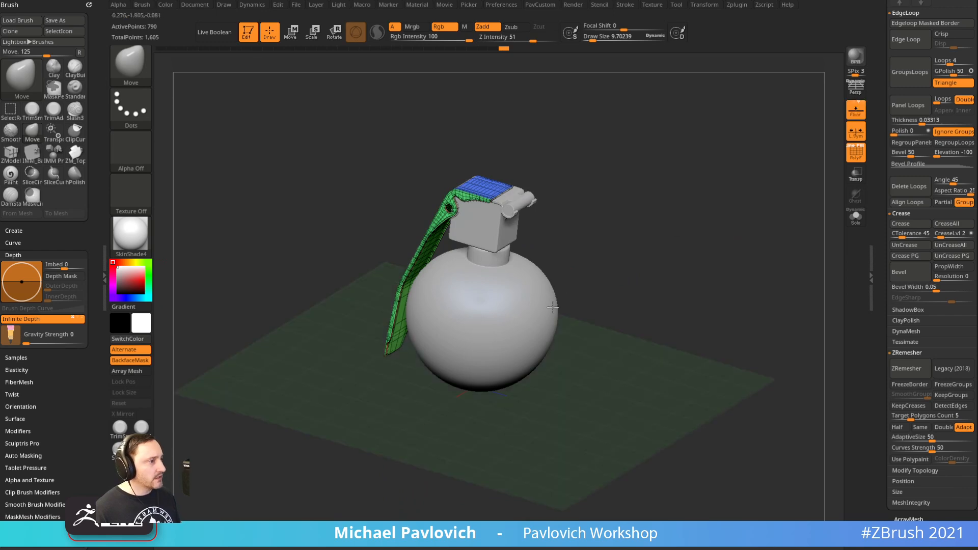
right_click_drag(597, 293, 437, 340)
right_click_drag(565, 371, 797, 277, "shift")
key("s")
left_click_drag(327, 286, 333, 286)
mouse_move(329, 257)
right_mouse_down("alt")
mouse_move(295, 270)
mouse_move(320, 281)
right_mouse_up("alt")
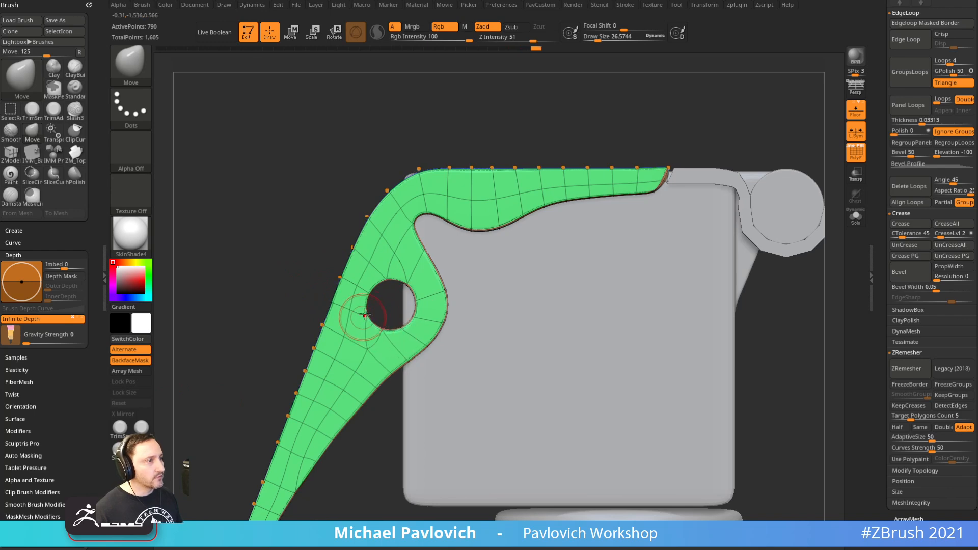
Turn off the PolyF polygroup wireframe and local symmetry
mouse_move(465, 139)
right_mouse_down("ctrl")
mouse_move(775, 189)
mouse_move(819, 151)
right_mouse_up("ctrl")
left_click(856, 153)
left_click(855, 132)
right_click_drag(740, 243, 766, 184, "alt")
mouse_move(766, 184)
right_mouse_down("ctrl")
mouse_move(773, 192)
mouse_move(652, 211)
mouse_move(790, 209)
mouse_move(734, 222)
mouse_move(739, 231)
right_mouse_up("ctrl")
Set the brush size to 58.5 and switch to the Standard brush
key("s")
left_click(712, 225)
key("b")
key("s")
key("t")
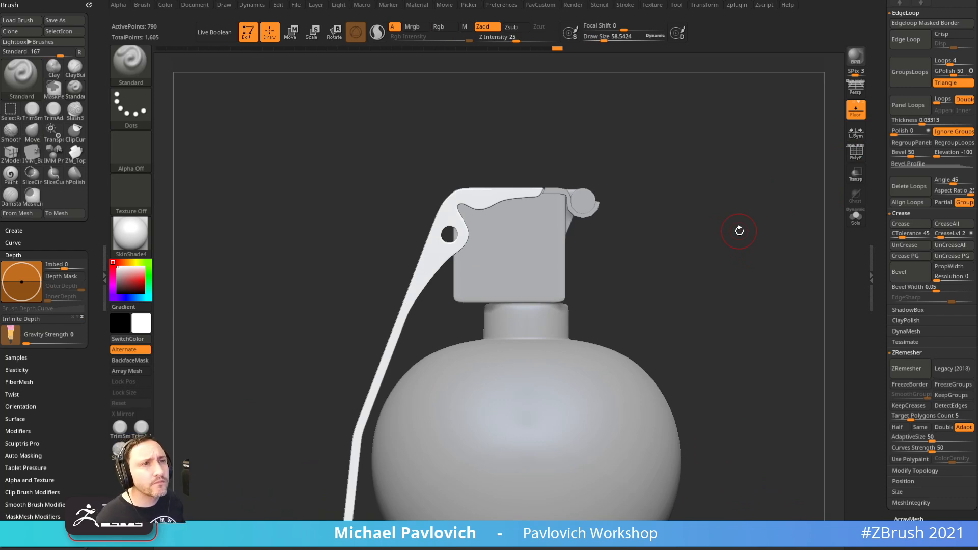
Reduce the brush size, select the box subtool in Transpose mode and mask the whole box
right_click_drag(716, 133, 724, 188)
key("s")
left_click(666, 205)
mouse_move(666, 196)
right_mouse_down("ctrl")
mouse_move(701, 220)
mouse_move(744, 208)
right_mouse_up("ctrl")
left_click(597, 285, "alt")
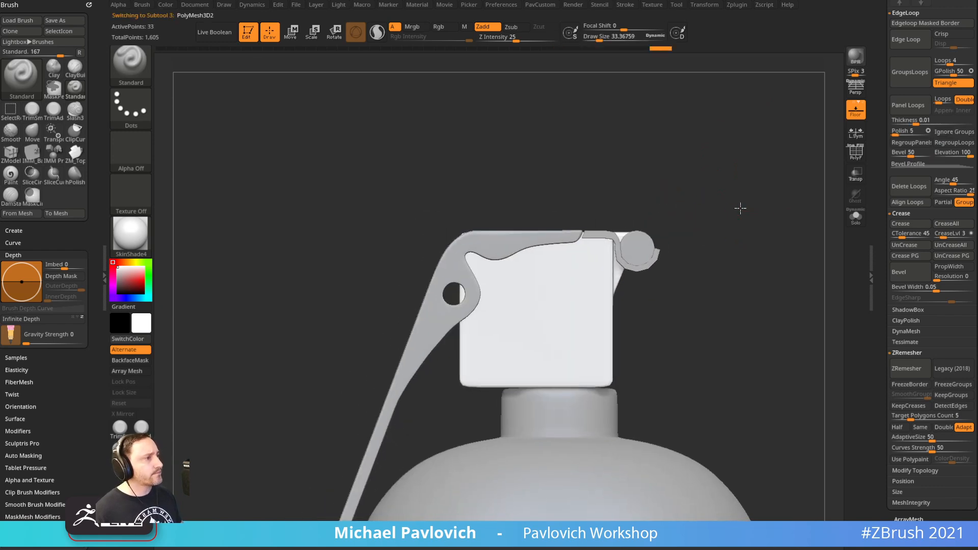
key("w")
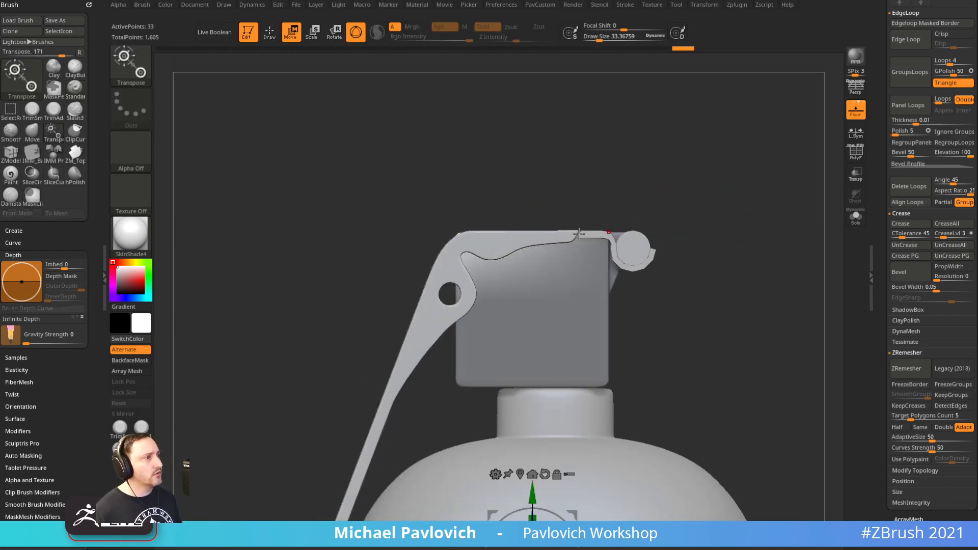
left_click(130, 66, "ctrl+shift")
left_click(382, 118, "ctrl+shift")
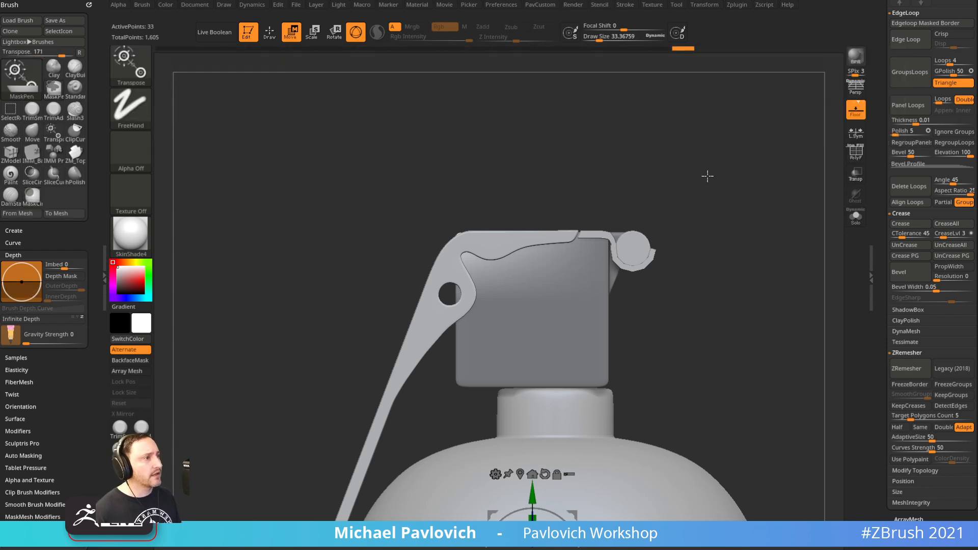
left_click(611, 289, "alt")
left_click_drag(448, 201, 627, 397, "ctrl")
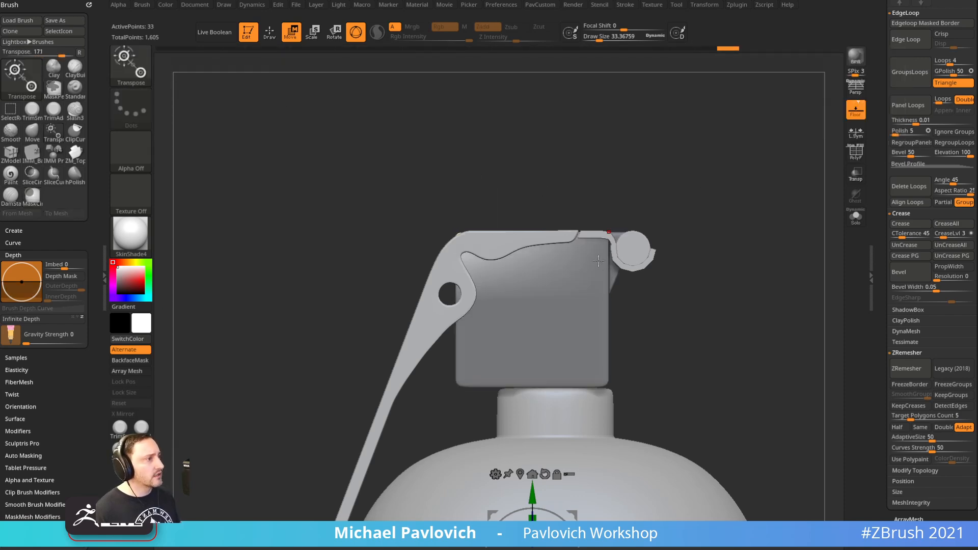
Move the transform pivot to the lever's top corner, clear the box mask and return to Draw mode
left_click(540, 467, "alt")
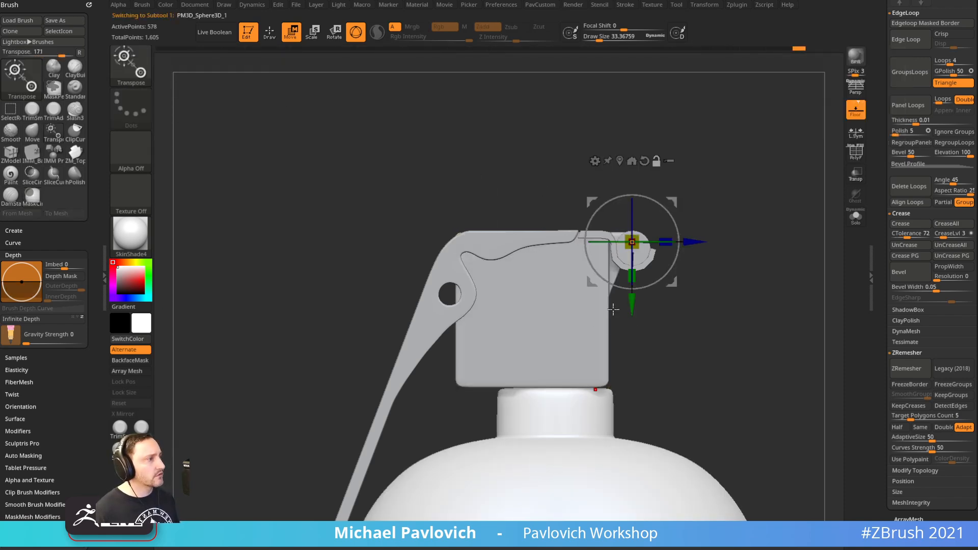
left_click(523, 306, "alt")
left_click(459, 232)
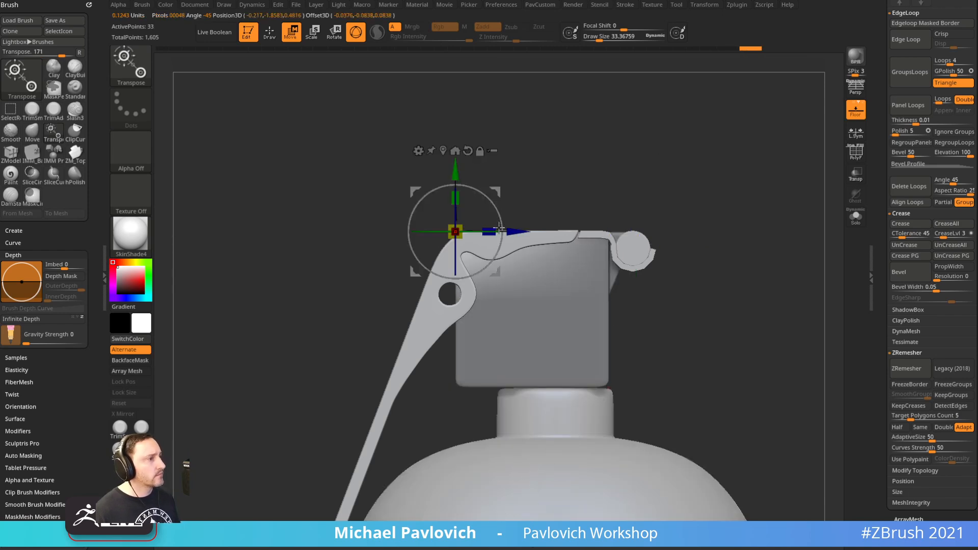
left_click_drag(520, 235, 521, 234)
left_click_drag(459, 170, 459, 174)
left_click_drag(696, 147, 713, 167, "ctrl")
key("q")
Set the brush size to about 58.5 and make the lever active in a side view
mouse_move(719, 167)
right_mouse_down("ctrl")
mouse_move(723, 209)
mouse_move(747, 223)
right_mouse_up("ctrl")
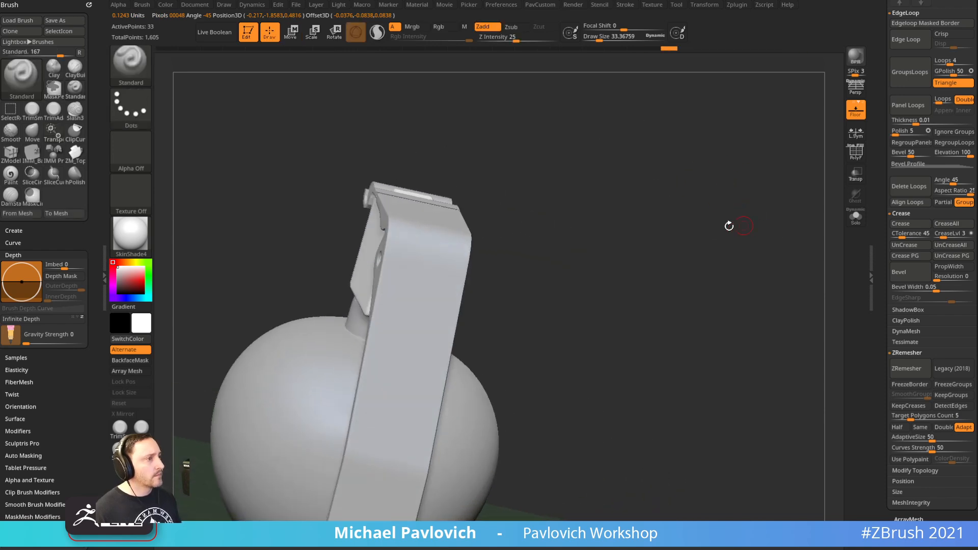
right_click_drag(679, 224, 492, 223)
key("s")
left_click_drag(462, 233, 465, 233)
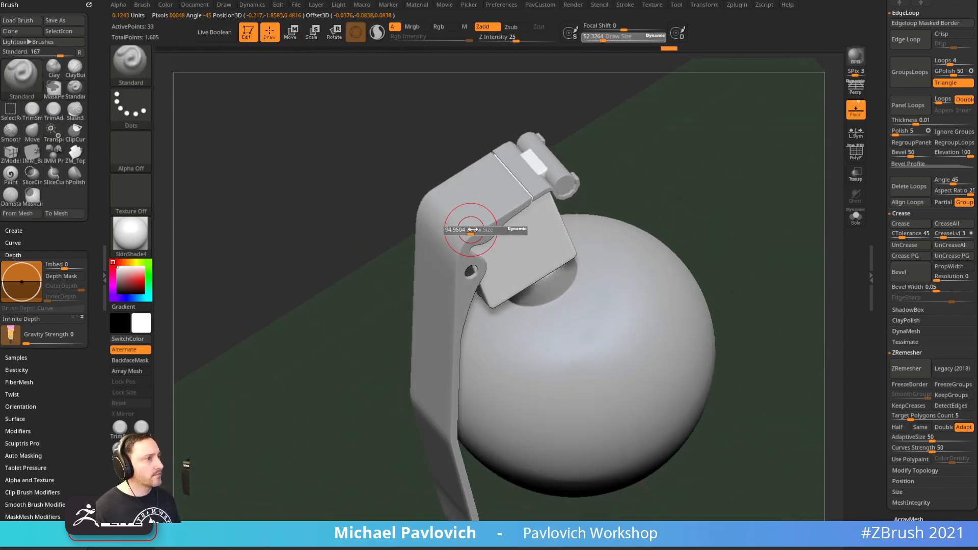
left_click(454, 229, "alt")
mouse_move(456, 227)
right_mouse_down()
mouse_move(723, 162)
mouse_move(697, 188)
right_mouse_up()
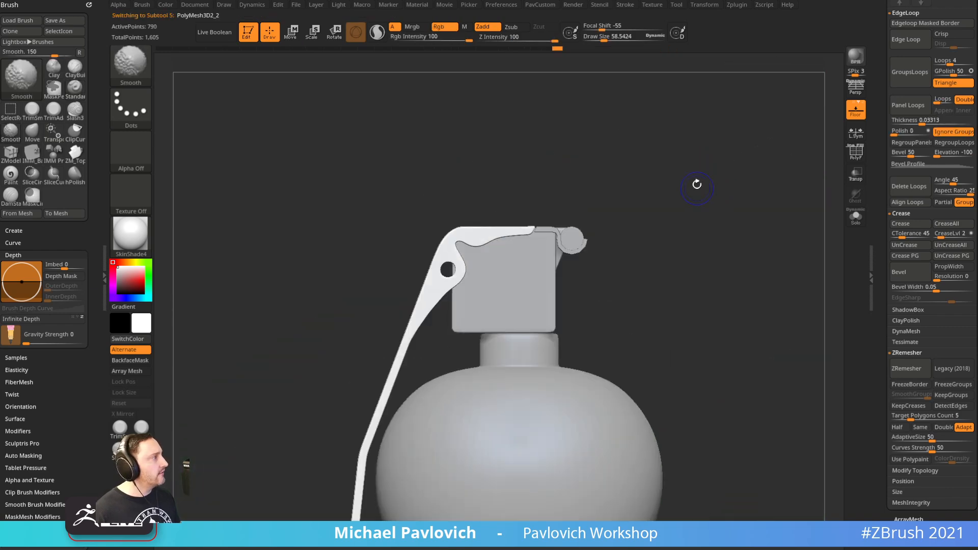
mouse_move(629, 196)
right_mouse_down()
mouse_move(662, 205)
mouse_move(662, 215)
right_mouse_up()
Shrink the brush to about 38 and show the lever's polygroup wireframe again
key("s")
left_click_drag(655, 215, 651, 215)
right_click_drag(652, 214, 670, 207)
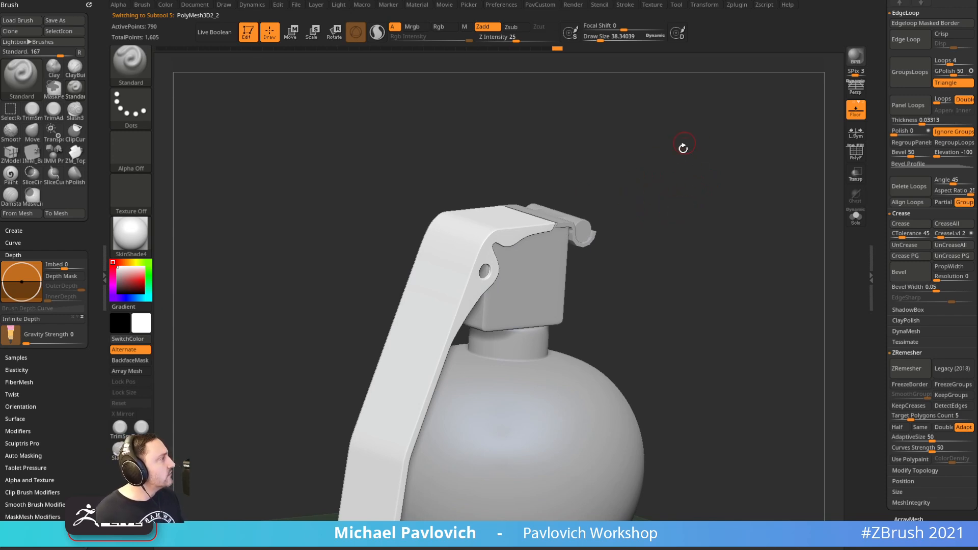
right_click_drag(672, 180, 637, 263)
left_click(855, 152)
Solo the lever with the hook still visible, switching between the lever and hook subtools
right_click_drag(742, 214, 662, 225)
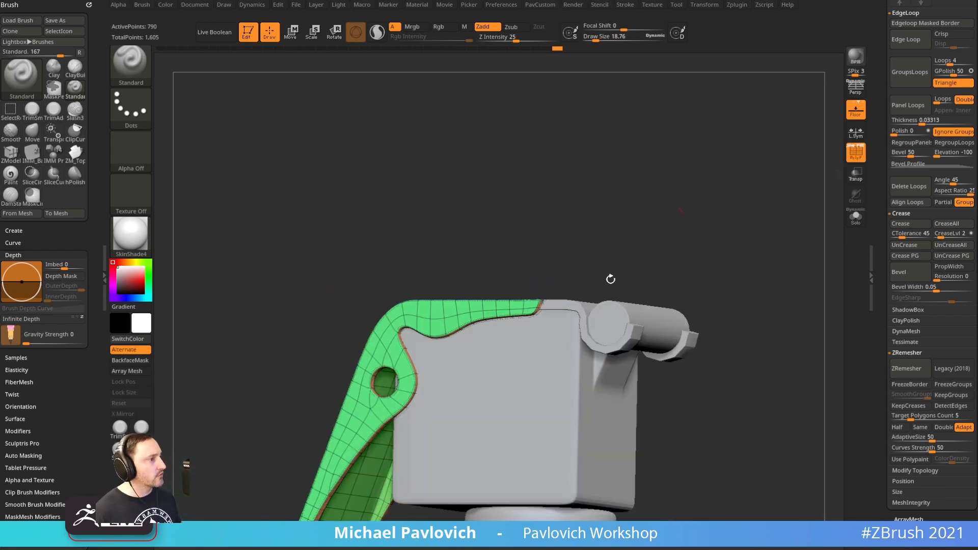
left_click_drag(881, 234, 884, 441)
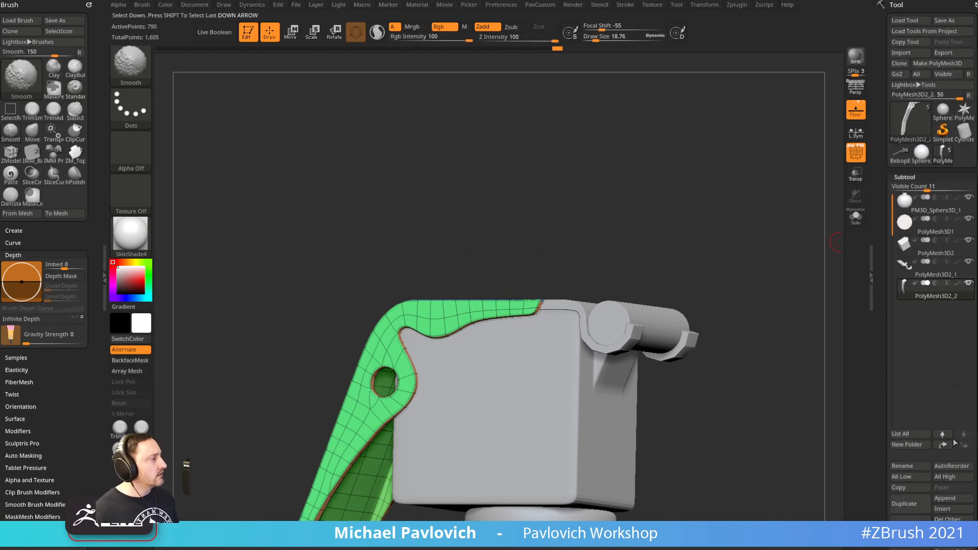
left_click(573, 306, "alt")
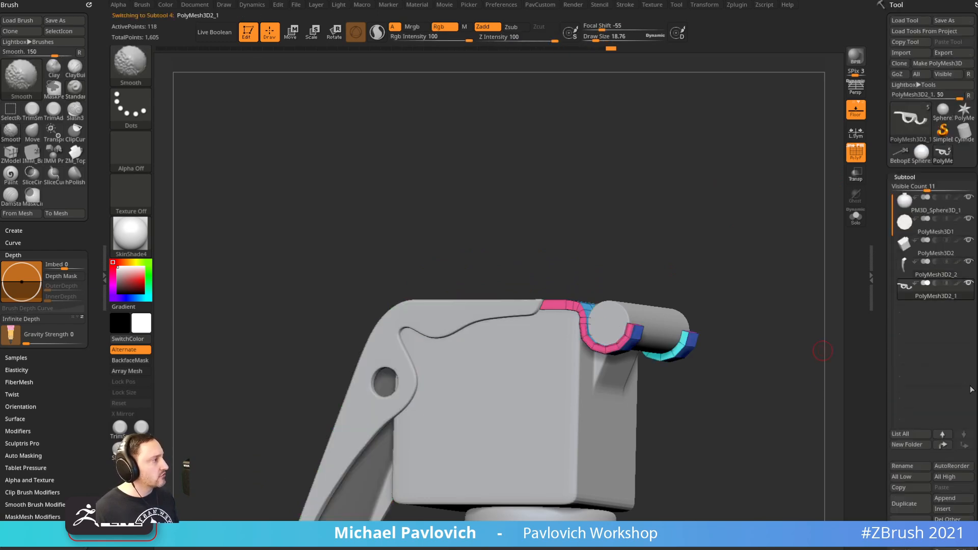
left_click(539, 297, "alt")
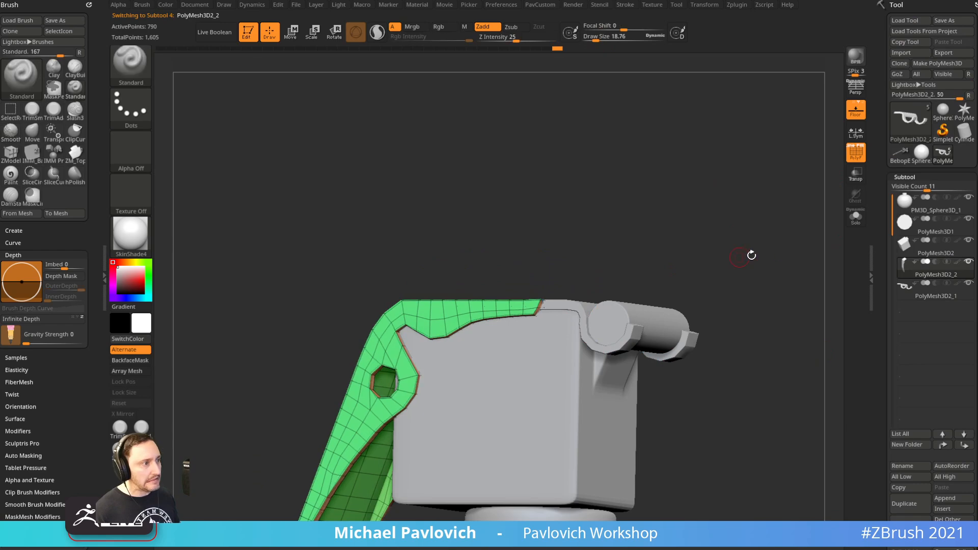
left_click(969, 262)
left_click(969, 283)
left_click_drag(825, 279, 639, 246)
left_click(540, 318, "alt")
left_click(448, 317, "alt")
left_click_drag(503, 432, 520, 433)
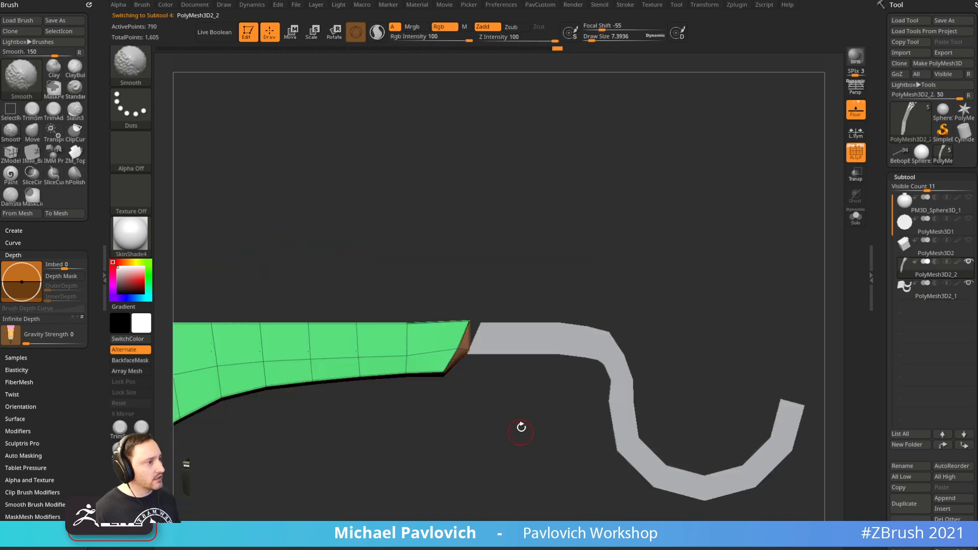
left_click_drag(507, 272, 510, 275, "alt")
Switch to the Move brush and inspect the lever's end with the hook hidden and shown
key("b")
key("m")
key("v")
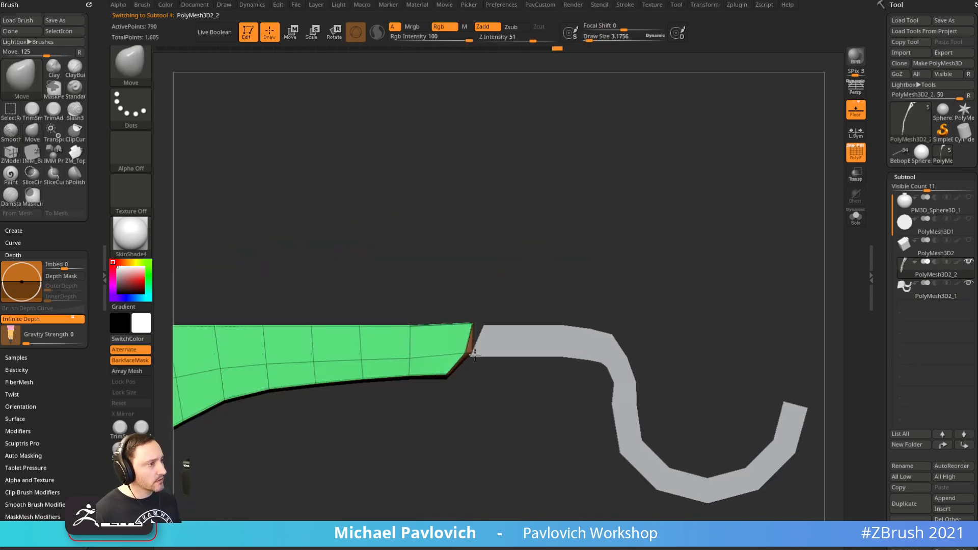
left_click_drag(541, 246, 567, 248)
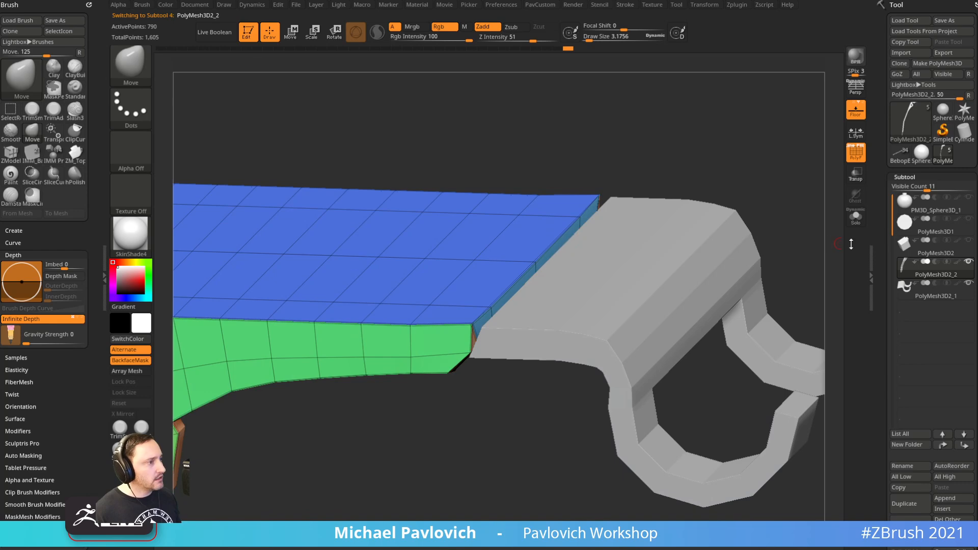
left_click(858, 222)
left_click_drag(745, 234, 749, 270)
left_click(860, 225)
mouse_move(763, 171)
left_mouse_down()
mouse_move(673, 202)
mouse_move(726, 203)
mouse_move(722, 193)
mouse_move(703, 191)
mouse_move(698, 202)
mouse_move(688, 188)
left_mouse_up()
left_click(522, 323, "alt")
left_click(469, 306, "alt")
On the isolated lever, apply ZModeler QMesh (Polygroup All), then delete the lever's end polygon
key("b")
key("z")
key("m")
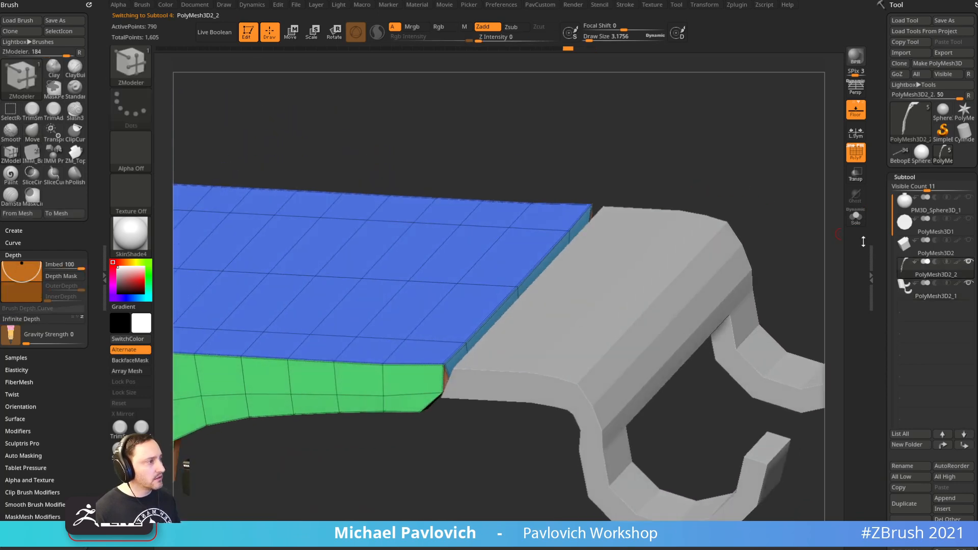
left_click(856, 223)
left_click_drag(799, 240, 757, 191)
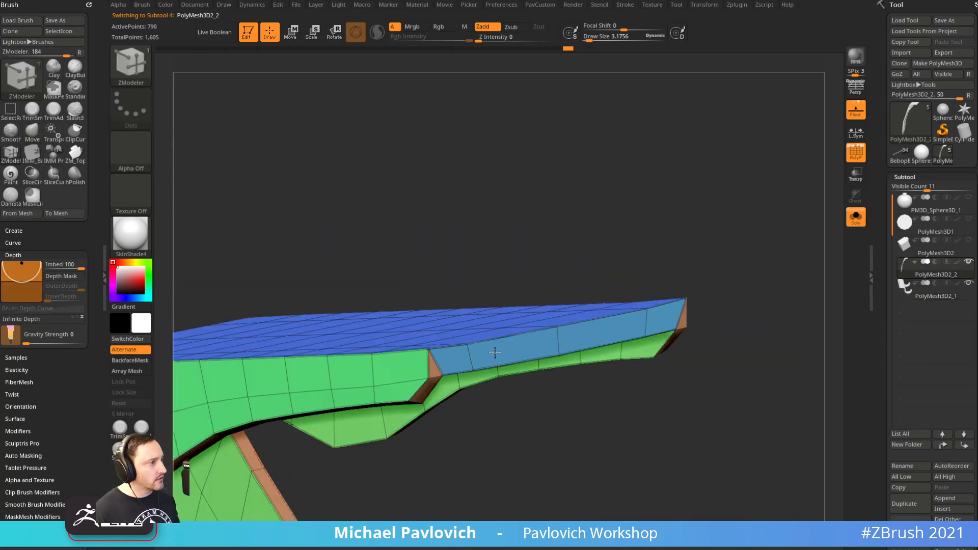
key("space")
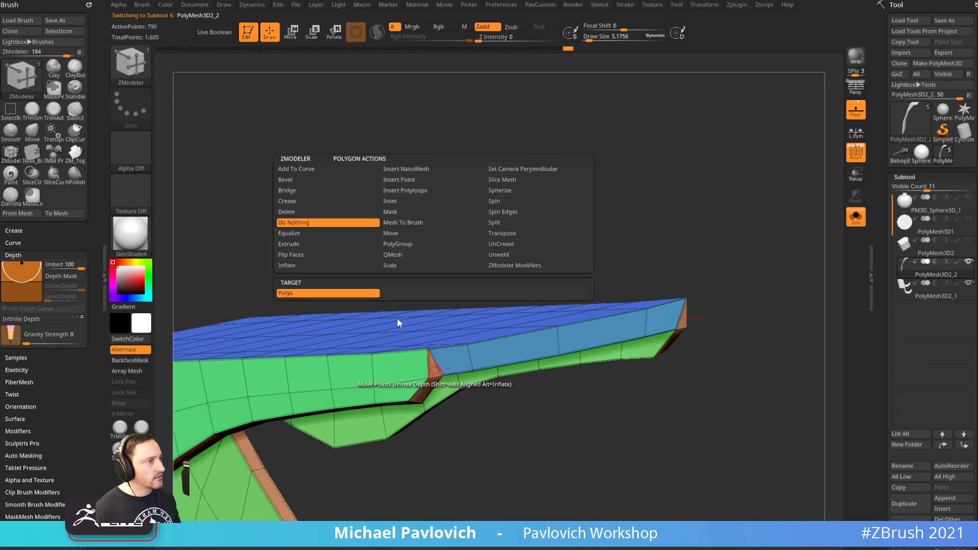
left_click(396, 259)
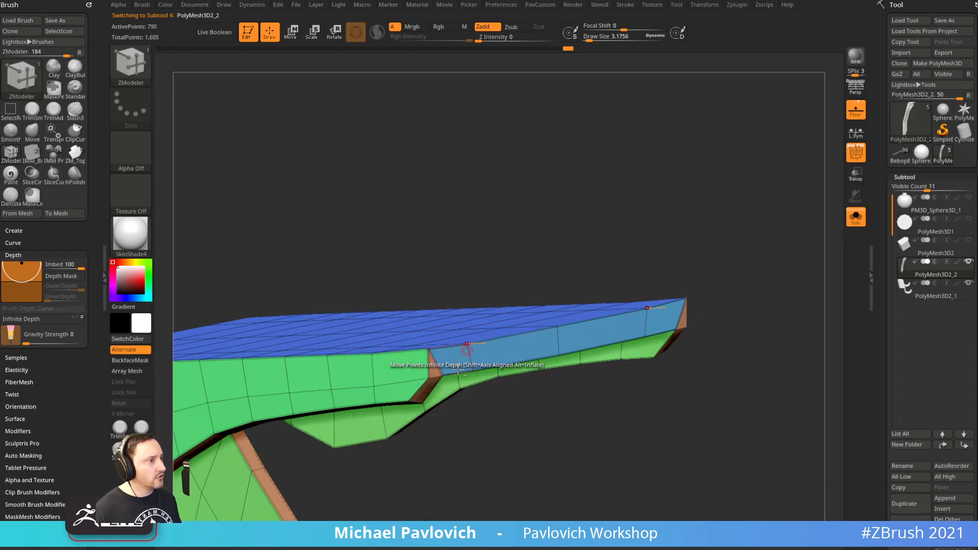
key("space")
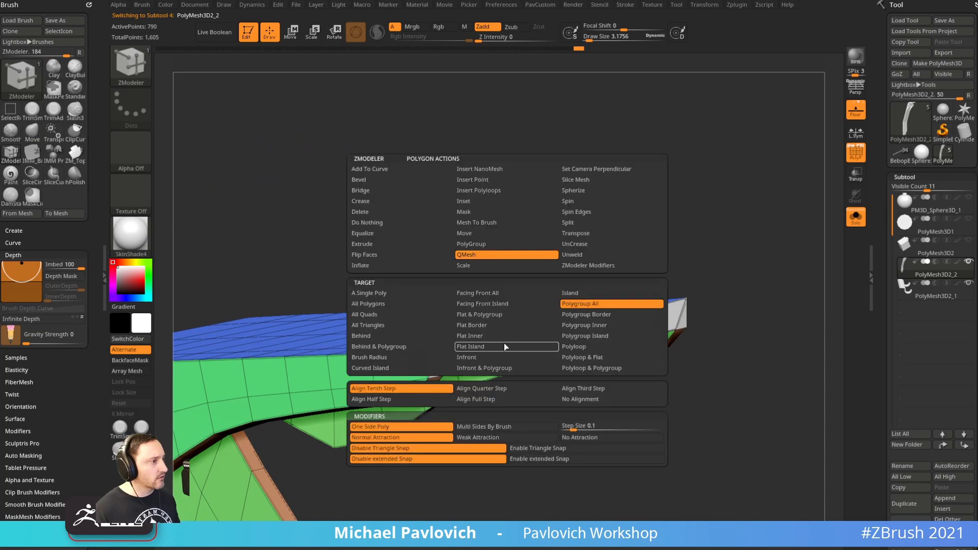
left_click(363, 212)
left_click(517, 355)
Show all parts again and make the grey hook subtool PolyMesh3D2_1 active
left_click_drag(666, 269, 843, 222)
left_click(845, 220)
left_click_drag(757, 247, 570, 270)
left_click(570, 270, "alt")
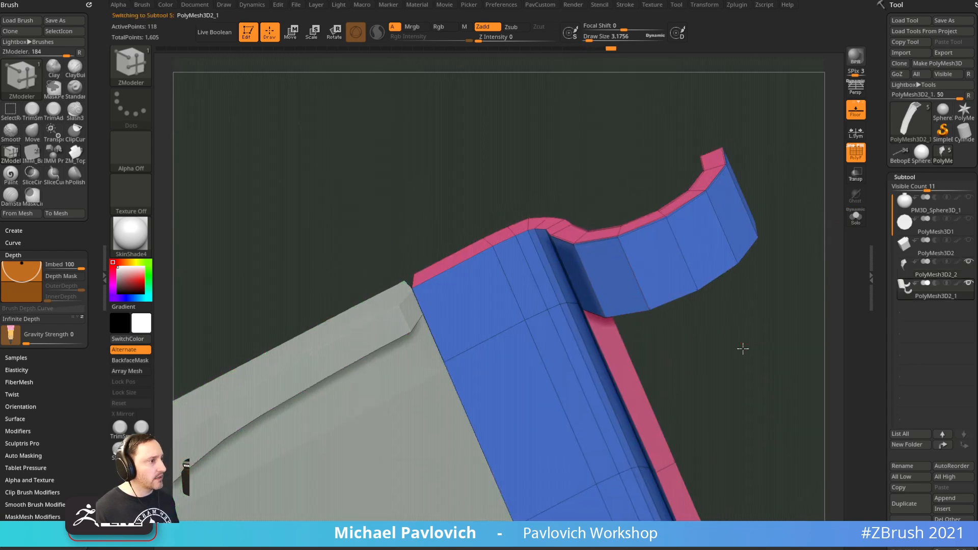
Insert a single horizontal edge loop across the hook with ZModeler
key("space")
left_click(592, 276)
left_click(591, 368)
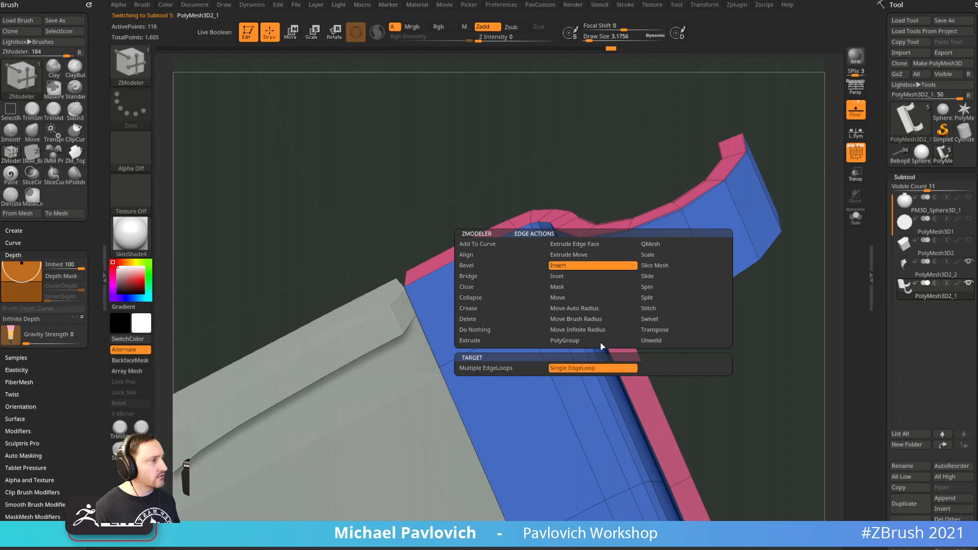
left_click_drag(789, 313, 713, 229, "shift")
left_click_drag(429, 337, 419, 317)
Turn on transparency and nudge the green slab's top-right corner with Transpose Move
left_click_drag(708, 158, 733, 178)
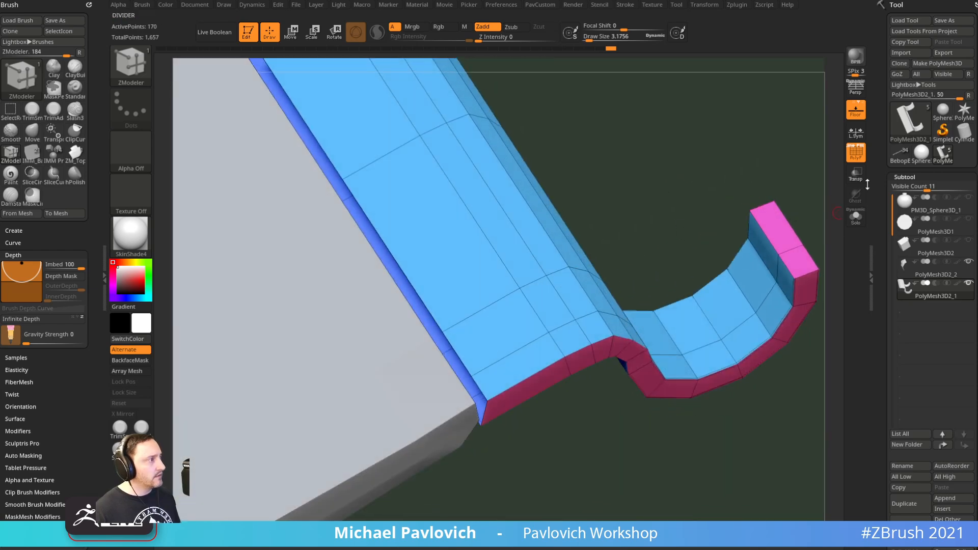
left_click(857, 176)
left_click_drag(566, 468, 604, 230)
left_click_drag(613, 290, 520, 269)
left_click(428, 348, "alt")
left_click_drag(457, 289, 516, 344, "ctrl")
left_click(568, 294, "ctrl")
key("w")
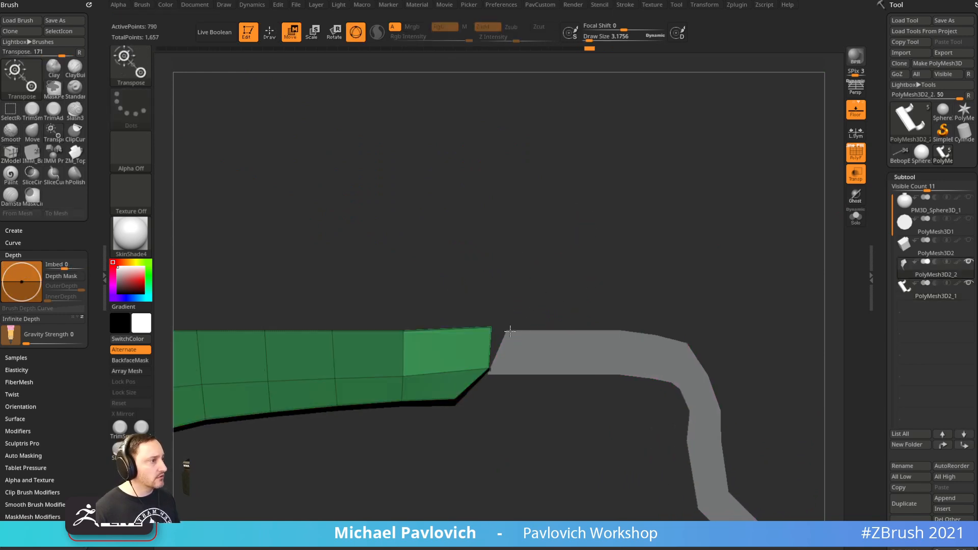
left_click(485, 336)
left_click_drag(530, 300, 532, 303)
left_click_drag(569, 284, 577, 308, "ctrl")
left_click_drag(505, 271, 582, 340, "ctrl")
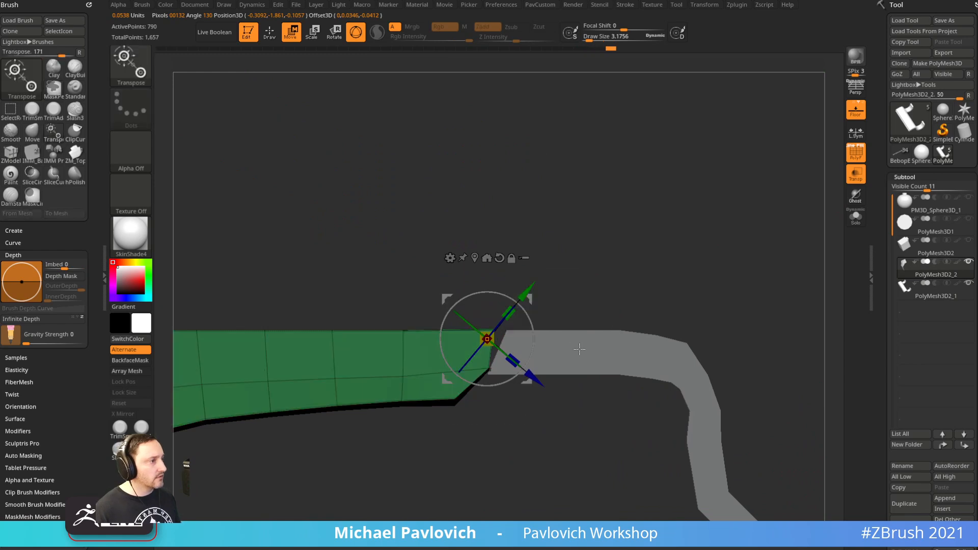
Merge the pink hook piece down into the lever subtool
left_click(578, 337, "alt")
key("q")
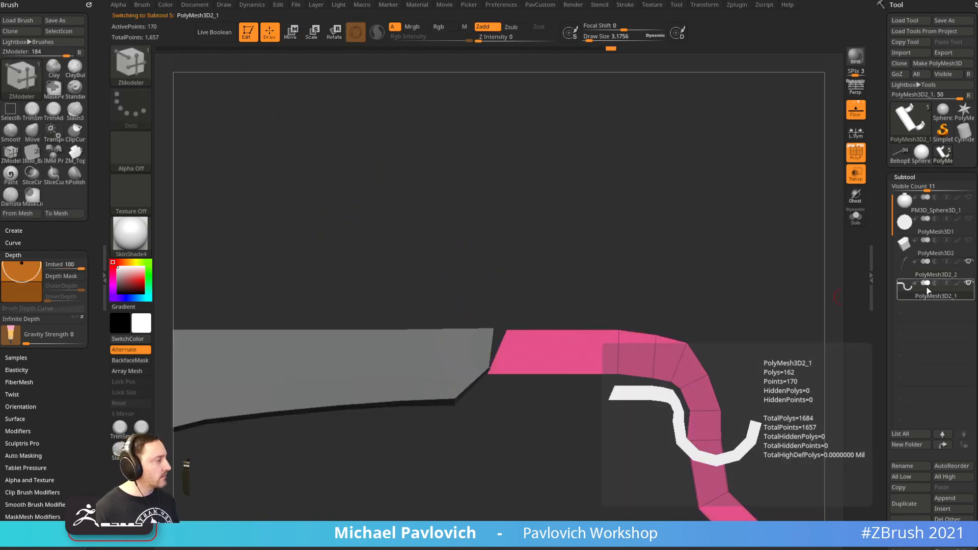
left_click(928, 275)
key("ctrl+e")
Move the brown piece's corner to close against the teal piece
left_click_drag(542, 307, 554, 286, "ctrl")
left_click_drag(555, 269, 493, 346, "ctrl")
left_click(556, 283, "ctrl")
key("w")
mouse_move(531, 297)
left_mouse_down()
mouse_move(519, 297)
mouse_move(568, 308)
left_mouse_up()
key("q")
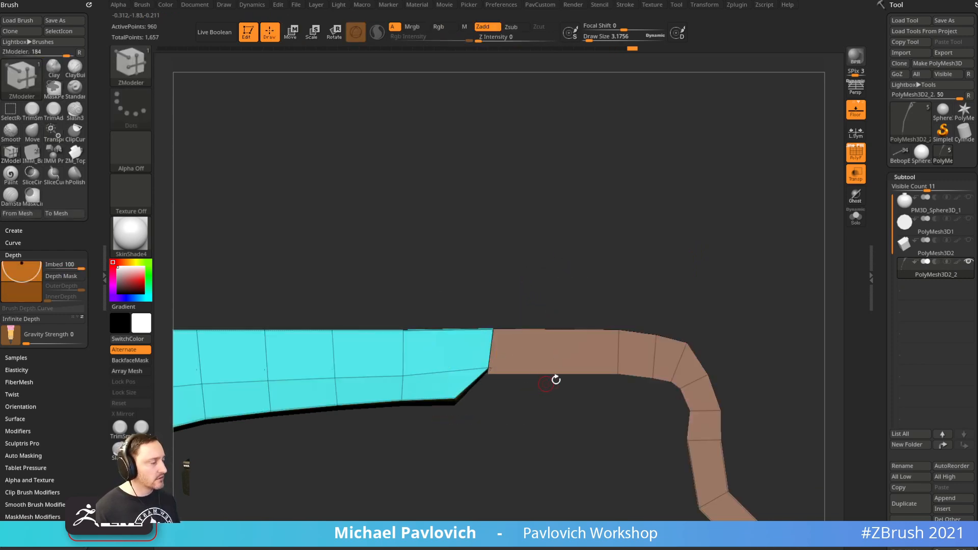
Hide the teal piece and mask the left end of the brown strip
left_click(614, 368, "ctrl+shift")
left_click(556, 402, "ctrl+shift")
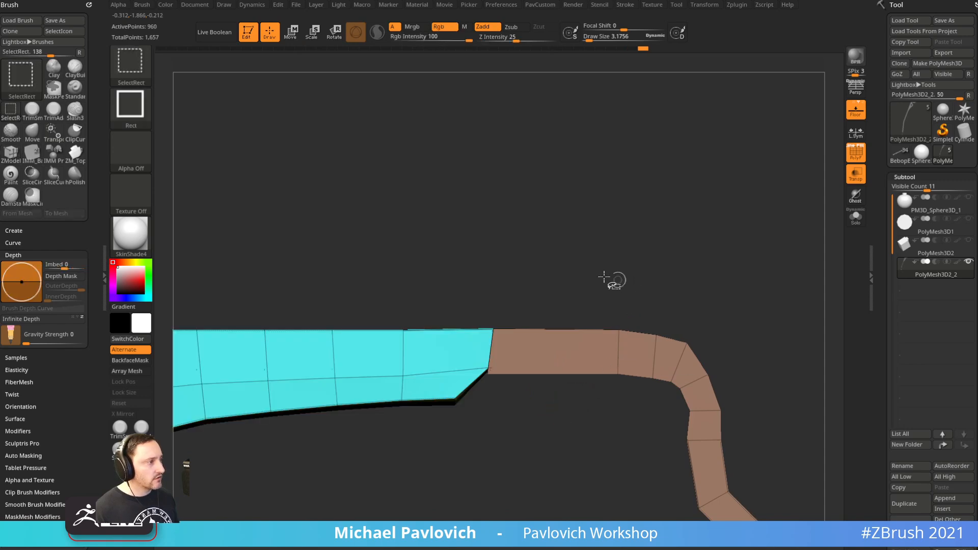
left_click(634, 352, "ctrl+shift")
left_click_drag(535, 419, 458, 364, "ctrl")
left_click(569, 281, "ctrl")
left_click(617, 253, "ctrl")
left_click_drag(570, 429, 456, 355, "ctrl")
Nudge the strip's left end along the green axis to meet the teal piece
left_click(662, 250, "ctrl+shift")
left_click(667, 249, "ctrl")
key("w")
left_click_drag(525, 289, 521, 289)
key("q")
mouse_move(638, 248)
left_mouse_down()
mouse_move(647, 175)
mouse_move(632, 234)
left_mouse_up()
left_click_drag(631, 250, 652, 281)
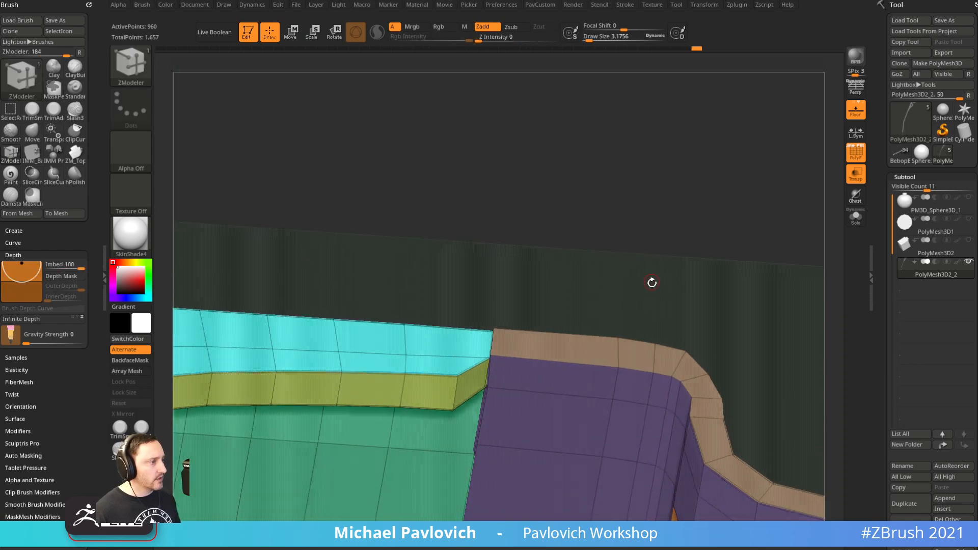
Weld the overlapping points at the joint with Weld Points
key("space")
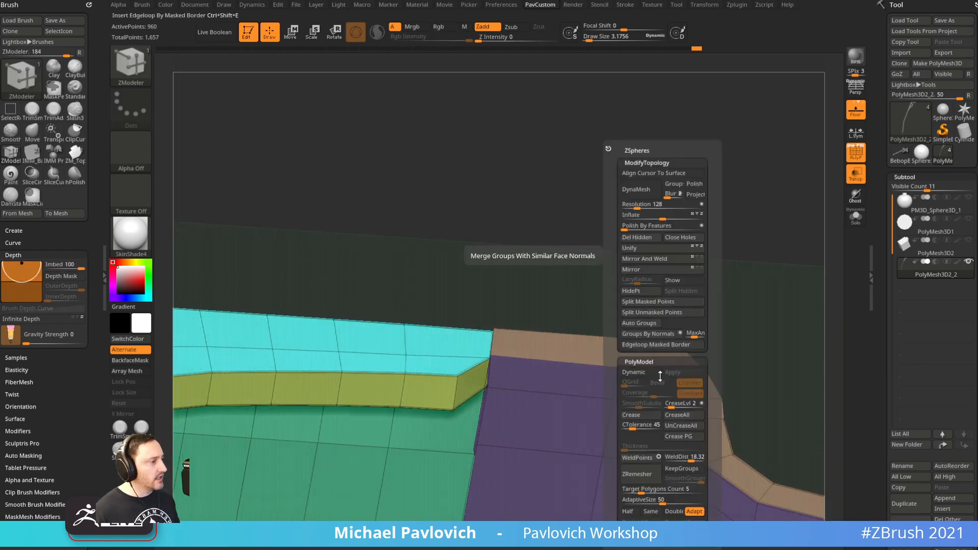
left_click(638, 458)
left_click_drag(734, 304, 725, 453)
left_click_drag(457, 331, 497, 489)
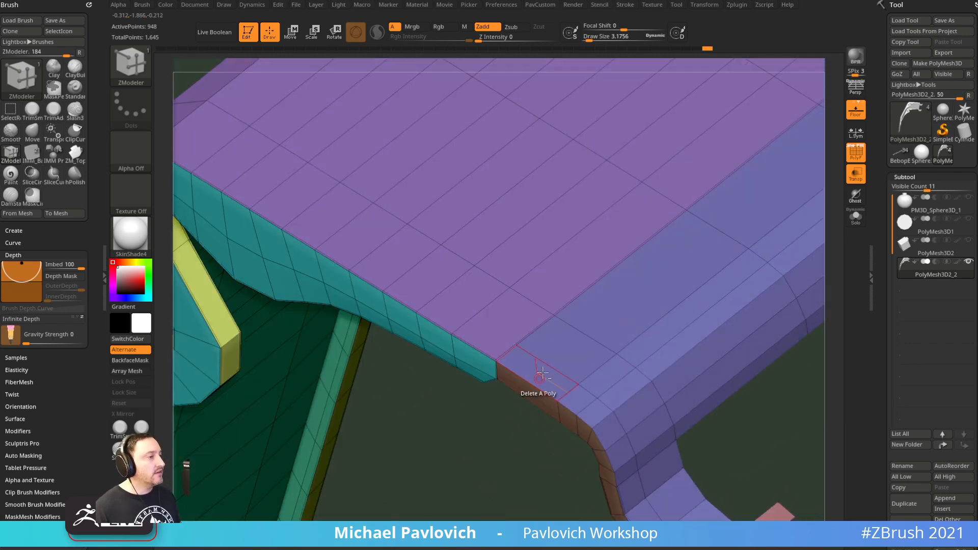
left_click_drag(479, 434, 508, 434)
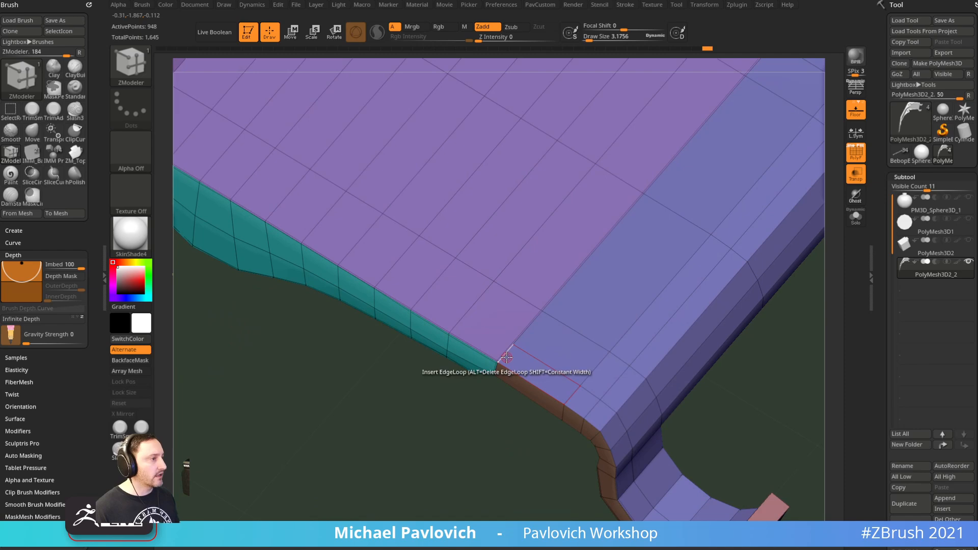
Try collapsing and inserting edges at the joint, then undo the last change
key("space")
left_click(427, 304)
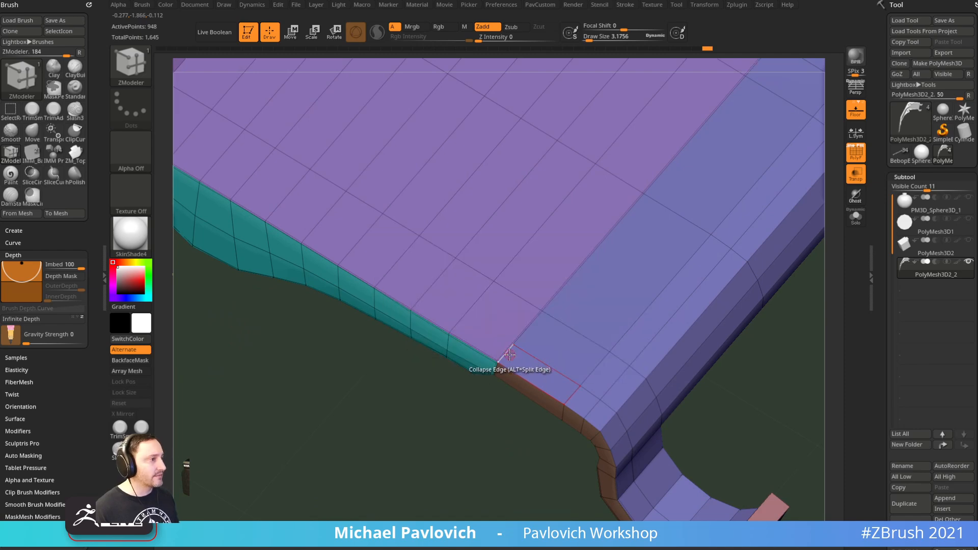
left_click_drag(497, 469, 477, 416)
key("space")
left_click(457, 266)
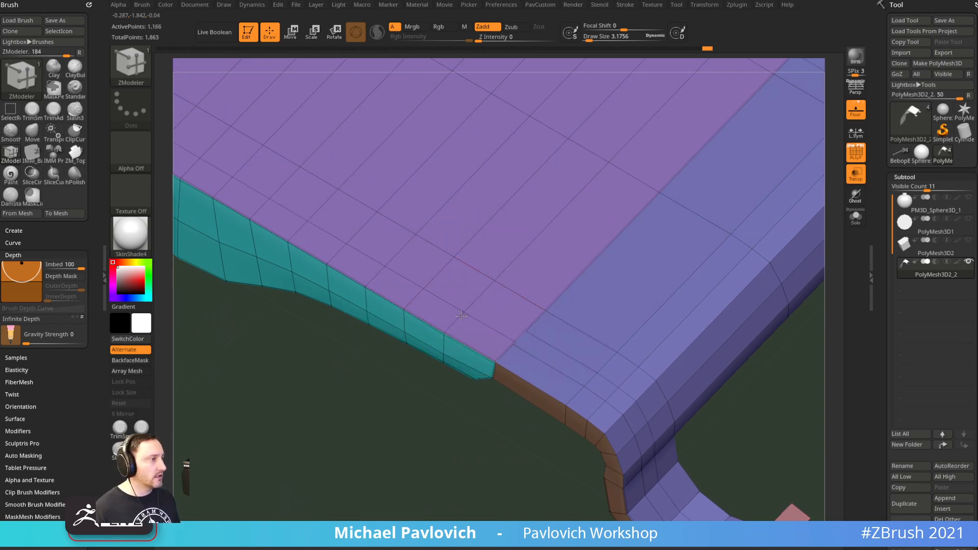
right_click_drag(454, 330, 636, 187, "ctrl")
right_click_drag(647, 226, 651, 184)
key("ctrl+z")
Select the ZModeler edge Delete action at the yellow strip's joint
left_click_drag(651, 184, 683, 197, "ctrl")
right_click_drag(691, 197, 653, 333)
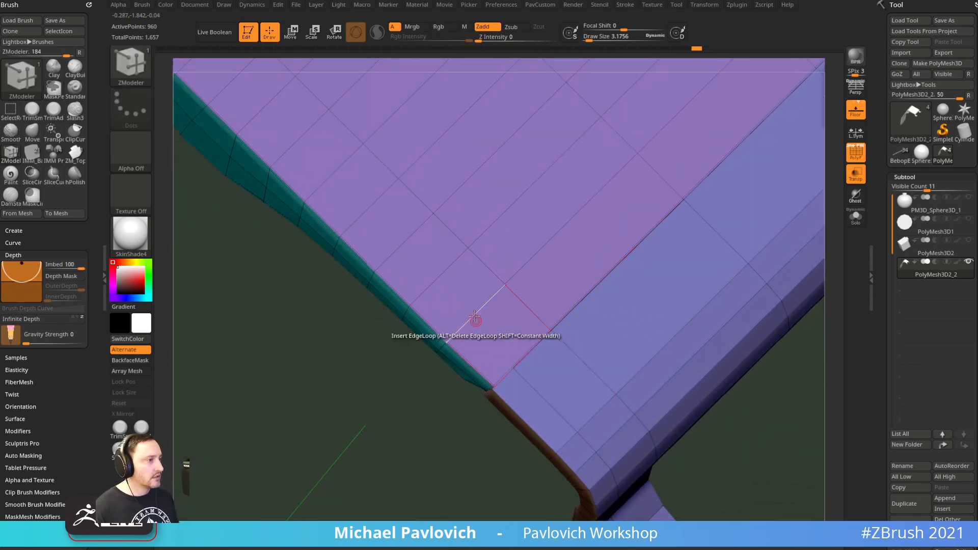
right_click_drag(448, 451, 698, 253)
key("3")
right_click_drag(598, 284, 682, 245)
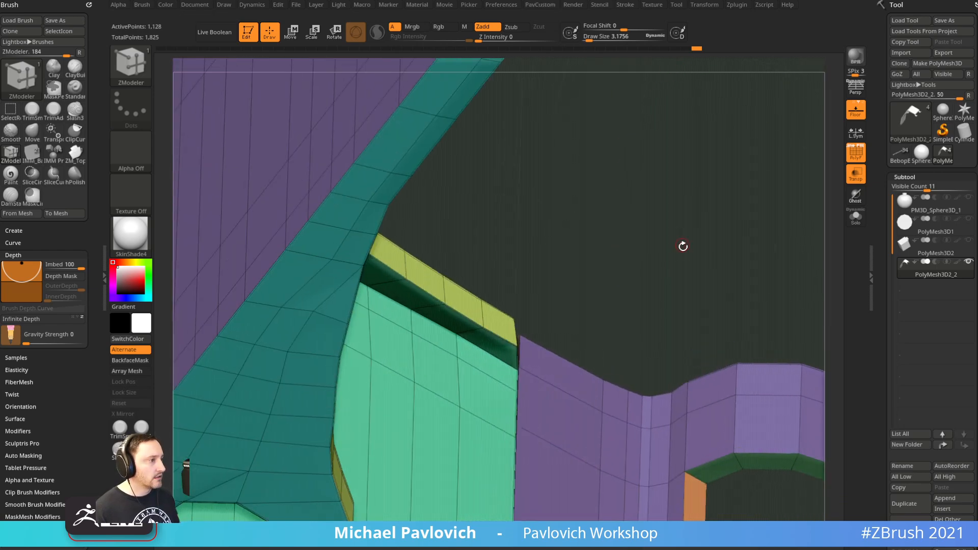
right_click_drag(839, 239, 843, 239)
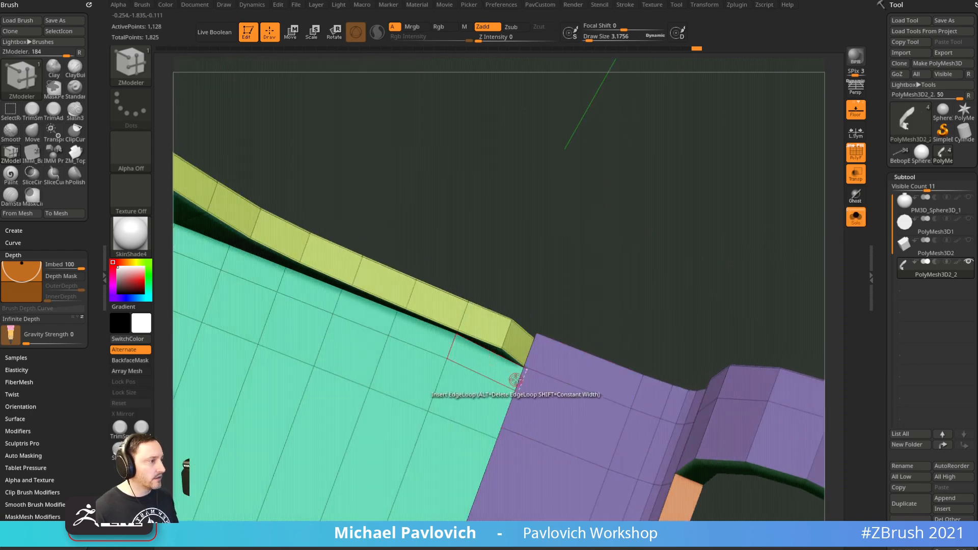
key("space")
left_click(402, 319)
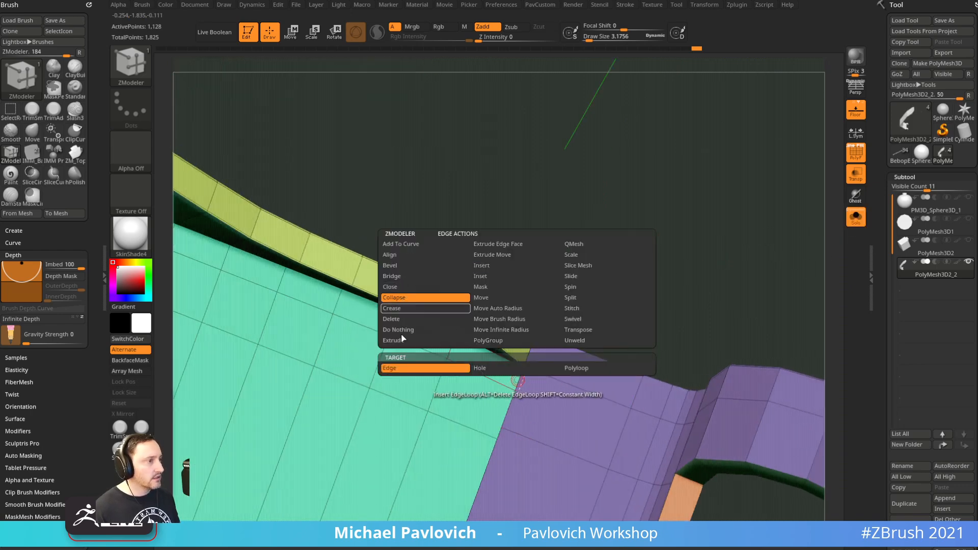
right_click_drag(591, 271, 714, 286)
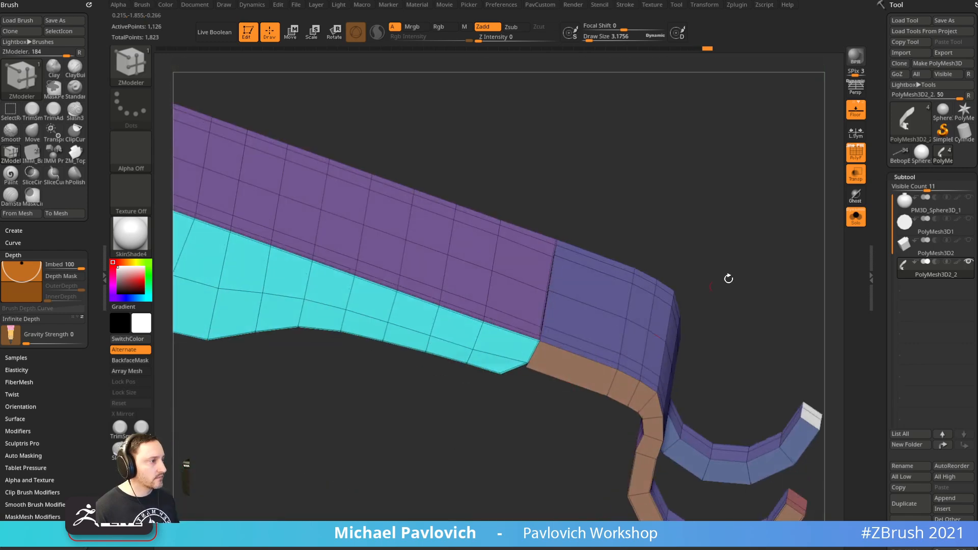
key("2")
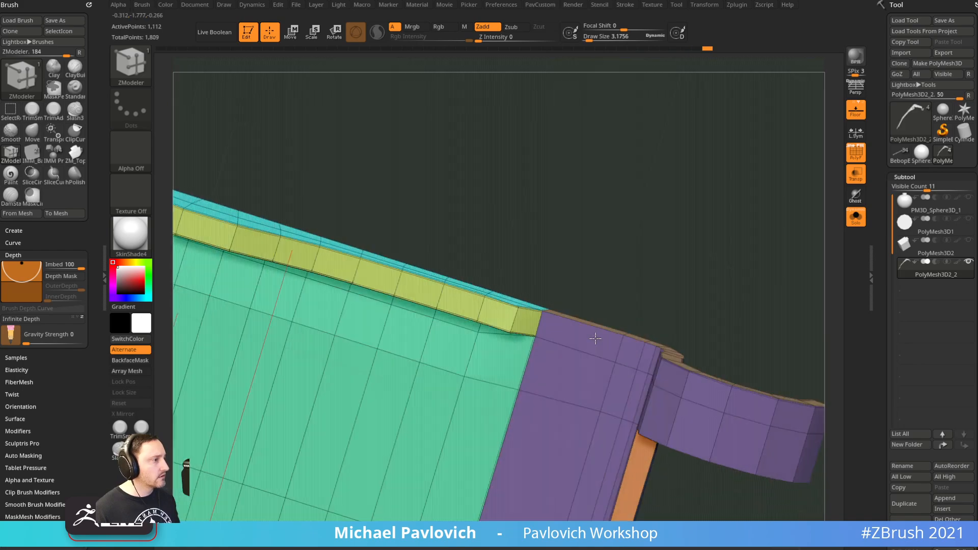
Switch to the Standard brush with a smaller draw size and hide the floor grid
right_click_drag(595, 338, 691, 159)
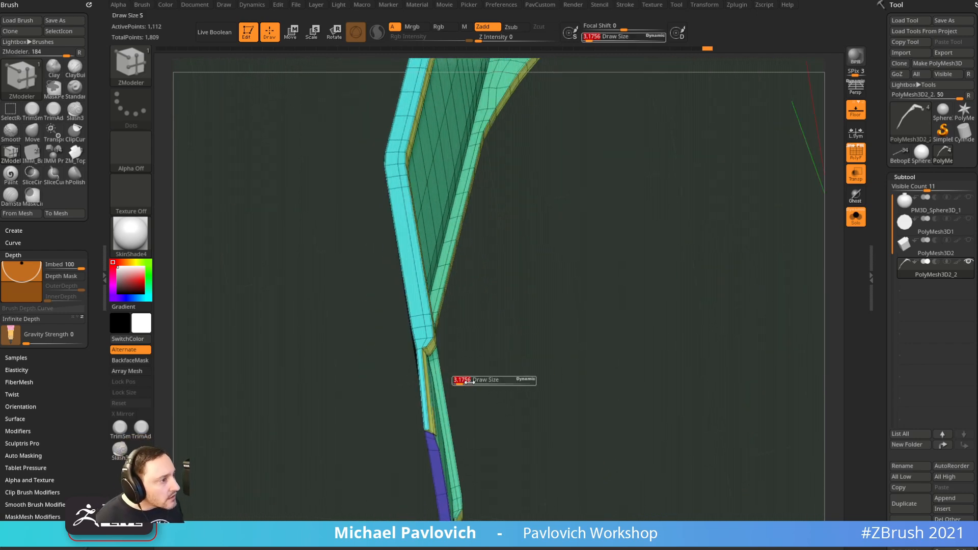
key("b")
key("s")
key("t")
key("s")
left_click_drag(469, 382, 456, 382)
right_click_drag(488, 345, 714, 239)
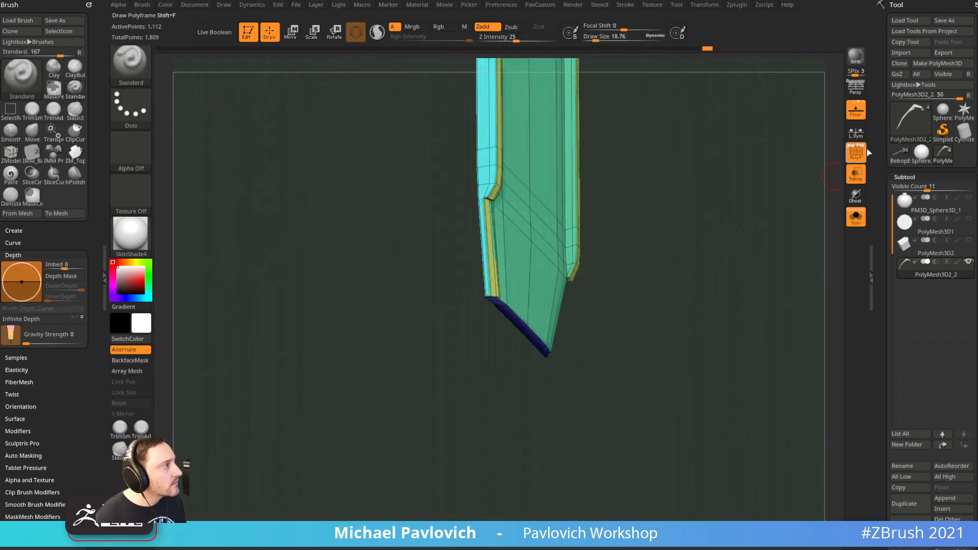
left_click(856, 151)
left_click(856, 109)
mouse_move(769, 175)
right_mouse_down()
mouse_move(725, 313)
mouse_move(686, 299)
mouse_move(432, 449)
mouse_move(367, 280)
mouse_move(780, 190)
right_mouse_up()
left_click(856, 152)
mouse_move(384, 378)
right_mouse_down()
mouse_move(365, 354)
mouse_move(378, 378)
mouse_move(444, 333)
right_mouse_up()
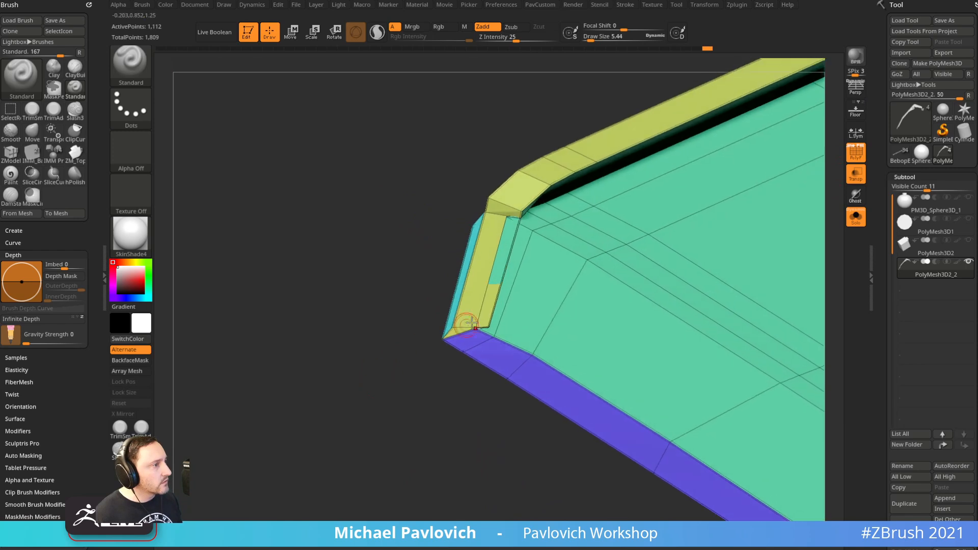
Undo the last ZModeler edge change and inspect the lever's corner with the Move brush
key("b")
key("z")
key("m")
key("space")
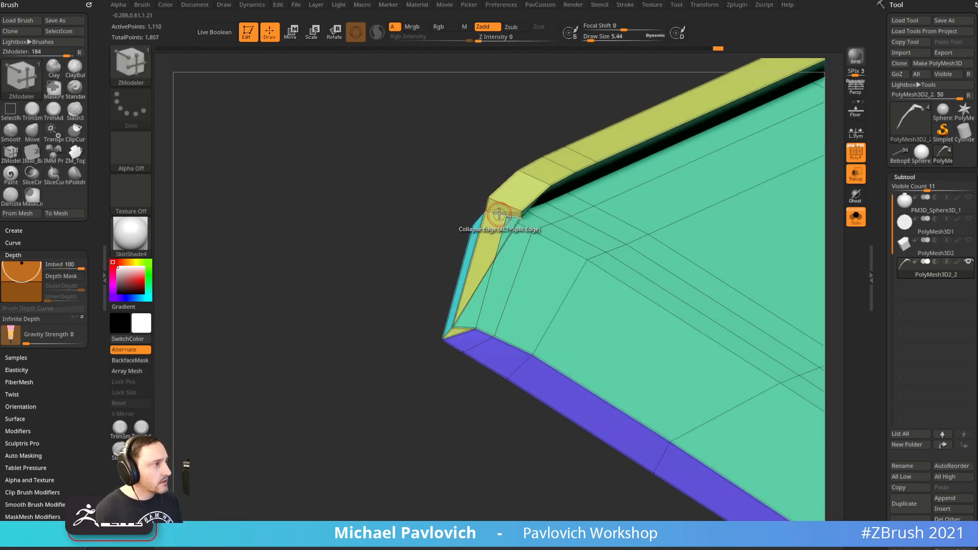
key("ctrl+z")
right_click_drag(470, 235, 568, 173)
key("b")
key("m")
key("v")
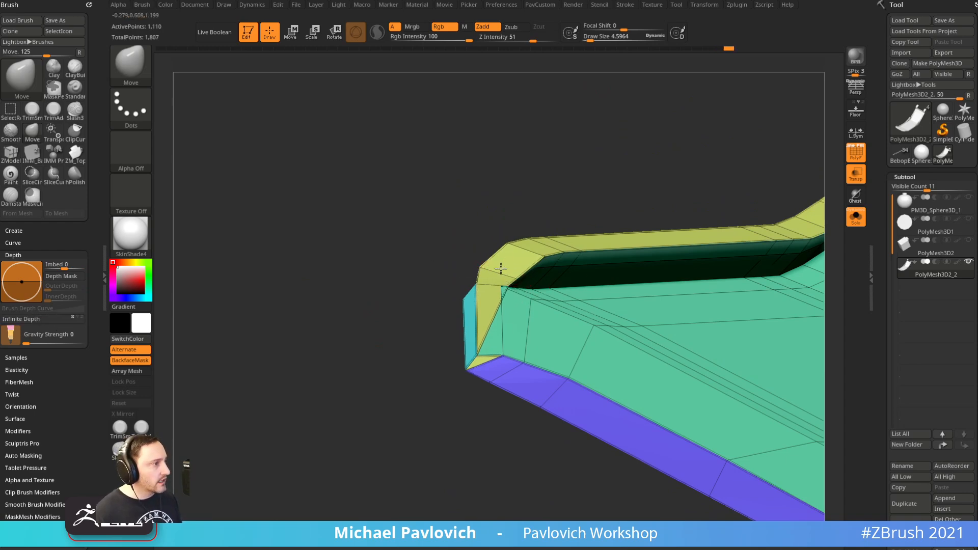
right_click_drag(516, 184, 490, 270)
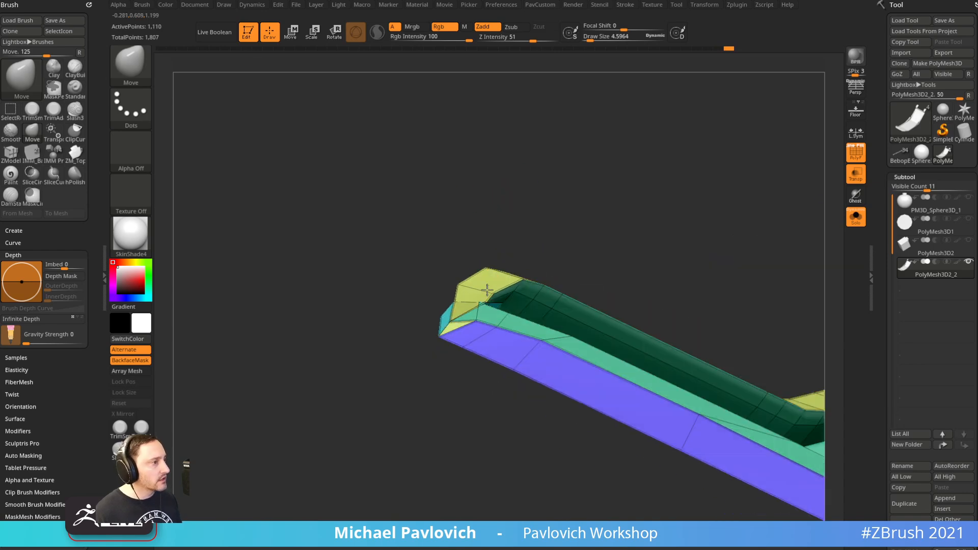
mouse_move(409, 205)
right_mouse_down()
mouse_move(491, 220)
mouse_move(490, 230)
right_mouse_up()
left_click_drag(486, 301, 483, 299)
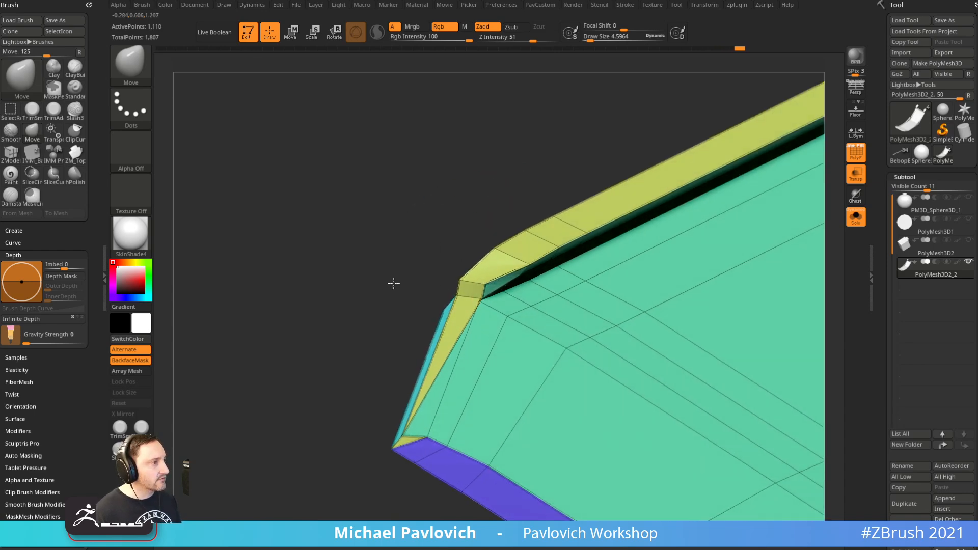
mouse_move(363, 275)
right_mouse_down()
mouse_move(321, 316)
mouse_move(362, 275)
right_mouse_up()
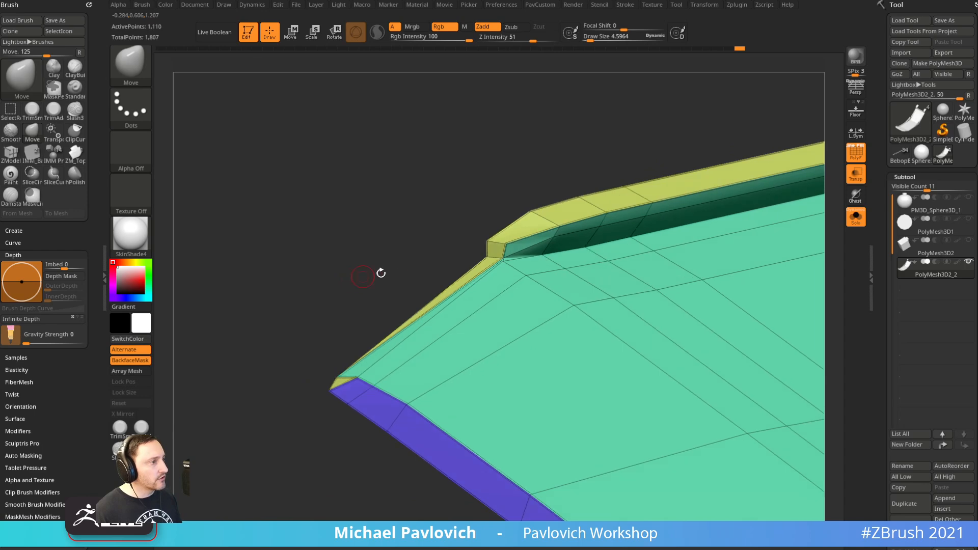
Collapse the extra corner edge on the lever with ZModeler
key("b")
key("z")
key("m")
key("space")
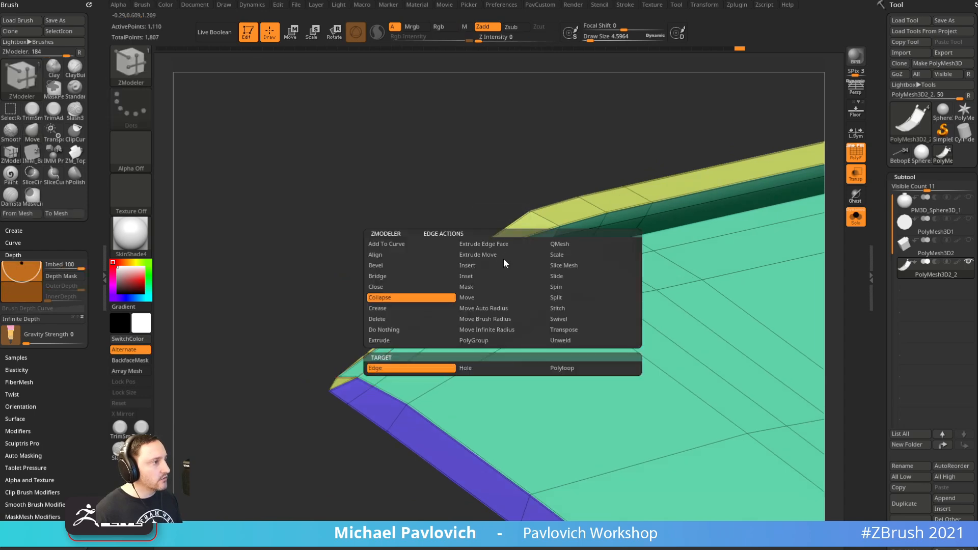
left_click(393, 301)
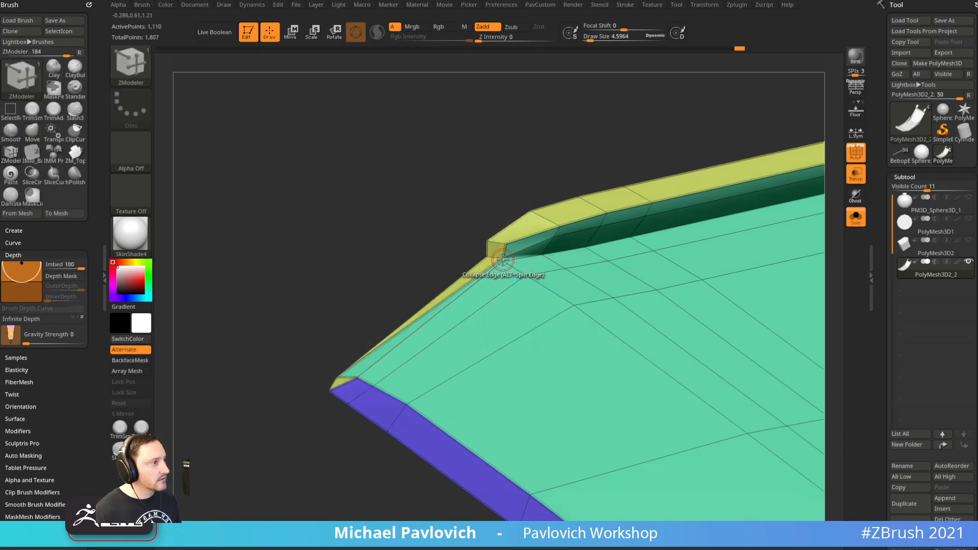
right_click_drag(491, 241, 431, 330)
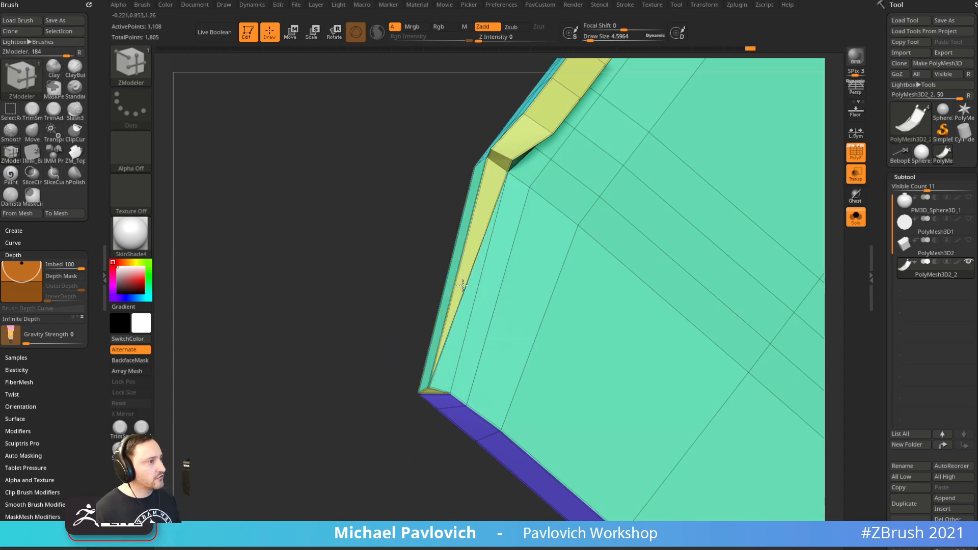
right_click_drag(469, 306, 722, 289)
Turn off Solo and Transp to show the grenade body and cap, then enable PolyF
left_click(856, 217)
left_click(857, 175)
left_click(856, 153)
mouse_move(800, 153)
right_mouse_down()
mouse_move(714, 182)
mouse_move(671, 237)
right_mouse_up()
key("s")
left_click_drag(678, 295, 692, 298)
key("b")
key("s")
key("t")
mouse_move(703, 284)
right_mouse_down("alt")
mouse_move(598, 334)
mouse_move(655, 335)
right_mouse_up("alt")
left_click(852, 160)
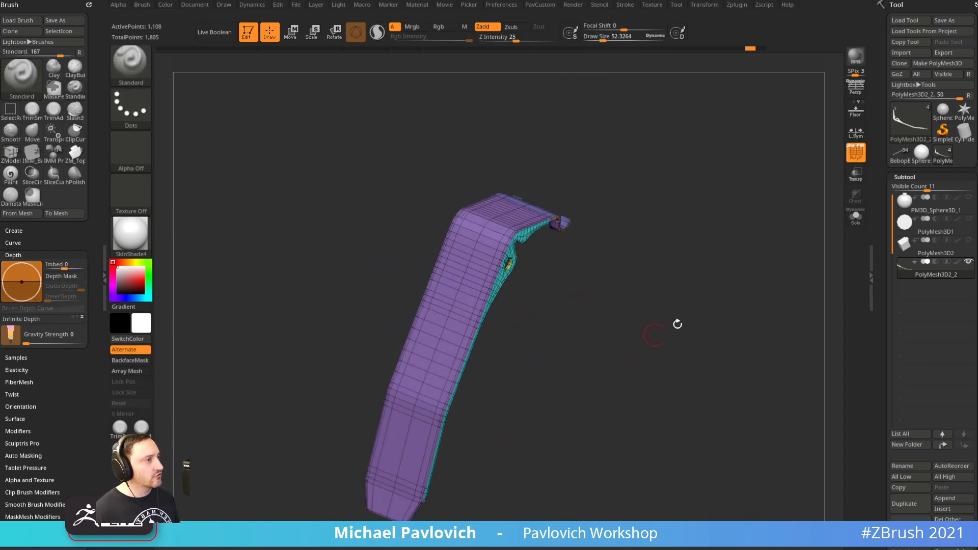
key("shift")
Show every grenade part and snap to a straight-on view of the lever
left_click(968, 263, "shift")
mouse_move(710, 286)
right_mouse_down("shift")
mouse_move(759, 192)
mouse_move(599, 354)
right_mouse_up("shift")
key("s")
key("s")
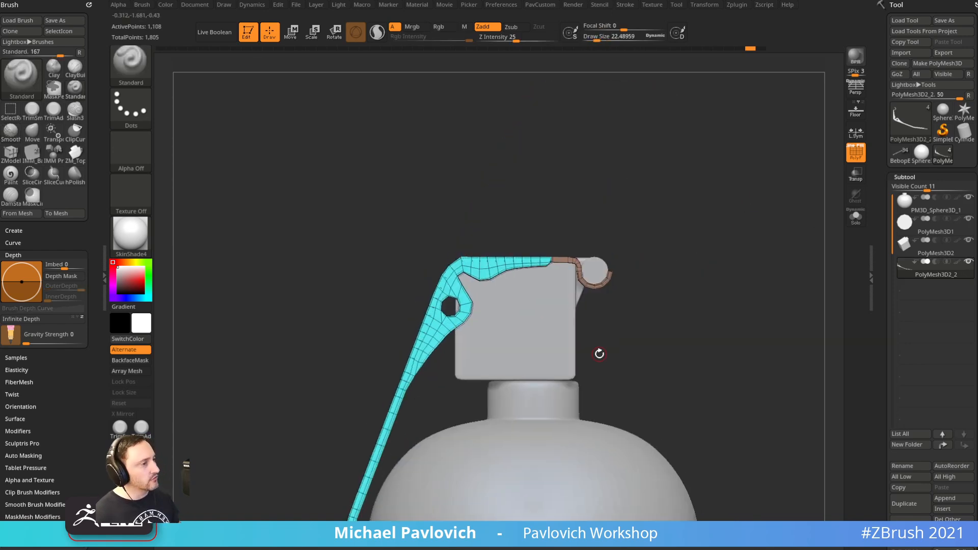
right_click_drag(697, 272, 701, 268, "alt")
right_click_drag(679, 173, 711, 219, "alt")
right_click_drag(711, 219, 770, 222)
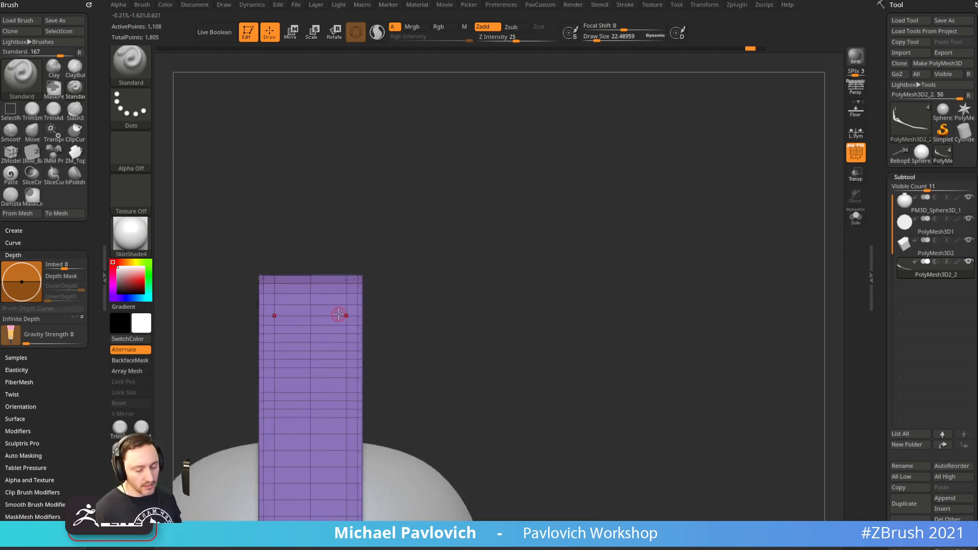
Insert a CubeMid from IMM_Base_Primitives on the lever and split it into its own part
key("i")
key("m")
left_click(461, 370)
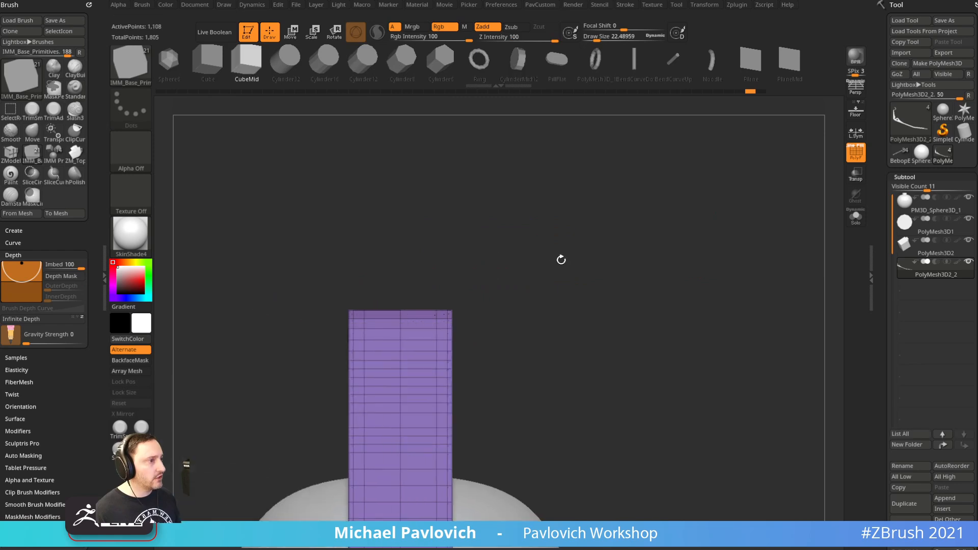
left_click_drag(397, 338, 405, 321)
left_click_drag(489, 265, 468, 245)
key("2")
left_click(527, 303)
Shrink the green cube, move it onto the lever's hole and stretch it into a thin bar
key("w")
left_click_drag(403, 329, 389, 340)
left_click_drag(440, 290, 453, 319)
right_click_drag(541, 242, 561, 337, "ctrl")
left_click_drag(440, 341, 424, 375)
right_click_drag(270, 390, 358, 378)
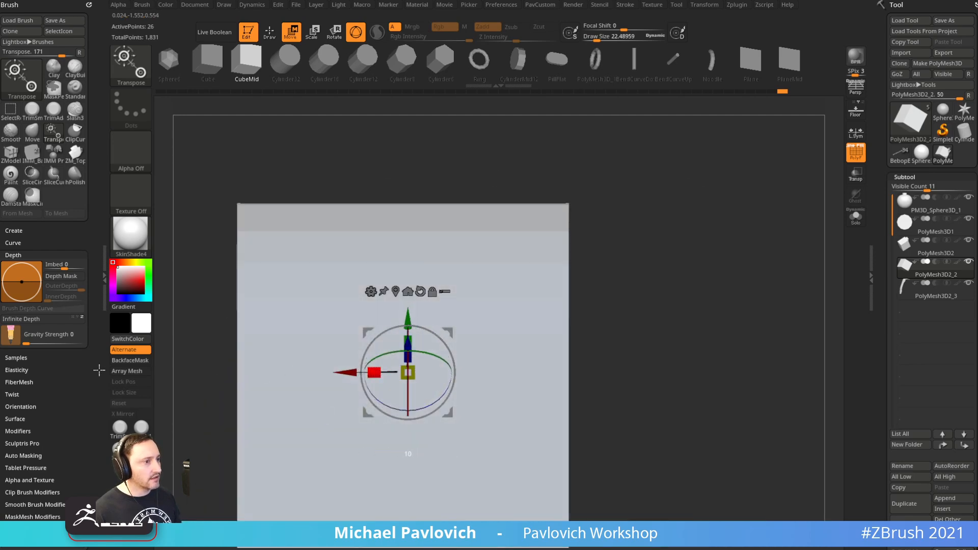
left_click_drag(374, 373, 343, 371)
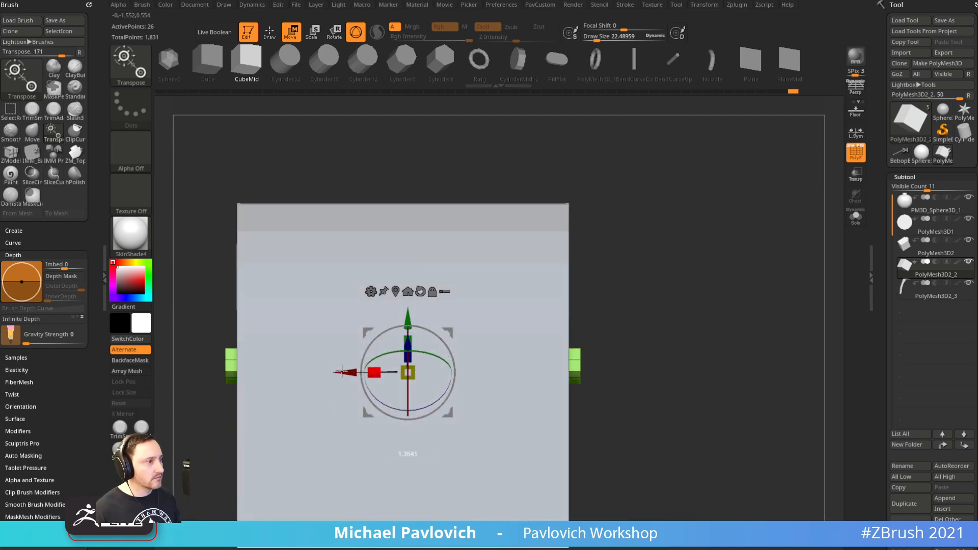
key("q")
Re-centre the gizmo, rotate the bar into the hole and stretch it through
mouse_move(713, 240)
right_mouse_down()
mouse_move(677, 234)
mouse_move(574, 155)
mouse_move(646, 188)
right_mouse_up()
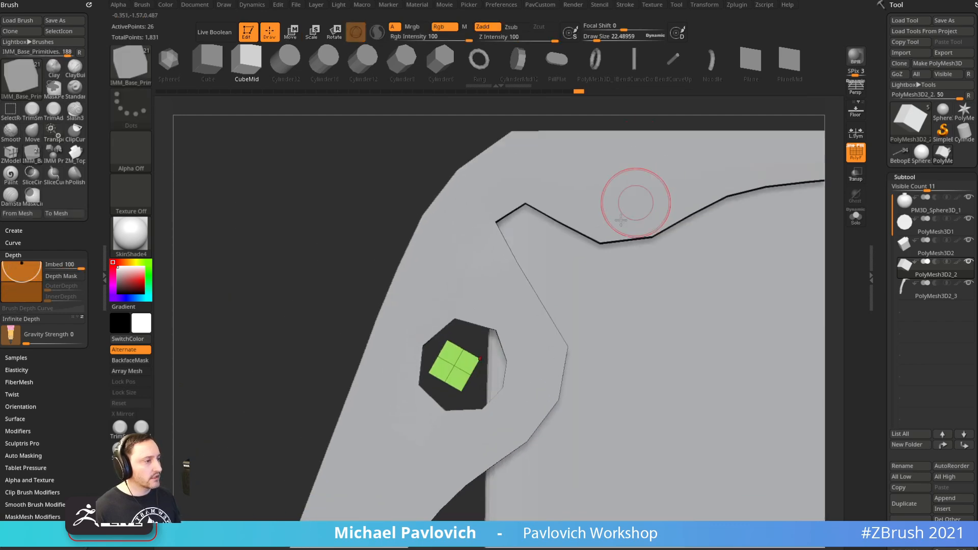
key("w")
left_click(483, 294, "alt")
left_click(458, 294, "alt")
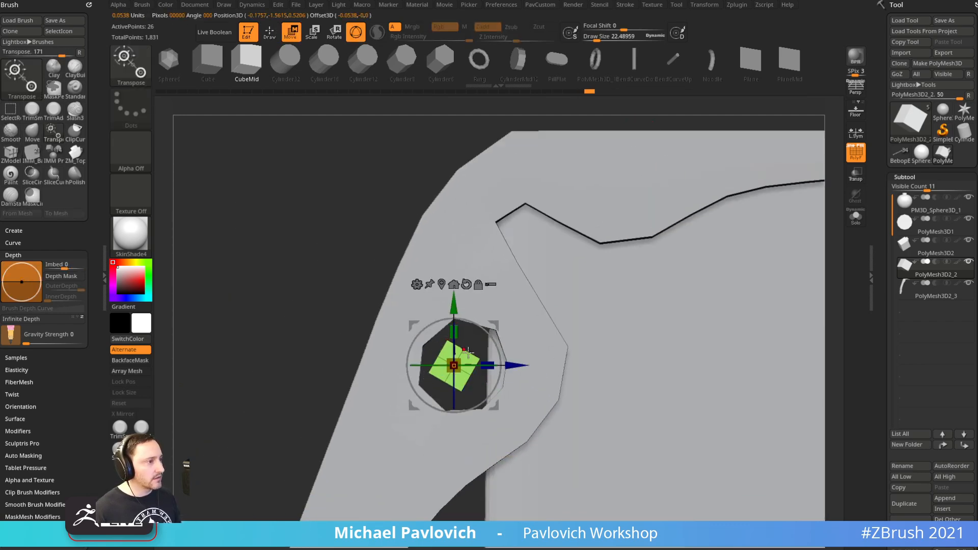
left_click_drag(488, 340, 482, 323)
right_click_drag(228, 339, 412, 338)
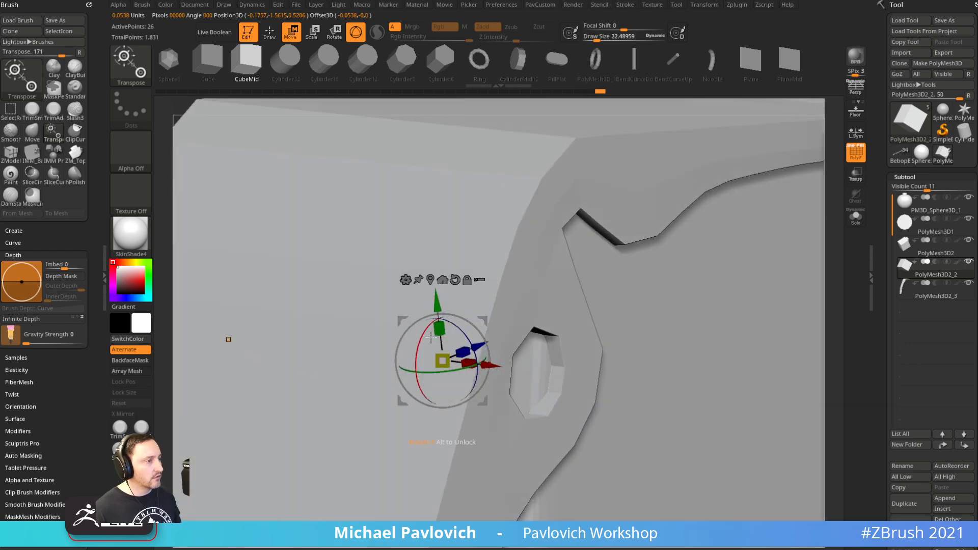
left_click_drag(466, 362, 517, 374)
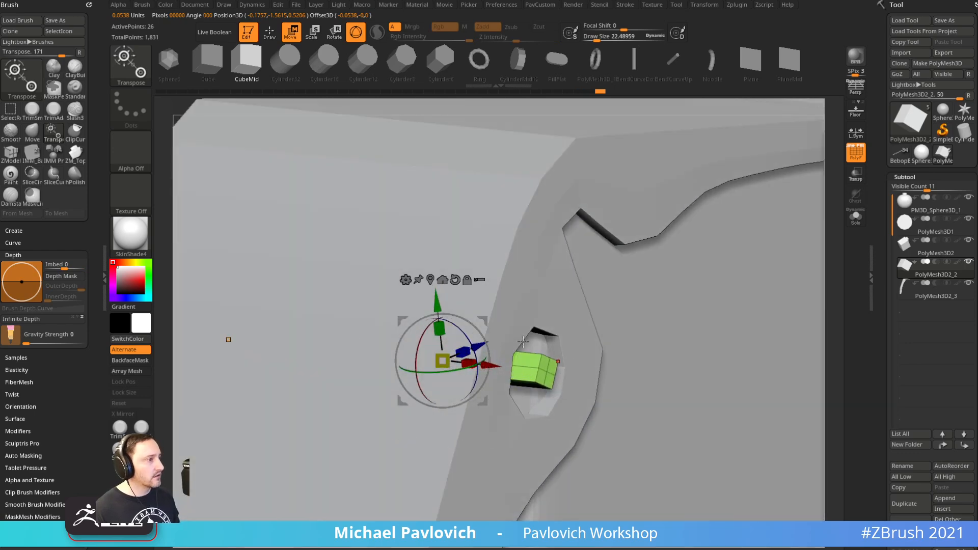
key("q")
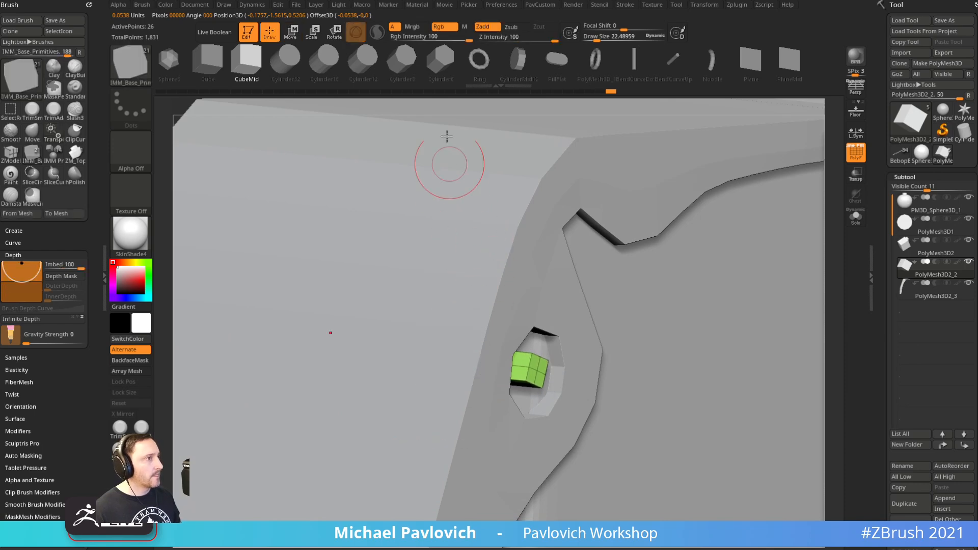
Ctrl-drag a duplicate of the bar offset to the right, then inspect both bars
right_click_drag(423, 103, 349, 240, "shift")
key("w")
left_click_drag(460, 319, 497, 330, "ctrl")
key("q")
mouse_move(204, 326)
right_mouse_down()
mouse_move(255, 345)
mouse_move(348, 309)
right_mouse_up()
right_click_drag(821, 323, 748, 329)
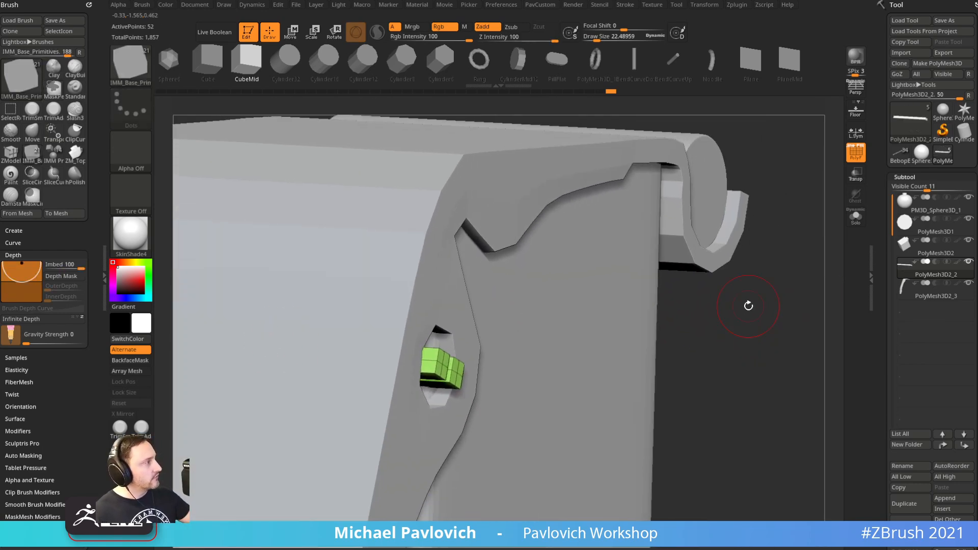
mouse_move(722, 338)
right_mouse_down()
mouse_move(703, 284)
mouse_move(721, 222)
mouse_move(696, 188)
mouse_move(788, 286)
right_mouse_up()
Solo the green bars and delete the lengthwise edge loop on each with ZModeler Insert
left_click(856, 217)
key("b")
key("z")
key("m")
left_click(427, 258)
key("bracketleft")
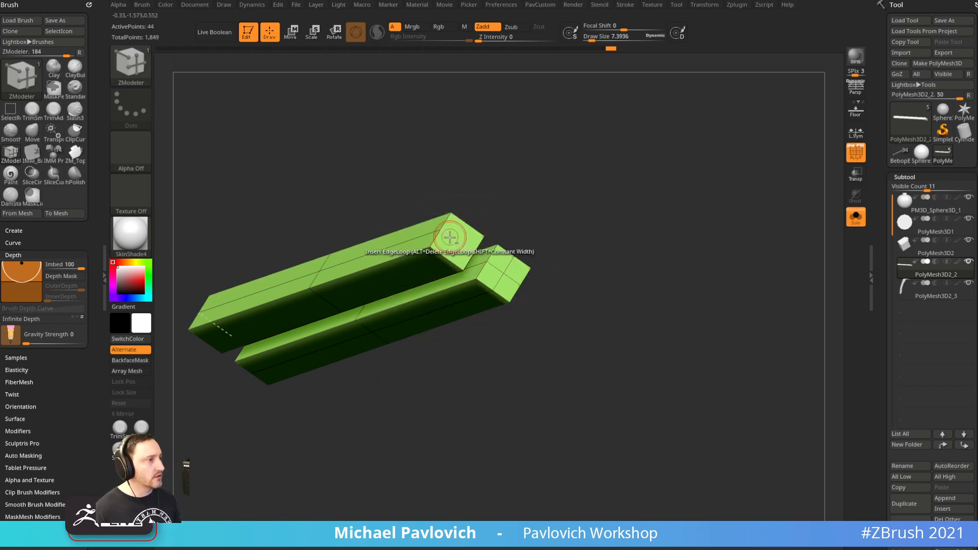
left_click(450, 234, "alt")
left_click_drag(525, 253, 498, 299, "alt")
left_click(472, 317, "alt")
QMesh a single-poly block out of the upper bar's end face
left_click_drag(565, 237, 568, 291)
key("space")
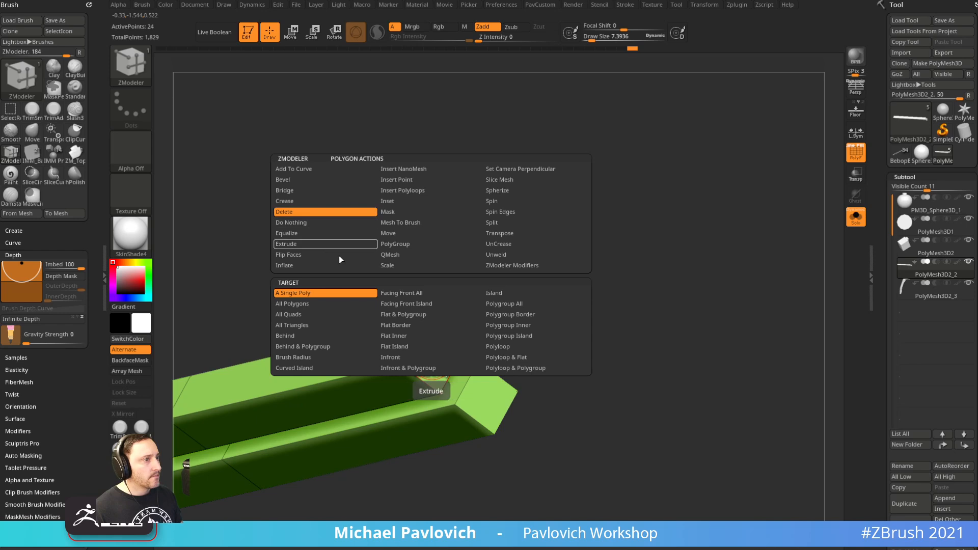
left_click(390, 255)
left_click(315, 293)
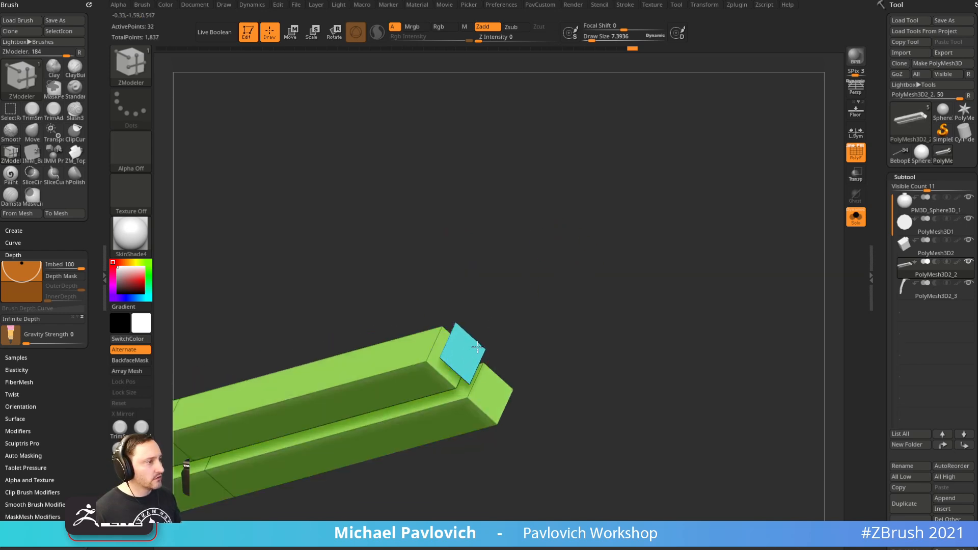
left_click_drag(478, 348, 568, 342)
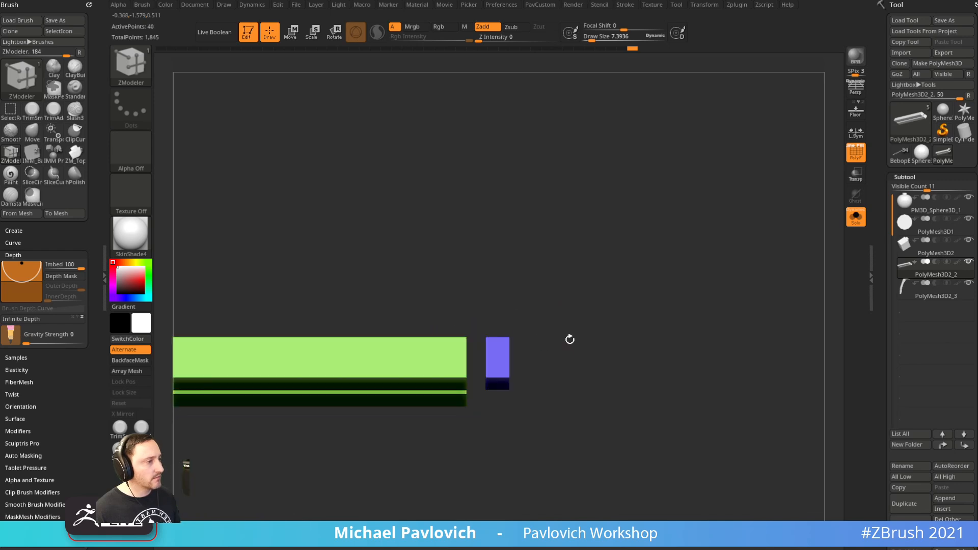
Mask and invert so only the purple block moves, then rotate it about 30 degrees
key("w")
left_click_drag(551, 304, 473, 430, "ctrl")
left_click(603, 323, "ctrl")
left_click(278, 299, "alt")
left_click_drag(606, 305, 666, 364, "shift")
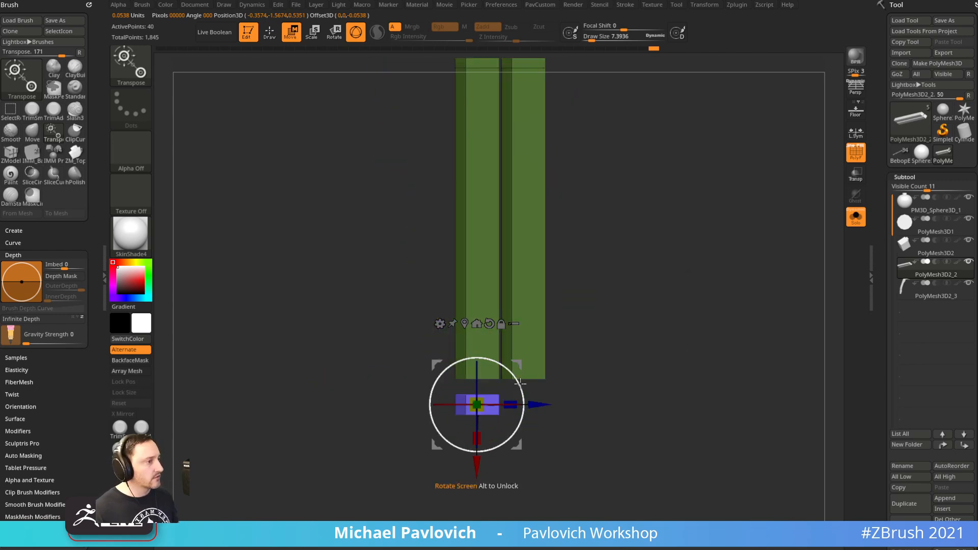
left_click_drag(568, 361, 562, 360)
left_click_drag(495, 362, 478, 399)
Duplicate the purple block lying nearly flat and extrude a cube from the right bar's end
left_click_drag(483, 394, 512, 386)
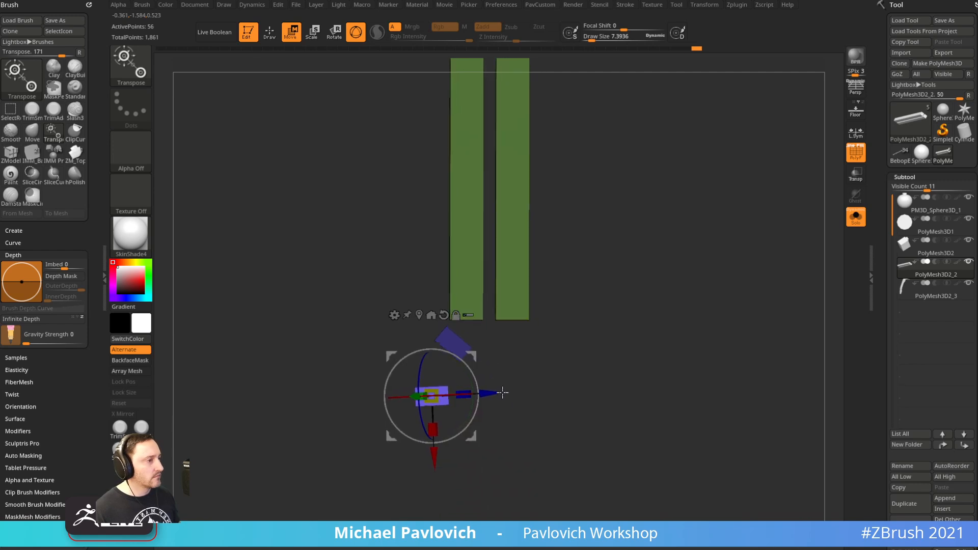
key("b")
key("z")
key("m")
mouse_move(604, 321)
left_mouse_down()
mouse_move(618, 319)
mouse_move(598, 356)
mouse_move(594, 310)
mouse_move(560, 393)
left_mouse_up()
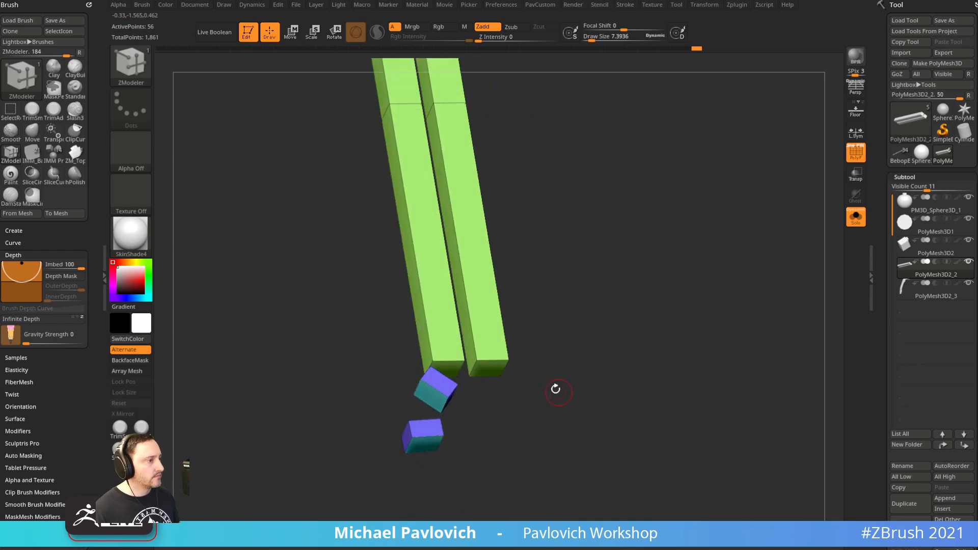
left_click_drag(492, 384, 497, 405)
Mask off the right purple cube, rotate it about 45 degrees, then level it down-left
left_click_drag(549, 389, 546, 398, "shift")
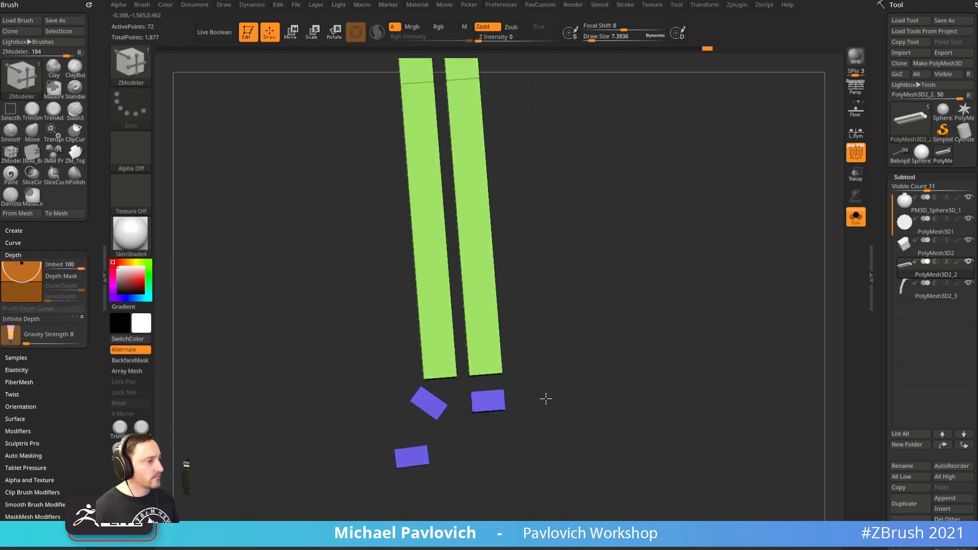
left_click_drag(546, 436, 463, 386, "ctrl")
left_click_drag(569, 358, 586, 336, "alt")
key("w")
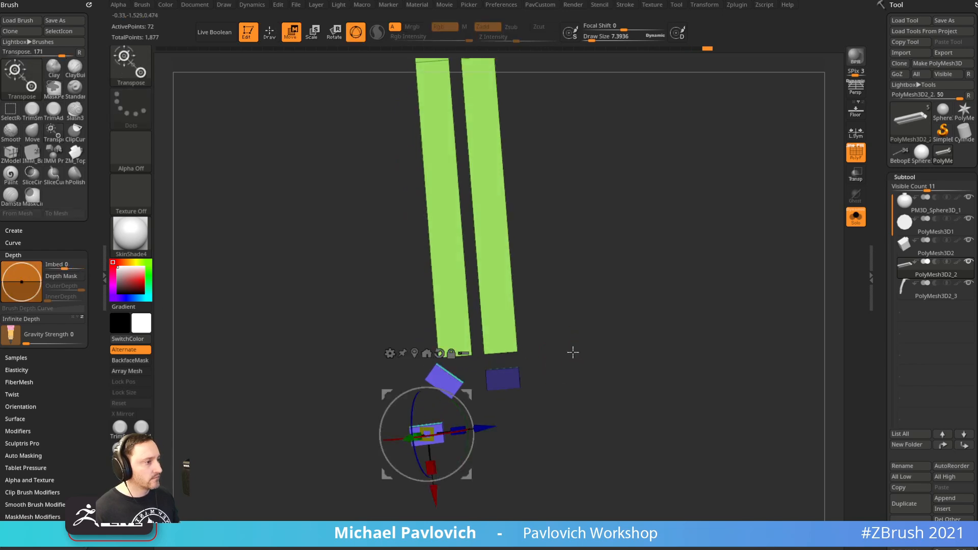
key("ctrl+i")
left_click(434, 353)
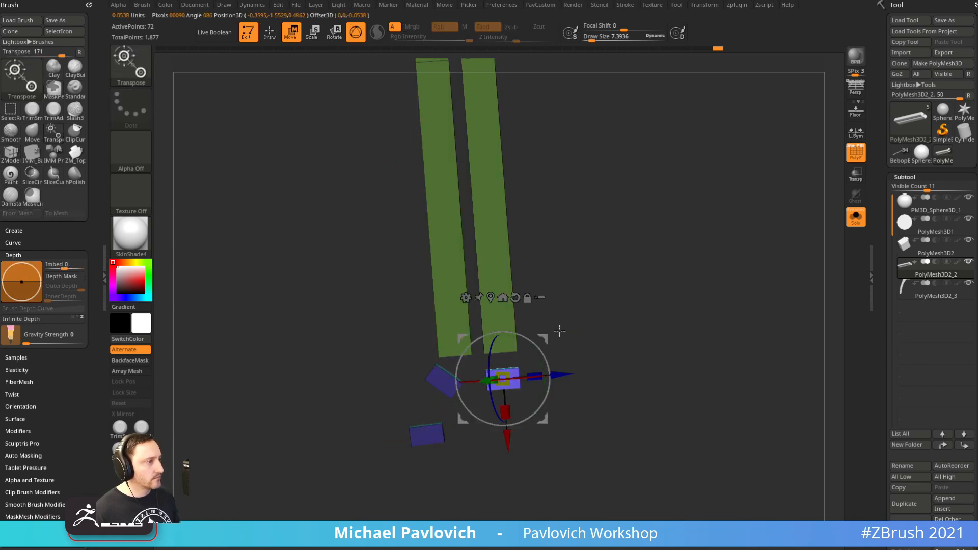
left_click_drag(543, 355, 589, 389)
left_click_drag(582, 397, 585, 400)
left_click_drag(584, 398, 586, 387)
key("q")
mouse_move(639, 311)
left_mouse_down("ctrl")
mouse_move(663, 326)
mouse_move(679, 308)
mouse_move(705, 310)
mouse_move(679, 337)
mouse_move(719, 326)
mouse_move(711, 247)
left_mouse_up("ctrl")
Delete A Poly on both green legs' bottom caps and both end faces of two purple boxes
key("space")
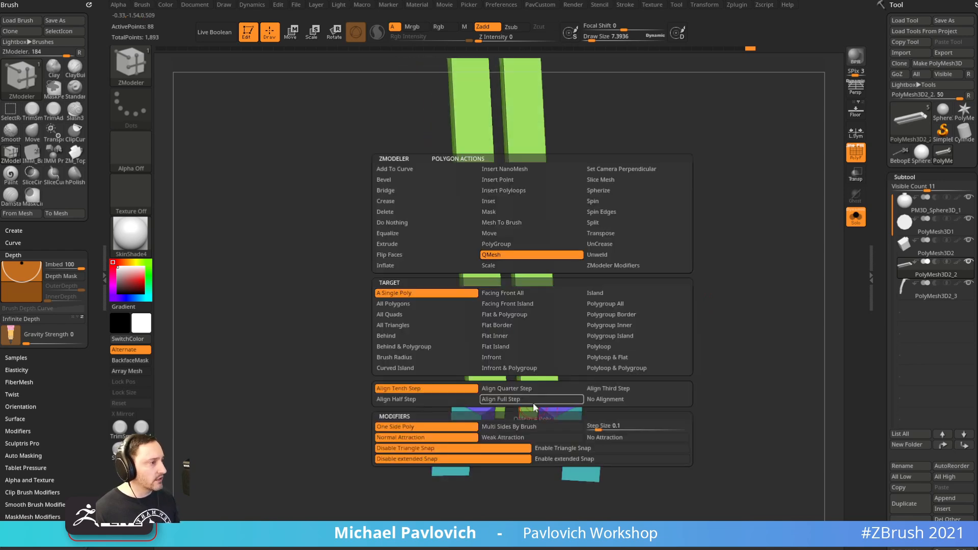
left_click(393, 212)
left_click_drag(595, 329, 564, 359)
left_click(525, 398)
left_click(483, 391)
left_click_drag(509, 434, 435, 338)
left_click_drag(413, 407, 466, 424)
left_click(469, 452)
left_click(484, 489)
left_click_drag(551, 433, 545, 314)
left_click(535, 368)
left_click(499, 339)
Bridge Two Holes to join right leg to box, upper box to lower, and small box to left leg
key("space")
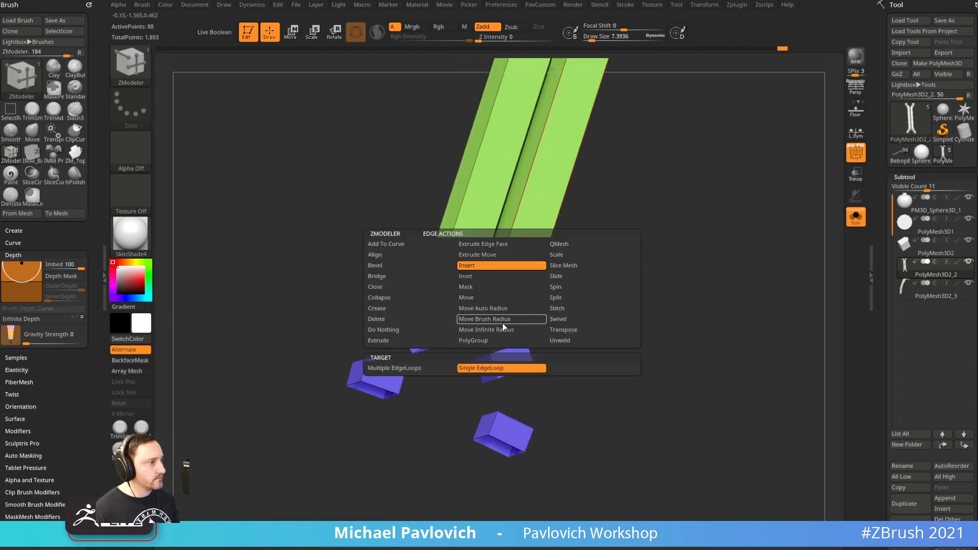
left_click(411, 276)
left_click(464, 368)
left_click(498, 318)
left_click(518, 347)
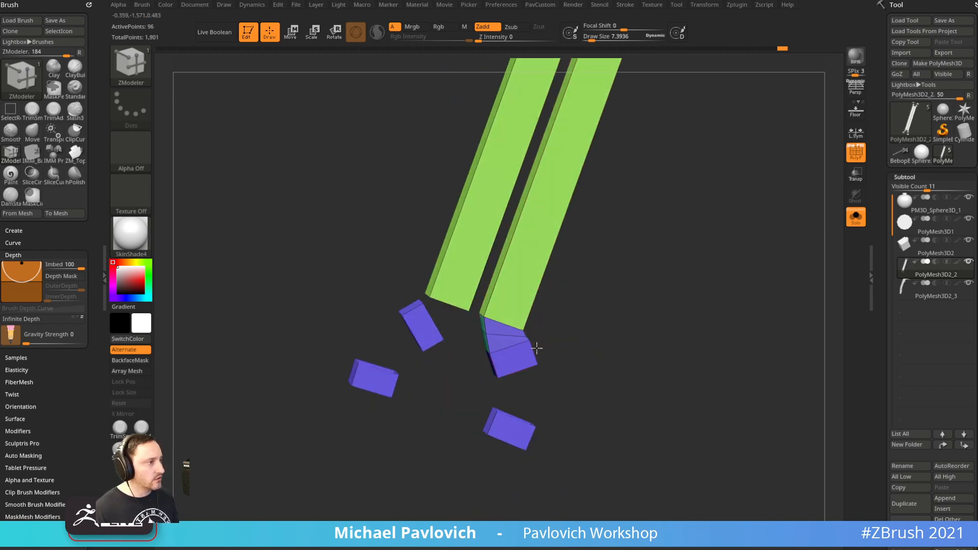
left_click(518, 426)
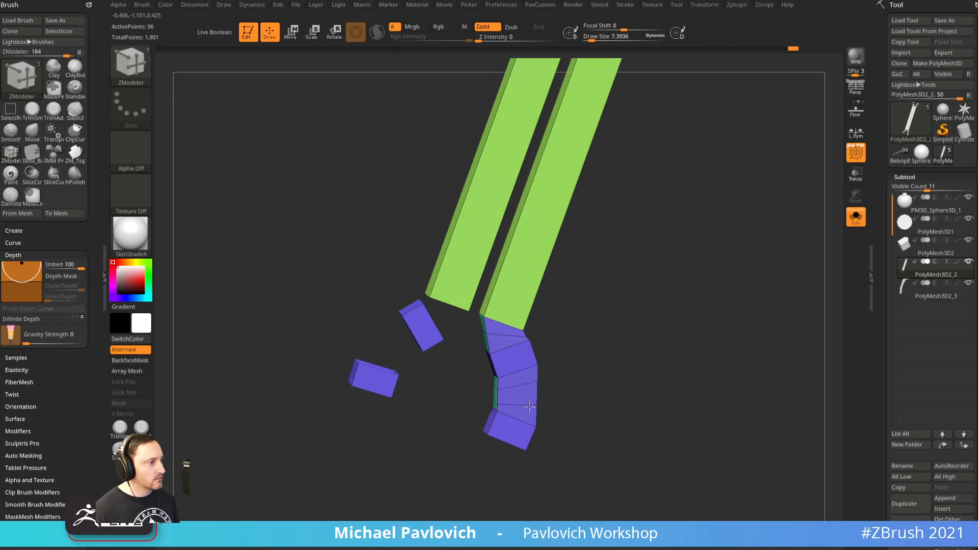
left_click_drag(611, 399, 591, 387)
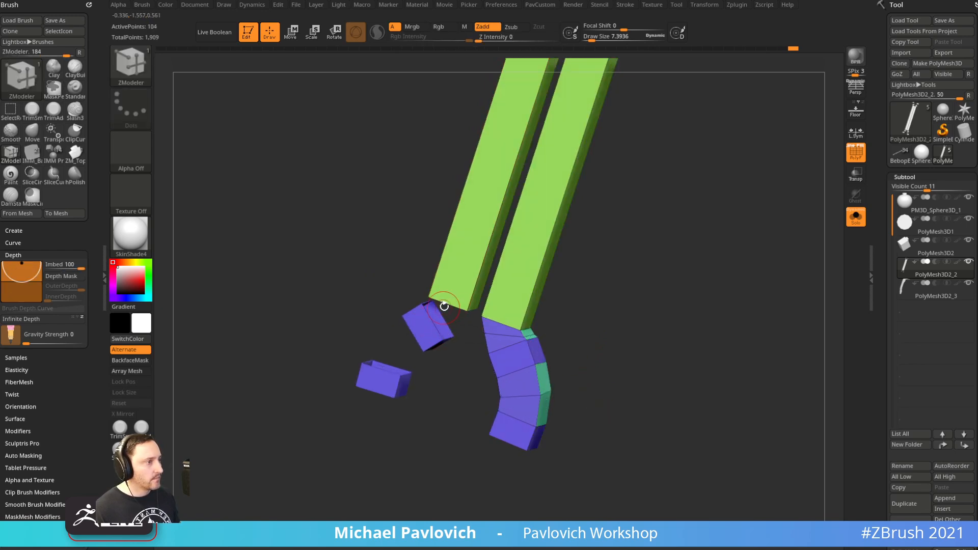
left_click(439, 317)
left_click(479, 303)
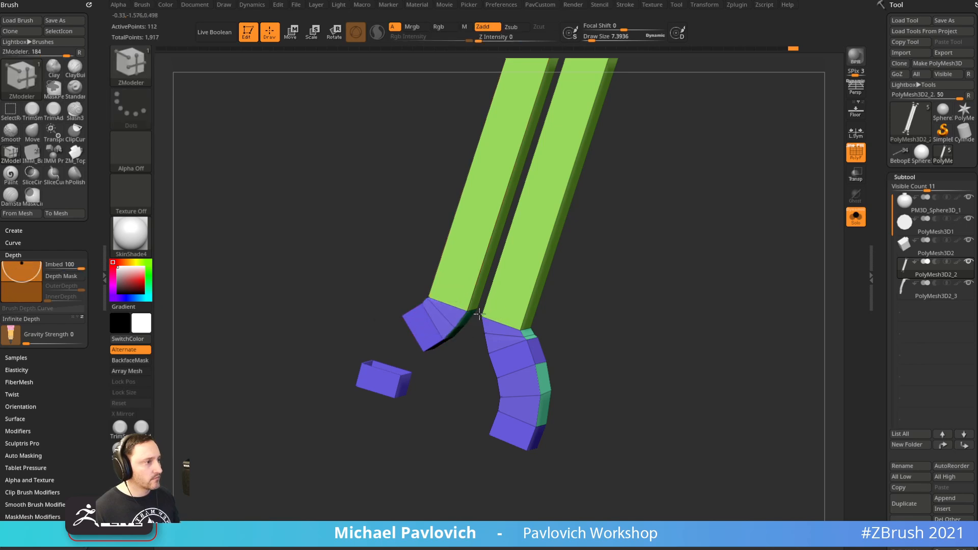
right_click_drag(485, 309, 509, 312)
left_click(384, 369)
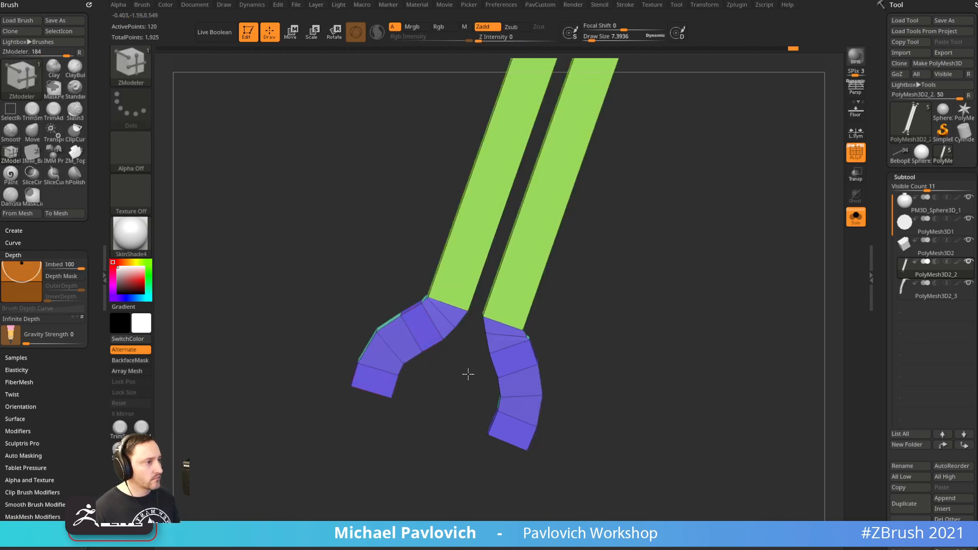
Bridge the two purple ends into a closed ring loop and isolate the ring part
right_click_drag(459, 375, 390, 390)
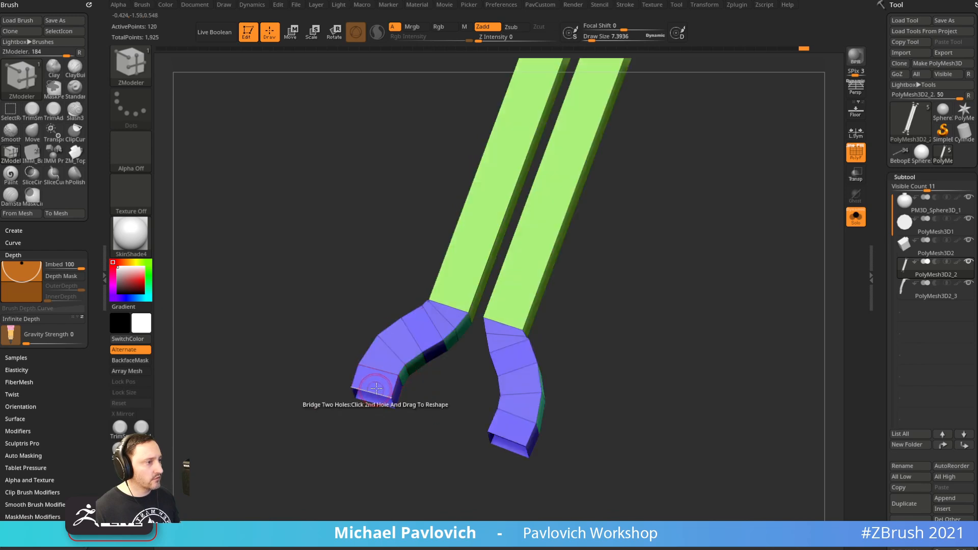
left_click_drag(515, 438, 627, 410)
right_click_drag(627, 410, 780, 278)
right_click_drag(712, 303, 747, 269, "ctrl")
left_click_drag(312, 231, 466, 432, "ctrl+shift")
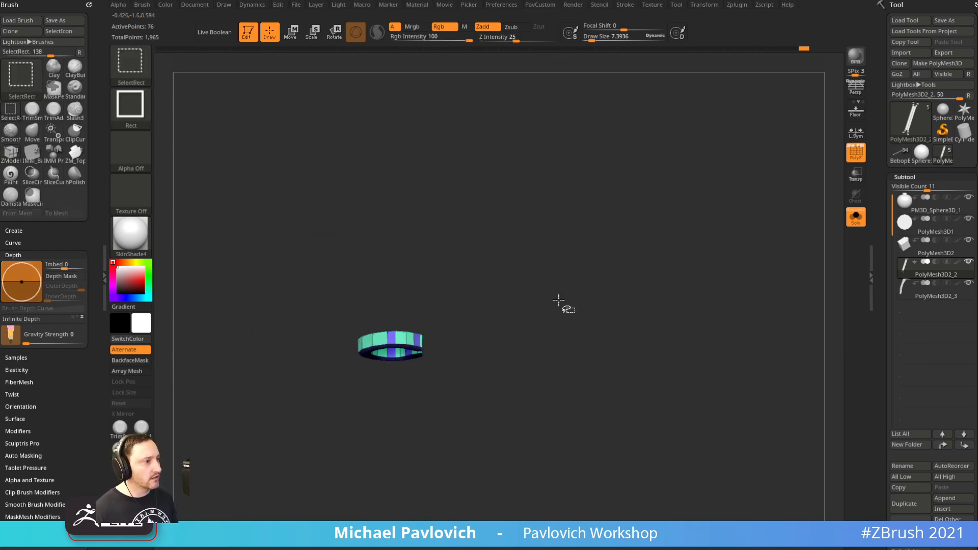
left_click_drag(620, 164, 661, 213, "ctrl+shift")
Cap the mesh's open holes with Close Holes from the custom palette and pick edge creasing
key("1")
right_click_drag(619, 221, 460, 226)
key("1")
left_click(700, 237)
right_click_drag(605, 279, 626, 309, "ctrl")
key("space")
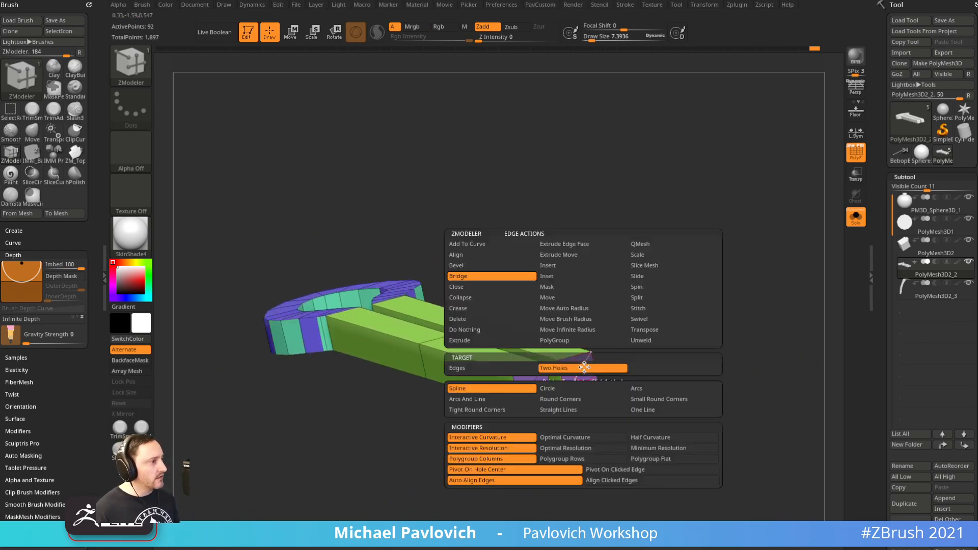
left_click(478, 309)
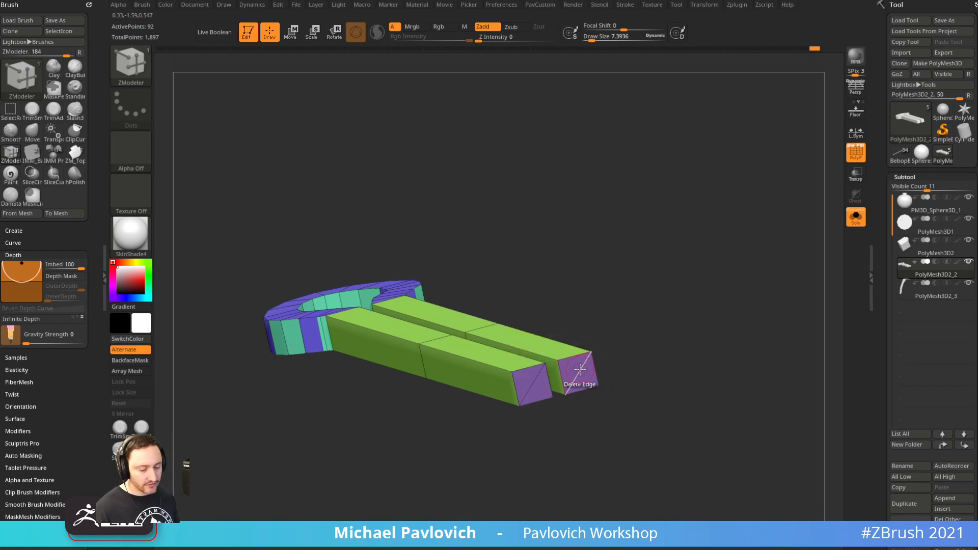
QMesh both bar end faces outward to lengthen the green arms, then turn off Solo
right_click_drag(626, 329, 650, 311, "ctrl")
right_click_drag(534, 380, 603, 365, "ctrl")
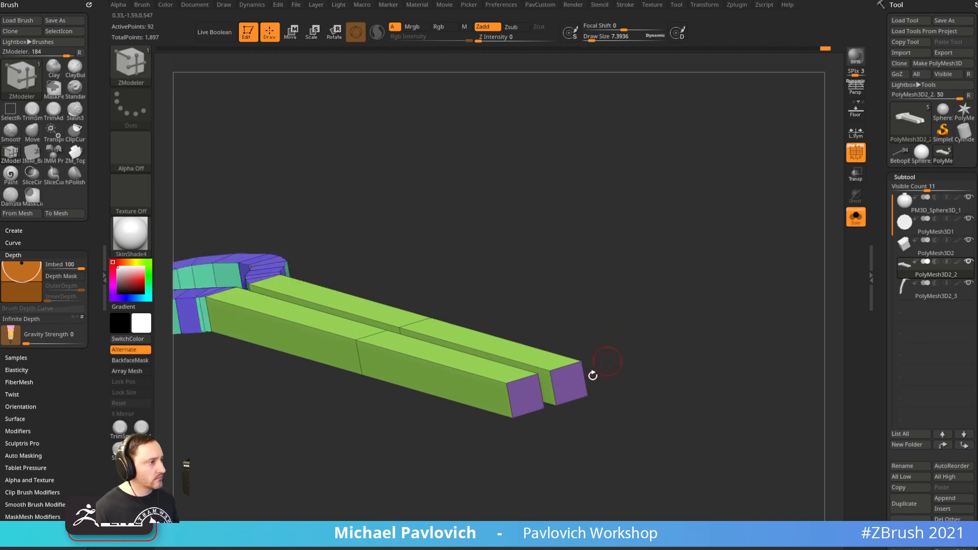
key("space")
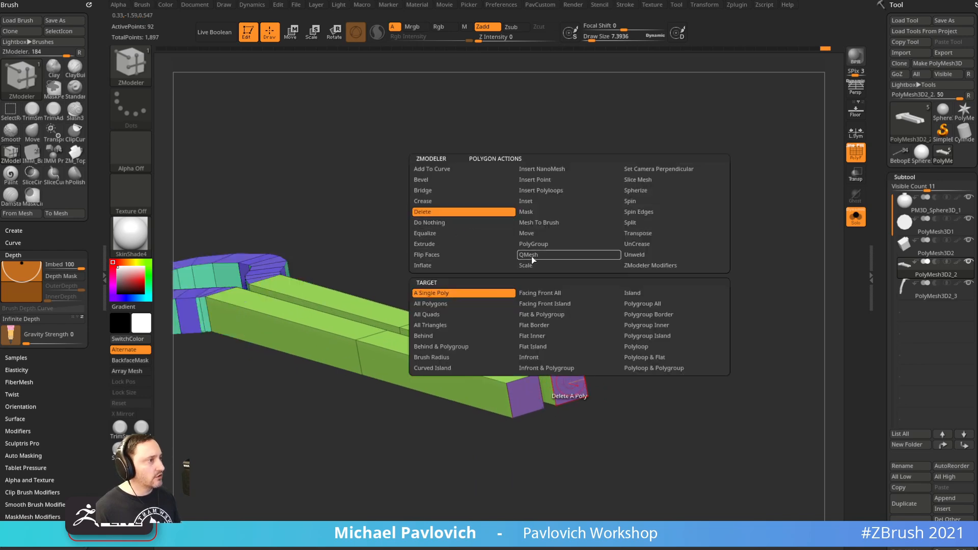
right_click_drag(597, 286, 589, 370)
key("space")
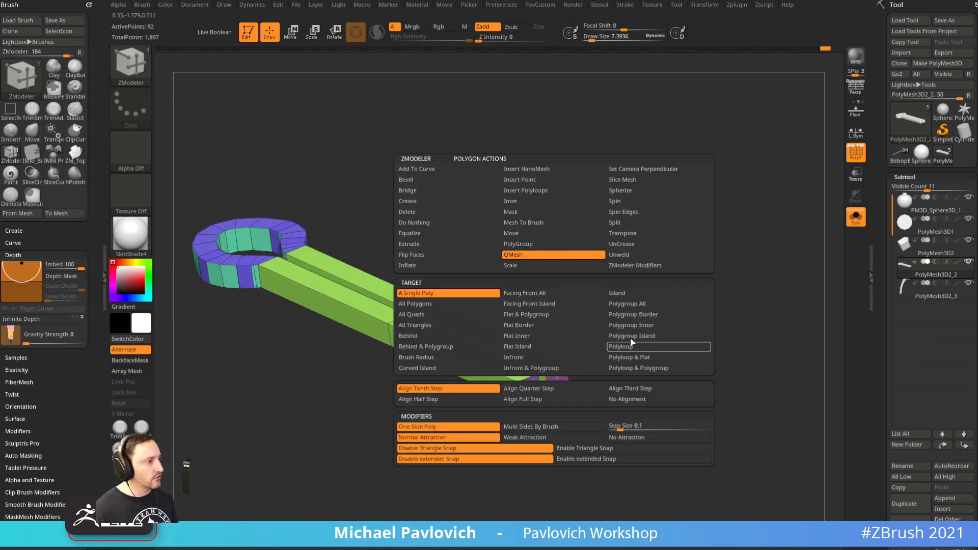
left_click(647, 306)
left_click_drag(563, 381, 725, 446)
left_click(856, 218)
right_click_drag(742, 221, 725, 297, "ctrl")
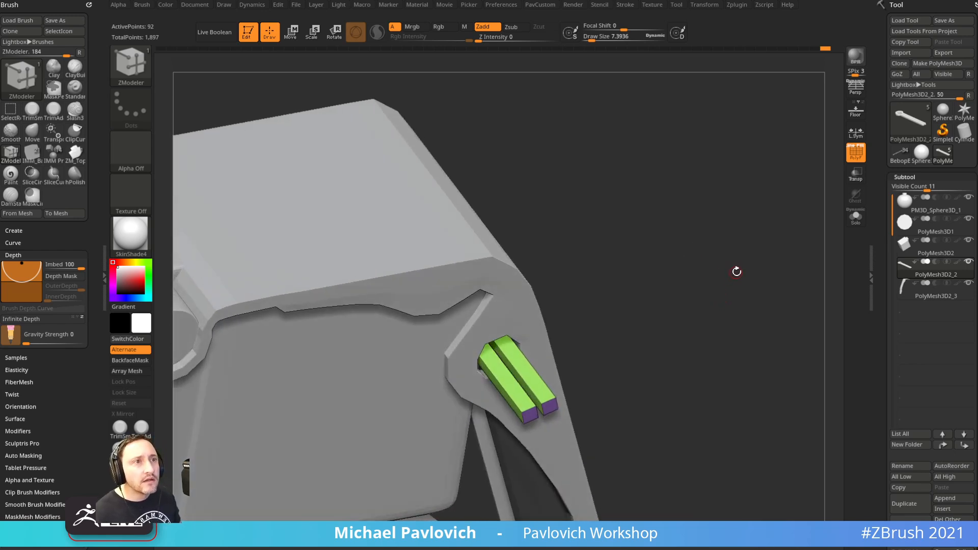
Push the green pin end into the body and extrude the cyan face into a new block
right_click_drag(723, 278, 580, 339)
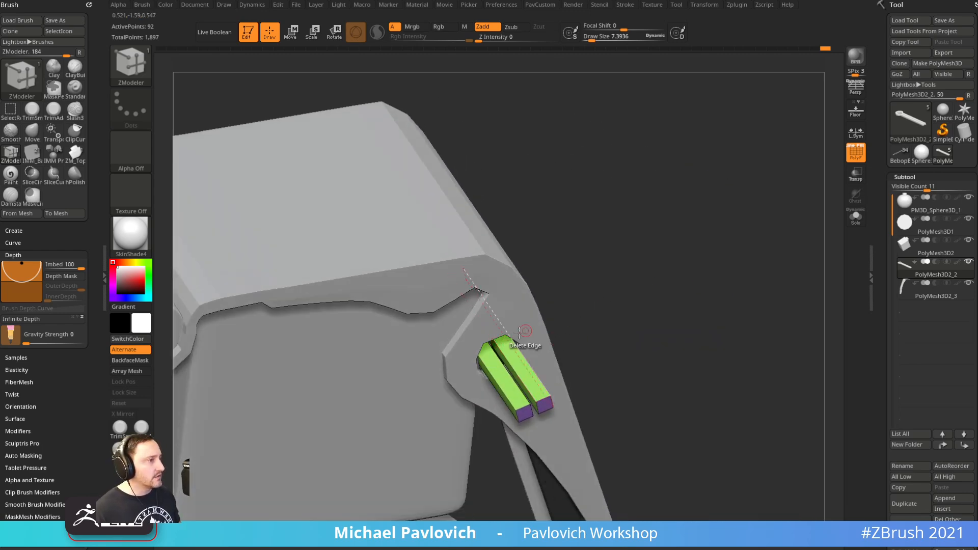
right_click_drag(655, 304, 695, 297)
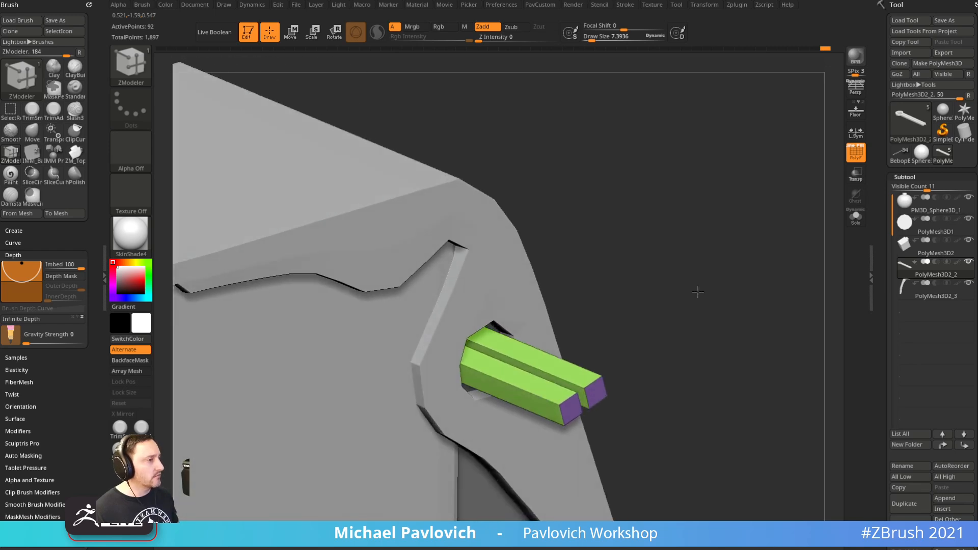
left_click_drag(608, 377, 455, 330)
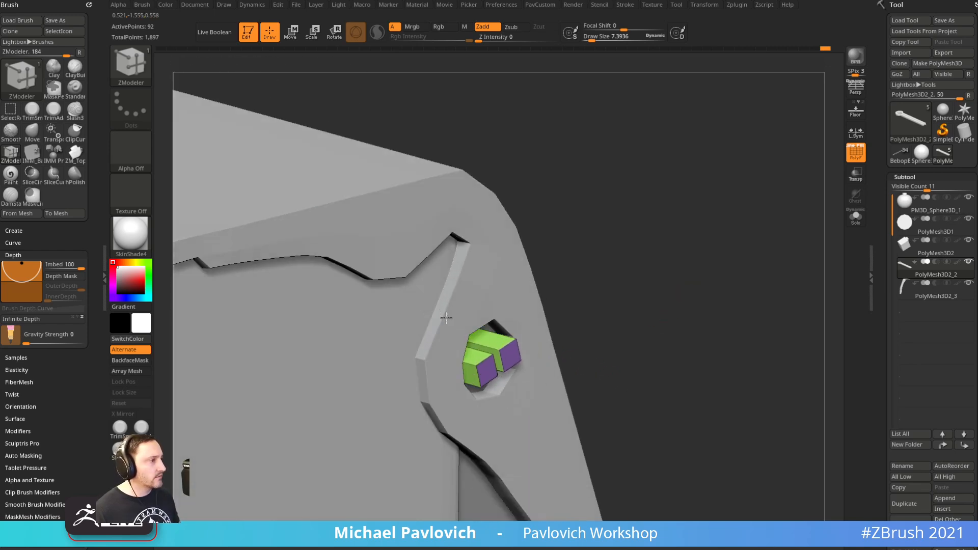
right_click_drag(430, 286, 582, 294)
left_click_drag(488, 355, 503, 355)
right_click_drag(612, 267, 732, 383)
right_click_drag(835, 321, 820, 374, "shift")
Rotate the right blue block about 90° and slide it right, then slide the lower-left block left
left_click_drag(677, 447, 465, 350, "ctrl+alt")
key("w")
left_click(487, 367)
left_click_drag(534, 369, 492, 286)
left_click_drag(528, 327, 561, 325)
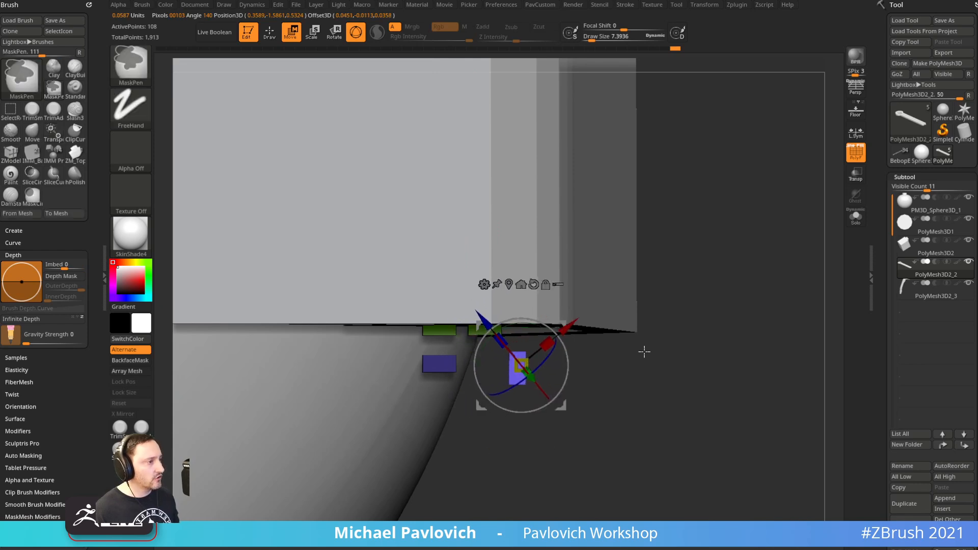
left_click_drag(658, 392, 647, 403, "ctrl")
left_click_drag(488, 464, 377, 349, "ctrl+alt")
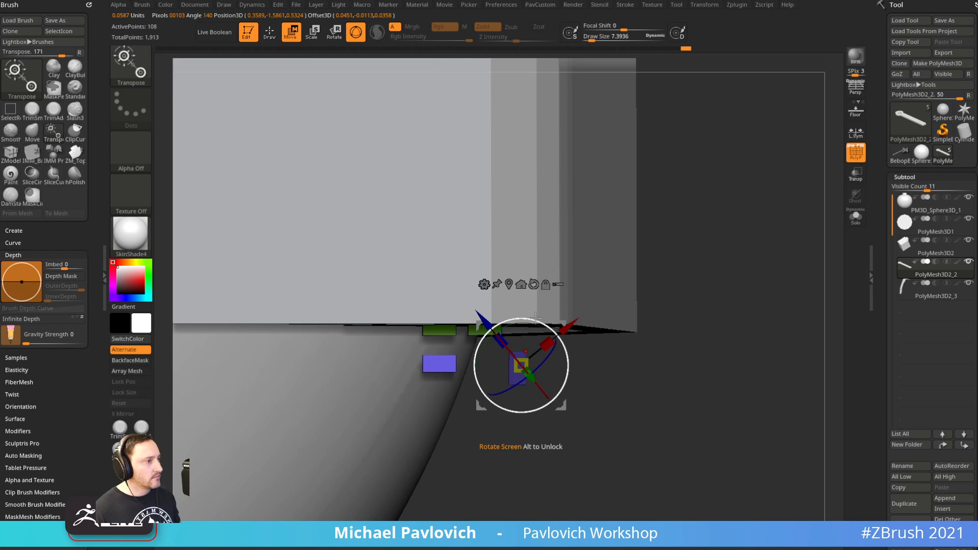
left_click(532, 283)
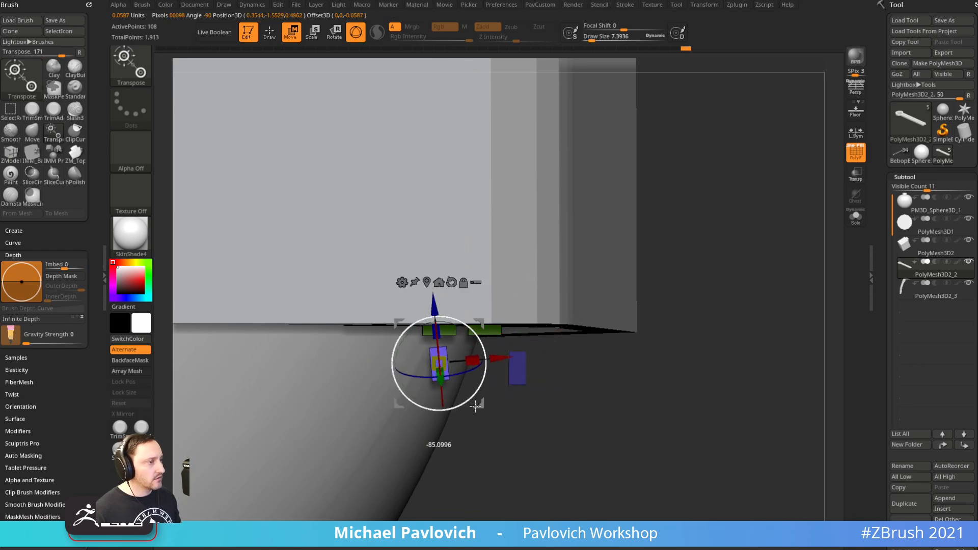
mouse_move(480, 324)
left_mouse_down()
mouse_move(434, 330)
mouse_move(444, 325)
left_mouse_up()
mouse_move(710, 262)
left_mouse_down("ctrl")
mouse_move(716, 327)
mouse_move(755, 242)
mouse_move(849, 238)
left_mouse_up("ctrl")
key("q")
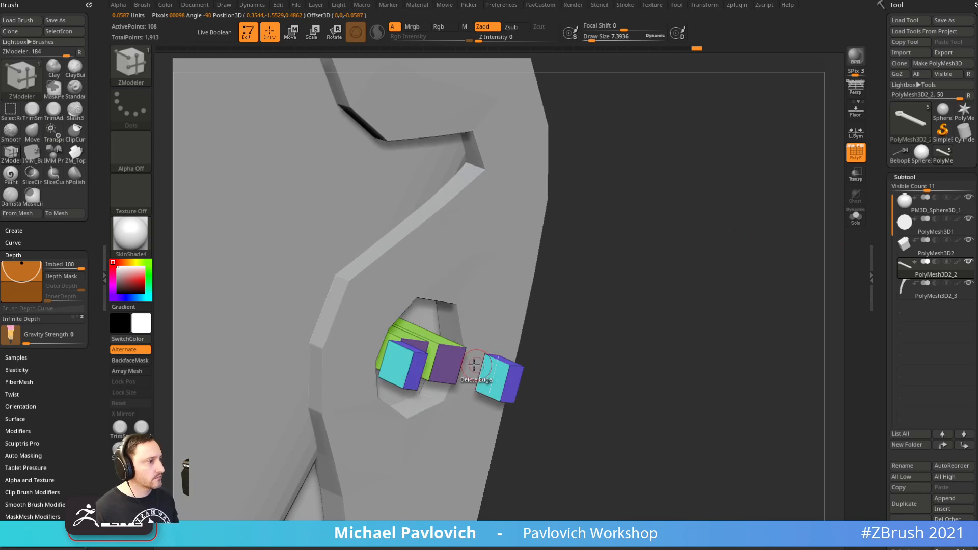
Delete the green tube end faces and the right block's cyan face to open holes
left_click_drag(446, 364, 494, 344)
key("ctrl+z")
key("space")
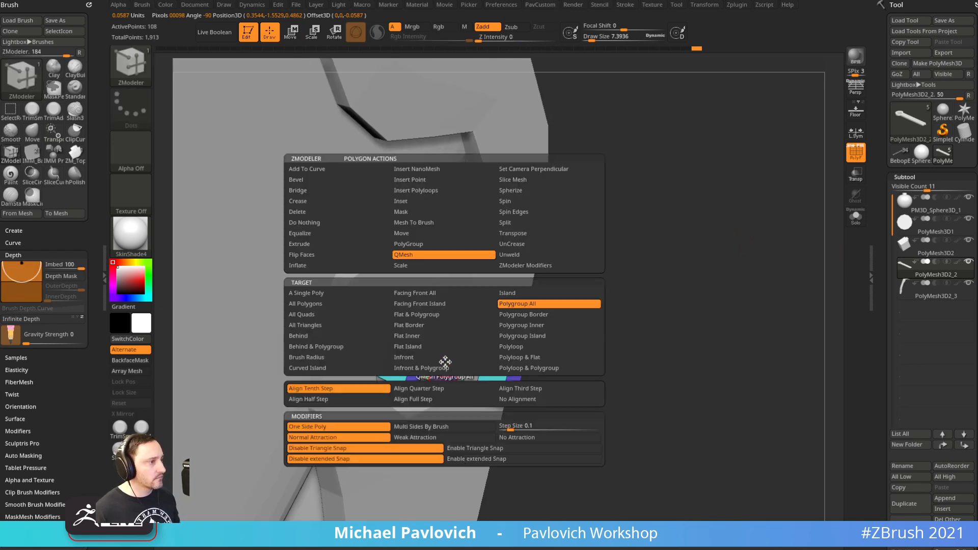
left_click(321, 213)
left_click(446, 365)
left_click(492, 376)
left_click_drag(592, 325, 560, 340)
left_click(409, 355)
left_click_drag(622, 312, 557, 314)
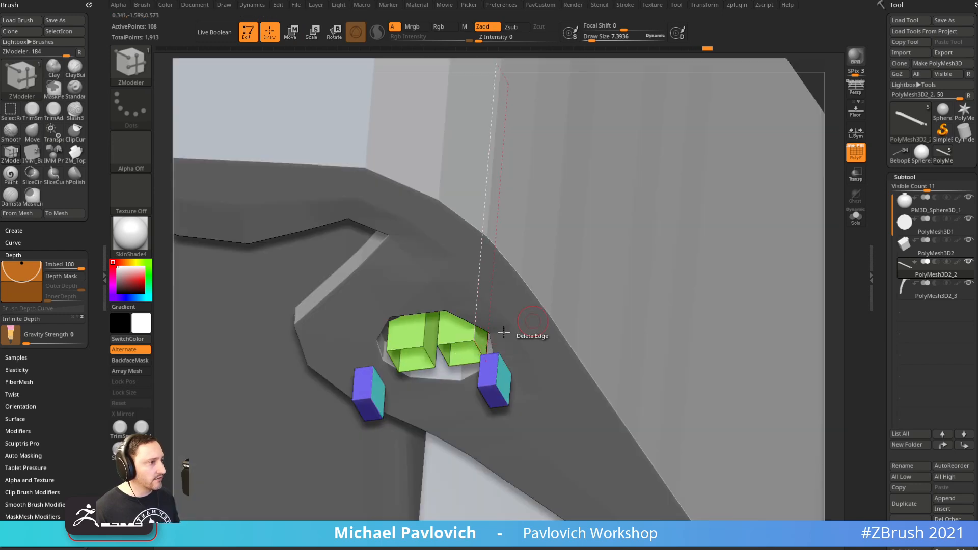
left_click_drag(685, 244, 764, 175)
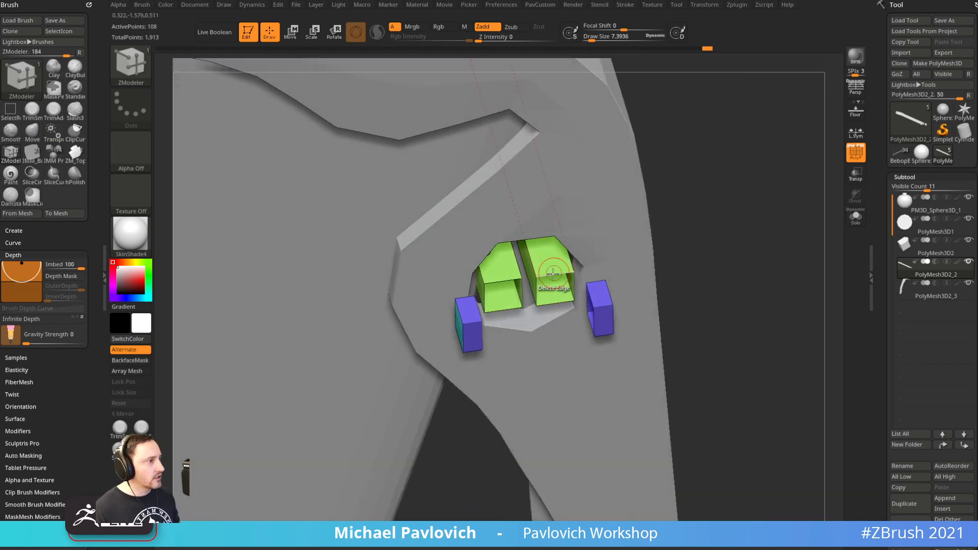
Bridge the green tube ends to the purple pieces on both sides, with double-sided display off
key("space")
left_click(439, 277)
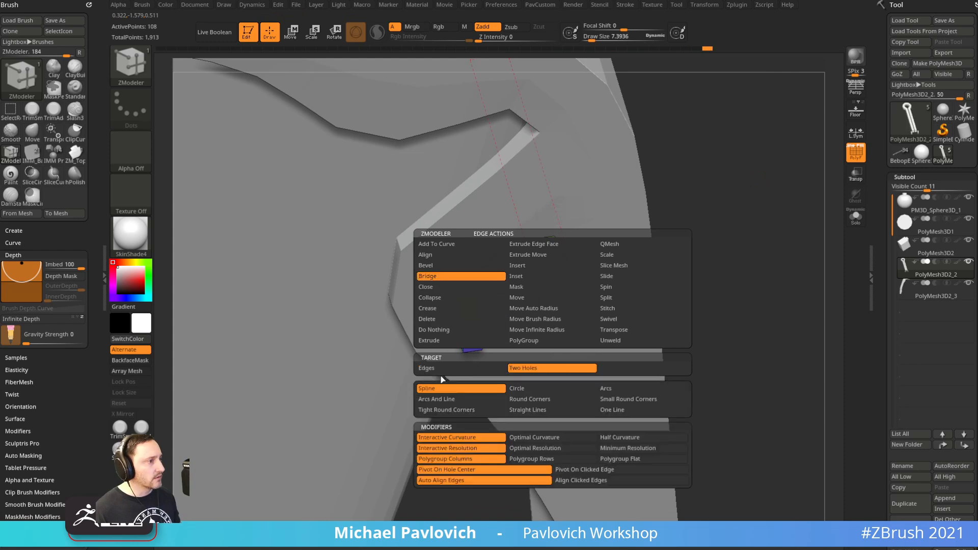
key("grave")
left_click(728, 533)
left_click_drag(713, 336, 716, 395)
left_click(587, 360)
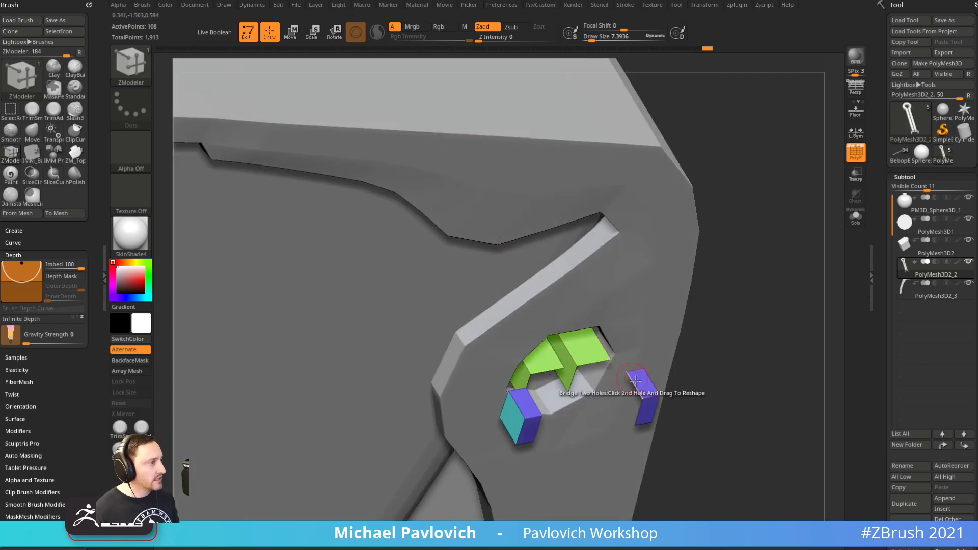
left_click(640, 395)
left_click_drag(720, 378, 586, 367)
left_click(506, 376)
left_click_drag(758, 329, 723, 319)
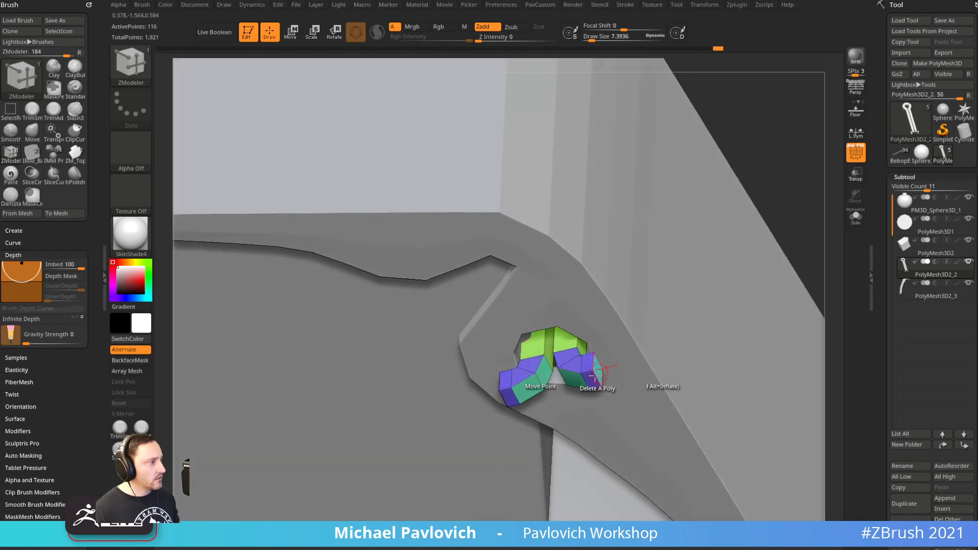
left_click_drag(768, 178, 787, 139)
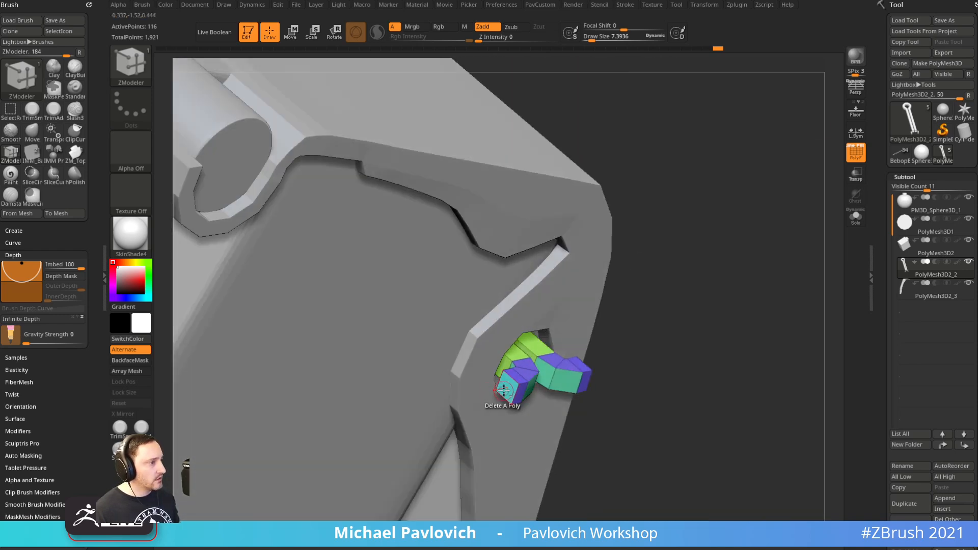
Extrude the pin's end polygons outward on both sides, inspect them, and turn off PolyFrame
key("space")
left_click(465, 254)
mouse_move(730, 301)
left_mouse_down()
mouse_move(697, 335)
mouse_move(691, 329)
left_mouse_up()
left_click_drag(583, 375, 618, 366)
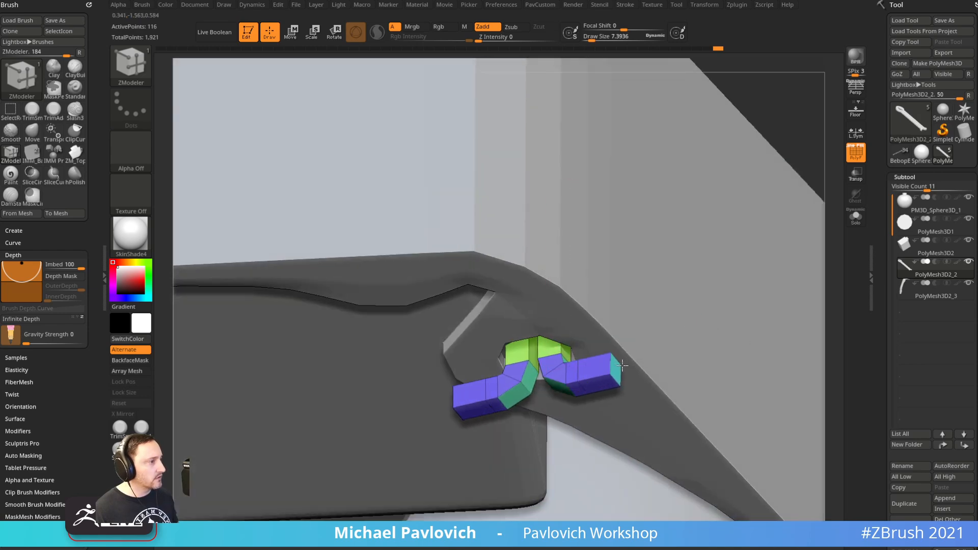
mouse_move(813, 184)
left_mouse_down("alt")
mouse_move(749, 150)
mouse_move(777, 157)
mouse_move(664, 173)
mouse_move(649, 150)
mouse_move(810, 192)
mouse_move(740, 159)
mouse_move(722, 255)
mouse_move(763, 265)
left_mouse_up("alt")
left_click_drag(757, 299, 755, 297)
mouse_move(838, 187)
left_mouse_down()
mouse_move(769, 249)
mouse_move(788, 190)
mouse_move(770, 267)
mouse_move(731, 234)
mouse_move(716, 235)
mouse_move(754, 205)
mouse_move(754, 225)
mouse_move(733, 234)
mouse_move(770, 239)
mouse_move(743, 265)
mouse_move(773, 247)
mouse_move(764, 234)
mouse_move(690, 276)
mouse_move(733, 218)
mouse_move(704, 266)
mouse_move(696, 242)
left_mouse_up()
key("shift+f")
Switch to the Standard brush, QuickSave the grenade, exit Edit mode and clear the canvas
key("s")
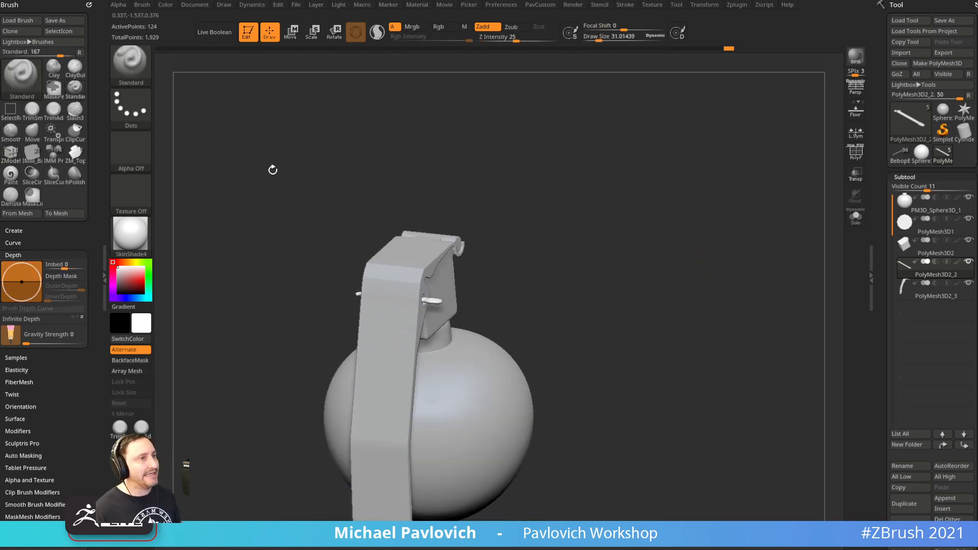
left_click(734, 2)
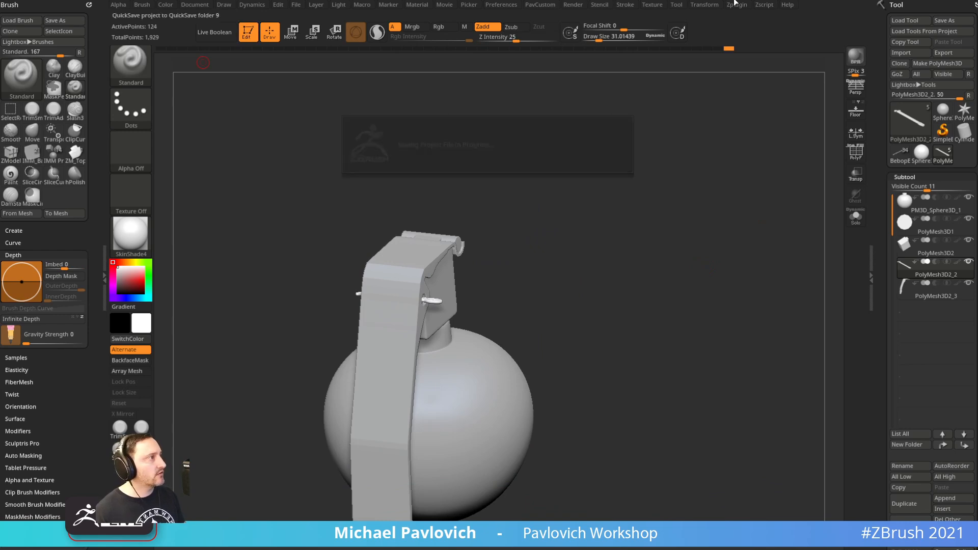
left_click(248, 35)
key("ctrl+n")
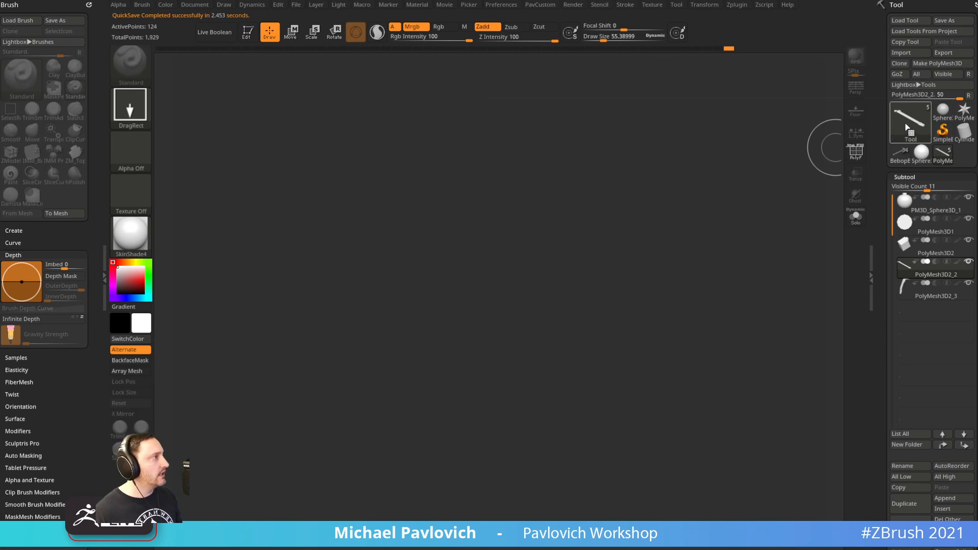
Draw a Helix3D primitive, make it editable, and display its Initialize parameters
left_click(909, 118)
left_click(639, 153)
left_click_drag(452, 338, 521, 431)
left_click(255, 39)
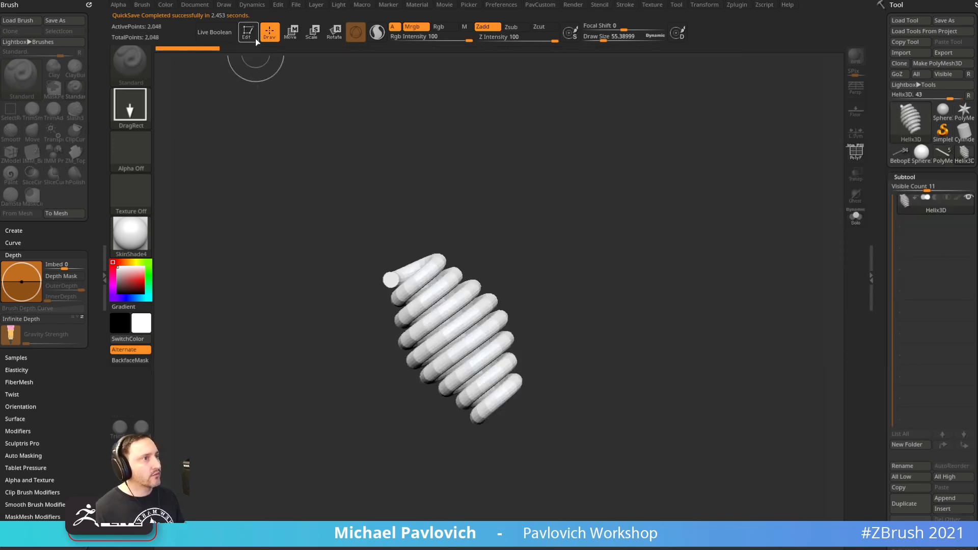
mouse_move(658, 227)
left_mouse_down("shift")
mouse_move(835, 211)
mouse_move(880, 92)
mouse_move(882, 105)
left_mouse_up("shift")
left_click(910, 115, "shift")
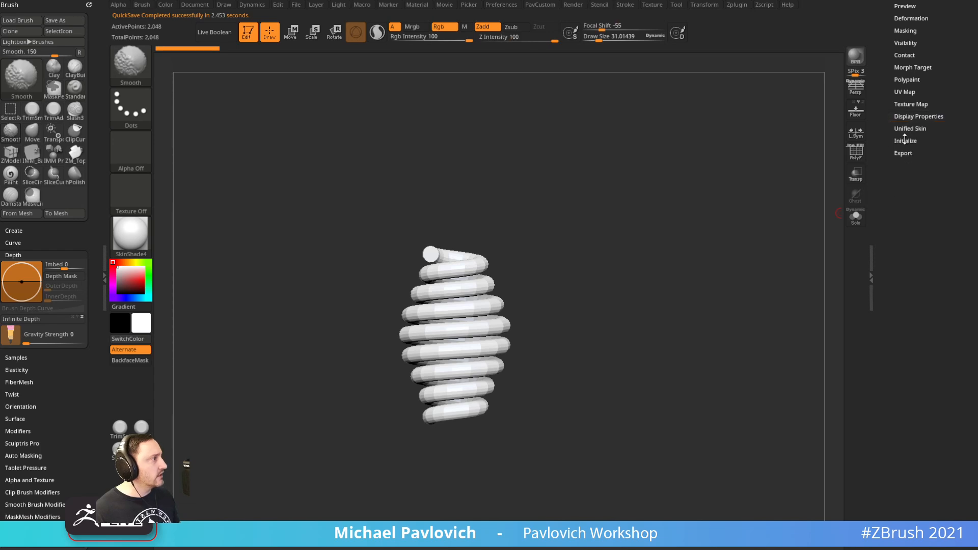
left_click(905, 143)
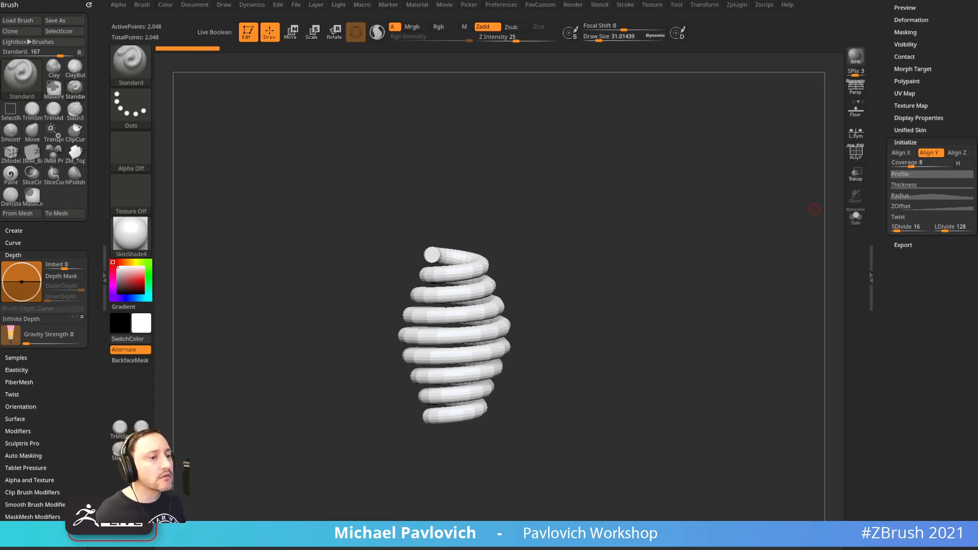
left_click_drag(567, 311, 679, 311)
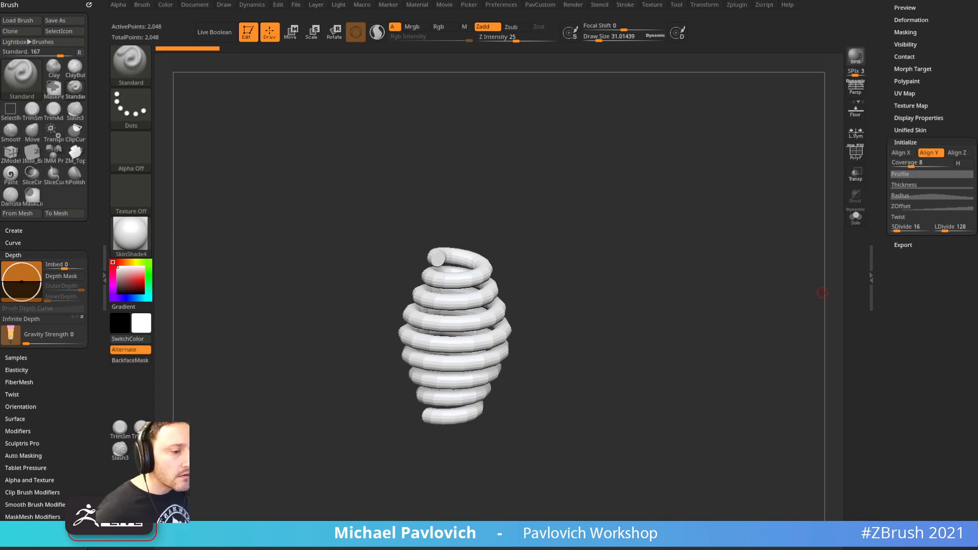
Close the tablet settings window and open Windows Task Manager
left_click(127, 540)
left_click(128, 540)
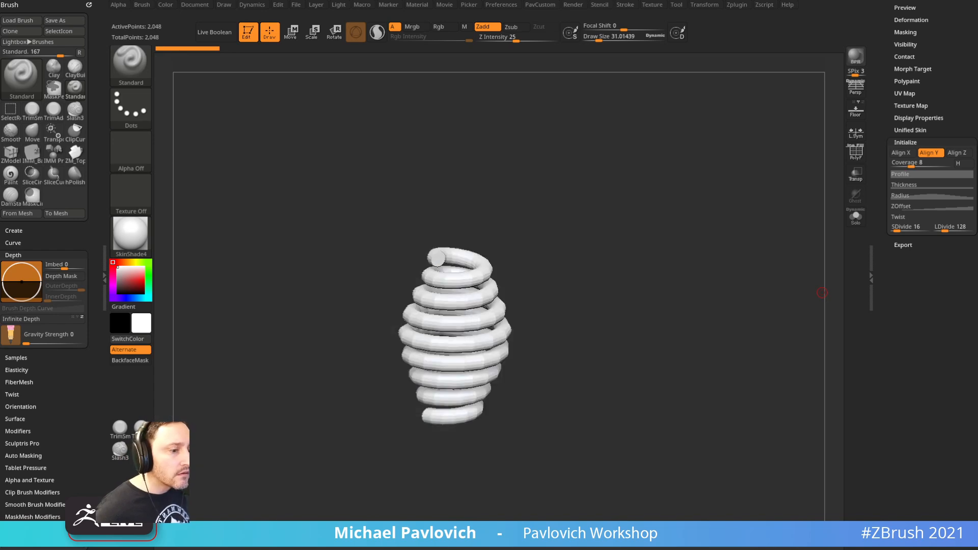
left_click(127, 540)
left_click(627, 139)
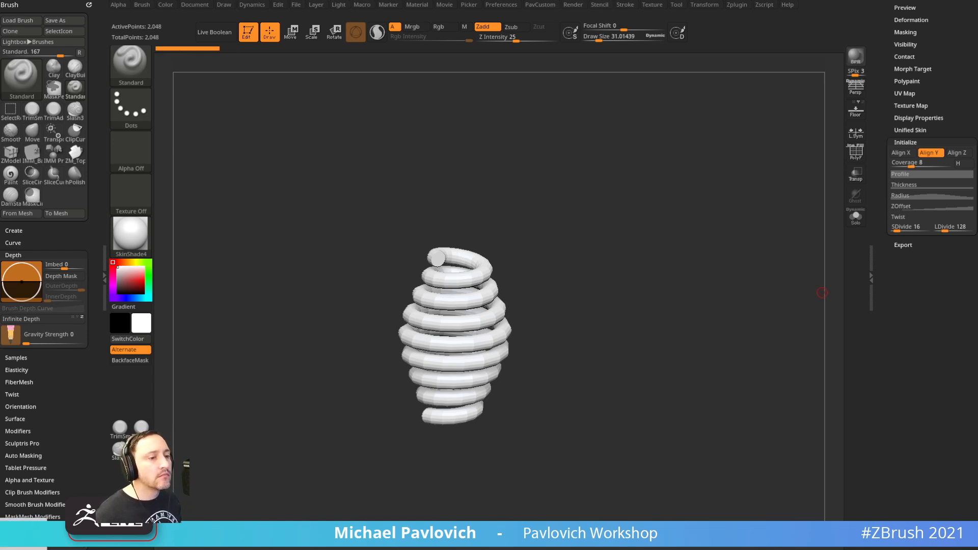
key("ctrl+shift+Escape")
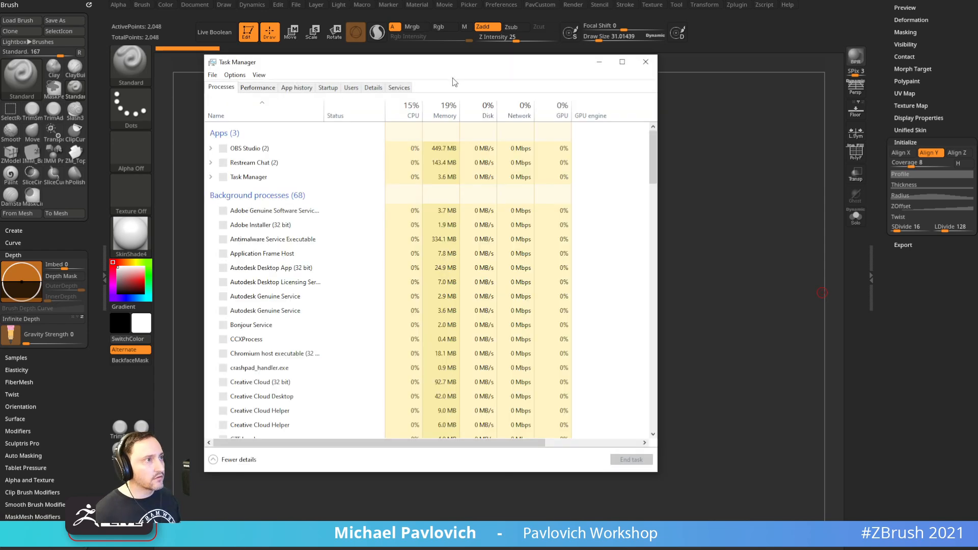
key("alt+F4")
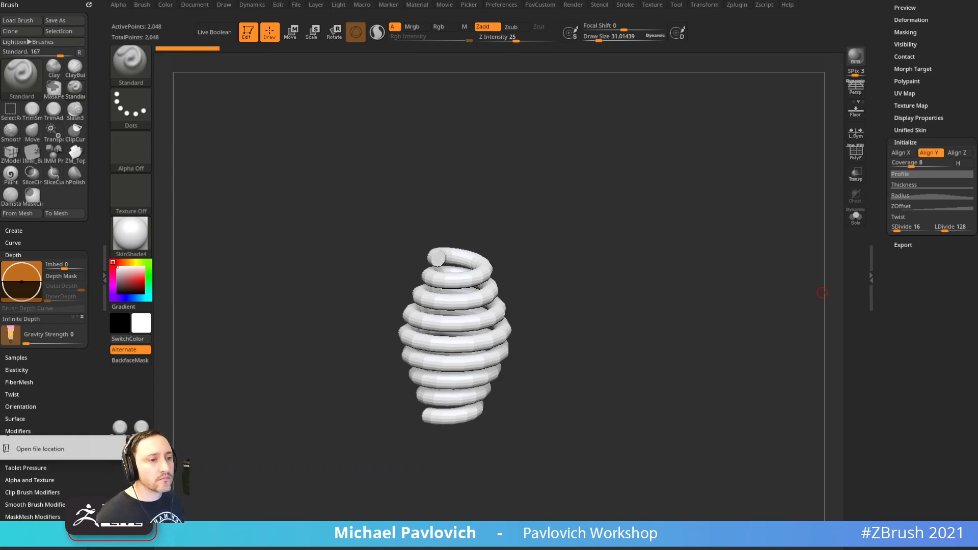
Launch Kuadro and load all three images from D:\Streaming\TurtlePower\Bebop\Reference\M67
left_click(39, 445)
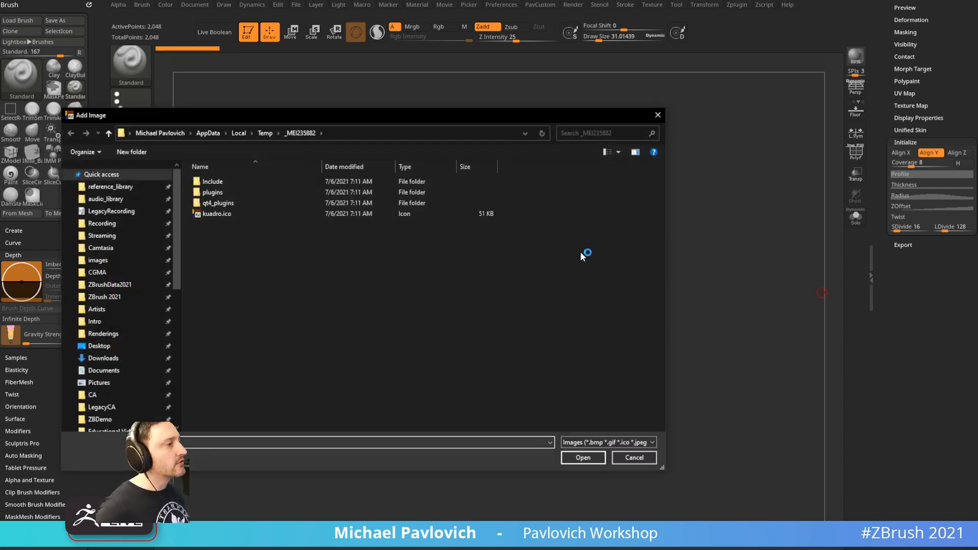
left_click(102, 236)
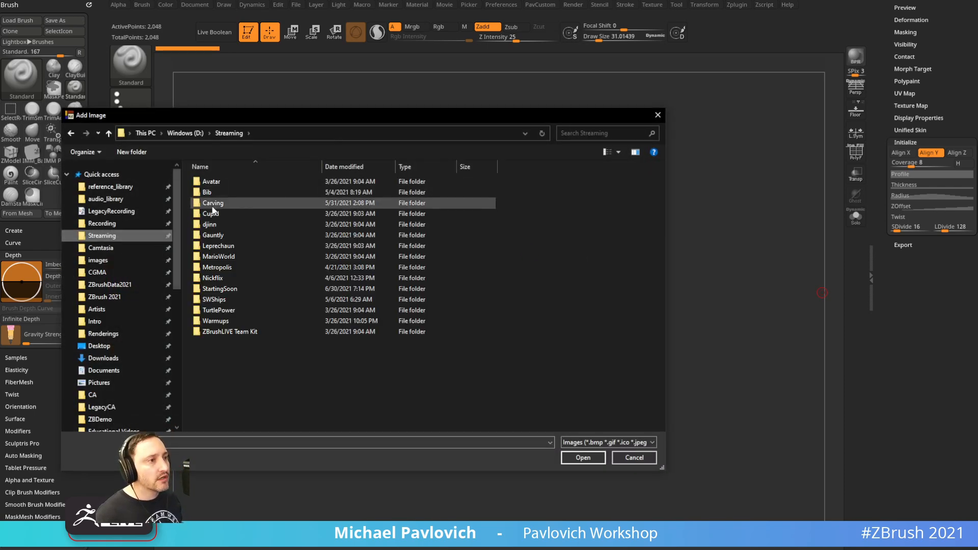
double_click(219, 310)
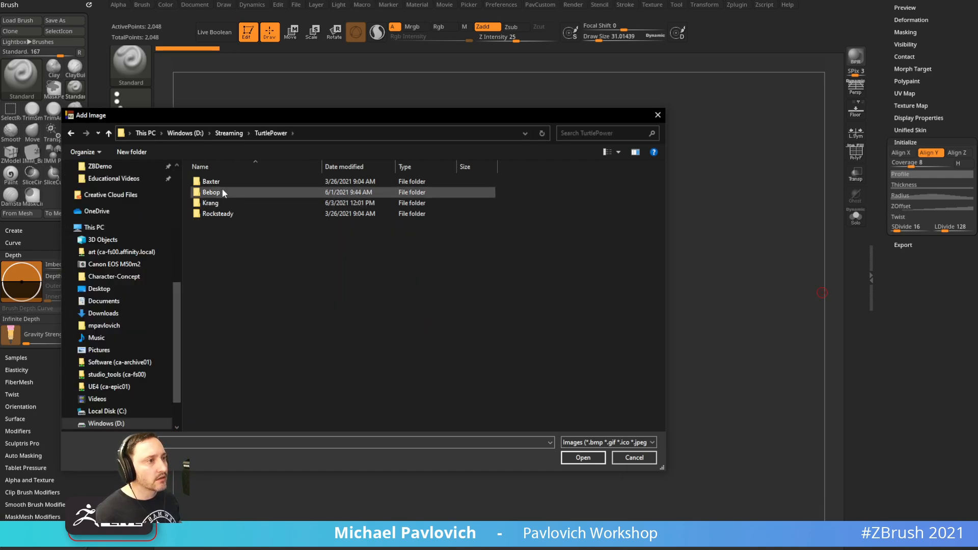
double_click(222, 189)
double_click(236, 201)
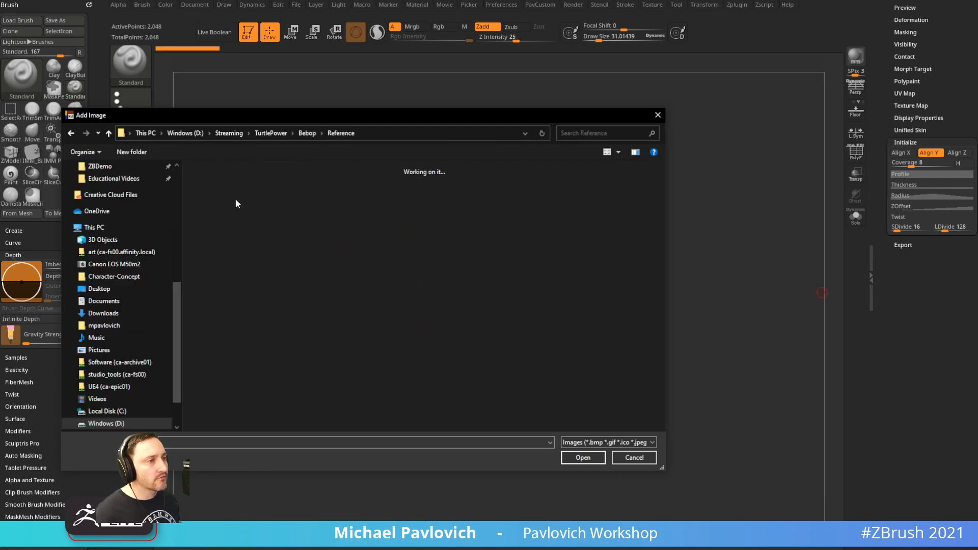
double_click(210, 180)
key("ctrl+a")
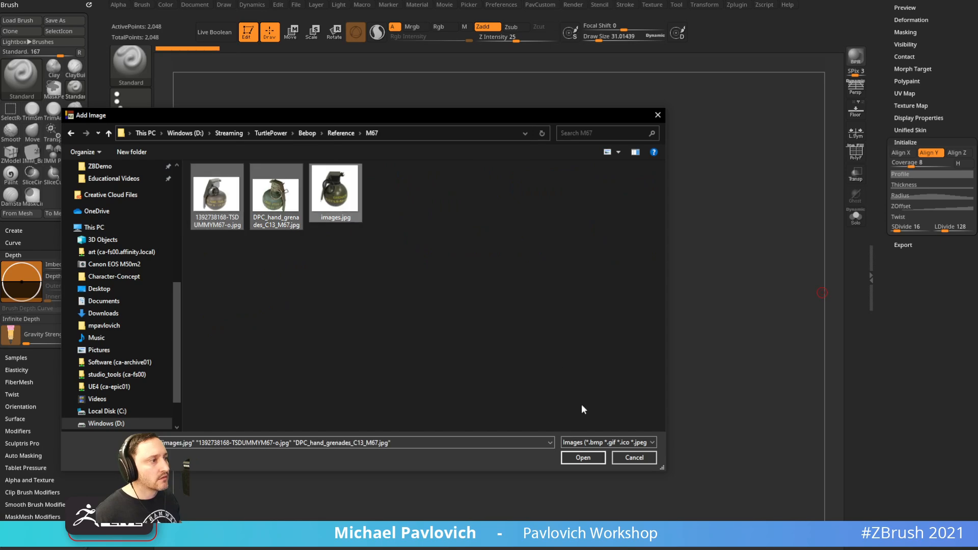
left_click(579, 457)
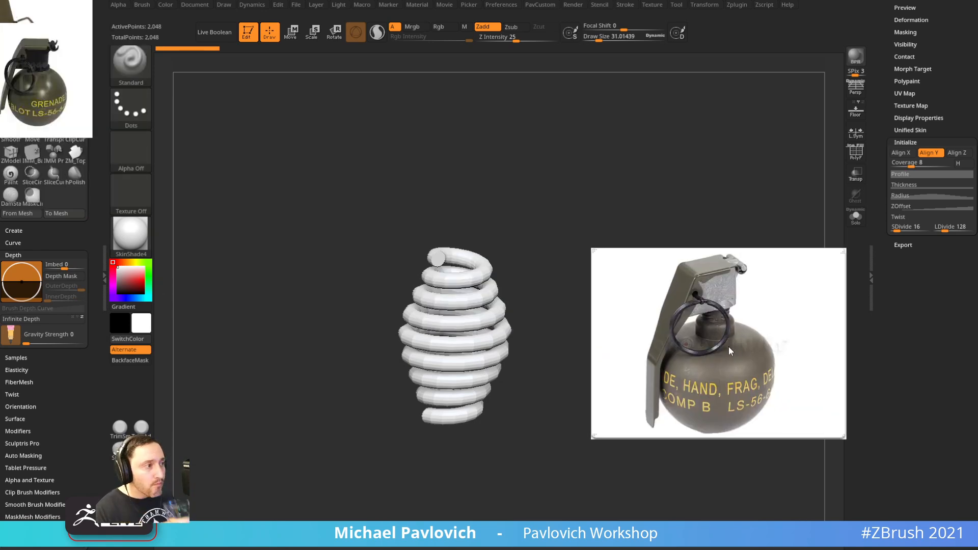
Enlarge and reposition one grenade photo to show the pull ring, then hide the references
left_click_drag(44, 96, 0, 96)
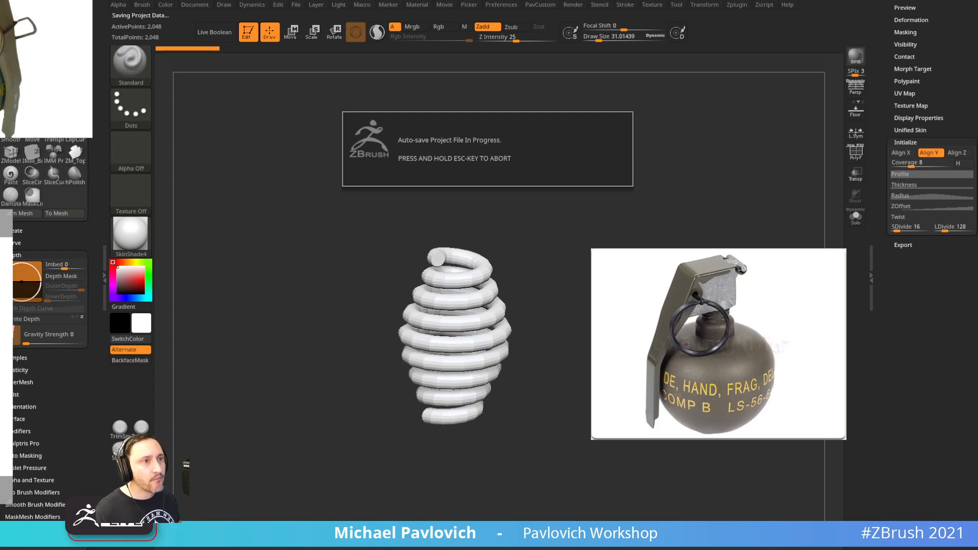
left_click_drag(90, 137, 203, 316)
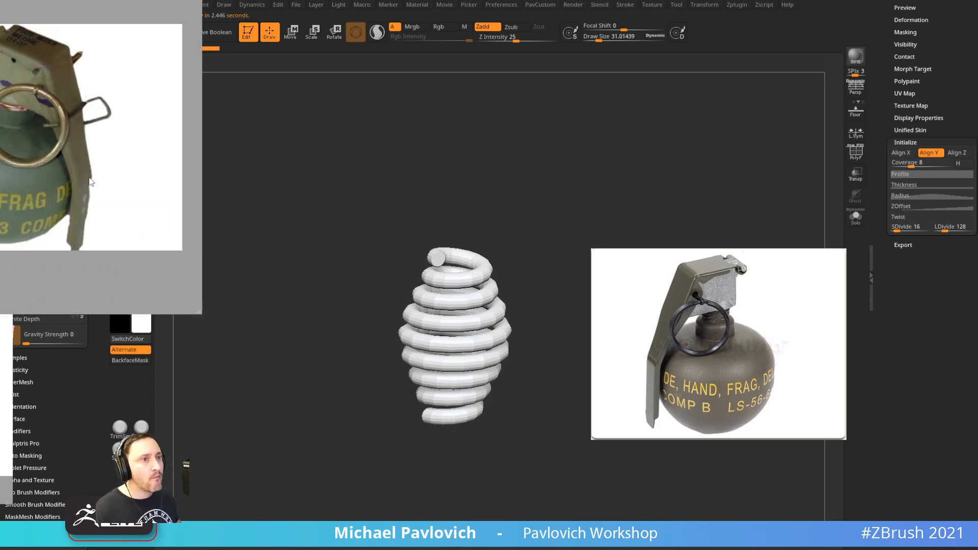
left_click_drag(123, 158, 0, 78)
left_click_drag(652, 354, 555, 302)
scroll(579, 296, "up", 3)
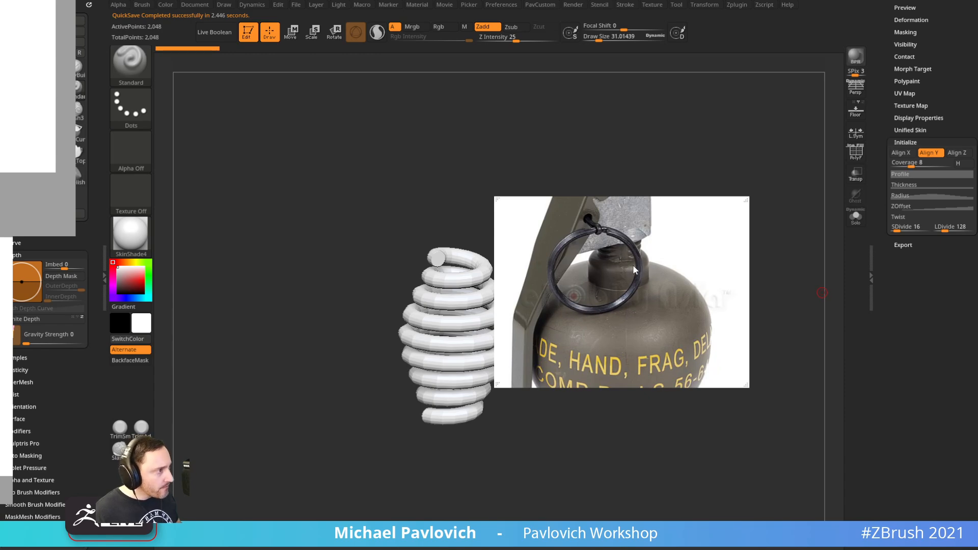
key("Delete")
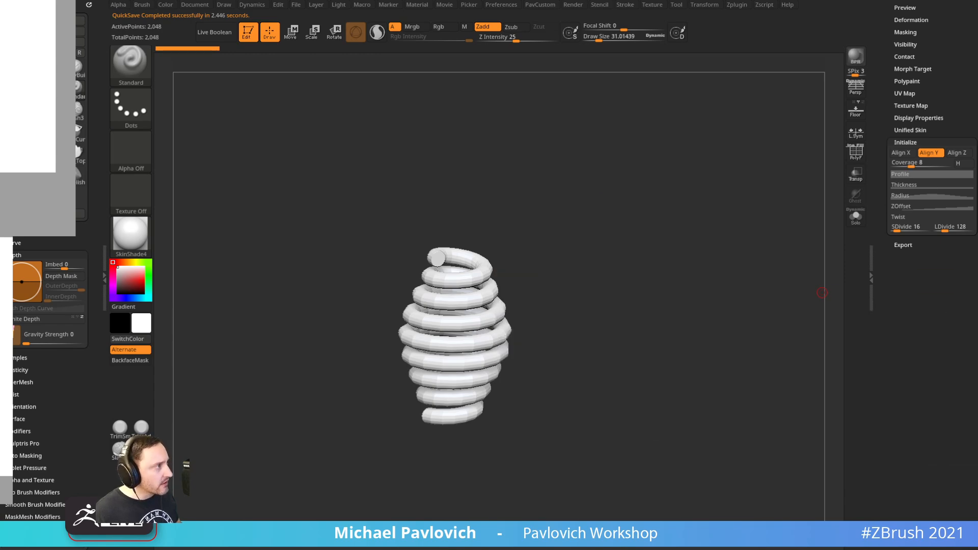
Flatten the radius curve so the spring is cylindrical instead of tapered
left_click(904, 198)
left_click_drag(931, 213, 785, 232)
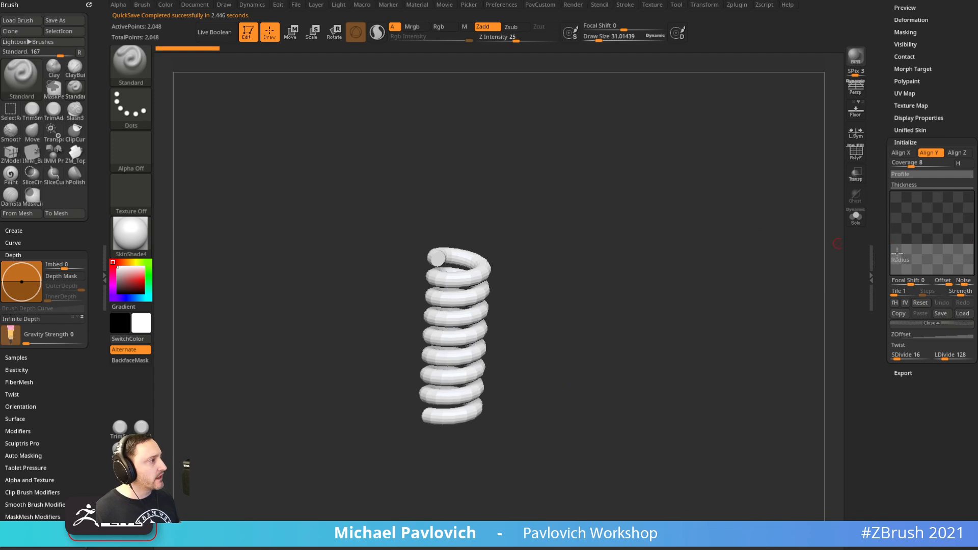
left_click_drag(892, 244, 892, 191)
left_click_drag(973, 242, 973, 186)
left_click_drag(800, 182, 736, 268)
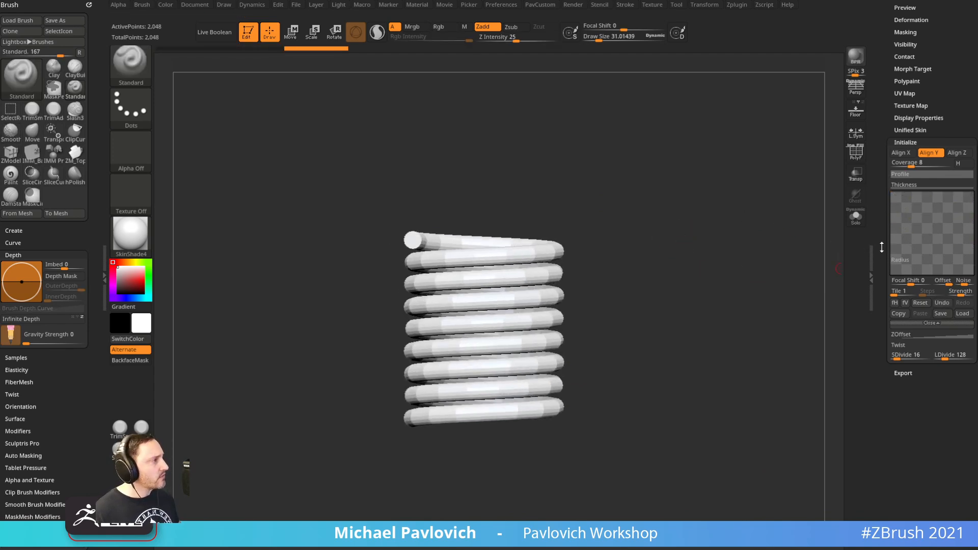
left_click_drag(882, 248, 882, 278)
left_click_drag(910, 192, 900, 195)
mouse_move(742, 277)
left_mouse_down()
mouse_move(744, 260)
mouse_move(755, 282)
left_mouse_up()
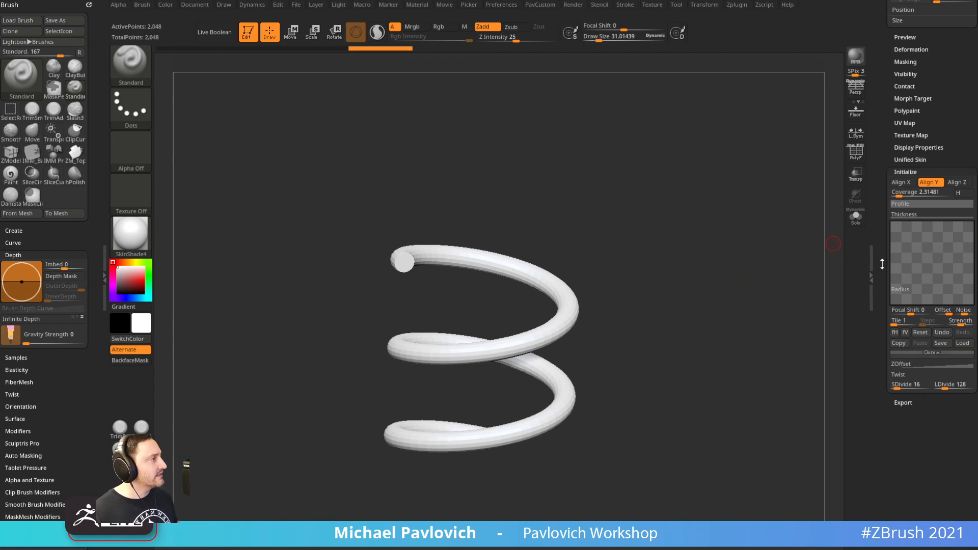
Lower the ZOffset curve to flatten the spring's height into a ring
left_click(933, 204)
left_click_drag(885, 253, 885, 206)
left_click(912, 299)
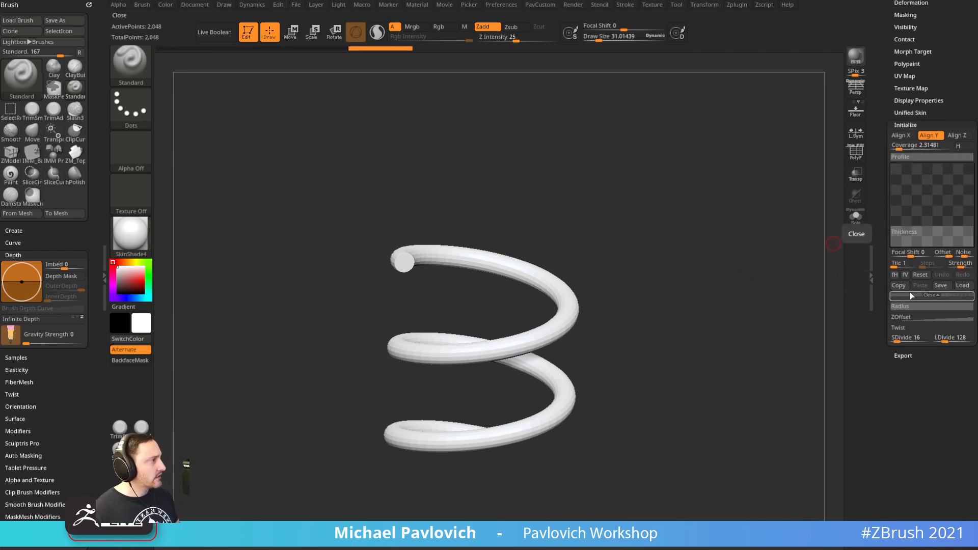
left_click(901, 306)
left_click(901, 317)
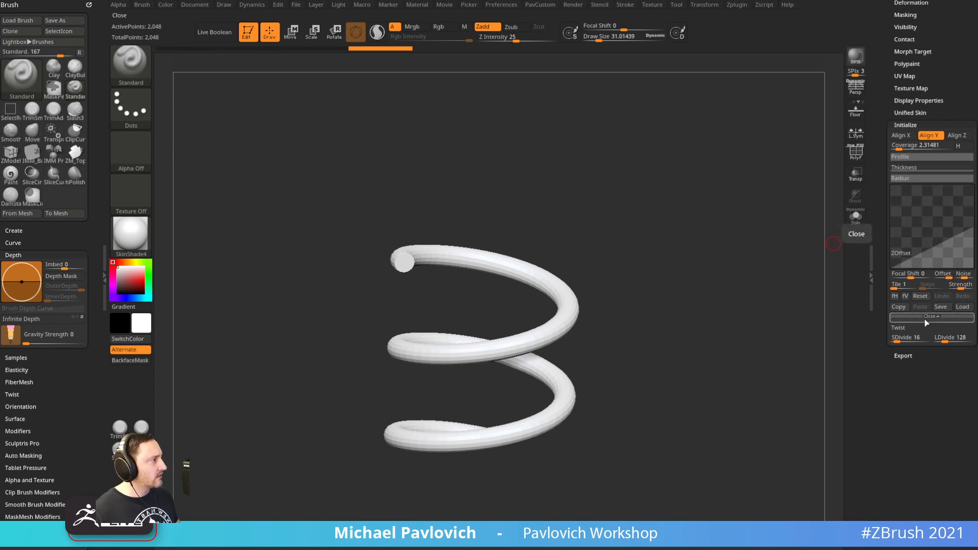
left_click_drag(971, 233, 970, 259)
Raise Coverage to about 1.99 so the helix makes two turns
left_click_drag(806, 262, 784, 314)
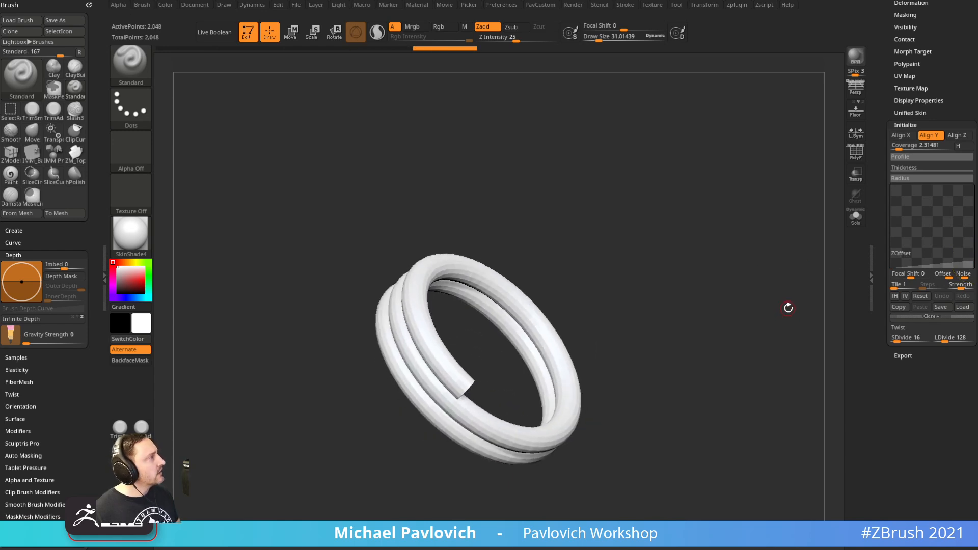
left_click_drag(620, 204, 738, 336)
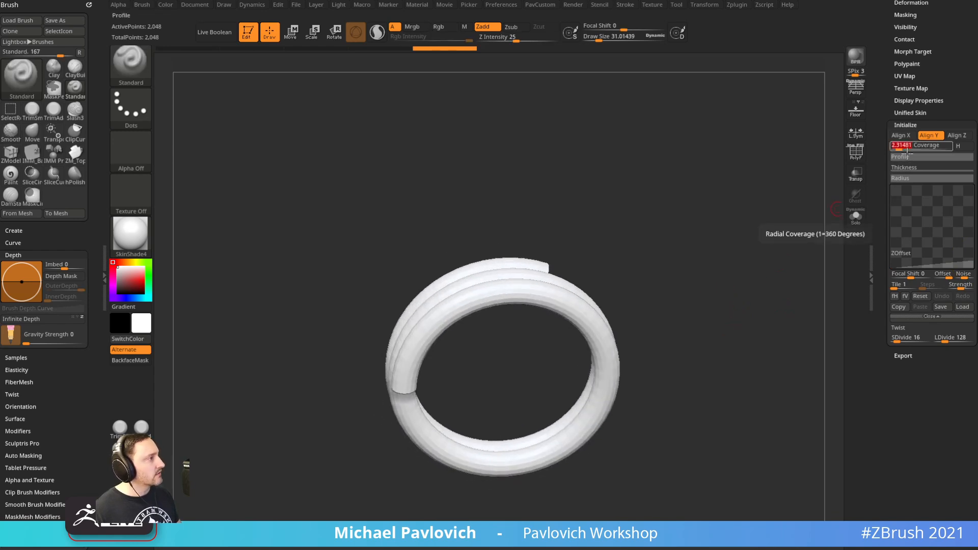
left_click_drag(897, 143, 877, 147)
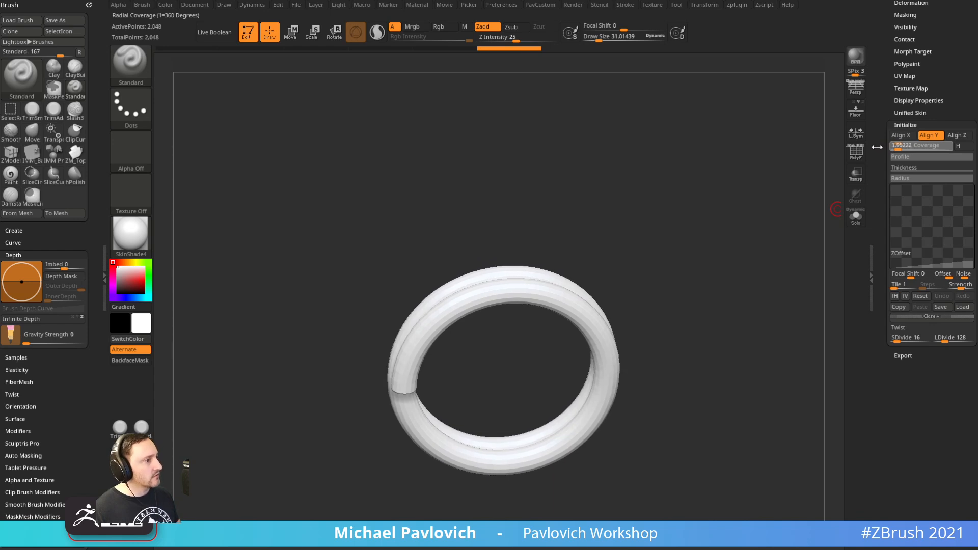
left_click_drag(800, 216, 734, 249, "shift")
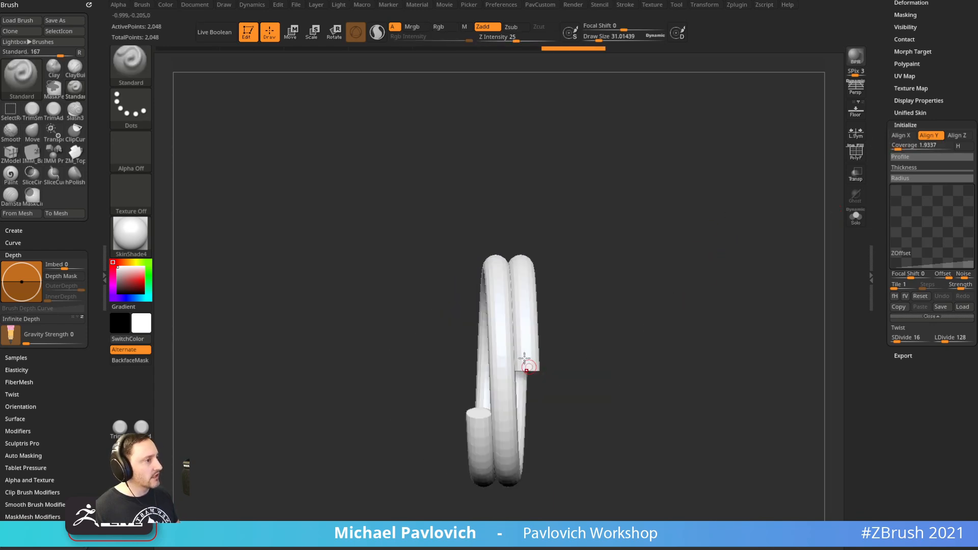
left_click_drag(650, 344, 733, 261)
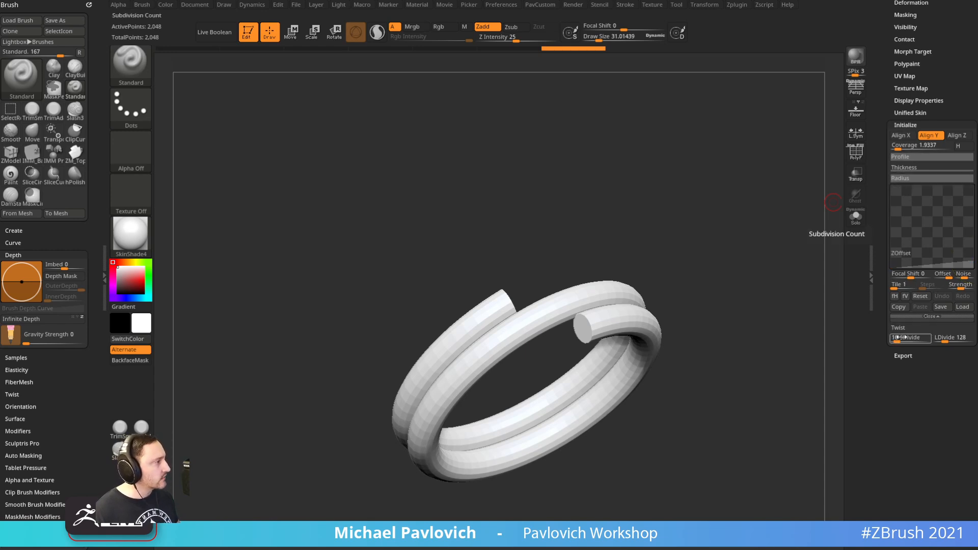
Turn on PolyF and set SDivide to 5 and LDivide to 57 for a low-poly ring
left_click(856, 151)
right_click_drag(767, 223, 771, 260, "ctrl")
left_click_drag(893, 345, 895, 345)
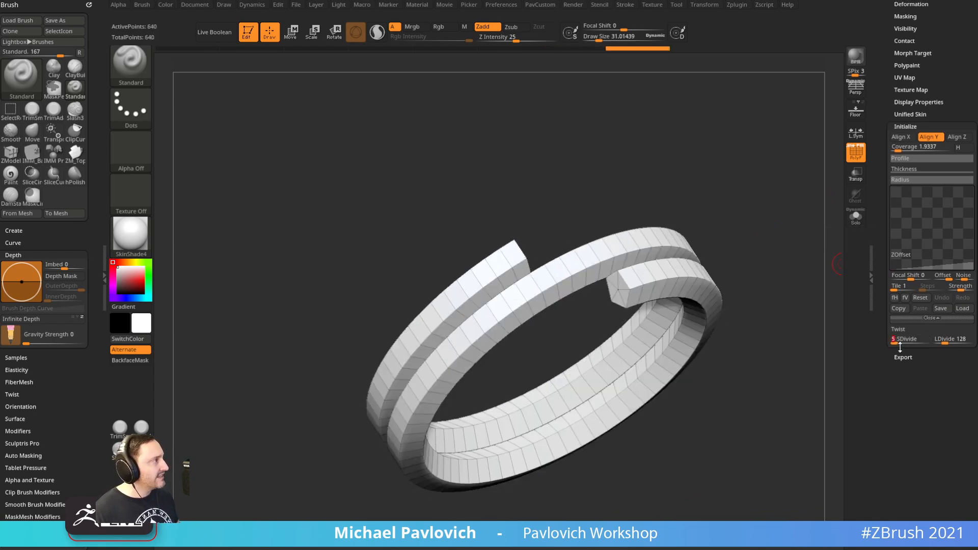
left_click_drag(895, 345, 894, 345)
left_click_drag(833, 361, 805, 373)
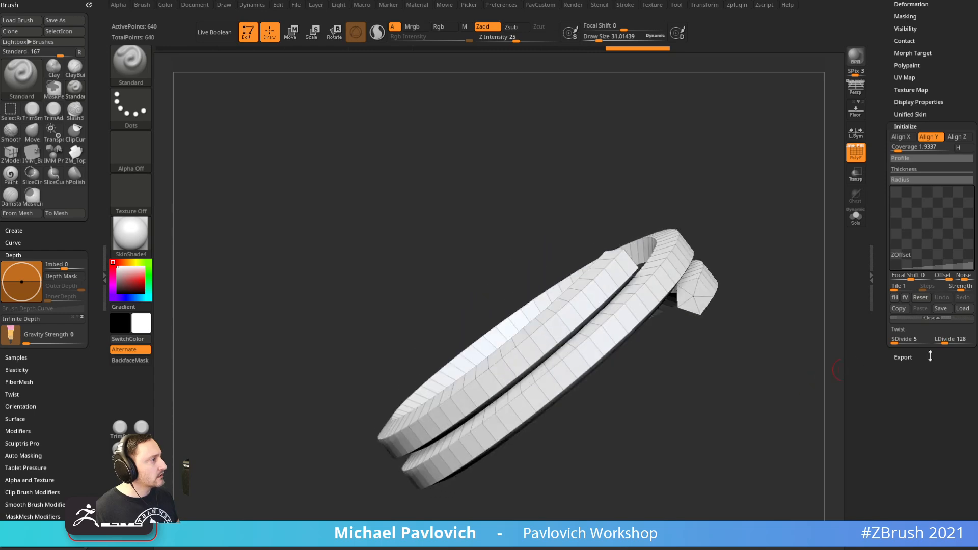
left_click_drag(948, 341, 943, 342)
left_click_drag(734, 352, 800, 351)
left_click_drag(826, 282, 830, 296)
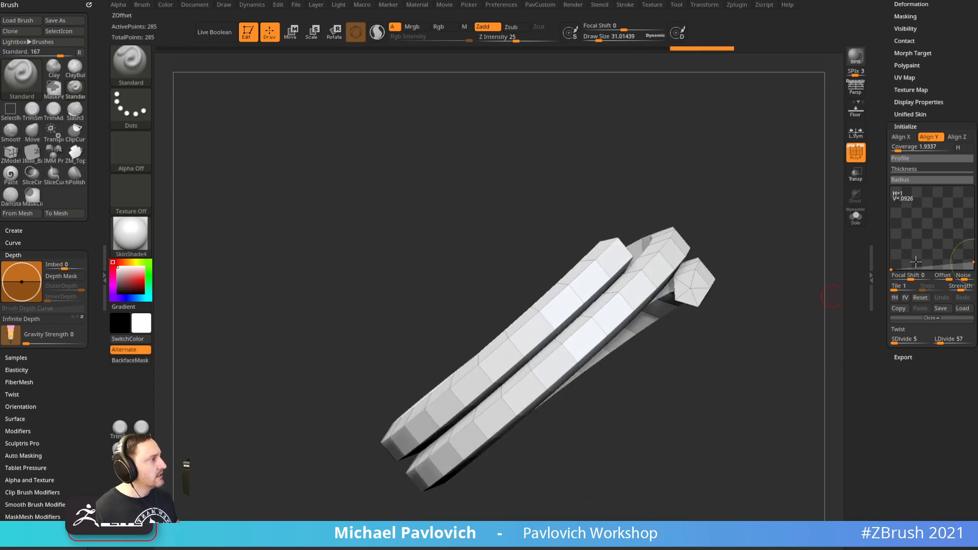
Reshape the Thickness curve ends and adjust the ZOffset curve so both coils sit tightly together
left_click(904, 168)
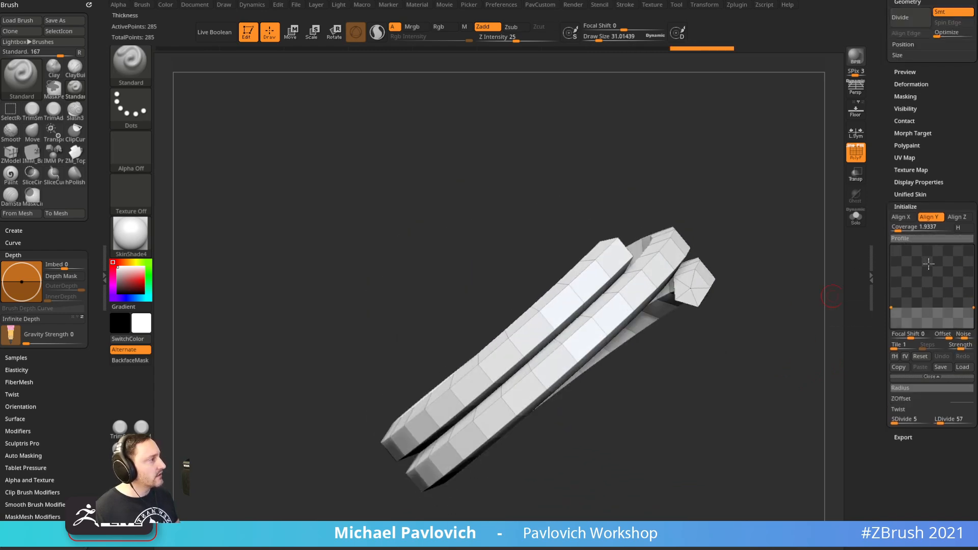
mouse_move(895, 304)
left_mouse_down()
mouse_move(894, 278)
mouse_move(890, 316)
left_mouse_up()
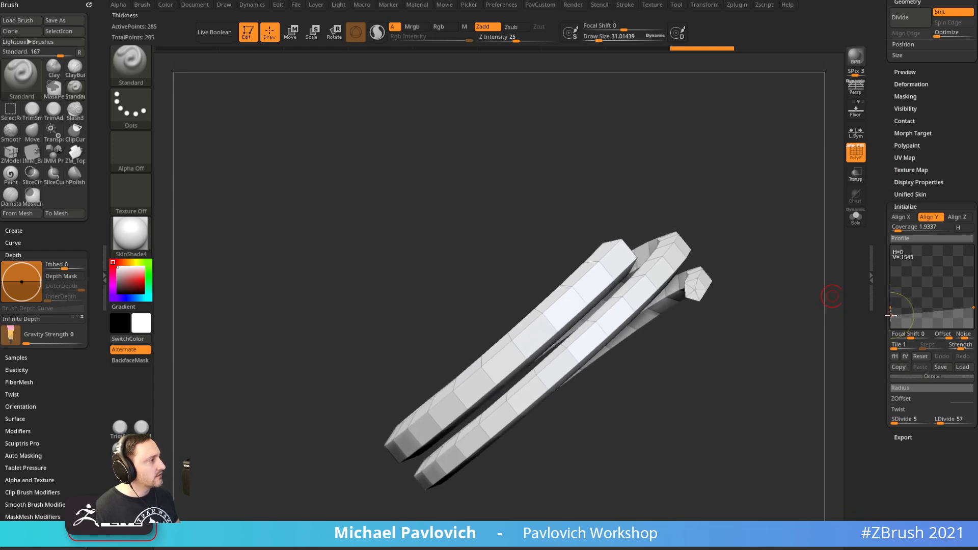
left_click_drag(973, 317, 973, 314)
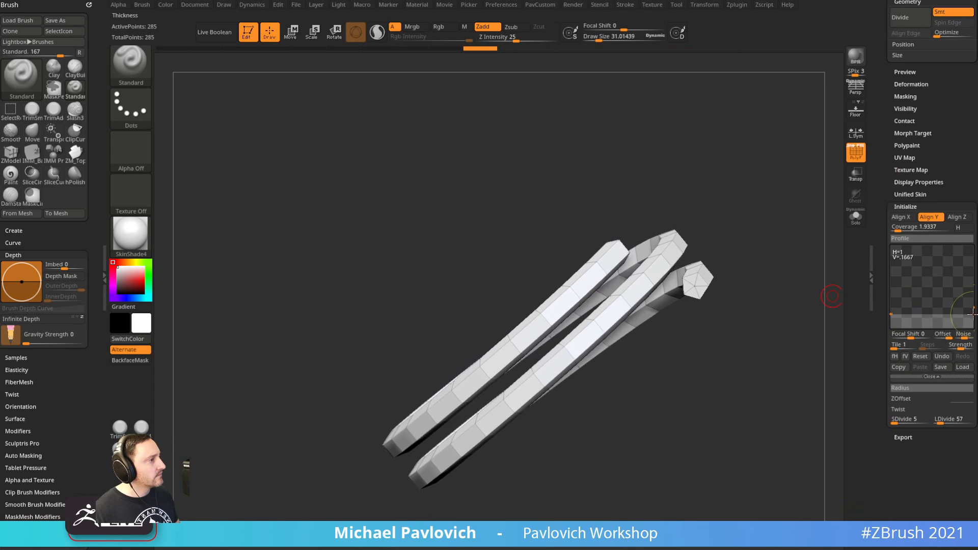
left_click(932, 376)
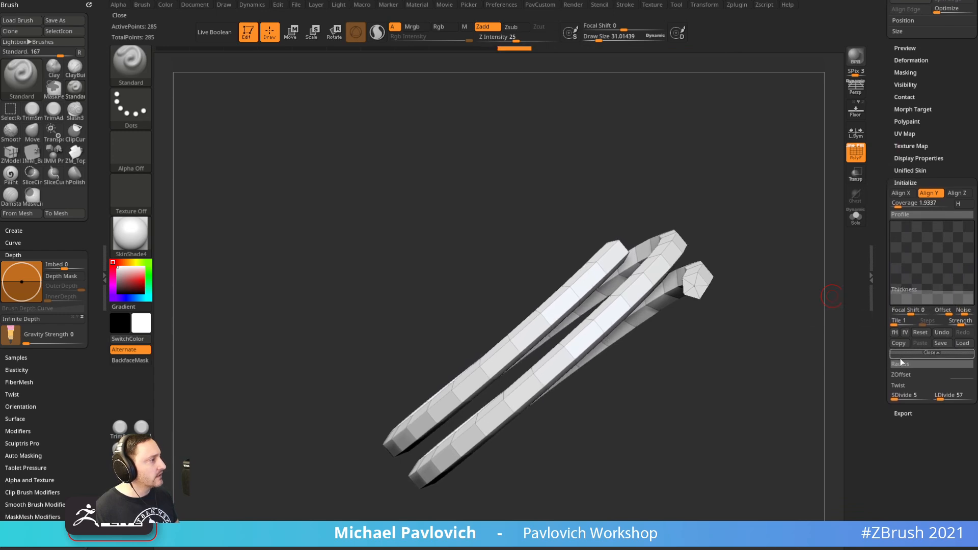
left_click_drag(973, 324, 946, 320)
left_click_drag(772, 408, 737, 383)
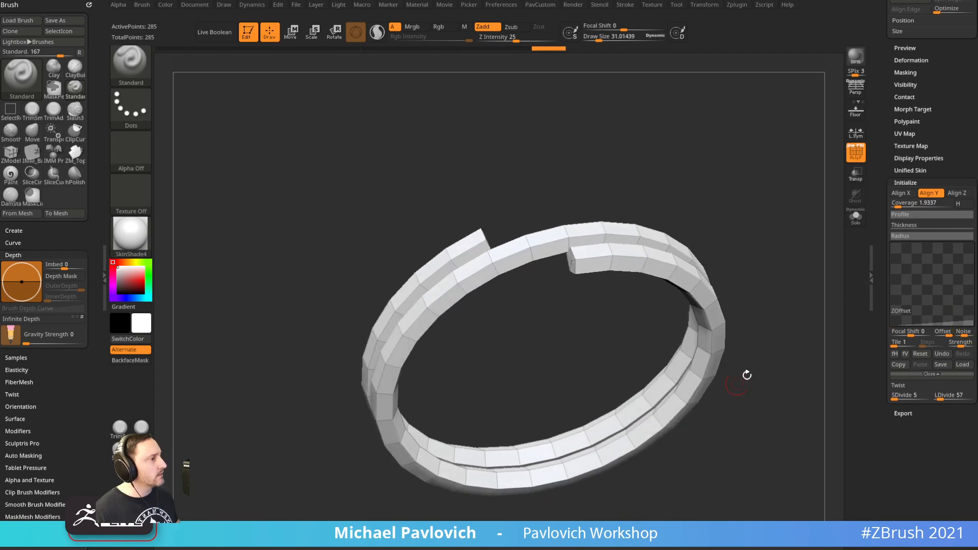
left_click_drag(798, 320, 773, 325)
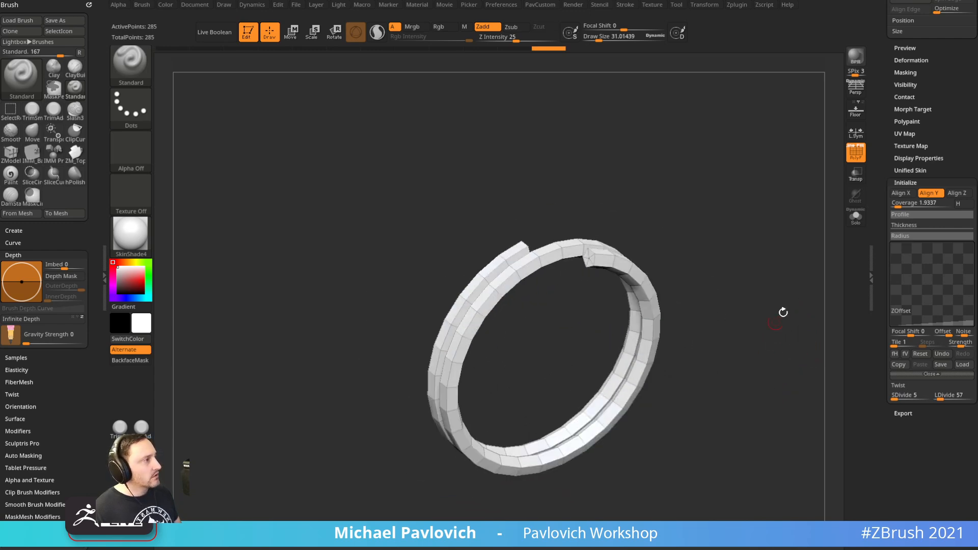
scroll(901, 290, "up", 10)
Convert the helix into the editable PolyMesh3D PM3D_Helix3D_1
left_click_drag(938, 92, 949, 92)
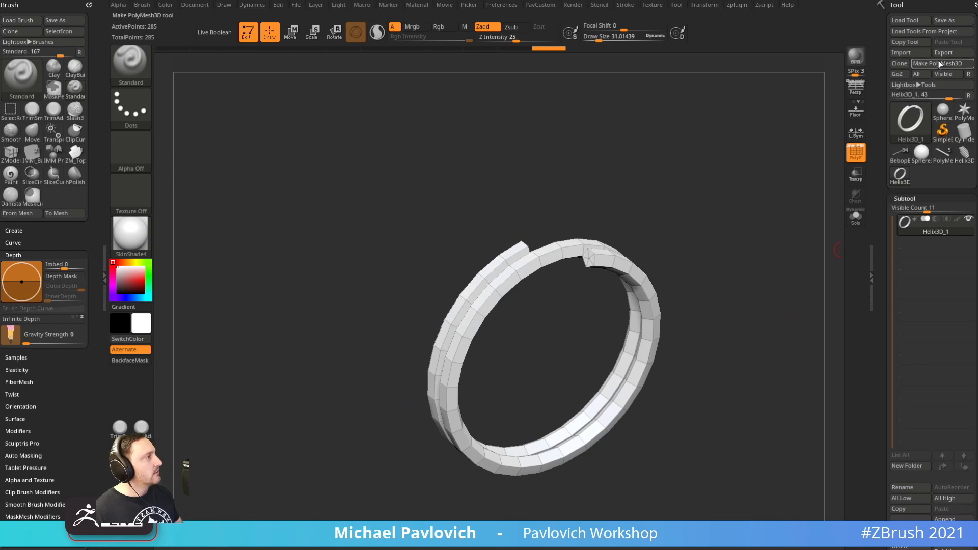
left_click(856, 157)
mouse_move(765, 254)
left_mouse_down("alt")
mouse_move(754, 234)
mouse_move(767, 258)
left_mouse_up("alt")
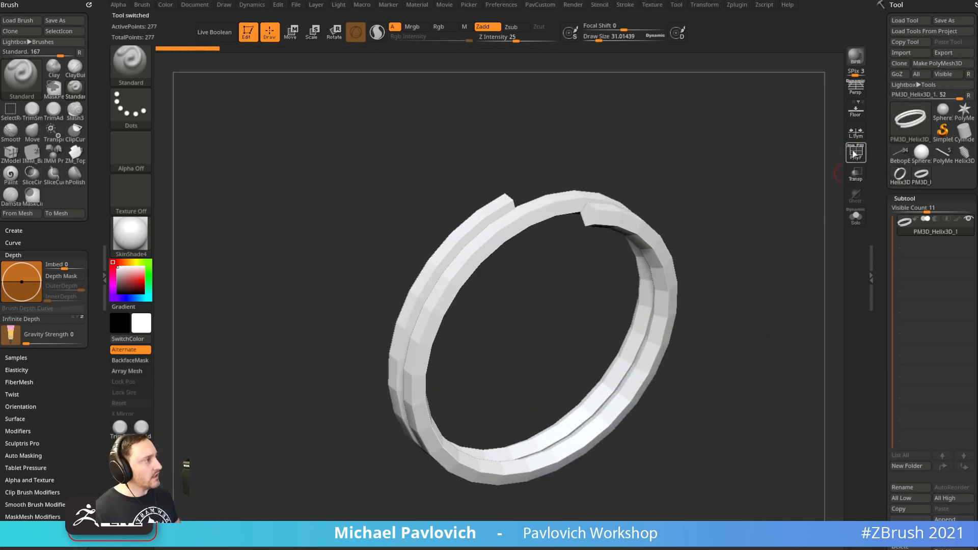
left_click(856, 153)
left_click_drag(812, 227, 780, 238)
Enable Dynamic subdivision with CreaseLvl 2 and turn off PolyF
key("1")
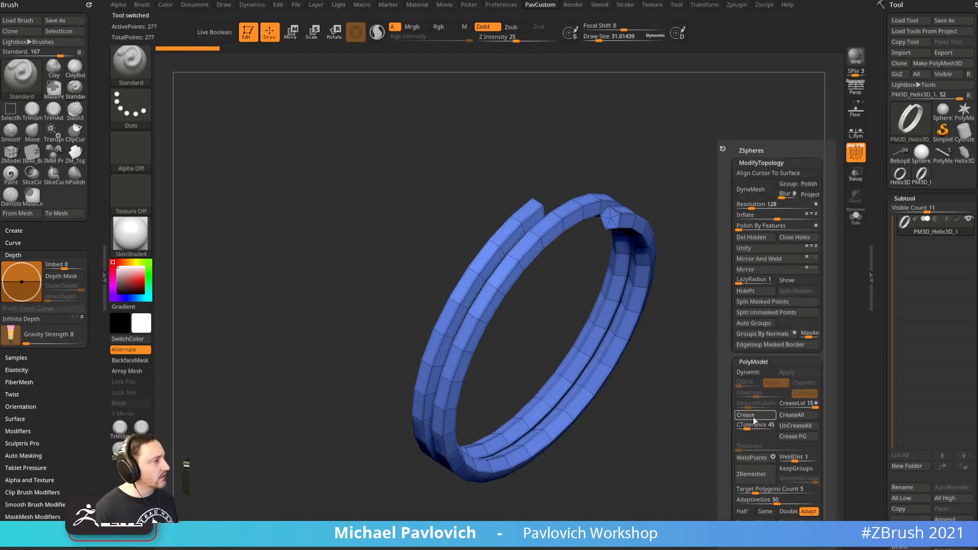
left_click(749, 372)
left_click_drag(815, 404, 786, 407)
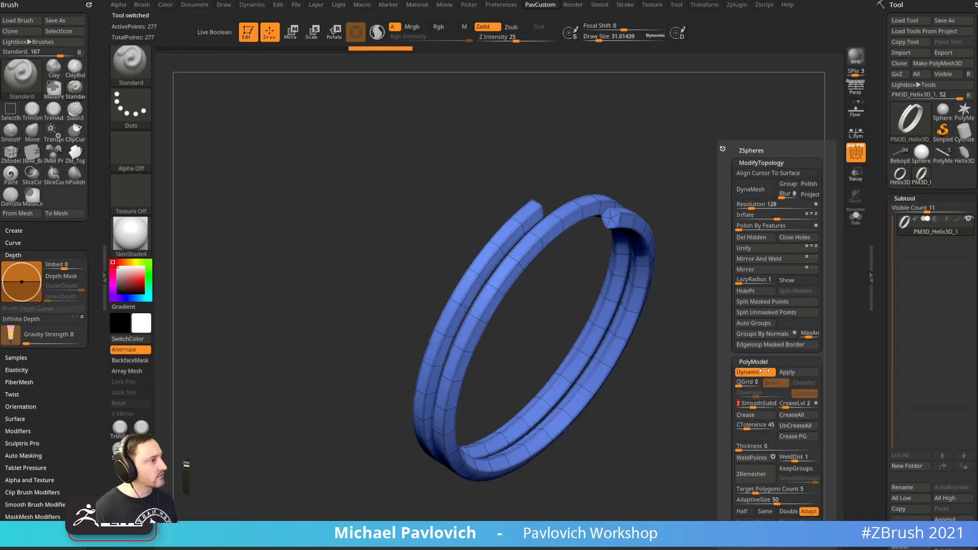
key("shift+f")
mouse_move(750, 269)
left_mouse_down()
mouse_move(767, 288)
mouse_move(744, 288)
mouse_move(723, 246)
mouse_move(765, 283)
mouse_move(749, 287)
left_mouse_up()
key("s")
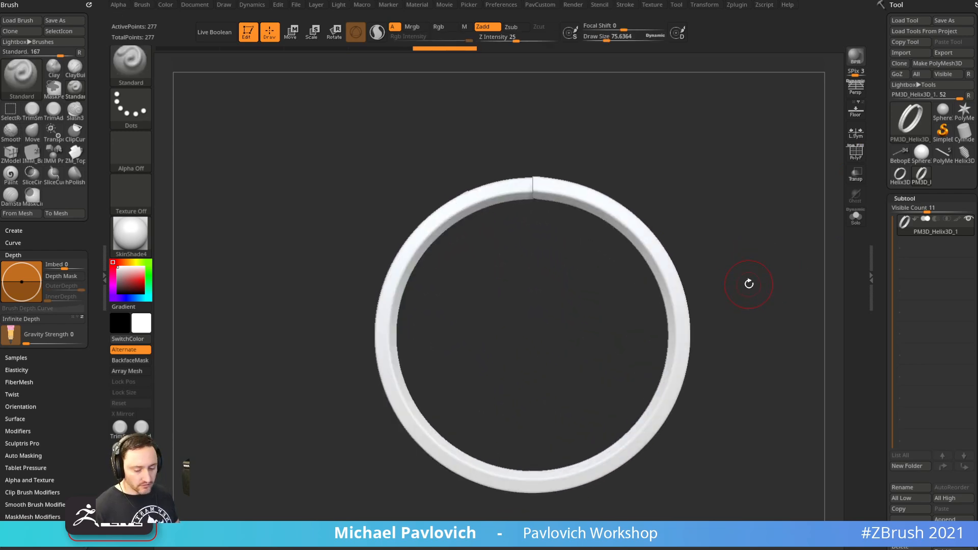
key("b")
left_click(600, 125)
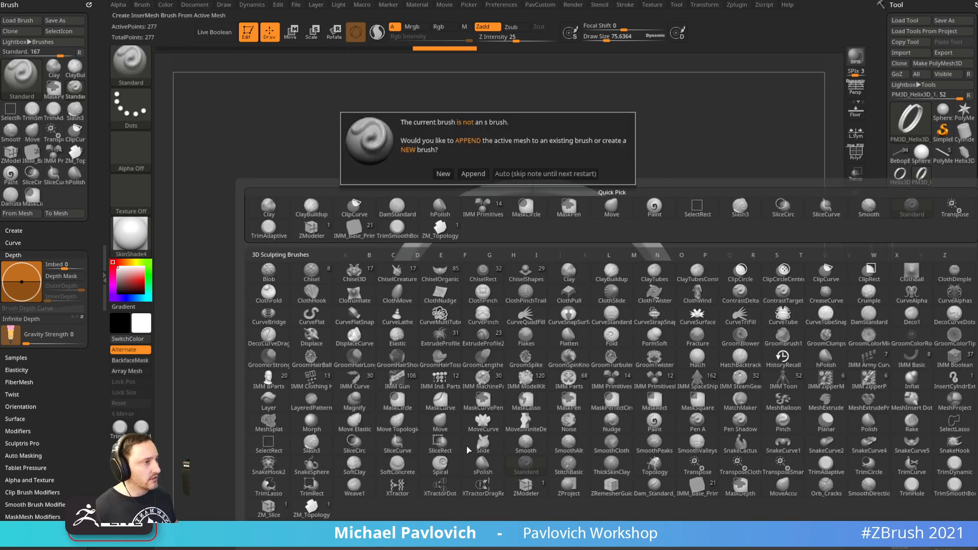
left_click(444, 176)
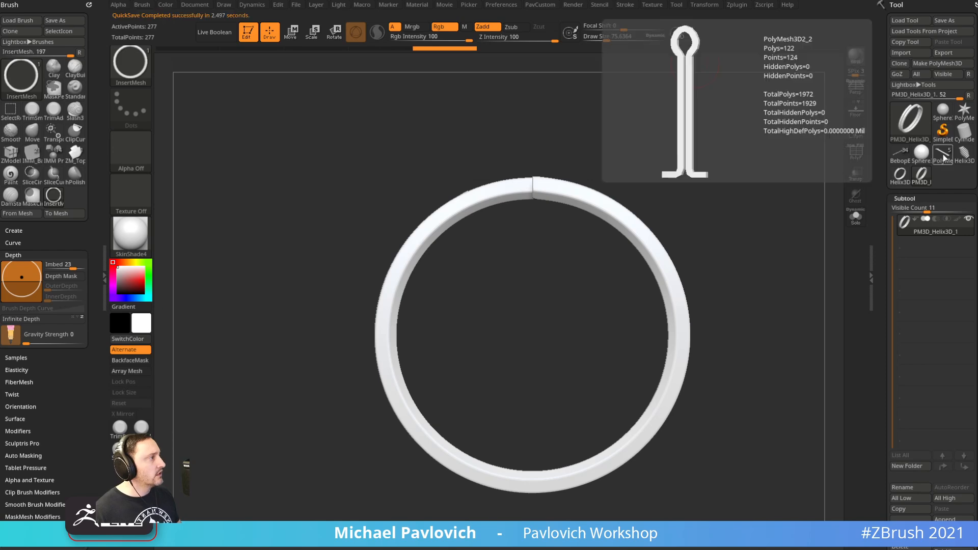
left_click(944, 161)
mouse_move(762, 258)
left_mouse_down()
mouse_move(784, 202)
mouse_move(789, 247)
mouse_move(724, 248)
mouse_move(765, 327)
left_mouse_up()
left_click_drag(538, 356, 549, 447)
key("ctrl+z")
left_click_drag(543, 319, 559, 381)
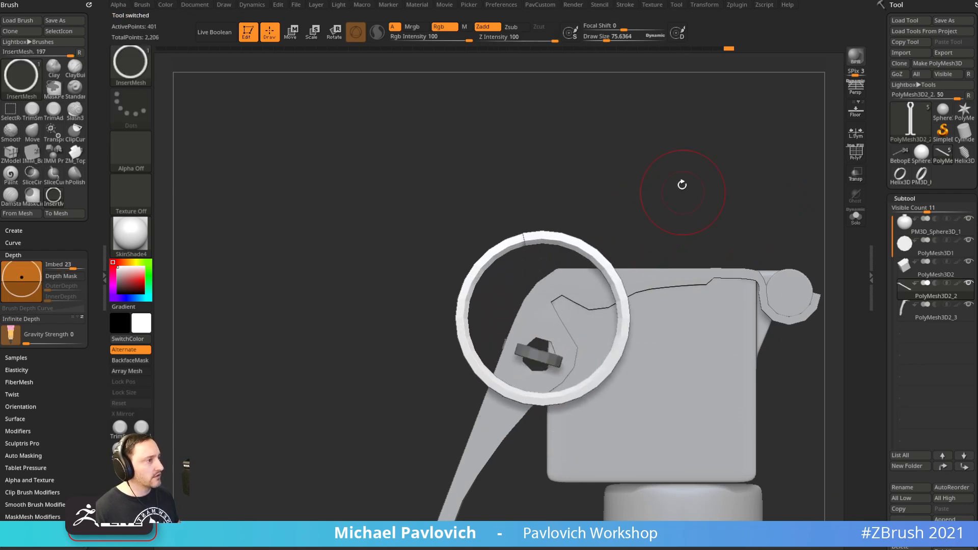
left_click_drag(684, 193, 727, 190, "shift")
key("w")
left_click_drag(573, 276, 584, 390)
left_click_drag(668, 318, 627, 317, "shift")
left_click_drag(625, 216, 614, 176, "alt")
key("q")
key("w")
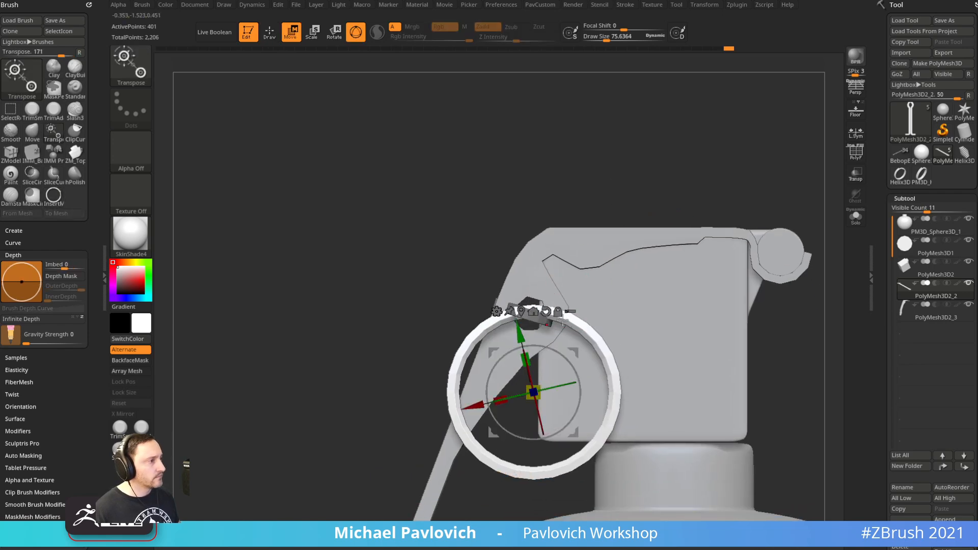
key("2")
left_click(697, 312)
key("d")
left_click_drag(556, 353, 565, 358)
left_click_drag(607, 199, 667, 253)
mouse_move(744, 283)
left_mouse_down()
mouse_move(717, 288)
mouse_move(686, 224)
left_mouse_up()
key("q")
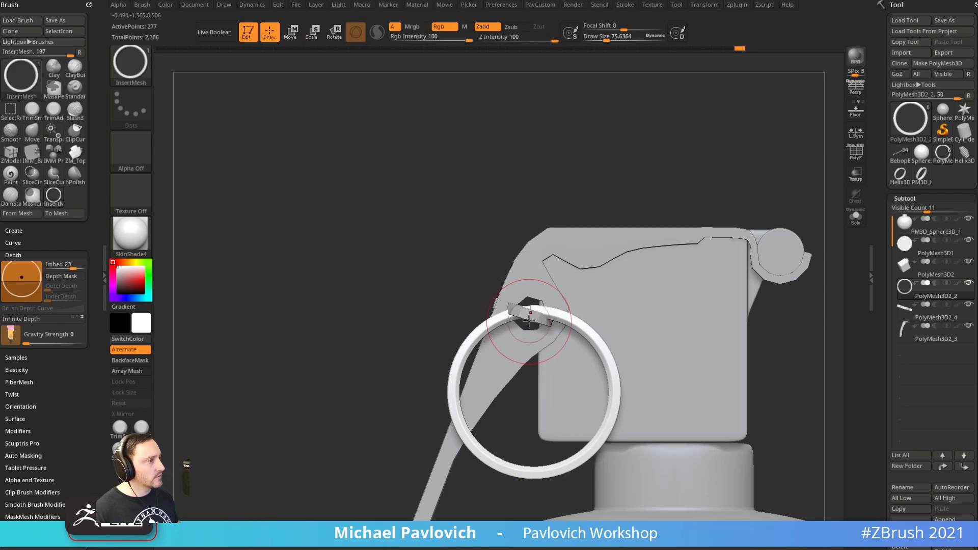
left_click(530, 322, "alt")
key("w")
left_click_drag(564, 282, 570, 340)
key("q")
left_click_drag(626, 175, 683, 179, "shift")
left_click_drag(703, 223, 664, 298, "alt")
left_click_drag(680, 247, 571, 379, "ctrl")
left_click_drag(708, 261, 690, 304, "alt")
key("w")
left_click_drag(584, 317, 632, 312, "alt")
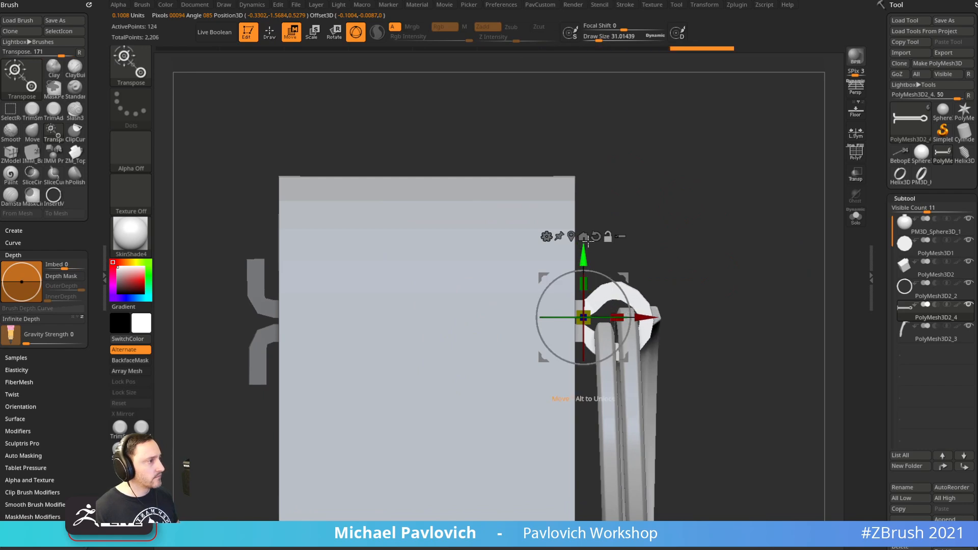
left_click(570, 229, "alt")
left_click(614, 280, "alt")
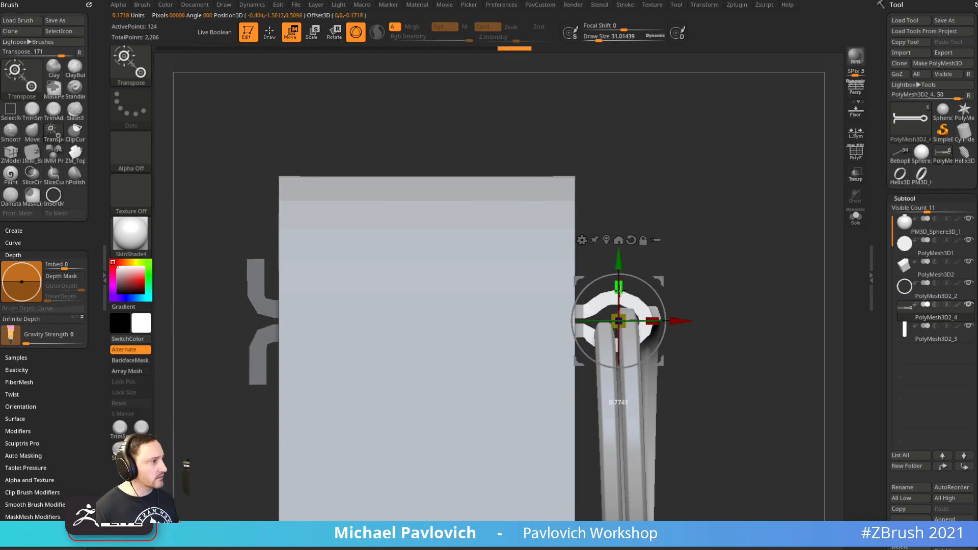
key("q")
mouse_move(685, 275)
left_mouse_down()
mouse_move(718, 253)
mouse_move(684, 280)
left_mouse_up()
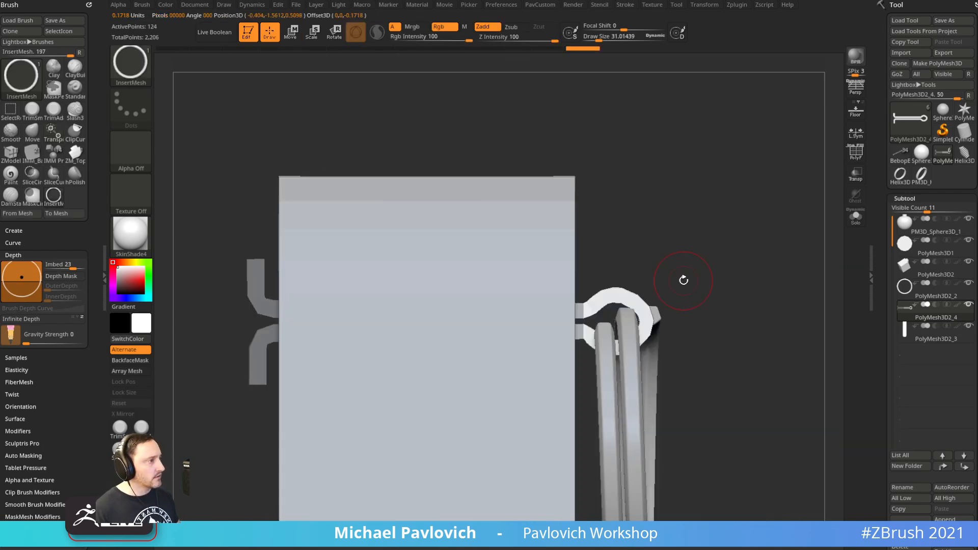
key("d")
mouse_move(702, 215)
left_mouse_down("ctrl")
mouse_move(703, 275)
mouse_move(711, 267)
mouse_move(686, 262)
mouse_move(678, 276)
left_mouse_up("ctrl")
key("b")
key("s")
key("t")
left_click(654, 313, "alt")
key("w")
key("ctrl+z")
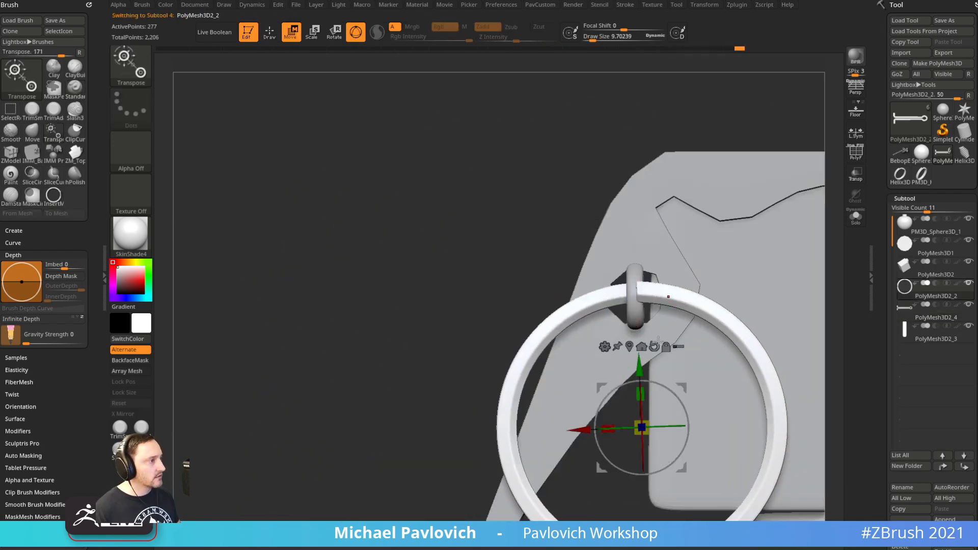
left_click_drag(654, 383, 662, 385)
left_click_drag(459, 312, 765, 208)
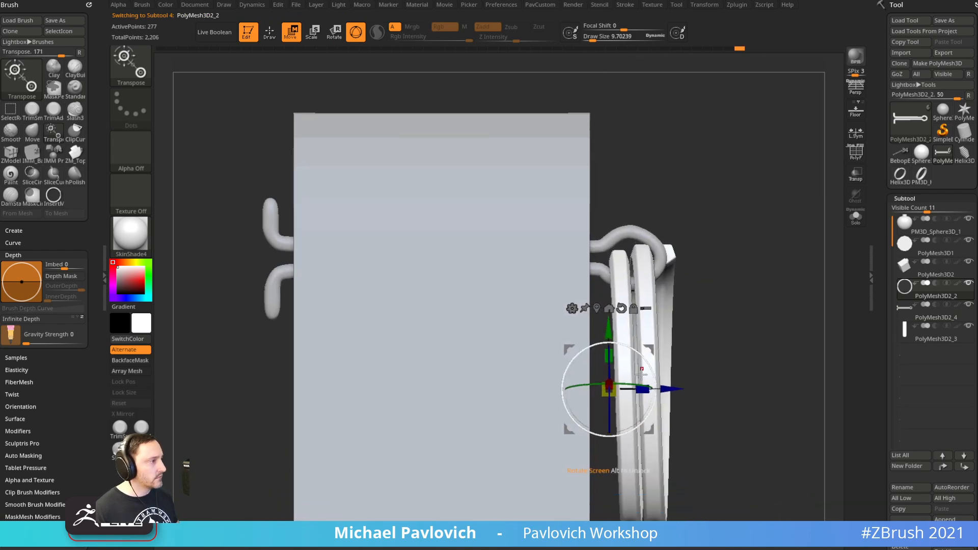
left_click_drag(642, 390, 628, 389)
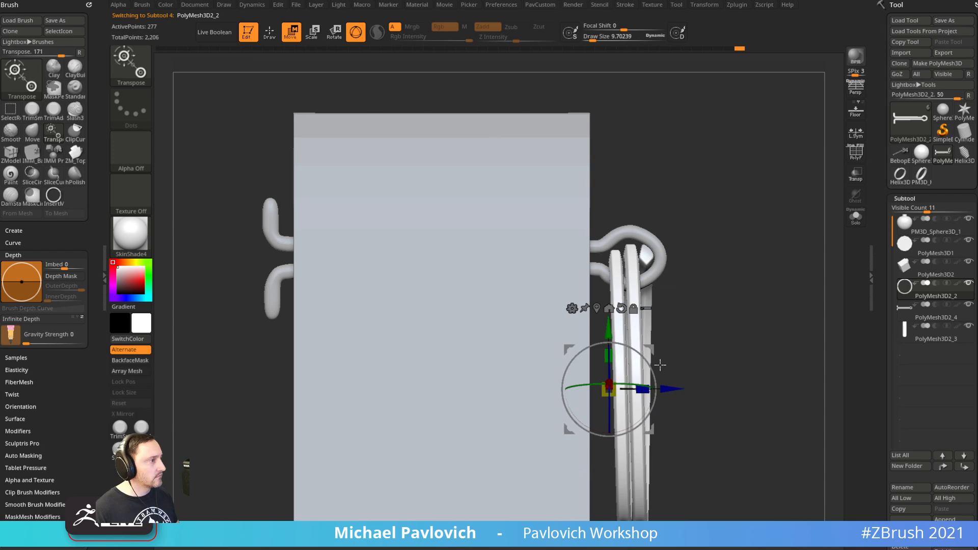
left_click_drag(659, 352, 664, 355)
key("q")
mouse_move(708, 286)
left_mouse_down("alt")
mouse_move(721, 220)
mouse_move(736, 225)
mouse_move(753, 264)
mouse_move(812, 265)
mouse_move(782, 270)
mouse_move(764, 258)
mouse_move(741, 292)
mouse_move(734, 263)
left_mouse_up("alt")
key("s")
key("s")
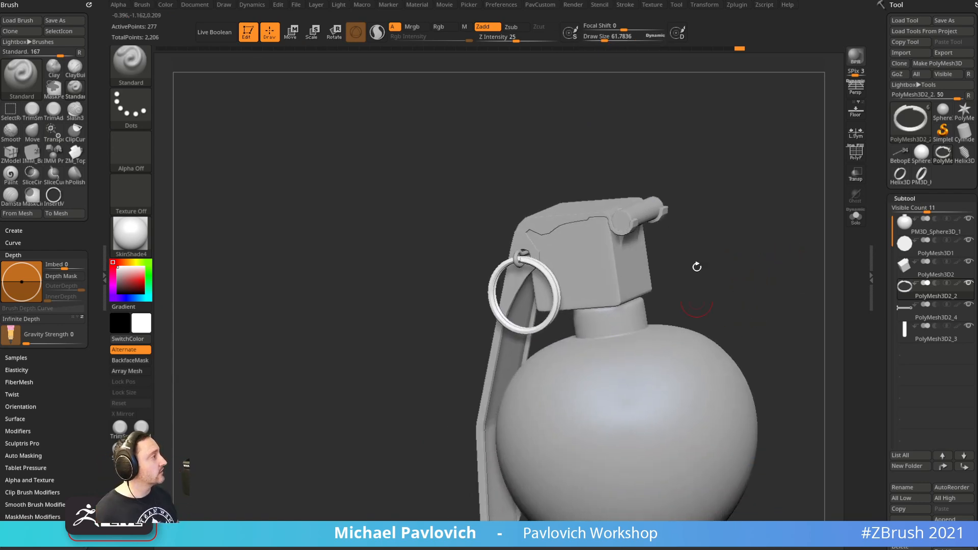
left_click_drag(707, 240, 703, 260)
key("shift+z")
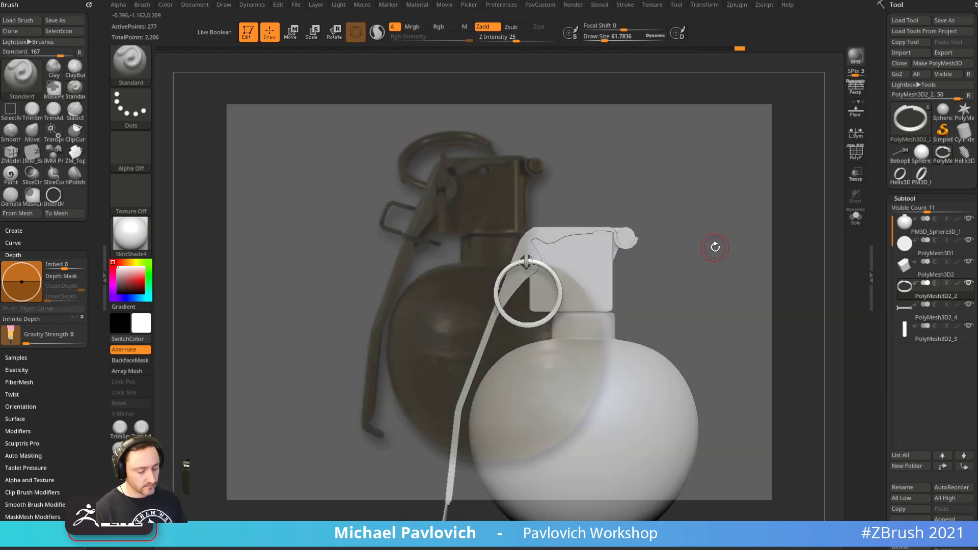
key("f")
key("shift+z")
key("shift+z")
left_click_drag(659, 213, 781, 216, "alt")
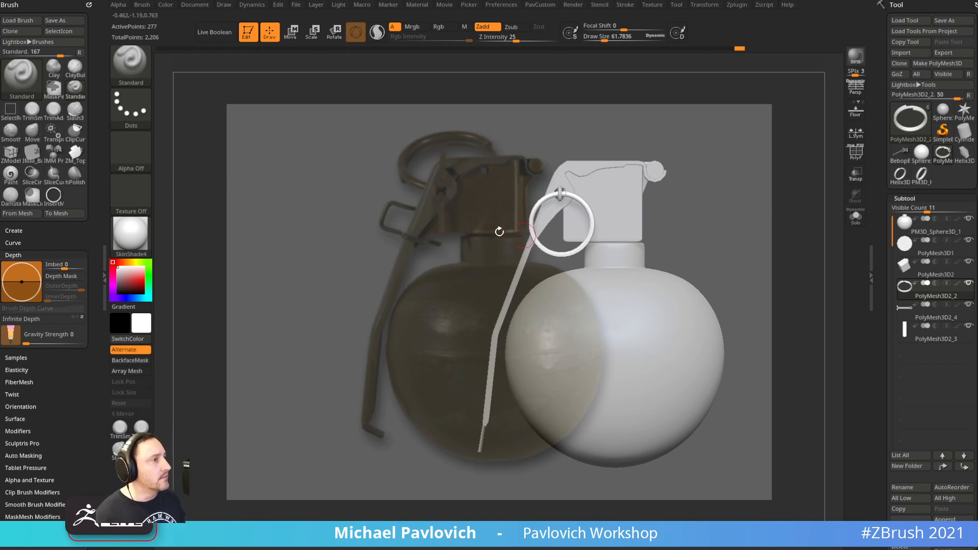
key("shift+z")
mouse_move(746, 180)
left_mouse_down("alt")
mouse_move(626, 175)
mouse_move(722, 218)
mouse_move(806, 231)
mouse_move(709, 196)
left_mouse_up("alt")
key("s")
mouse_move(709, 194)
left_mouse_down()
mouse_move(718, 195)
mouse_move(705, 194)
left_mouse_up()
Select the pin subtool, turn on its PolyF wireframe and set the brush size to 8.5
left_click_drag(710, 122, 693, 366, "alt")
left_click(573, 308, "alt")
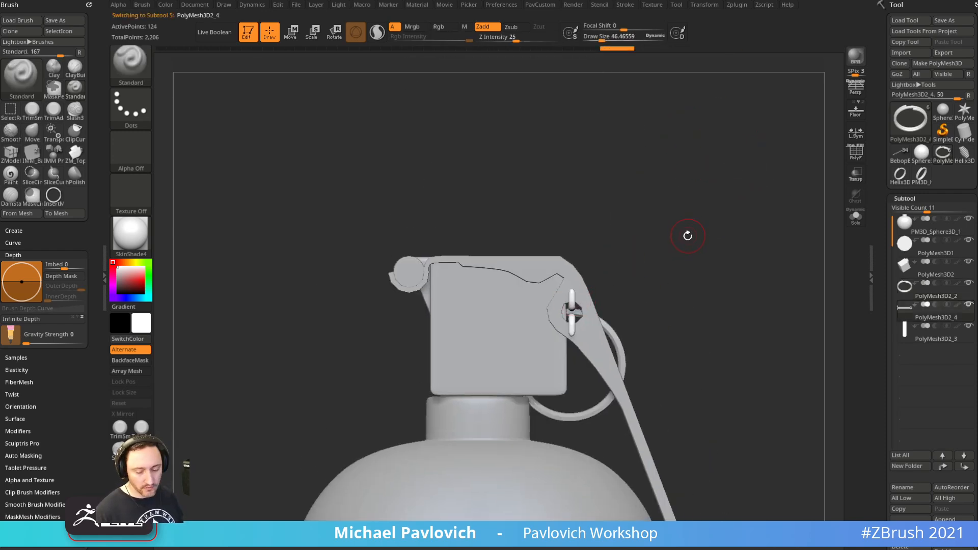
left_click(859, 160)
mouse_move(795, 157)
left_mouse_down("alt")
mouse_move(782, 184)
mouse_move(794, 237)
left_mouse_up("alt")
key("s")
left_click_drag(727, 233, 716, 233)
mouse_move(724, 231)
left_mouse_down("alt")
mouse_move(719, 245)
mouse_move(540, 307)
left_mouse_up("alt")
Pull the pin's end face out from above to lengthen it
mouse_move(717, 216)
left_mouse_down()
mouse_move(742, 144)
mouse_move(713, 214)
left_mouse_up()
left_click_drag(753, 301, 745, 214)
left_click_drag(702, 265, 674, 342)
left_click_drag(603, 349, 611, 145)
left_click_drag(752, 239, 701, 212, "alt")
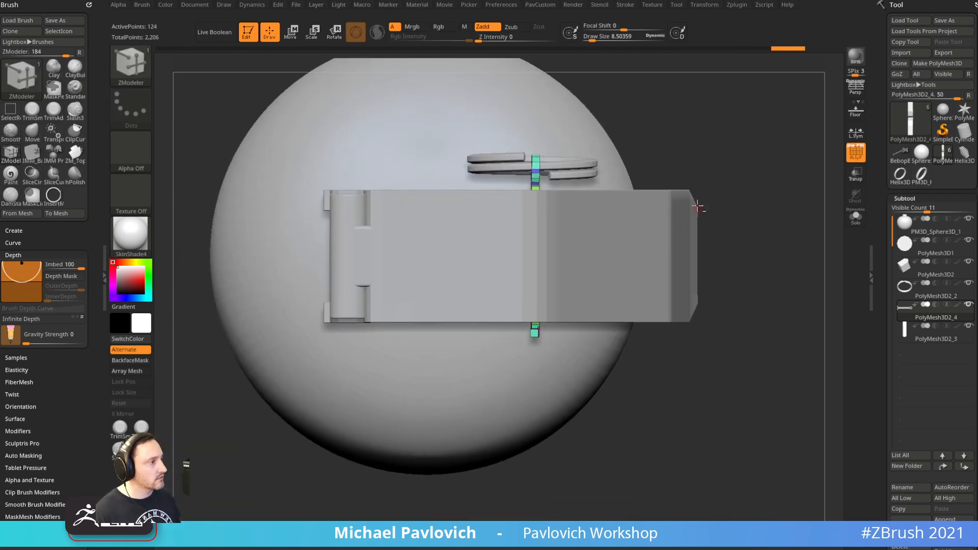
left_click_drag(788, 267, 776, 127, "shift")
left_click_drag(791, 189, 702, 199, "shift")
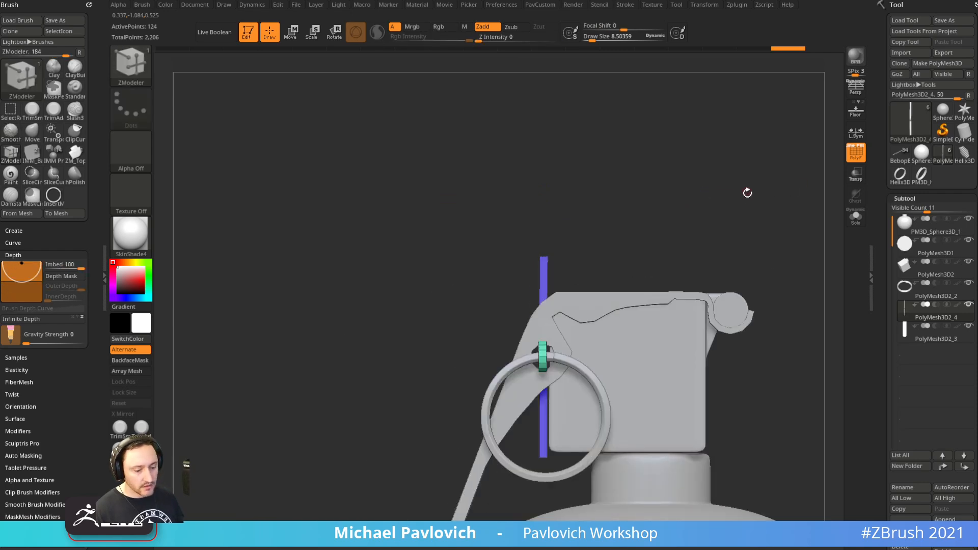
Check the pin against the reference photo, then view it side-on
key("shift+z")
key("f")
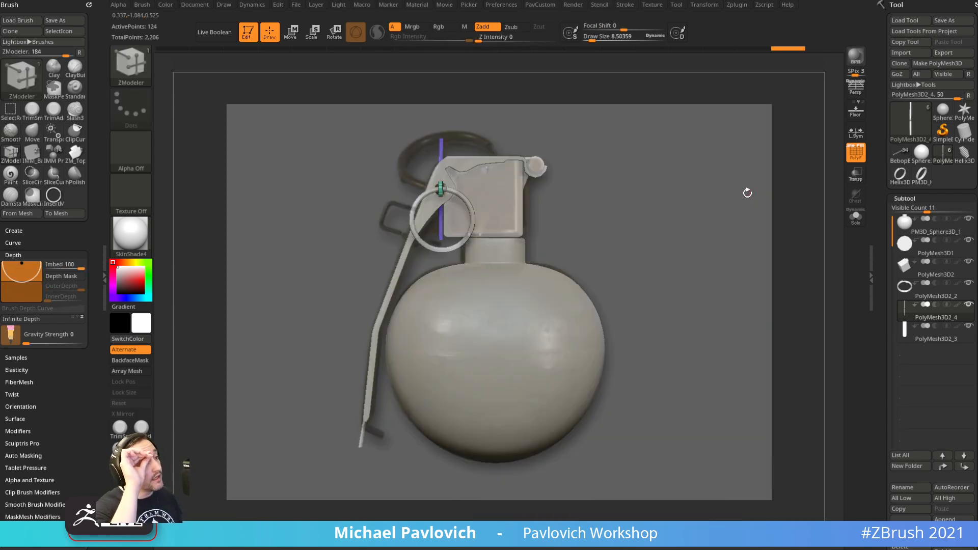
key("shift+z")
left_click_drag(661, 144, 551, 175, "alt")
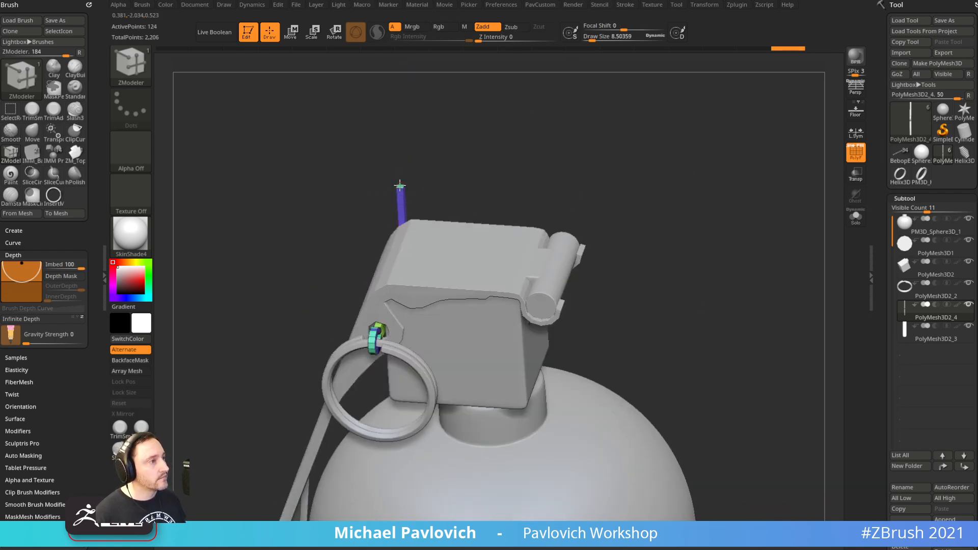
mouse_move(703, 171)
left_mouse_down()
mouse_move(712, 164)
mouse_move(673, 177)
mouse_move(749, 267)
left_mouse_up()
Undo the last lengthening and extend the pin at both ends past the lever
key("ctrl+z")
left_click_drag(681, 254, 685, 227, "alt")
left_click_drag(572, 268, 630, 172)
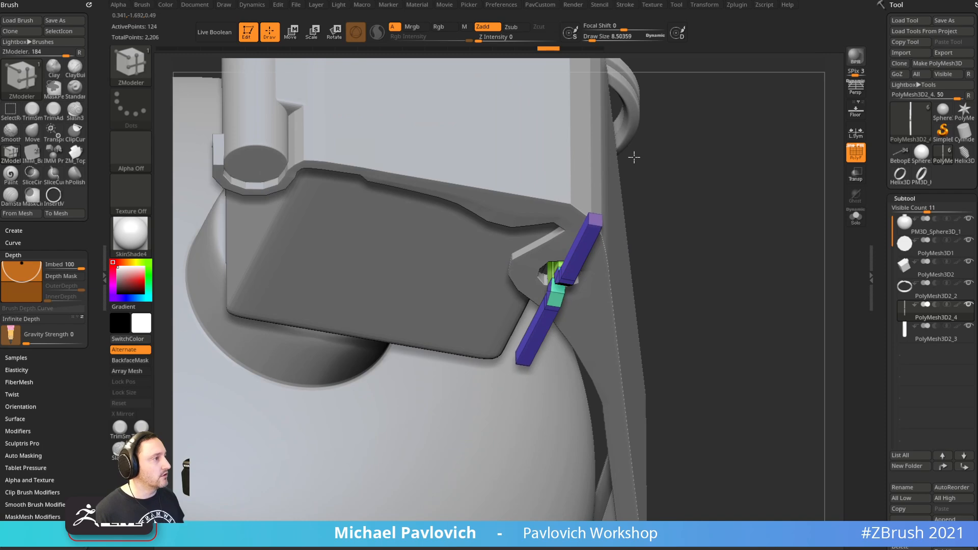
left_click_drag(772, 171, 779, 204, "shift")
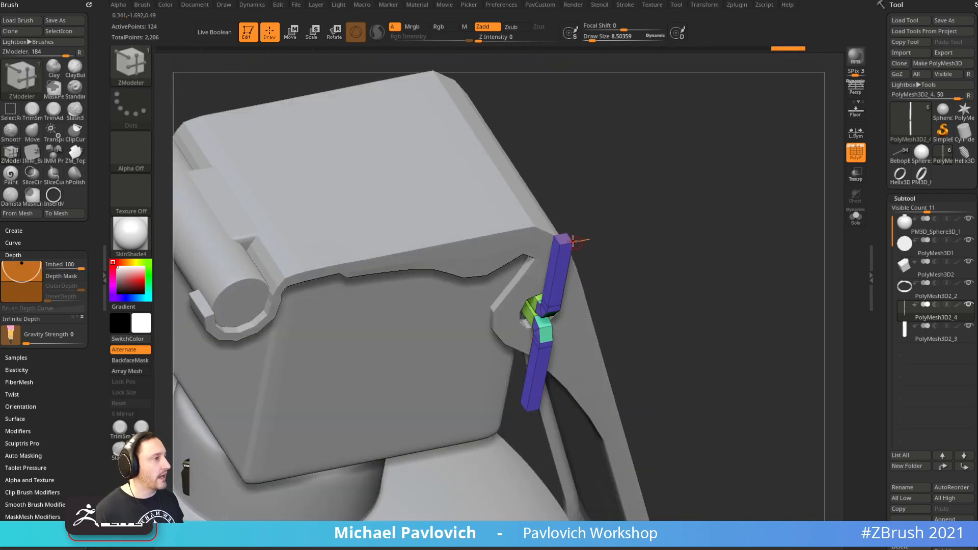
mouse_move(564, 236)
left_mouse_down()
mouse_move(564, 214)
mouse_move(659, 244)
mouse_move(565, 146)
mouse_move(723, 214)
mouse_move(711, 188)
mouse_move(760, 221)
mouse_move(673, 192)
left_mouse_up()
Return to the Standard brush at size 49 and select the fuse head block
key("b")
key("s")
key("t")
mouse_move(658, 225)
left_mouse_down()
mouse_move(713, 182)
mouse_move(624, 184)
mouse_move(714, 188)
mouse_move(699, 196)
left_mouse_up()
key("s")
mouse_move(693, 198)
left_mouse_down()
mouse_move(735, 203)
mouse_move(685, 219)
left_mouse_up()
key("s")
left_click_drag(662, 273, 680, 201, "alt")
left_click(633, 279, "alt")
left_click_drag(719, 237, 705, 203, "alt")
left_click(662, 168, "alt")
left_click_drag(764, 153, 724, 209, "alt")
Show the reference photo aligned with the view and select the pull ring
key("shift+z")
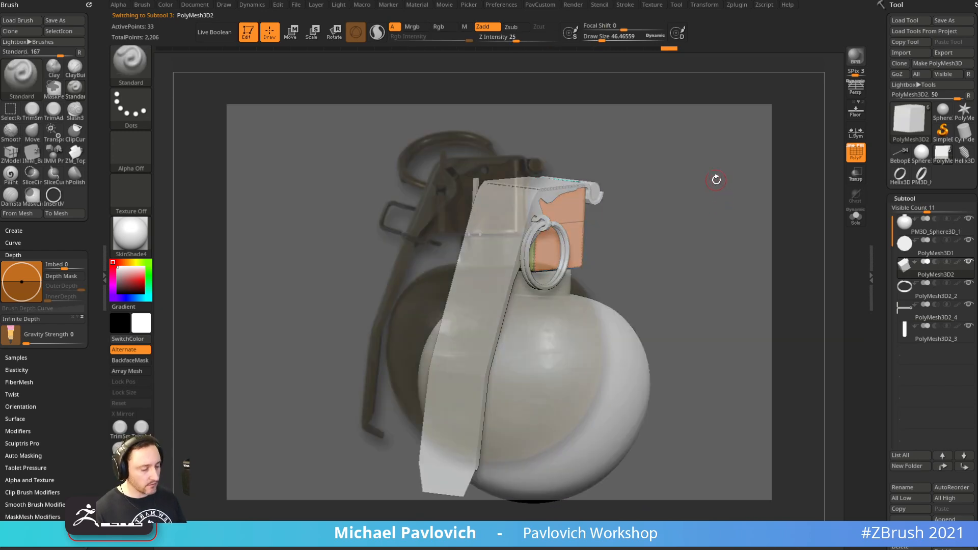
key("shift+1")
left_click_drag(484, 217, 502, 208)
left_click(472, 213, "alt")
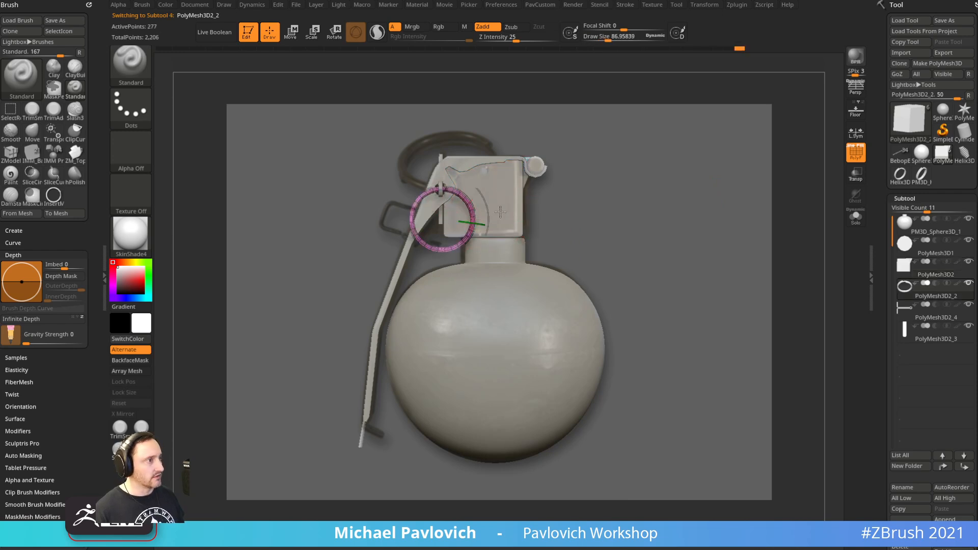
Scale the pull ring up slightly with the reset Transpose gizmo, then return to sculpting
key("w")
left_click(454, 138, "alt")
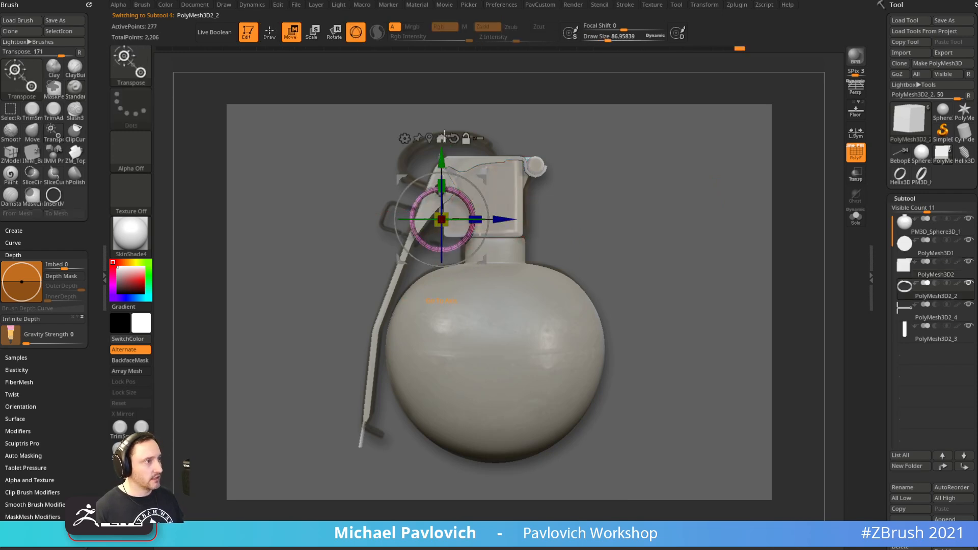
left_click_drag(437, 166, 436, 136, "alt")
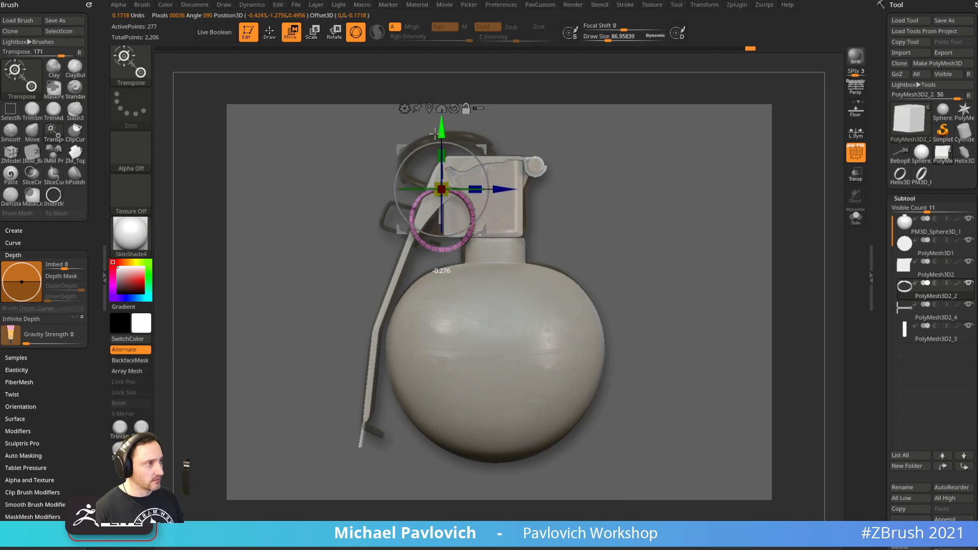
left_click_drag(438, 192, 457, 177)
key("q")
mouse_move(690, 178)
left_mouse_down()
mouse_move(685, 193)
mouse_move(738, 196)
mouse_move(687, 186)
mouse_move(689, 152)
mouse_move(754, 203)
mouse_move(712, 212)
mouse_move(675, 181)
mouse_move(731, 211)
left_mouse_up()
left_click(855, 153)
Turn on PolyF on the pull ring and bring up the ZModeler polygon actions menu
left_click(863, 155)
mouse_move(759, 166)
left_mouse_down("alt")
mouse_move(747, 190)
mouse_move(690, 200)
mouse_move(659, 231)
mouse_move(657, 221)
mouse_move(637, 224)
left_mouse_up("alt")
key("b")
key("z")
key("m")
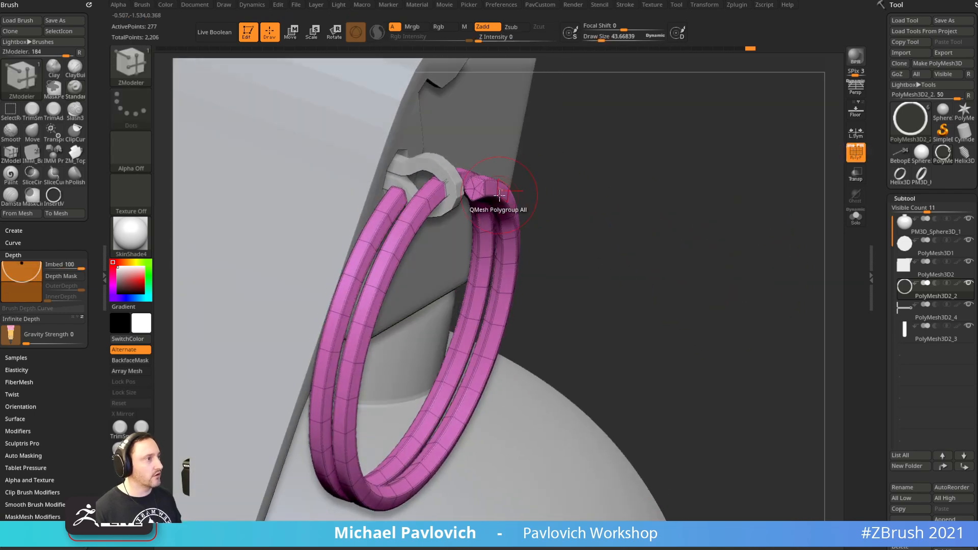
key("space")
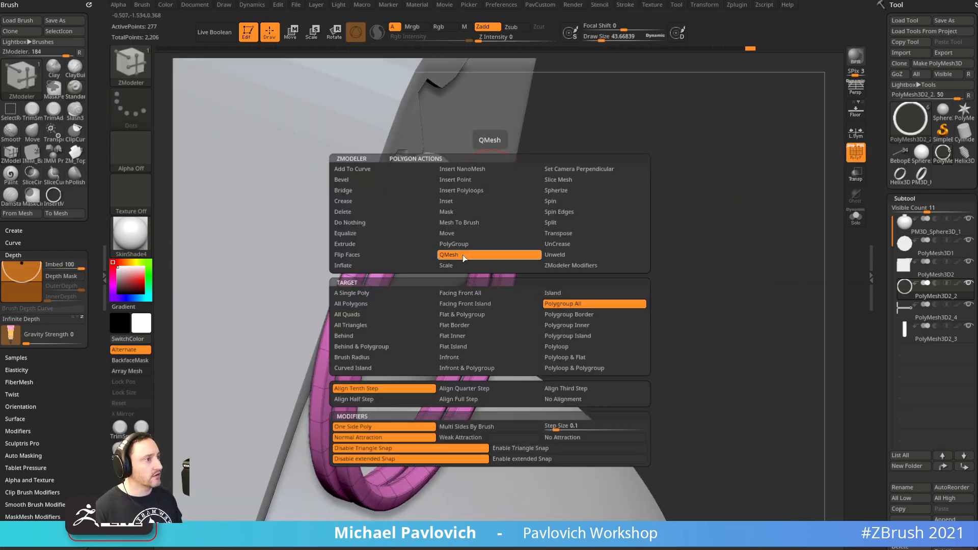
Open the PavCustom popup, scroll the Tool palette, and rotate to a front view of the ring
left_click_drag(602, 197, 663, 203)
key("2")
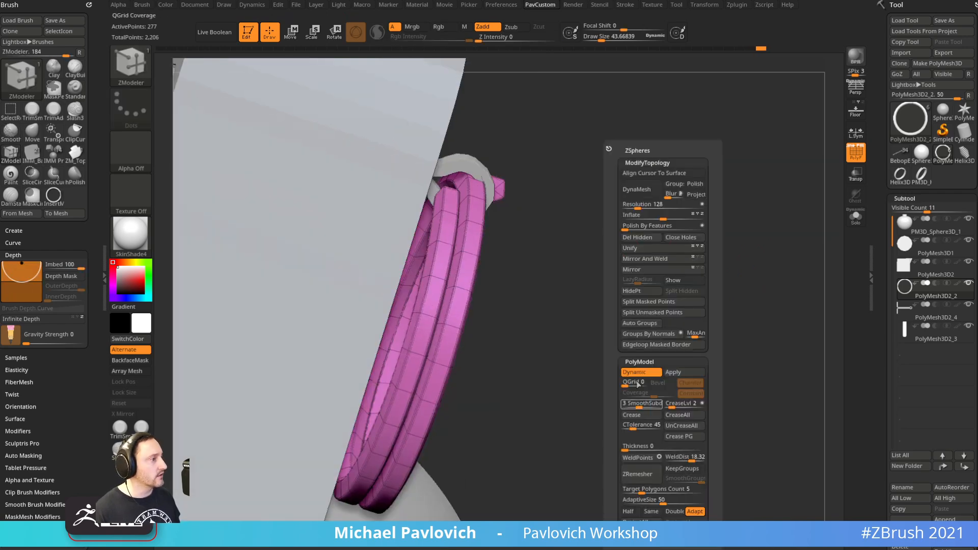
left_click_drag(888, 285, 879, 145)
scroll(897, 328, "down", 5)
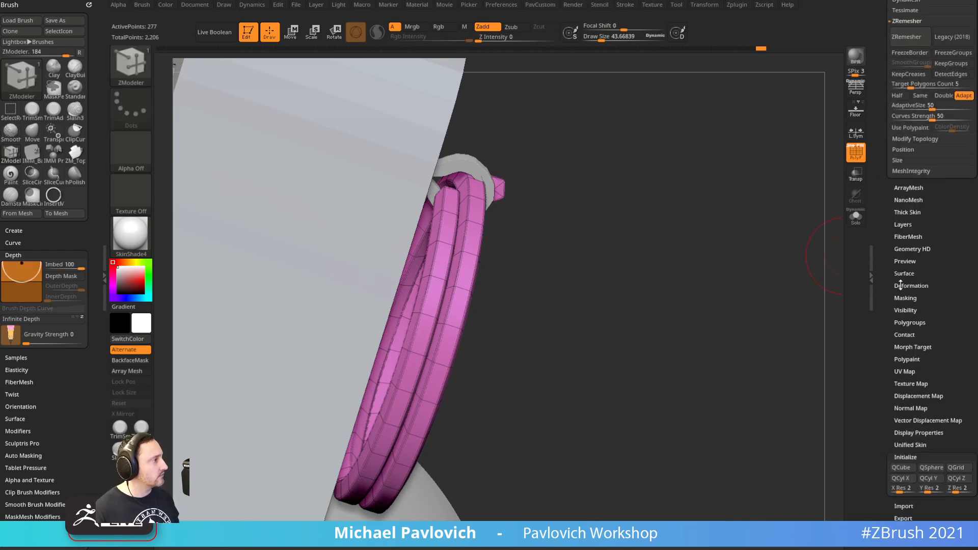
scroll(899, 284, "up", 10)
left_click_drag(764, 338, 673, 273)
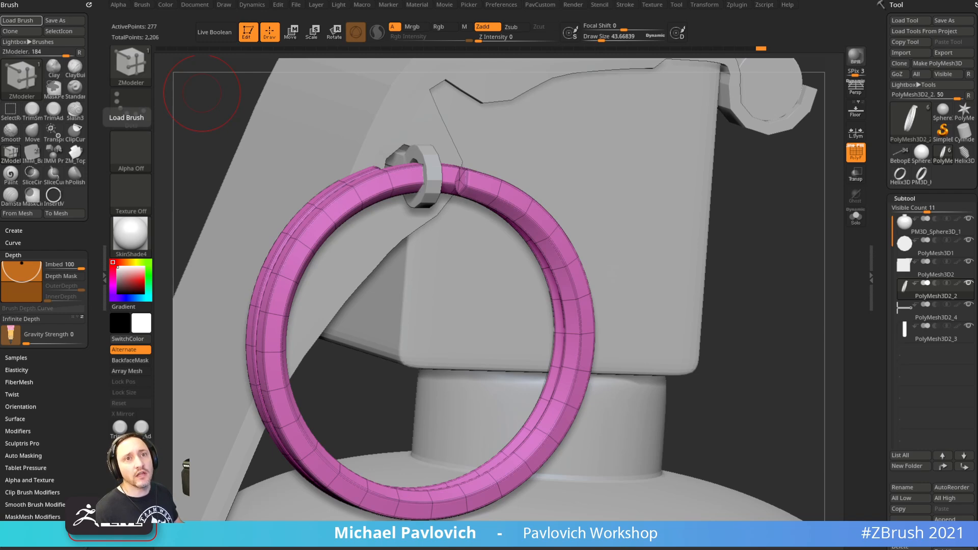
left_click_drag(714, 253, 765, 250)
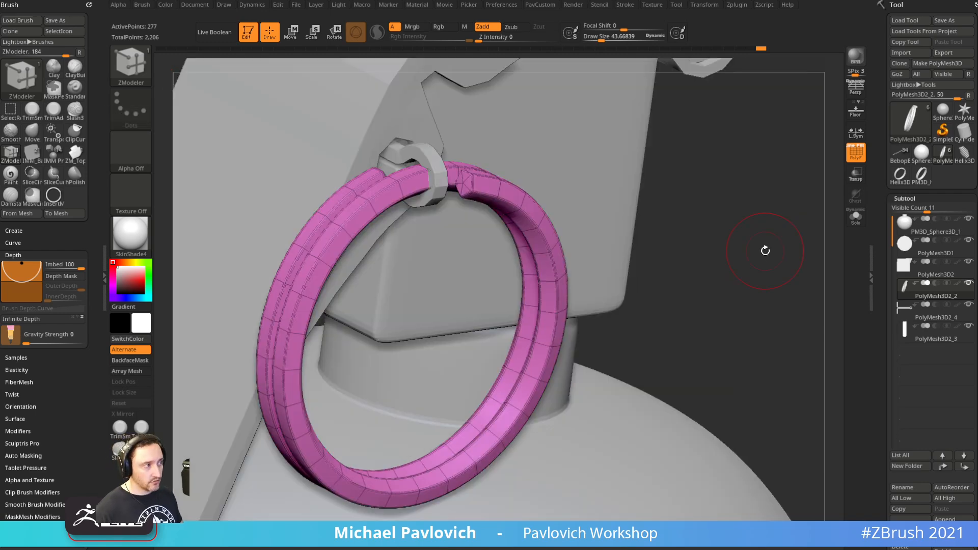
Find Female.ZPR in Lightbox's Project tab
key("comma")
left_click(252, 62)
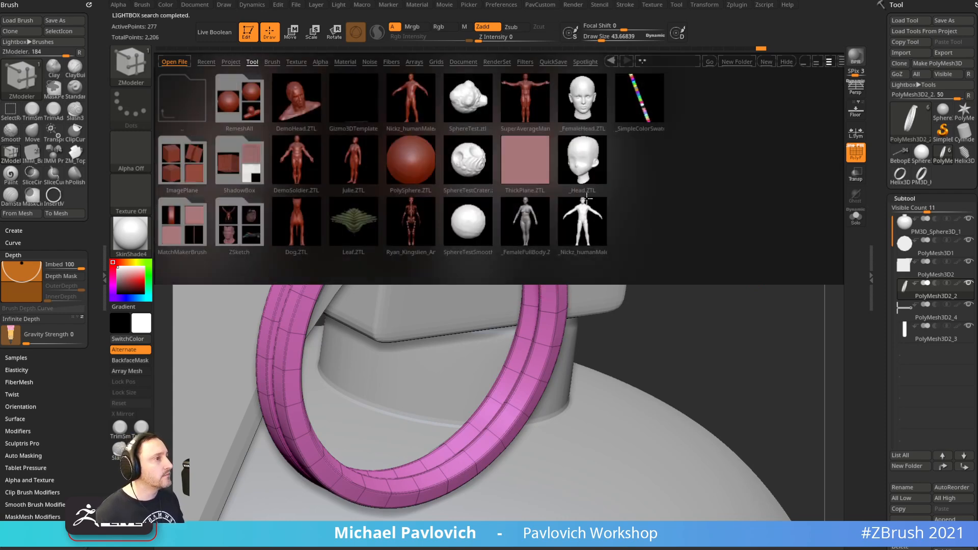
left_click(230, 62)
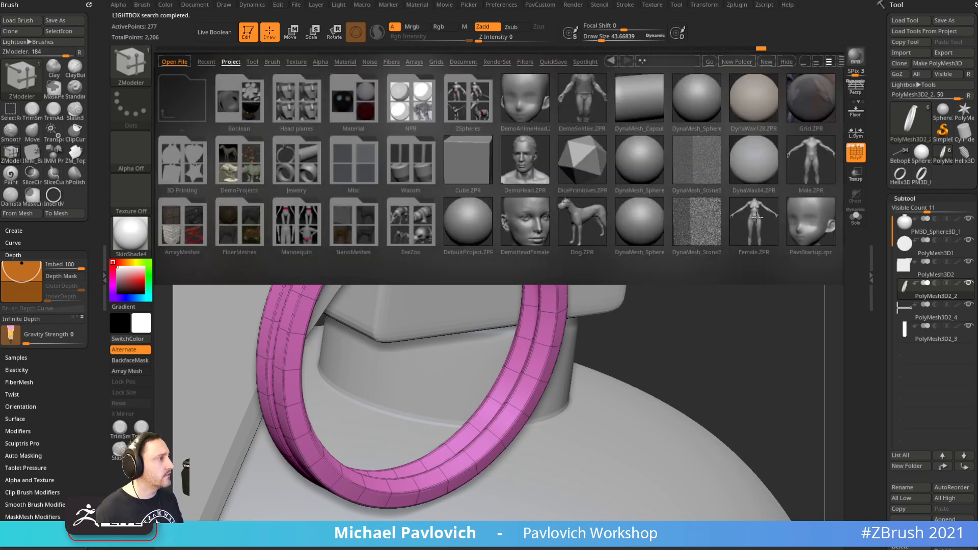
left_click(809, 162)
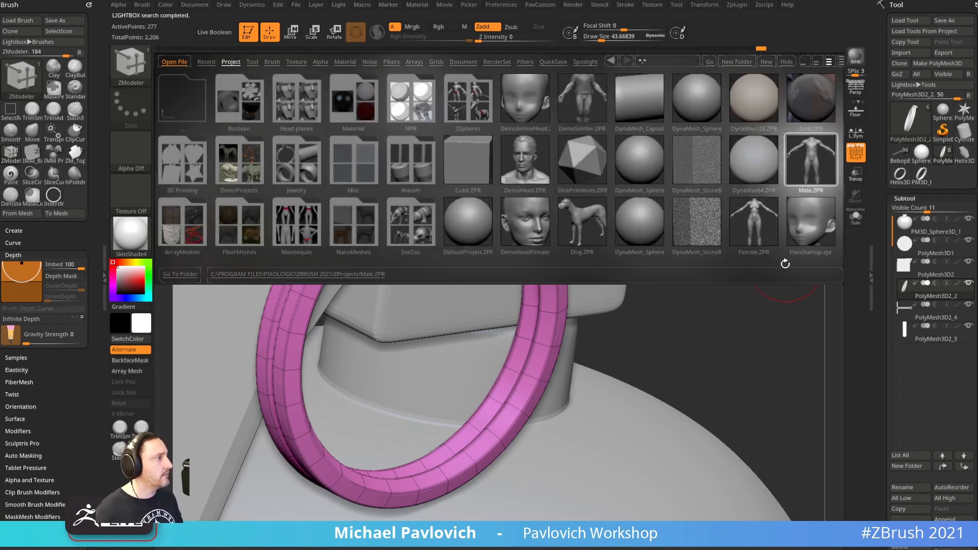
left_click(761, 208)
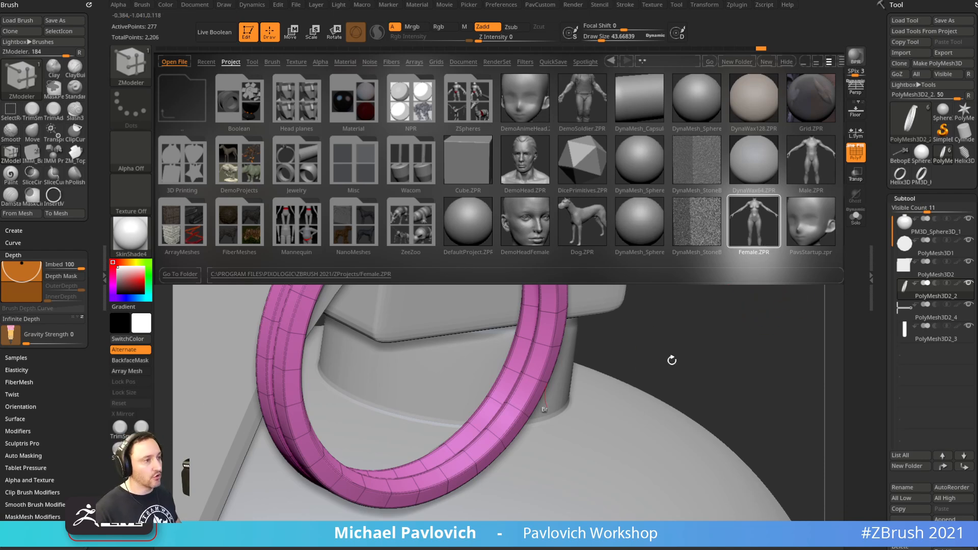
key("comma")
Load Female.ZPR from the Load Project dialog
key("s")
left_click_drag(722, 271, 709, 271)
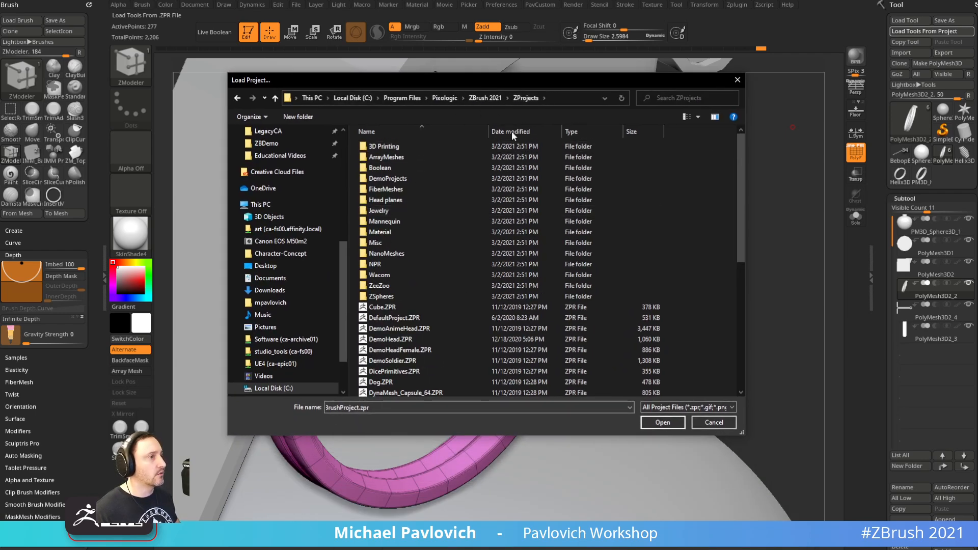
scroll(410, 267, "down", 3)
scroll(415, 274, "down", 4)
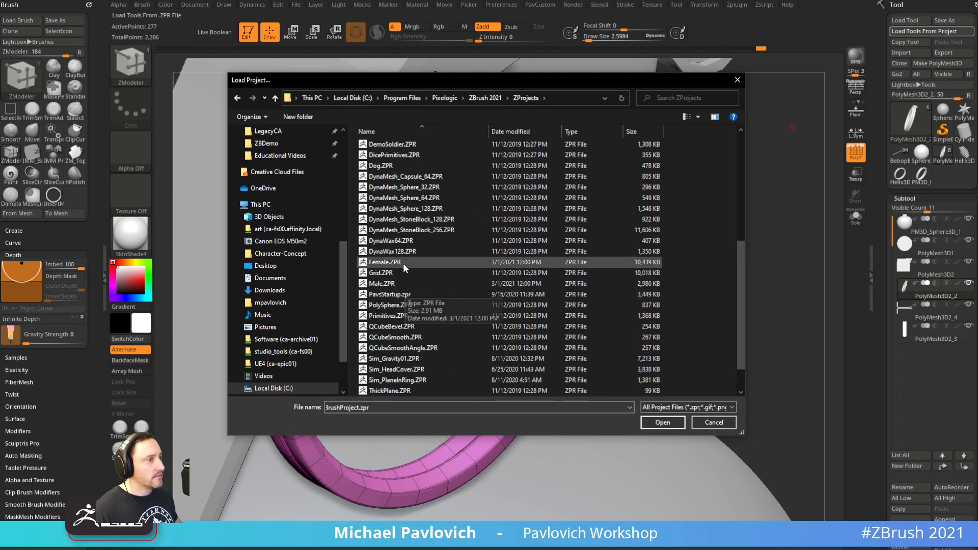
double_click(402, 262)
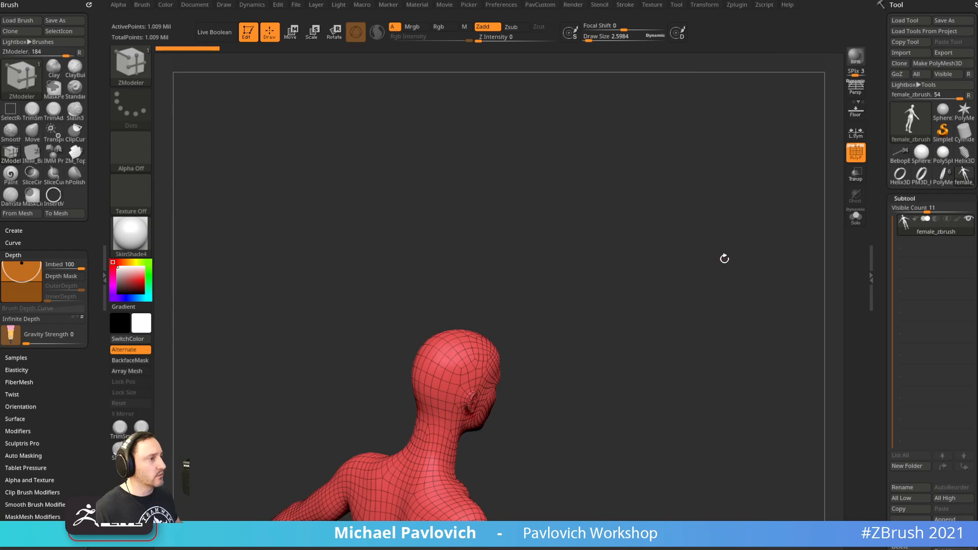
Hide the wireframe and apply StartupMaterial to the female model
key("shift+f")
left_click_drag(755, 79, 652, 133, "alt")
left_click(136, 236)
left_click(378, 225)
left_click_drag(711, 152, 736, 485, "shift")
Set the brush size to 33 and turn the head to a profile view
mouse_move(637, 188)
left_mouse_down()
mouse_move(591, 193)
mouse_move(632, 220)
left_mouse_up()
key("s")
left_click(469, 322)
key("b")
key("s")
key("t")
key("s")
mouse_move(632, 220)
left_mouse_down("alt")
mouse_move(656, 252)
mouse_move(753, 256)
mouse_move(705, 258)
left_mouse_up("alt")
Inspect under the chin and the torso with brush sizes 1.4 and 6.37
key("s")
left_click(646, 252)
mouse_move(504, 283)
left_mouse_down()
mouse_move(563, 307)
mouse_move(642, 221)
mouse_move(708, 275)
mouse_move(705, 310)
left_mouse_up()
key("s")
left_click(406, 309)
mouse_move(660, 254)
left_mouse_down()
mouse_move(669, 214)
mouse_move(723, 269)
mouse_move(675, 266)
mouse_move(683, 286)
mouse_move(739, 203)
mouse_move(815, 209)
mouse_move(787, 234)
mouse_move(707, 240)
mouse_move(680, 229)
mouse_move(729, 224)
mouse_move(744, 234)
mouse_move(720, 207)
mouse_move(810, 217)
mouse_move(780, 234)
mouse_move(764, 204)
mouse_move(786, 175)
mouse_move(718, 209)
mouse_move(720, 277)
mouse_move(694, 288)
mouse_move(696, 257)
left_mouse_up()
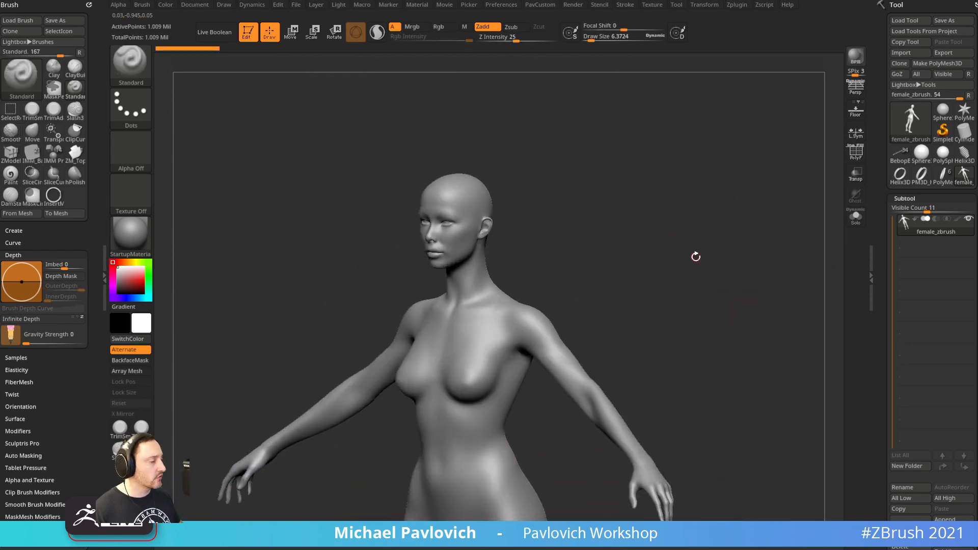
left_click_drag(751, 277, 753, 256)
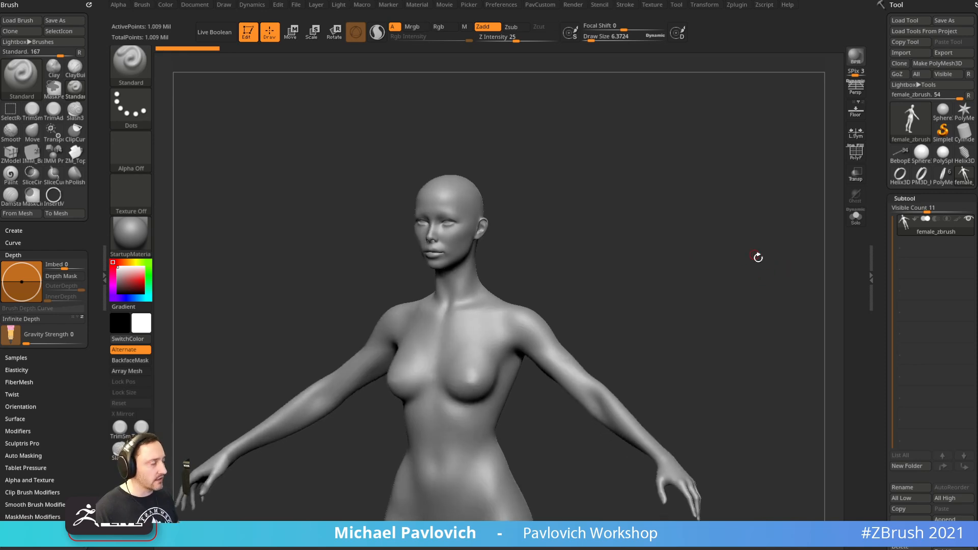
Delete the female model, switch back to the grenade tool and exit Edit mode
scroll(891, 329, "down", 2)
left_click(900, 464)
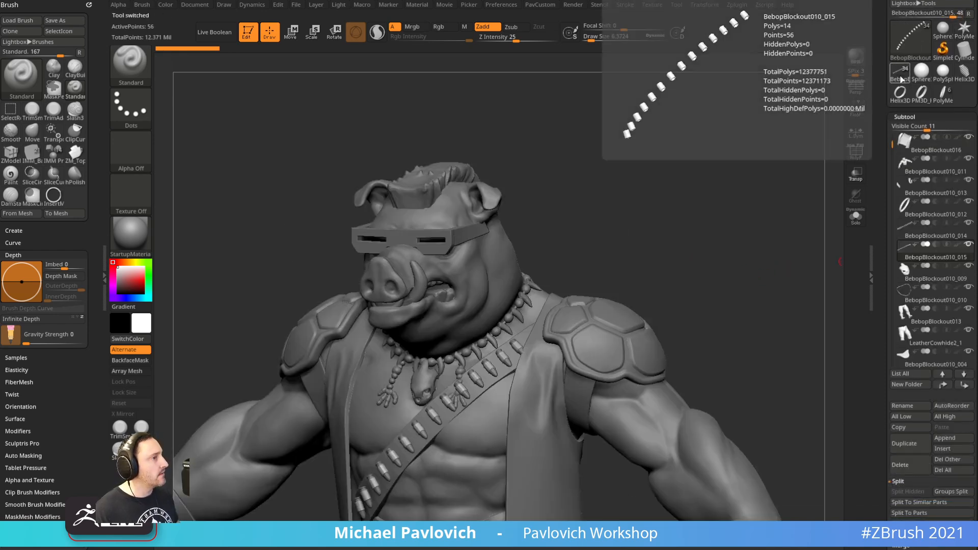
left_click(943, 94)
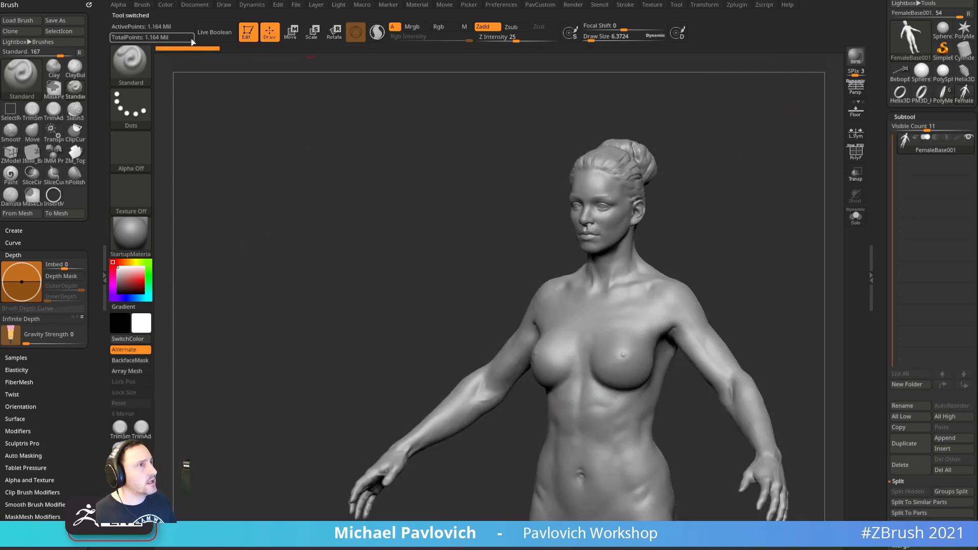
left_click(247, 32)
Clear the canvas, draw PolyMesh3D2_2 onto it and enter Edit mode
key("ctrl+n")
key("s")
left_click_drag(686, 208, 677, 209)
left_click(903, 74)
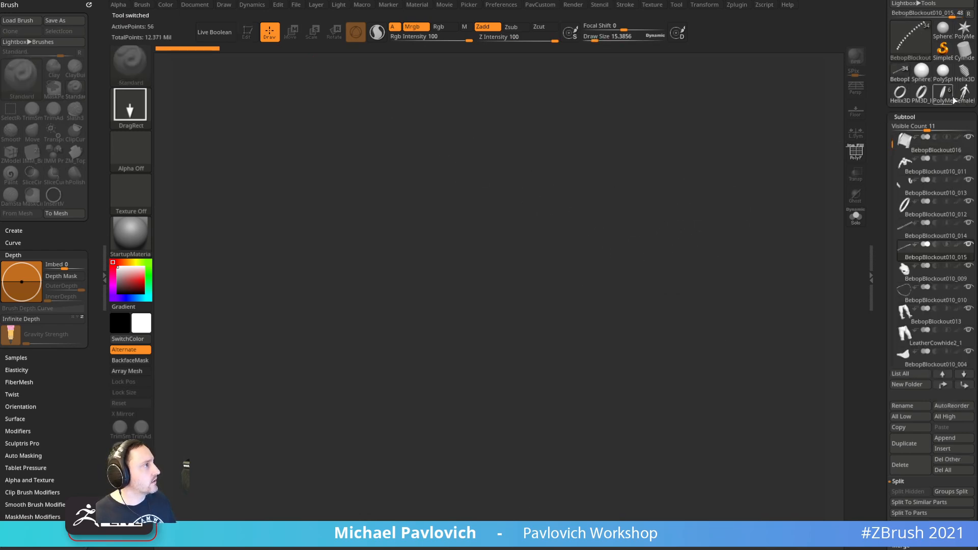
left_click(942, 93)
left_click_drag(538, 336, 306, 203)
left_click(248, 33)
Turn the grenade upright into a side, then three-quarter, view
right_click_drag(530, 134, 532, 465)
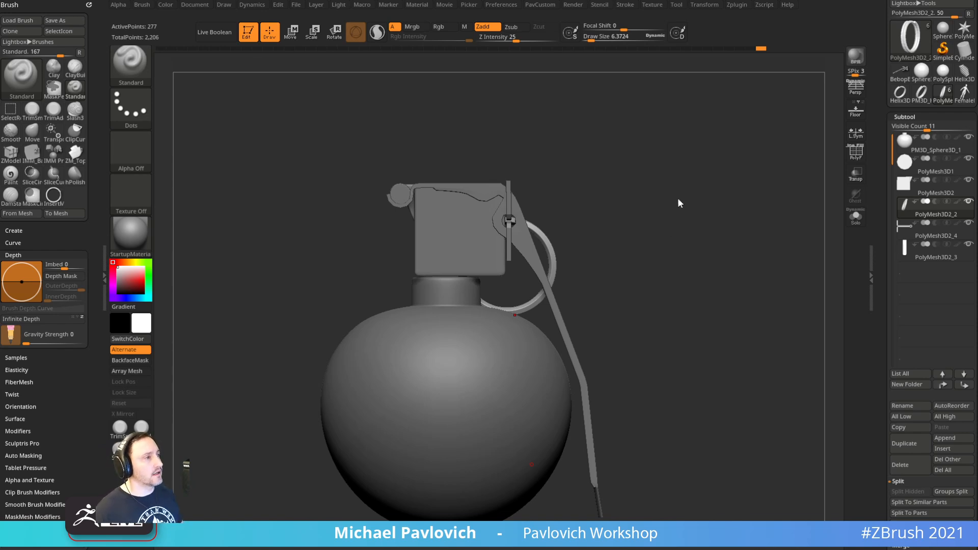
left_click_drag(686, 195, 694, 198)
key("s")
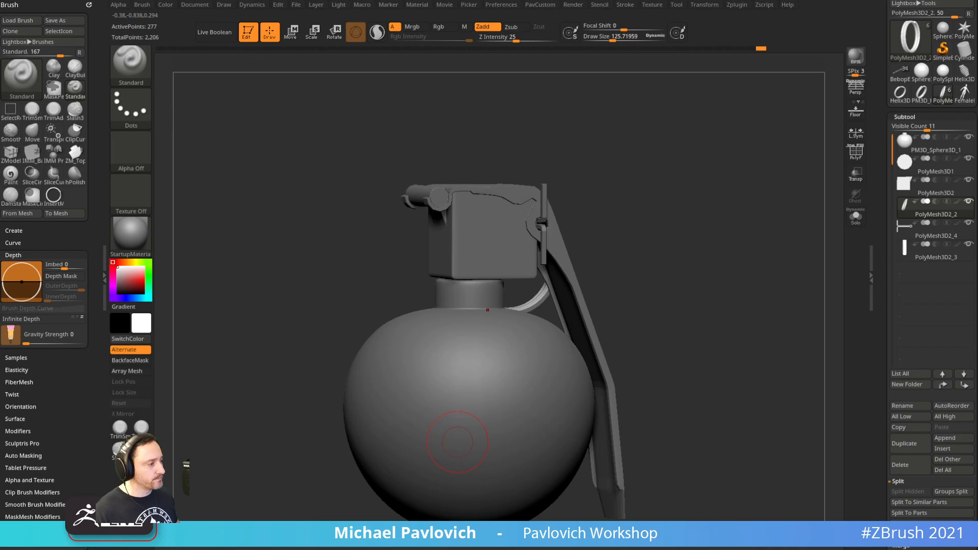
key("alt+Tab")
scroll(648, 270, "down", 10)
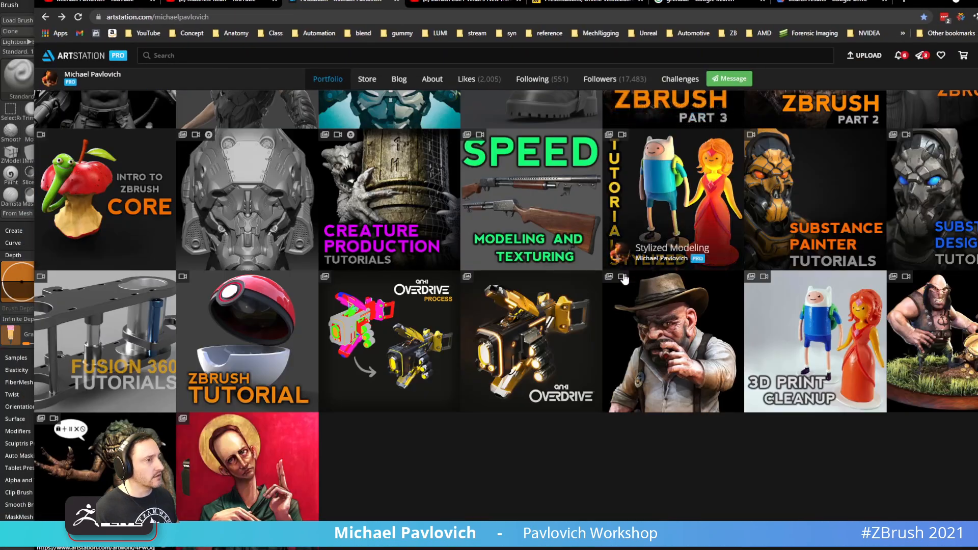
left_click(96, 314)
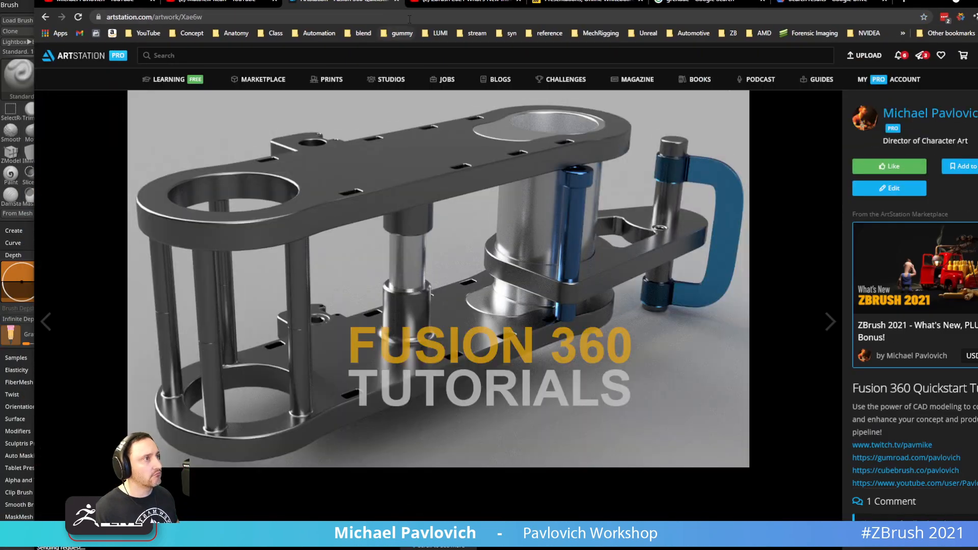
left_click(410, 17)
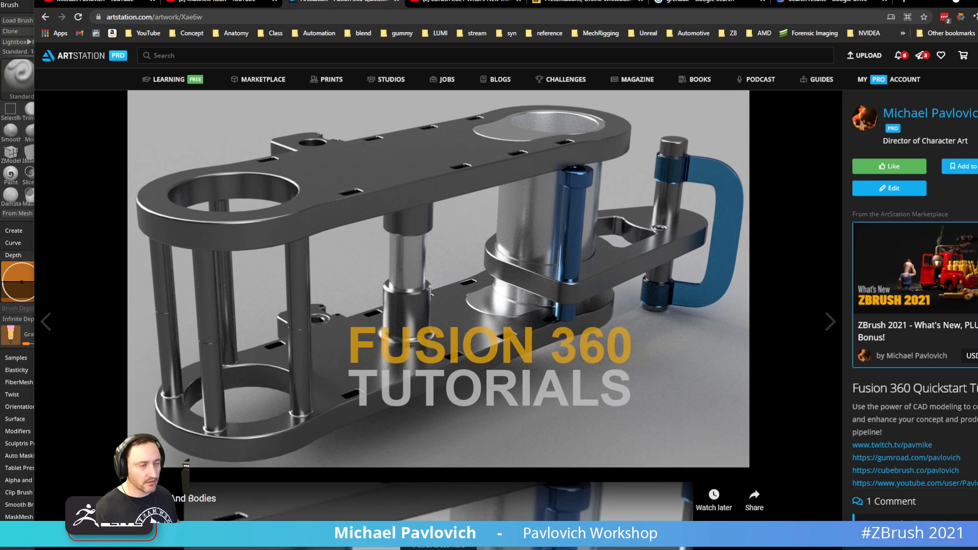
key("alt+Tab")
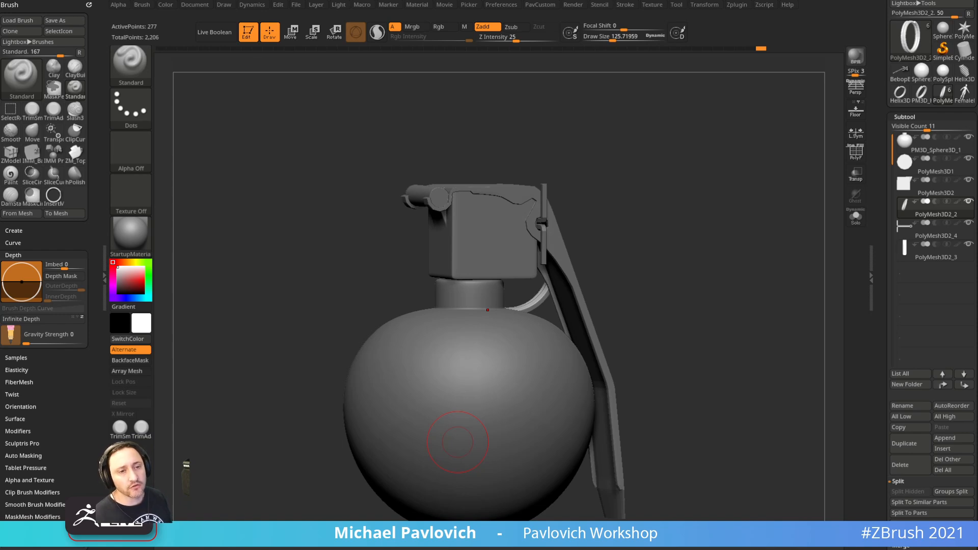
Make the pull ring the active subtool and zoom in on it
left_click_drag(654, 168, 587, 216)
left_click(482, 256, "alt")
mouse_move(657, 194)
left_mouse_down("shift")
mouse_move(600, 184)
mouse_move(606, 203)
left_mouse_up("shift")
key("s")
left_click_drag(546, 246, 533, 247)
left_click(533, 247, "alt")
mouse_move(640, 190)
left_mouse_down()
mouse_move(562, 209)
mouse_move(585, 192)
mouse_move(640, 205)
mouse_move(527, 247)
left_mouse_up()
key("s")
left_click_drag(688, 231, 632, 265, "alt")
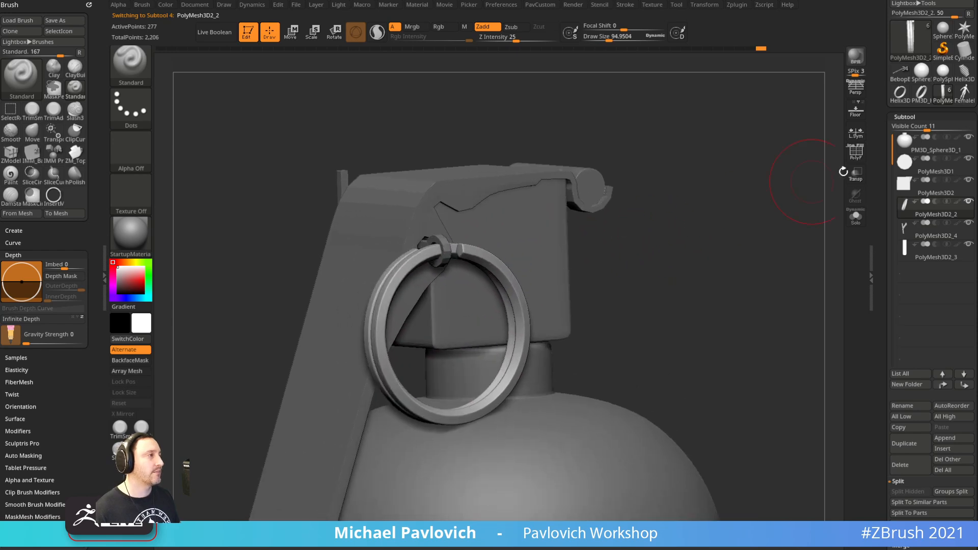
Show the pull ring's polygon wireframe and inspect it from the side
key("shift+f")
left_click_drag(831, 164, 732, 218, "alt")
key("s")
left_click_drag(520, 289, 508, 286)
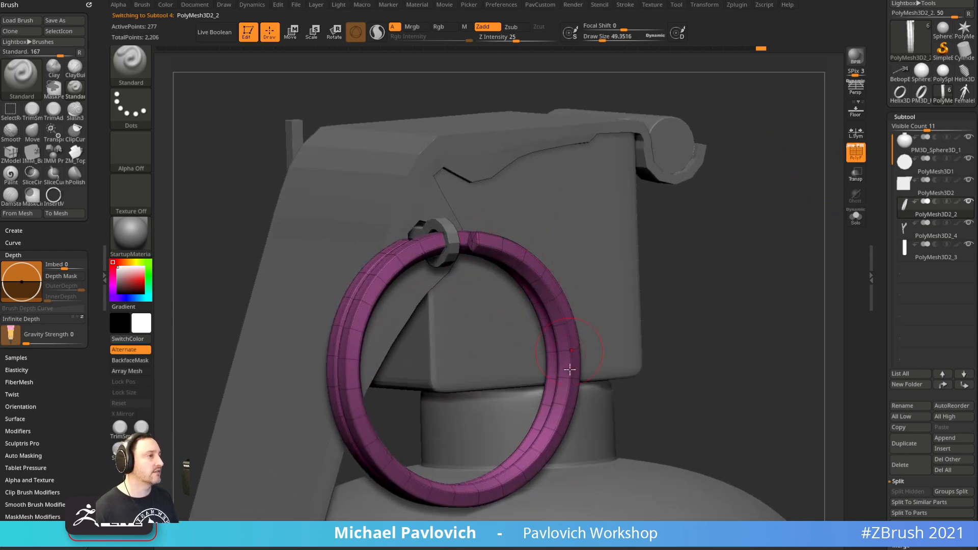
mouse_move(685, 278)
left_mouse_down("alt")
mouse_move(705, 227)
mouse_move(709, 235)
mouse_move(686, 236)
left_mouse_up("alt")
key("s")
left_click(702, 232)
key("s")
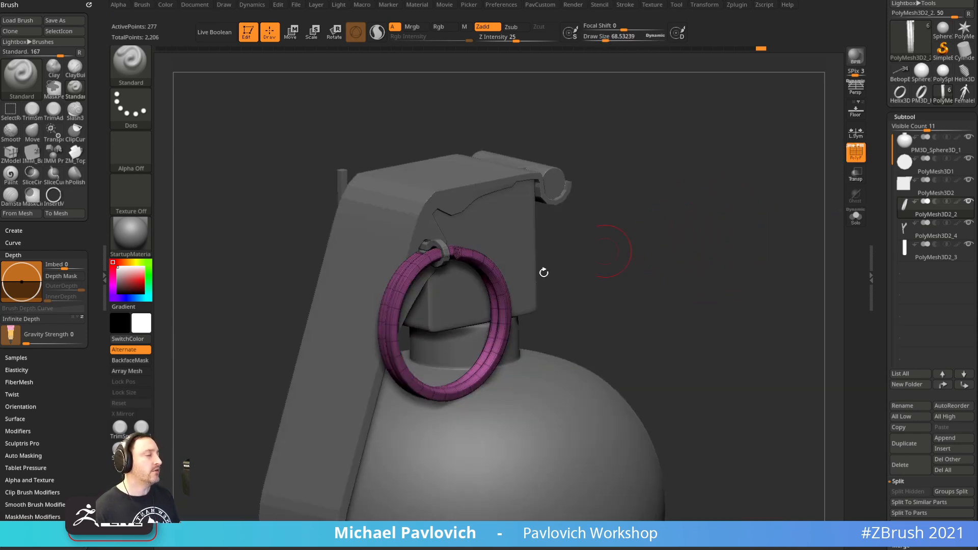
left_click_drag(600, 290, 610, 289, "shift")
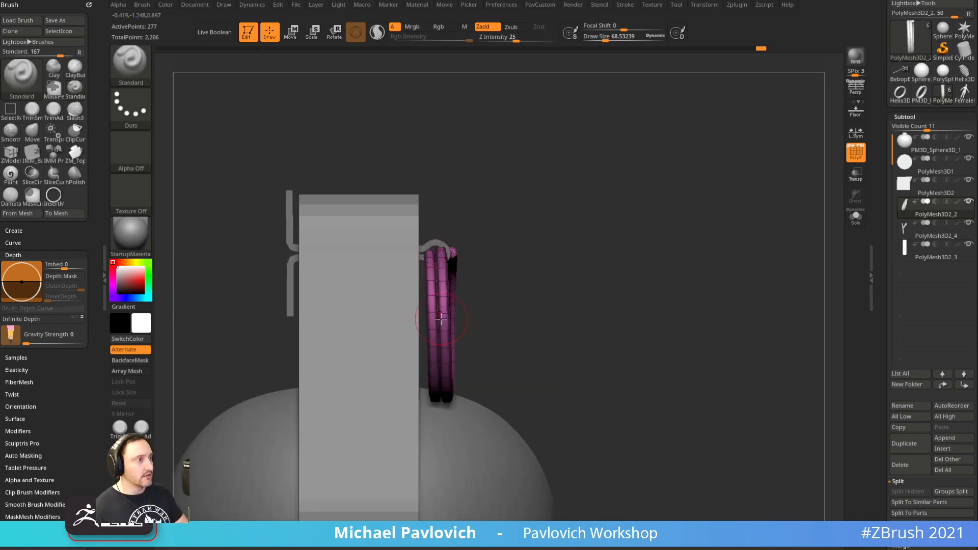
left_click_drag(511, 260, 552, 271, "alt")
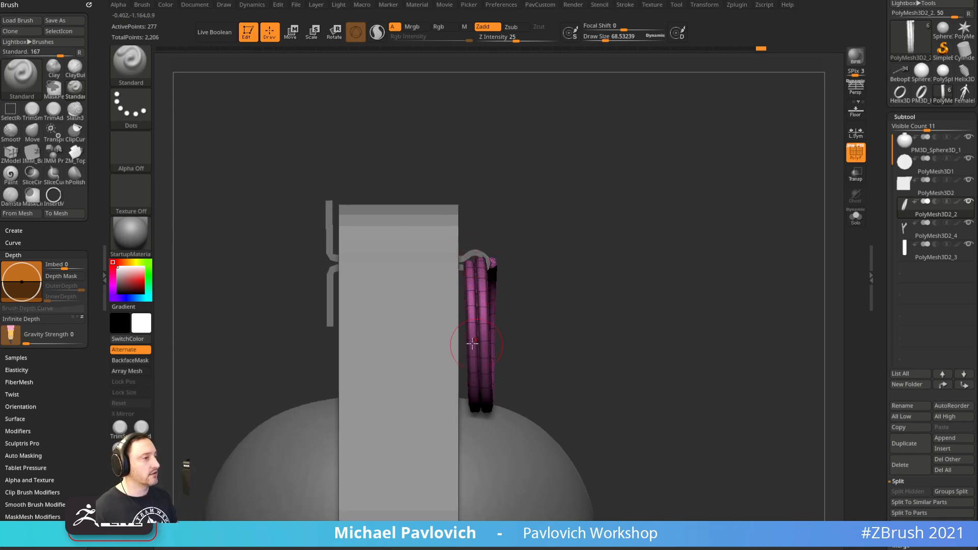
left_click_drag(614, 240, 590, 222)
Test a 13-degree rotation of the pull ring with the gizmo, then undo it
key("w")
left_click_drag(600, 157, 627, 174, "shift")
mouse_move(515, 228)
left_mouse_down()
mouse_move(505, 215)
mouse_move(510, 236)
left_mouse_up()
key("ctrl+z")
Return to sculpting, view the ring face-on and drag the YouTube window over ZBrush
key("q")
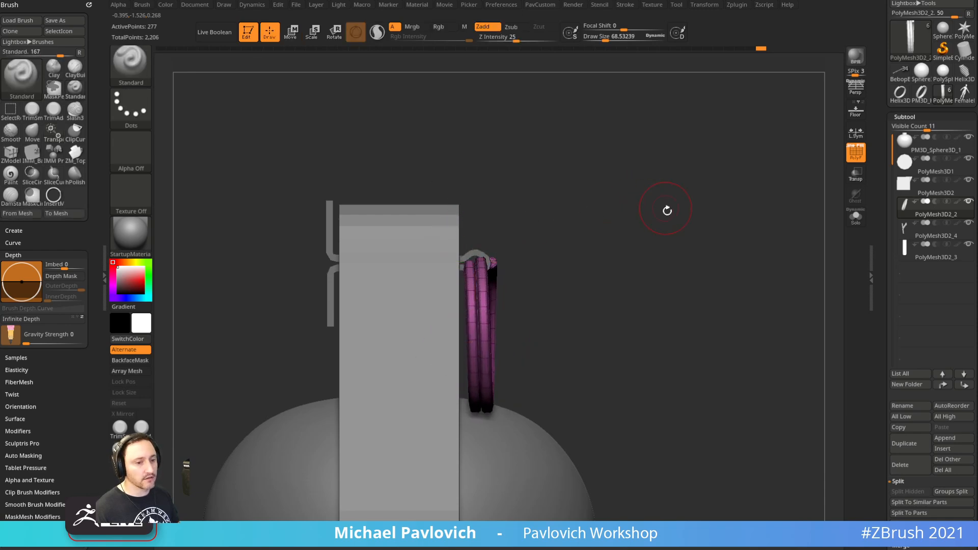
left_click_drag(663, 207, 591, 213)
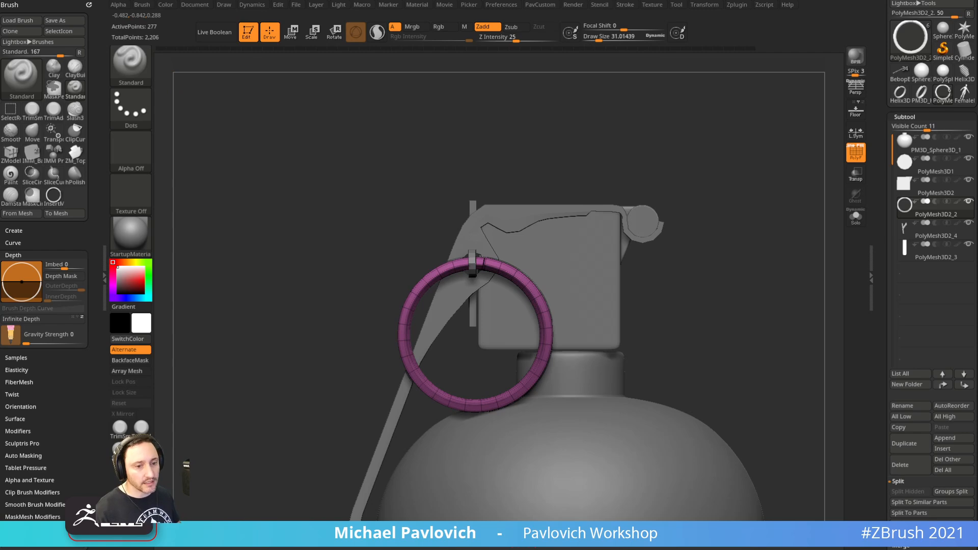
left_click_drag(851, 0, 858, 91)
Search the channel for 'rigid' and open the MicroPoly Fake Rigid Body Simulation video
left_click(597, 209)
type("infinite")
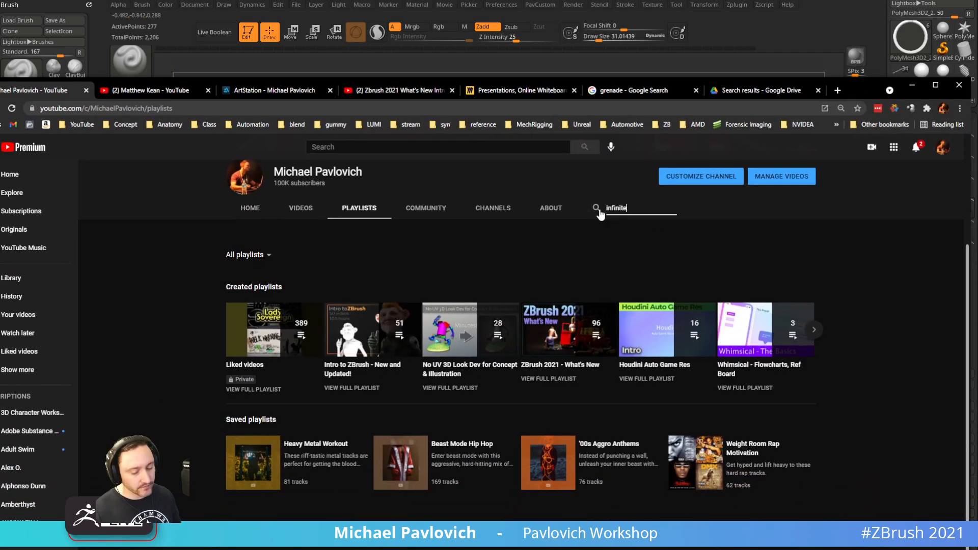
type("rigid")
key("Return")
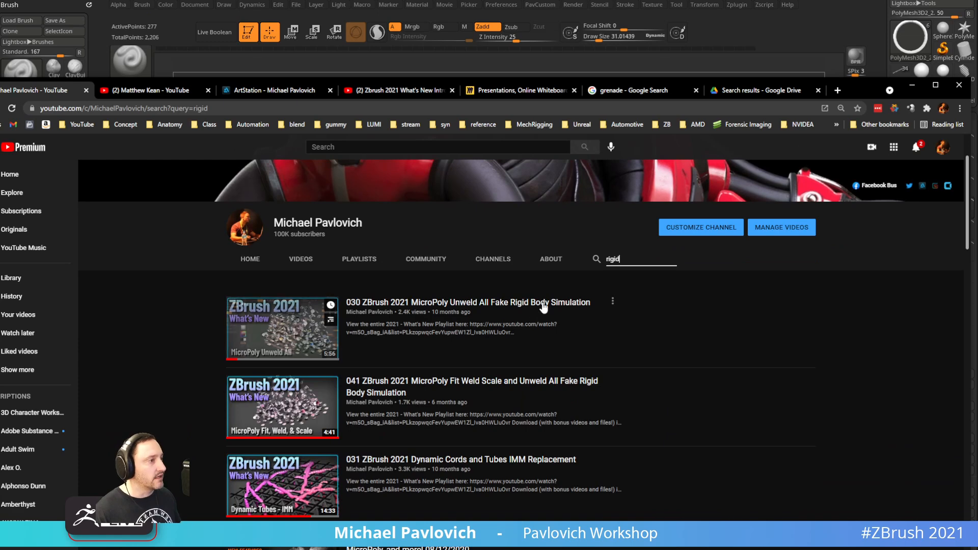
left_click(544, 305)
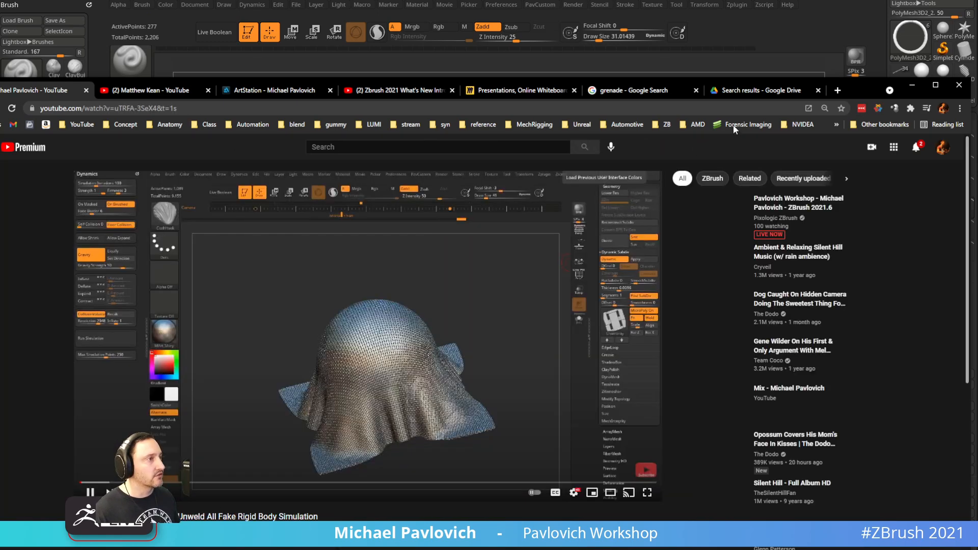
left_click_drag(859, 87, 872, 0)
Skim the video's timeline from 1:33 through the rigid-body part to about 5:18
left_click(244, 368)
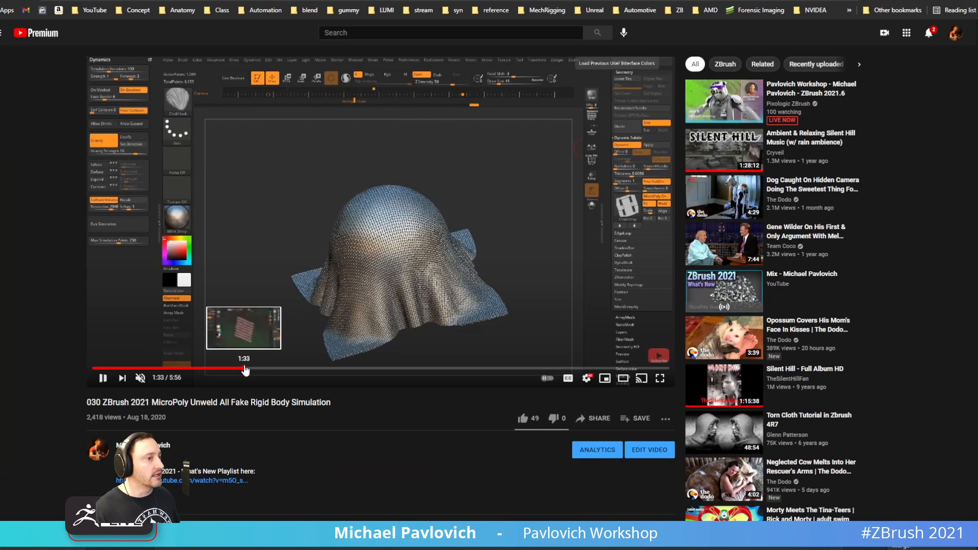
left_click(312, 368)
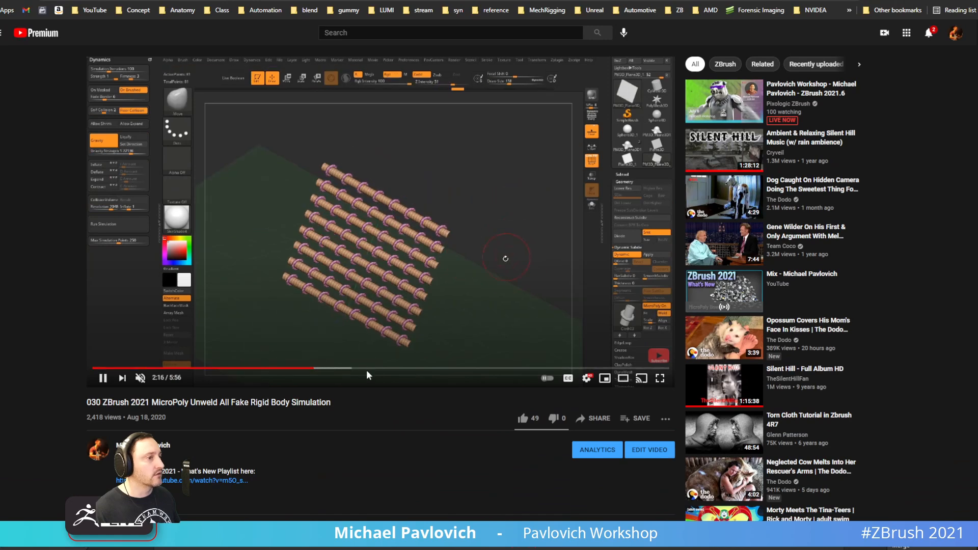
left_click(382, 368)
left_click(407, 369)
left_click(459, 369)
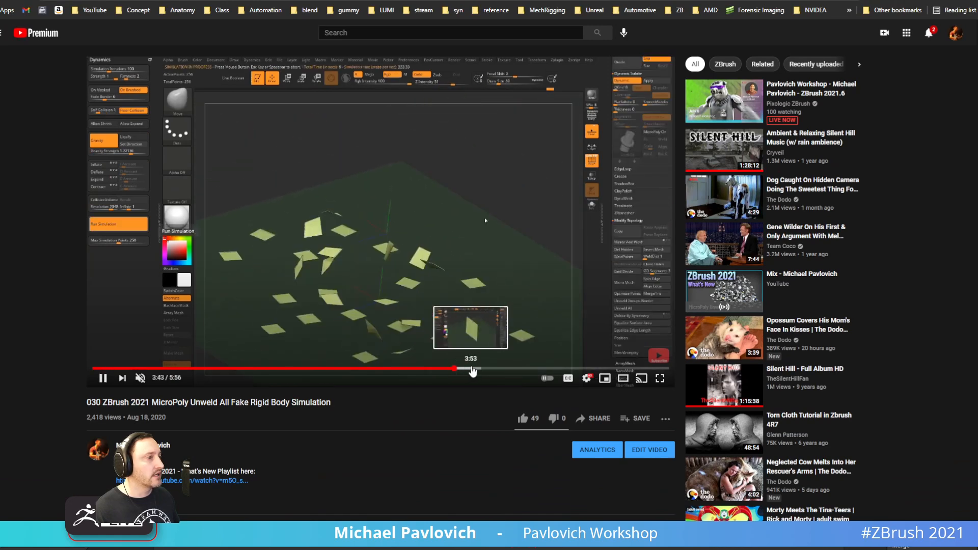
left_click(471, 369)
left_click(509, 369)
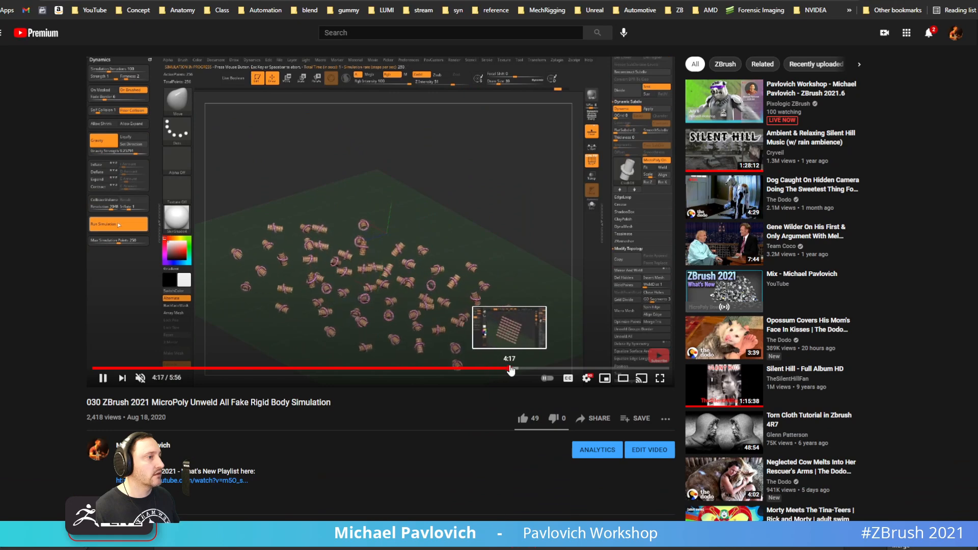
left_click(524, 369)
left_click(554, 369)
left_click(570, 369)
left_click(589, 369)
left_click(607, 369)
Review the logo mesh, simulation and rivet plane parts in theater mode, then return to ZBrush
left_click(623, 378)
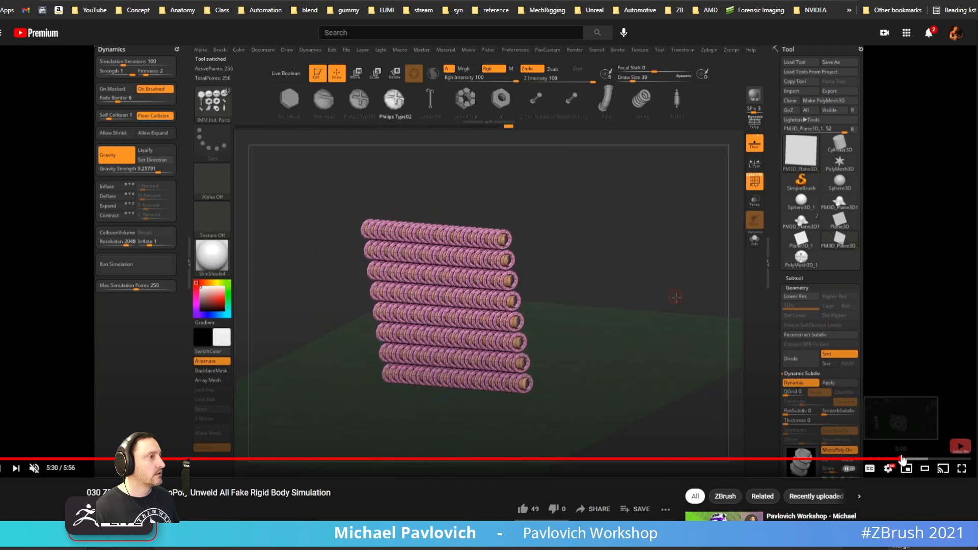
left_click(911, 461)
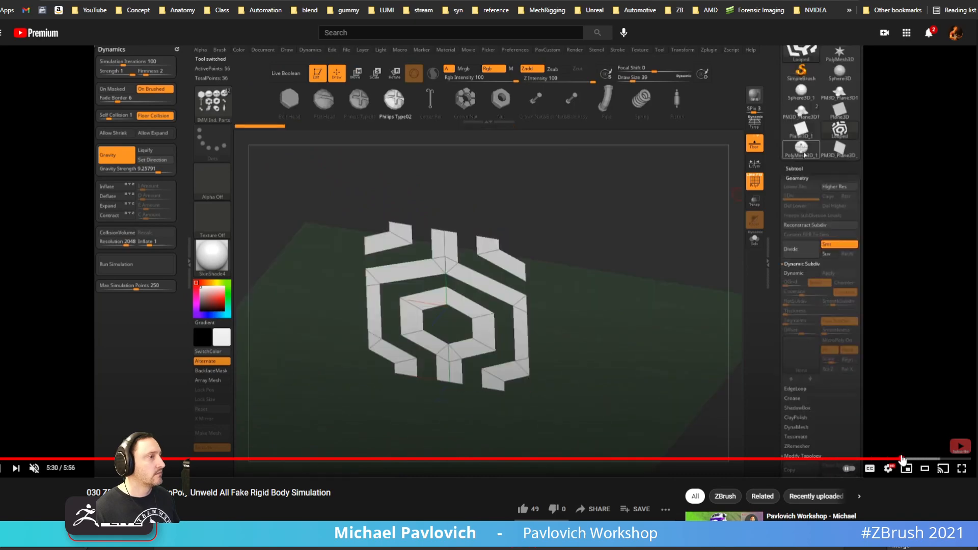
left_click(940, 462)
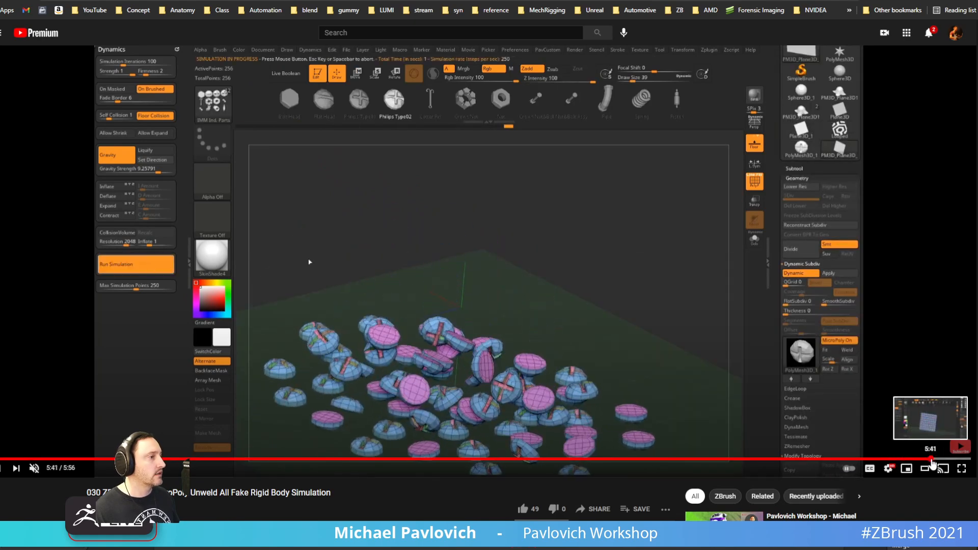
left_click(931, 462)
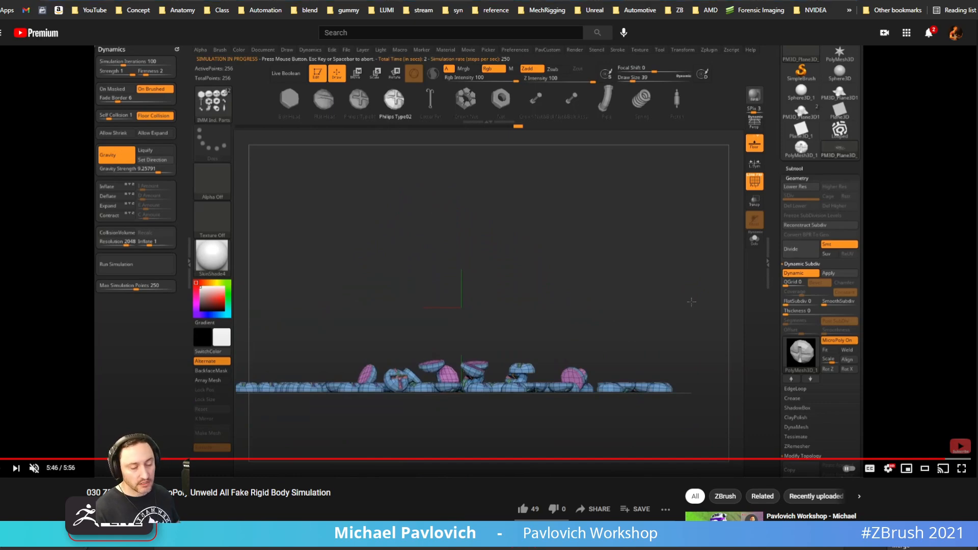
key("alt+Tab")
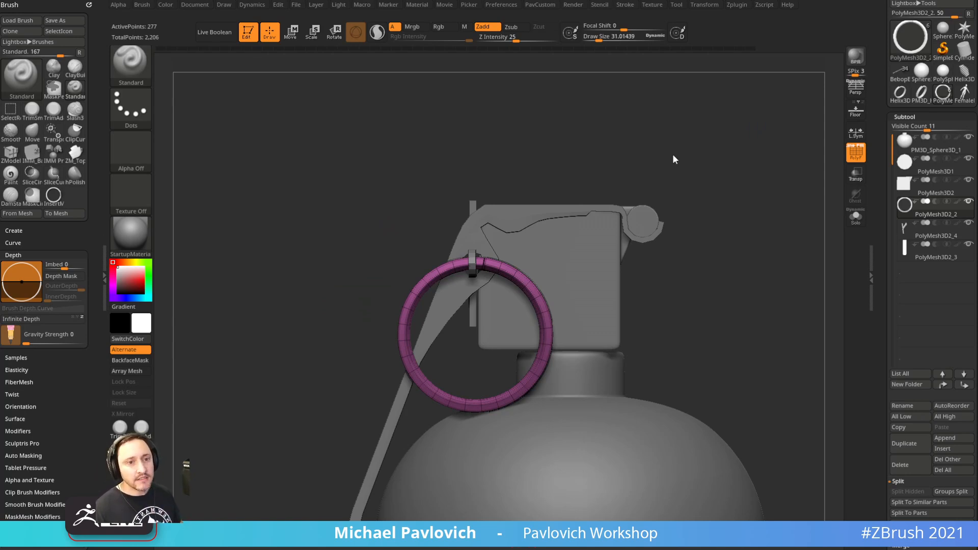
Hide the ring's wireframe, zoom to its loop and edit the Deformation Rotate value as ZBrush crashes
left_click_drag(709, 219, 781, 319)
key("shift+f")
key("2")
left_click(877, 374)
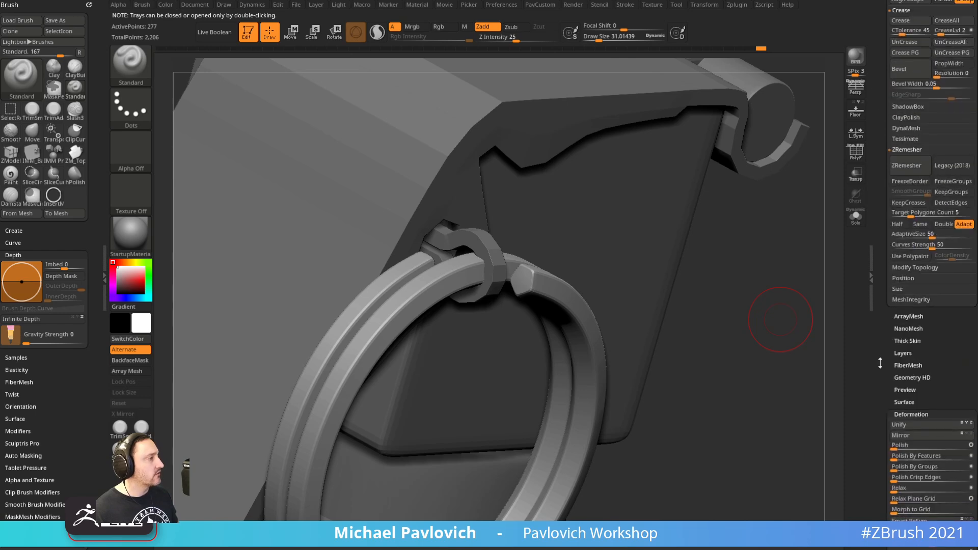
left_click_drag(879, 362, 879, 169)
left_click(901, 361)
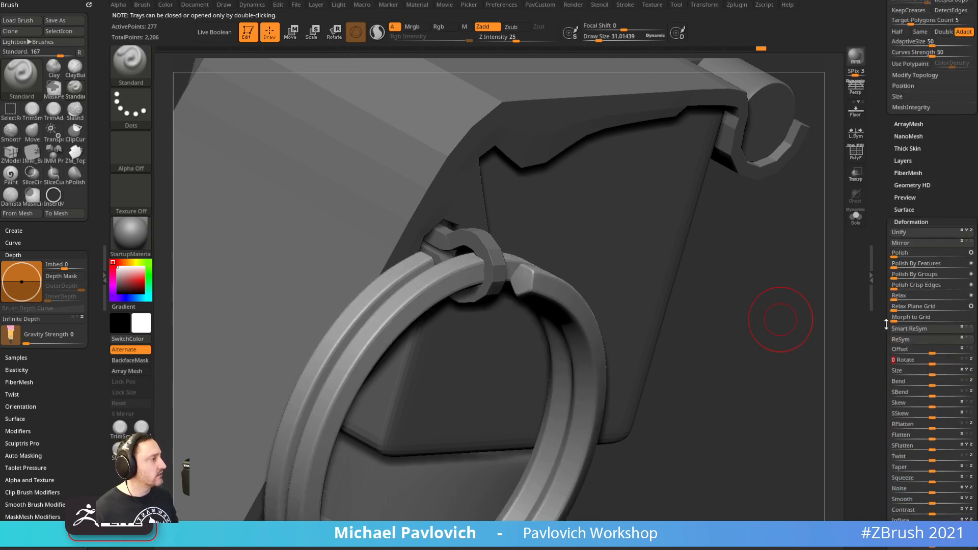
left_click_drag(883, 364, 883, 151)
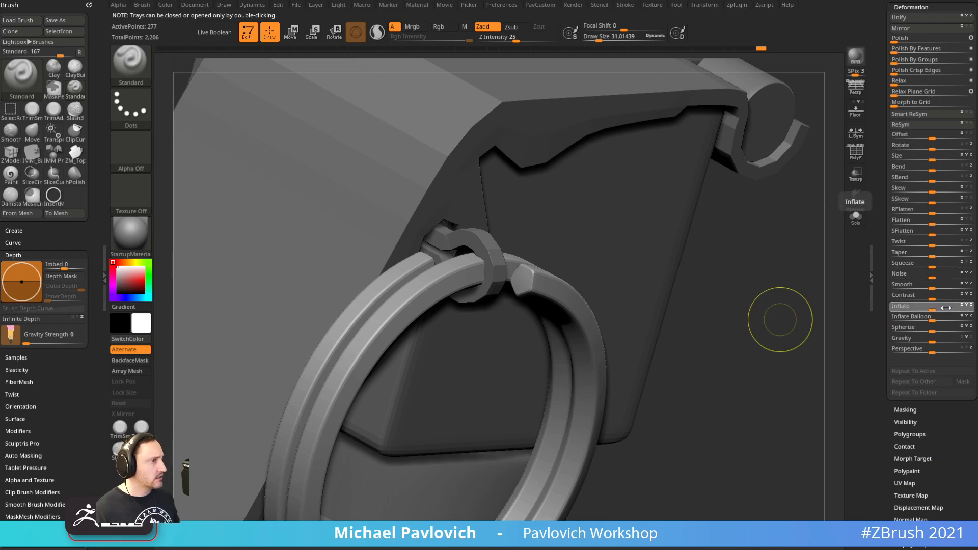
key("alt+Tab")
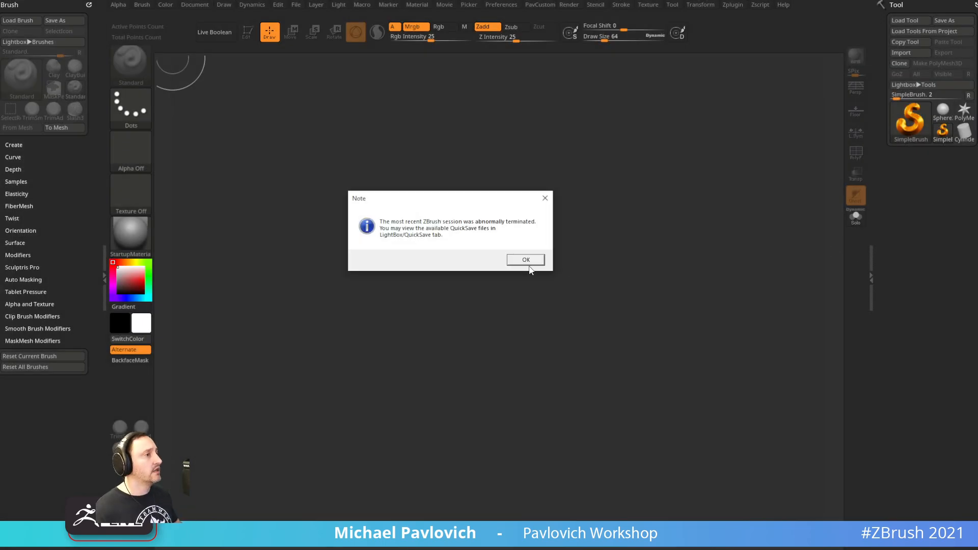
Restore the QS_3890.zpr quicksave from Lightbox and look over the ring and grenade models
left_click(526, 260)
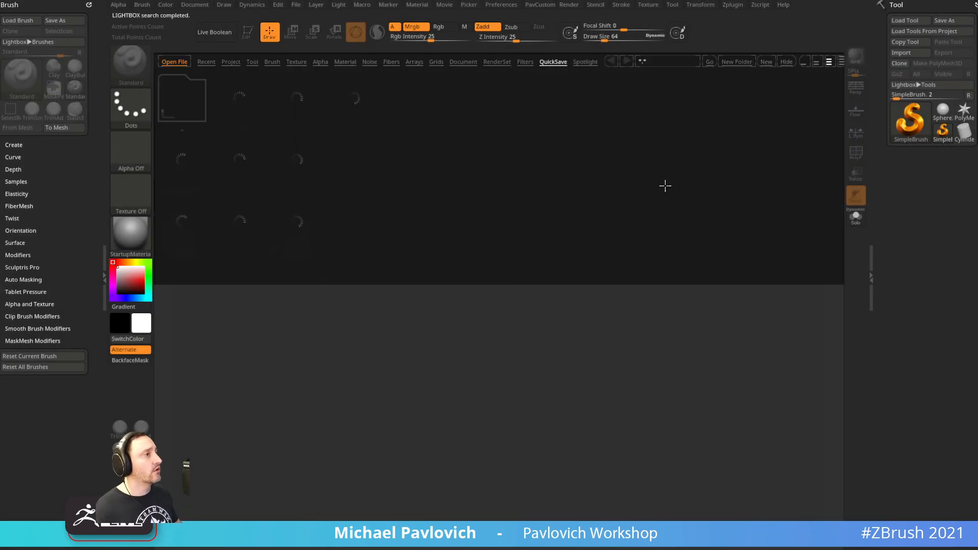
double_click(373, 103)
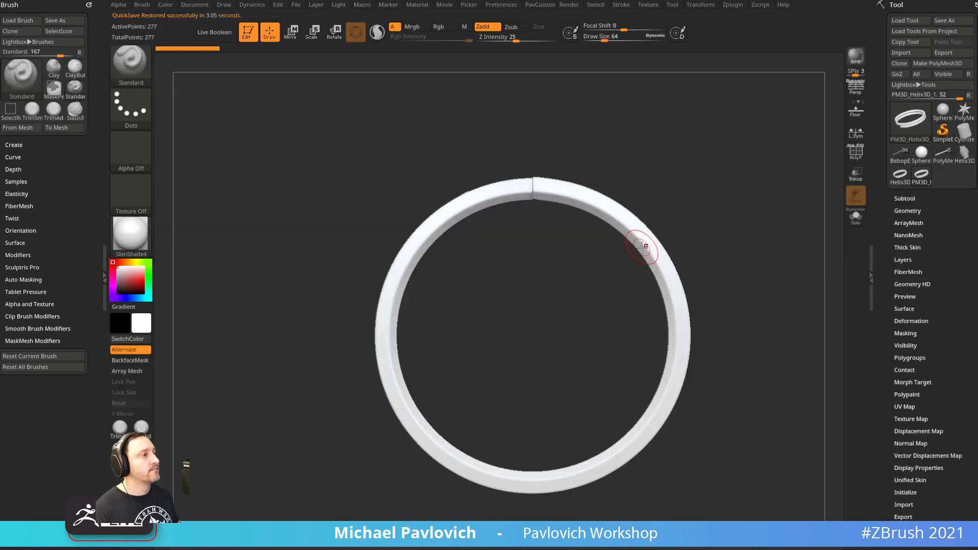
left_click_drag(747, 248, 837, 205)
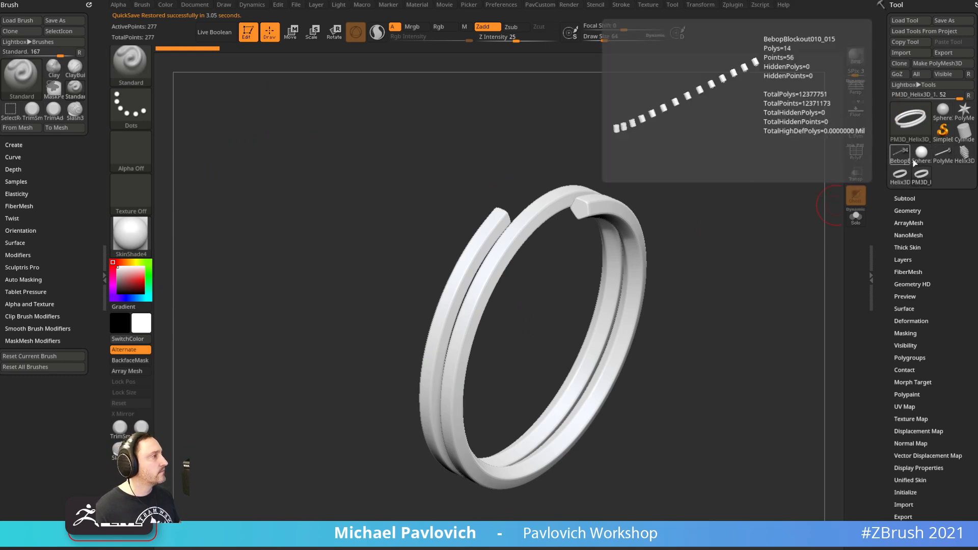
left_click(944, 155)
left_click_drag(731, 167, 778, 174)
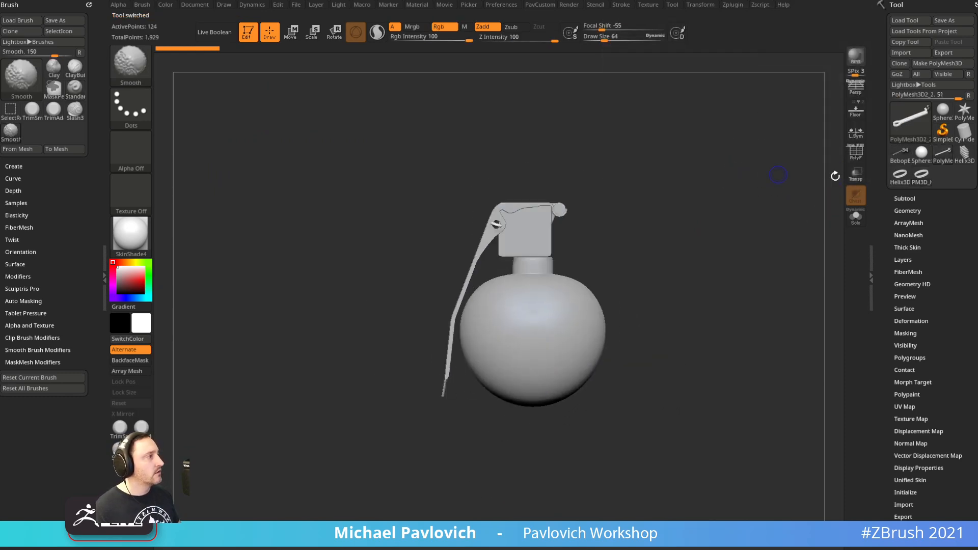
Make the helix ring mesh a New InsertMesh brush
left_click(921, 176)
key("f")
left_click_drag(791, 244, 725, 255, "shift")
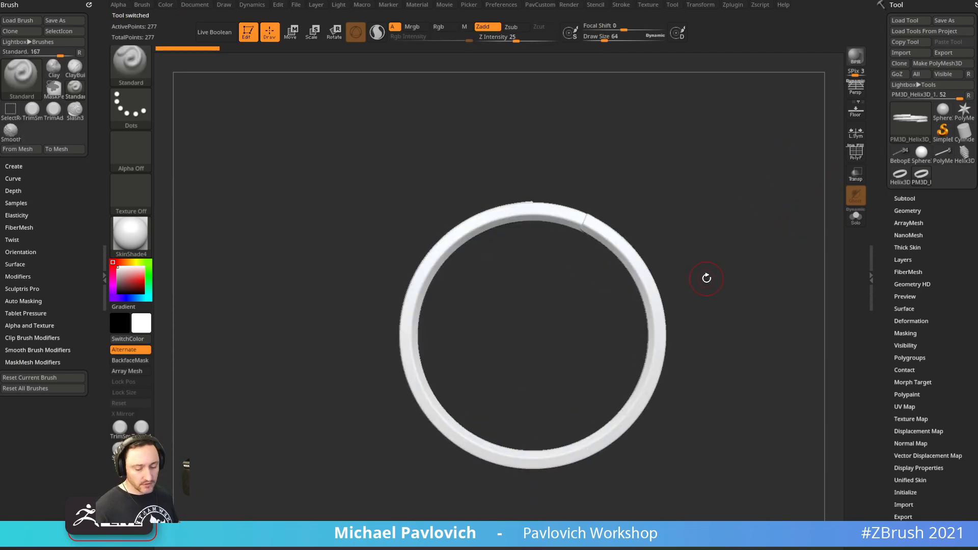
key("b")
left_click(447, 524)
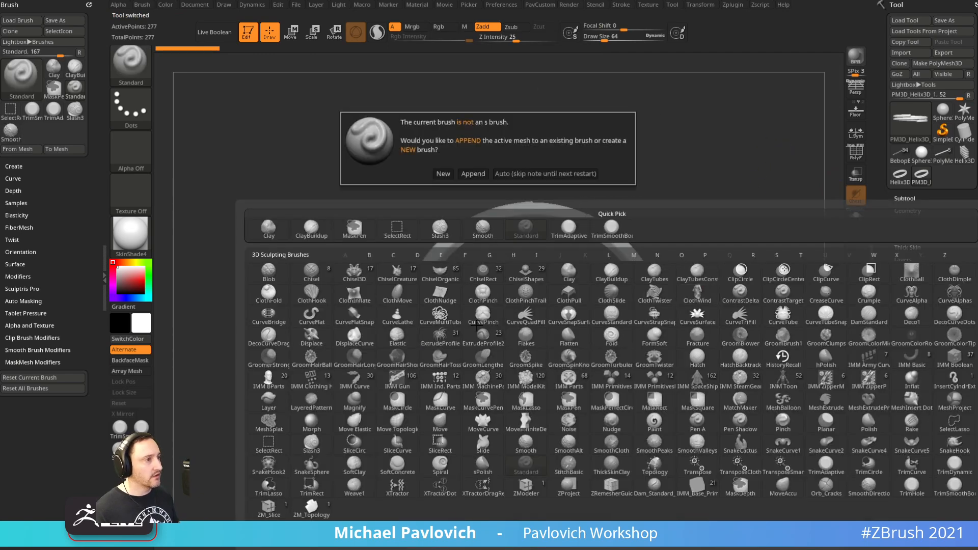
left_click(444, 173)
Insert the ring onto the grenade's lever and split it into its own subtool
left_click(901, 155)
left_click(942, 155)
left_click_drag(764, 272, 798, 305)
left_click_drag(798, 265, 823, 472, "alt")
left_click_drag(465, 280, 554, 279)
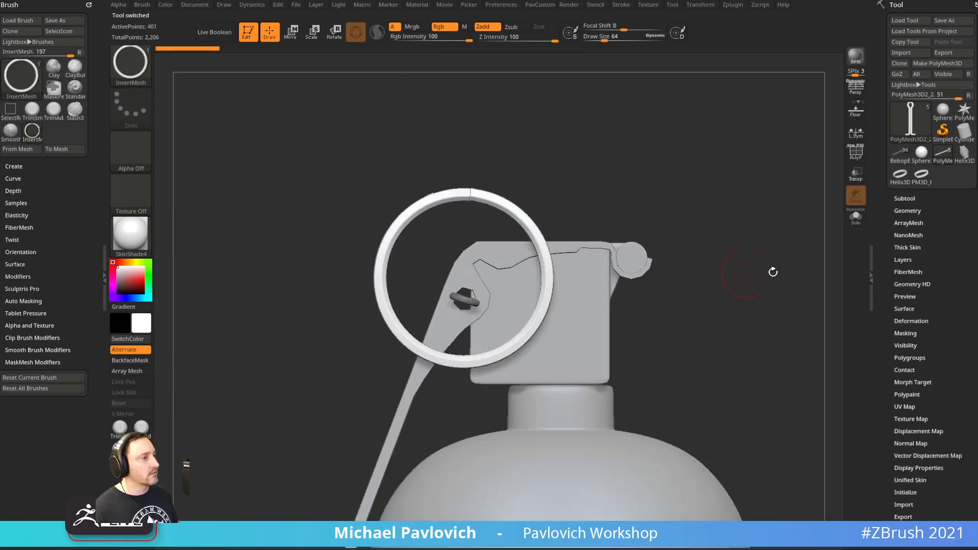
key("grave")
left_click(773, 312)
Move the ring down to the pin and scale it around the pin's centre with the gizmo
key("w")
left_click_drag(515, 240, 513, 342)
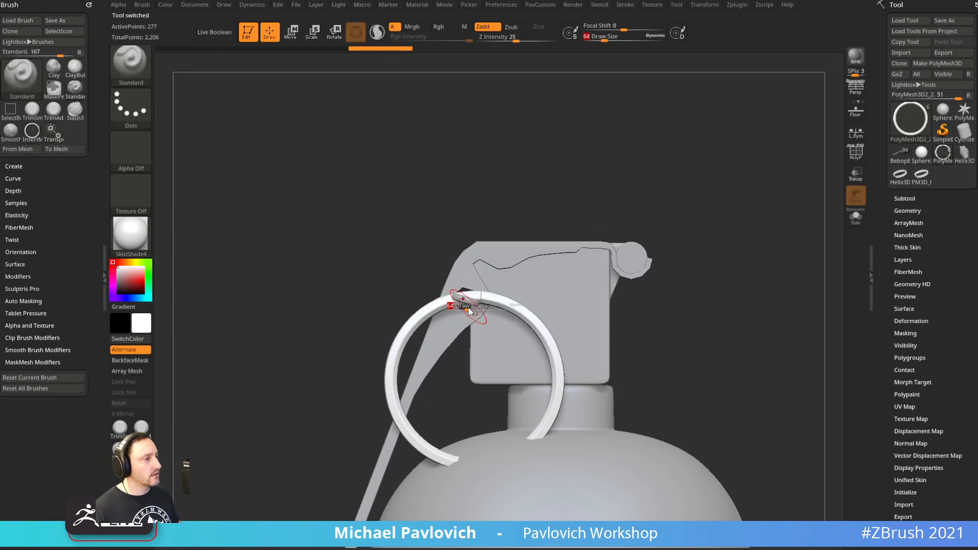
left_click(465, 302)
left_click(464, 197)
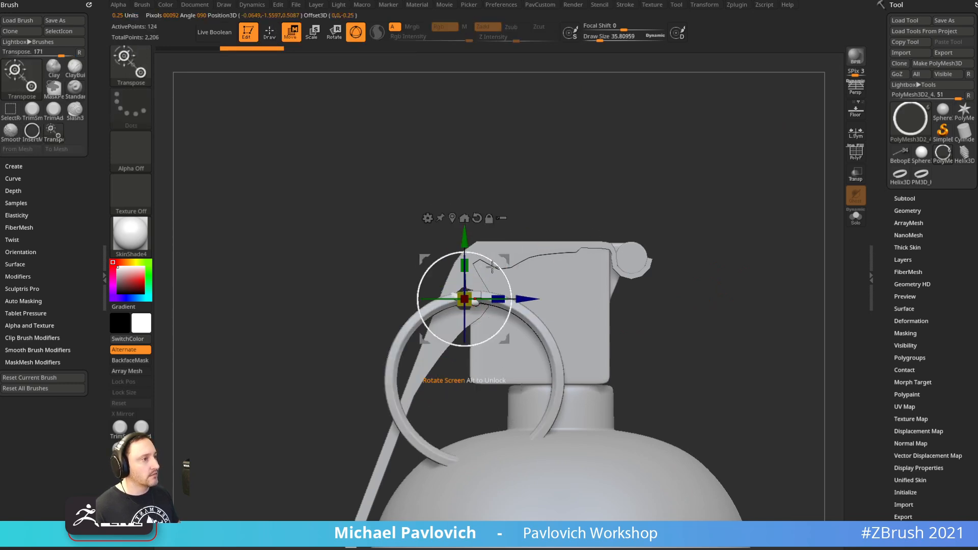
left_click(513, 317, "alt")
left_click_drag(511, 339, 502, 252)
left_click_drag(463, 294, 454, 306)
Inspect the hanging ring from the side with the polygon frame shown
left_click_drag(575, 173, 546, 290)
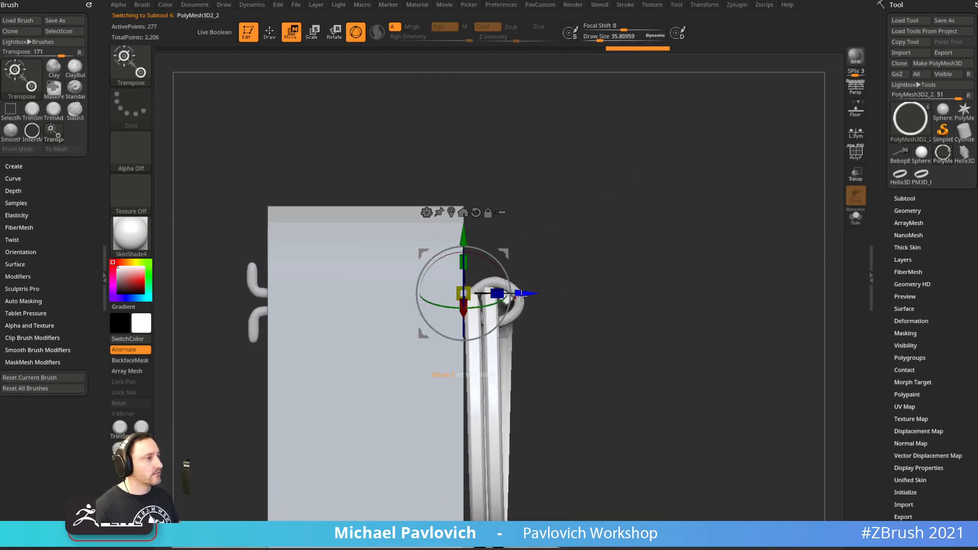
key("q")
left_click_drag(580, 265, 696, 232)
left_click(849, 159)
mouse_move(774, 176)
left_mouse_down()
mouse_move(727, 208)
mouse_move(769, 169)
left_mouse_up()
Change the ring's thickness with ZModeler QMesh set to Polygroup All
key("b")
key("z")
key("m")
key("space")
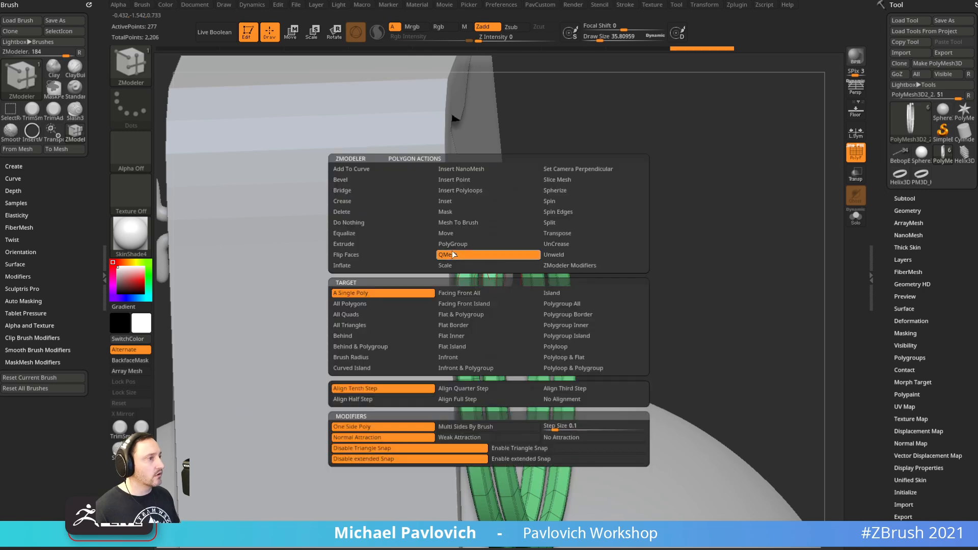
left_click_drag(606, 224, 626, 202)
key("space")
left_click(572, 304)
left_click_drag(620, 245, 600, 234)
left_click_drag(492, 286, 485, 279)
left_click_drag(632, 203, 601, 173, "alt")
mouse_move(793, 237)
left_mouse_down("alt")
mouse_move(690, 216)
mouse_move(773, 258)
mouse_move(734, 250)
left_mouse_up("alt")
Select the pin subtool, turn off its smoothing and Solo it
key("1")
left_click(431, 262, "alt")
key("shift+d")
left_click_drag(693, 163, 728, 197, "alt")
left_click(856, 218)
mouse_move(780, 247)
left_mouse_down()
mouse_move(728, 213)
mouse_move(642, 196)
mouse_move(595, 102)
left_mouse_up()
QMesh the pin's end pieces to extend them further outward
key("b")
key("z")
key("m")
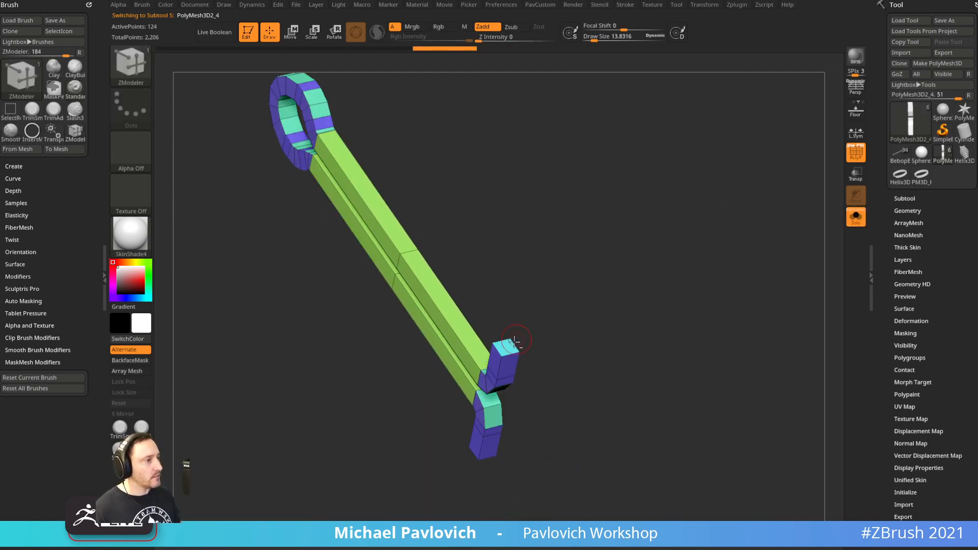
left_click_drag(549, 320, 535, 327)
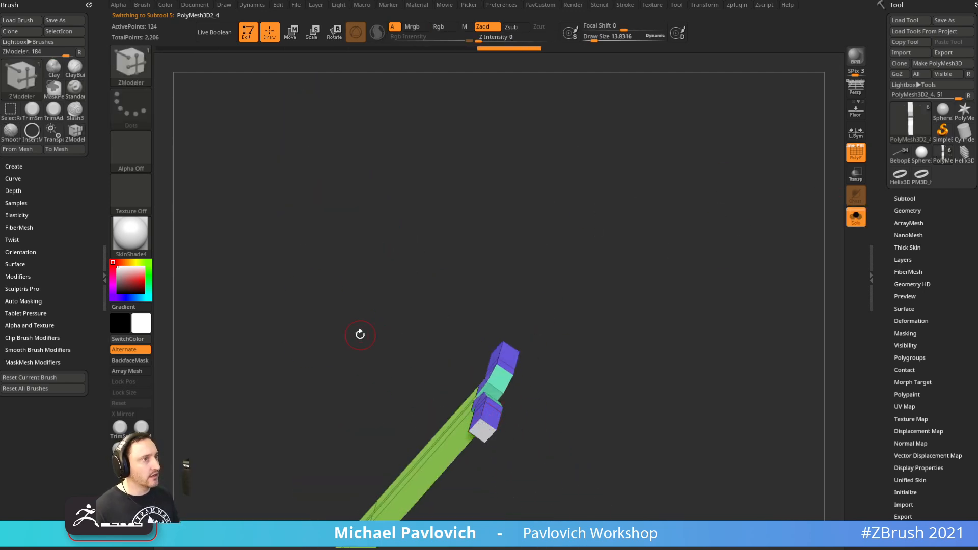
left_click_drag(359, 334, 592, 304)
left_click_drag(510, 337, 539, 317)
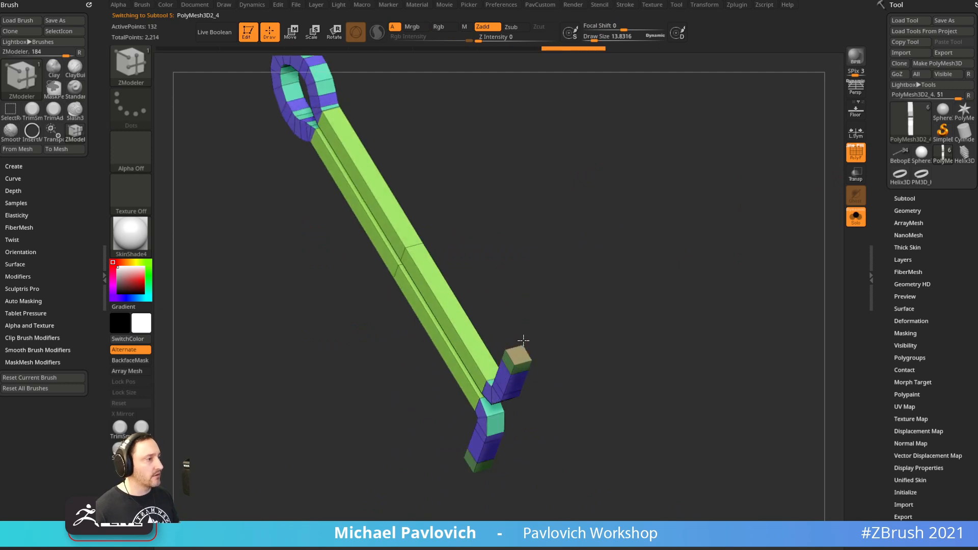
Turn Solo off and enlarge the standard brush size
left_click(851, 216)
mouse_move(751, 205)
left_mouse_down()
mouse_move(751, 245)
mouse_move(758, 197)
mouse_move(773, 249)
mouse_move(688, 250)
mouse_move(681, 230)
left_mouse_up()
key("b")
key("s")
key("t")
key("s")
left_click(673, 262)
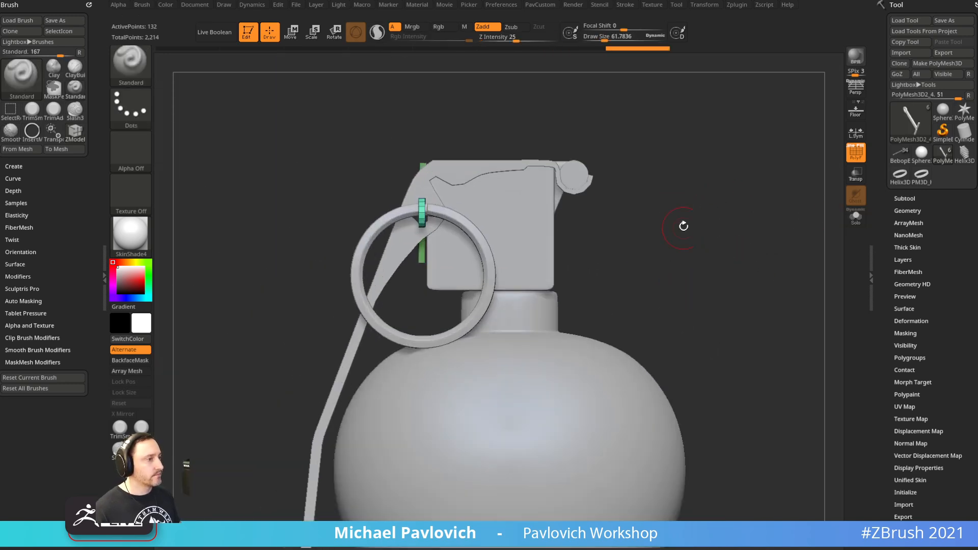
Select the lever, always accept Dynamic Subdiv, and Solo it
left_click(538, 167, "alt")
key("d")
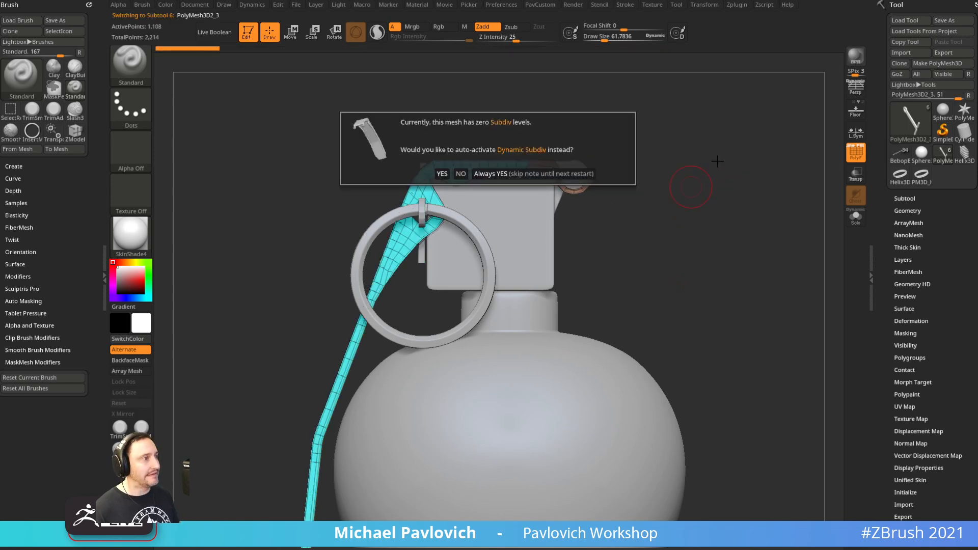
left_click(567, 176)
left_click_drag(711, 167, 720, 226, "alt")
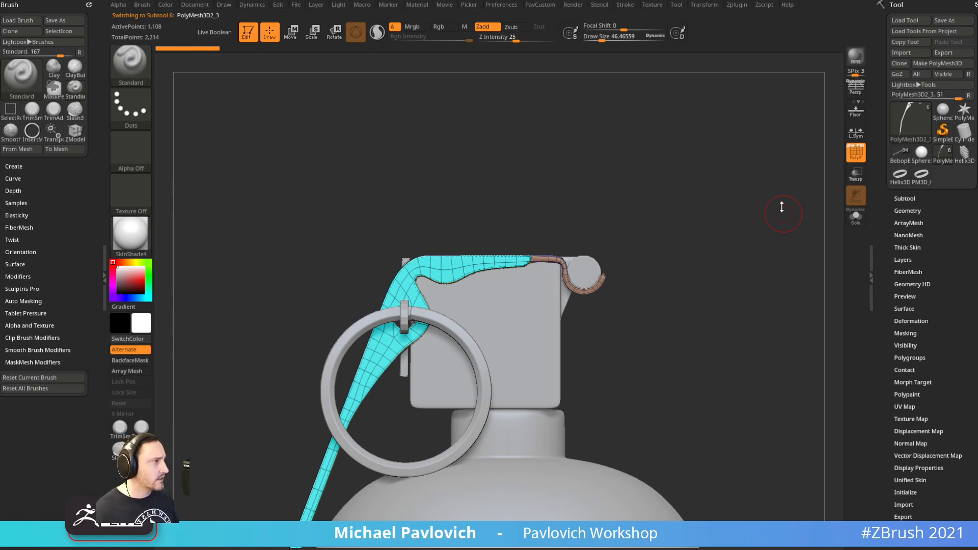
left_click(849, 222)
mouse_move(739, 170)
left_mouse_down("alt")
mouse_move(600, 387)
mouse_move(616, 399)
mouse_move(692, 158)
mouse_move(581, 149)
mouse_move(572, 171)
left_mouse_up("alt")
Collapse edges on the lever's base mesh with ZModeler, then turn smoothing back on
key("b")
key("z")
key("m")
key("space")
left_click(446, 302)
left_click_drag(596, 229, 602, 215)
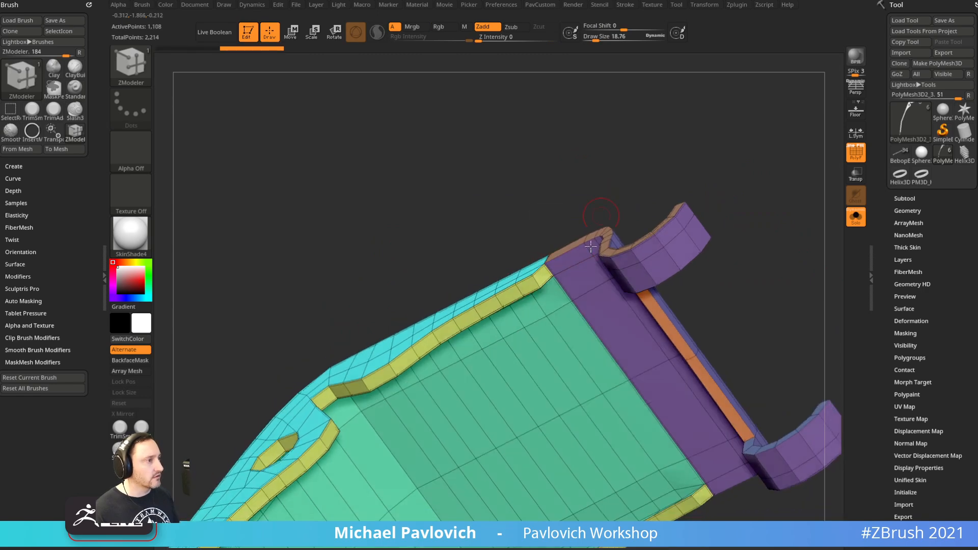
left_click_drag(600, 179, 596, 169, "alt")
left_click_drag(596, 169, 606, 199)
key("d")
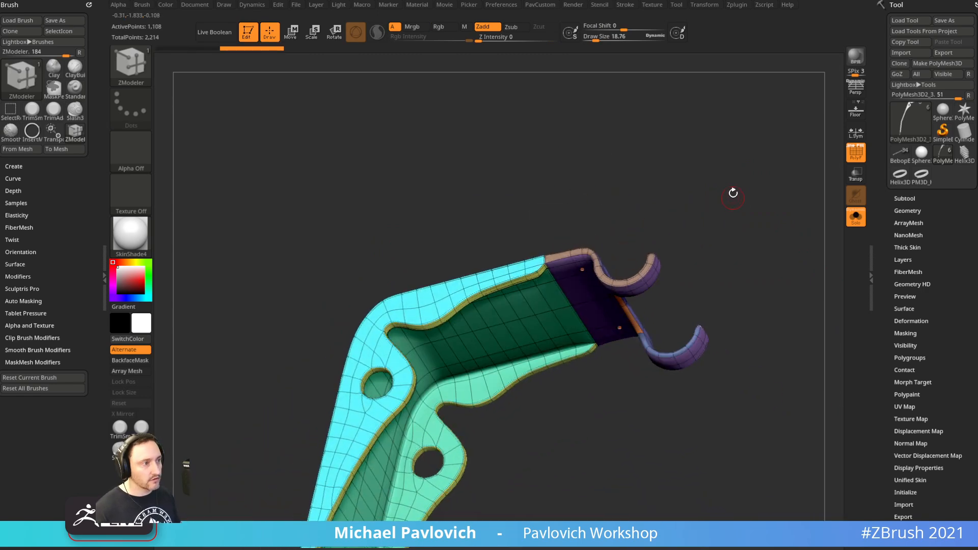
left_click_drag(733, 197, 744, 179, "shift")
left_click_drag(489, 396, 629, 382, "alt")
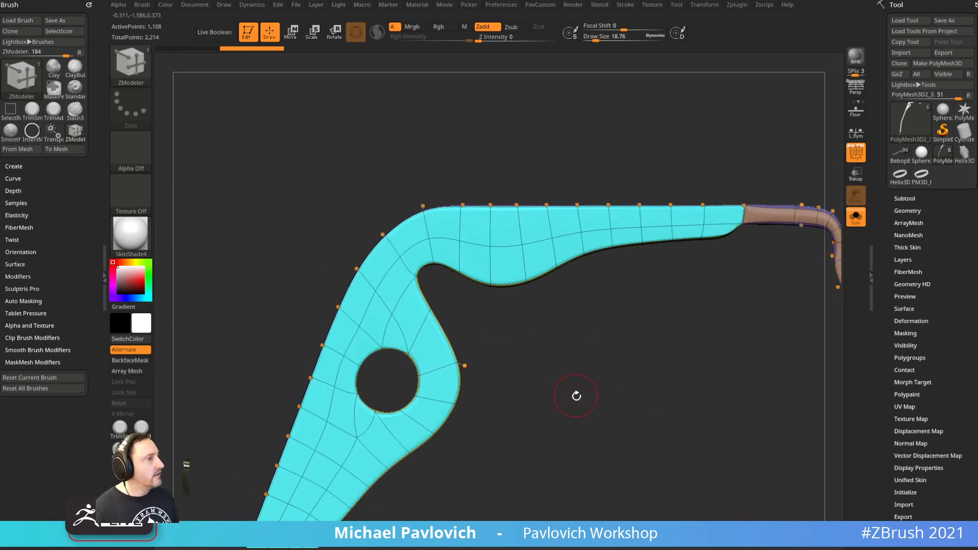
With the Move brush set to Infinite Depth, pull the bend's inner corner point down-left
key("b")
key("m")
key("v")
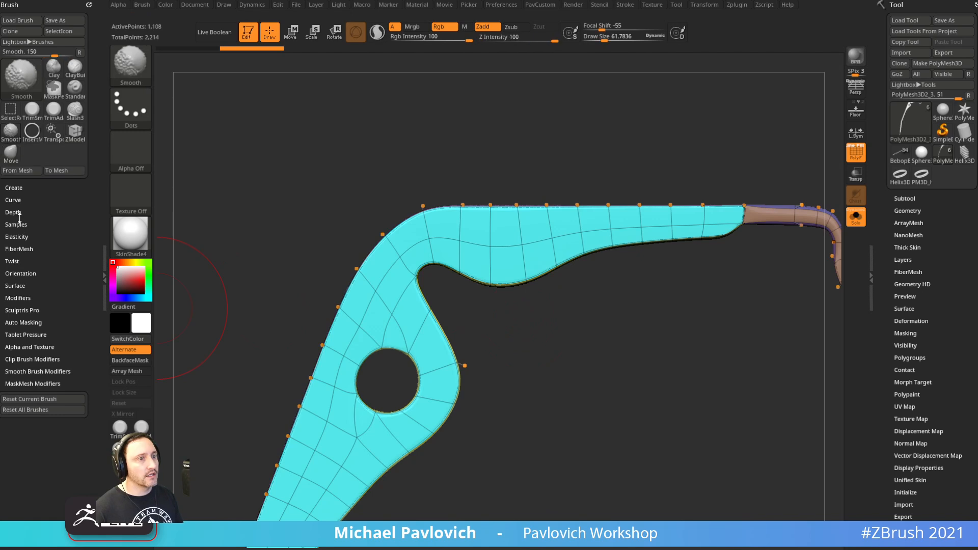
left_click(19, 213)
left_click(36, 278)
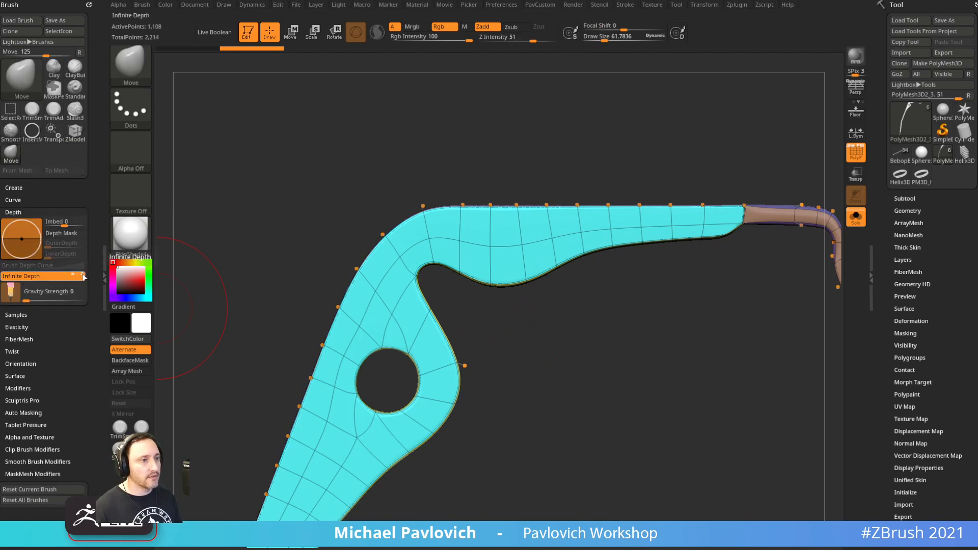
key("bracketleft")
key("bracketleft")
mouse_move(483, 281)
left_mouse_down()
mouse_move(465, 303)
mouse_move(513, 297)
left_mouse_up()
left_click_drag(586, 422, 491, 291)
left_click_drag(445, 486, 501, 288, "alt")
mouse_move(475, 423)
left_mouse_down("alt")
mouse_move(552, 227)
mouse_move(532, 294)
mouse_move(594, 240)
left_mouse_up("alt")
key("s")
Nudge the bend's lower-right corner point to the right, undoing one wrong move
key("b")
key("z")
key("m")
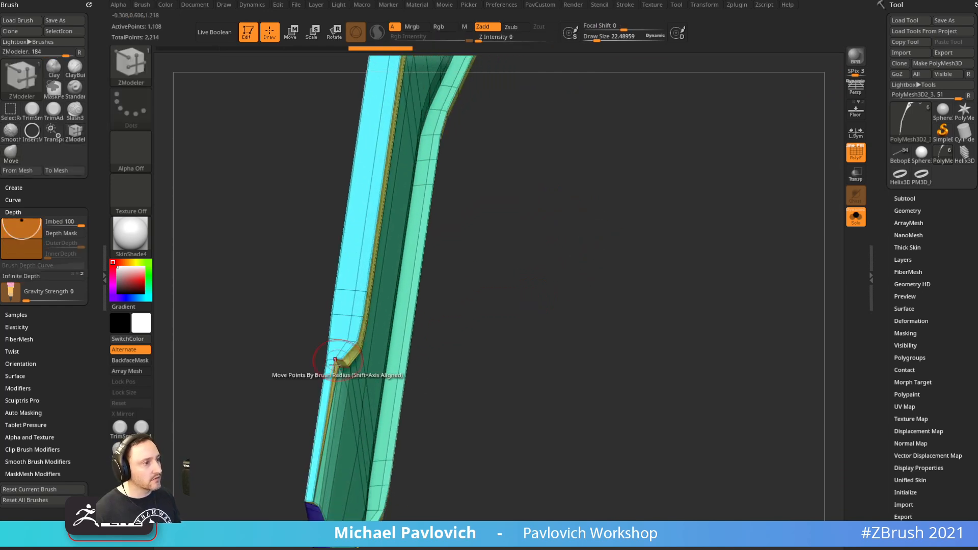
left_click(337, 363)
key("b")
key("m")
key("v")
left_click_drag(453, 354, 598, 306)
left_click_drag(598, 306, 581, 337, "alt")
key("s")
left_click_drag(476, 320, 449, 300)
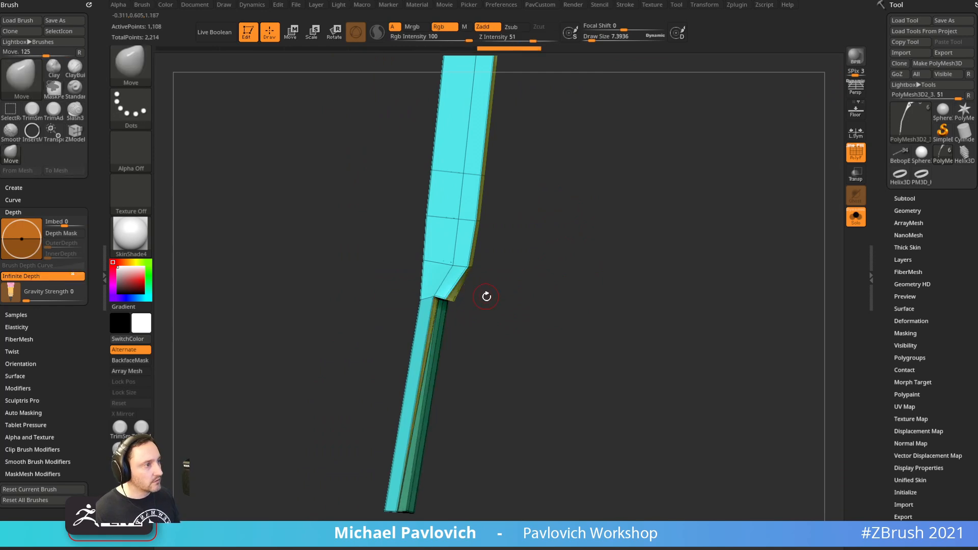
key("ctrl+z")
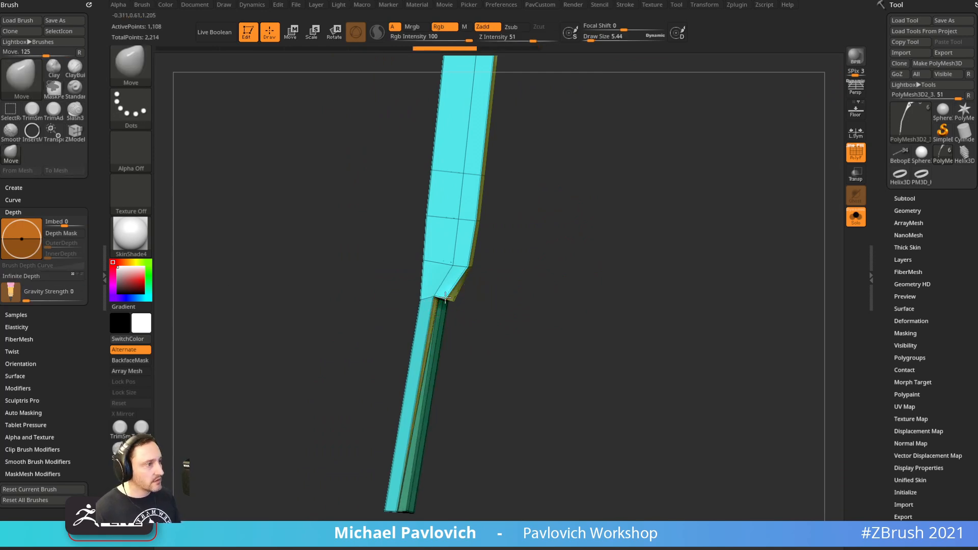
left_click_drag(454, 294, 457, 292)
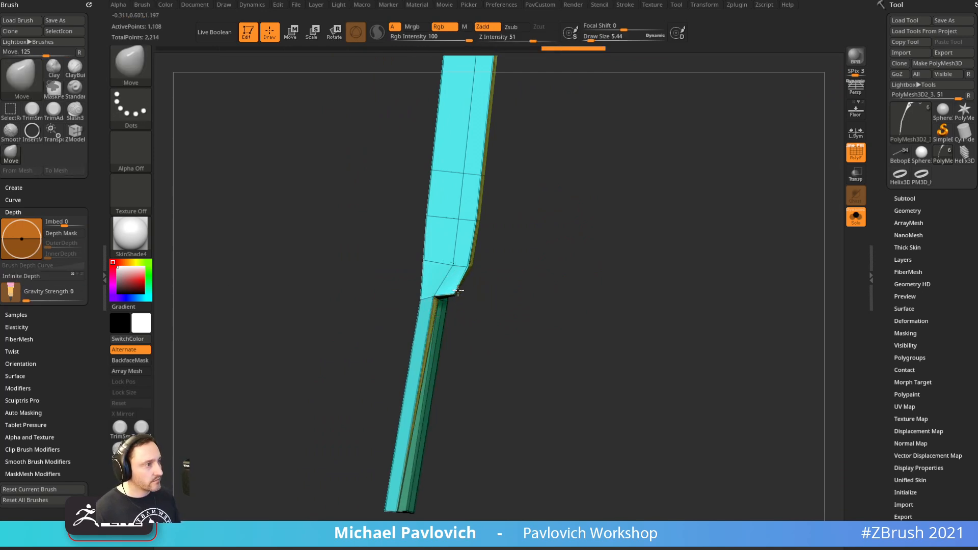
Orbit around the lever strip to check its broad side, channel and edge
left_click_drag(528, 272, 451, 285)
left_click_drag(403, 310, 428, 314)
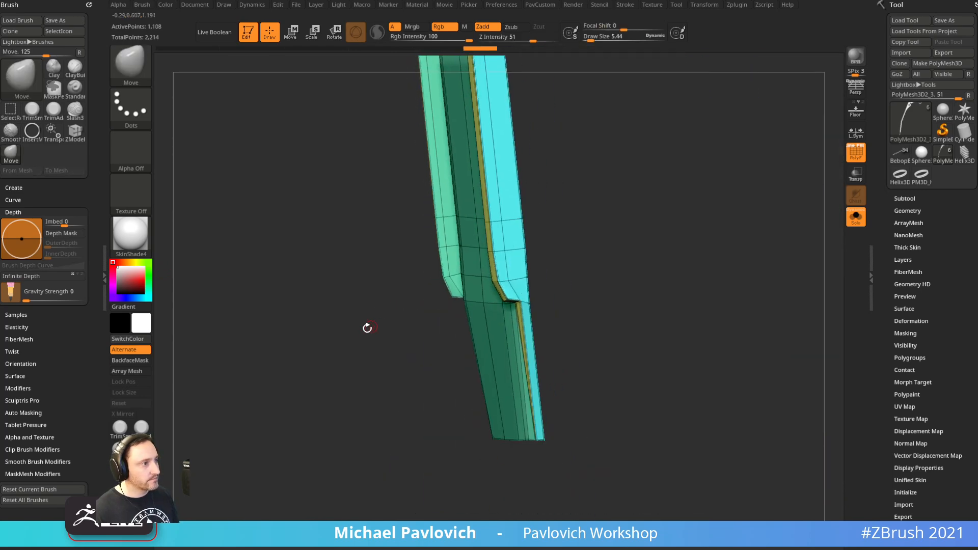
left_click_drag(371, 324, 485, 295)
mouse_move(682, 291)
left_mouse_down()
mouse_move(632, 363)
mouse_move(640, 267)
mouse_move(647, 281)
left_mouse_up()
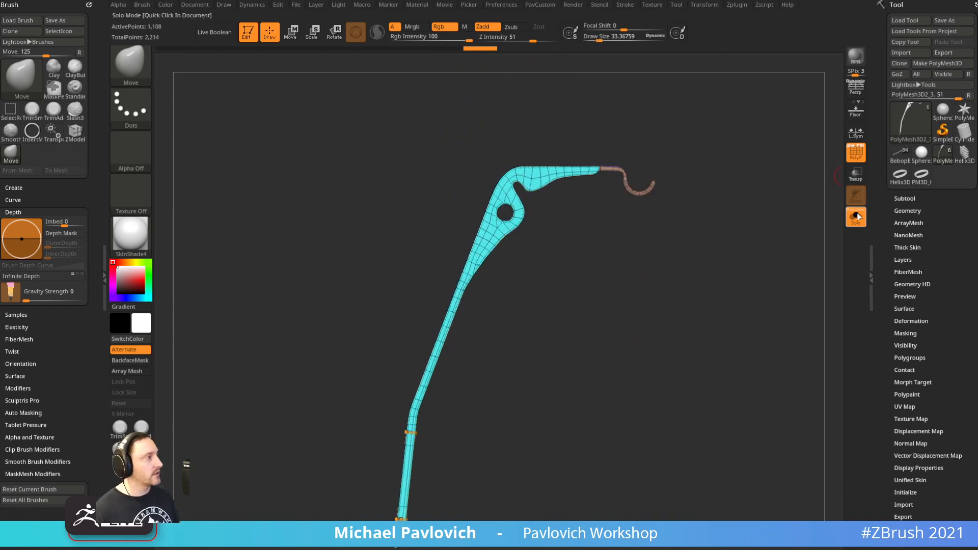
Show the whole grenade without wireframe, switch back to the Standard brush, and zoom to the top
left_click(856, 217)
key("shift+f")
key("b")
key("s")
key("t")
mouse_move(681, 307)
left_mouse_down("alt")
mouse_move(698, 266)
mouse_move(793, 181)
mouse_move(657, 328)
left_mouse_up("alt")
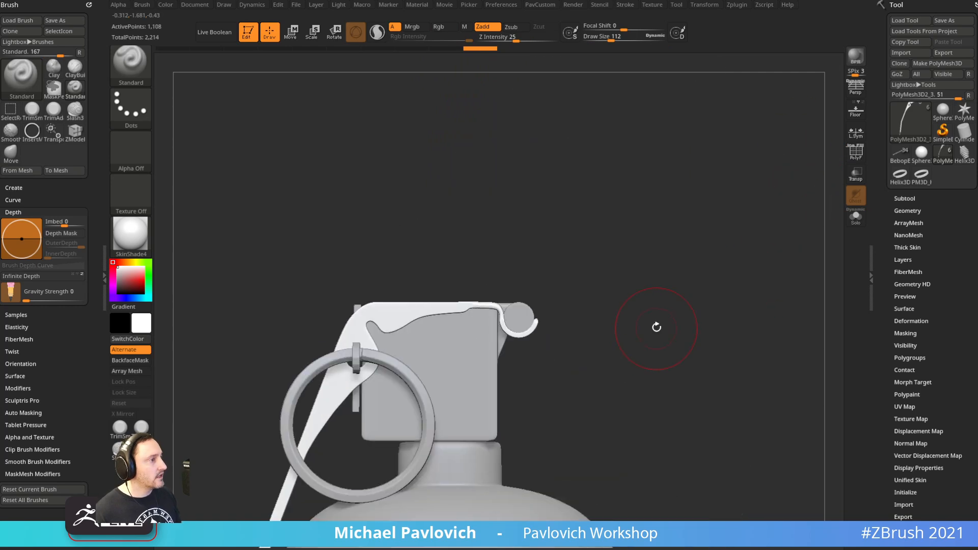
Solo the lever with PolyF on and Dynamic subdiv off to show the low-poly hook
left_click(858, 221)
key("f")
left_click_drag(775, 291, 660, 352, "alt")
left_click(851, 157)
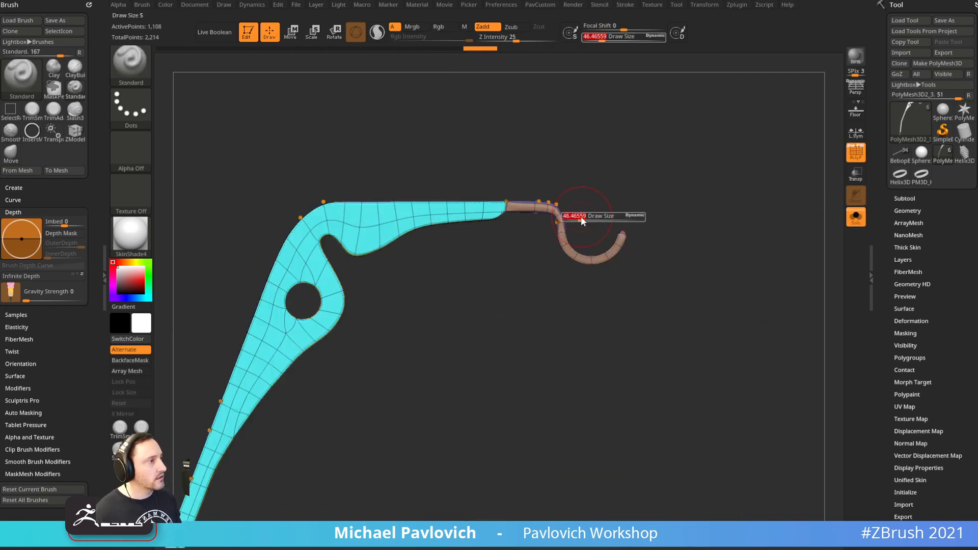
mouse_move(641, 150)
left_mouse_down("alt")
mouse_move(680, 197)
mouse_move(695, 199)
mouse_move(692, 224)
left_mouse_up("alt")
key("s")
key("shift+d")
left_click_drag(771, 143, 745, 137)
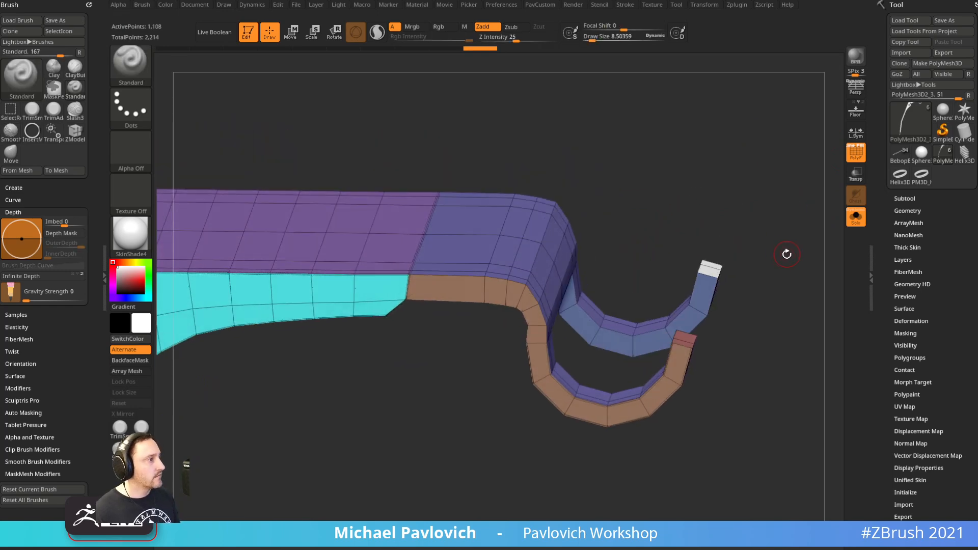
left_click_drag(786, 253, 789, 278)
Try PavCustom Mirror and Mirror And Weld on the lever, undoing both attempts
key("space")
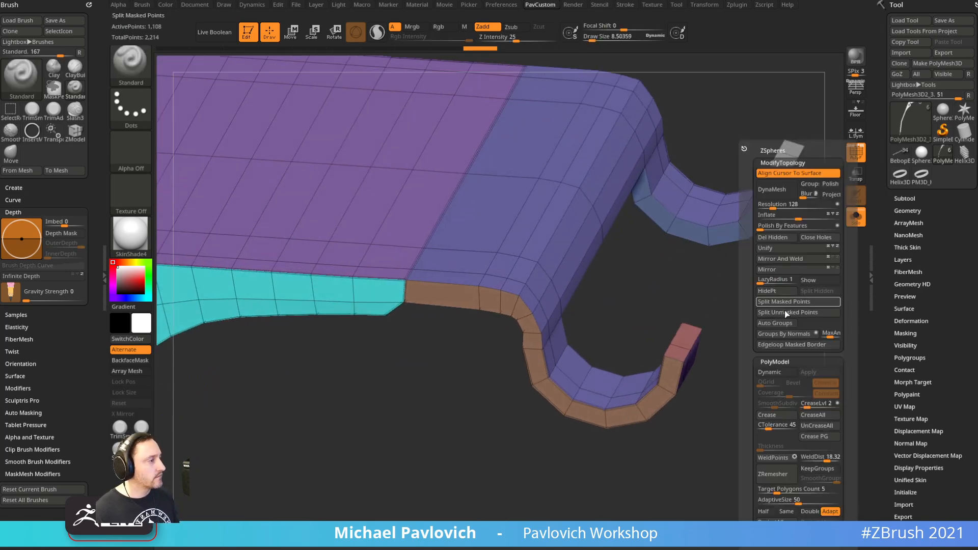
left_click(791, 270)
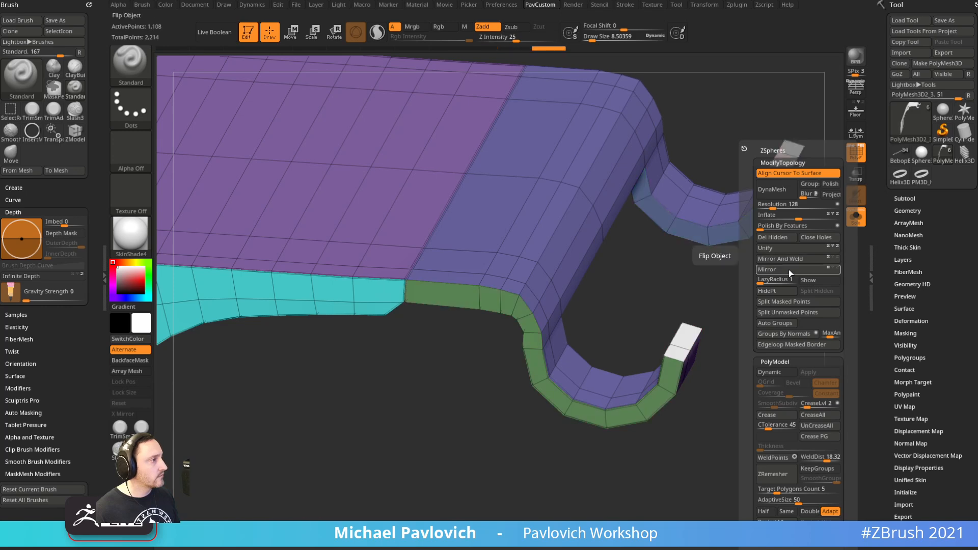
key("ctrl+z")
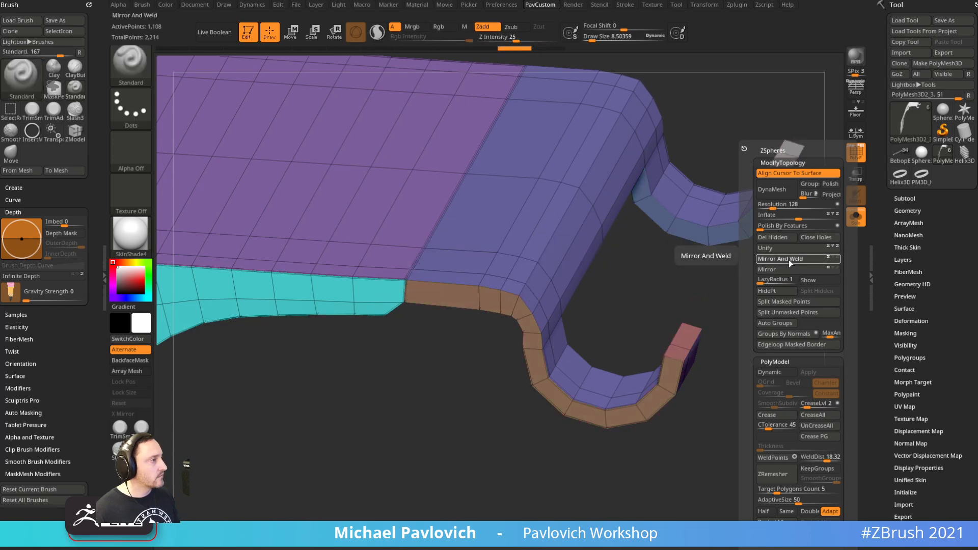
left_click(787, 260)
left_click_drag(668, 317, 762, 288)
key("ctrl+z")
Mirror, then Mirror And Weld the lever so matching hooks curl down on both sides
key("space")
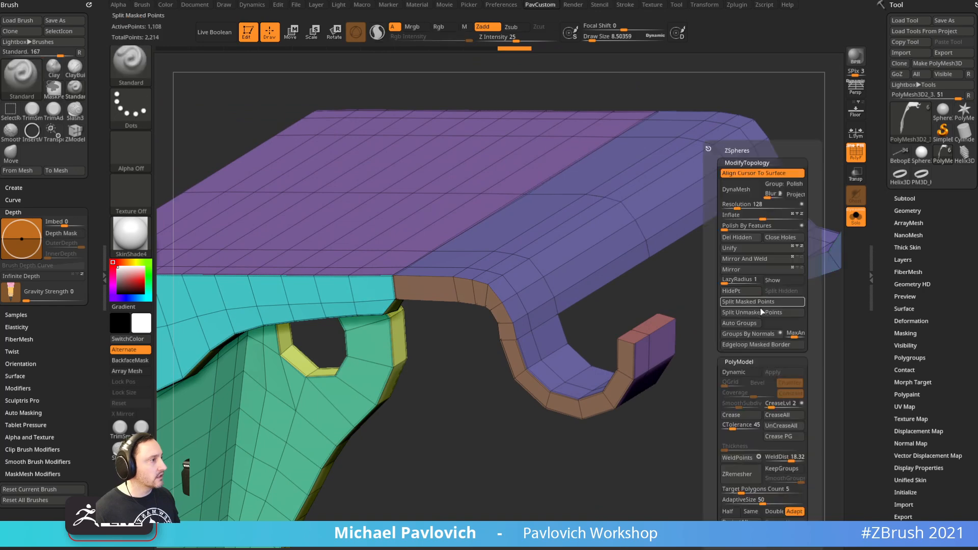
left_click(757, 270)
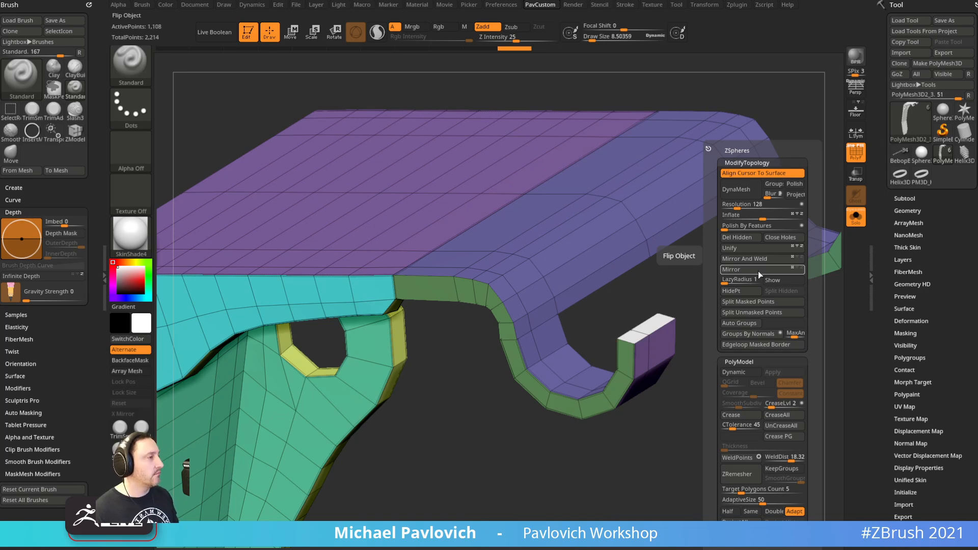
left_click(755, 259)
mouse_move(719, 357)
left_mouse_down()
mouse_move(730, 354)
mouse_move(719, 361)
left_mouse_up()
Switch to the ZModeler brush and recolour the cap faces of both hooks
key("b")
key("z")
key("m")
left_click(666, 356)
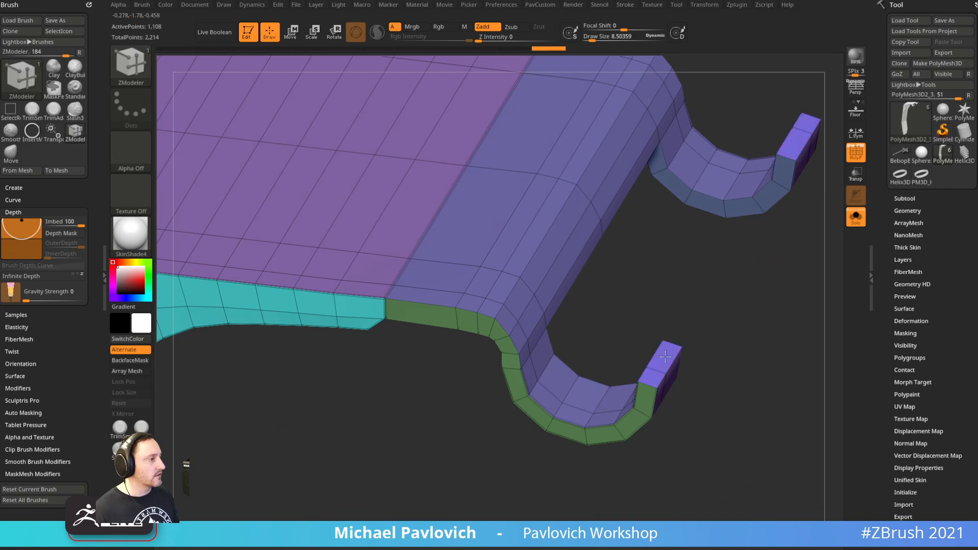
left_click(665, 356)
Isolate the two lever polygroups along an edge, then reveal the whole lever again
mouse_move(743, 380)
left_mouse_down()
mouse_move(734, 265)
mouse_move(742, 331)
mouse_move(758, 311)
mouse_move(778, 387)
mouse_move(745, 384)
mouse_move(732, 353)
mouse_move(756, 333)
left_mouse_up()
left_click(493, 325, "ctrl+shift")
left_click(766, 373, "ctrl+shift")
key("space")
Uncrease the notch's two corner edges with ZModeler
left_click_drag(514, 484, 653, 336, "alt")
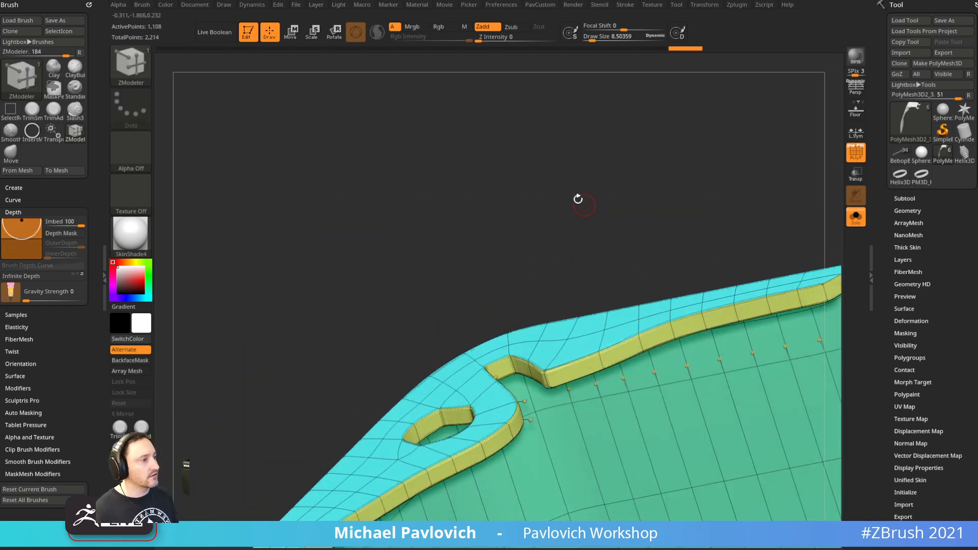
left_click_drag(581, 200, 575, 200)
key("space")
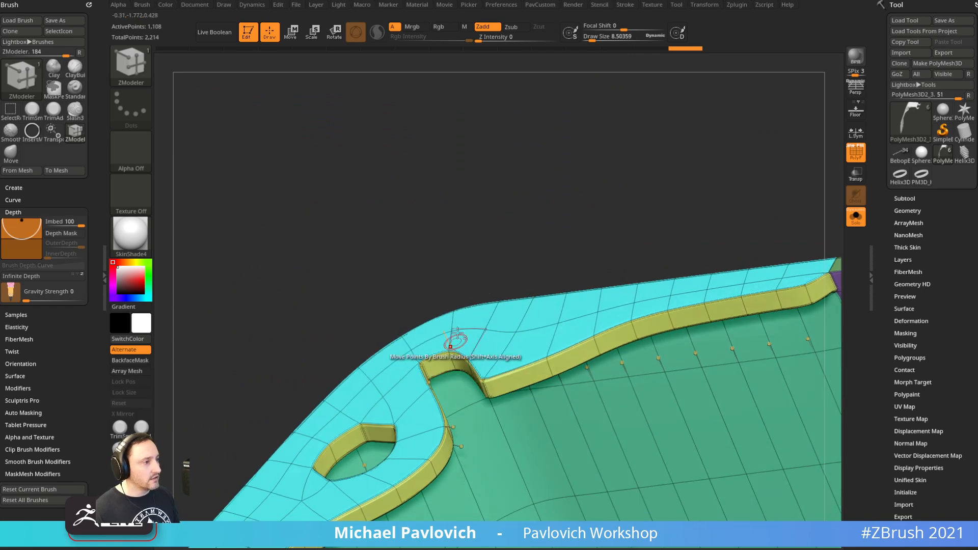
left_click(454, 353, "alt")
left_click_drag(438, 275, 416, 278)
left_click(425, 367, "alt")
Uncrease the lever hole's two upper and two lower corner edges
left_click_drag(431, 229, 489, 181)
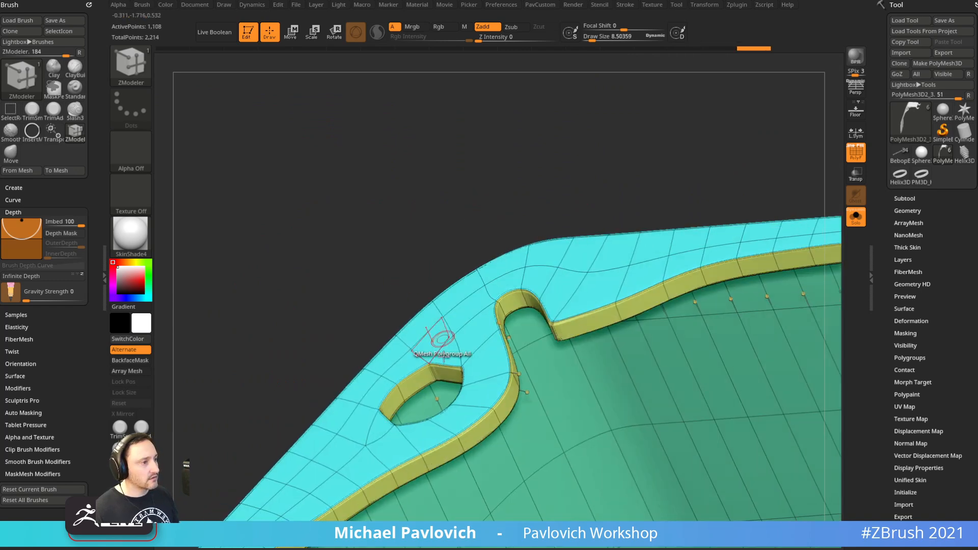
left_click(434, 376, "alt")
left_click_drag(413, 265, 447, 264)
left_click(481, 380, "alt")
mouse_move(512, 171)
left_mouse_down()
mouse_move(579, 356)
mouse_move(557, 354)
mouse_move(540, 407)
left_mouse_up()
left_click(481, 419, "alt")
left_click(453, 430, "alt")
Adjust the crease on one more lever edge, then show the whole grenade without wireframe
left_click_drag(371, 518, 648, 364)
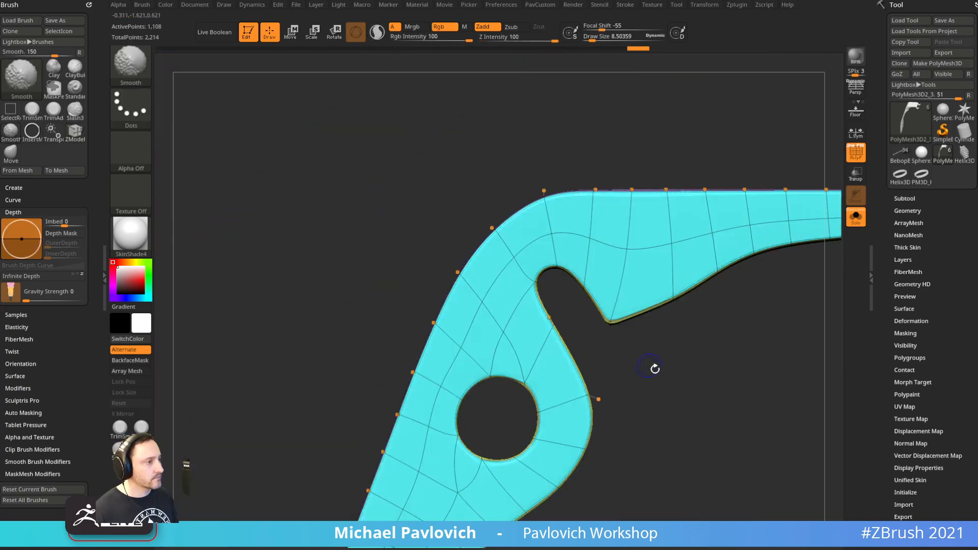
left_click_drag(703, 420, 629, 290)
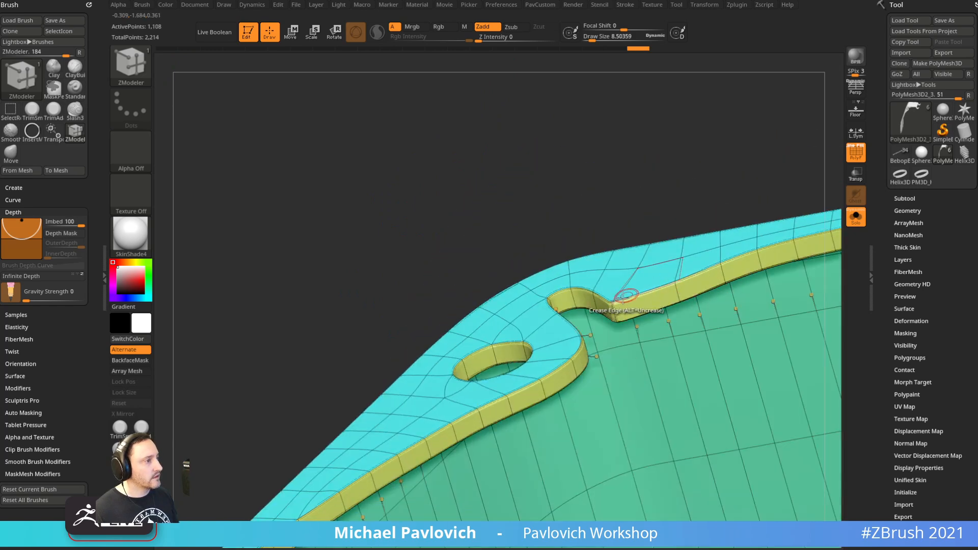
left_click(620, 275)
mouse_move(638, 191)
left_mouse_down("alt")
mouse_move(610, 155)
mouse_move(715, 426)
mouse_move(626, 286)
left_mouse_up("alt")
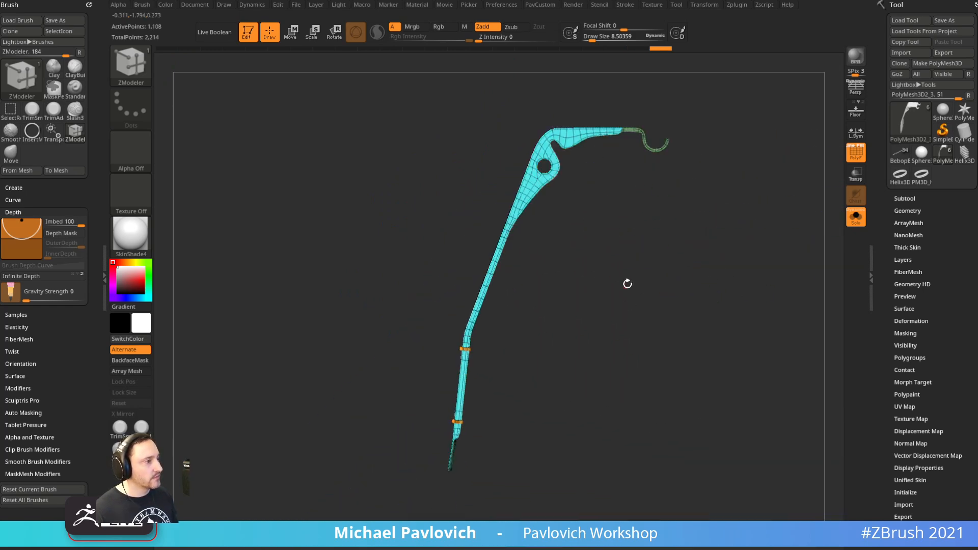
left_click_drag(641, 329, 697, 413, "alt")
left_click(857, 220)
key("shift+f")
mouse_move(756, 162)
left_mouse_down("alt")
mouse_move(664, 243)
mouse_move(677, 229)
mouse_move(749, 255)
mouse_move(704, 237)
mouse_move(711, 244)
mouse_move(671, 291)
mouse_move(655, 229)
left_mouse_up("alt")
Orbit the grenade to a straight-on front view and save it as a ZTool file
key("b")
key("s")
key("t")
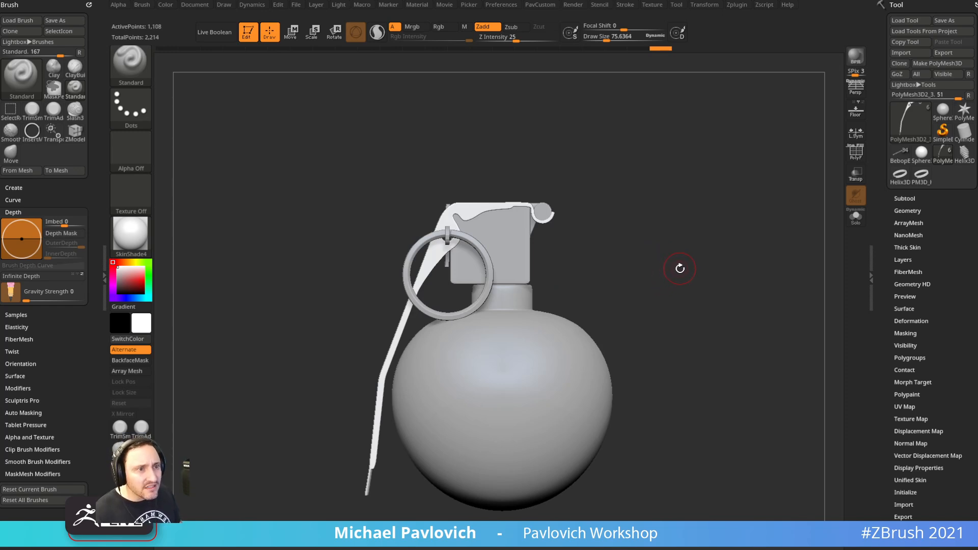
mouse_move(678, 260)
left_mouse_down()
mouse_move(668, 258)
mouse_move(714, 256)
mouse_move(675, 270)
mouse_move(684, 270)
left_mouse_up()
key("s")
key("s")
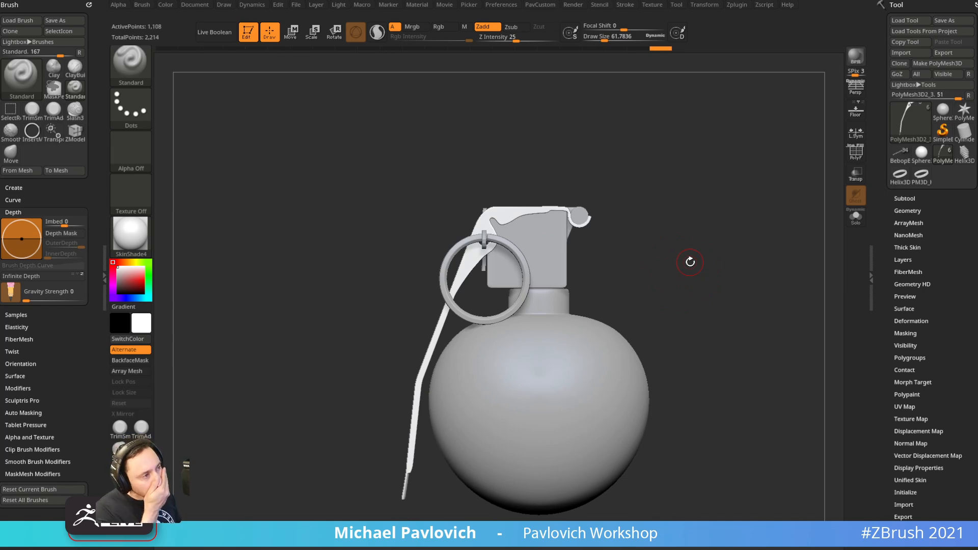
left_click(958, 23)
key("Escape")
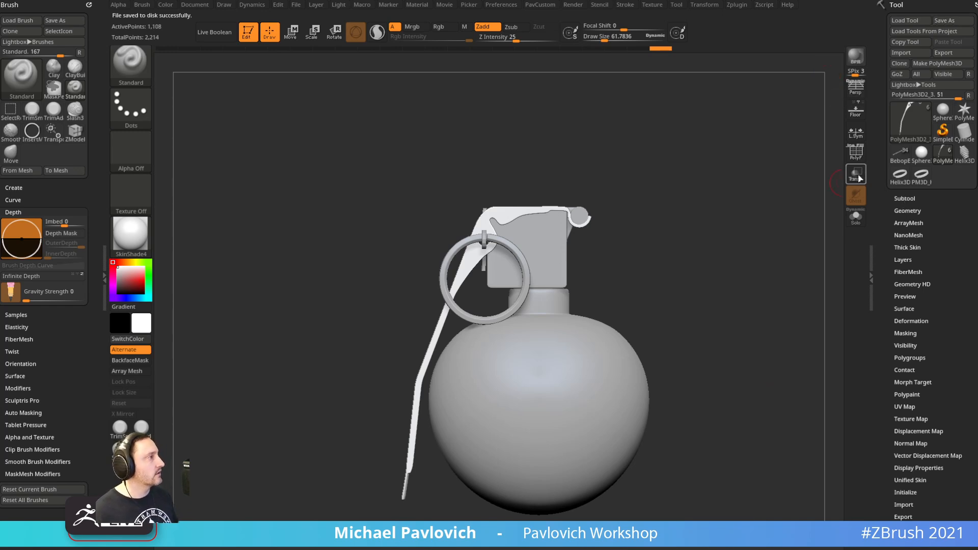
Merge all visible grenade subtools into one mesh with SubTool Master's Merge Visible
key("shift")
mouse_move(729, 240)
left_mouse_down()
mouse_move(698, 251)
mouse_move(684, 243)
left_mouse_up()
key("s")
key("s")
left_click_drag(758, 229, 810, 231)
left_click(904, 199, "shift")
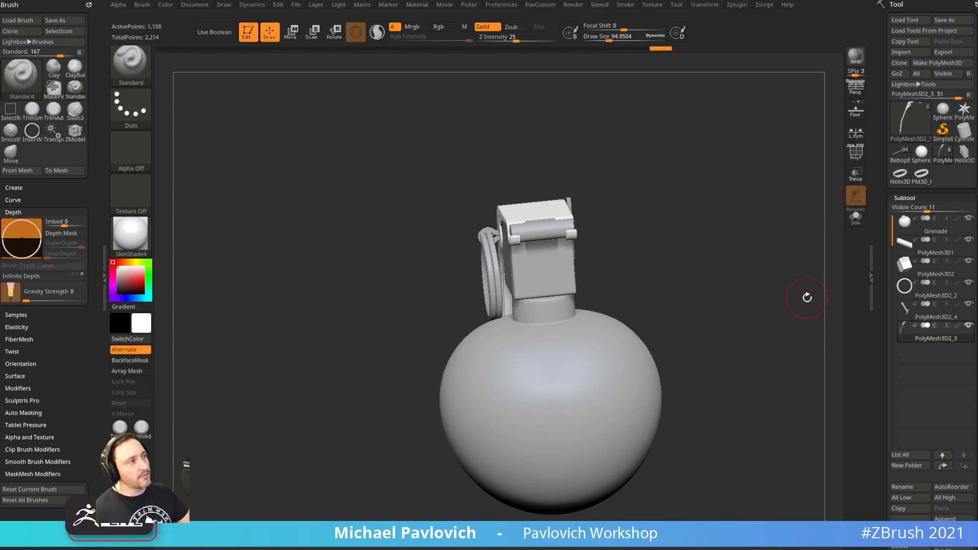
left_click(737, 5)
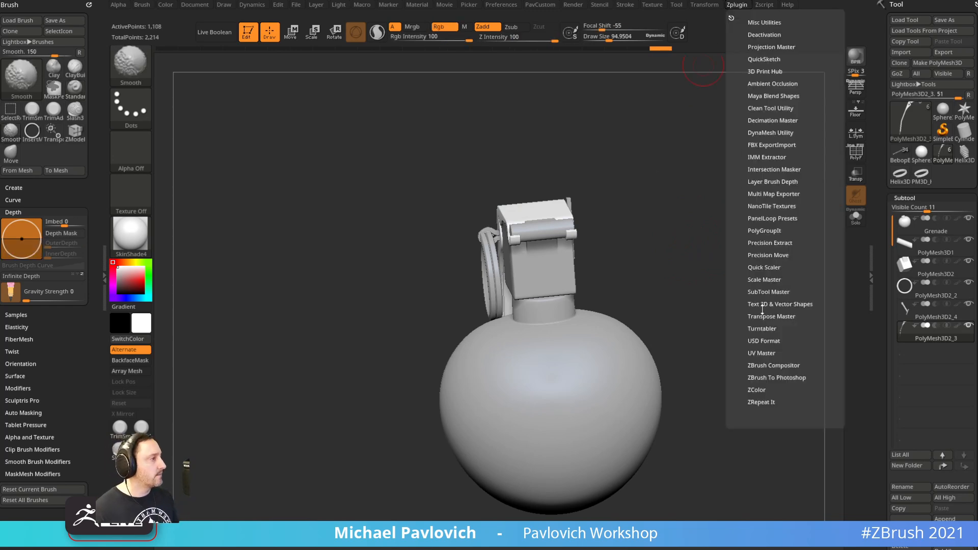
left_click(762, 292)
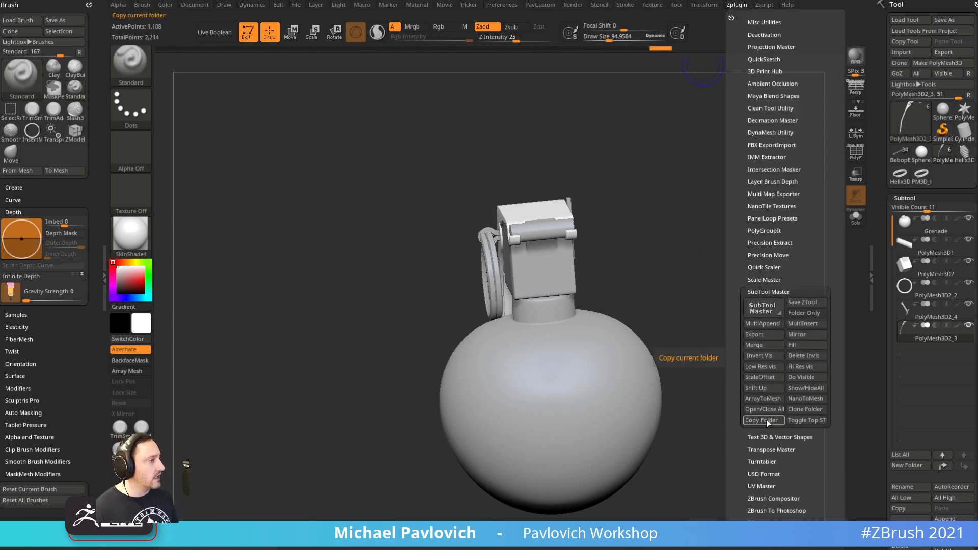
left_click_drag(735, 322, 747, 308)
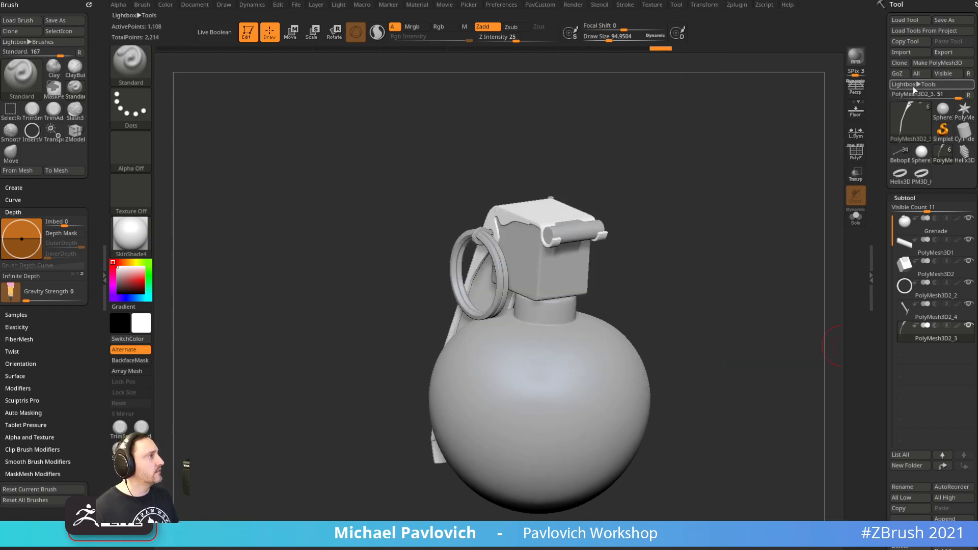
left_click_drag(882, 115, 884, 5)
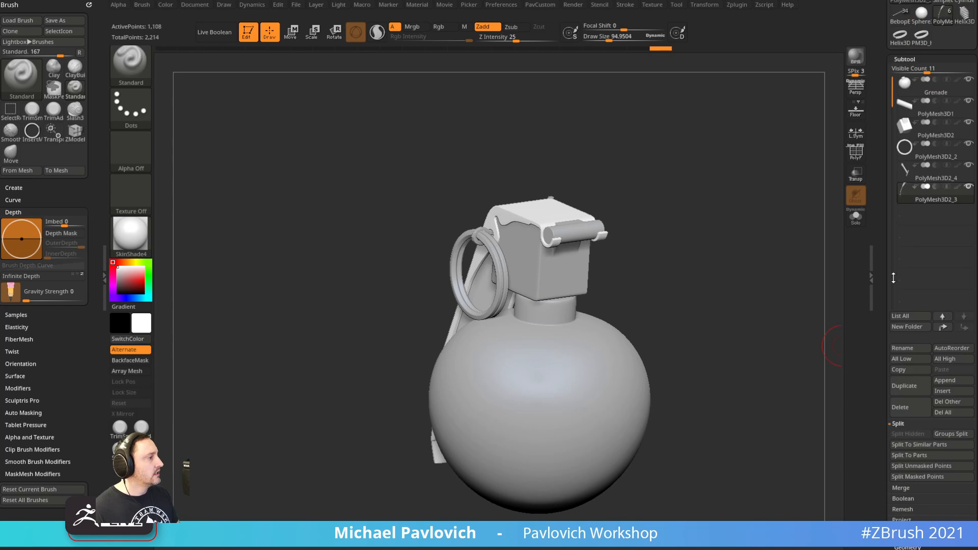
left_click(905, 507)
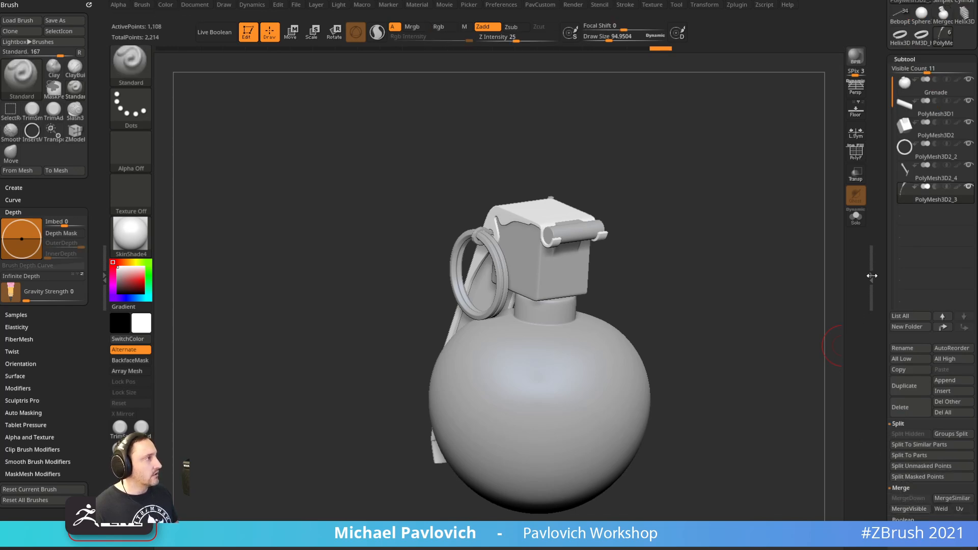
Turn the merged grenade into a new InsertMesh brush and load the Bebop blockout
left_click(943, 153)
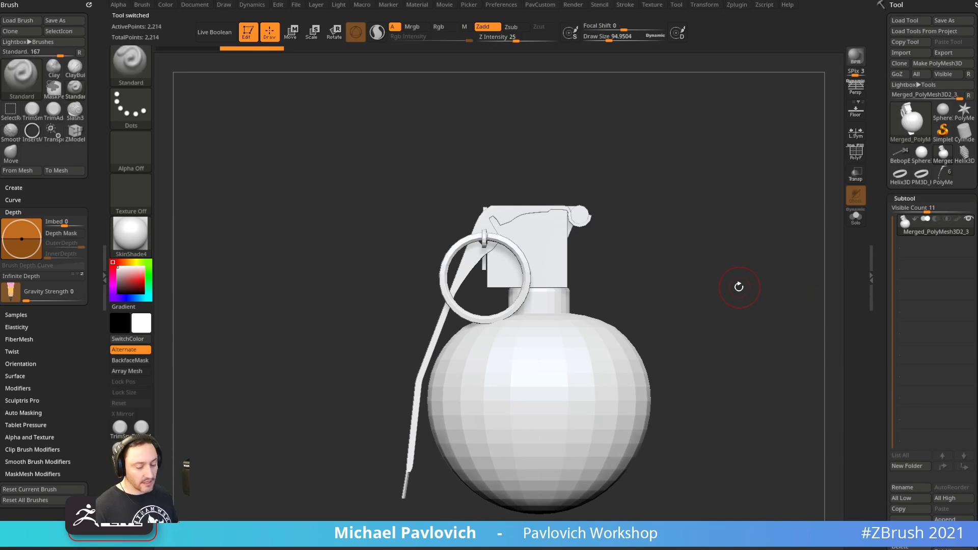
key("b")
left_click(426, 528)
left_click(444, 174)
left_click(900, 153)
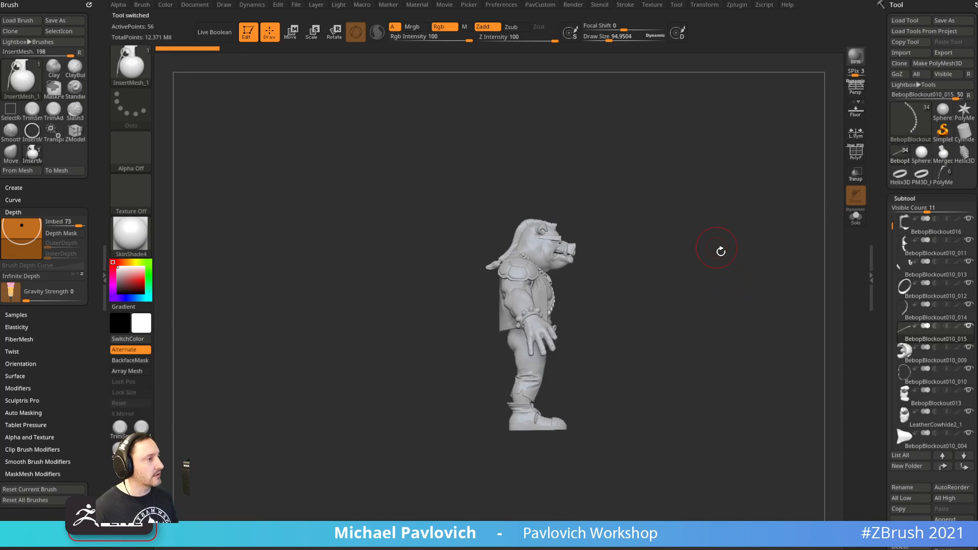
Turn the Bebop blockout to face front, enlarge it in view, and open the Texture menu
key("f")
left_click_drag(715, 246, 699, 291, "shift")
left_click_drag(747, 226, 727, 292, "alt")
key("s")
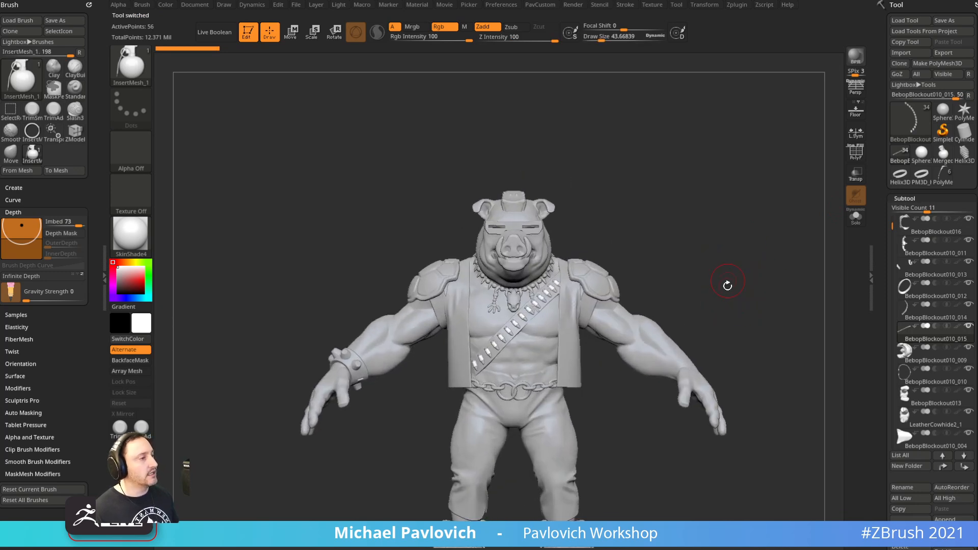
left_click(651, 6)
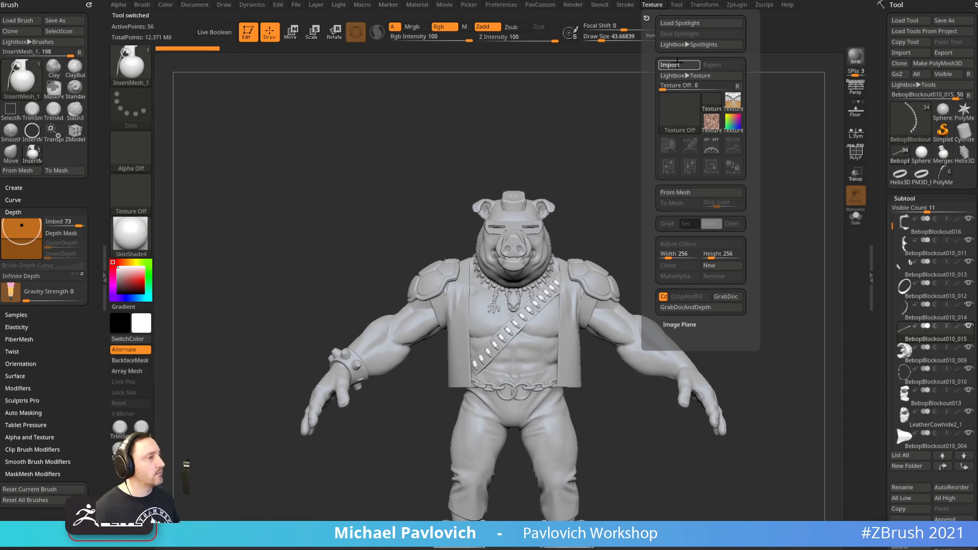
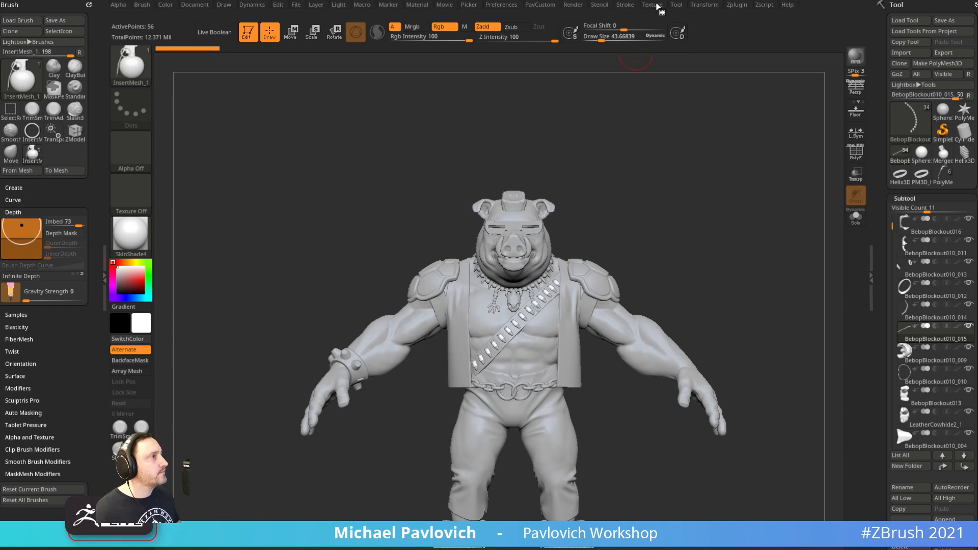
Overlay the Bebop drawing with Add To Spotlight and enlarge it over the canvas
mouse_move(656, 5)
left_click(668, 146)
left_click(737, 172)
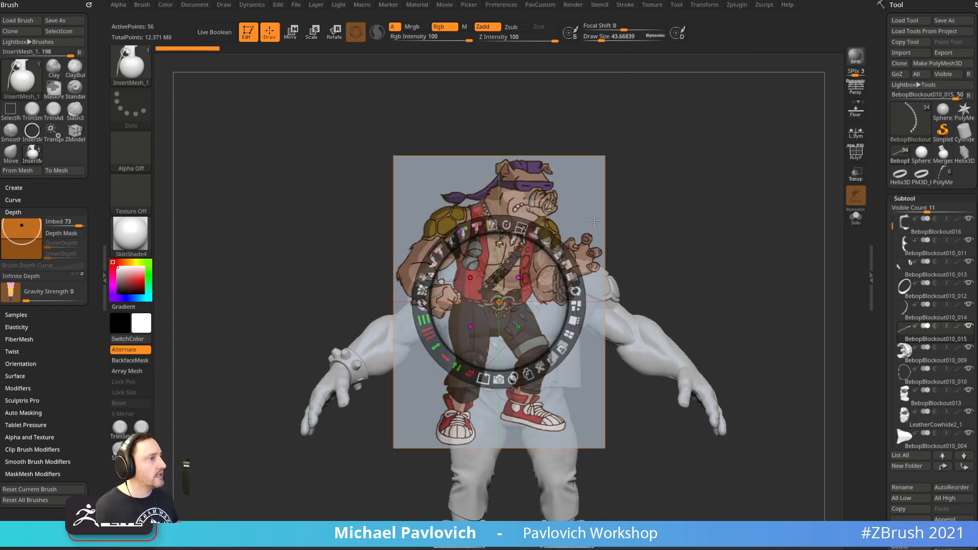
mouse_move(521, 228)
left_mouse_down()
mouse_move(543, 254)
mouse_move(555, 243)
mouse_move(518, 220)
left_mouse_up()
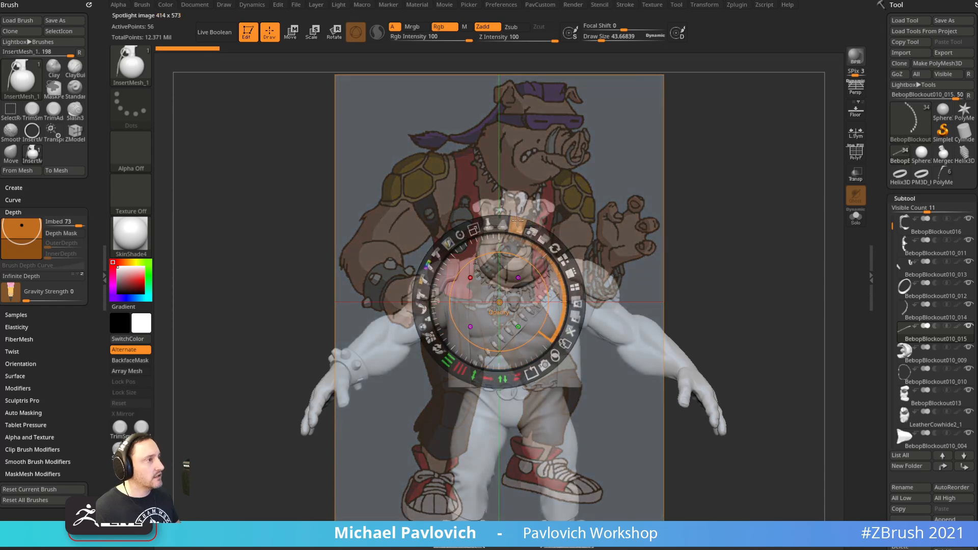
key("z")
Turn on Persp and rotate the sculpt to match the drawing's pose
left_click_drag(659, 185, 836, 158)
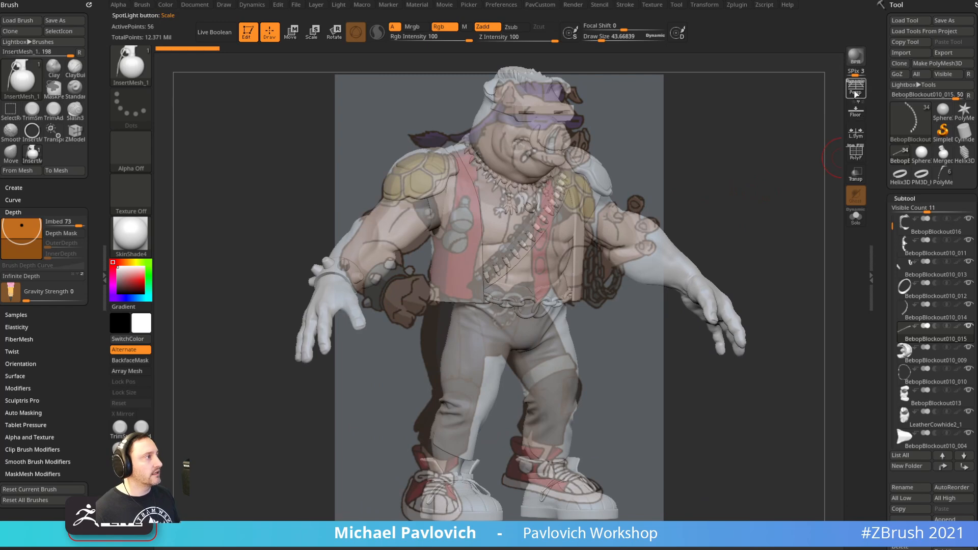
left_click(857, 95)
left_click_drag(775, 157, 784, 169)
Switch to the Standard brush and set Draw Size to 46.47
key("s")
left_click_drag(741, 195, 735, 195)
key("b")
key("s")
key("t")
key("s")
key("space")
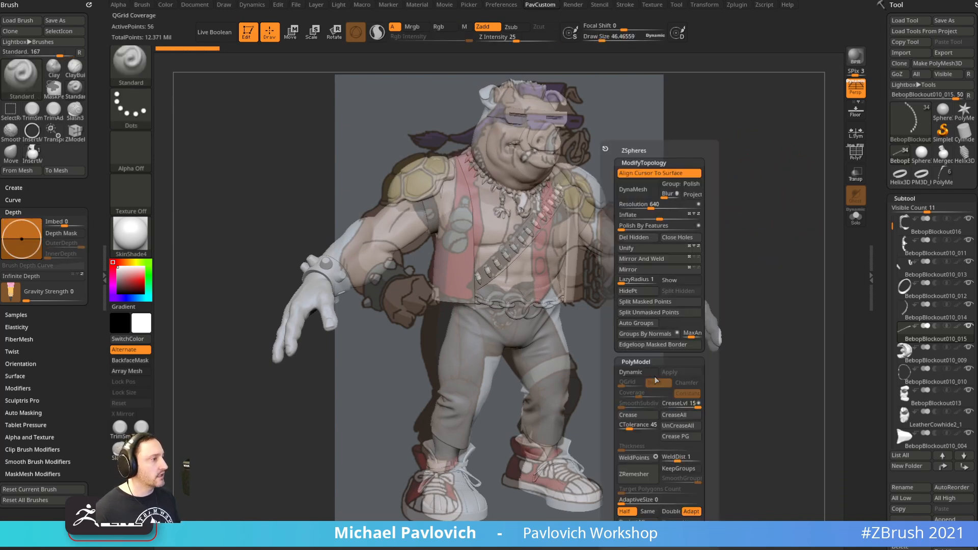
Shrink Draw Size to 18.76 and make BebopBlockout010_009 the active subtool
left_click(681, 280)
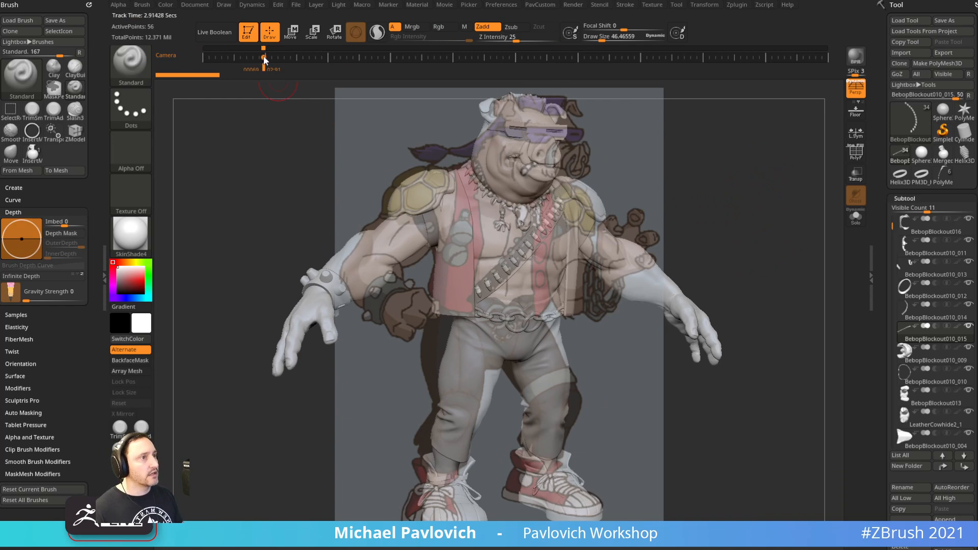
key("space")
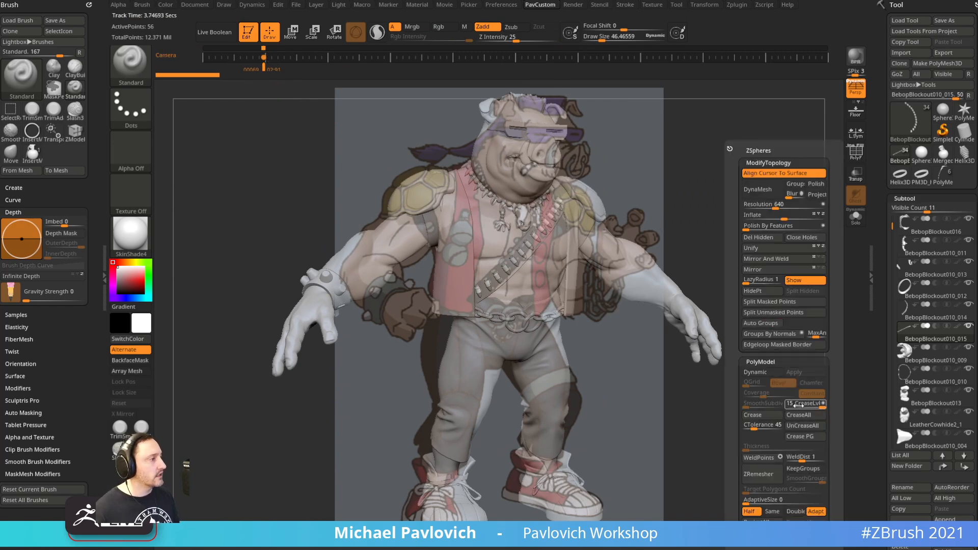
left_click(803, 281)
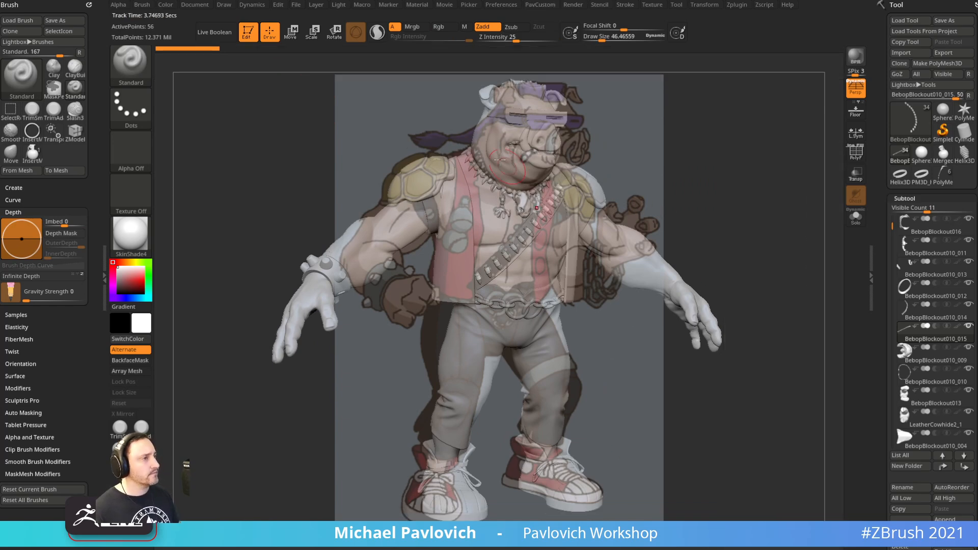
key("space")
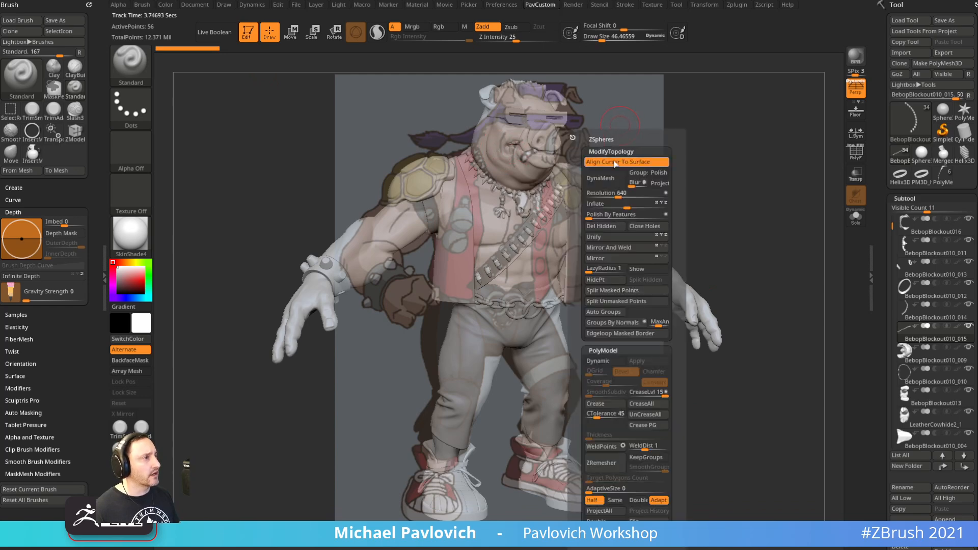
key("s")
left_click_drag(511, 239, 504, 239)
left_click(550, 216, "alt")
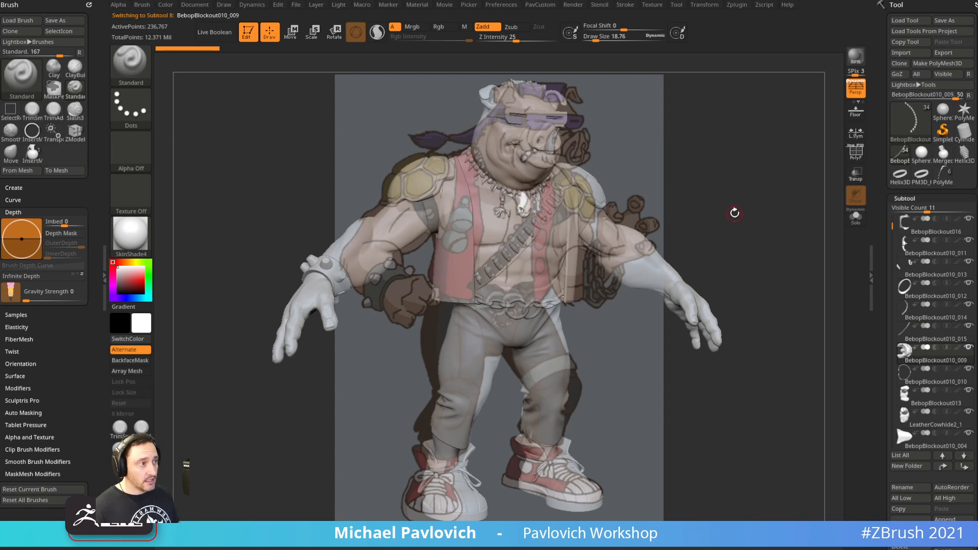
Drag grenades onto both sides of the chest with the grenade InsertMesh brush
key("b")
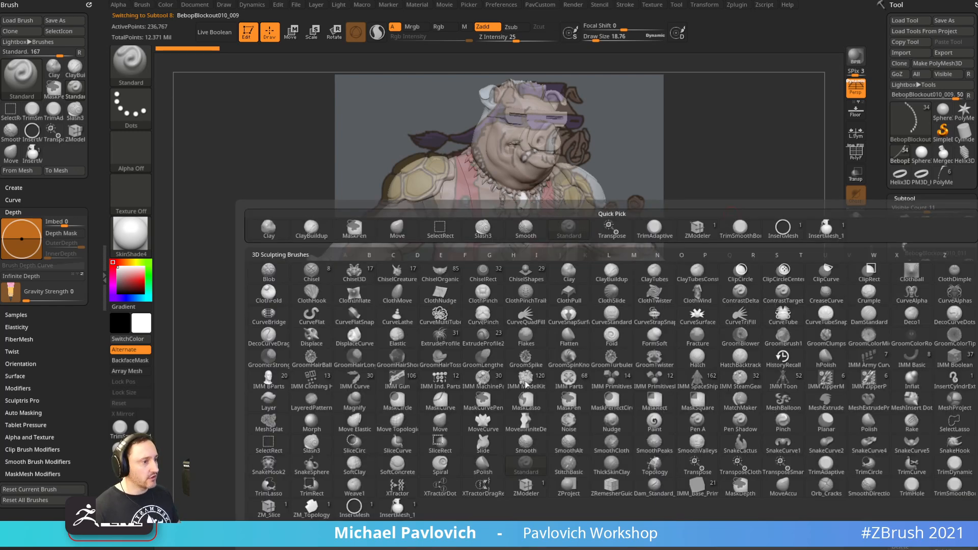
left_click(396, 510)
left_click_drag(459, 221, 457, 246)
Split the grenades into their own subtool and isolate only the left grenade
key("2")
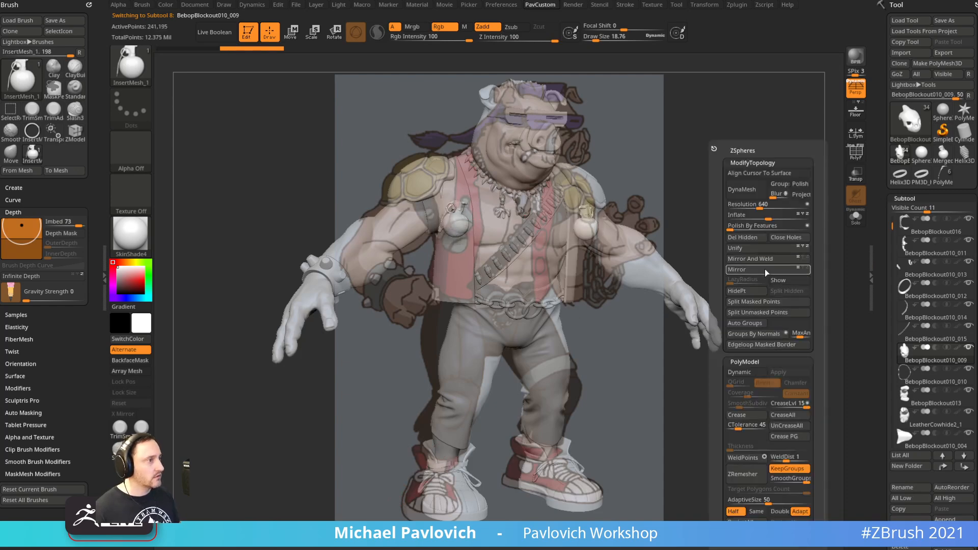
left_click(756, 303)
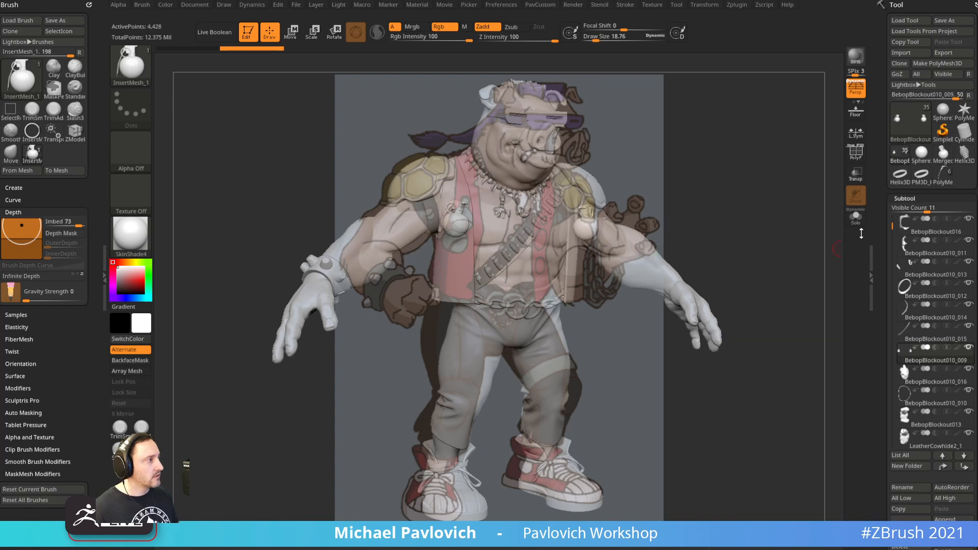
left_click(857, 219)
left_click_drag(733, 131, 545, 319, "ctrl+shift")
left_click_drag(732, 216, 767, 244, "ctrl+shift")
key("2")
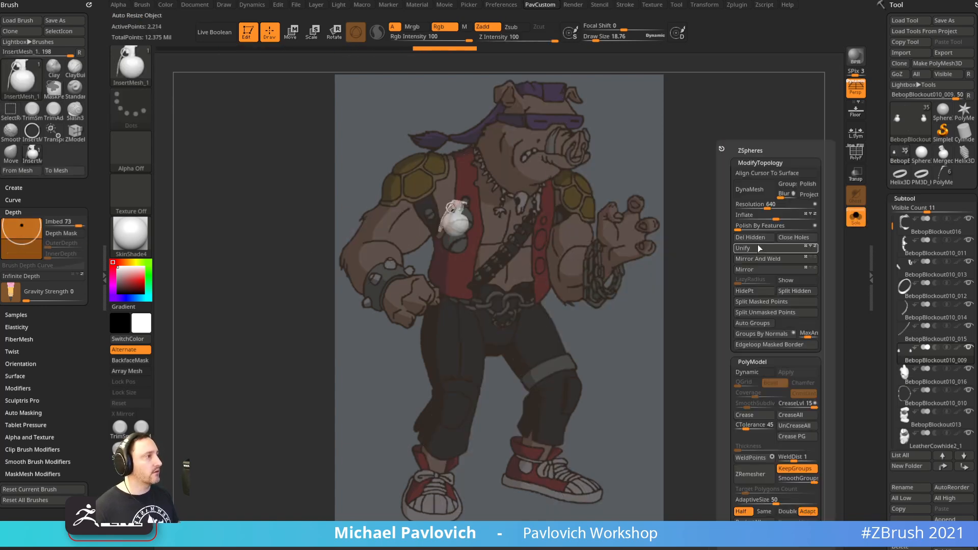
Nudge the grenade up and right with Transpose, then show the whole character again
key("w")
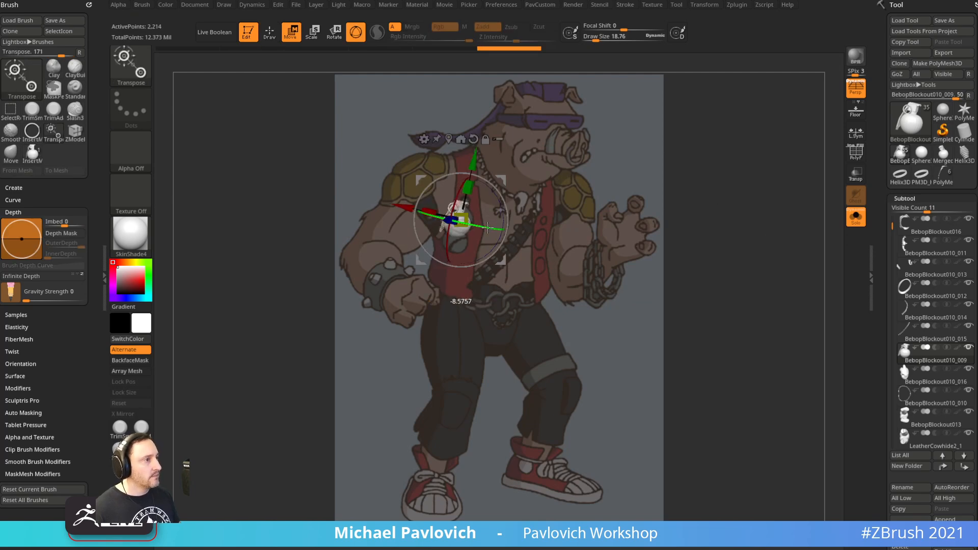
left_click_drag(501, 180, 507, 177)
key("q")
key("shift+z")
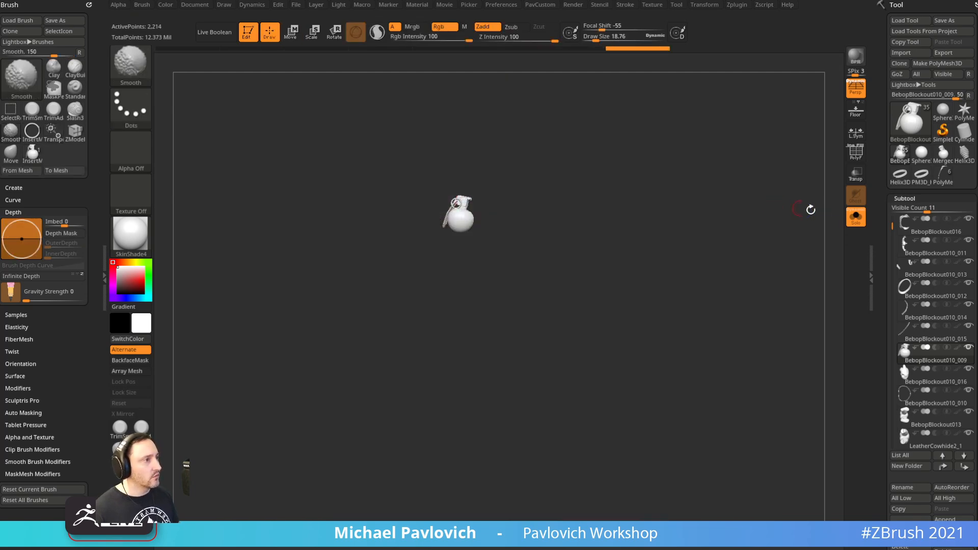
left_click(856, 217)
key("shift+z")
mouse_move(768, 223)
left_mouse_down()
mouse_move(780, 205)
mouse_move(836, 211)
mouse_move(780, 228)
left_mouse_up()
Tilt the grenade about 30 degrees and push it slightly toward the body
key("w")
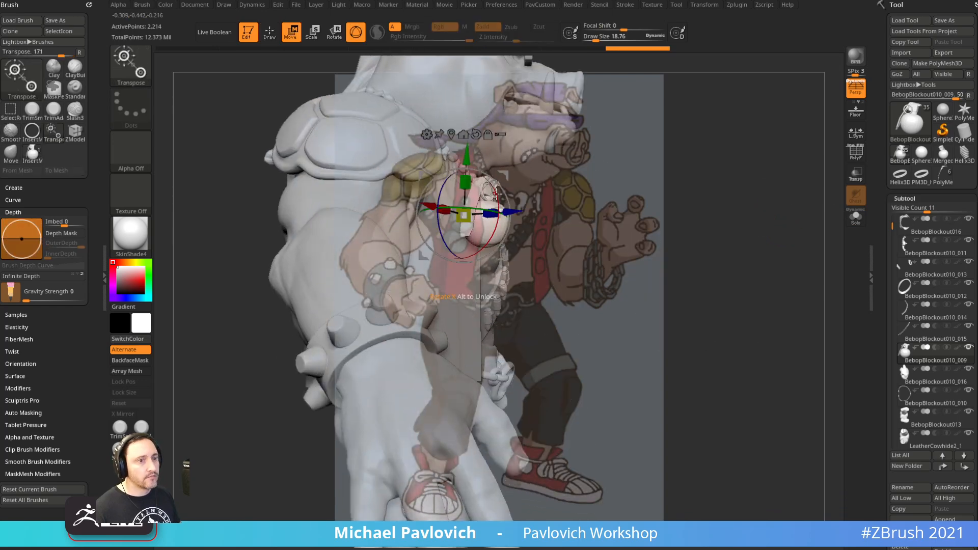
left_click_drag(488, 175, 489, 176)
left_click_drag(622, 149, 636, 177)
left_click_drag(517, 190, 511, 192)
key("q")
left_click_drag(836, 168, 805, 160)
key("shift+z")
mouse_move(815, 198)
left_mouse_down()
mouse_move(727, 223)
mouse_move(813, 179)
mouse_move(808, 149)
mouse_move(757, 154)
mouse_move(786, 192)
mouse_move(800, 124)
mouse_move(800, 136)
left_mouse_up()
key("shift+z")
key("f")
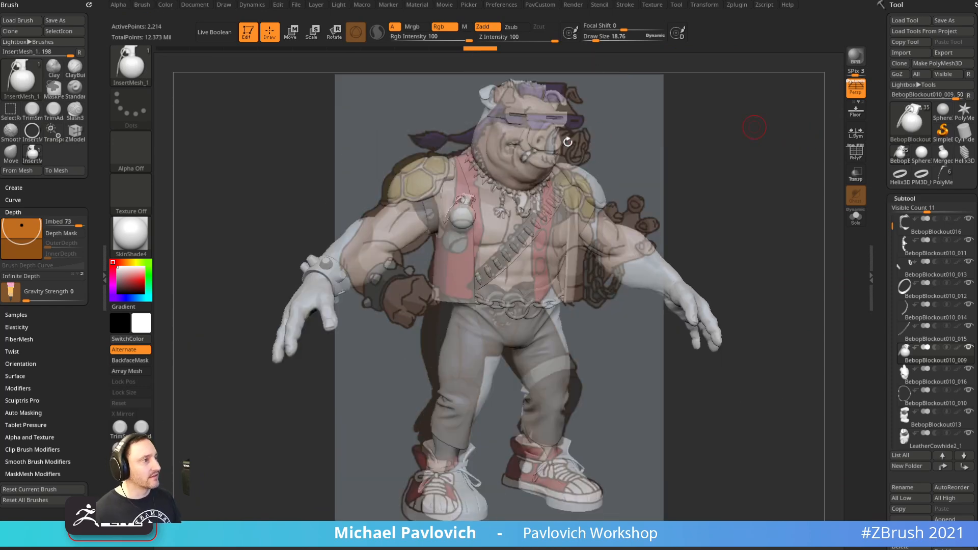
Move the grenade lower on the vest and check its placement from the side
key("w")
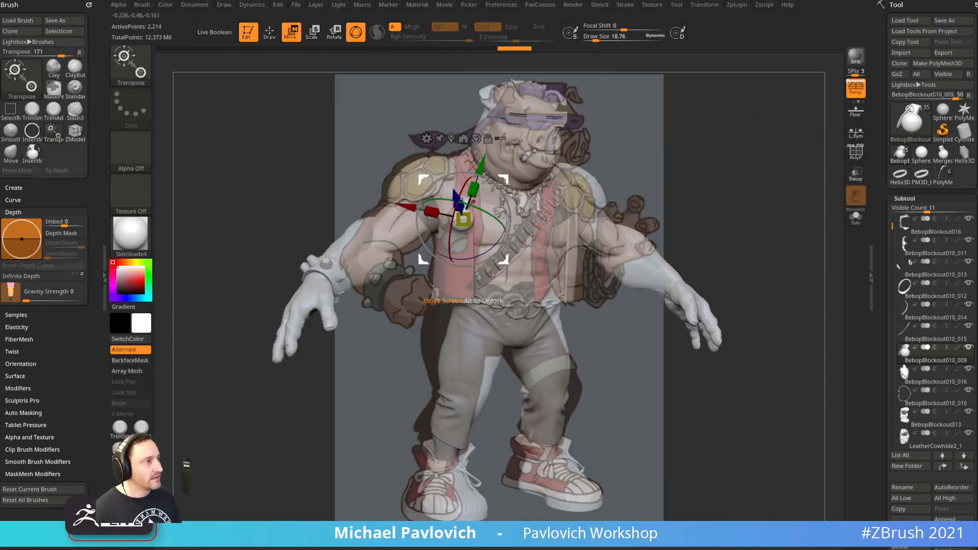
left_click_drag(495, 199, 496, 212)
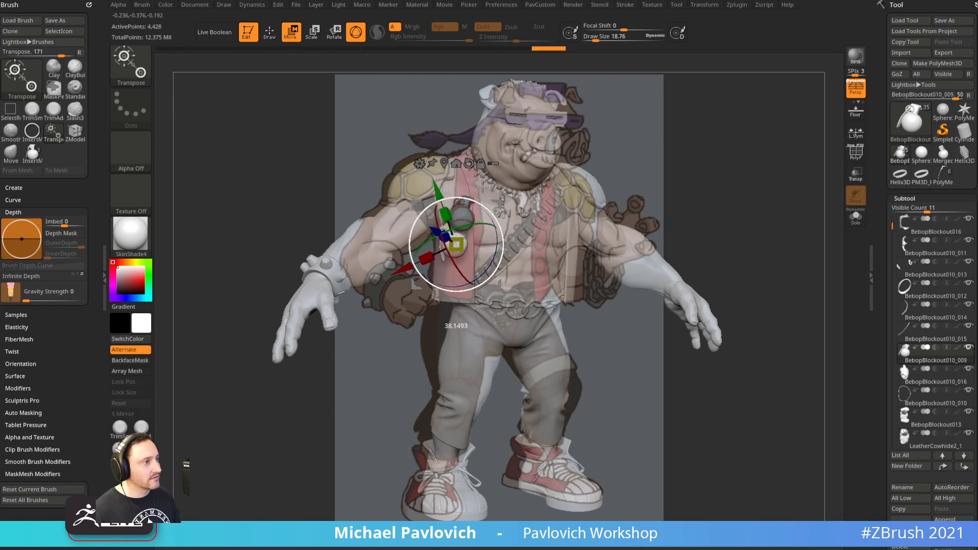
key("q")
mouse_move(683, 142)
left_mouse_down()
mouse_move(754, 166)
mouse_move(730, 146)
mouse_move(760, 168)
left_mouse_up()
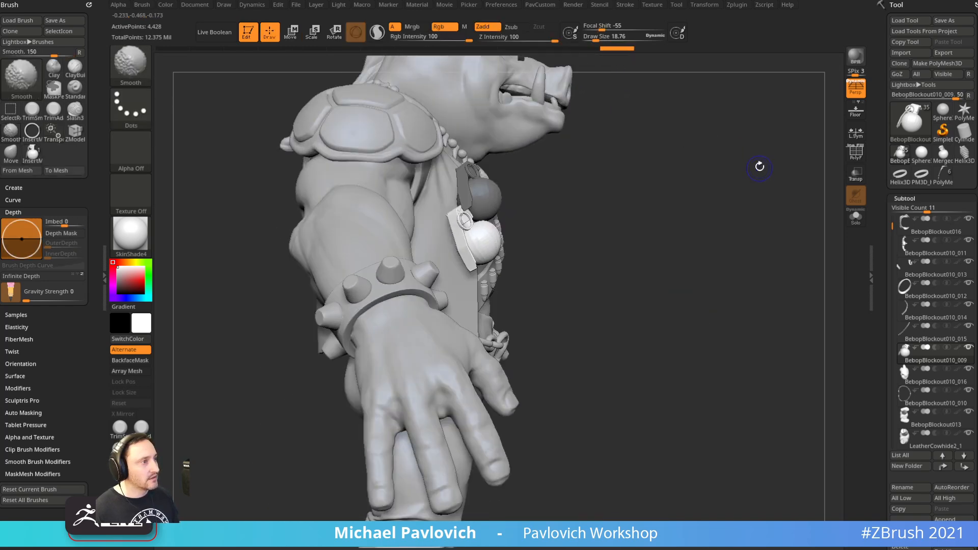
key("w")
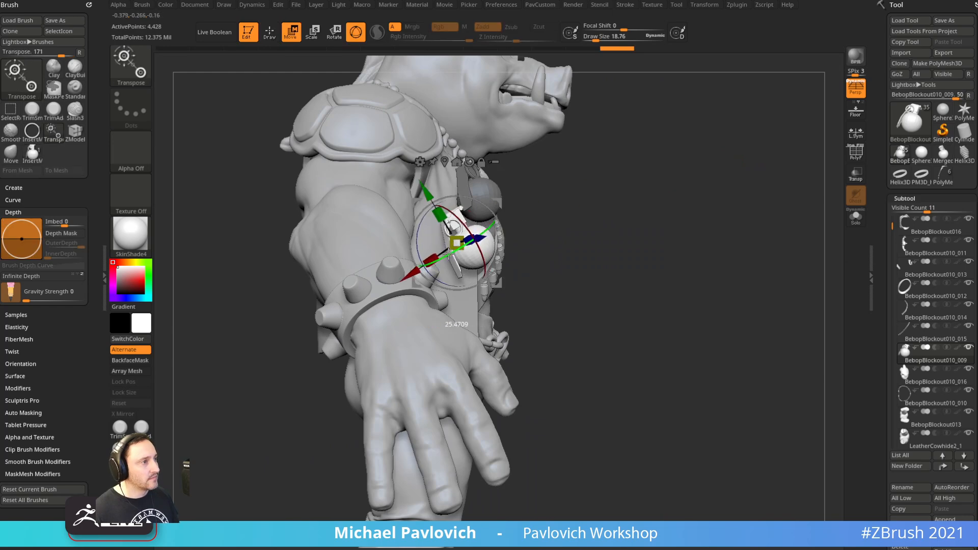
key("q")
mouse_move(624, 196)
left_mouse_down()
mouse_move(558, 176)
mouse_move(574, 170)
left_mouse_up()
key("shift+z")
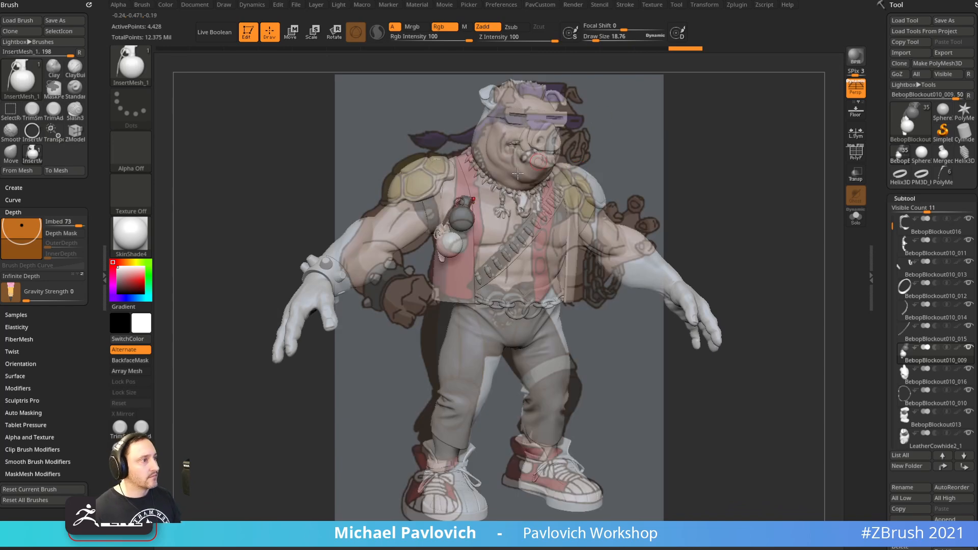
key("w")
key("q")
mouse_move(666, 155)
left_mouse_down()
mouse_move(743, 157)
mouse_move(698, 153)
mouse_move(729, 174)
mouse_move(738, 166)
mouse_move(733, 183)
mouse_move(702, 182)
mouse_move(657, 144)
mouse_move(712, 131)
mouse_move(738, 153)
mouse_move(682, 194)
mouse_move(720, 194)
mouse_move(749, 171)
left_mouse_up()
Switch back to the Standard brush and turn the Spotlight reference drawing off
key("b")
key("s")
key("t")
key("s")
key("shift+z")
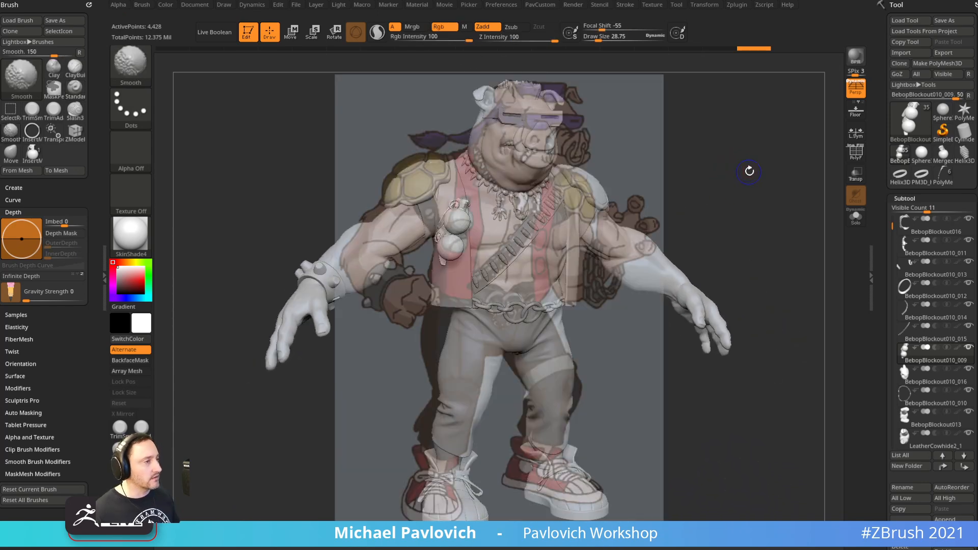
key("shift+z")
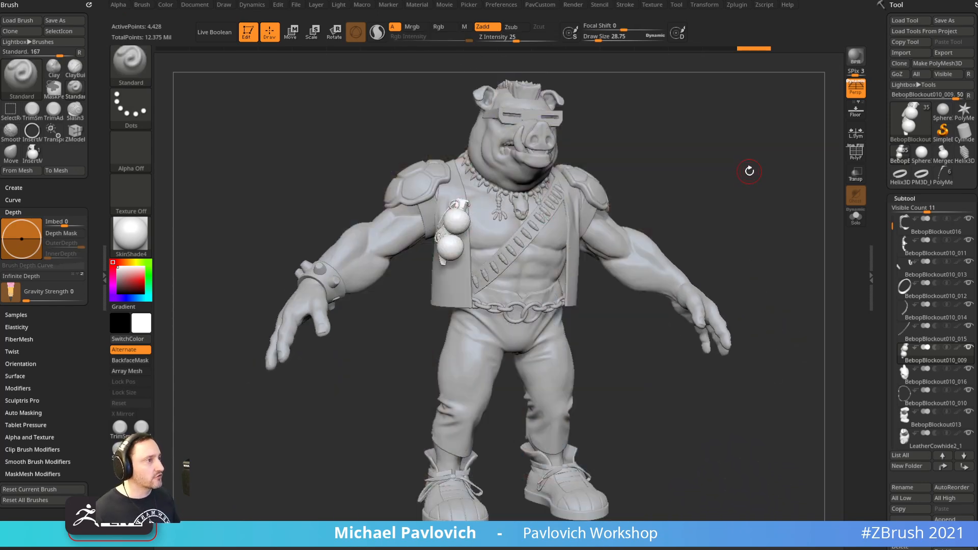
Turn on PolyF and select the shoulder plates, arm band and body subtools
left_click_drag(751, 125, 656, 221)
left_click(606, 234, "alt")
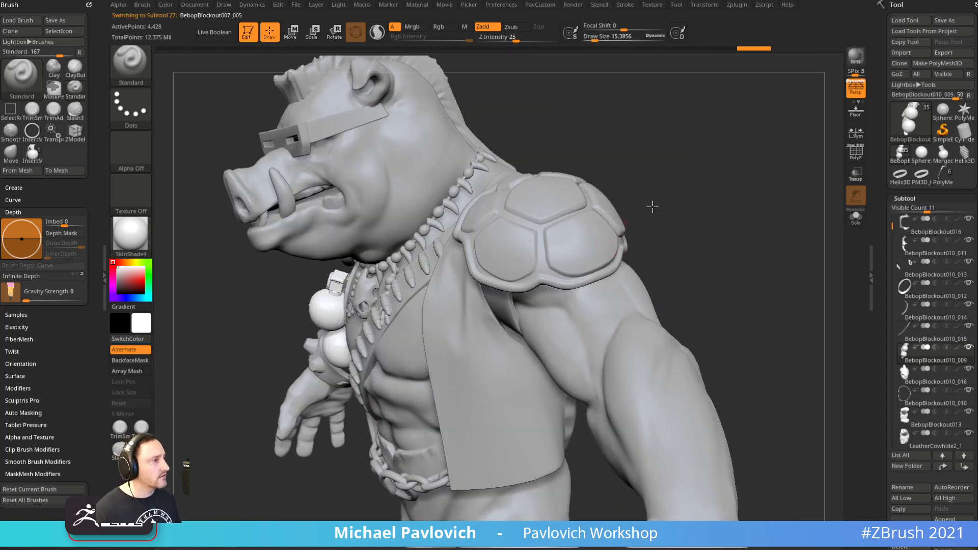
left_click(851, 157)
left_click_drag(759, 185, 766, 184)
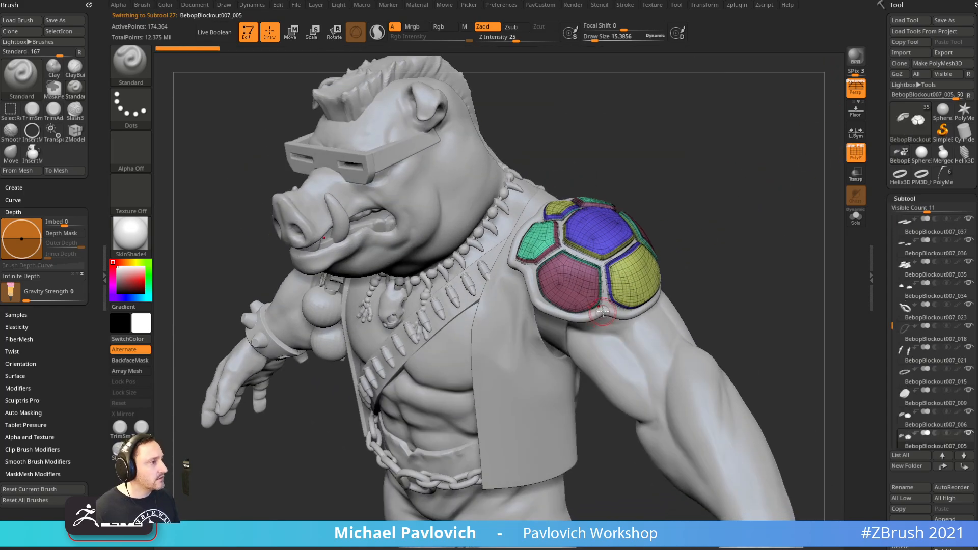
left_click(605, 298, "alt")
left_click_drag(738, 269, 725, 227)
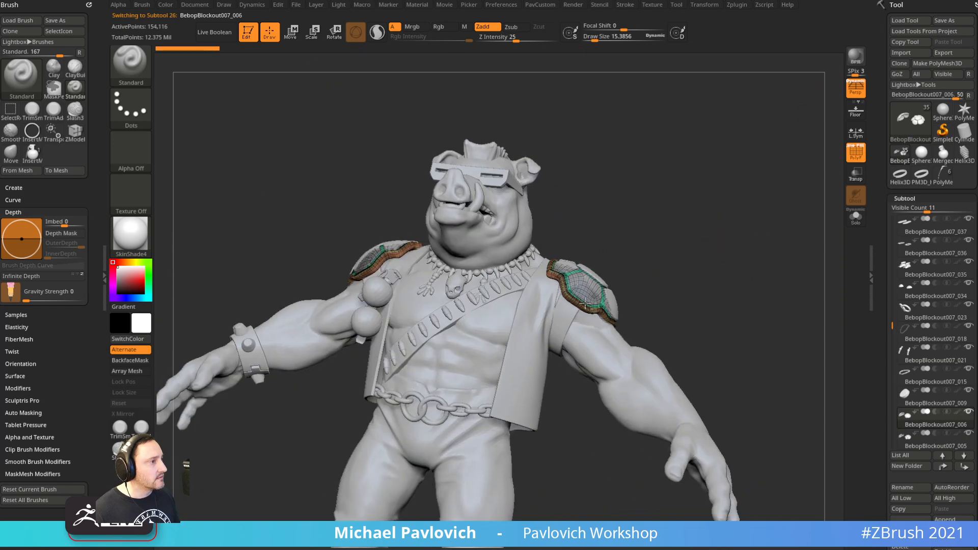
left_click(565, 321, "alt")
mouse_move(690, 280)
left_mouse_down()
mouse_move(757, 227)
mouse_move(764, 234)
mouse_move(769, 244)
mouse_move(736, 243)
mouse_move(714, 218)
mouse_move(570, 191)
left_mouse_up()
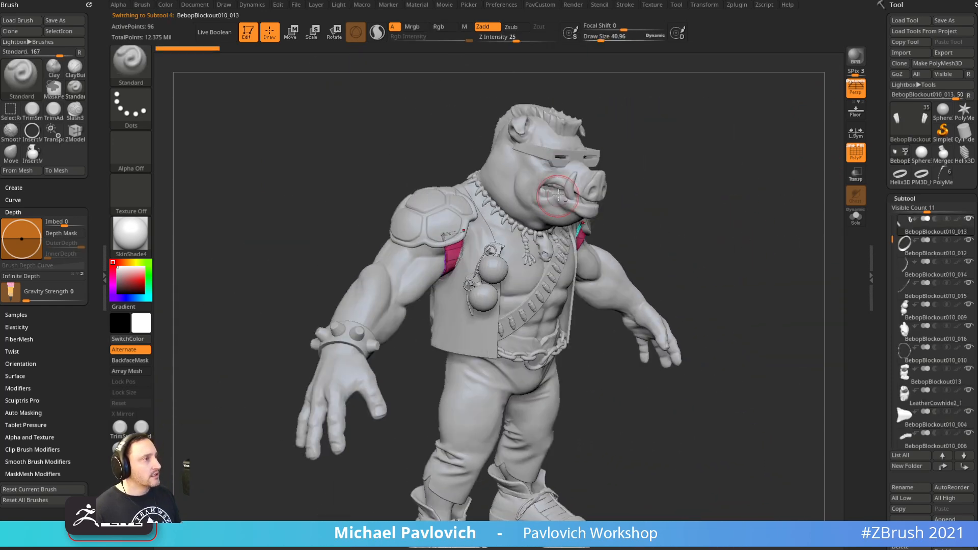
left_click(560, 170, "alt")
Zoom in on the head and select the mohawk, tusk and lower mouth piece
left_click_drag(655, 76, 636, 190, "alt")
left_click(592, 213, "alt")
left_click_drag(703, 148, 732, 252, "alt")
left_click(491, 334, "alt")
left_click(439, 357, "alt")
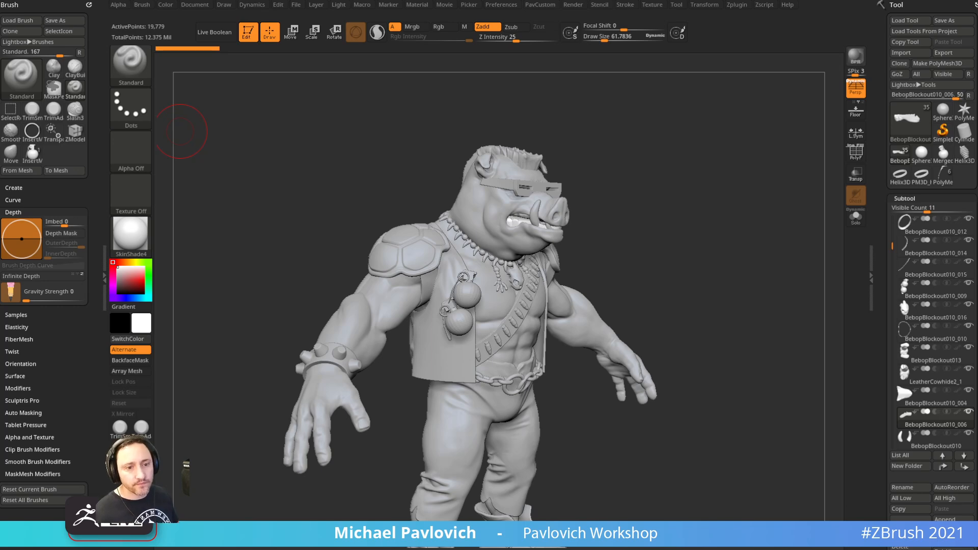
mouse_move(724, 219)
left_mouse_down()
mouse_move(679, 210)
mouse_move(683, 160)
mouse_move(684, 168)
mouse_move(724, 160)
mouse_move(690, 212)
mouse_move(735, 236)
mouse_move(734, 255)
left_mouse_up()
Adjust the brush size, make the necklace the active subtool and show polygon frames
key("s")
left_click(676, 225)
key("s")
left_click(660, 225)
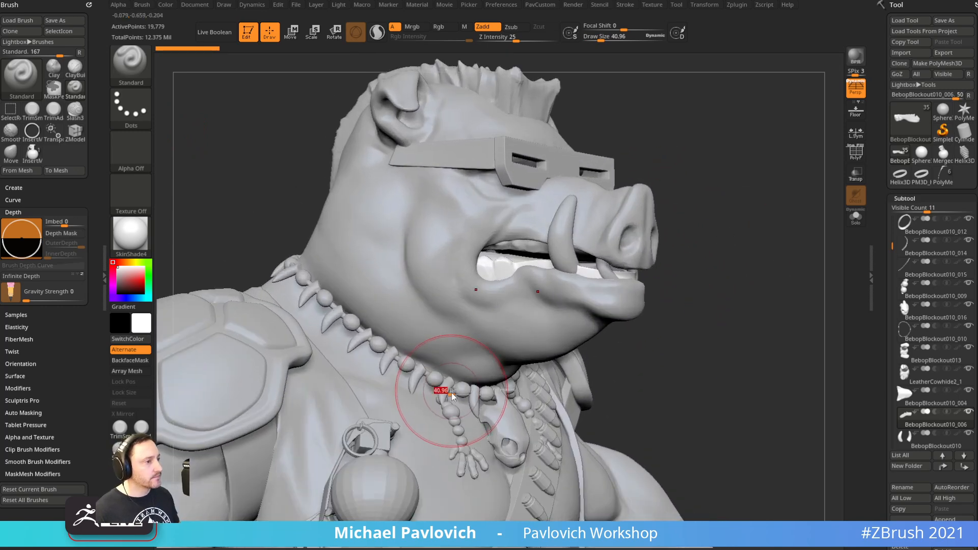
left_click(449, 390, "alt")
left_click_drag(722, 290, 666, 326)
left_click(586, 382, "alt")
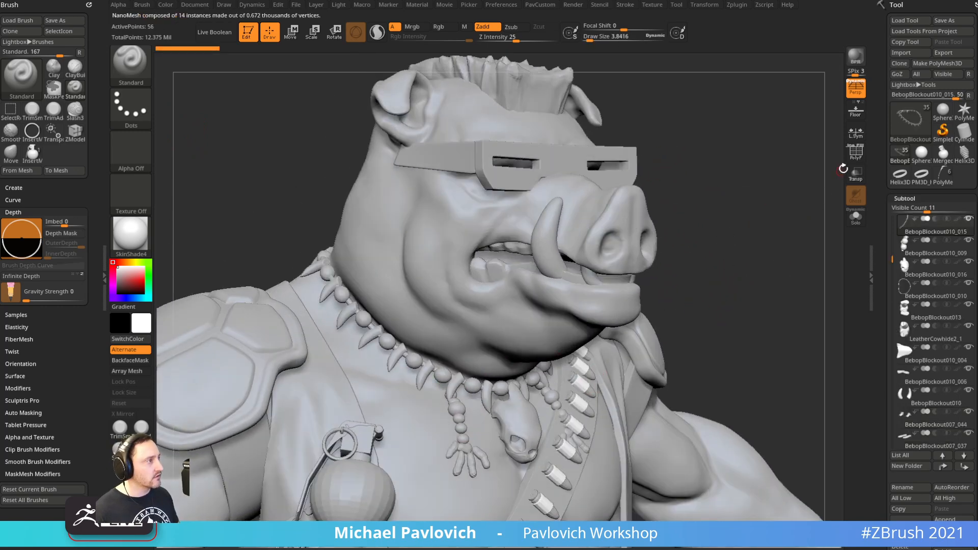
Select the bullets subtool, toggle polygon frames, and make the head the active subtool
left_click(856, 153)
mouse_move(775, 229)
left_mouse_down()
mouse_move(749, 242)
mouse_move(747, 188)
mouse_move(749, 243)
mouse_move(761, 231)
mouse_move(774, 279)
left_mouse_up()
left_click(857, 154)
key("s")
left_click(597, 271, "alt")
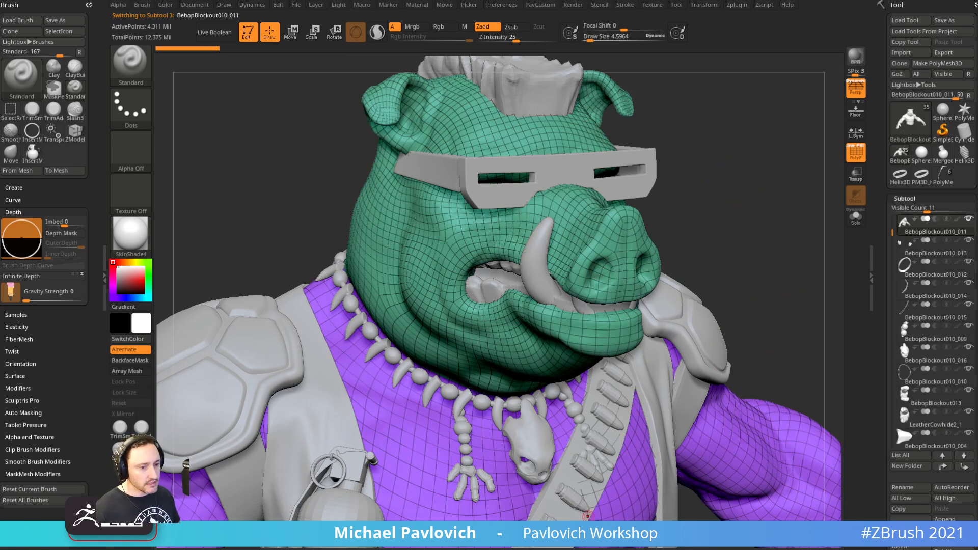
left_click_drag(632, 549, 849, 40)
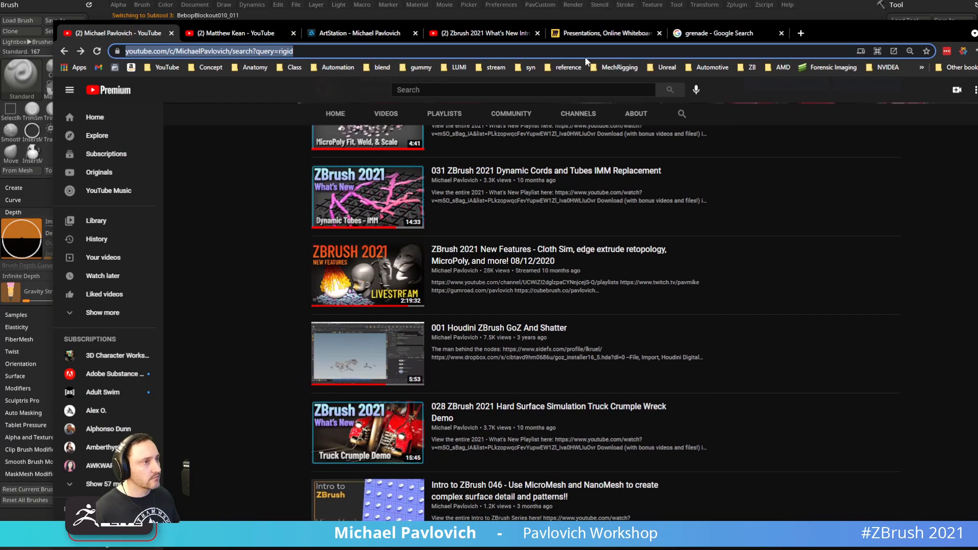
left_click(63, 51)
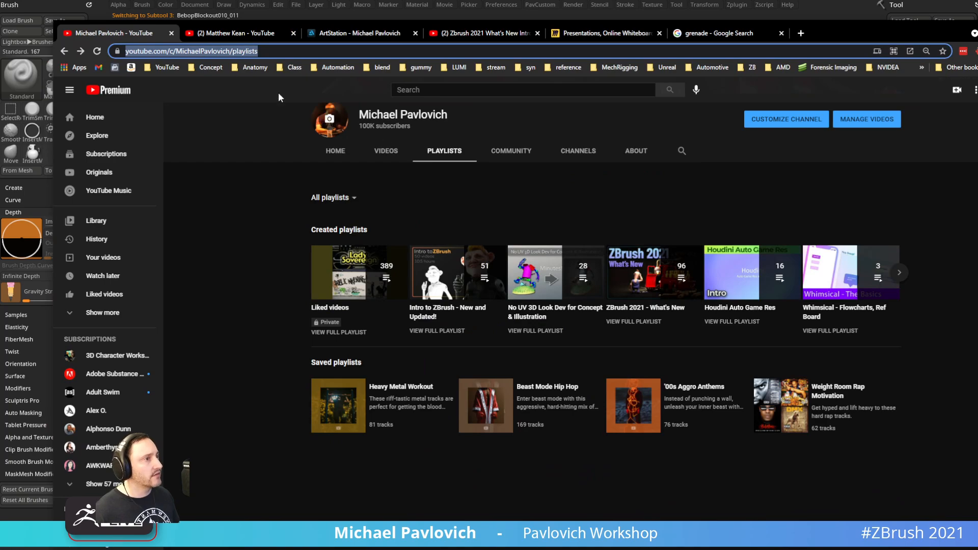
left_click(168, 67)
left_click(169, 130)
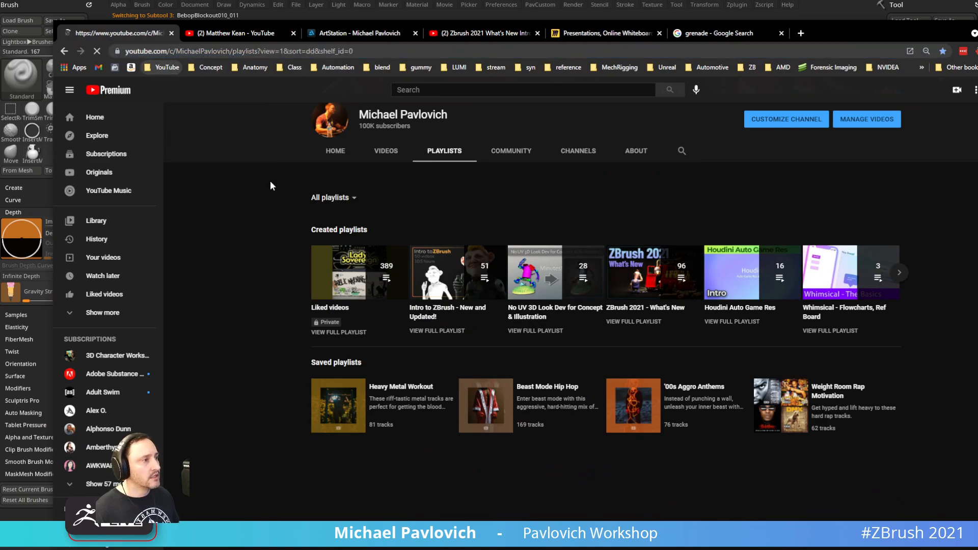
scroll(637, 347, "down", 10)
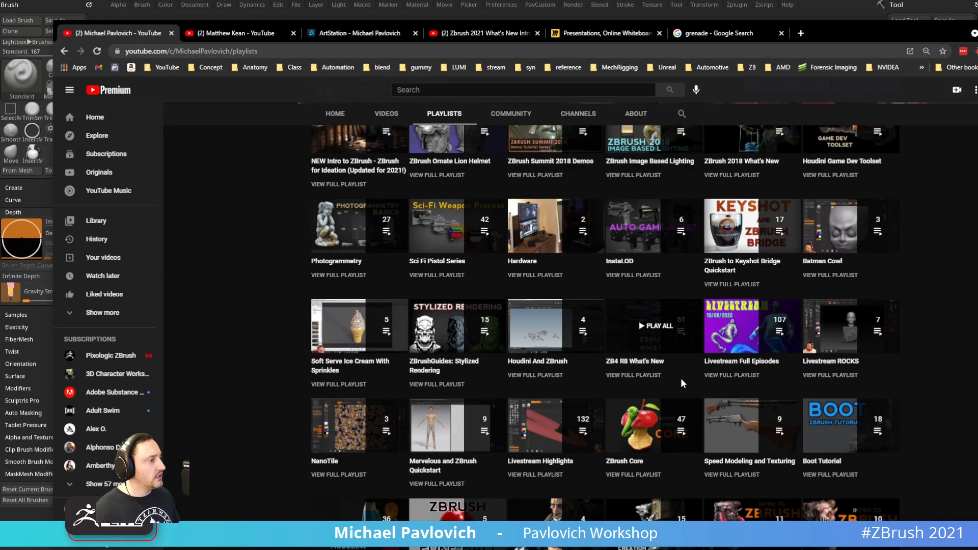
left_click(736, 377)
left_click(758, 378)
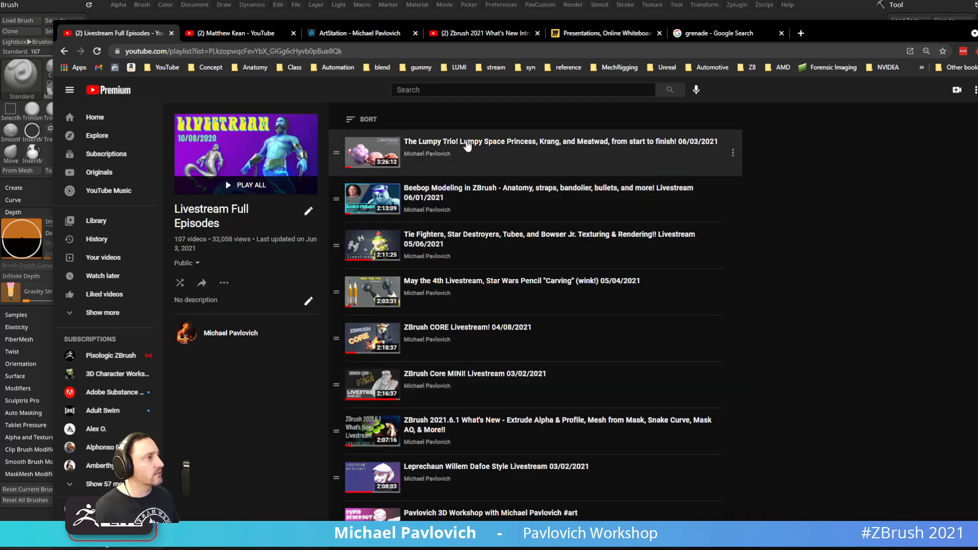
left_click(428, 52)
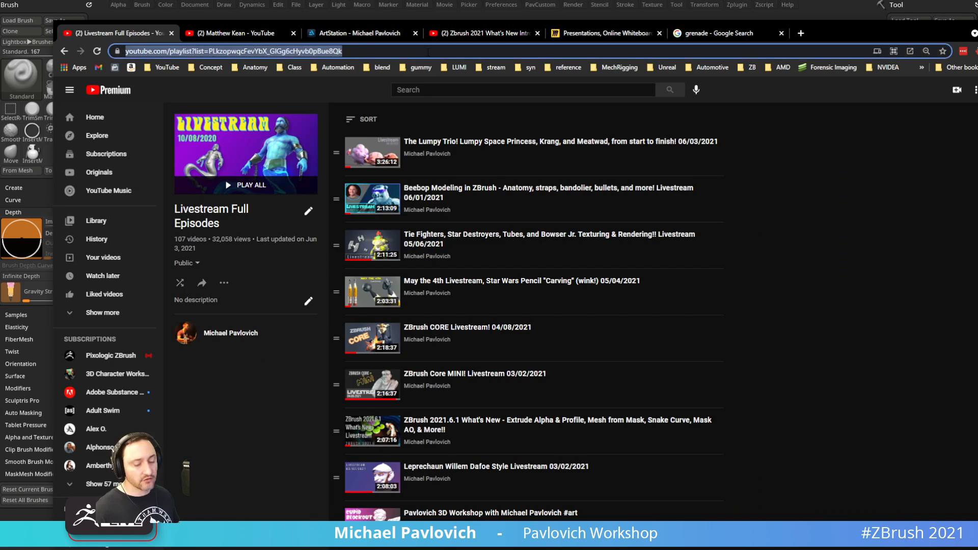
key("alt+Tab")
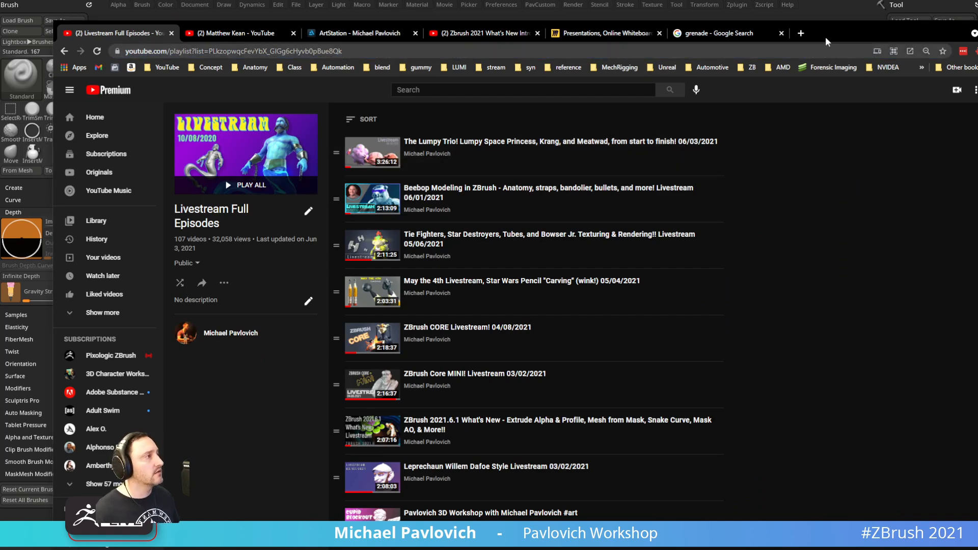
key("alt+Tab")
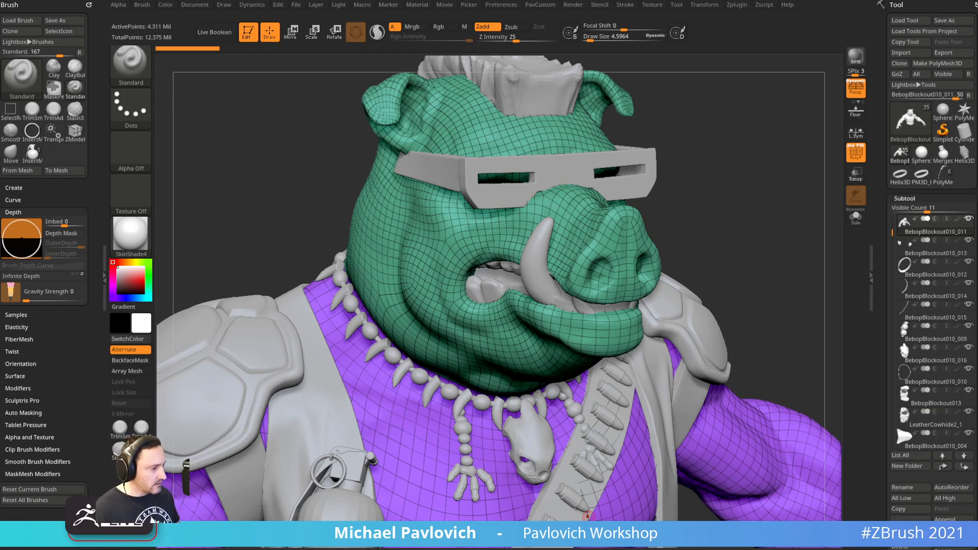
key("alt+Tab")
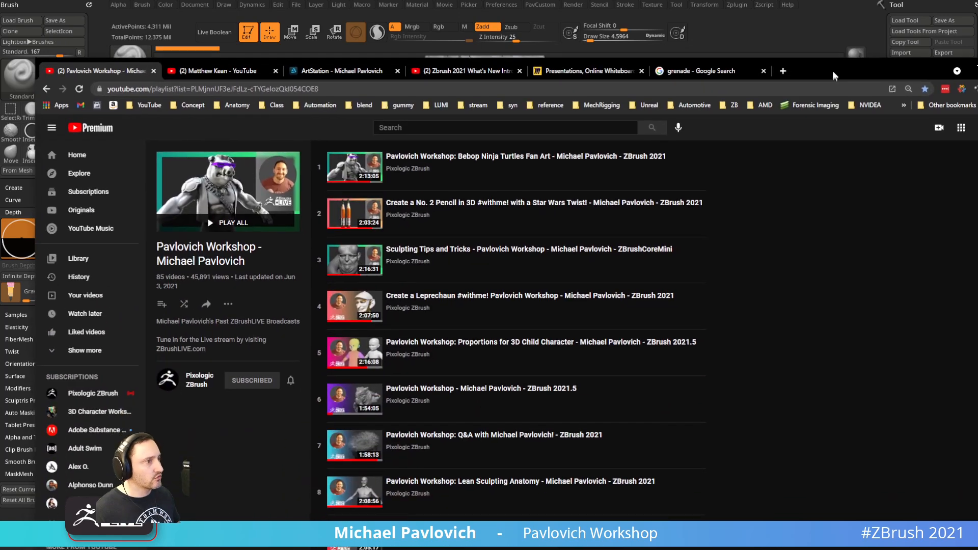
left_click(630, 87)
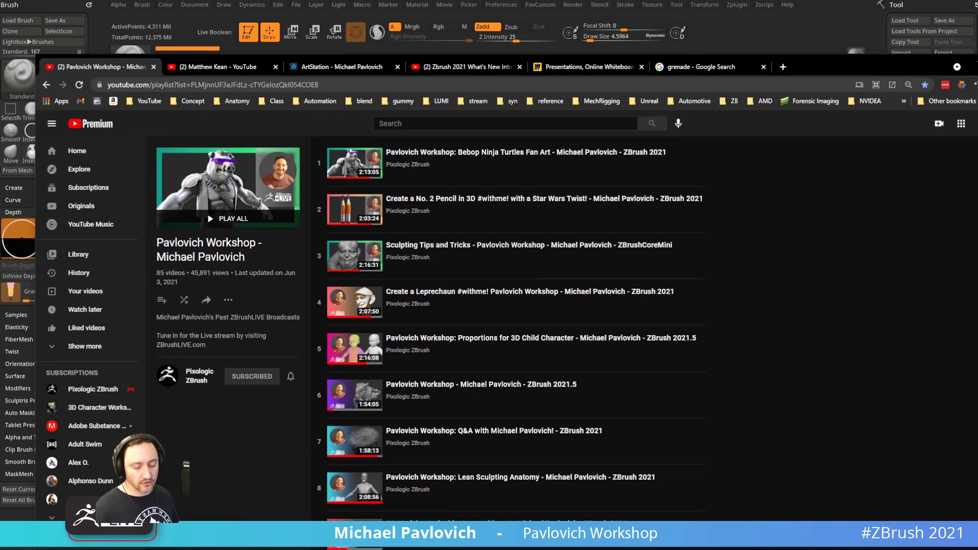
left_click_drag(816, 71, 816, 1)
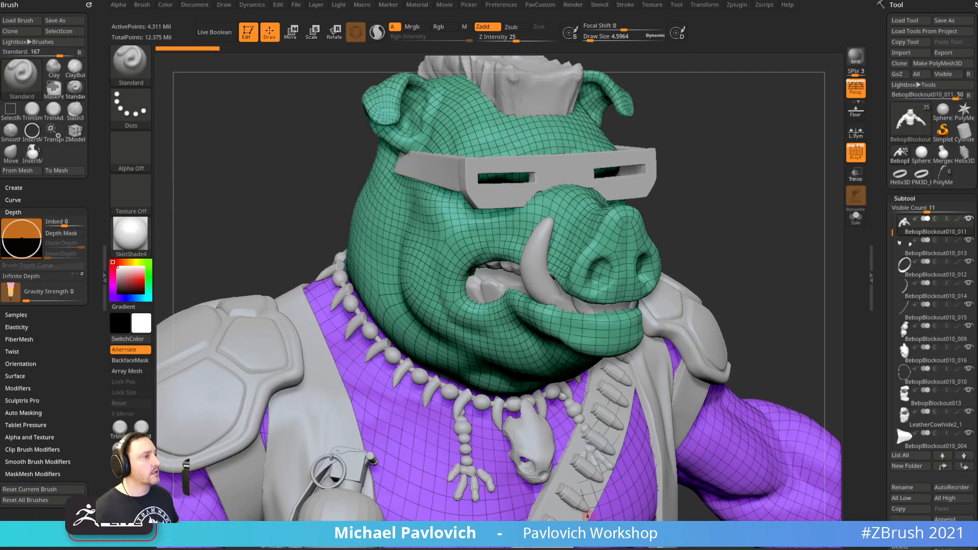
key("shift+z")
key("shift+z")
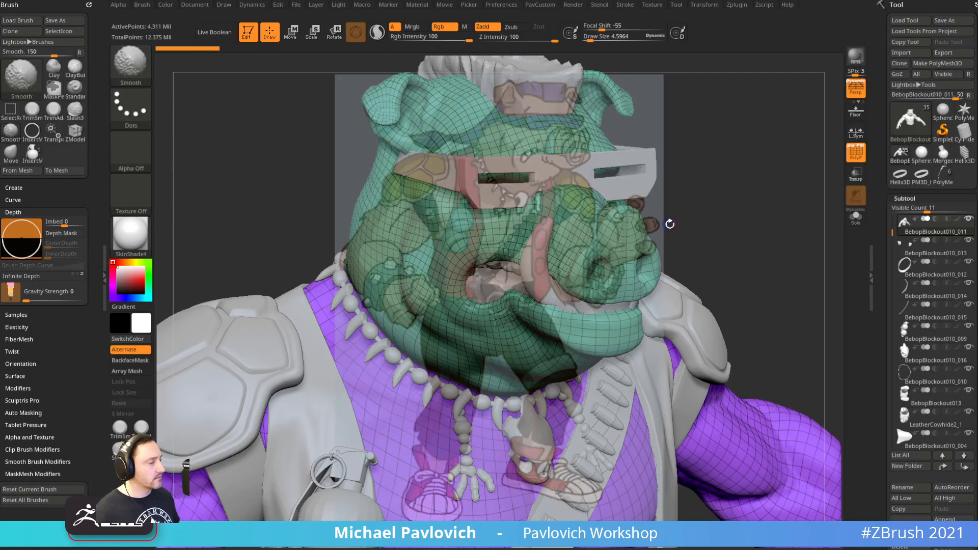
mouse_move(909, 309)
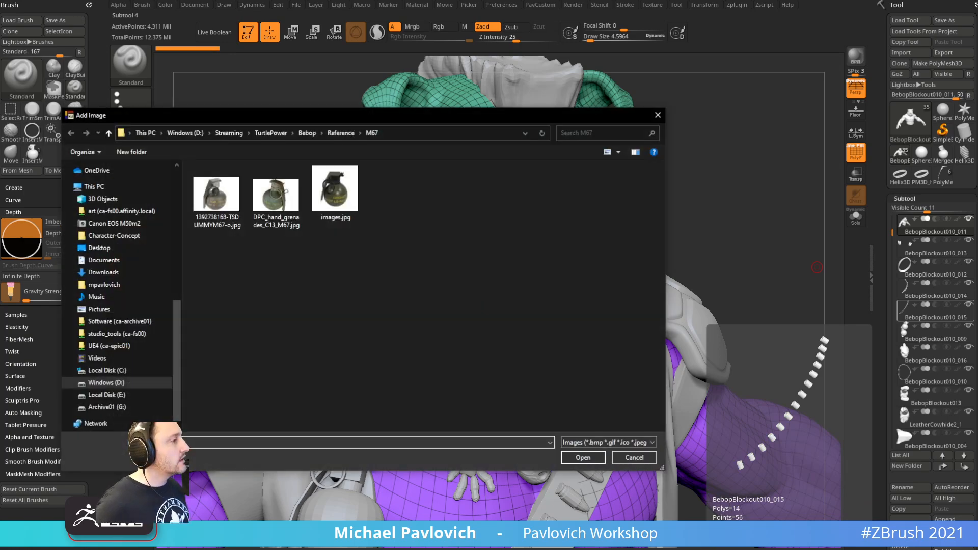
Load two Bebop pictures from the Reference folder as reference images
left_click(340, 133)
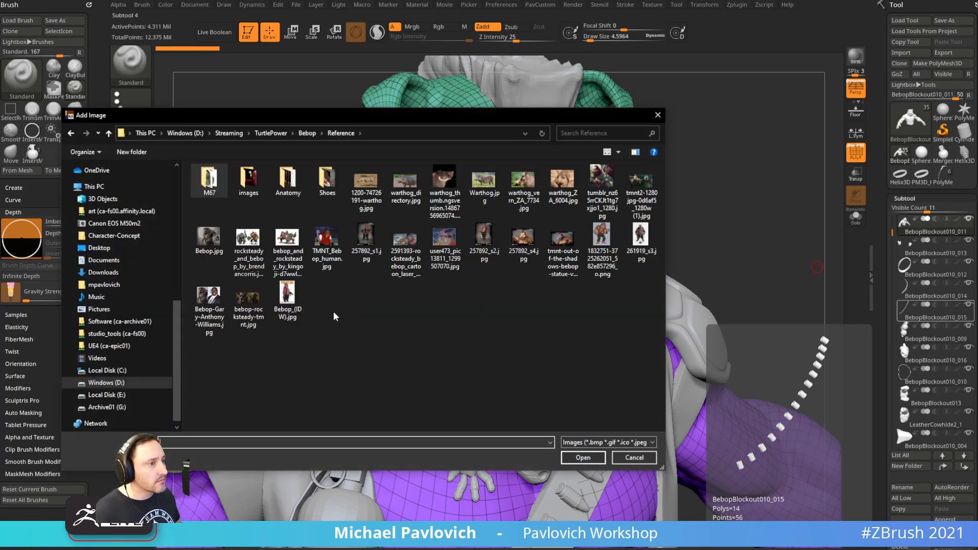
left_click(443, 243)
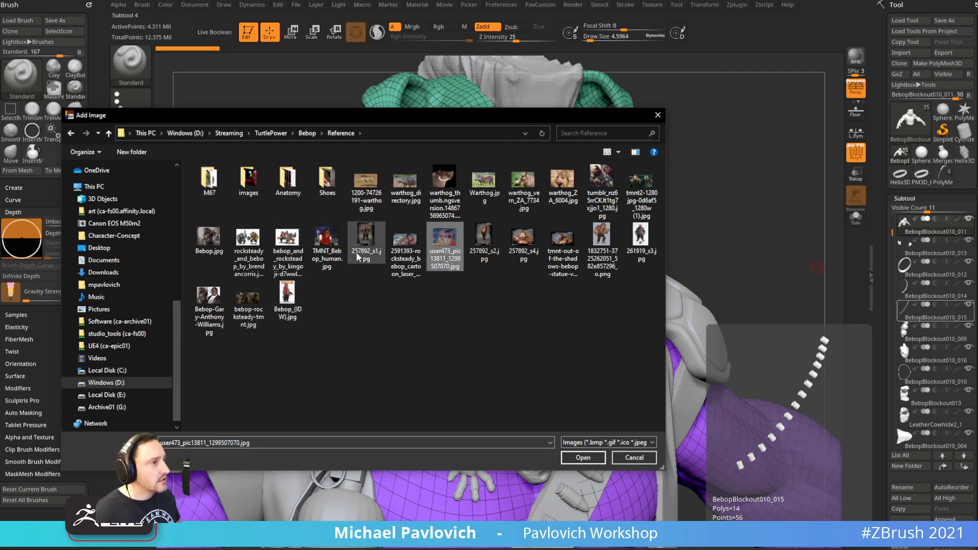
left_click(602, 244, "ctrl")
left_click(583, 458)
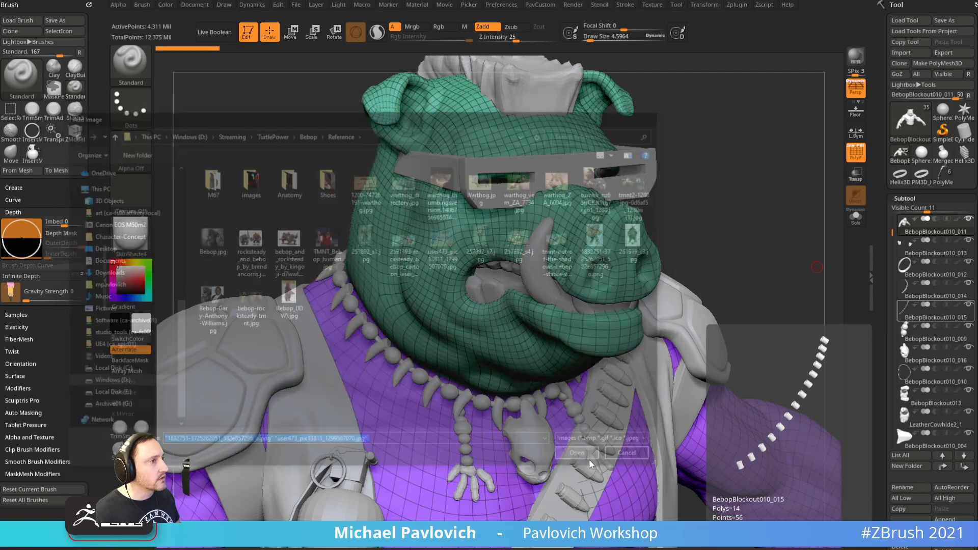
Resize the reference image panels and move them to the right side of the viewport
left_click_drag(3, 28, 541, 349)
scroll(540, 343, "up", 3)
left_click_drag(626, 456, 833, 549)
scroll(719, 294, "up", 2)
left_click_drag(718, 294, 976, 27)
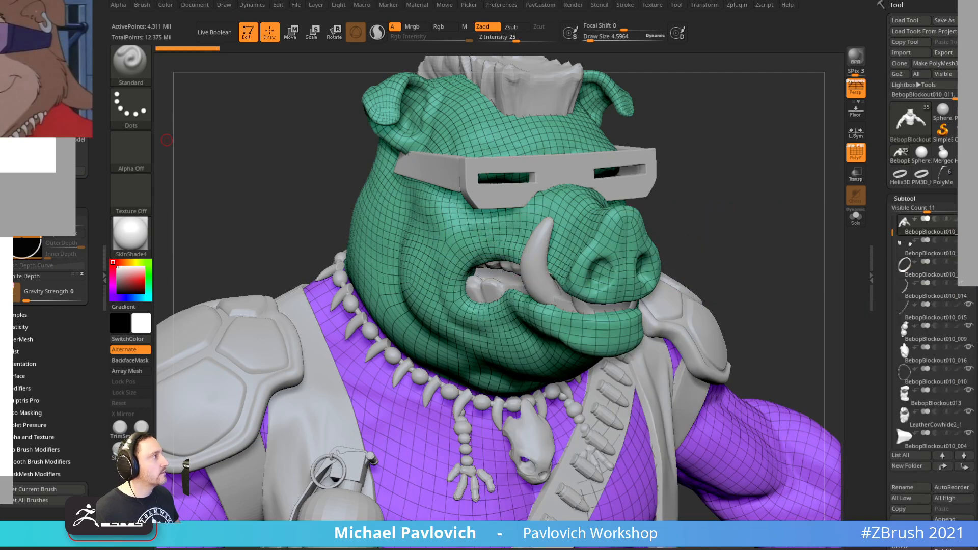
scroll(23, 73, "up", 2)
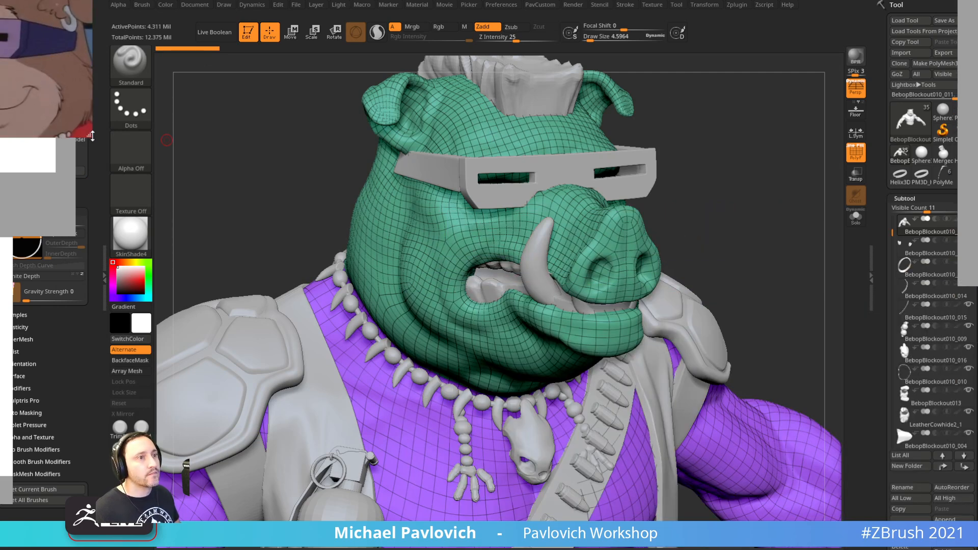
left_click_drag(89, 135, 184, 265)
scroll(47, 134, "up", 1)
middle_click_drag(24, 124, 34, 124)
left_click_drag(20, 140, 977, 433)
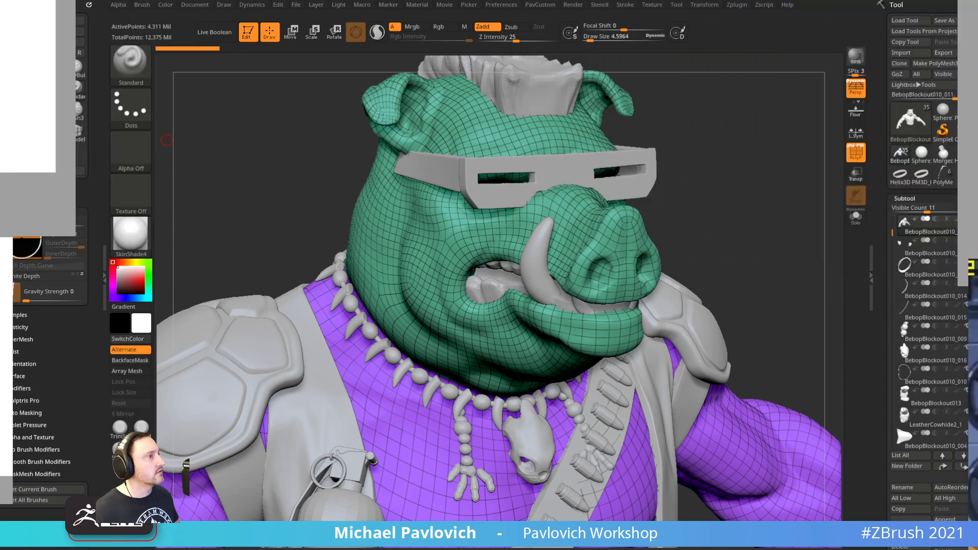
Select the skull pendant and view it frontally with transparency on, PolyF off, and perspective off
left_click(685, 203)
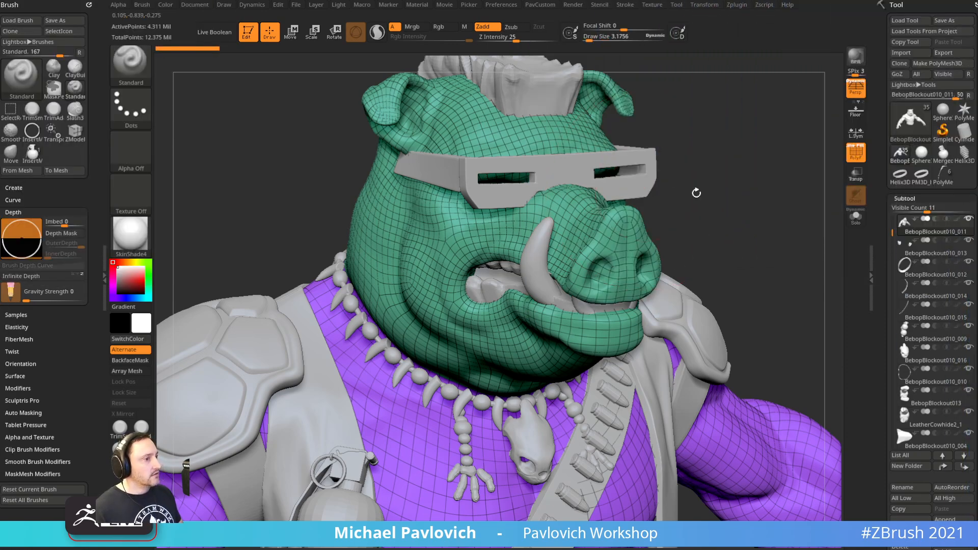
left_click_drag(678, 183, 682, 138, "alt")
left_click(488, 350, "alt")
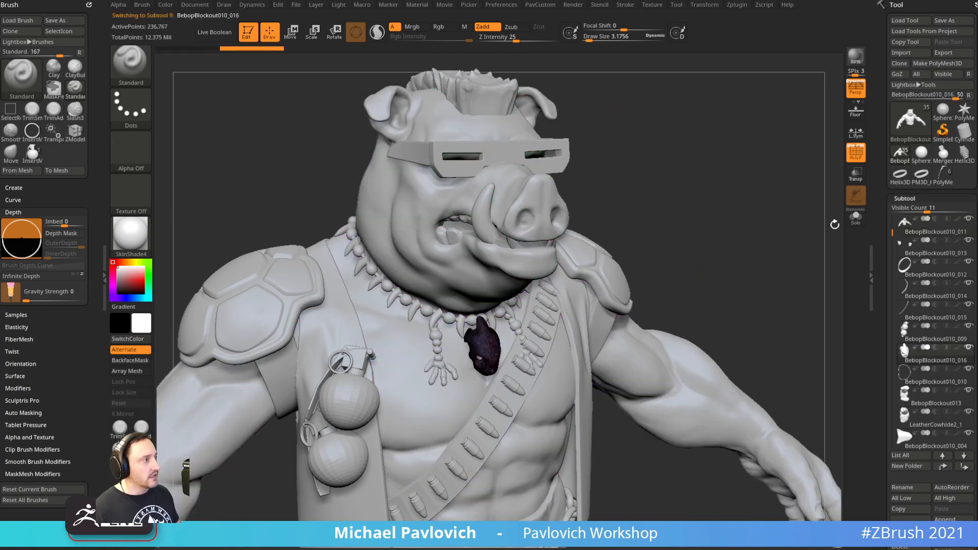
left_click(853, 175)
left_click_drag(759, 194, 820, 239, "shift")
left_click(856, 153)
left_click_drag(762, 134, 544, 342, "alt")
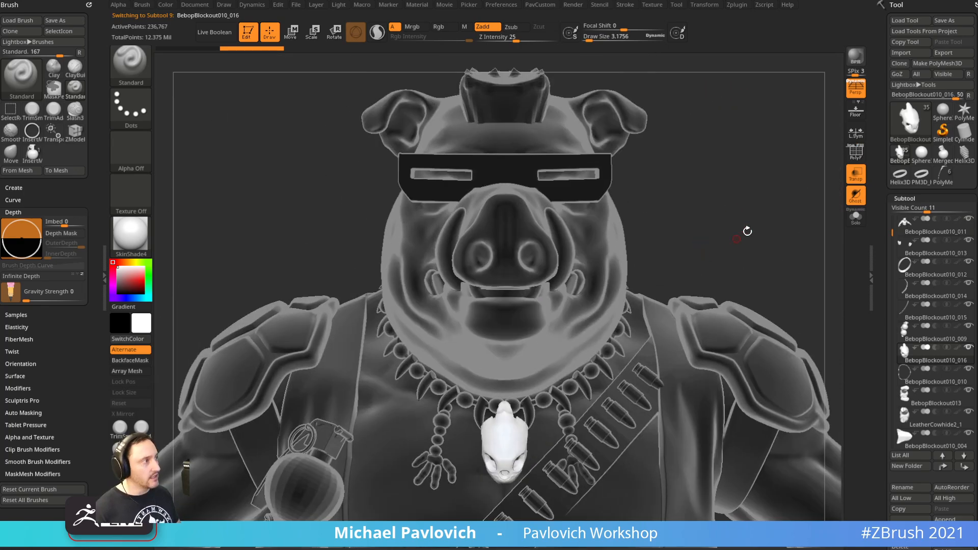
left_click(856, 91)
Insert an IMM_Base_Primitives Ring at brush size 8.5 over the skull pendant
key("b")
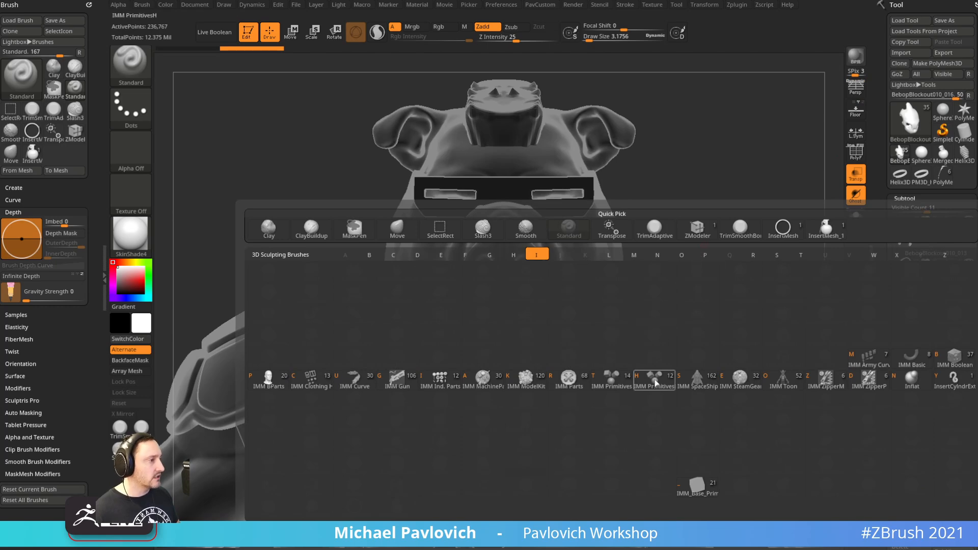
left_click(654, 377)
key("m")
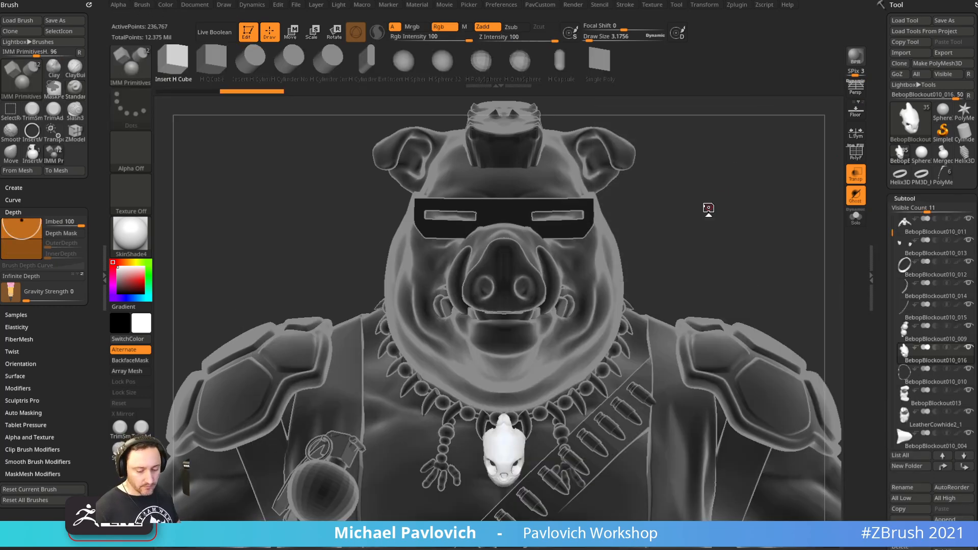
key("m")
left_click(650, 319)
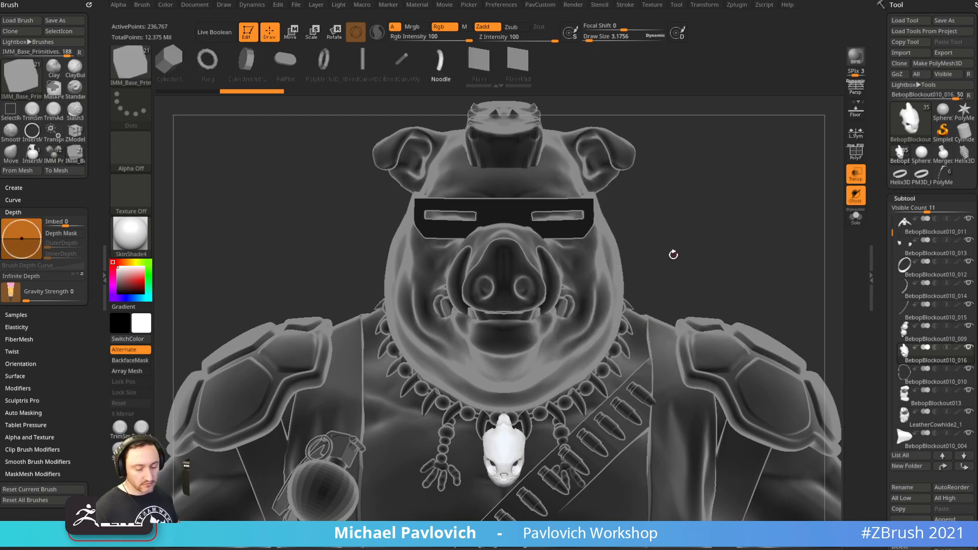
key("m")
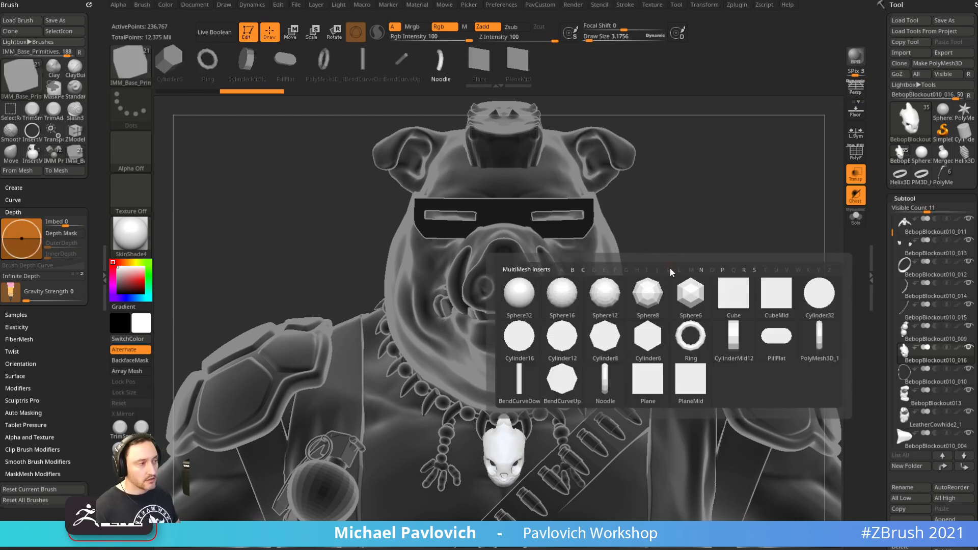
left_click(691, 342)
key("s")
left_click_drag(524, 310, 514, 308)
mouse_move(505, 298)
right_mouse_down()
mouse_move(512, 337)
mouse_move(505, 311)
right_mouse_up()
left_click_drag(503, 452, 489, 491)
Split the ring into its own subtool and move it from the chest to the snout
key("3")
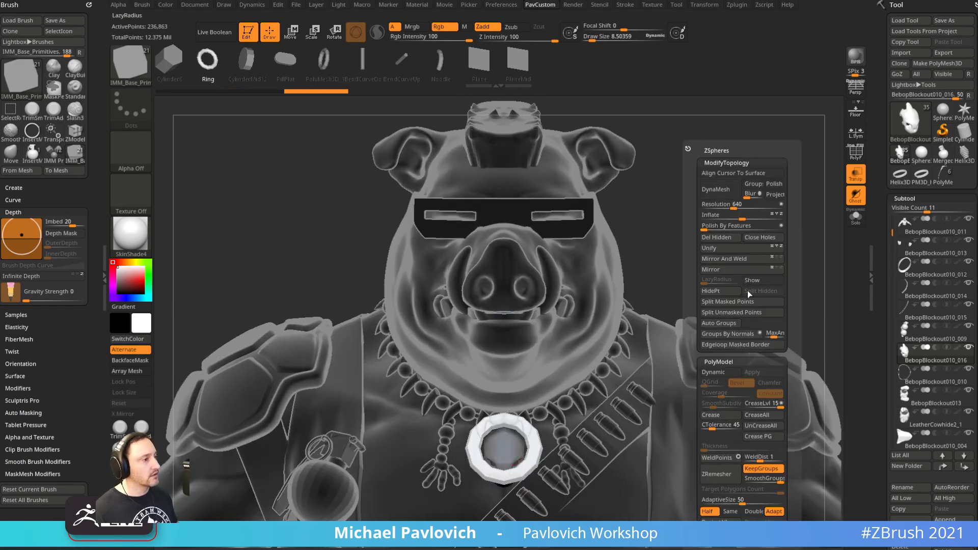
left_click(739, 313)
left_click(856, 174)
right_click_drag(743, 217, 788, 225, "shift")
key("w")
mouse_move(543, 413)
left_mouse_down()
mouse_move(676, 297)
mouse_move(680, 274)
left_mouse_up()
key("q")
right_click_drag(724, 245, 662, 252)
mouse_move(662, 253)
right_mouse_down("alt")
mouse_move(740, 255)
mouse_move(718, 257)
mouse_move(741, 304)
right_mouse_up("alt")
Apply ZModeler to the nose ring and nudge it slightly in side view
key("3")
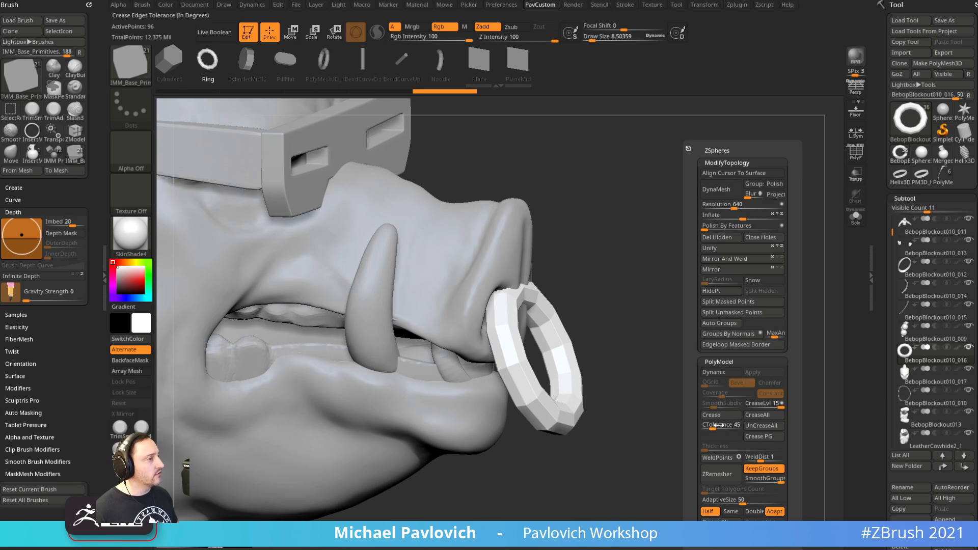
right_click_drag(637, 280, 622, 284)
key("b")
key("z")
key("m")
key("space")
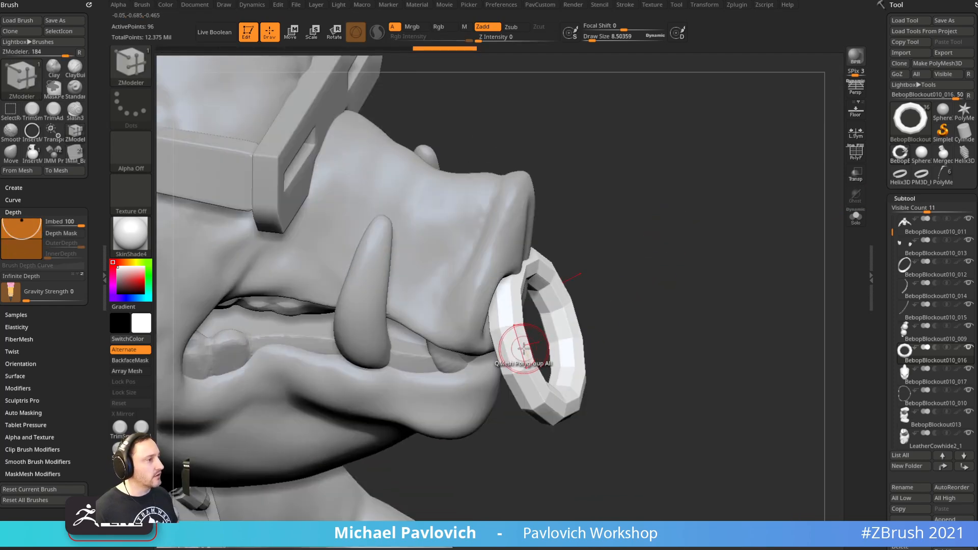
right_click_drag(607, 258, 618, 255, "shift")
key("w")
left_click_drag(538, 332, 533, 335)
key("q")
Shift and turn the nose ring slightly right, then scale it down a little
right_click_drag(651, 284, 620, 278)
mouse_move(620, 277)
right_mouse_down("ctrl")
mouse_move(620, 260)
mouse_move(591, 259)
right_mouse_up("ctrl")
right_click_drag(740, 259, 706, 249, "alt")
right_click_drag(705, 249, 717, 238, "ctrl")
key("w")
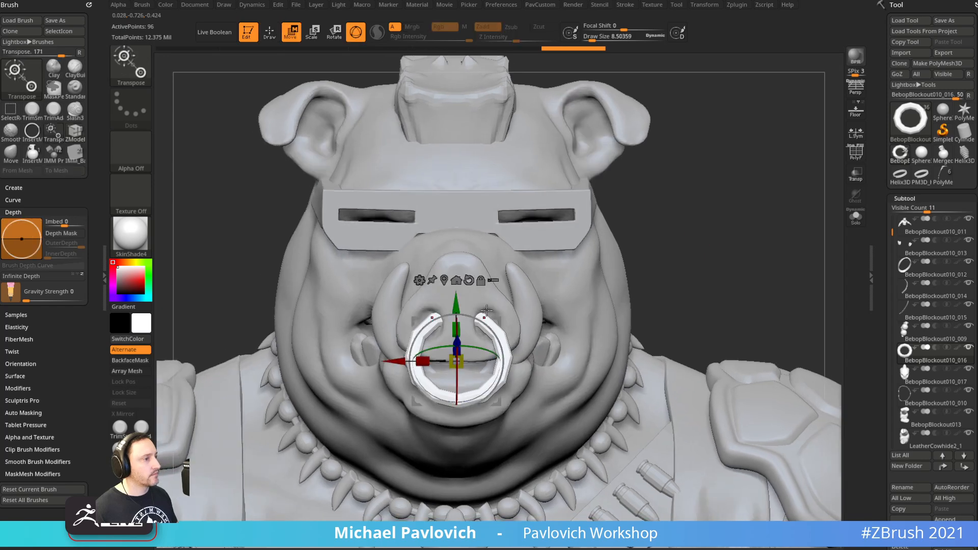
left_click_drag(457, 361, 460, 361)
left_click_drag(588, 261, 692, 239)
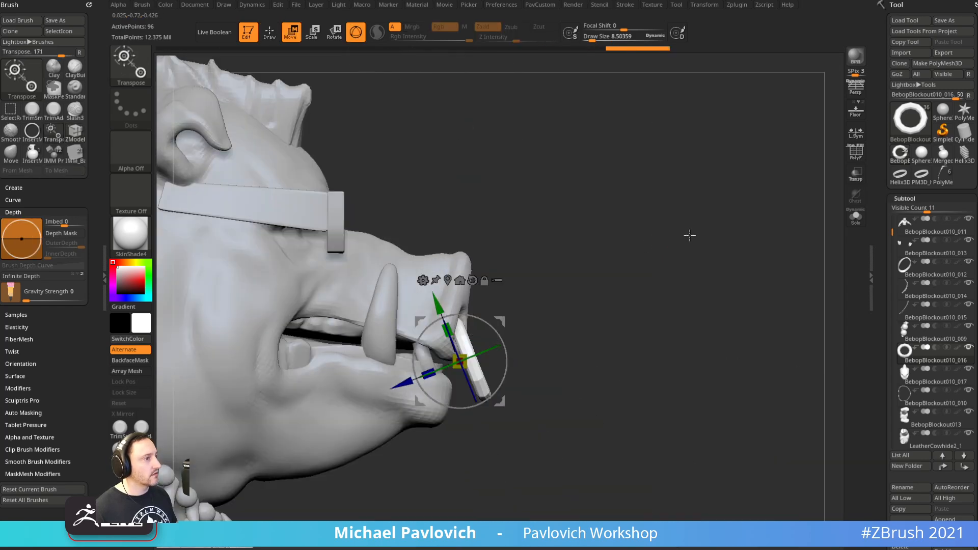
key("q")
mouse_move(660, 277)
left_mouse_down("shift")
mouse_move(584, 286)
mouse_move(618, 280)
mouse_move(609, 309)
left_mouse_up("shift")
key("w")
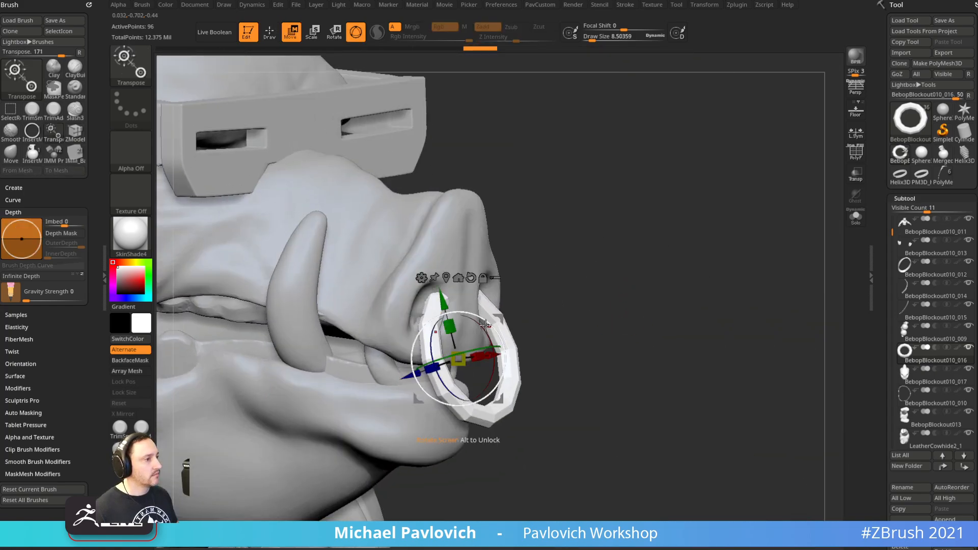
left_click_drag(453, 363, 453, 365)
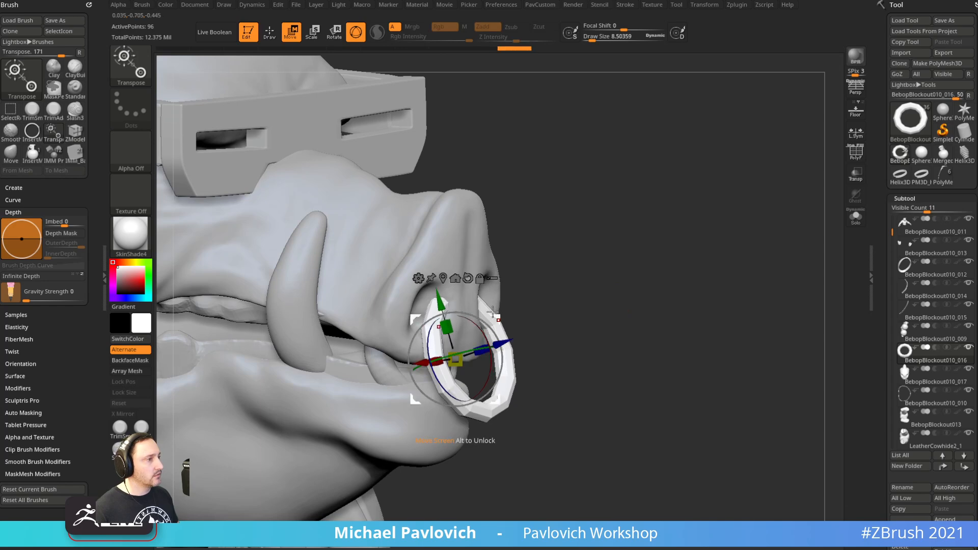
key("q")
mouse_move(491, 308)
left_mouse_down()
mouse_move(720, 219)
mouse_move(727, 192)
mouse_move(744, 214)
left_mouse_up()
Set the ring's CreaseLvl to 0, raise SmoothSubdiv, and switch to the Standard brush
key("space")
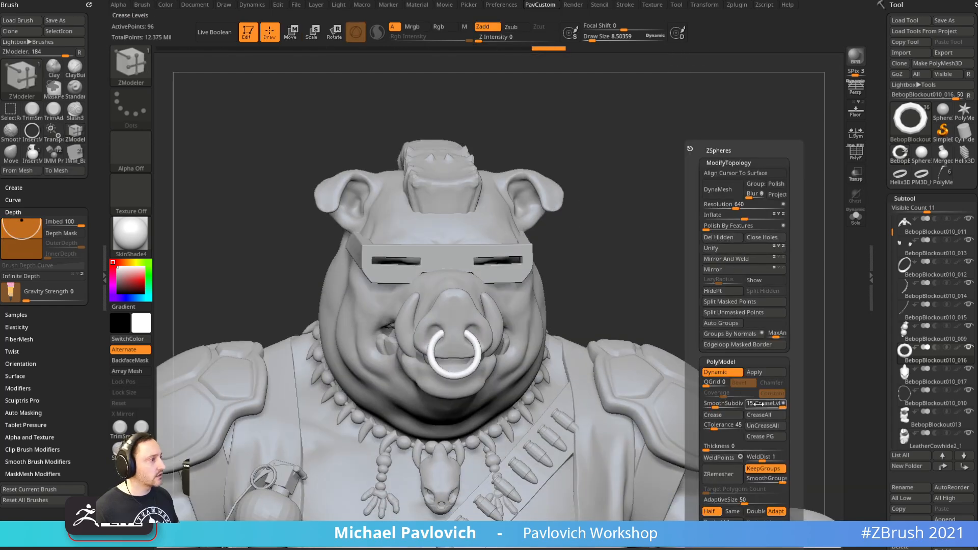
left_click_drag(748, 413, 726, 407)
right_click_drag(643, 310, 635, 210, "ctrl")
mouse_move(710, 288)
right_mouse_down()
mouse_move(769, 240)
mouse_move(856, 240)
mouse_move(689, 248)
mouse_move(716, 265)
mouse_move(699, 255)
right_mouse_up()
key("b")
key("s")
key("t")
key("s")
key("s")
key("s")
right_click_drag(699, 255, 702, 194, "ctrl")
mouse_move(776, 202)
right_mouse_down("alt")
mouse_move(624, 224)
mouse_move(657, 220)
right_mouse_up("alt")
right_click_drag(977, 326, 683, 290)
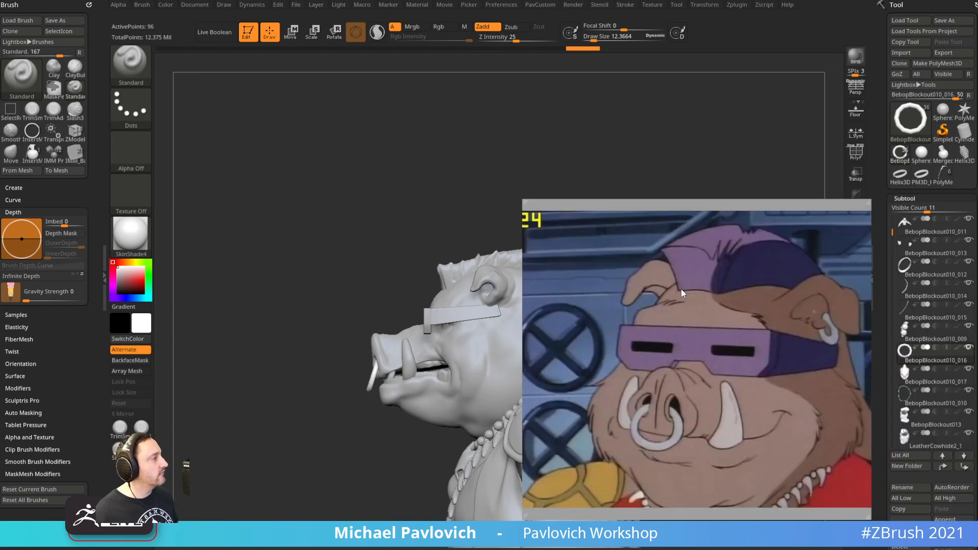
left_click_drag(762, 251, 977, 357)
left_click_drag(977, 20, 701, 277)
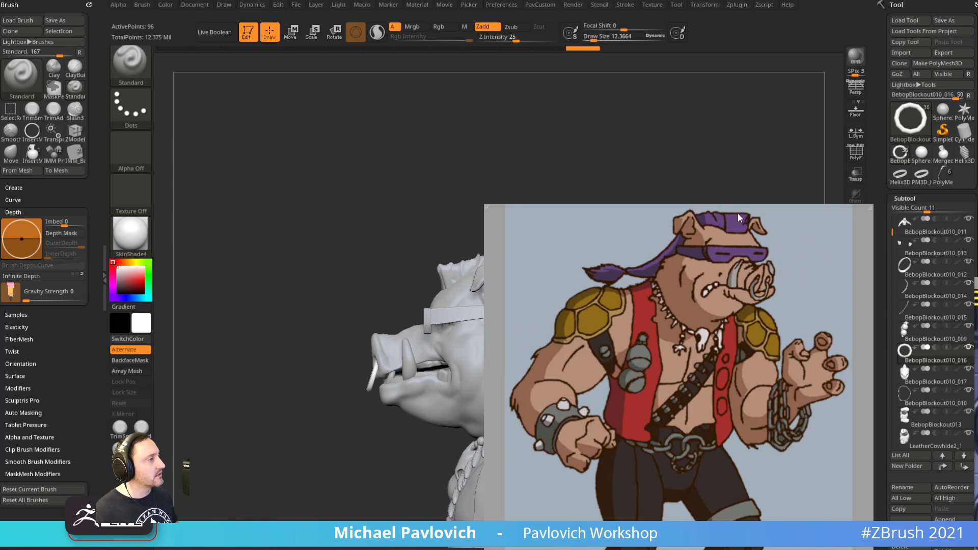
left_click_drag(630, 279, 977, 340)
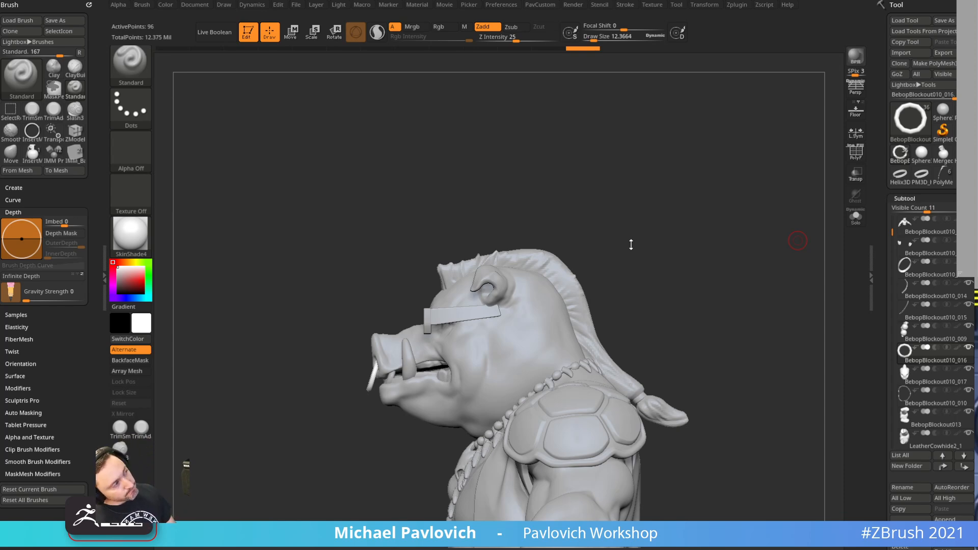
mouse_move(623, 219)
left_mouse_down()
mouse_move(633, 245)
mouse_move(601, 244)
left_mouse_up()
key("bracketright")
key("bracketleft")
left_click(574, 251, "alt")
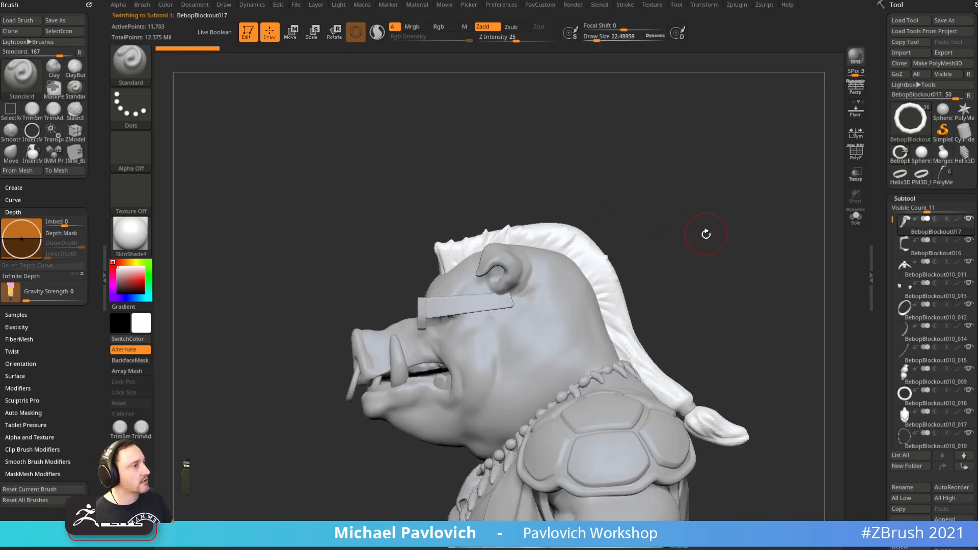
left_click_drag(690, 227, 670, 244)
key("bracketright")
key("bracketright")
key("bracketright")
key("bracketleft")
key("bracketleft")
key("bracketleft")
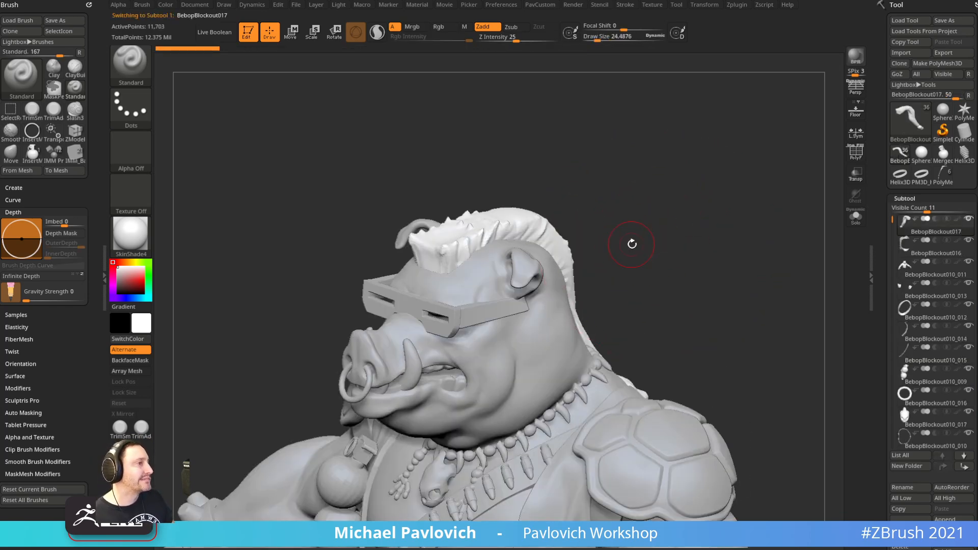
left_click_drag(683, 277, 568, 245)
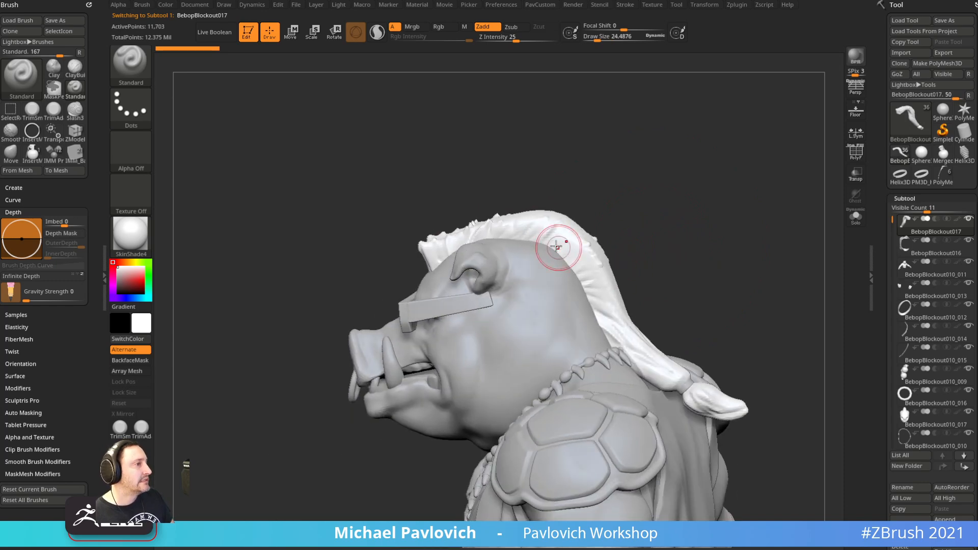
mouse_move(637, 224)
left_mouse_down()
mouse_move(705, 216)
mouse_move(661, 299)
mouse_move(727, 204)
mouse_move(702, 222)
mouse_move(720, 236)
mouse_move(627, 220)
mouse_move(694, 199)
mouse_move(676, 196)
mouse_move(703, 184)
mouse_move(757, 212)
mouse_move(670, 199)
mouse_move(679, 190)
mouse_move(668, 185)
mouse_move(620, 203)
mouse_move(651, 231)
mouse_move(711, 205)
mouse_move(703, 240)
mouse_move(698, 220)
left_mouse_up()
key("s")
mouse_move(685, 195)
left_mouse_down("alt")
mouse_move(682, 265)
mouse_move(673, 231)
left_mouse_up("alt")
key("s")
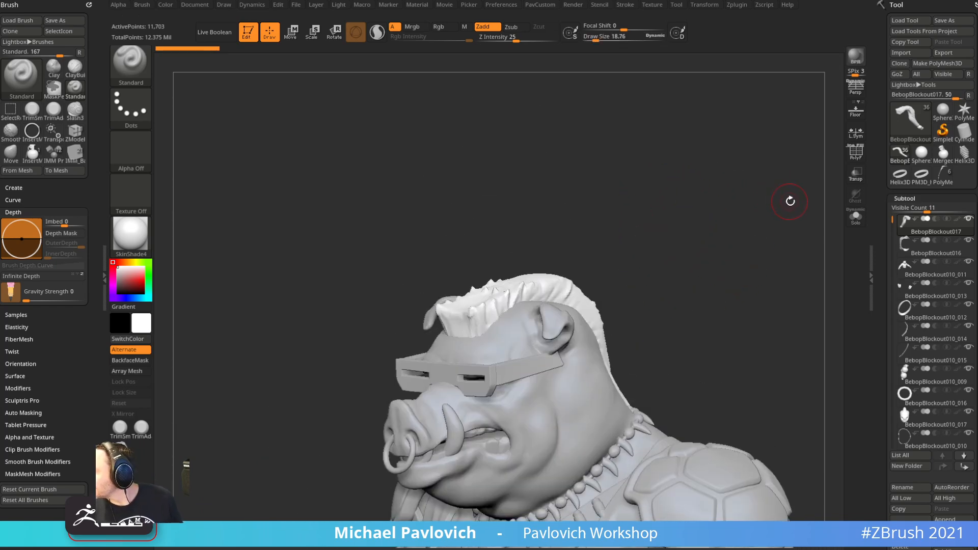
key("s")
mouse_move(627, 236)
left_mouse_down()
mouse_move(636, 271)
mouse_move(614, 268)
left_mouse_up()
key("s")
key("s")
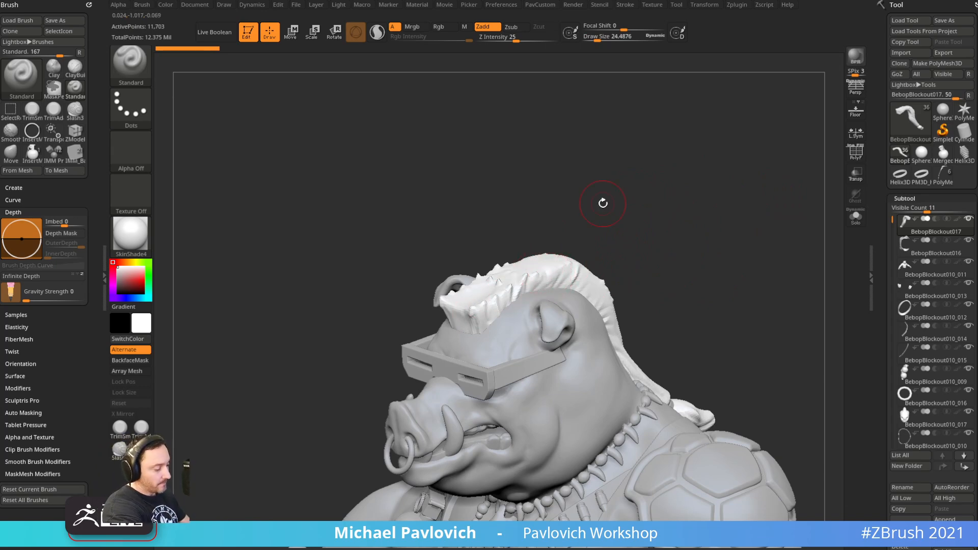
mouse_move(613, 177)
left_mouse_down()
mouse_move(623, 200)
mouse_move(485, 284)
left_mouse_up()
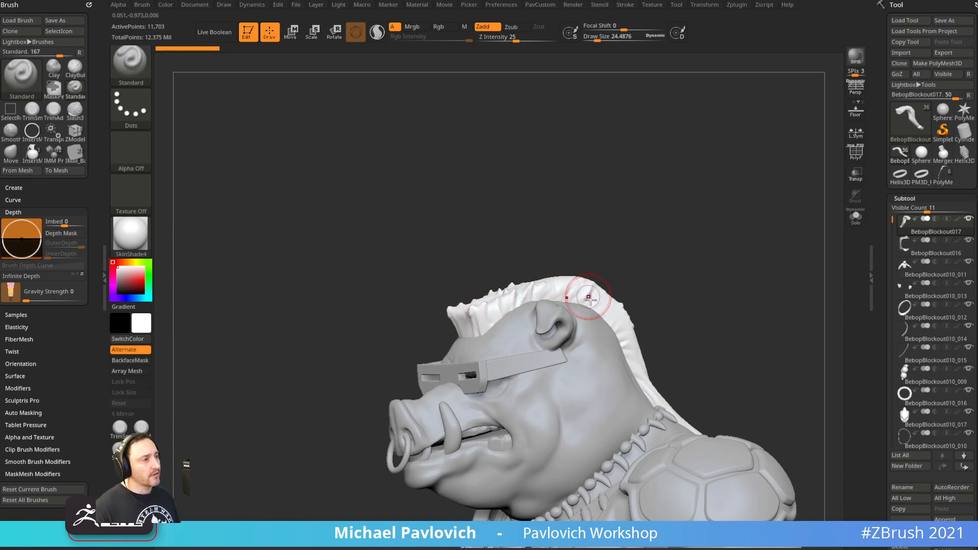
left_click_drag(609, 265, 556, 269)
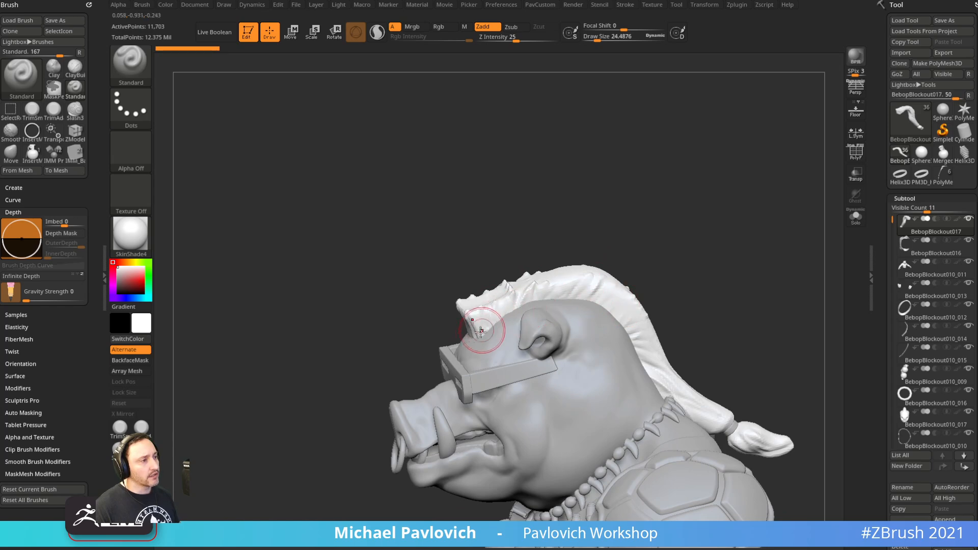
left_click_drag(624, 278, 642, 269)
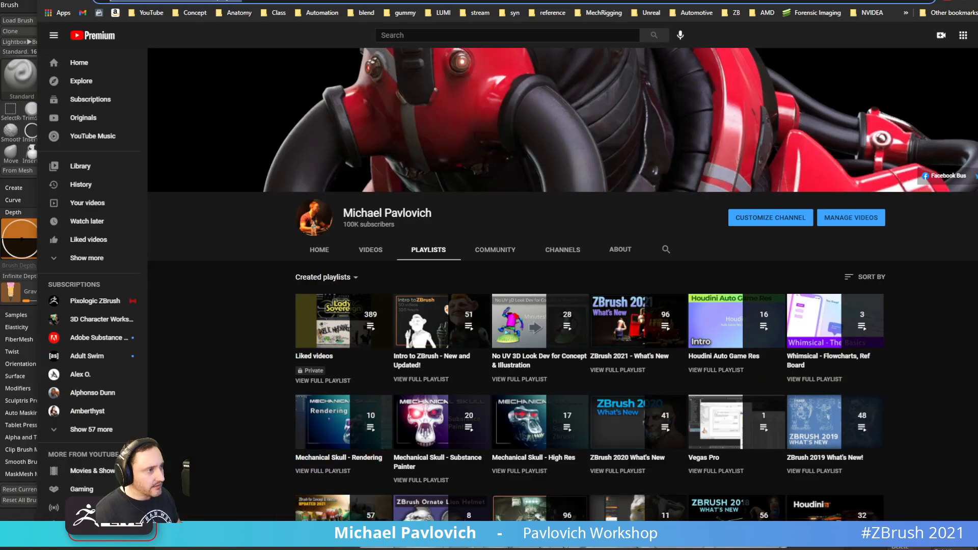
left_click_drag(883, 0, 870, 25)
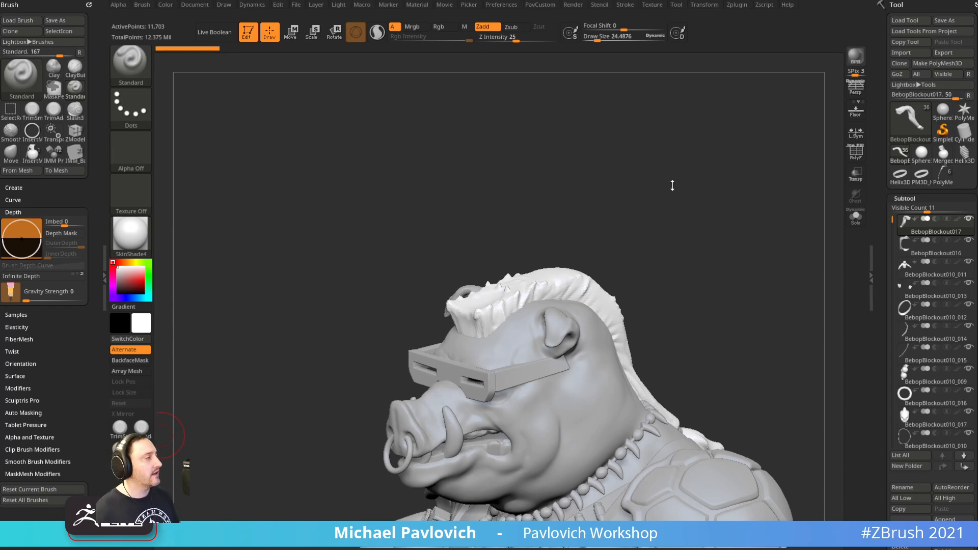
mouse_move(673, 193)
left_mouse_down("shift")
mouse_move(668, 214)
mouse_move(683, 102)
left_mouse_up("shift")
Select the pants subtool and show its polygon wireframe with PolyF
key("s")
mouse_move(512, 378)
left_mouse_down()
mouse_move(527, 379)
mouse_move(506, 381)
left_mouse_up()
key("s")
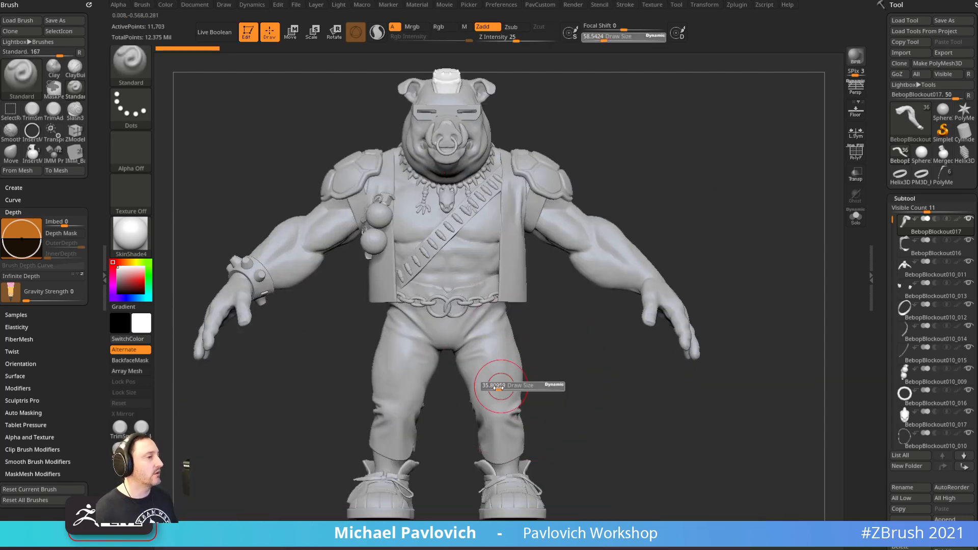
left_click(492, 391, "alt")
left_click_drag(569, 380, 686, 436)
left_click(852, 159)
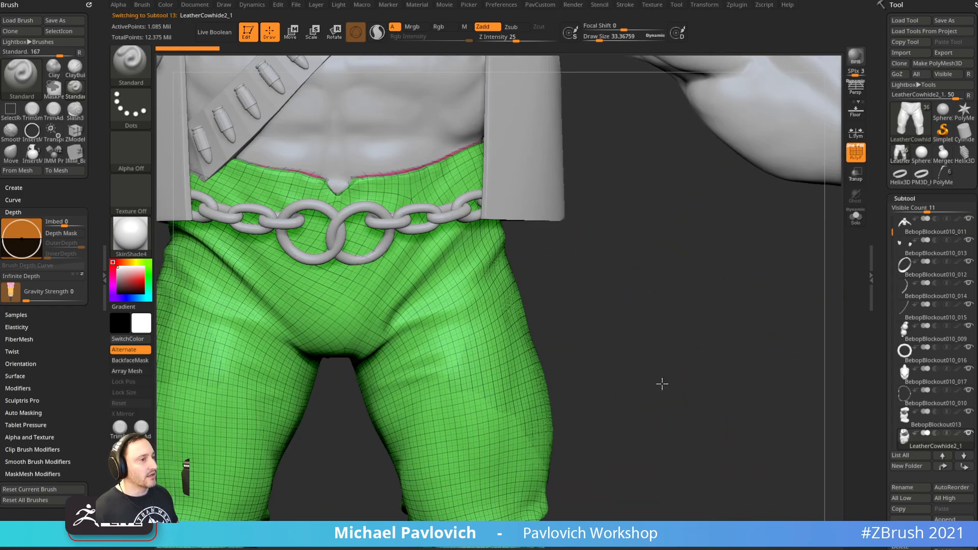
left_click_drag(668, 387, 630, 317, "alt")
mouse_move(646, 363)
left_mouse_down()
mouse_move(550, 383)
mouse_move(580, 387)
mouse_move(656, 369)
mouse_move(640, 343)
mouse_move(585, 365)
mouse_move(605, 356)
mouse_move(595, 358)
left_mouse_up()
Shrink the brush size and bring the head into a three-quarter view
key("s")
key("s")
key("s")
left_click_drag(595, 358, 590, 356)
key("s")
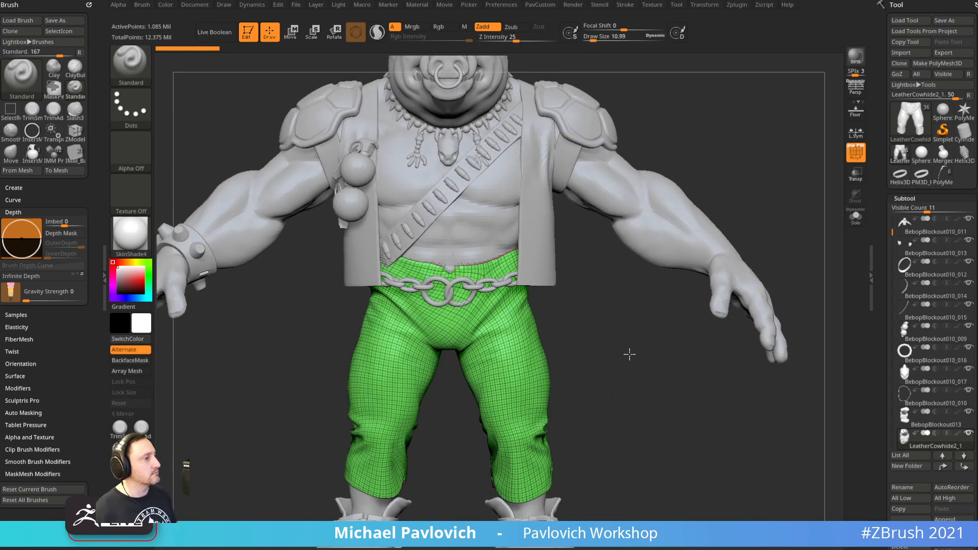
key("s")
left_click_drag(578, 386, 575, 381)
key("s")
left_click_drag(594, 327, 630, 519, "alt")
left_click_drag(714, 185, 705, 195, "alt")
key("s")
mouse_move(674, 134)
left_mouse_down()
mouse_move(686, 133)
mouse_move(662, 131)
left_mouse_up()
key("s")
left_click_drag(675, 177, 693, 352, "alt")
left_click_drag(667, 249, 632, 265)
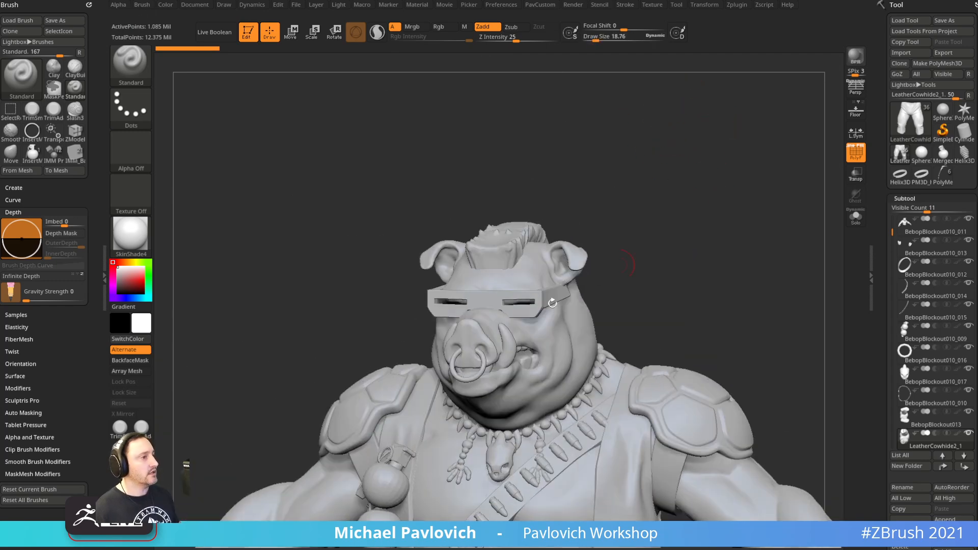
Select the skull pendant subtool, turn on Solo, and frame it up close
left_click(503, 456, "alt")
left_click(856, 216)
mouse_move(667, 282)
left_mouse_down("alt")
mouse_move(715, 238)
mouse_move(547, 332)
left_mouse_up("alt")
key("s")
left_click_drag(607, 275, 609, 357, "alt")
mouse_move(610, 357)
left_mouse_down()
mouse_move(612, 333)
mouse_move(635, 324)
left_mouse_up()
key("s")
left_click_drag(620, 256, 616, 352, "alt")
key("s")
mouse_move(617, 352)
left_mouse_down()
mouse_move(631, 348)
mouse_move(615, 341)
mouse_move(666, 321)
mouse_move(655, 286)
mouse_move(643, 381)
mouse_move(570, 373)
mouse_move(618, 366)
left_mouse_up()
left_click_drag(678, 302, 623, 432, "alt")
left_click_drag(645, 382, 640, 334, "alt")
Expand the Geometry and ZRemesher sections in the custom modelling options panel
left_click_drag(804, 193, 769, 204)
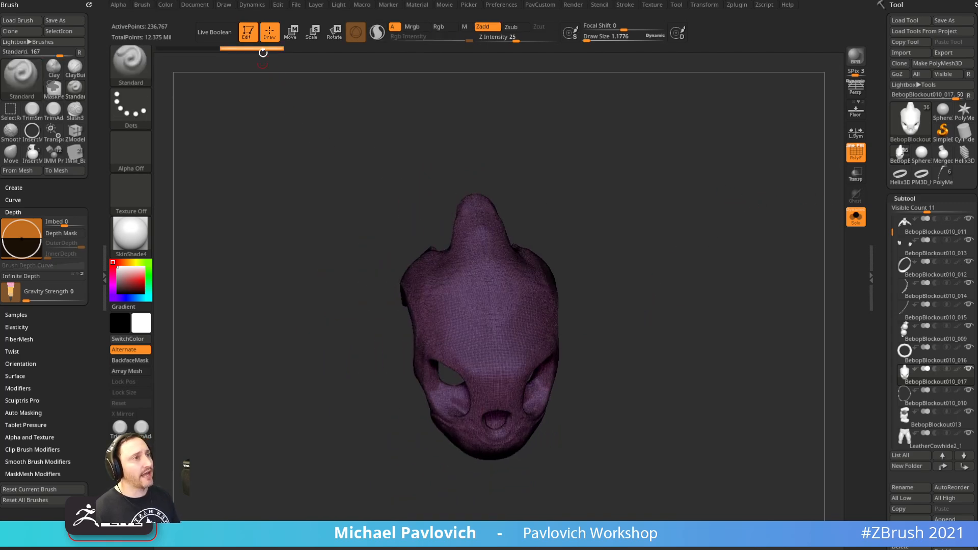
key("s")
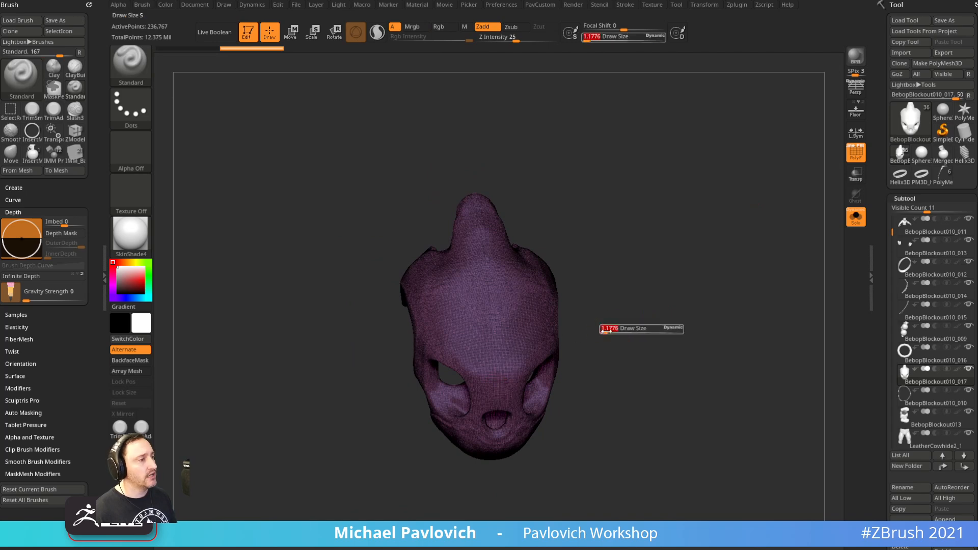
left_click(598, 332)
mouse_move(648, 313)
left_mouse_down()
mouse_move(675, 323)
mouse_move(626, 336)
mouse_move(653, 321)
left_mouse_up()
key("s")
left_click(649, 325)
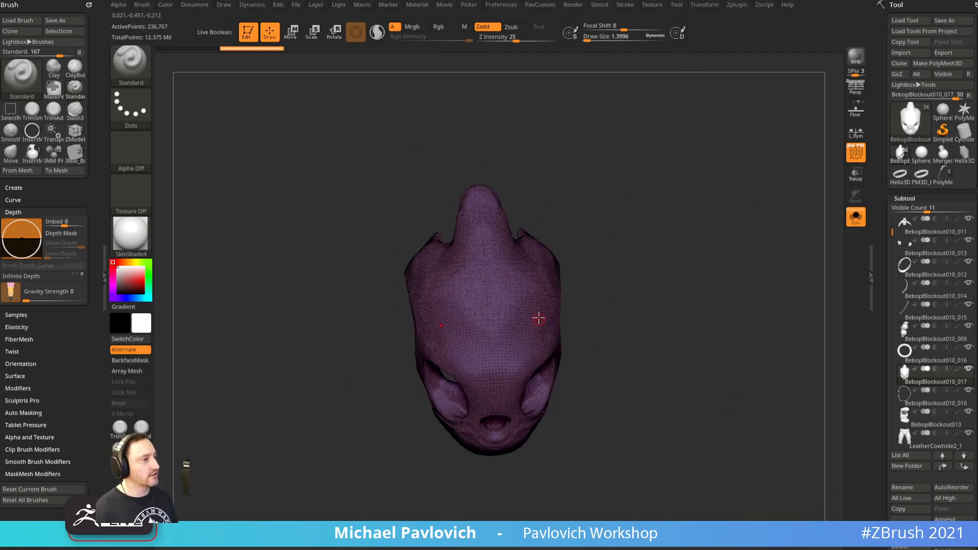
key("space")
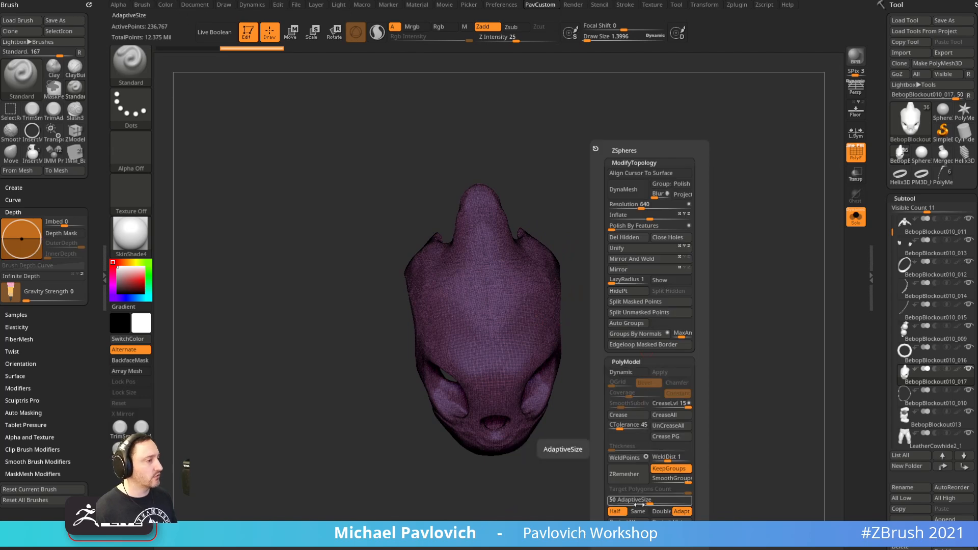
scroll(908, 155, "down", 10)
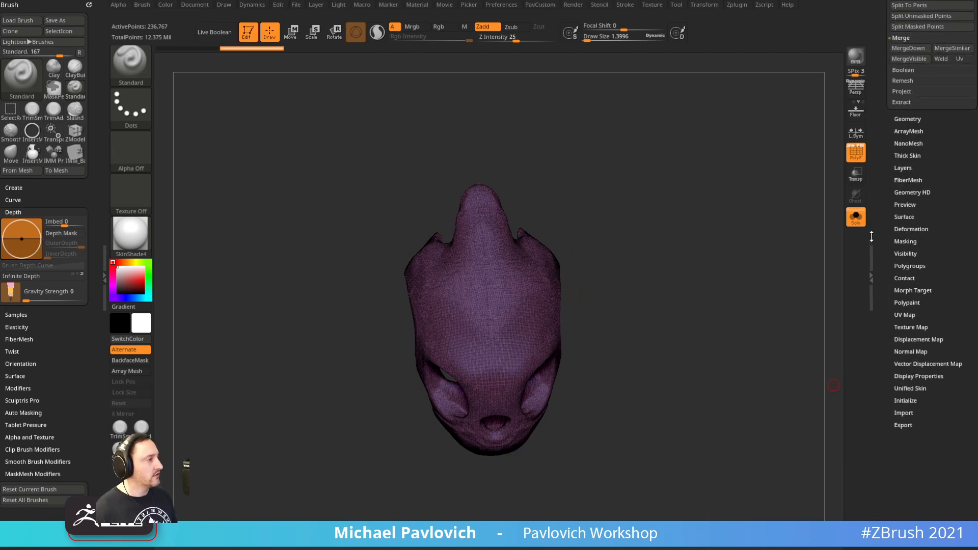
left_click(907, 115)
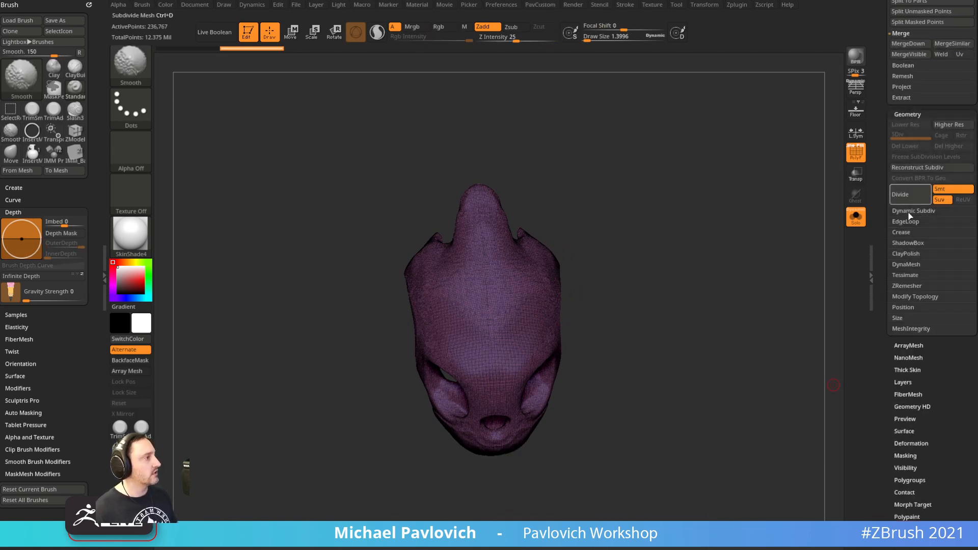
left_click(908, 286)
key("space")
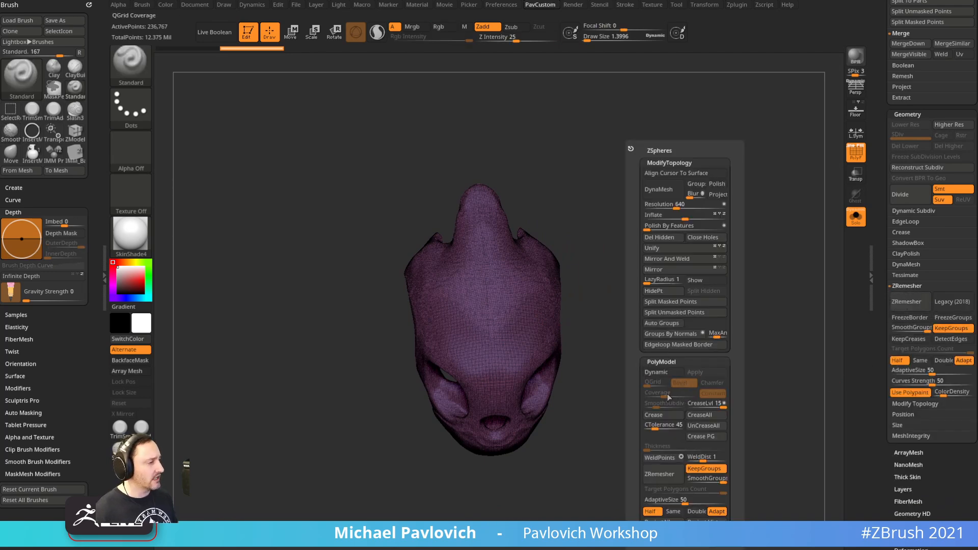
Set AdaptiveSize 17, disable KeepGroups, target count 2.05804, and run ZRemesher on the head
left_click_drag(680, 500, 656, 503)
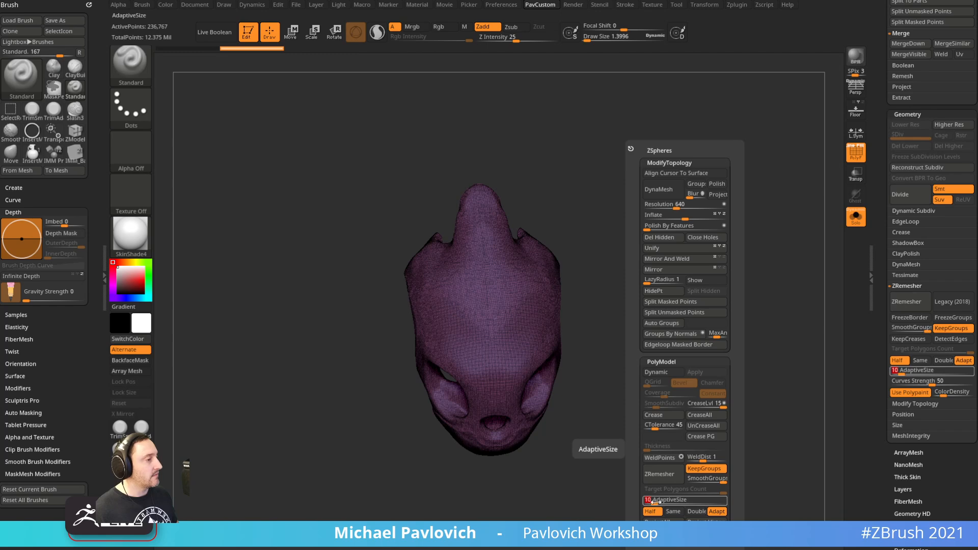
left_click(709, 469)
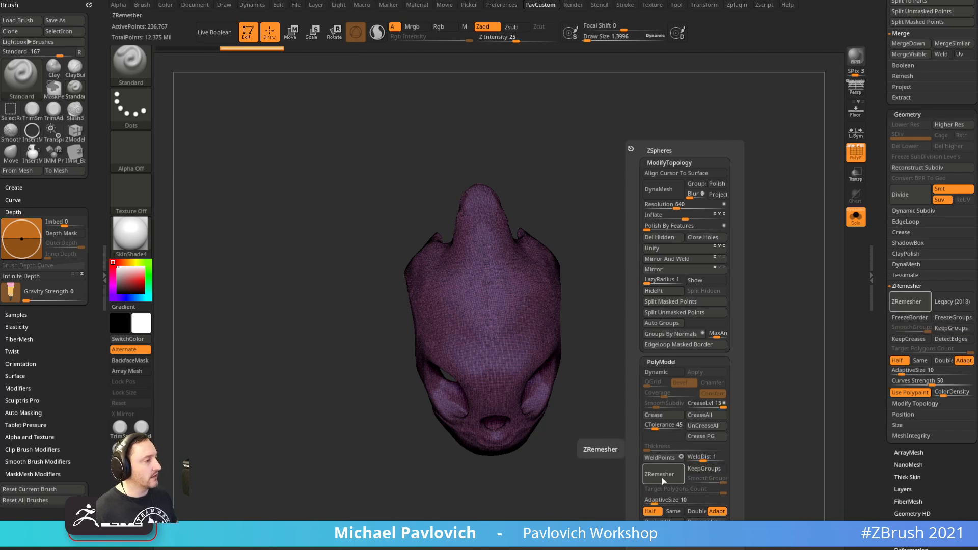
left_click(671, 490)
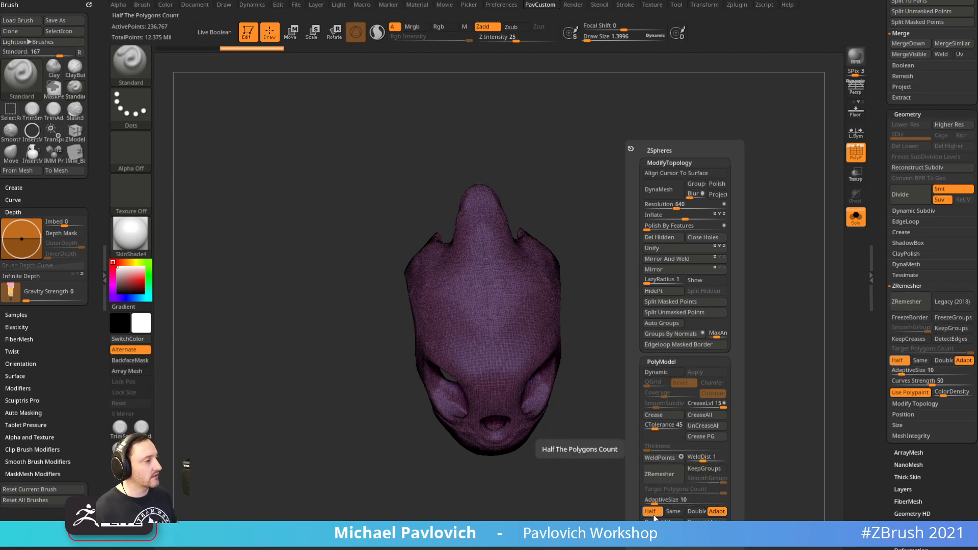
left_click(669, 493)
left_click(662, 493)
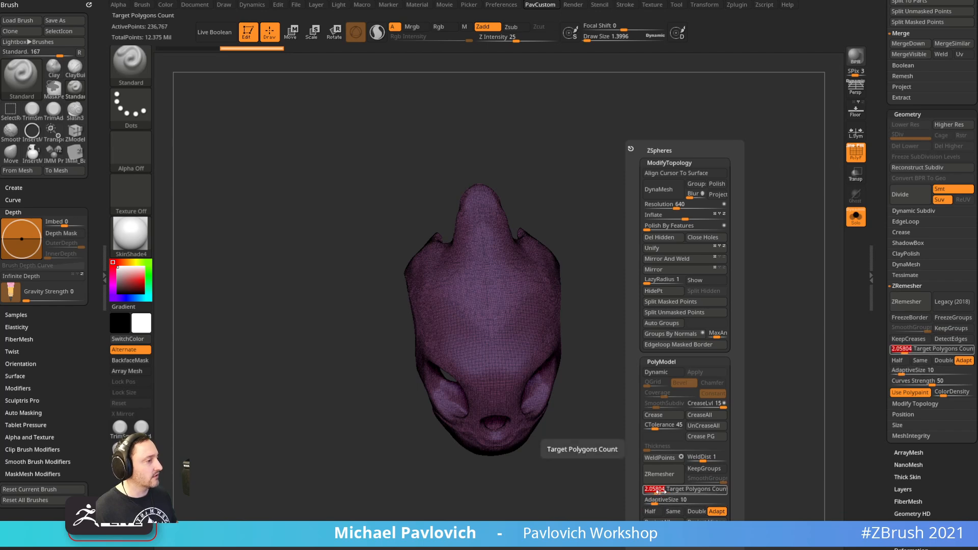
left_click(670, 481)
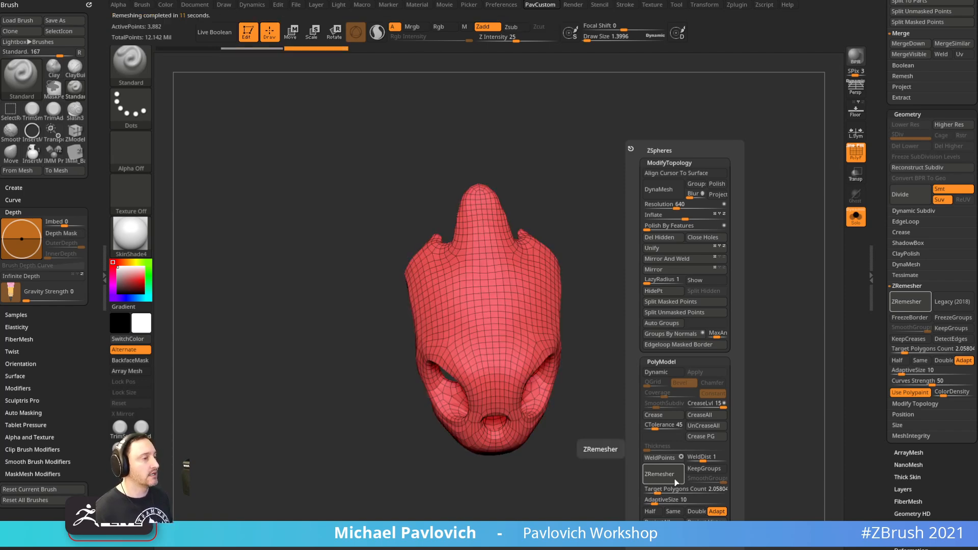
Expand Tool > Project, then drag the YouTube playlists browser window over ZBrush
right_click_drag(671, 299, 760, 350)
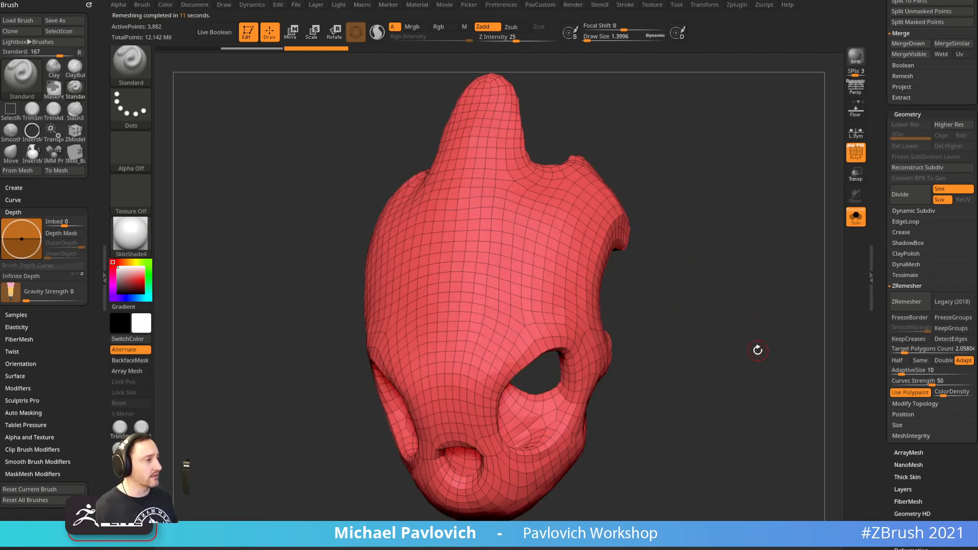
key("2")
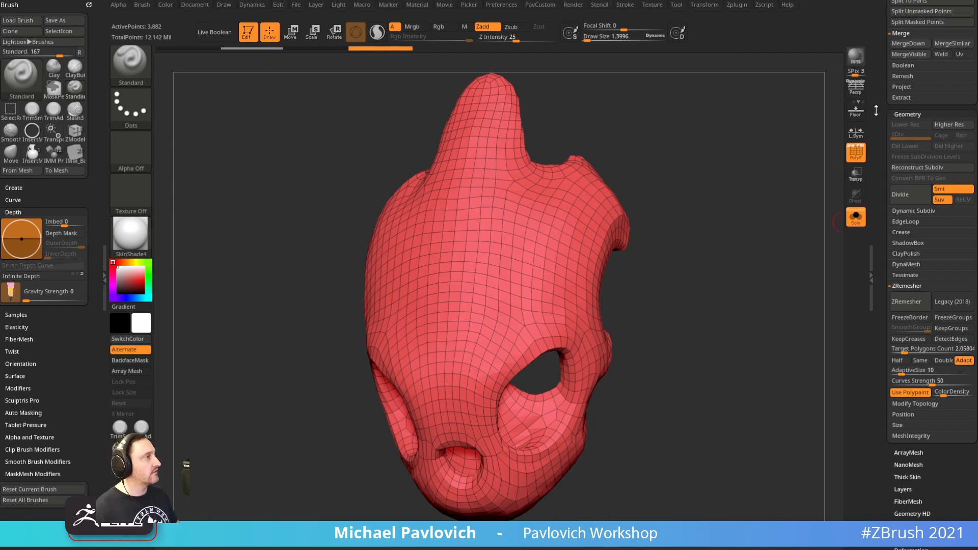
scroll(876, 110, "up", 1)
left_click(902, 112)
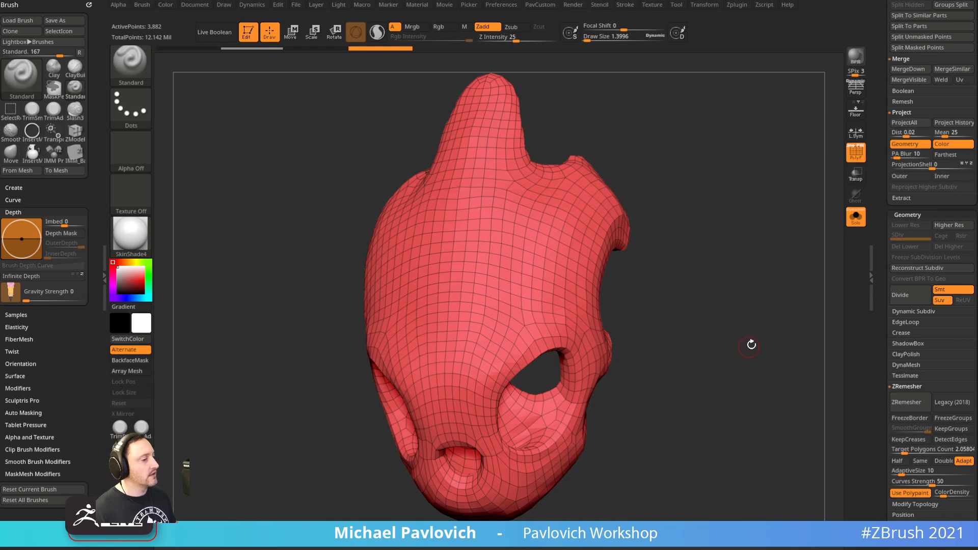
left_click_drag(749, 346, 728, 337)
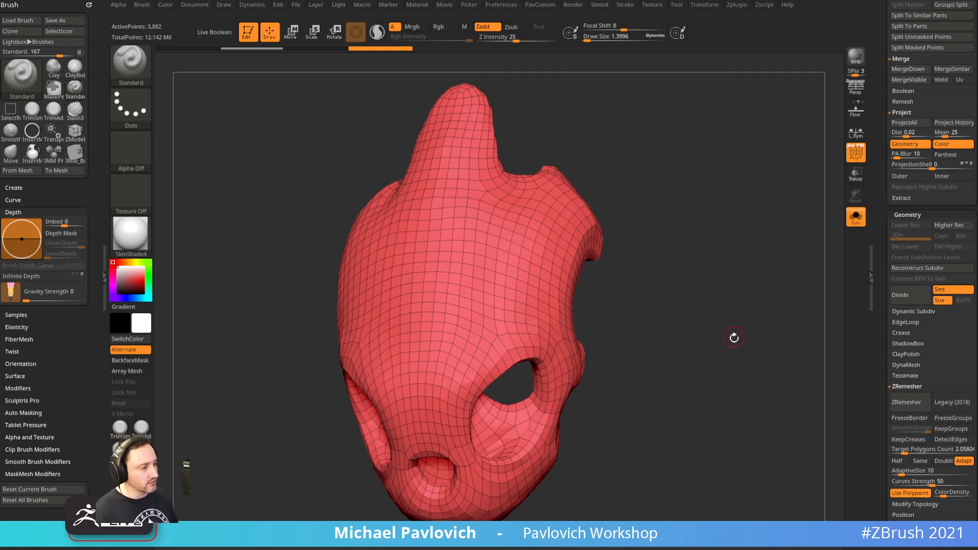
left_click_drag(780, 549, 832, 31)
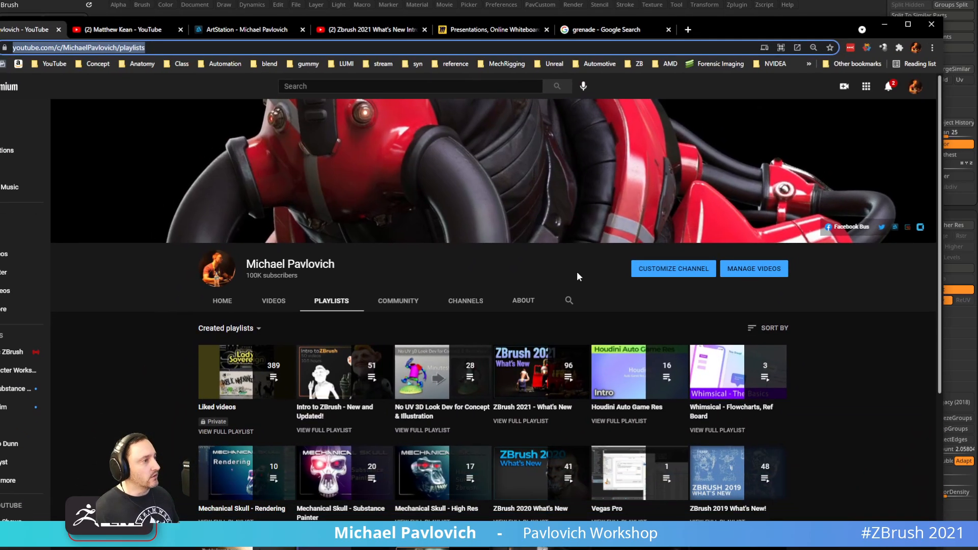
Search the channel for 'history' and open the 011 ZBrush 2020 Project History video
left_click(567, 301)
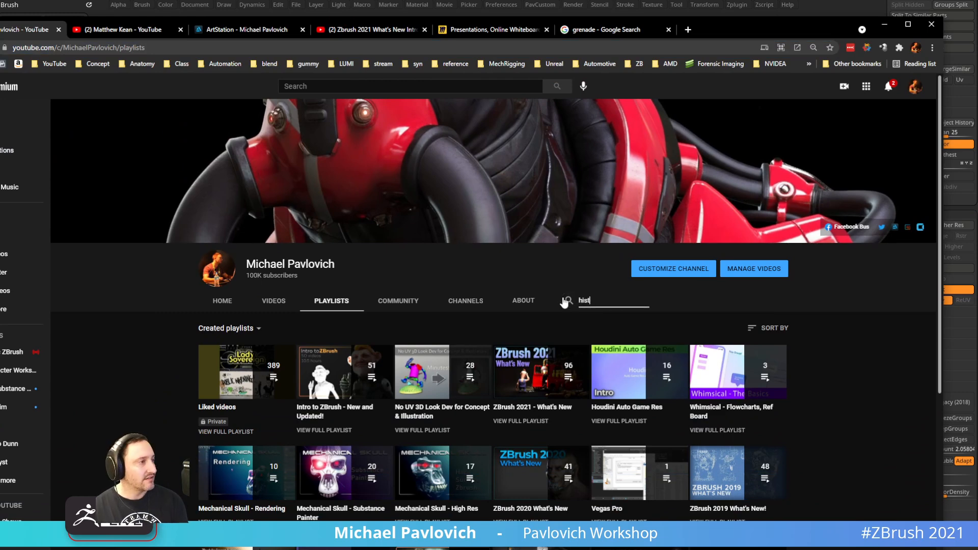
key("Return")
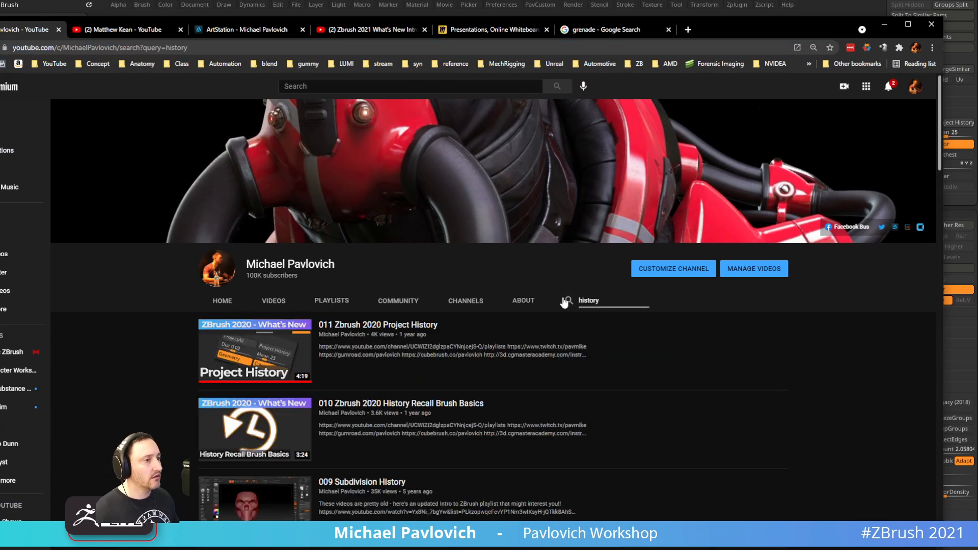
scroll(305, 336, "down", 1)
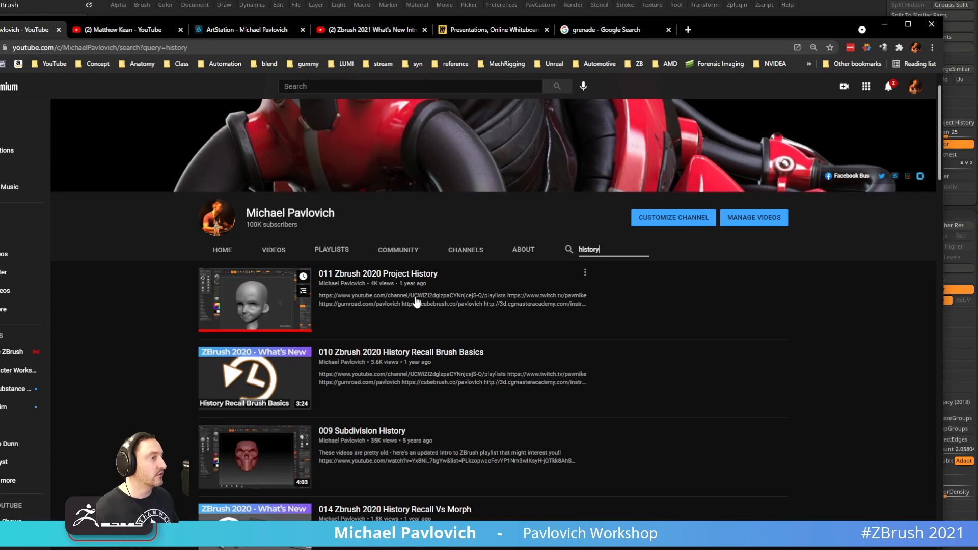
left_click(377, 275)
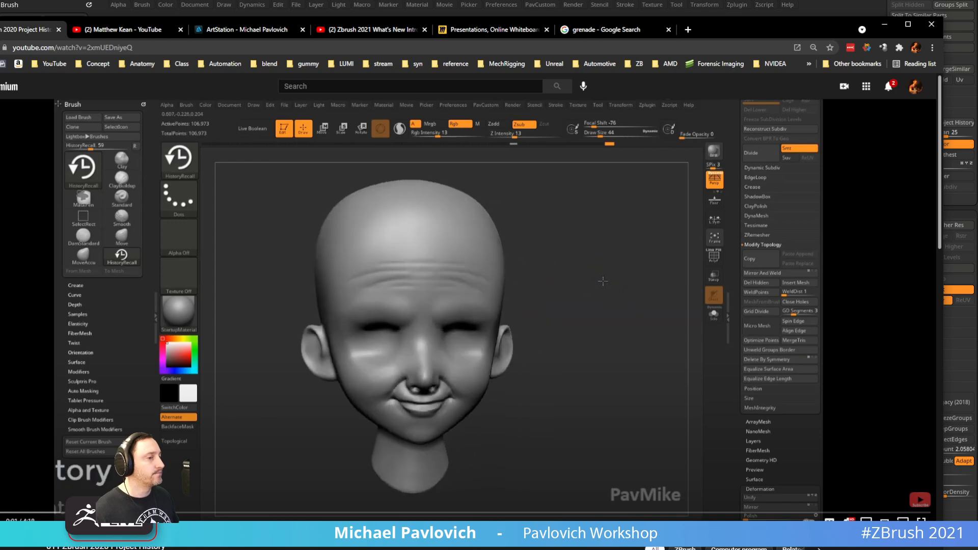
scroll(19, 161, "down", 3)
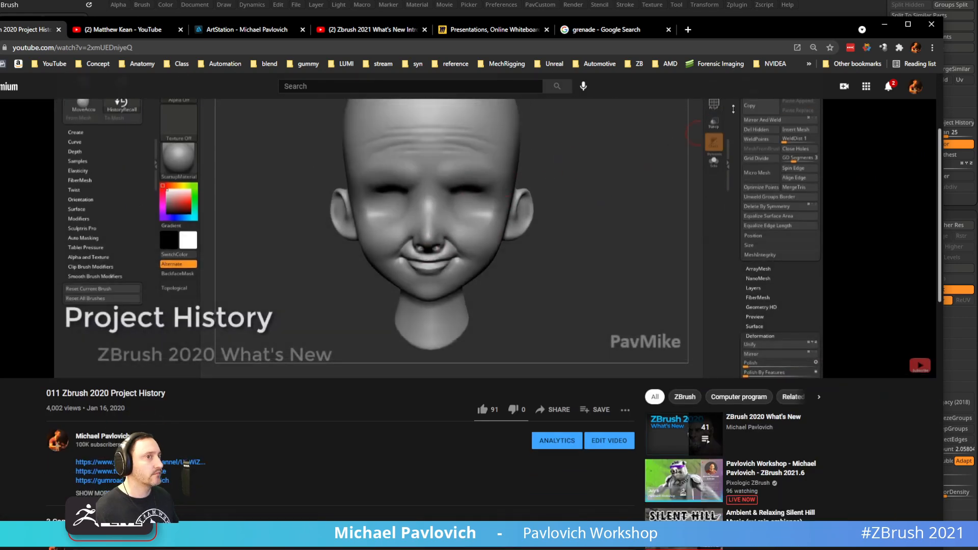
key("alt+Left")
Filter the channel's playlists to created ones and open ZBrush 2020 What's New
scroll(219, 301, "up", 5)
left_click(330, 274)
scroll(316, 245, "down", 3)
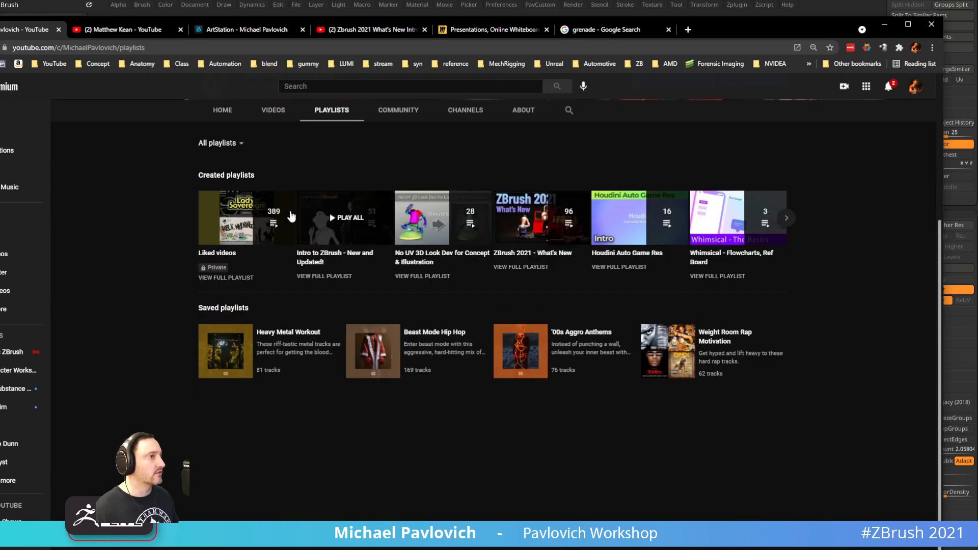
scroll(309, 225, "up", 3)
left_click(227, 300)
left_click(228, 328)
scroll(487, 334, "down", 6)
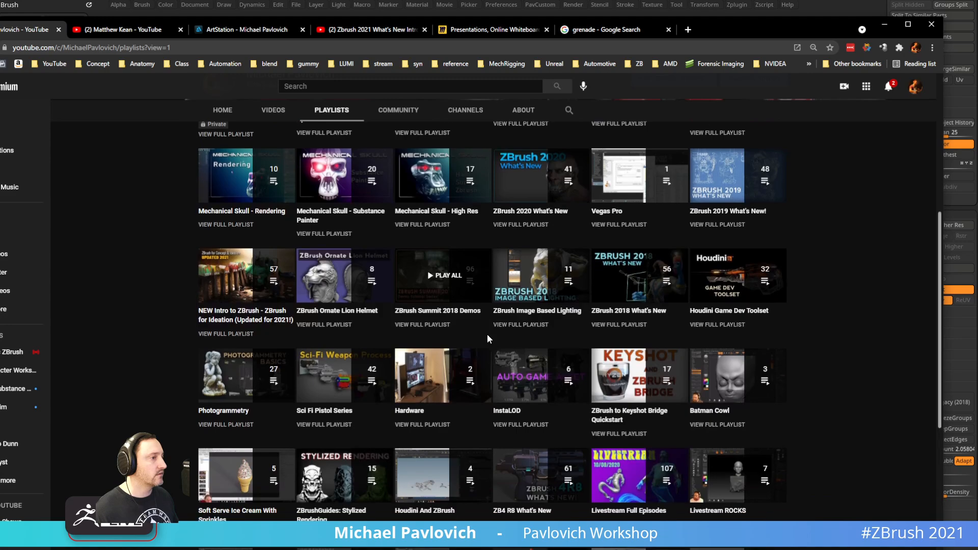
scroll(198, 306, "down", 2)
scroll(170, 299, "up", 5)
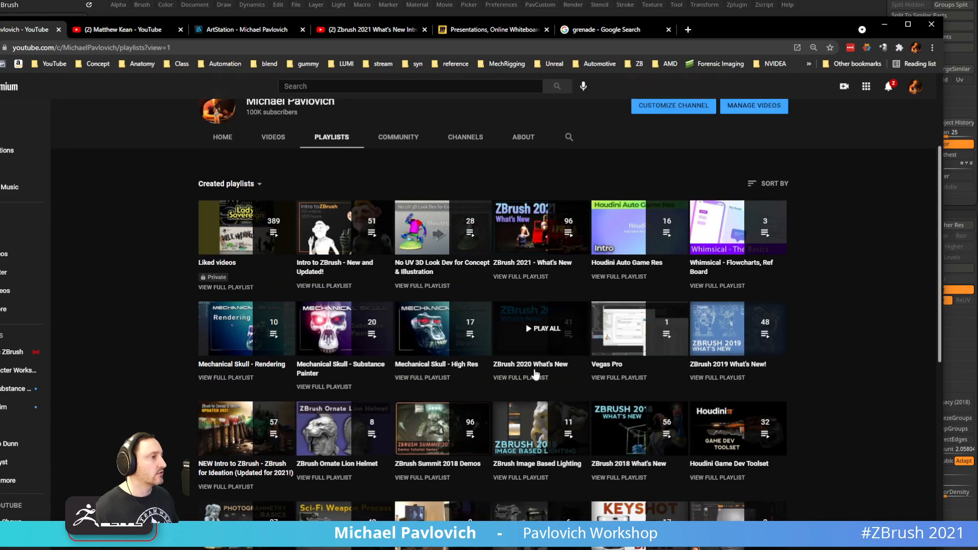
left_click(534, 376)
scroll(586, 347, "down", 2)
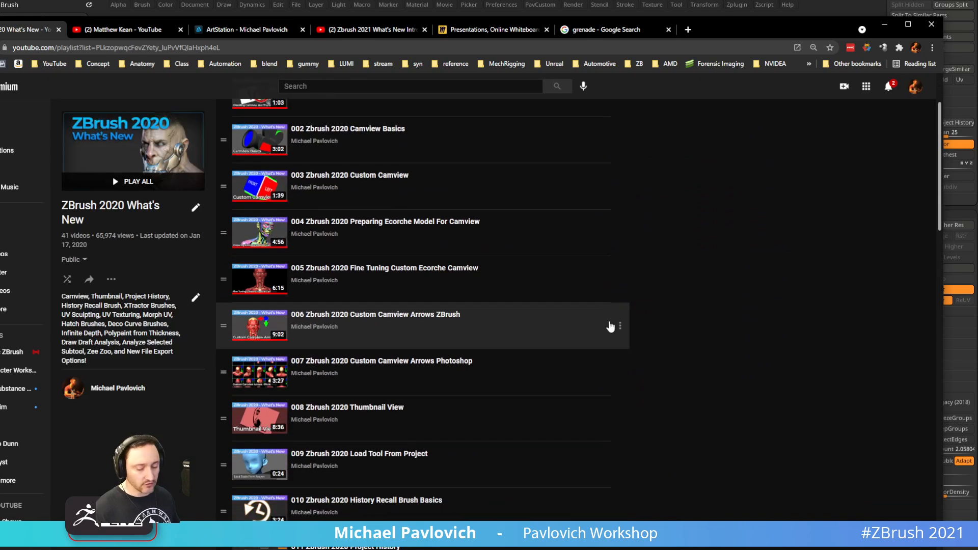
Find 'history' on the playlist page, stepping to the 011 Project History entry
key("ctrl+f")
type("history")
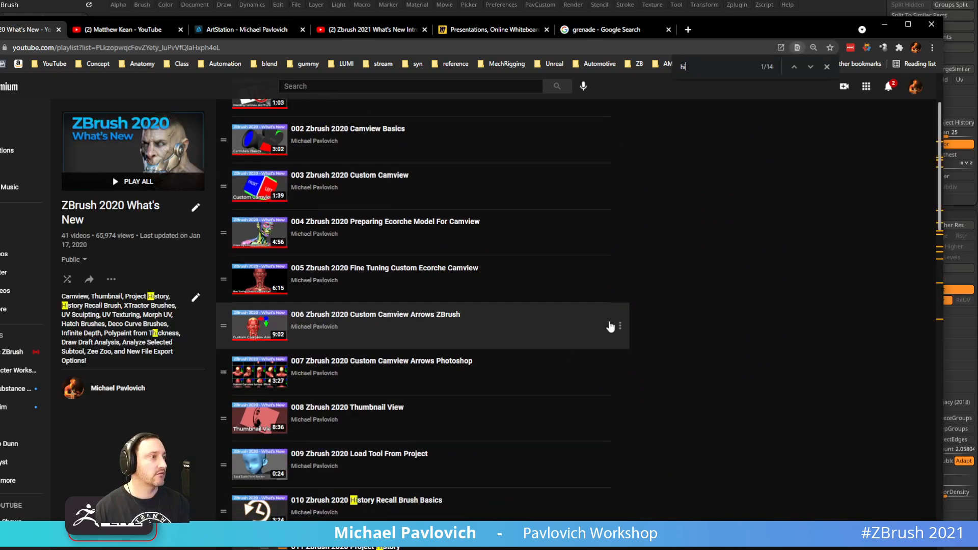
left_click(811, 67)
left_click(812, 69)
left_click(812, 68)
left_click(813, 68)
left_click(812, 68)
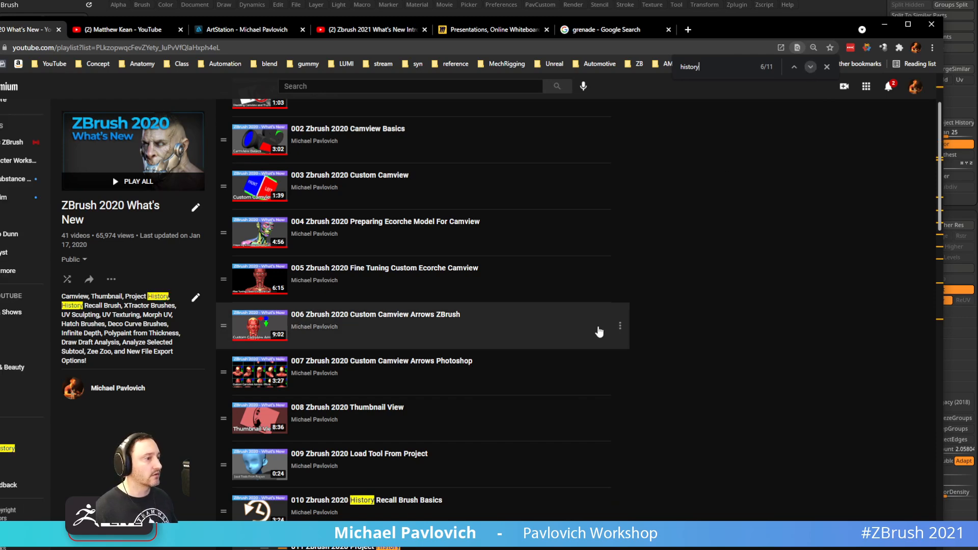
scroll(540, 311, "down", 4)
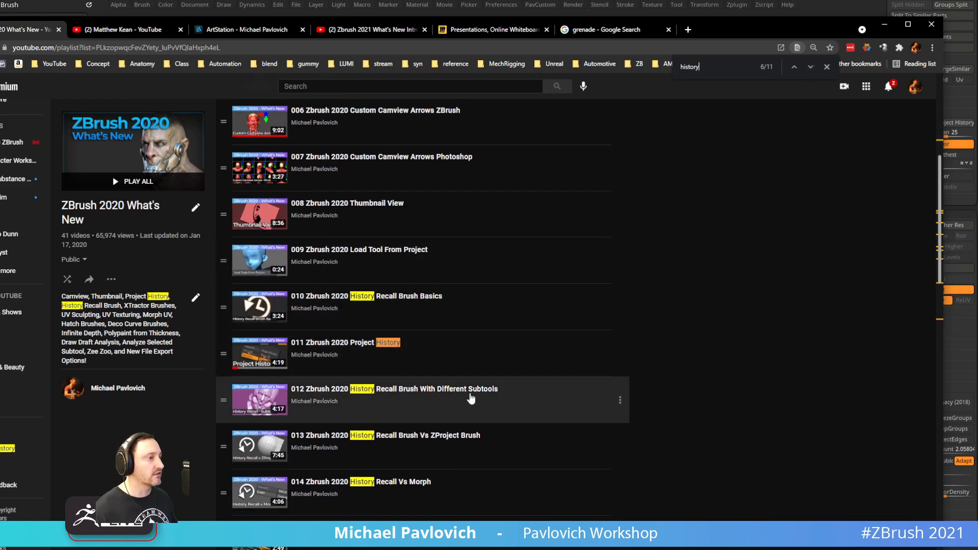
Copy the playlist's web address and close the browser to return to ZBrush
left_click(437, 48)
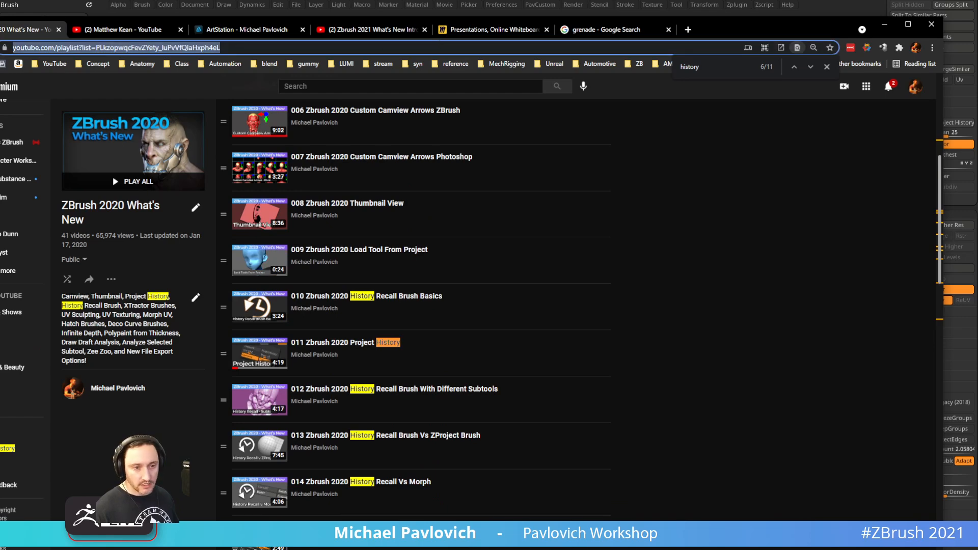
key("alt+Tab")
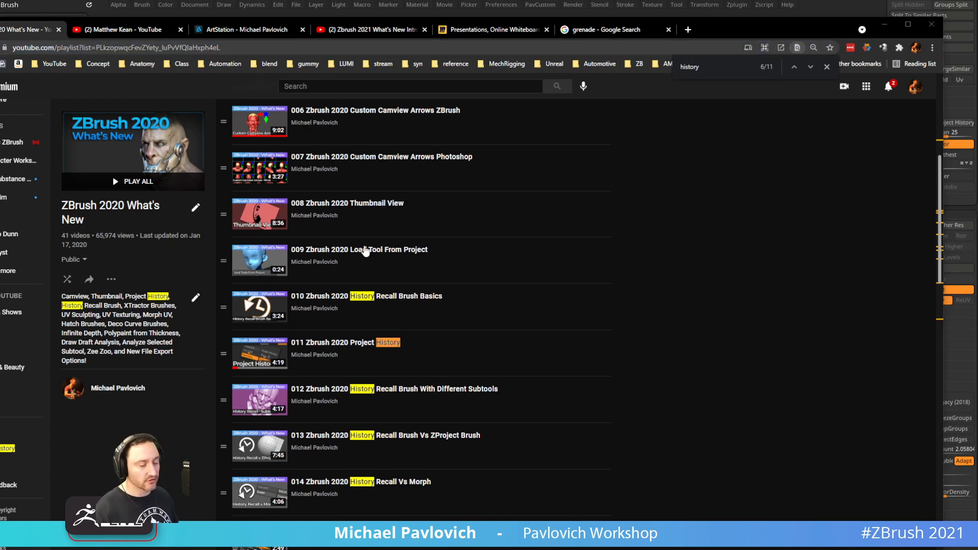
left_click(884, 24)
left_click_drag(664, 247, 697, 286)
ZRemesh the head at half polygon count and record a Project History step
key("space")
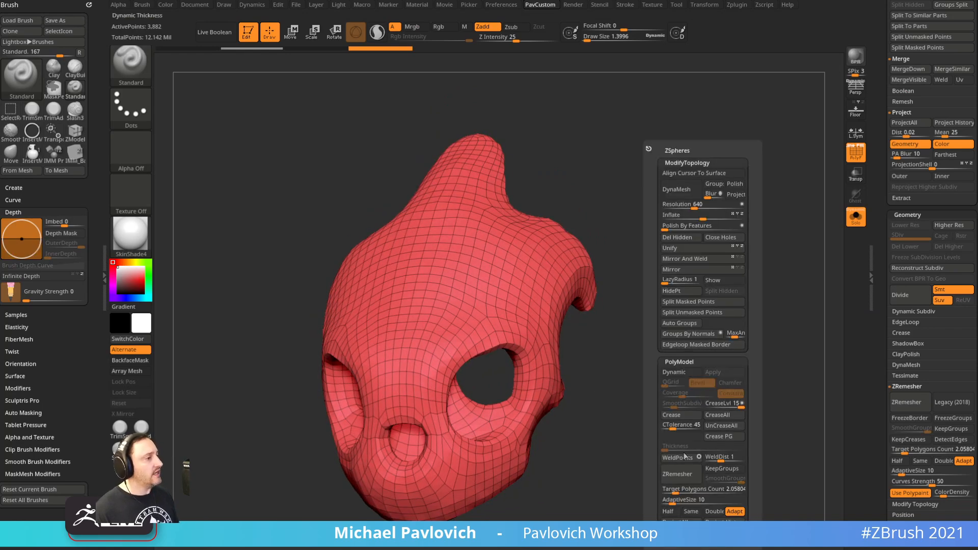
left_click(668, 512)
left_click(697, 478)
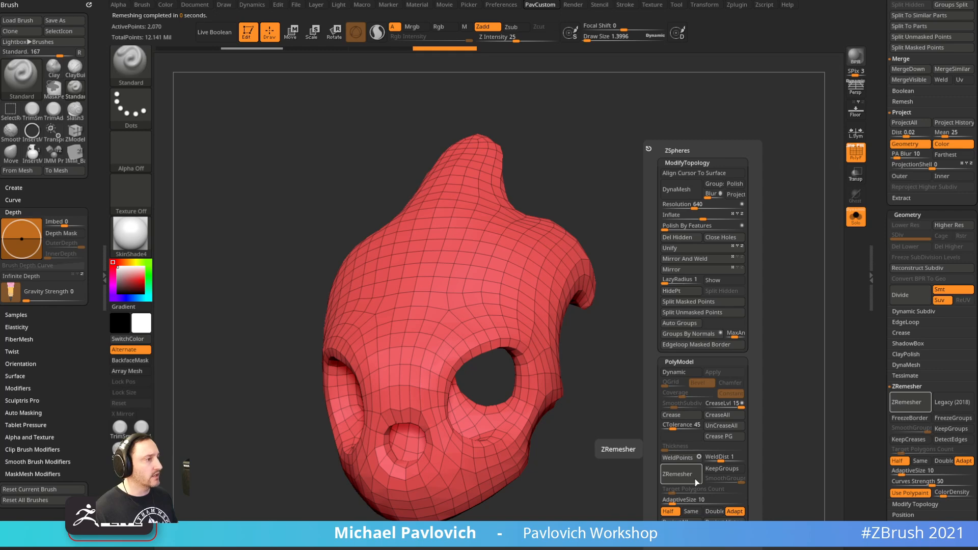
left_click(717, 522)
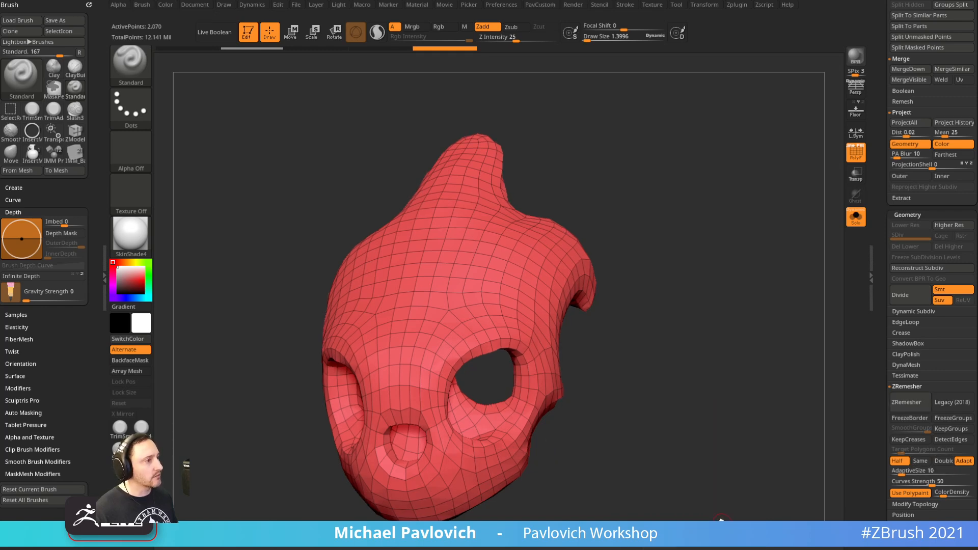
Remesh again into coarser quads (1,178 points), record history, and orbit to a frontal view
key("4")
left_click(689, 478)
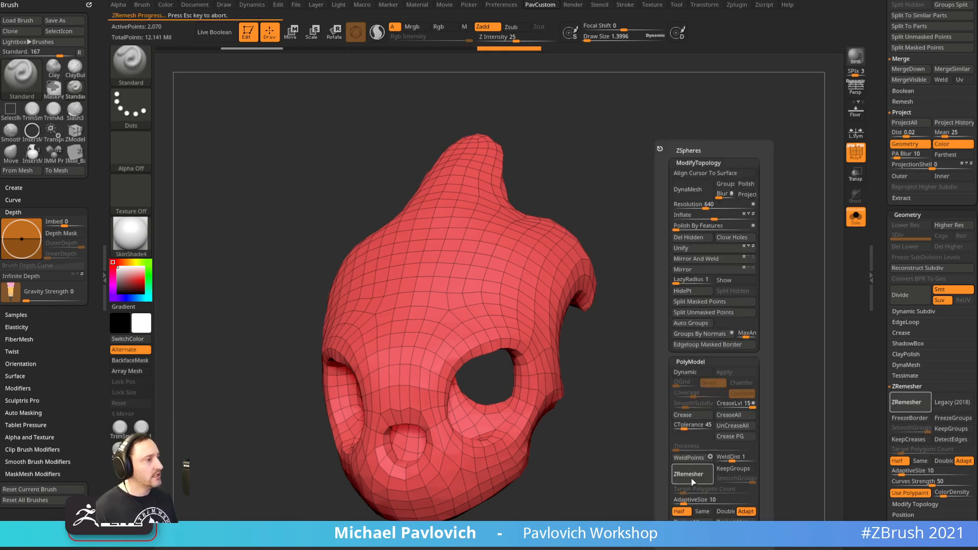
key("4")
left_click(732, 518)
mouse_move(760, 439)
left_mouse_down()
mouse_move(675, 447)
mouse_move(745, 448)
mouse_move(749, 431)
left_mouse_up()
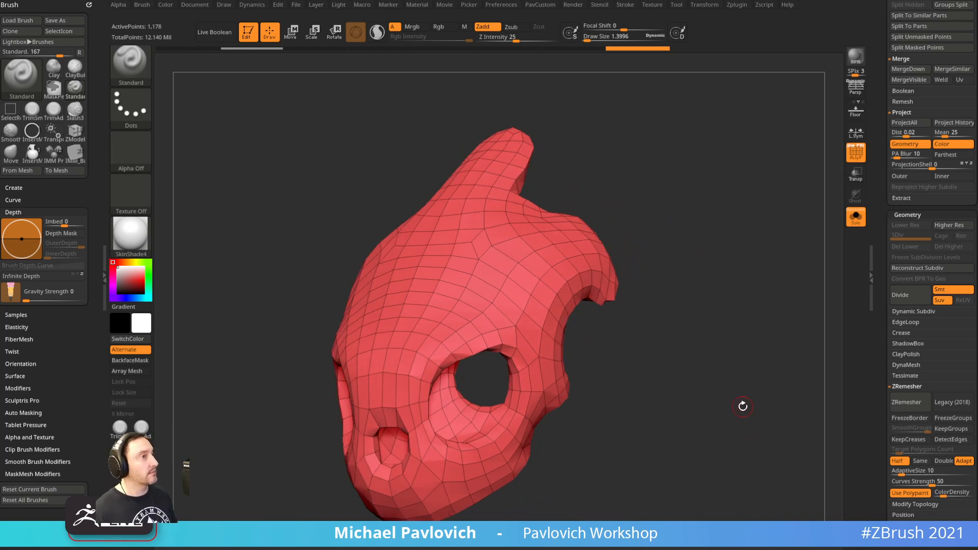
left_click_drag(707, 334, 717, 352)
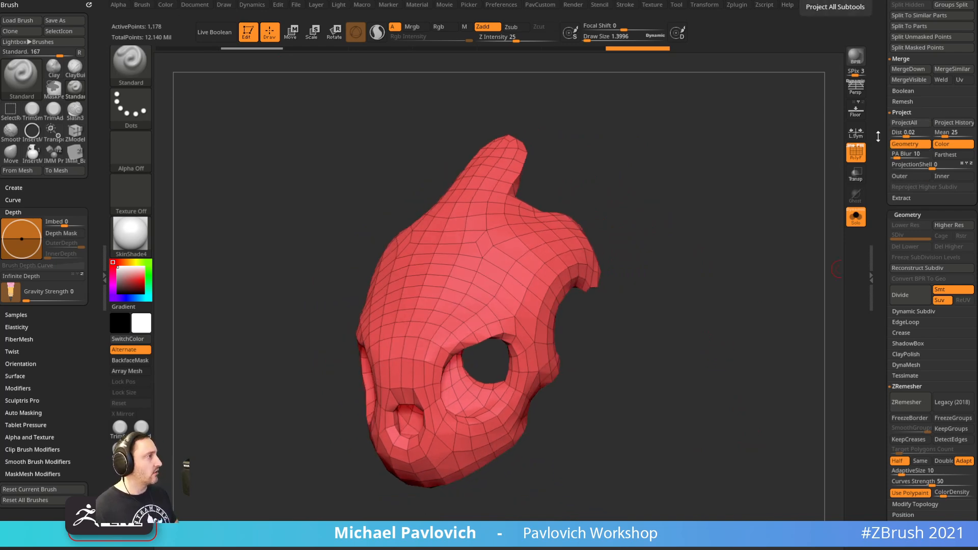
left_click_drag(879, 135, 879, 422)
left_click_drag(727, 331, 714, 337)
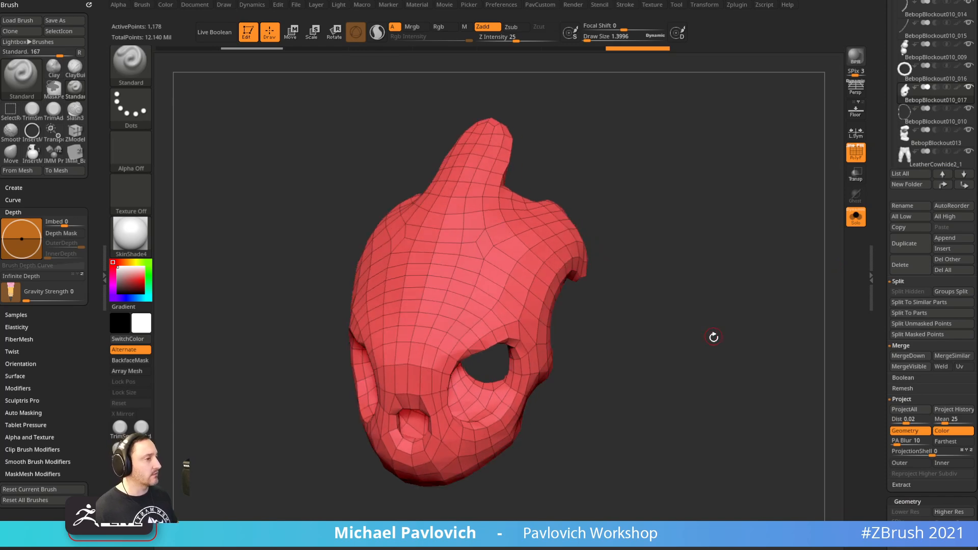
Subdivide the mask to level 3, projecting detail after each subdivision
key("ctrl+d")
left_click_drag(884, 303, 883, 133)
key("space")
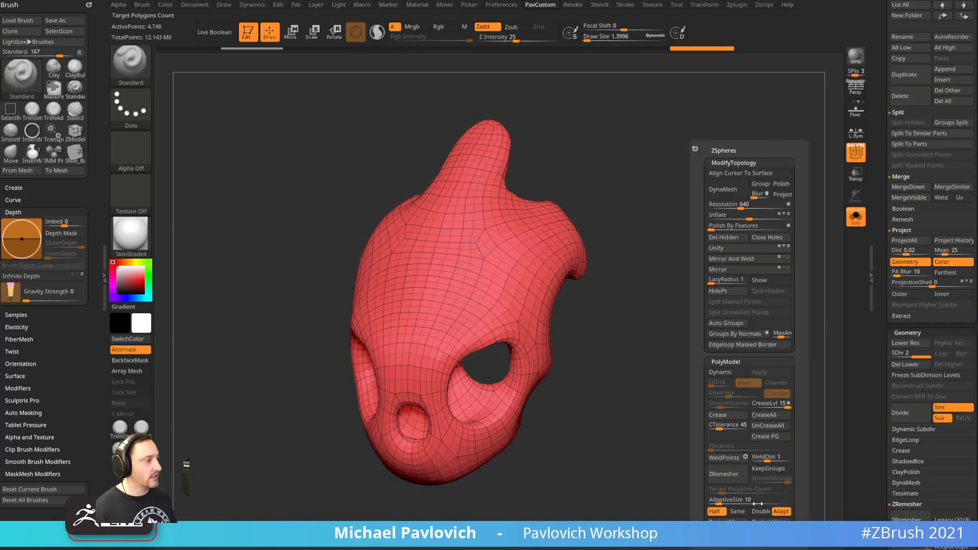
left_click(760, 523)
key("ctrl+d")
key("2")
left_click(763, 515)
Subdivide to level 4, project detail, set brush size about 3.8, and turn off PolyF
key("ctrl")
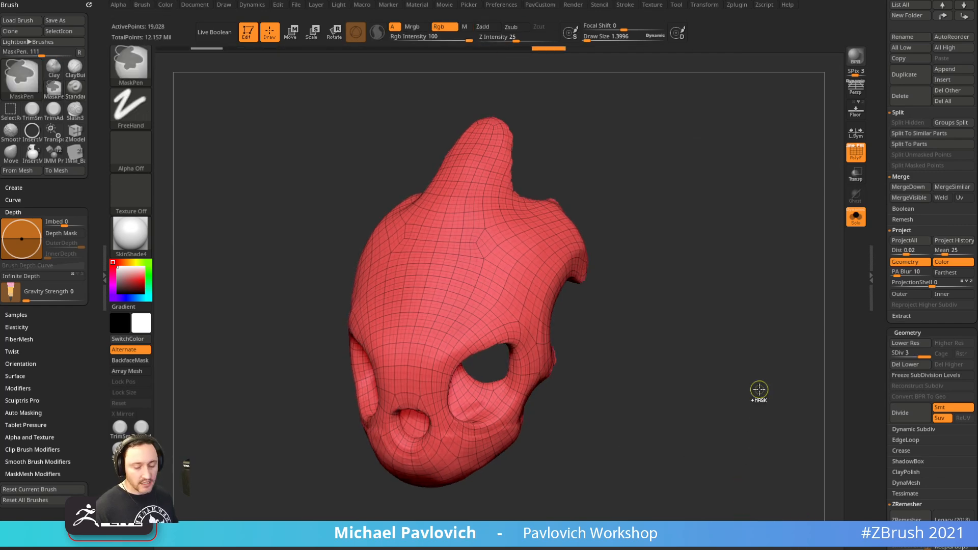
key("ctrl+d")
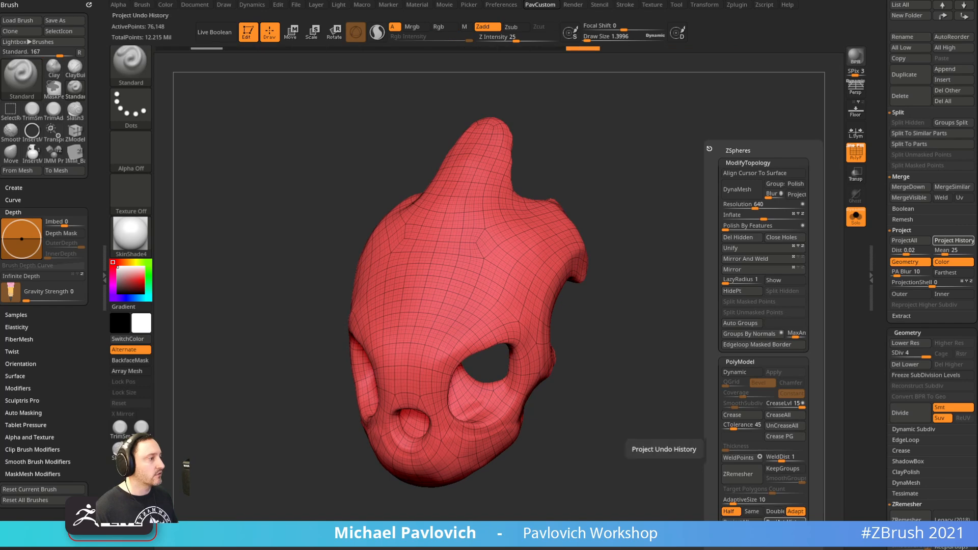
left_click(658, 448)
left_click_drag(738, 445, 655, 290)
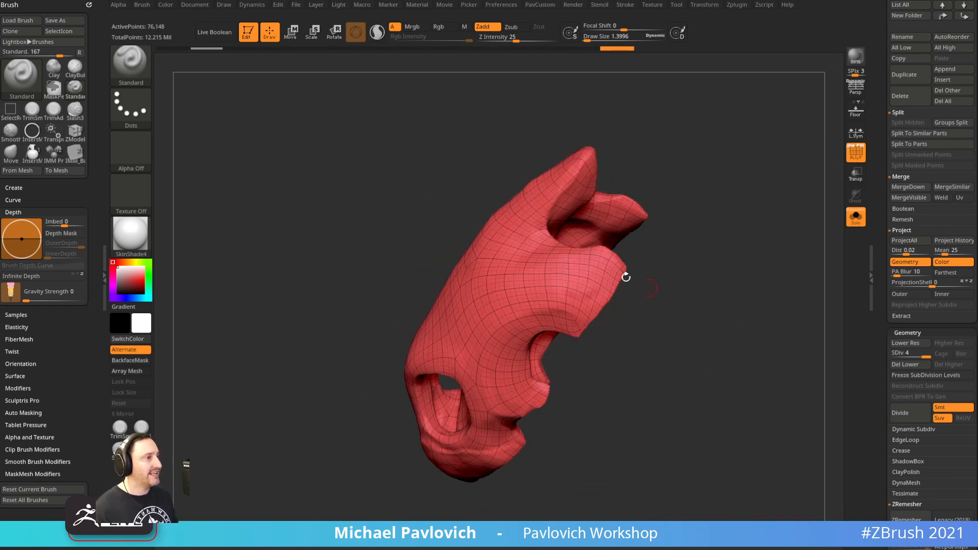
key("s")
left_click_drag(568, 256, 545, 256)
left_click(855, 154)
left_click_drag(770, 203, 635, 210)
key("s")
key("s")
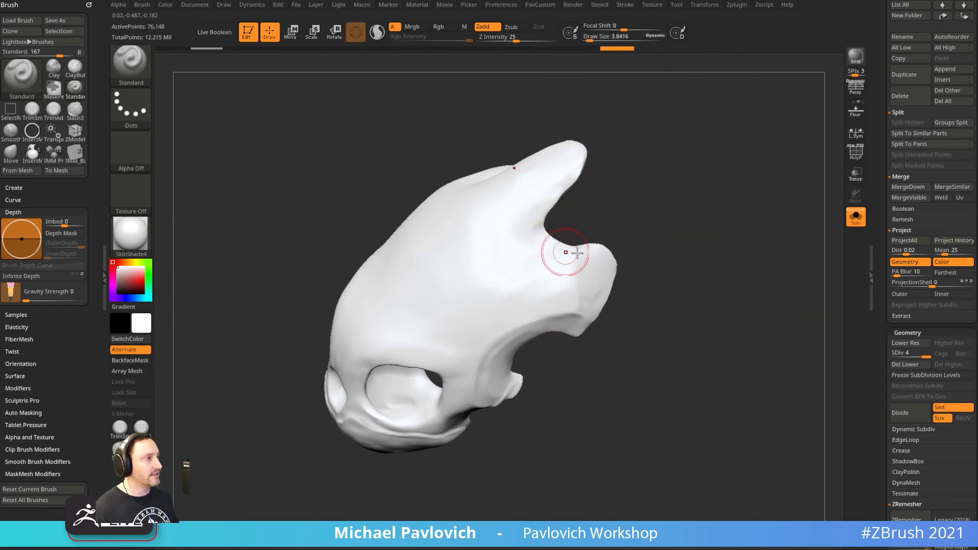
mouse_move(544, 231)
left_mouse_down()
mouse_move(652, 170)
mouse_move(565, 135)
left_mouse_up()
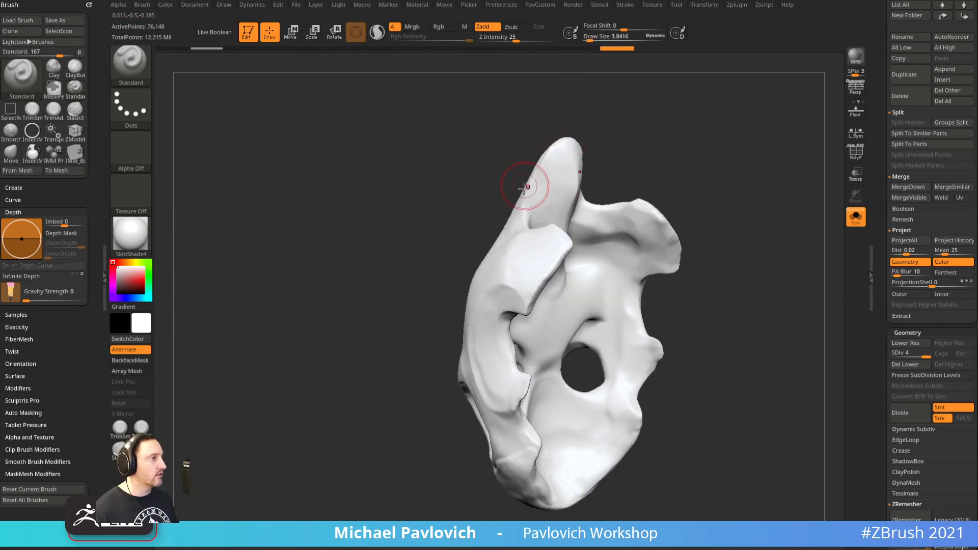
mouse_move(752, 171)
left_mouse_down()
mouse_move(681, 154)
mouse_move(484, 154)
left_mouse_up()
mouse_move(617, 179)
left_mouse_down()
mouse_move(694, 190)
mouse_move(765, 175)
mouse_move(730, 178)
left_mouse_up()
Subdivide to level 5, then undo the spiky ProjectAll result and reproject from Project History
key("ctrl+d")
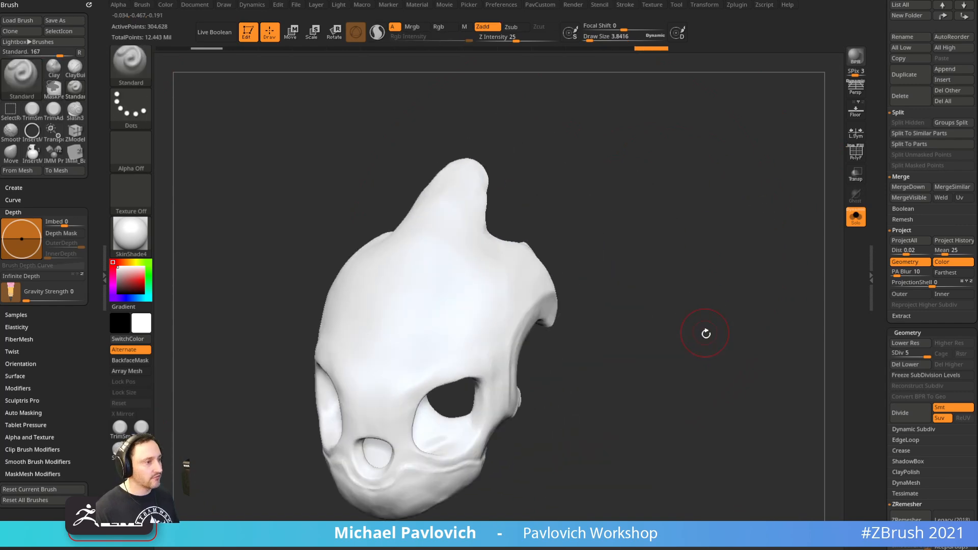
key("4")
left_click(702, 520)
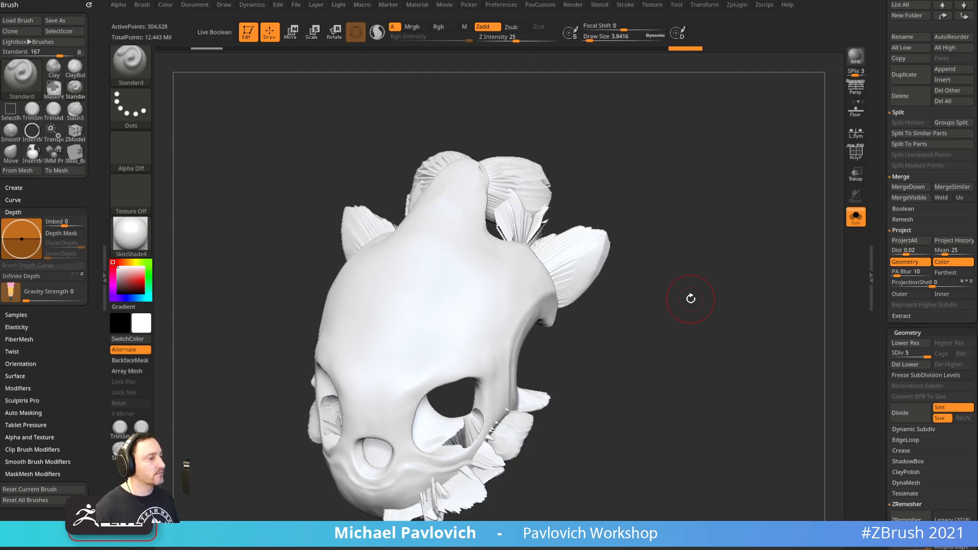
left_click_drag(704, 301, 736, 301)
key("ctrl+z")
key("4")
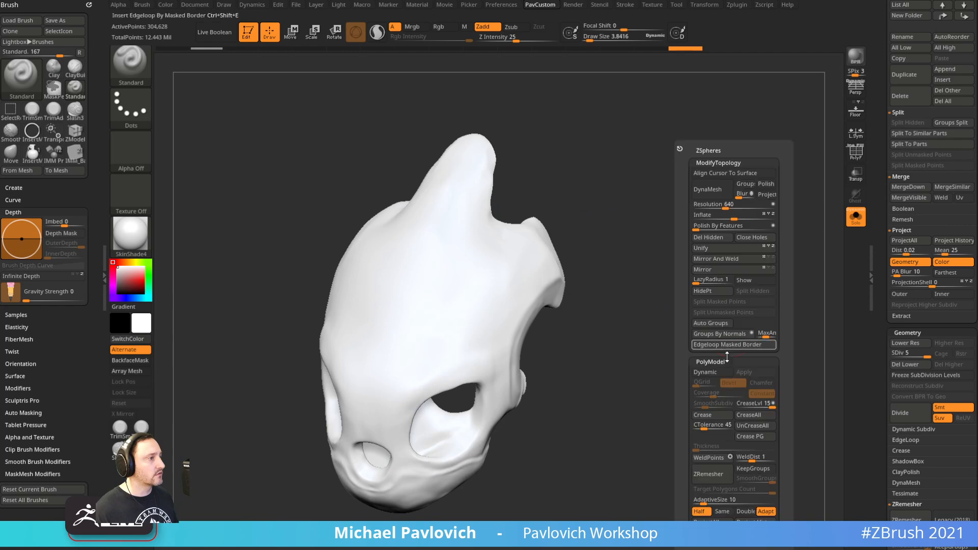
left_click(755, 522)
Turn off Solo and check the head's lowest and highest subdivision levels with PolyF
left_click_drag(703, 326, 833, 261)
left_click(860, 217)
scroll(913, 246, "down", 3)
left_click_drag(897, 218, 857, 252)
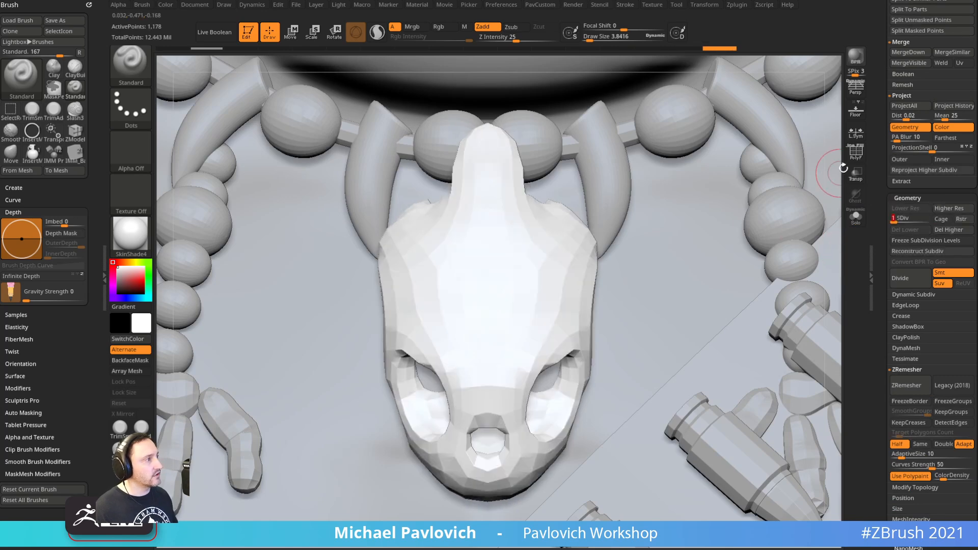
key("shift+f")
key("bracketleft")
key("bracketleft")
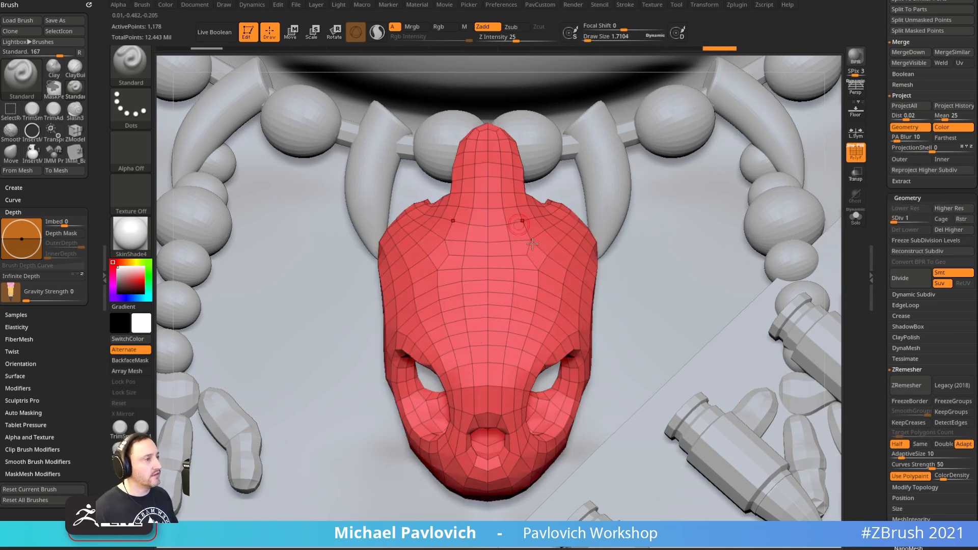
key("s")
left_click_drag(715, 318, 705, 322)
key("s")
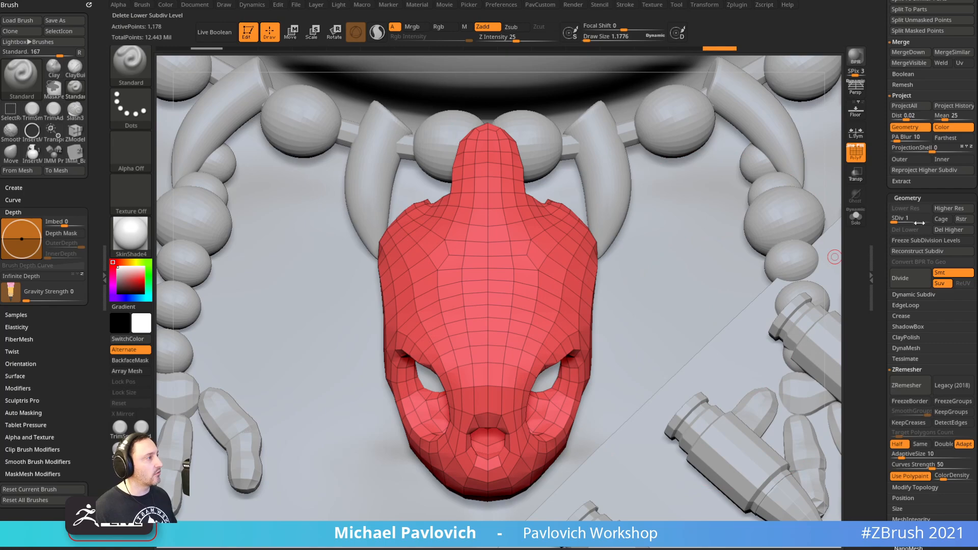
left_click(927, 219)
scroll(880, 267, "down", 5)
Hide the wireframe and apply StartupMaterial to the whole scene
key("shift+f")
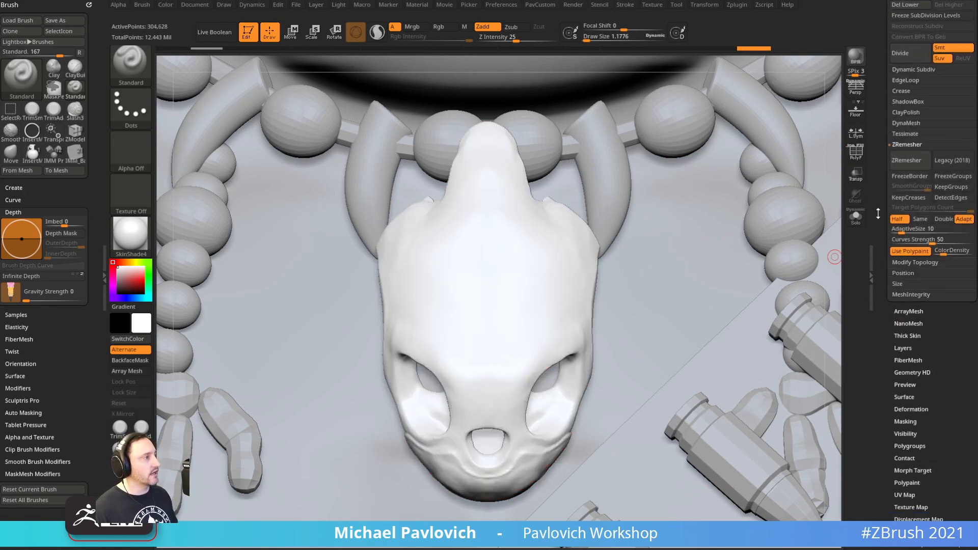
left_click(128, 241)
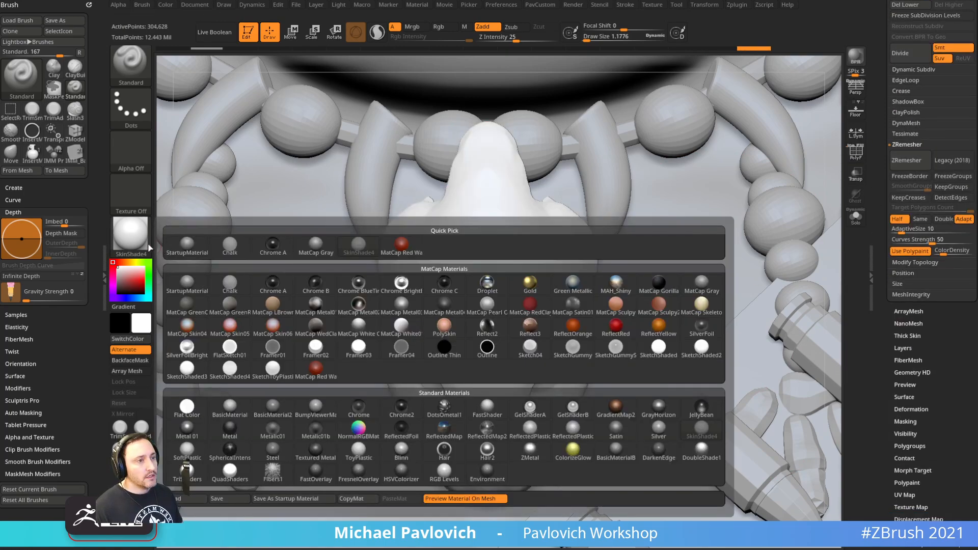
left_click(146, 238)
left_click(187, 246)
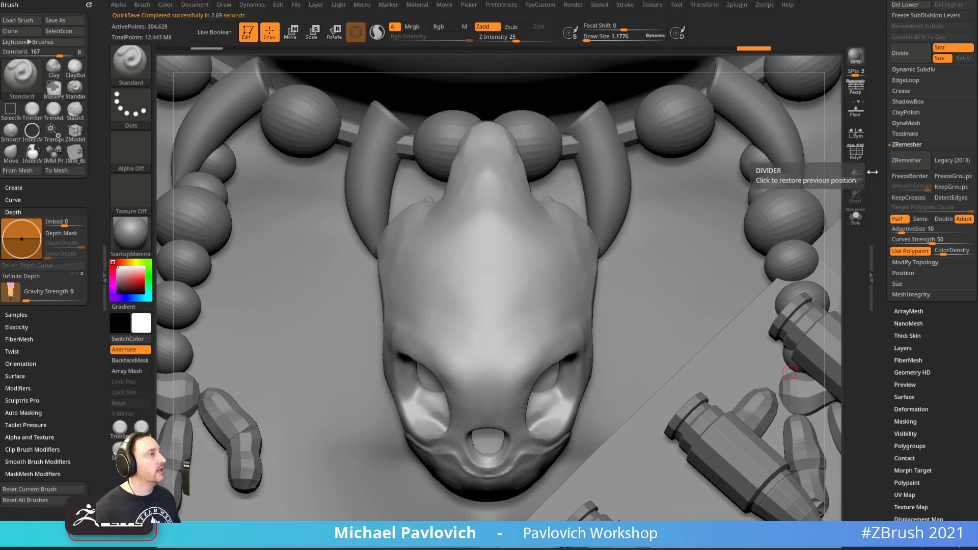
Dock the Zplugin palette in the left tray and collapse SubTool Master
left_click(736, 5)
mouse_move(667, 18)
left_mouse_down()
mouse_move(38, 48)
mouse_move(39, 56)
left_mouse_up()
left_click(35, 289, "shift")
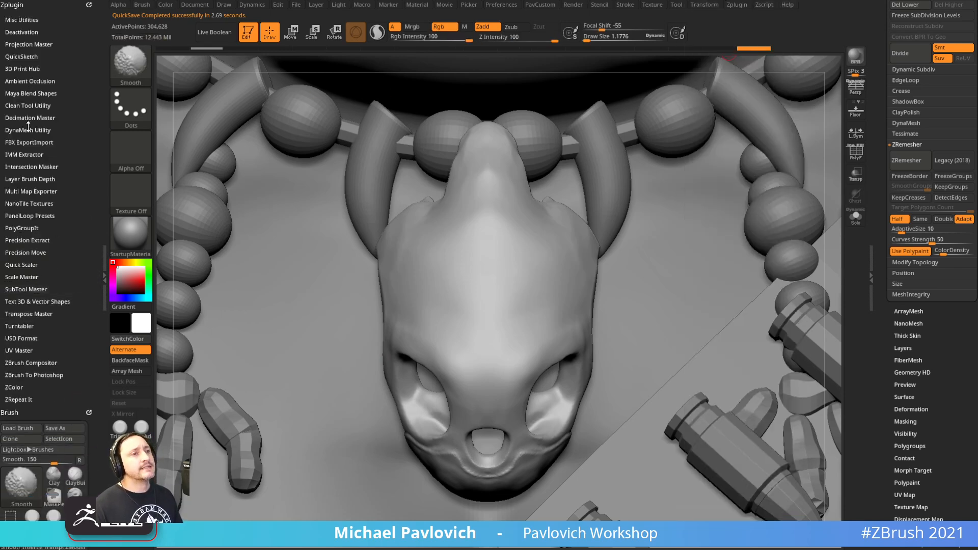
Use UV Master's Work On Clone and display the clone's red polygroup wireframe
left_click(20, 351, "shift")
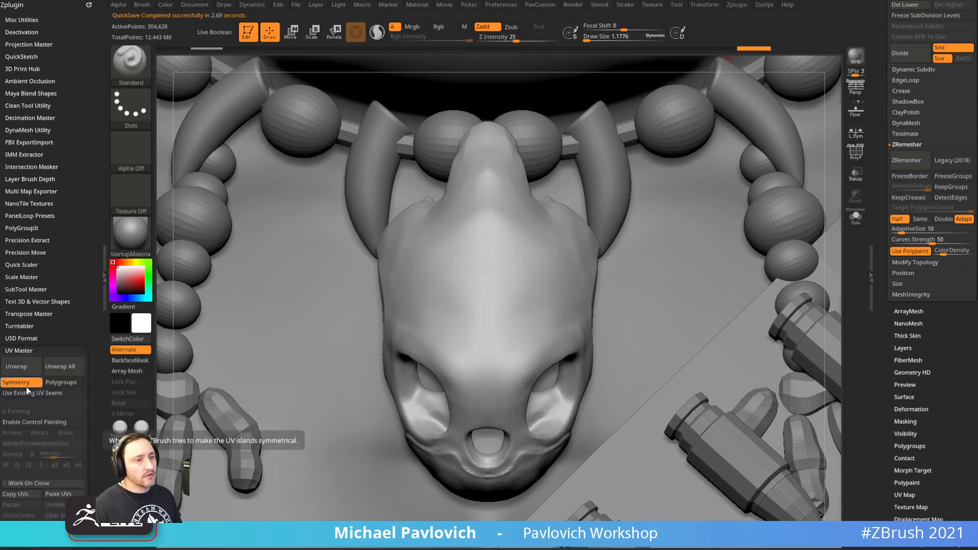
left_click(42, 483)
left_click(856, 153)
left_click_drag(815, 163, 740, 217, "alt")
left_click_drag(697, 372, 573, 248, "alt")
left_click_drag(663, 359, 671, 257, "alt")
left_click_drag(607, 286, 601, 262)
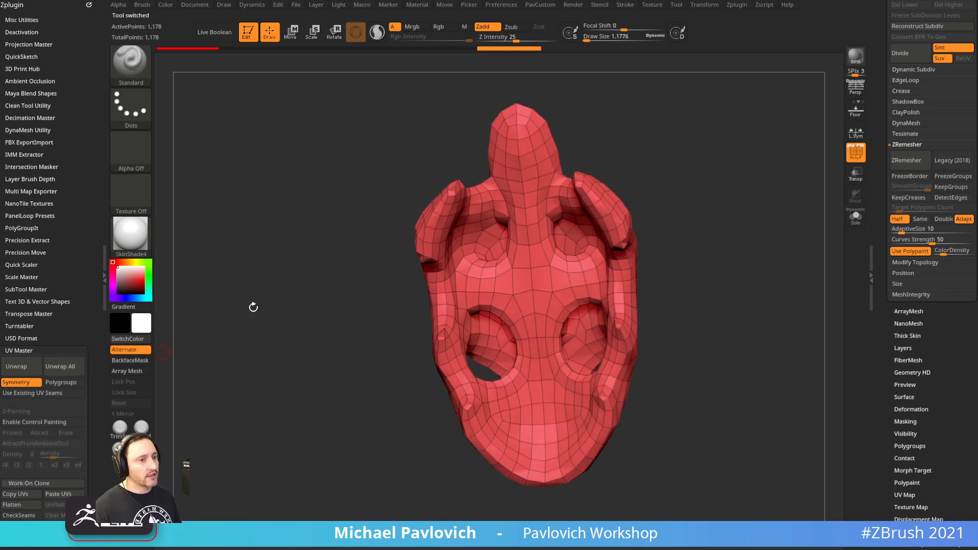
Regroup the clone with Groups By Normals, trying different MaxAngle values
key("space")
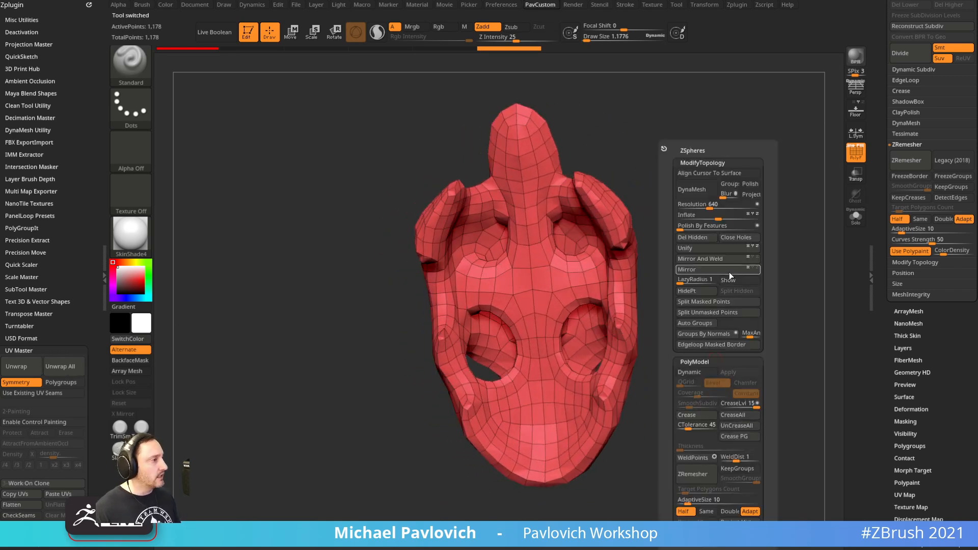
left_click(726, 335)
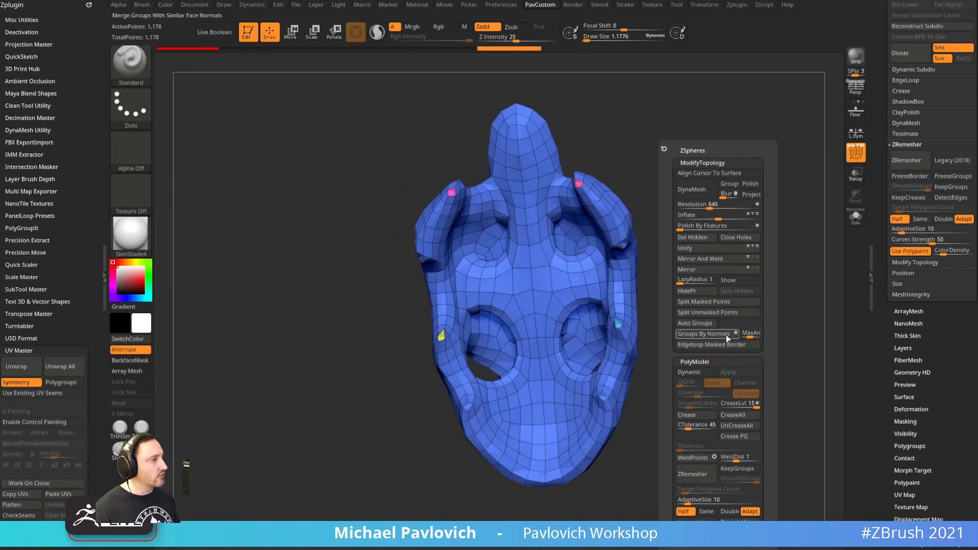
left_click(726, 334)
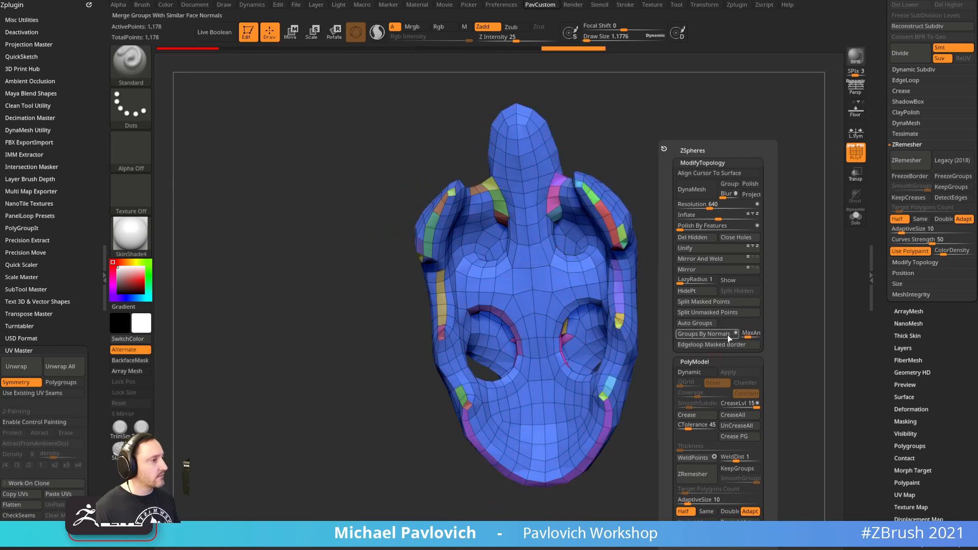
left_click(736, 334)
left_click(725, 334)
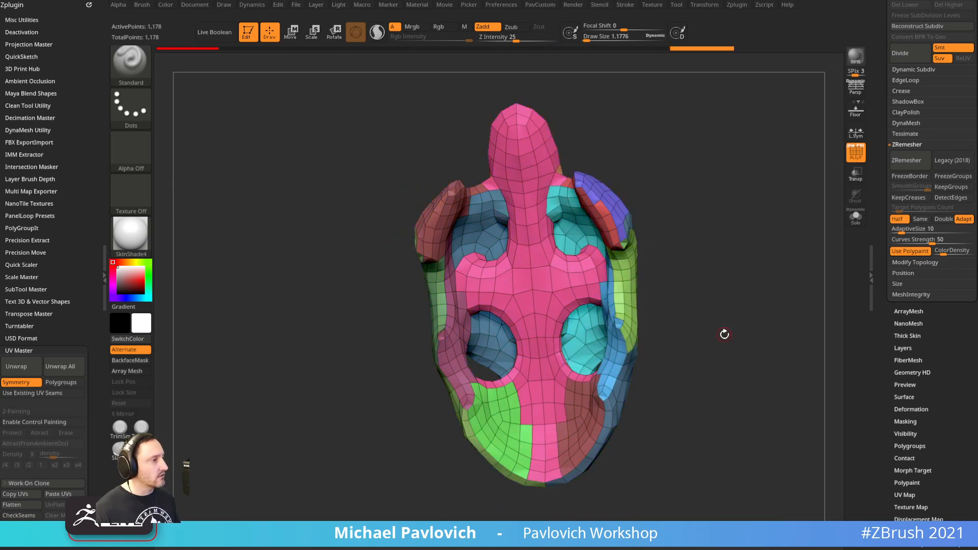
key("space")
left_click_drag(706, 352, 710, 291)
key("space")
left_click(790, 334)
Isolate the purple polygroup with Ctrl+Shift-clicks and orbit to inspect it
key("ctrl+shift")
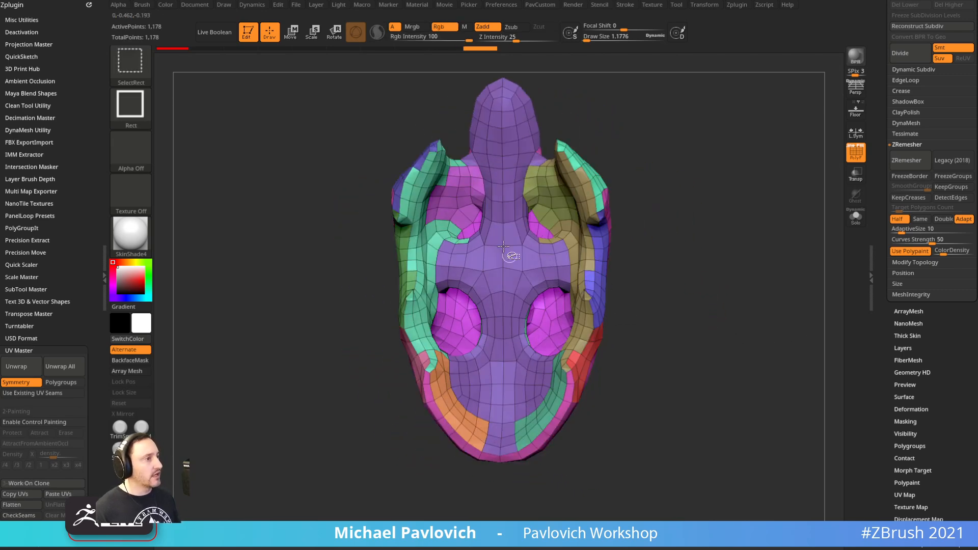
left_click(506, 256, "ctrl+shift")
left_click_drag(670, 186, 685, 240, "ctrl+shift")
left_click(509, 261, "ctrl+shift")
mouse_move(655, 187)
left_mouse_down("ctrl+shift")
mouse_move(700, 239)
mouse_move(749, 260)
mouse_move(736, 247)
left_mouse_up("ctrl+shift")
left_click(634, 239, "ctrl+shift")
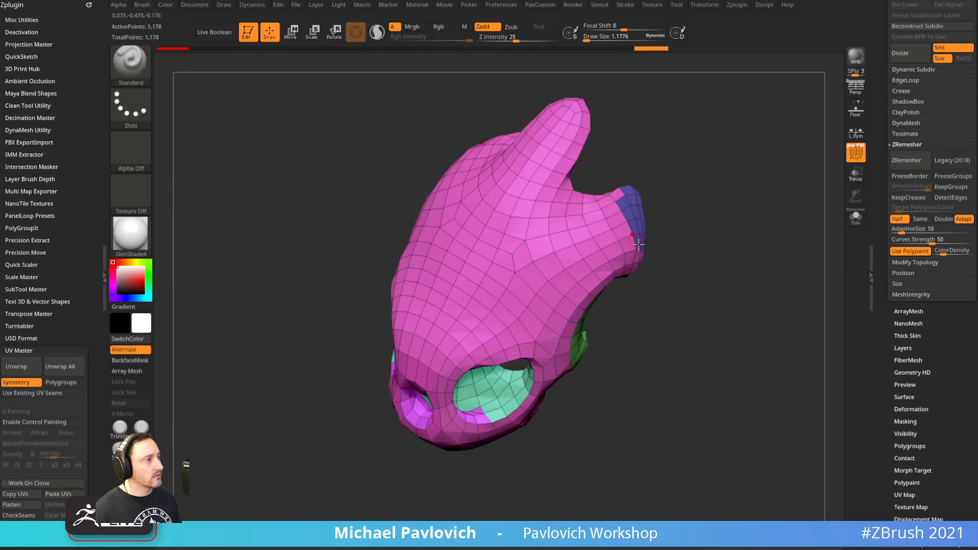
left_click_drag(696, 221, 655, 193)
left_click(714, 272, "ctrl+shift")
left_click_drag(769, 179, 699, 148)
left_click(701, 150, "ctrl+shift")
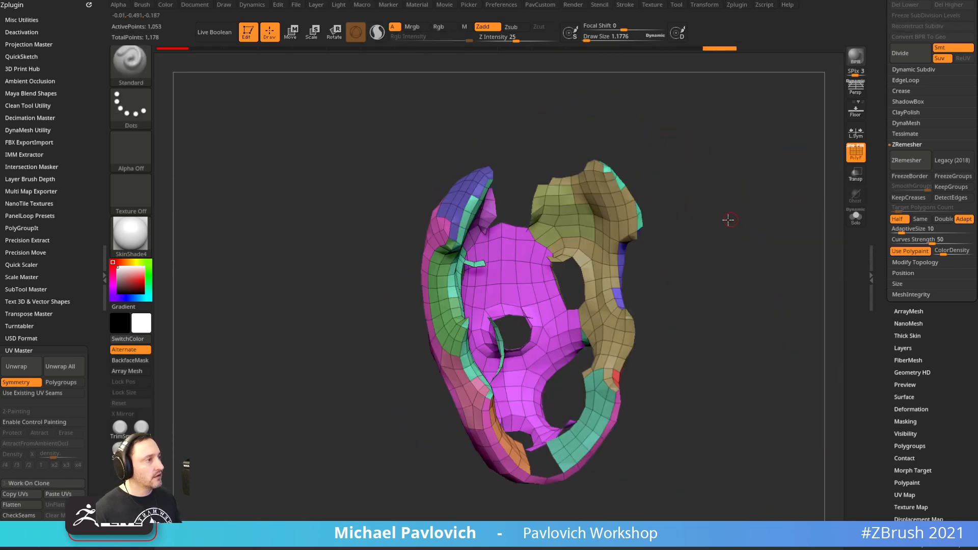
Hide the tan, green and olive polygroups in turn to inspect the rest, then show all
left_click(598, 257, "ctrl+shift")
left_click_drag(600, 255, 629, 229)
left_click(466, 275, "ctrl+shift")
left_click_drag(819, 181, 723, 229, "ctrl+shift")
left_click(776, 261, "ctrl+shift")
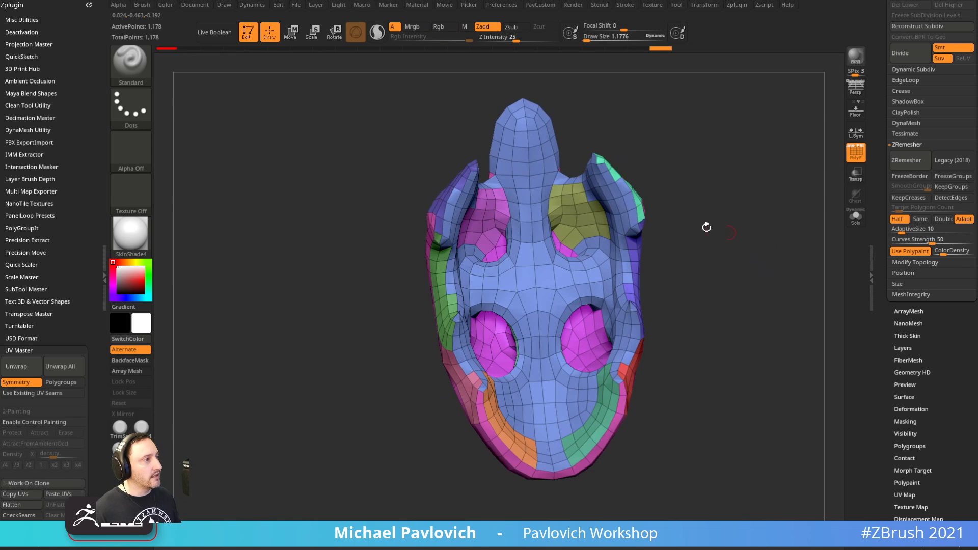
left_click(586, 211, "ctrl+shift")
left_click(700, 232, "ctrl+shift")
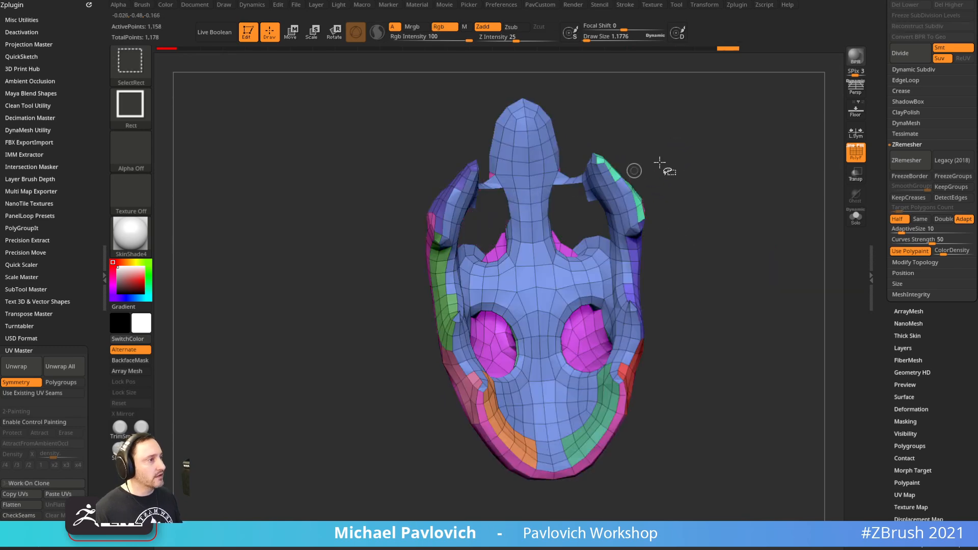
left_click(747, 221, "ctrl+shift")
left_click(747, 236, "ctrl+shift")
left_click_drag(747, 236, 716, 204)
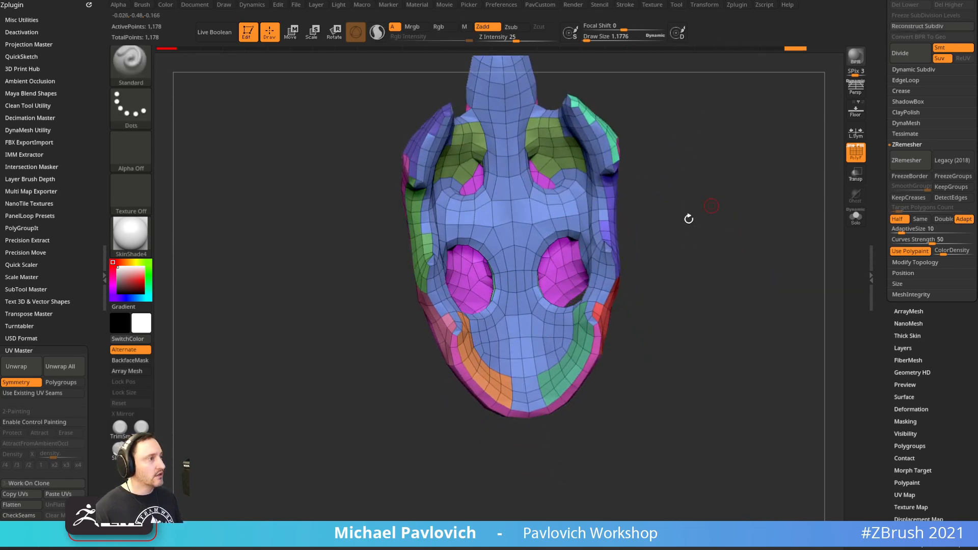
Merge the visible jaw pieces into a single polygroup with Ctrl+W
left_click(562, 271, "ctrl+shift")
left_click_drag(690, 158, 766, 216, "ctrl+shift")
left_click(737, 246, "ctrl+shift")
left_click(564, 390, "ctrl+shift")
left_click_drag(636, 337, 659, 387, "ctrl+shift")
left_click(487, 396, "ctrl+alt+shift")
left_click(504, 363, "ctrl+shift")
left_click_drag(695, 270, 727, 354, "ctrl+shift")
key("ctrl+w")
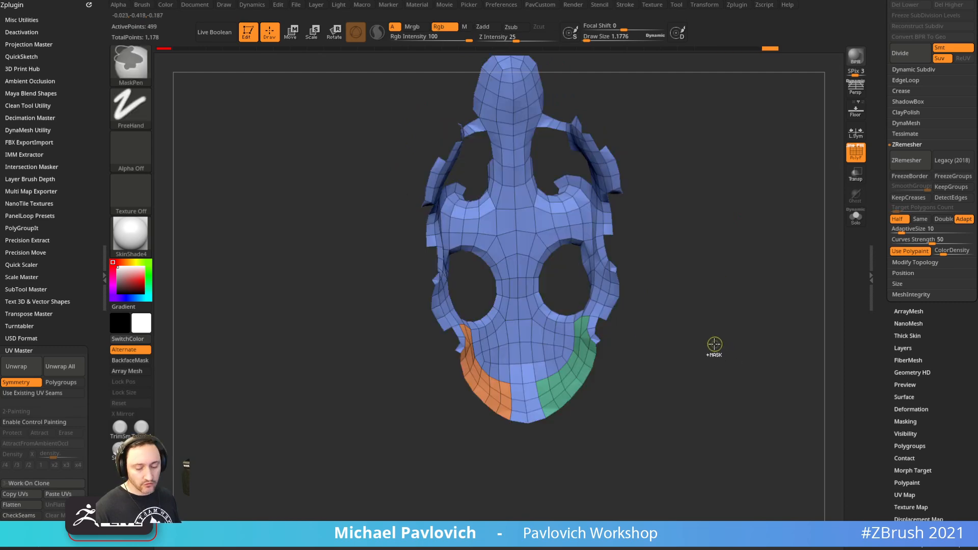
left_click(713, 348, "ctrl+shift")
mouse_move(742, 282)
left_mouse_down()
mouse_move(761, 280)
mouse_move(747, 286)
mouse_move(786, 319)
mouse_move(795, 308)
left_mouse_up()
Isolate the purple and green patches and merge them into one polygroup
left_click(520, 215, "ctrl+alt+shift")
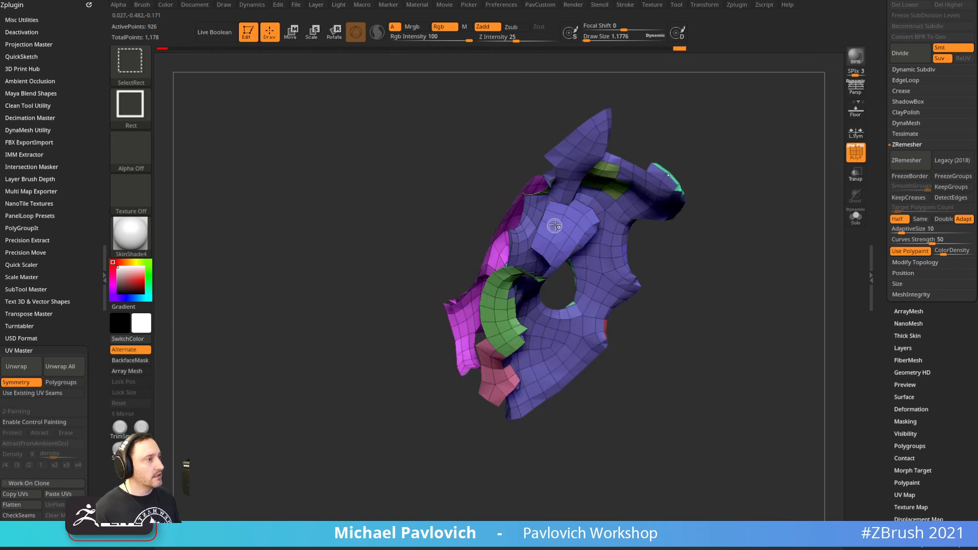
left_click_drag(733, 140, 662, 148)
left_click(673, 190, "ctrl+shift")
left_click_drag(441, 334, 706, 222, "ctrl+shift")
left_click(520, 420, "ctrl+shift")
key("ctrl+shift")
left_click_drag(713, 181, 669, 200)
left_click(577, 214, "ctrl+shift")
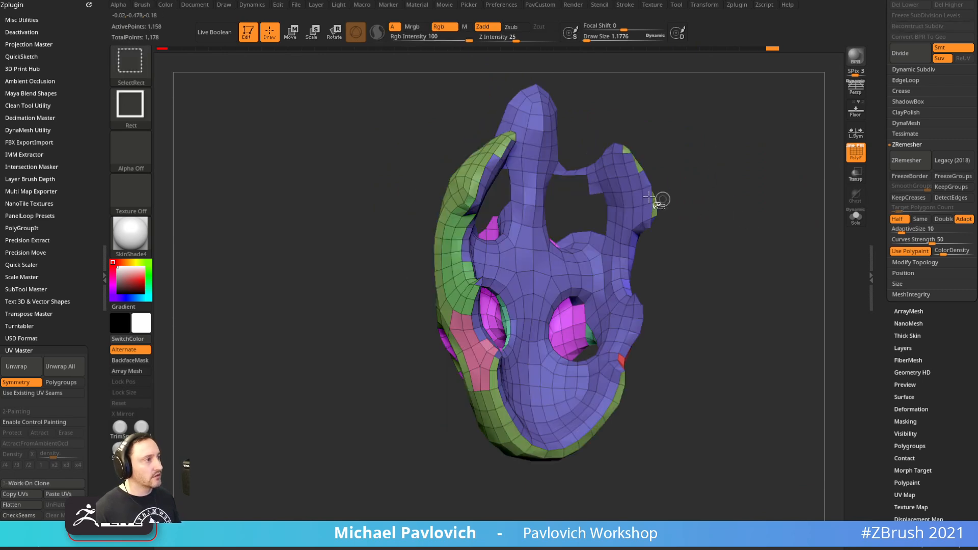
left_click(606, 179, "ctrl+shift")
left_click_drag(700, 140, 725, 194, "ctrl+shift")
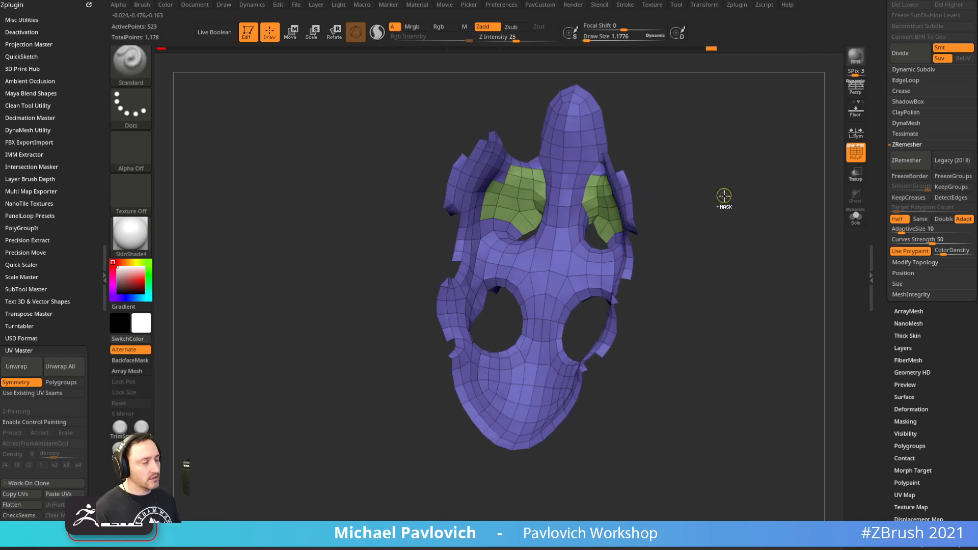
key("ctrl+w")
left_click(725, 202, "ctrl+shift")
Hide and reveal the olive, pink, green, teal, purple and red polygroups to check the grouping
mouse_move(742, 244)
left_mouse_down()
mouse_move(747, 291)
mouse_move(723, 302)
mouse_move(757, 288)
mouse_move(696, 288)
left_mouse_up()
left_click(563, 300, "ctrl+shift")
left_click_drag(675, 231, 683, 319, "ctrl+shift")
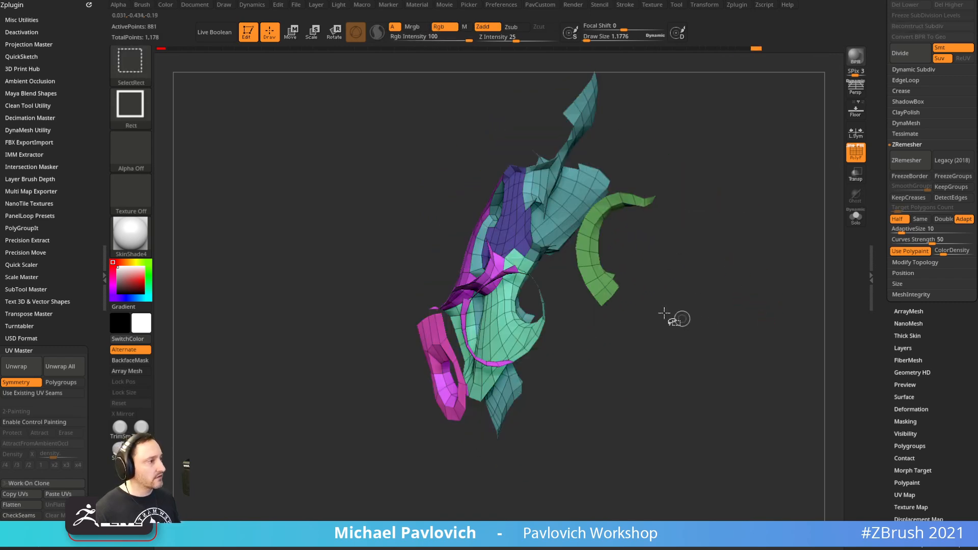
left_click_drag(681, 257, 624, 261)
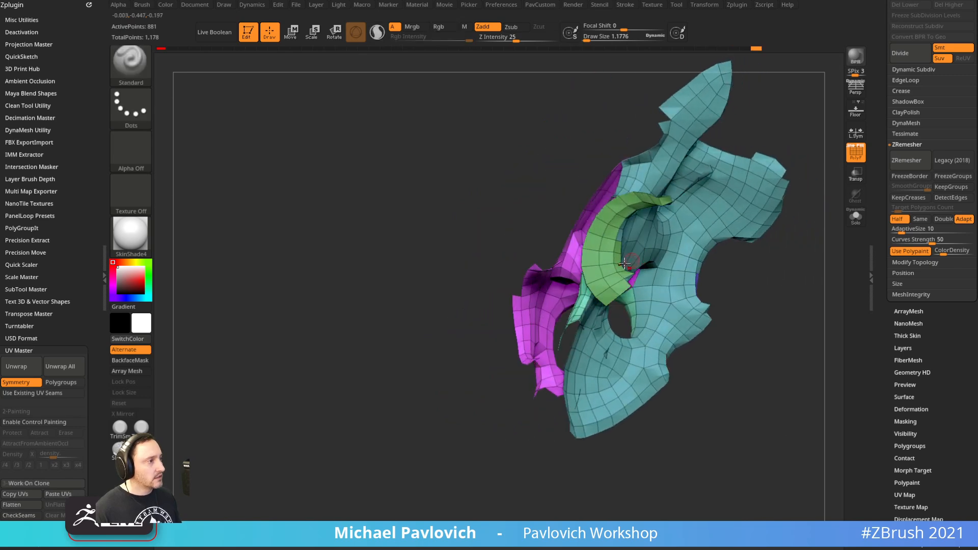
left_click(613, 261, "ctrl+shift")
left_click_drag(774, 268, 672, 303, "ctrl+shift")
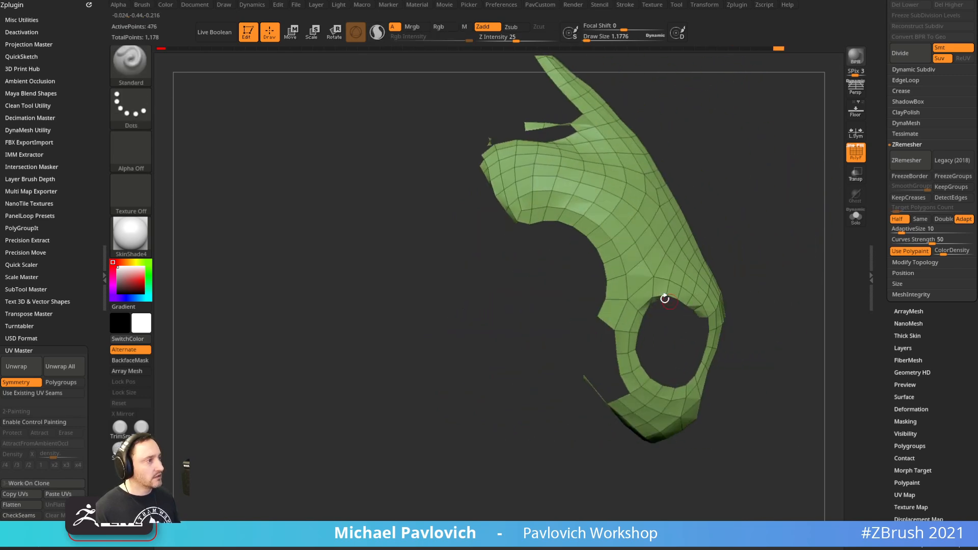
left_click_drag(768, 191, 531, 276, "ctrl+shift")
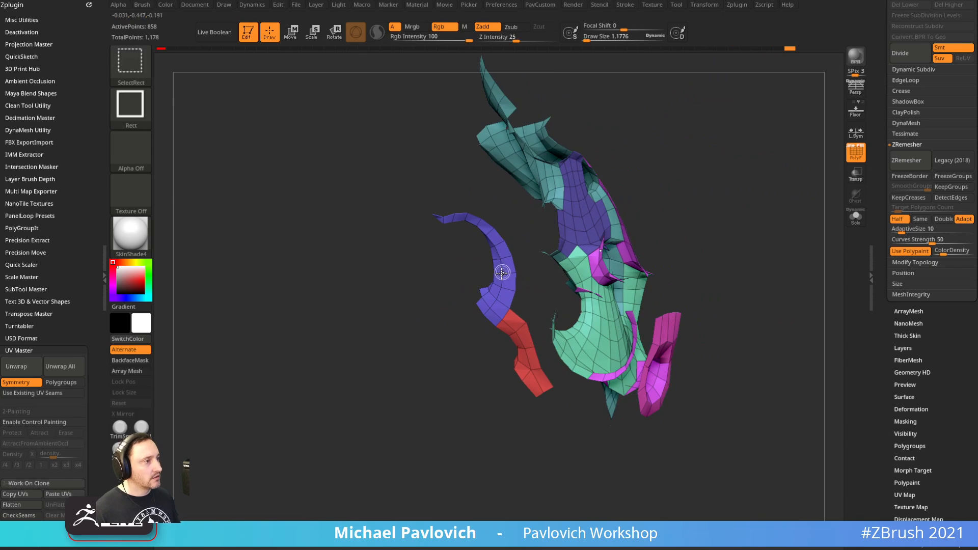
left_click(509, 329, "ctrl+shift")
left_click_drag(509, 329, 778, 278)
left_click(780, 273, "ctrl+shift")
Merge the blue and pink groups into one polygroup, then view the head from the front
left_click(580, 207, "ctrl+shift")
key("ctrl+w")
left_click(750, 230, "ctrl+shift")
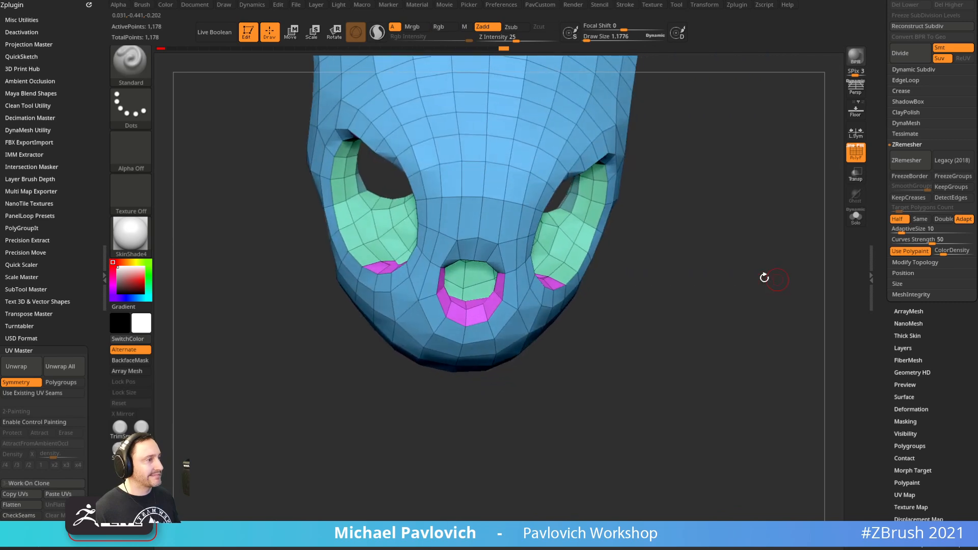
left_click(494, 323, "ctrl+shift")
left_click_drag(506, 327, 413, 390)
left_click(502, 395, "ctrl+shift")
left_click_drag(502, 395, 751, 308)
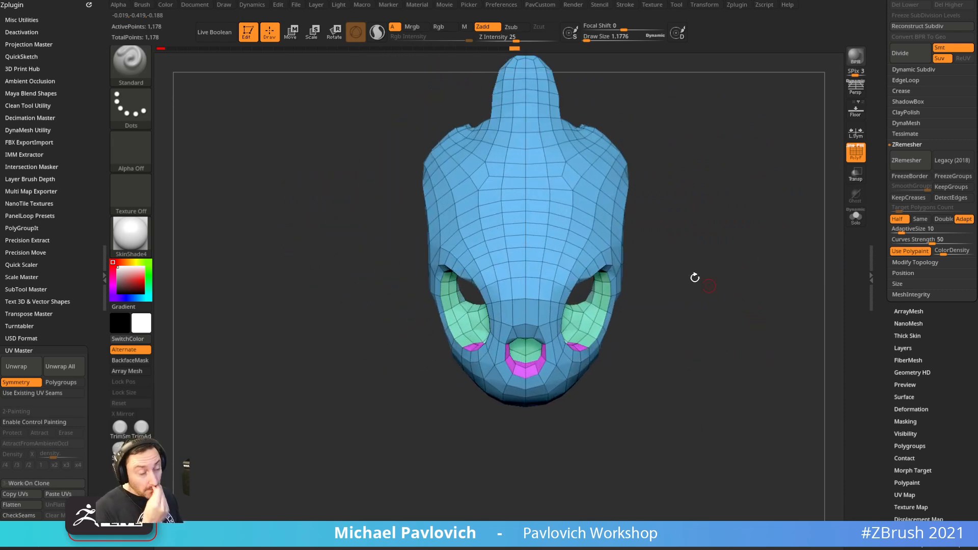
Unwrap the mask by polygroups in UV Master and flatten it into UV islands
left_click(61, 382)
left_click(22, 369)
left_click(28, 504)
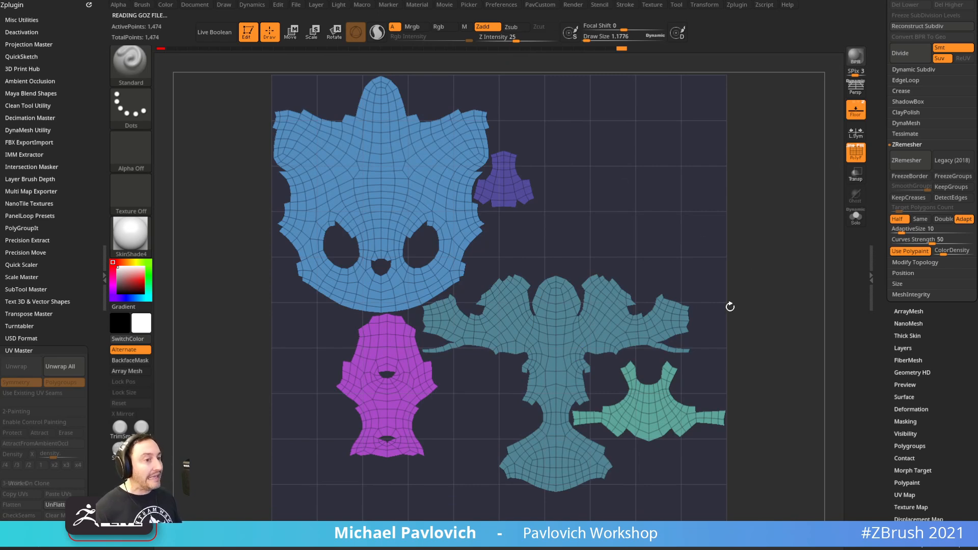
Return the flattened UVs to the 3D head and enable Control Painting
left_click(55, 504)
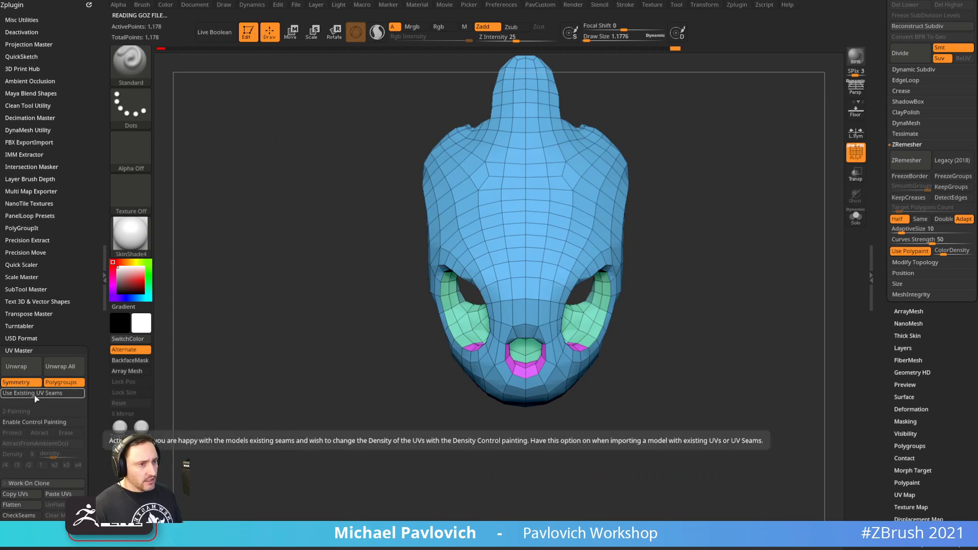
left_click(38, 423)
mouse_move(288, 262)
left_mouse_down()
mouse_move(690, 235)
mouse_move(575, 228)
left_mouse_up()
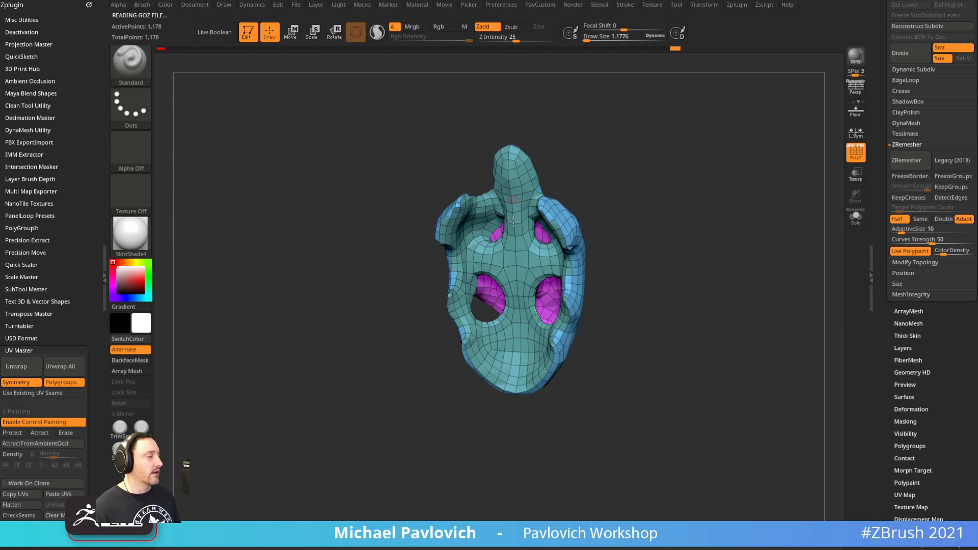
left_click_drag(618, 275, 787, 266)
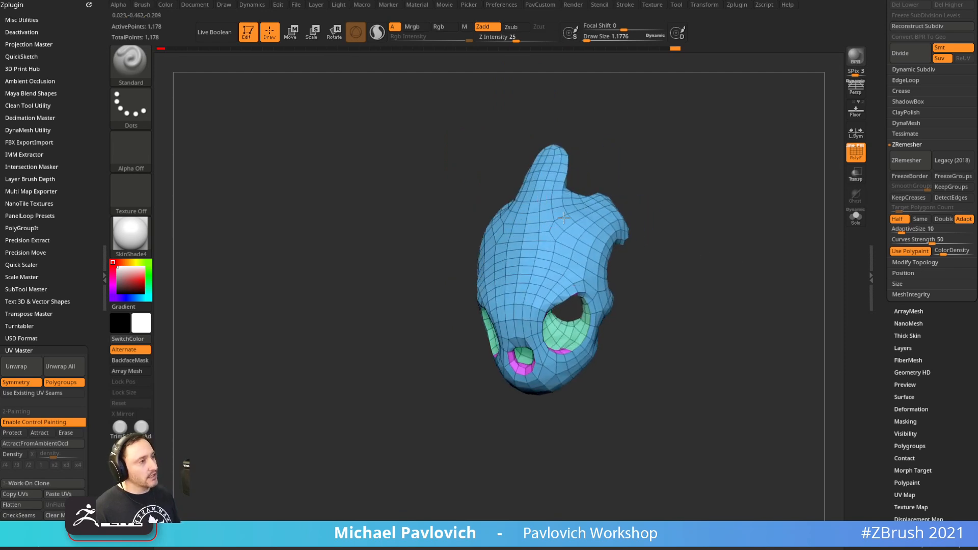
left_click_drag(692, 243, 581, 160)
left_click_drag(645, 285, 779, 229)
mouse_move(780, 229)
left_mouse_down("alt")
mouse_move(706, 222)
mouse_move(753, 238)
mouse_move(652, 226)
mouse_move(695, 120)
mouse_move(738, 181)
mouse_move(723, 280)
mouse_move(734, 228)
mouse_move(760, 301)
mouse_move(741, 292)
mouse_move(735, 326)
mouse_move(667, 340)
left_mouse_up("alt")
Set draw size to 1 and switch to the ZModeler brush for polygroup painting
key("s")
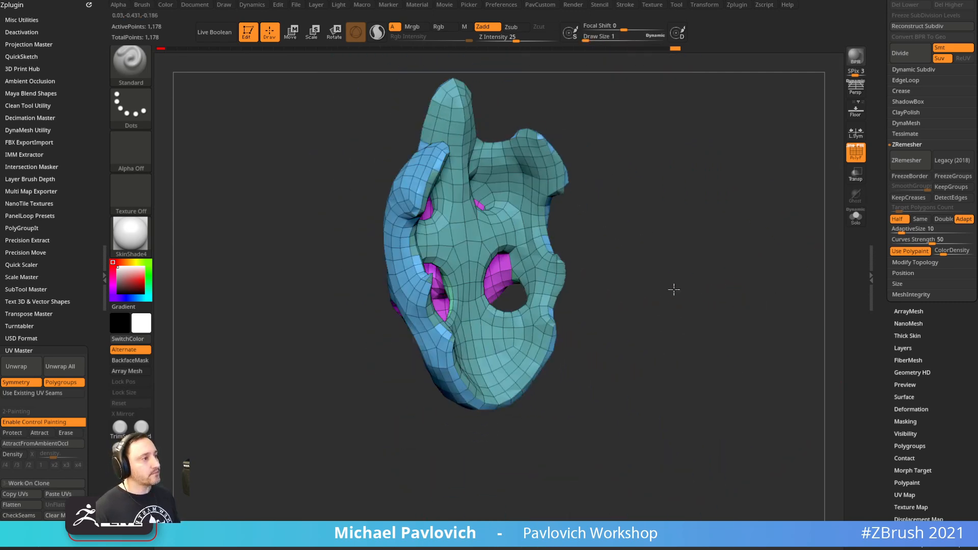
left_click_drag(658, 277, 654, 284, "alt")
left_click_drag(676, 218, 624, 369)
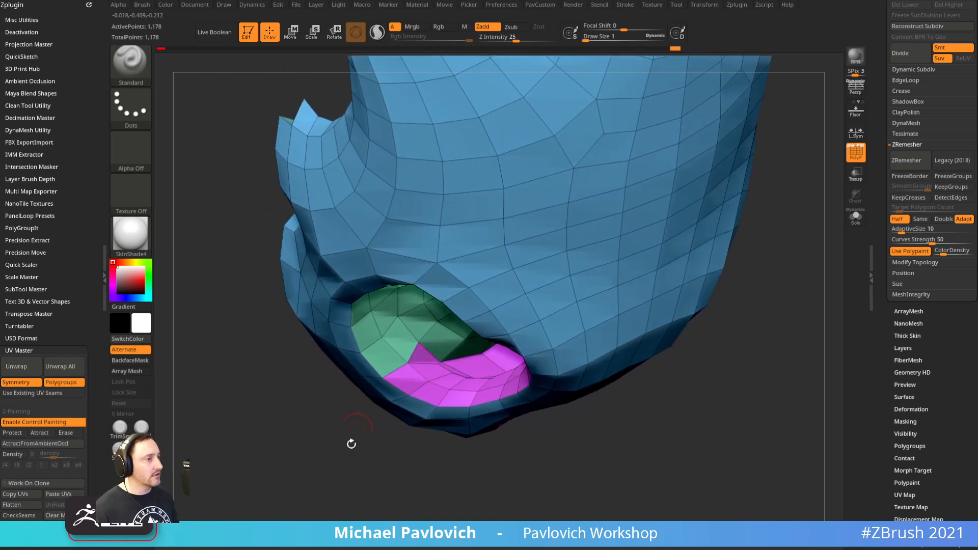
left_click_drag(359, 420, 372, 463)
key("b")
key("z")
key("m")
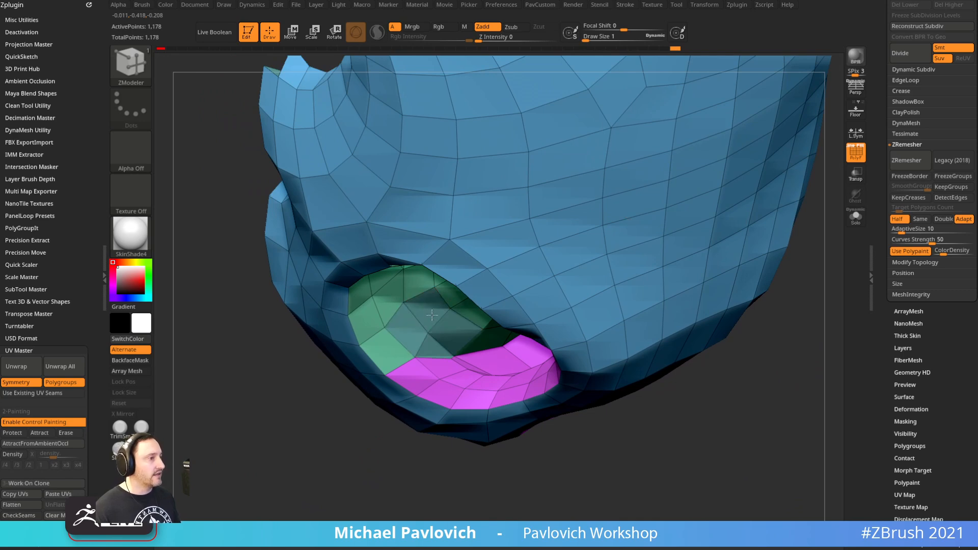
left_click_drag(432, 331, 403, 377)
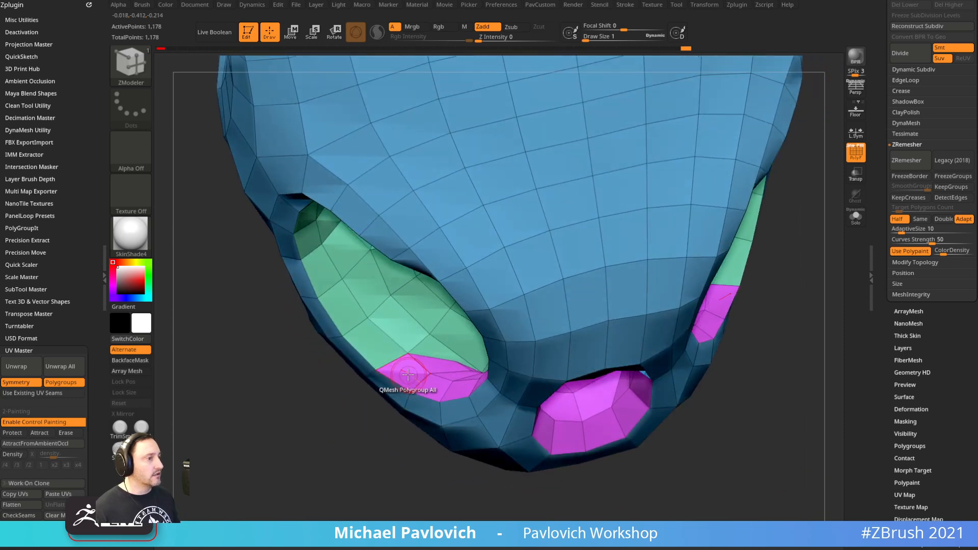
Repaint the eye-socket rims into the magenta group and socket polygons back into green
left_click(412, 356)
mouse_move(378, 323)
left_mouse_down()
mouse_move(331, 242)
mouse_move(357, 347)
left_mouse_up()
left_click_drag(352, 473, 499, 324)
left_click_drag(783, 301, 766, 354)
mouse_move(360, 349)
left_mouse_down()
mouse_move(321, 364)
mouse_move(388, 399)
left_mouse_up()
left_click_drag(717, 322, 804, 292)
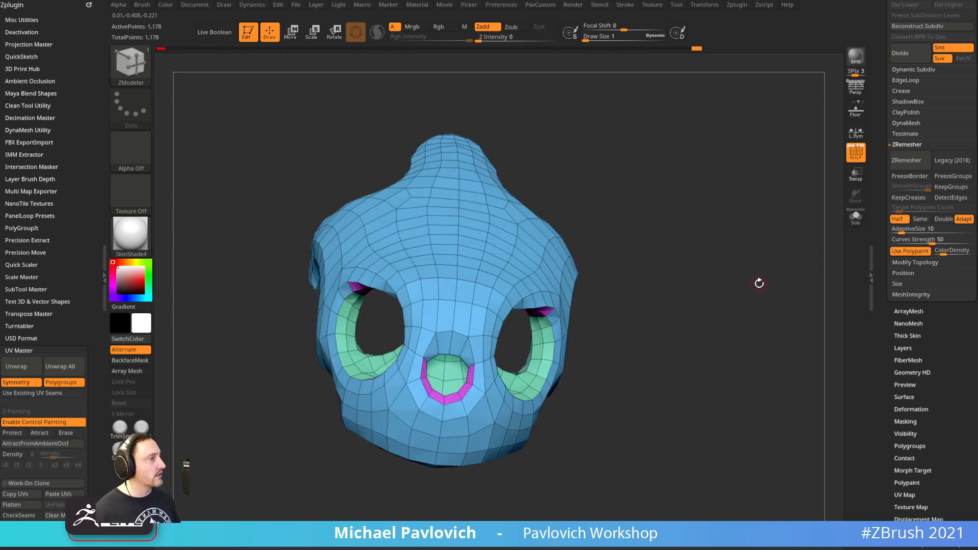
Re-unwrap the mask into 5 islands, copy its UVs, and return to the original Bebop model
left_click(29, 367)
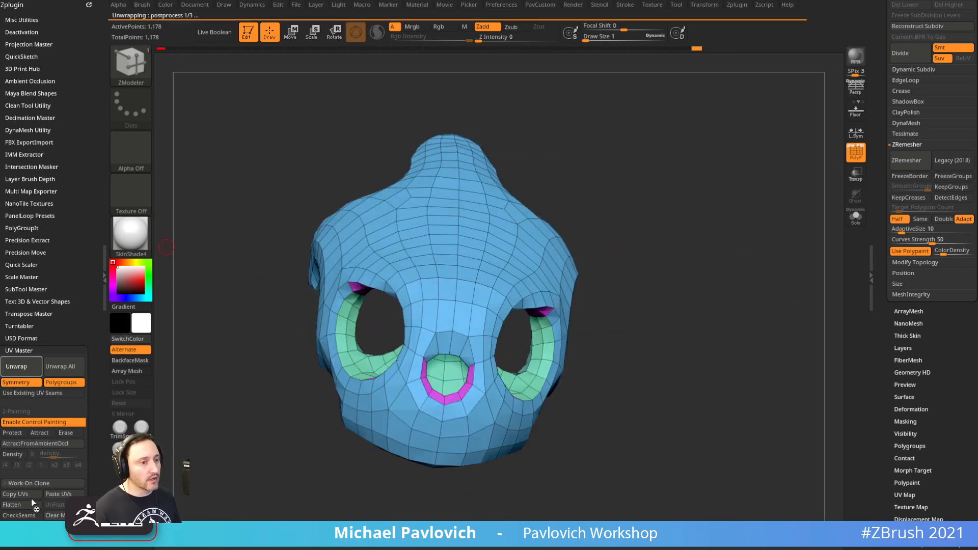
left_click(26, 504)
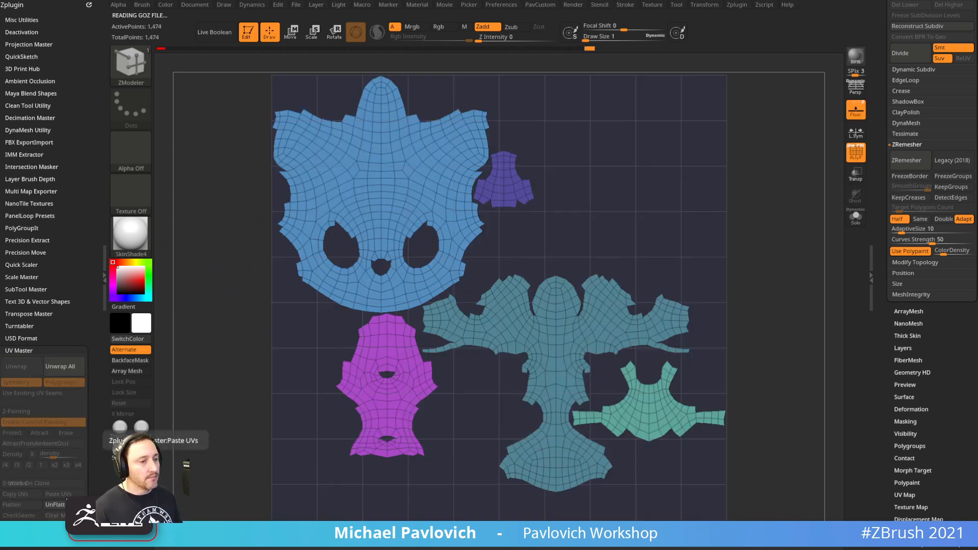
left_click(55, 504)
left_click(20, 484)
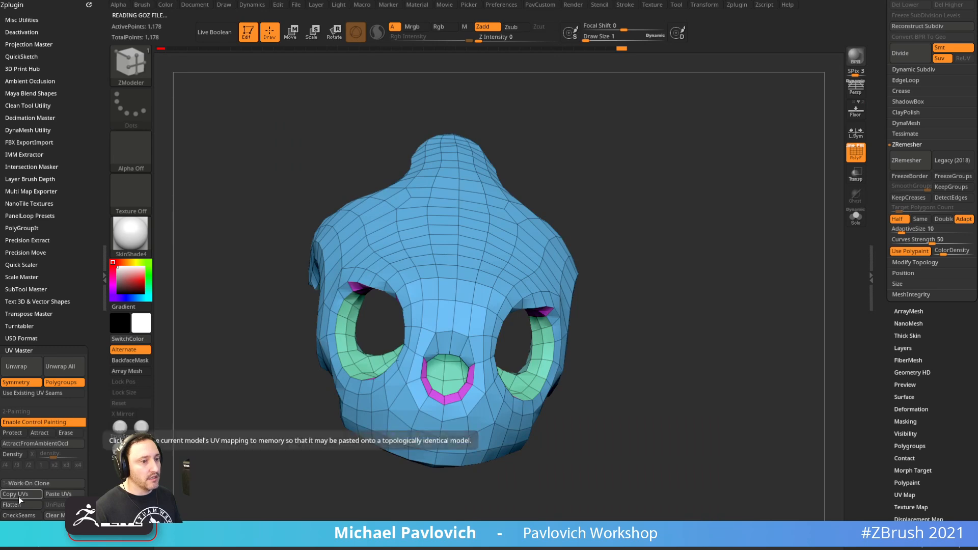
left_click_drag(878, 193, 876, 374)
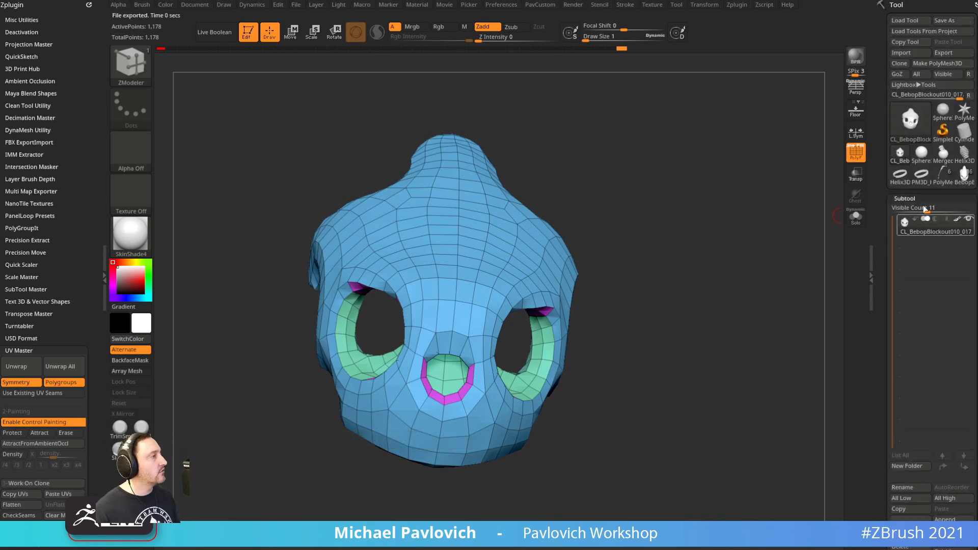
left_click(962, 180)
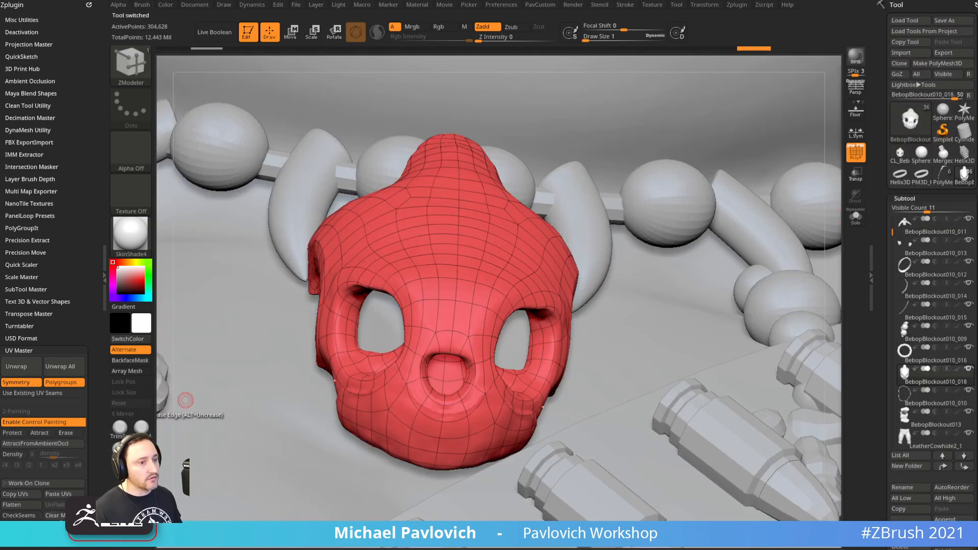
Paste the copied UVs onto the mask and create a texture from the UV map
left_click(58, 495)
left_click_drag(883, 348, 893, 170)
left_click(903, 310)
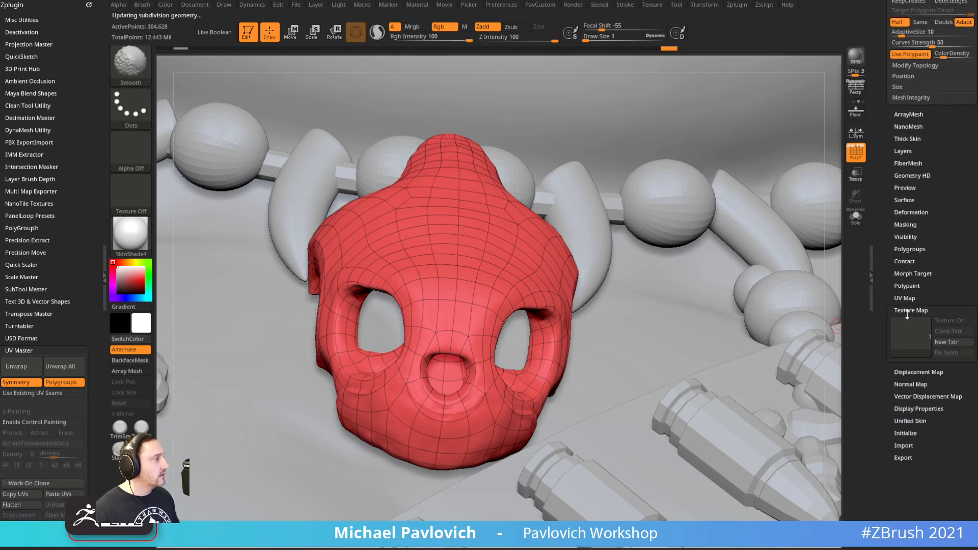
left_click(900, 385)
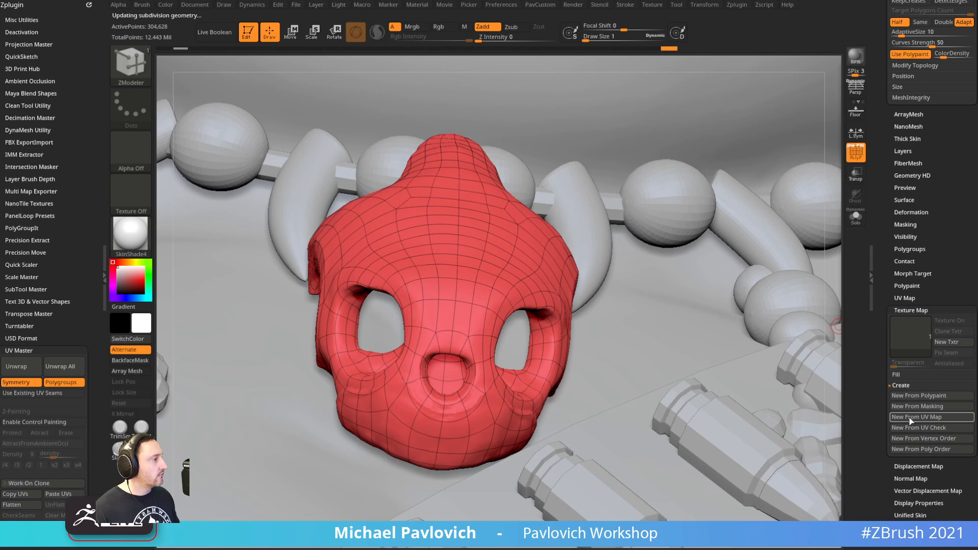
left_click(915, 416)
mouse_move(906, 351)
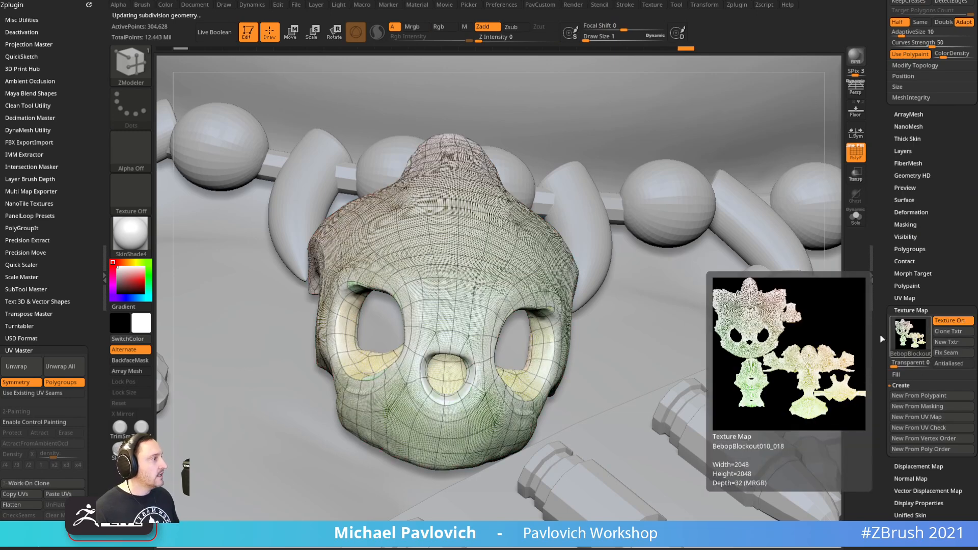
left_click(905, 311)
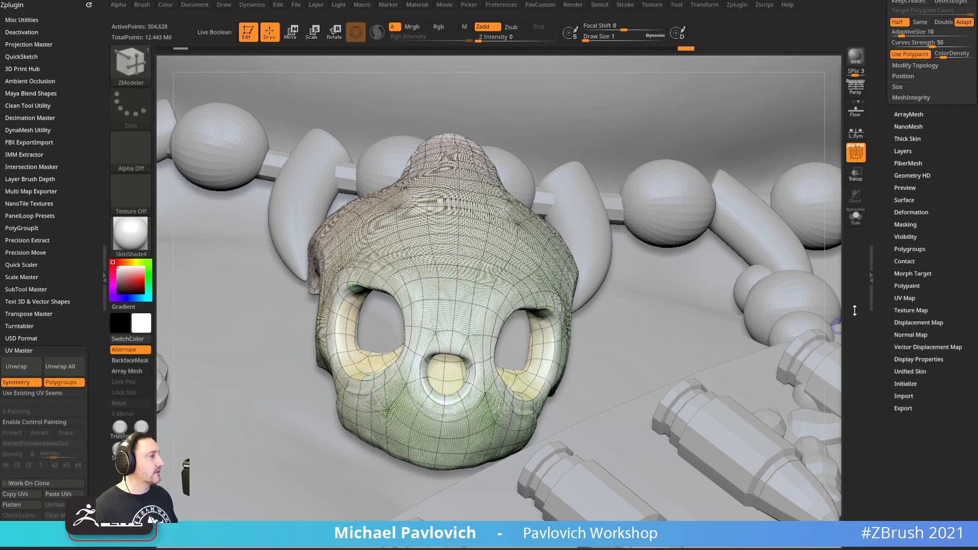
Zoom out to the whole torso and switch back to the Standard sculpting brush
mouse_move(836, 355)
left_mouse_down()
mouse_move(839, 400)
mouse_move(831, 98)
mouse_move(751, 192)
mouse_move(766, 174)
mouse_move(839, 160)
left_mouse_up()
key("b")
key("s")
key("t")
left_click(854, 154)
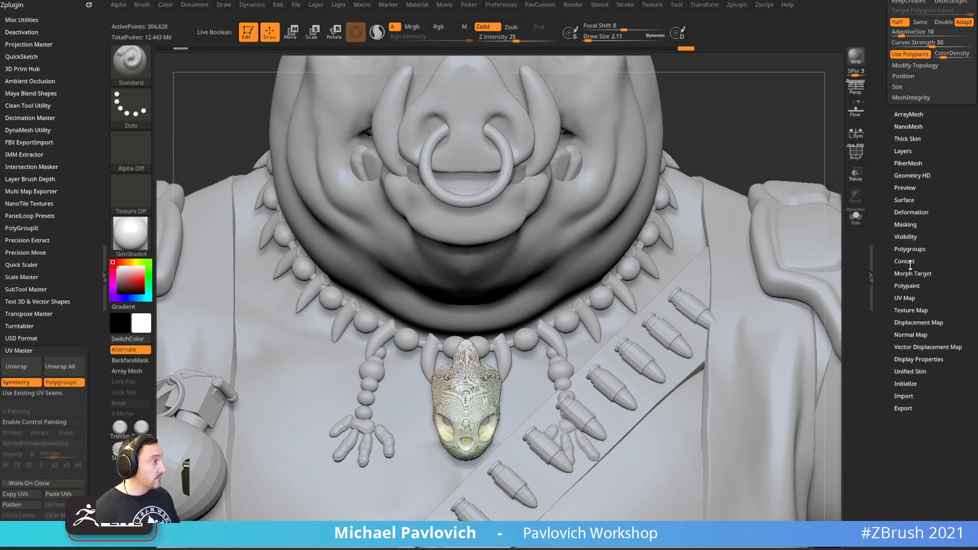
key("shift")
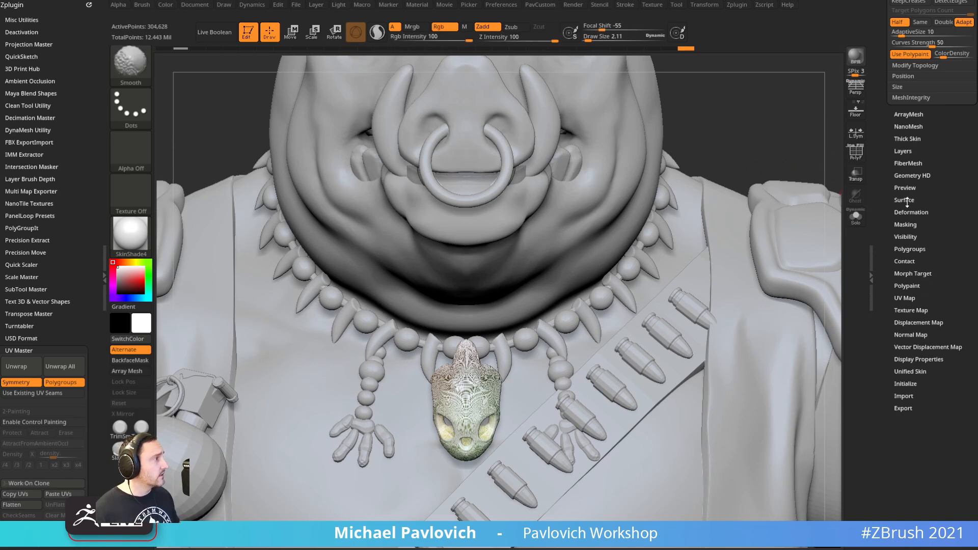
left_click_drag(906, 306, 907, 304, "shift")
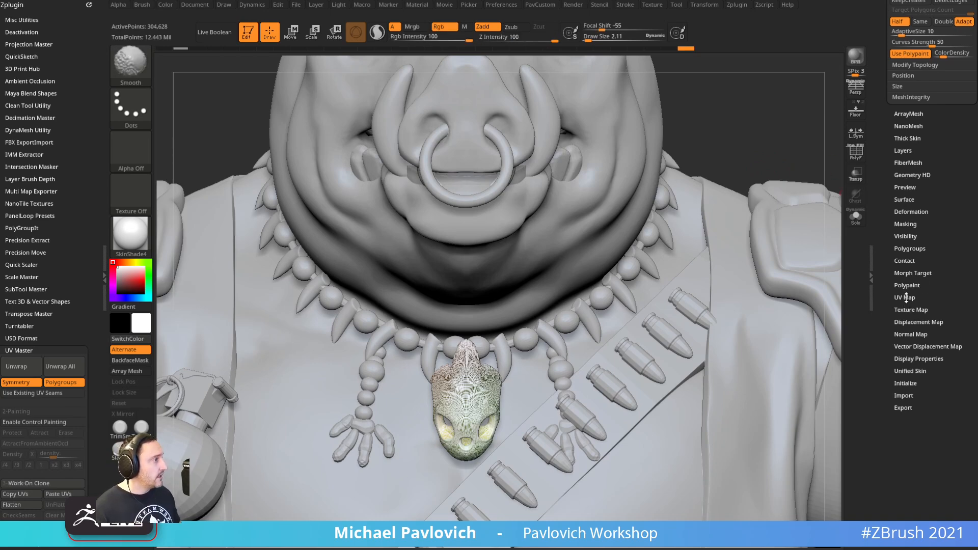
Delete the skull pendant's UVs and set the display material to StartupMaterial
left_click(908, 298, "shift")
left_click(909, 308, "shift")
left_click(909, 298, "shift")
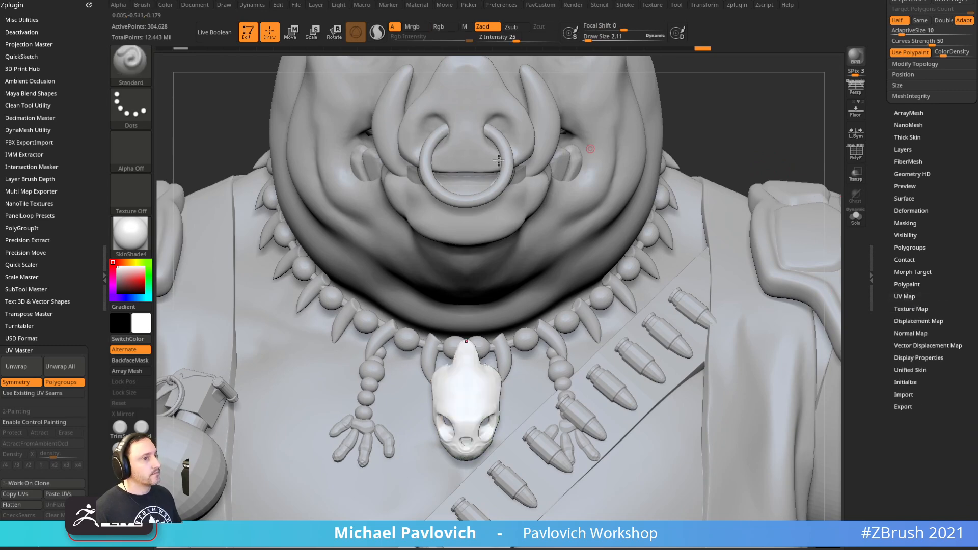
left_click(141, 248)
left_click(186, 246)
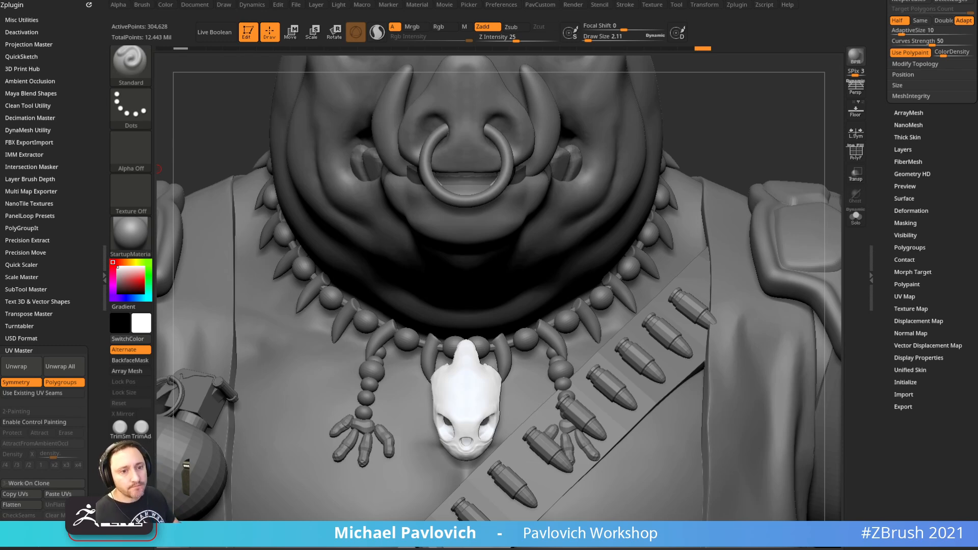
Increase the brush size and make the body the active subtool
mouse_move(750, 136)
left_mouse_down()
mouse_move(751, 122)
mouse_move(769, 124)
mouse_move(725, 121)
mouse_move(734, 140)
mouse_move(812, 146)
mouse_move(707, 151)
mouse_move(708, 164)
mouse_move(611, 184)
left_mouse_up()
key("s")
key("s")
key("s")
left_click(705, 151)
left_click(573, 179, "alt")
key("s")
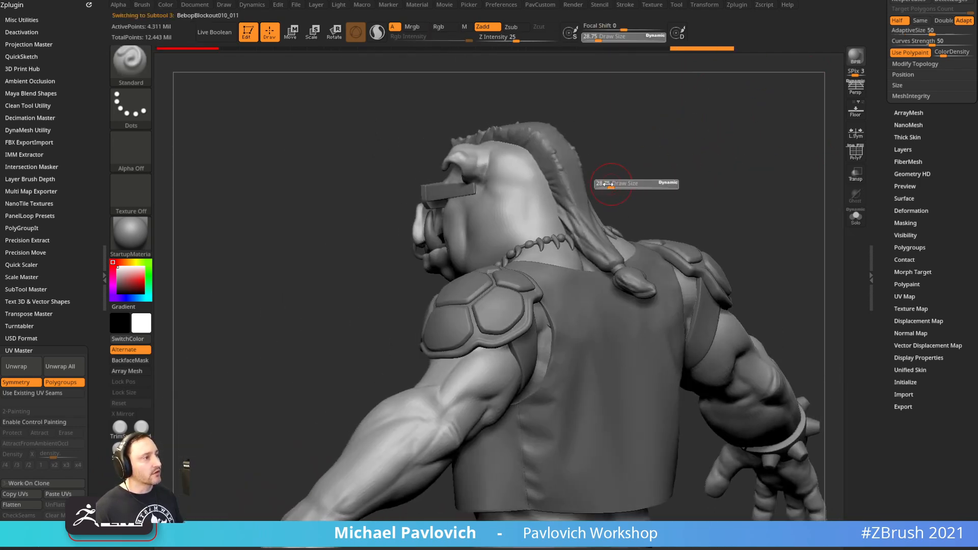
left_click(573, 176, "alt")
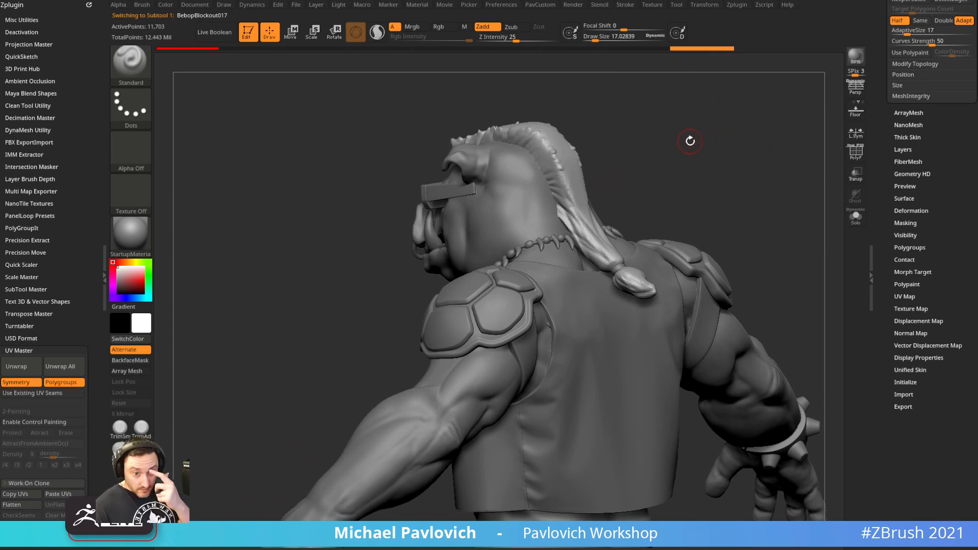
mouse_move(695, 165)
left_mouse_down()
mouse_move(714, 155)
mouse_move(742, 220)
mouse_move(689, 204)
left_mouse_up()
key("s")
key("s")
left_click_drag(585, 229, 573, 232)
left_click_drag(648, 203, 684, 211)
left_click_drag(720, 247, 737, 185, "alt")
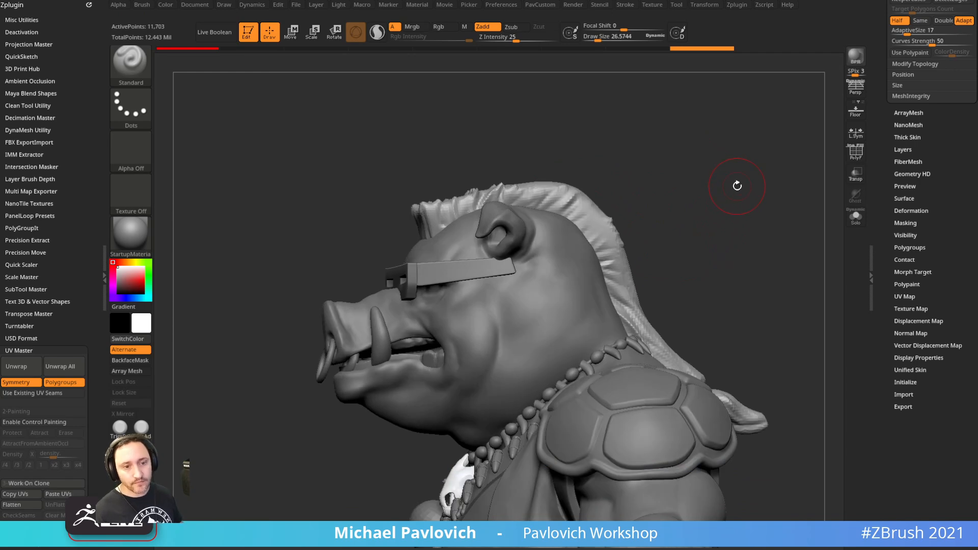
left_click_drag(741, 149, 787, 149)
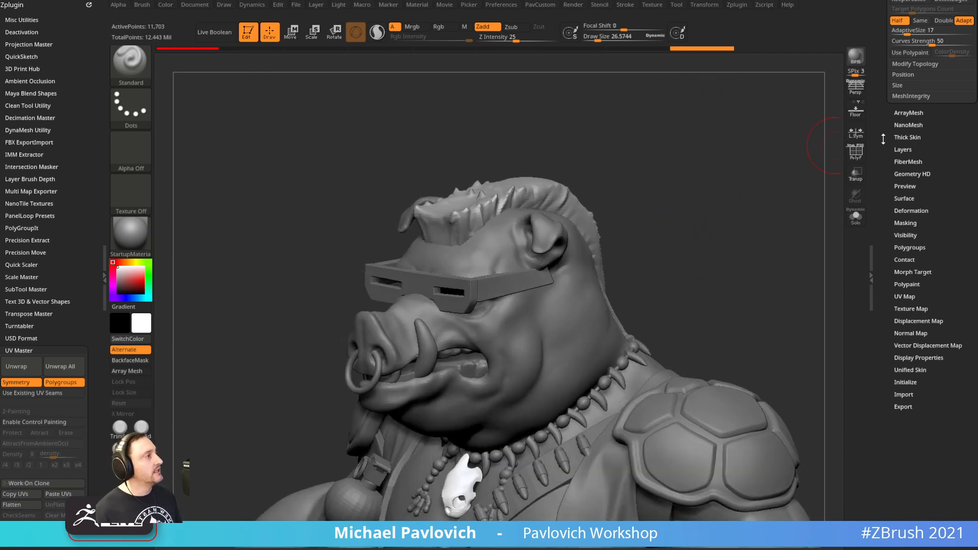
left_click_drag(882, 142, 885, 350)
key("s")
left_click_drag(718, 231, 711, 232)
left_click_drag(710, 230, 741, 271, "alt")
mouse_move(731, 246)
left_mouse_down()
mouse_move(823, 243)
mouse_move(756, 212)
mouse_move(791, 222)
mouse_move(668, 222)
left_mouse_up()
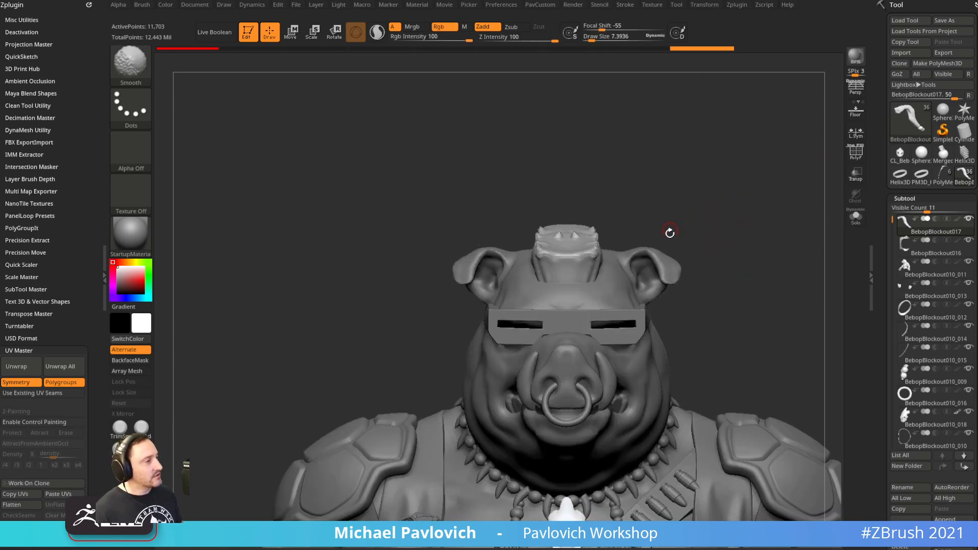
left_click(561, 295, "alt")
mouse_move(750, 240)
left_mouse_down("alt")
mouse_move(697, 233)
mouse_move(705, 249)
mouse_move(645, 189)
mouse_move(696, 199)
mouse_move(685, 199)
mouse_move(684, 216)
mouse_move(699, 202)
left_mouse_up("alt")
key("s")
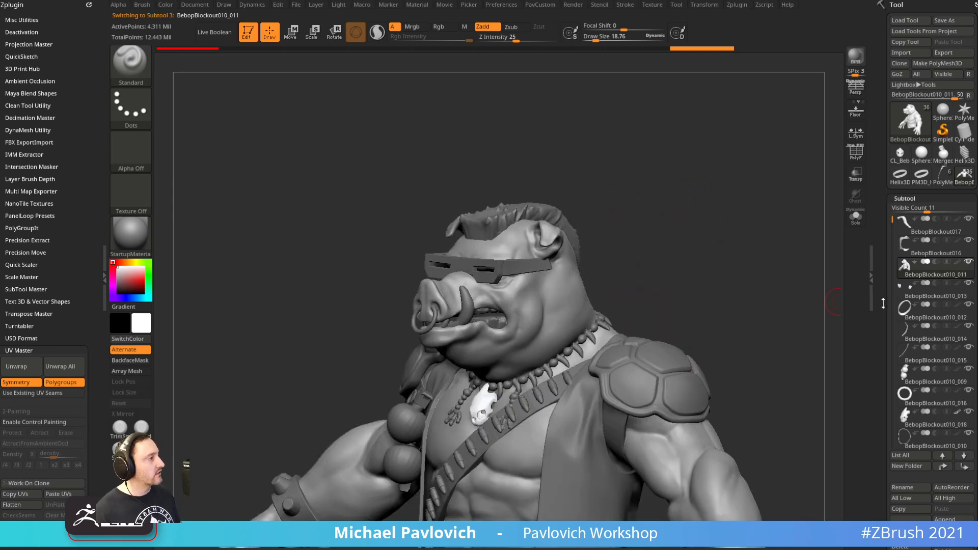
scroll(884, 304, "down", 3)
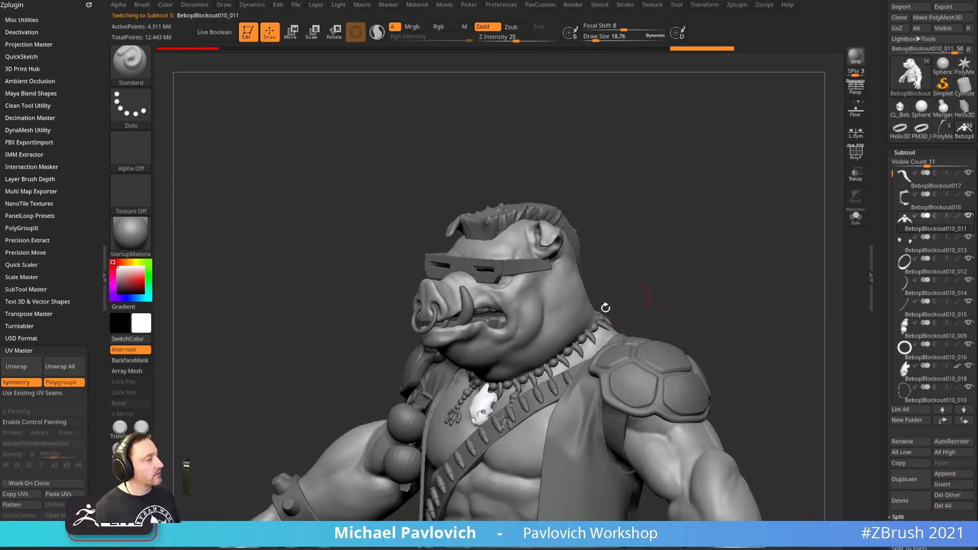
scroll(881, 306, "down", 5)
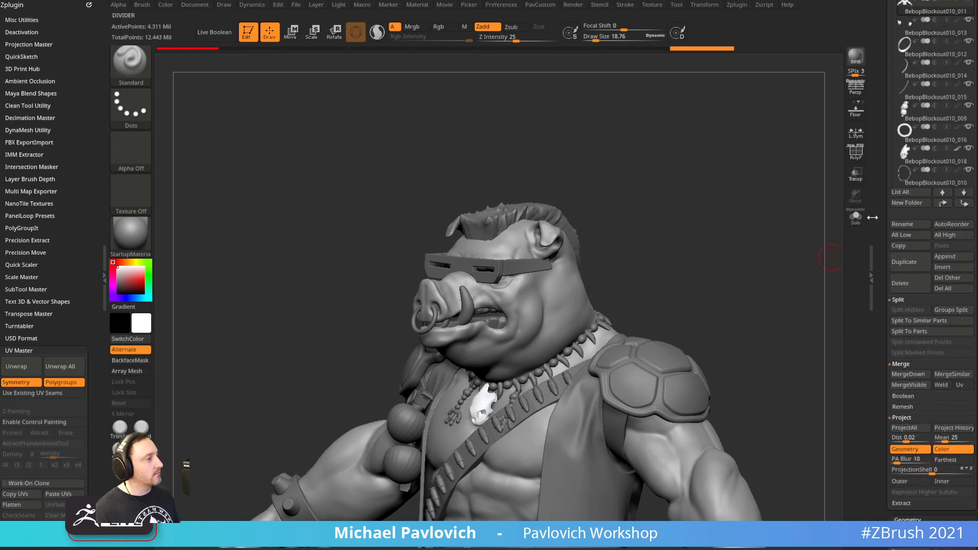
Duplicate the body subtool, view it in Solo, and pick the Standard brush
left_click(910, 261)
scroll(881, 237, "up", 5)
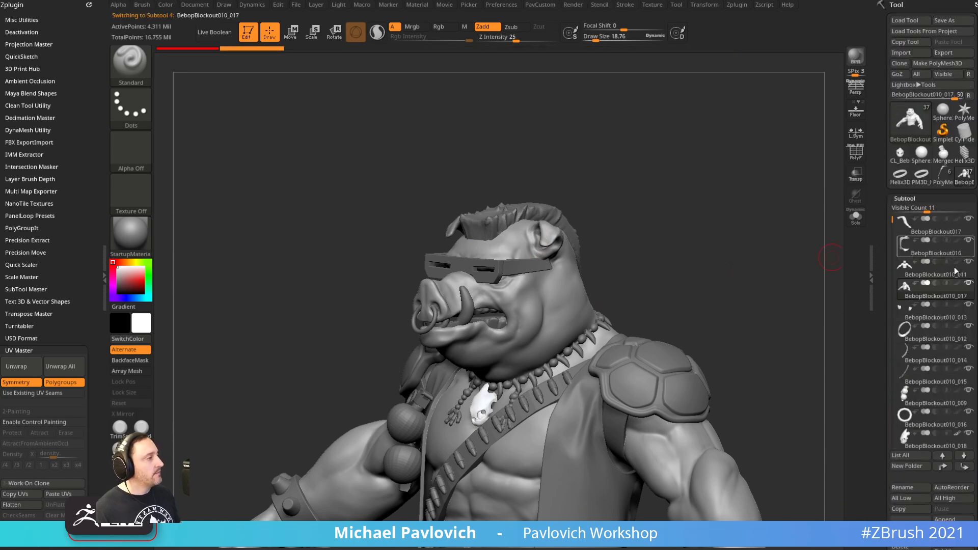
left_click(856, 220)
left_click_drag(709, 203, 734, 190)
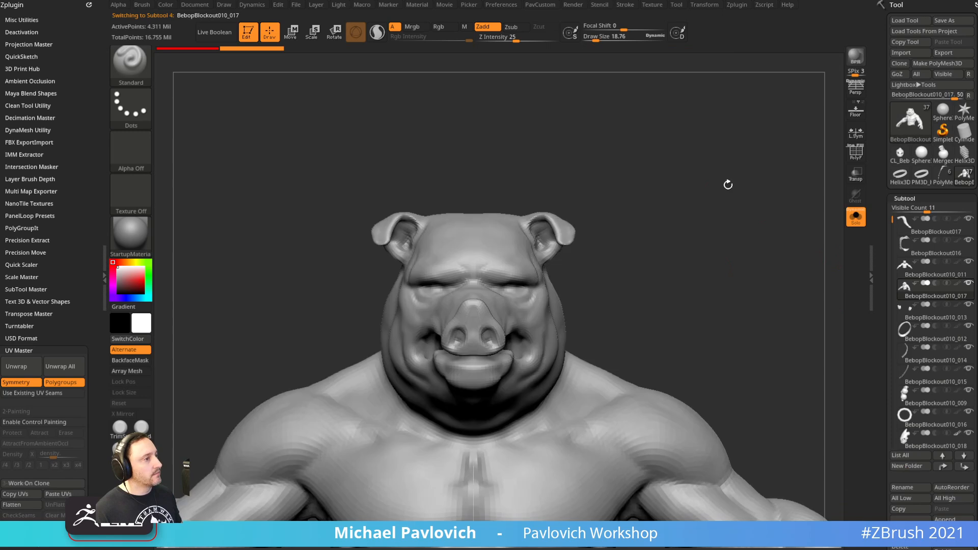
left_click_drag(677, 175, 575, 170, "shift")
left_click(139, 65)
left_click(191, 63)
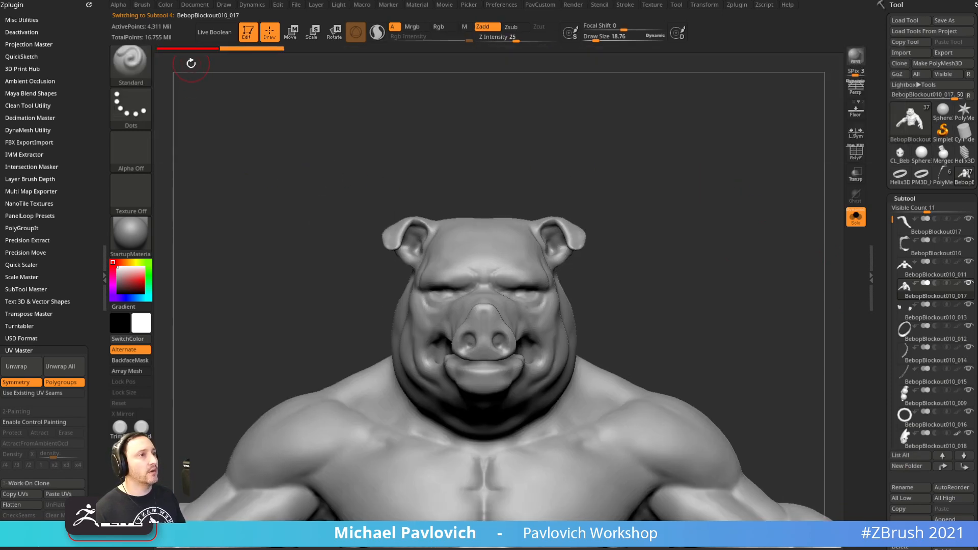
Make the duplicated body the active subtool and restore the full model view
left_click(915, 441)
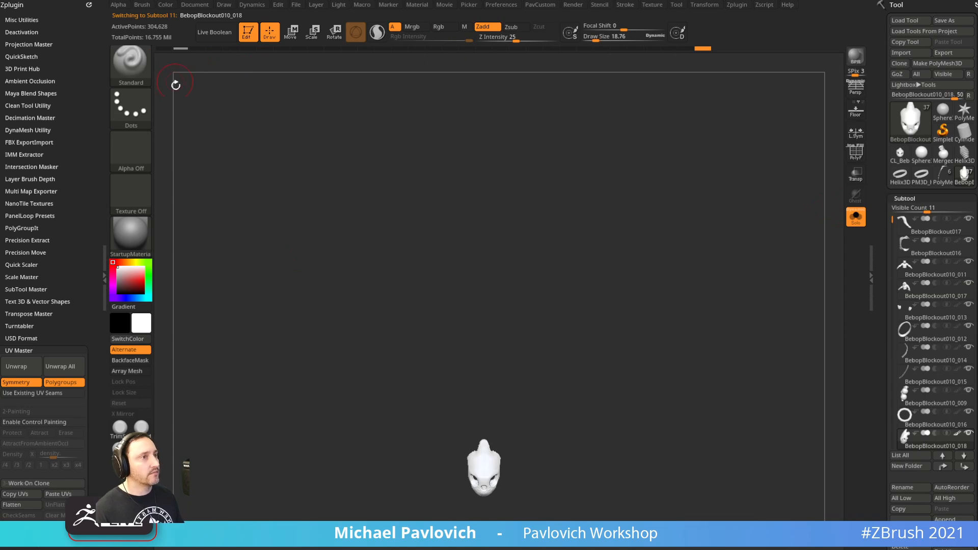
key("ctrl")
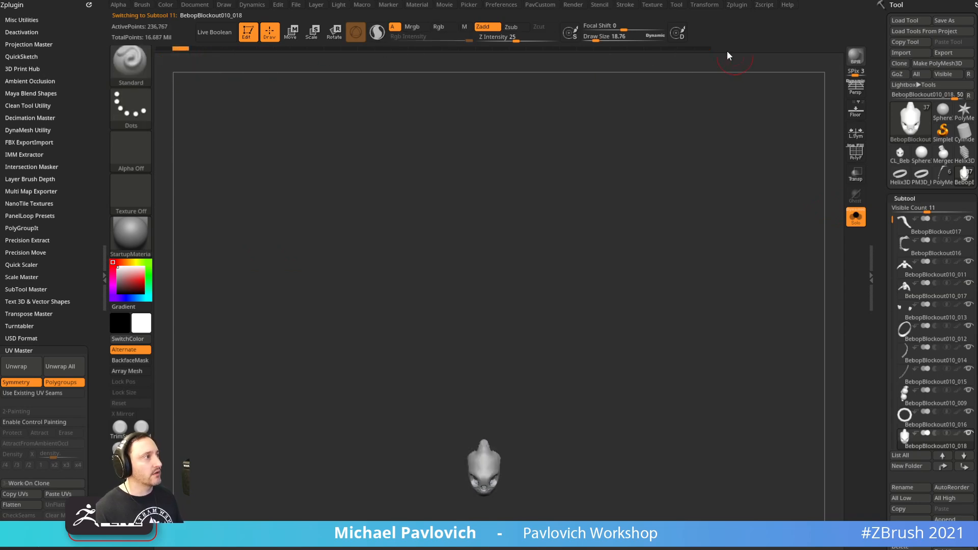
left_click(856, 216)
left_click(506, 271, "alt")
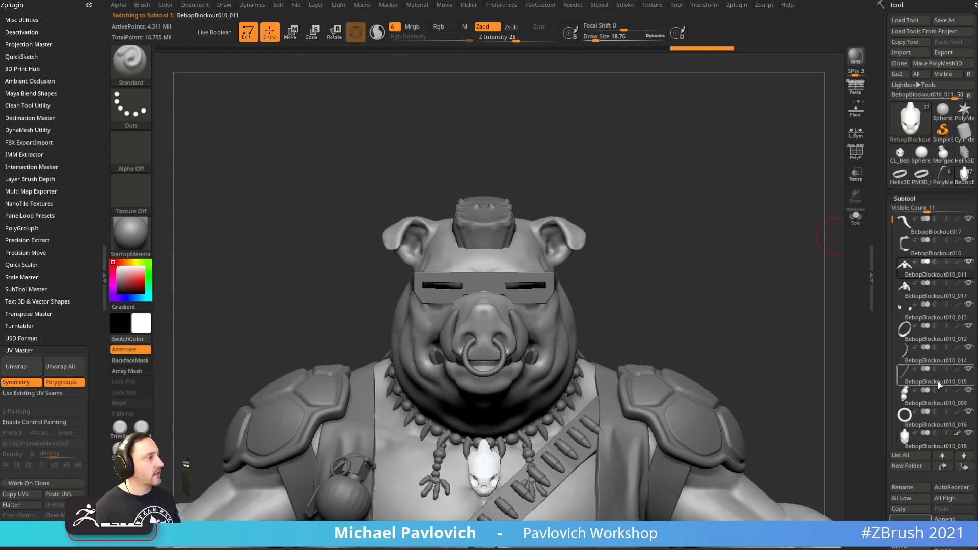
left_click(921, 295)
left_click(855, 217)
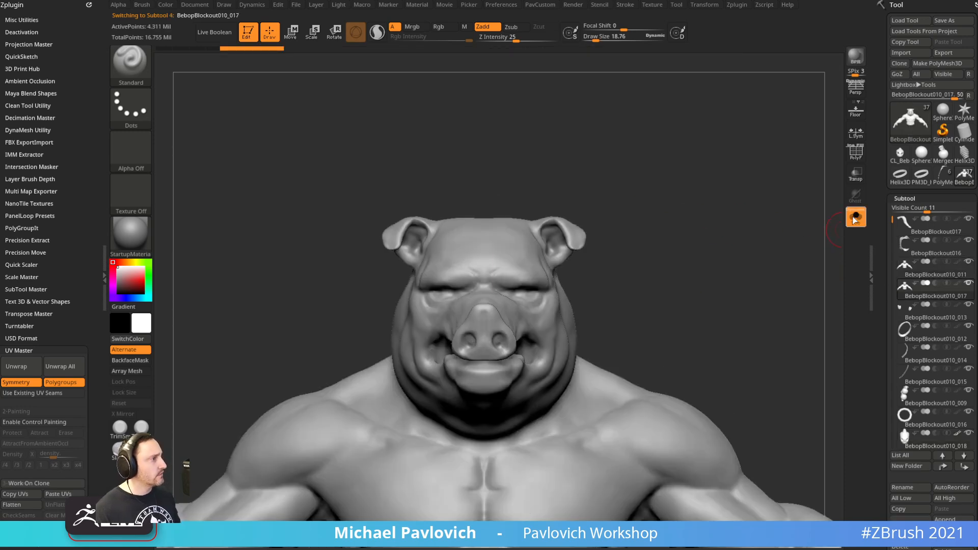
left_click(853, 222)
With Transp on, mask a strip down the middle of the head
left_click(855, 178)
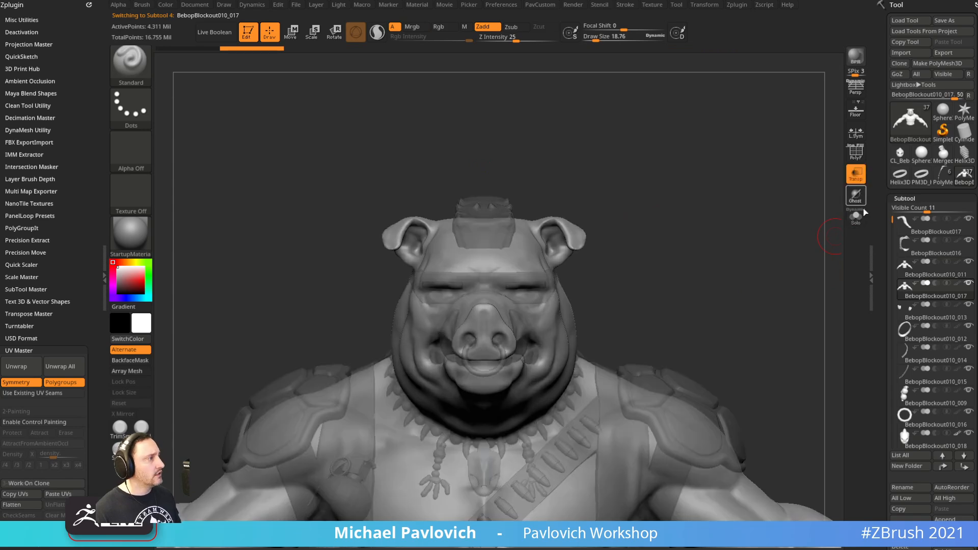
mouse_move(483, 171)
left_mouse_down("ctrl")
mouse_move(516, 197)
mouse_move(509, 249)
left_mouse_up("ctrl")
left_click_drag(685, 187, 537, 317)
left_click_drag(654, 254, 627, 201, "alt")
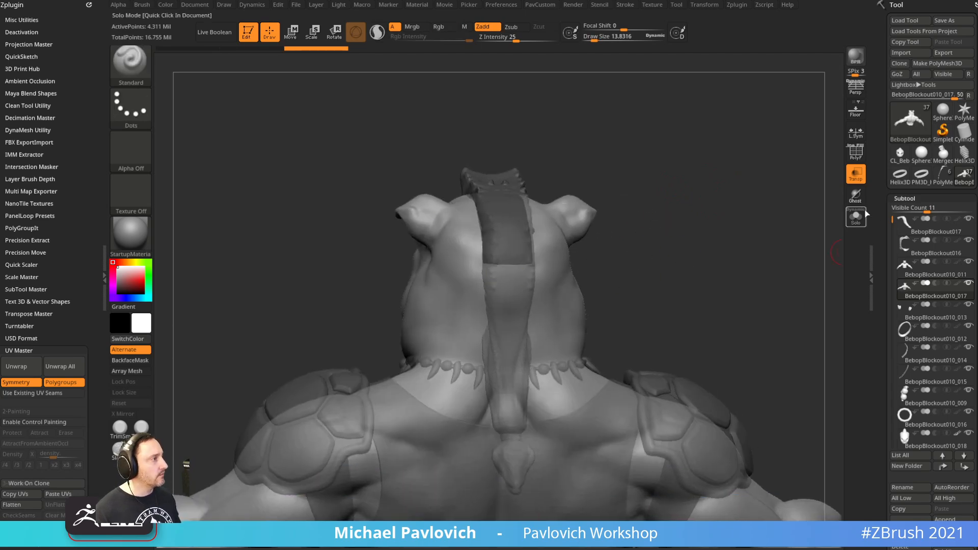
Turn on Ghost and Solo and mask-paint along the strip from back and top views
left_click(858, 198)
left_click_drag(754, 244, 678, 259, "shift")
key("ctrl")
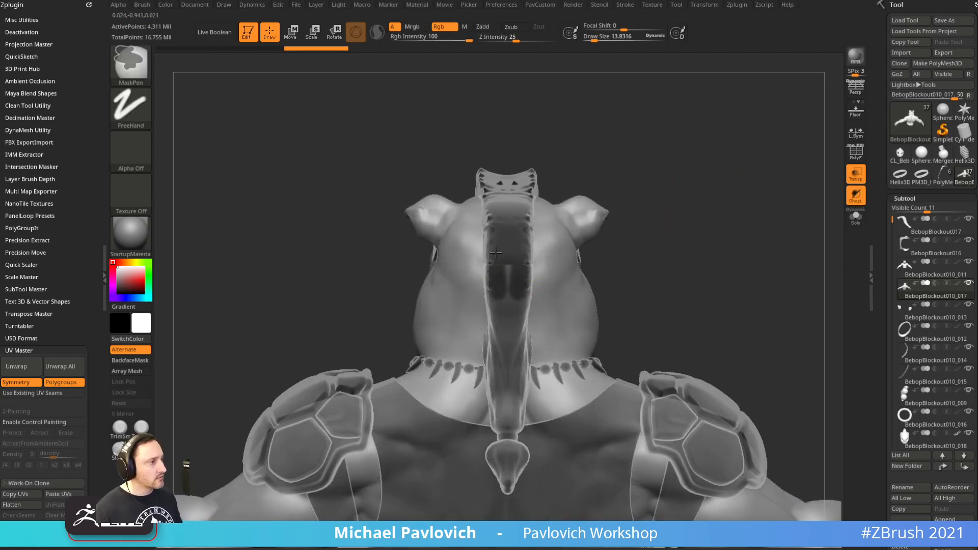
right_click_drag(511, 269, 547, 262)
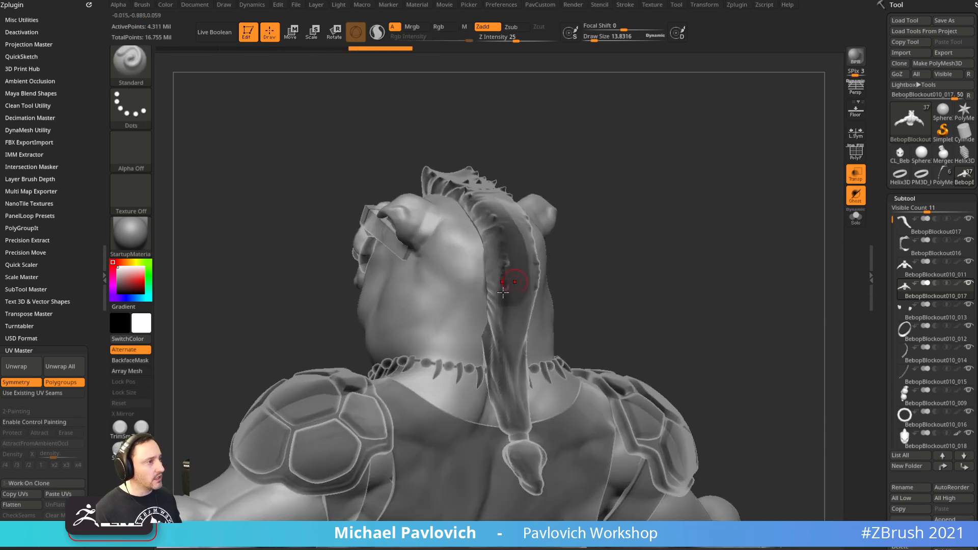
right_click_drag(506, 306, 581, 268)
key("ctrl")
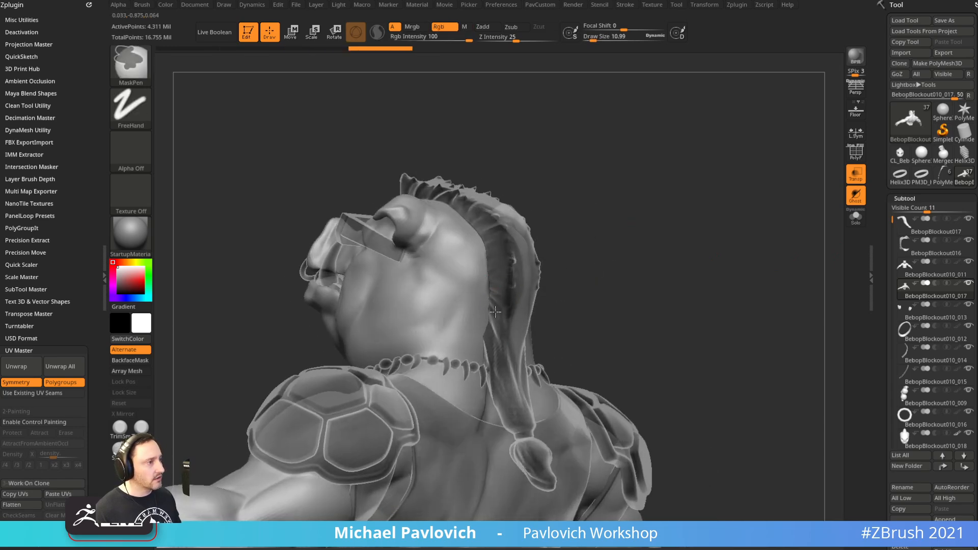
right_click_drag(586, 181, 548, 344)
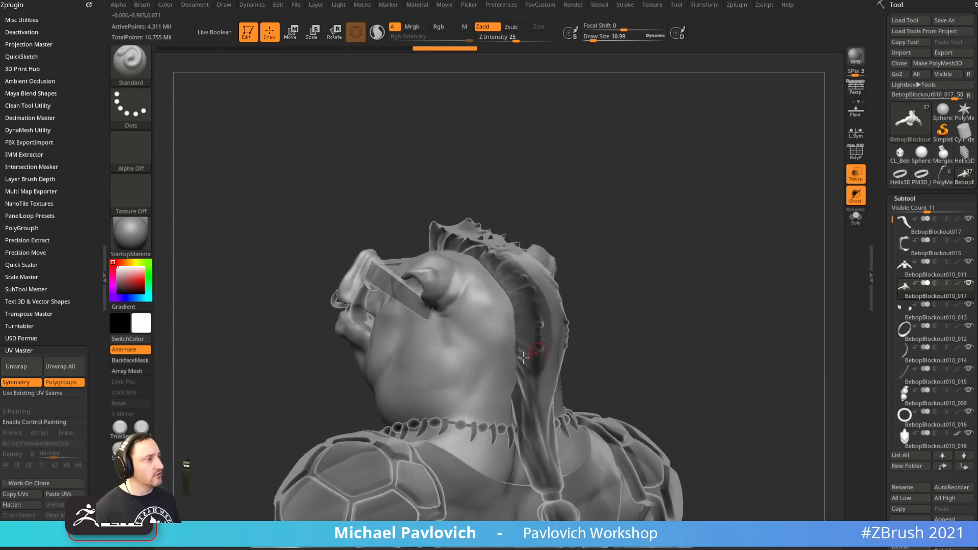
right_click_drag(608, 272, 714, 296)
left_click(856, 217)
mouse_move(699, 238)
right_mouse_down()
mouse_move(713, 215)
mouse_move(715, 225)
right_mouse_up()
right_click_drag(715, 225, 711, 254, "ctrl")
Blur the strip's mask edge and extend it down the back of the head
left_click(531, 330, "ctrl")
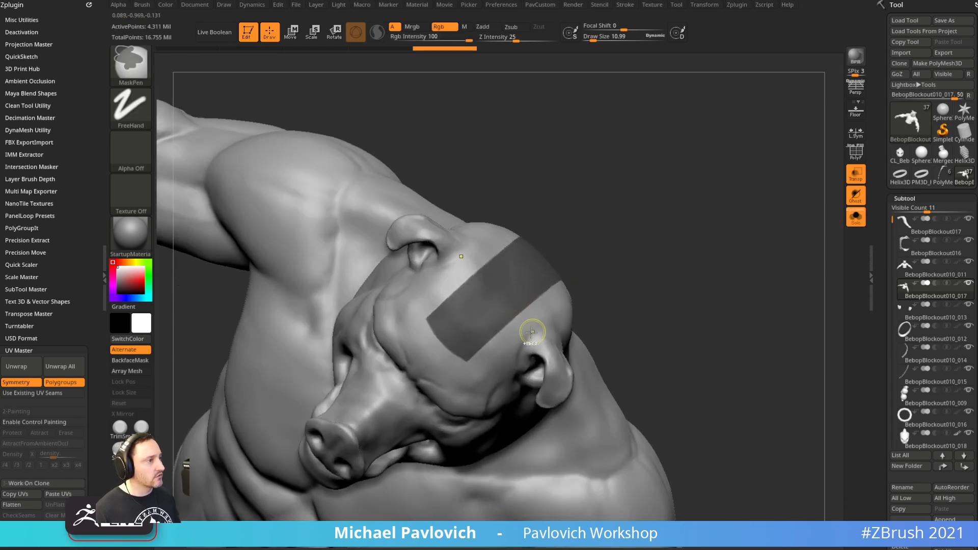
mouse_move(728, 233)
right_mouse_down()
mouse_move(727, 181)
mouse_move(667, 210)
right_mouse_up()
mouse_move(480, 338)
left_mouse_down("ctrl")
mouse_move(479, 377)
mouse_move(474, 338)
mouse_move(465, 374)
left_mouse_up("ctrl")
right_click_drag(512, 268, 515, 234)
left_click_drag(487, 324, 482, 342, "ctrl")
mouse_move(606, 229)
right_mouse_down()
mouse_move(678, 222)
mouse_move(653, 249)
mouse_move(705, 209)
mouse_move(709, 240)
mouse_move(838, 264)
right_mouse_up()
left_click_drag(875, 306, 872, 174)
left_click_drag(879, 356, 882, 181)
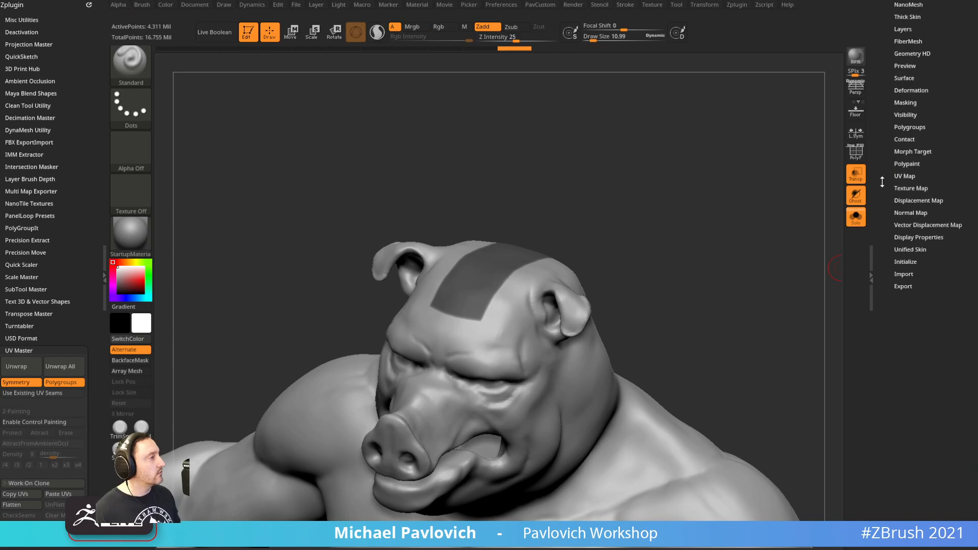
Store a morph target of the current head shape
left_click(908, 152)
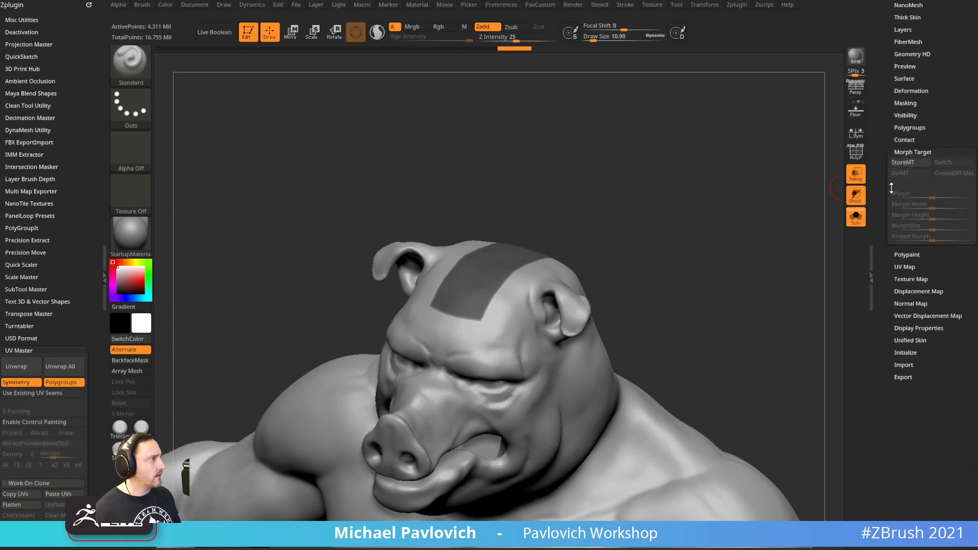
left_click_drag(733, 214, 569, 297)
left_click(903, 162)
Invert the mask and lift the freed strip off the head into a wide, flat-topped hair band
left_click(703, 283, "ctrl")
key("w")
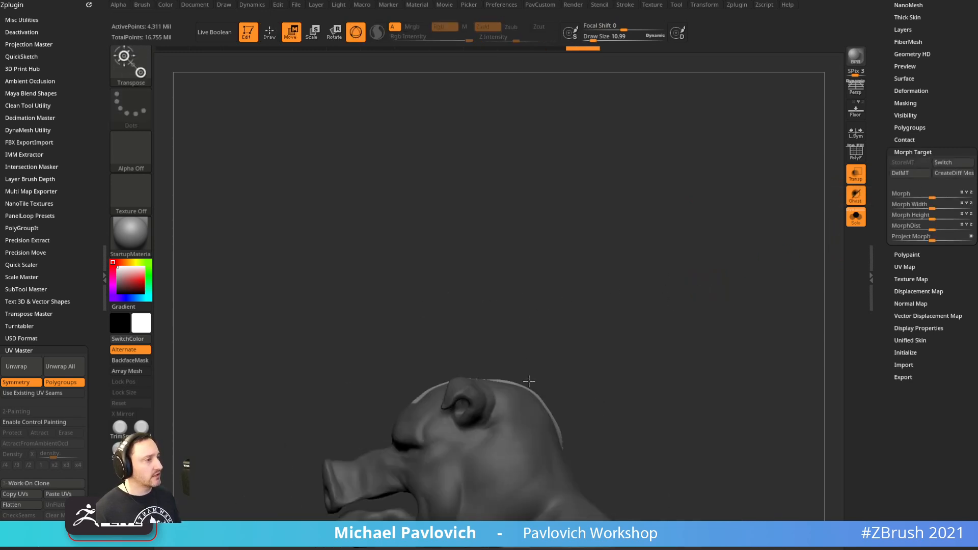
left_click_drag(553, 368, 552, 345)
left_click_drag(484, 374, 450, 362)
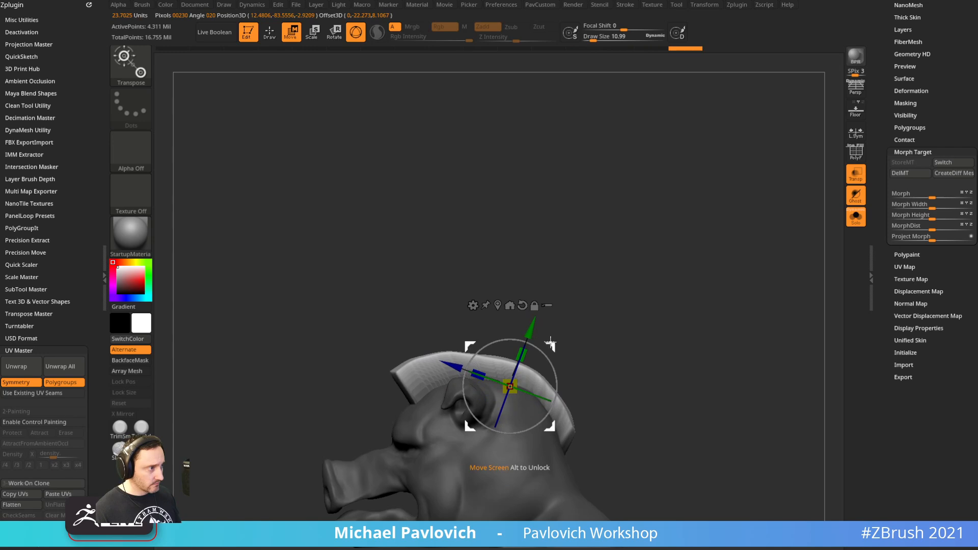
left_click_drag(550, 343, 555, 341)
left_click(863, 223)
right_click_drag(683, 298, 691, 242, "ctrl")
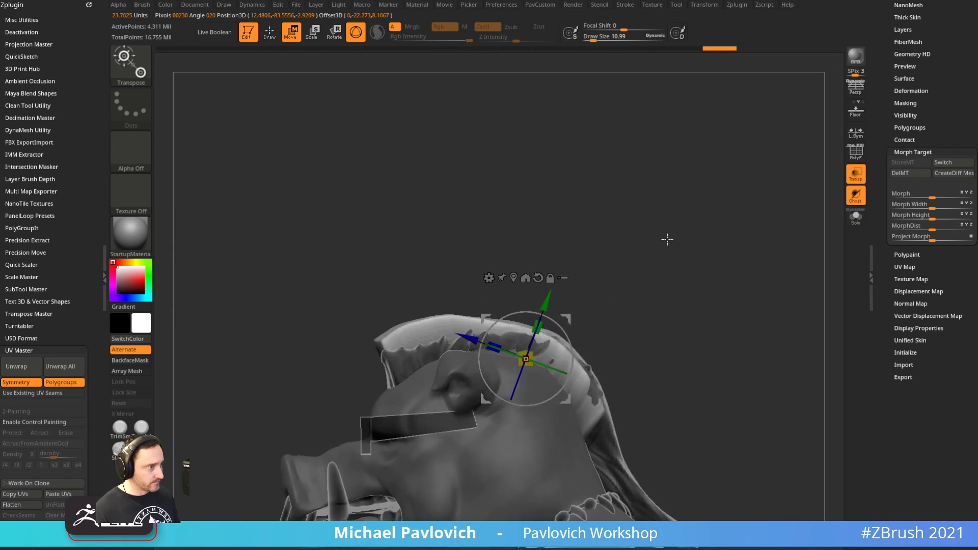
left_click_drag(559, 327, 557, 325)
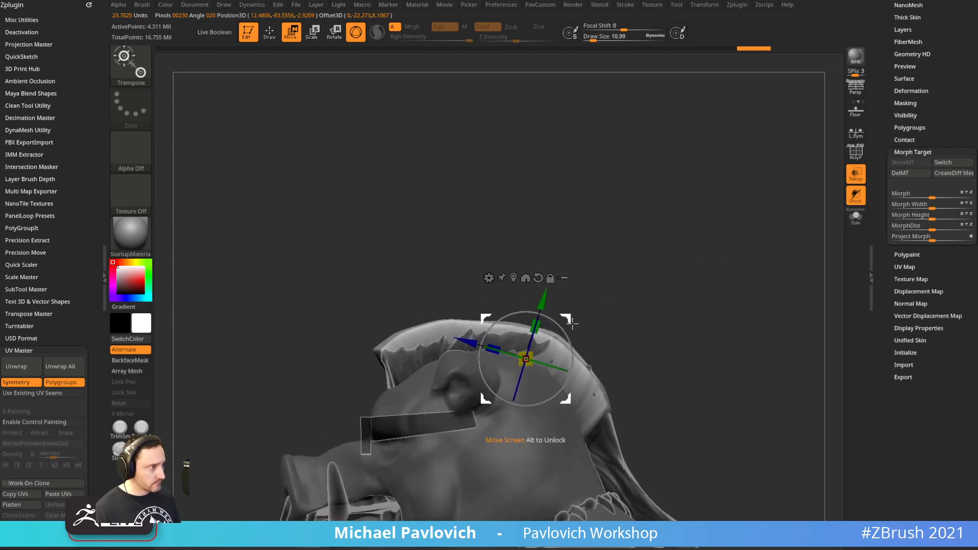
Recentre the Transpose gizmo on the visible mesh and return to Draw mode
key("q")
mouse_move(605, 295)
left_mouse_down("shift")
mouse_move(710, 284)
mouse_move(698, 286)
left_mouse_up("shift")
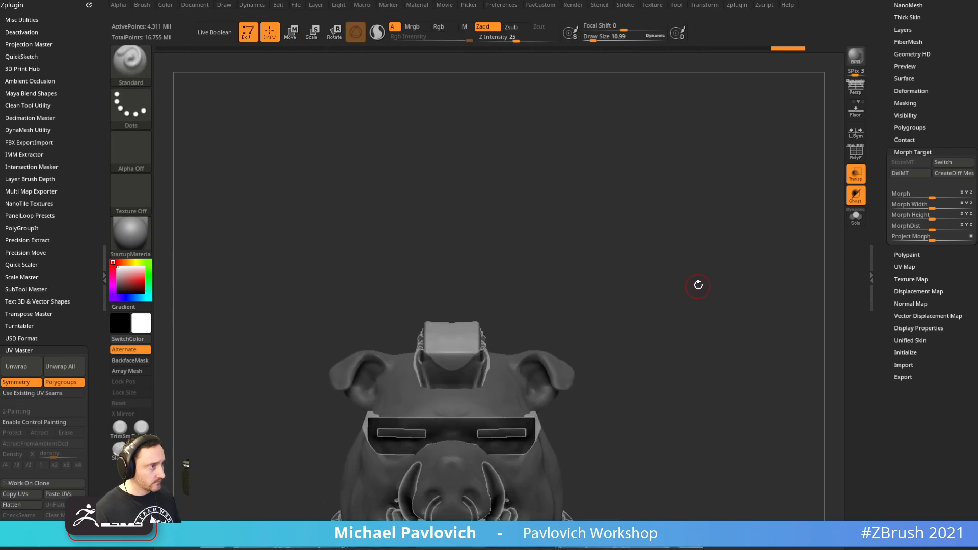
key("w")
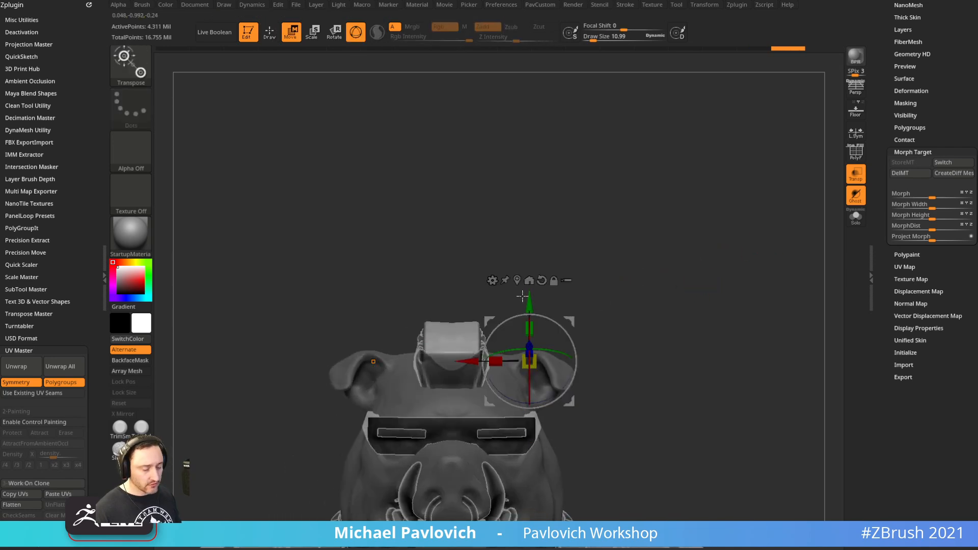
left_click(518, 280)
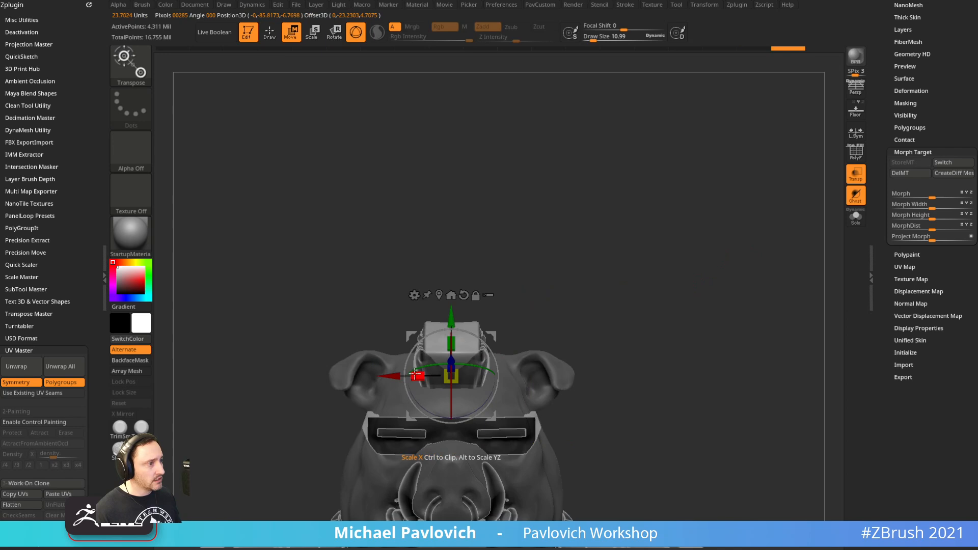
key("q")
mouse_move(580, 275)
left_mouse_down()
mouse_move(600, 266)
mouse_move(567, 251)
mouse_move(685, 246)
mouse_move(799, 208)
mouse_move(805, 251)
mouse_move(736, 247)
mouse_move(741, 262)
left_mouse_up()
Turn off Transp ghosting and isolate the head subtool with Solo
left_click(856, 174)
left_click(856, 217)
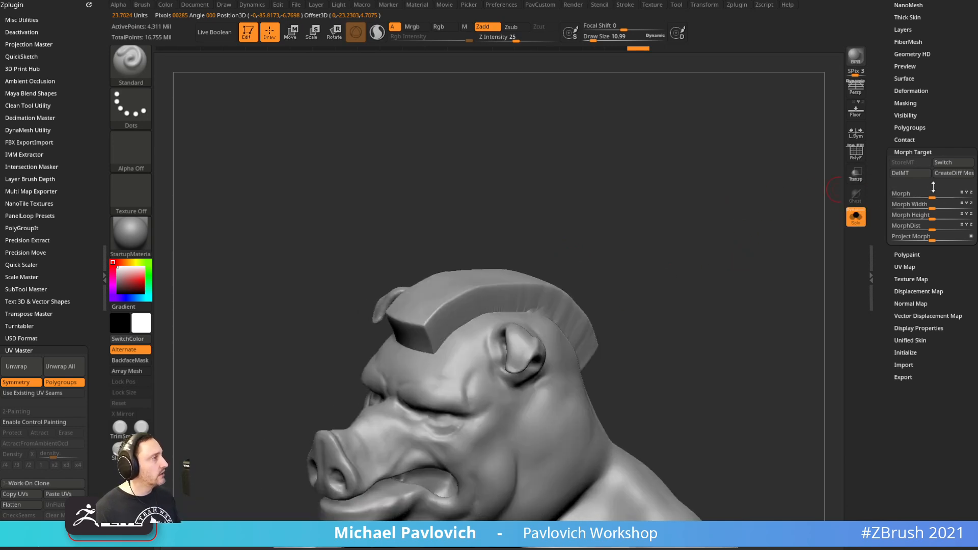
left_click_drag(876, 144, 883, 234)
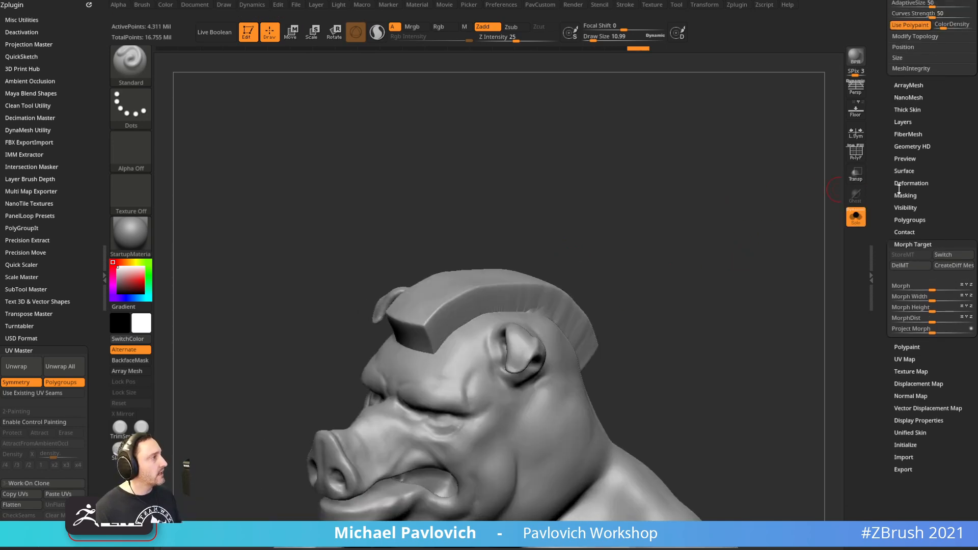
Turn on FiberMesh Preview to grow fibers on the masked strip
left_click(909, 134)
left_click_drag(743, 229, 750, 213)
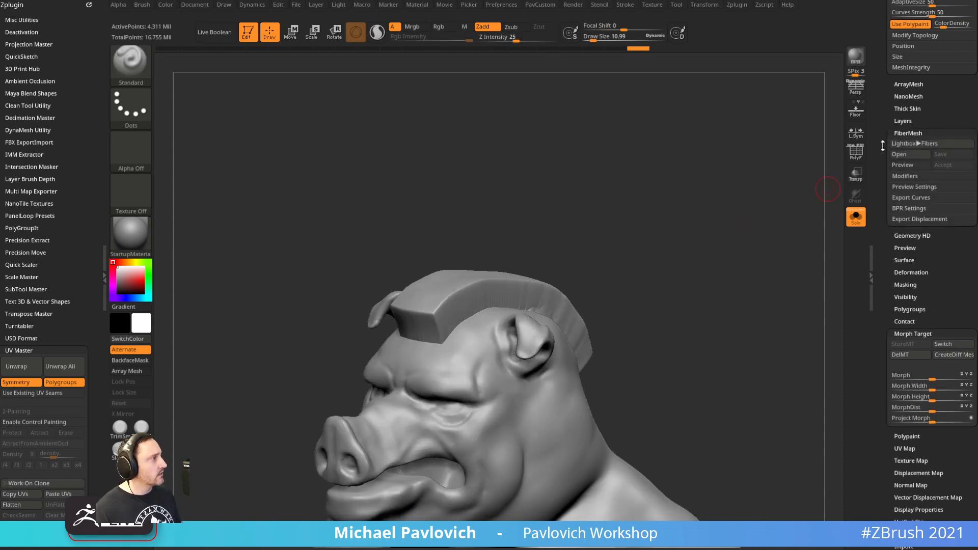
left_click_drag(883, 146, 882, 165)
left_click(904, 183)
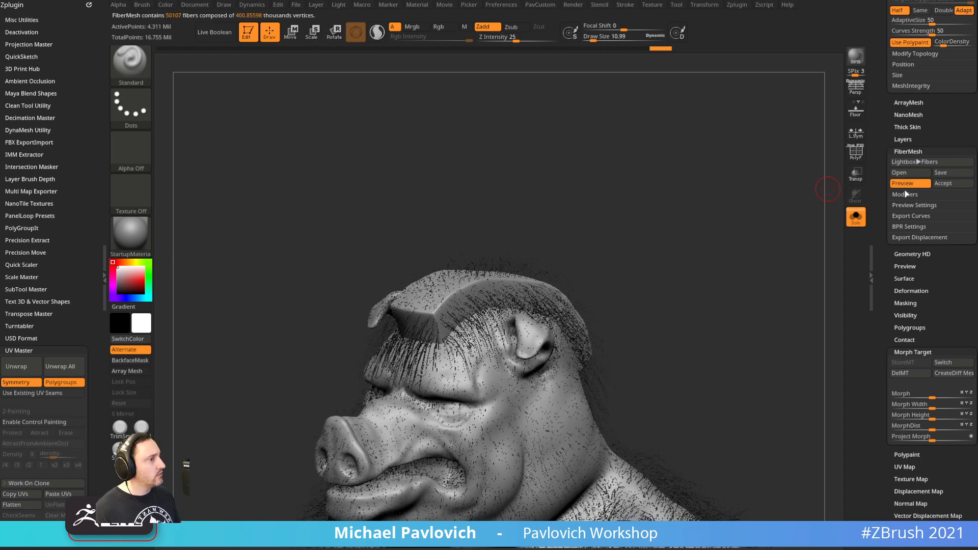
key("shift")
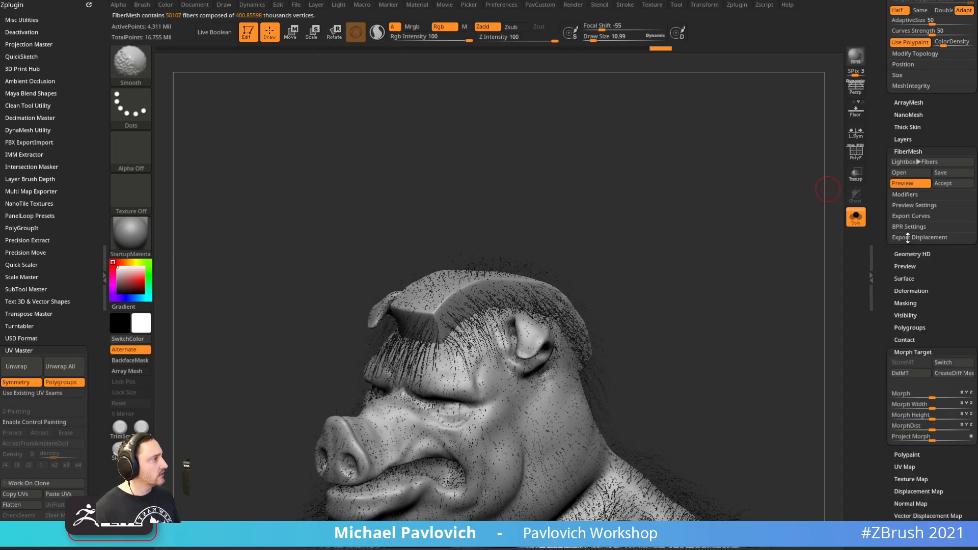
left_click(906, 205)
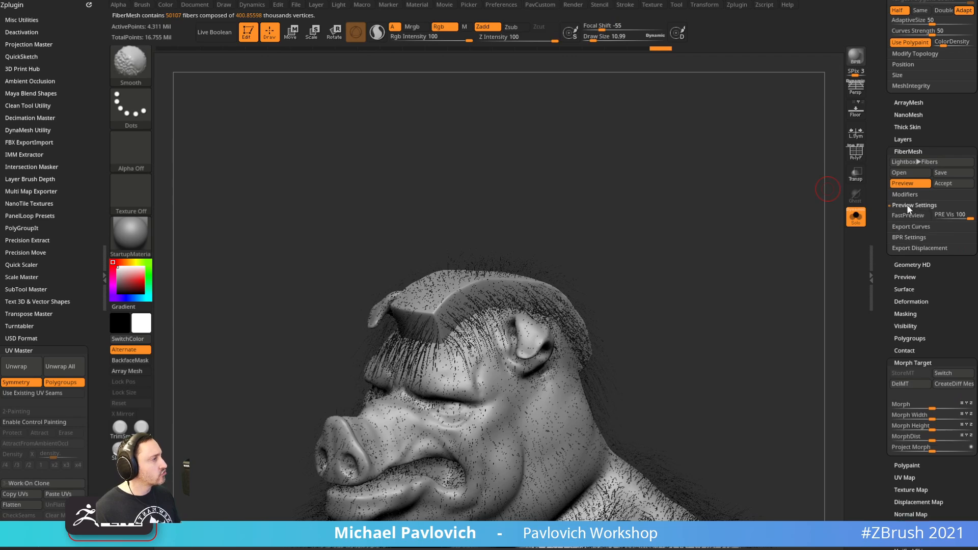
left_click(907, 204)
Enable MorphTarget Guided in the FiberMesh Modifiers
left_click(907, 195)
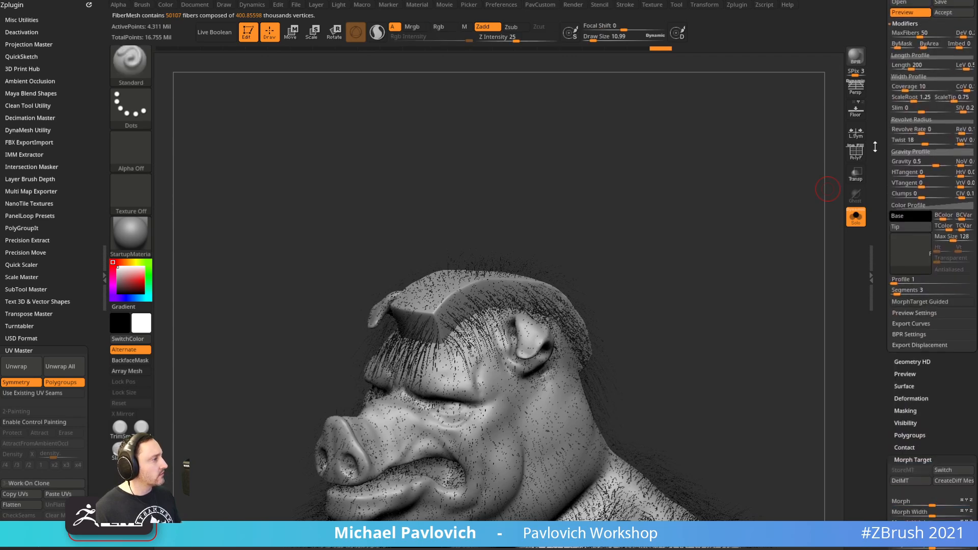
left_click(919, 299)
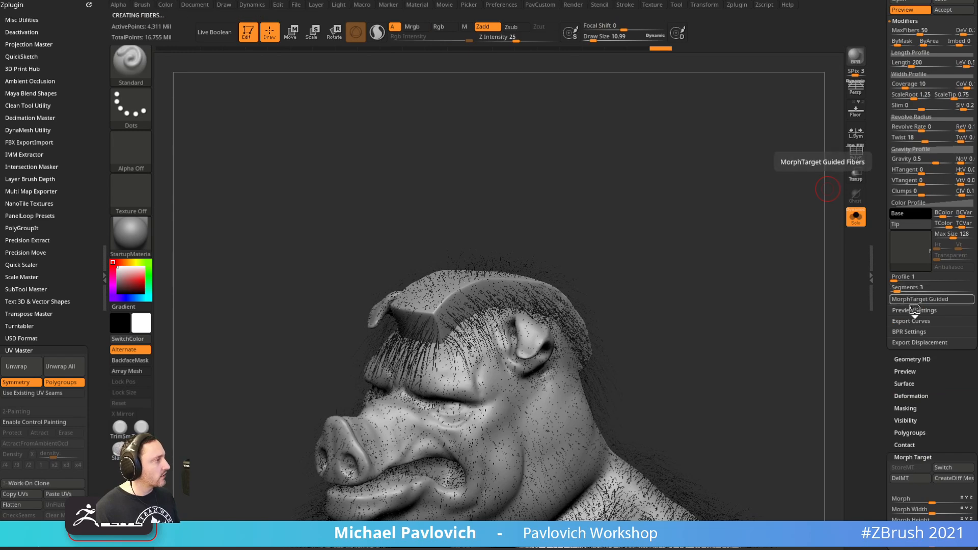
left_click(852, 224)
left_click_drag(797, 236, 513, 283)
left_click(859, 224)
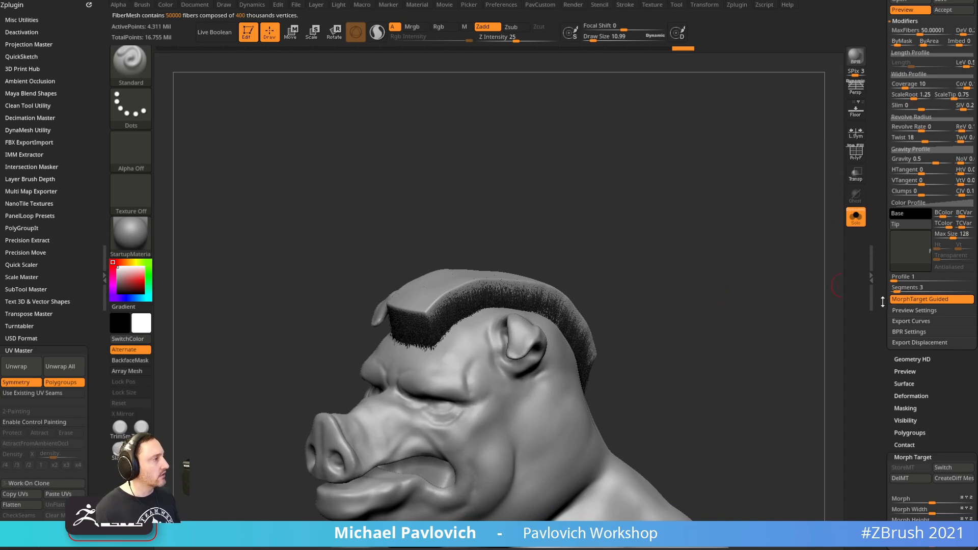
Switch the morph target to remove the mohawk block, then re-enable the fiber preview
left_click(910, 11)
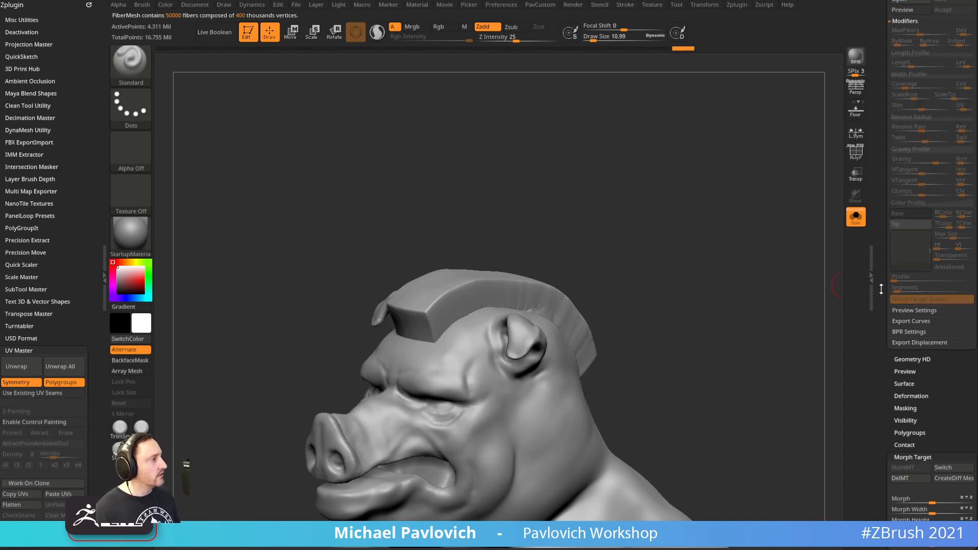
left_click_drag(881, 288, 883, 201)
left_click(940, 219)
left_click_drag(885, 97, 885, 313)
left_click_drag(889, 238, 882, 314)
left_click(903, 140)
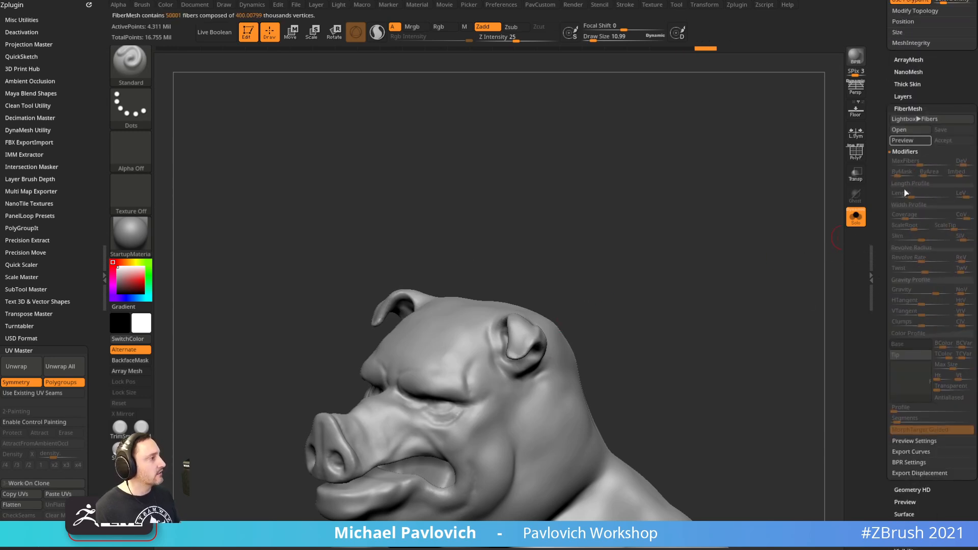
left_click_drag(722, 253, 708, 229)
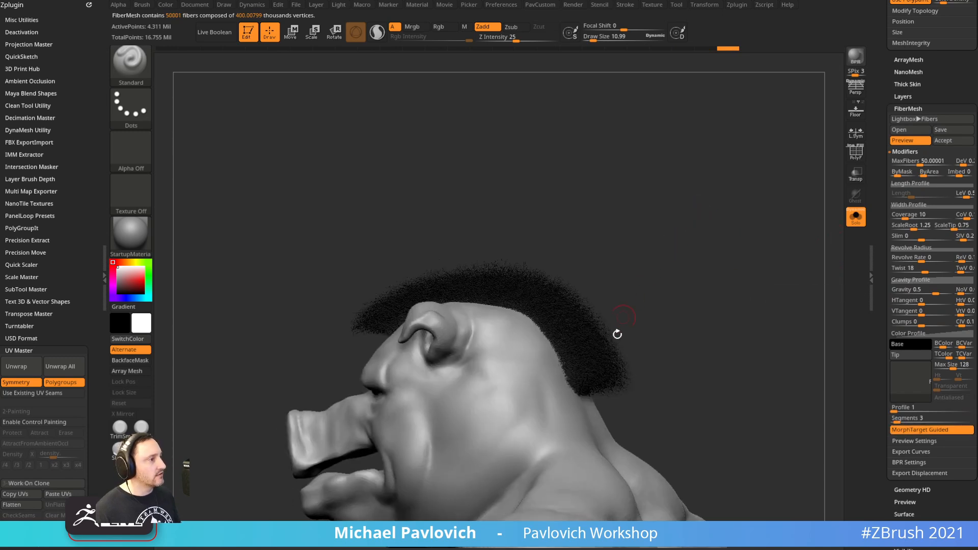
left_click_drag(650, 299, 731, 231)
Set both the fiber Base and Tip colours to dark purple
left_click(901, 351)
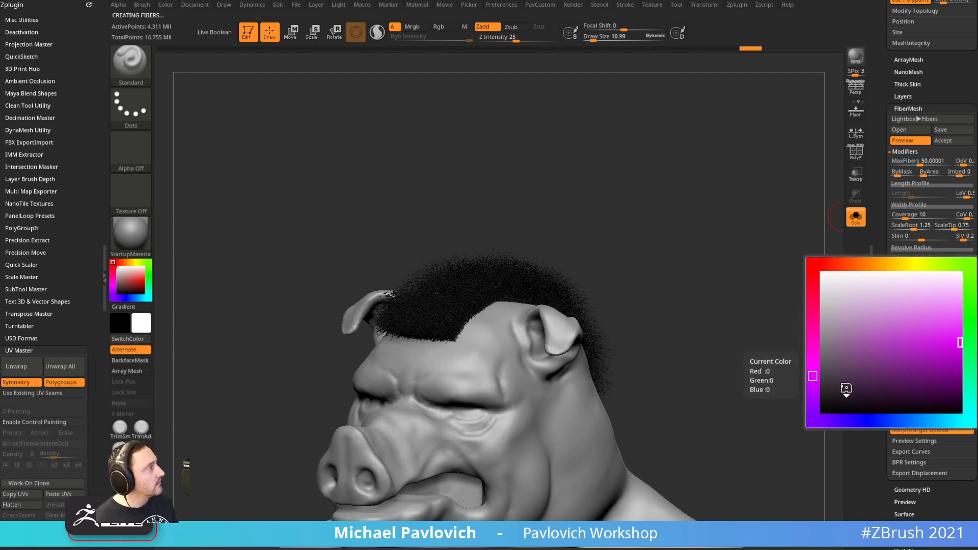
left_click_drag(957, 383, 966, 374)
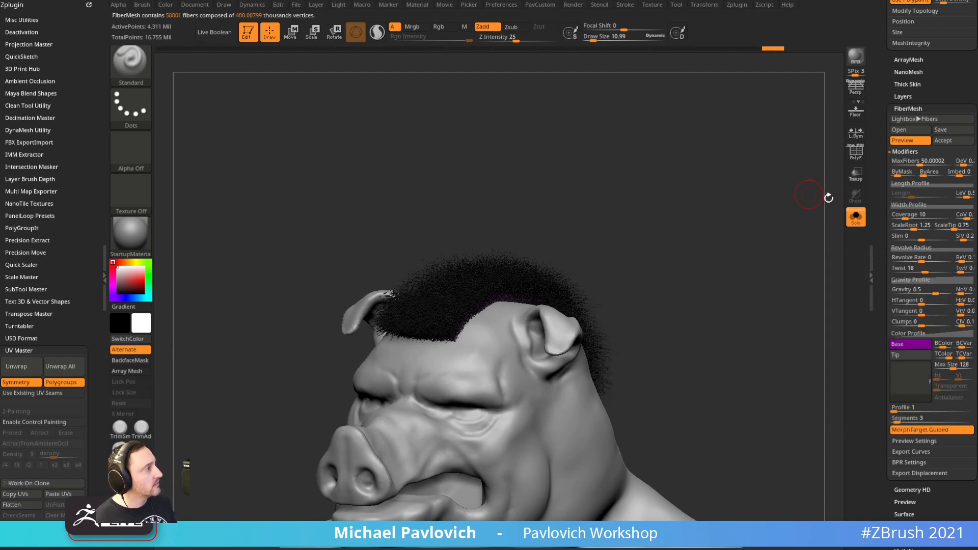
left_click(909, 356)
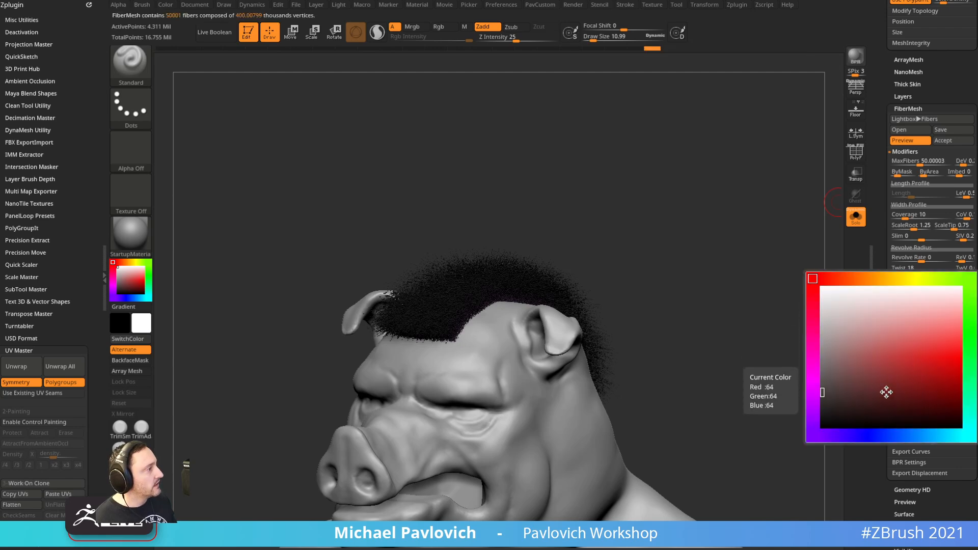
left_click(813, 396)
left_click(962, 395)
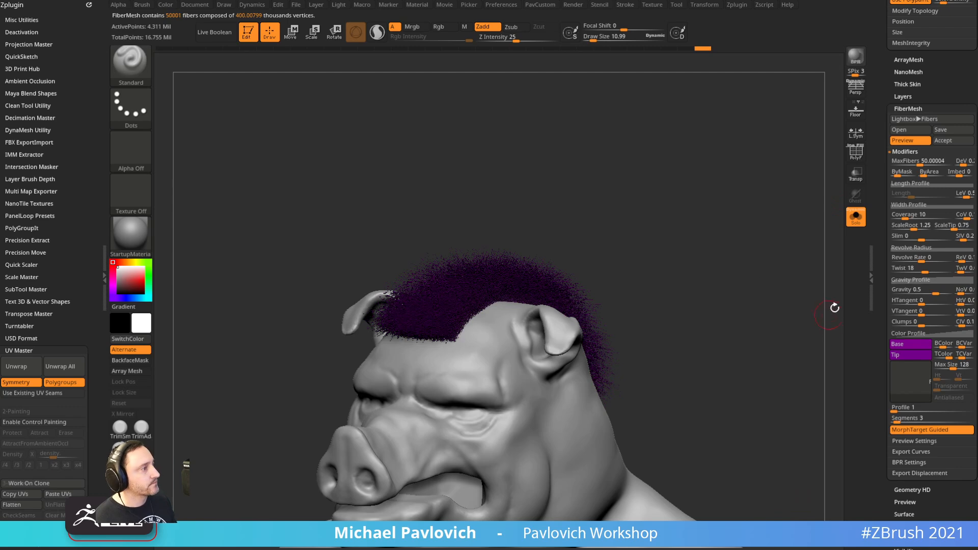
left_click(905, 345)
left_click_drag(958, 395, 960, 357)
left_click(934, 367)
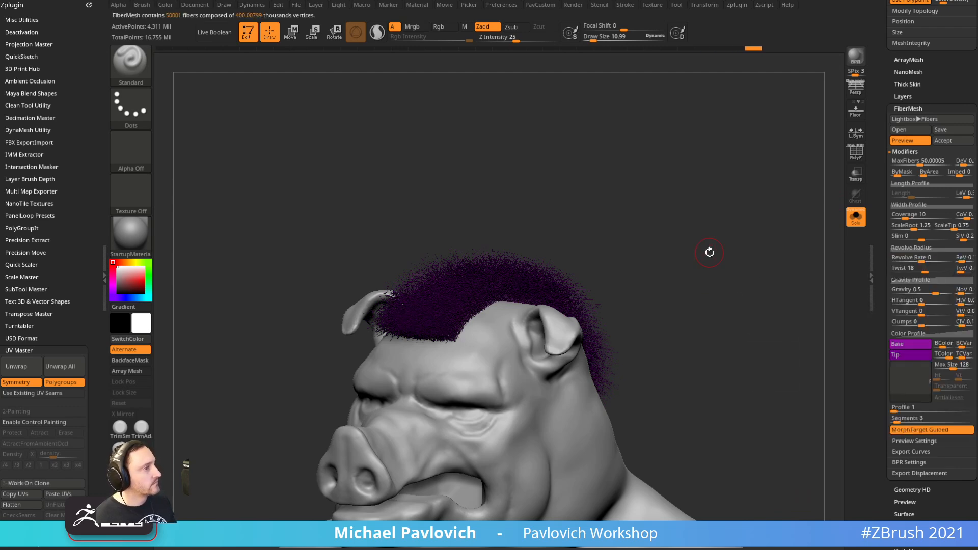
left_click_drag(710, 251, 158, 262)
left_click(130, 234)
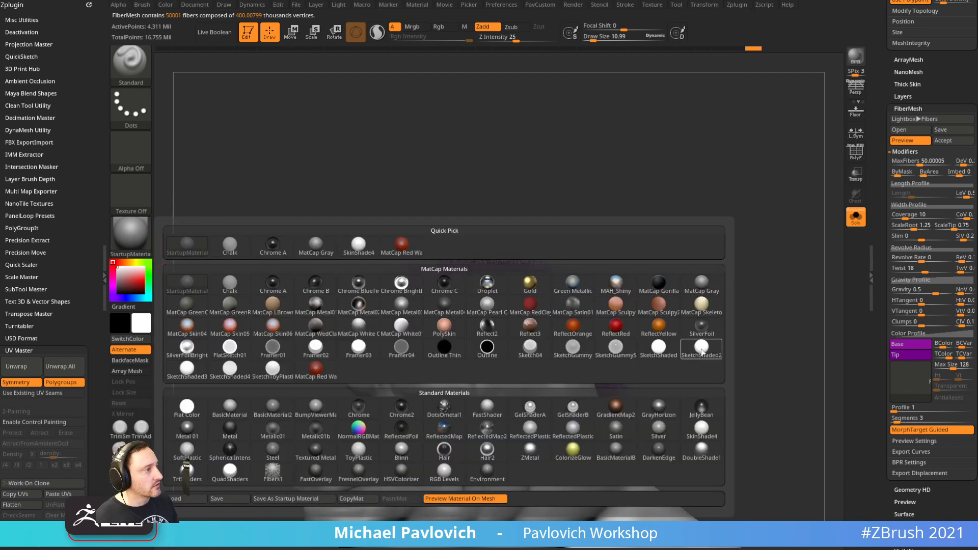
Apply the SketchShaded2 material and set fiber Gravity to 0 so fibers stand upright
left_click(701, 350)
mouse_move(754, 300)
left_mouse_down()
mouse_move(754, 273)
mouse_move(716, 246)
mouse_move(743, 266)
mouse_move(727, 264)
mouse_move(796, 293)
left_mouse_up()
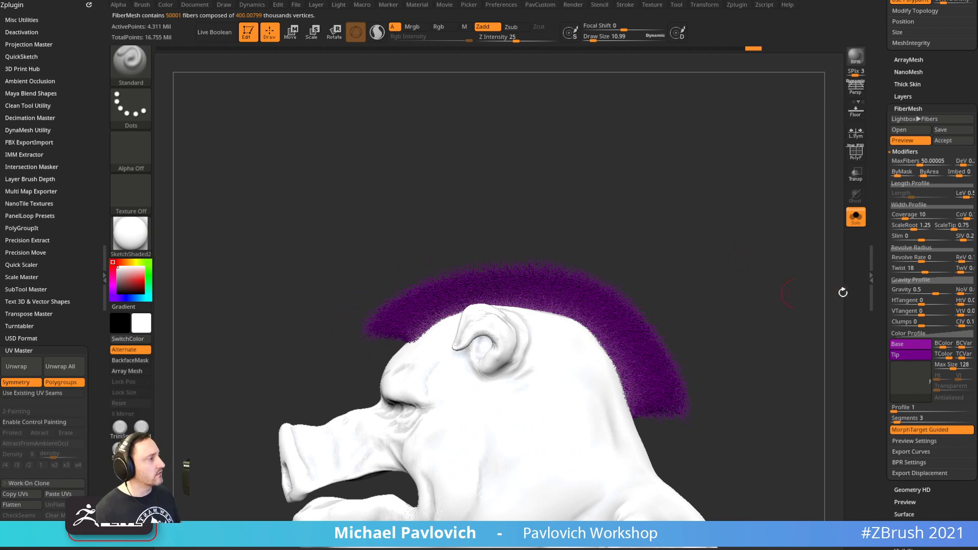
key("Return")
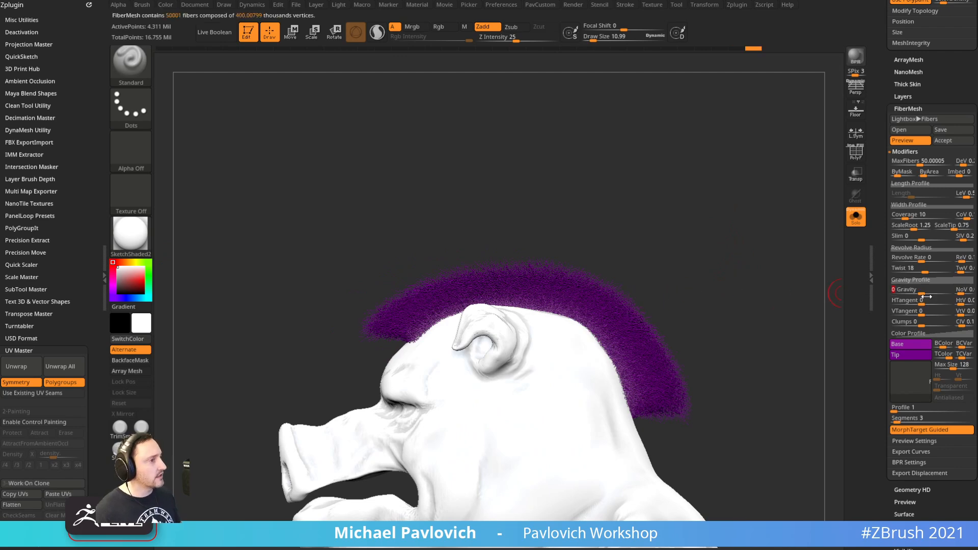
left_click_drag(805, 239, 749, 234)
Lower MaxFibers to about 12 (12,347 fibers) and raise Coverage to about 579
left_click(904, 161)
left_click_drag(906, 161, 914, 162)
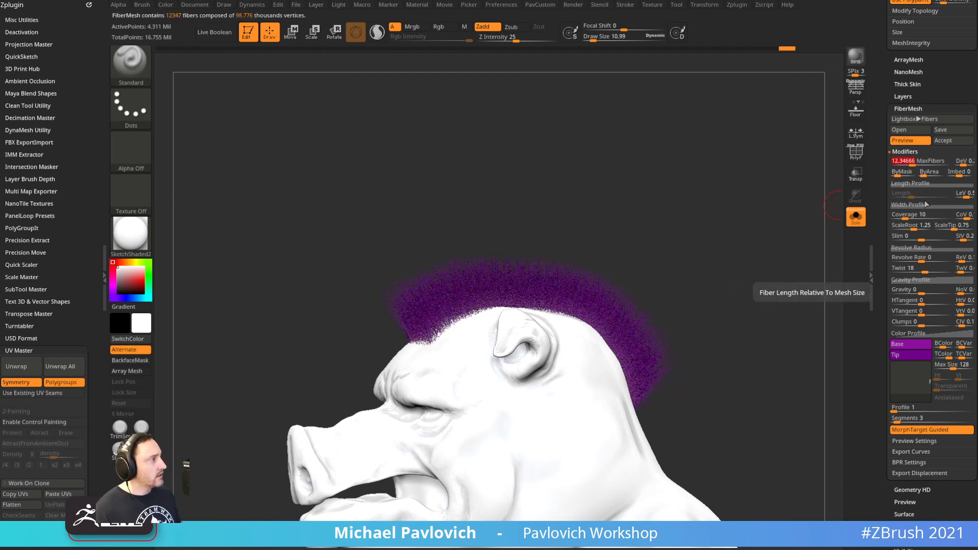
left_click_drag(909, 215, 922, 217)
left_click_drag(723, 230, 746, 241)
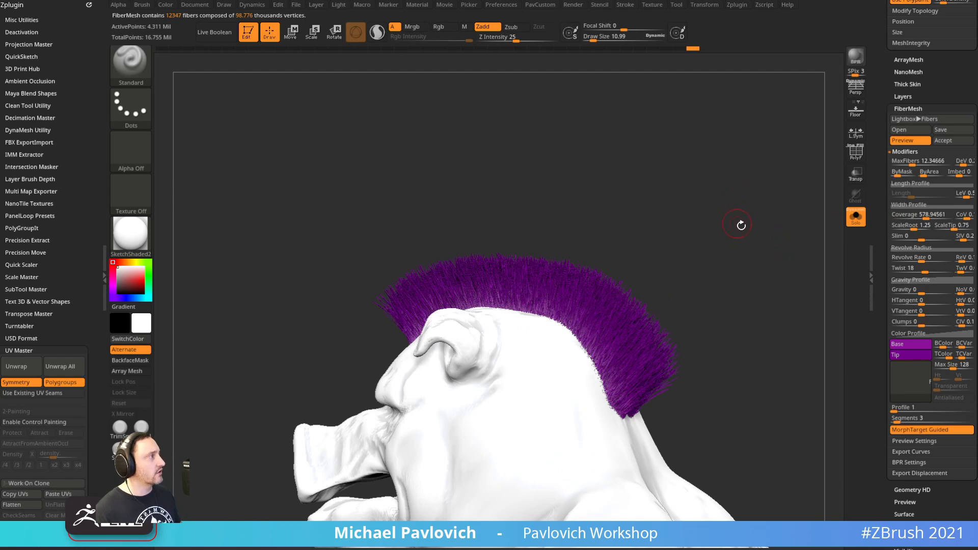
left_click_drag(722, 286, 743, 292)
left_click_drag(777, 323, 753, 238)
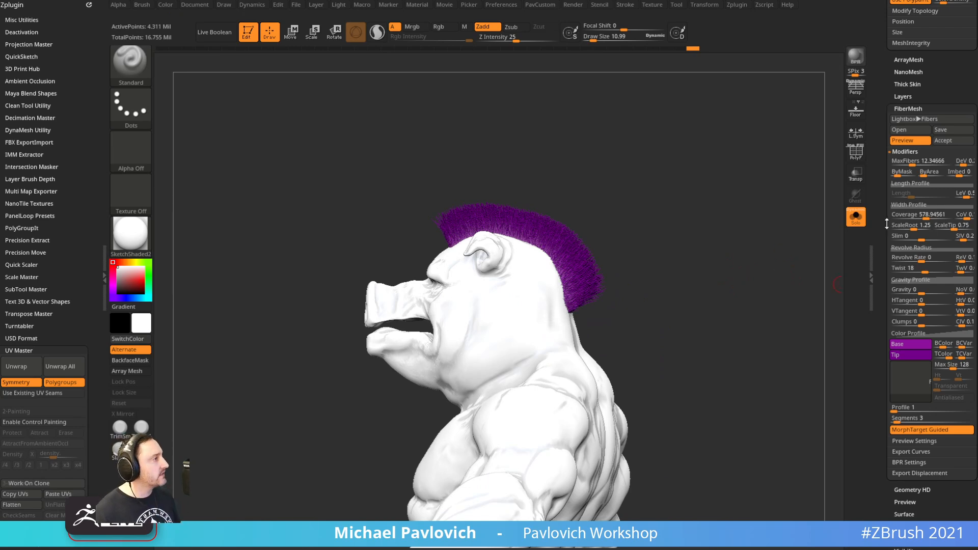
Convert the fibers into a separate SubTool, always allowing the faster fiber preview
left_click(943, 141)
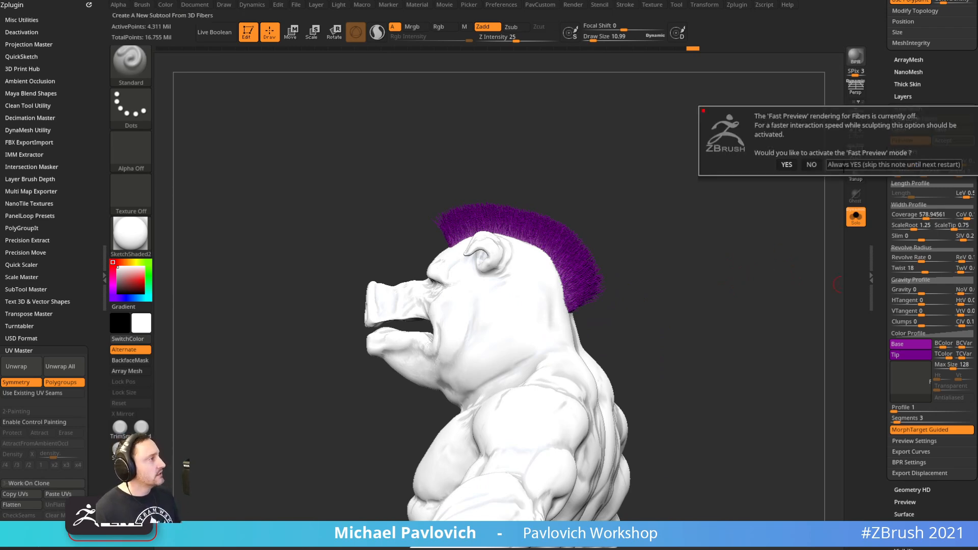
left_click(843, 165)
left_click_drag(724, 223, 661, 282)
scroll(877, 350, "down", 3)
key("shift")
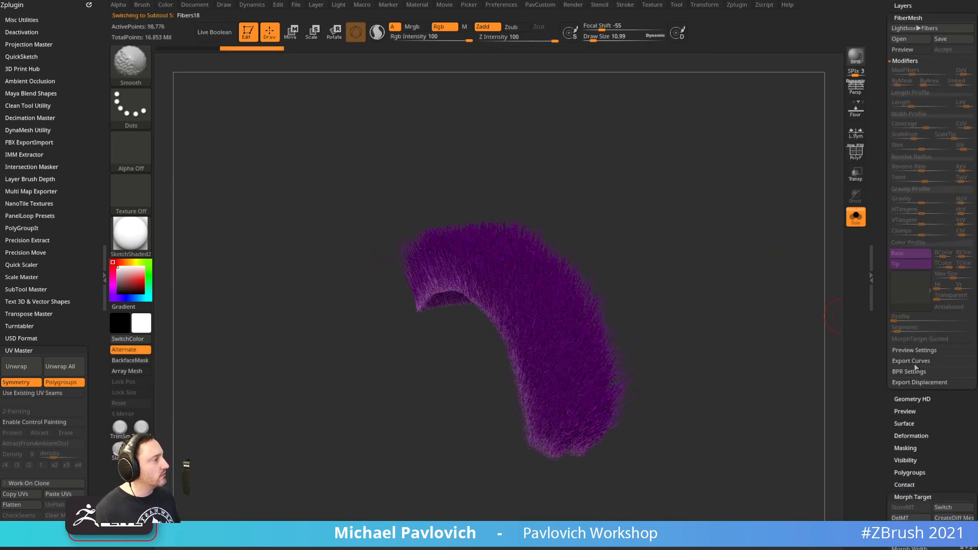
Lower the fiber preview visibility to 24
left_click(914, 351)
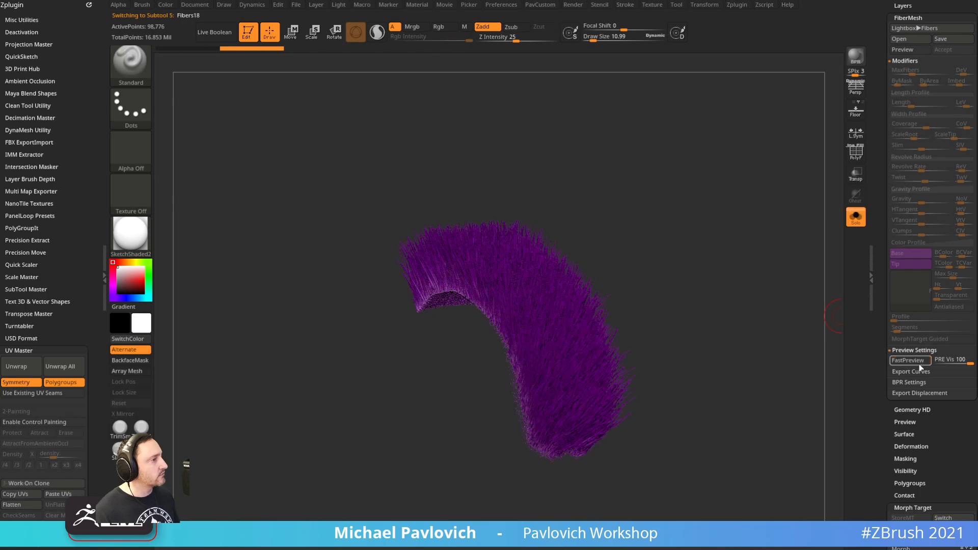
left_click_drag(810, 362, 785, 359)
left_click_drag(962, 363, 945, 367)
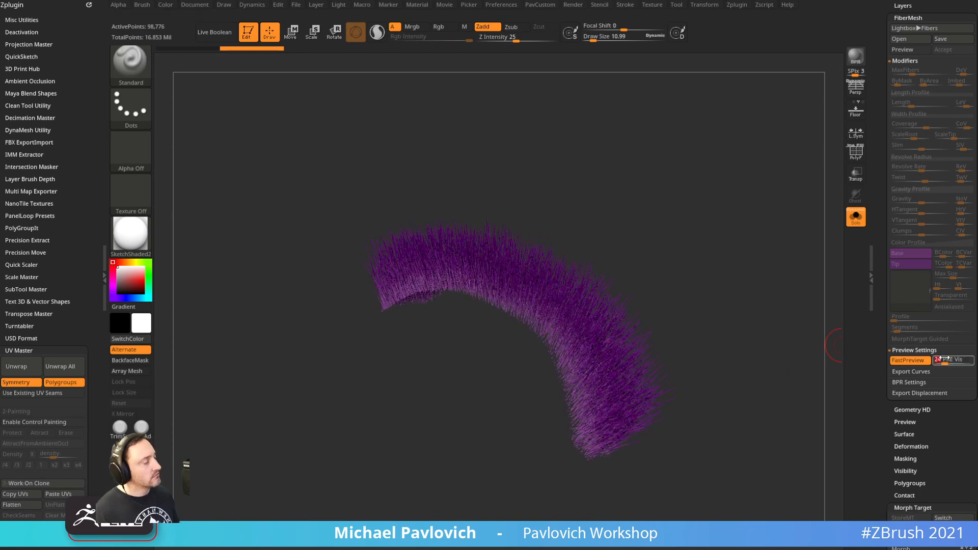
left_click_drag(741, 304, 819, 382)
left_click_drag(578, 382, 657, 336)
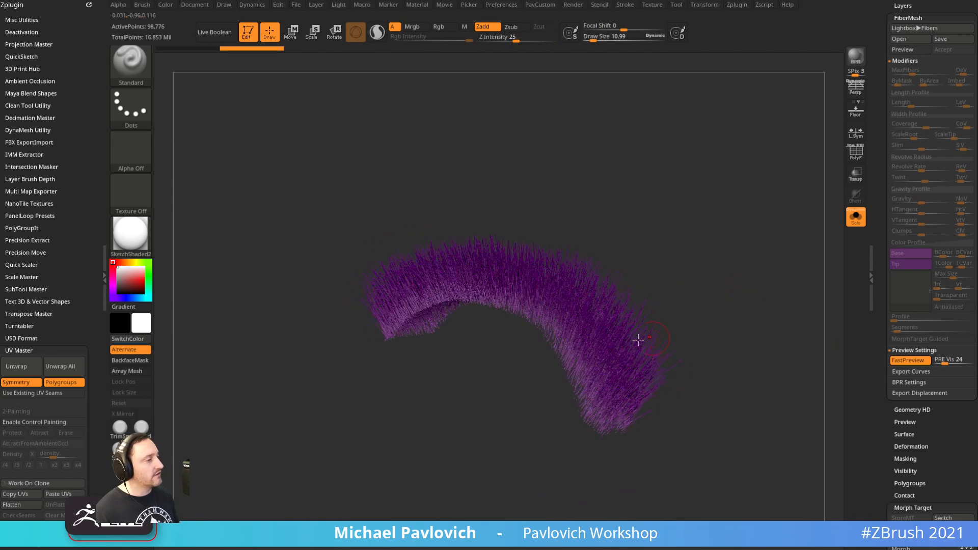
Turn off Solo to show the full model and make the mohawk the active SubTool
left_click(856, 217)
mouse_move(762, 229)
left_mouse_down("shift")
mouse_move(760, 249)
mouse_move(743, 248)
mouse_move(743, 238)
left_mouse_up("shift")
key("s")
key("s")
left_click(465, 335, "alt")
left_click_drag(779, 270, 621, 307)
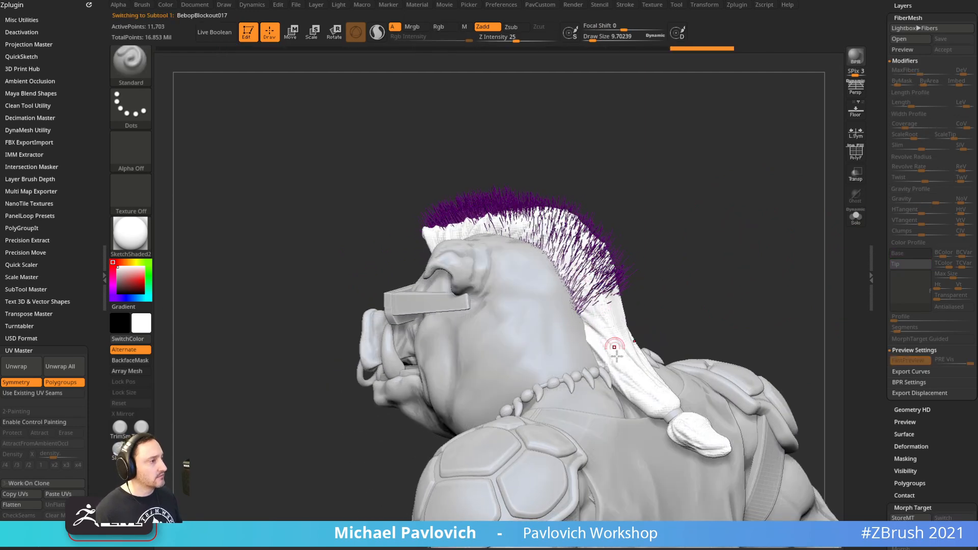
Set brush size to about 15, select the head SubTool and isolate it with Solo
key("s")
mouse_move(754, 310)
left_mouse_down("alt")
mouse_move(734, 311)
mouse_move(711, 291)
left_mouse_up("alt")
key("s")
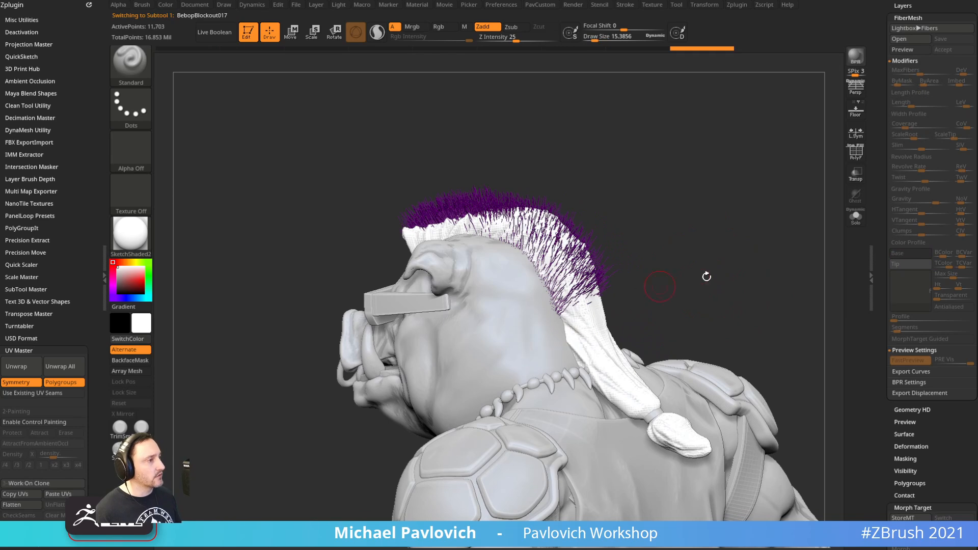
scroll(892, 326, "up", 10)
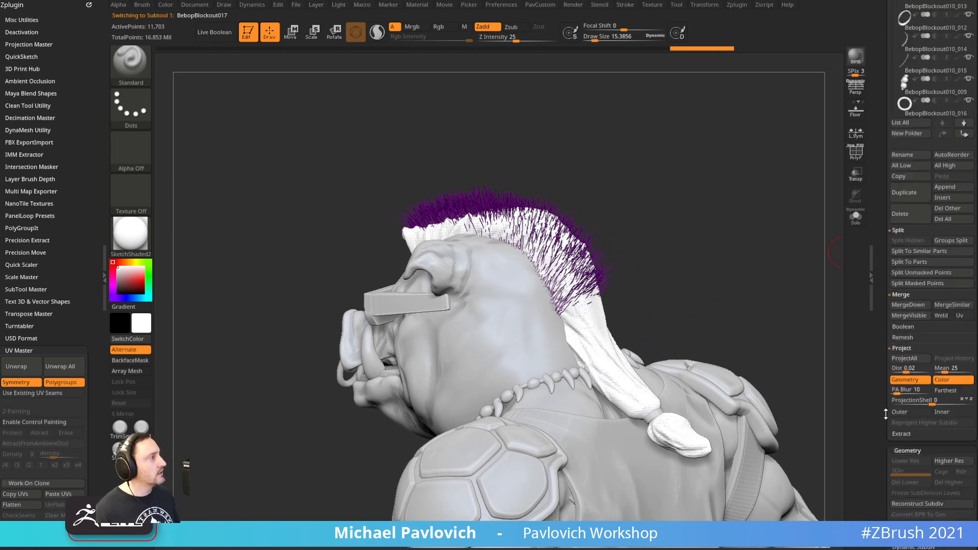
left_click(932, 87)
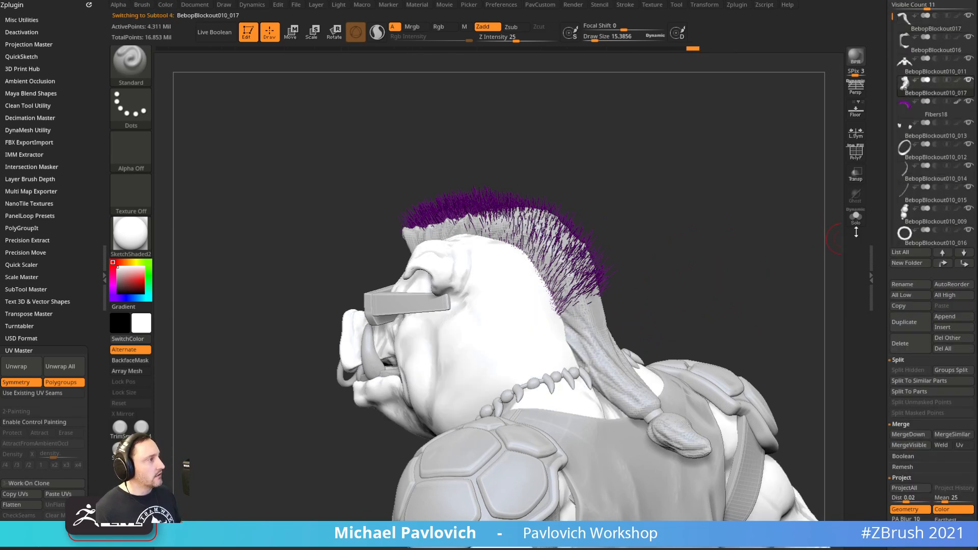
left_click(856, 215)
mouse_move(782, 246)
left_mouse_down()
mouse_move(764, 221)
mouse_move(793, 278)
mouse_move(814, 210)
left_mouse_up()
Mask a strip down the back of the neck with brush size about 18.8
left_click_drag(724, 243, 725, 260)
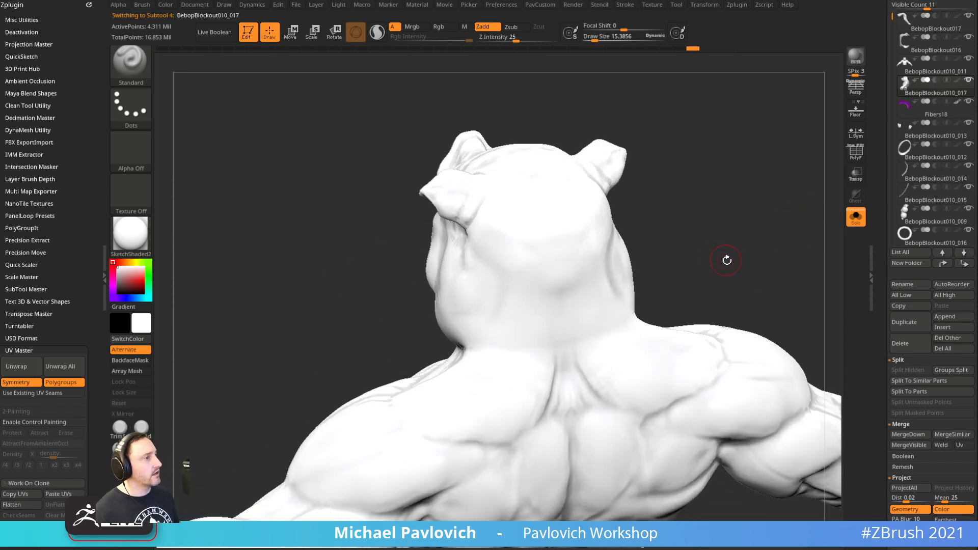
key("s")
mouse_move(572, 282)
left_mouse_down()
mouse_move(580, 284)
mouse_move(562, 282)
mouse_move(551, 323)
mouse_move(547, 267)
mouse_move(555, 264)
mouse_move(544, 258)
left_mouse_up()
key("s")
mouse_move(677, 225)
left_mouse_down()
mouse_move(563, 286)
mouse_move(680, 278)
left_mouse_up()
mouse_move(549, 324)
left_mouse_down("ctrl")
mouse_move(552, 453)
mouse_move(545, 389)
mouse_move(555, 355)
left_mouse_up("ctrl")
Undo the spine extension, then repaint and widen the lower end of the neck mask
left_click_drag(708, 283, 684, 285)
mouse_move(738, 232)
left_mouse_down("alt")
mouse_move(698, 188)
mouse_move(723, 196)
left_mouse_up("alt")
left_click_drag(657, 224, 619, 221)
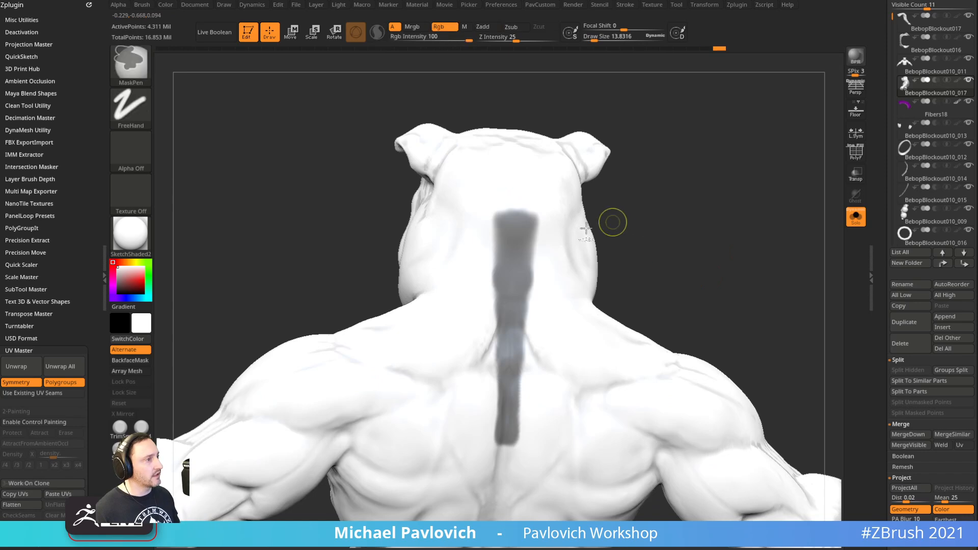
key("ctrl+z")
left_click_drag(643, 178, 655, 209, "alt")
mouse_move(521, 310)
left_mouse_down("ctrl")
mouse_move(527, 277)
mouse_move(516, 259)
left_mouse_up("ctrl")
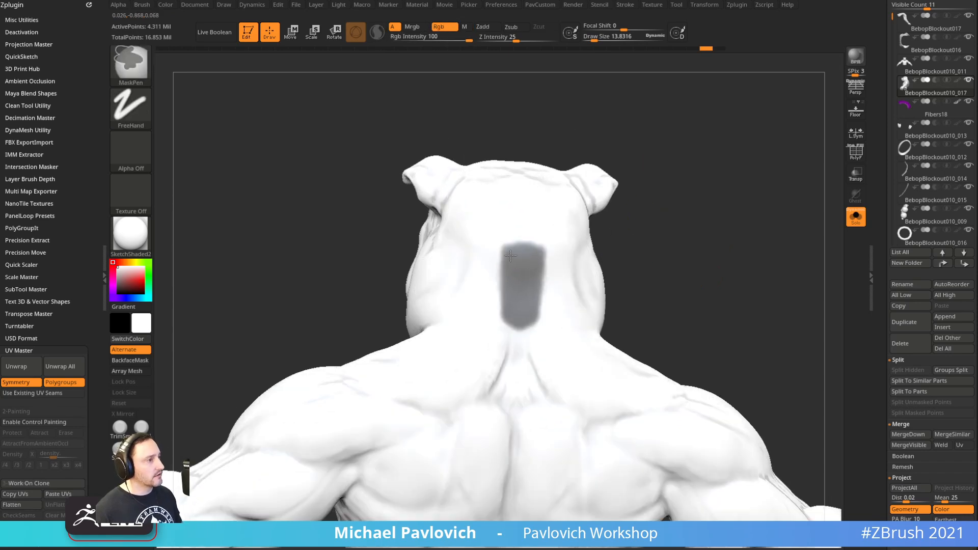
left_click_drag(629, 217, 705, 222)
left_click_drag(764, 287, 717, 272)
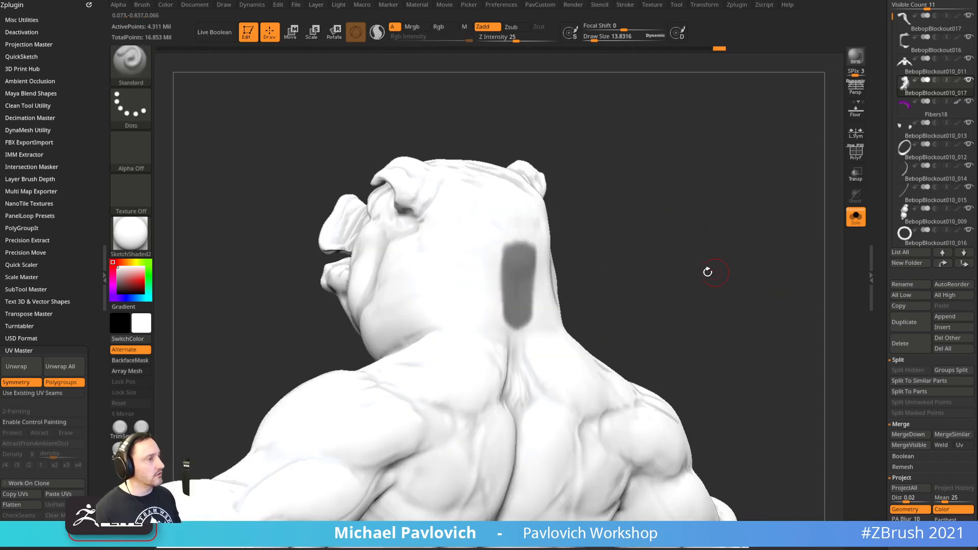
left_click_drag(643, 235, 600, 230)
mouse_move(509, 261)
left_mouse_down("ctrl")
mouse_move(509, 283)
mouse_move(516, 257)
left_mouse_up("ctrl")
Scroll the Tool palette down to the FiberMesh settings
left_click_drag(668, 216, 759, 219)
left_click_drag(882, 312, 871, 73)
left_click_drag(881, 437, 869, 196)
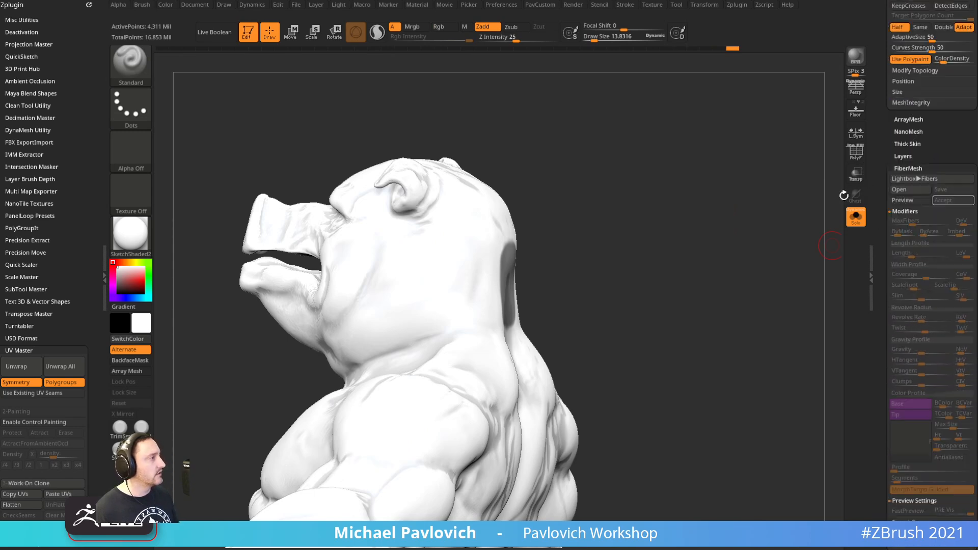
Preview fibers on the masked neck and turn off MorphTarget Guided
left_click(905, 201)
left_click_drag(719, 253, 776, 243)
left_click_drag(883, 295, 877, 212)
left_click(899, 237)
left_click_drag(880, 268, 878, 357)
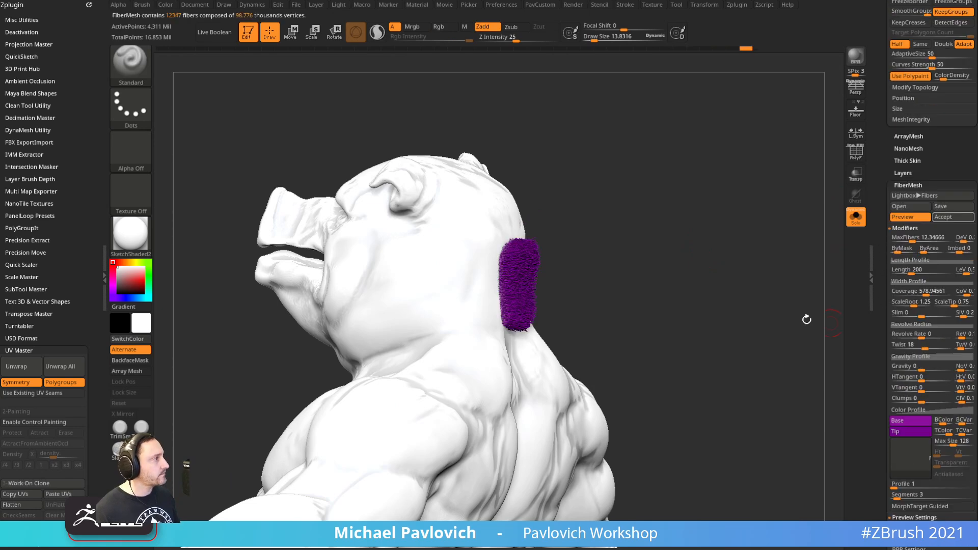
left_click_drag(830, 323, 861, 309)
Set the fiber Length to 2000 and Segments to 10
left_click_drag(925, 274, 960, 277)
left_click_drag(784, 299, 818, 278)
left_click_drag(882, 312, 882, 230)
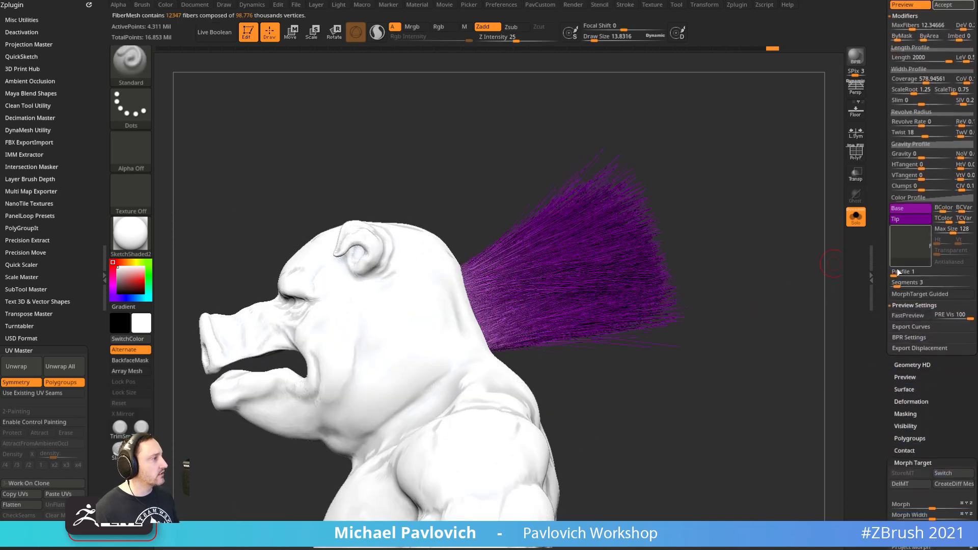
left_click_drag(900, 284, 914, 287)
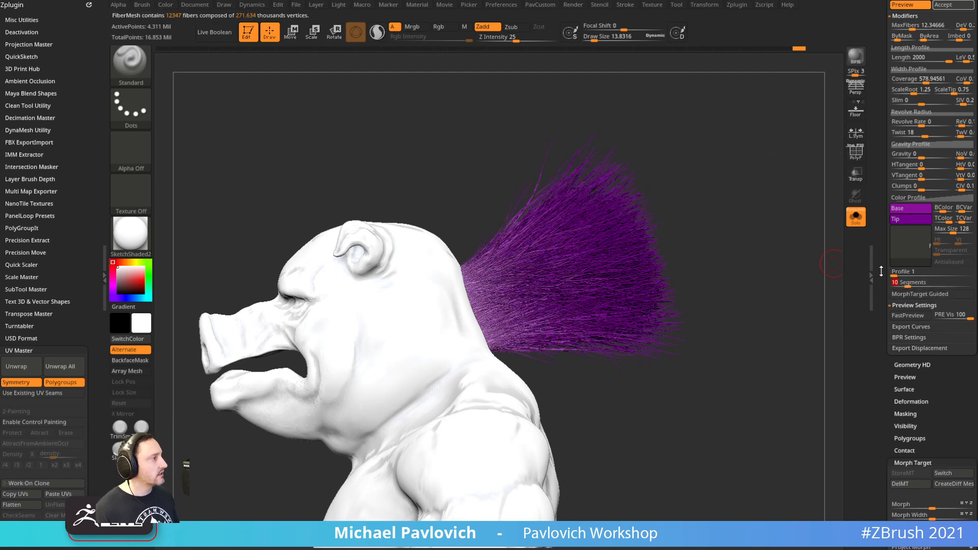
left_click_drag(907, 202, 907, 315)
Set Gravity to about 0.36 so the ponytail droops, then turn off Solo
left_click_drag(921, 269, 921, 249)
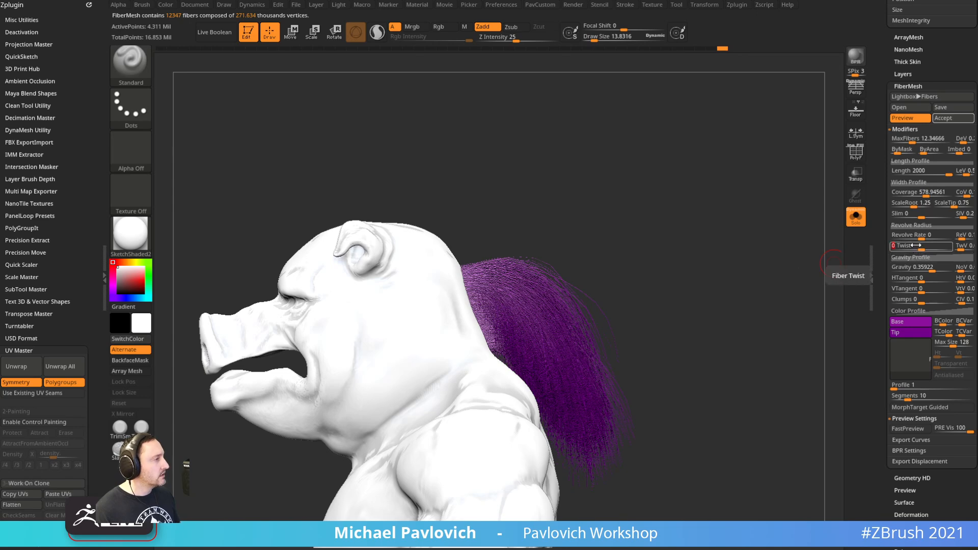
left_click_drag(755, 314, 806, 276)
left_click(856, 218)
left_click_drag(730, 275, 407, 222)
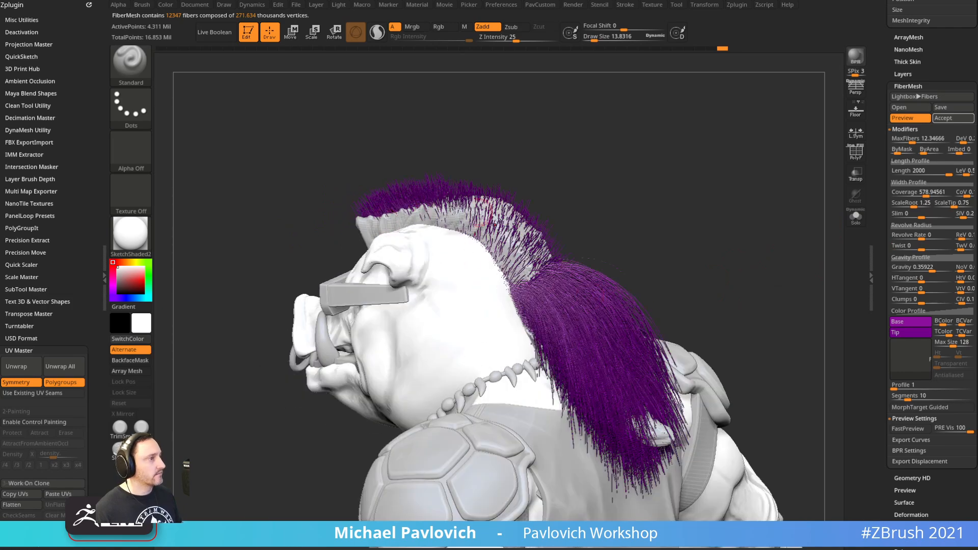
left_click_drag(740, 245, 552, 273)
left_click_drag(750, 326, 703, 230)
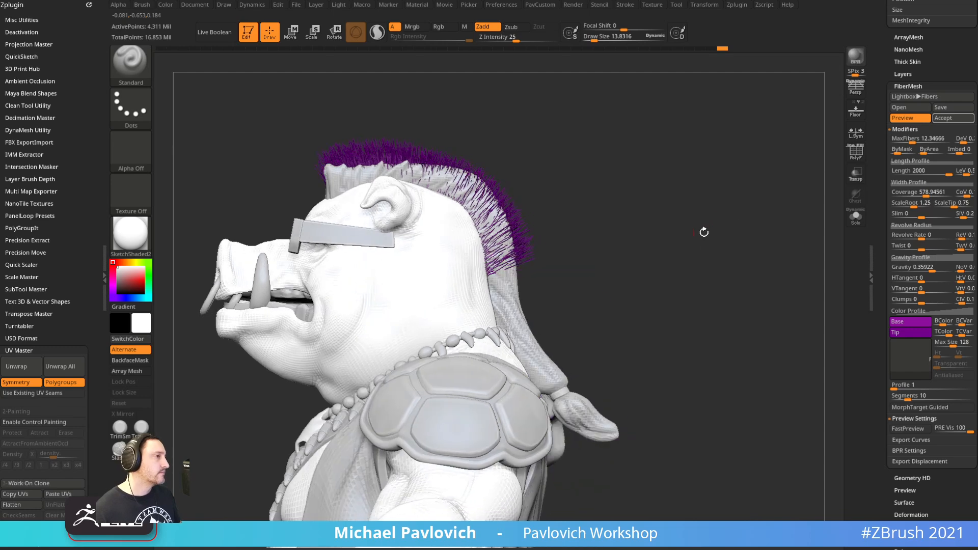
left_click(907, 324)
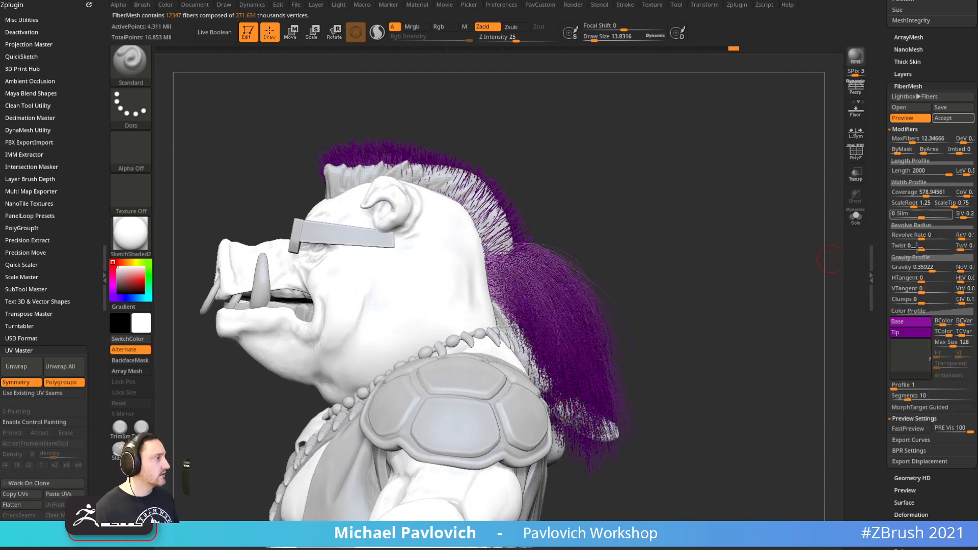
mouse_move(883, 309)
left_mouse_down()
mouse_move(886, 352)
mouse_move(886, 313)
left_mouse_up()
left_click(907, 336)
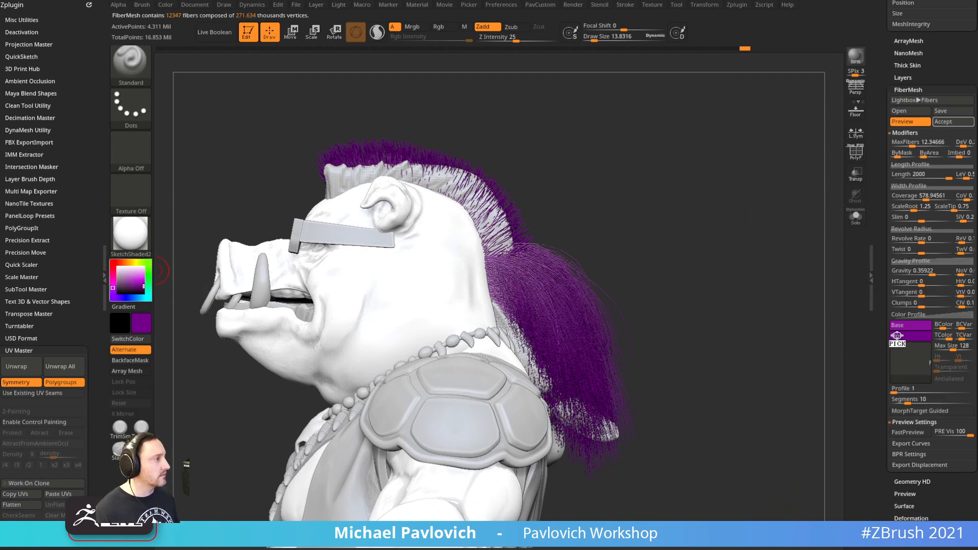
left_click_drag(904, 337, 905, 337)
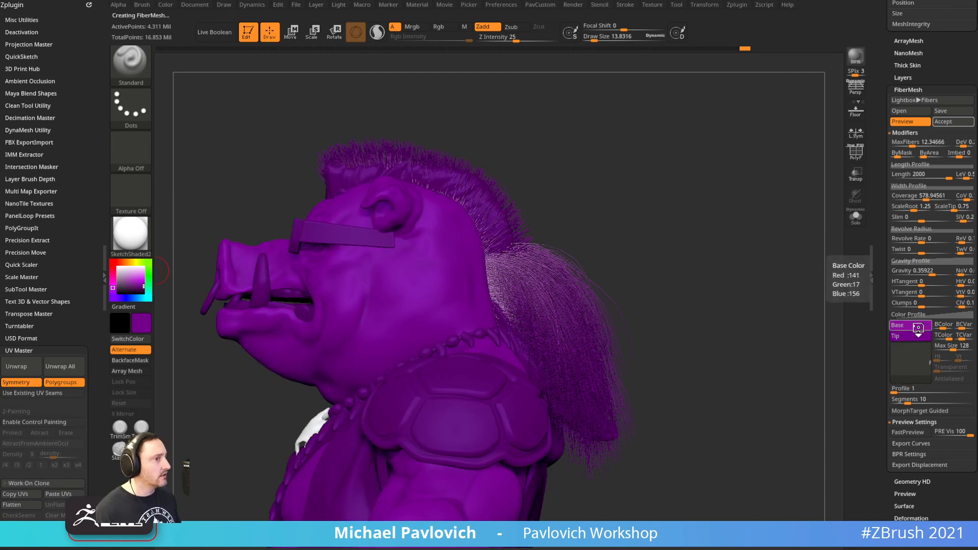
left_click(916, 336)
left_click_drag(932, 347, 142, 322)
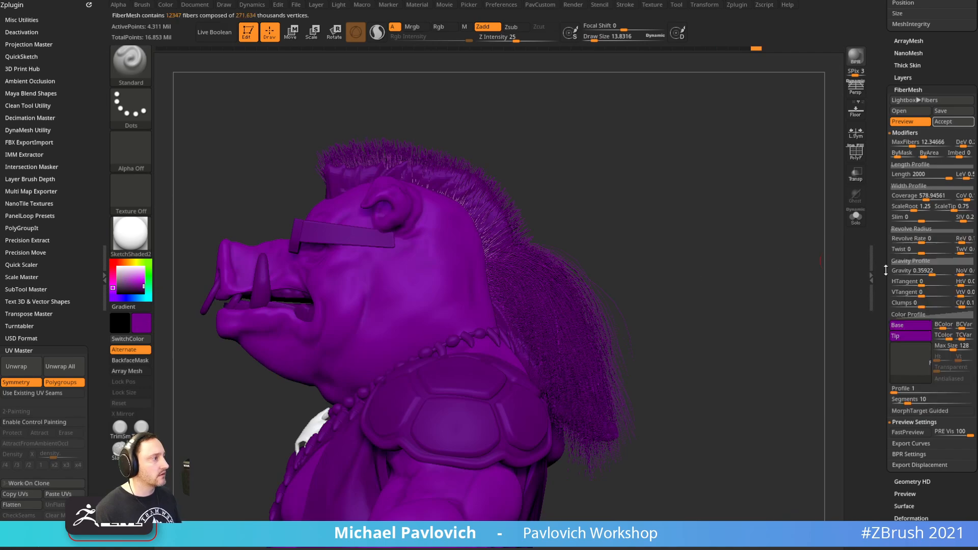
left_click_drag(769, 250, 584, 282)
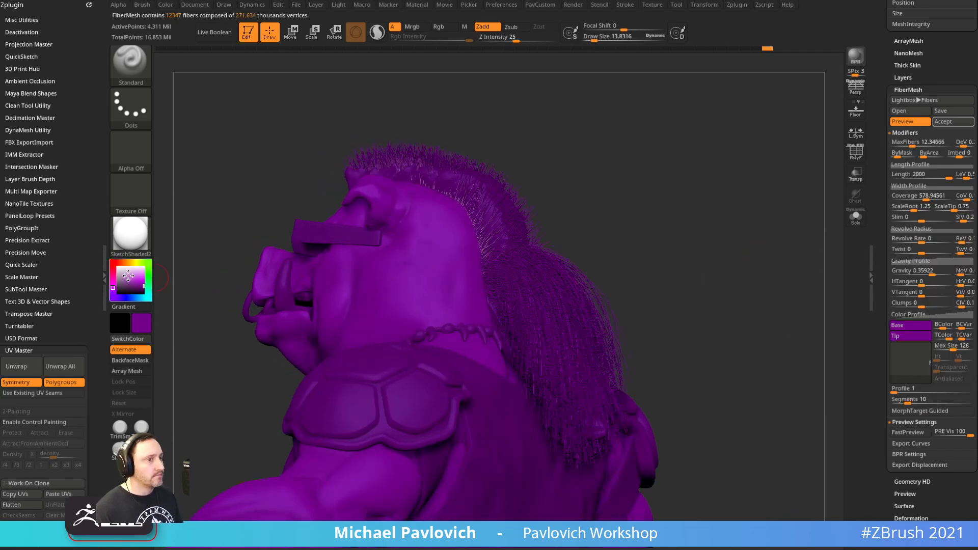
left_click_drag(131, 275, 102, 249)
left_click_drag(754, 251, 758, 273)
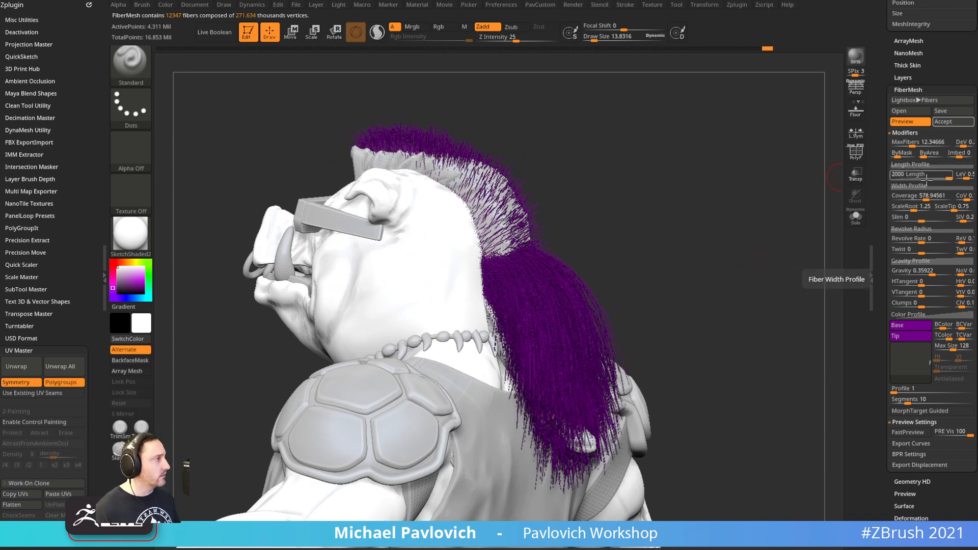
Raise MaxFibers to about 20.77 for 20,772 ponytail fibers and review it in profile
mouse_move(911, 144)
left_mouse_down()
mouse_move(901, 145)
mouse_move(913, 146)
left_mouse_up()
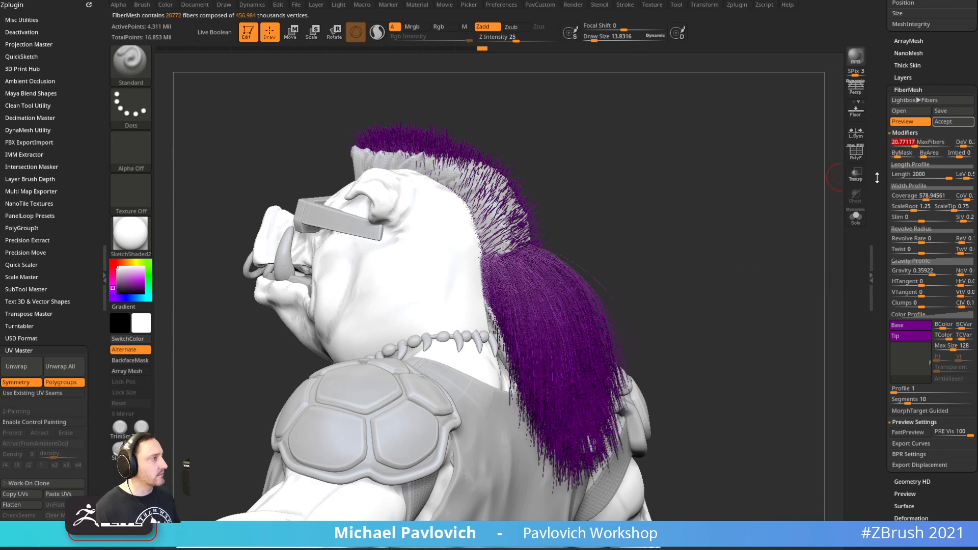
left_click_drag(878, 174, 876, 108)
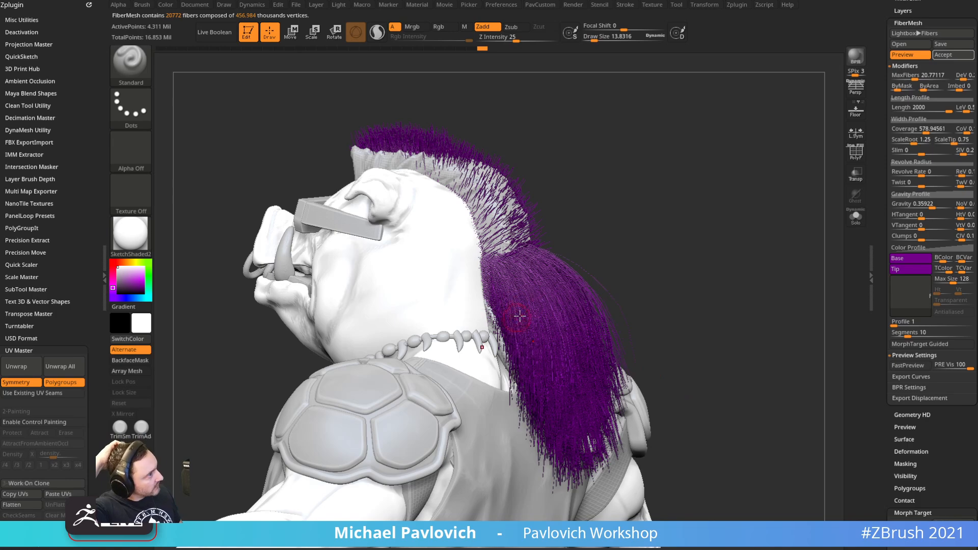
mouse_move(531, 283)
right_mouse_down()
mouse_move(679, 244)
mouse_move(522, 268)
right_mouse_up()
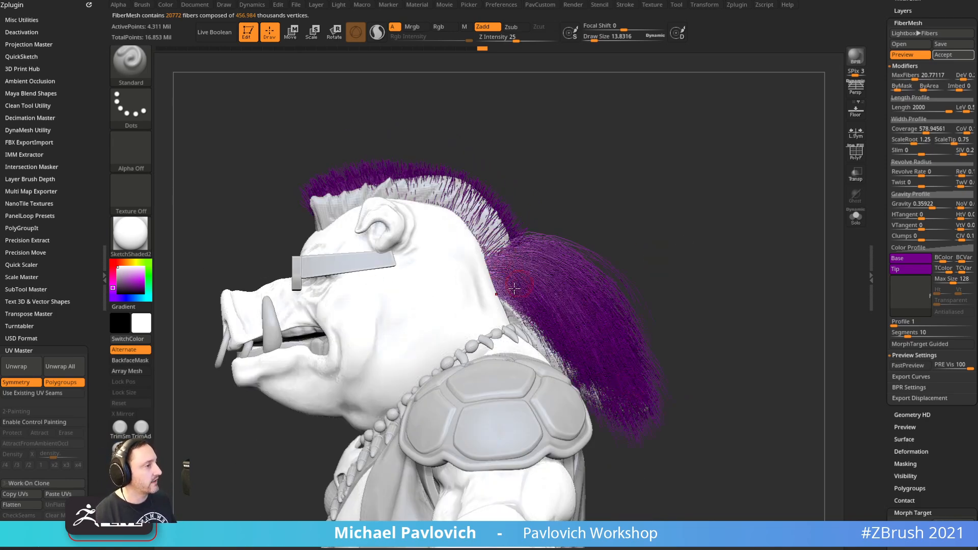
right_click_drag(751, 261, 741, 233)
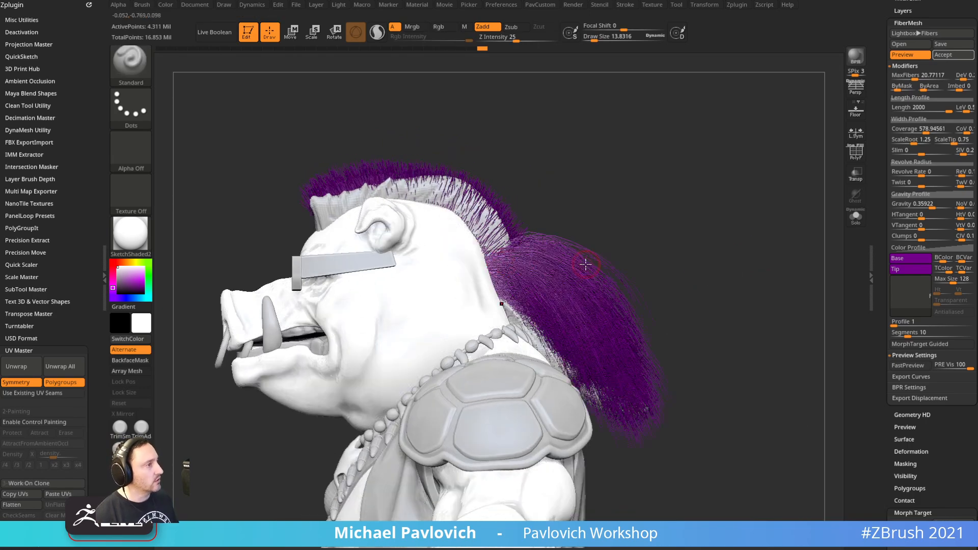
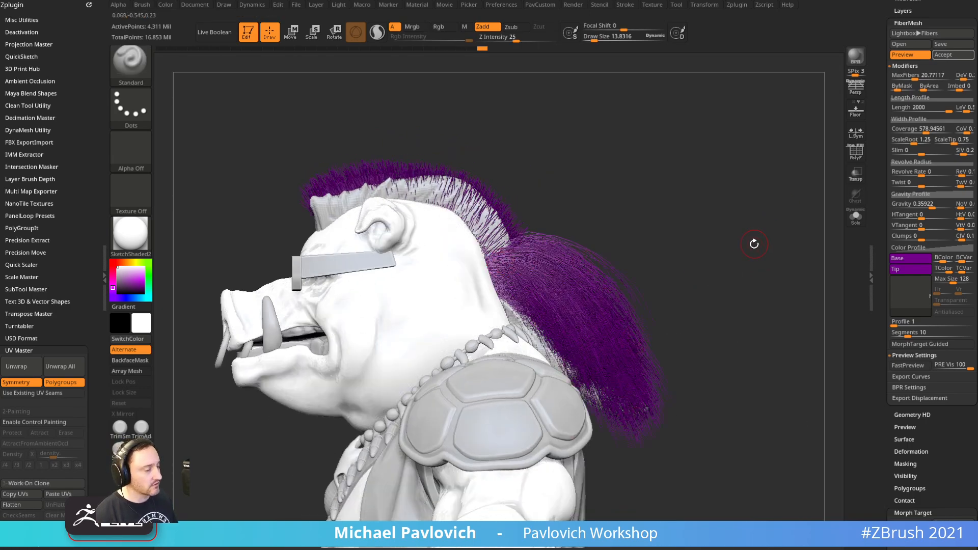
Raise fiber Segments to 12, lighten Gravity to 0.24, and accept the fibers as Fibers42
left_click(911, 334)
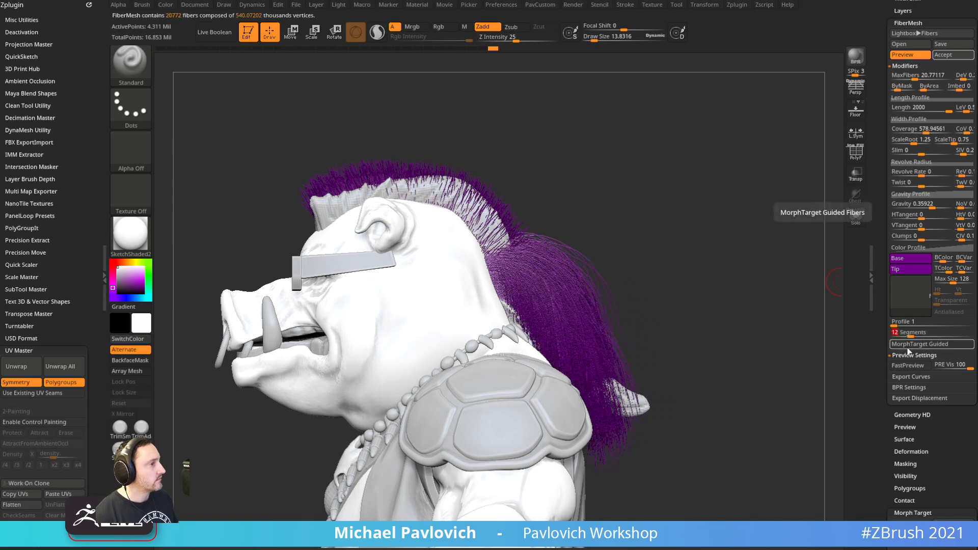
left_click_drag(928, 206, 923, 208)
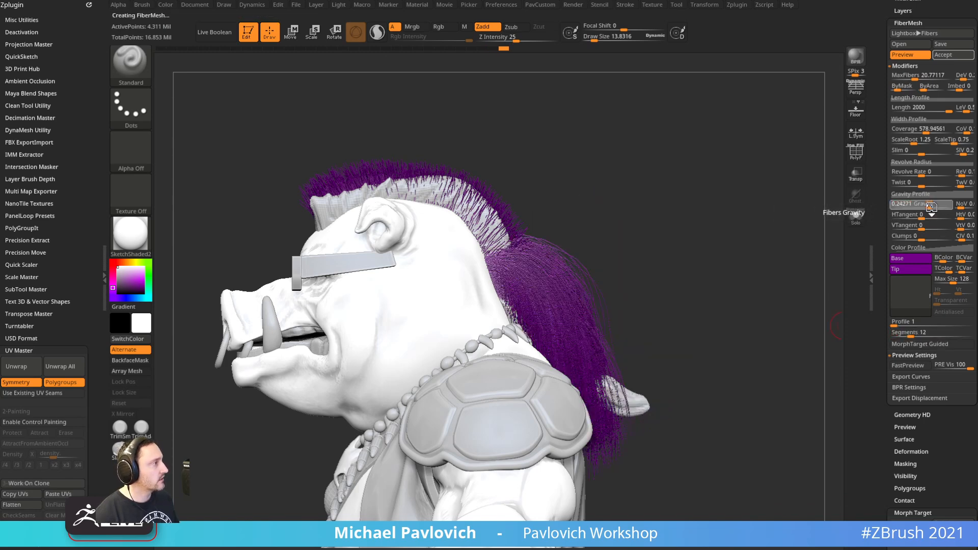
left_click_drag(759, 270, 793, 246)
scroll(912, 239, "up", 10)
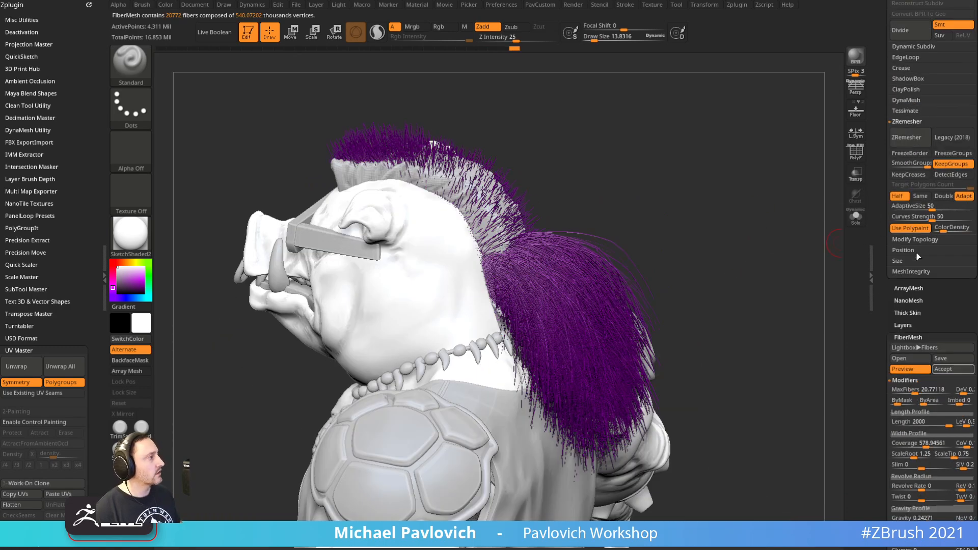
left_click_drag(895, 331, 898, 254)
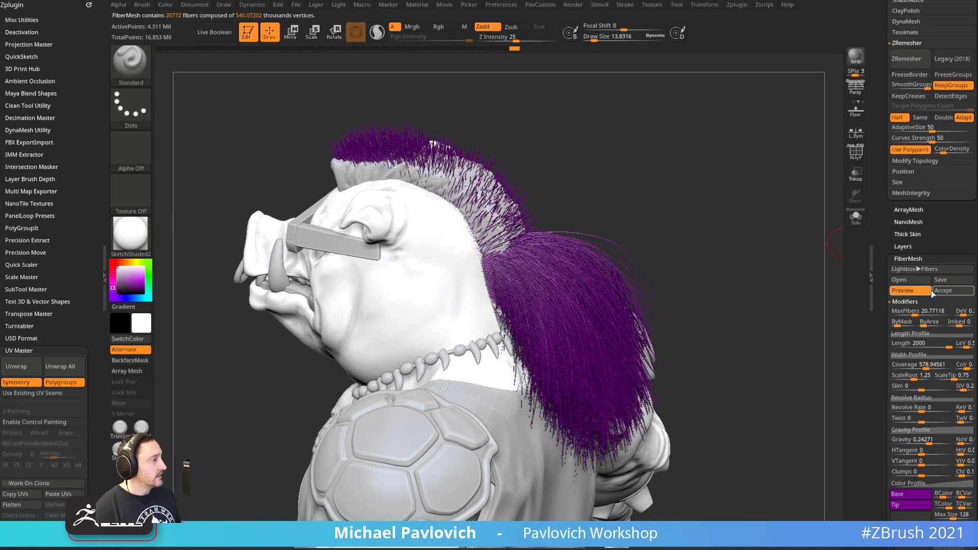
left_click_drag(802, 201, 560, 341)
Enlarge the brush to about 38
left_click_drag(703, 217, 727, 163, "alt")
key("s")
left_click_drag(702, 216, 707, 216)
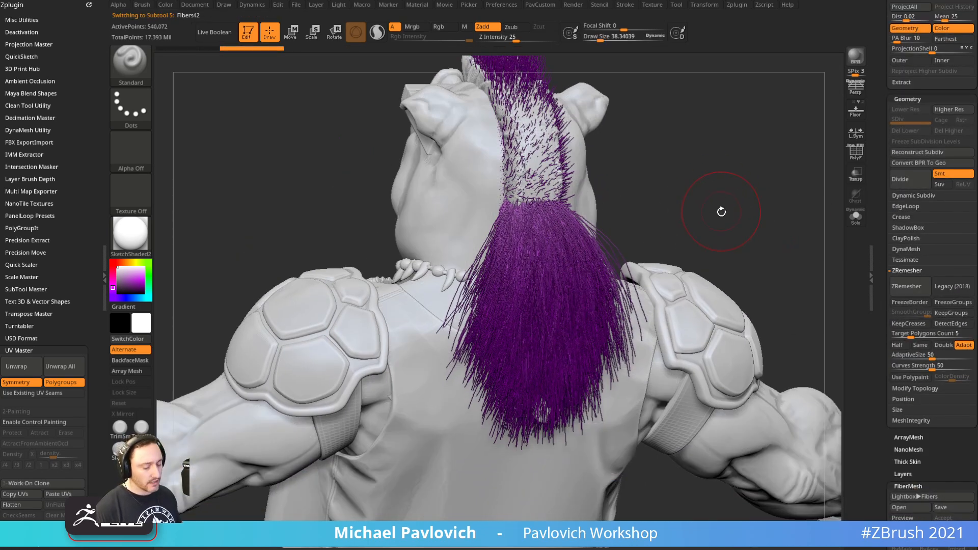
With the GroomHairBall brush, pull the ponytail down into a tighter taper
key("b")
key("g")
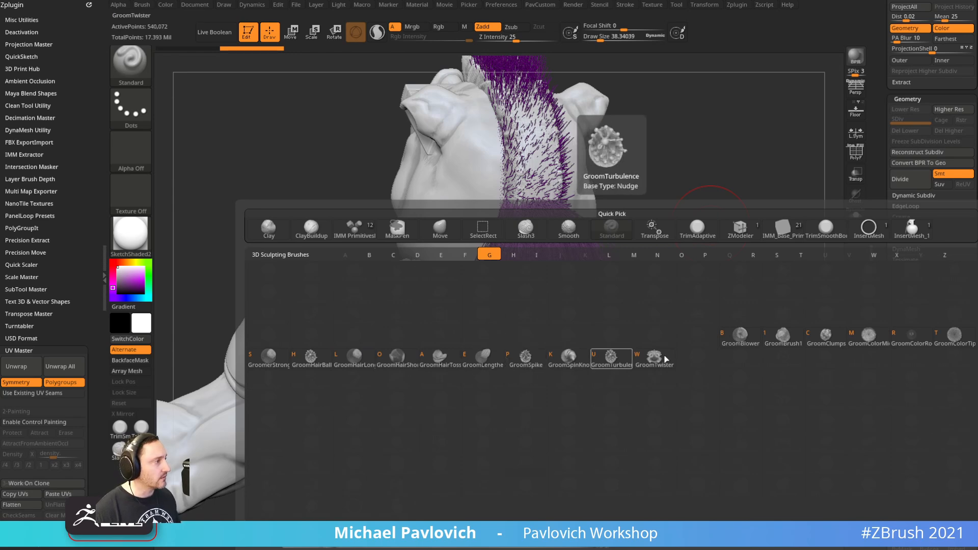
left_click(310, 358)
left_click_drag(714, 214, 667, 220)
key("bracketright")
mouse_move(548, 283)
left_mouse_down()
mouse_move(529, 261)
mouse_move(532, 326)
left_mouse_up()
left_click_drag(546, 242, 539, 331)
mouse_move(624, 216)
left_mouse_down()
mouse_move(755, 180)
mouse_move(647, 212)
left_mouse_up()
left_click_drag(509, 224, 617, 313)
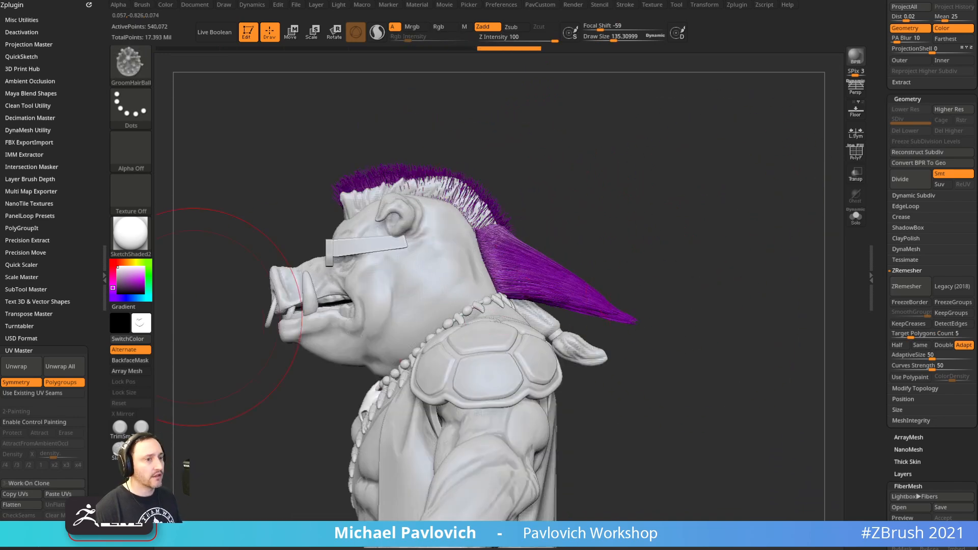
Undo the last groom stroke and set the brush's FiberMesh Front Collision Tolerance to 10
left_click_drag(716, 161, 644, 173)
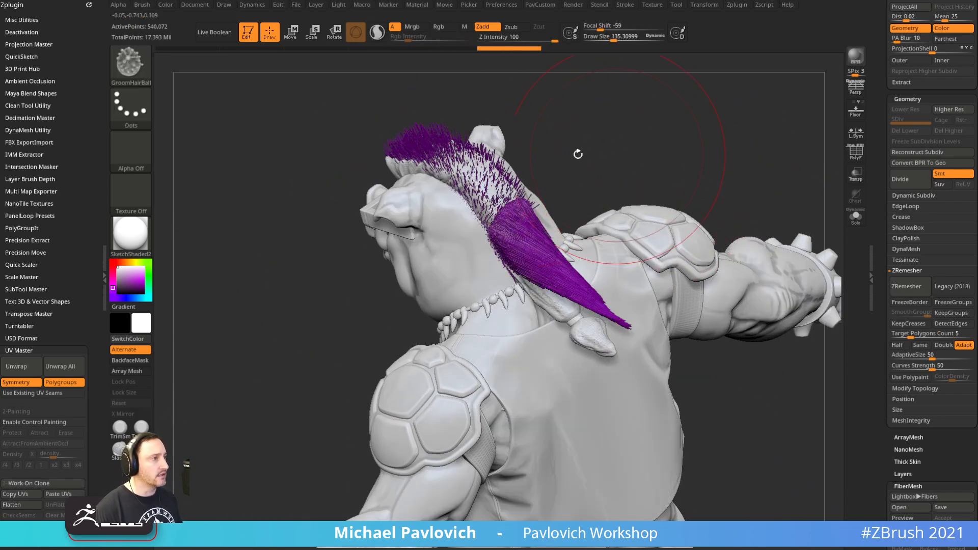
key("ctrl+z")
left_click_drag(83, 206, 83, 131)
left_click_drag(43, 397, 38, 252)
key("shift")
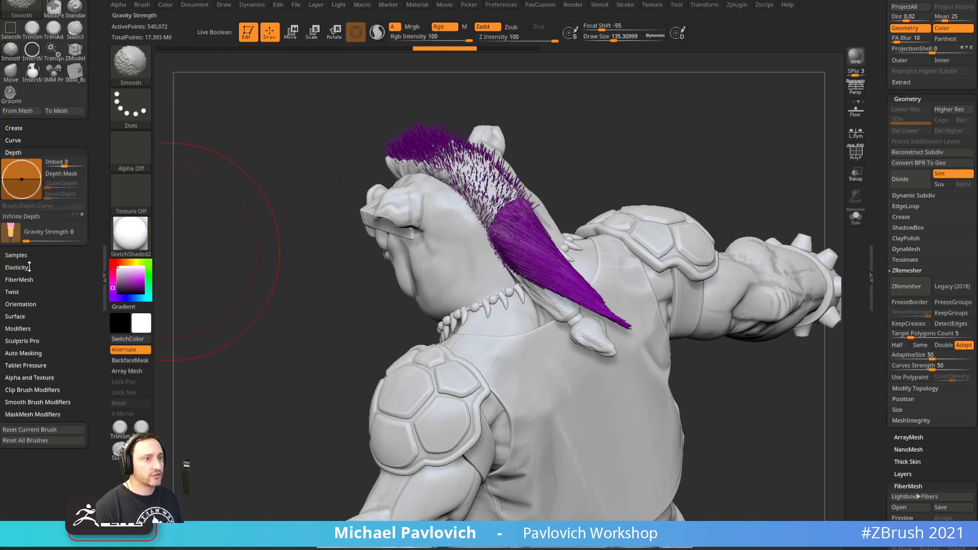
left_click(25, 353)
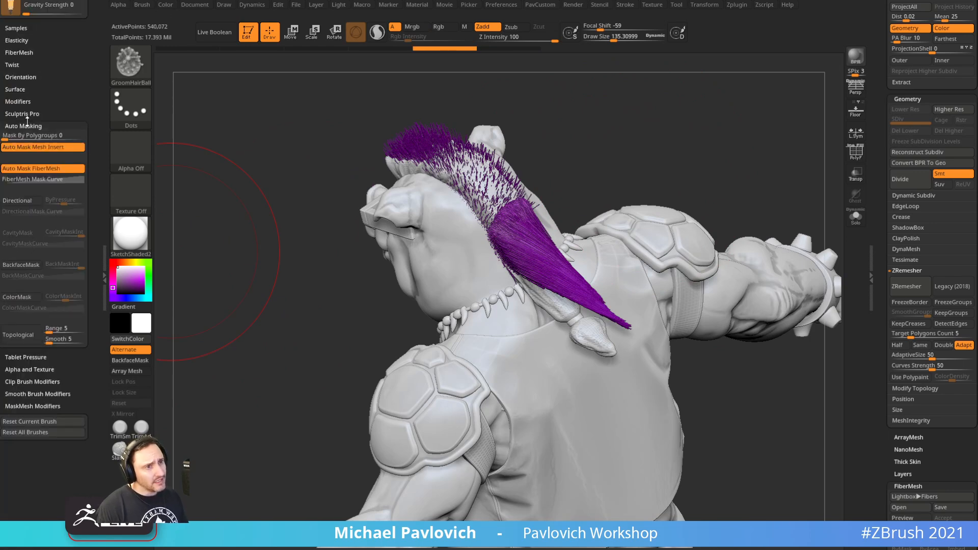
left_click_drag(49, 94, 45, 100)
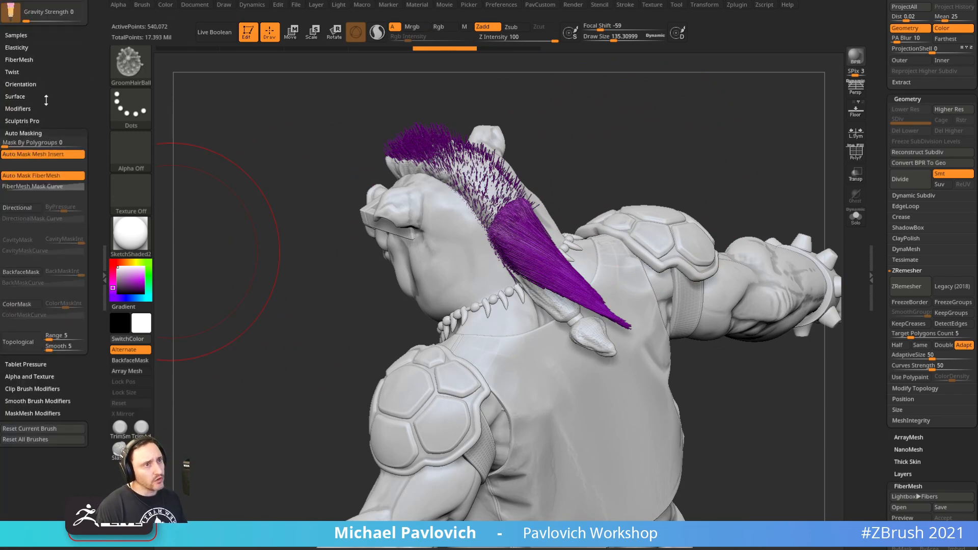
left_click(26, 60)
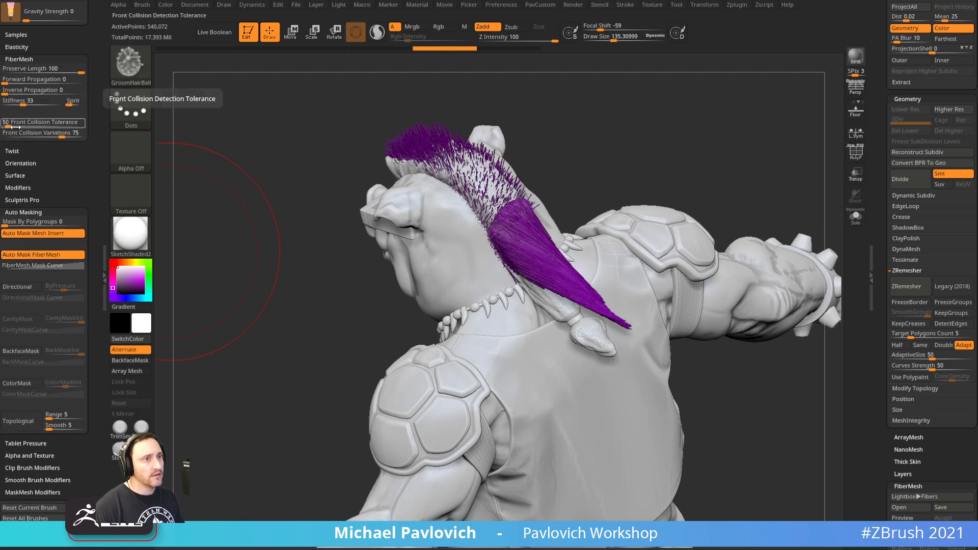
left_click(7, 123)
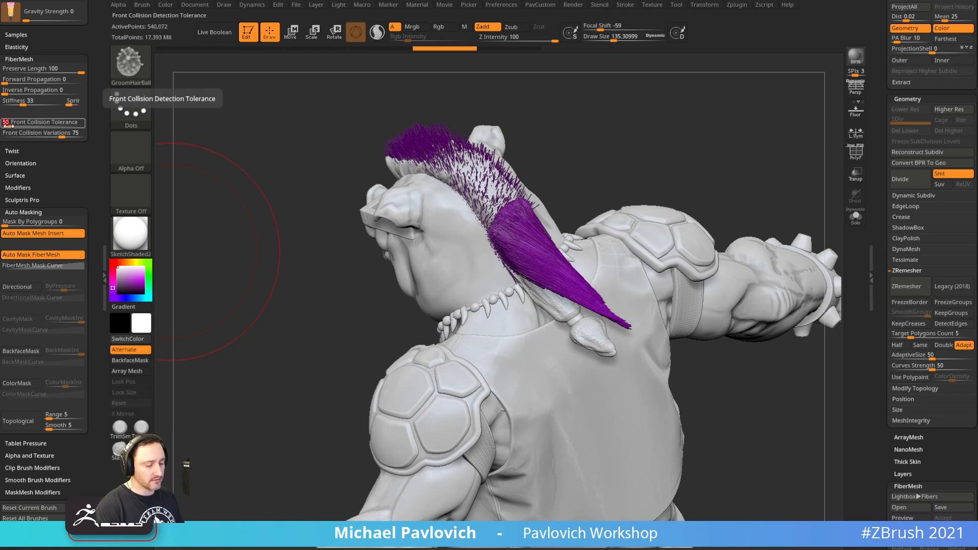
Comb the ponytail down and back, bending its tip over the white tail
left_click_drag(586, 163, 713, 114)
mouse_move(499, 233)
left_mouse_down()
mouse_move(566, 280)
mouse_move(628, 358)
mouse_move(605, 308)
mouse_move(635, 338)
left_mouse_up()
mouse_move(495, 259)
left_mouse_down()
mouse_move(560, 276)
mouse_move(606, 306)
left_mouse_up()
mouse_move(660, 276)
left_mouse_down()
mouse_move(677, 160)
mouse_move(658, 165)
left_mouse_up()
mouse_move(658, 166)
right_mouse_down("ctrl")
mouse_move(675, 170)
mouse_move(683, 159)
right_mouse_up("ctrl")
left_click_drag(483, 278, 516, 305)
right_click_drag(603, 192, 549, 233, "ctrl")
mouse_move(484, 268)
left_mouse_down()
mouse_move(505, 306)
mouse_move(519, 295)
mouse_move(531, 368)
mouse_move(502, 326)
mouse_move(509, 337)
mouse_move(514, 326)
left_mouse_up()
Set the brush size to about 103 and switch to the Move brush
right_click_drag(670, 212, 683, 202)
key("s")
left_click(574, 246)
right_click_drag(575, 245, 571, 253, "ctrl")
key("s")
left_click(570, 248)
key("b")
key("m")
key("v")
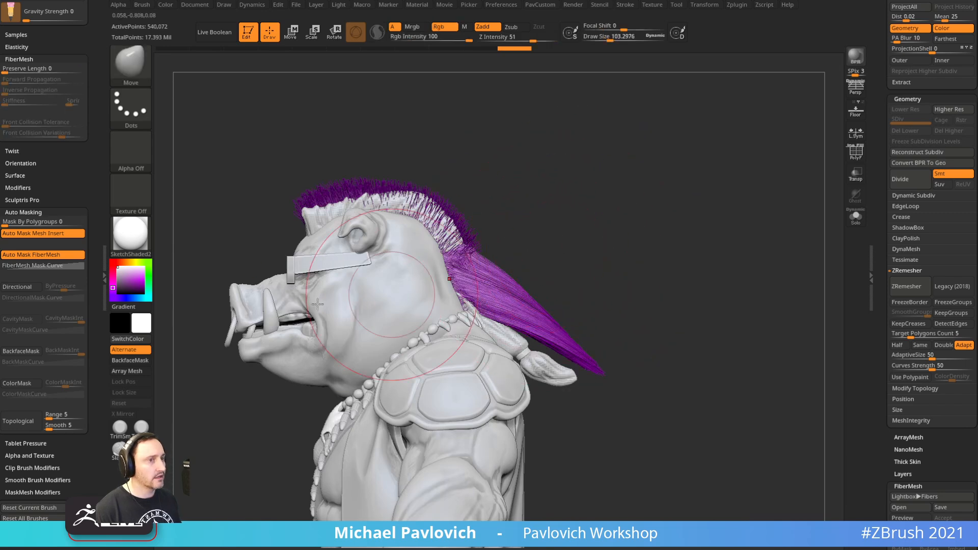
Shrink the brush to about 58 and set FiberMesh Preserve Length to 100 on Move
mouse_move(246, 103)
right_mouse_down("alt")
mouse_move(230, 149)
mouse_move(281, 188)
right_mouse_up("alt")
key("s")
left_click(270, 172)
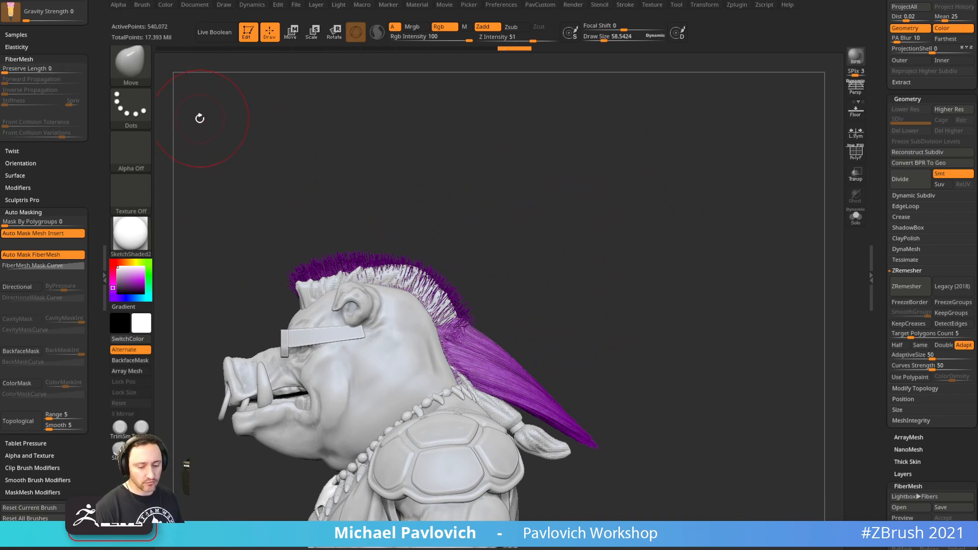
key("b")
key("g")
left_click(232, 267)
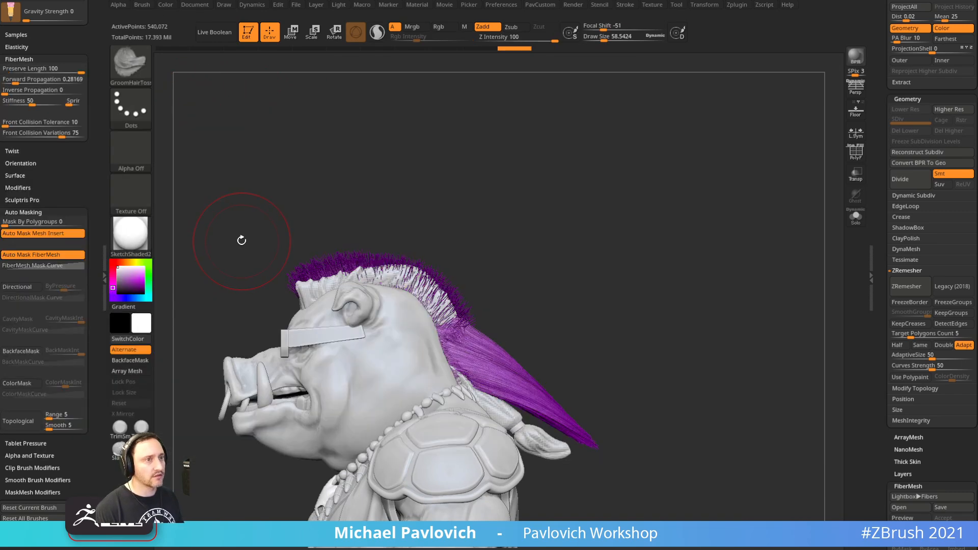
key("b")
key("m")
key("v")
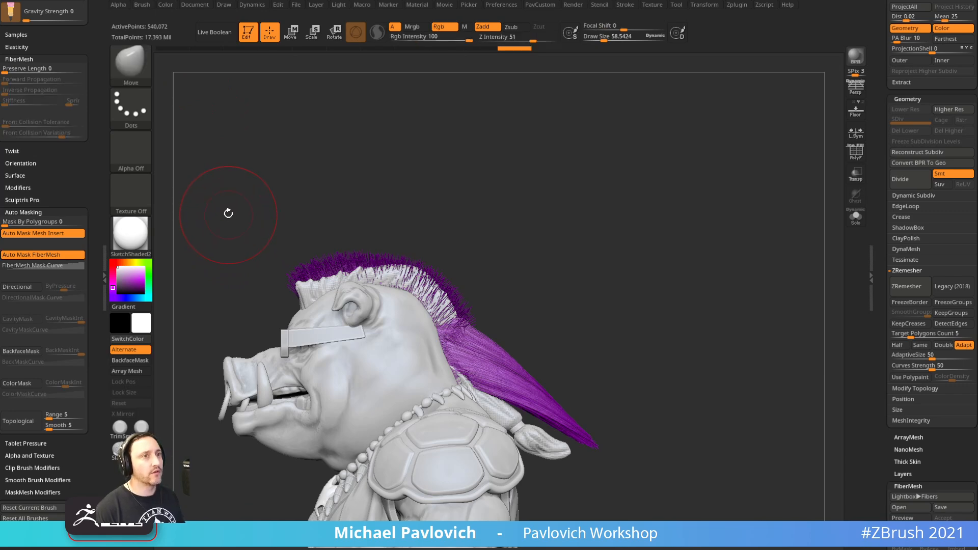
left_click_drag(78, 65, 95, 66)
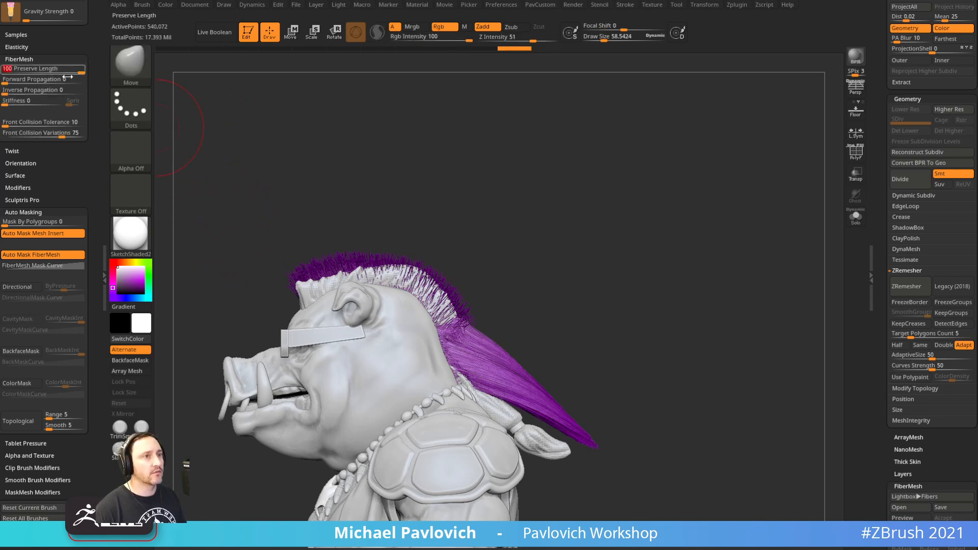
Pull the ponytail fibers outward, then push them down and inward from the opposite side
left_click_drag(542, 295, 518, 244, "alt")
key("s")
left_click_drag(487, 277, 493, 279)
left_click_drag(453, 301, 540, 323)
left_click_drag(458, 325, 514, 362)
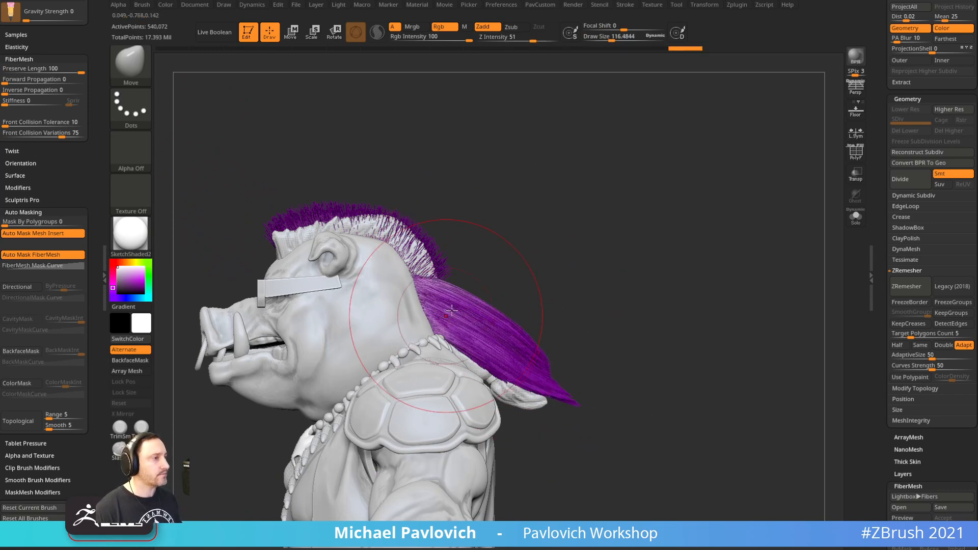
mouse_move(635, 283)
left_mouse_down()
mouse_move(542, 277)
mouse_move(525, 285)
left_mouse_up()
key("s")
left_click_drag(449, 312, 403, 332)
mouse_move(355, 376)
left_mouse_down()
mouse_move(358, 391)
mouse_move(397, 355)
mouse_move(466, 332)
left_mouse_up()
key("s")
mouse_move(421, 302)
left_mouse_down()
mouse_move(429, 284)
mouse_move(419, 305)
left_mouse_up()
key("s")
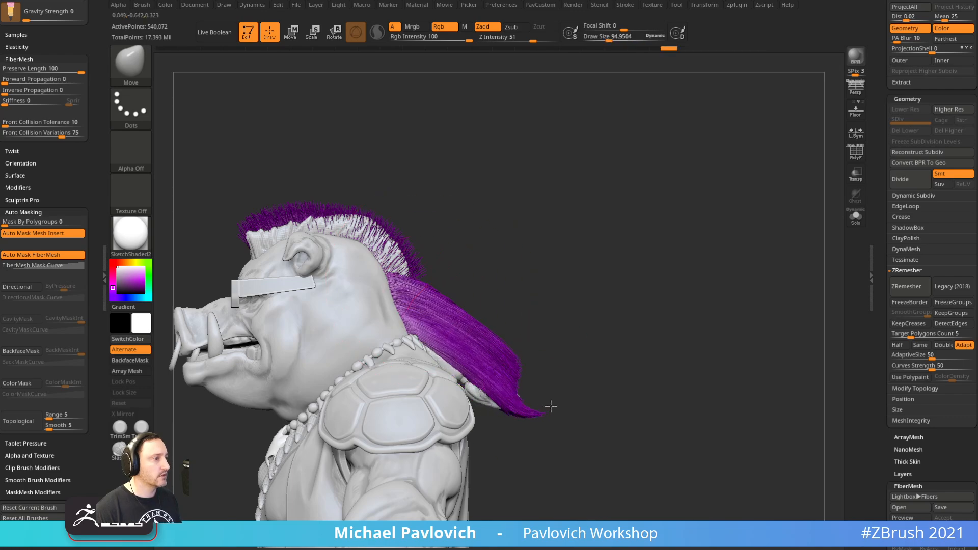
left_click_drag(550, 357, 619, 251)
Solo the ponytail, undo strokes back to a slimmer shape, then exit Solo
left_click(858, 221)
mouse_move(700, 263)
left_mouse_down()
mouse_move(710, 282)
mouse_move(682, 294)
mouse_move(696, 319)
left_mouse_up()
key("ctrl")
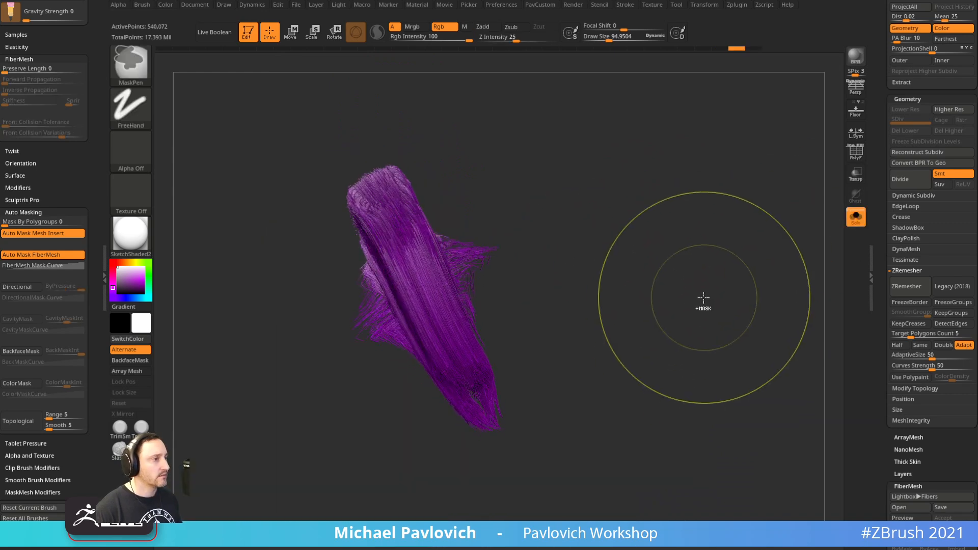
key("ctrl+z")
key("ctrl+z")
key("ctrl+z")
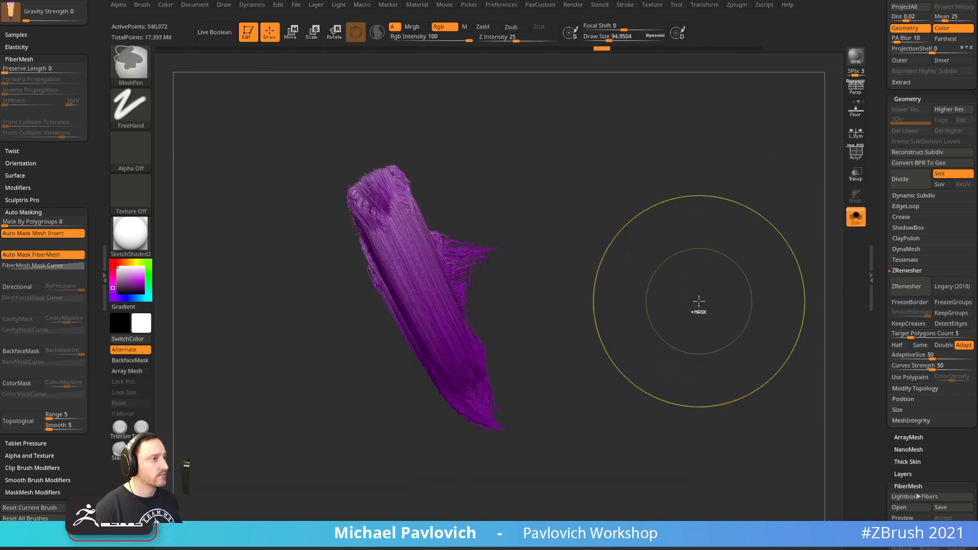
key("ctrl+z")
key("ctrl+z")
key("ctrl+z")
key("ctrl+z")
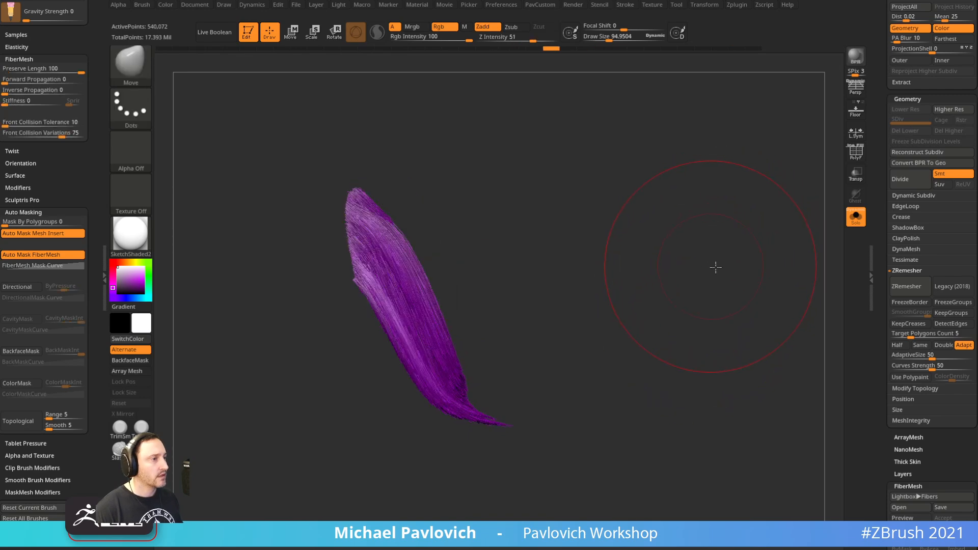
left_click(856, 217)
Isolate the ponytail fibers briefly, then show the body again
left_click_drag(880, 222, 879, 286)
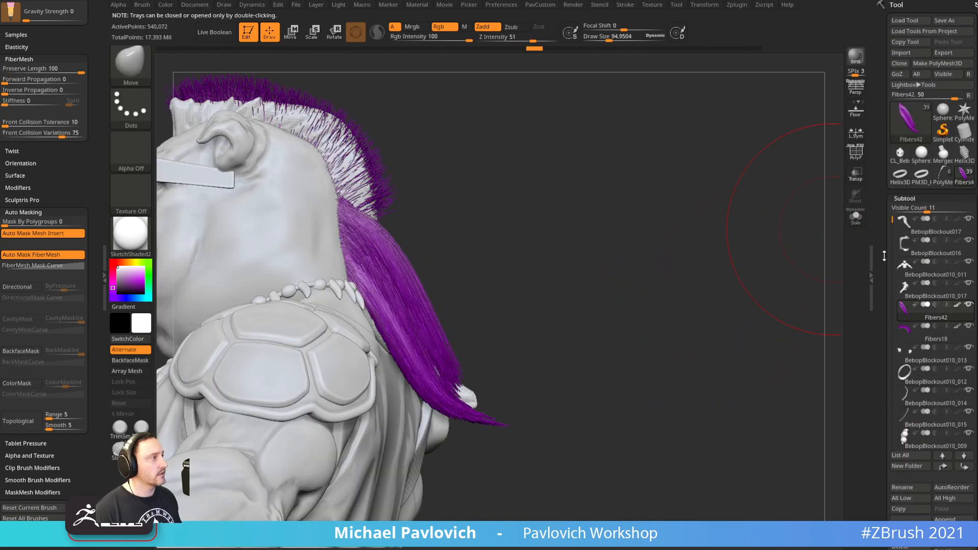
left_click(966, 306, "shift")
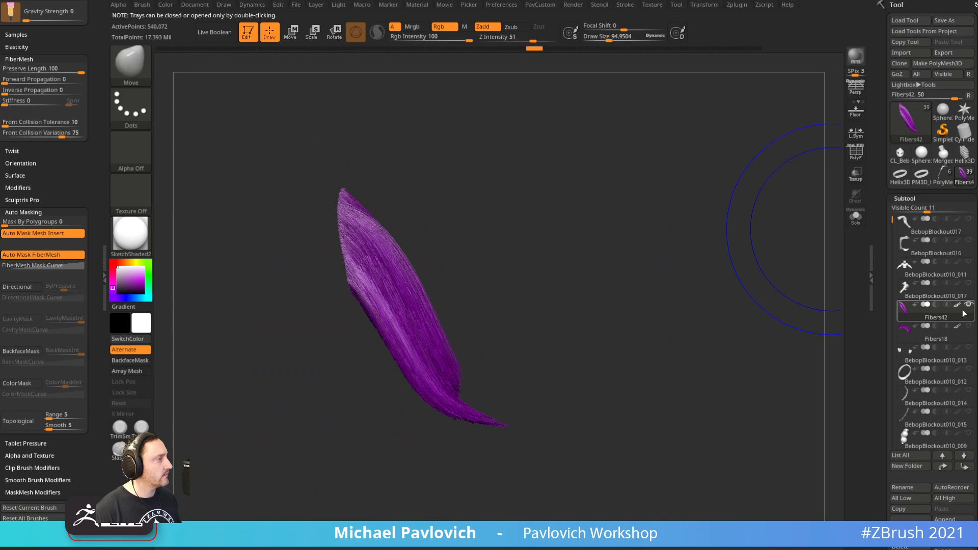
left_click(969, 284)
left_click_drag(698, 239, 531, 268)
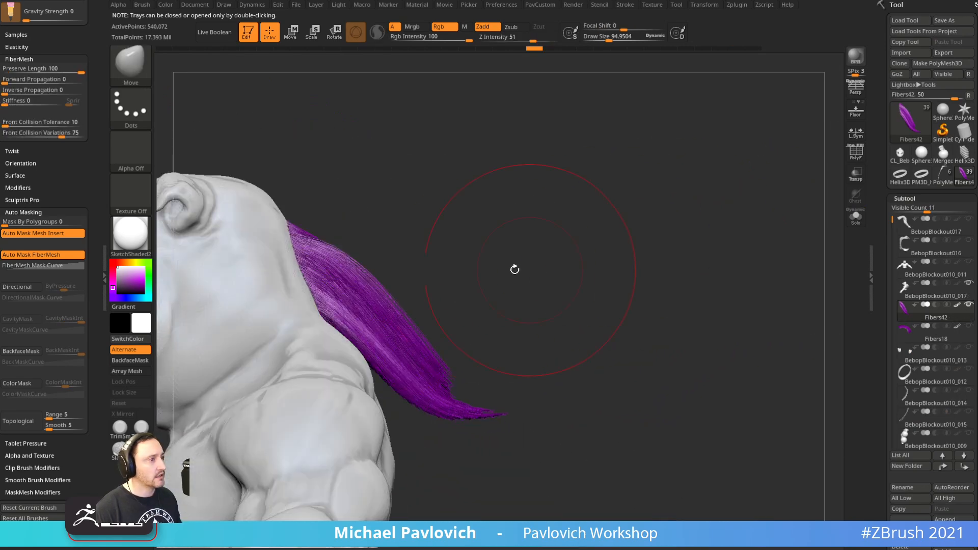
Nudge the ponytail fibers near the neck and reshape the ponytail tip
left_click_drag(342, 320, 331, 326)
mouse_move(498, 323)
left_mouse_down()
mouse_move(399, 323)
mouse_move(401, 301)
left_mouse_up()
mouse_move(342, 306)
left_mouse_down()
mouse_move(329, 311)
mouse_move(379, 323)
left_mouse_up()
mouse_move(439, 380)
left_mouse_down()
mouse_move(463, 390)
mouse_move(472, 417)
left_mouse_up()
mouse_move(596, 326)
left_mouse_down()
mouse_move(483, 310)
mouse_move(438, 316)
left_mouse_up()
left_click_drag(484, 355, 491, 390)
mouse_move(514, 341)
left_mouse_down()
mouse_move(520, 363)
mouse_move(534, 346)
left_mouse_up()
With a larger Move brush, pull the ponytail downward and reshape its tail
key("s")
left_click_drag(550, 289, 509, 434)
left_click_drag(436, 395, 426, 433)
mouse_move(474, 326)
left_mouse_down()
mouse_move(402, 356)
mouse_move(316, 331)
left_mouse_up()
left_click_drag(498, 350, 504, 393)
left_click_drag(433, 403, 407, 415)
left_click_drag(453, 439, 455, 447)
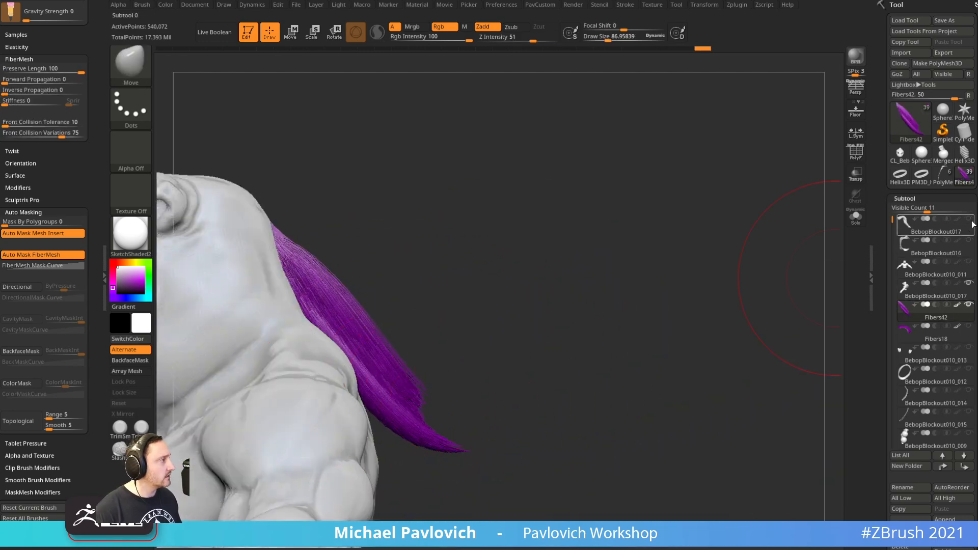
Smooth the ponytail strands from the side and push the tip up and outward
mouse_move(727, 316)
left_mouse_down()
mouse_move(688, 319)
mouse_move(715, 315)
left_mouse_up()
left_click_drag(672, 286, 601, 286)
left_click_drag(428, 316, 437, 343)
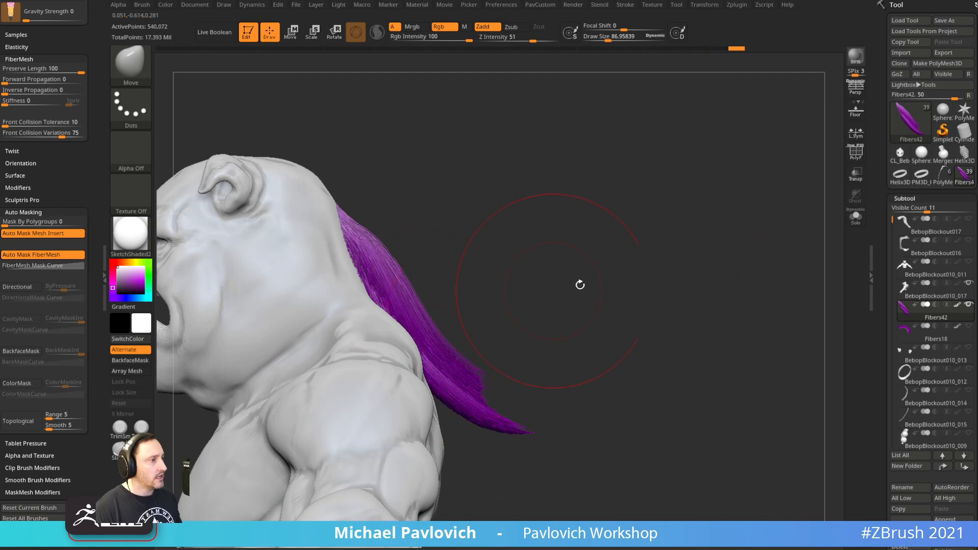
left_click_drag(545, 290, 526, 311)
mouse_move(438, 336)
left_mouse_down("shift")
mouse_move(452, 325)
mouse_move(473, 372)
left_mouse_up("shift")
mouse_move(459, 197)
left_mouse_down()
mouse_move(360, 218)
mouse_move(375, 266)
mouse_move(436, 326)
left_mouse_up()
left_click_drag(601, 244, 535, 255)
left_click_drag(438, 260, 489, 356, "shift")
left_click_drag(555, 288, 473, 300)
left_click_drag(348, 336, 527, 329)
key("s")
mouse_move(568, 393)
left_mouse_down()
mouse_move(586, 380)
mouse_move(568, 370)
left_mouse_up()
With Pinch at Preserve Length 100, pinch and smooth the ponytail into a tight strand
key("b")
key("p")
key("i")
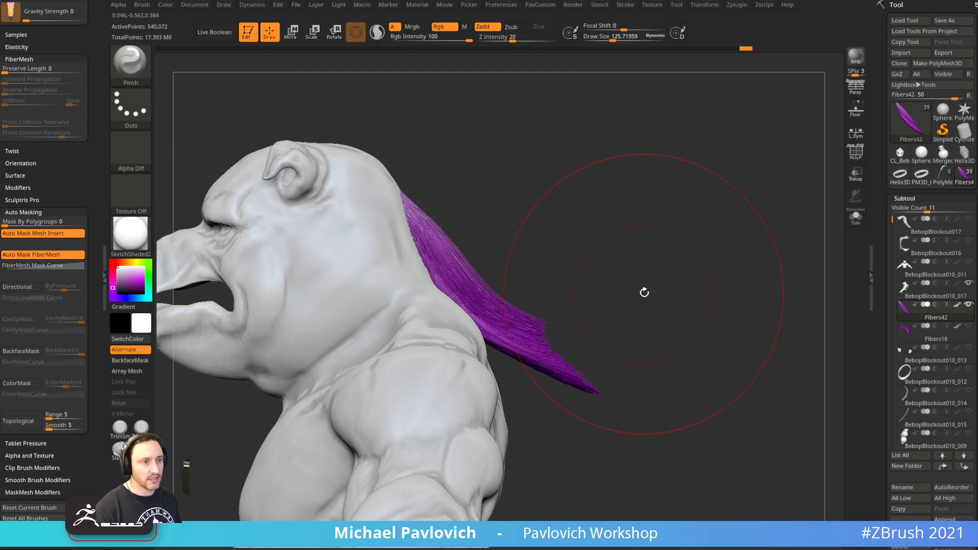
left_click_drag(642, 290, 586, 286)
left_click_drag(72, 68, 85, 69)
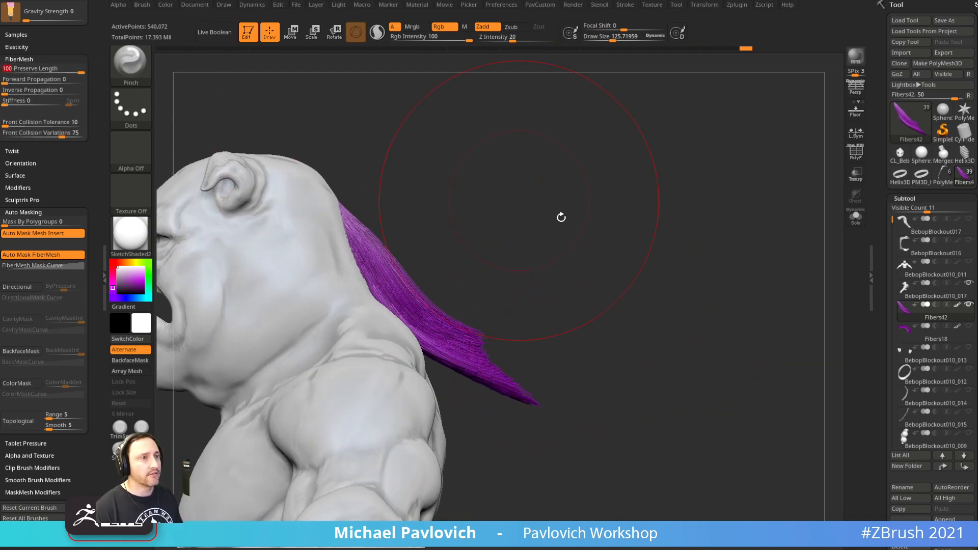
left_click_drag(531, 202, 634, 393)
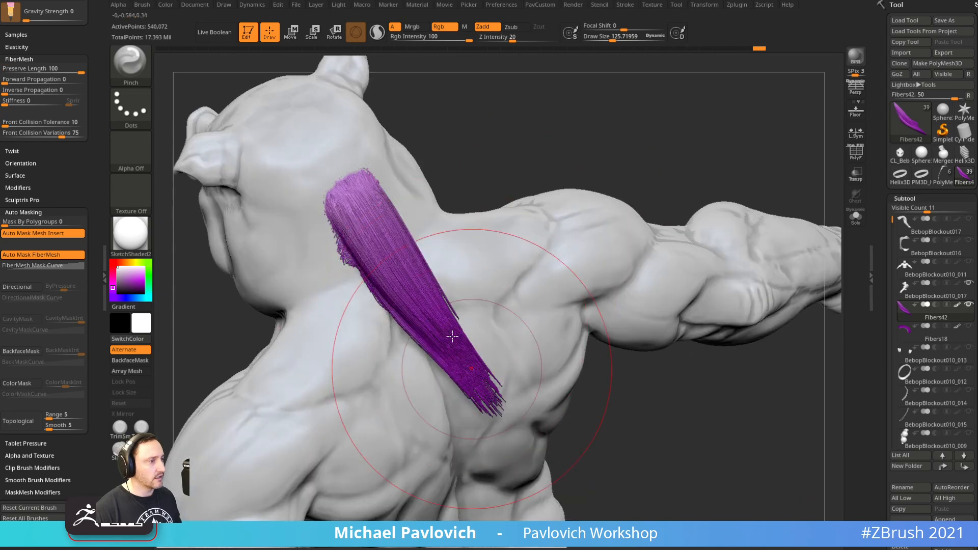
key("shift")
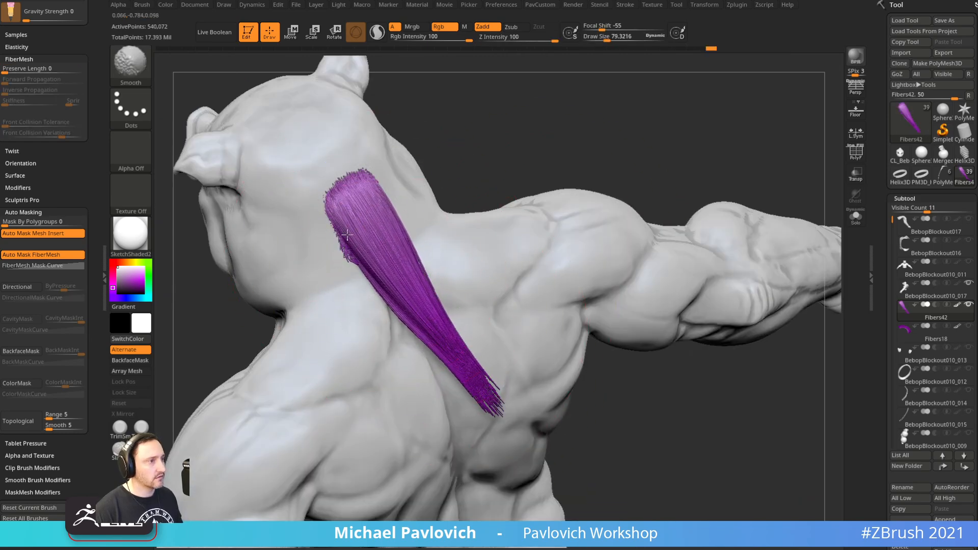
mouse_move(586, 112)
left_mouse_down()
mouse_move(622, 78)
mouse_move(604, 147)
mouse_move(545, 234)
left_mouse_up()
mouse_move(362, 332)
left_mouse_down("shift")
mouse_move(341, 359)
mouse_move(347, 348)
left_mouse_up("shift")
left_click_drag(353, 318, 312, 392)
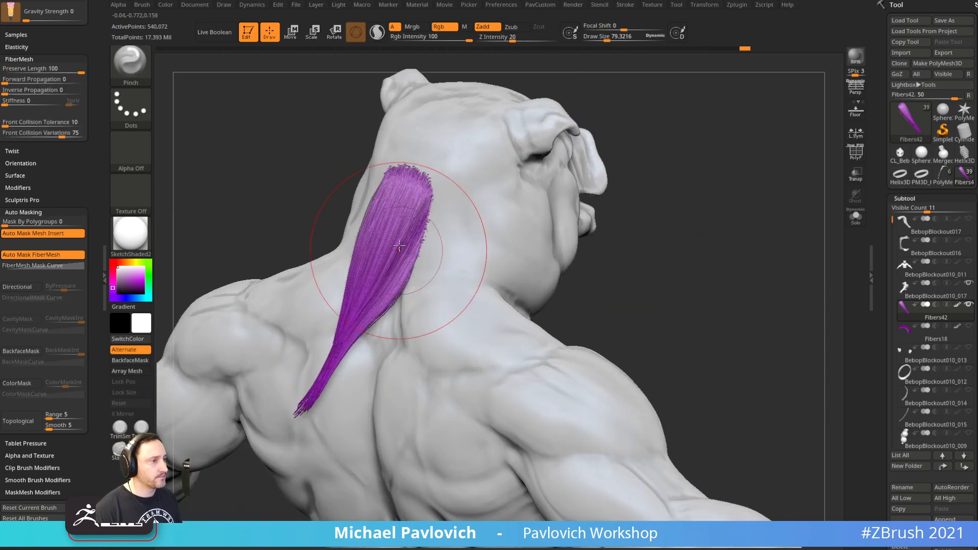
mouse_move(601, 250)
left_mouse_down()
mouse_move(699, 223)
mouse_move(557, 223)
mouse_move(463, 291)
mouse_move(522, 268)
mouse_move(487, 309)
left_mouse_up()
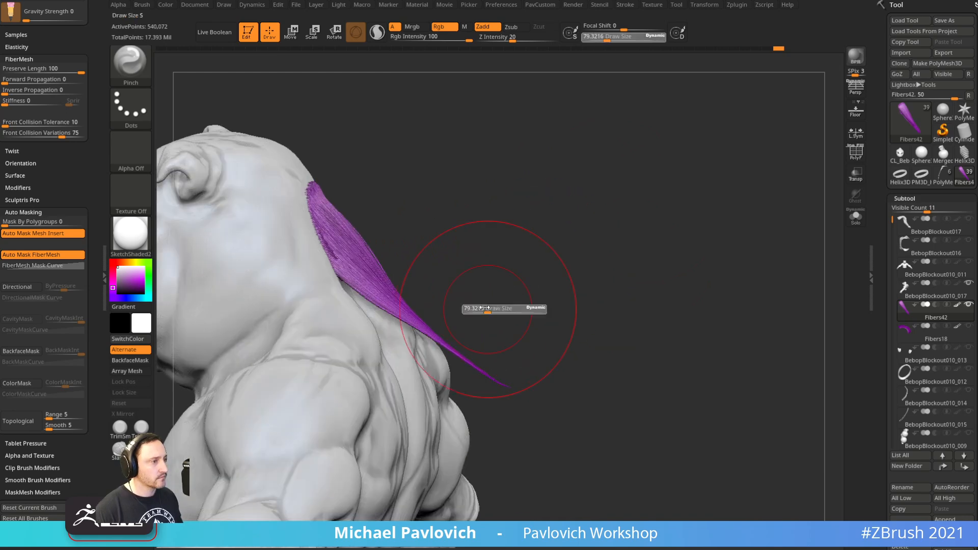
Groom the purple ponytail fibers along the neck with GroomHairToss
key("b")
key("m")
key("v")
key("b")
key("g")
key("e")
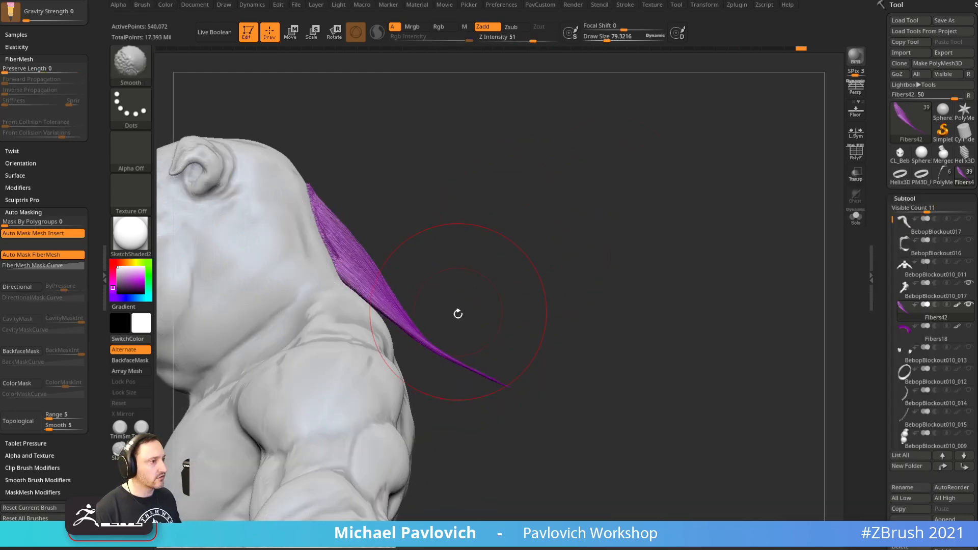
key("b")
key("g")
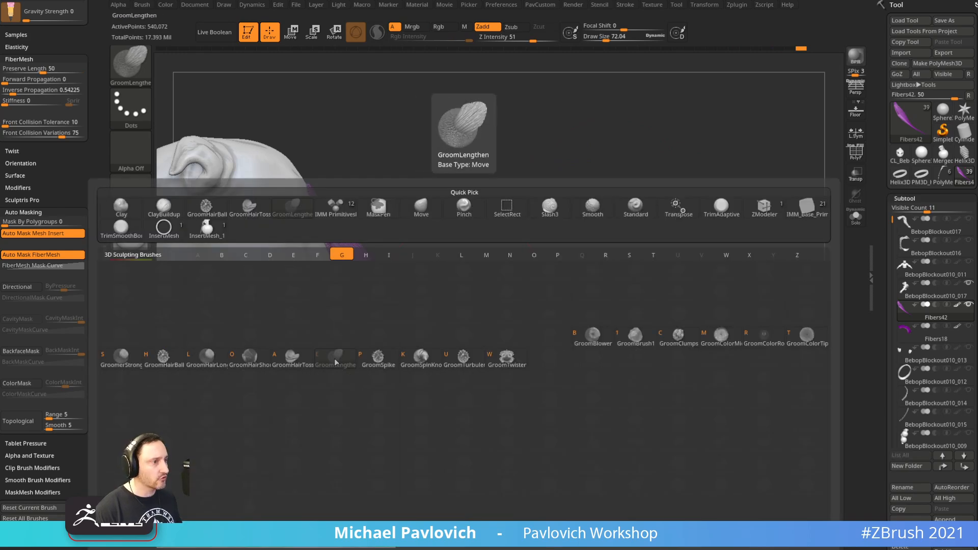
key("t")
left_click_drag(567, 345, 502, 331)
left_click_drag(397, 300, 471, 365)
mouse_move(601, 316)
left_mouse_down("shift")
mouse_move(583, 274)
mouse_move(535, 284)
left_mouse_up("shift")
left_click_drag(388, 309, 354, 331)
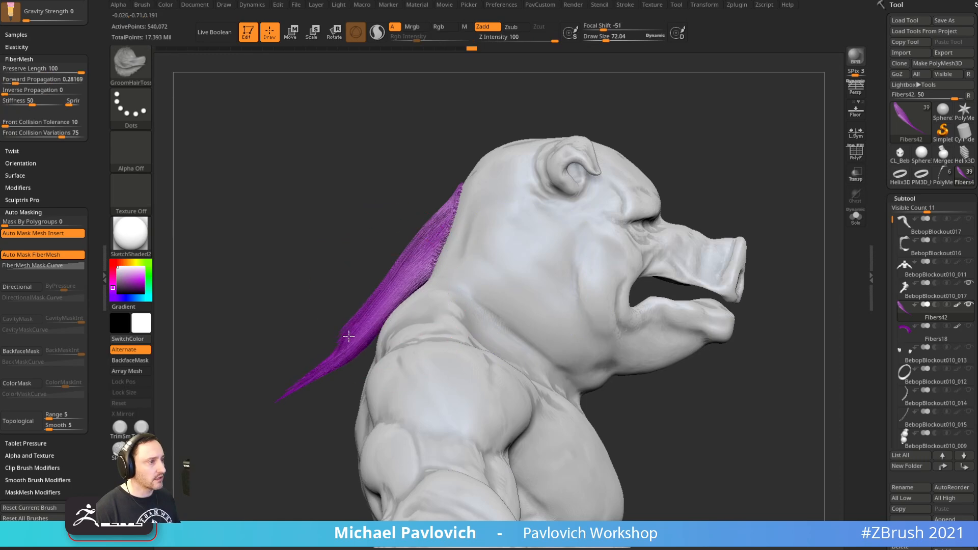
left_click_drag(279, 329, 417, 313)
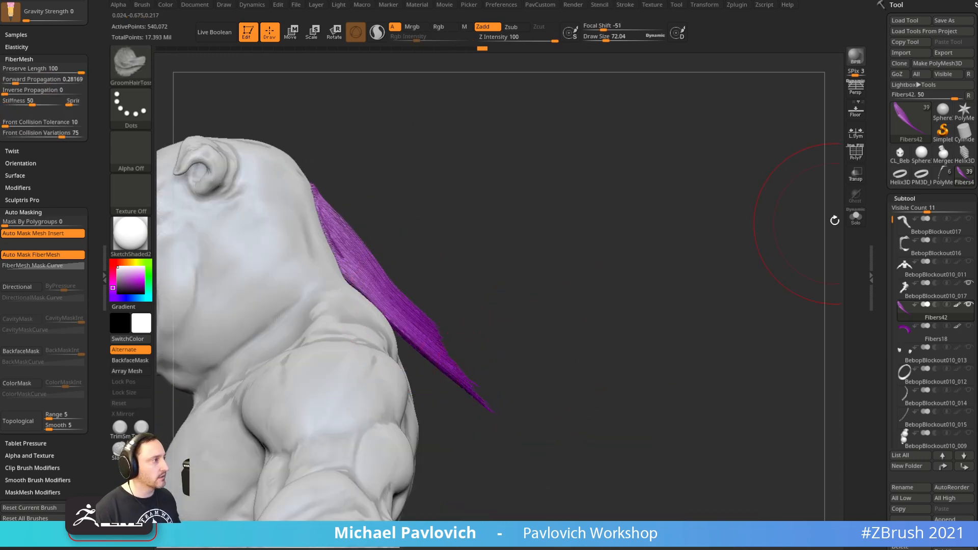
With a smaller brush, smooth the ponytail's edges and strands from behind and the side
left_click(856, 216)
left_click(856, 217)
mouse_move(692, 233)
left_mouse_down()
mouse_move(718, 231)
mouse_move(650, 212)
mouse_move(707, 232)
mouse_move(649, 244)
left_mouse_up()
key("s")
left_click_drag(433, 243, 430, 243)
mouse_move(407, 242)
left_mouse_down("shift")
mouse_move(411, 264)
mouse_move(452, 229)
left_mouse_up("shift")
mouse_move(575, 221)
left_mouse_down()
mouse_move(485, 224)
mouse_move(461, 266)
left_mouse_up()
left_click_drag(460, 366, 461, 375, "shift")
left_click_drag(631, 170, 719, 161)
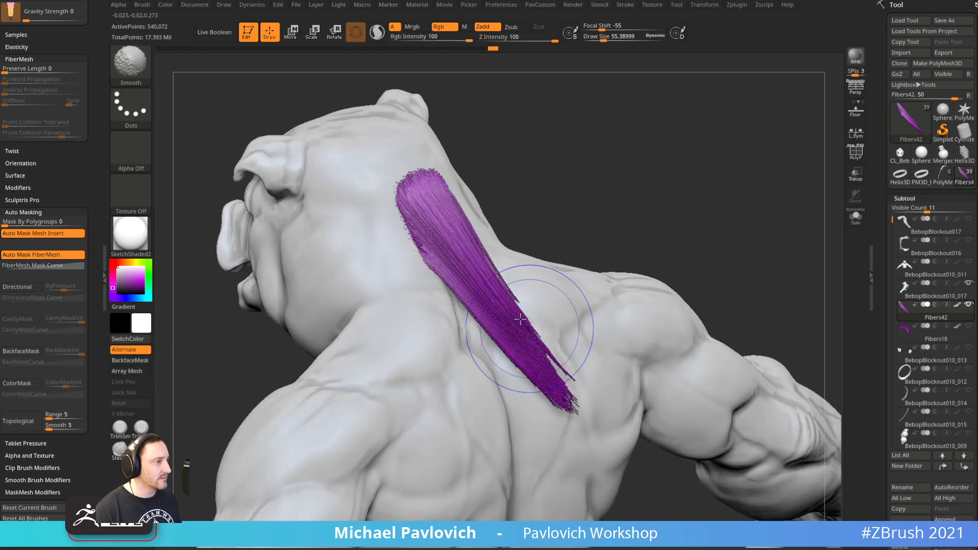
left_click_drag(541, 337, 560, 362, "shift")
left_click_drag(601, 204, 673, 207)
mouse_move(632, 252)
left_mouse_down("alt")
mouse_move(583, 258)
mouse_move(589, 274)
left_mouse_up("alt")
Pull the fiber strands right and down with the Move brush (BMV)
key("b")
key("m")
key("v")
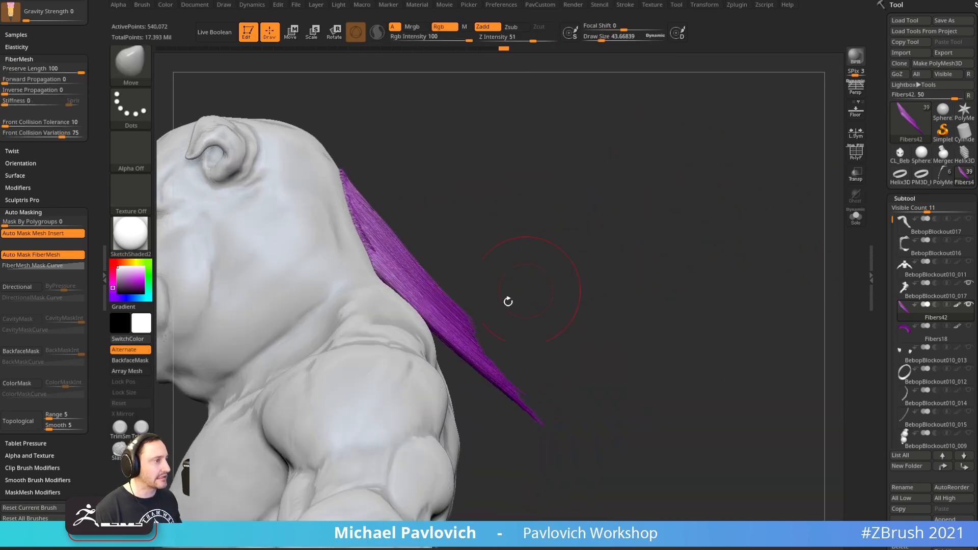
mouse_move(417, 289)
left_mouse_down()
mouse_move(540, 392)
mouse_move(595, 370)
left_mouse_up()
Set Preserve Length to 100 so the fibers keep their full length
left_click(63, 72)
left_click_drag(79, 67, 98, 70)
key("s")
left_click(551, 382)
Reshape the purple fibers down the neck and show the mohawk mesh again
left_click_drag(537, 401, 547, 408)
left_click_drag(473, 317, 515, 321)
left_click_drag(443, 298, 586, 406)
key("s")
left_click(555, 338)
left_click_drag(532, 382, 587, 406)
mouse_move(611, 362)
left_mouse_down()
mouse_move(498, 408)
mouse_move(583, 319)
mouse_move(570, 297)
mouse_move(533, 354)
left_mouse_up()
key("s")
left_click(549, 337)
left_click_drag(459, 345, 588, 304, "shift")
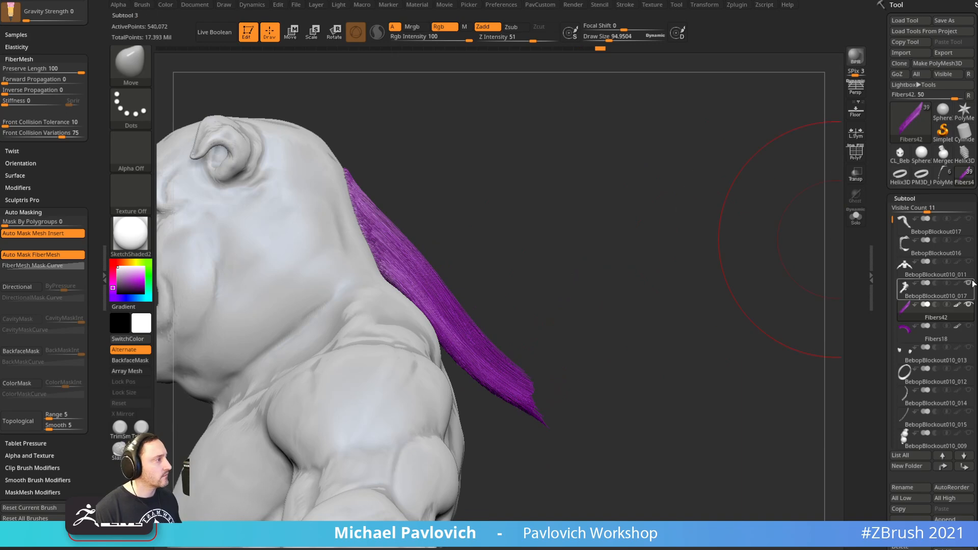
left_click(971, 219)
mouse_move(521, 374)
left_mouse_down()
mouse_move(532, 365)
mouse_move(552, 376)
mouse_move(545, 396)
mouse_move(569, 375)
left_mouse_up()
key("s")
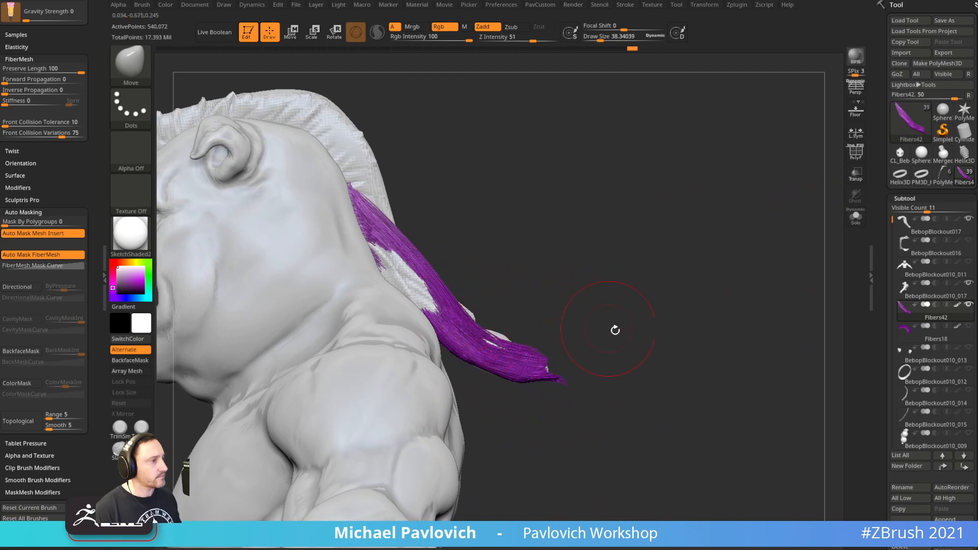
Solo the fibers and clump the strand tip with GroomSpike at lower strength
left_click_drag(649, 295, 820, 216)
left_click(856, 217)
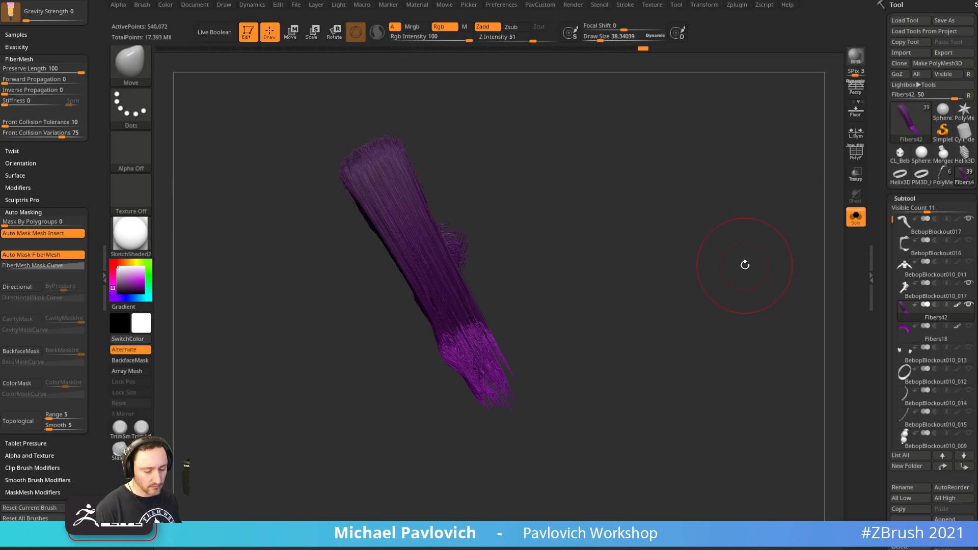
key("b")
key("g")
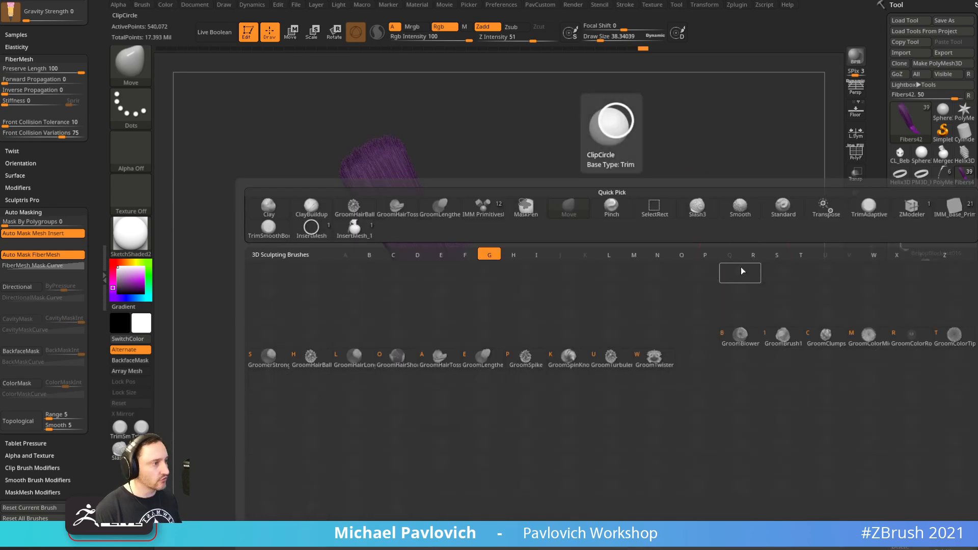
left_click(529, 357)
left_click_drag(469, 343, 541, 389)
left_click_drag(475, 346, 460, 338)
key("ctrl+z")
left_click_drag(503, 41, 501, 40)
left_click_drag(462, 355, 473, 354)
Pull the isolated fiber bundle into shape with a larger Move brush
mouse_move(599, 375)
left_mouse_down()
mouse_move(611, 290)
mouse_move(480, 350)
mouse_move(535, 255)
mouse_move(450, 372)
left_mouse_up()
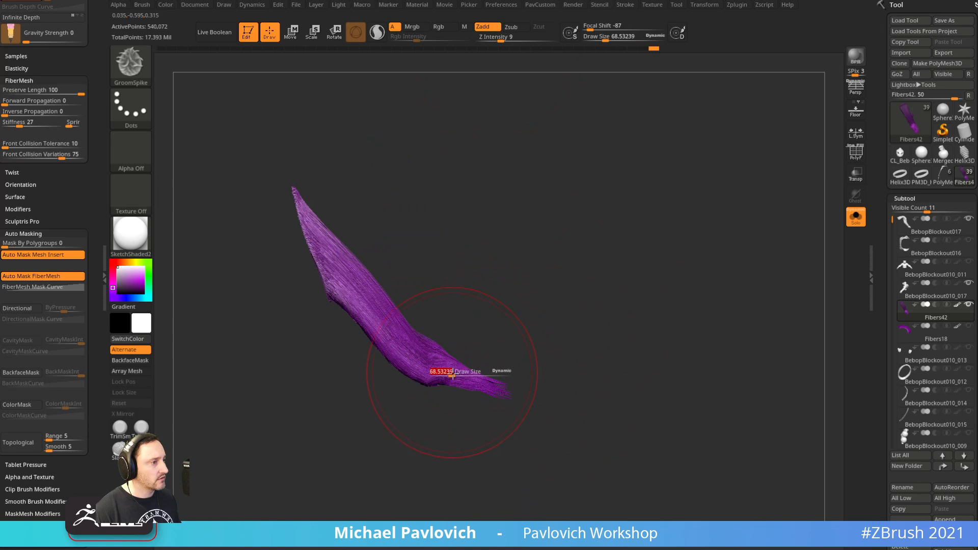
left_click_drag(566, 379, 476, 371)
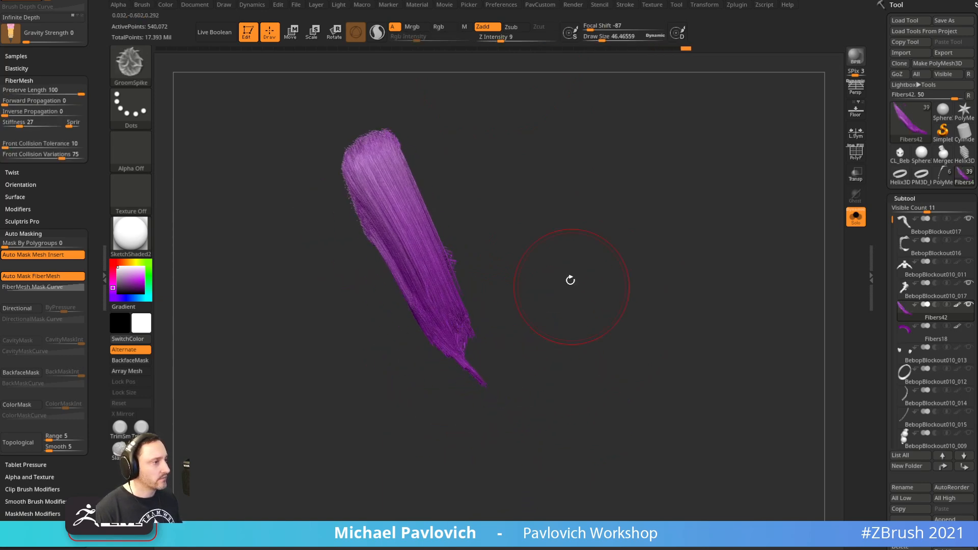
left_click_drag(574, 291, 539, 350)
key("b")
key("m")
key("v")
key("s")
left_click(521, 351)
left_click_drag(453, 343, 471, 340)
mouse_move(535, 351)
left_mouse_down()
mouse_move(546, 340)
mouse_move(518, 249)
mouse_move(464, 261)
left_mouse_up()
key("shift")
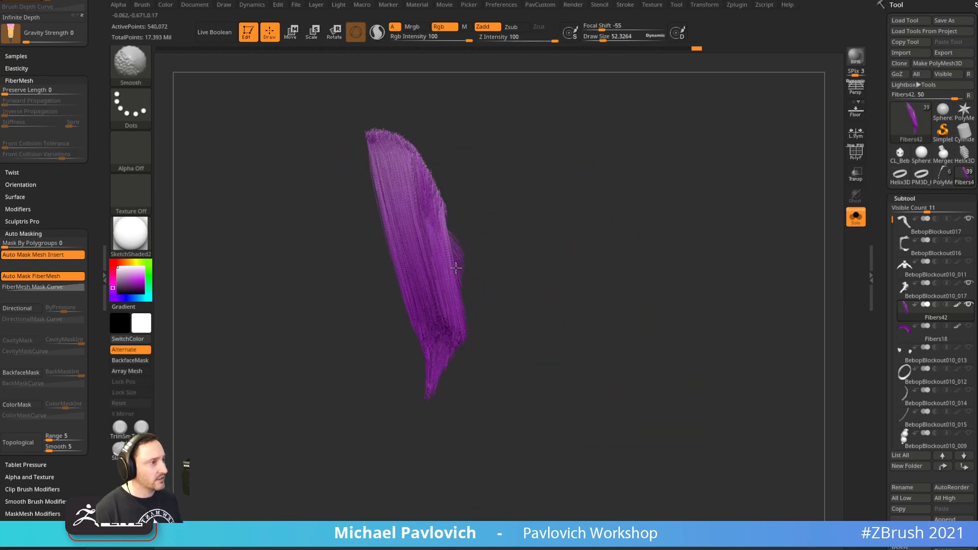
Turn Solo off and select BebopBlockout017 as the active subtool
left_click(856, 217)
mouse_move(701, 216)
right_mouse_down()
mouse_move(745, 109)
mouse_move(481, 192)
right_mouse_up()
left_click(404, 192, "alt")
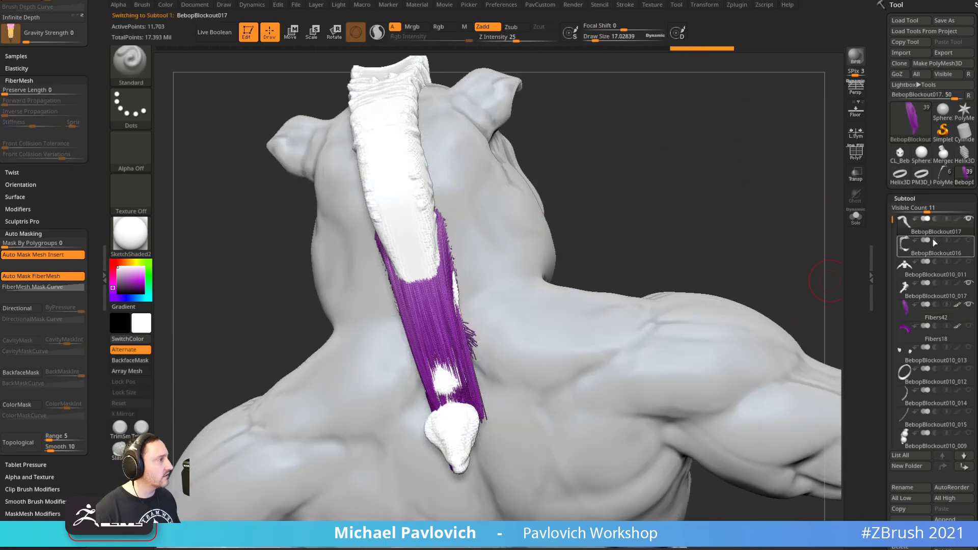
Select the body and smooth the surface near the ponytail fibers
left_click(502, 259, "alt")
right_click_drag(713, 165, 550, 209)
key("s")
mouse_move(459, 300)
left_mouse_down()
mouse_move(468, 302)
mouse_move(467, 289)
left_mouse_up()
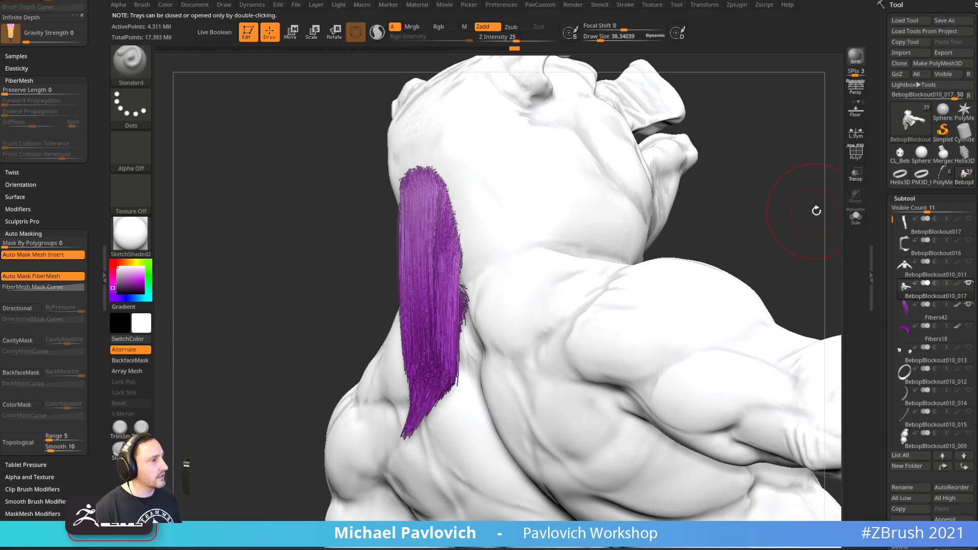
left_click(856, 217)
right_click_drag(836, 210, 780, 217)
left_click(856, 217)
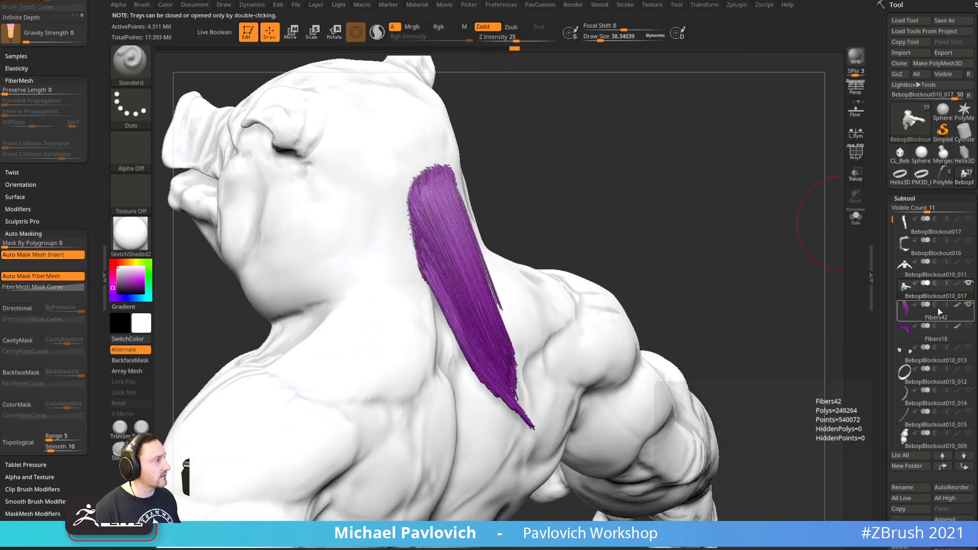
Select the Fibers42 subtool, solo it, and orbit to inspect the strand
left_click(493, 282, "alt")
left_click(855, 217)
mouse_move(731, 260)
right_mouse_down()
mouse_move(742, 238)
mouse_move(659, 250)
right_mouse_up()
mouse_move(544, 329)
right_mouse_down()
mouse_move(528, 327)
mouse_move(548, 306)
mouse_move(534, 326)
right_mouse_up()
right_click_drag(506, 368, 588, 357)
Groom the lower fibers inward into a pointed tip with GroomHairToss
key("b")
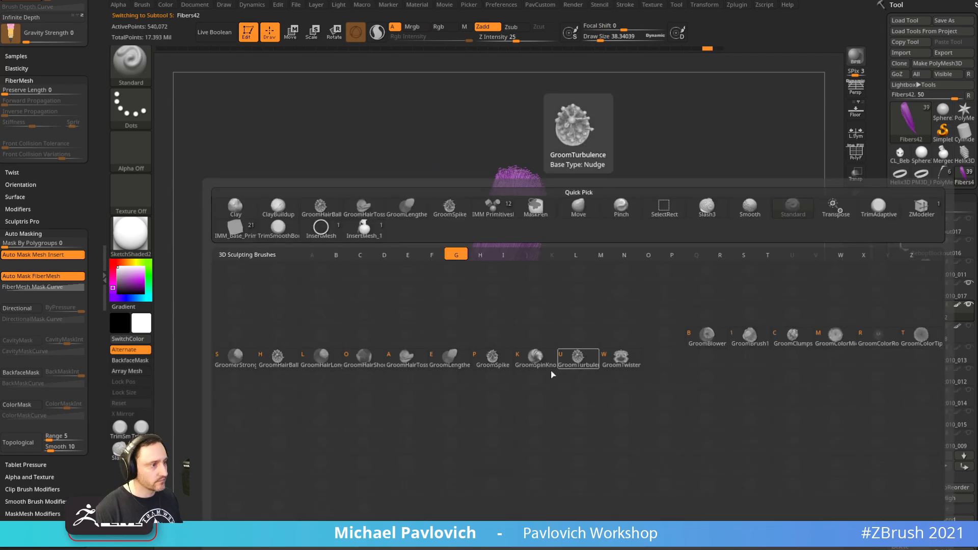
left_click(404, 355)
left_click_drag(489, 376, 442, 427)
right_click_drag(555, 374, 501, 388)
left_click_drag(476, 346, 467, 455)
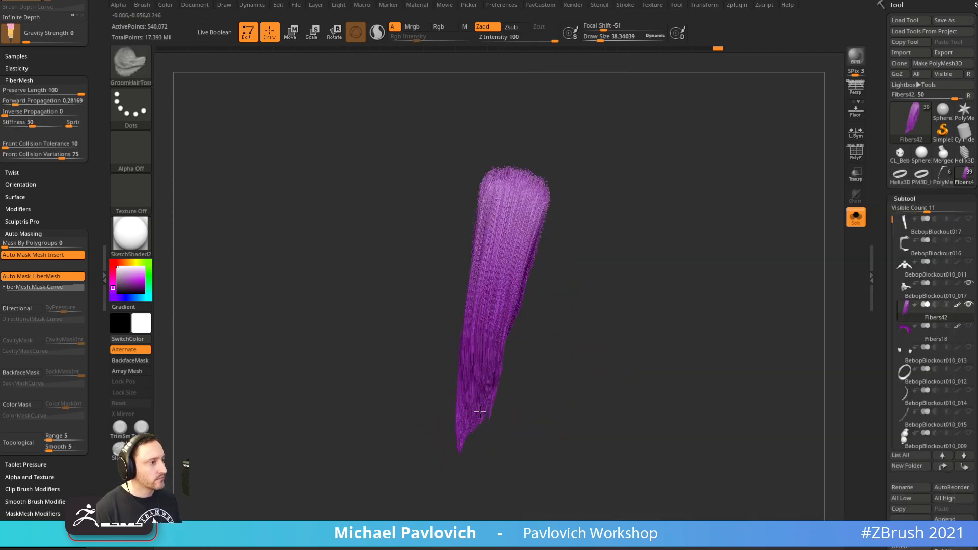
left_click_drag(487, 346, 478, 354)
With the whole character shown, push the fibers' outer edge inward using Move
left_click_drag(696, 240, 816, 266)
left_click(857, 218)
left_click_drag(659, 284, 554, 279)
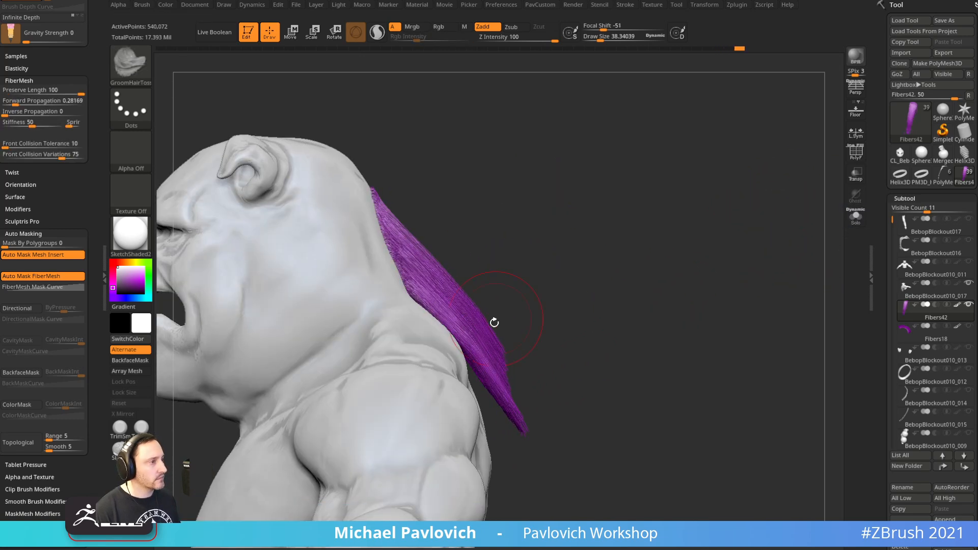
key("b")
key("m")
key("v")
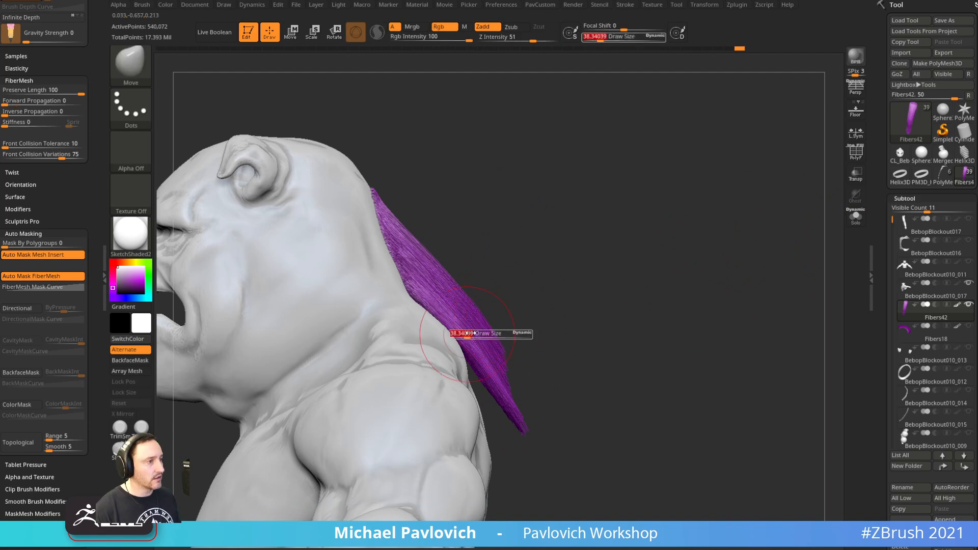
left_click_drag(486, 326, 467, 350)
left_click(535, 327)
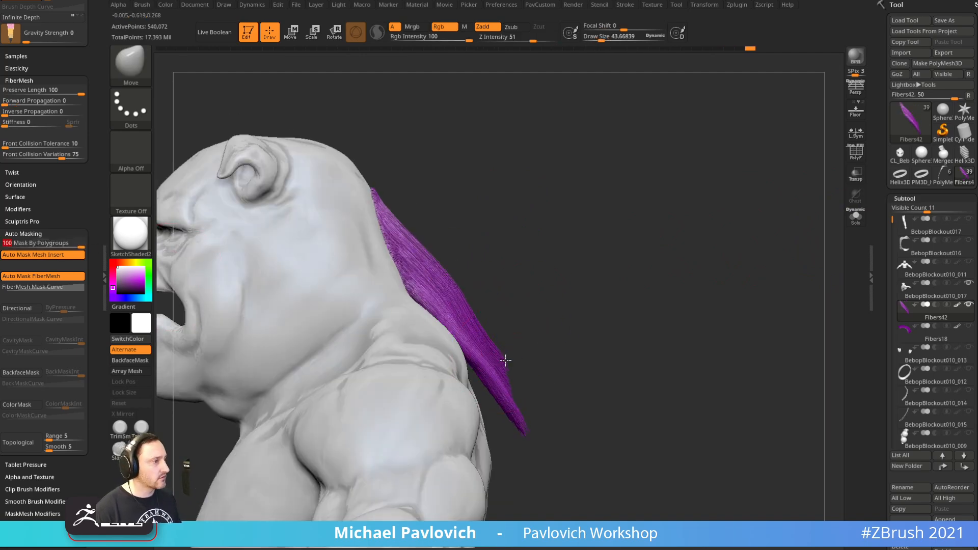
Reset polygroup masking to 0, lower Preserve Length, and push the lower fibers right
left_click_drag(56, 244, 2, 245)
left_click_drag(66, 90, 44, 89)
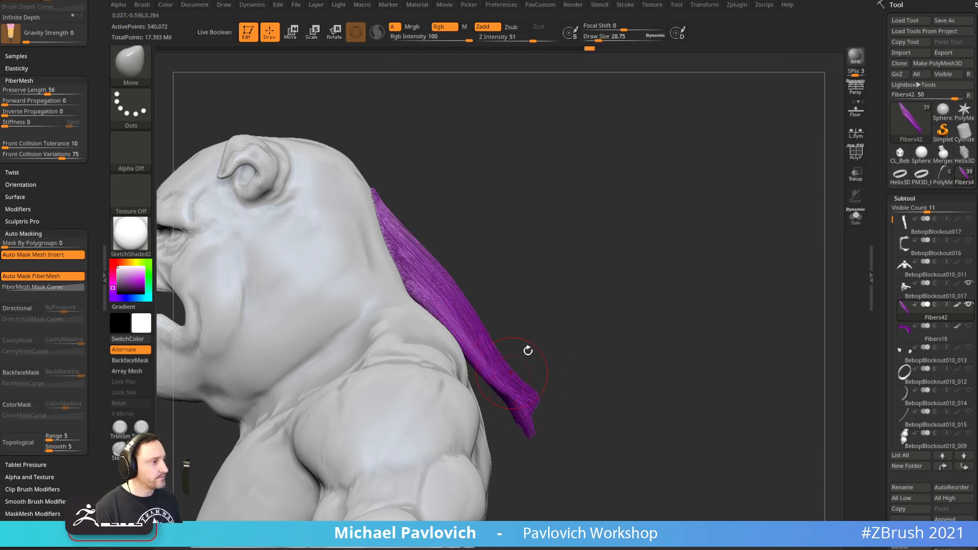
left_click_drag(601, 331, 515, 400)
left_click_drag(668, 156, 631, 187)
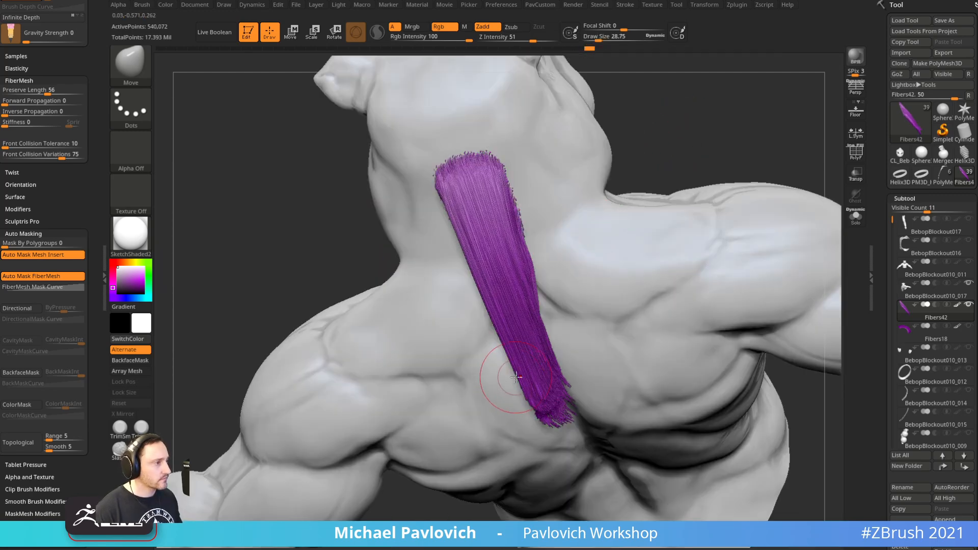
left_click_drag(523, 369, 549, 356)
left_click_drag(701, 145, 729, 175)
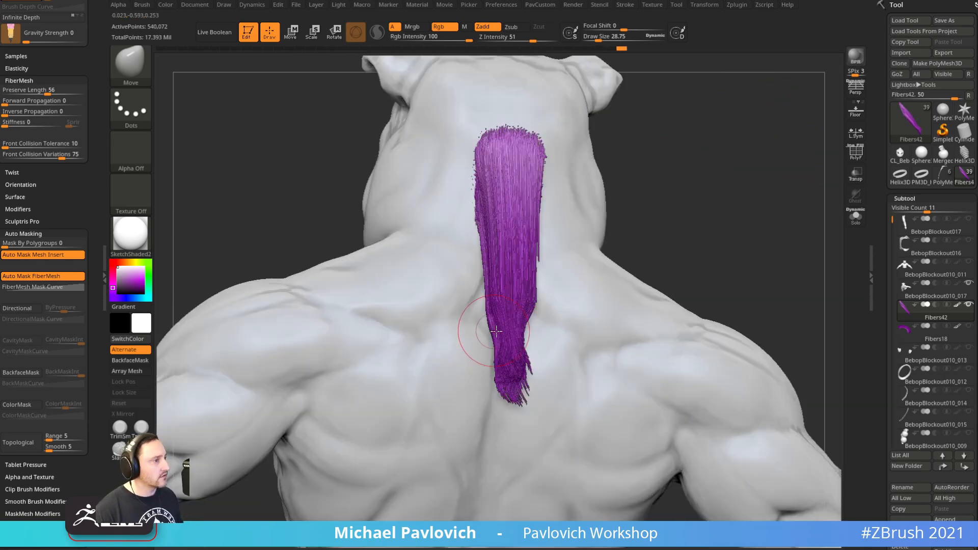
left_click_drag(622, 240, 700, 199)
left_click_drag(637, 236, 718, 232)
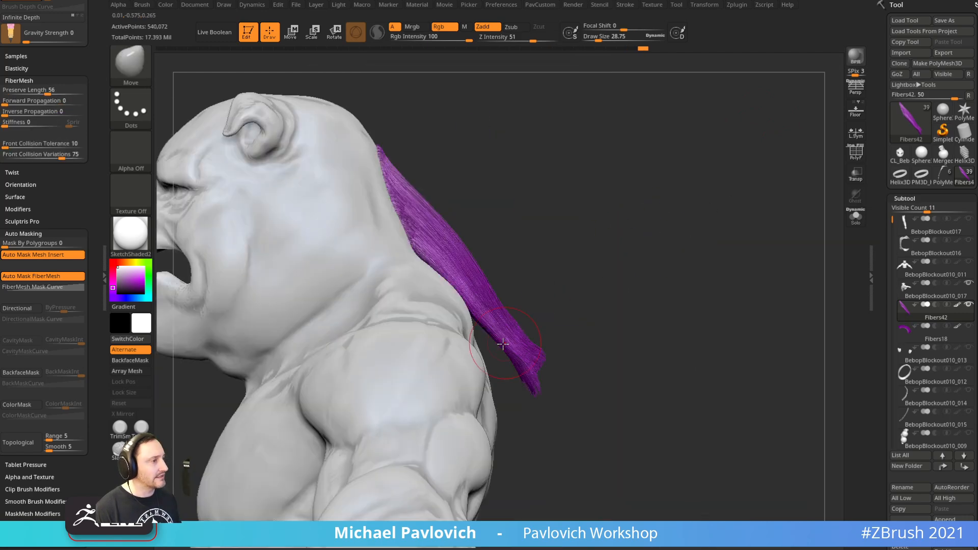
Scroll the Tool palette down to the FiberMesh Modifiers settings
left_click_drag(874, 370, 871, 117)
left_click_drag(873, 347, 868, 107)
left_click_drag(872, 306, 874, 130)
key("shift")
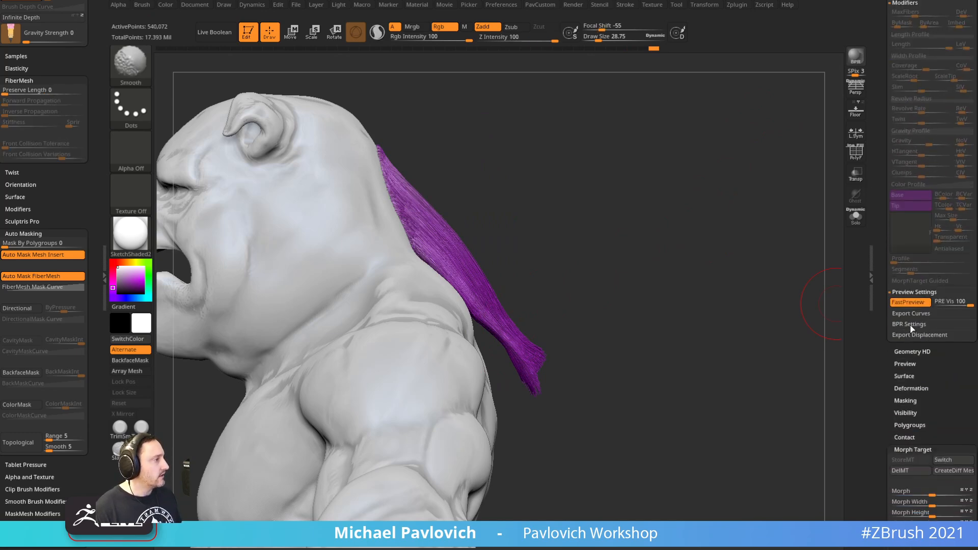
Expand BPR Settings and bulge the ponytail fibers outward along the neck from the back
left_click(912, 329)
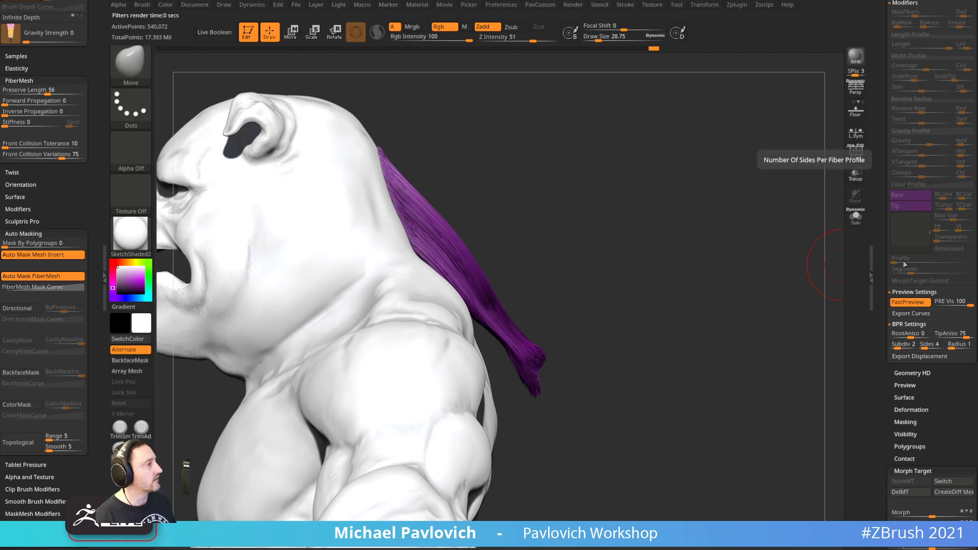
mouse_move(826, 278)
left_mouse_down()
mouse_move(670, 227)
mouse_move(768, 219)
mouse_move(734, 207)
mouse_move(781, 186)
mouse_move(505, 224)
left_mouse_up()
key("s")
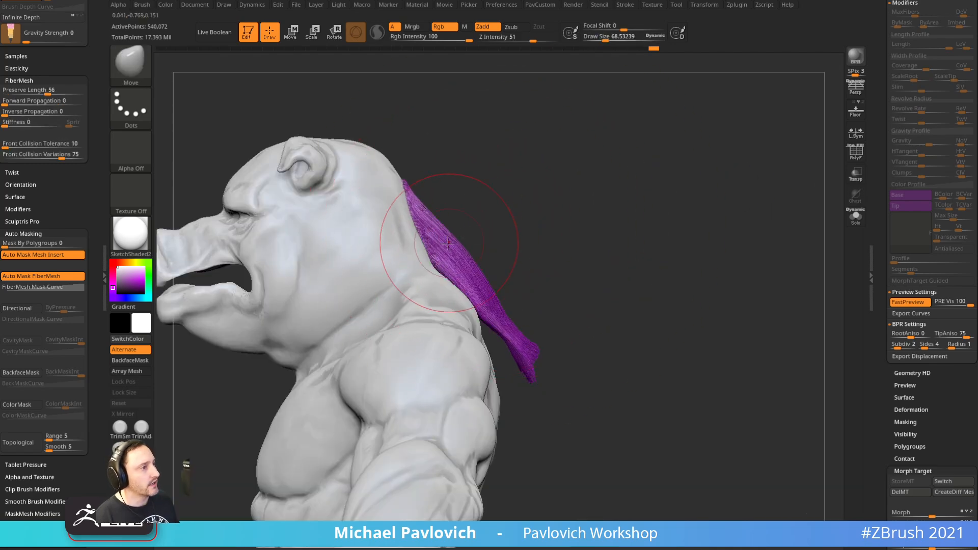
left_click_drag(483, 286, 509, 308)
key("s")
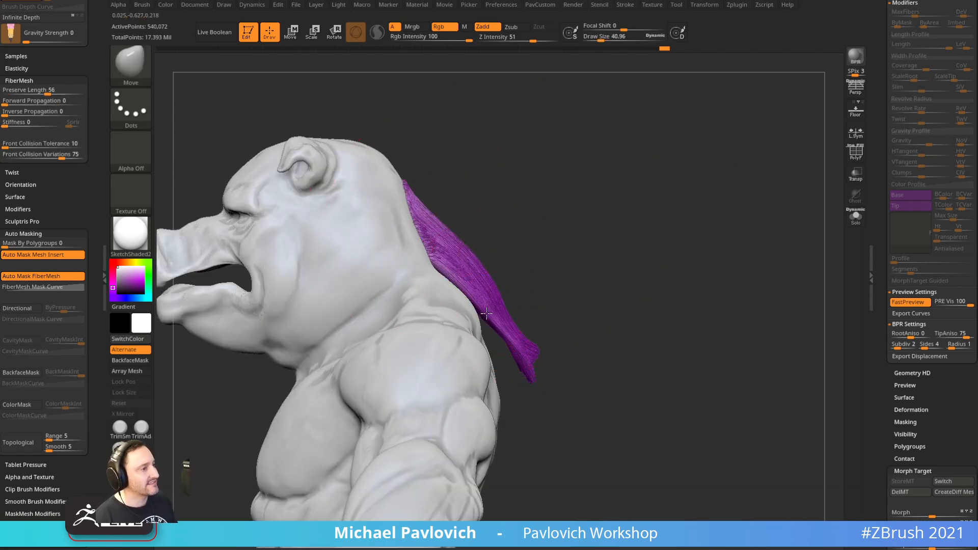
mouse_move(535, 381)
left_mouse_down()
mouse_move(566, 343)
mouse_move(573, 306)
left_mouse_up()
Switch to the Inflate brush at size about 75 and thicken the ponytail tip
key("b")
key("i")
key("n")
left_click_drag(749, 228, 577, 346)
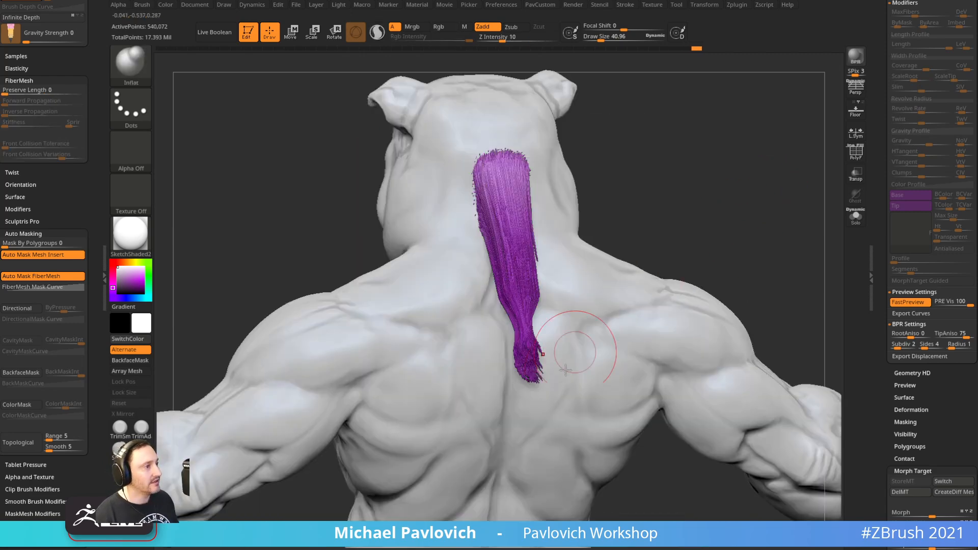
left_click_drag(706, 240, 686, 217, "alt")
key("s")
left_click_drag(495, 384, 499, 384)
mouse_move(497, 374)
left_mouse_down()
mouse_move(503, 365)
mouse_move(485, 335)
left_mouse_up()
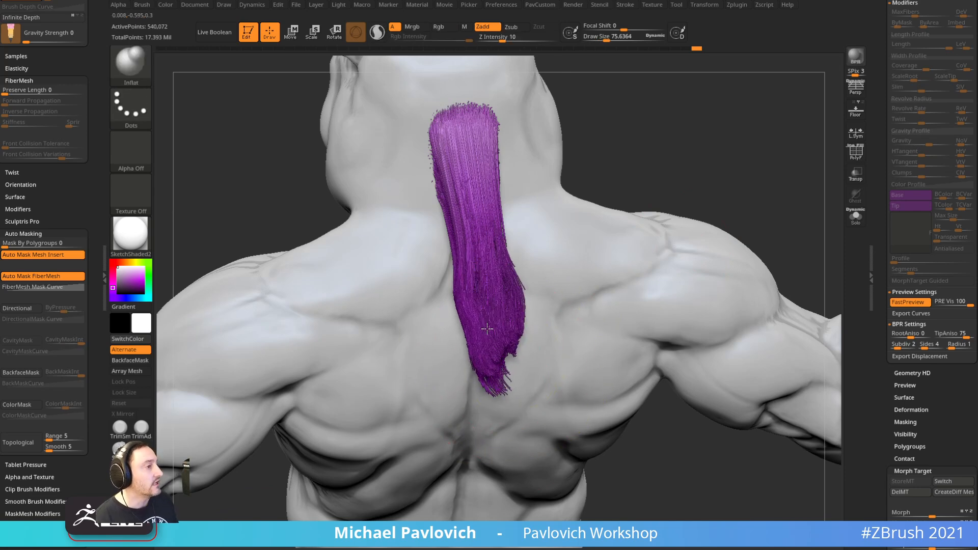
Orbit around the ponytail to check it, shrinking the brush to about 62
left_click_drag(747, 173, 767, 149)
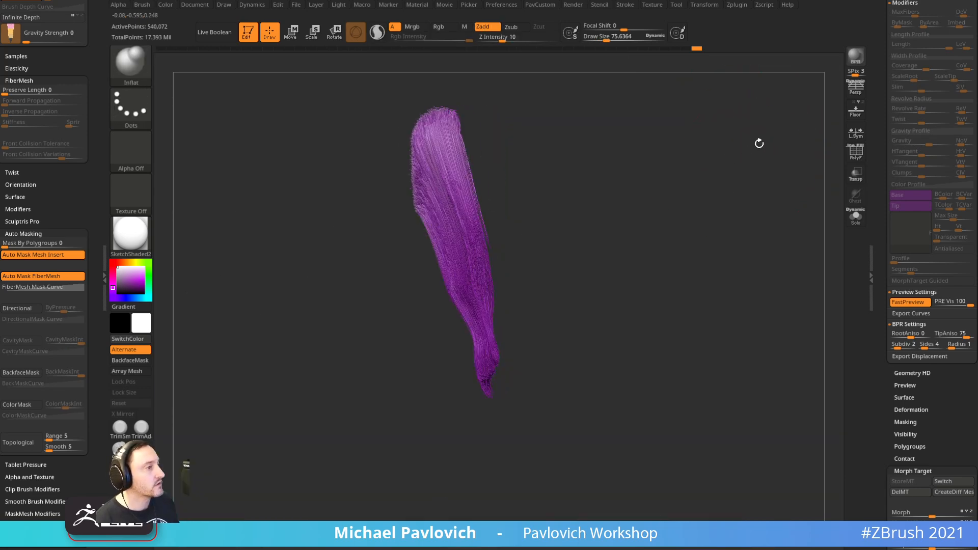
left_click_drag(638, 271, 669, 269)
key("s")
left_click_drag(475, 359, 473, 356)
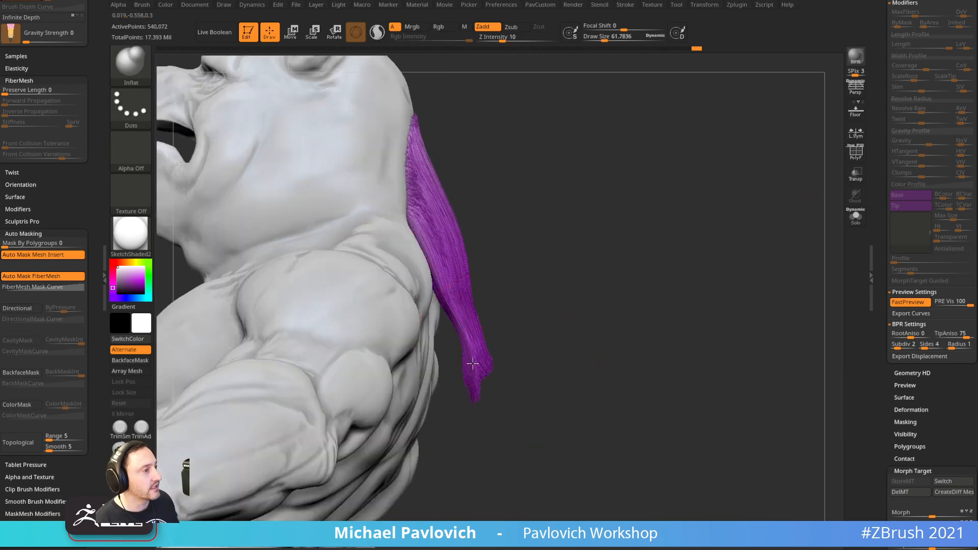
left_click_drag(571, 327, 495, 358)
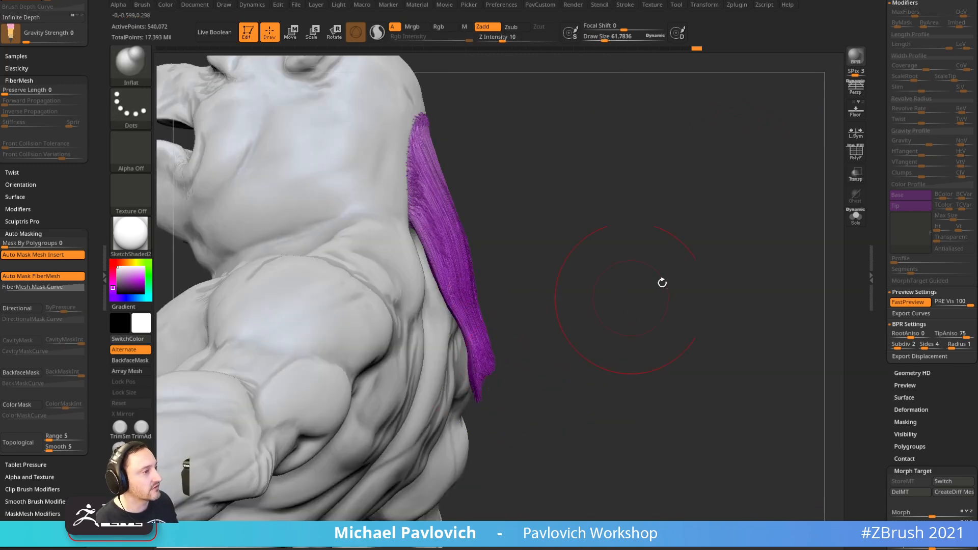
left_click_drag(631, 297, 657, 219)
left_click_drag(548, 234, 563, 290)
left_click_drag(798, 210, 504, 203)
key("s")
Switch back to the Move brush and undo the last two fiber edits
key("b")
key("m")
key("v")
left_click_drag(591, 240, 605, 205)
key("ctrl")
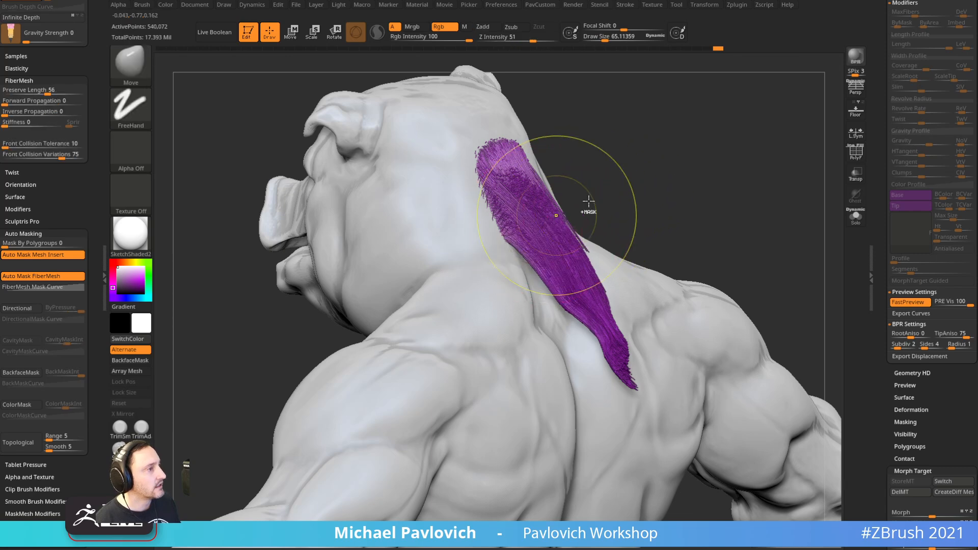
key("ctrl+z")
key("ctrl+z")
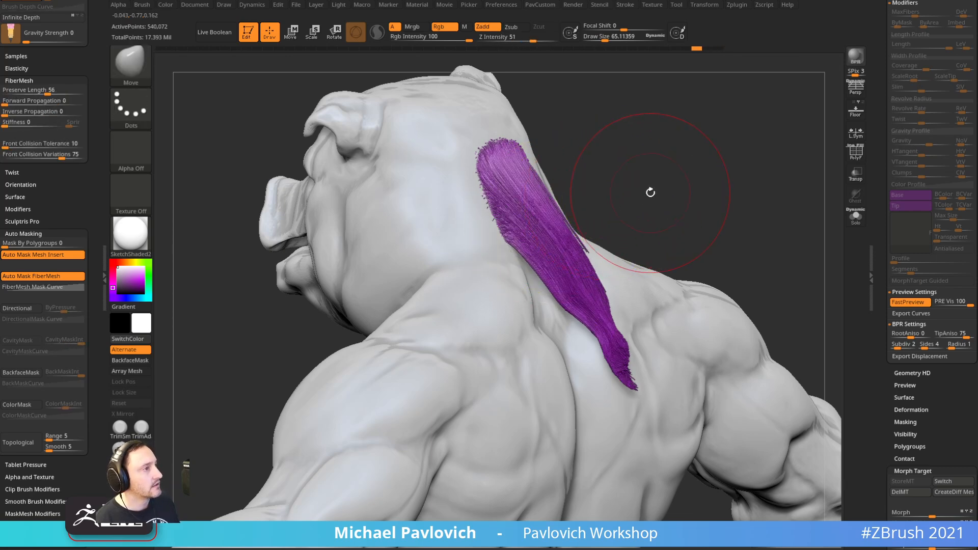
left_click_drag(651, 193, 656, 189)
Raise Preserve Length to 100 and set the brush size to about 58
left_click_drag(62, 92, 102, 91)
left_click_drag(646, 202, 633, 204)
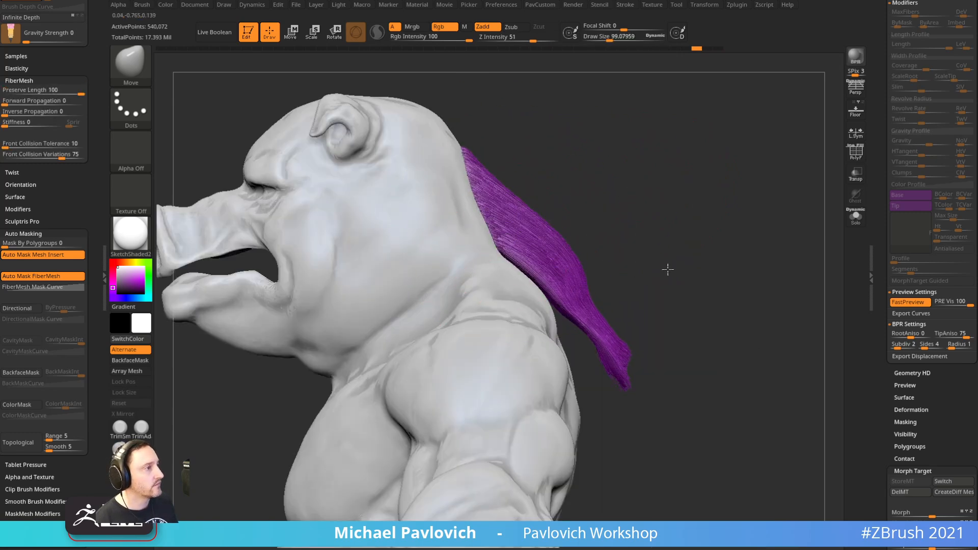
left_click_drag(688, 245, 646, 252)
left_click_drag(675, 196, 725, 173)
key("s")
left_click_drag(567, 221, 540, 245)
left_click_drag(711, 272, 687, 259)
left_click_drag(884, 188, 860, 399)
Show the mohawk fibers on the head again and render a BPR preview
left_click(968, 327)
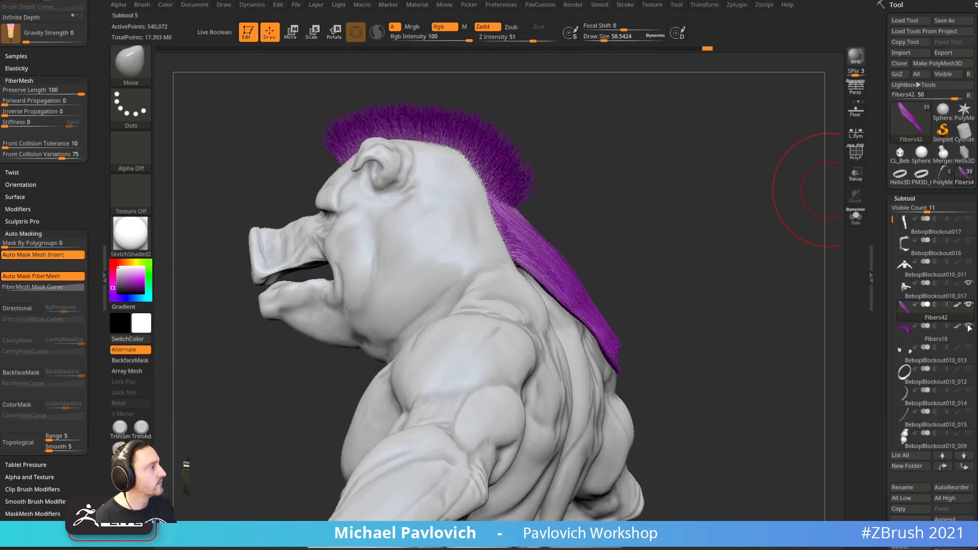
mouse_move(721, 217)
left_mouse_down()
mouse_move(583, 173)
mouse_move(599, 212)
left_mouse_up()
left_click_drag(561, 224, 554, 224)
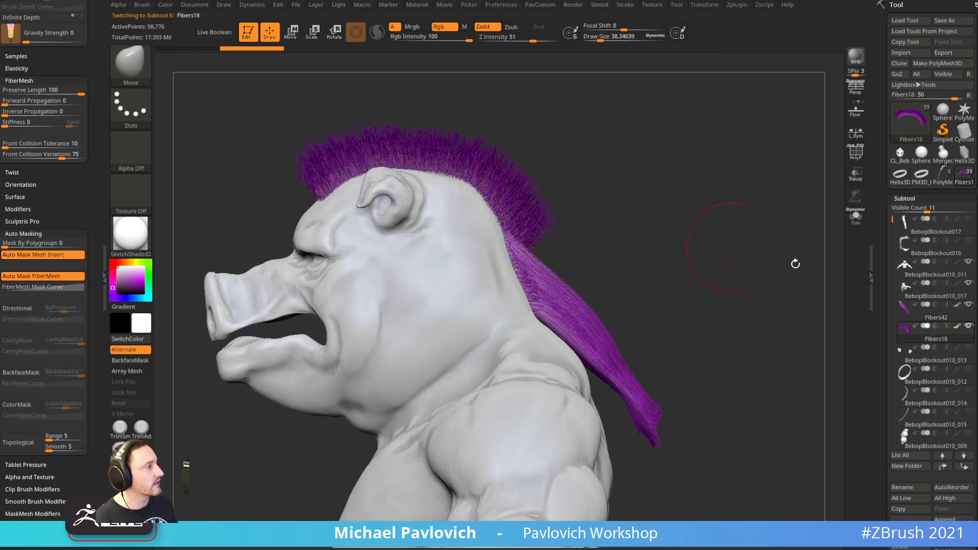
left_click_drag(882, 345, 882, 212)
left_click_drag(800, 242, 672, 249)
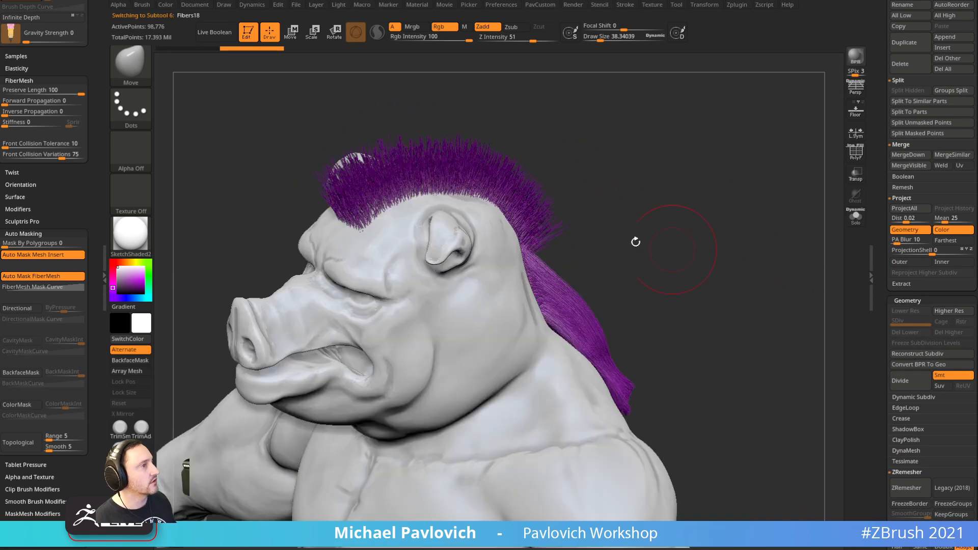
left_click(856, 56)
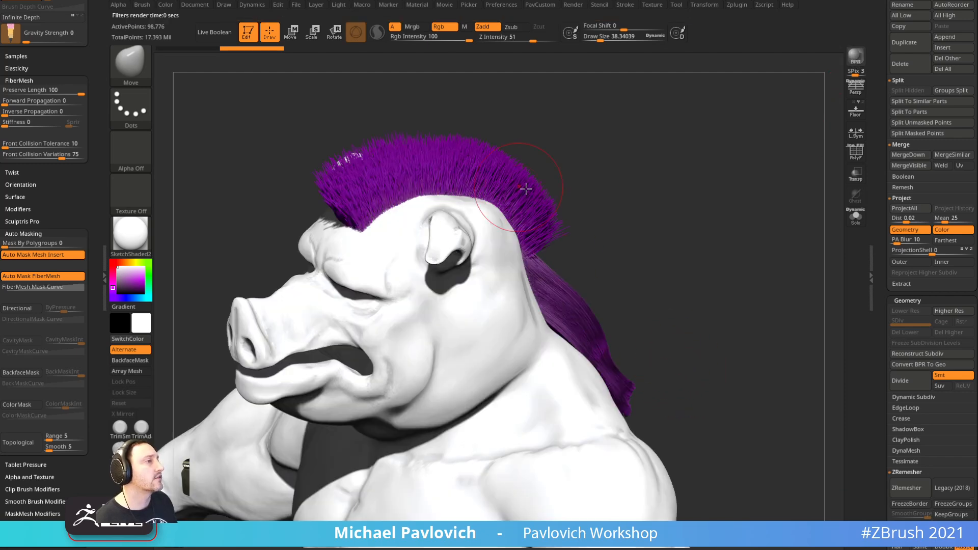
Switch to the GroomHairToss brush and comb the back of the mohawk downward
mouse_move(628, 267)
left_mouse_down()
mouse_move(681, 258)
mouse_move(670, 238)
left_mouse_up()
key("b")
key("g")
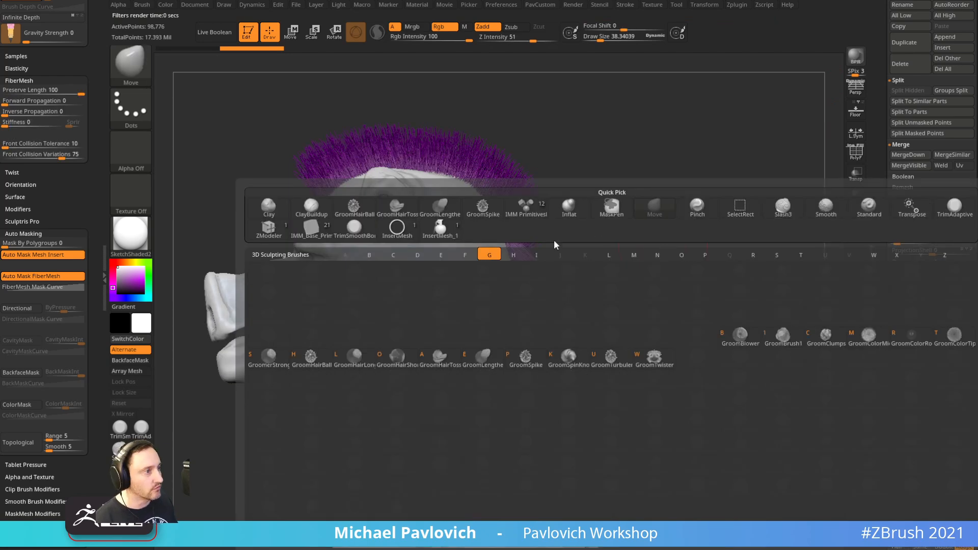
left_click(440, 357)
left_click_drag(578, 209, 566, 263)
key("ctrl+z")
left_click_drag(528, 226, 535, 238)
left_click_drag(521, 188, 532, 232)
mouse_move(650, 272)
left_mouse_down()
mouse_move(665, 272)
mouse_move(606, 285)
left_mouse_up()
mouse_move(545, 232)
left_mouse_down()
mouse_move(559, 247)
mouse_move(544, 254)
left_mouse_up()
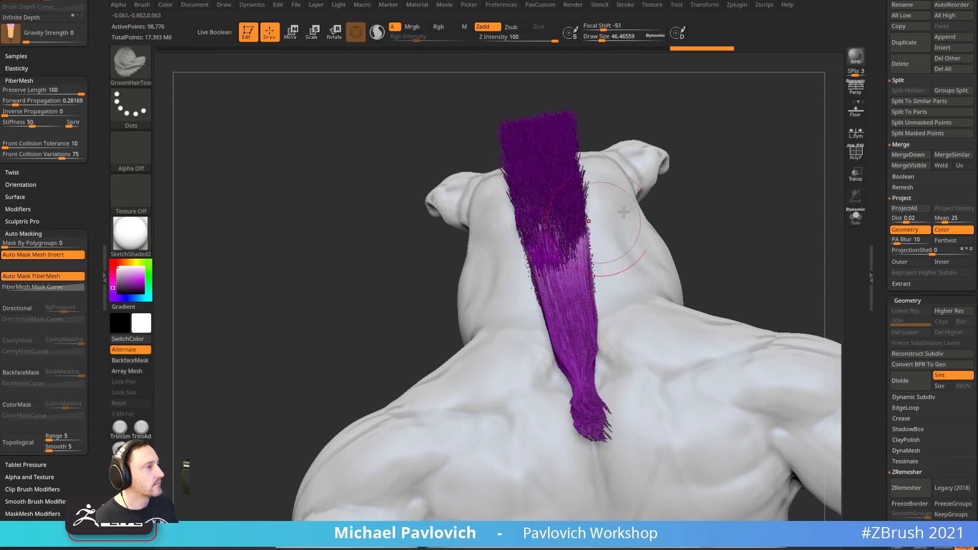
left_click_drag(754, 226, 611, 235)
left_click_drag(550, 229, 538, 275)
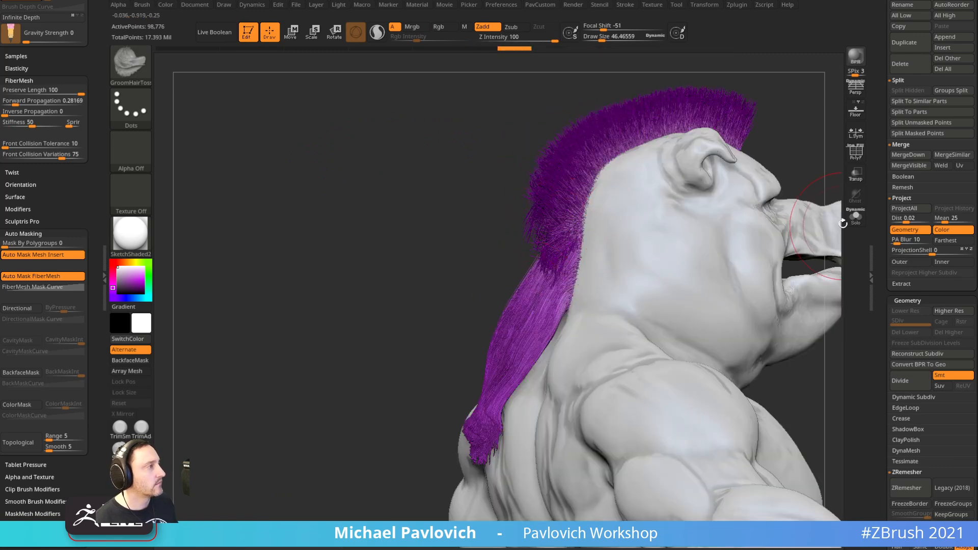
Solo the hair fibers and comb the strands, pushing the side hair outward
left_click(856, 217)
mouse_move(758, 182)
left_mouse_down()
mouse_move(525, 229)
mouse_move(535, 288)
left_mouse_up()
left_click_drag(550, 245, 527, 286)
left_click_drag(468, 320, 559, 329, "shift")
left_click_drag(517, 222, 525, 254)
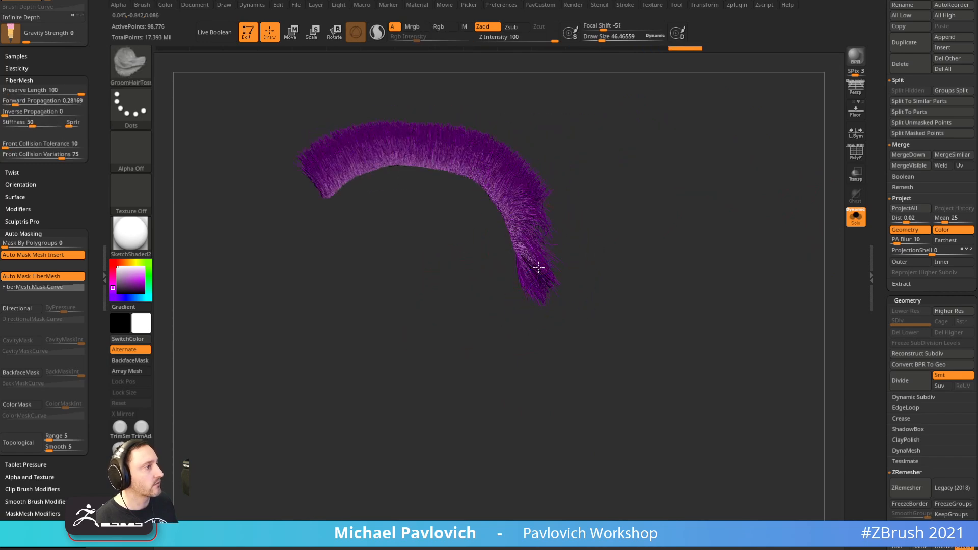
left_click_drag(556, 295, 575, 258)
key("ctrl+z")
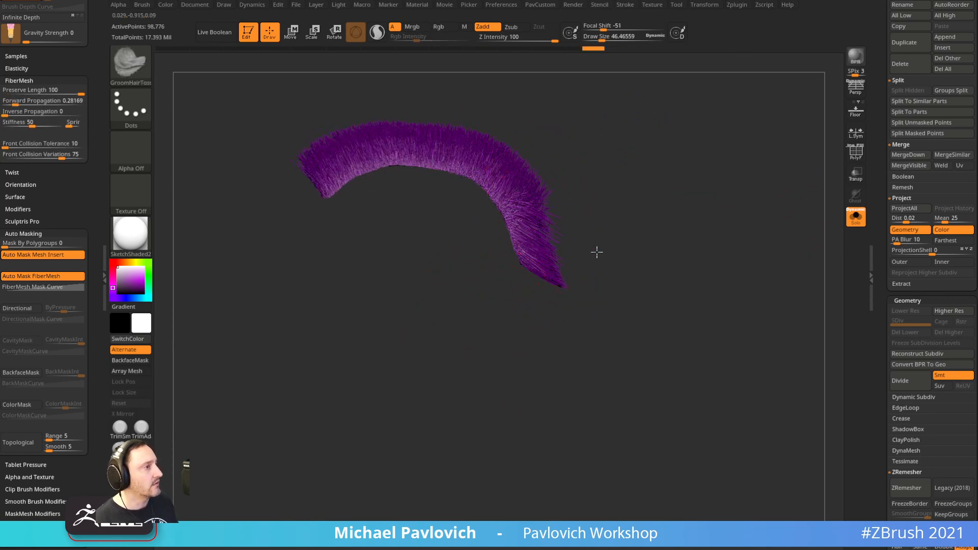
left_click_drag(626, 226, 494, 264)
mouse_move(567, 196)
left_mouse_down()
mouse_move(531, 218)
mouse_move(537, 200)
mouse_move(520, 216)
mouse_move(528, 229)
mouse_move(512, 249)
left_mouse_up()
mouse_move(466, 285)
left_mouse_down()
mouse_move(509, 295)
mouse_move(601, 285)
left_mouse_up()
mouse_move(533, 212)
left_mouse_down()
mouse_move(587, 231)
mouse_move(587, 194)
left_mouse_up()
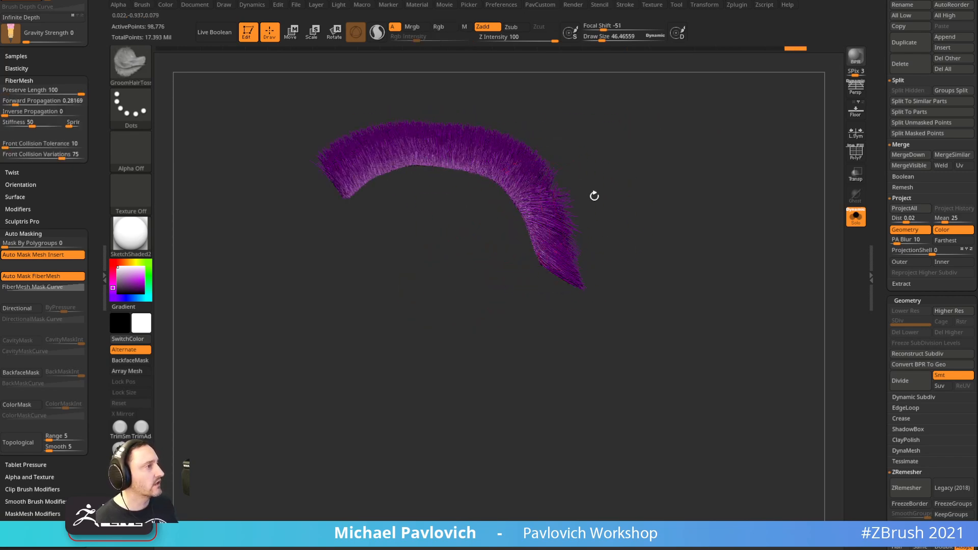
Sweep the lower hair outward and even out the strands along the right bend
mouse_move(659, 188)
left_mouse_down()
mouse_move(616, 219)
mouse_move(633, 304)
mouse_move(540, 237)
mouse_move(489, 278)
left_mouse_up()
left_click_drag(521, 323, 476, 372)
left_click_drag(411, 396, 547, 403)
left_click_drag(504, 323, 566, 374)
mouse_move(483, 289)
left_mouse_down()
mouse_move(527, 271)
mouse_move(518, 242)
mouse_move(535, 240)
left_mouse_up()
left_click_drag(492, 263, 533, 254)
left_click_drag(483, 285, 537, 298)
left_click_drag(481, 231, 530, 218)
mouse_move(578, 167)
left_mouse_down("alt")
mouse_move(668, 258)
mouse_move(657, 286)
left_mouse_up("alt")
mouse_move(621, 218)
left_mouse_down("alt")
mouse_move(640, 215)
mouse_move(632, 190)
mouse_move(613, 180)
mouse_move(596, 206)
left_mouse_up("alt")
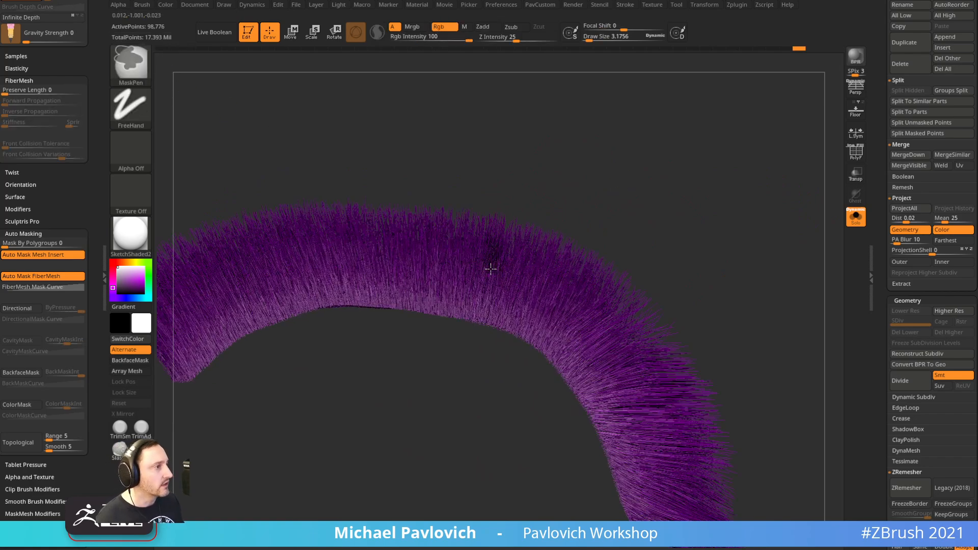
Mask a strip of fur down to the roots and set the Pinch brush size to 22.49
left_click_drag(495, 275, 484, 322, "ctrl")
left_click_drag(561, 206, 502, 236)
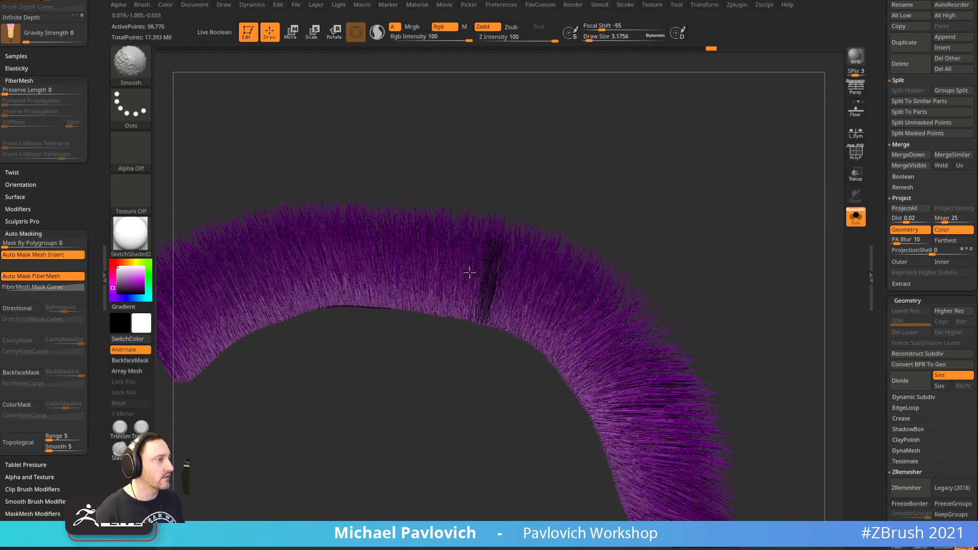
left_click_drag(619, 201, 624, 163)
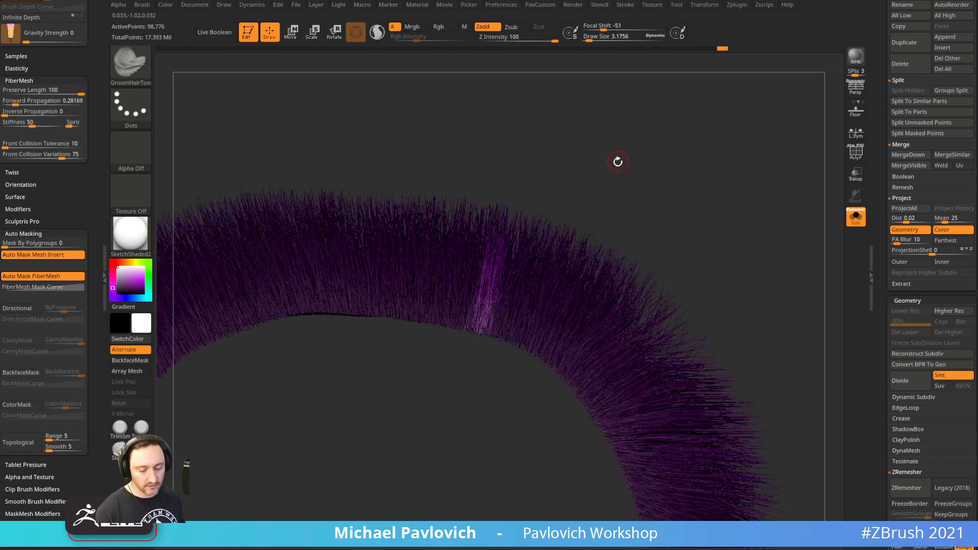
key("b")
key("p")
key("i")
key("s")
left_click_drag(499, 268, 490, 262)
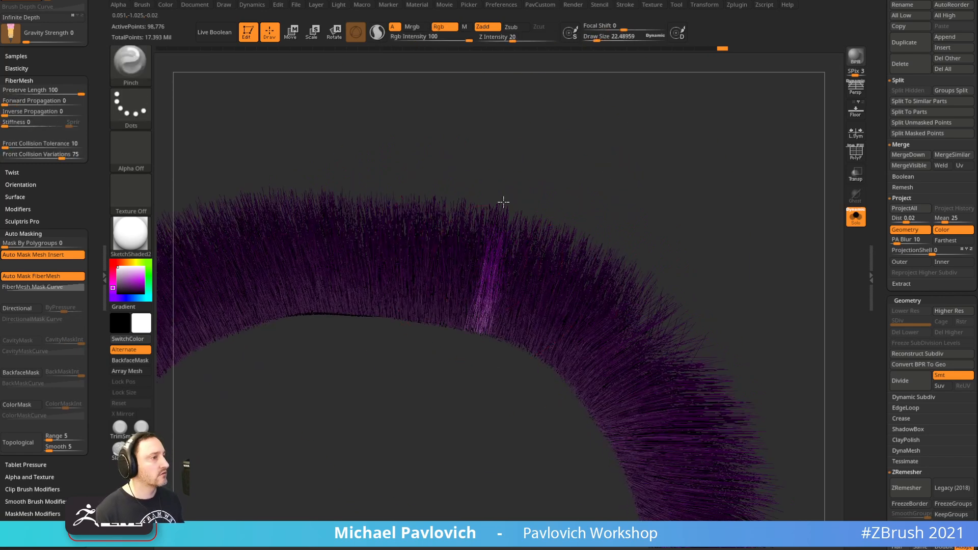
Pick GroomBlower, turn Solo off, and BPR-render the pig head in right profile
key("b")
key("g")
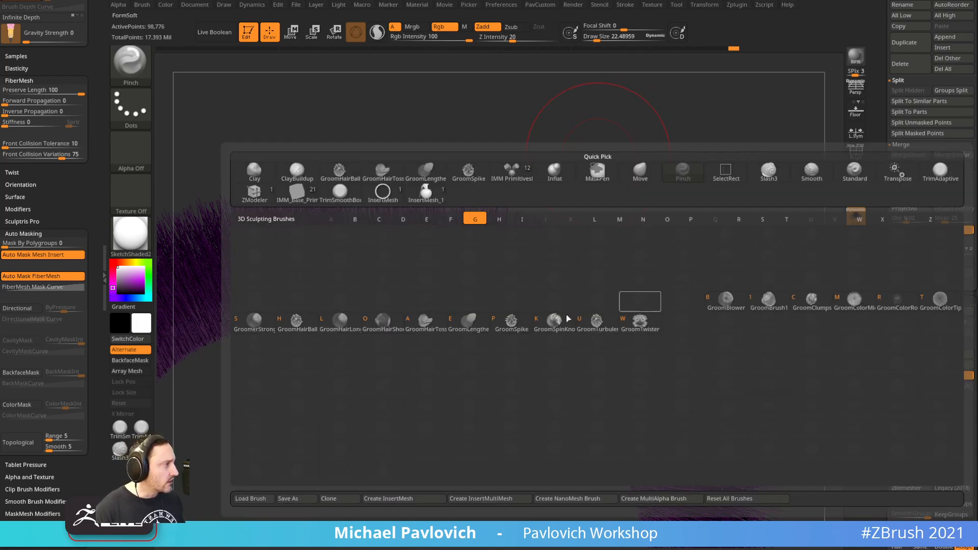
left_click(729, 304)
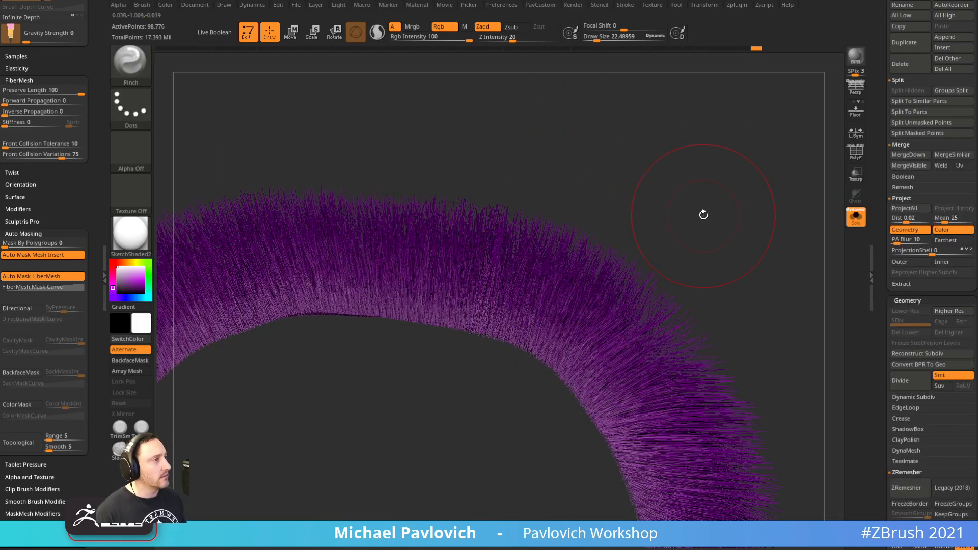
left_click(855, 217)
left_click_drag(761, 222, 670, 175, "alt")
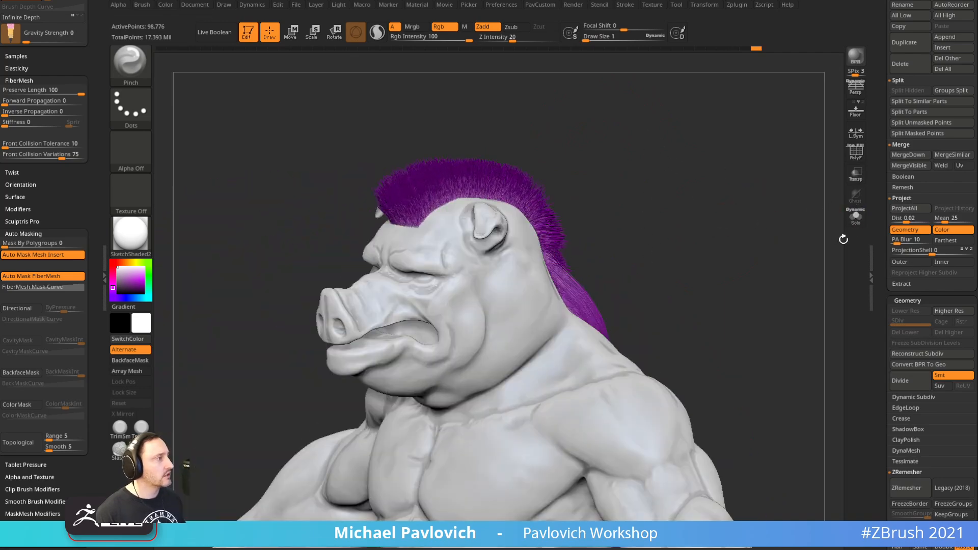
left_click_drag(742, 227, 723, 201)
left_click(856, 57)
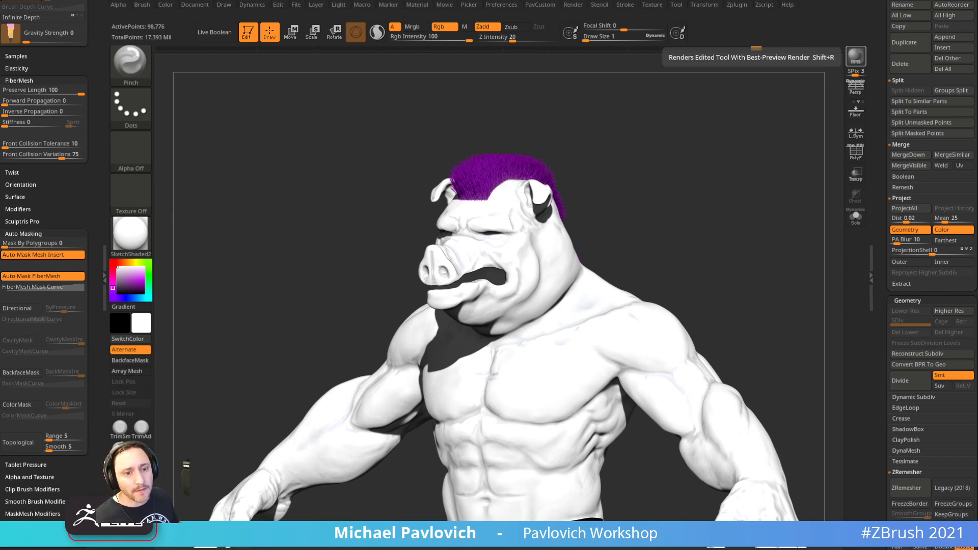
left_click(508, 5)
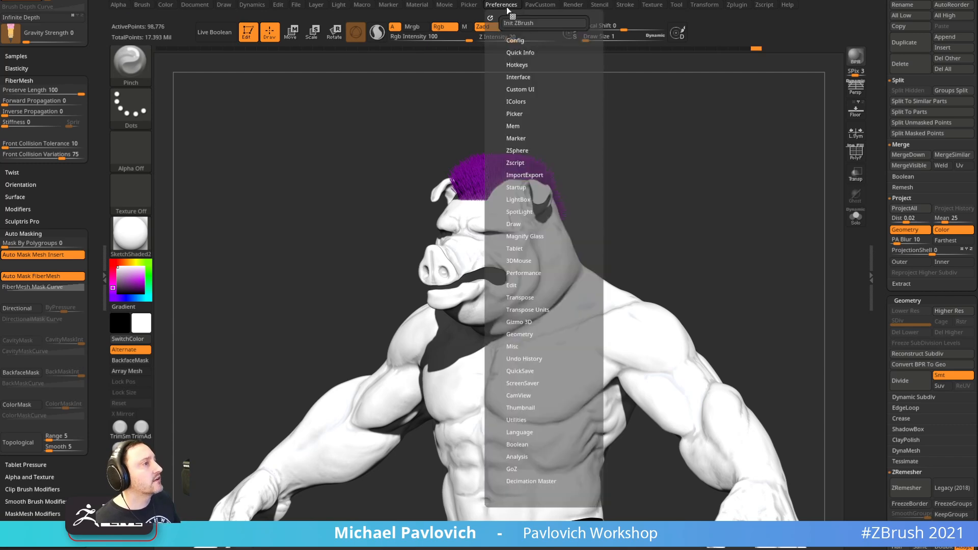
key("shift")
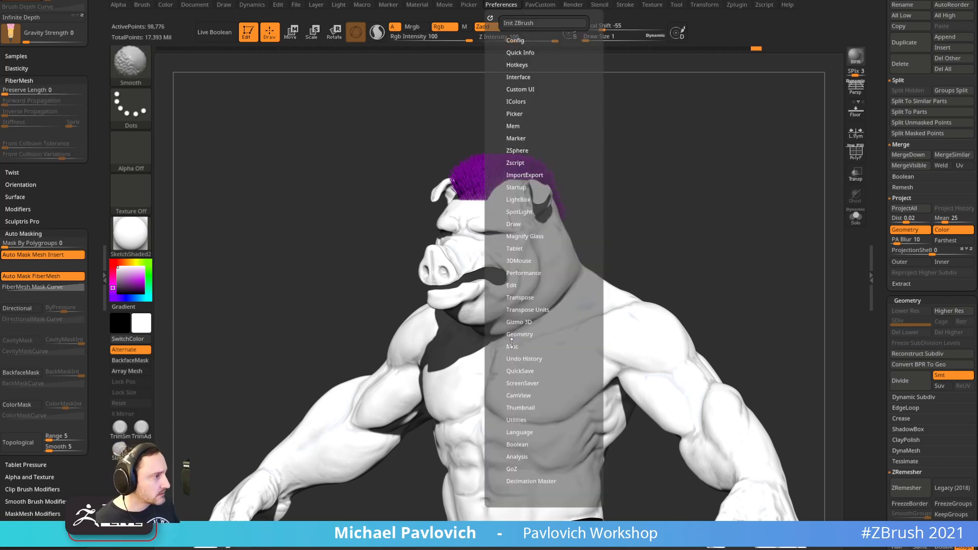
left_click(515, 248)
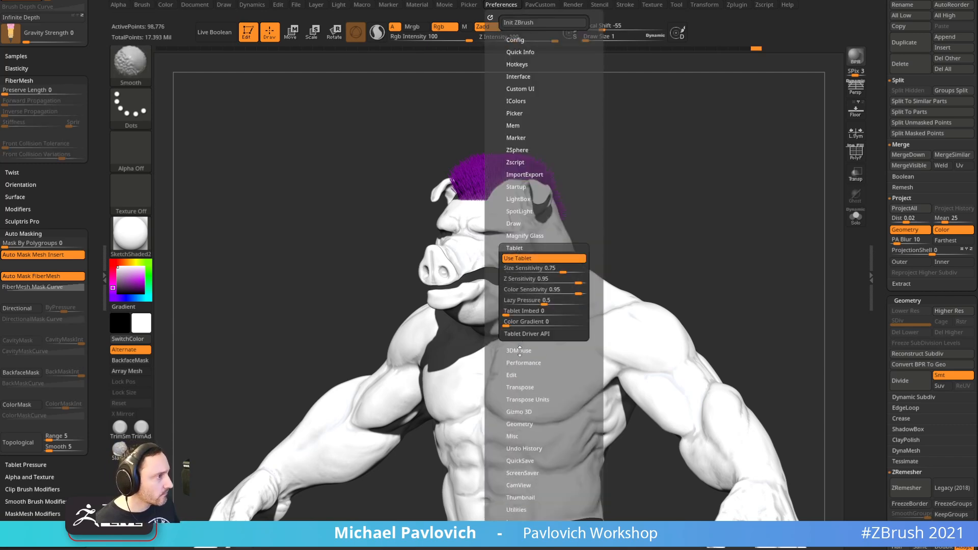
left_click(523, 334)
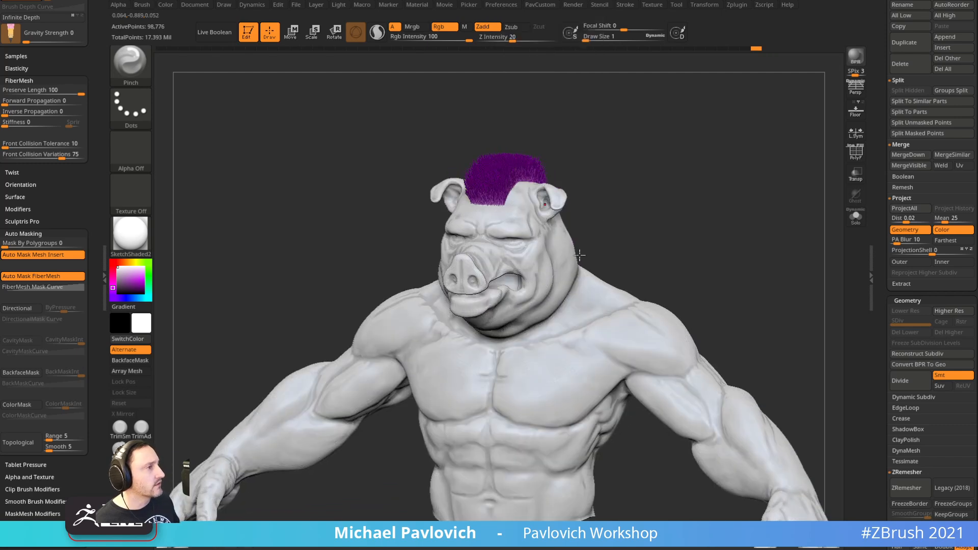
key("shift+p")
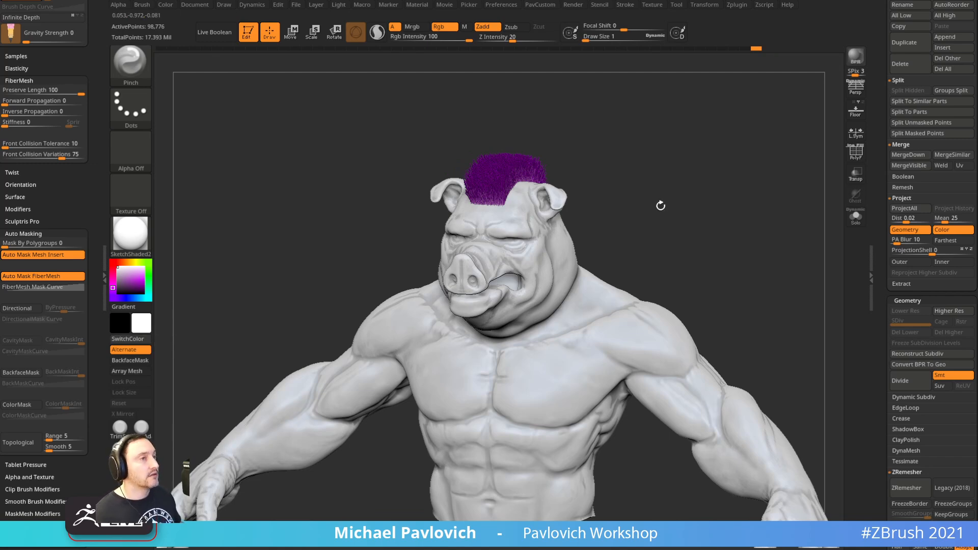
Switch the model to plain grey material and toggle the hair-only view off again
left_click(130, 234)
left_click(192, 255)
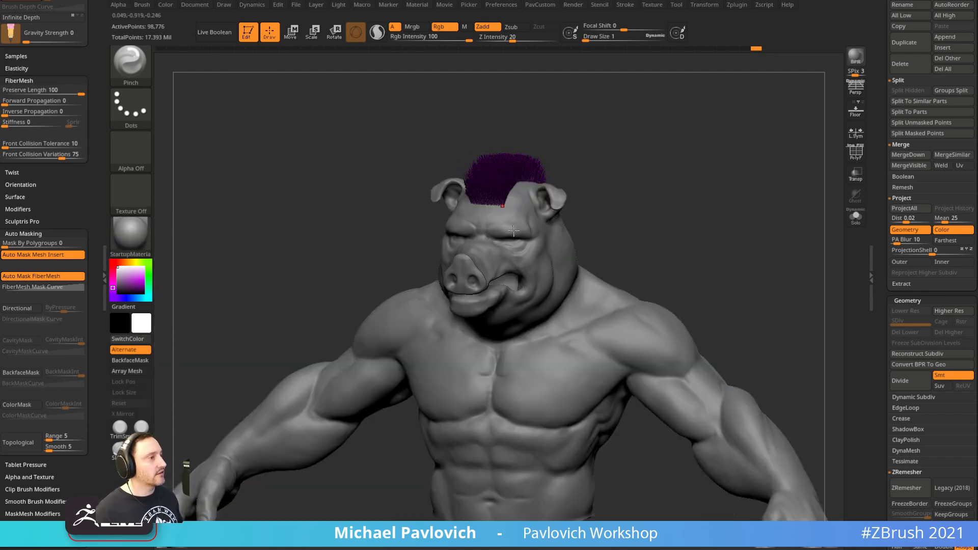
left_click_drag(882, 144, 881, 255)
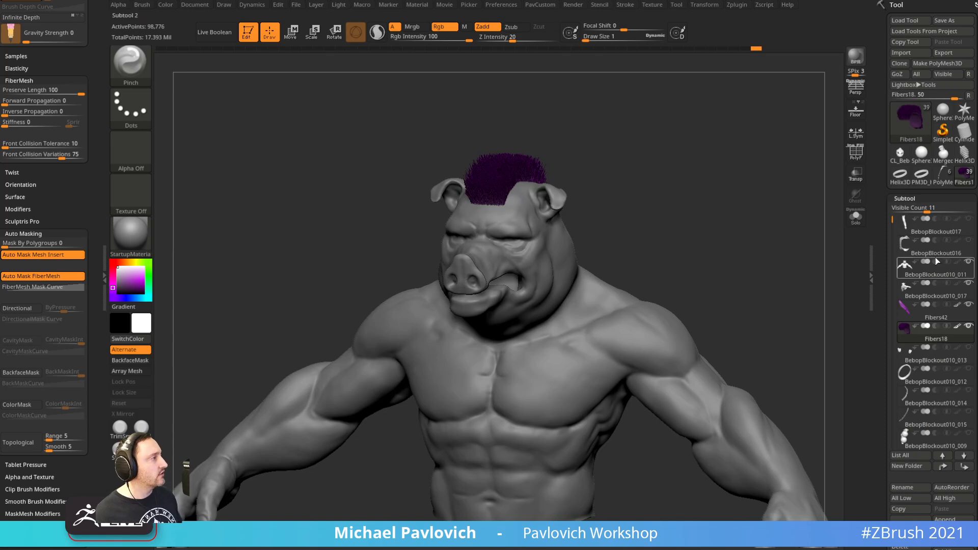
left_click(969, 326, "shift")
left_click(969, 327, "shift")
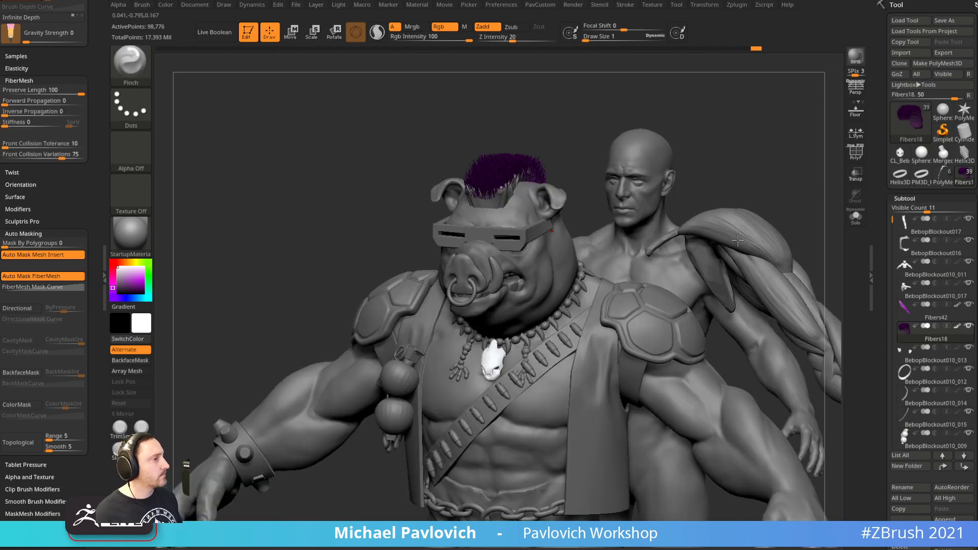
Hide the reference male body and its detached arm
key("b")
key("s")
key("t")
mouse_move(766, 199)
left_mouse_down("alt")
mouse_move(790, 199)
mouse_move(719, 193)
left_mouse_up("alt")
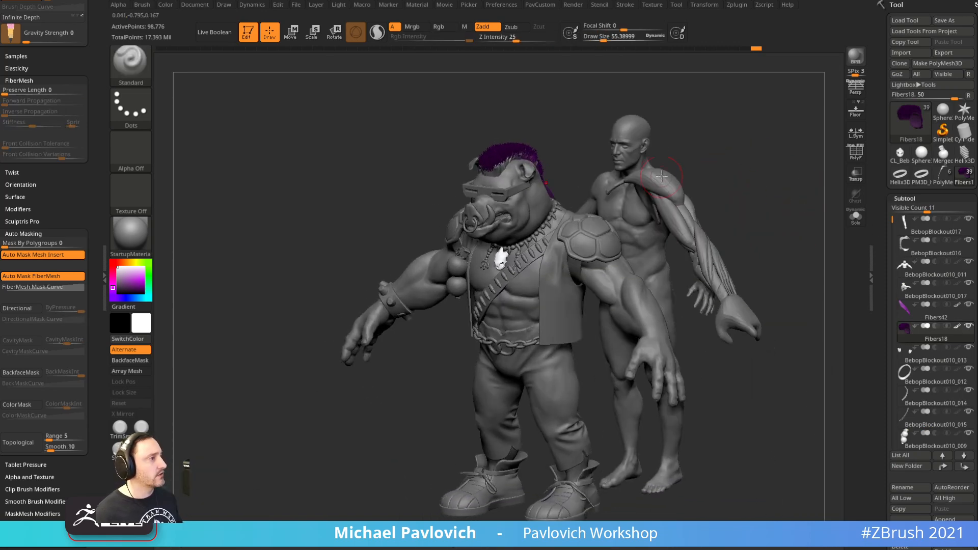
left_click(640, 156, "alt")
left_click_drag(726, 156, 750, 147)
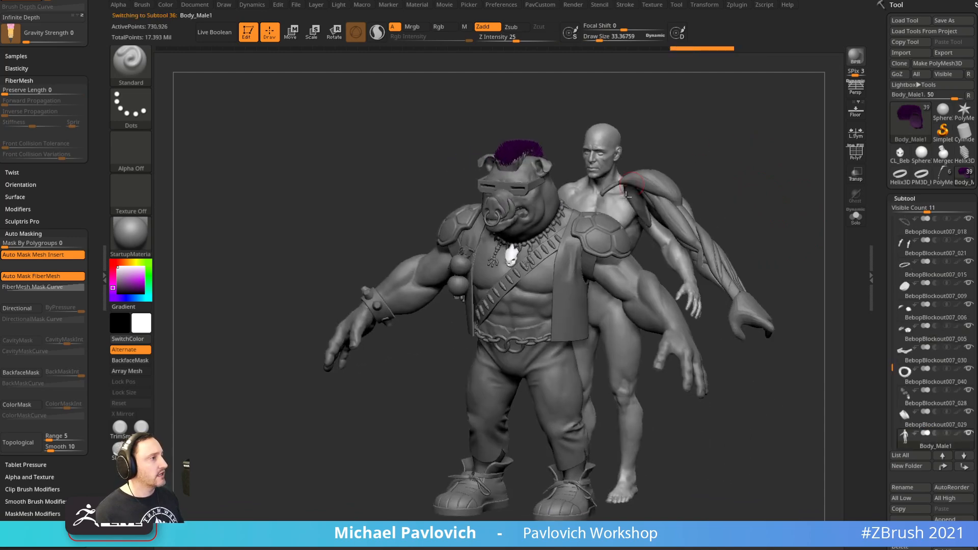
left_click(968, 433)
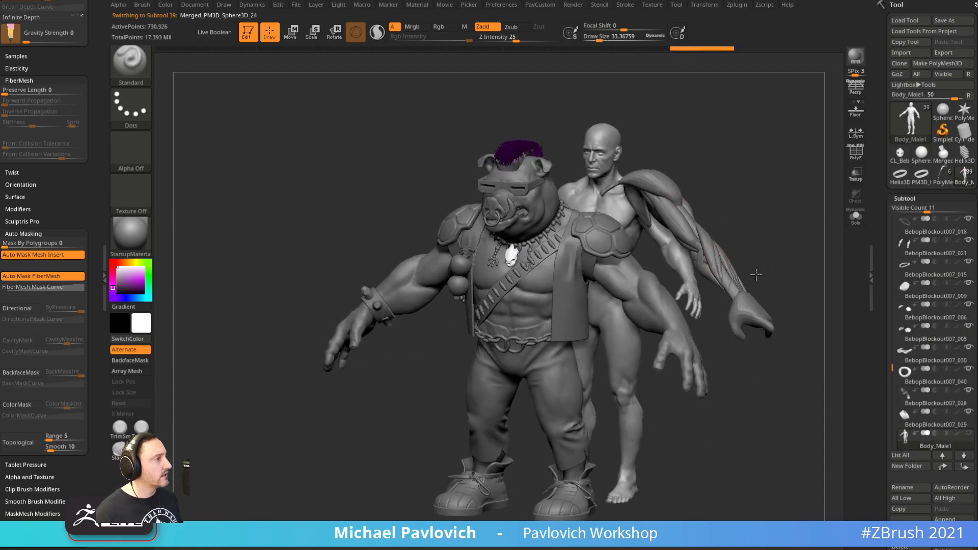
left_click(968, 433)
Turn off colour painting on all parts, then select the pig's main body with brush size about 33
left_click_drag(775, 213, 786, 197)
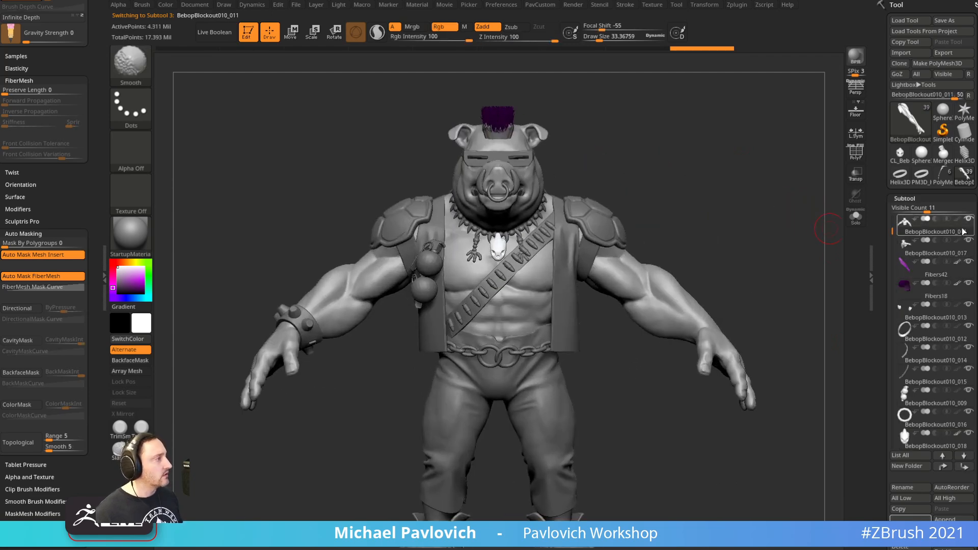
left_click(958, 263, "shift")
left_click_drag(698, 201, 787, 269, "alt")
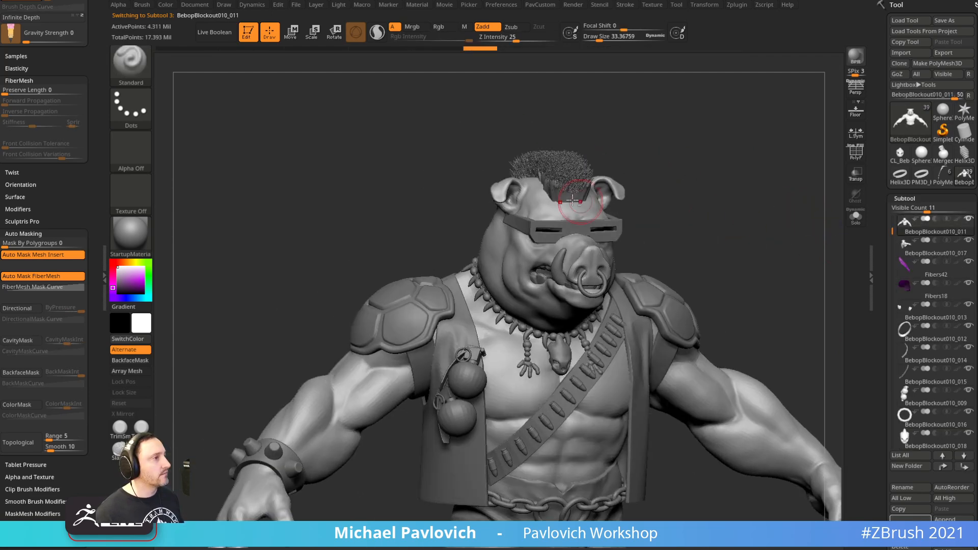
left_click(564, 197, "alt")
left_click_drag(673, 151, 587, 249, "alt")
left_click_drag(771, 260, 744, 226, "alt")
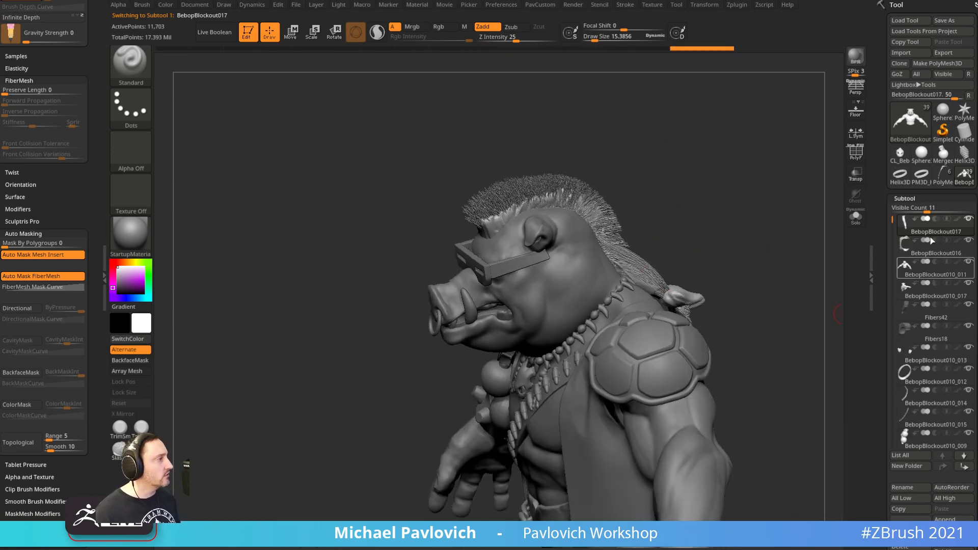
left_click(577, 262, "alt")
left_click_drag(677, 219, 750, 176)
key("s")
left_click(738, 212)
Select the BebopBlockout010_009 grenade subtool and turn on Solo
left_click_drag(795, 231, 771, 192, "alt")
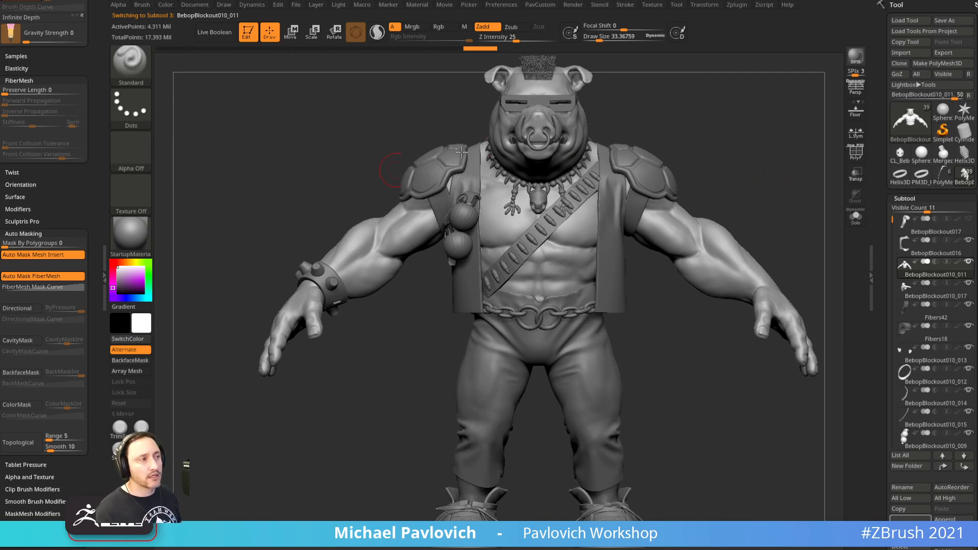
left_click_drag(668, 135, 708, 137)
left_click_drag(784, 152, 769, 188, "alt")
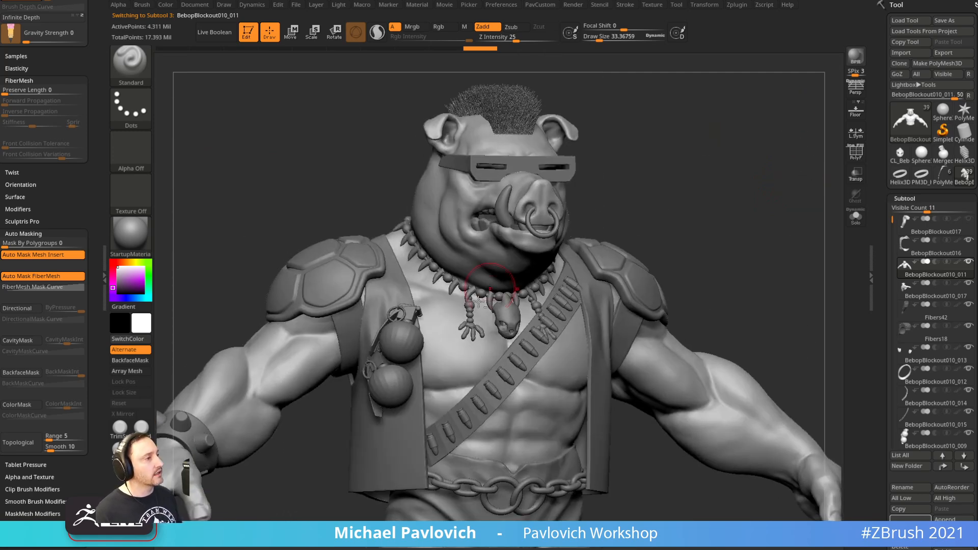
left_click(407, 340, "alt")
left_click_drag(716, 148, 714, 261)
left_click(856, 217)
Enable dynamic subdivision on the grenades with crease level 2 and smooth subdivision 3
key("2")
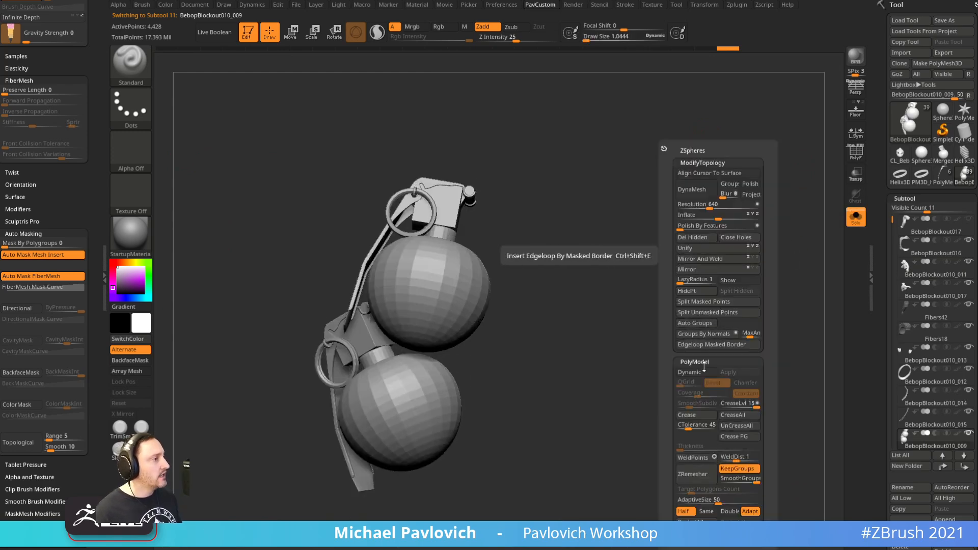
left_click(693, 372)
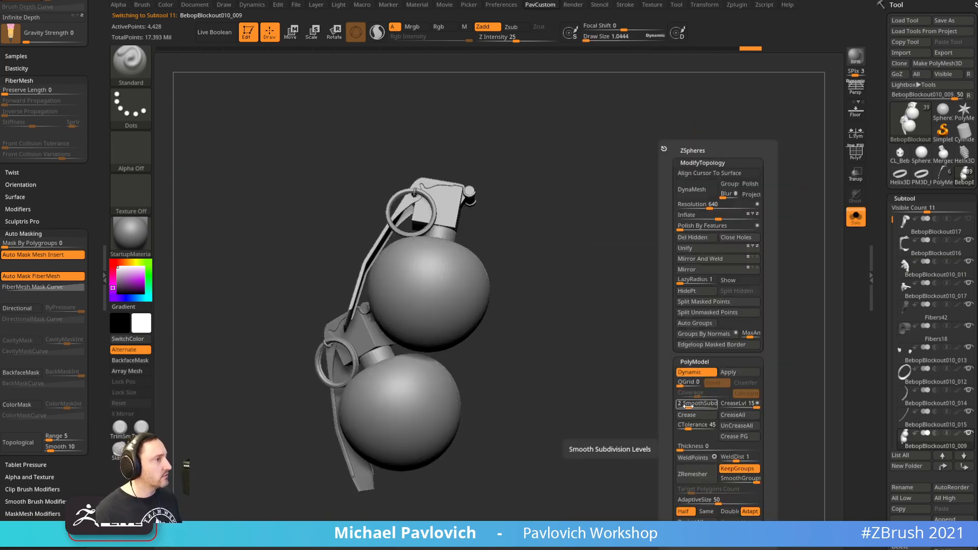
left_click(726, 408)
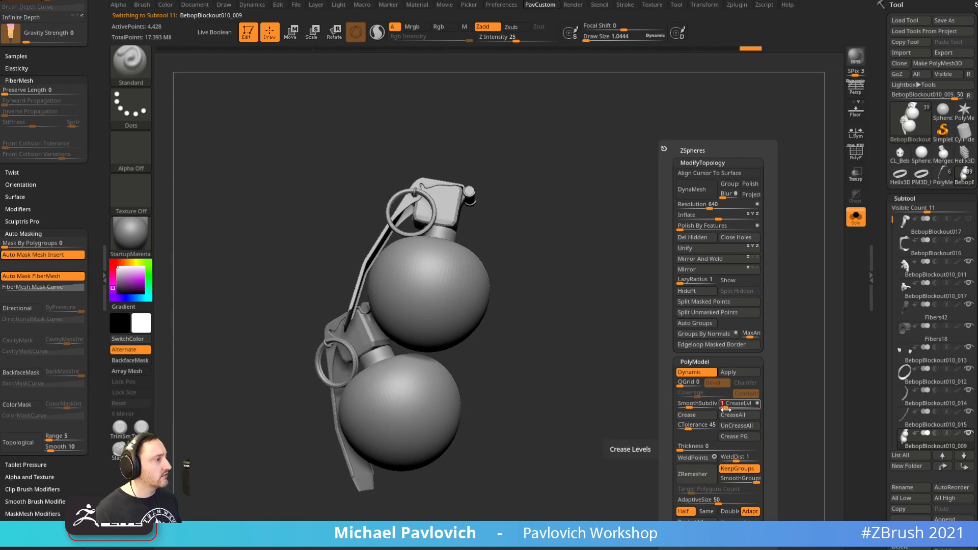
left_click(727, 408)
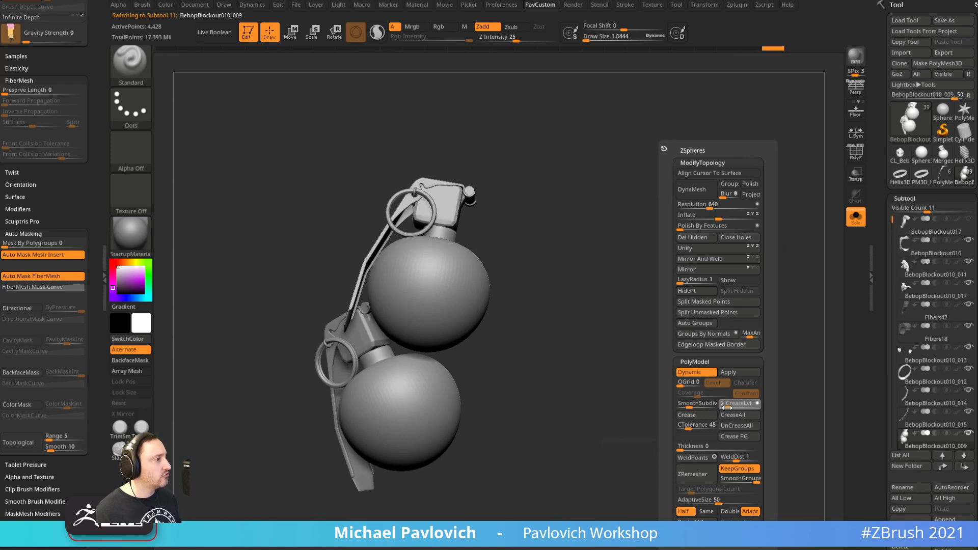
left_click(694, 406)
Isolate the grenade pull rings and pins and regroup them into one polygroup
mouse_move(596, 353)
left_mouse_down()
mouse_move(611, 360)
mouse_move(610, 352)
left_mouse_up()
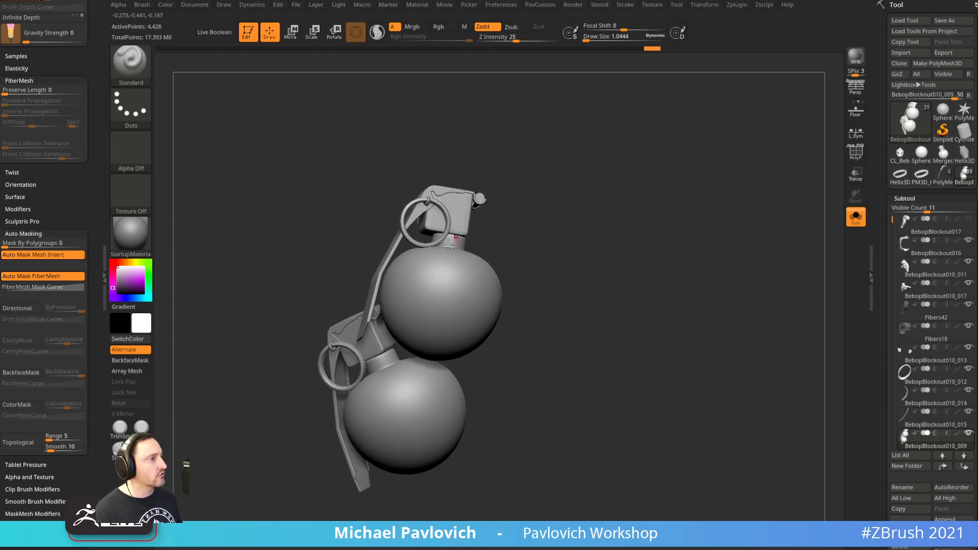
key("s")
left_click_drag(565, 226, 521, 221)
key("s")
left_click_drag(564, 251, 545, 184)
left_click_drag(620, 205, 614, 184)
left_click_drag(613, 184, 551, 350, "alt")
left_click_drag(719, 357, 637, 343, "alt")
left_click(860, 153)
left_click_drag(779, 233, 821, 241)
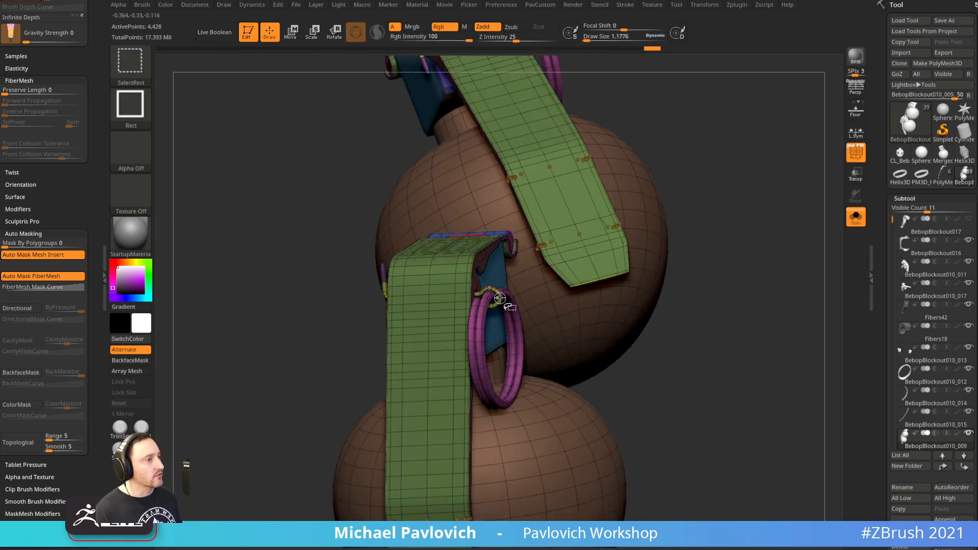
left_click(492, 309, "ctrl+shift")
left_click_drag(718, 140, 708, 190, "alt")
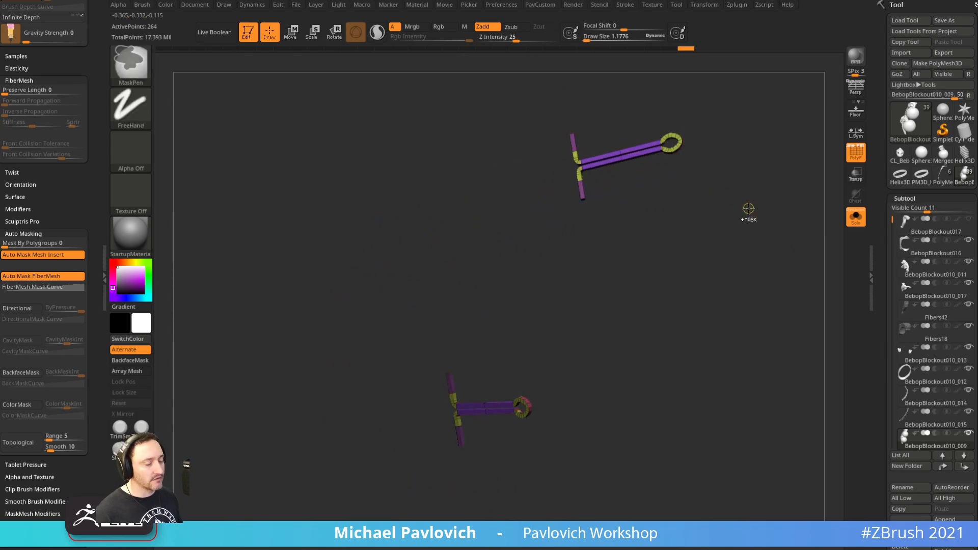
key("ctrl+w")
mouse_move(755, 213)
left_mouse_down("alt")
mouse_move(726, 214)
mouse_move(725, 227)
mouse_move(752, 219)
left_mouse_up("alt")
Unhide the other grenade pieces, hide polygroup wireframe, and mask everything except the pins
left_click(858, 218)
left_click(859, 159)
left_click(781, 213, "ctrl+shift")
left_click(787, 190, "ctrl")
left_click_drag(786, 187, 762, 177)
key("3")
left_click_drag(885, 334, 879, 141)
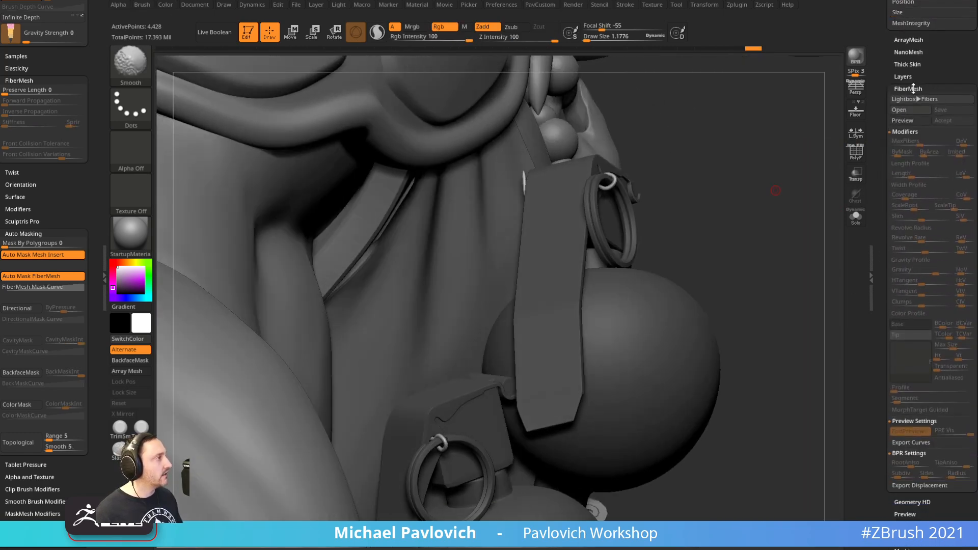
Use the Tool > Deformation Inflate slider to thicken the masked pull rings and pins
left_click(913, 88)
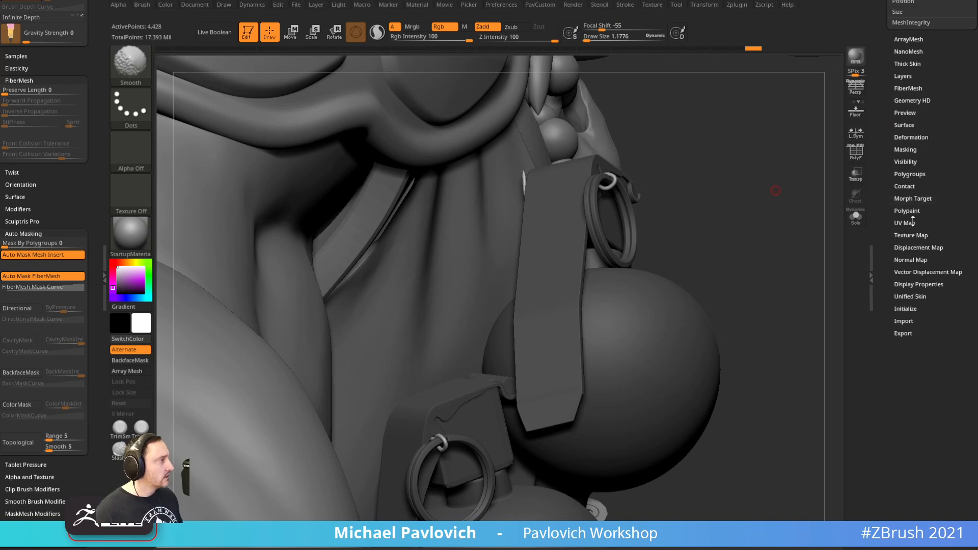
left_click(910, 137)
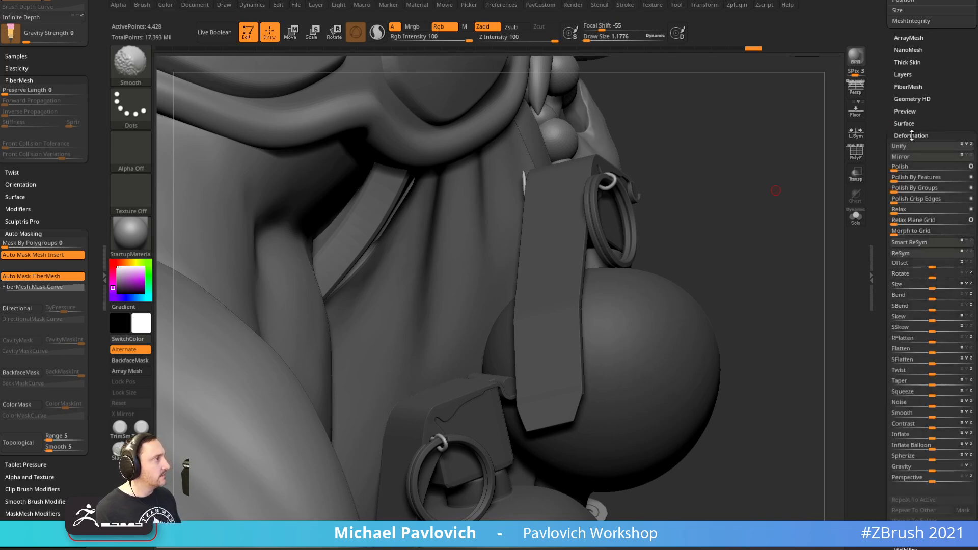
scroll(927, 306, "down", 1)
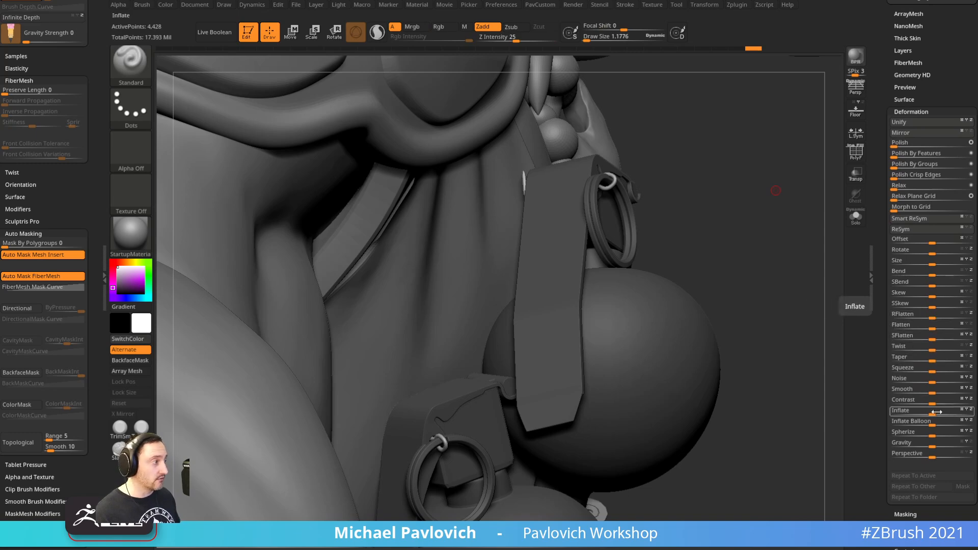
left_click_drag(930, 413, 931, 415)
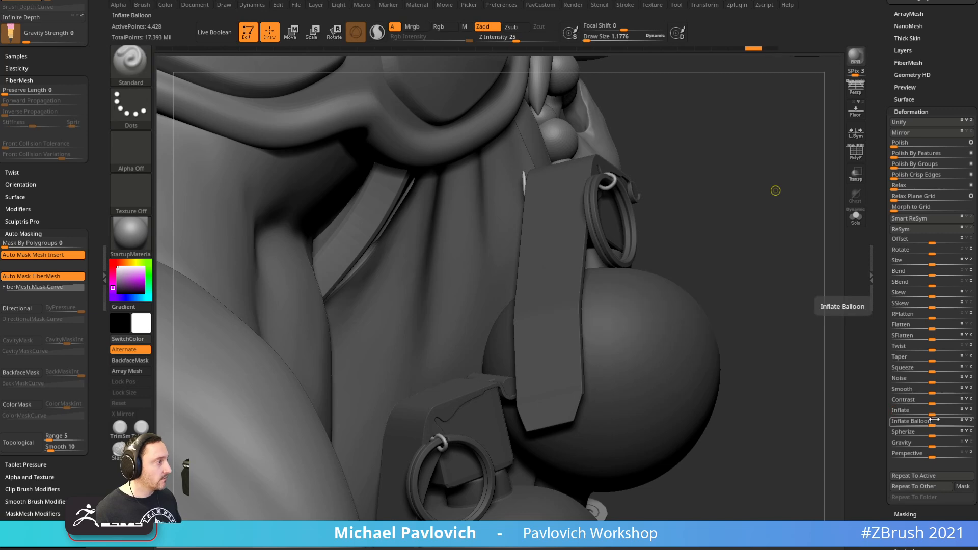
left_click_drag(932, 411, 933, 409)
mouse_move(784, 327)
left_mouse_down()
mouse_move(791, 343)
mouse_move(805, 338)
mouse_move(799, 328)
mouse_move(786, 382)
mouse_move(792, 368)
mouse_move(818, 381)
mouse_move(782, 204)
mouse_move(766, 196)
mouse_move(798, 255)
left_mouse_up()
key("s")
mouse_move(800, 258)
left_mouse_down()
mouse_move(775, 263)
mouse_move(759, 188)
mouse_move(792, 228)
mouse_move(790, 247)
mouse_move(802, 204)
mouse_move(813, 241)
mouse_move(808, 192)
mouse_move(880, 377)
mouse_move(861, 352)
left_mouse_up()
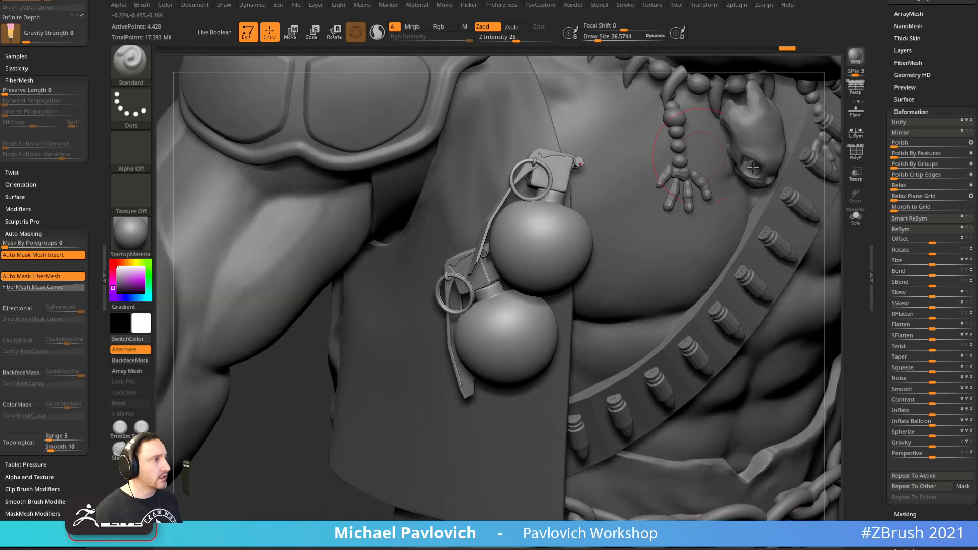
Solo the grenades with PolyF on and apply ZModeler QMesh Polygroup to the lever faces
left_click(856, 151)
left_click(856, 216)
left_click_drag(723, 233, 742, 251)
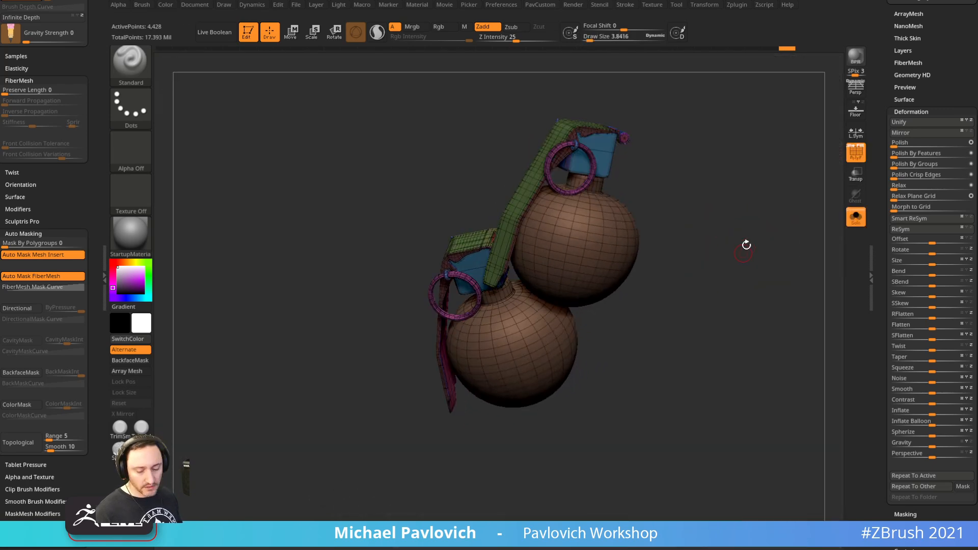
left_click(856, 152)
left_click_drag(759, 214, 836, 149)
left_click(856, 152)
mouse_move(800, 180)
left_mouse_down()
mouse_move(799, 198)
mouse_move(810, 201)
left_mouse_up()
key("b")
key("z")
key("m")
key("space")
left_click(608, 232)
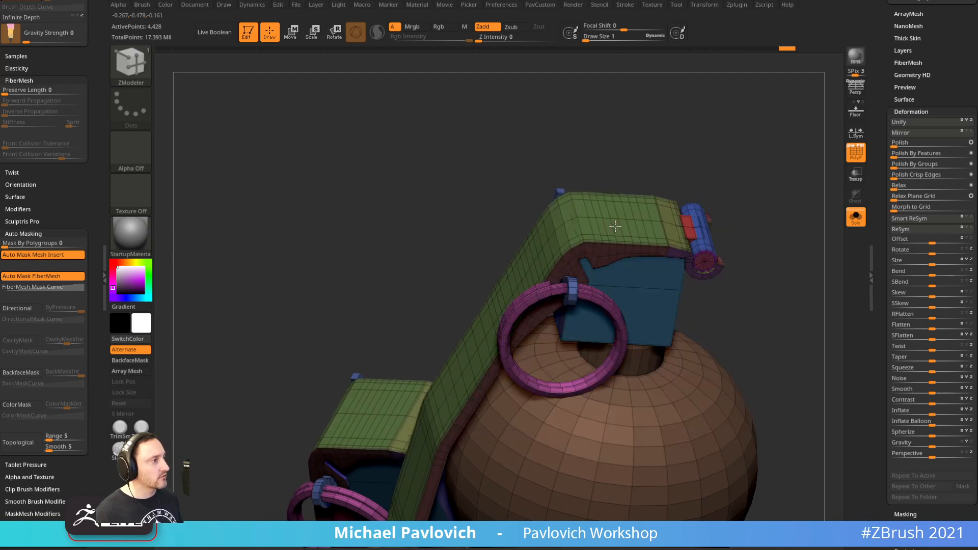
Show the full character again with PolyF off and dynamic subdivision restored
mouse_move(733, 143)
left_mouse_down()
mouse_move(778, 182)
mouse_move(827, 200)
left_mouse_up()
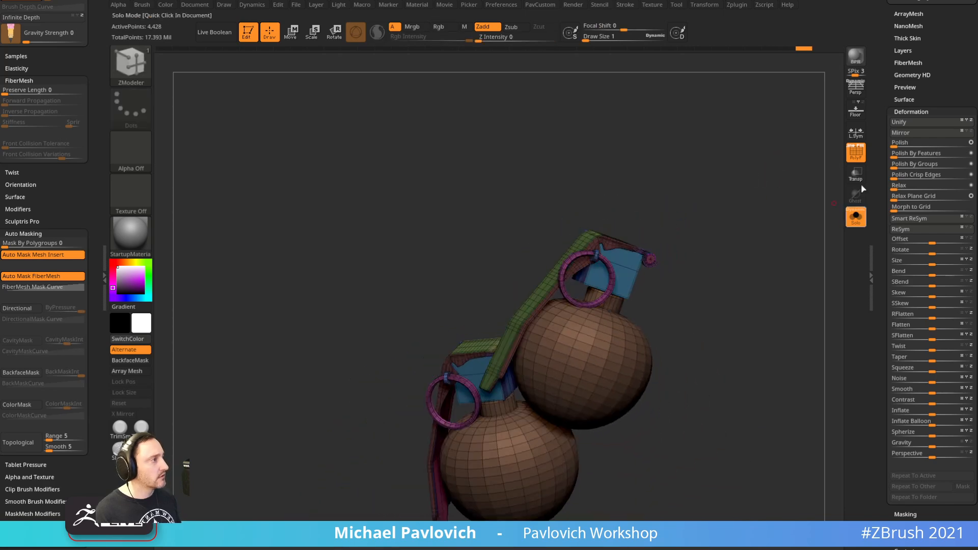
left_click(856, 217)
key("shift+f")
key("d")
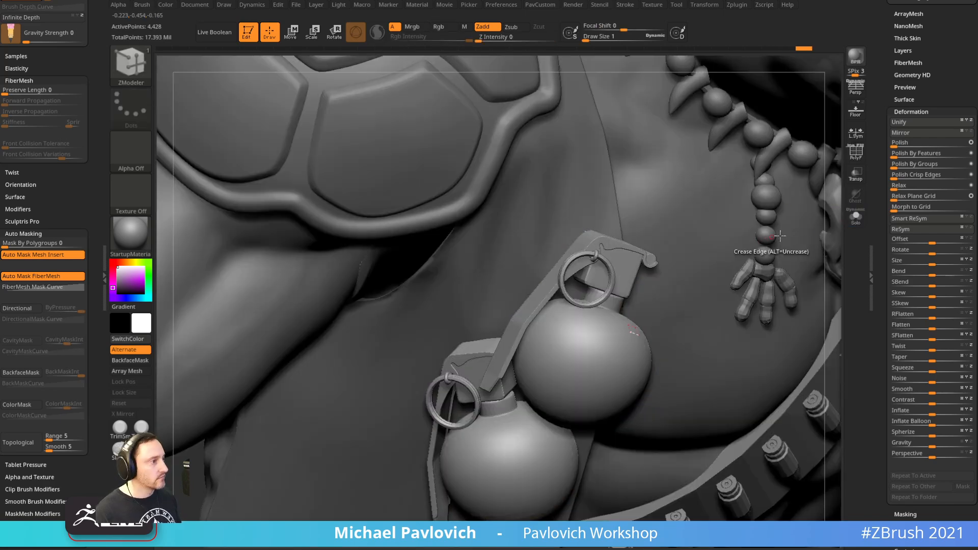
left_click_drag(837, 232, 768, 148, "alt")
mouse_move(767, 306)
left_mouse_down("shift")
mouse_move(754, 346)
mouse_move(709, 313)
mouse_move(675, 312)
left_mouse_up("shift")
Switch back to the Standard brush and shrink its size to 18.76
key("s")
key("b")
key("s")
key("t")
key("s")
left_click_drag(768, 334, 757, 340)
mouse_move(749, 363)
left_mouse_down("shift")
mouse_move(749, 413)
mouse_move(736, 436)
mouse_move(756, 320)
left_mouse_up("shift")
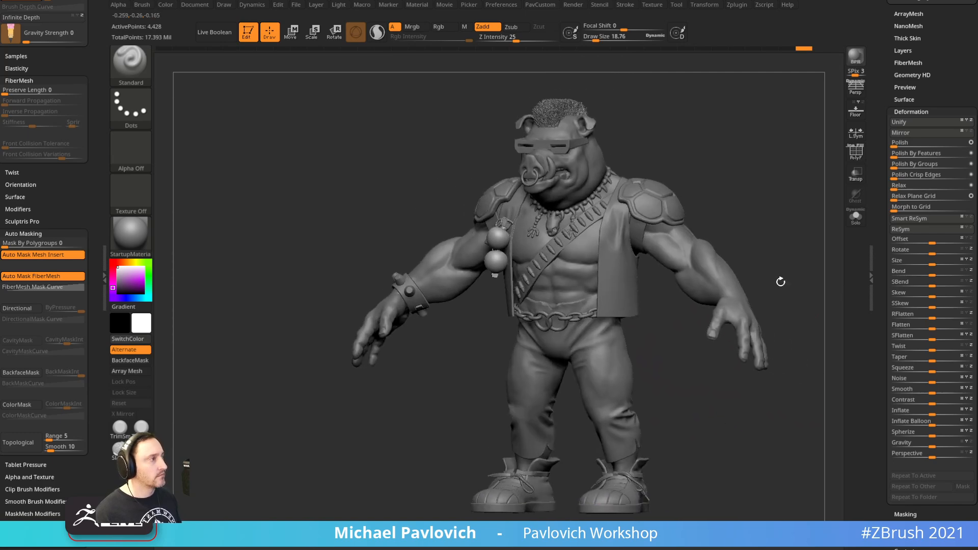
left_click_drag(857, 100, 806, 153)
key("p")
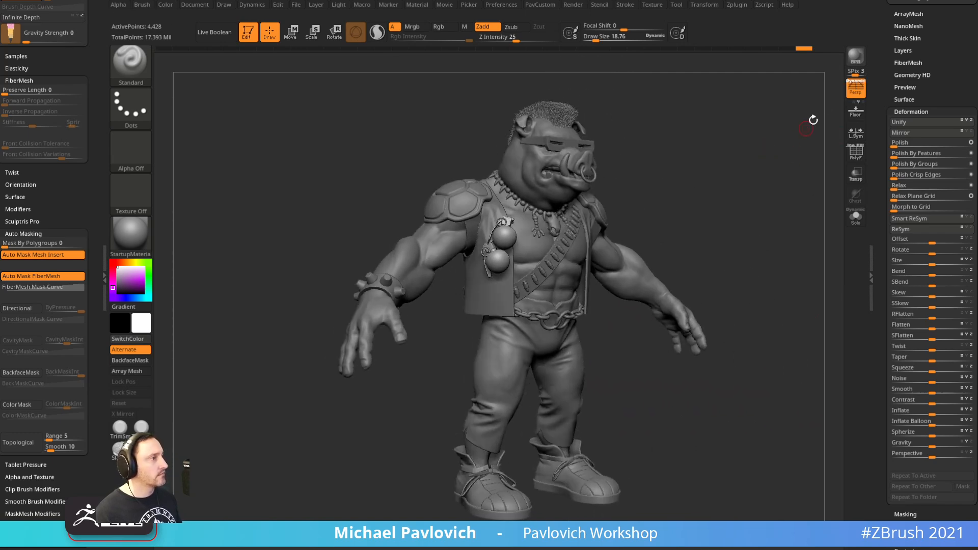
left_click(856, 57)
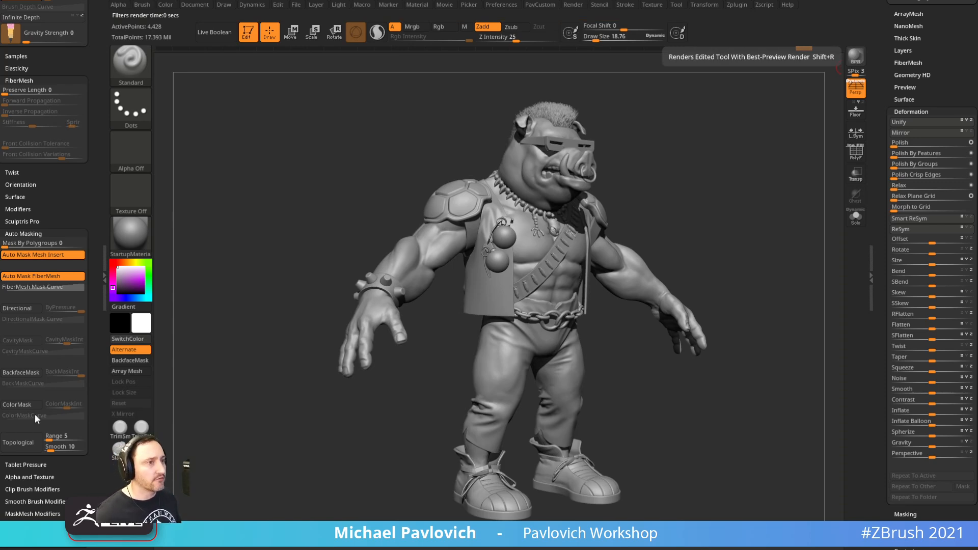
key("b")
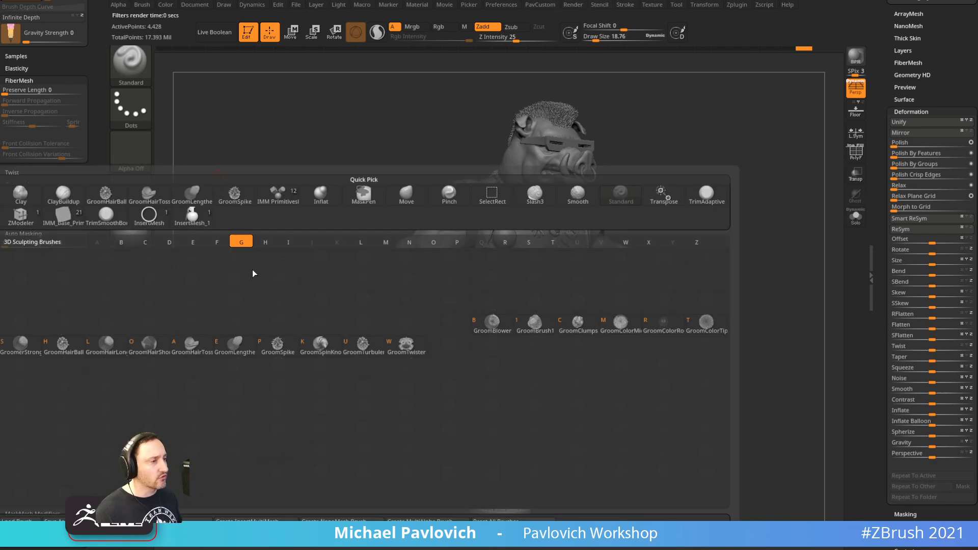
left_click(403, 353)
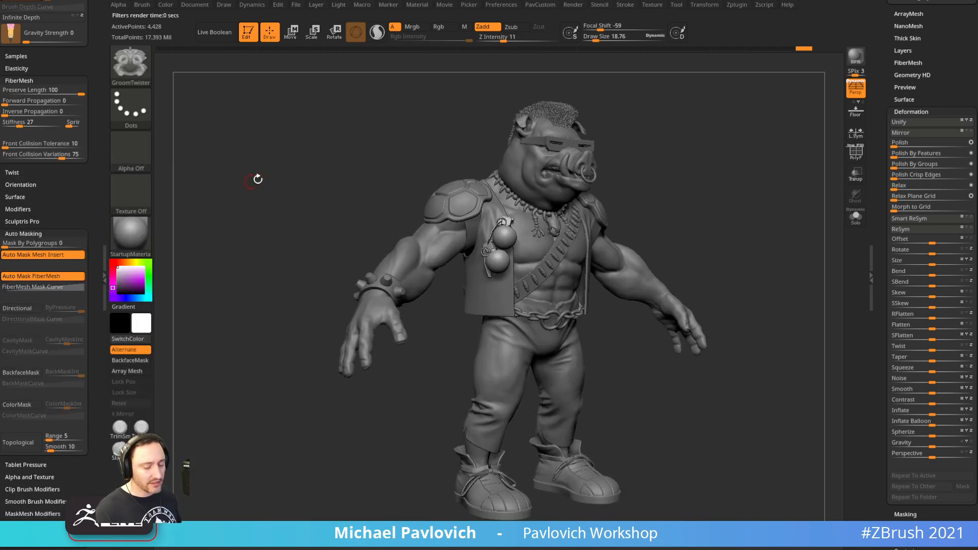
key("b")
key("g")
left_click(543, 327)
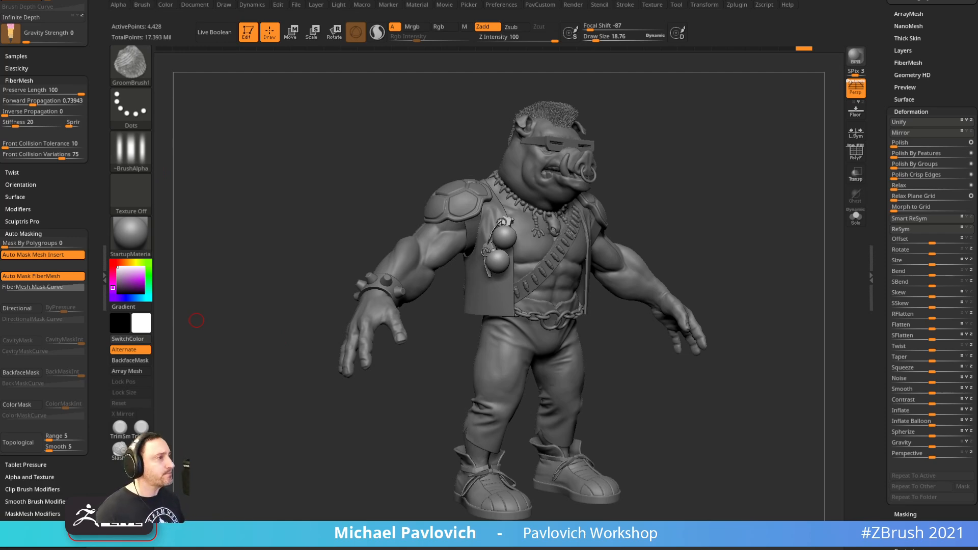
mouse_move(712, 166)
left_mouse_down()
mouse_move(699, 162)
mouse_move(727, 171)
mouse_move(672, 184)
mouse_move(544, 183)
mouse_move(744, 175)
left_mouse_up()
key("b")
key("s")
key("t")
key("s")
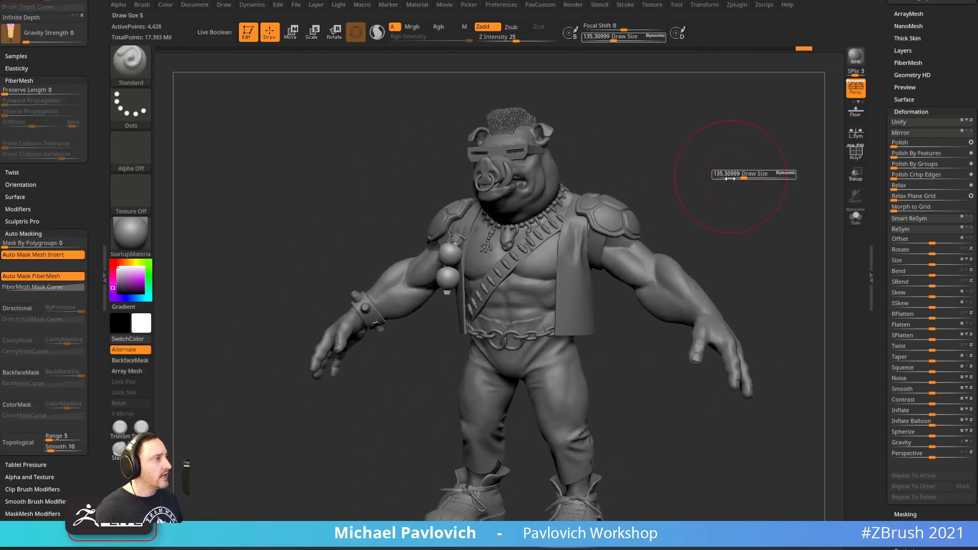
mouse_move(744, 175)
left_mouse_down()
mouse_move(717, 170)
mouse_move(558, 382)
left_mouse_up()
mouse_move(709, 179)
left_mouse_down()
mouse_move(781, 212)
mouse_move(684, 146)
mouse_move(756, 162)
mouse_move(793, 186)
mouse_move(711, 155)
mouse_move(618, 196)
left_mouse_up()
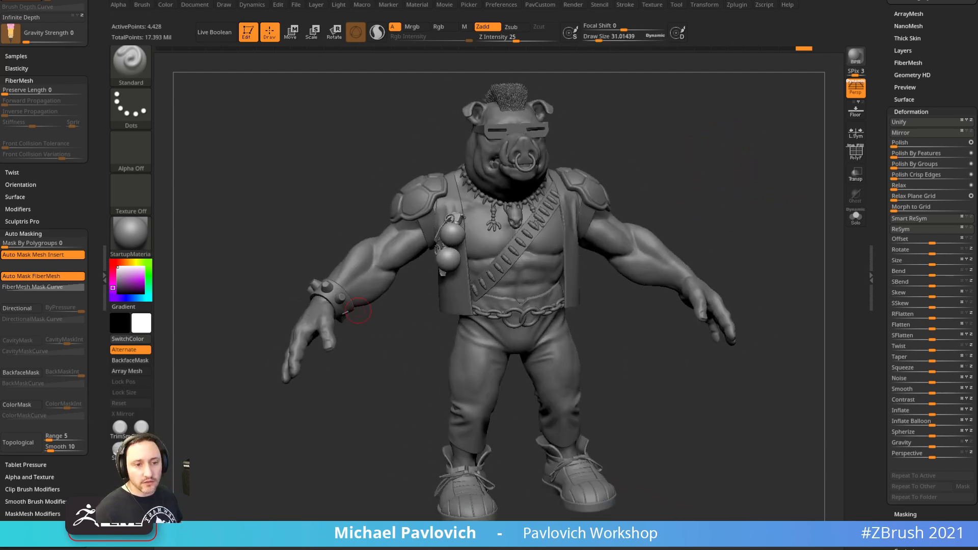